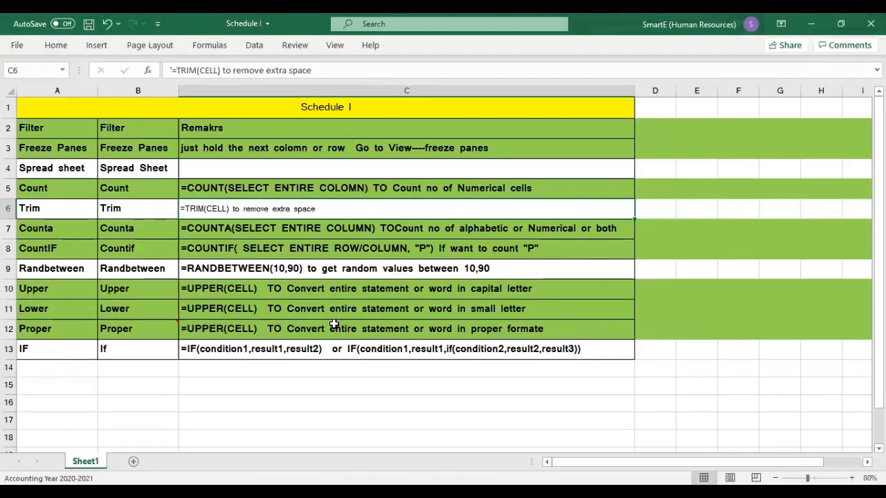
pyautogui.click(421, 393)
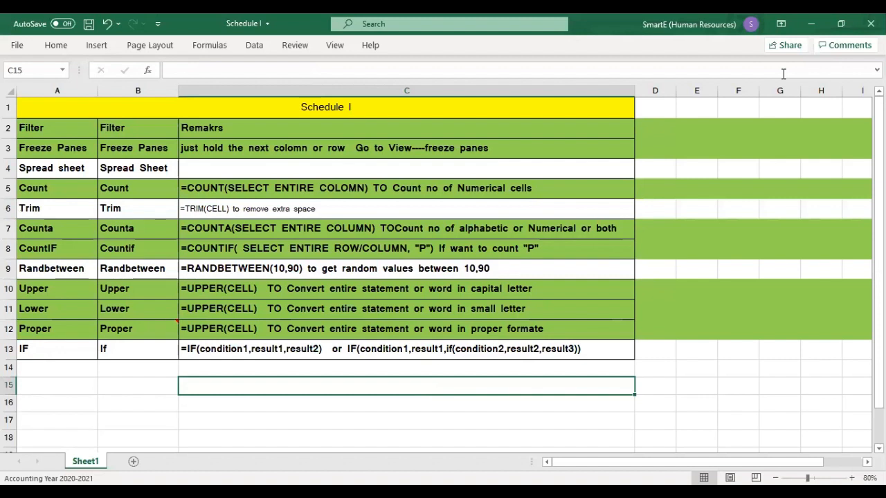
pyautogui.hotkey('ctrl', 'n')
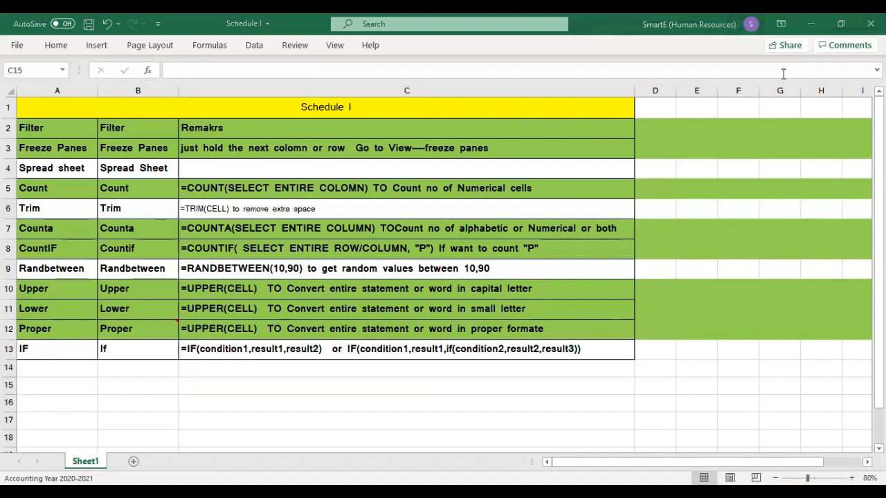
pyautogui.click(440, 241)
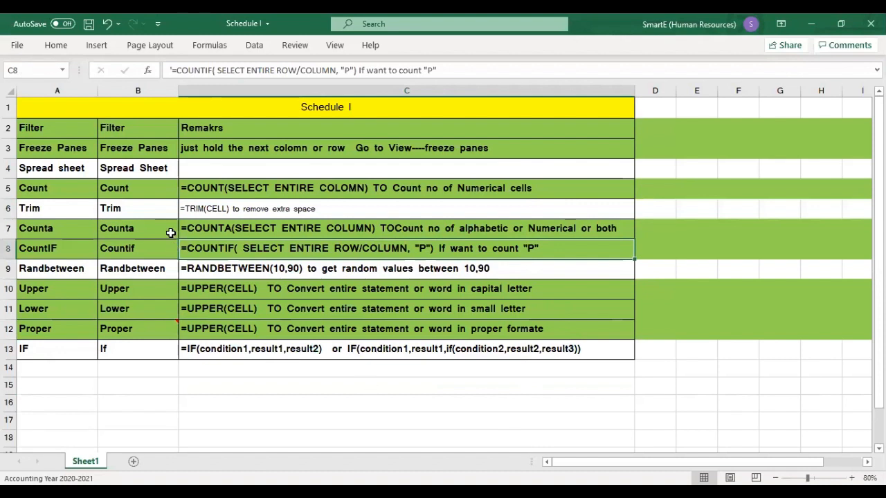
# - Go through the Schedule I topics in column A one by one, from Filter down to IF
pyautogui.click(40, 125)
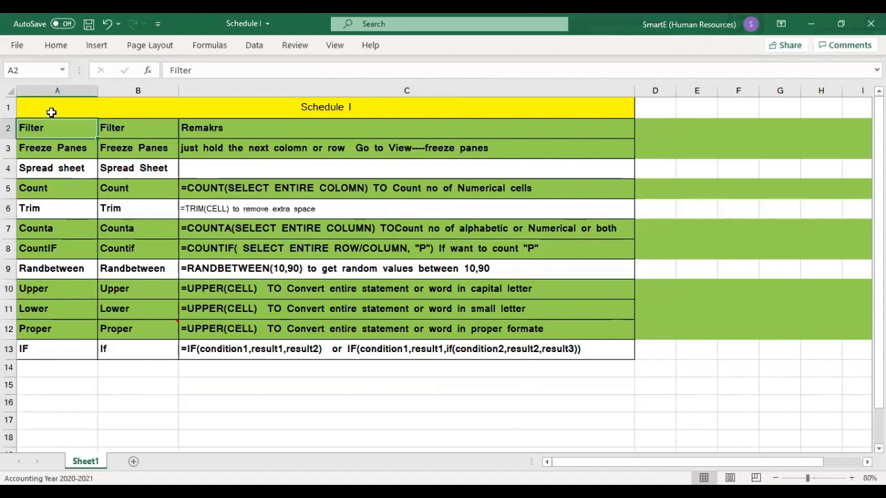
pyautogui.click(44, 148)
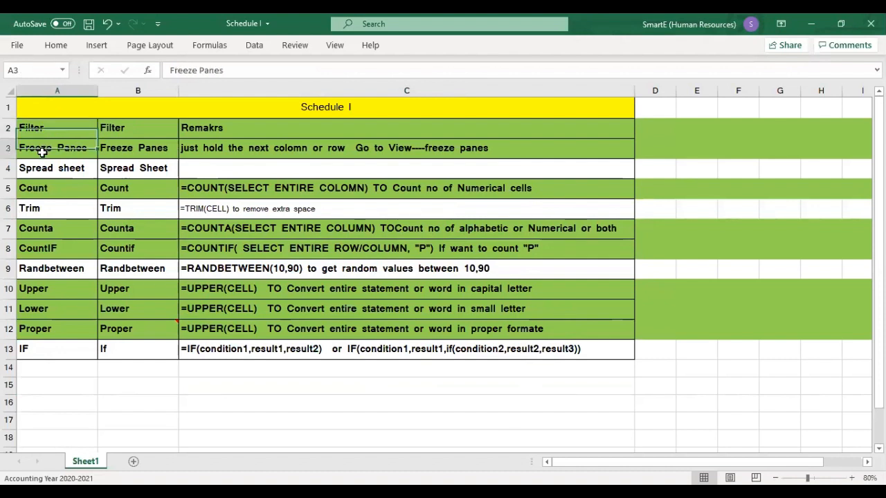
pyautogui.click(42, 168)
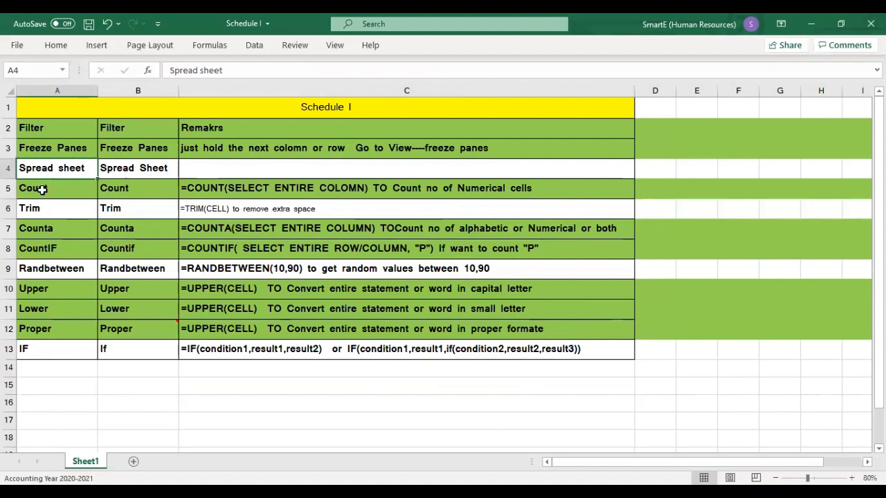
pyautogui.click(42, 193)
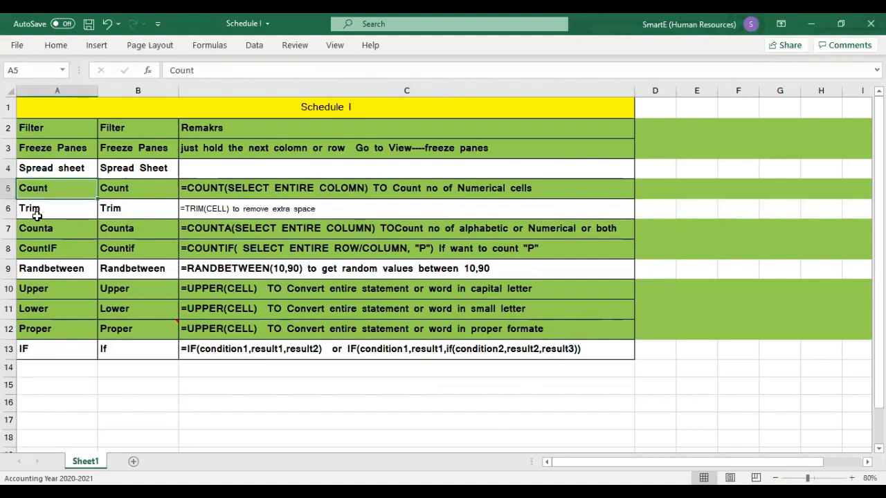
pyautogui.click(37, 211)
pyautogui.click(36, 233)
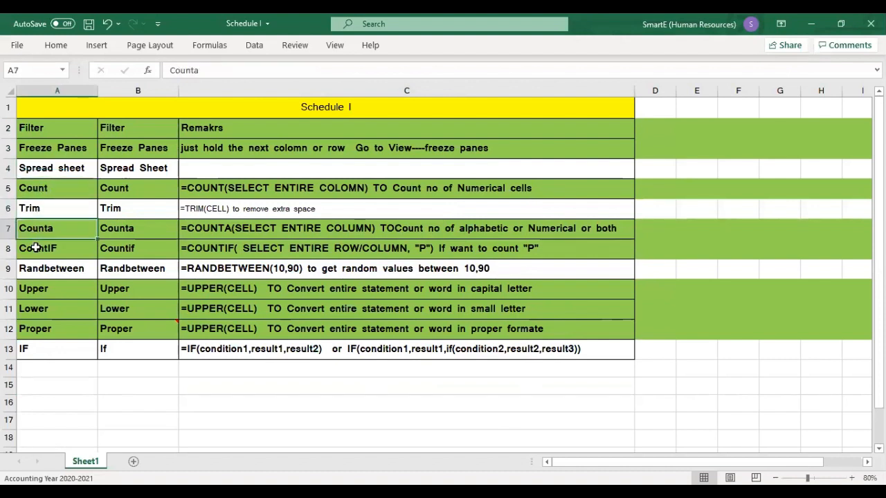
pyautogui.click(37, 249)
pyautogui.click(38, 269)
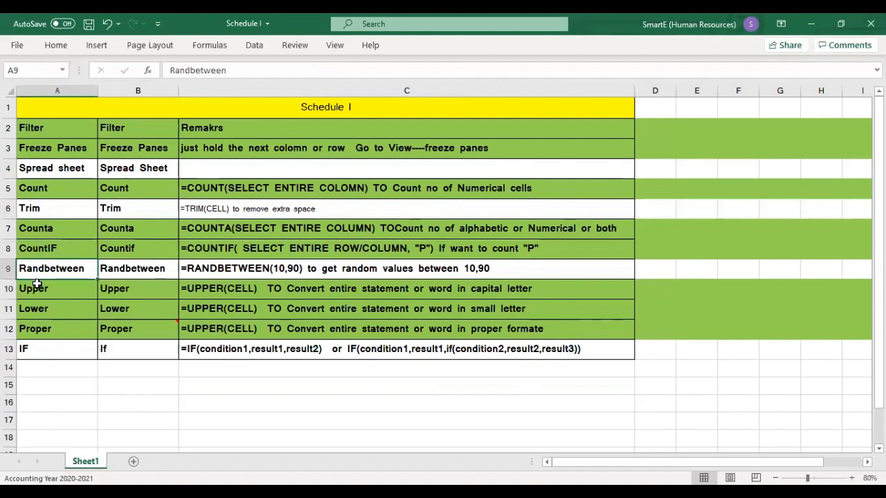
pyautogui.click(34, 288)
pyautogui.click(32, 307)
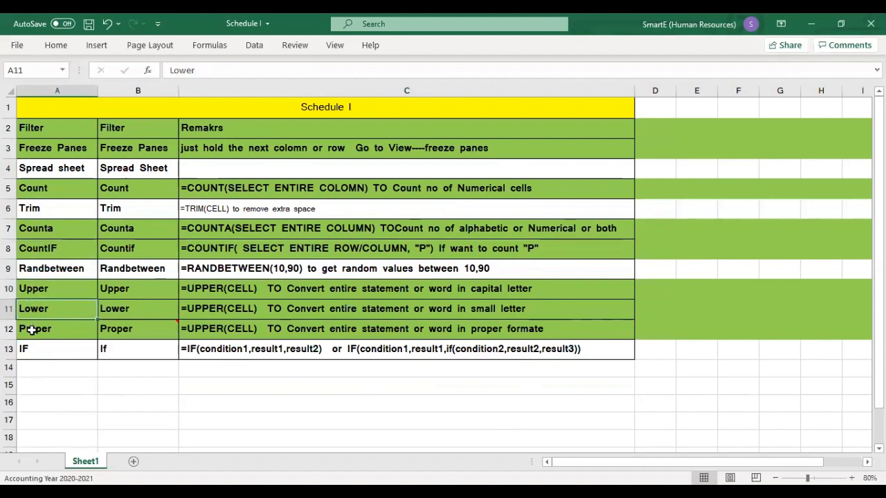
pyautogui.click(30, 329)
pyautogui.click(31, 348)
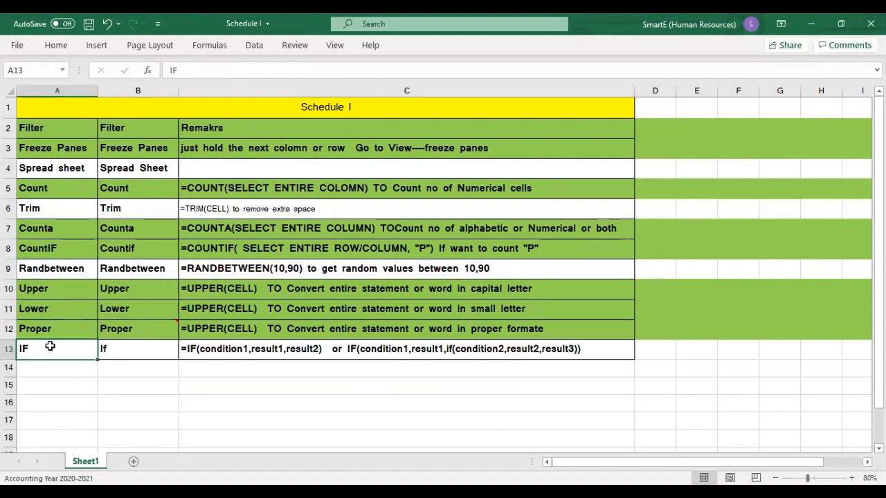
# - Add the topic "AND" in cell A14, directly below IF in the Schedule I list
pyautogui.click(40, 369)
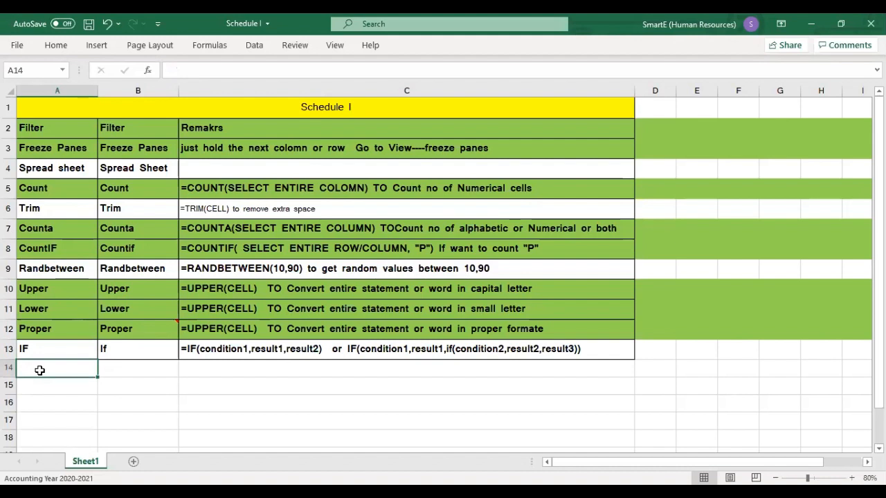
pyautogui.doubleClick(40, 370)
pyautogui.write('AND')
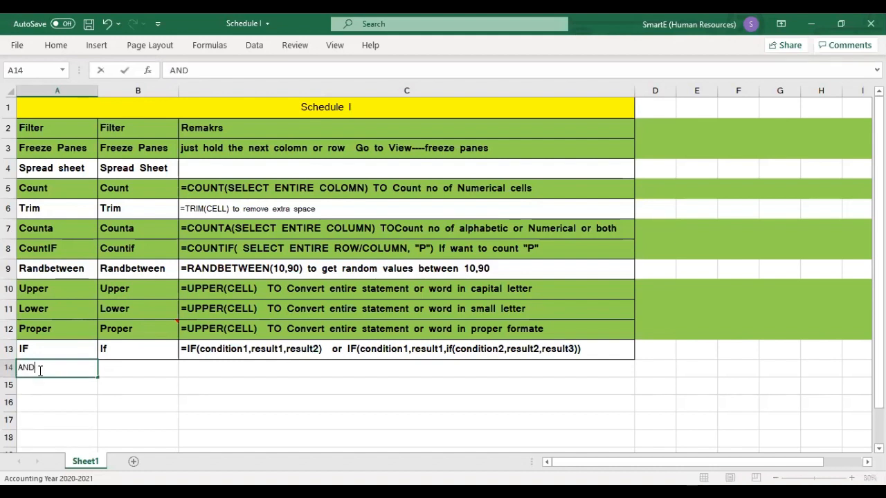
pyautogui.click(39, 404)
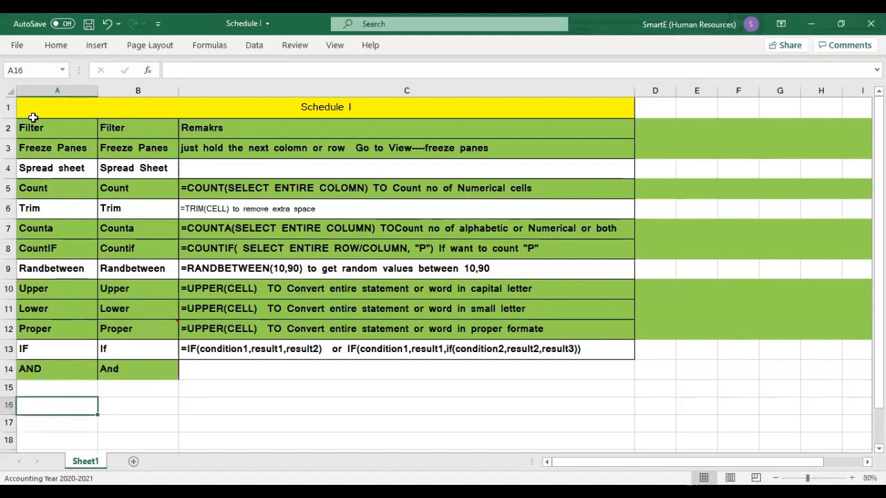
pyautogui.click(31, 126)
pyautogui.moveTo(32, 126); pyautogui.dragTo(42, 228)
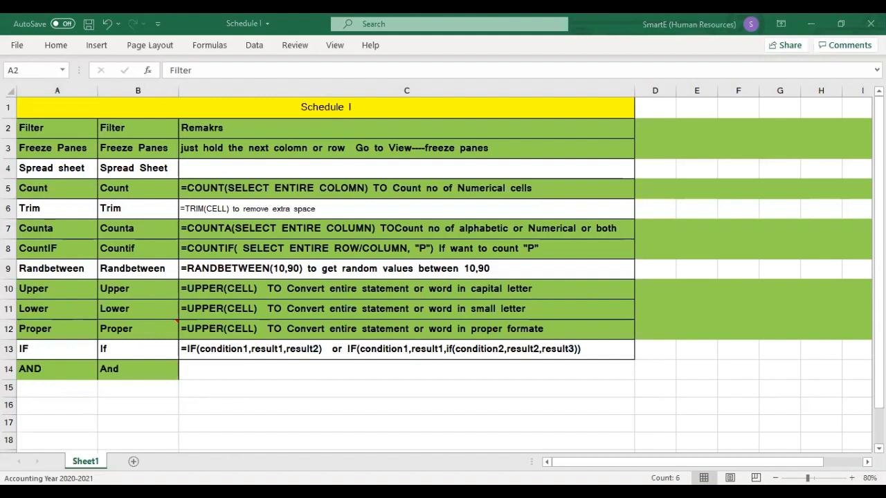
pyautogui.click(287, 270)
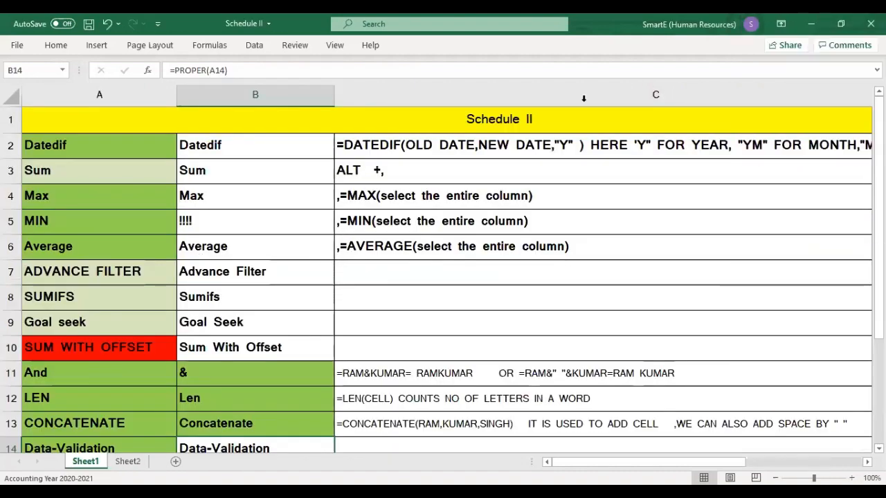
# - Go through the Schedule II topics in column A, from Datedif down to Conditional formating, and return to the start of the list
pyautogui.click(49, 146)
pyautogui.click(47, 172)
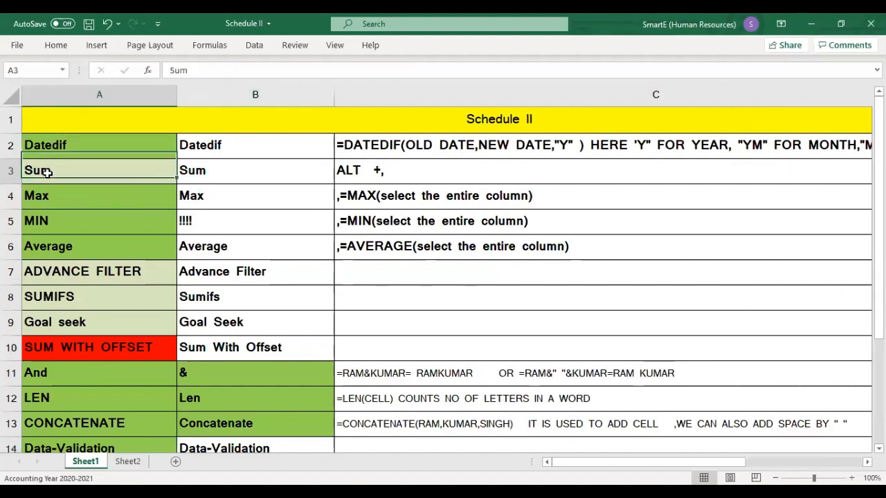
pyautogui.click(40, 195)
pyautogui.click(42, 227)
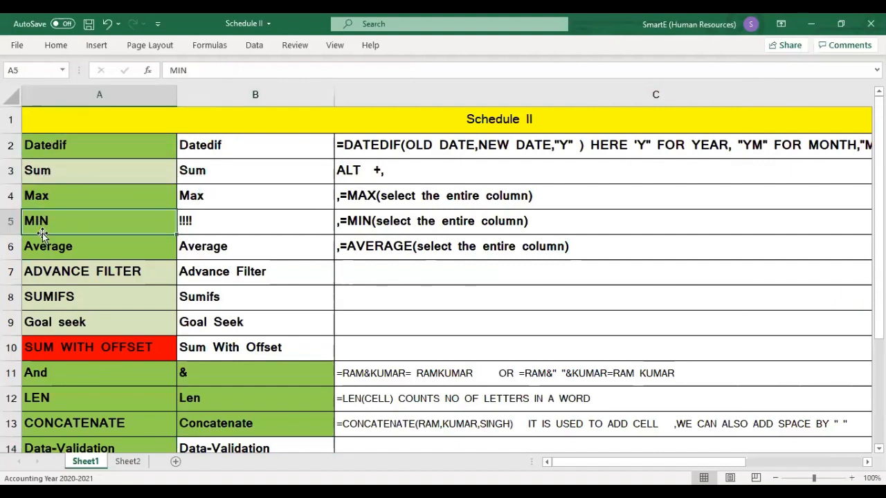
pyautogui.click(42, 243)
pyautogui.click(59, 272)
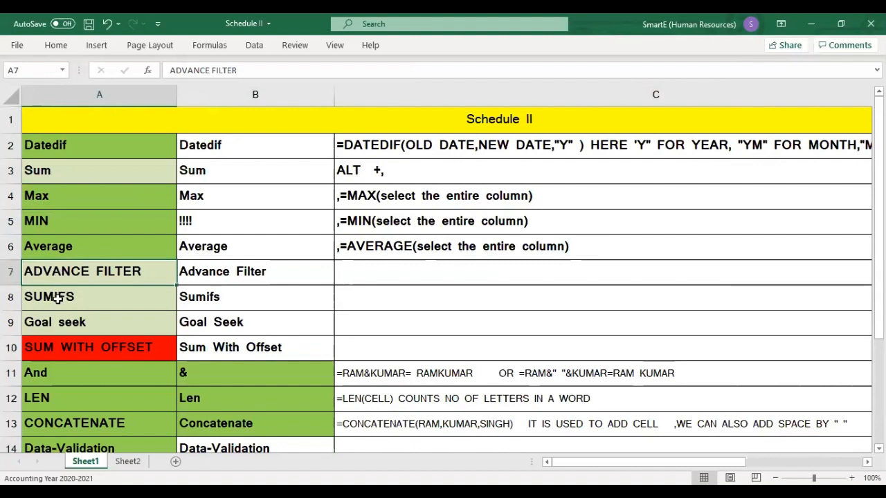
pyautogui.click(58, 297)
pyautogui.click(55, 319)
pyautogui.click(54, 346)
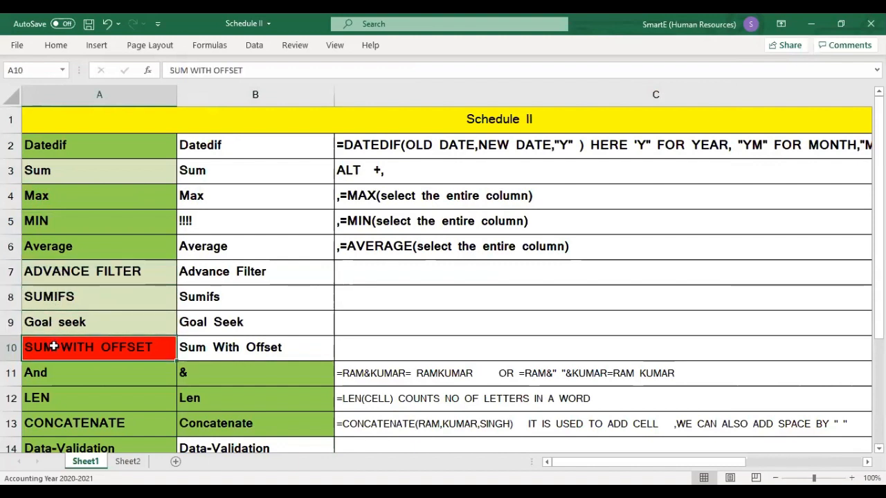
pyautogui.press('Return')
pyautogui.press('Return')
pyautogui.press('Return')
pyautogui.press('Return')
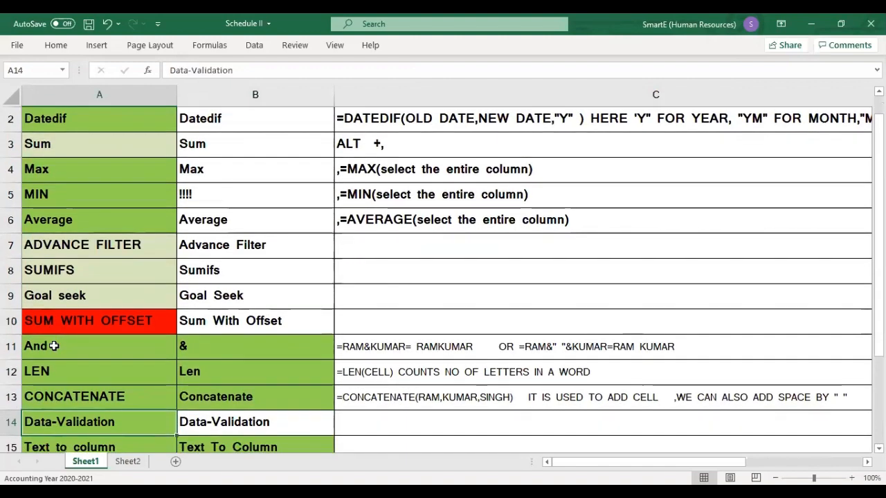
pyautogui.press('Return')
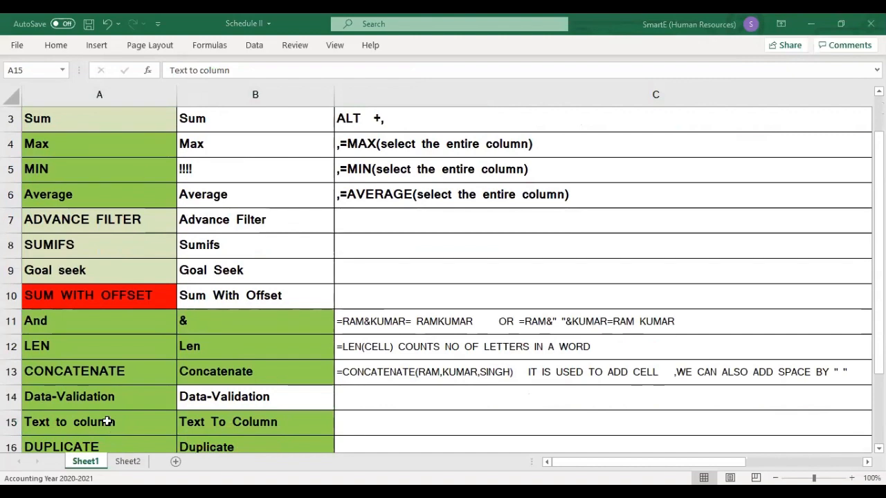
pyautogui.press('Down')
pyautogui.press('Down')
pyautogui.press('Up')
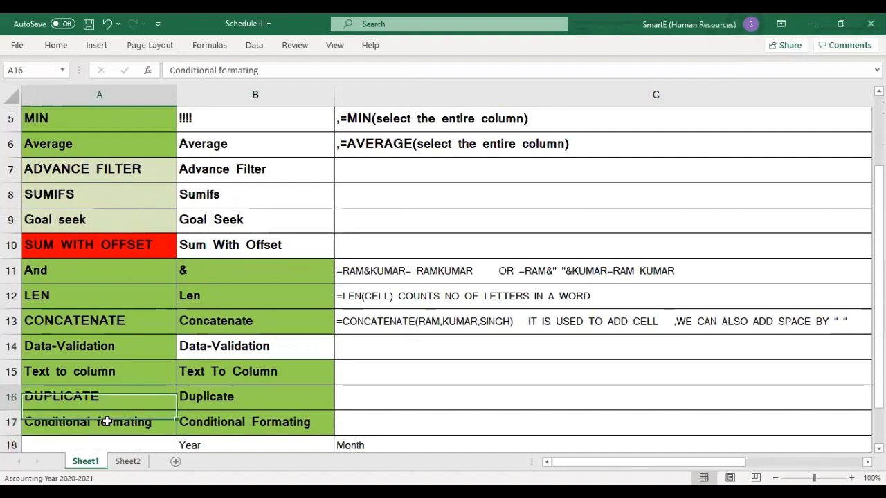
pyautogui.press('Up')
pyautogui.press('Up')
pyautogui.press('Up')
pyautogui.press('Up')
pyautogui.press('Up')
pyautogui.press('Up')
pyautogui.press('Up')
pyautogui.press('Up')
pyautogui.press('Up')
pyautogui.press('Up')
pyautogui.press('Up')
pyautogui.press('Up')
pyautogui.press('Up')
pyautogui.press('Up')
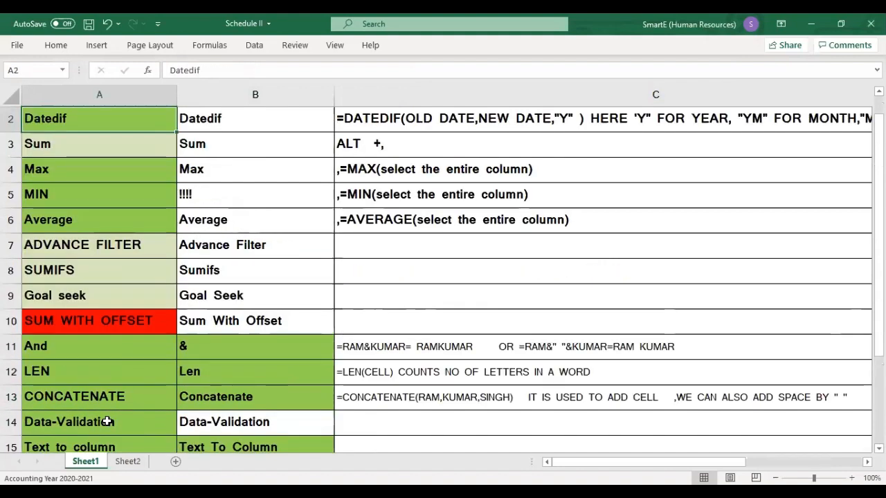
pyautogui.press('Up')
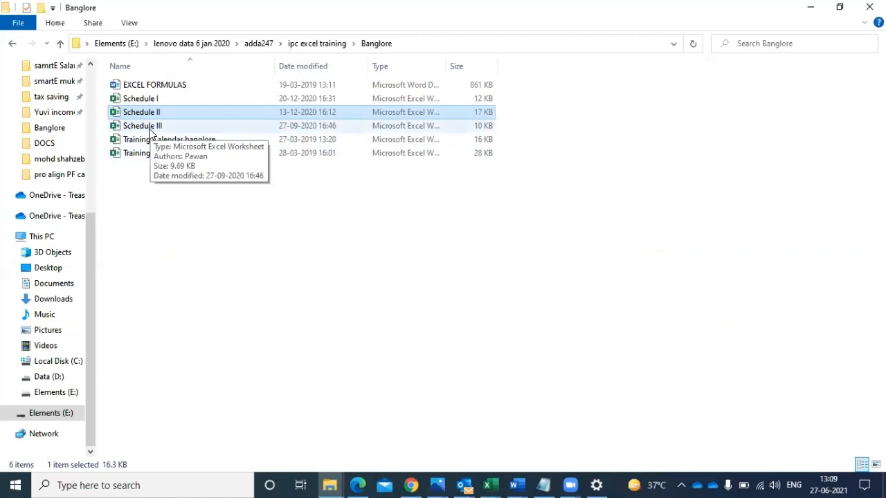
# - Open the Schedule III workbook from the Banglore folder and go through its column A topics from Pivot Table to Mail Merge
pyautogui.doubleClick(152, 127)
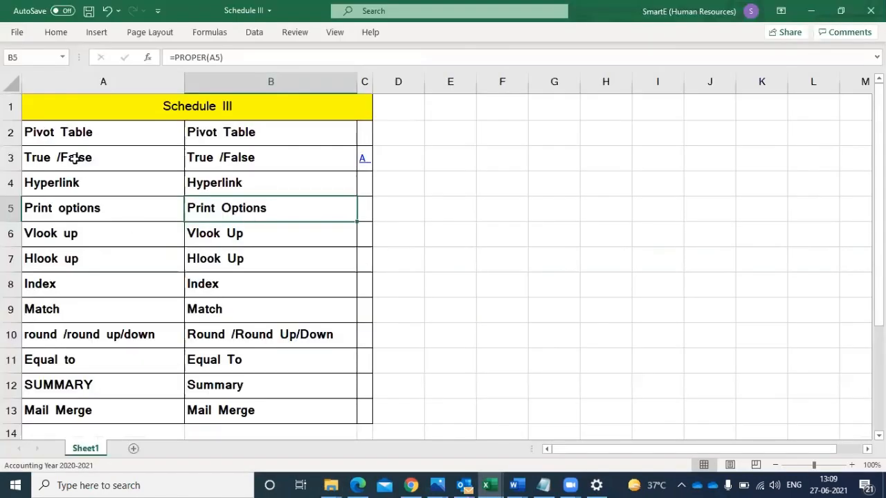
pyautogui.click(86, 131)
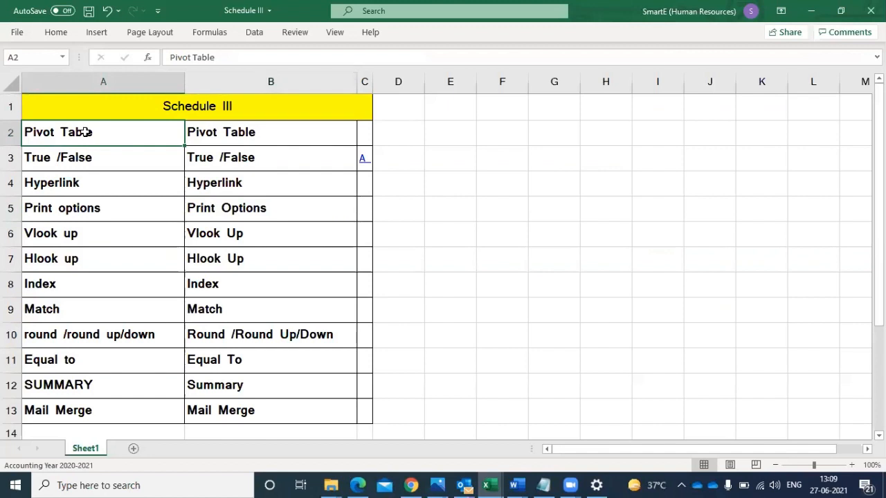
pyautogui.press('Down')
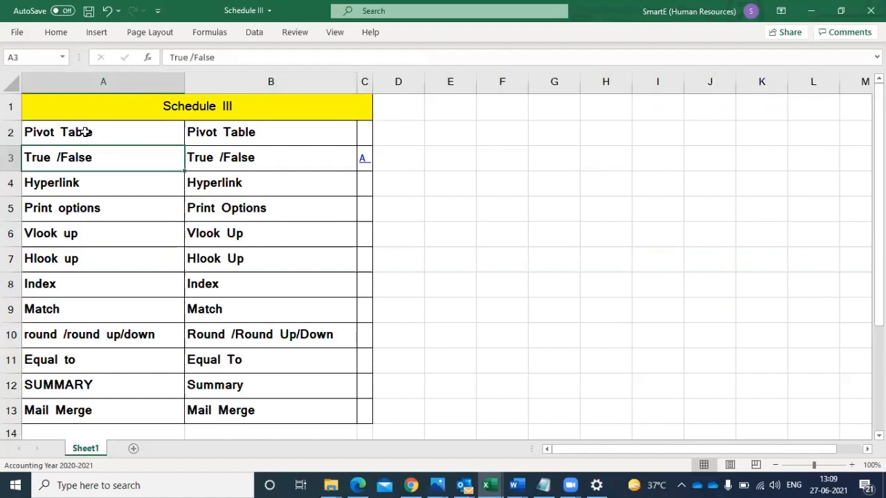
pyautogui.press('Down')
pyautogui.press('Down')
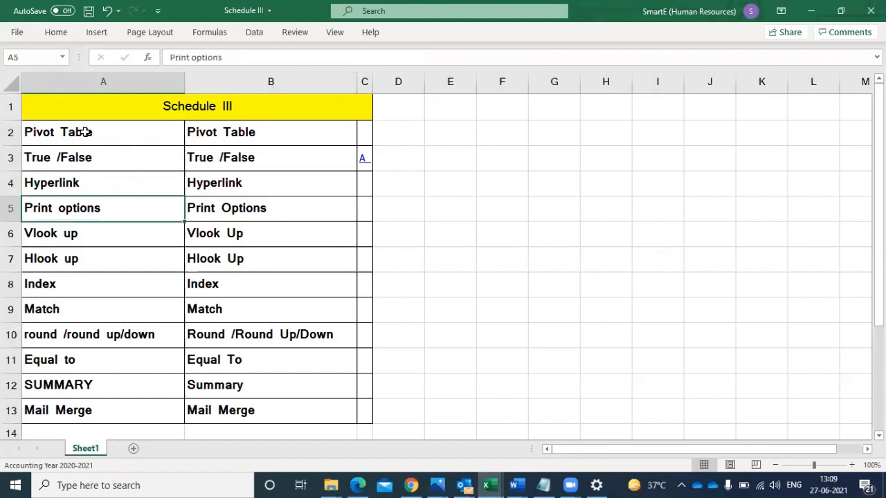
pyautogui.press('Down')
pyautogui.press('Down')
pyautogui.press('Down')
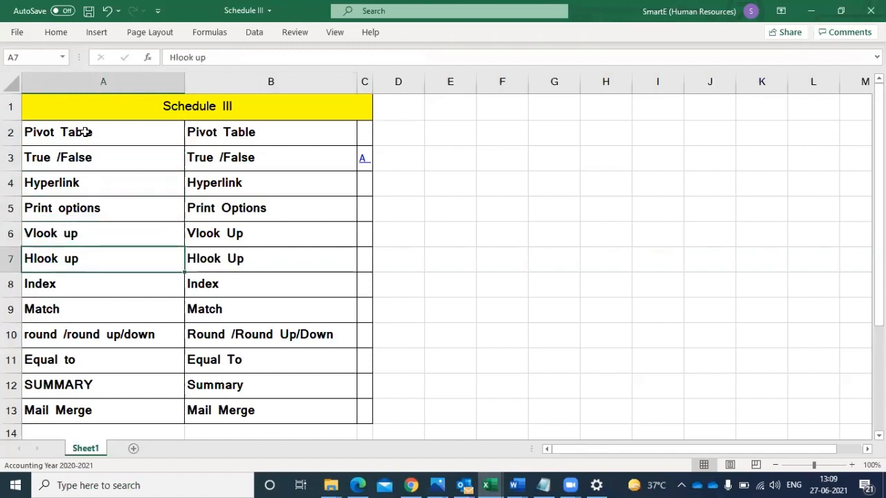
pyautogui.press('Down')
pyautogui.press('Down')
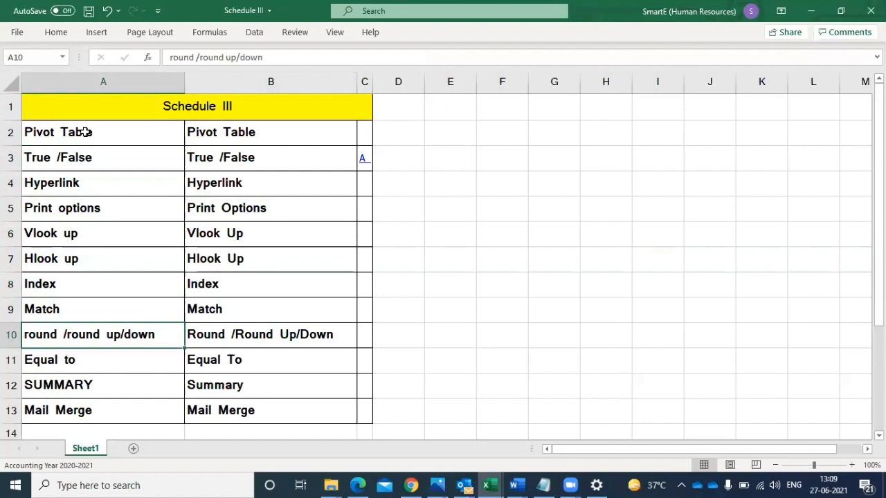
pyautogui.press('Down')
pyautogui.press('Down')
pyautogui.press('Down')
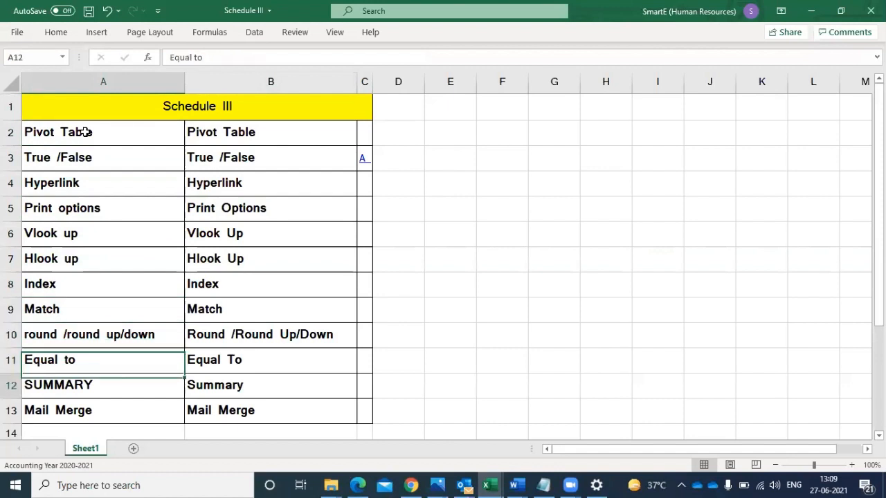
pyautogui.press('Up')
pyautogui.press('Up')
pyautogui.press('Up')
pyautogui.press('Up')
pyautogui.press('Up')
pyautogui.press('Up')
pyautogui.press('Up')
pyautogui.press('Up')
pyautogui.press('Up')
pyautogui.press('Up')
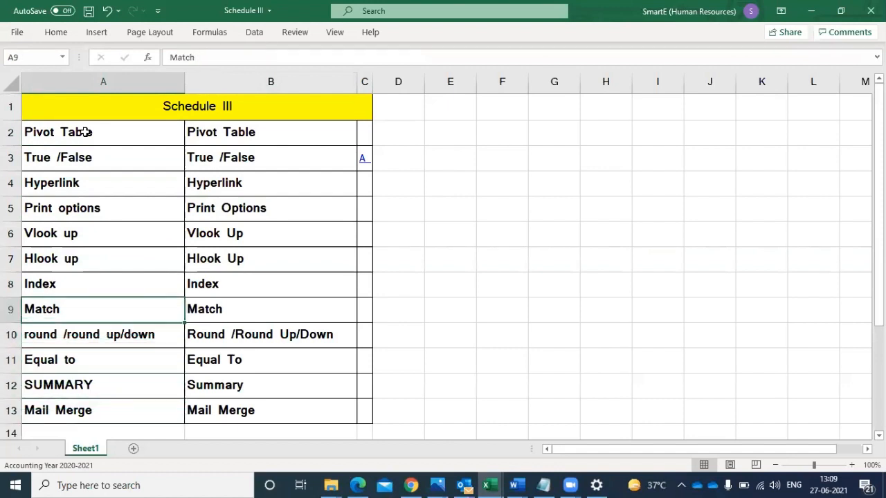
pyautogui.press('Up')
pyautogui.press('Up')
pyautogui.press('Down')
pyautogui.press('Down')
pyautogui.press('Down')
pyautogui.press('Down')
pyautogui.press('Down')
pyautogui.press('Down')
pyautogui.press('Down')
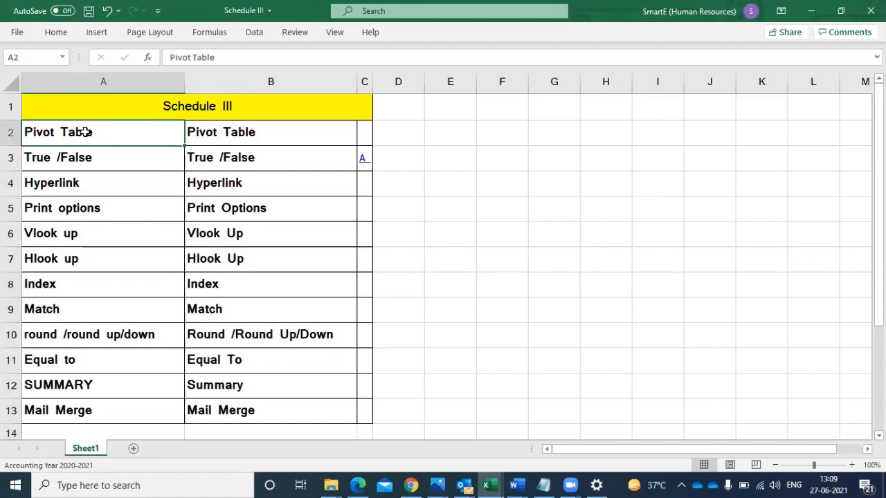
pyautogui.press('Down')
pyautogui.press('Down')
pyautogui.press('Down')
pyautogui.press('Down')
pyautogui.press('Down')
pyautogui.press('Down')
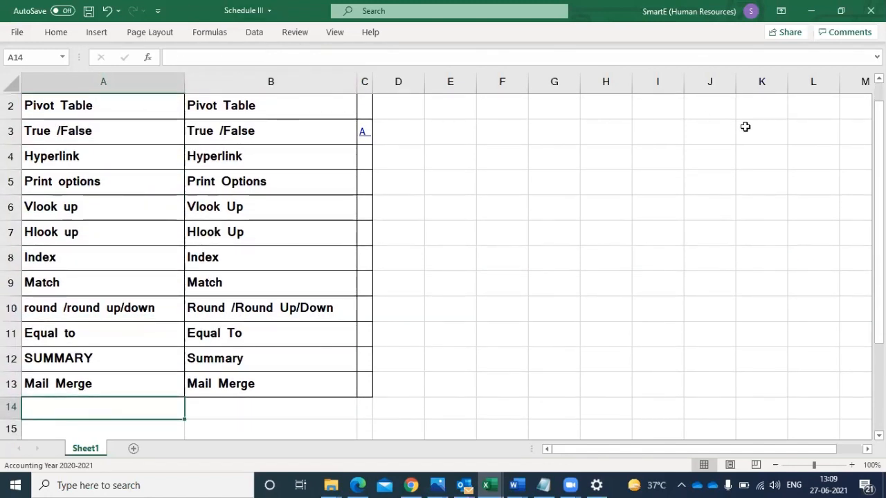
# - Close the Schedule III workbook without saving and highlight the Schedule I topics in A2:A14, ending on Filter in A2
pyautogui.click(871, 10)
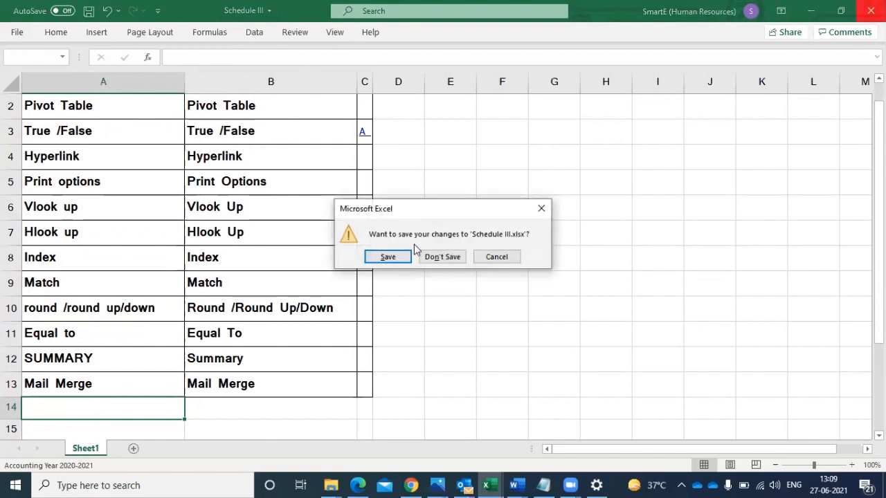
pyautogui.click(421, 256)
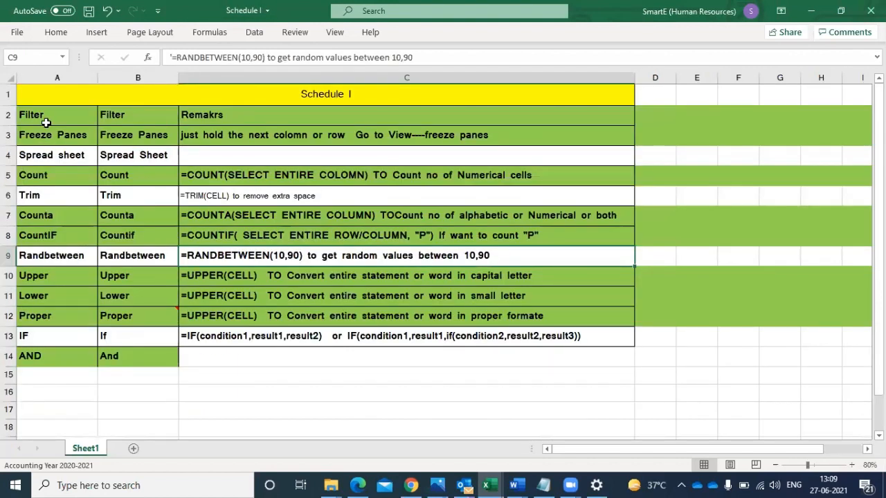
pyautogui.moveTo(45, 122); pyautogui.dragTo(24, 357)
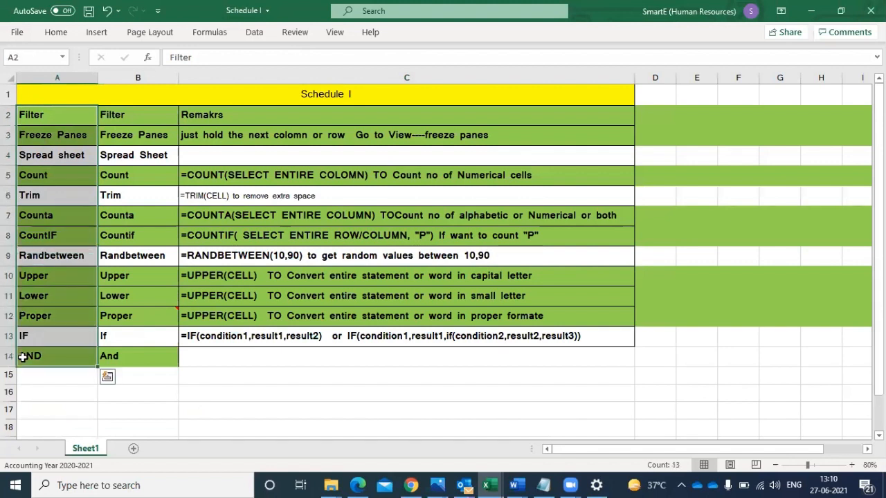
pyautogui.click(50, 155)
pyautogui.click(57, 121)
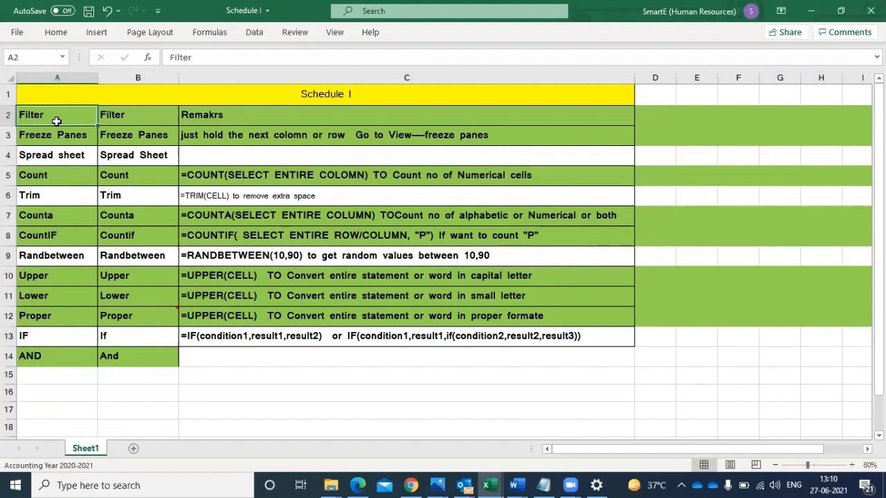
# - Open the workbook "Attendance Sheet for the month of Oct-16" from the ipc excel training folder
pyautogui.click(332, 484)
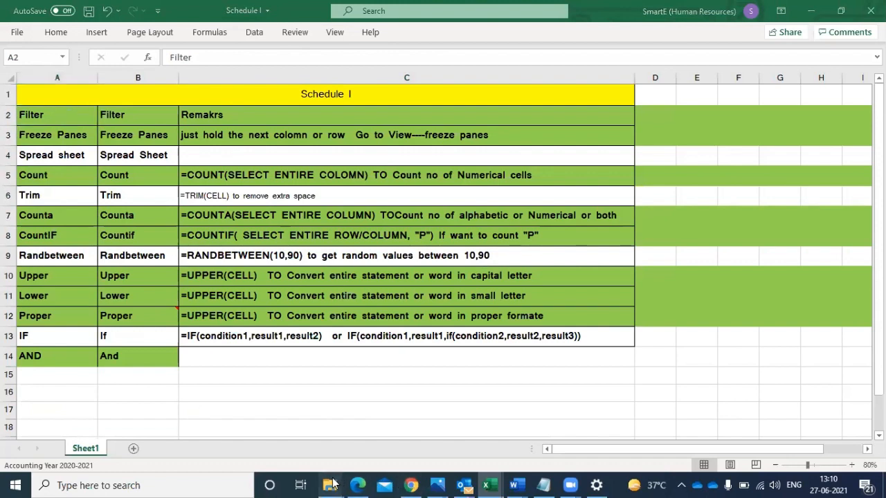
pyautogui.click(231, 428)
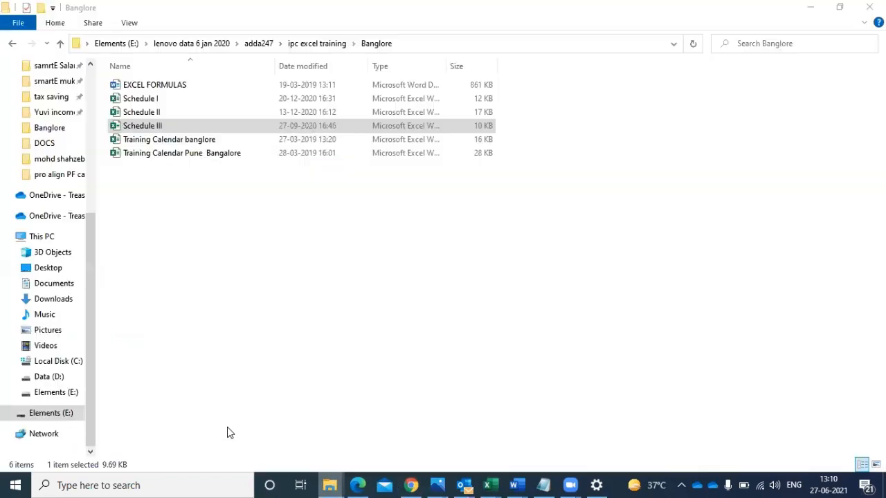
pyautogui.click(10, 45)
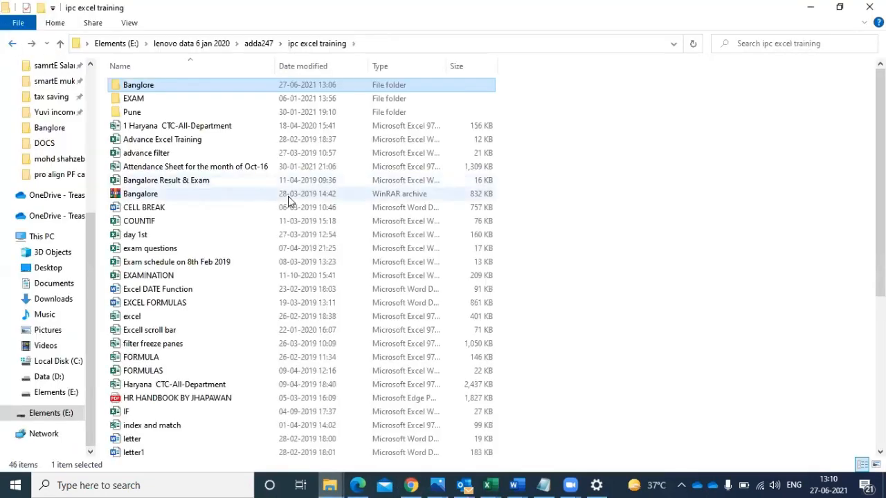
pyautogui.doubleClick(229, 167)
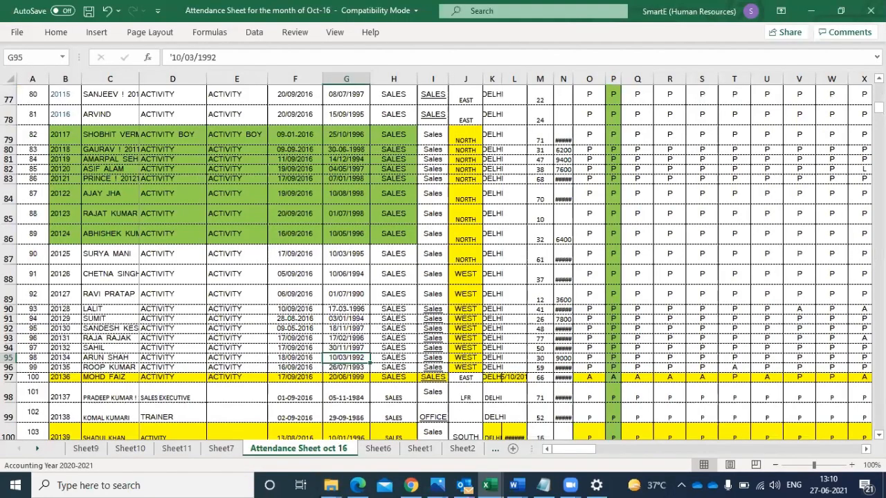
# - Remove the fill color from all cells of the "Attendance Sheet oct 16" worksheet
pyautogui.moveTo(878, 108); pyautogui.dragTo(878, 89)
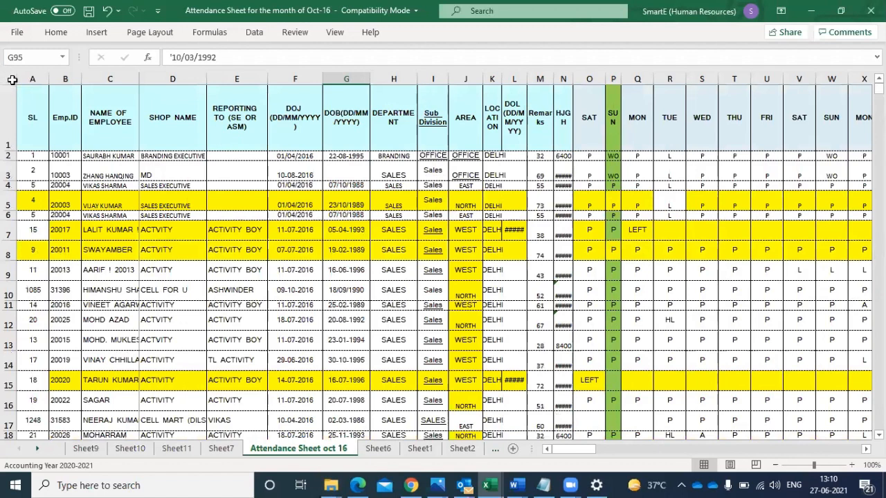
pyautogui.click(11, 79)
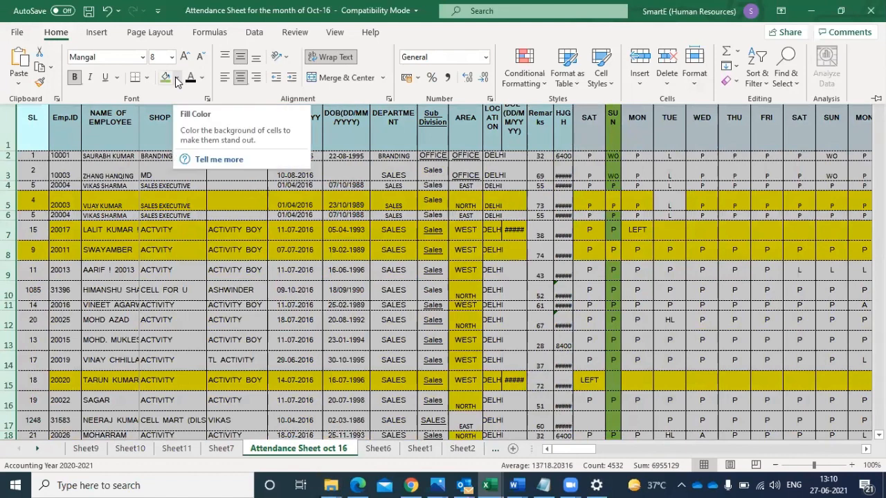
pyautogui.click(176, 82)
pyautogui.click(182, 222)
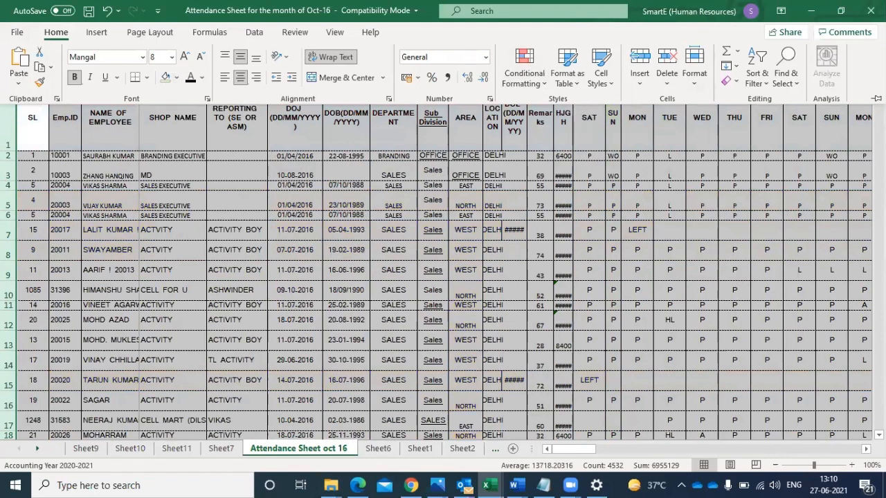
pyautogui.scroll(-1, 443, 263)
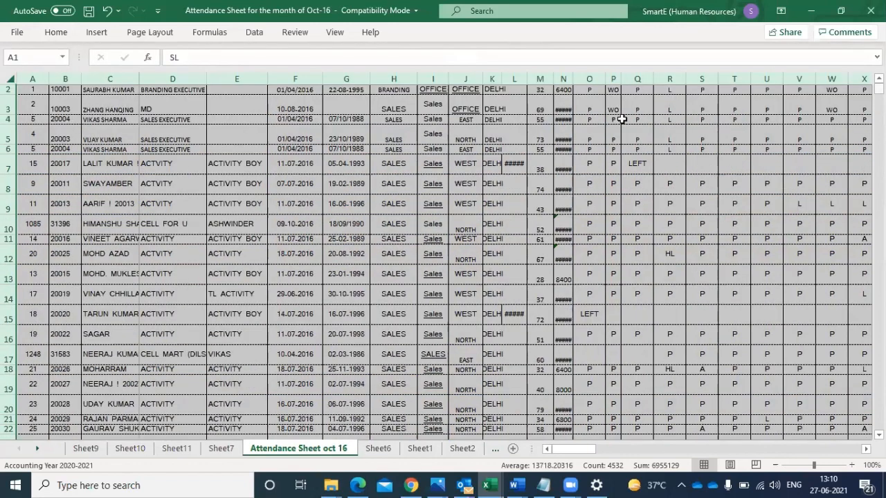
pyautogui.scroll(1, 618, 119)
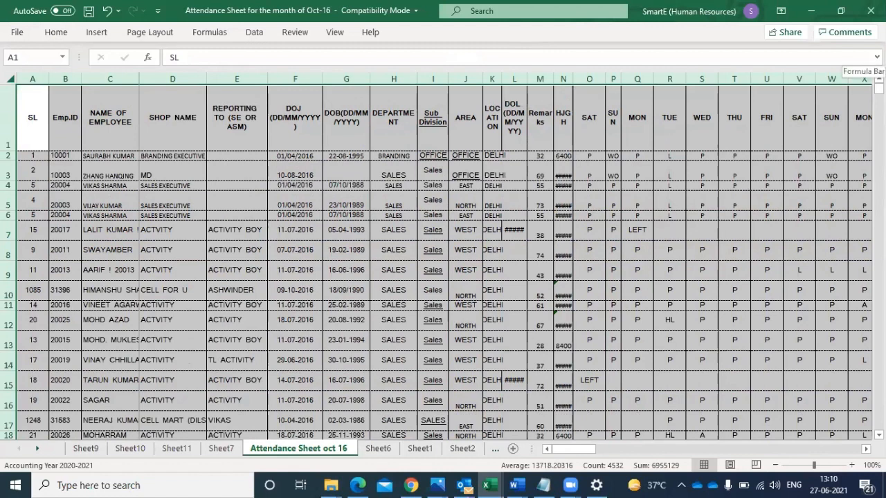
# - Expand the formula bar and auto-fit the widths of all columns in the attendance sheet to their contents
pyautogui.click(877, 58)
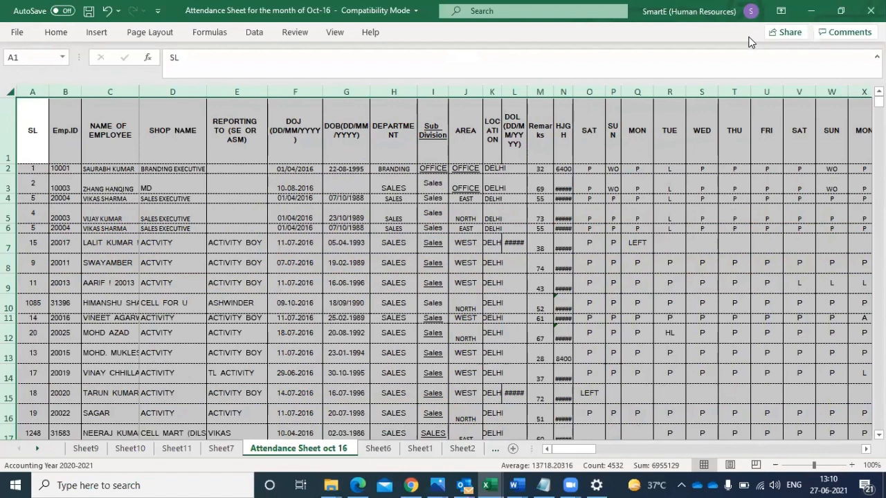
pyautogui.press('super+Down')
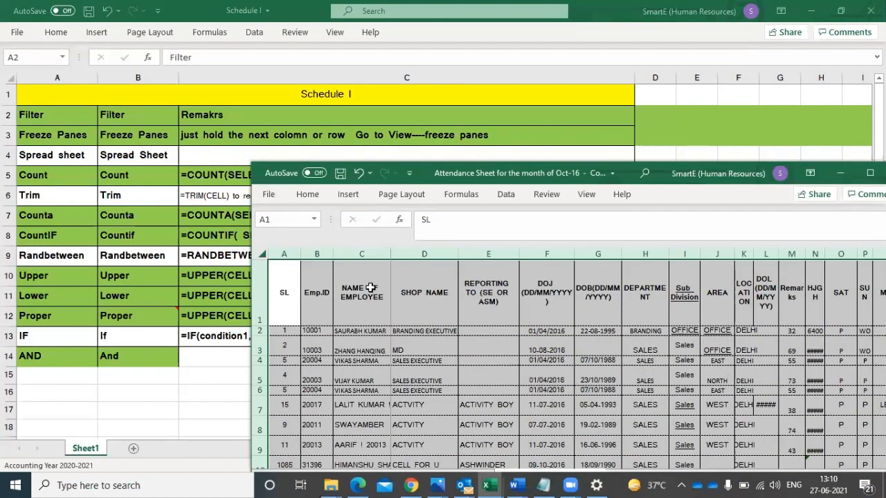
pyautogui.press('super+Up')
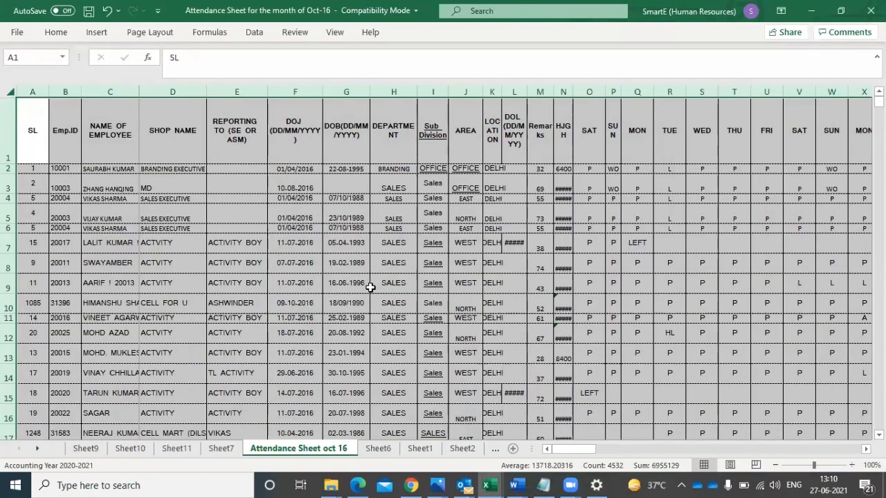
pyautogui.doubleClick(568, 90)
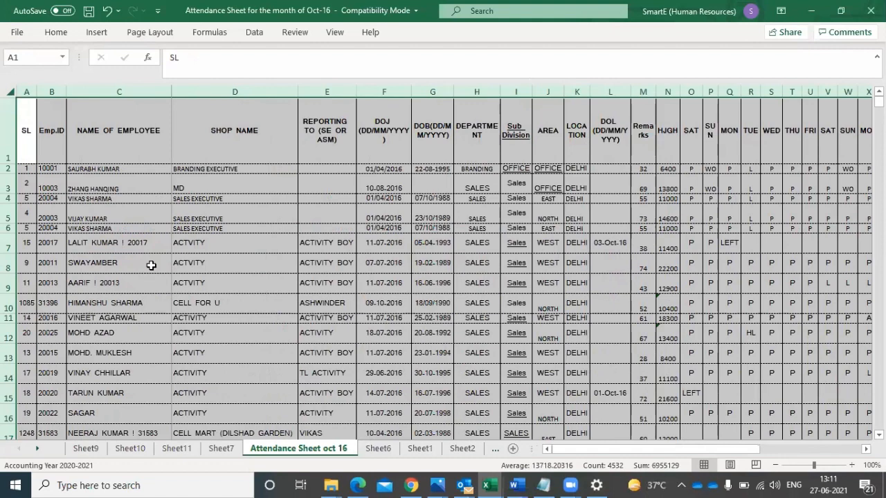
# - Turn on filtering for the header row, row 1, of the attendance sheet
pyautogui.click(9, 117)
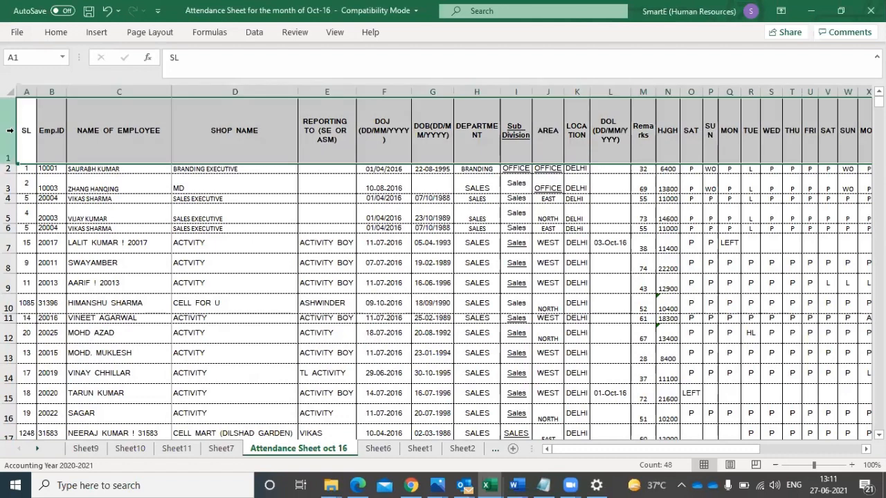
pyautogui.click(255, 35)
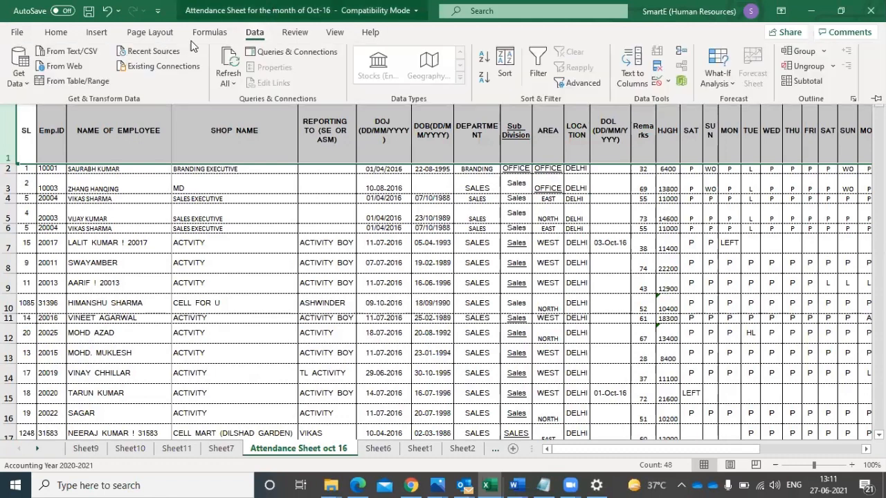
pyautogui.click(257, 37)
pyautogui.click(257, 36)
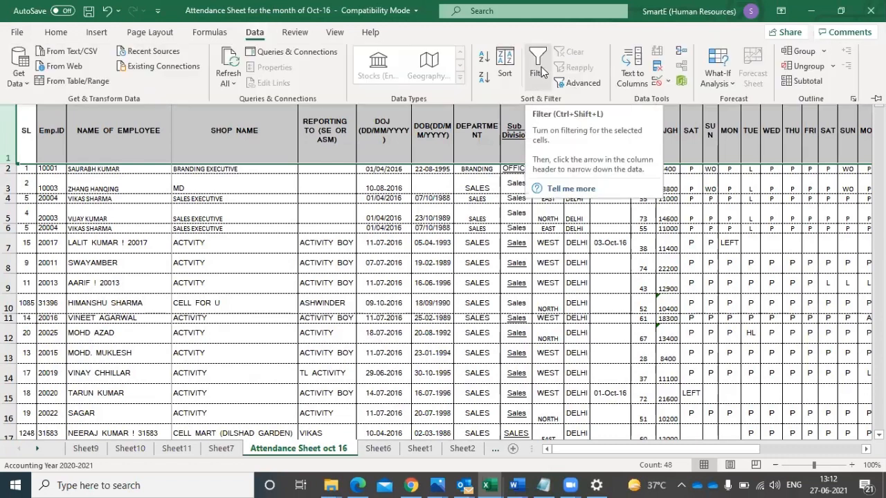
pyautogui.click(541, 67)
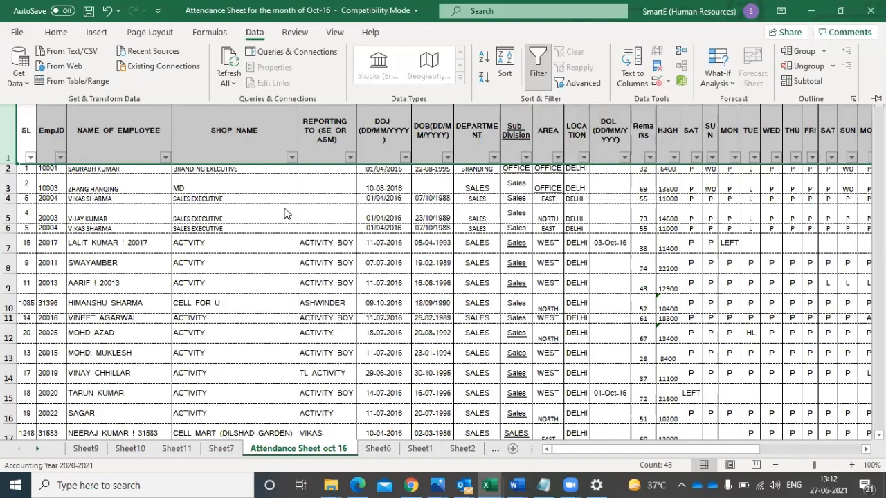
pyautogui.press('Escape')
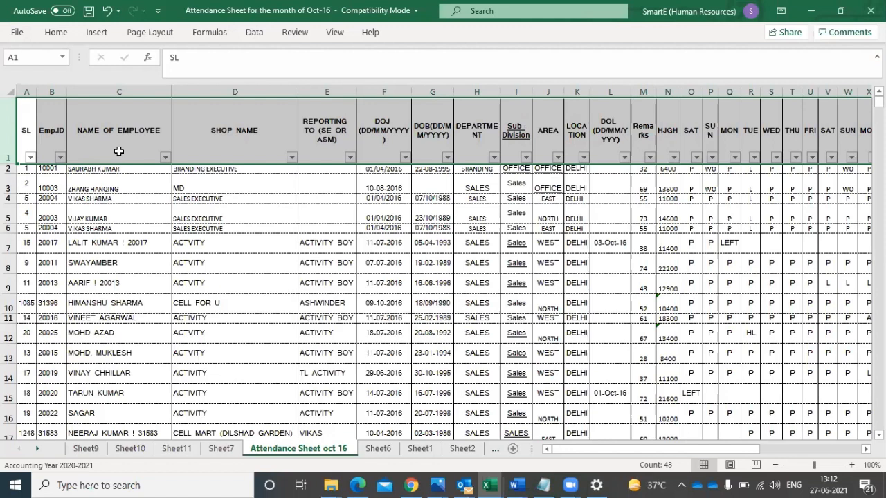
# - Filter the NAME OF EMPLOYEE column to a single employee by searching for the employee's name
pyautogui.click(164, 158)
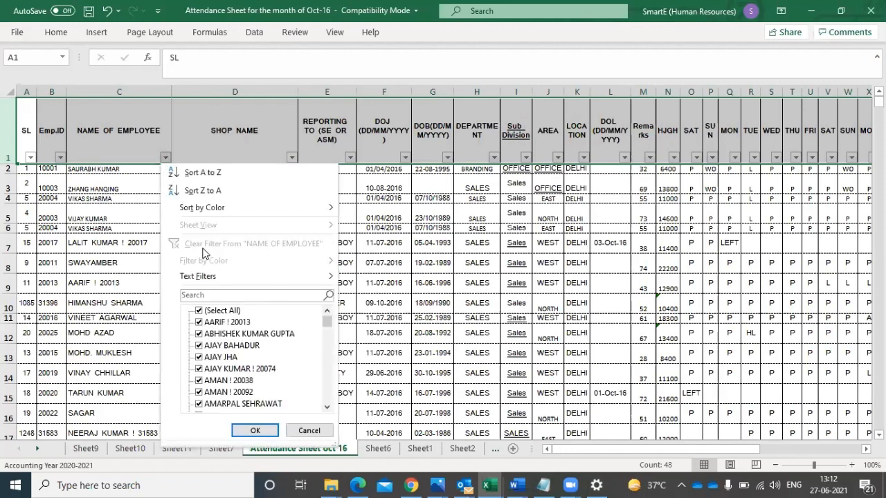
pyautogui.click(207, 296)
pyautogui.write('sagar')
pyautogui.click(263, 430)
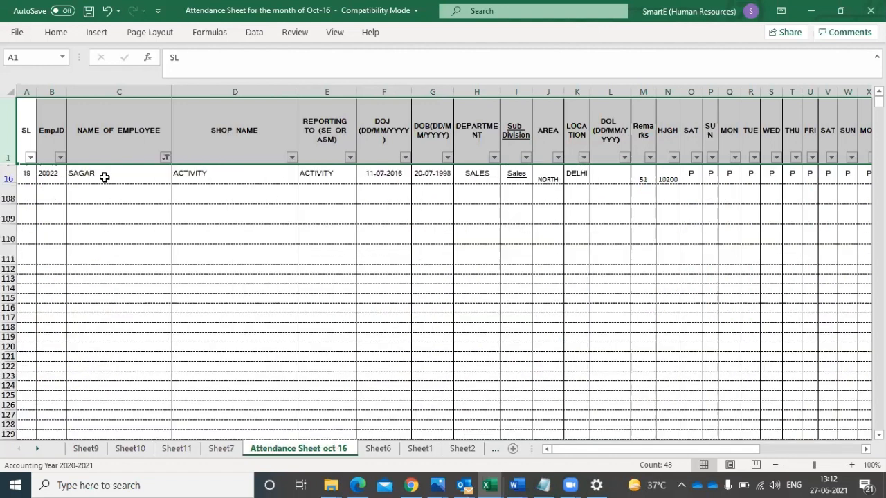
# - Go through the filtered employee's details in row 16 from the name to the remarks column, and return to column A
pyautogui.click(104, 175)
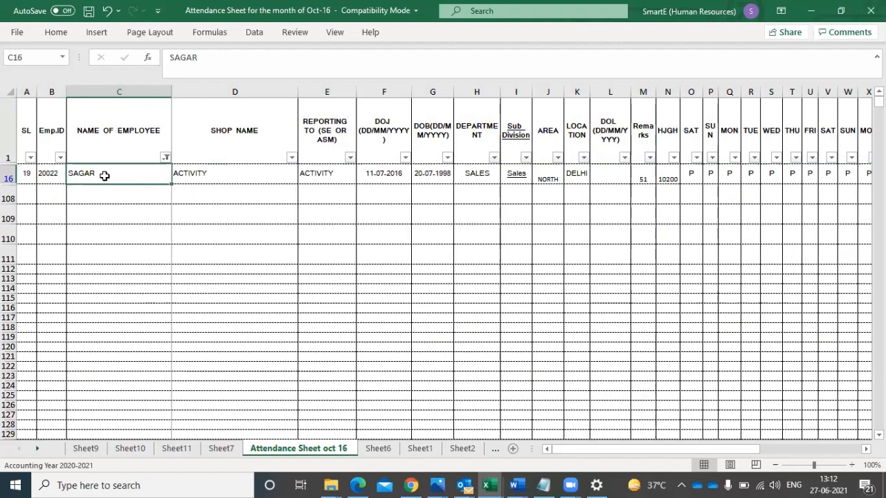
pyautogui.press('Right')
pyautogui.press('Right')
pyautogui.press('Right')
pyautogui.press('Right')
pyautogui.press('Right')
pyautogui.press('Right')
pyautogui.press('Right')
pyautogui.press('Right')
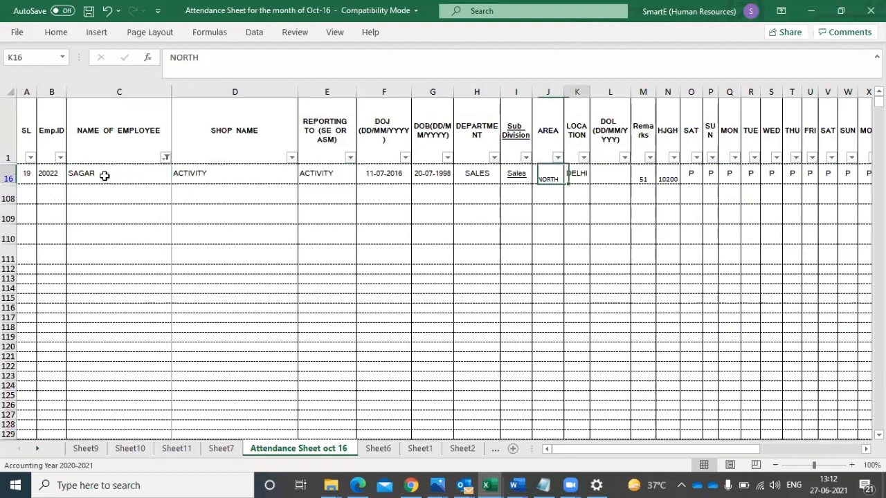
pyautogui.press('Right')
pyautogui.press('Right')
pyautogui.press('Right')
pyautogui.press('Left')
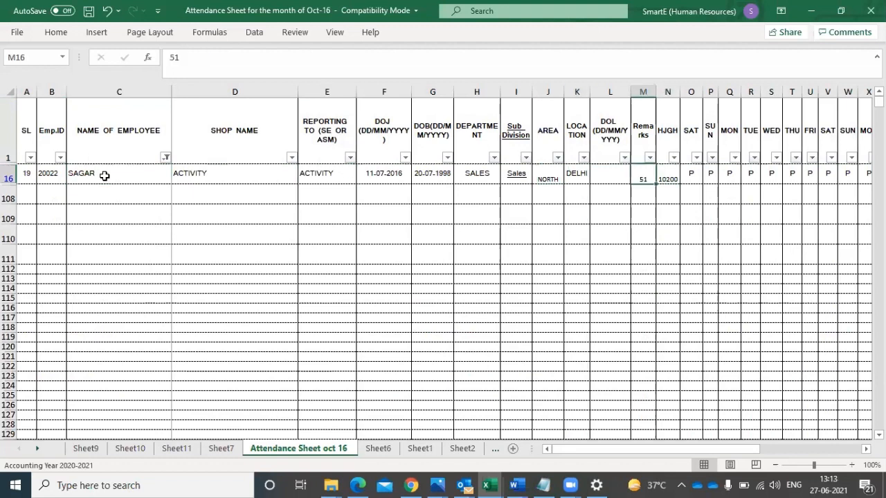
pyautogui.press('Home')
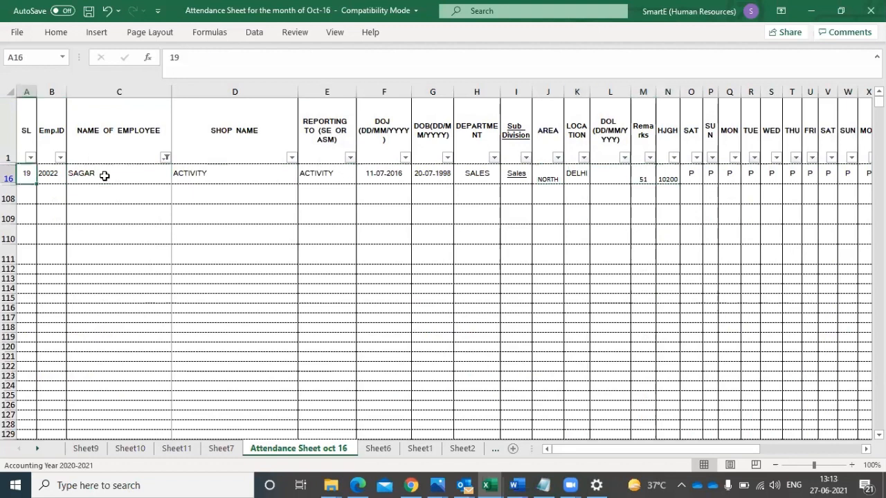
# - Select all names again in the NAME OF EMPLOYEE filter to show every employee row
pyautogui.click(166, 158)
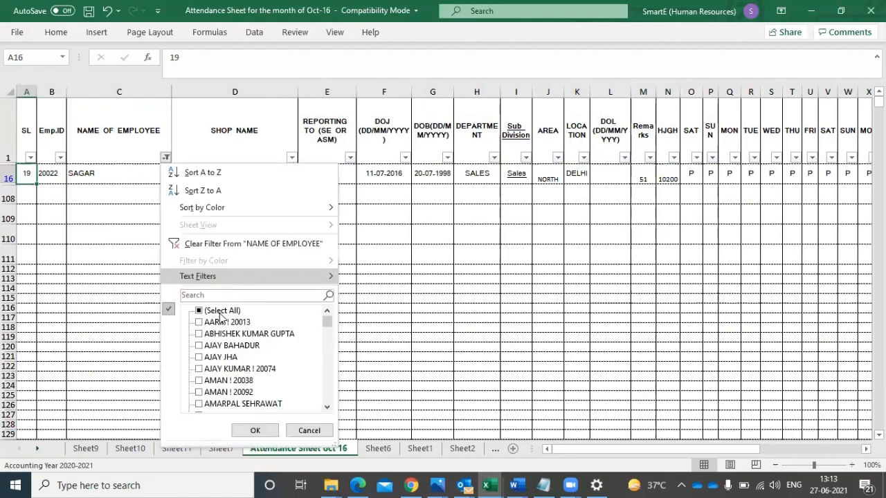
pyautogui.click(220, 311)
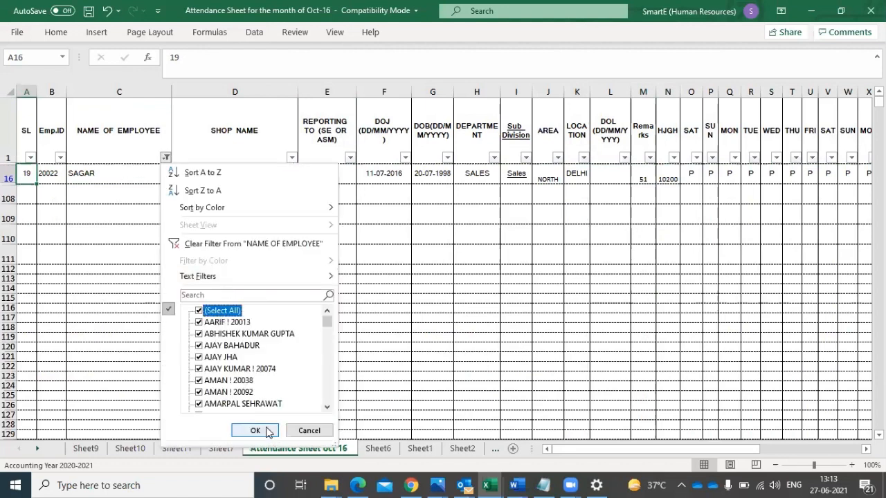
pyautogui.click(254, 431)
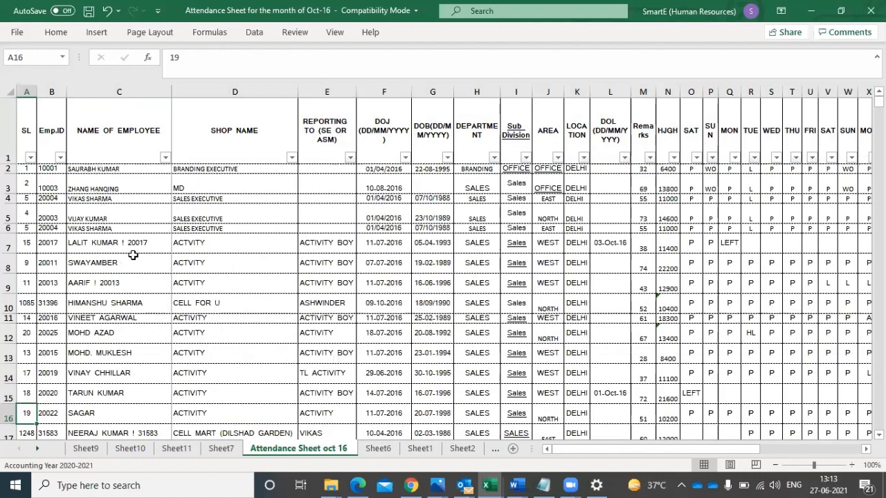
# - Find the same employee's name in the attendance sheet with the Find command
pyautogui.hotkey('ctrl', 'f')
pyautogui.write('s')
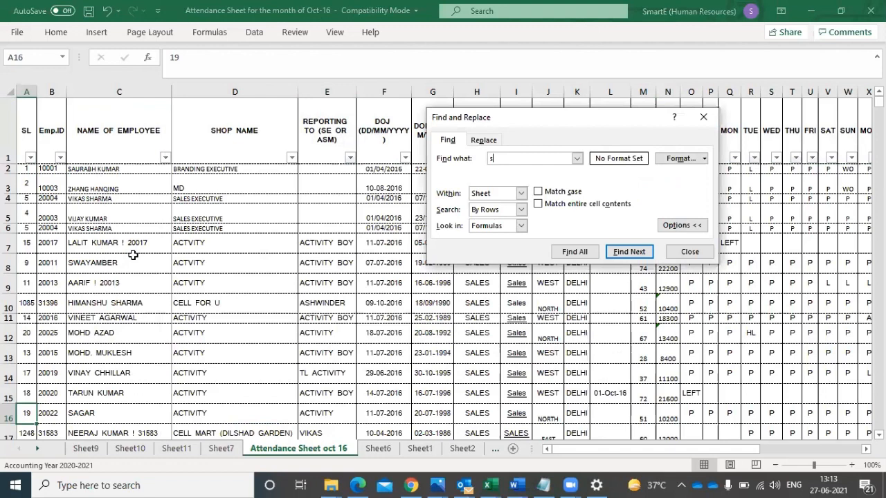
pyautogui.write('agar')
pyautogui.click(631, 252)
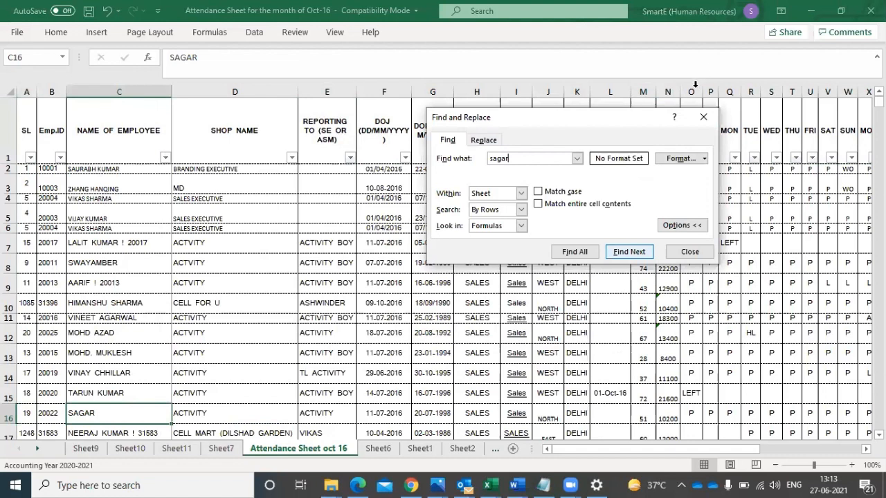
# - Close the search, go through the found employee's details in row 16 as far as the sub-division, and return to column A
pyautogui.click(703, 118)
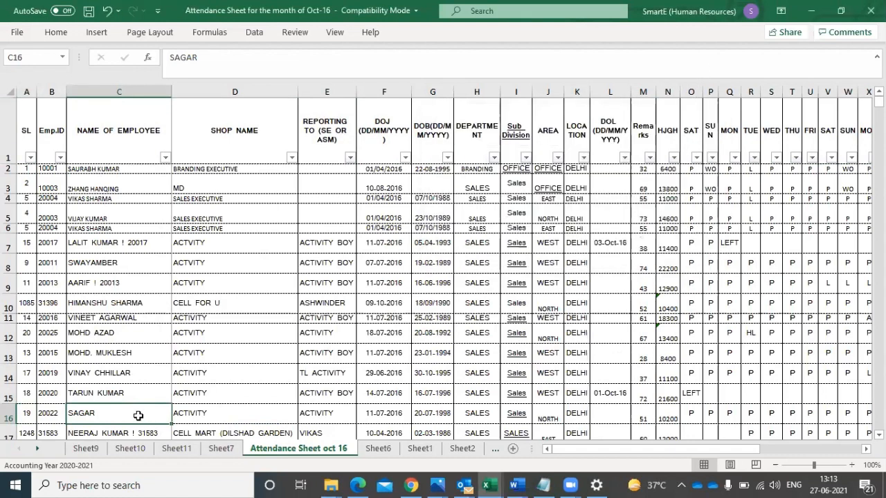
pyautogui.press('Right')
pyautogui.press('Right')
pyautogui.press('Right')
pyautogui.press('Right')
pyautogui.press('Right')
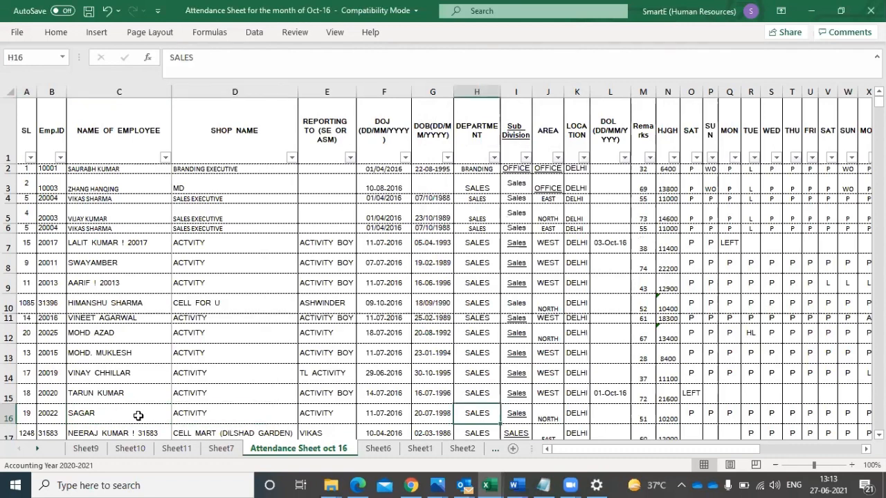
pyautogui.press('Right')
pyautogui.press('Right')
pyautogui.press('Left')
pyautogui.press('Left')
pyautogui.press('Home')
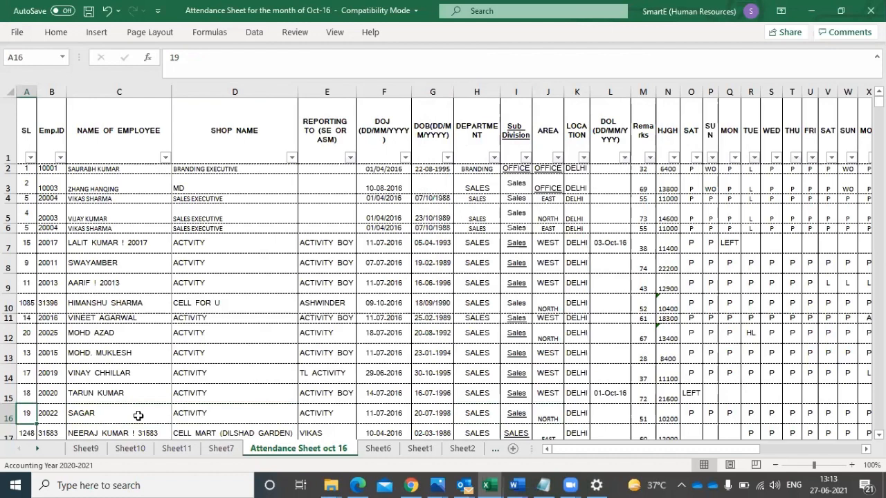
# - Find the same employee's name again with the Find command and close the search
pyautogui.hotkey('ctrl', 'f')
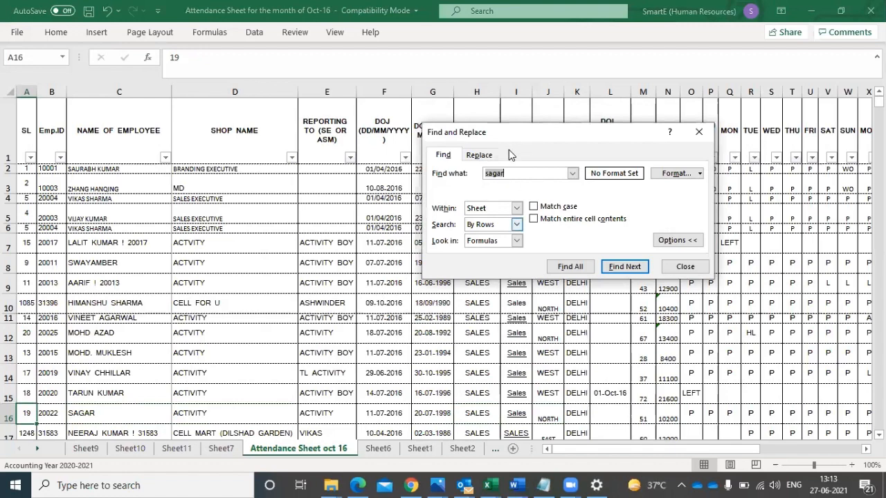
pyautogui.click(625, 267)
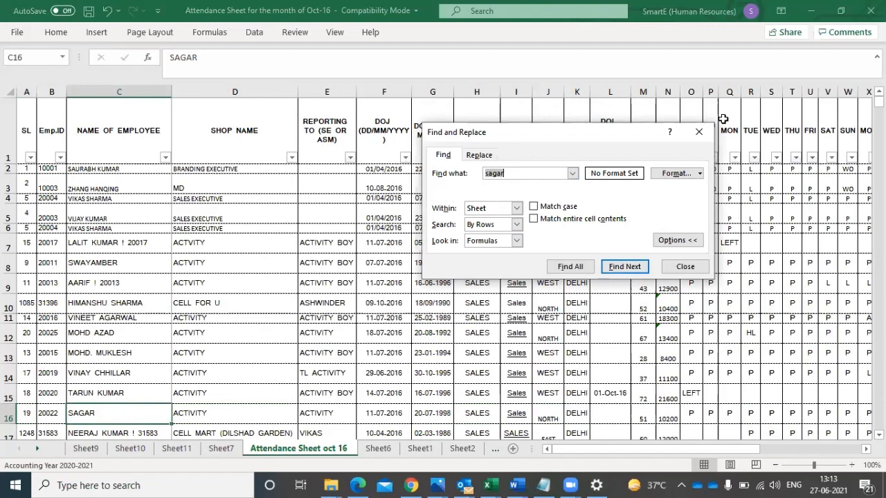
pyautogui.click(698, 132)
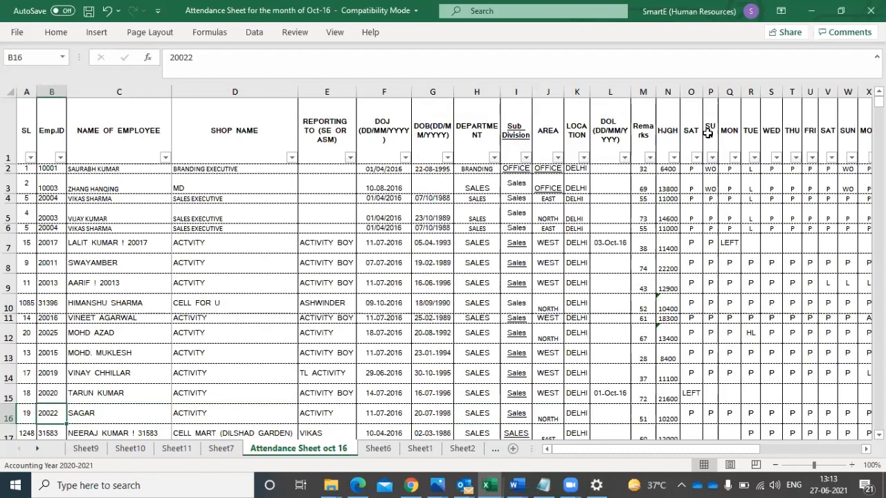
# - Go through the found employee's record in row 16 from the employee ID to the first Saturday attendance entry in column O
pyautogui.press('Right')
pyautogui.press('Right')
pyautogui.press('Right')
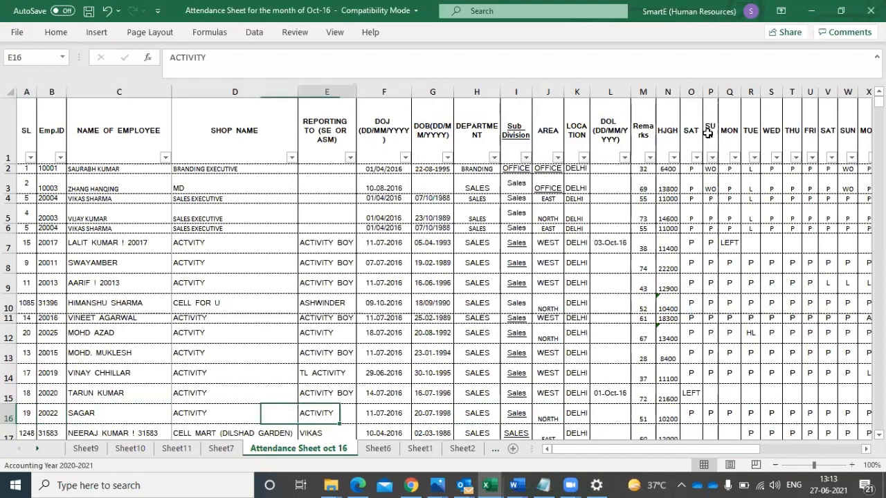
pyautogui.press('Right')
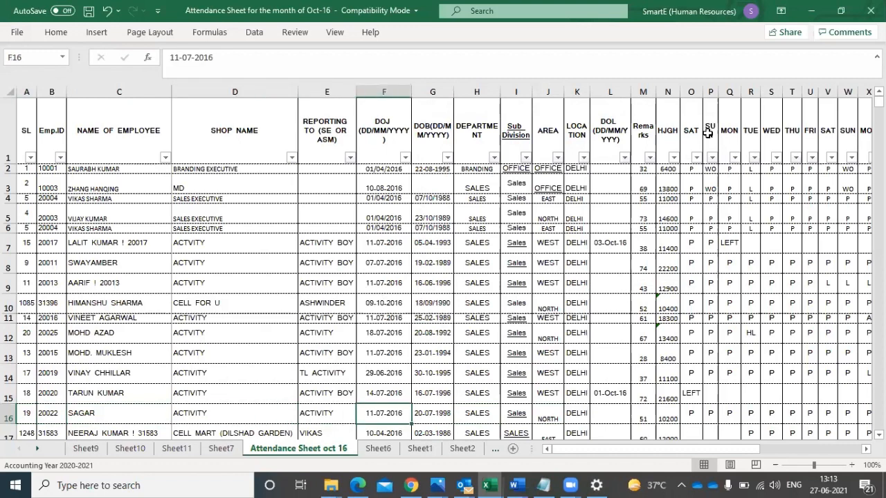
pyautogui.press('Right')
pyautogui.press('Right')
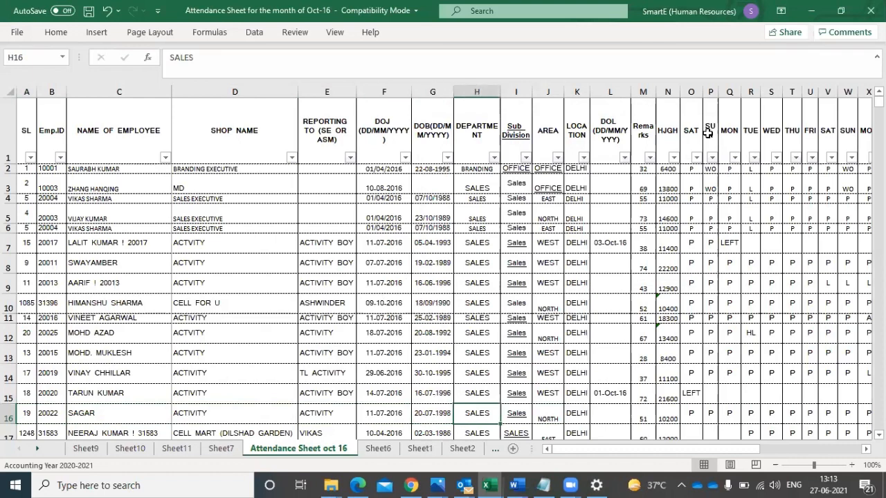
pyautogui.press('Right')
pyautogui.press('Right')
pyautogui.press('Right')
pyautogui.press('Right')
pyautogui.press('Right')
pyautogui.press('Right')
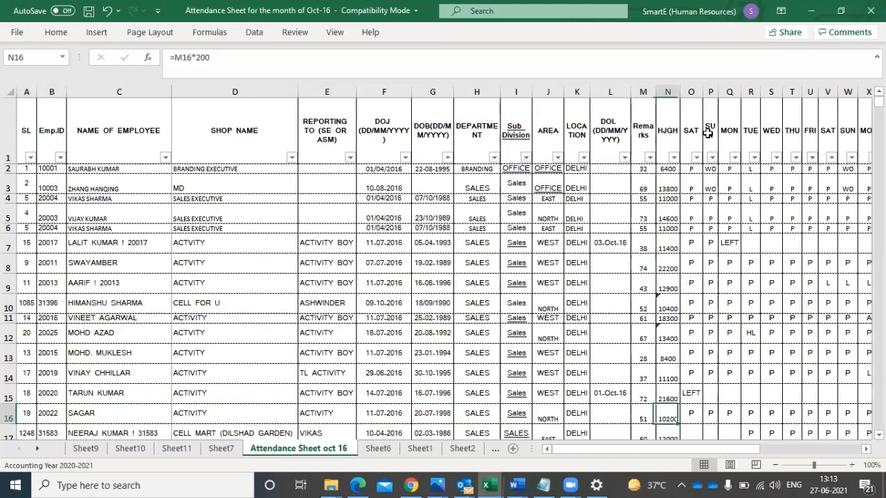
pyautogui.press('Right')
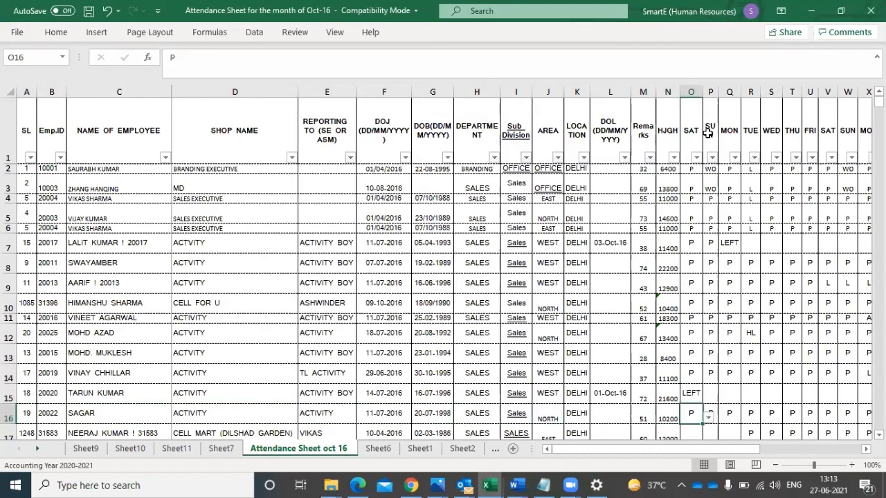
# - Move down to row 17 from column O, look over its first attendance days, and return to column A
pyautogui.press('Down')
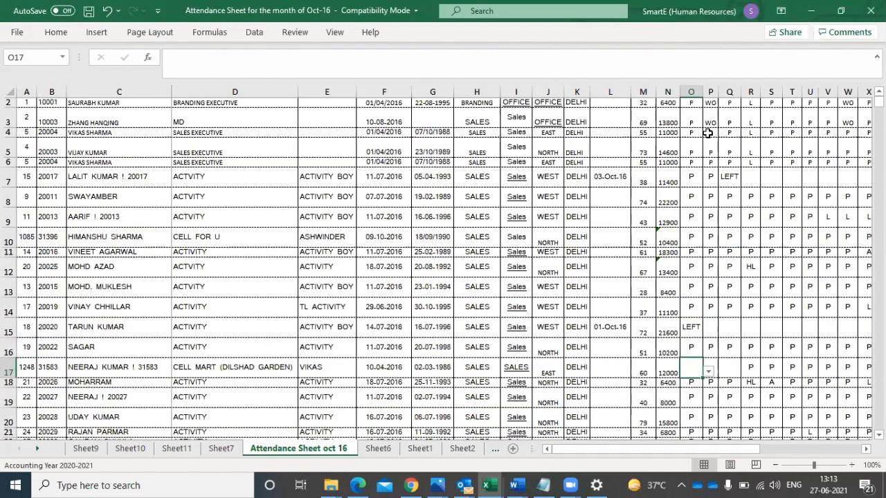
pyautogui.press('Right')
pyautogui.press('Right')
pyautogui.press('Right')
pyautogui.press('Right')
pyautogui.press('Right')
pyautogui.press('Right')
pyautogui.press('Right')
pyautogui.press('Right')
pyautogui.press('Right')
pyautogui.press('Right')
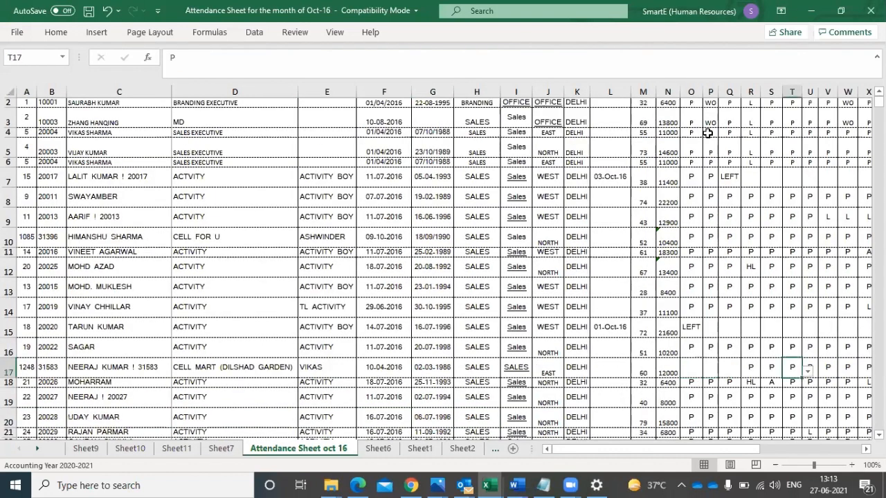
pyautogui.press('Left')
pyautogui.press('Left')
pyautogui.press('Left')
pyautogui.press('Left')
pyautogui.press('Left')
pyautogui.press('Left')
pyautogui.press('Left')
pyautogui.press('Home')
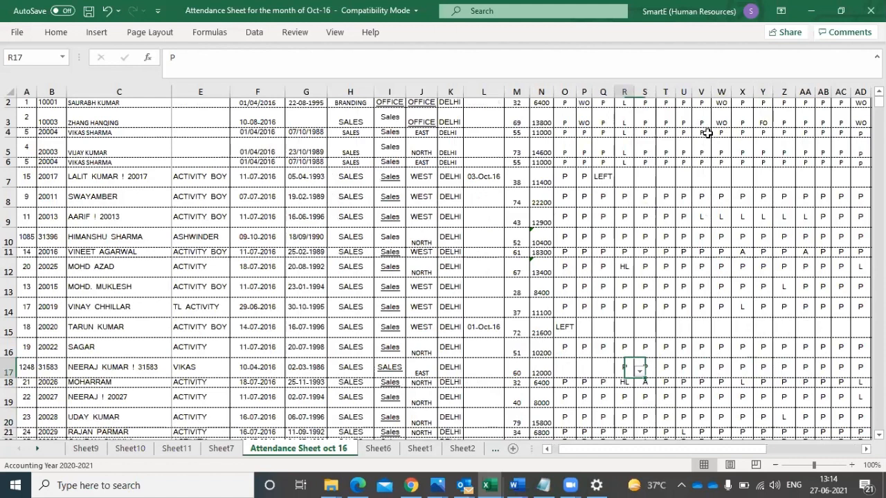
# - Go through the whole record in row 17 up to the attendance entry in column X, and return to column A
pyautogui.press('Right')
pyautogui.press('Right')
pyautogui.press('Right')
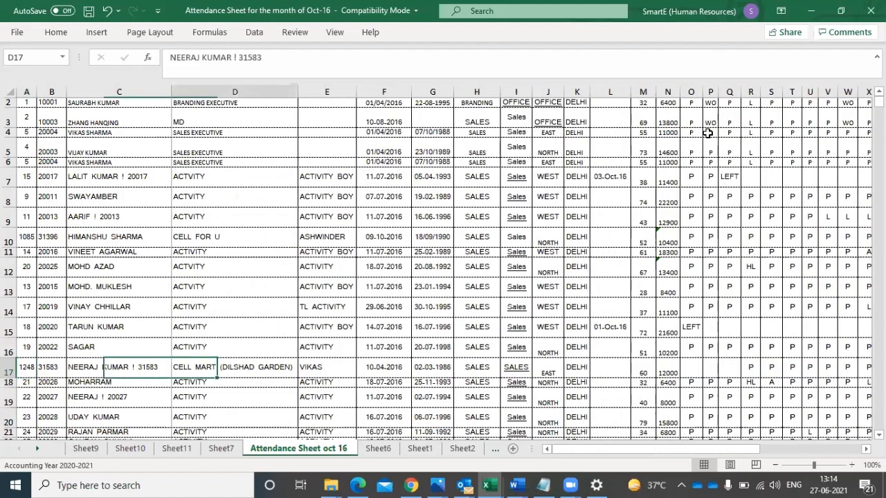
pyautogui.press('Right')
pyautogui.press('Right')
pyautogui.press('Right')
pyautogui.press('Right')
pyautogui.press('Right')
pyautogui.press('Right')
pyautogui.press('Right')
pyautogui.press('Right')
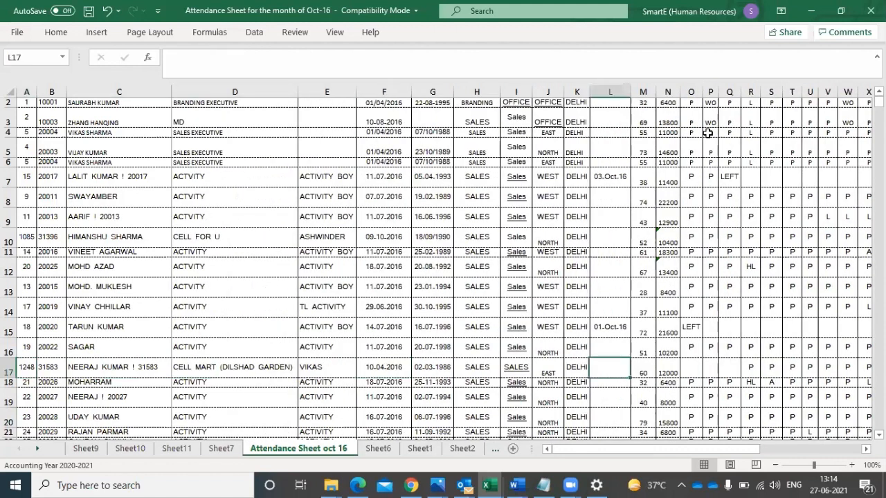
pyautogui.press('Right')
pyautogui.press('Right')
pyautogui.press('Right')
pyautogui.press('Right')
pyautogui.press('Right')
pyautogui.press('Right')
pyautogui.press('Right')
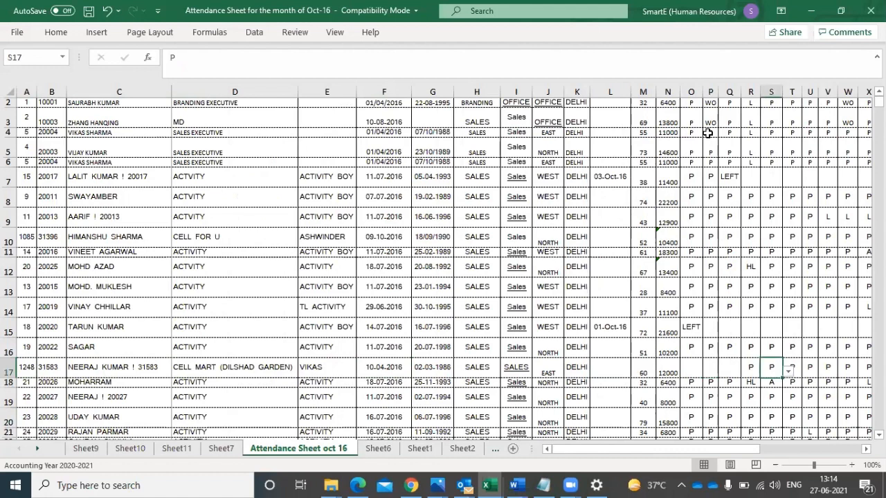
pyautogui.press('Right')
pyautogui.press('Right')
pyautogui.press('Right')
pyautogui.press('Right')
pyautogui.press('Right')
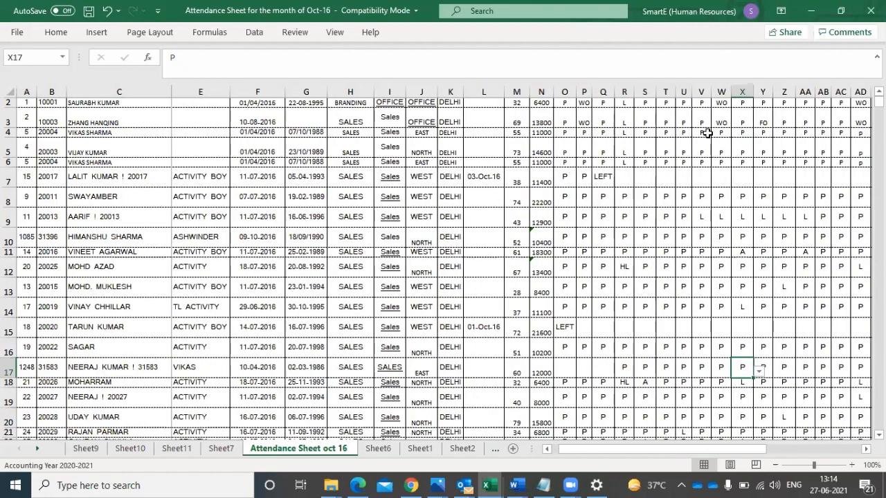
pyautogui.press('Home')
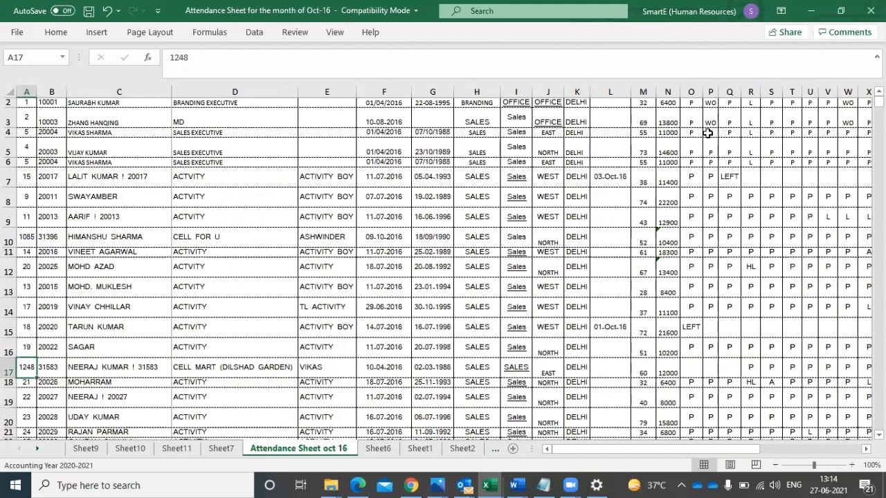
# - Compare the rows just above row 17 along the SL column and return to cell A1
pyautogui.press('Up')
pyautogui.press('Up')
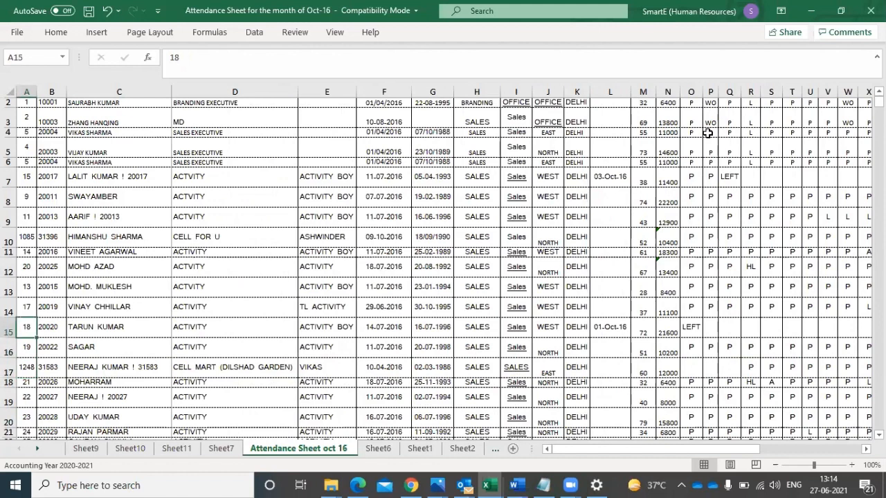
pyautogui.press('Down')
pyautogui.press('Down')
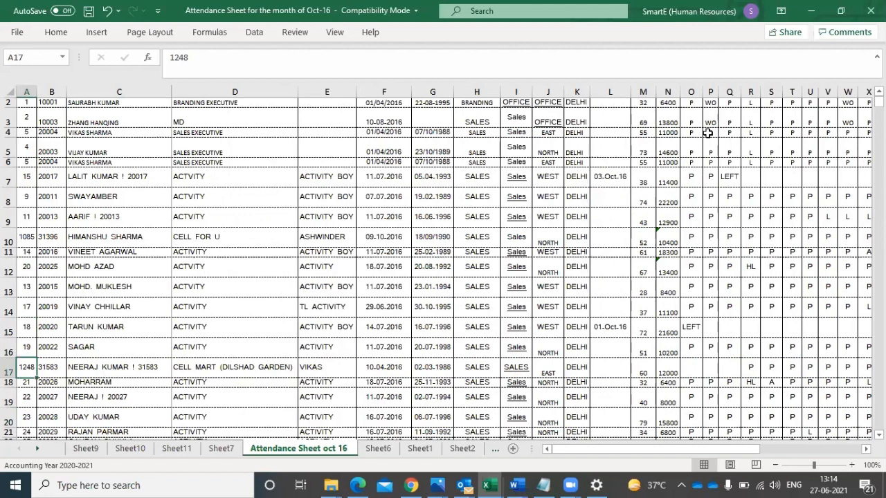
pyautogui.press('Up')
pyautogui.press('Up')
pyautogui.press('Up')
pyautogui.press('Up')
pyautogui.press('Up')
pyautogui.press('Up')
pyautogui.press('Up')
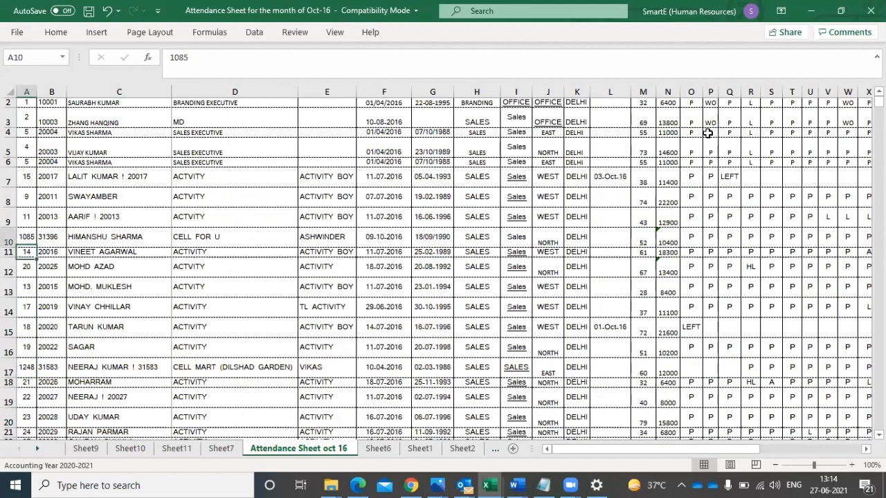
pyautogui.hotkey('ctrl', 'Home')
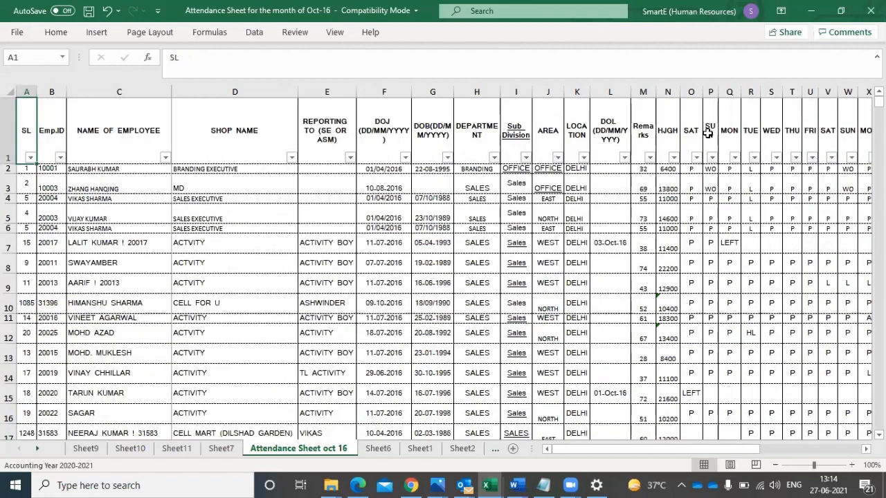
# - Select the whole header row 1 and reapply the Filter command to its columns
pyautogui.click(60, 158)
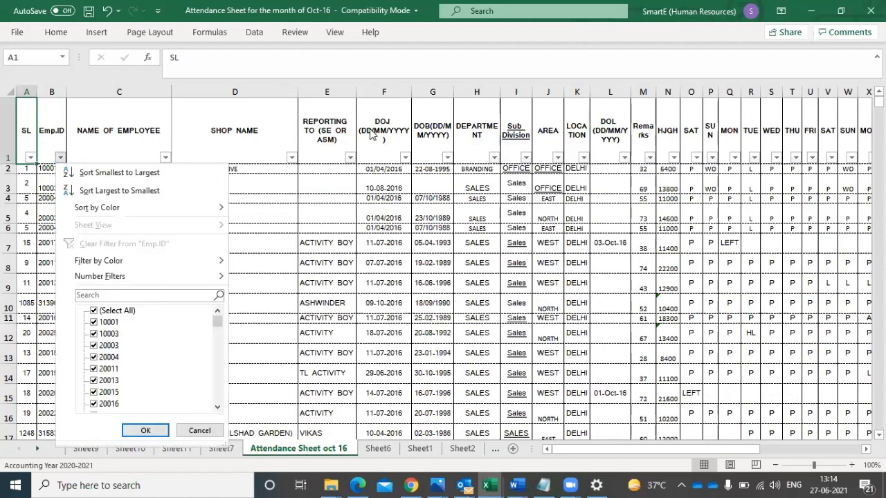
pyautogui.click(10, 140)
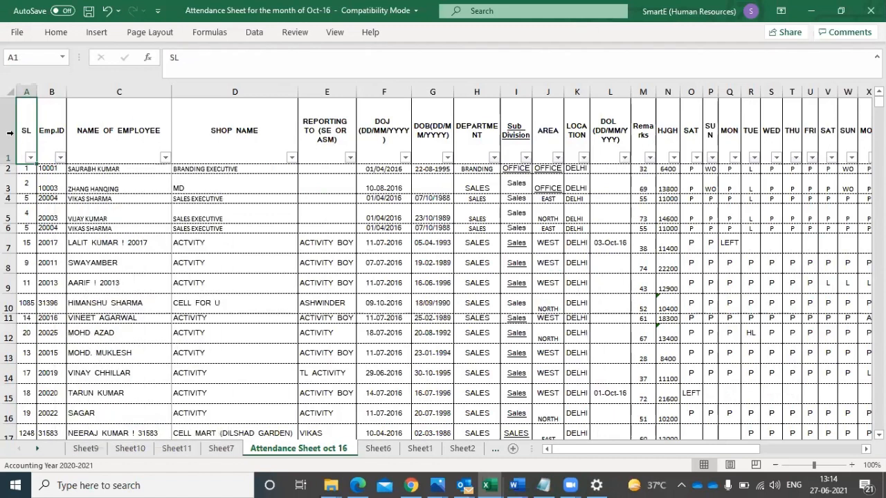
pyautogui.click(10, 132)
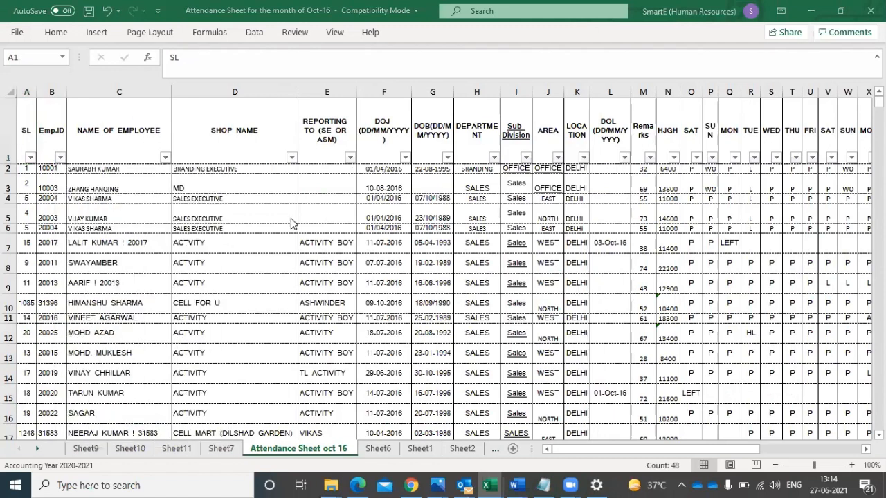
pyautogui.click(10, 127)
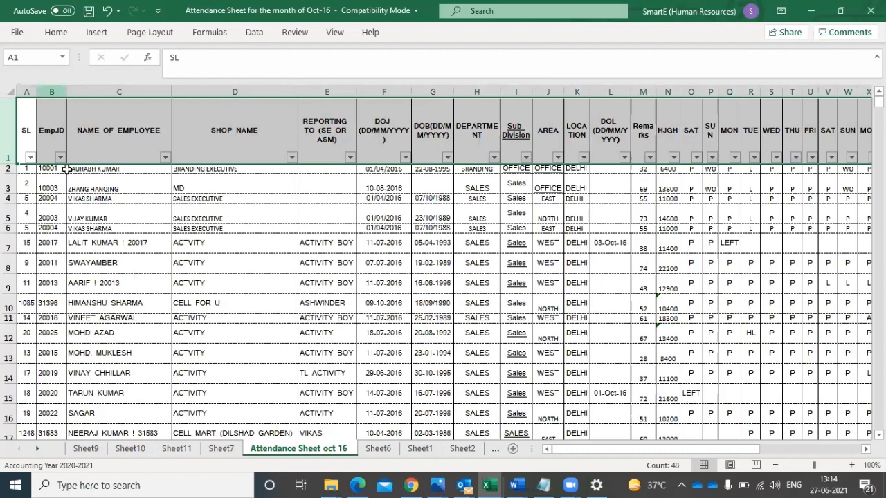
pyautogui.click(262, 31)
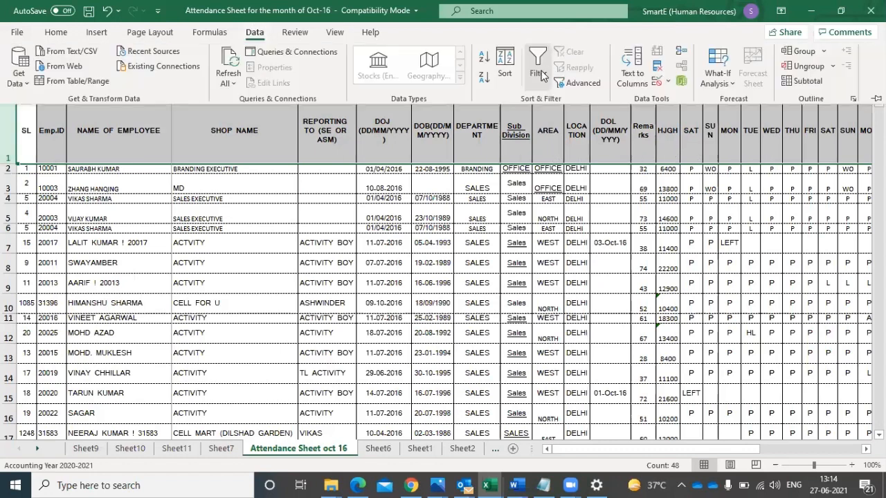
pyautogui.click(547, 65)
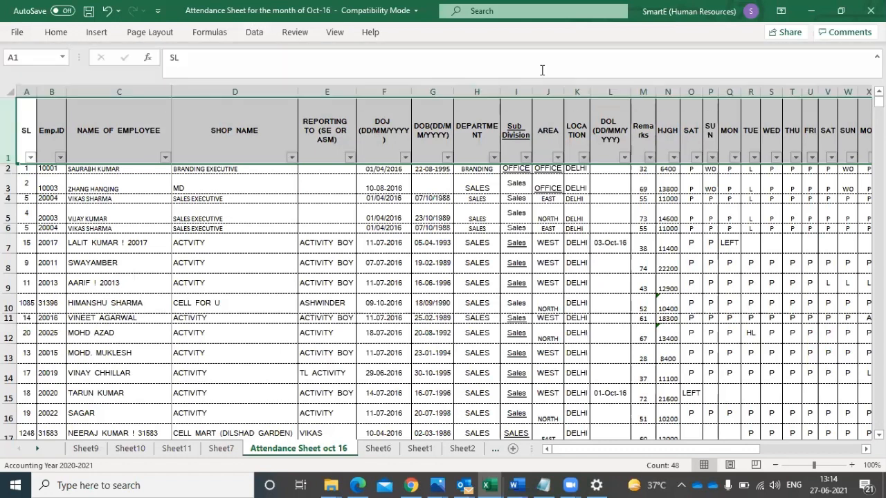
# - Filter the NAME OF EMPLOYEE column to the same employee by searching for the employee's name
pyautogui.click(165, 158)
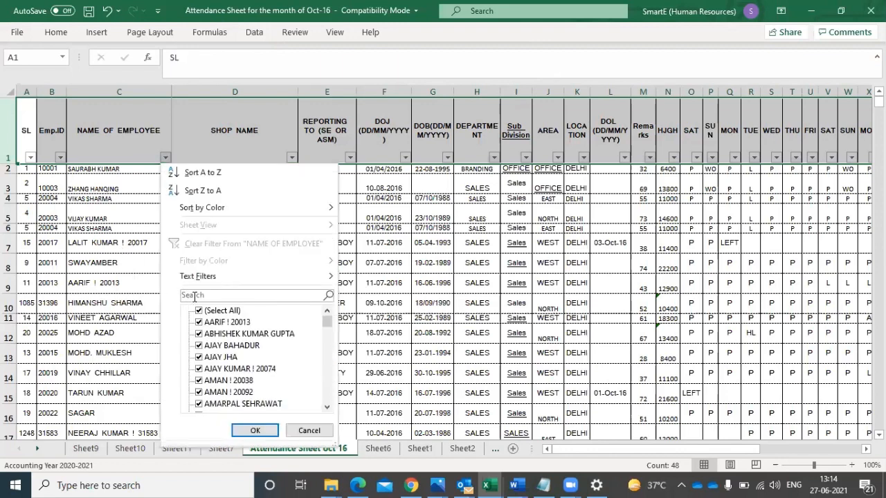
pyautogui.write('sagar')
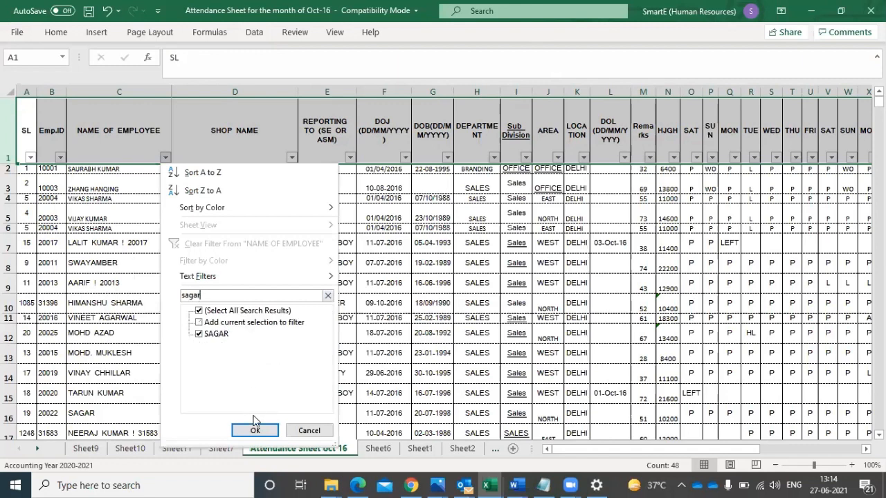
pyautogui.click(255, 431)
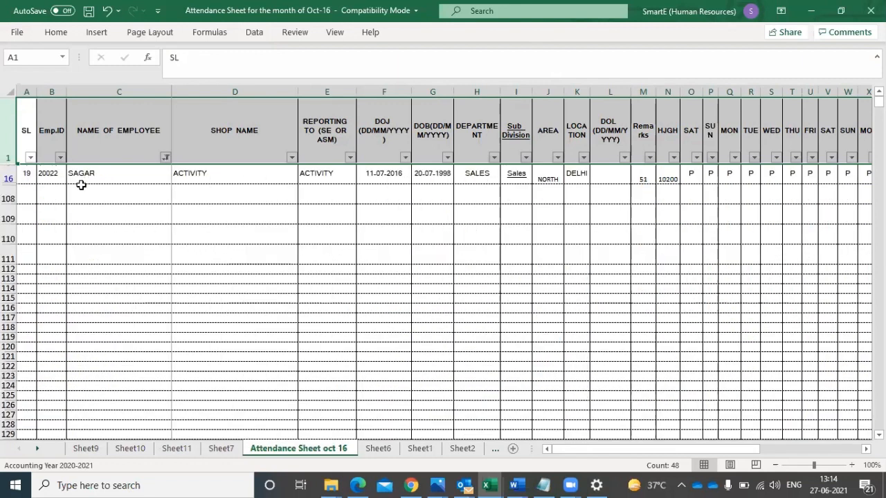
# - Go through the filtered employee's row 16 from the name to the date of joining, and return to column A
pyautogui.click(95, 173)
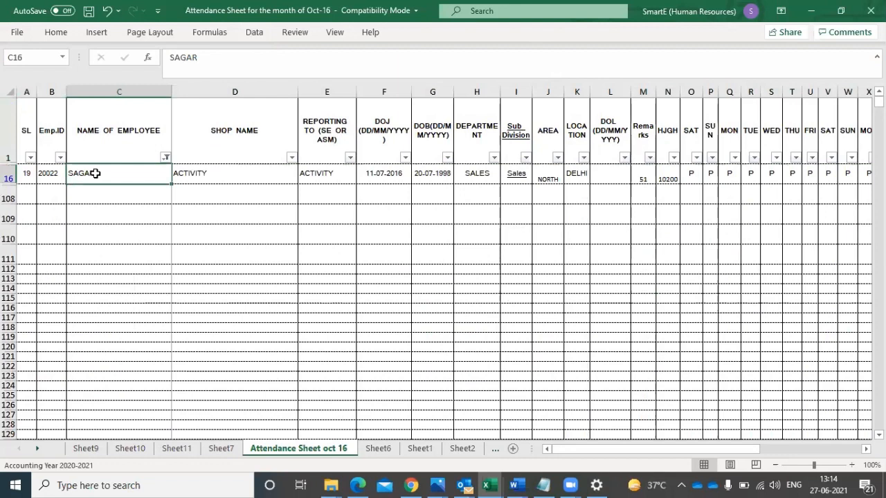
pyautogui.press('Right')
pyautogui.press('Right')
pyautogui.press('Right')
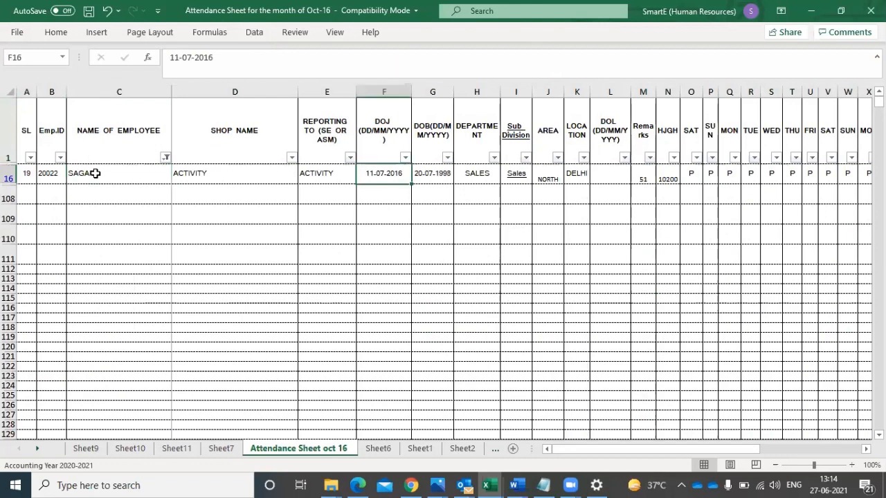
pyautogui.press('Home')
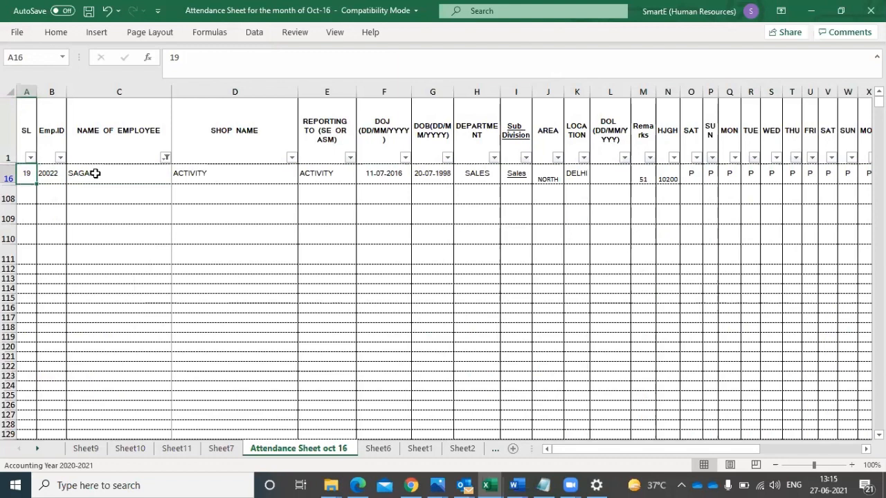
# - Show all employees again in the NAME OF EMPLOYEE column and remove the filter from the header row
pyautogui.click(163, 159)
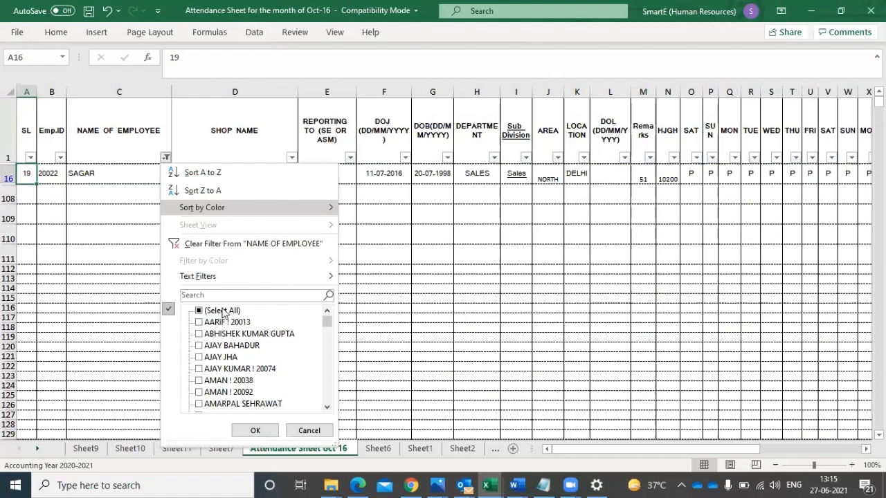
pyautogui.click(205, 312)
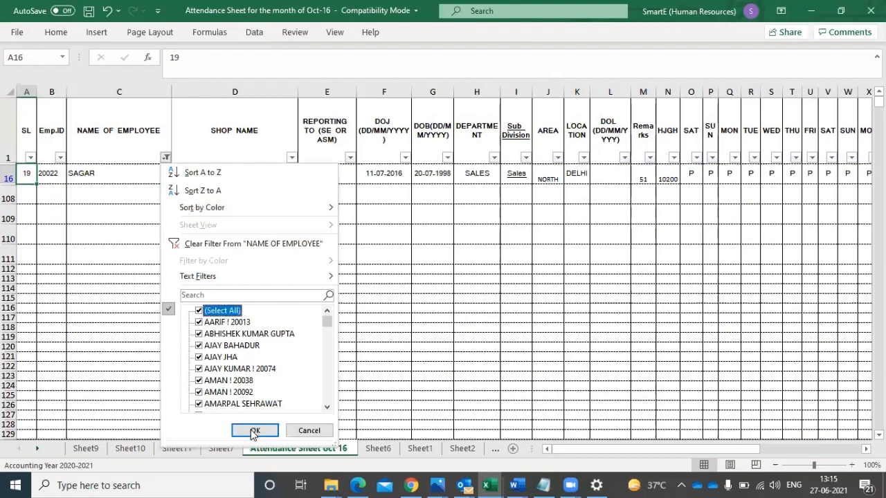
pyautogui.click(253, 429)
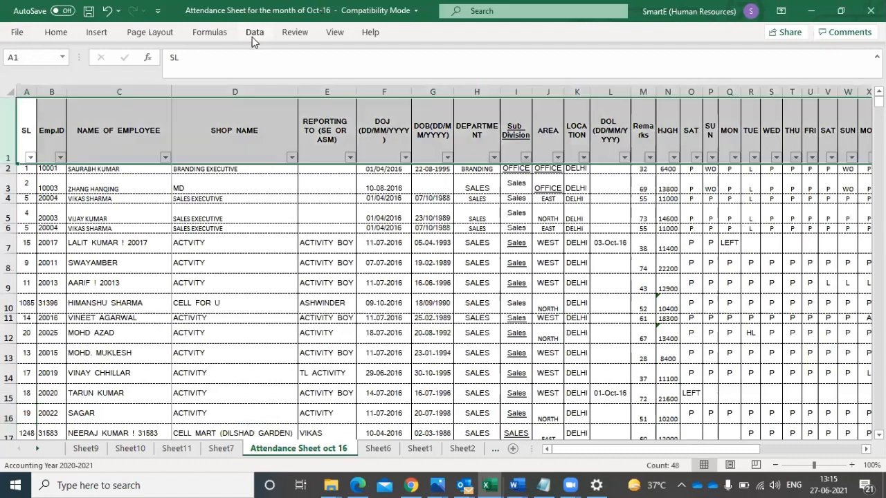
pyautogui.click(253, 34)
pyautogui.click(537, 73)
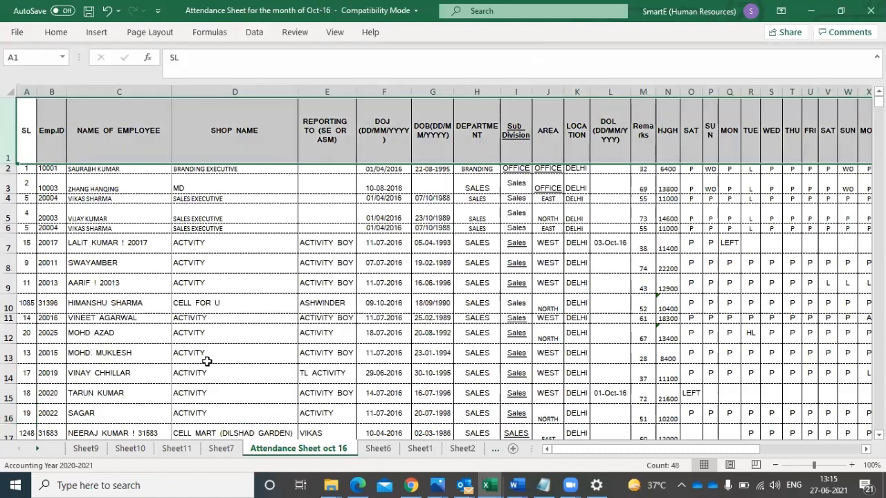
# - Clear the contents of the whole row 12 to leave a blank row inside the employee list
pyautogui.click(8, 333)
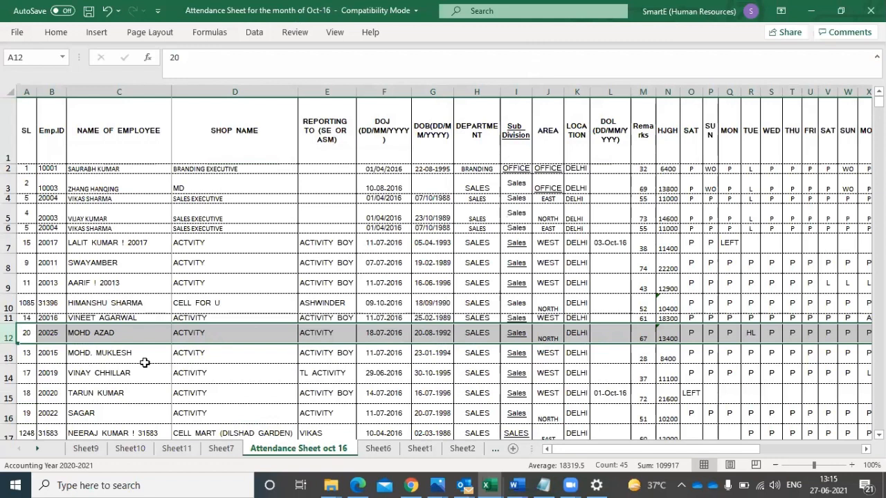
pyautogui.press('Delete')
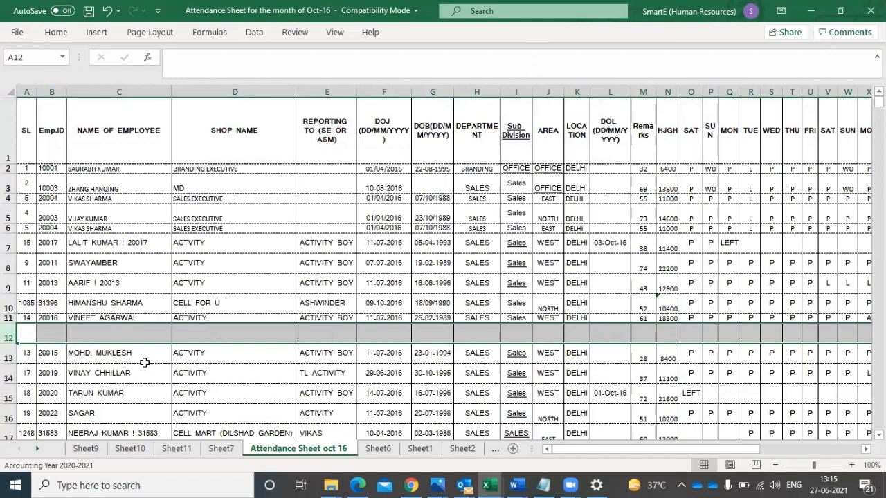
pyautogui.click(99, 354)
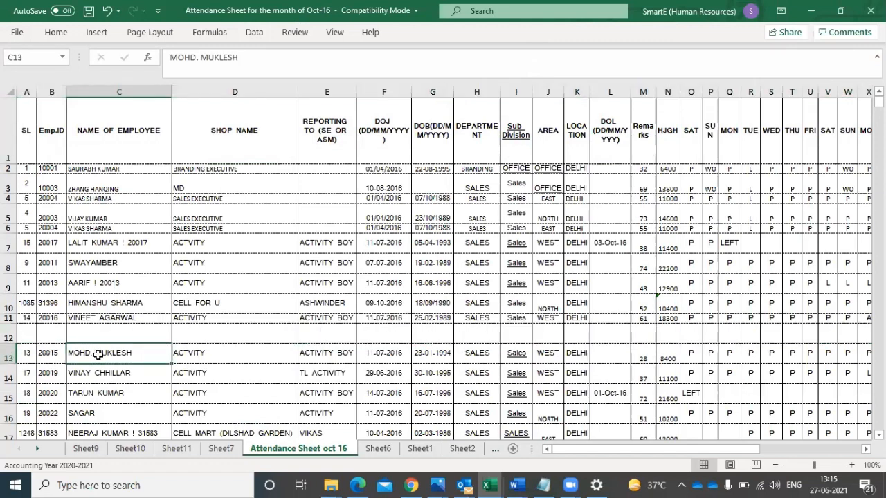
# - Select the whole header row 1 and apply Filter to its columns
pyautogui.click(10, 135)
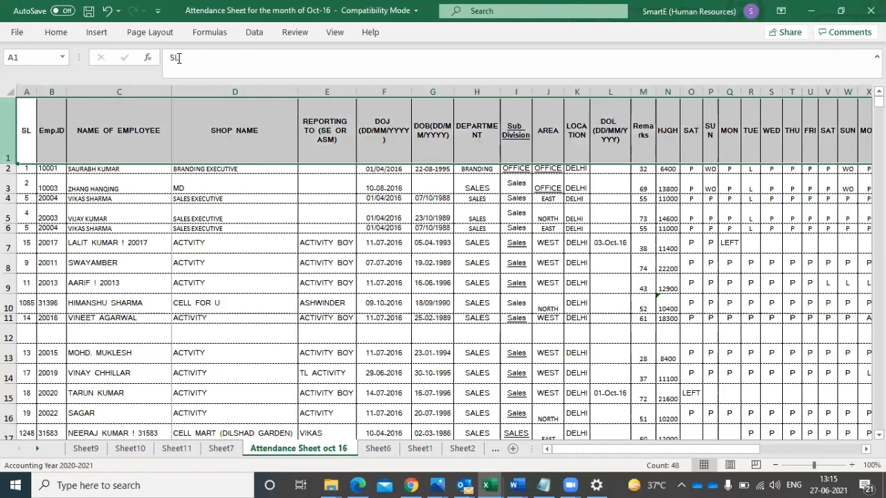
pyautogui.click(253, 36)
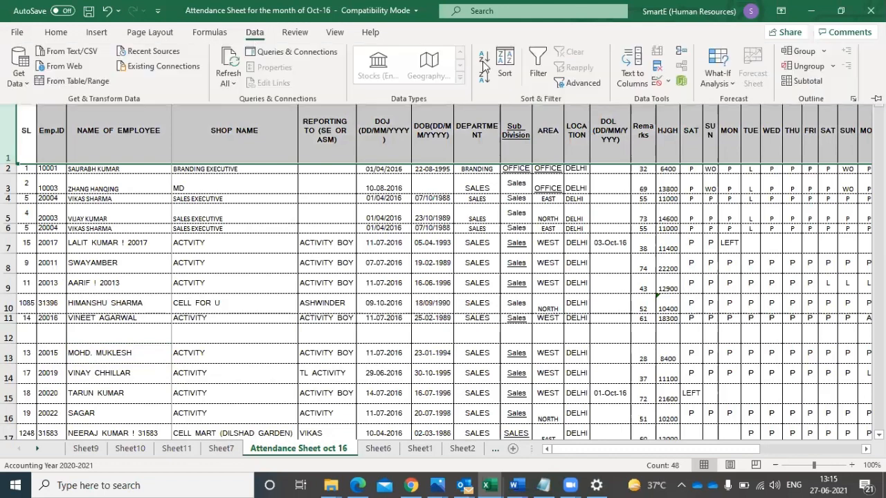
pyautogui.click(538, 73)
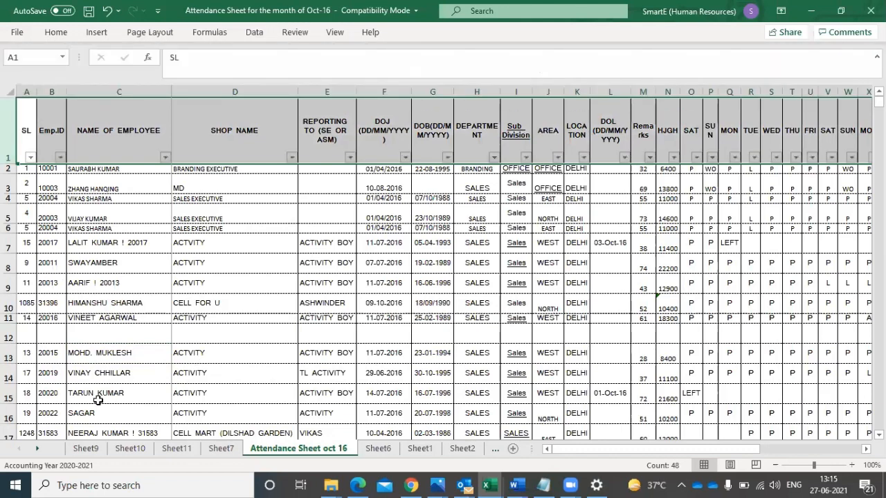
# - Look through the NAME OF EMPLOYEE filter list, search it for the employee in row 16, and close it without filtering
pyautogui.click(165, 157)
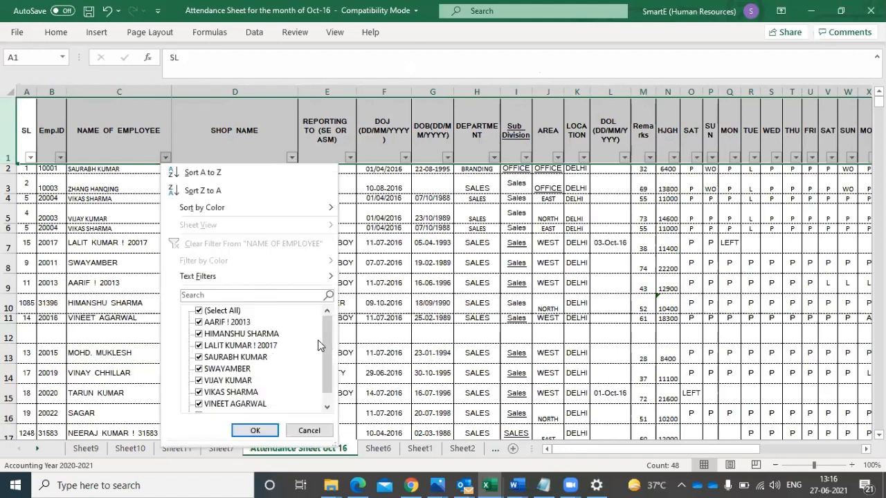
pyautogui.scroll(-1, 325, 346)
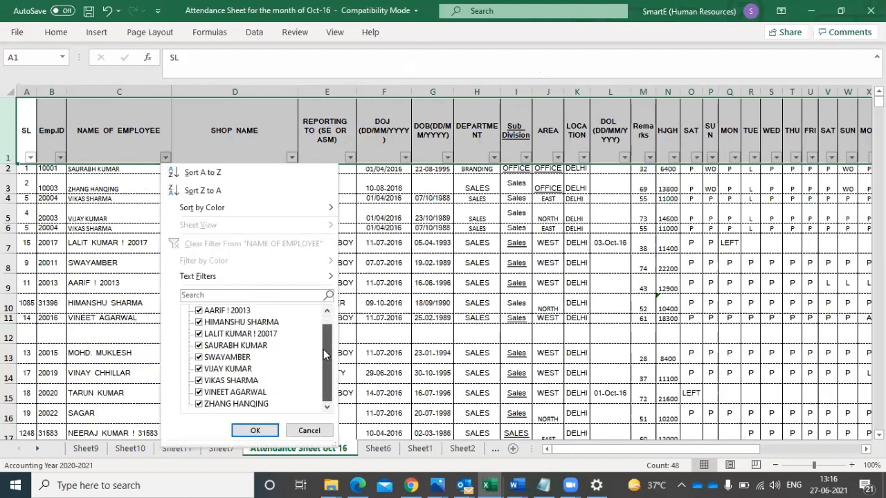
pyautogui.click(327, 310)
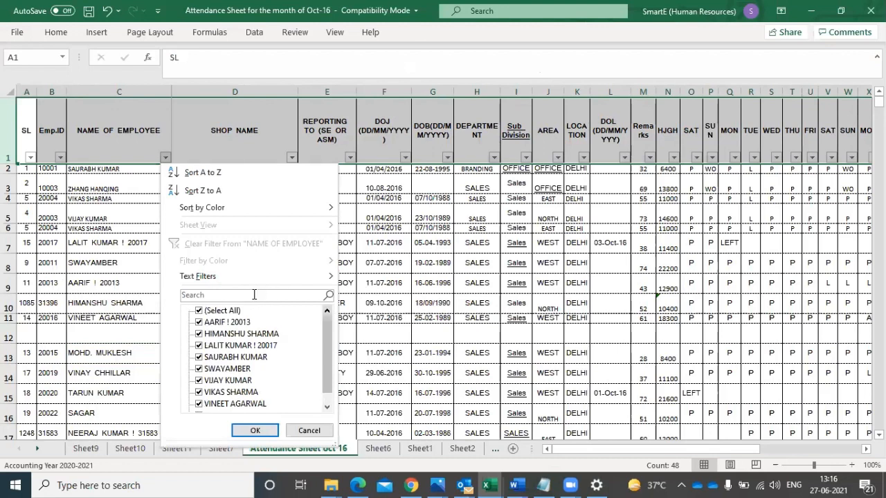
pyautogui.click(254, 294)
pyautogui.write('sagar')
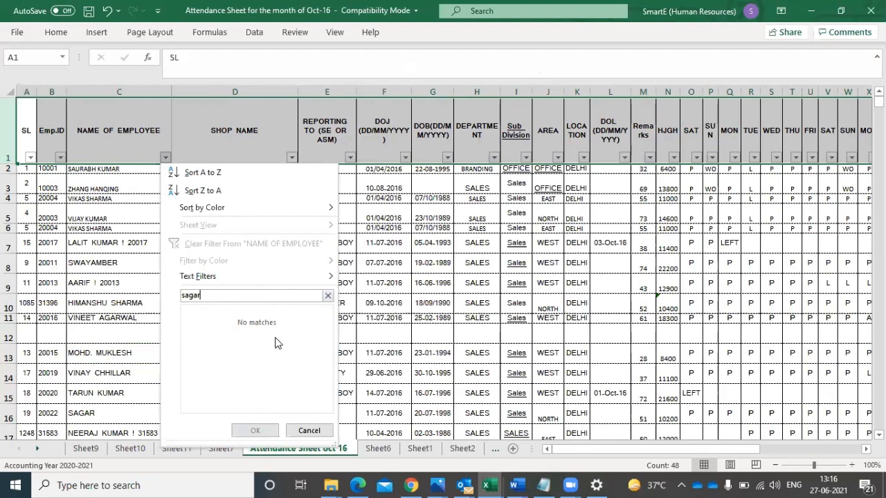
pyautogui.click(309, 431)
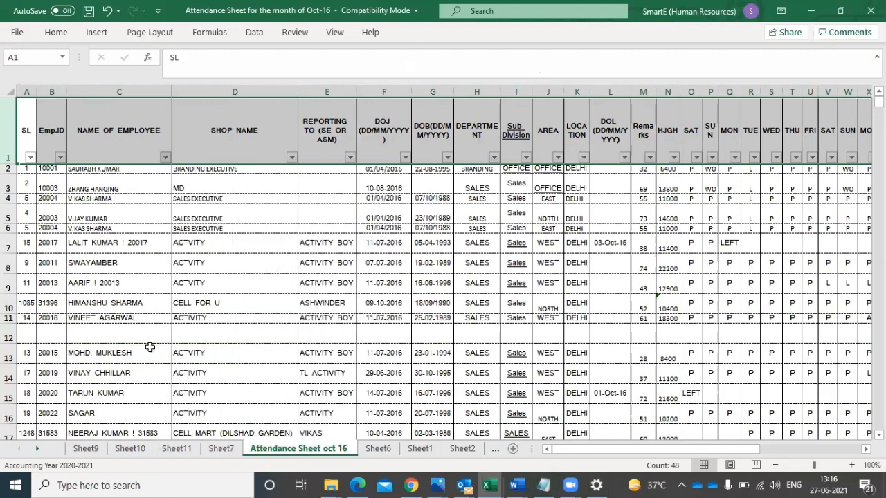
# - Mark the blank row 12 and rows 2 to 11 above it, and check where the employee list ends
pyautogui.click(9, 332)
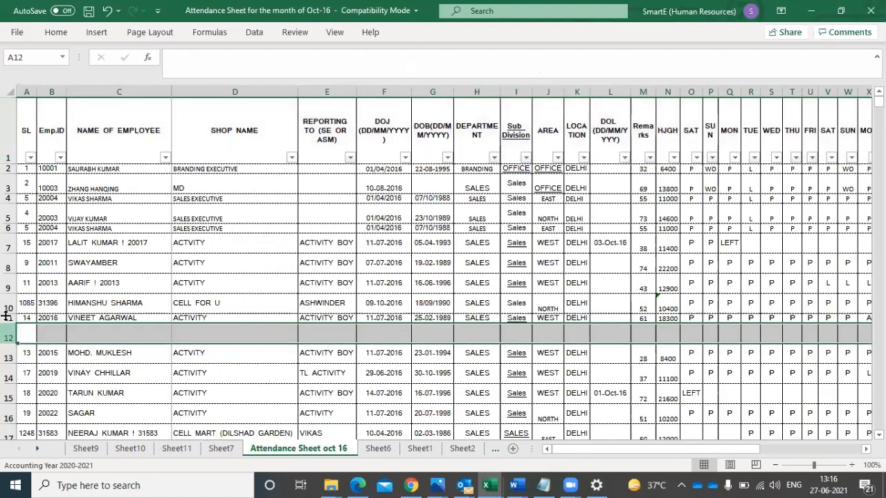
pyautogui.moveTo(6, 313); pyautogui.dragTo(6, 171)
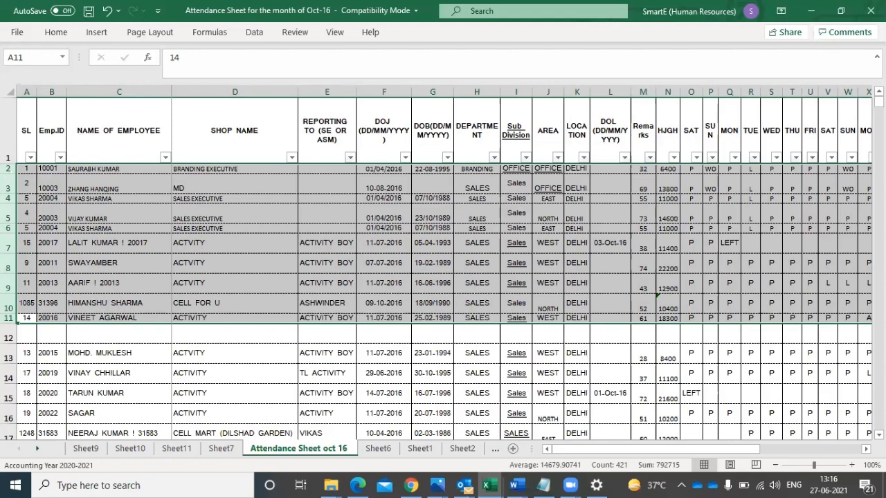
pyautogui.moveTo(878, 104); pyautogui.dragTo(879, 127)
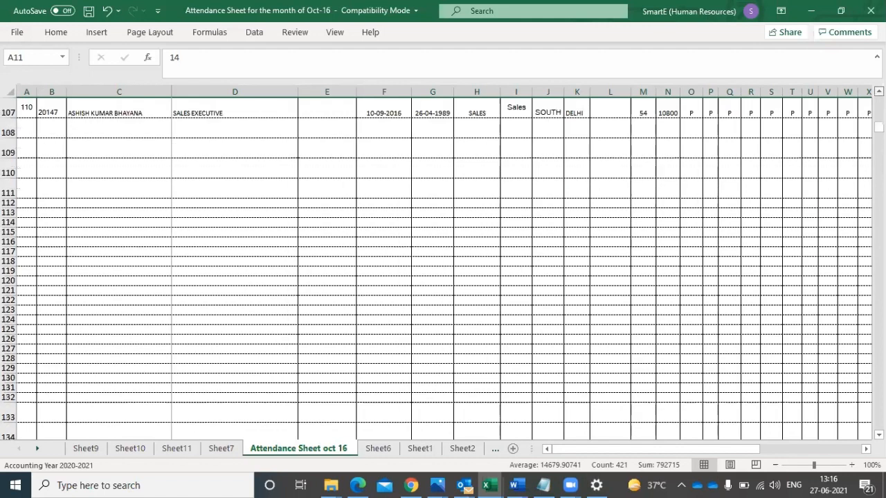
pyautogui.scroll(3, 261, 301)
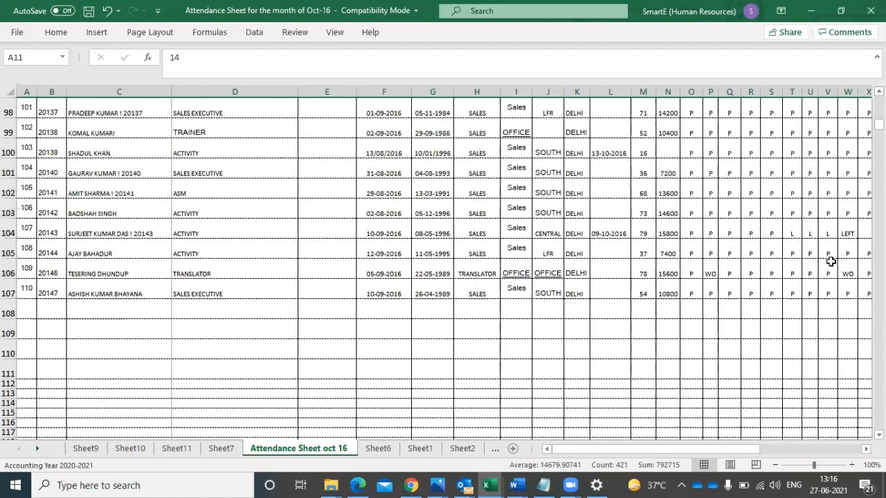
pyautogui.moveTo(879, 125); pyautogui.dragTo(879, 102)
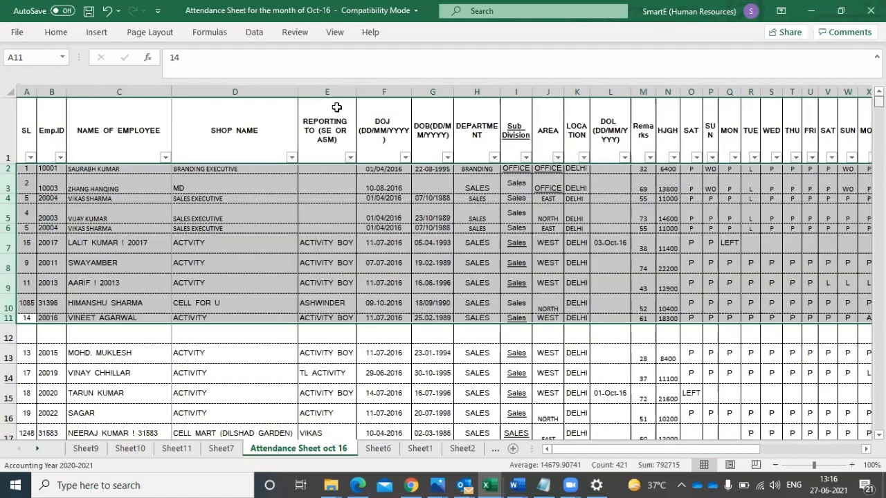
# - Review the names offered in the NAME OF EMPLOYEE filter list once more
pyautogui.click(165, 157)
pyautogui.moveTo(328, 338)
pyautogui.mouseDown()
pyautogui.moveTo(323, 381)
pyautogui.moveTo(319, 316)
pyautogui.moveTo(327, 358)
pyautogui.moveTo(322, 327)
pyautogui.mouseUp()
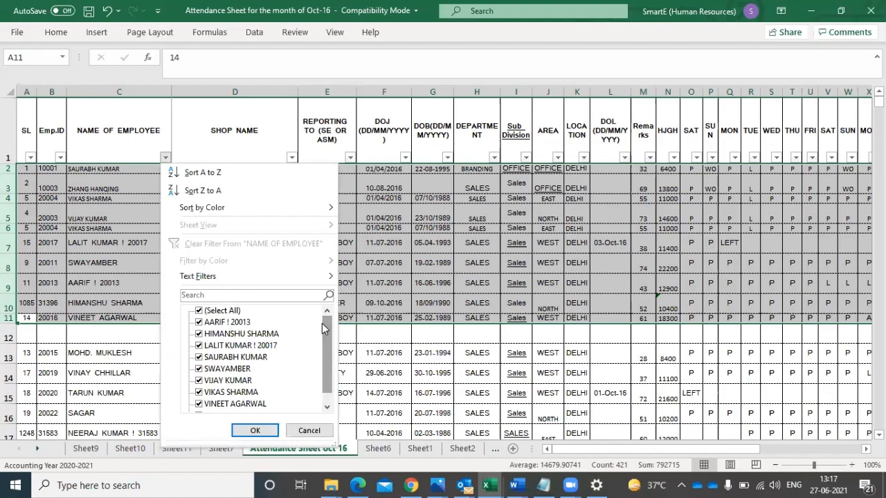
pyautogui.moveTo(327, 339); pyautogui.dragTo(324, 303)
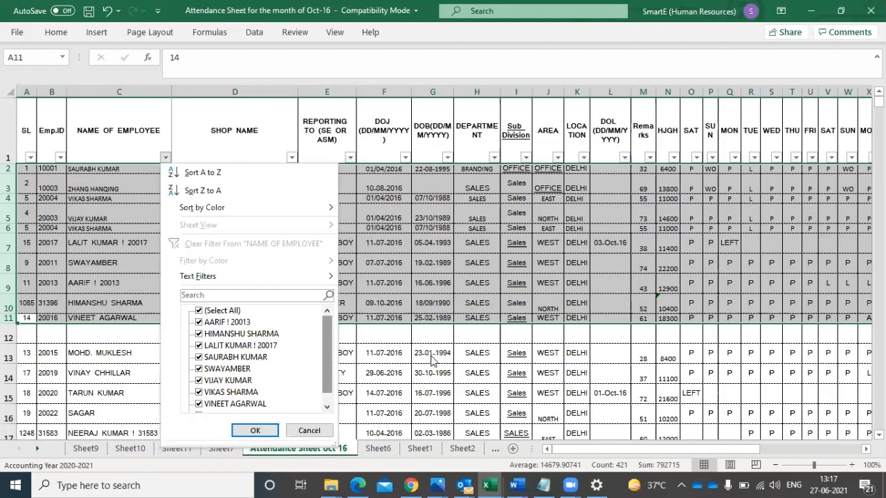
# - Close the filter list, select row 12, and undo both the applied filter and the clearing of that row
pyautogui.click(6, 324)
pyautogui.click(5, 334)
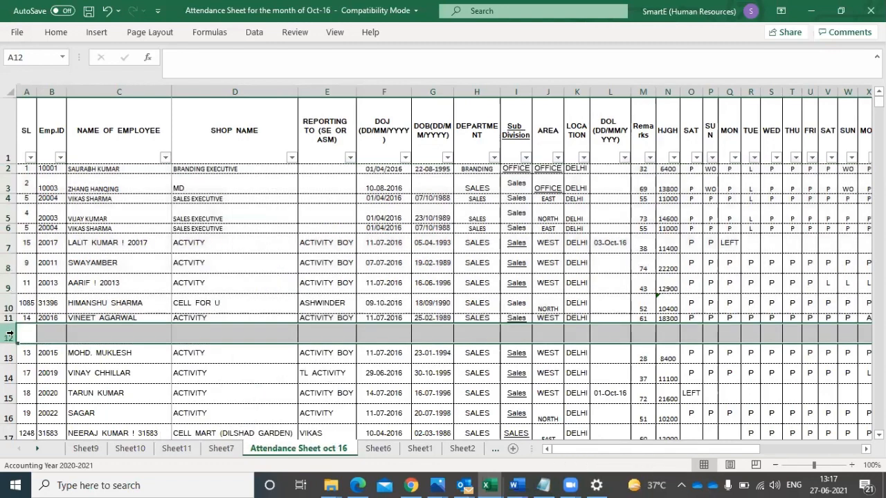
pyautogui.hotkey('ctrl', 'v')
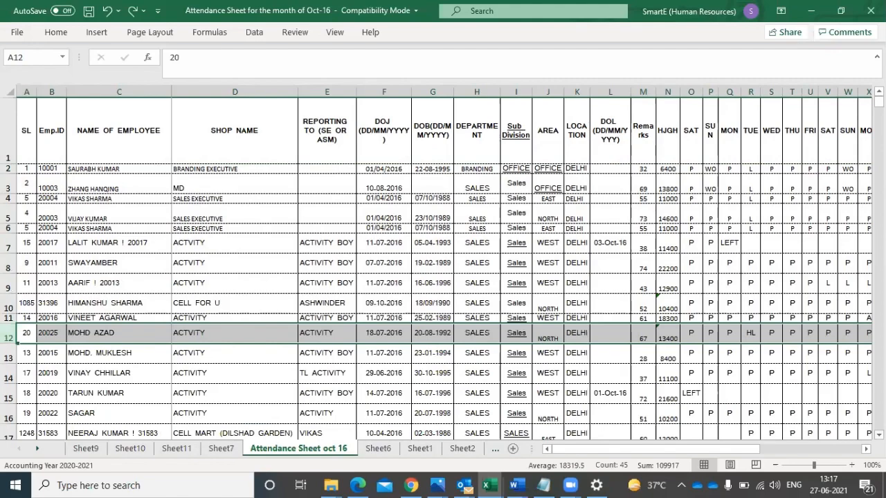
# - Clear the contents of the whole row 103 near the list's end and mark the names below it in C104:C107
pyautogui.scroll(-3, 443, 263)
pyautogui.scroll(-10, 443, 263)
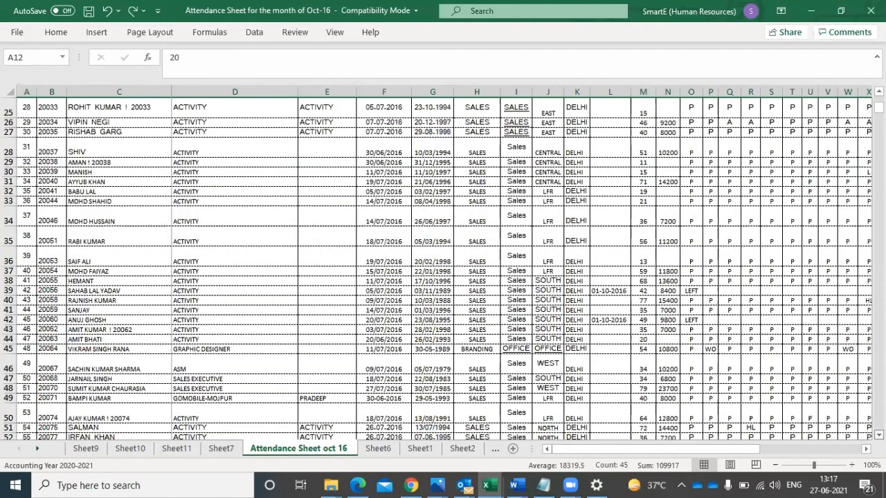
pyautogui.scroll(-5, 443, 263)
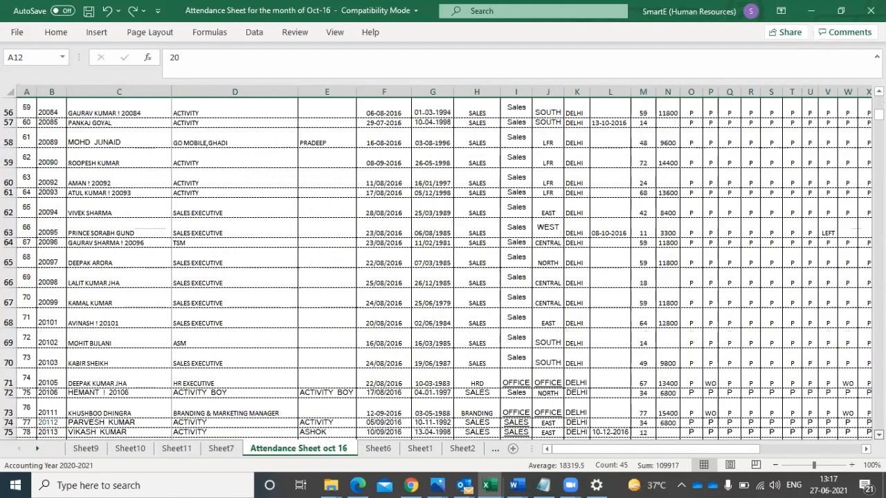
pyautogui.scroll(-7, 443, 263)
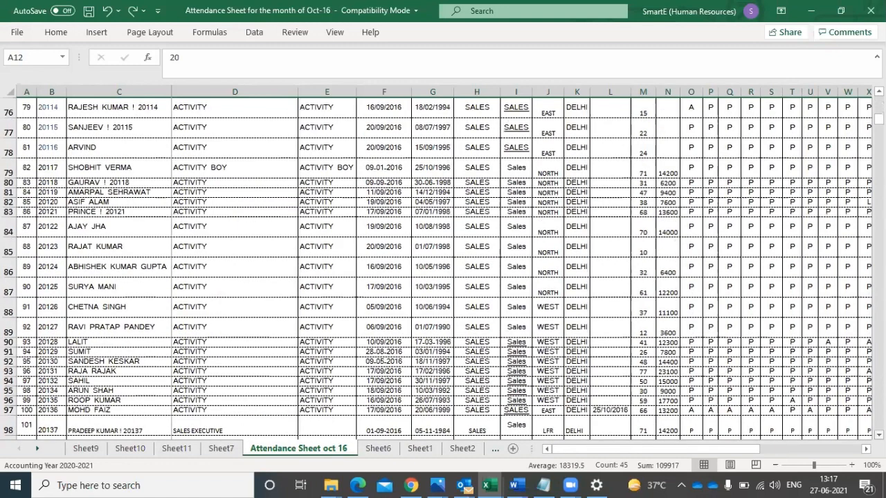
pyautogui.scroll(-2, 443, 263)
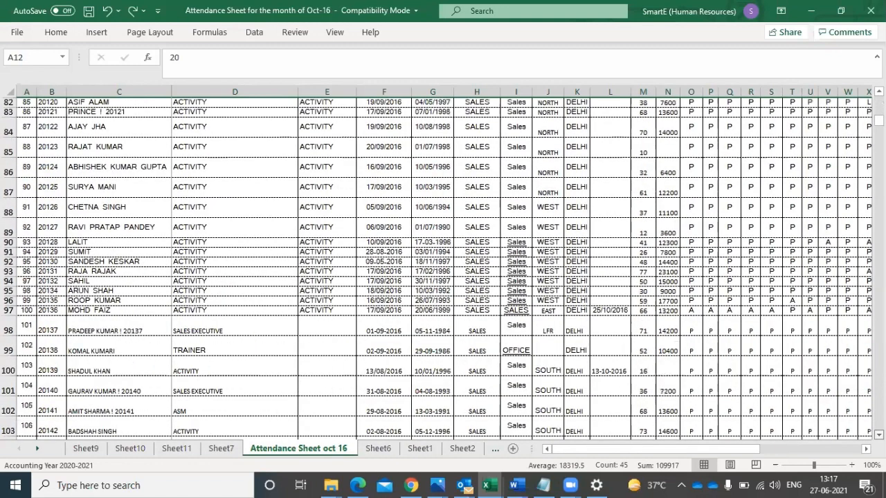
pyautogui.scroll(-3, 601, 395)
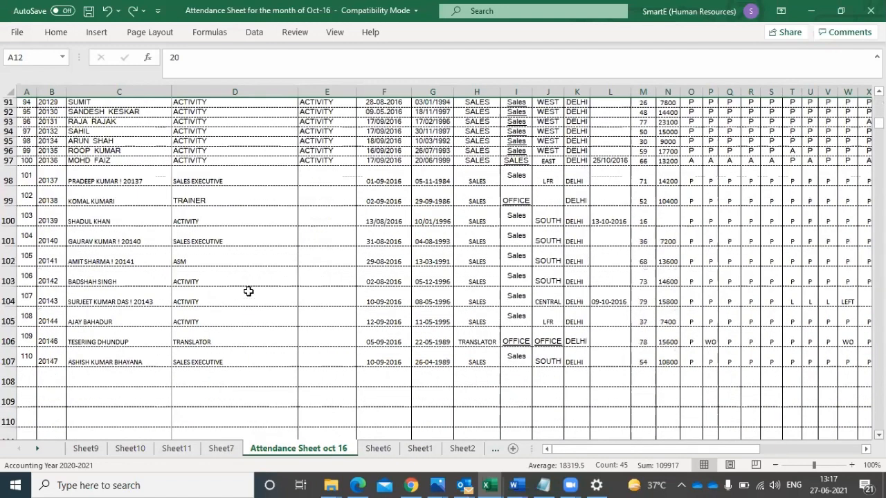
pyautogui.click(10, 273)
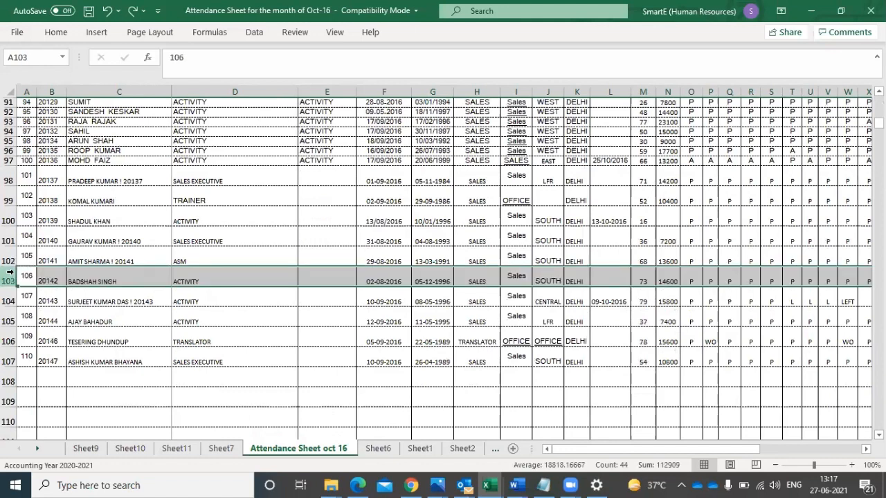
pyautogui.press('Delete')
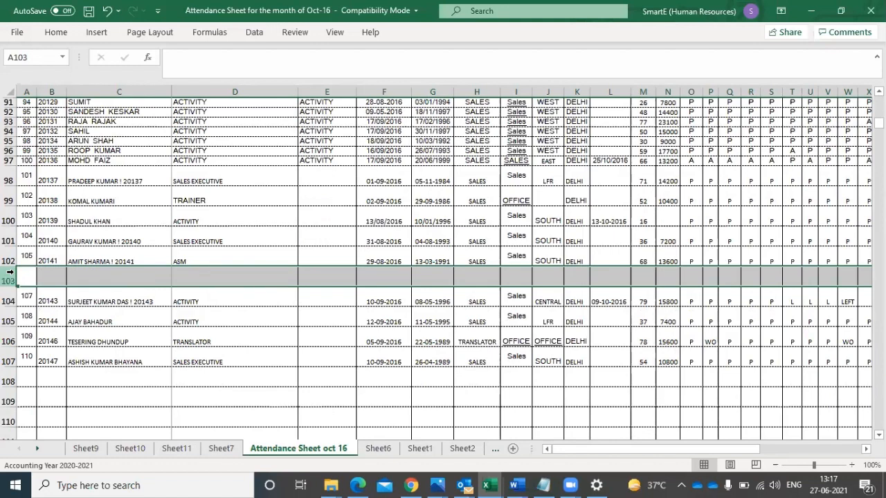
pyautogui.moveTo(101, 294); pyautogui.dragTo(101, 358)
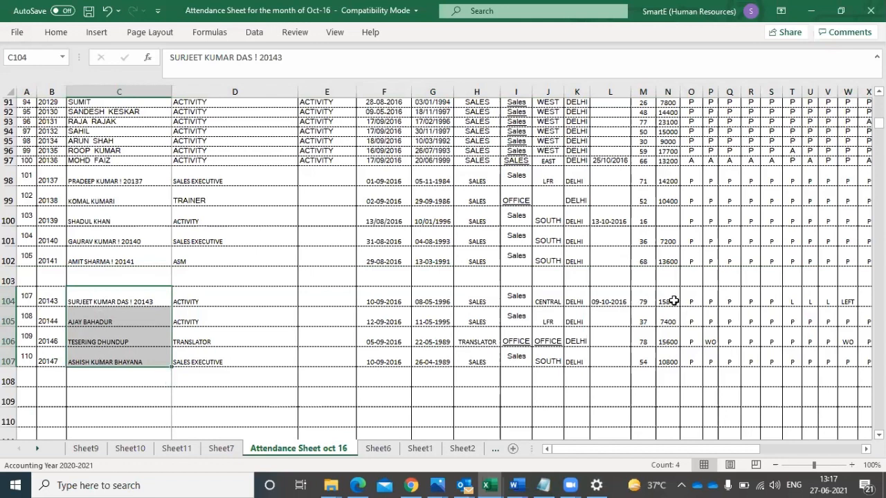
# - Clear the contents of the whole column N (HJGH) and select the blank row 103
pyautogui.click(667, 91)
pyautogui.press('Delete')
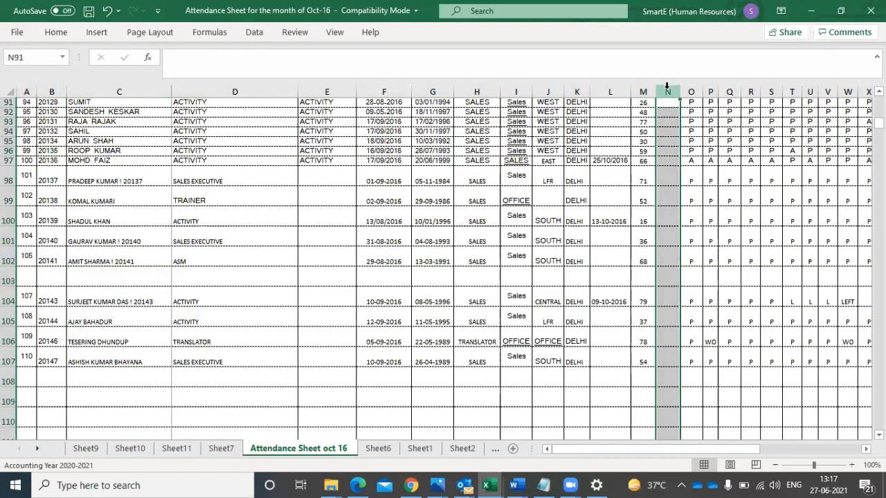
pyautogui.click(10, 278)
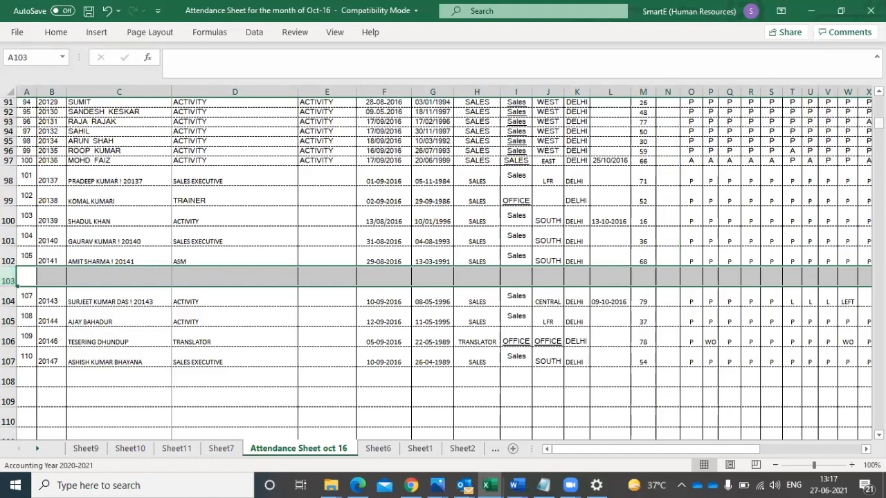
# - Apply a filter to the whole header row 1 of the attendance sheet
pyautogui.moveTo(879, 123); pyautogui.dragTo(878, 101)
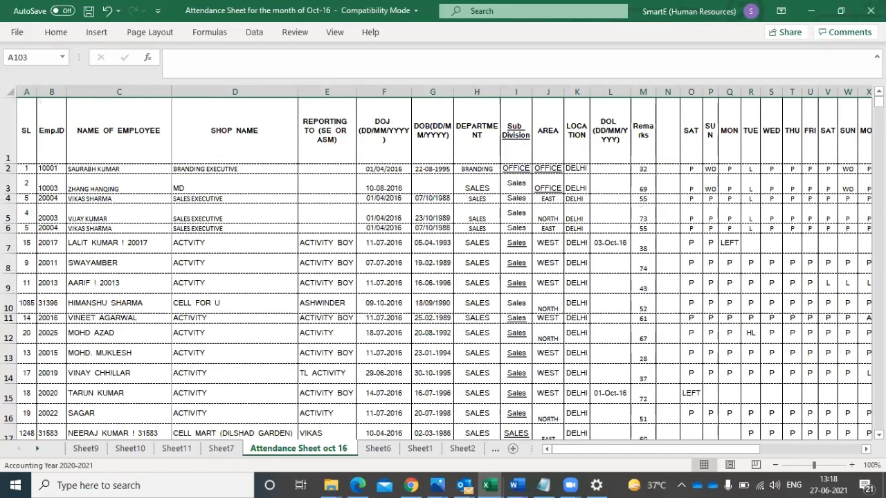
pyautogui.click(9, 126)
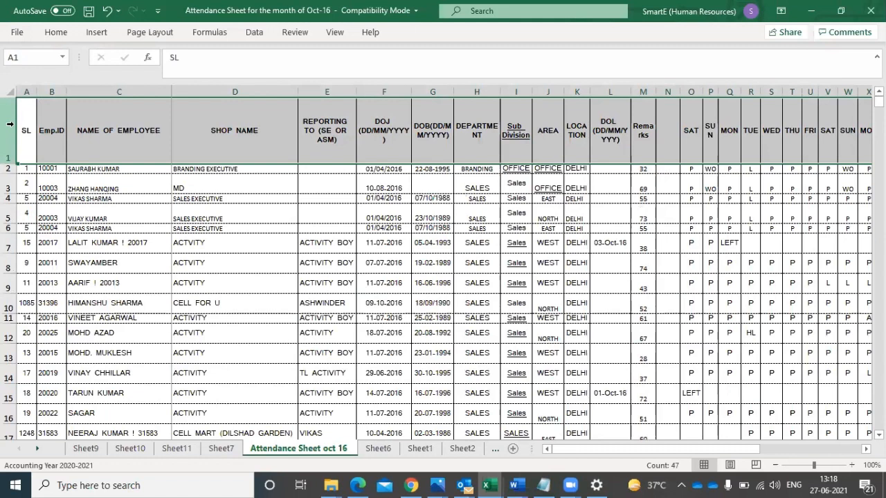
pyautogui.click(254, 32)
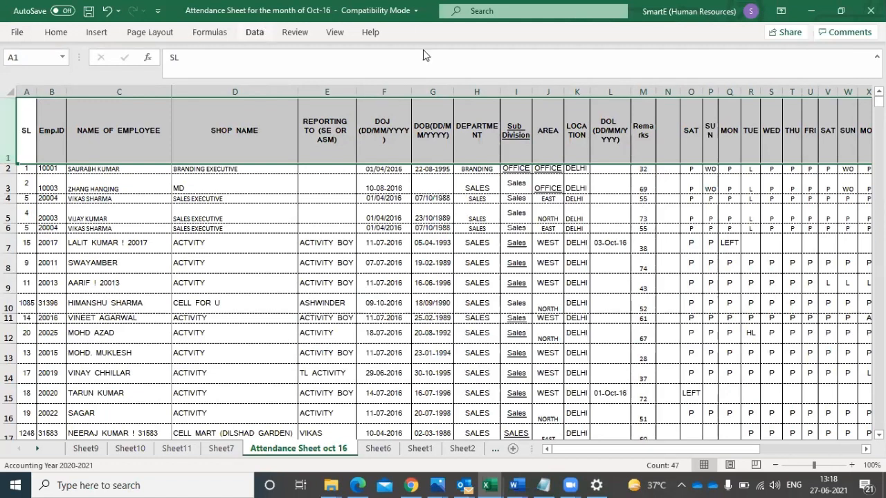
pyautogui.click(539, 70)
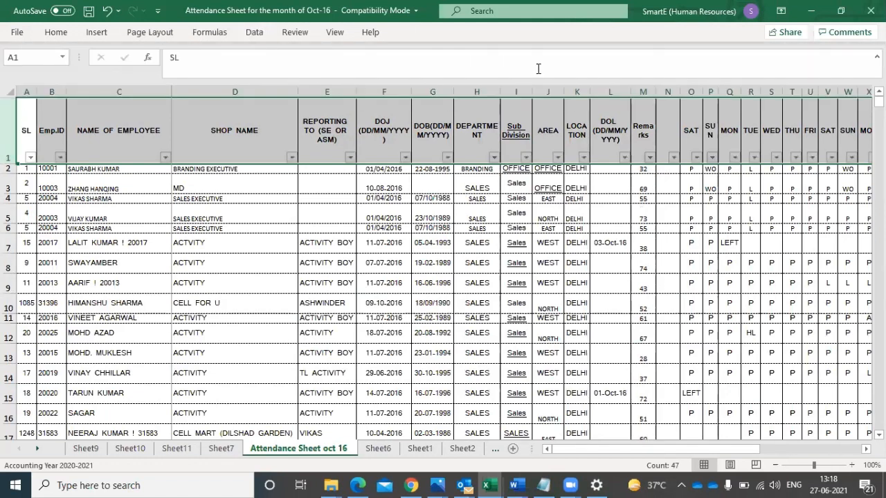
# - Replace the Remarks heading in M1 with "Sales" and make it bold
pyautogui.click(644, 139)
pyautogui.write('Sa')
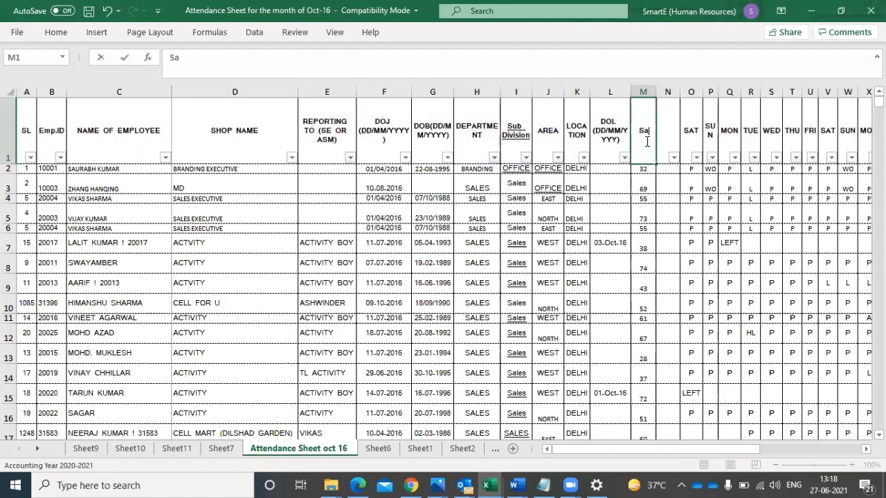
pyautogui.write('les')
pyautogui.hotkey('ctrl', 'Return')
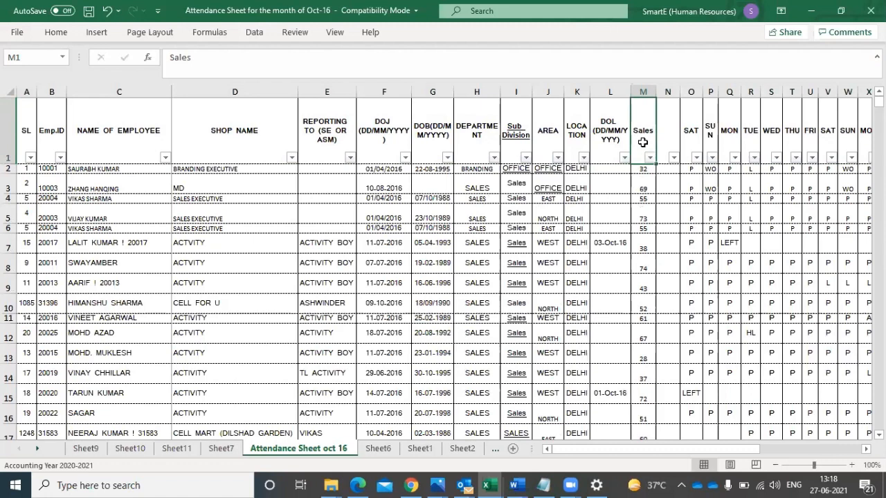
pyautogui.click(54, 34)
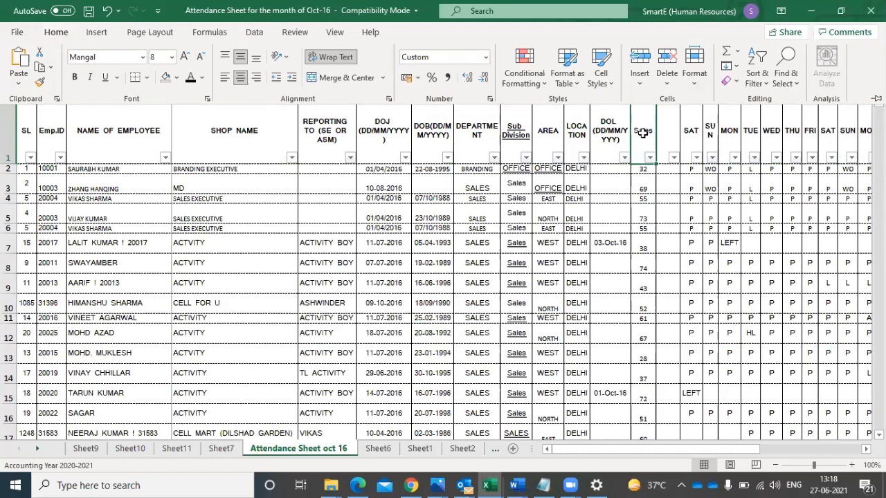
pyautogui.click(642, 133)
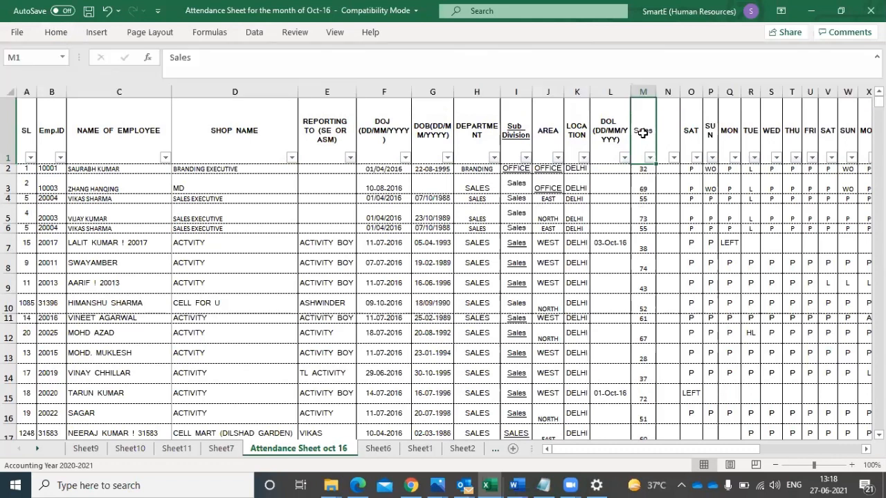
pyautogui.click(57, 32)
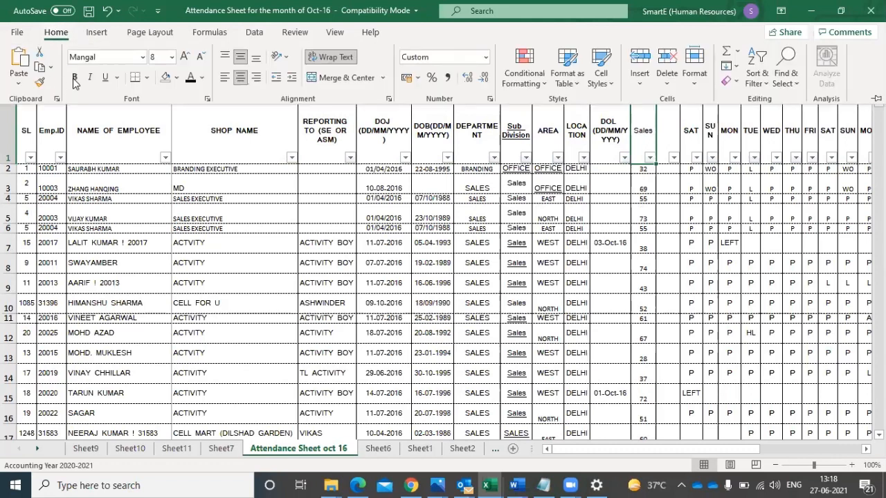
pyautogui.click(74, 79)
# - Insert three blank rows above the header row
pyautogui.click(6, 133)
pyautogui.rightClick(5, 133)
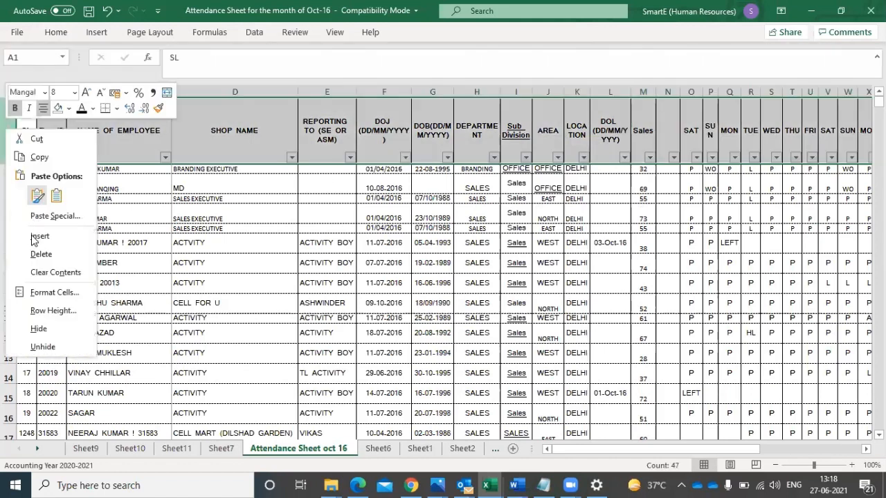
pyautogui.click(32, 239)
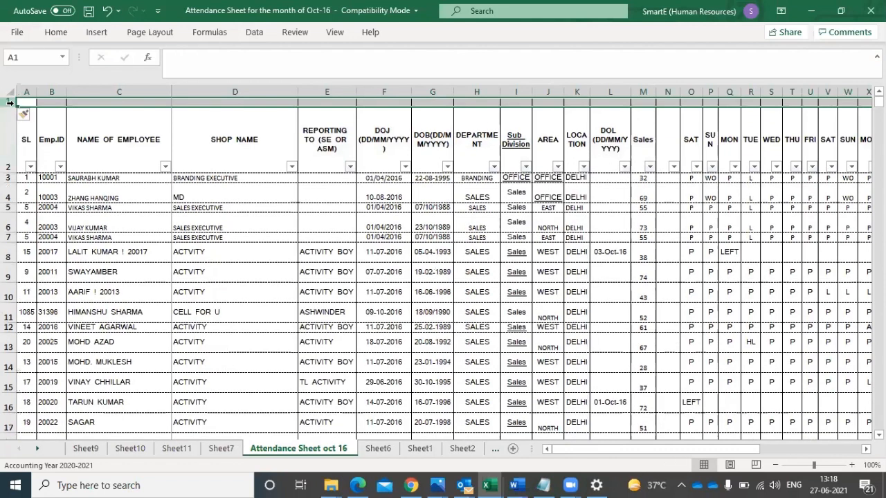
pyautogui.rightClick(9, 103)
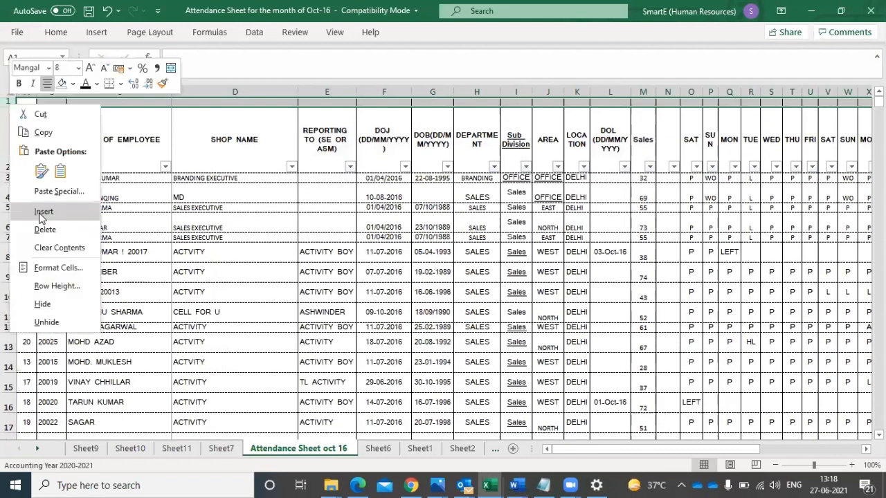
pyautogui.click(40, 216)
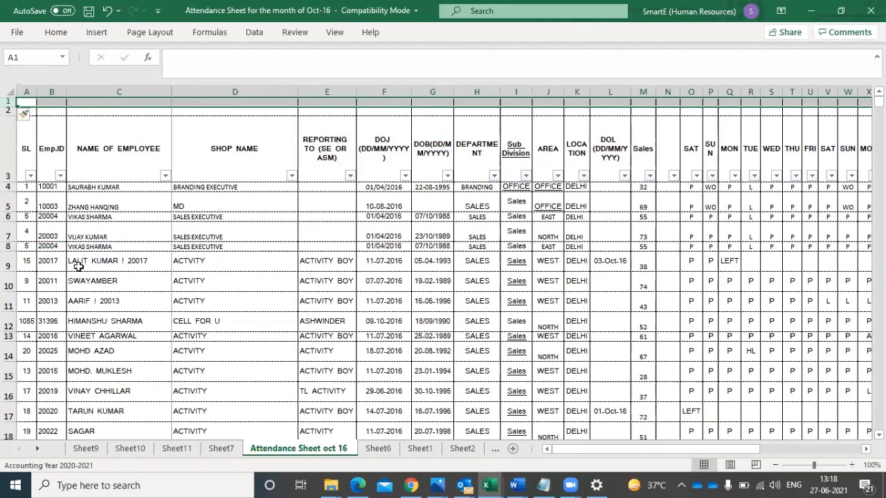
pyautogui.rightClick(10, 100)
pyautogui.click(42, 209)
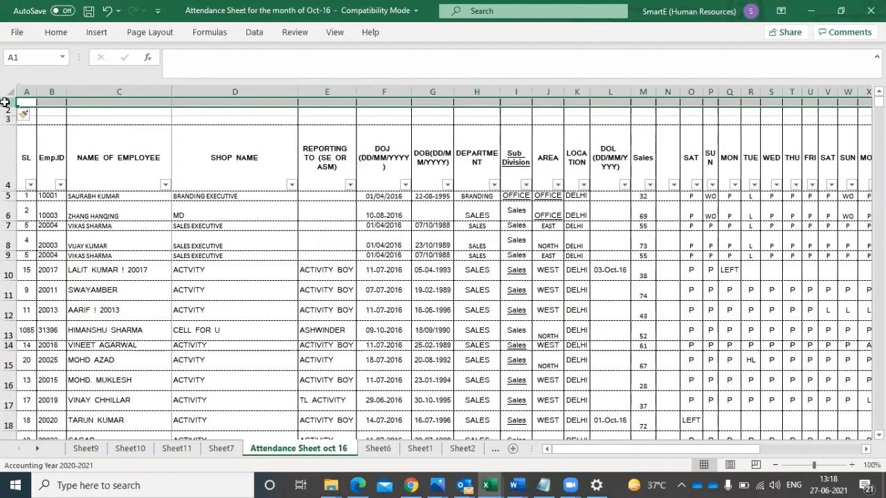
# - Select rows 1 to 248 and give them all the same smaller height
pyautogui.moveTo(6, 102); pyautogui.dragTo(4, 166)
pyautogui.hotkey('ctrl', 'shift', 'Down')
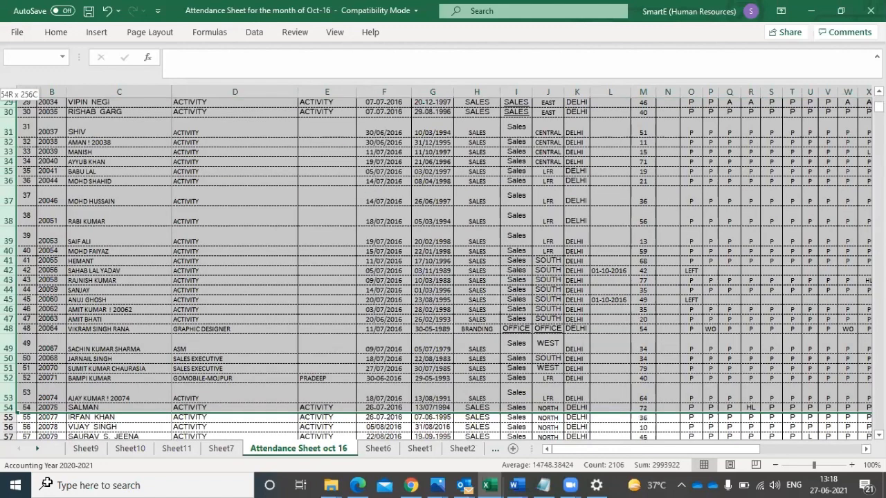
pyautogui.moveTo(59, 374); pyautogui.dragTo(812, 369)
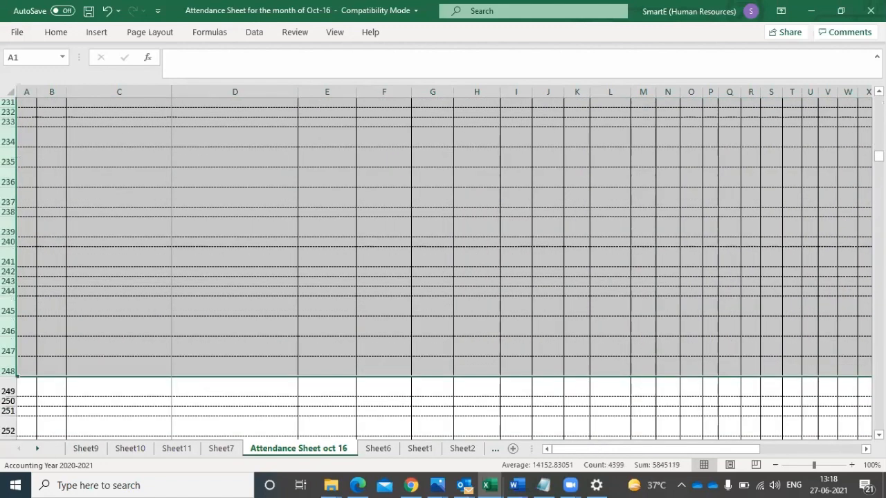
pyautogui.scroll(20, 173, 233)
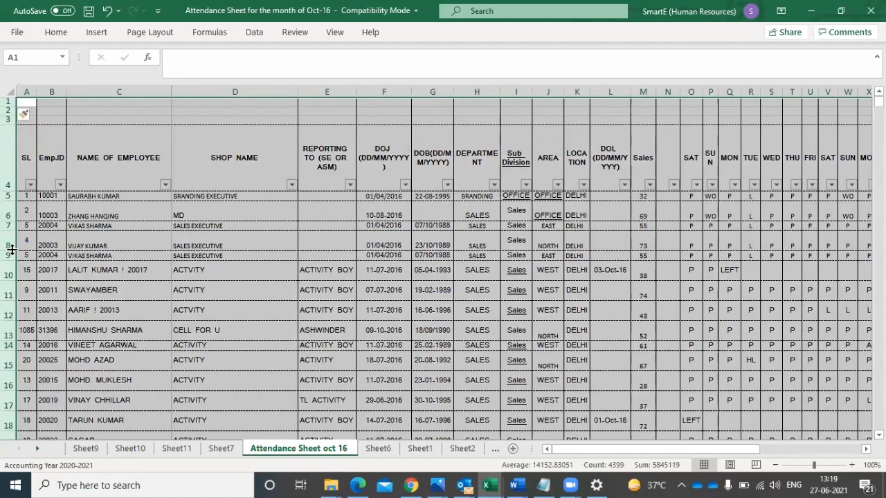
pyautogui.moveTo(12, 250); pyautogui.dragTo(11, 238)
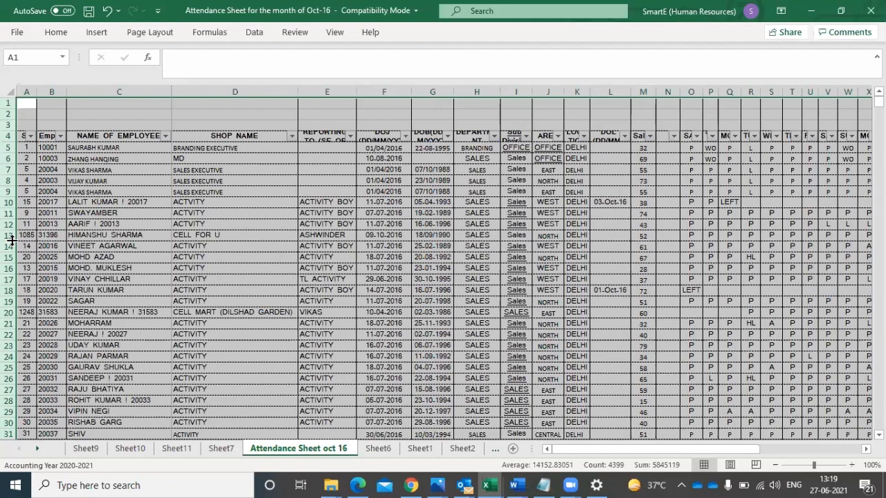
pyautogui.click(166, 146)
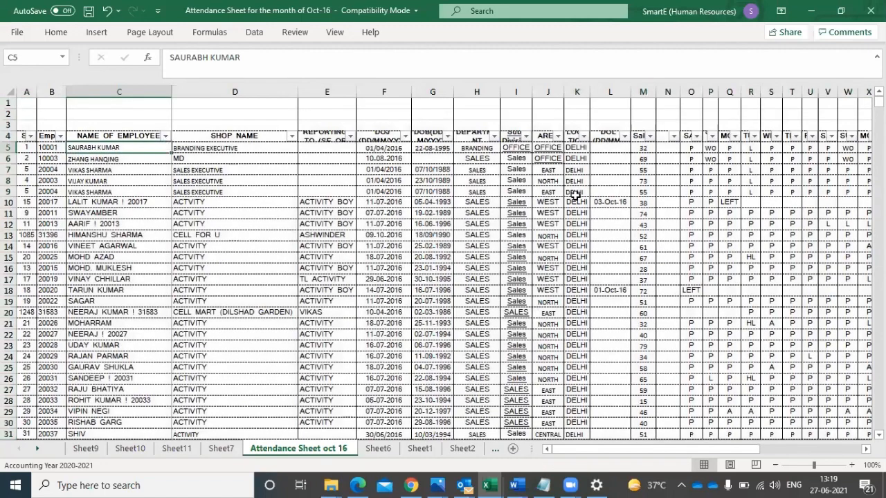
# - Make the whole Sales column M bold and autofit its width
pyautogui.click(642, 91)
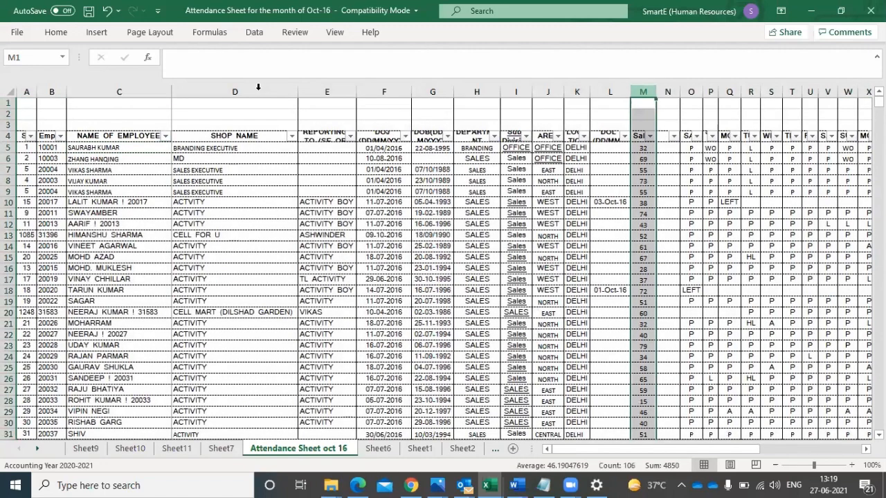
pyautogui.click(55, 33)
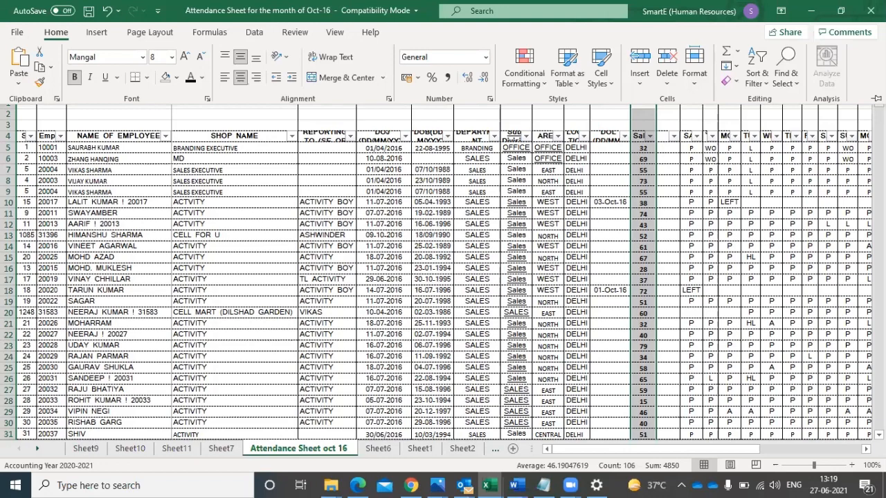
pyautogui.click(876, 98)
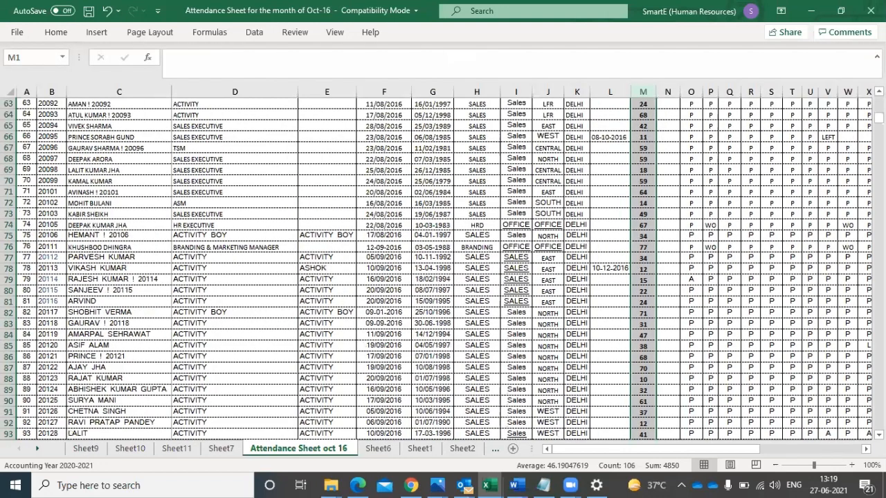
pyautogui.scroll(-20, 443, 269)
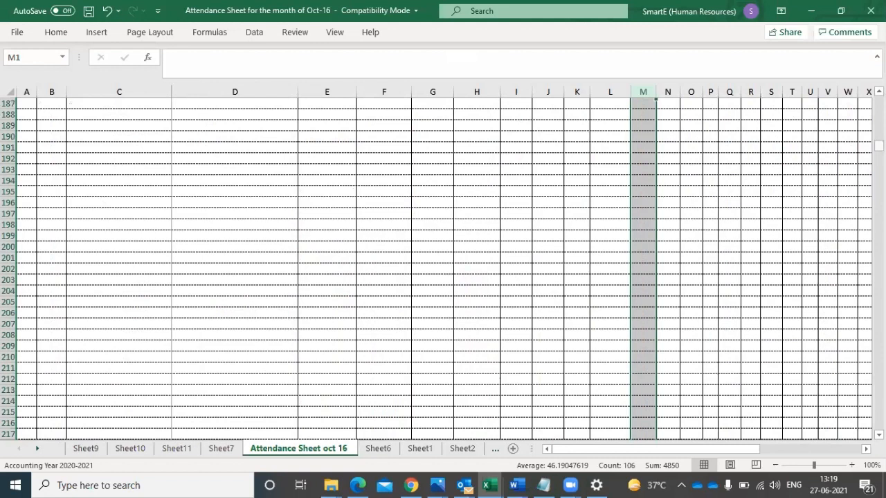
pyautogui.scroll(20, 443, 270)
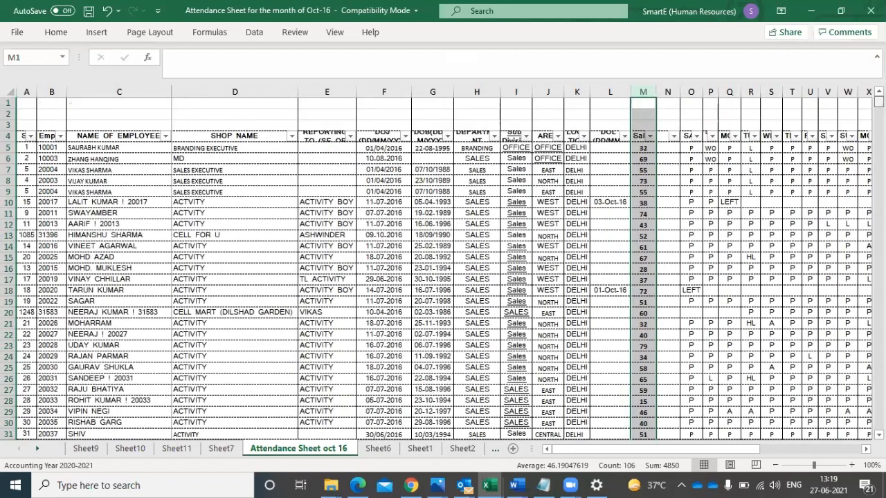
pyautogui.click(599, 104)
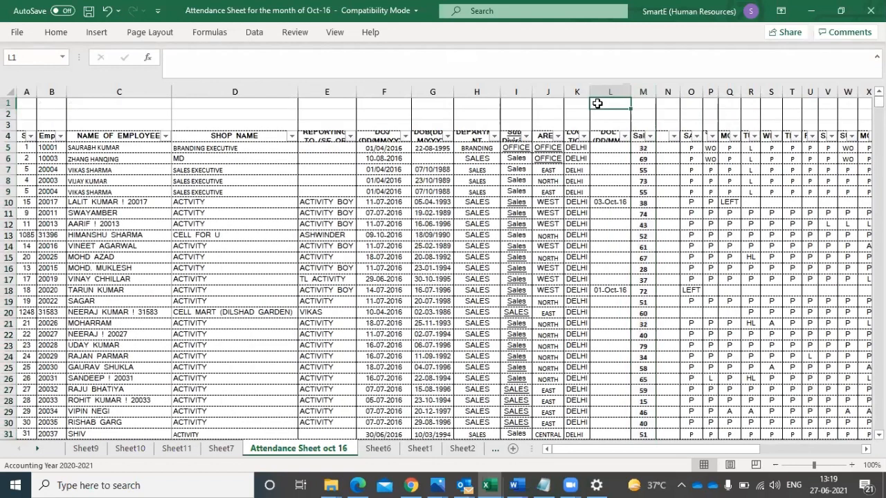
pyautogui.doubleClick(655, 89)
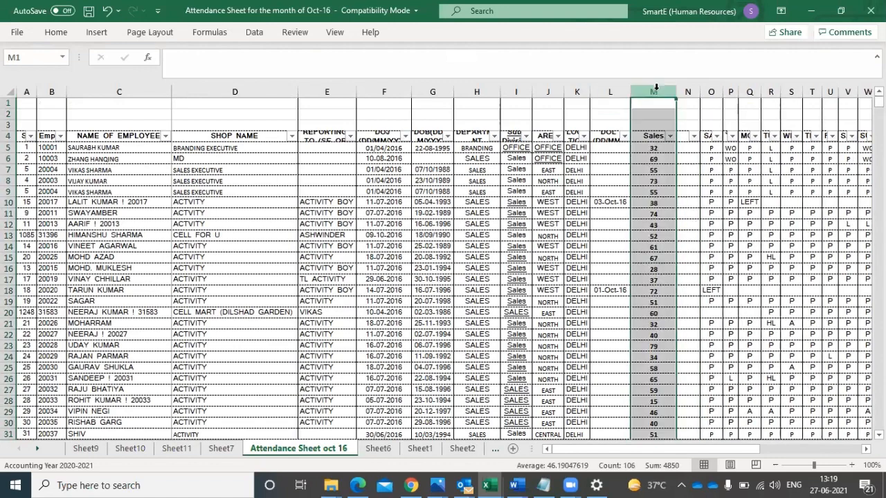
# - Increase the font size of the entire sheet to 10 and autofit all row heights
pyautogui.click(9, 91)
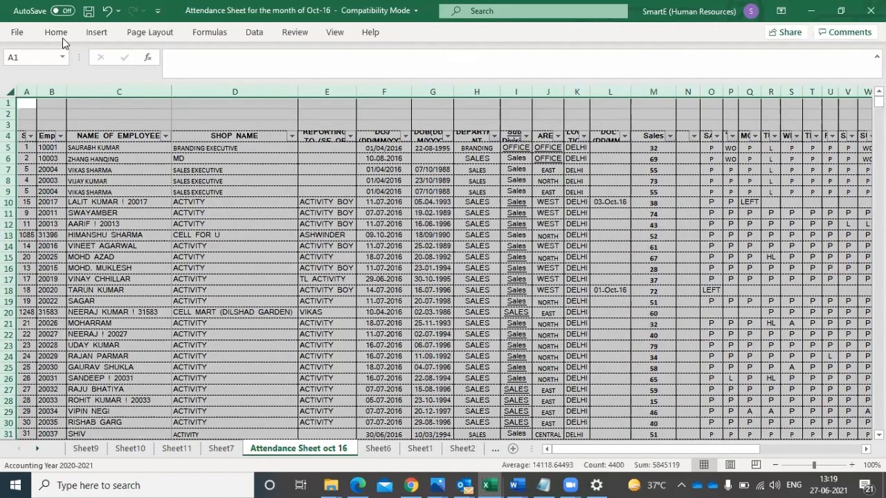
pyautogui.click(56, 33)
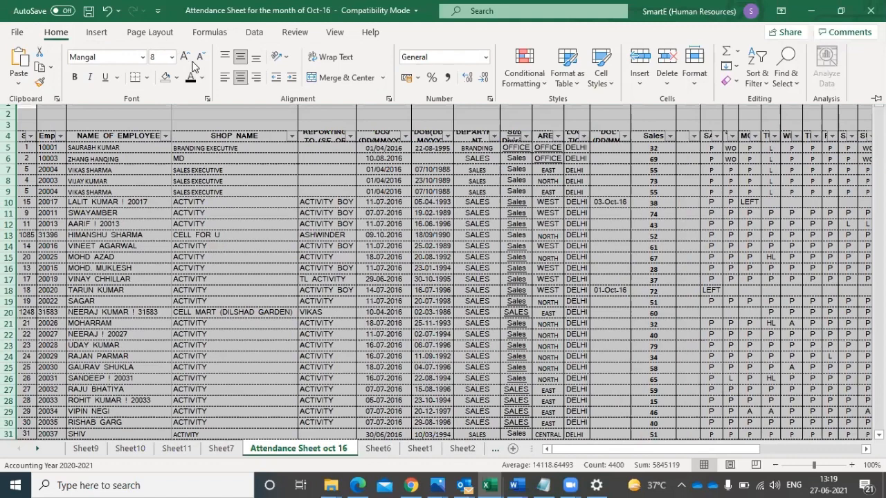
pyautogui.click(184, 58)
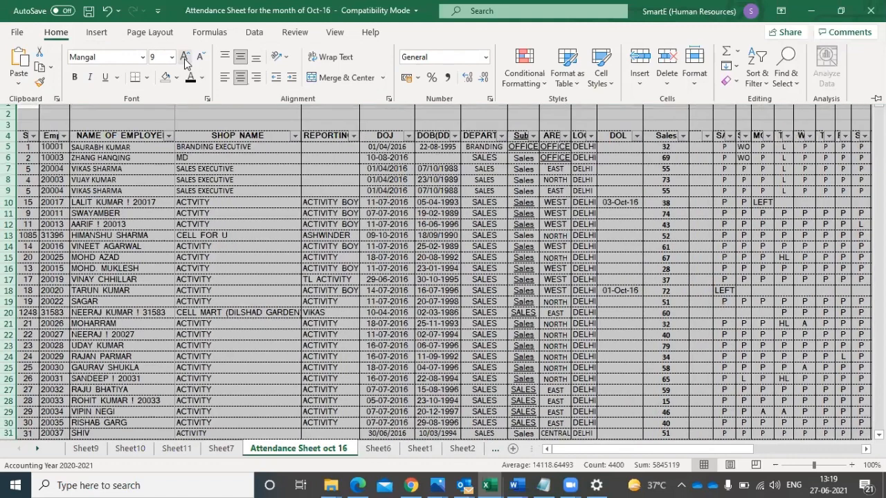
pyautogui.click(184, 58)
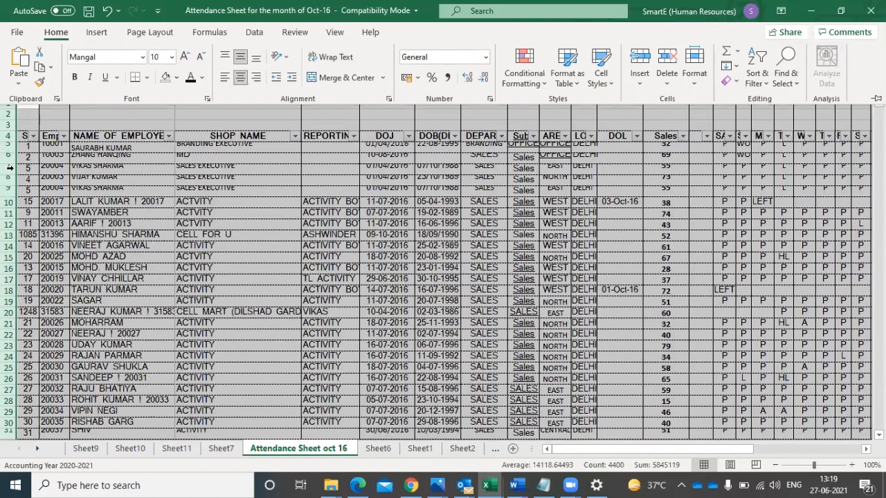
pyautogui.hotkey('ctrl', 'F1')
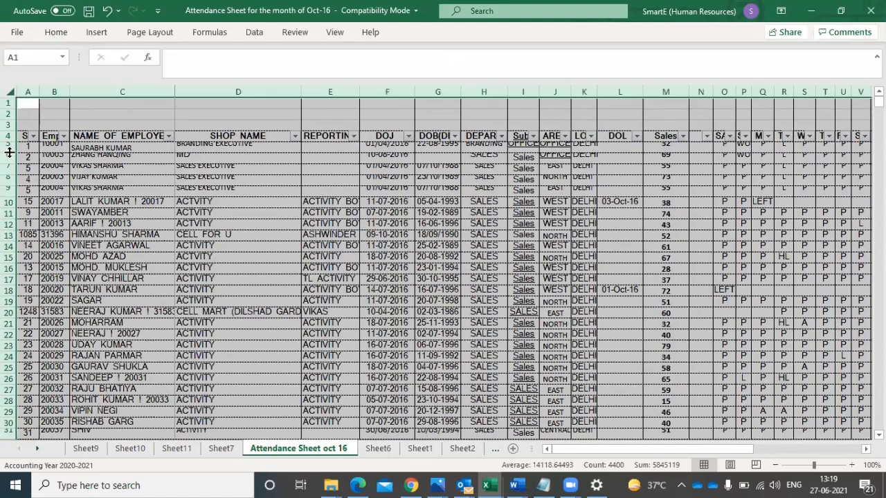
pyautogui.doubleClick(9, 152)
pyautogui.click(352, 323)
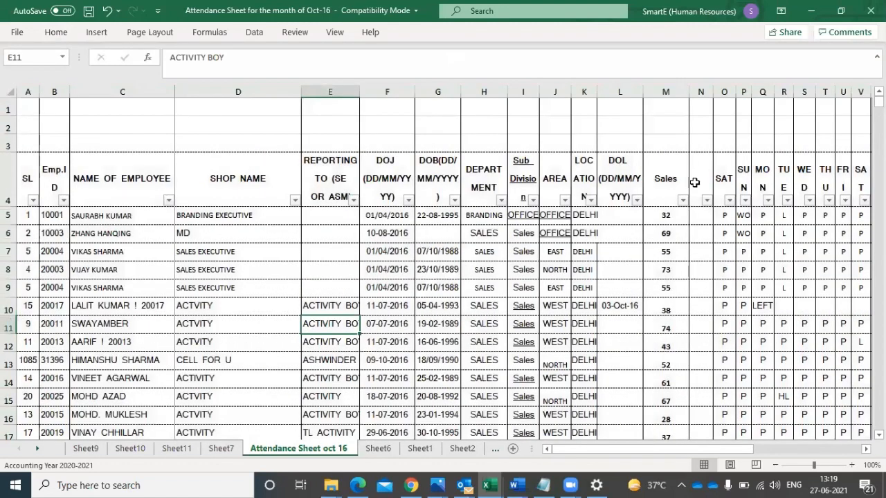
# - Enter the heading Incentive in cell N4, beside the Sales heading
pyautogui.click(667, 217)
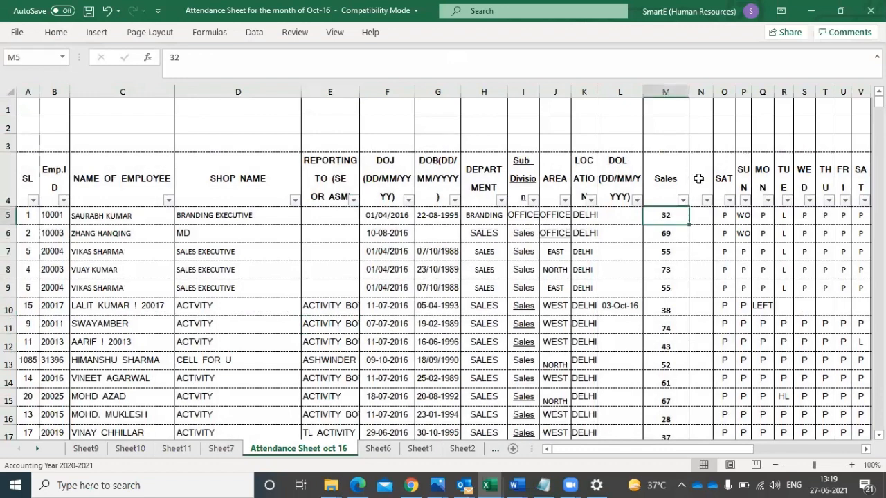
pyautogui.click(698, 179)
pyautogui.write('I')
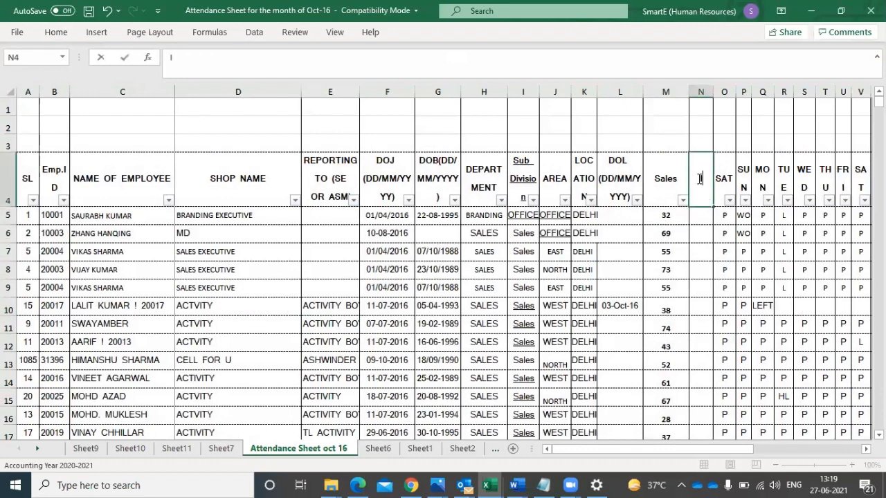
pyautogui.write('ncentive')
pyautogui.click(709, 234)
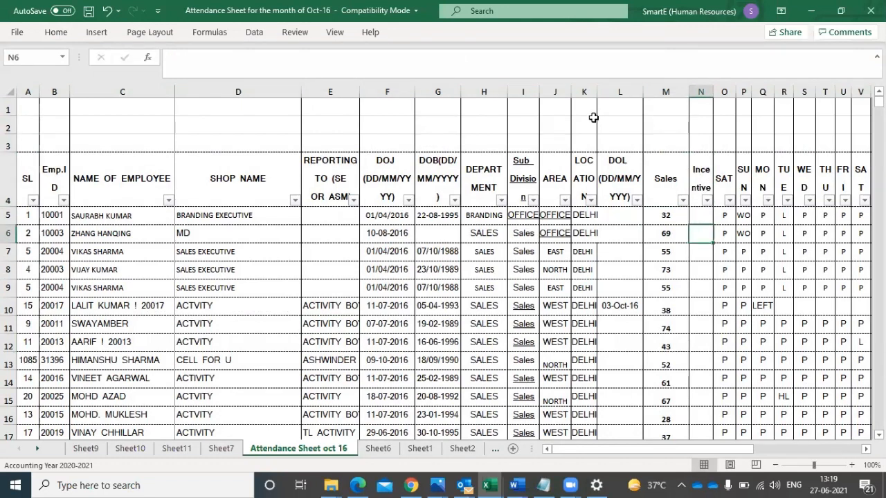
# - Enter the first incentive slab in cell L1 as the text 0-30-100per pc
pyautogui.click(618, 107)
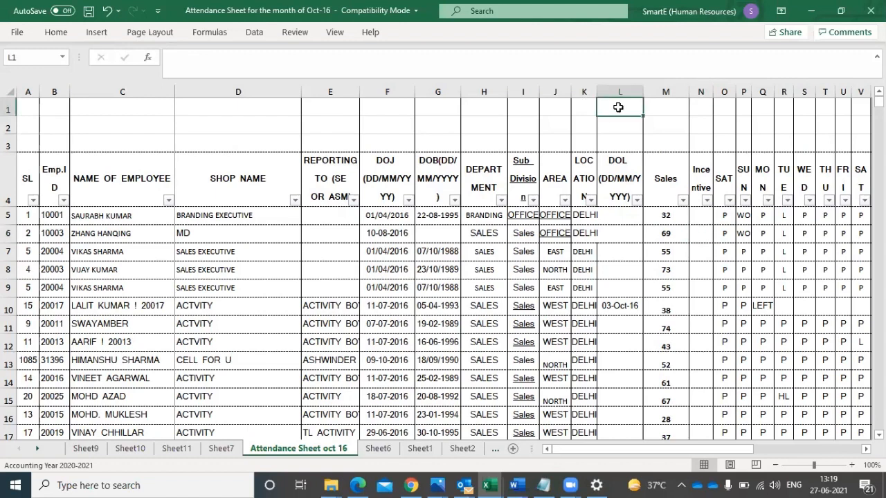
pyautogui.doubleClick(618, 107)
pyautogui.write("'0-")
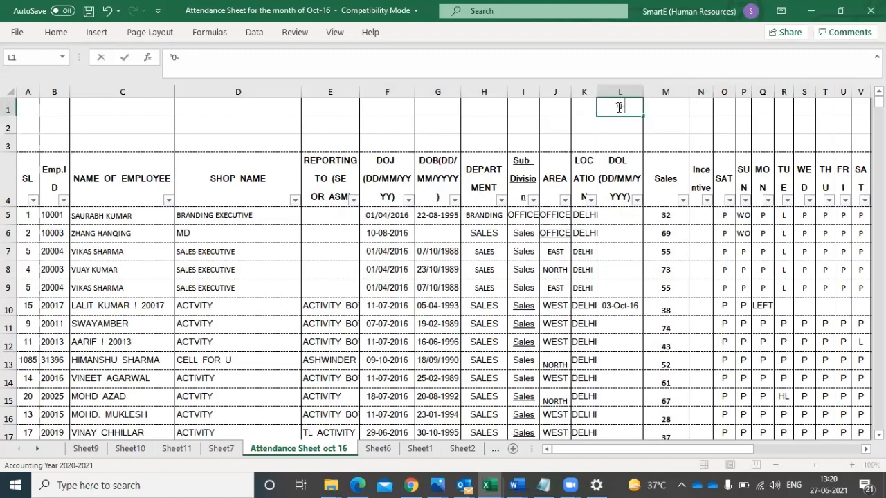
pyautogui.write('30-100pr')
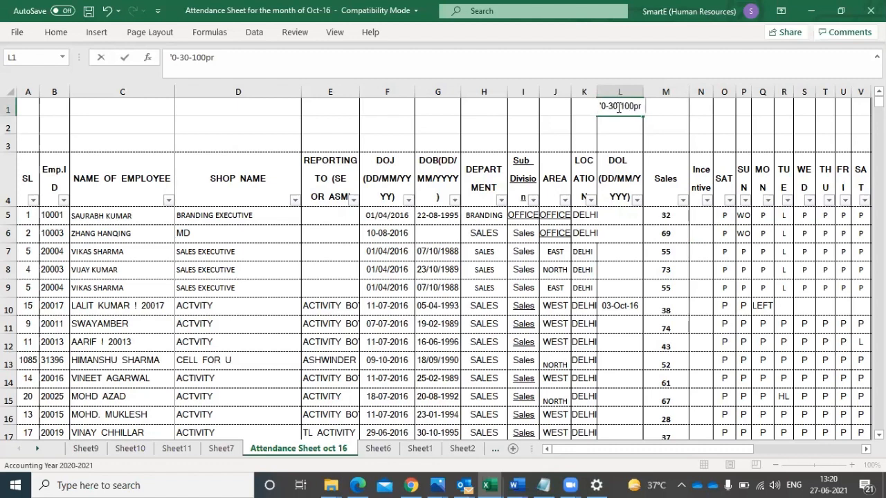
pyautogui.press('BackSpace')
pyautogui.write('er pc')
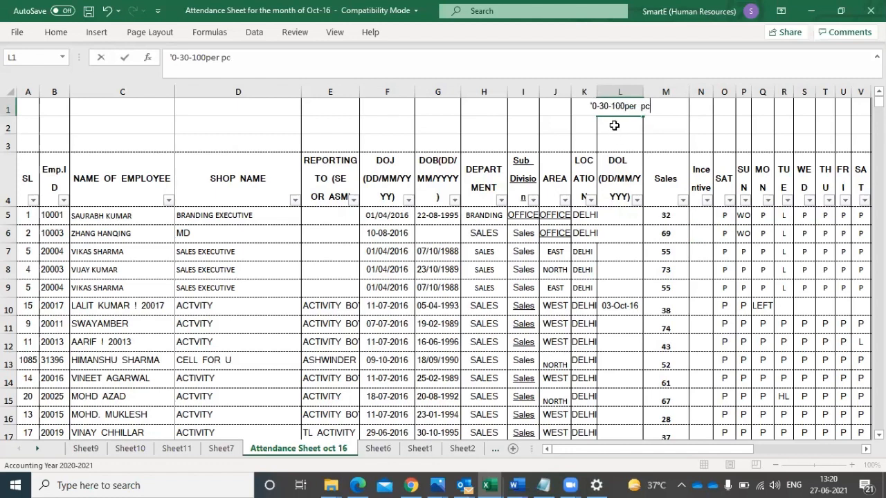
pyautogui.press('Return')
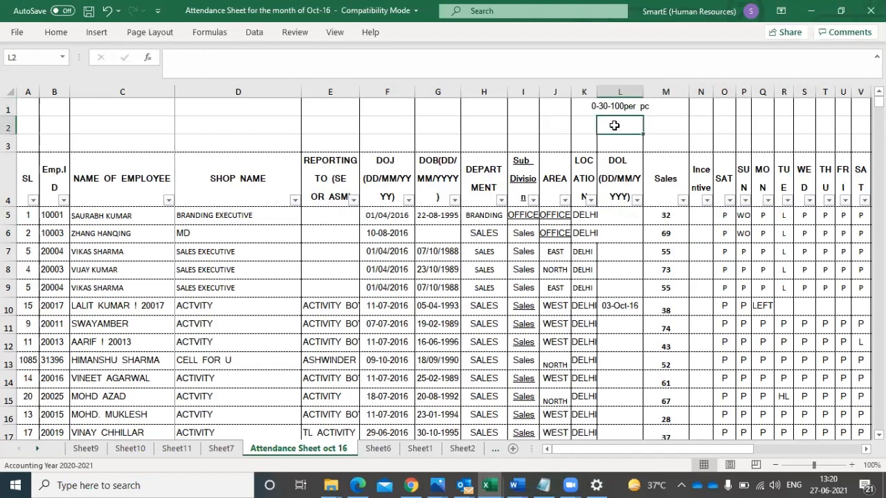
# - Enter the second incentive slab, 30-50-300 per pcs, in cell L2
pyautogui.write('30-')
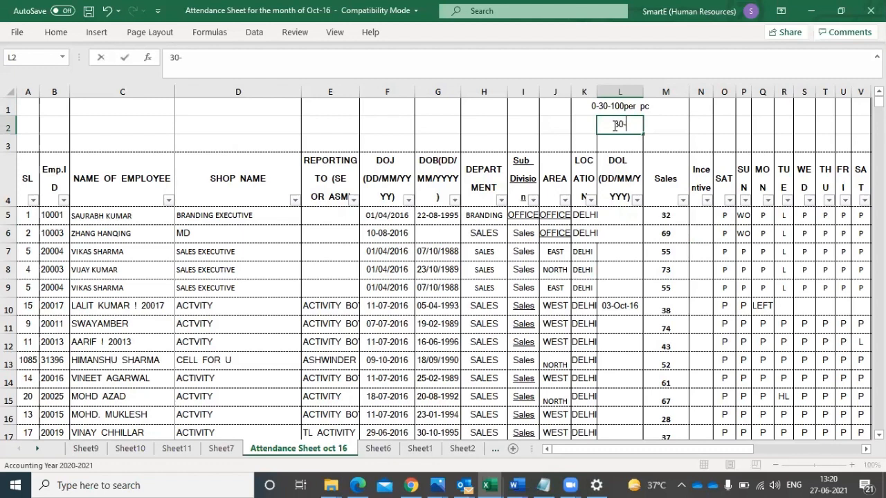
pyautogui.write('50-')
pyautogui.write('300')
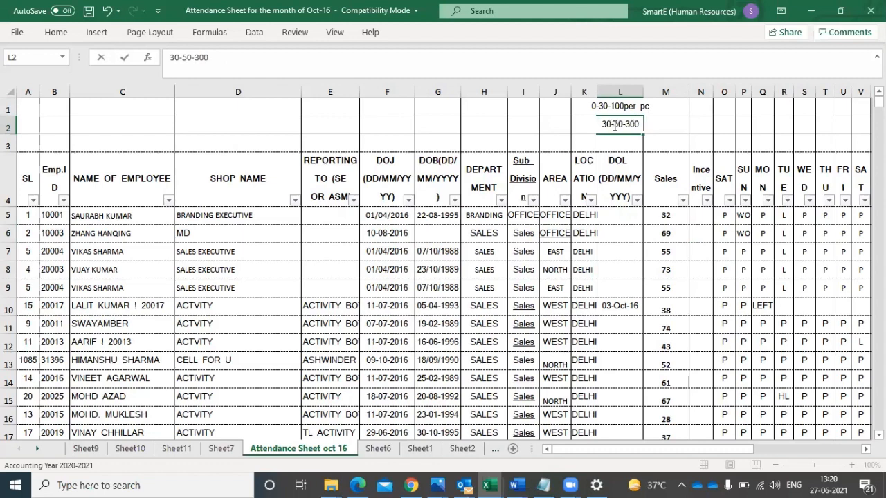
pyautogui.write(' per pcs')
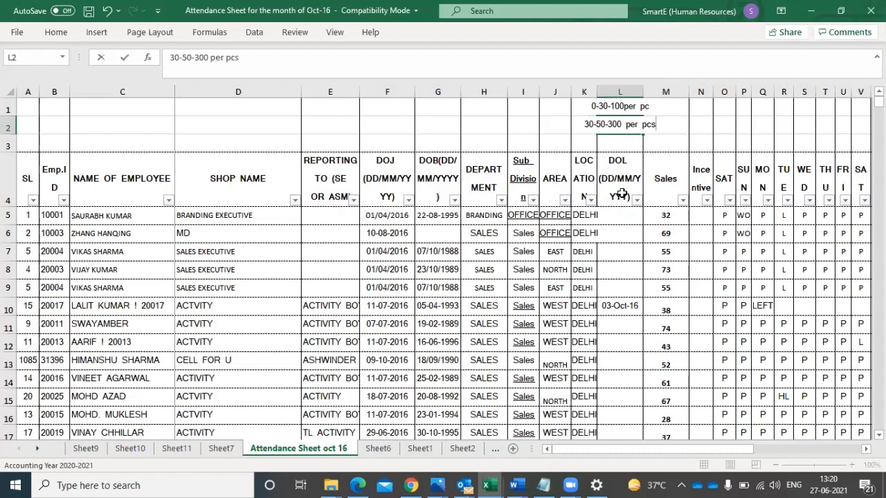
pyautogui.click(621, 194)
# - Enter the third incentive slab, 50 above 500 per pcs, in cell L3
pyautogui.click(600, 138)
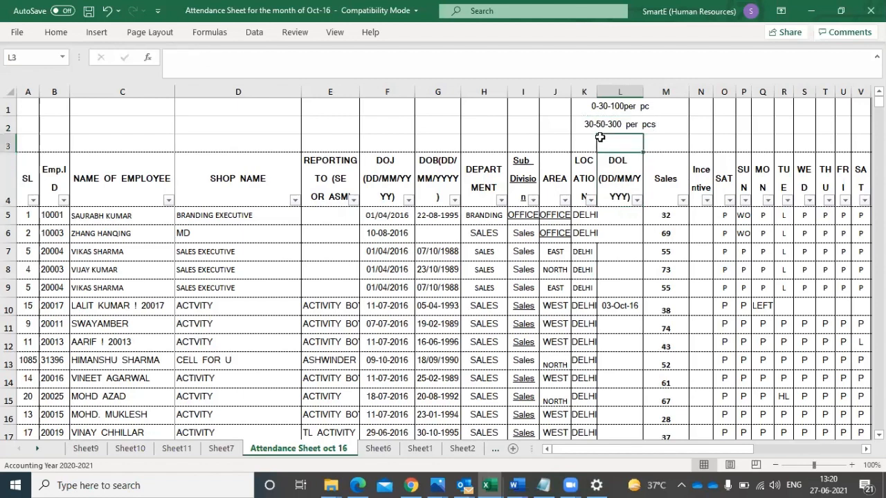
pyautogui.write('5')
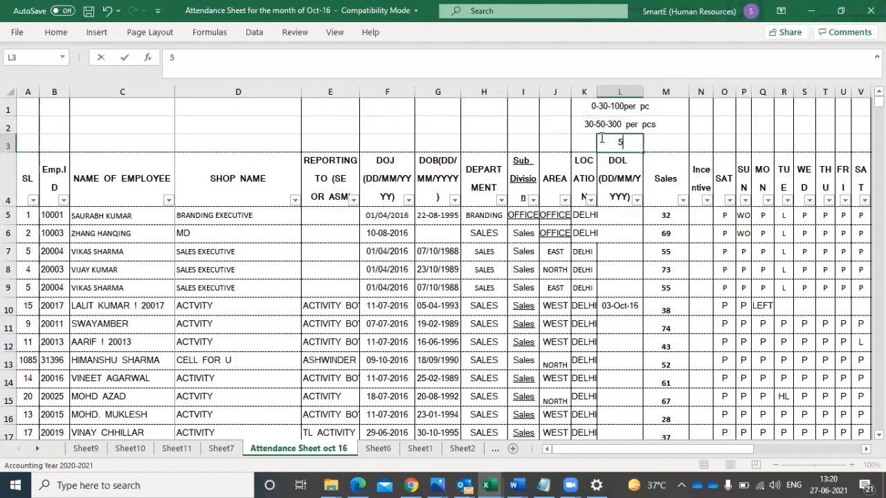
pyautogui.write('0 above')
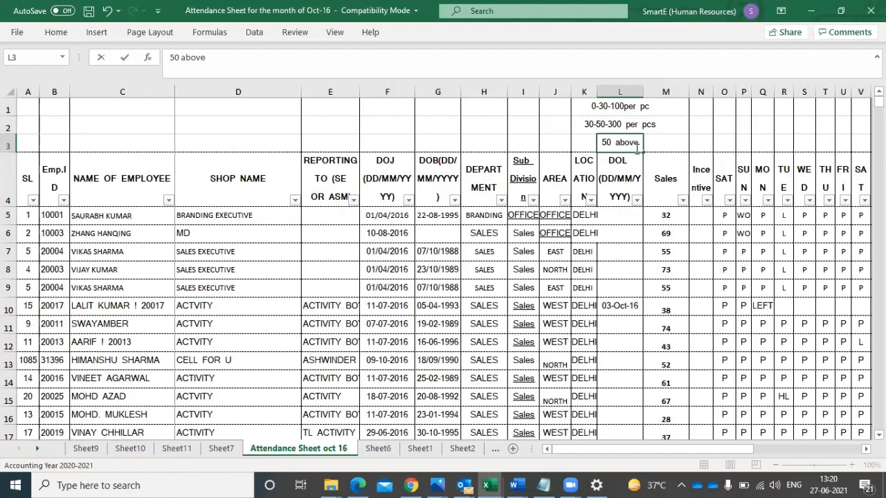
pyautogui.write(' 500')
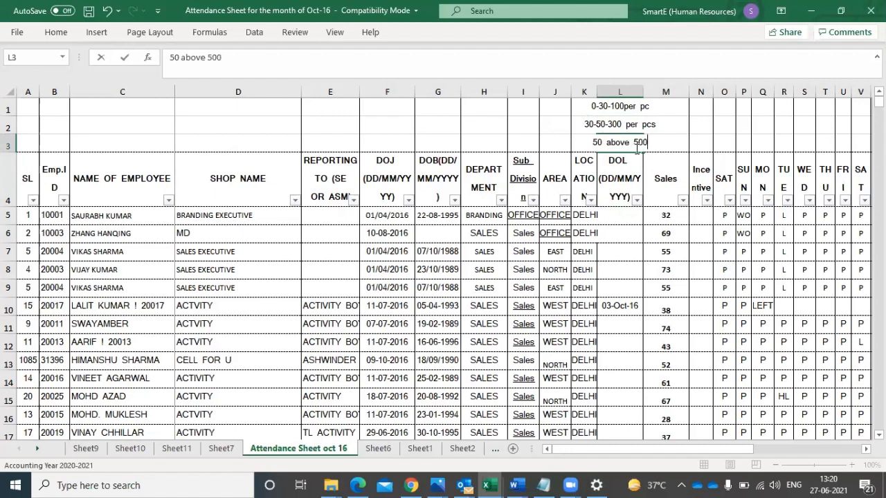
pyautogui.write(' per')
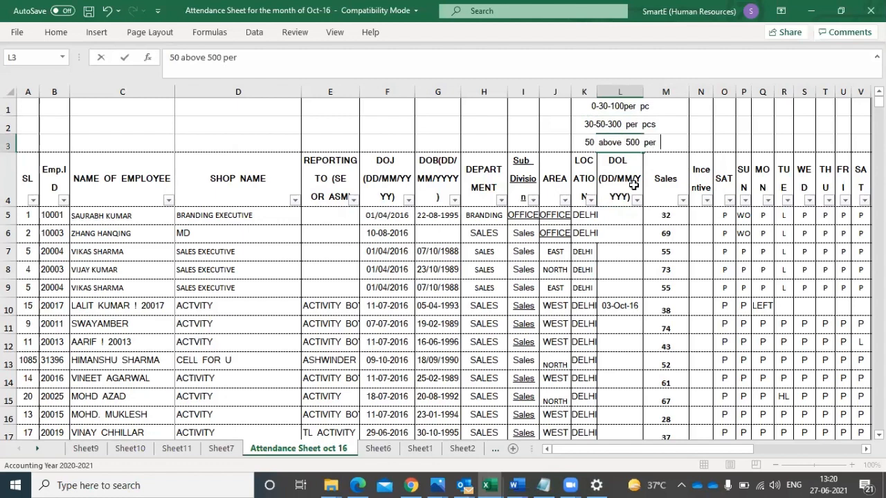
pyautogui.write(' pcs')
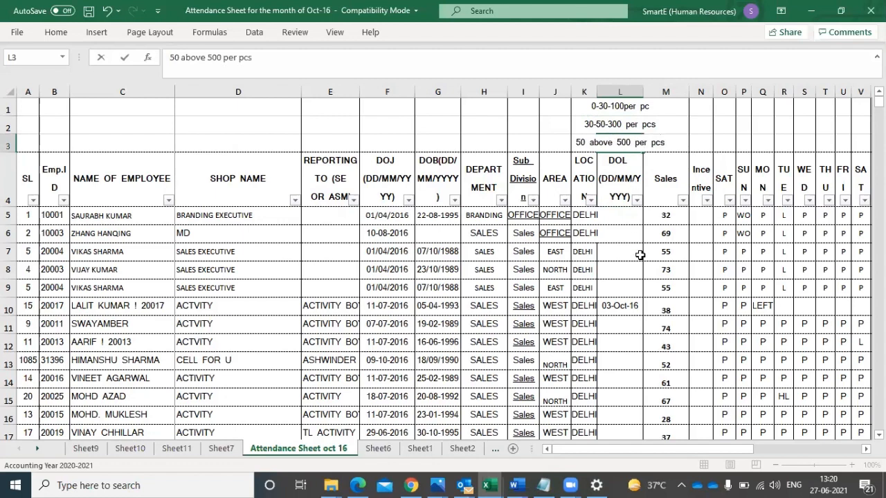
pyautogui.click(668, 310)
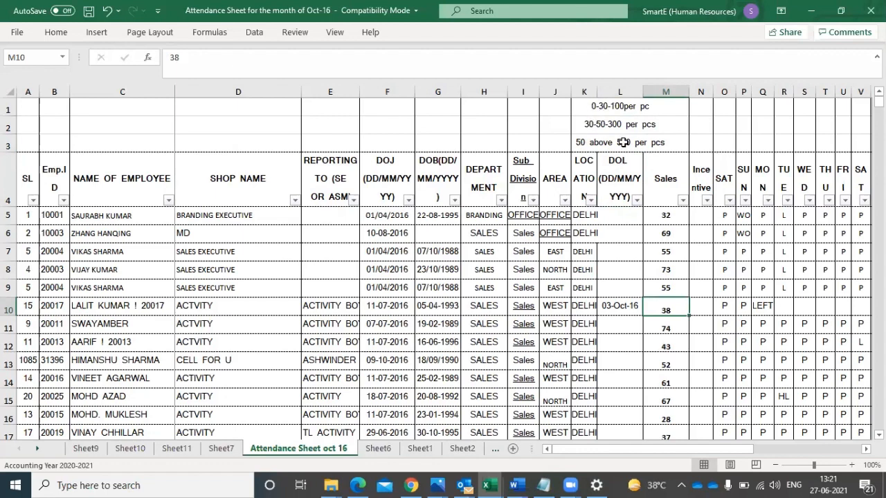
# - Filter the Sales column with a Between number filter from 0 to 30
pyautogui.click(701, 215)
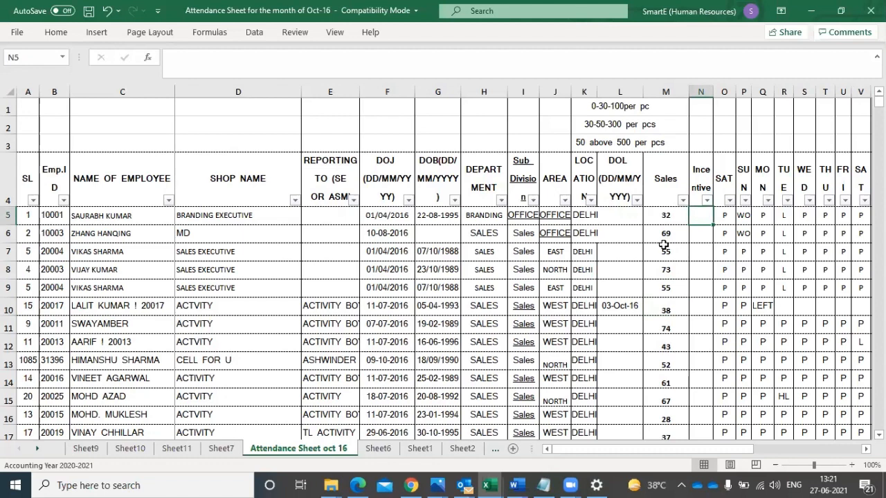
pyautogui.click(683, 201)
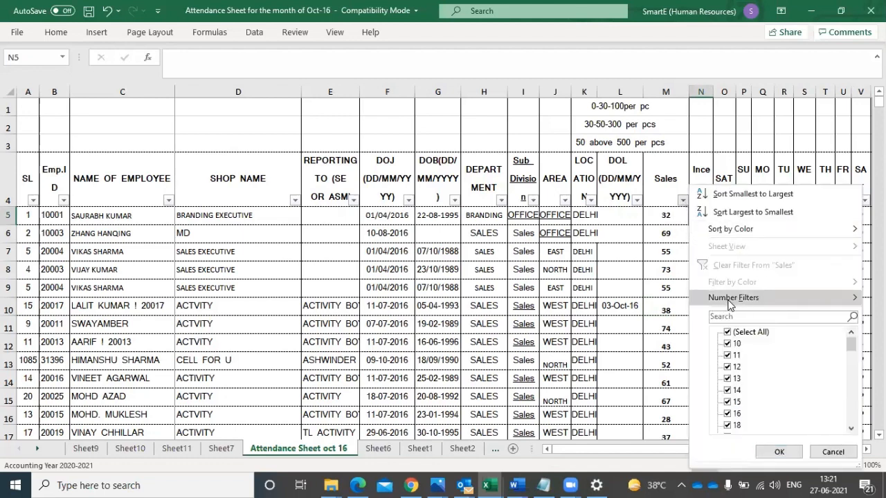
pyautogui.moveTo(740, 300)
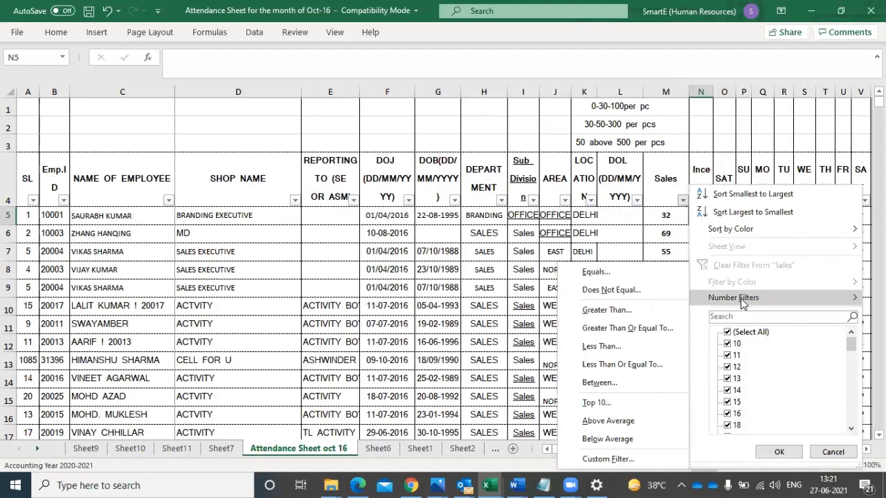
pyautogui.click(598, 383)
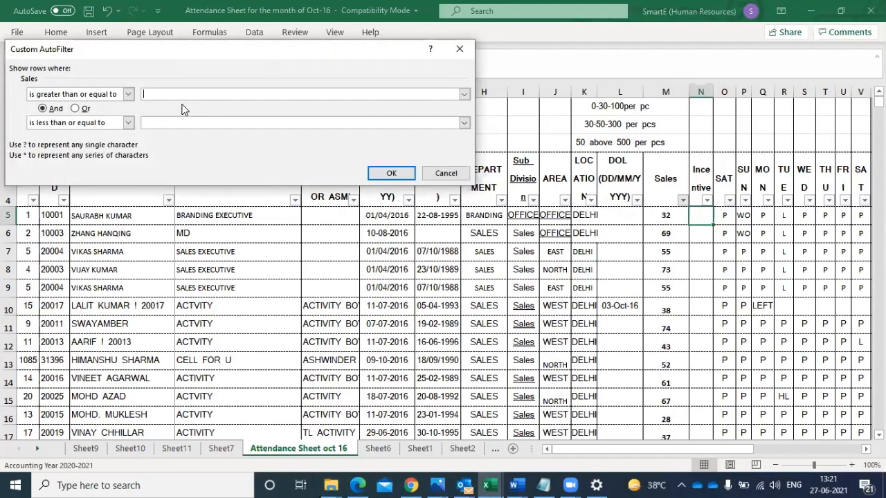
pyautogui.write('030')
pyautogui.click(392, 174)
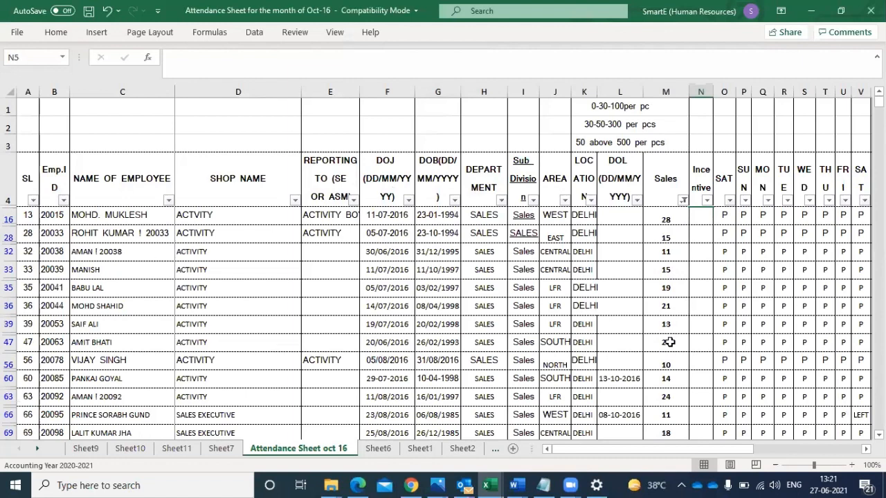
# - Calculate the incentive in N16 with the formula =M16*100 and autofit the width of column N
pyautogui.click(703, 215)
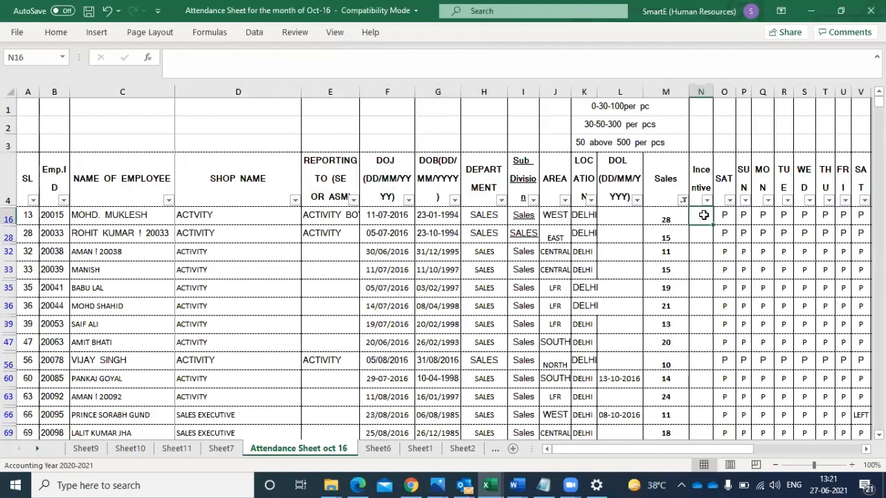
pyautogui.write('=')
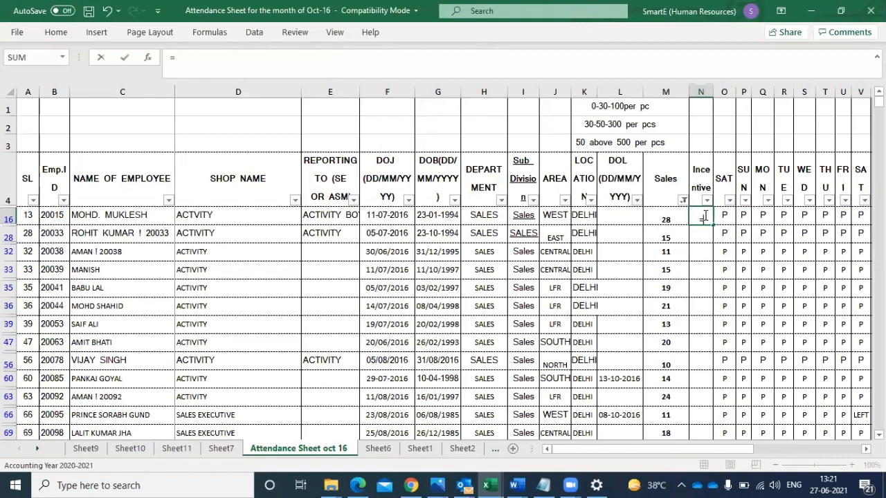
pyautogui.click(662, 215)
pyautogui.write('*')
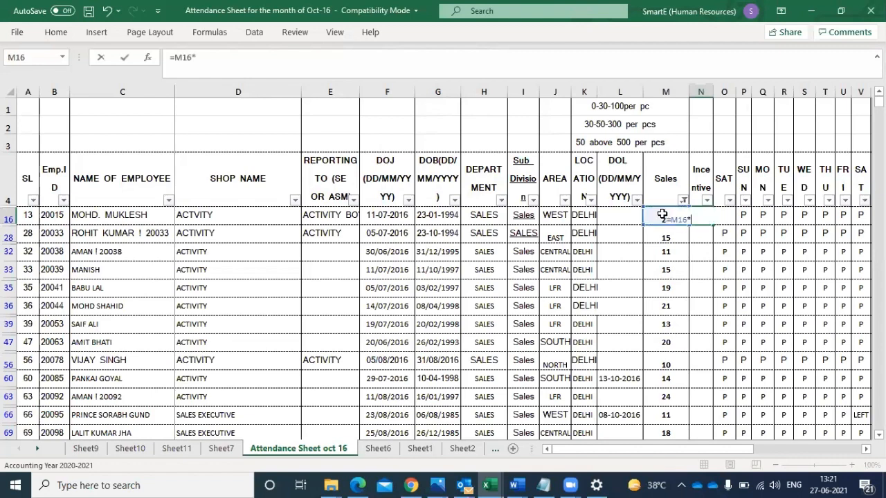
pyautogui.write('100')
pyautogui.press('Return')
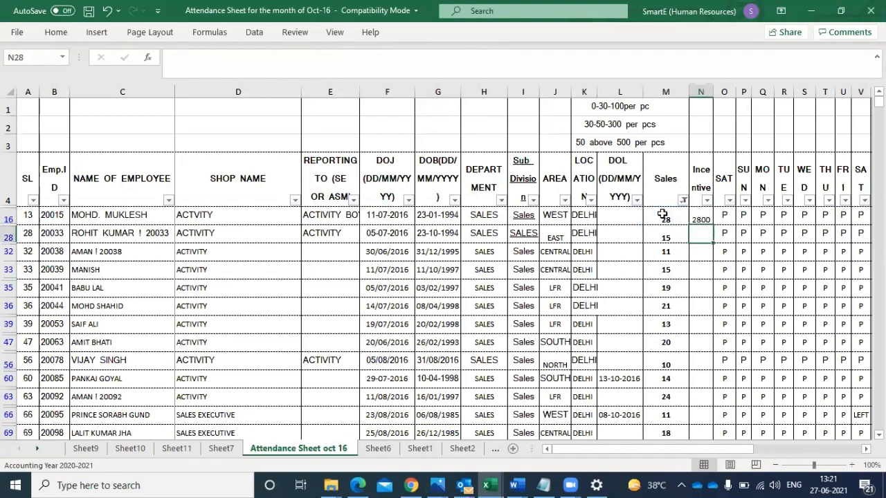
pyautogui.doubleClick(710, 88)
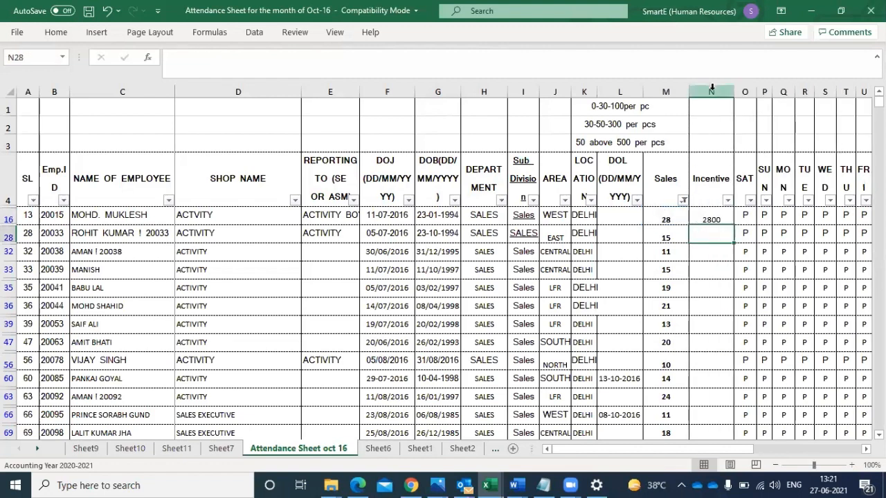
# - Try filling the incentive formula from N16 down to N33 in the filtered rows, and undo the fill
pyautogui.click(712, 219)
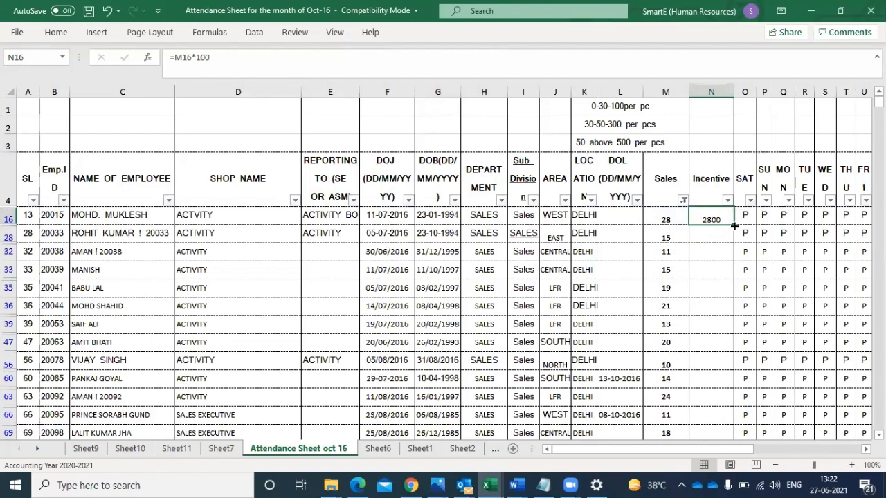
pyautogui.moveTo(734, 225); pyautogui.dragTo(725, 271)
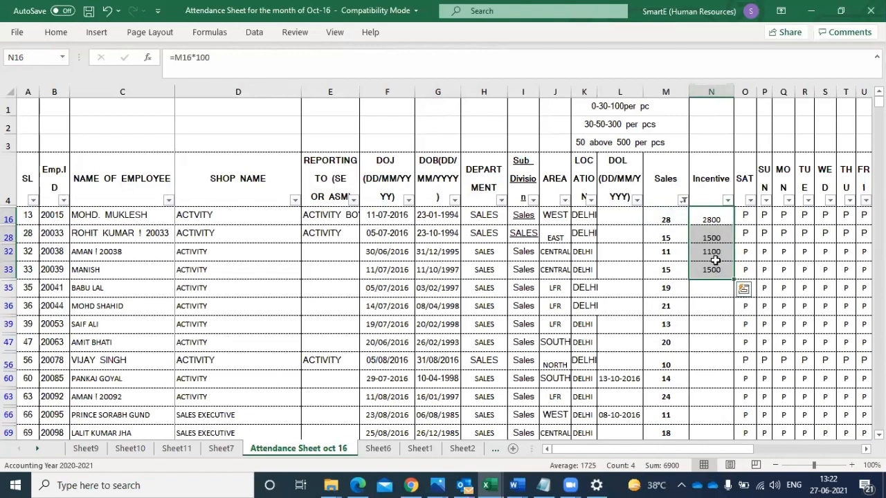
pyautogui.hotkey('ctrl', 'z')
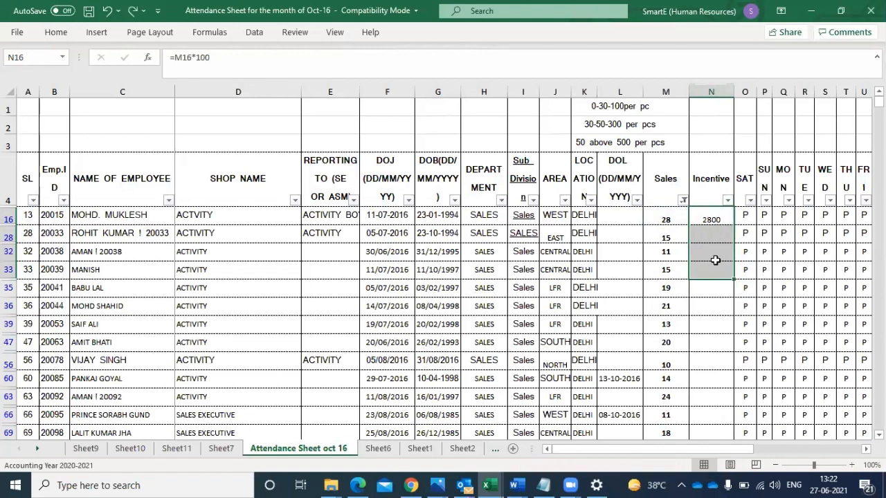
# - Copy the incentive formula in N16 and extend the selection down the filtered Incentive column to row 103
pyautogui.click(708, 217)
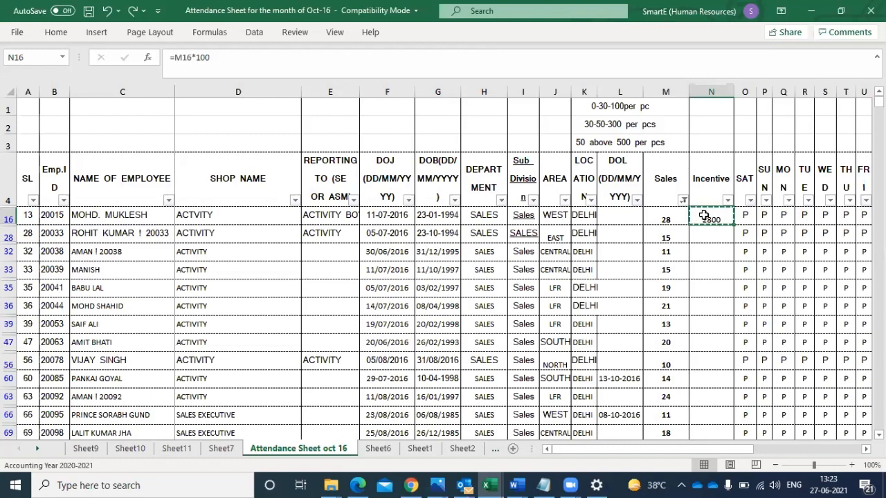
pyautogui.hotkey('shift', 'Down')
pyautogui.hotkey('shift', 'Down')
pyautogui.hotkey('shift', 'Down')
pyautogui.hotkey('shift', 'Down')
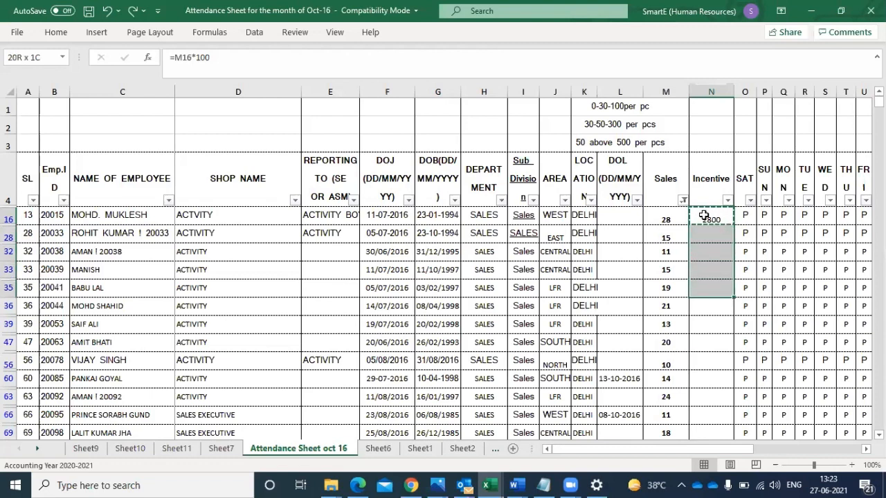
pyautogui.hotkey('shift', 'Down')
pyautogui.hotkey('shift', 'Down')
pyautogui.hotkey('shift', 'Down')
pyautogui.hotkey('shift', 'Down')
pyautogui.hotkey('shift', 'Down')
pyautogui.hotkey('shift', 'Down')
pyautogui.hotkey('shift', 'Down')
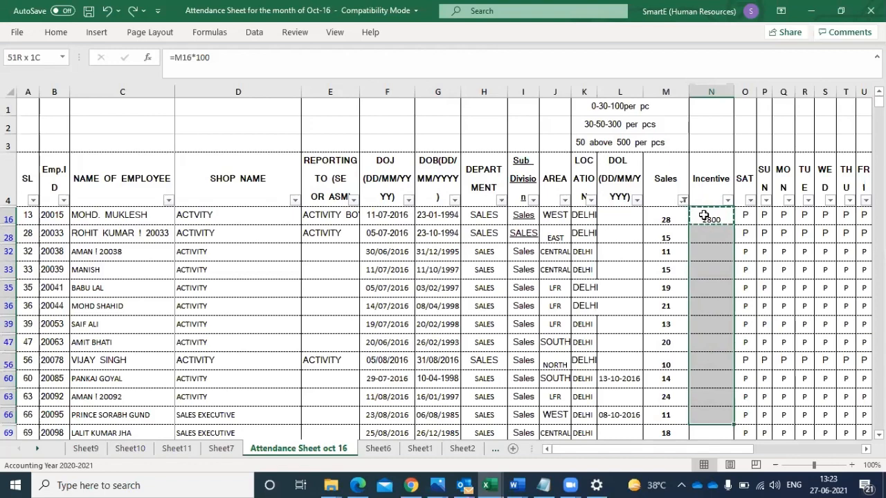
pyautogui.hotkey('shift', 'Down')
pyautogui.hotkey('shift', 'Down')
pyautogui.hotkey('shift', 'Down')
pyautogui.hotkey('shift', 'Down')
pyautogui.hotkey('shift', 'Down')
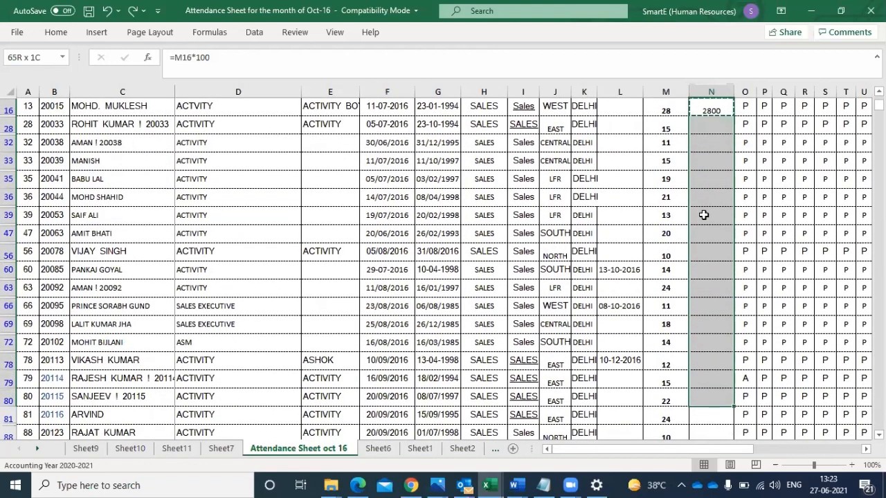
pyautogui.hotkey('shift', 'Down')
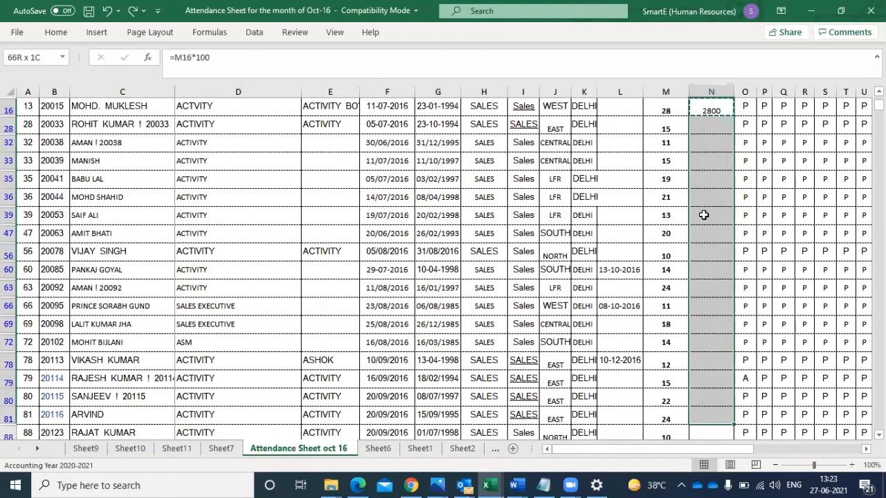
pyautogui.hotkey('shift', 'Down')
pyautogui.hotkey('shift', 'Down')
pyautogui.hotkey('shift', 'Down')
pyautogui.hotkey('shift', 'Down')
pyautogui.hotkey('shift', 'Down')
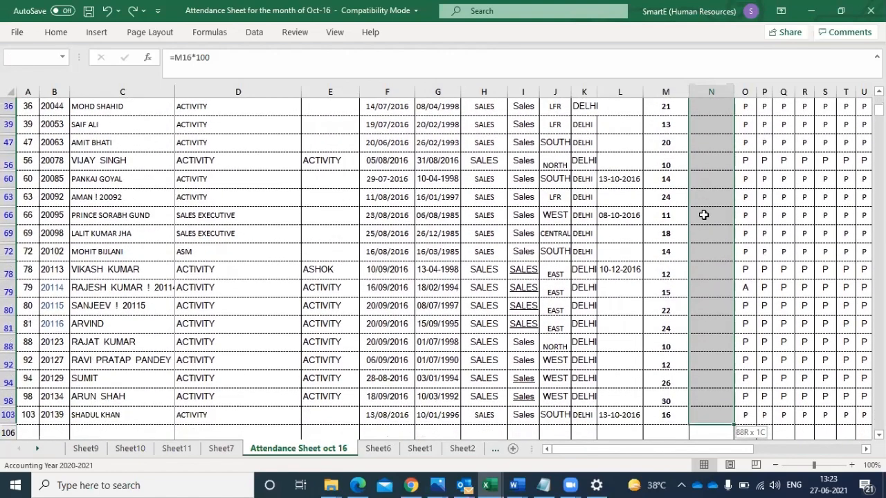
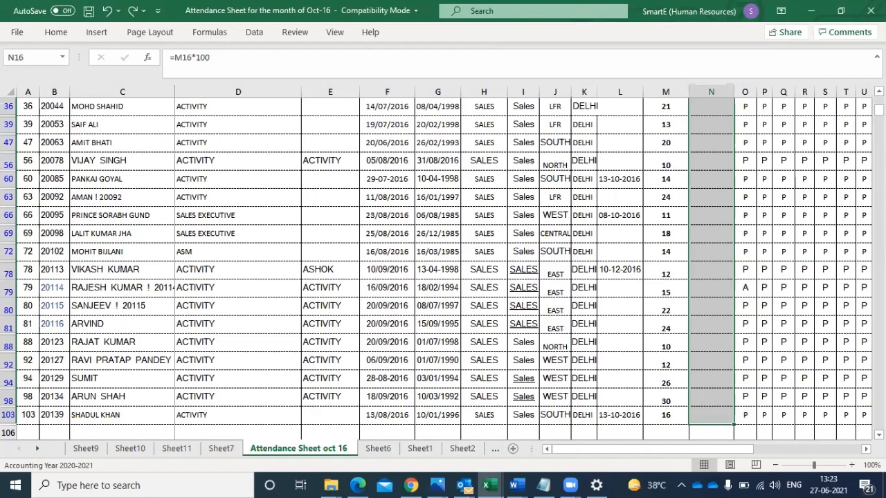
# - Try to paste the copied incentive formula over the selected Incentive cells from N16 to N103
pyautogui.scroll(3, 443, 268)
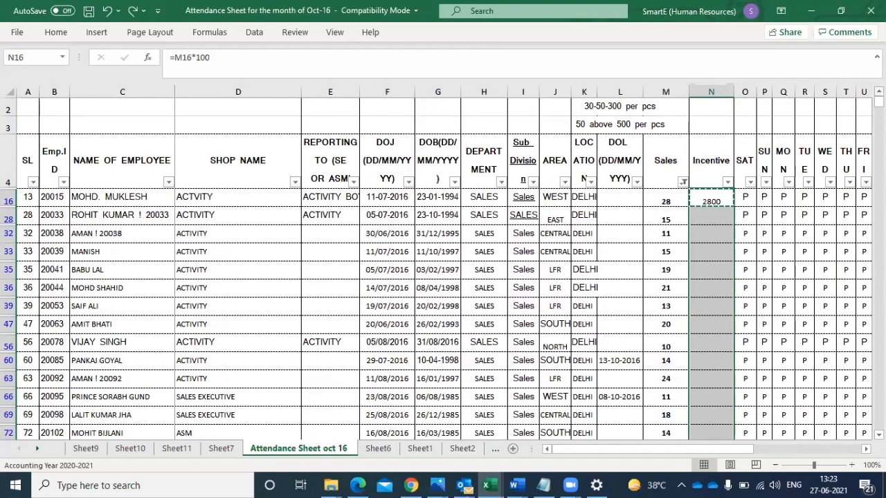
pyautogui.hotkey('ctrl', 'v')
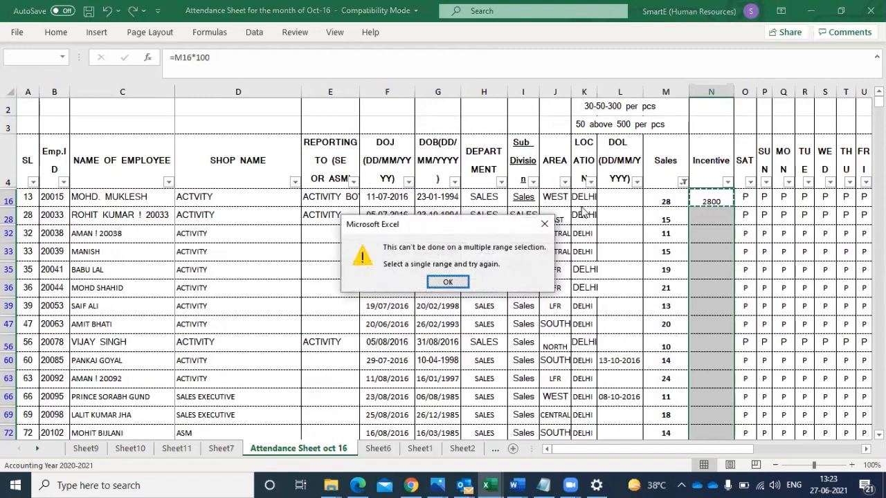
pyautogui.click(544, 223)
pyautogui.click(691, 249)
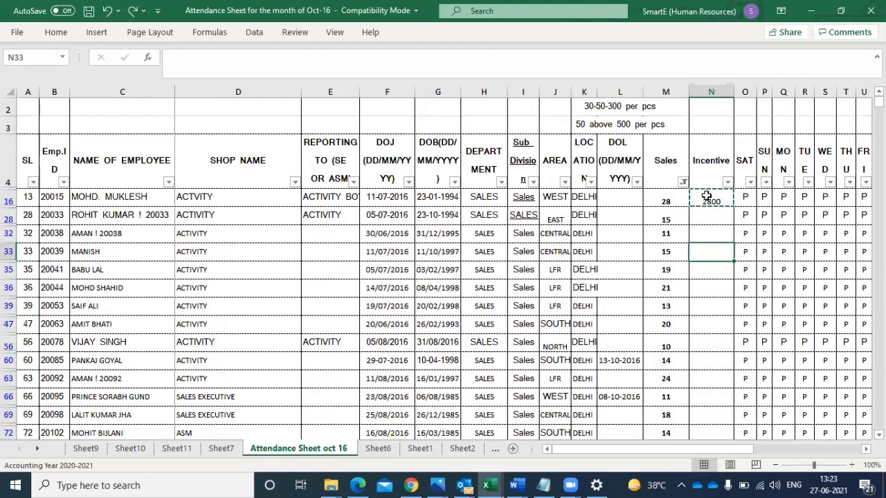
pyautogui.click(705, 196)
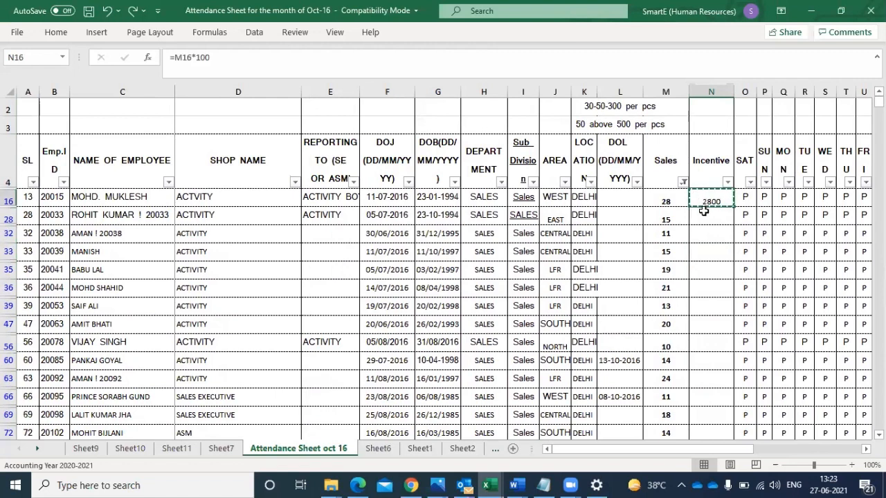
# - Paste the copied incentive formula into the filtered Incentive cells from N28 to N103
pyautogui.click(703, 217)
pyautogui.hotkey('shift', 'Down')
pyautogui.hotkey('shift', 'Down')
pyautogui.hotkey('shift', 'Down')
pyautogui.hotkey('shift', 'Down')
pyautogui.hotkey('shift', 'Down')
pyautogui.hotkey('shift', 'Down')
pyautogui.hotkey('shift', 'Down')
pyautogui.hotkey('shift', 'Down')
pyautogui.hotkey('shift', 'Down')
pyautogui.hotkey('shift', 'Down')
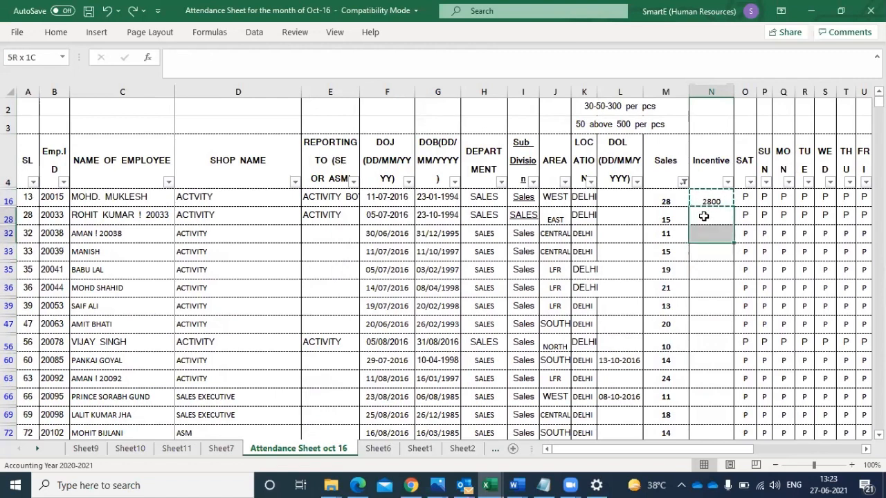
pyautogui.hotkey('shift', 'Down')
pyautogui.hotkey('shift', 'Down')
pyautogui.hotkey('shift', 'Down')
pyautogui.hotkey('shift', 'Down')
pyautogui.hotkey('shift', 'Down')
pyautogui.hotkey('shift', 'Down')
pyautogui.hotkey('shift', 'Down')
pyautogui.hotkey('shift', 'Down')
pyautogui.hotkey('shift', 'Down')
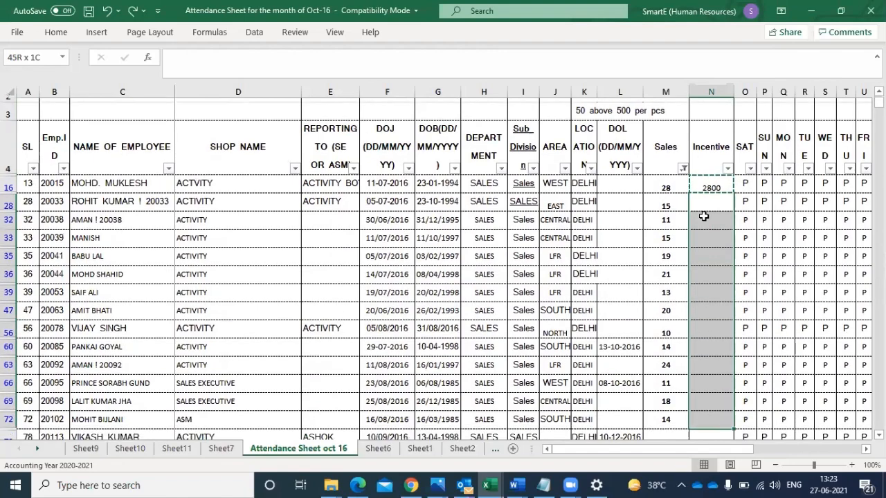
pyautogui.hotkey('shift', 'Down')
pyautogui.hotkey('shift', 'Down')
pyautogui.hotkey('shift', 'Down')
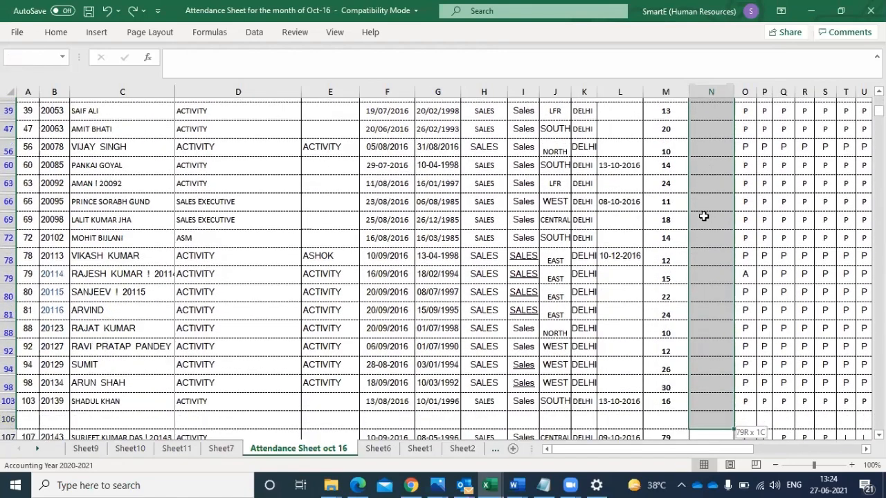
pyautogui.hotkey('shift', 'Up')
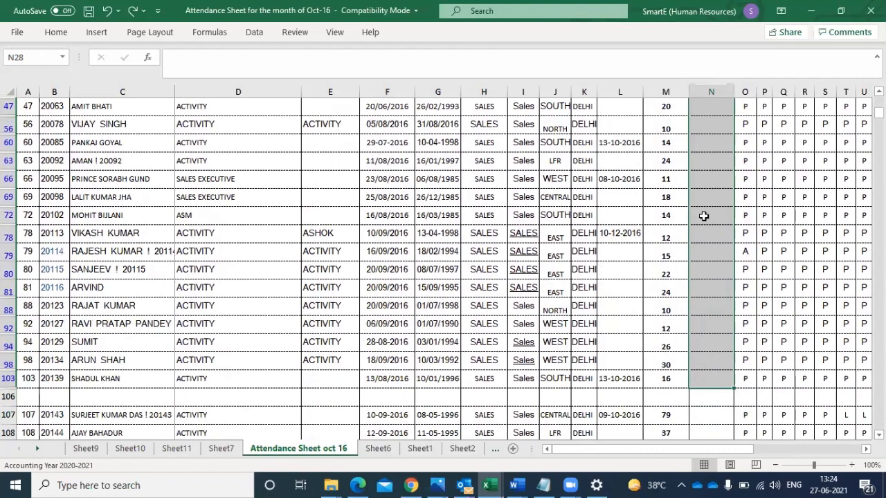
pyautogui.hotkey('ctrl', 'v')
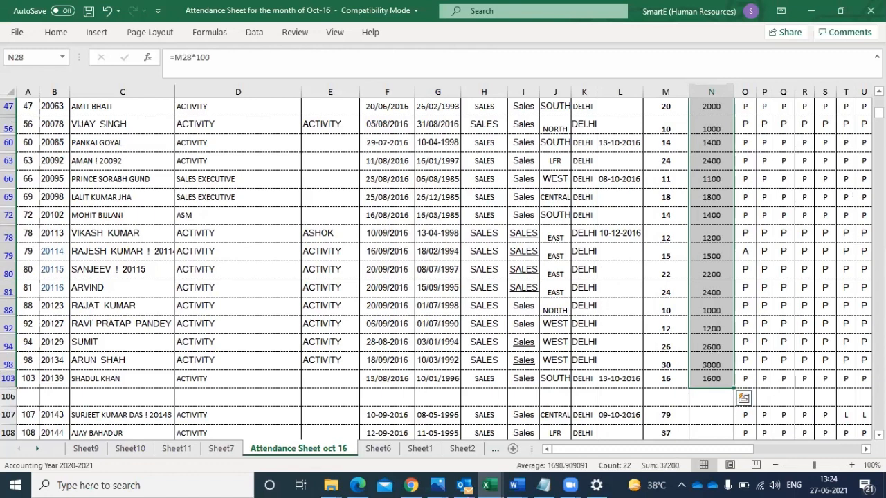
# - Apply All Borders to the entire attendance sheet
pyautogui.scroll(4, 443, 270)
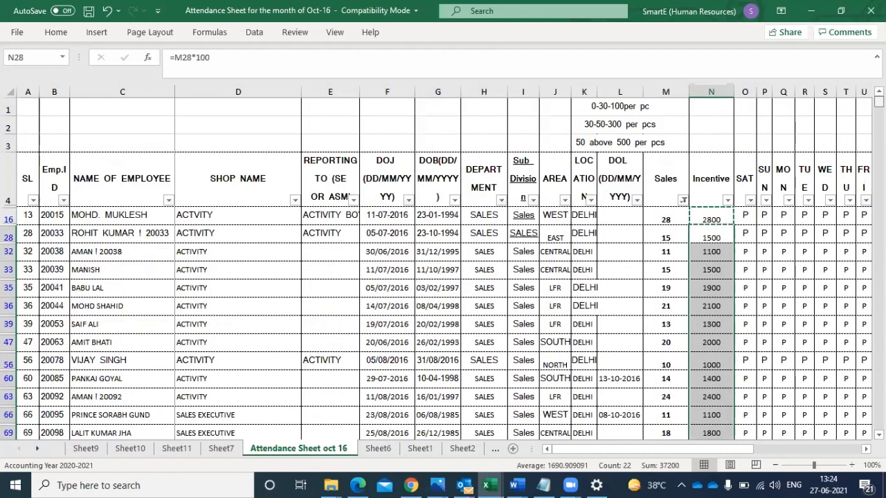
pyautogui.click(9, 91)
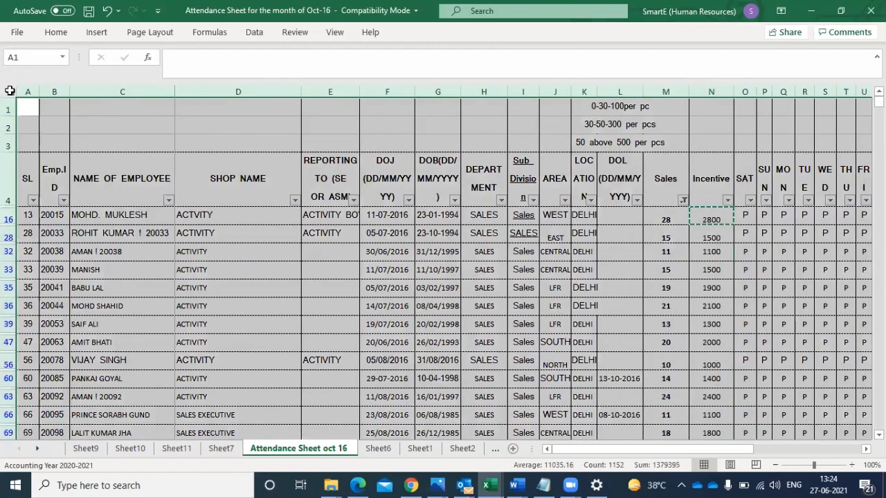
pyautogui.click(63, 44)
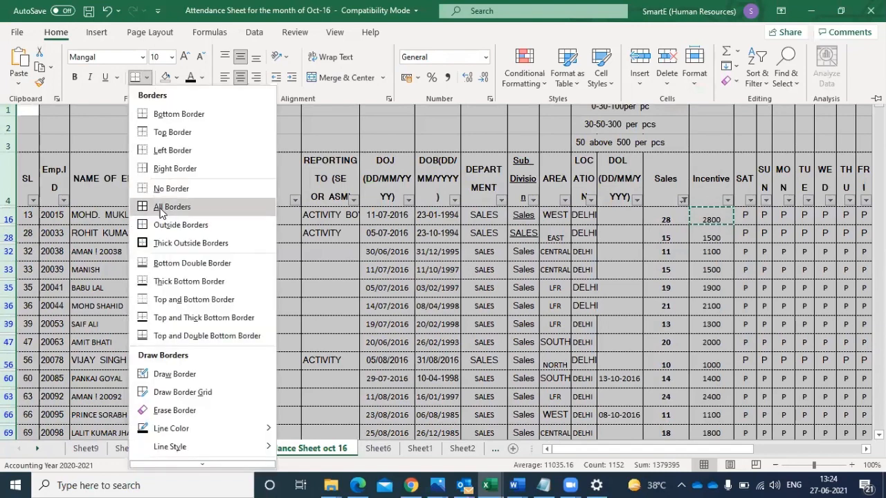
pyautogui.click(161, 209)
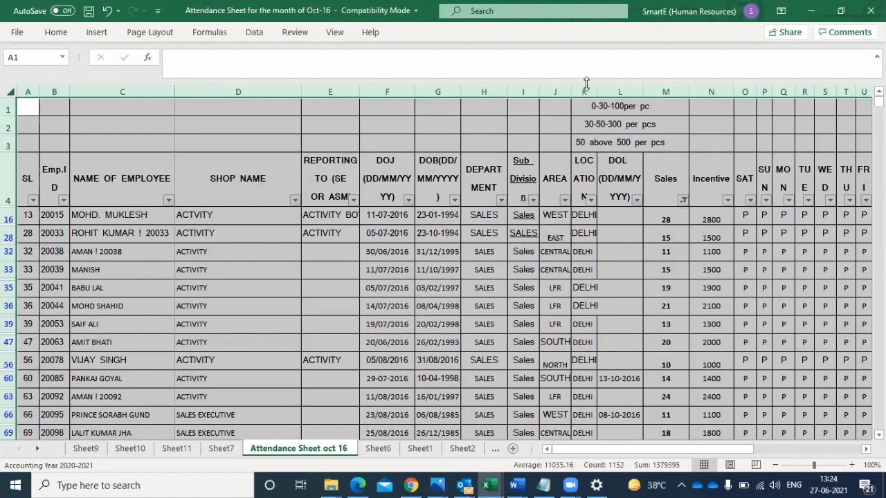
# - Show all Sales values again, and filter the Sales column with a Between number filter from 31 to 50
pyautogui.click(681, 199)
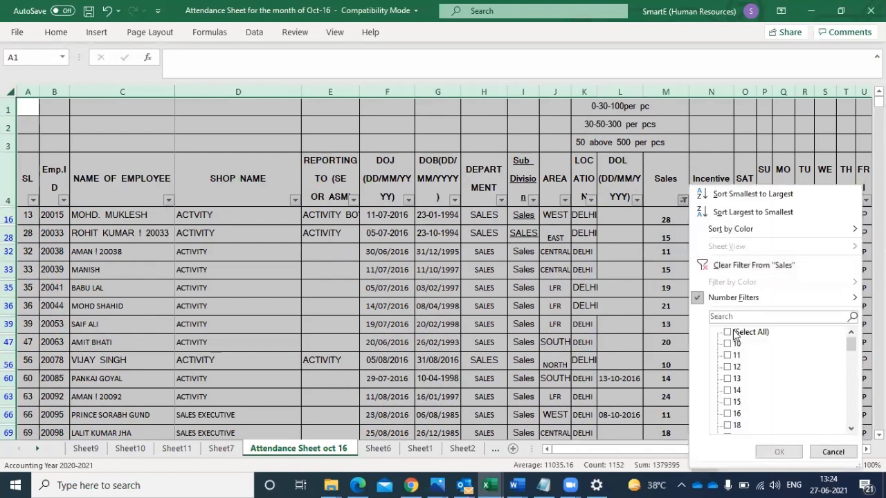
pyautogui.click(778, 451)
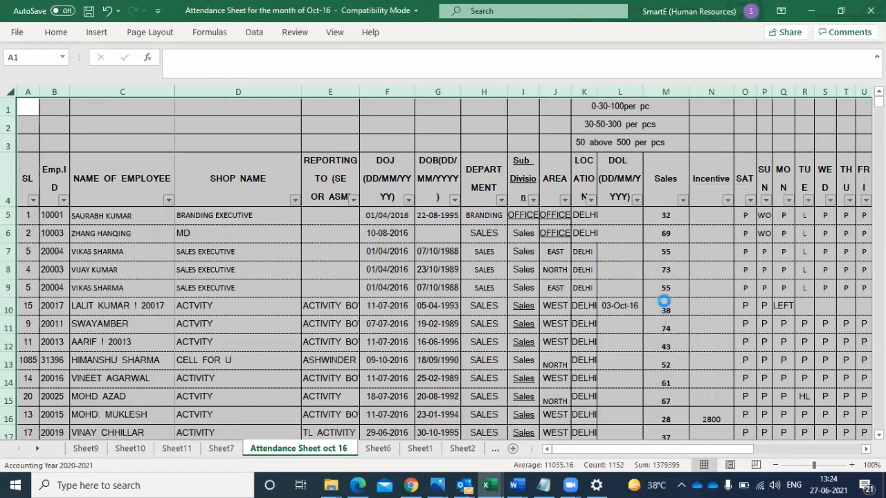
pyautogui.click(702, 219)
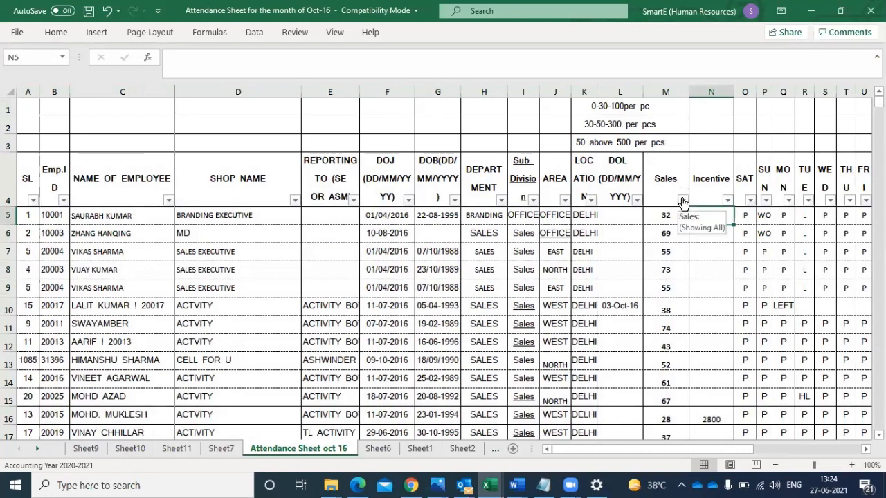
pyautogui.click(683, 200)
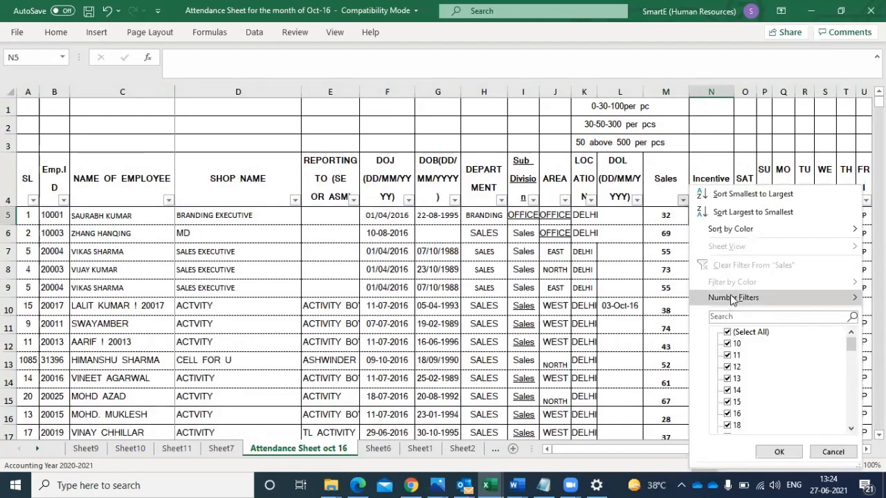
pyautogui.moveTo(732, 299)
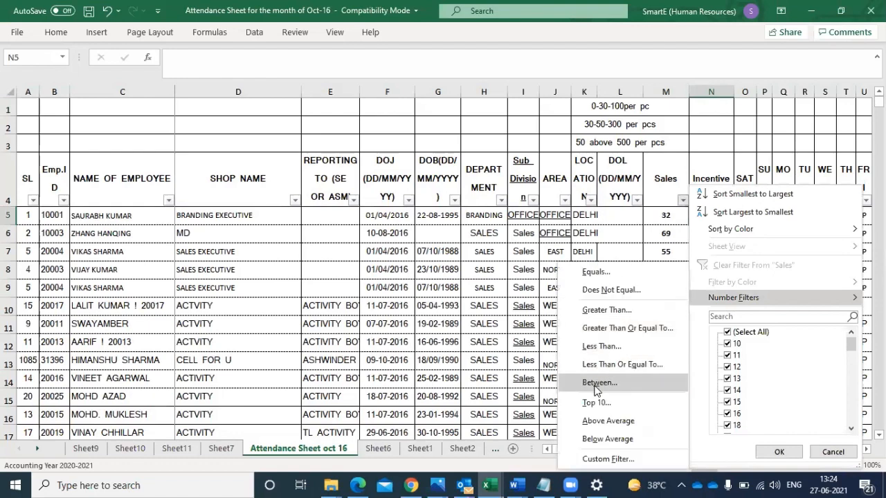
pyautogui.click(596, 382)
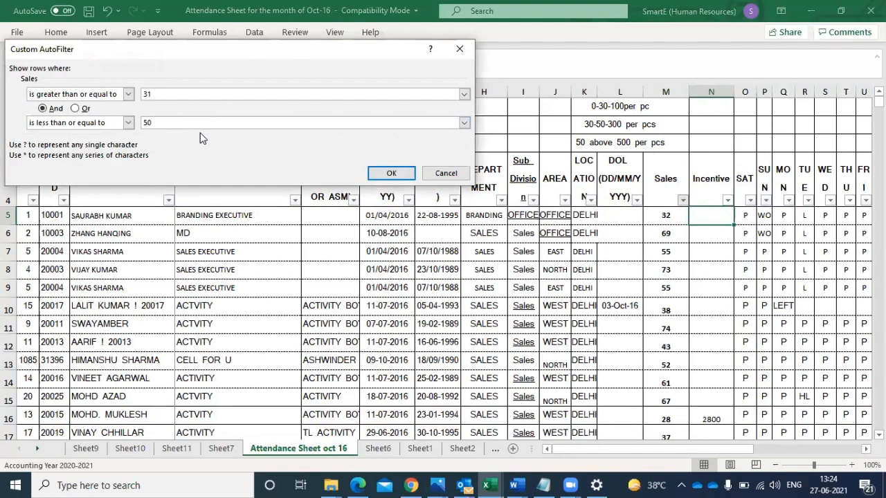
pyautogui.click(390, 173)
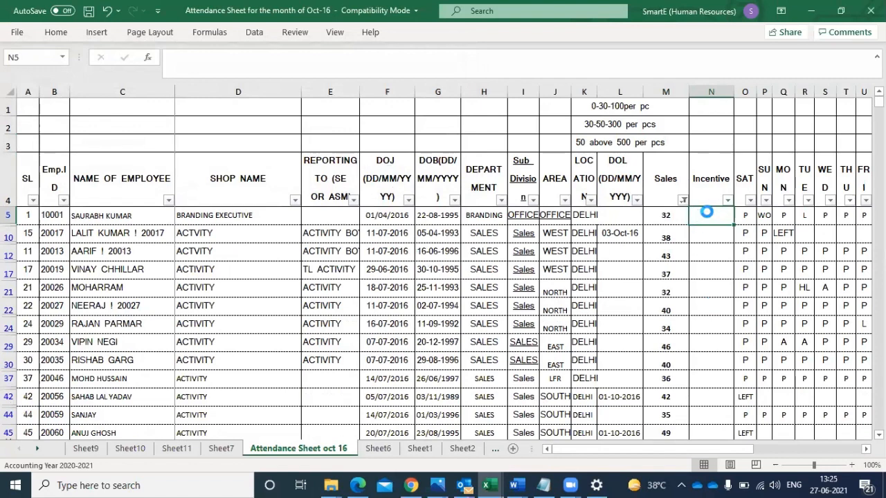
# - Calculate the incentive in N5 with the formula =M5*300
pyautogui.write('=')
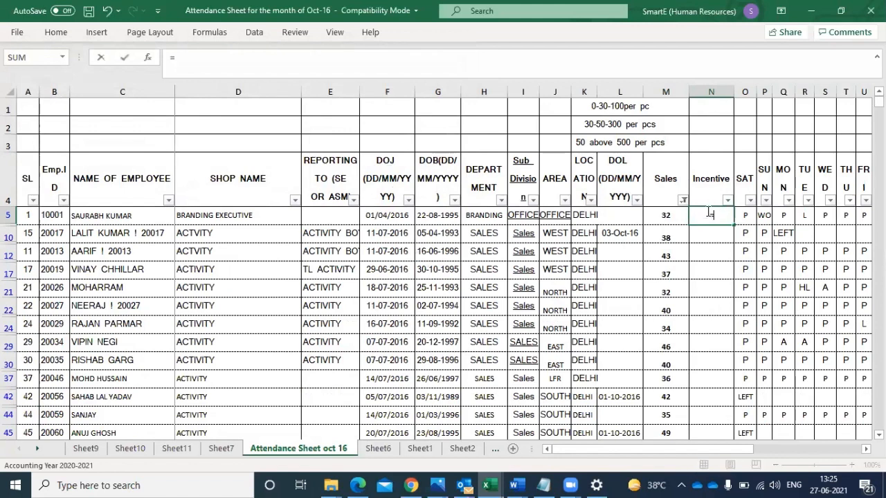
pyautogui.click(661, 217)
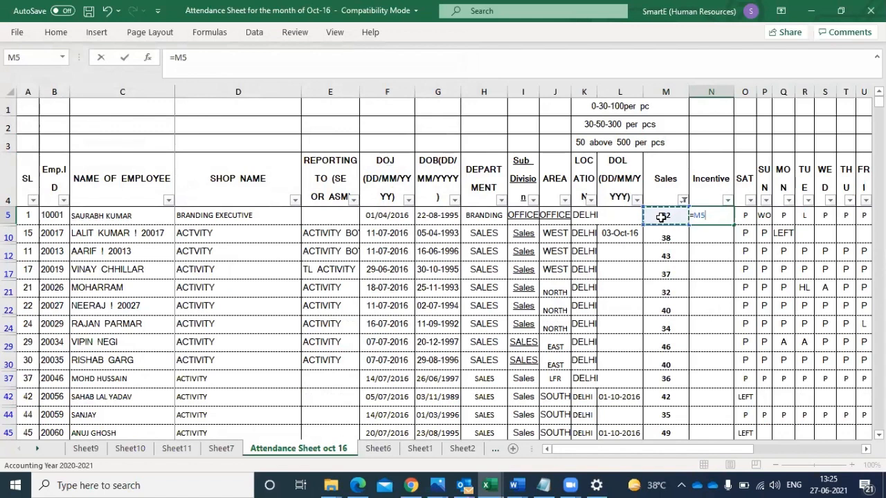
pyautogui.write('8300')
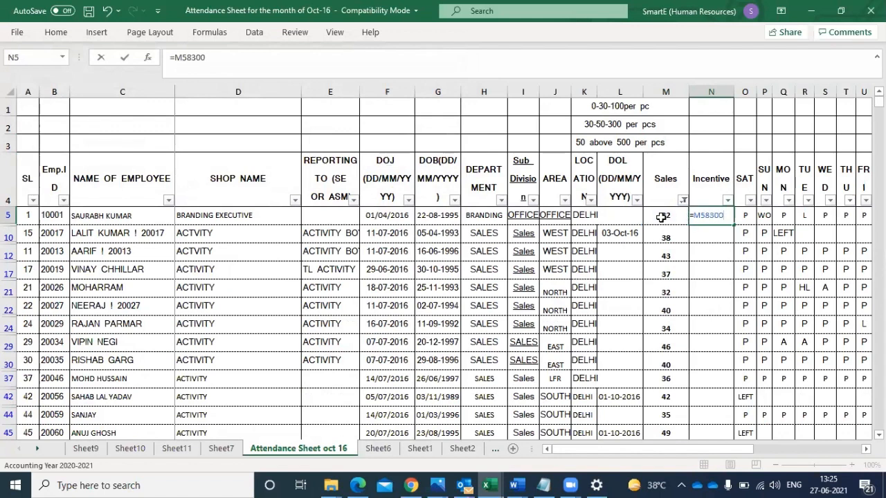
pyautogui.press('BackSpace')
pyautogui.press('BackSpace')
pyautogui.press('BackSpace')
pyautogui.press('BackSpace')
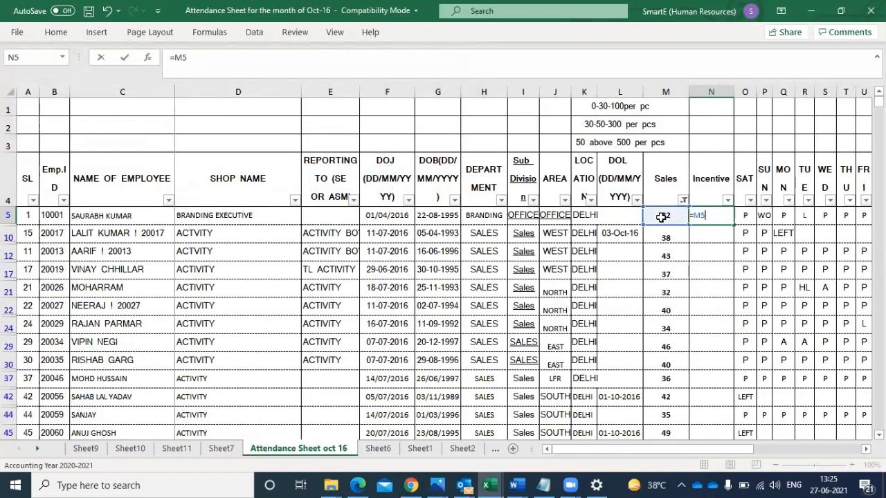
pyautogui.write('*300')
pyautogui.press('Return')
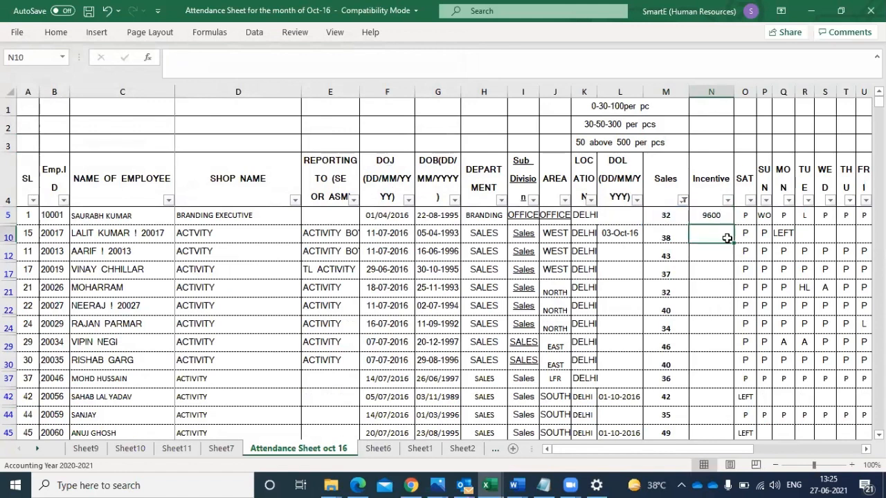
# - Copy the incentive formula from N5 into the filtered Incentive cells from N10 to N104
pyautogui.click(712, 215)
pyautogui.hotkey('ctrl', 'c')
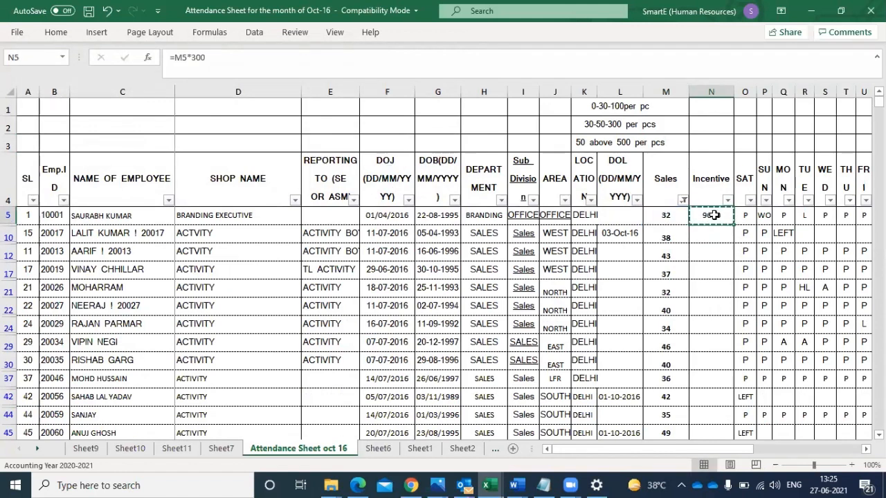
pyautogui.click(707, 230)
pyautogui.moveTo(707, 230); pyautogui.dragTo(704, 401)
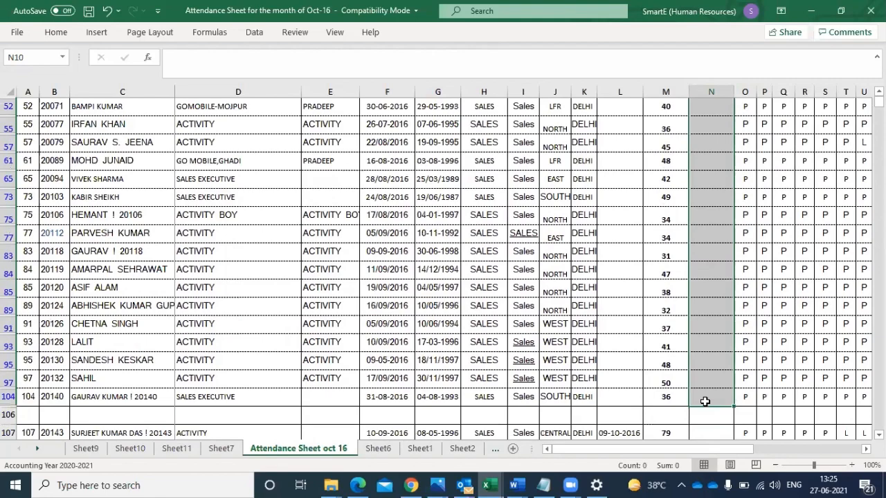
pyautogui.hotkey('ctrl', 'v')
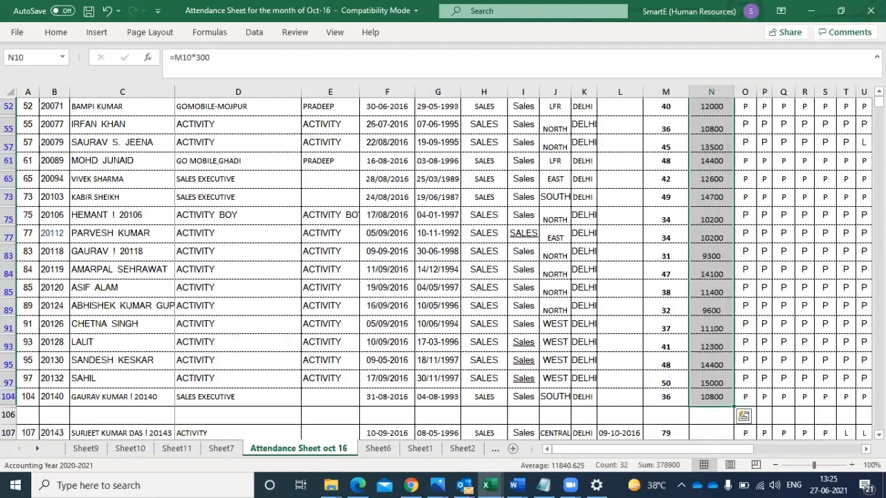
pyautogui.press('Escape')
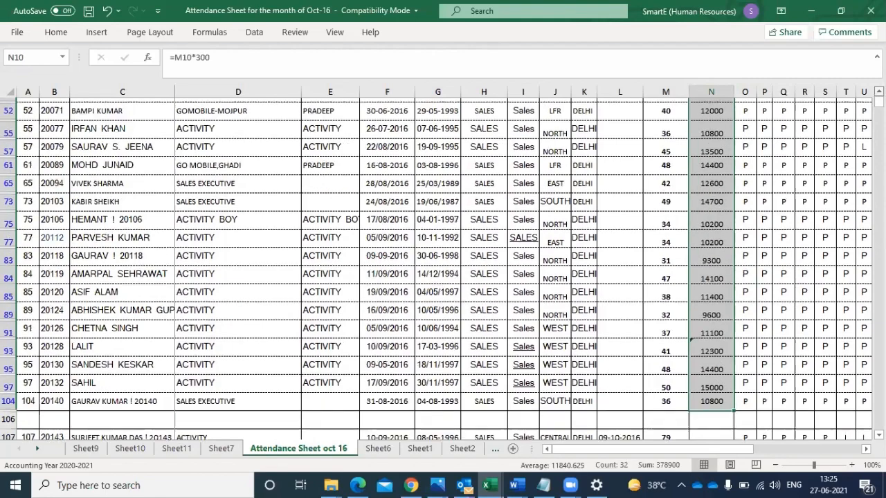
pyautogui.scroll(3, 443, 263)
pyautogui.scroll(5, 442, 263)
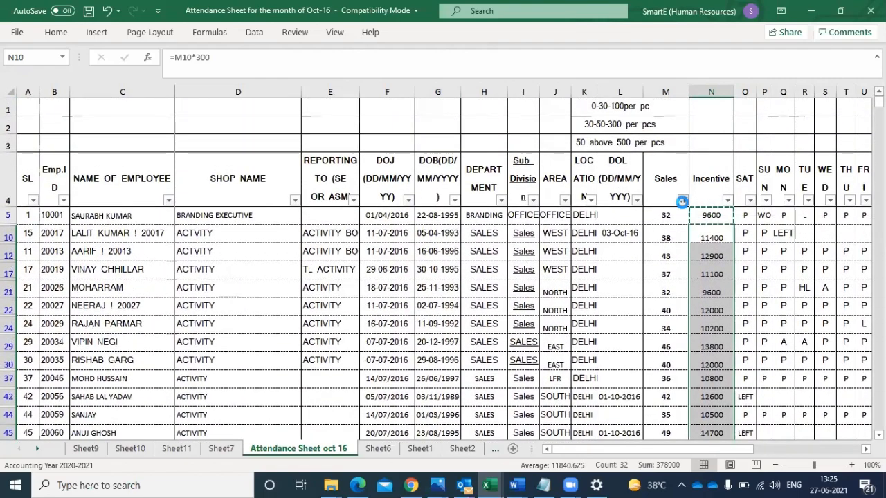
pyautogui.click(683, 201)
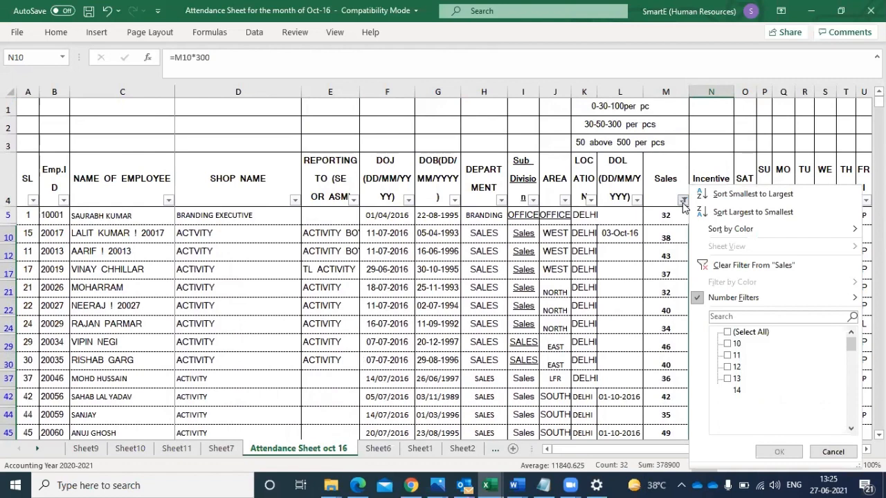
pyautogui.click(727, 299)
pyautogui.click(615, 384)
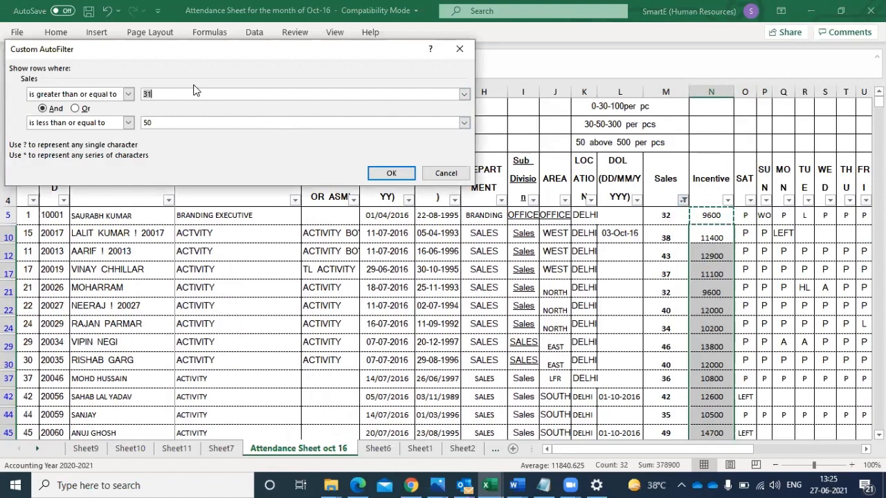
pyautogui.click(464, 53)
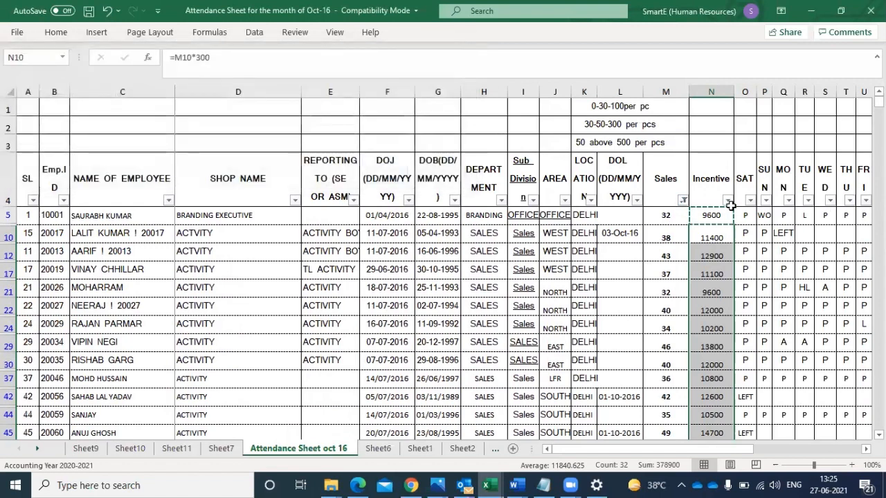
# - Change the Sales column's number filter to Greater Than 50
pyautogui.click(681, 200)
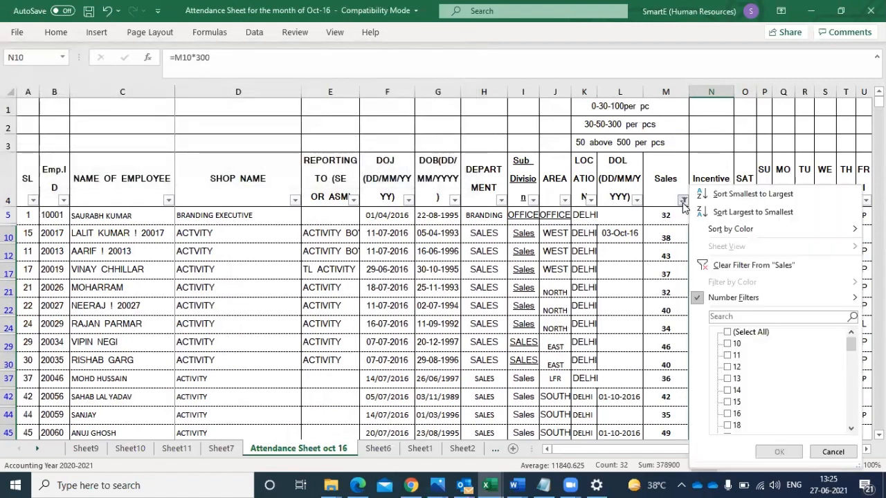
pyautogui.moveTo(719, 305)
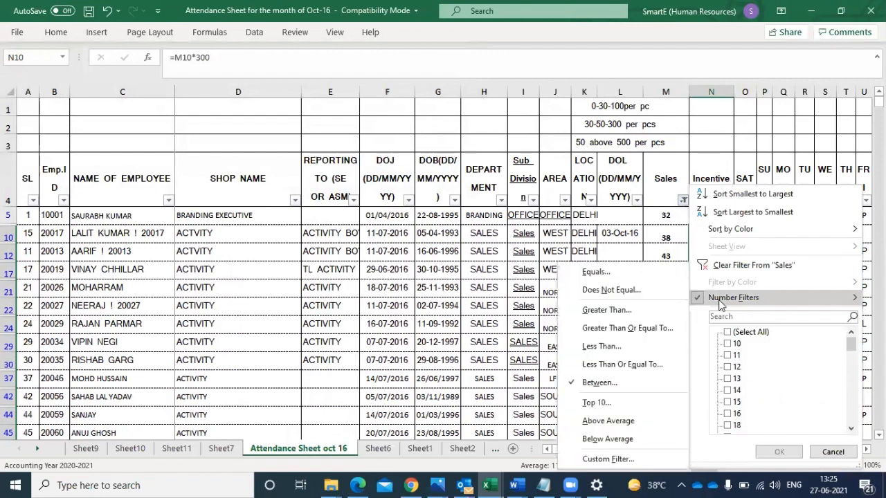
pyautogui.click(606, 310)
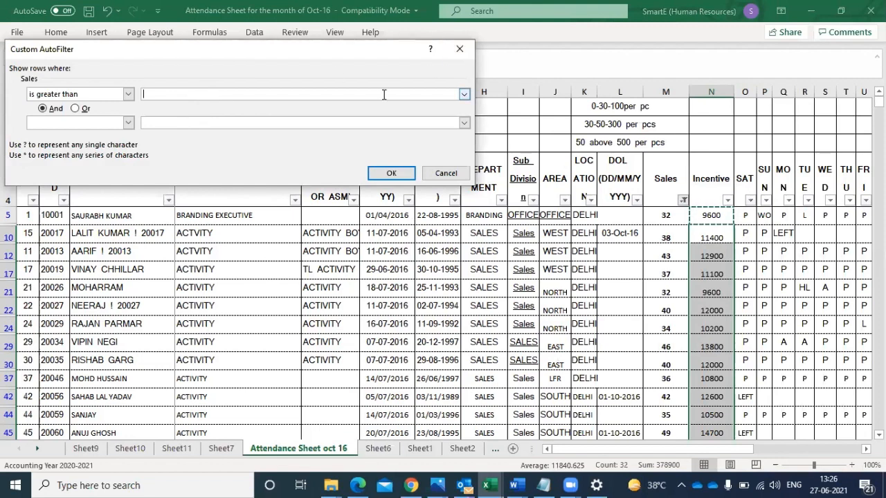
pyautogui.write('50')
pyautogui.click(390, 173)
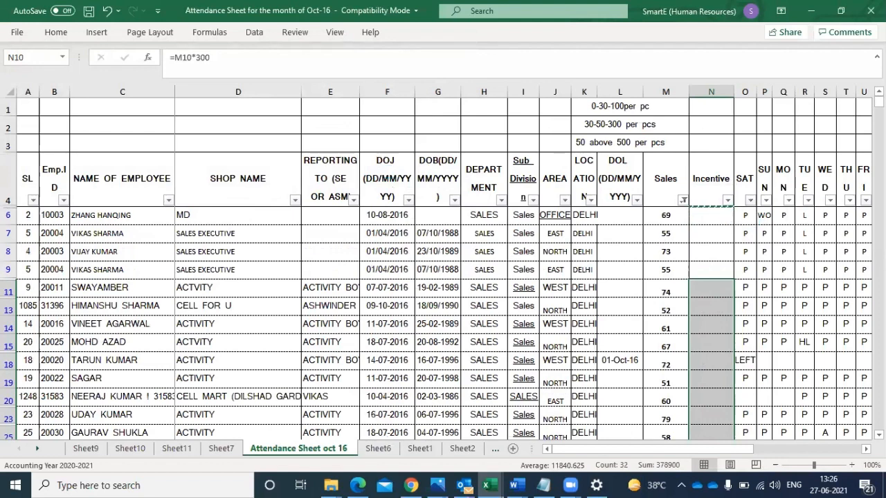
# - Calculate the incentive in N6 with the formula =M6*500
pyautogui.click(705, 219)
pyautogui.write('=')
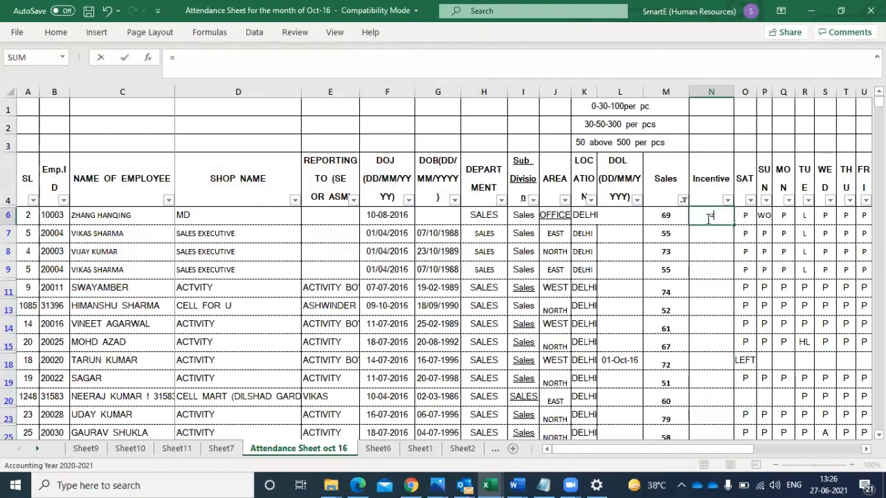
pyautogui.click(664, 217)
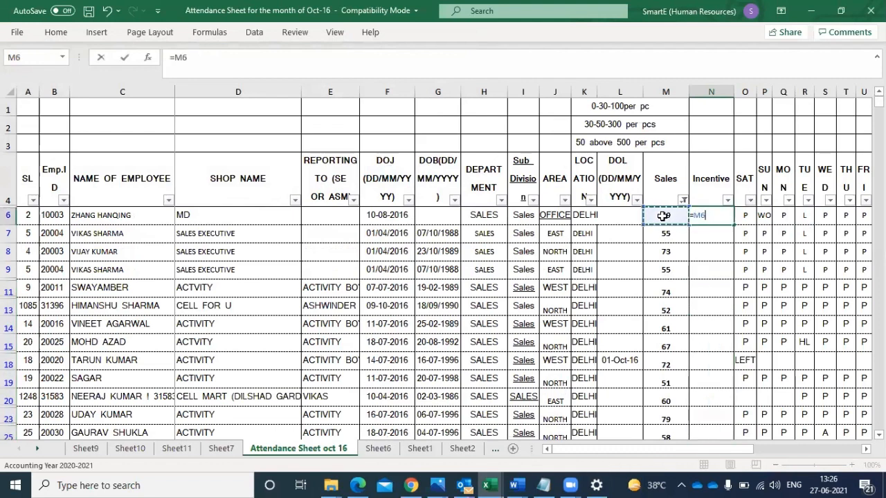
pyautogui.write('*')
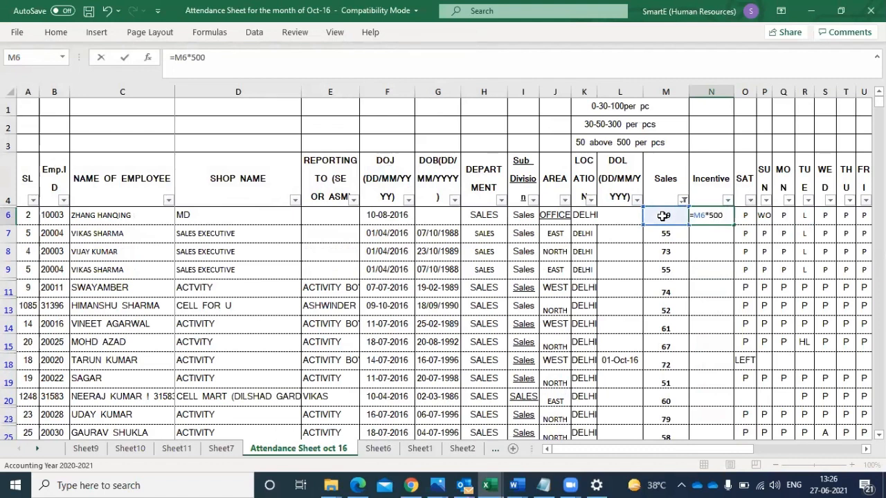
pyautogui.press('Return')
# - Copy the incentive formula from N6 into the filtered Incentive cells from N7 to N105
pyautogui.click(709, 215)
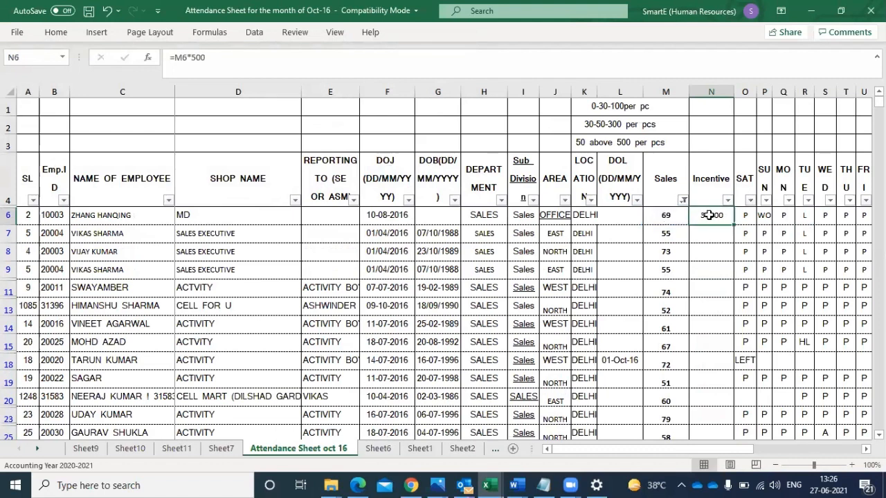
pyautogui.hotkey('ctrl', 'c')
pyautogui.click(706, 233)
pyautogui.hotkey('shift', 'Down')
pyautogui.hotkey('shift', 'Down')
pyautogui.hotkey('shift', 'Down')
pyautogui.hotkey('shift', 'Down')
pyautogui.hotkey('shift', 'Down')
pyautogui.hotkey('shift', 'Down')
pyautogui.hotkey('shift', 'Down')
pyautogui.hotkey('shift', 'Down')
pyautogui.hotkey('shift', 'Down')
pyautogui.hotkey('shift', 'Down')
pyautogui.hotkey('shift', 'Down')
pyautogui.hotkey('shift', 'Down')
pyautogui.hotkey('shift', 'Down')
pyautogui.hotkey('shift', 'Down')
pyautogui.hotkey('shift', 'Down')
pyautogui.hotkey('shift', 'Down')
pyautogui.hotkey('shift', 'Down')
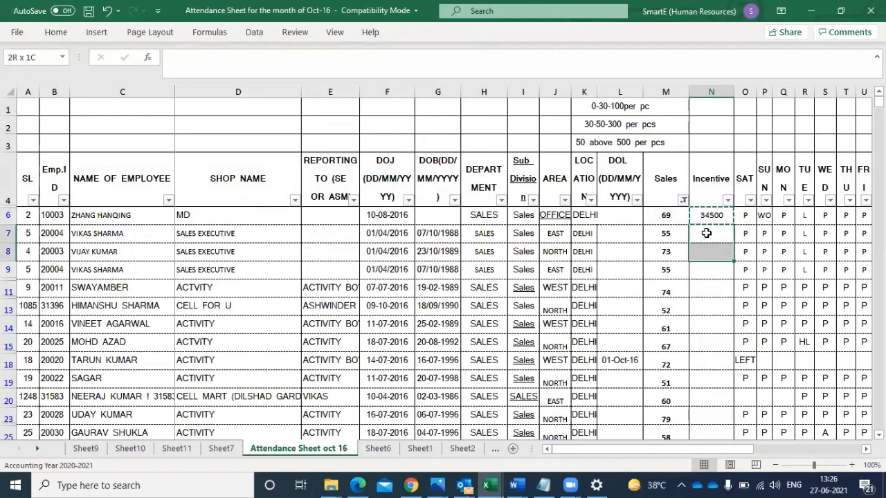
pyautogui.hotkey('shift', 'Down')
pyautogui.hotkey('shift', 'Down')
pyautogui.hotkey('shift', 'Down')
pyautogui.hotkey('shift', 'Down')
pyautogui.hotkey('shift', 'Down')
pyautogui.hotkey('shift', 'Down')
pyautogui.hotkey('shift', 'Down')
pyautogui.hotkey('shift', 'Down')
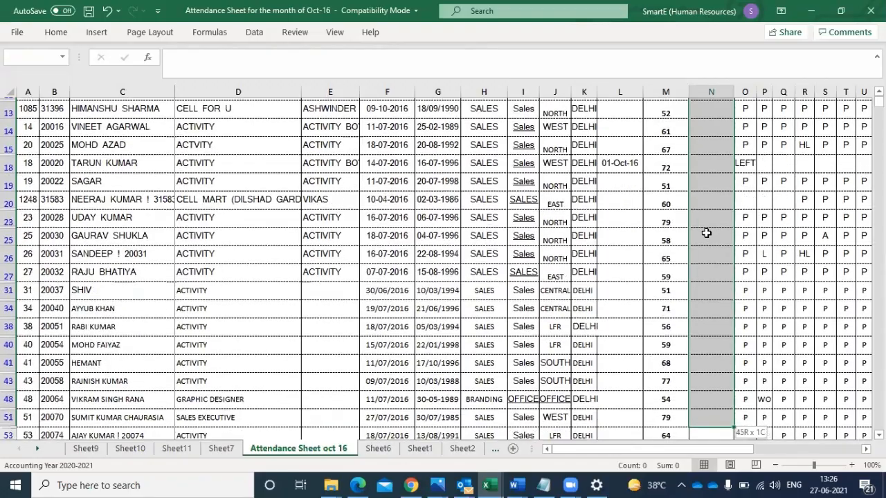
pyautogui.hotkey('shift', 'Down')
pyautogui.hotkey('shift', 'Down')
pyautogui.hotkey('shift', 'Down')
pyautogui.hotkey('shift', 'Down')
pyautogui.hotkey('shift', 'Down')
pyautogui.hotkey('shift', 'Down')
pyautogui.hotkey('shift', 'Down')
pyautogui.hotkey('shift', 'Down')
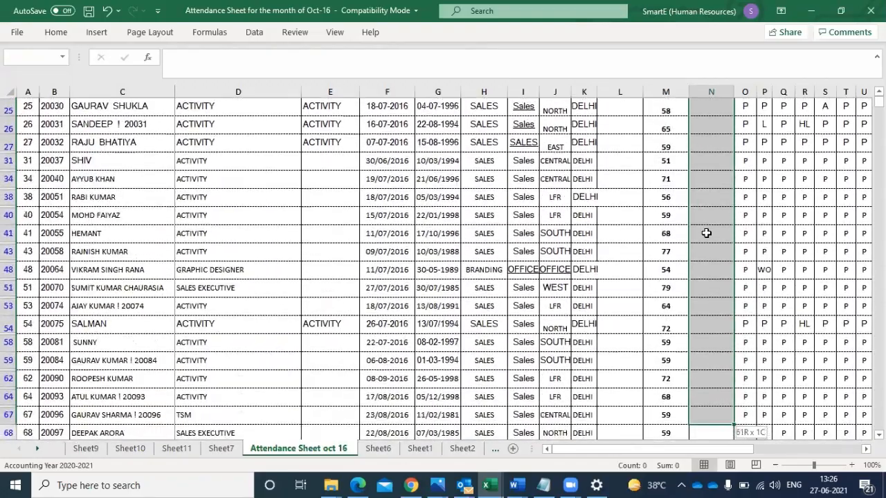
pyautogui.hotkey('shift', 'Down')
pyautogui.hotkey('shift', 'Down')
pyautogui.hotkey('shift', 'Down')
pyautogui.hotkey('shift', 'Down')
pyautogui.hotkey('shift', 'Down')
pyautogui.hotkey('shift', 'Down')
pyautogui.hotkey('shift', 'Down')
pyautogui.hotkey('shift', 'Down')
pyautogui.hotkey('shift', 'Down')
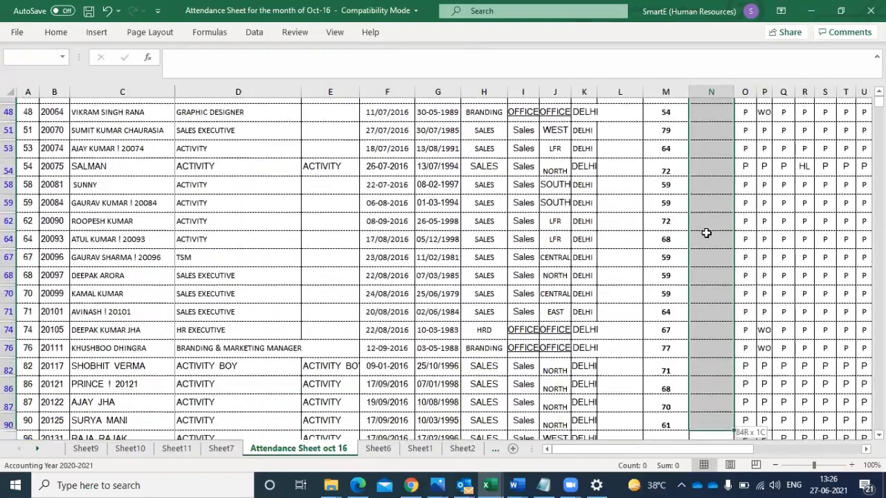
pyautogui.hotkey('shift', 'Down')
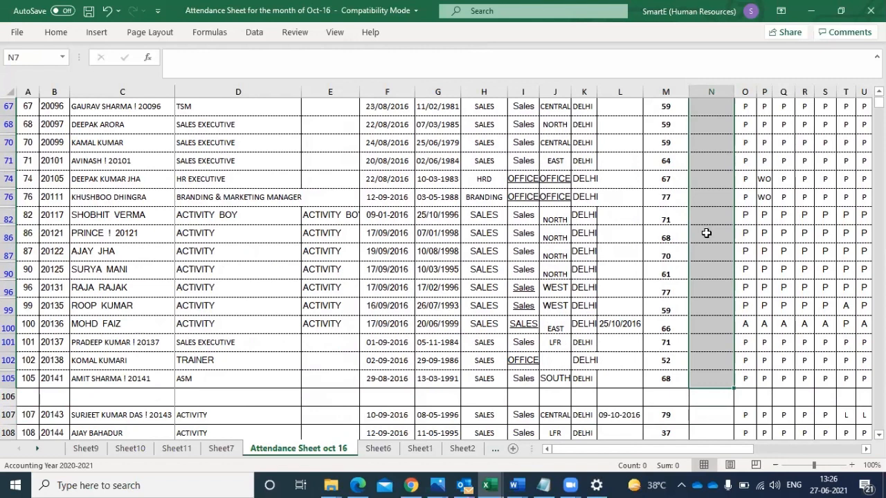
pyautogui.hotkey('ctrl', 'v')
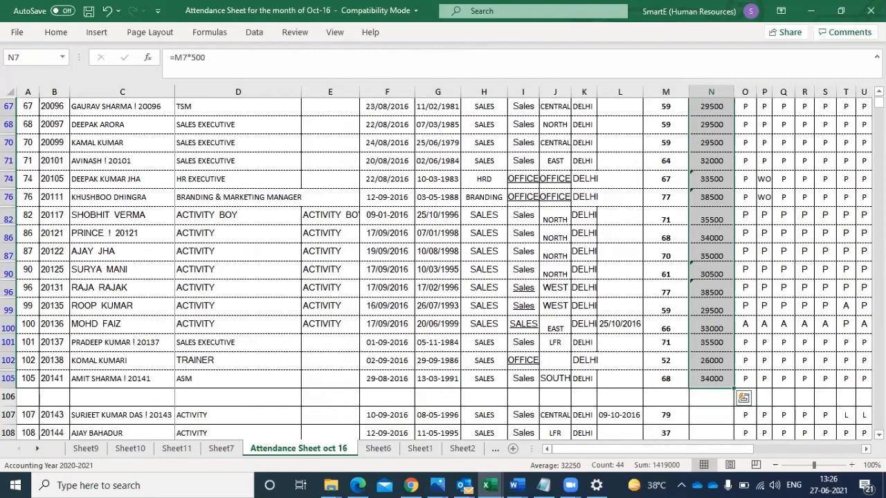
# - Show all Sales values again by selecting every value in the Sales filter
pyautogui.scroll(4, 443, 270)
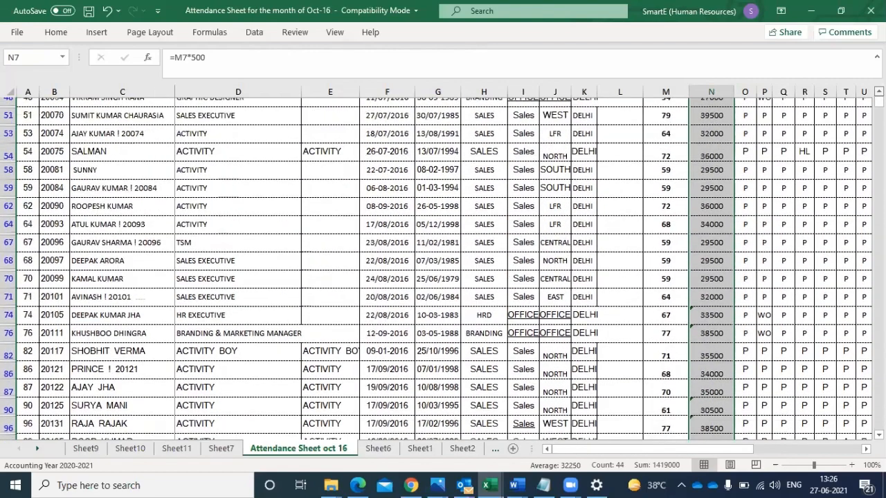
pyautogui.scroll(5, 443, 270)
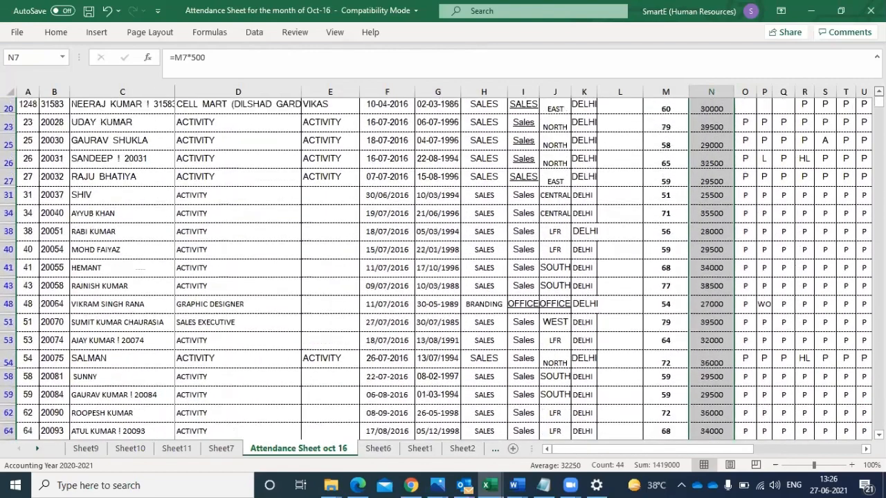
pyautogui.scroll(4, 443, 270)
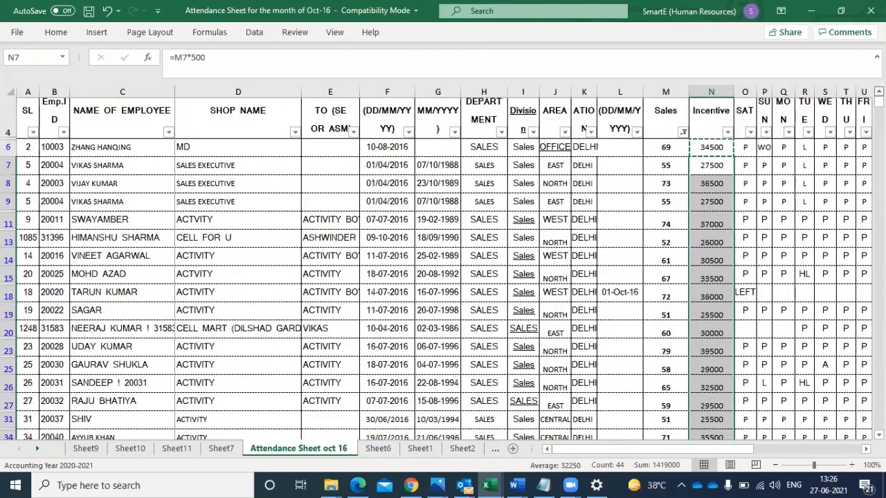
pyautogui.scroll(1, 659, 206)
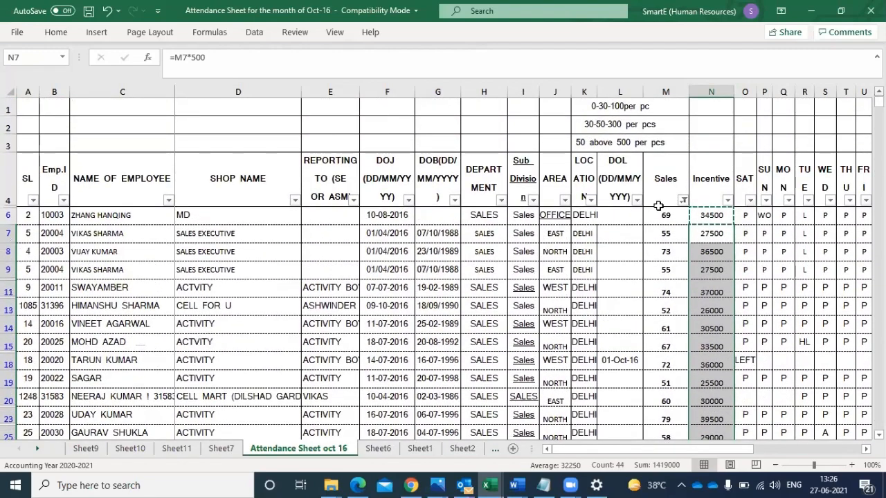
pyautogui.click(682, 200)
pyautogui.click(736, 334)
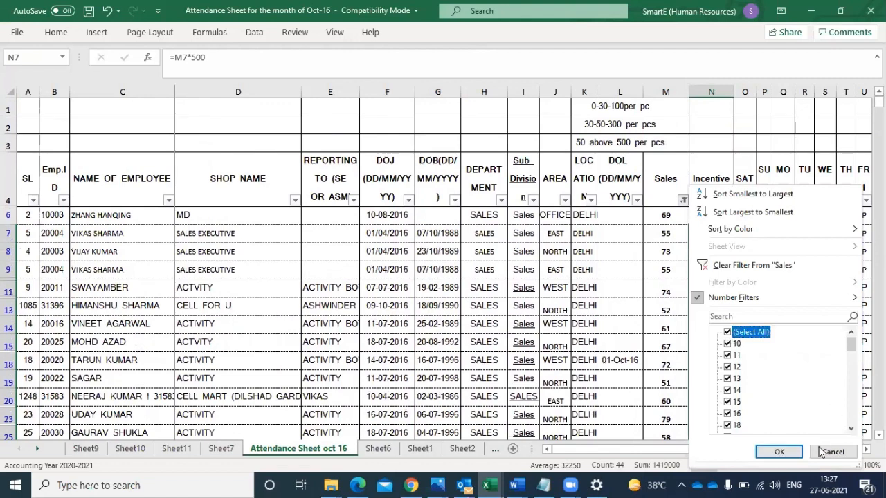
pyautogui.click(779, 452)
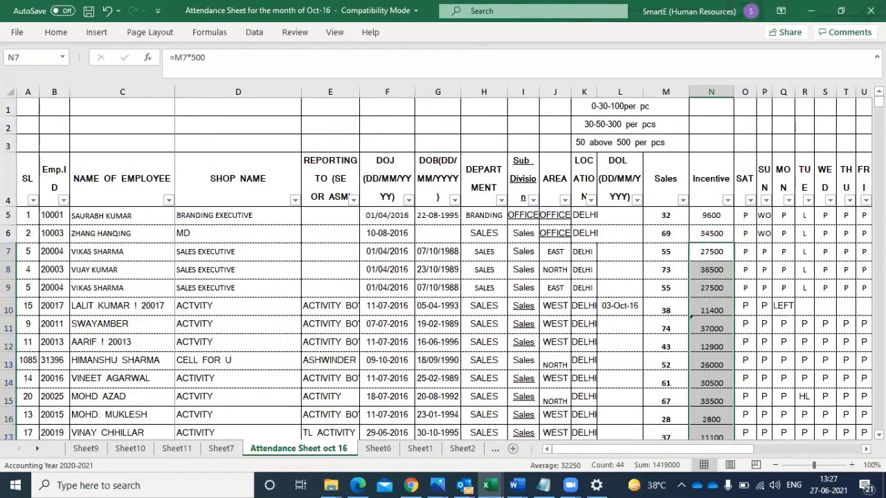
# - Examine the Incentive column down through the last employee rows, including the rows below blank row 106
pyautogui.click(245, 276)
pyautogui.press('Down')
pyautogui.press('Down')
pyautogui.press('Down')
pyautogui.press('Down')
pyautogui.press('Down')
pyautogui.press('Down')
pyautogui.press('Down')
pyautogui.press('Down')
pyautogui.press('Down')
pyautogui.press('Down')
pyautogui.press('Down')
pyautogui.press('Down')
pyautogui.press('Down')
pyautogui.press('Down')
pyautogui.press('Down')
pyautogui.press('Down')
pyautogui.press('Down')
pyautogui.press('Down')
pyautogui.press('Down')
pyautogui.press('Down')
pyautogui.press('Down')
pyautogui.press('Down')
pyautogui.press('Down')
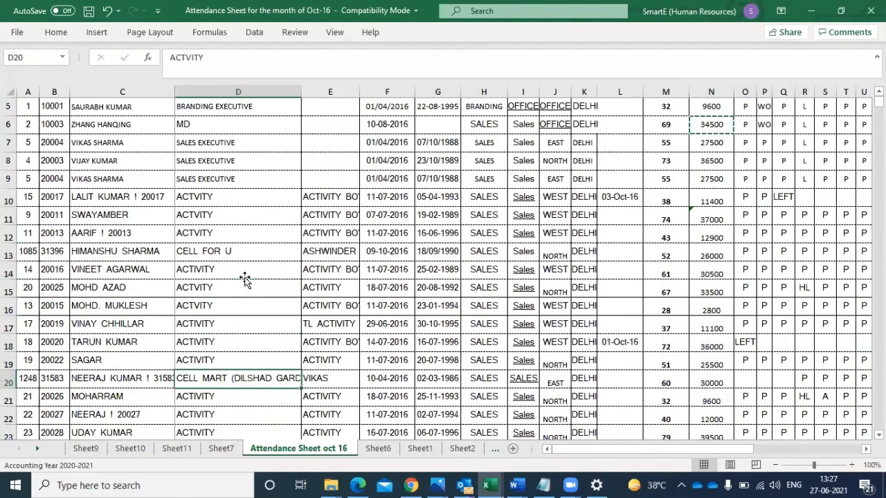
pyautogui.press('Down')
pyautogui.press('Down')
pyautogui.press('Down')
pyautogui.press('Down')
pyautogui.press('Down')
pyautogui.press('Down')
pyautogui.press('Down')
pyautogui.press('Down')
pyautogui.press('Down')
pyautogui.press('Down')
pyautogui.press('Down')
pyautogui.press('Down')
pyautogui.press('Down')
pyautogui.press('Down')
pyautogui.press('Down')
pyautogui.press('Down')
pyautogui.press('Down')
pyautogui.press('Down')
pyautogui.press('Down')
pyautogui.press('Down')
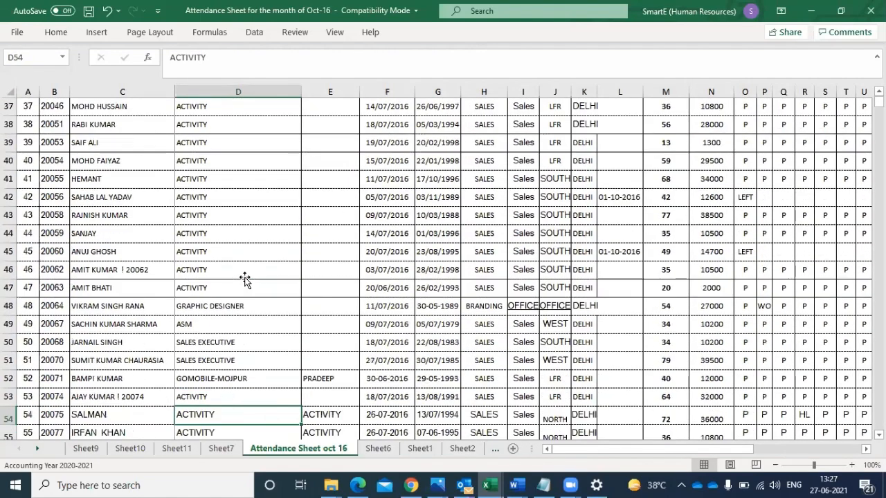
pyautogui.press('Down')
pyautogui.press('Down')
pyautogui.press('Down')
pyautogui.press('Down')
pyautogui.press('Down')
pyautogui.press('Down')
pyautogui.press('Down')
pyautogui.press('Down')
pyautogui.press('Down')
pyautogui.press('Down')
pyautogui.press('Down')
pyautogui.press('Down')
pyautogui.press('Down')
pyautogui.press('Down')
pyautogui.press('Down')
pyautogui.press('Down')
pyautogui.press('Down')
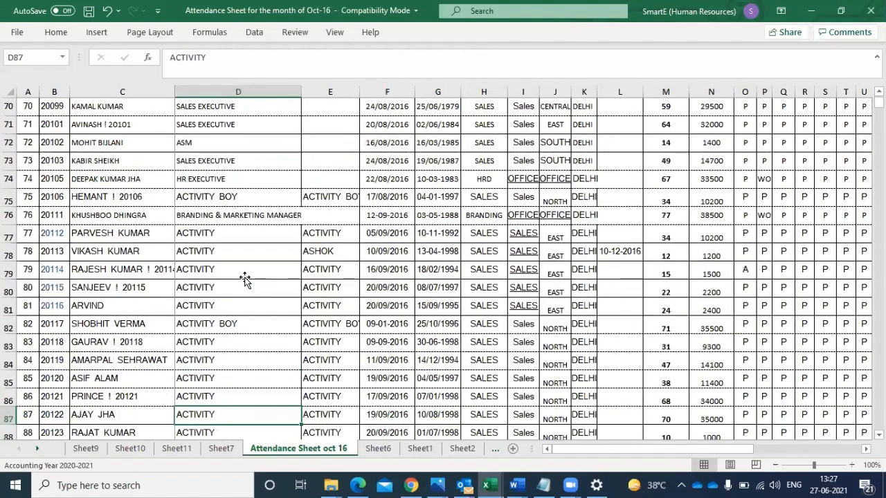
pyautogui.press('Down')
pyautogui.press('Down')
pyautogui.press('Down')
pyautogui.press('Down')
pyautogui.press('Down')
pyautogui.press('Down')
pyautogui.press('Down')
pyautogui.press('Down')
pyautogui.press('Down')
pyautogui.press('Down')
pyautogui.press('Down')
pyautogui.press('Down')
pyautogui.press('Down')
pyautogui.press('Down')
pyautogui.press('Down')
pyautogui.press('Down')
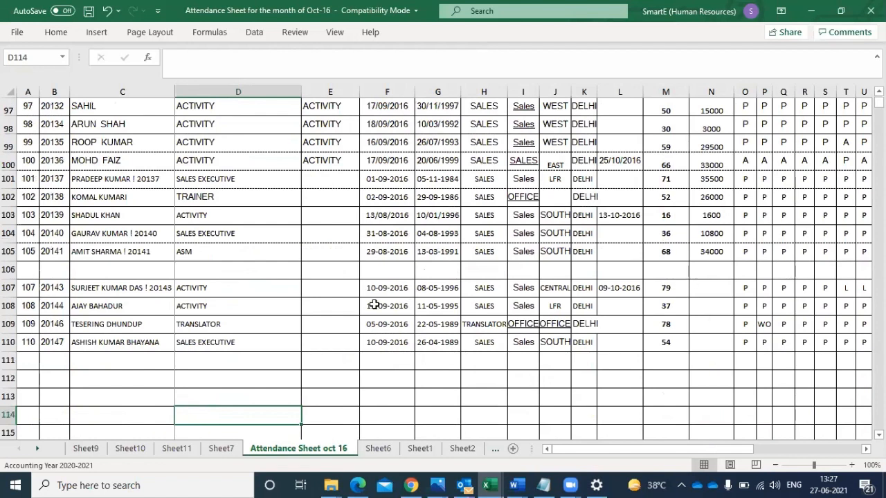
# - Search the NAME OF EMPLOYEE filter list for the first name of the employee in row 108, and close it without filtering
pyautogui.click(117, 311)
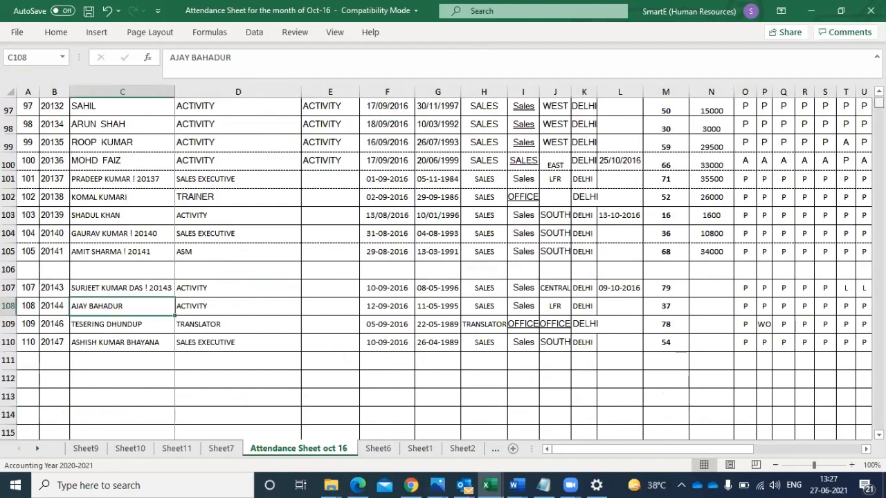
pyautogui.moveTo(878, 102); pyautogui.dragTo(879, 95)
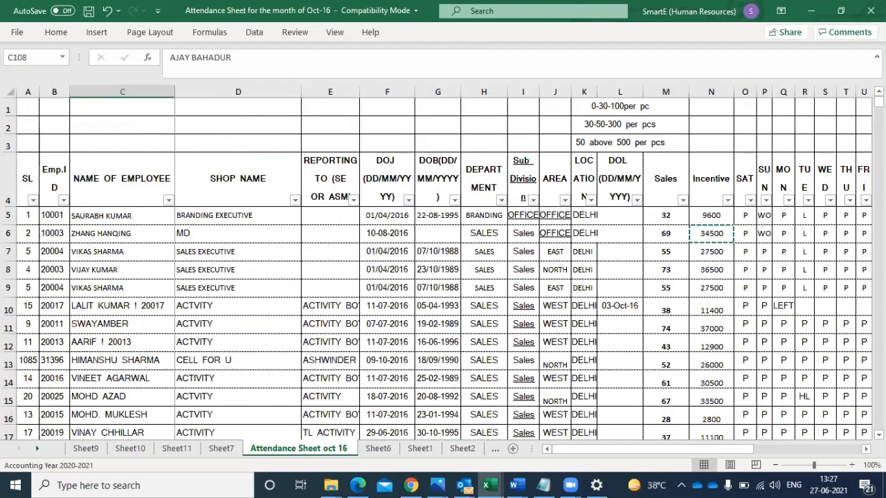
pyautogui.click(168, 200)
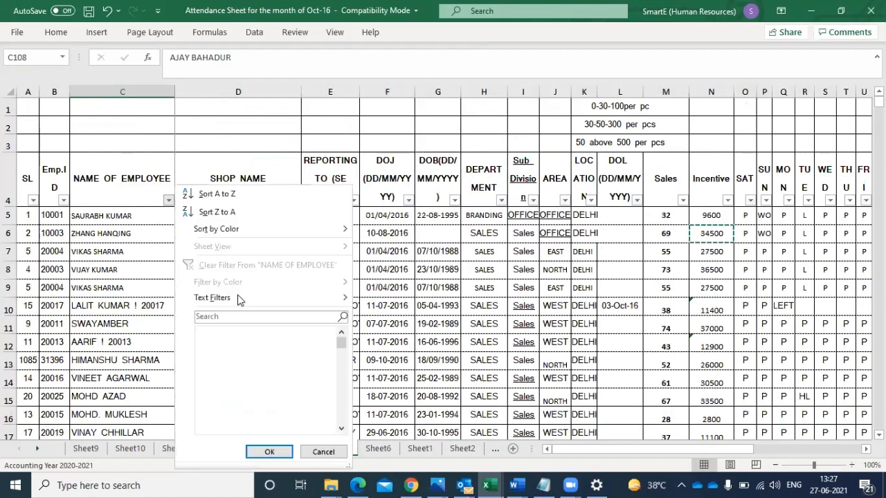
pyautogui.click(224, 316)
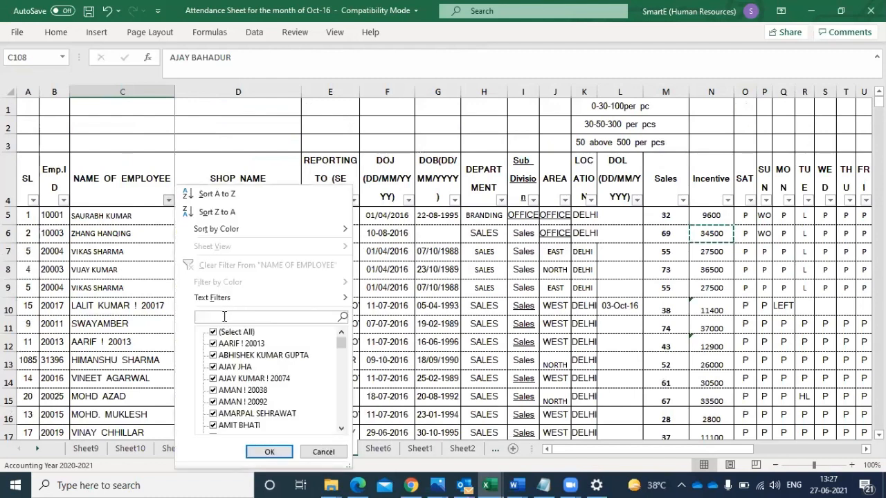
pyautogui.write('ajay')
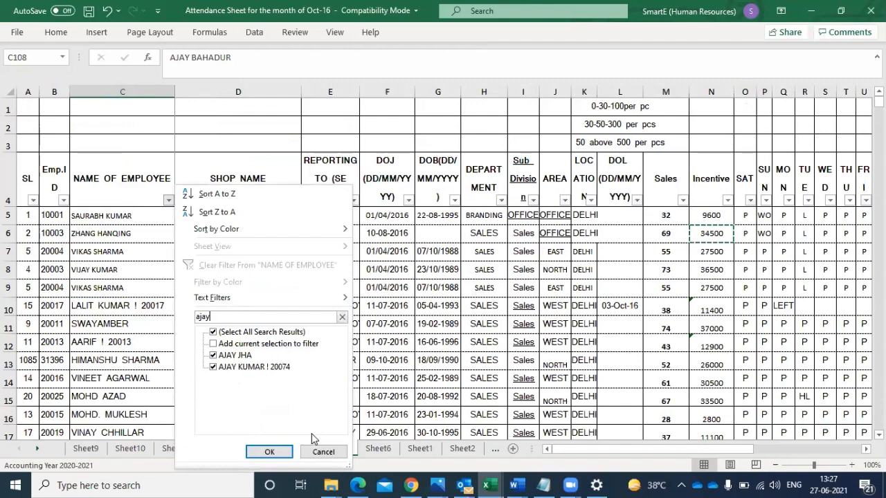
pyautogui.click(323, 452)
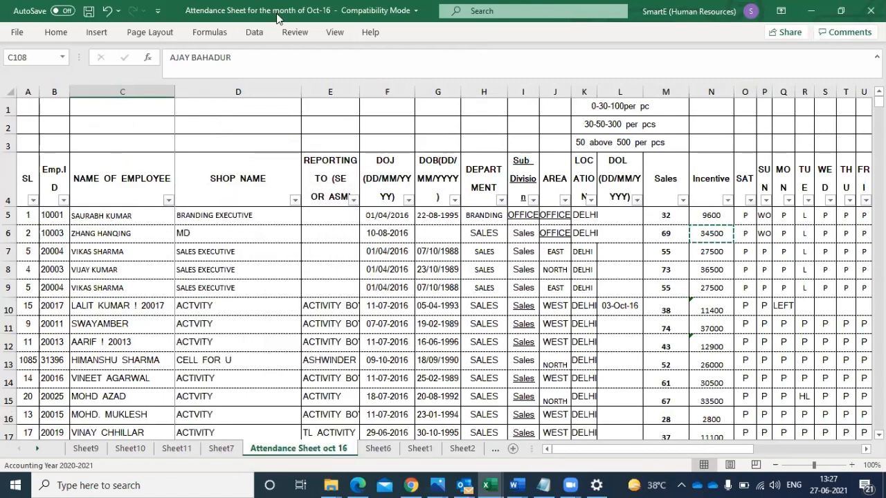
# - Remove the existing filter, and apply a new one to rows 4 through 112 so it covers the rows below blank row 106
pyautogui.click(534, 74)
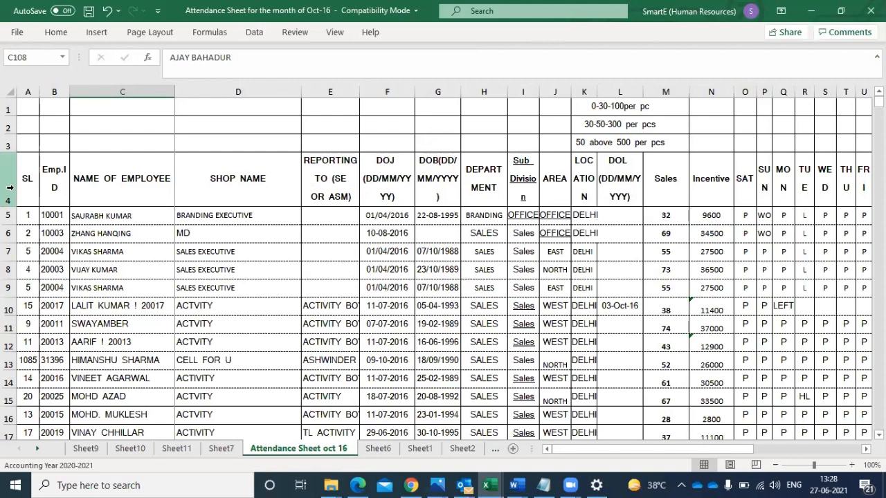
pyautogui.click(9, 190)
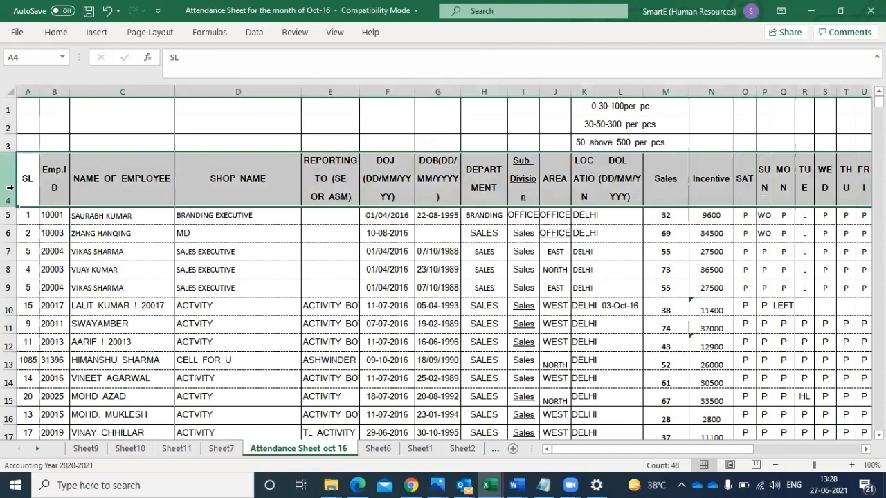
pyautogui.click(10, 105)
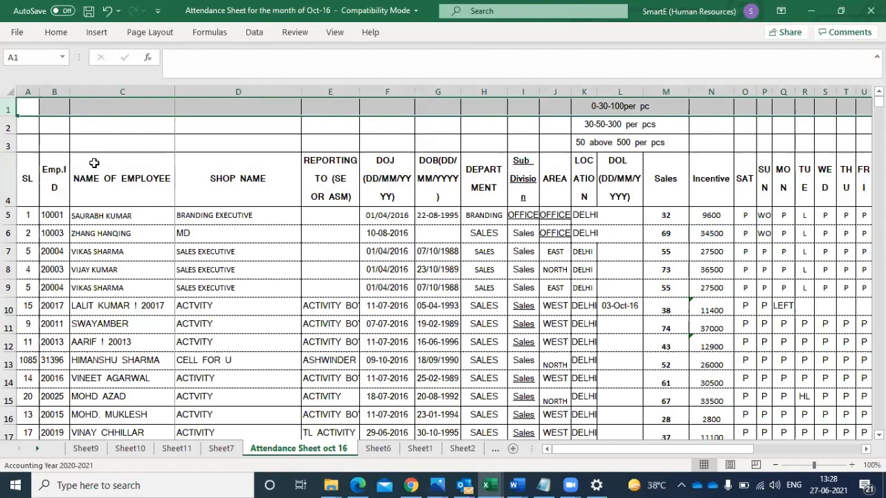
pyautogui.click(10, 182)
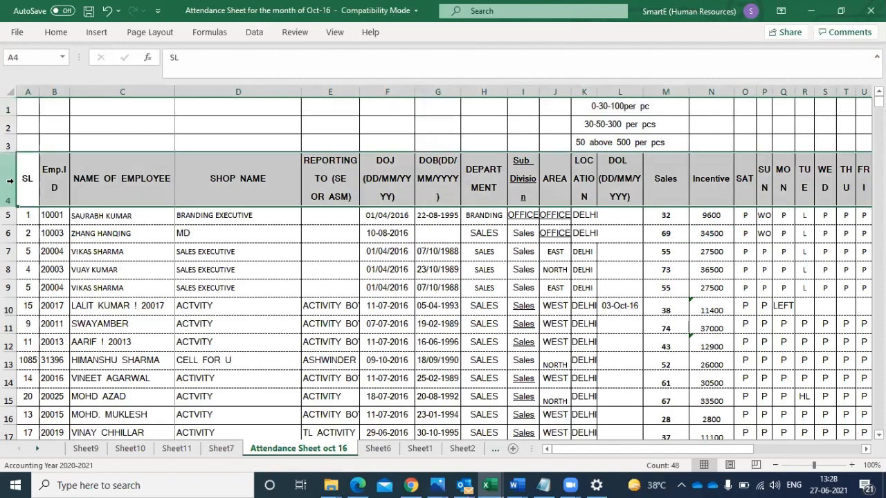
pyautogui.click(6, 182)
pyautogui.moveTo(5, 181); pyautogui.dragTo(69, 143)
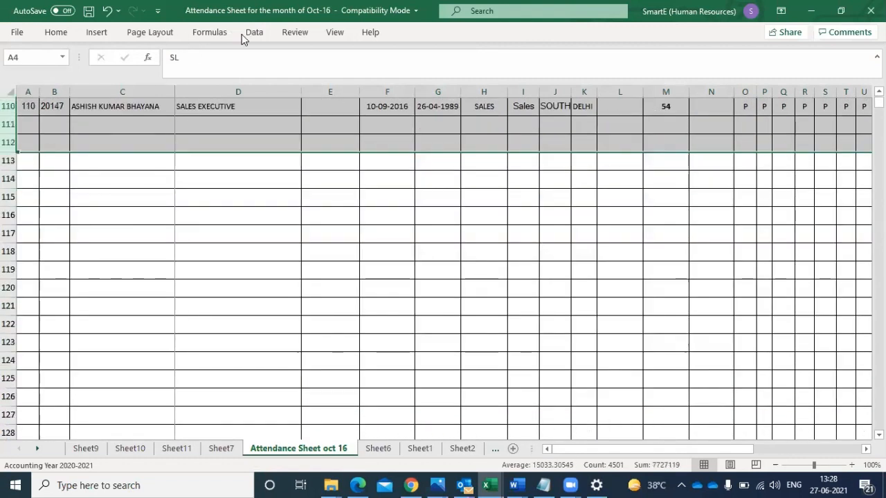
pyautogui.click(262, 36)
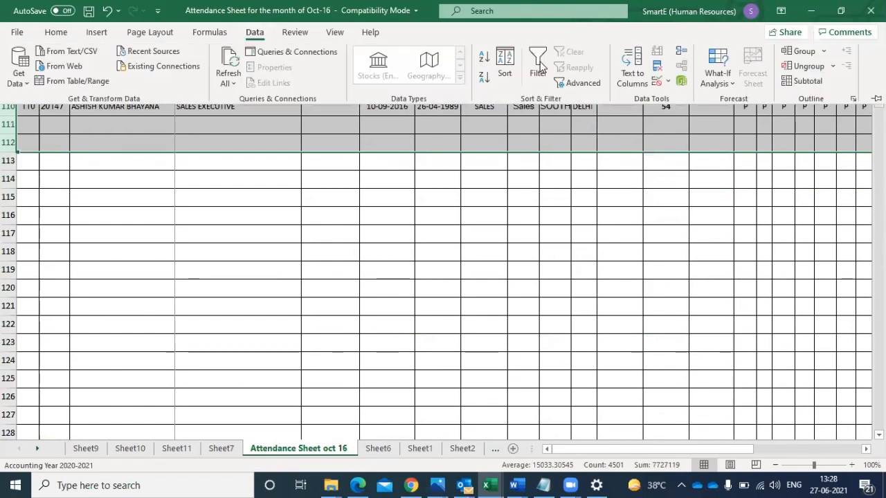
pyautogui.click(541, 66)
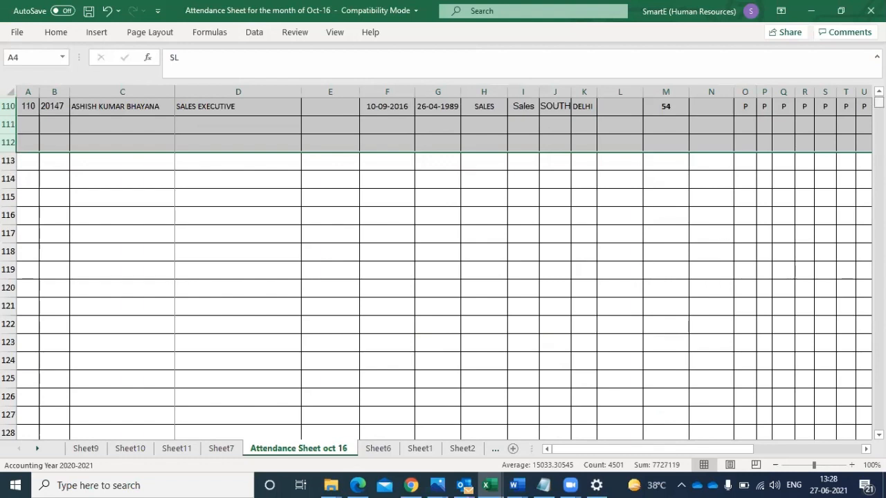
pyautogui.hotkey('ctrl', 'BackSpace')
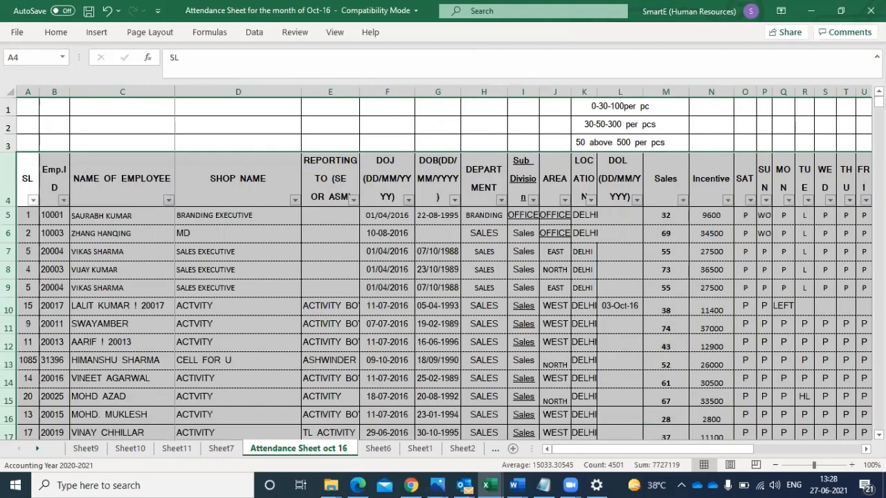
# - Search the new NAME OF EMPLOYEE filter list for the first name of the employee in row 108, and close it without filtering
pyautogui.click(168, 200)
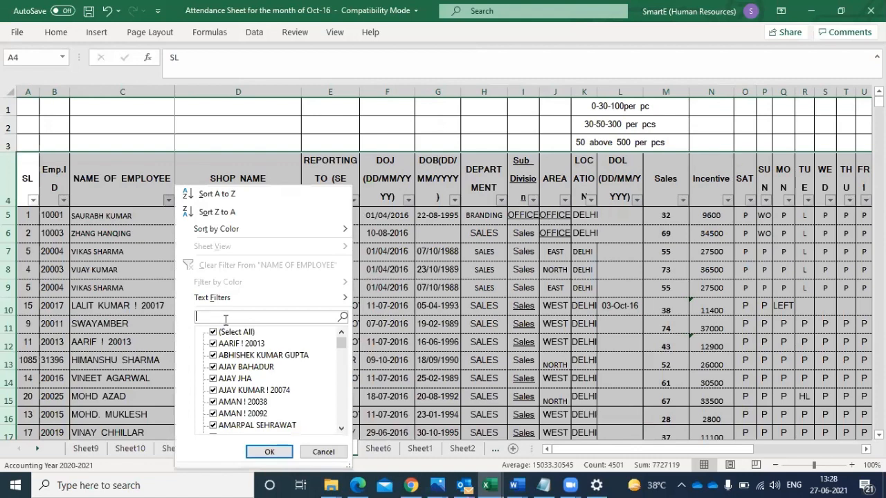
pyautogui.write('aj')
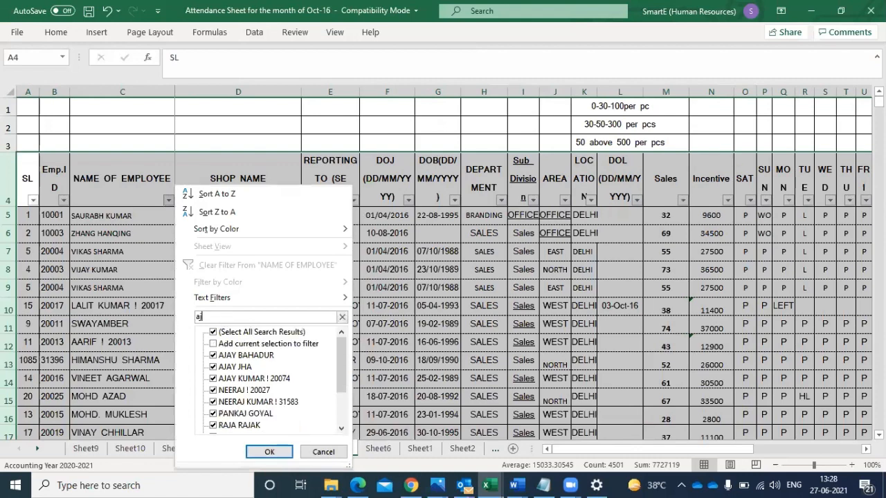
pyautogui.write('ay')
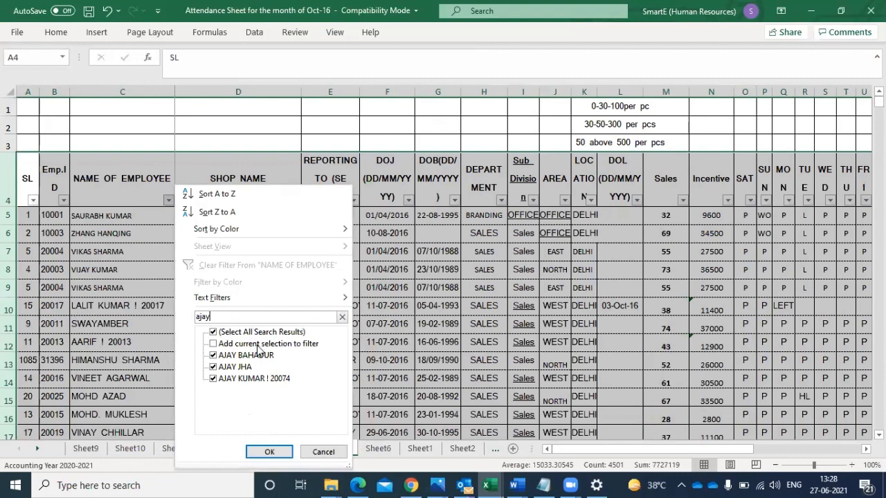
pyautogui.click(328, 452)
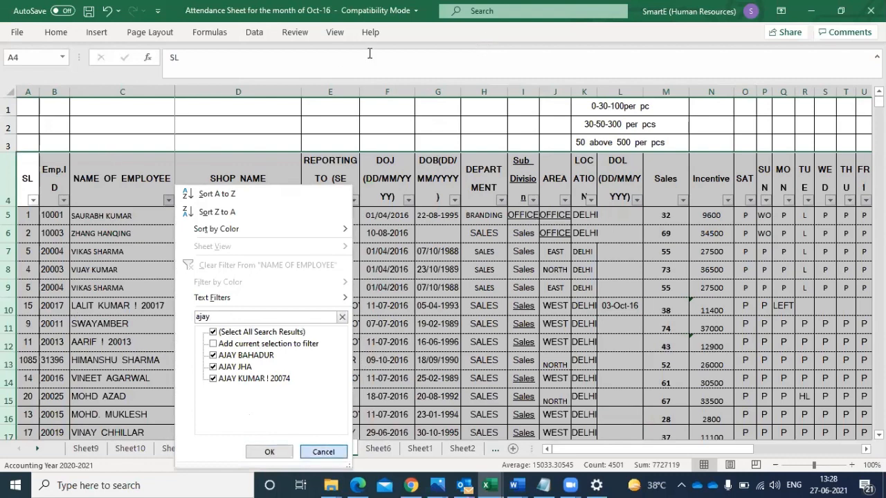
# - Turn off the filter, and copy rows 4 through 112 into a new sheet inserted before Sheet6, starting at A1
pyautogui.click(256, 32)
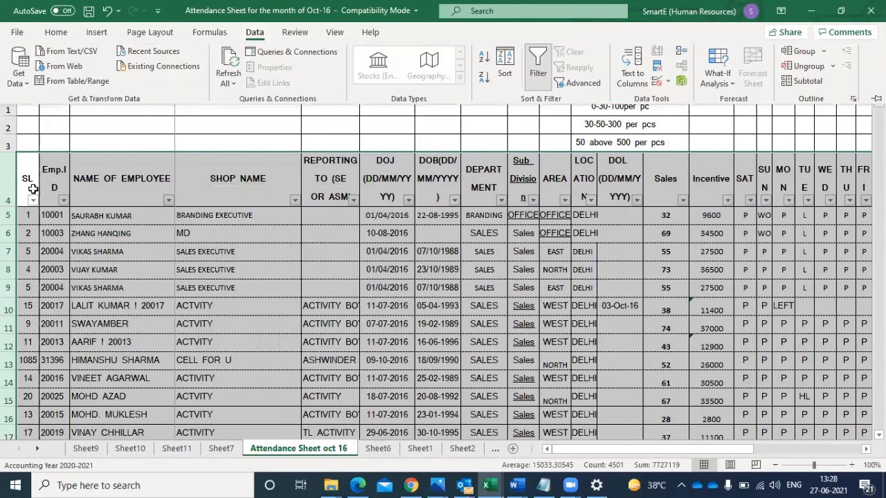
pyautogui.hotkey('ctrl', 'shift', 'l')
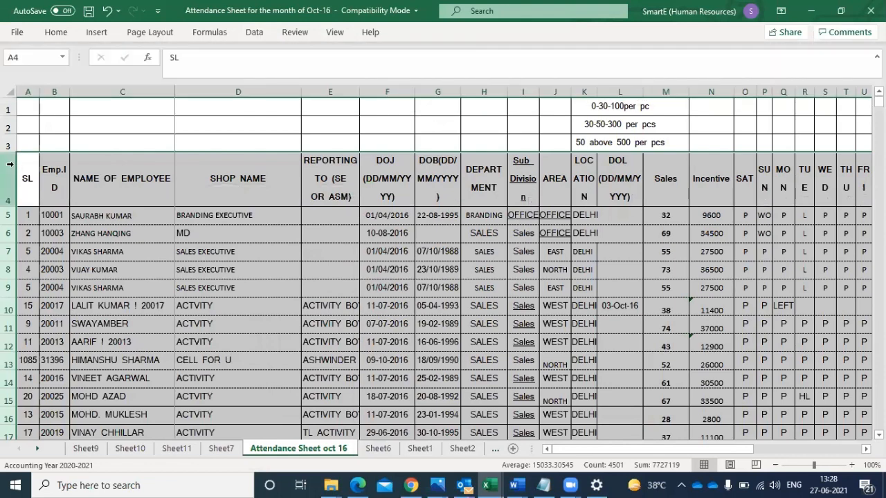
pyautogui.hotkey('ctrl', 'c')
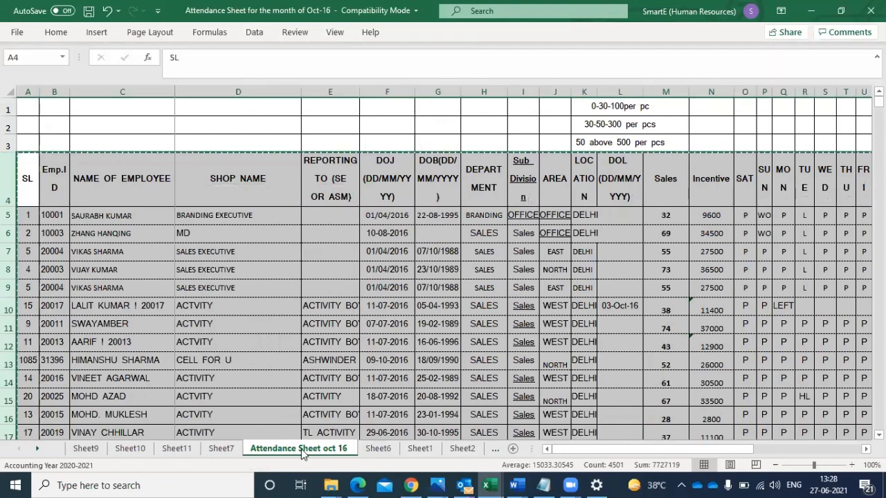
pyautogui.click(377, 449)
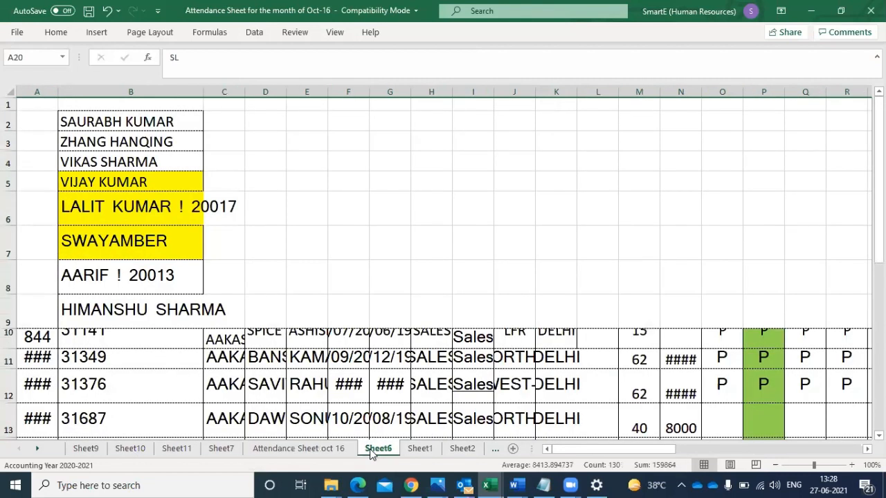
pyautogui.click(21, 101)
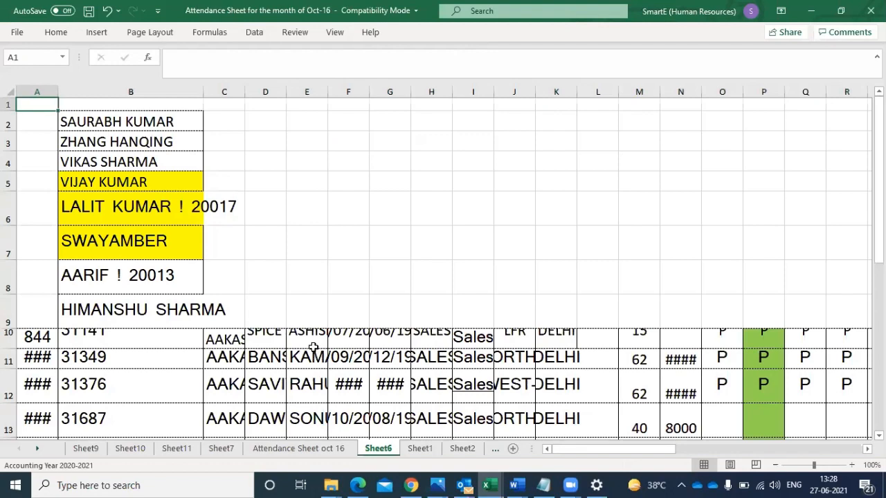
pyautogui.click(310, 449)
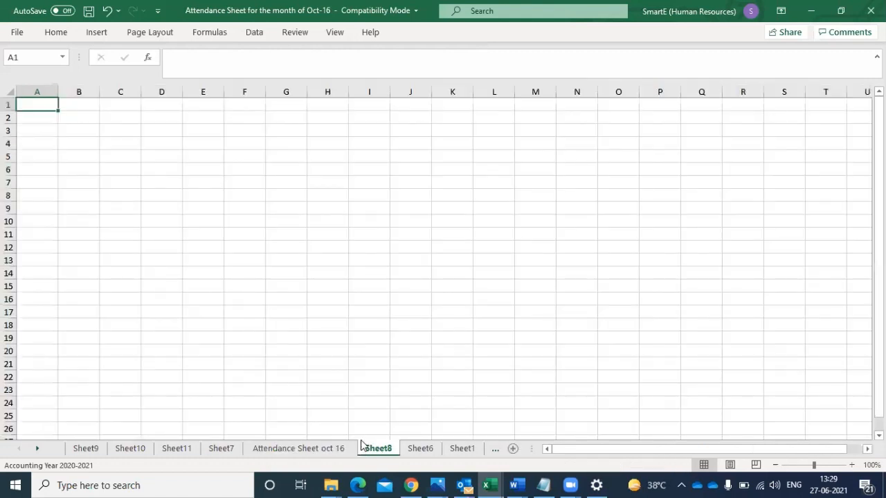
pyautogui.hotkey('ctrl', 'v')
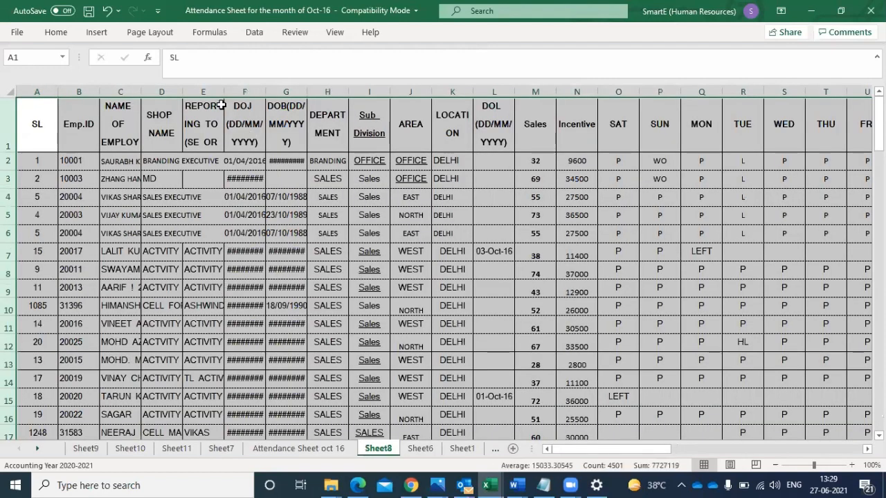
# - Autofit the DOJ column in Sheet8, and apply a filter to the entire sheet
pyautogui.doubleClick(265, 91)
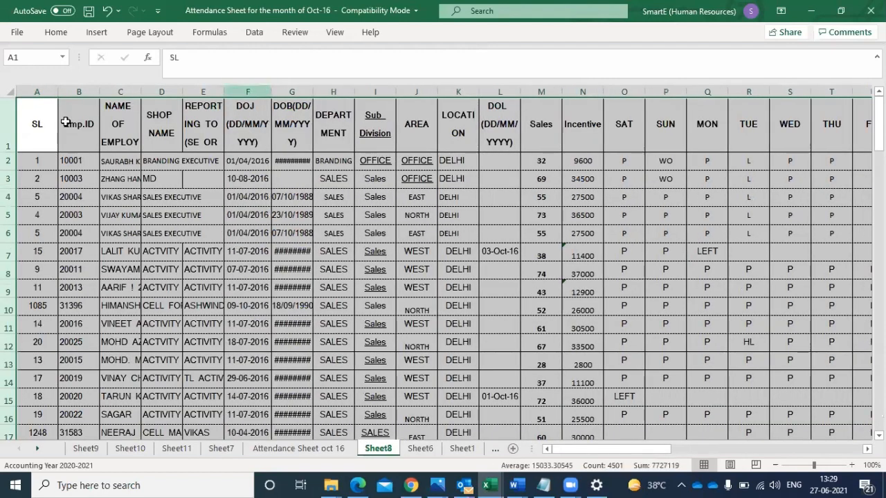
pyautogui.click(226, 184)
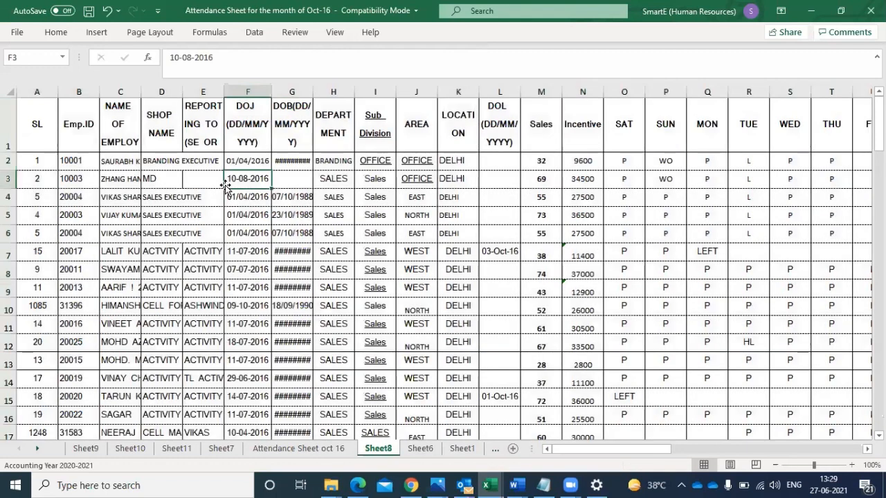
pyautogui.click(9, 94)
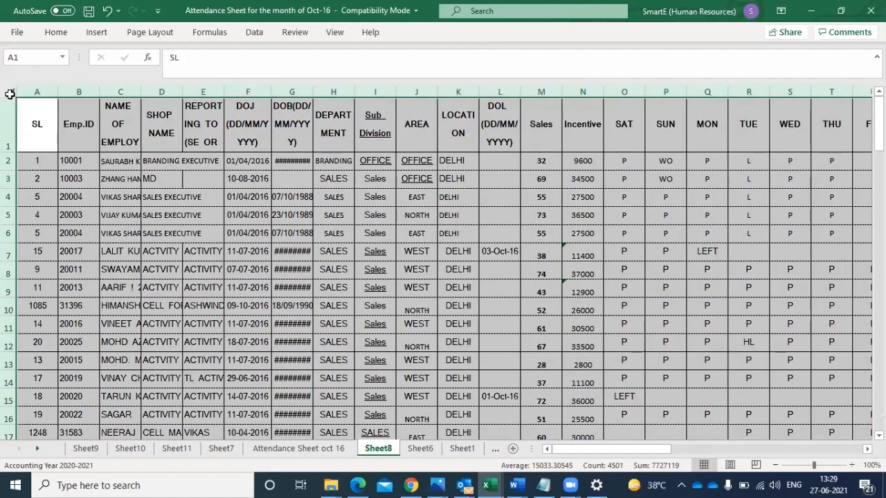
pyautogui.click(260, 36)
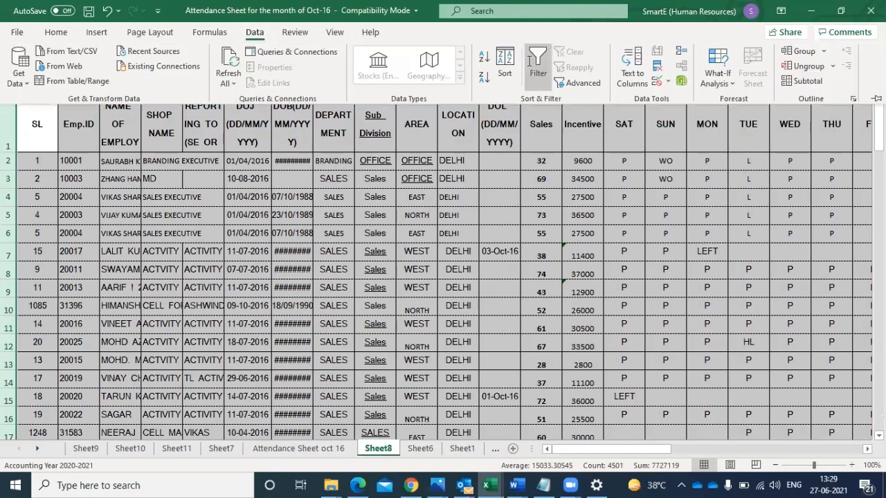
pyautogui.click(531, 63)
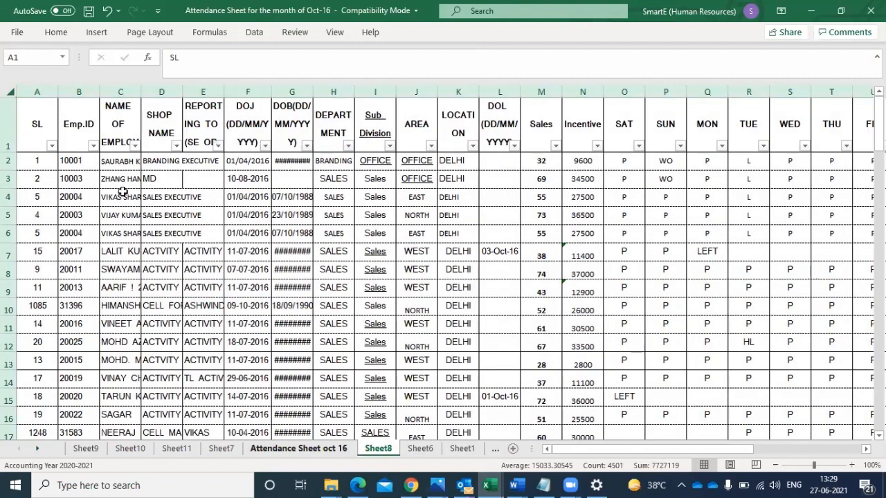
# - Return to the Attendance Sheet oct 16 sheet and apply the filter to the selected rows 4 through 112
pyautogui.hotkey('ctrl', 'pageup')
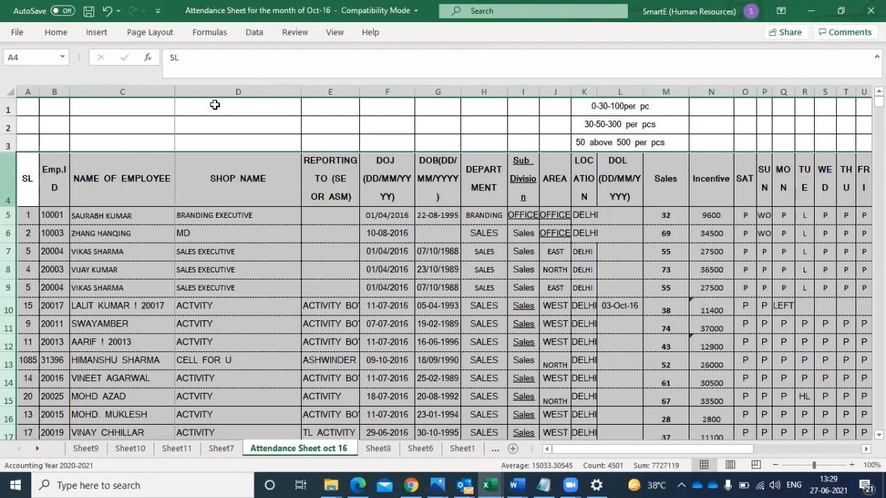
pyautogui.click(262, 32)
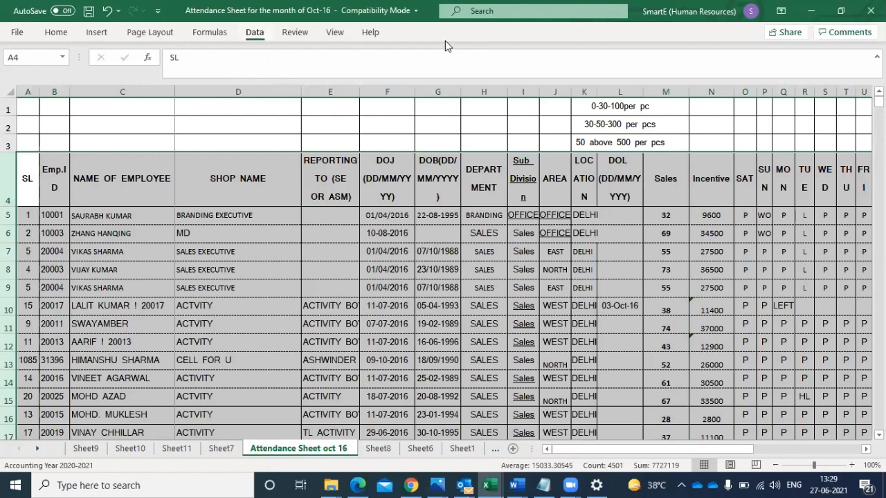
pyautogui.click(537, 65)
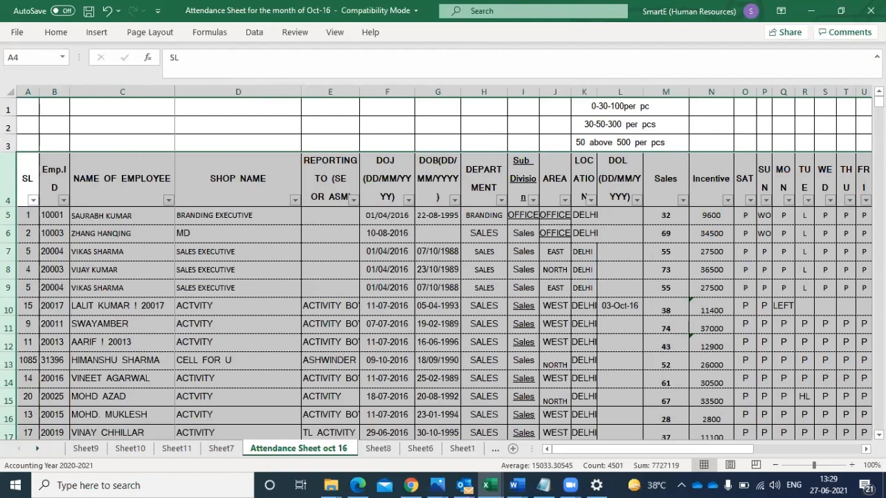
# - Examine the attendance rows down past blank row 106 to row 112, and the daily attendance columns across to the paid status
pyautogui.scroll(-1, 443, 269)
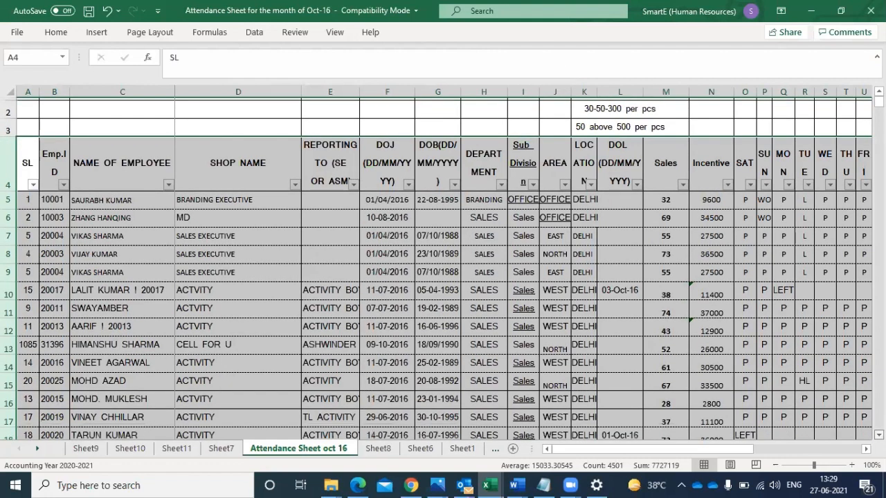
pyautogui.scroll(-2, 443, 269)
pyautogui.scroll(-3, 443, 270)
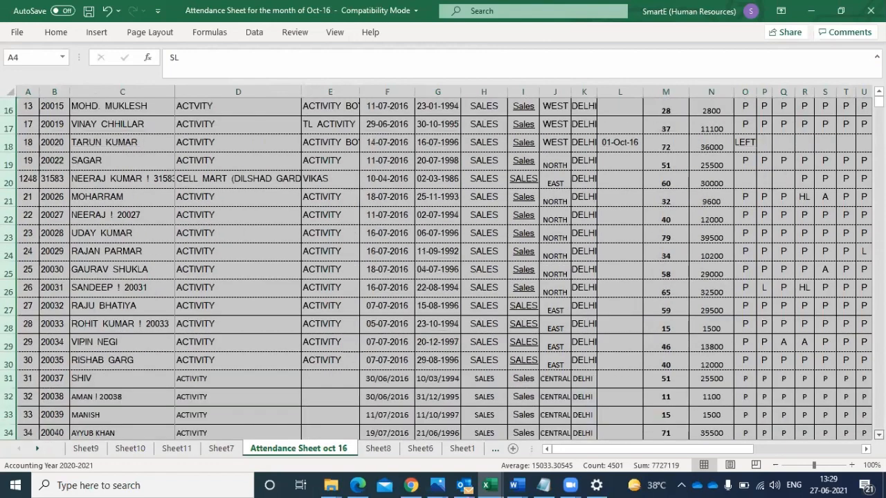
pyautogui.scroll(-5, 443, 270)
pyautogui.scroll(-5, 443, 269)
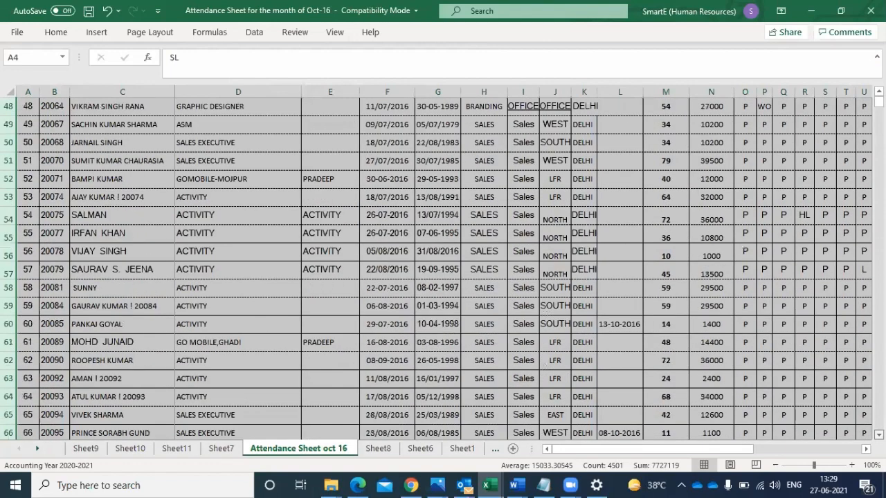
pyautogui.scroll(-5, 442, 270)
pyautogui.scroll(-5, 443, 270)
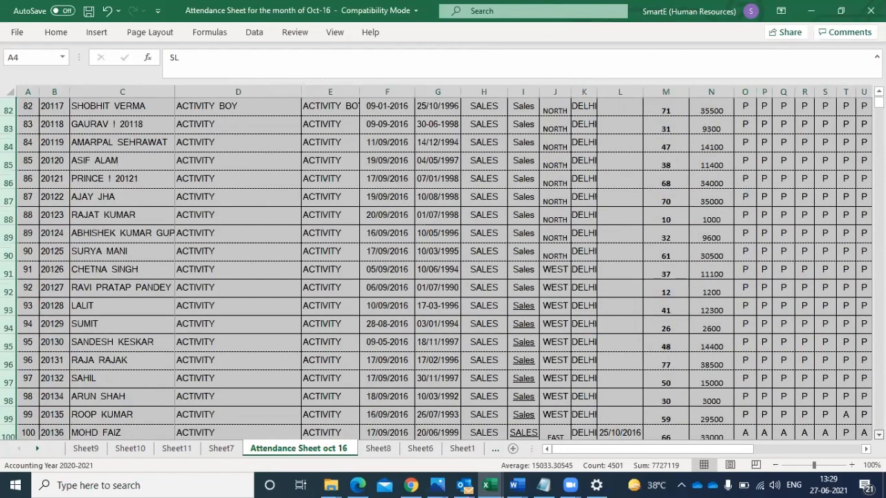
pyautogui.scroll(-5, 695, 163)
pyautogui.scroll(-2, 695, 162)
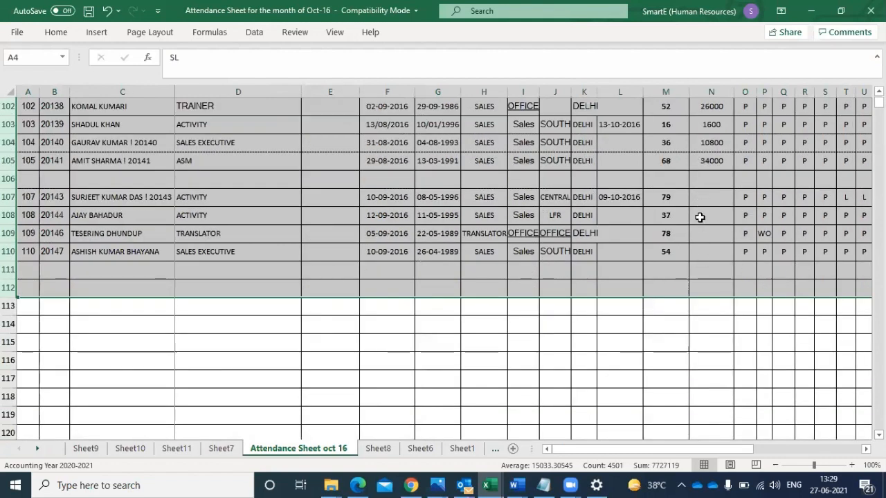
pyautogui.click(704, 196)
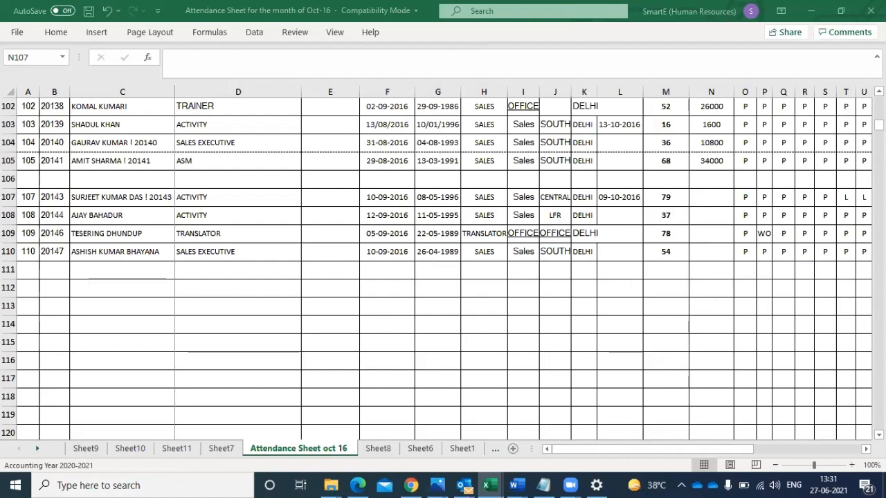
pyautogui.scroll(12, 710, 197)
pyautogui.scroll(20, 680, 215)
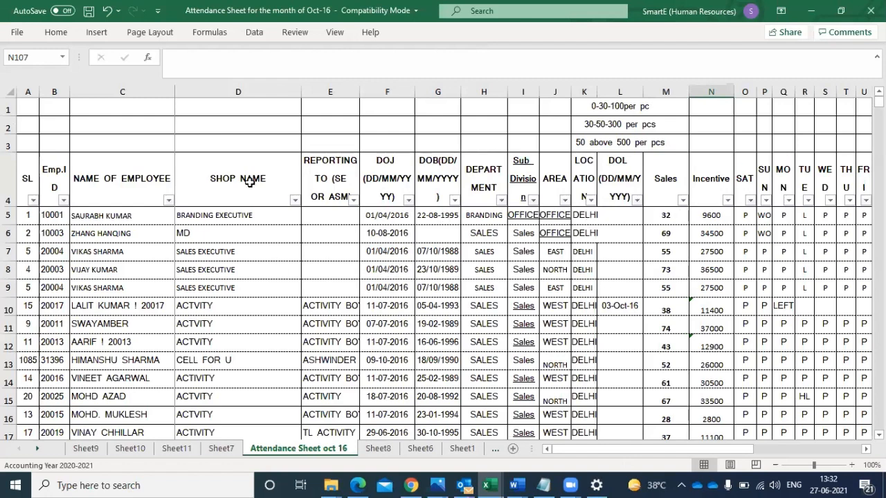
pyautogui.hscroll(5, 475, 237)
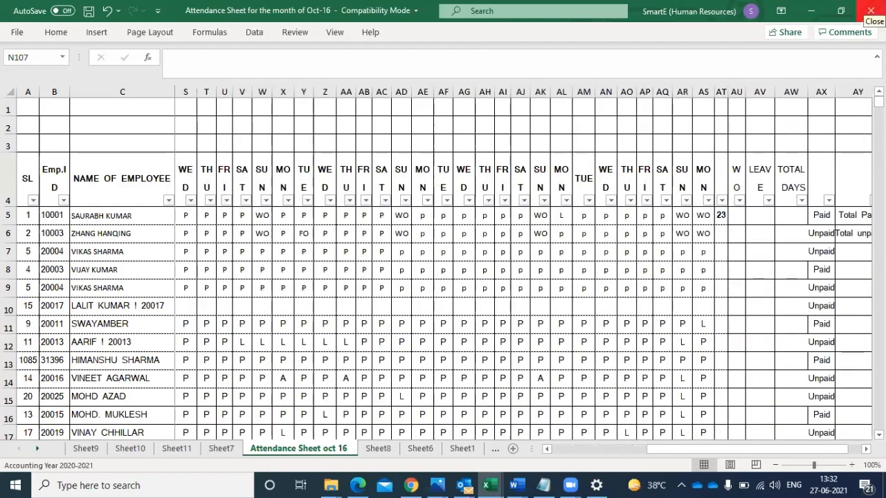
# - Close the October attendance workbook without saving, and go to the samrtE Salary folder under Data (D:) > MY folder in File Explorer
pyautogui.click(870, 10)
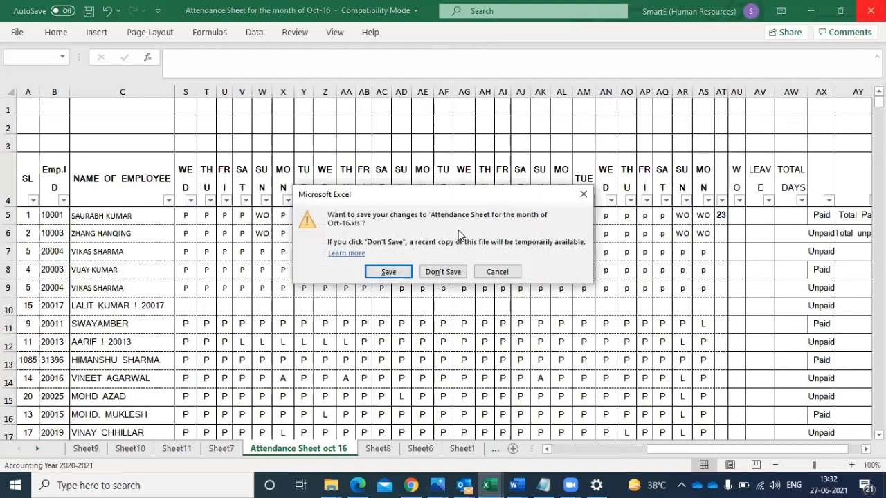
pyautogui.click(443, 271)
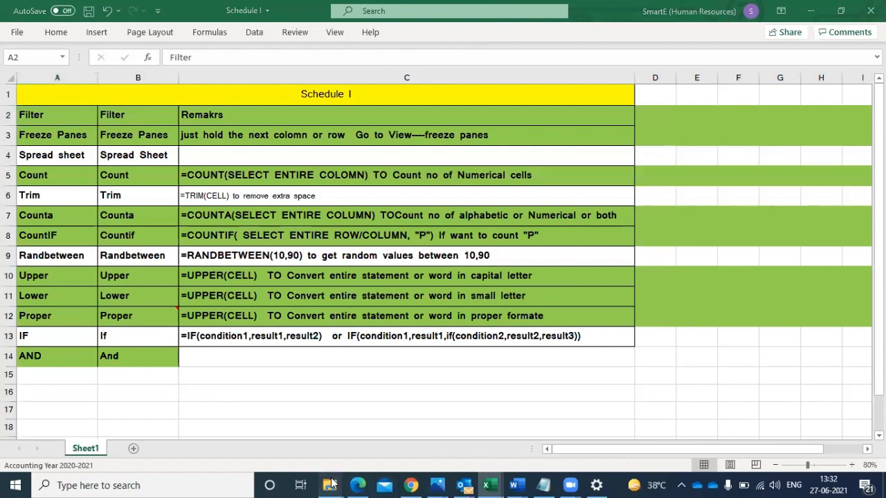
pyautogui.moveTo(330, 485)
pyautogui.click(251, 449)
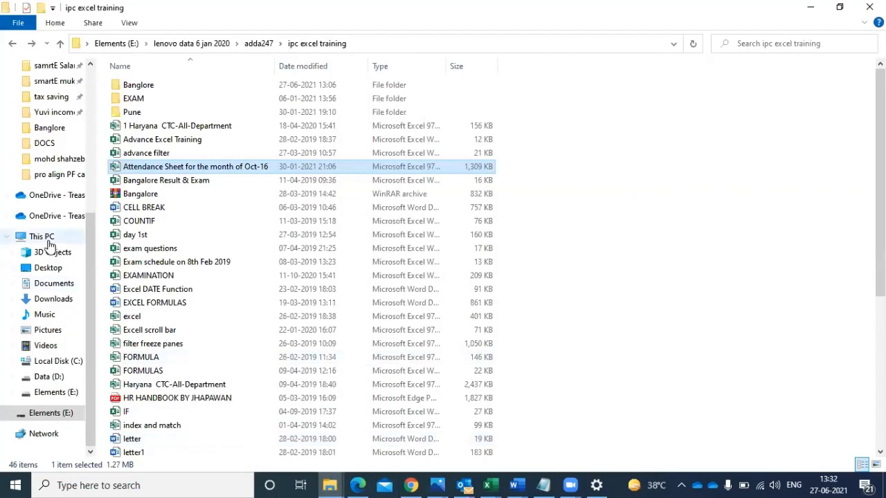
pyautogui.click(56, 376)
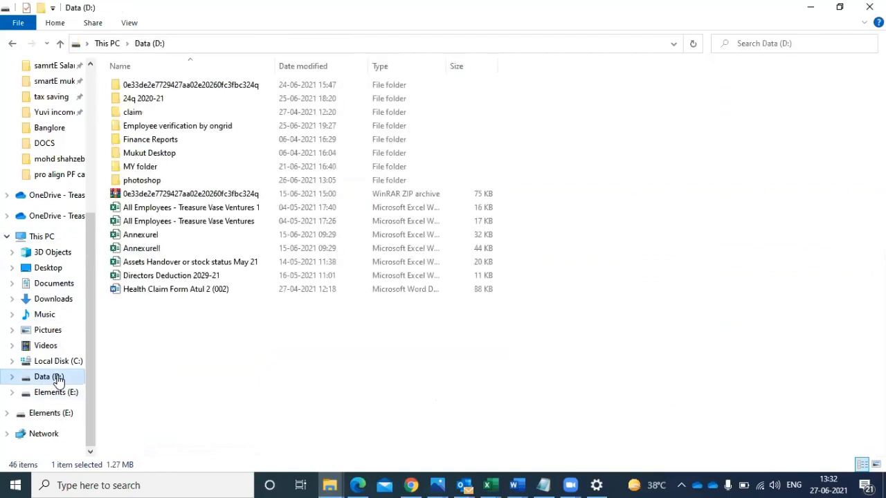
pyautogui.doubleClick(148, 170)
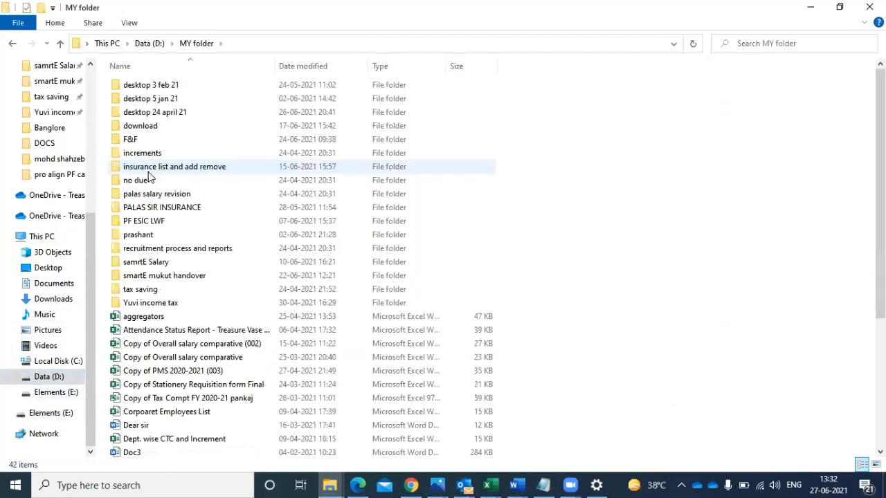
pyautogui.doubleClick(154, 262)
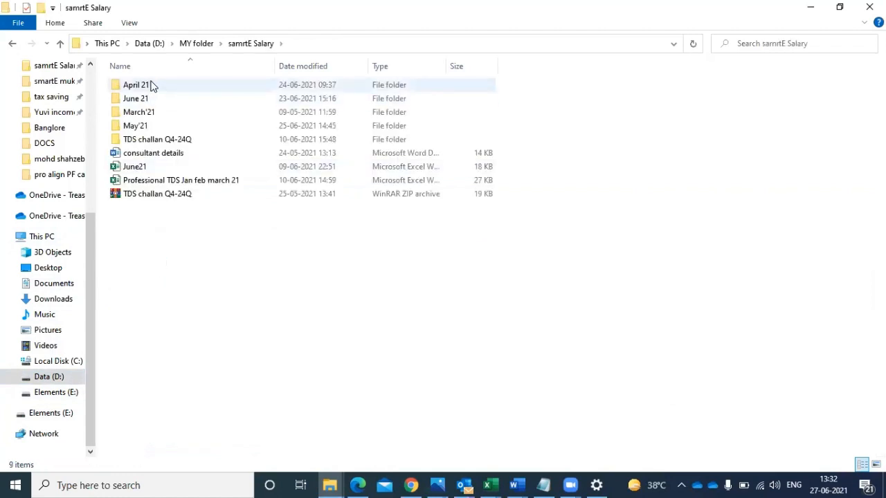
pyautogui.click(152, 85)
pyautogui.doubleClick(152, 84)
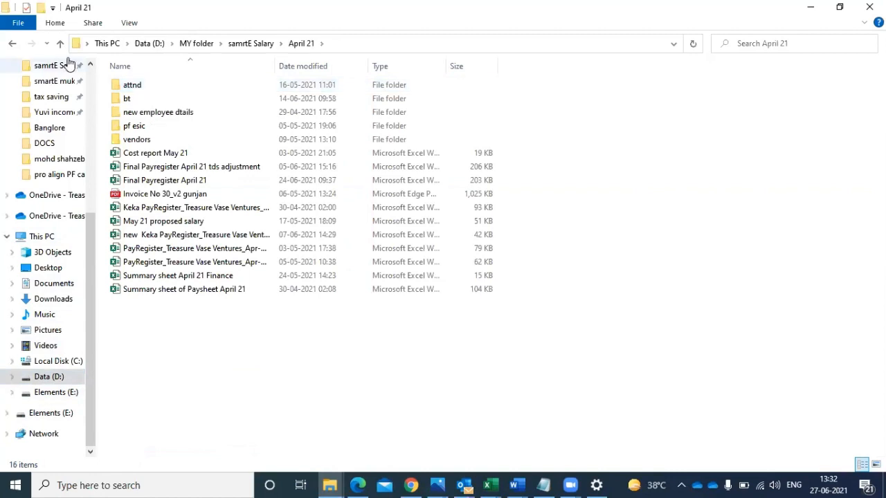
pyautogui.click(14, 43)
# - Open the Attendance Status Report - all workbook from the March'21 folder in Excel
pyautogui.doubleClick(128, 112)
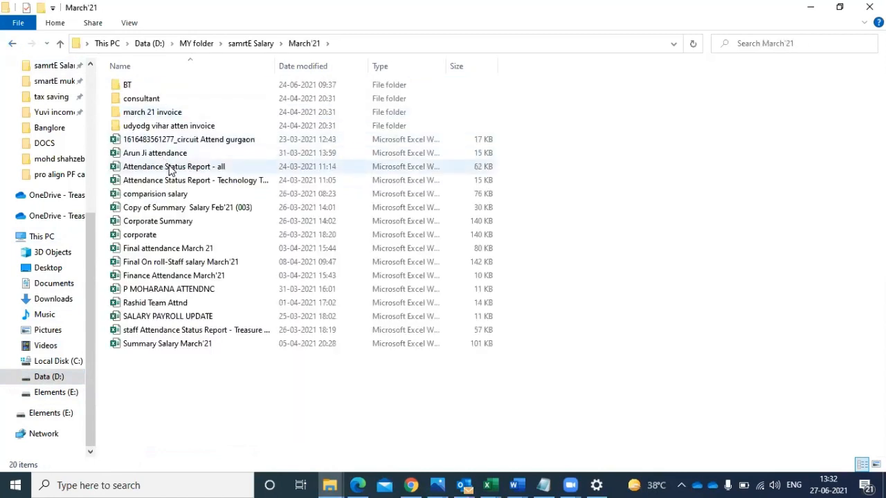
pyautogui.doubleClick(170, 169)
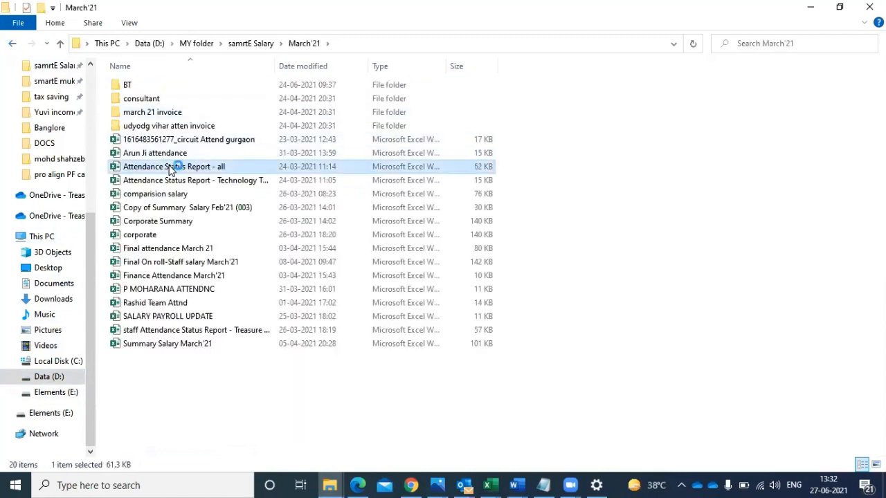
pyautogui.click(583, 175)
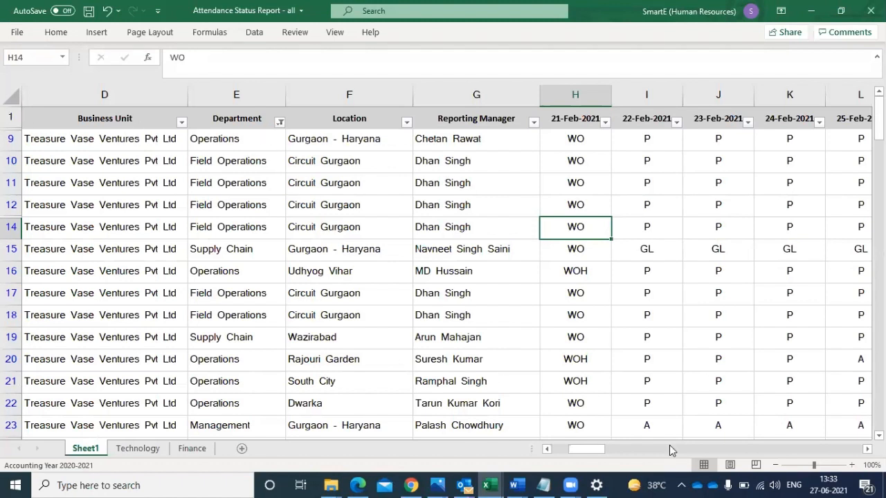
# - Apply All Borders to every cell of Sheet1
pyautogui.moveTo(587, 449); pyautogui.dragTo(533, 454)
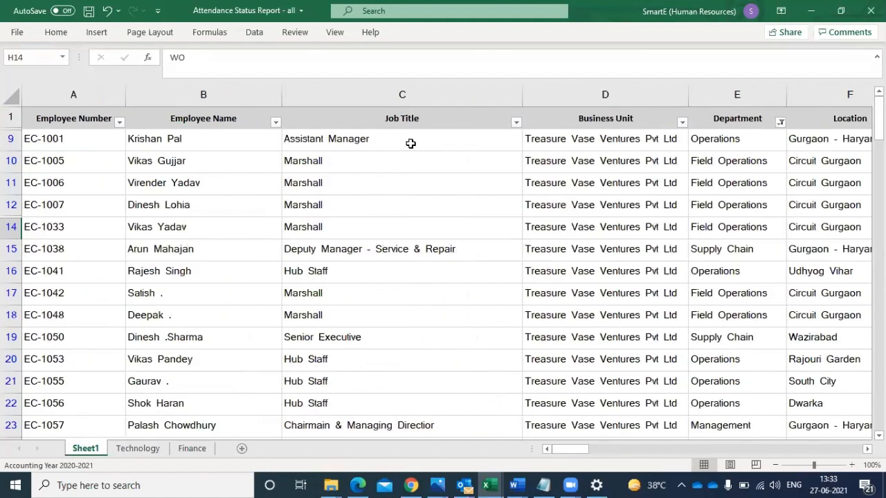
pyautogui.click(395, 94)
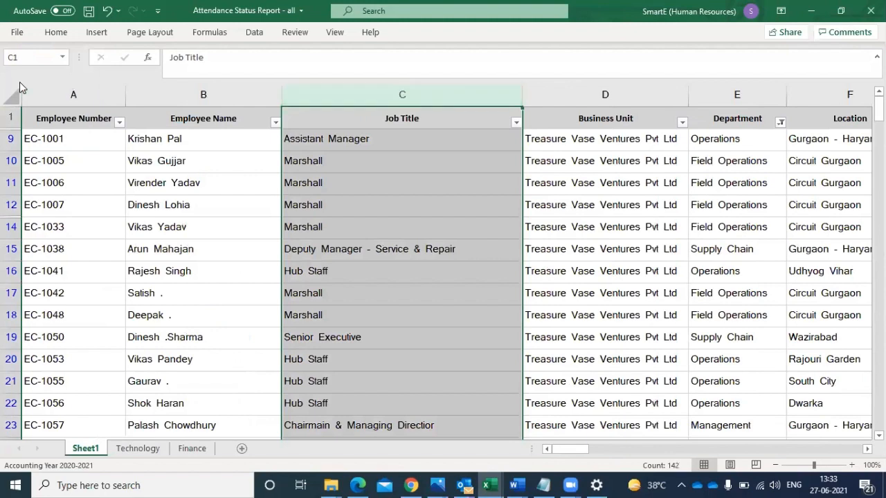
pyautogui.click(10, 97)
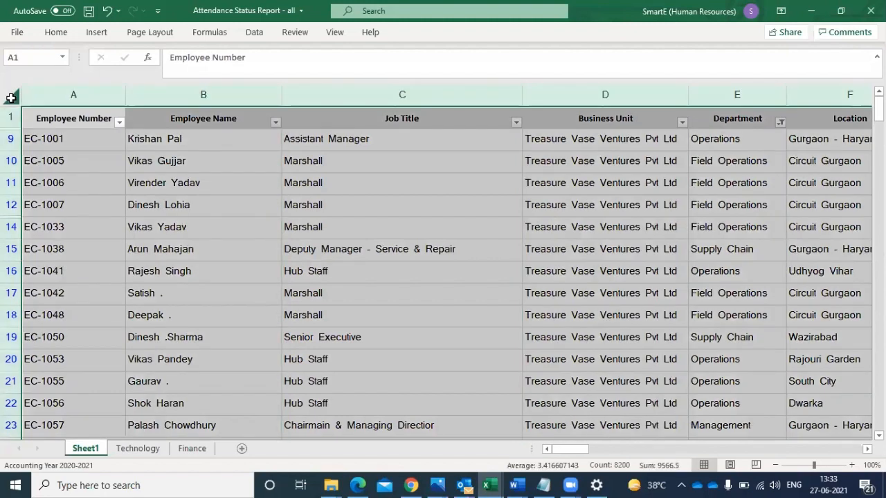
pyautogui.click(56, 32)
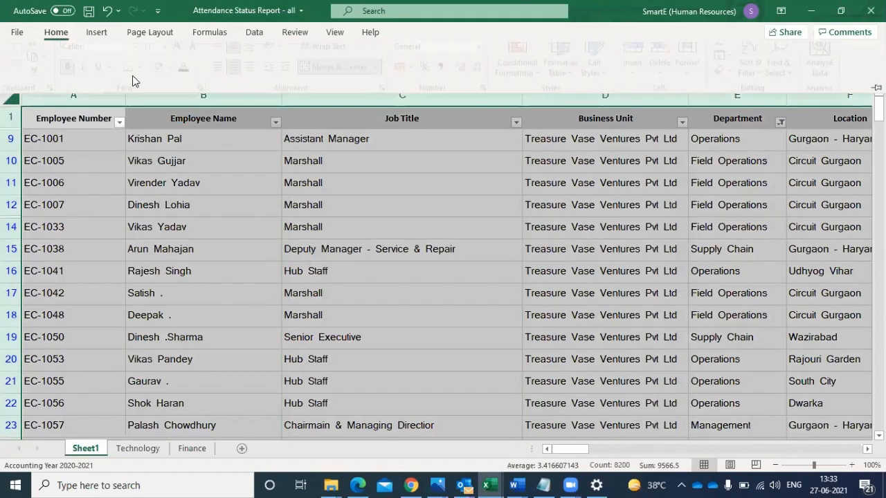
pyautogui.click(148, 78)
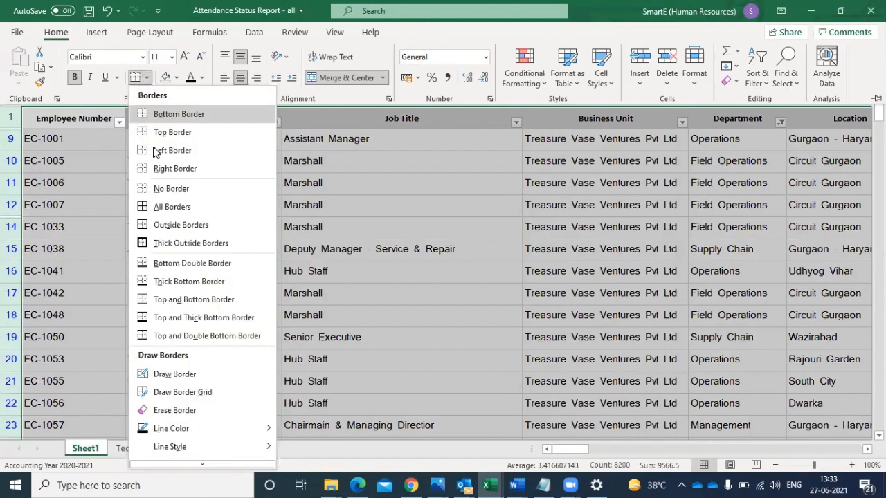
pyautogui.click(154, 206)
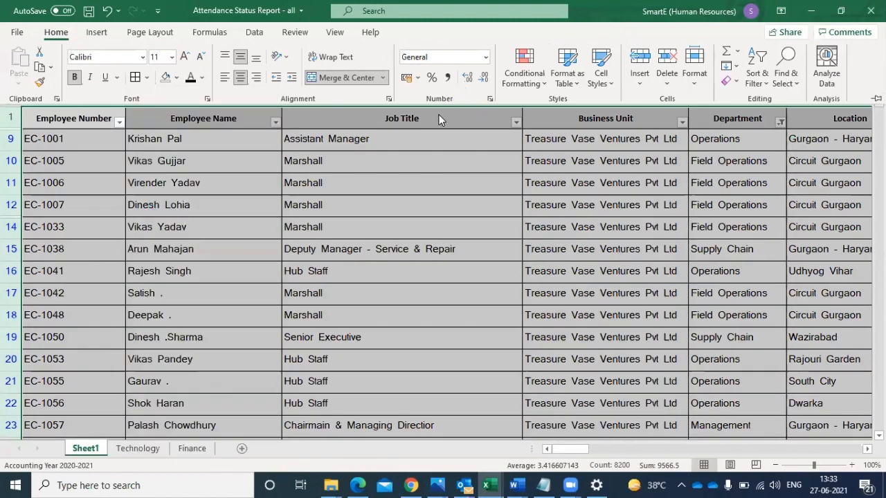
pyautogui.click(383, 128)
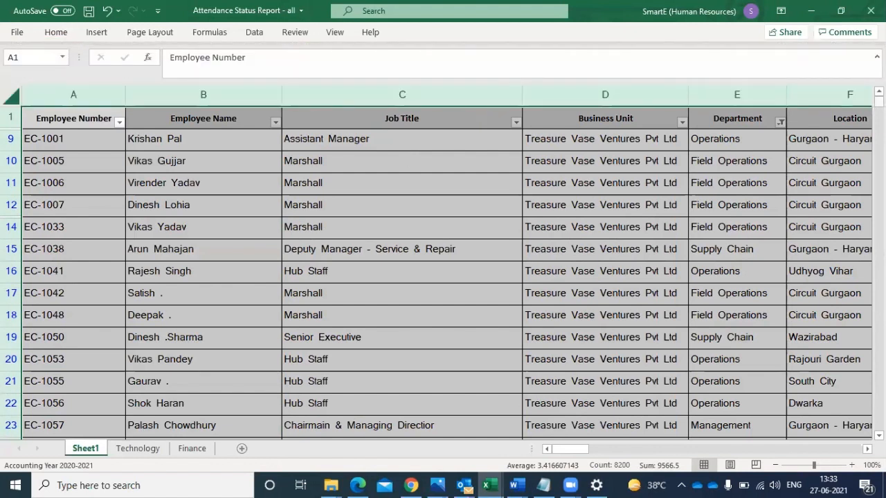
# - Insert two blank columns between the Employee Name and Job Title columns
pyautogui.click(343, 91)
pyautogui.rightClick(344, 93)
pyautogui.click(344, 93)
pyautogui.rightClick(344, 95)
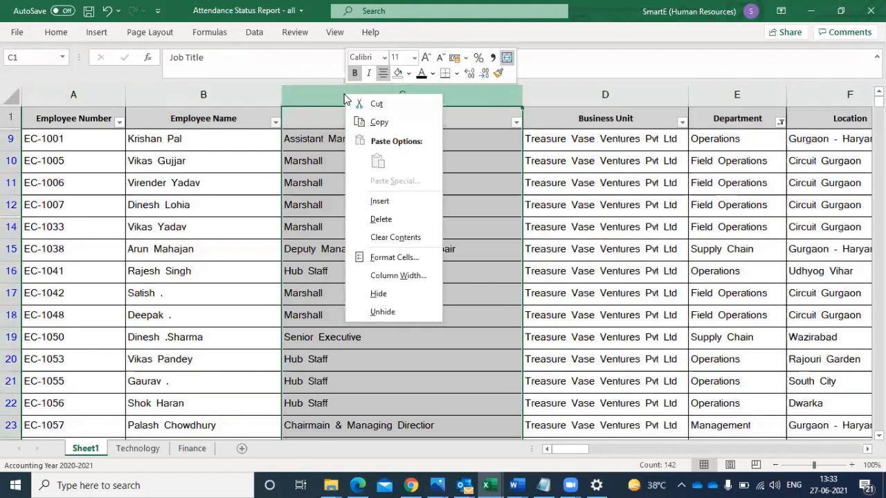
pyautogui.click(379, 202)
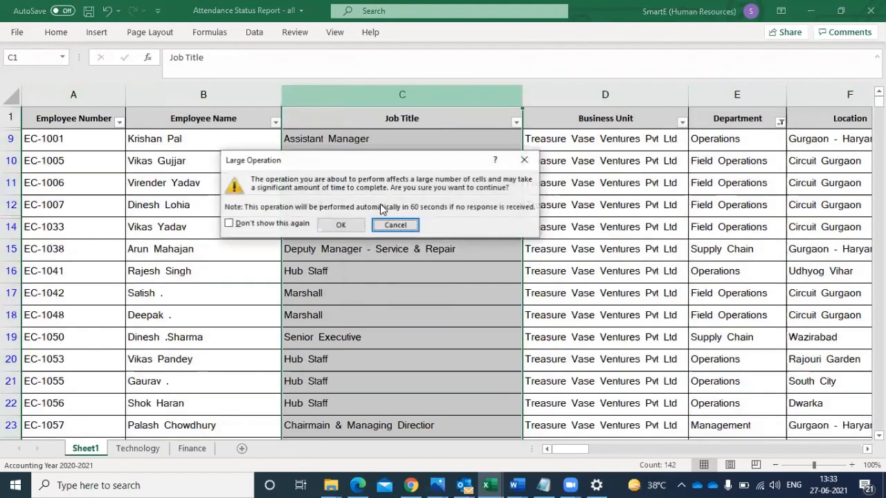
pyautogui.click(344, 224)
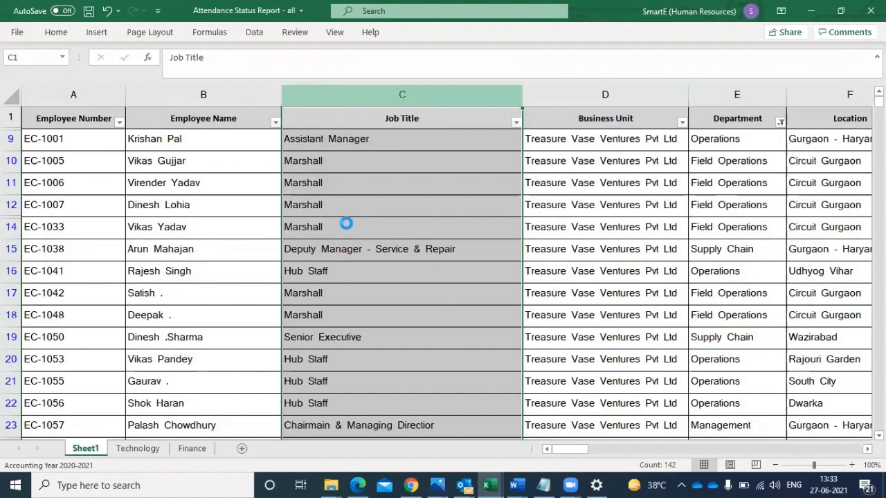
pyautogui.click(315, 140)
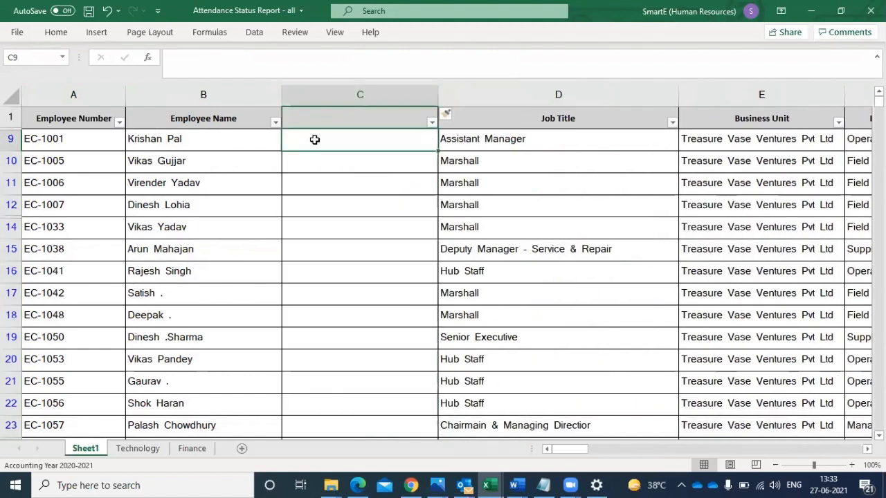
pyautogui.click(486, 91)
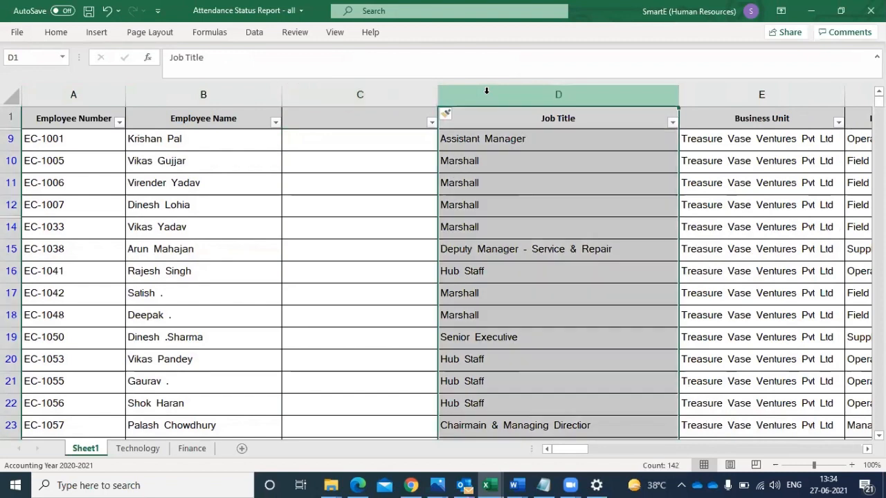
pyautogui.rightClick(486, 90)
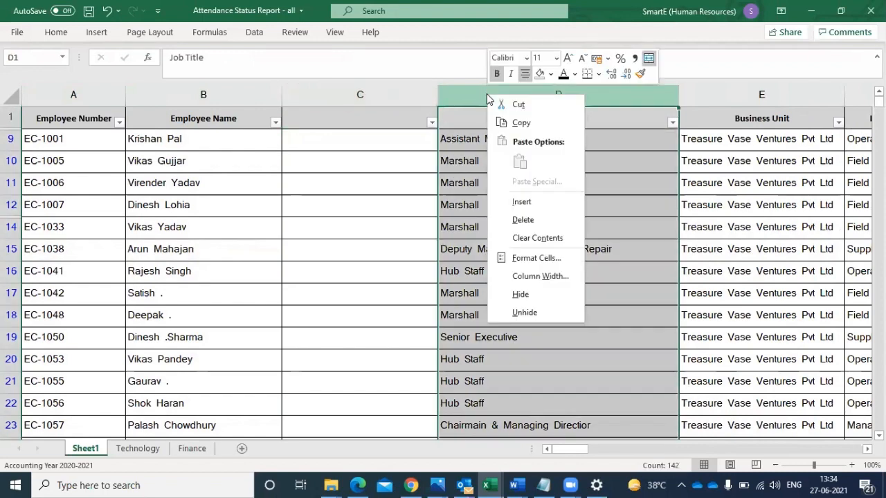
pyautogui.click(524, 202)
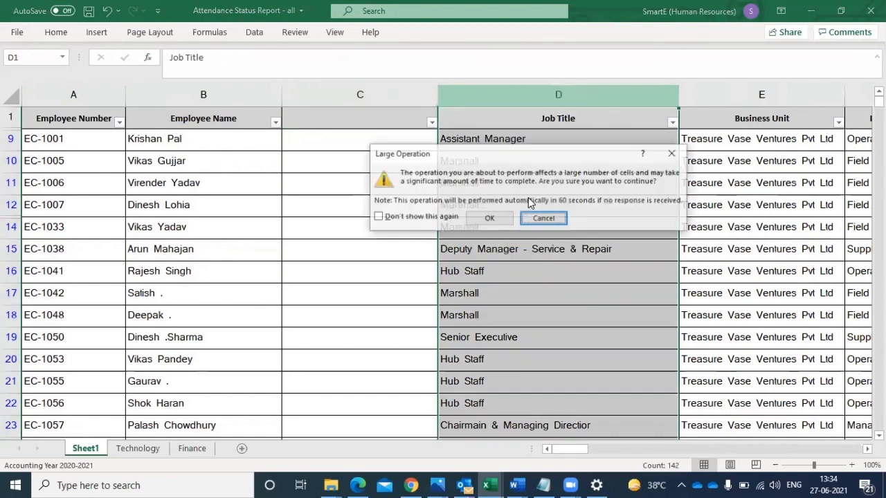
pyautogui.click(489, 218)
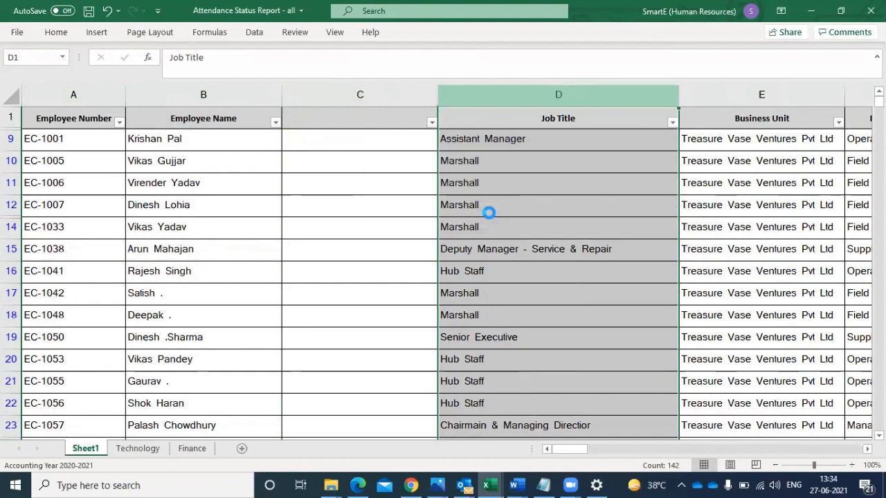
# - Enter the formula =RANDBETWEEN(30,100) in cell C9
pyautogui.click(333, 140)
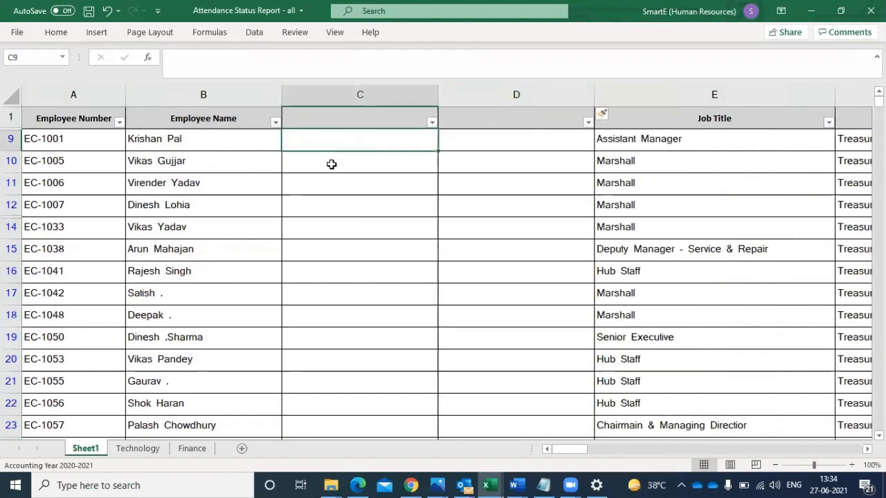
pyautogui.write('=rand')
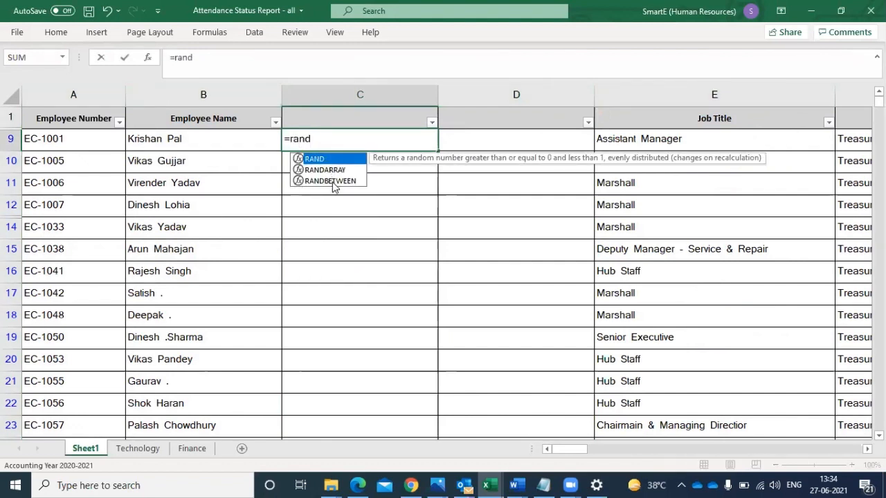
pyautogui.doubleClick(333, 182)
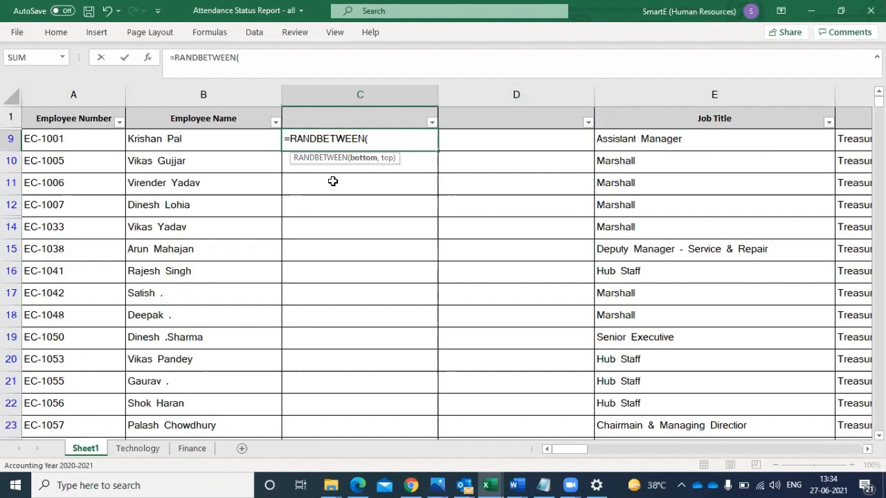
pyautogui.write('30,100')
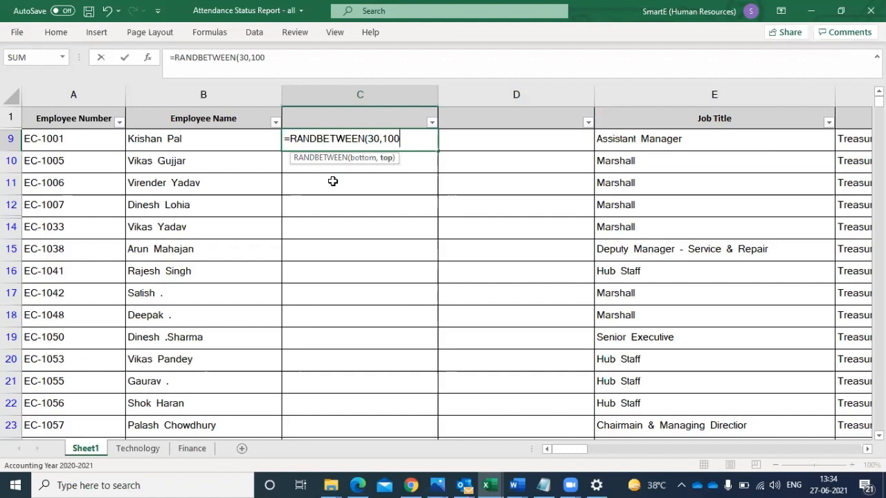
pyautogui.write(')')
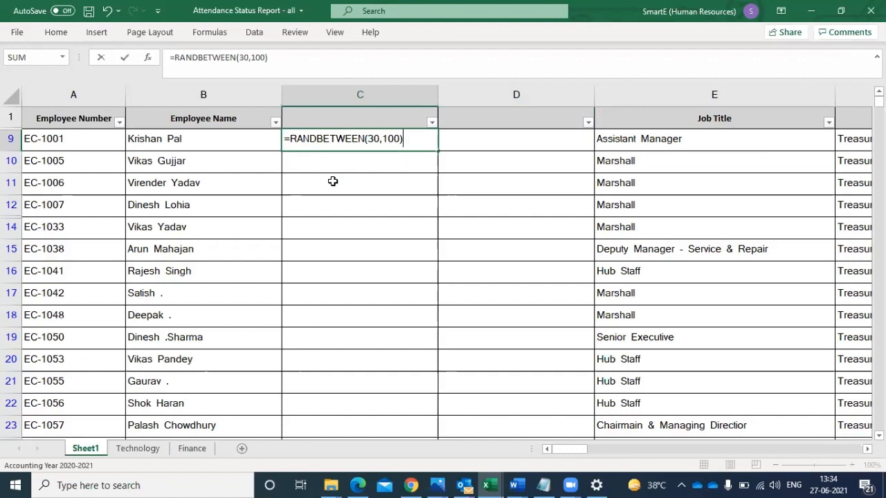
pyautogui.press('Return')
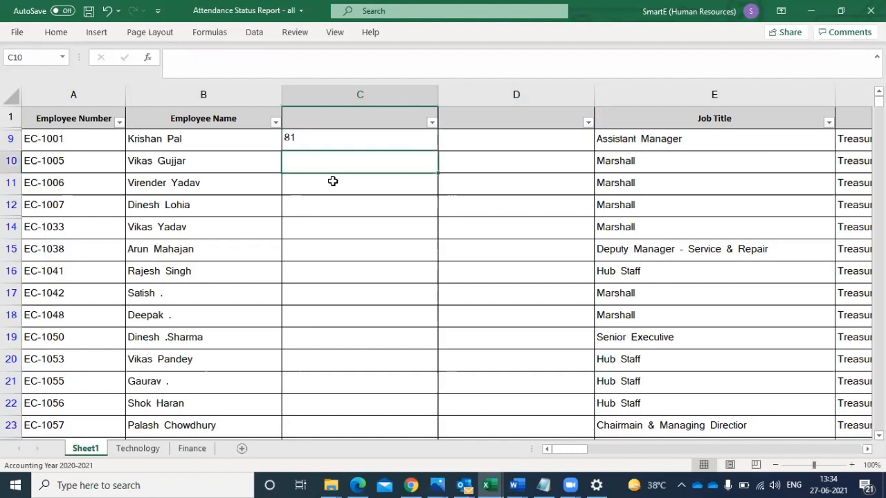
# - Fill the RANDBETWEEN formula from C9 down column C, and check the formulas in C10 and C11
pyautogui.click(340, 138)
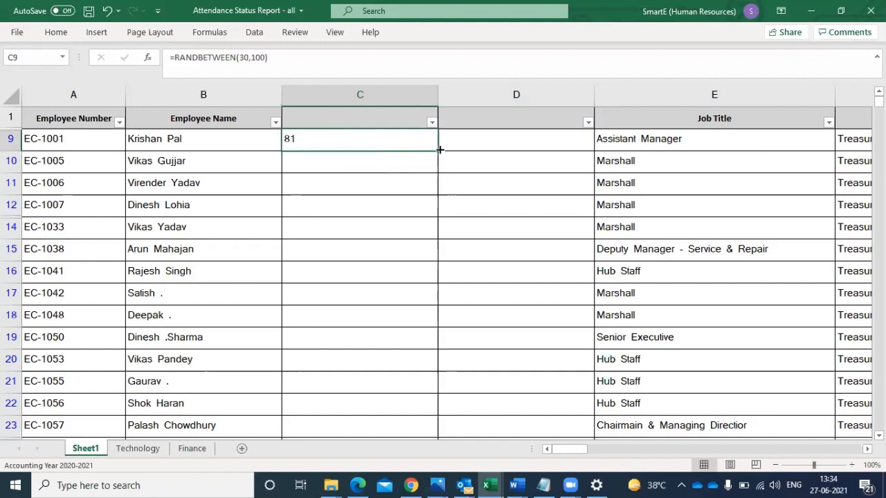
pyautogui.doubleClick(439, 150)
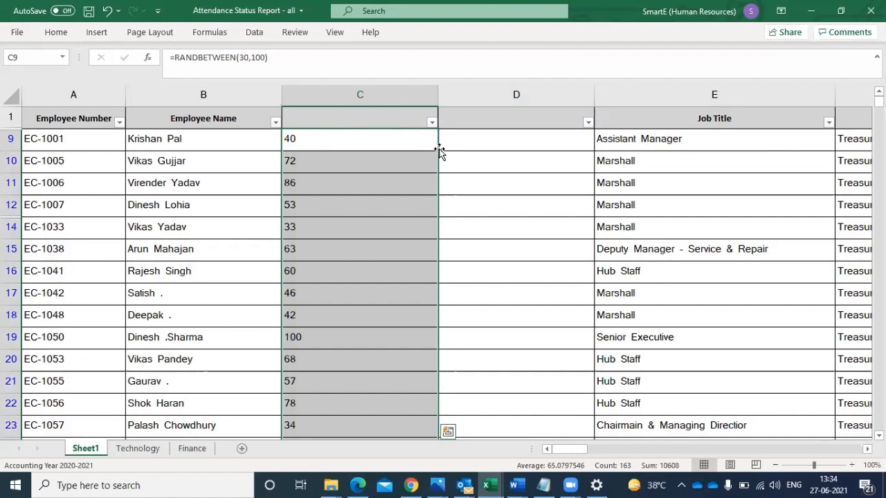
pyautogui.click(362, 162)
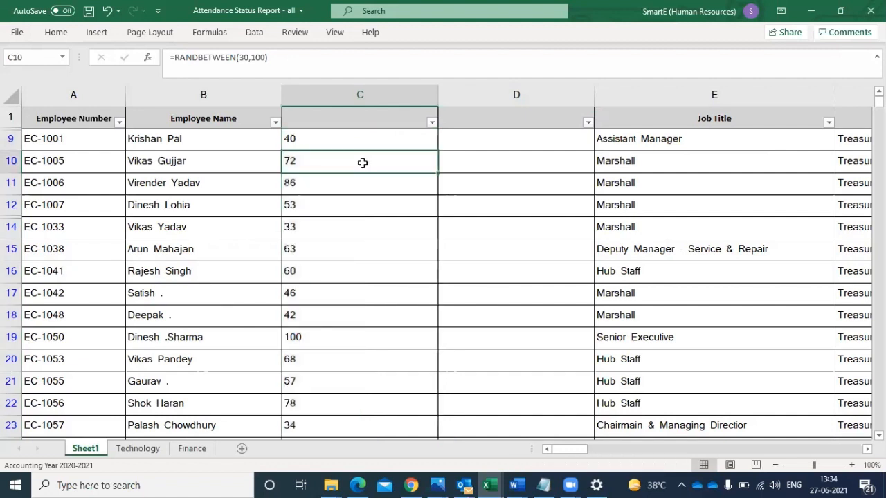
pyautogui.click(352, 187)
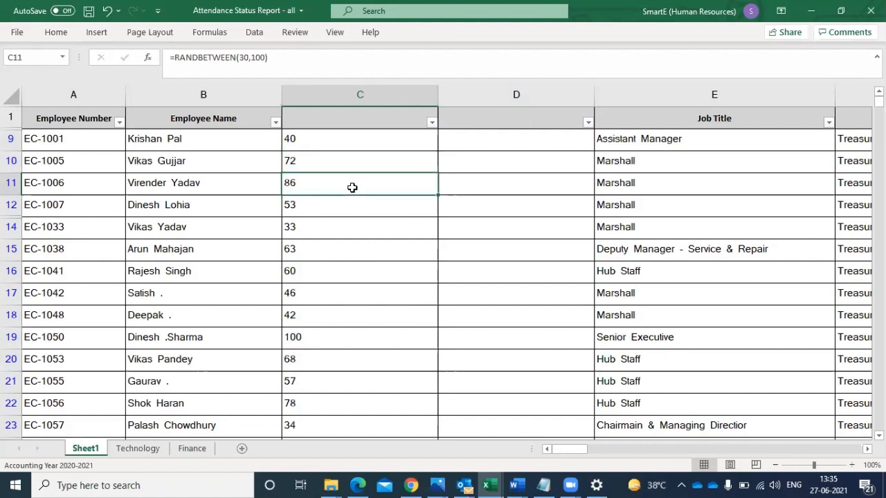
# - Re-enter the RANDBETWEEN formula in cell C11 unchanged to see the random values in column C recalculate
pyautogui.doubleClick(308, 182)
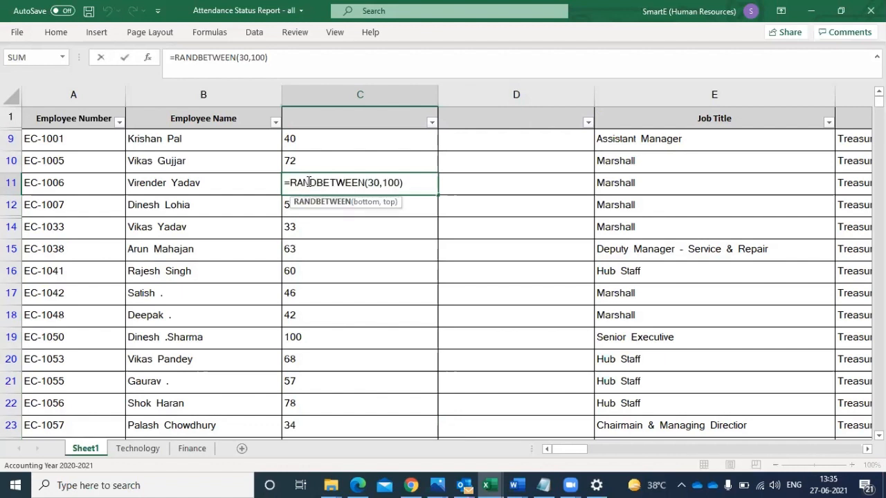
pyautogui.press('Return')
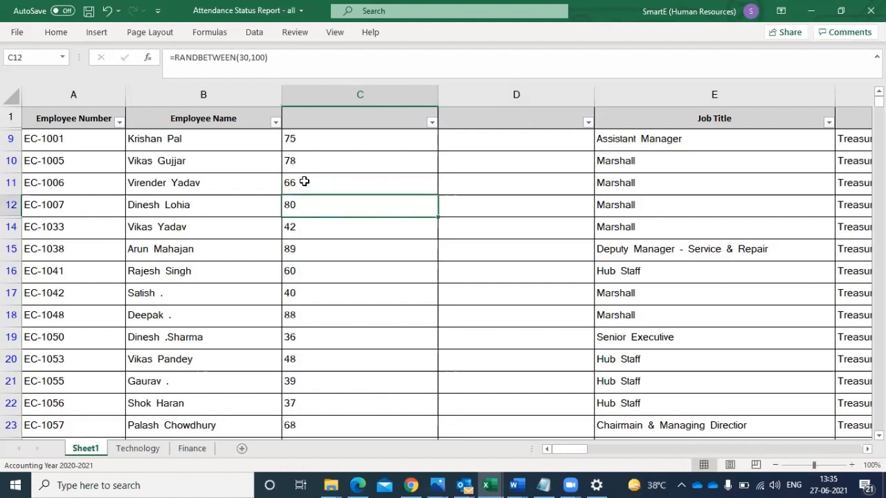
pyautogui.click(305, 181)
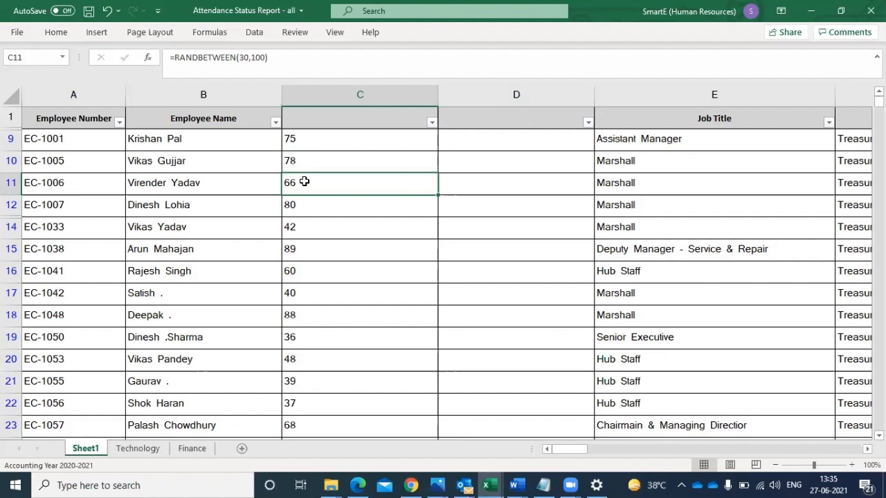
pyautogui.click(308, 83)
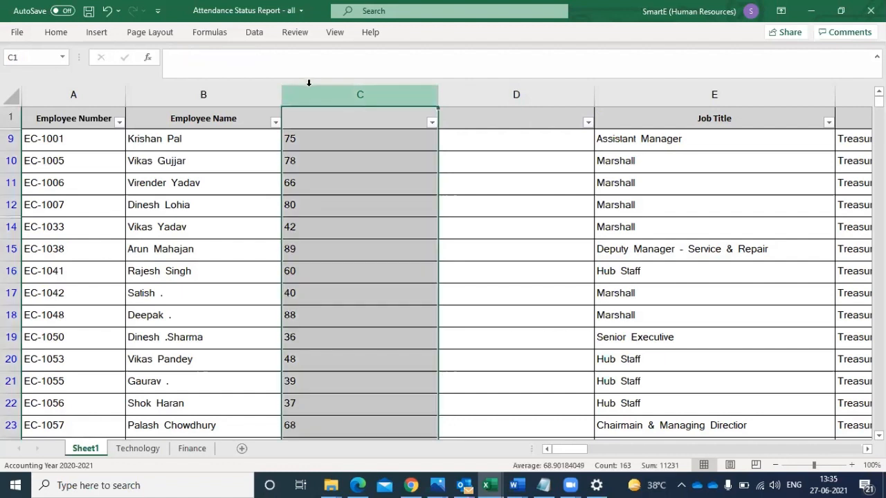
pyautogui.hotkey('ctrl', 'c')
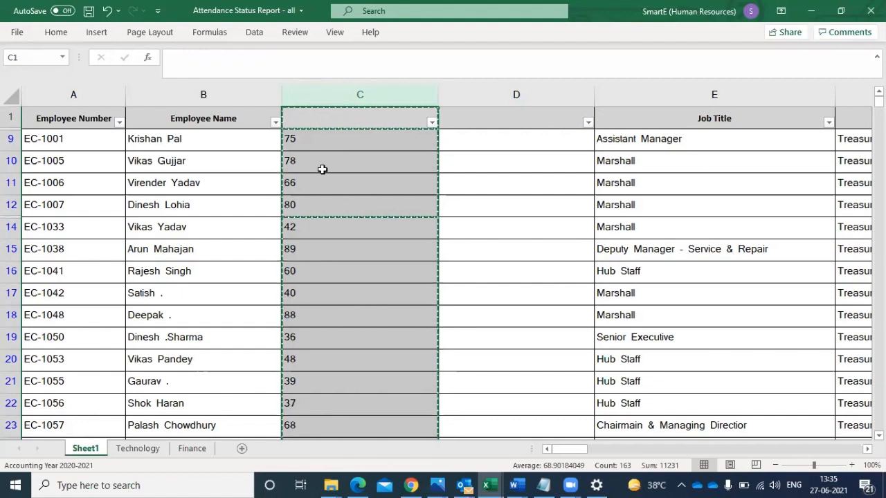
pyautogui.rightClick(322, 169)
pyautogui.click(167, 69)
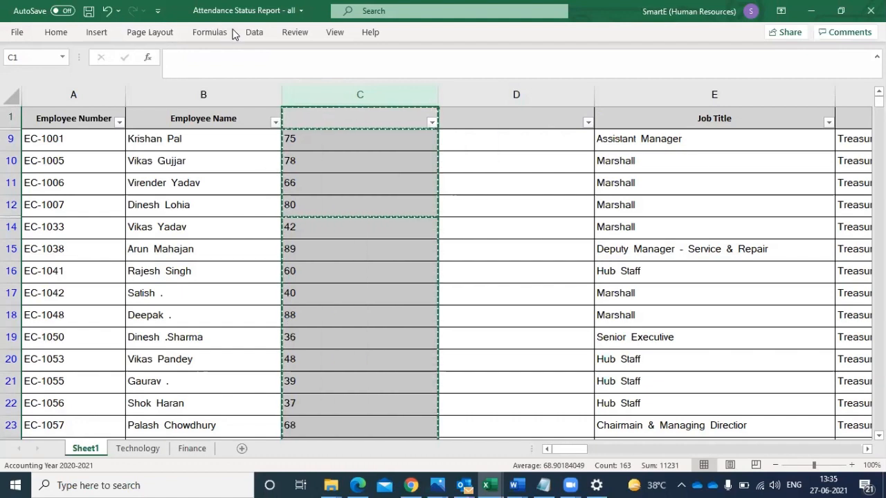
# - Remove the filter from Sheet1 and copy the RANDBETWEEN formula from C9 into C2
pyautogui.click(250, 35)
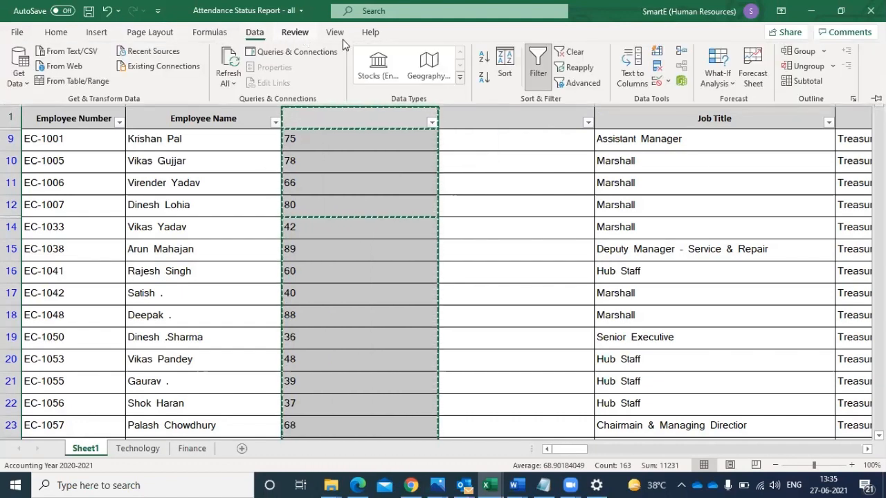
pyautogui.click(534, 76)
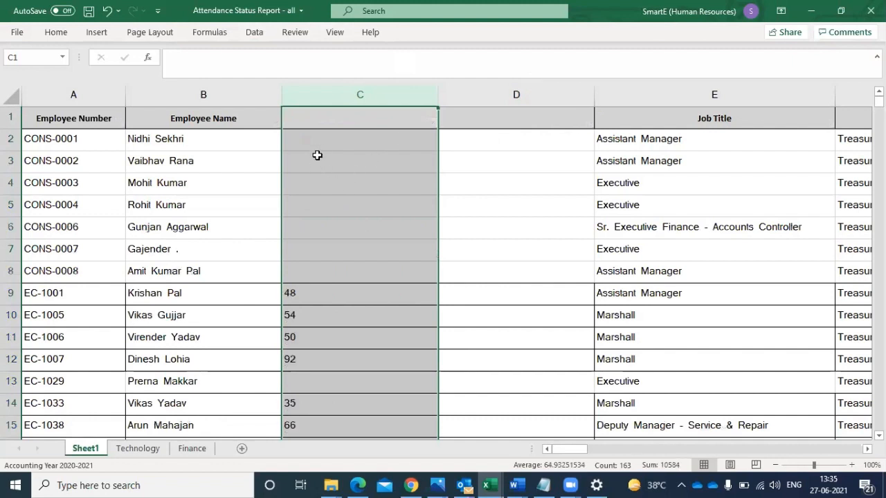
pyautogui.click(331, 141)
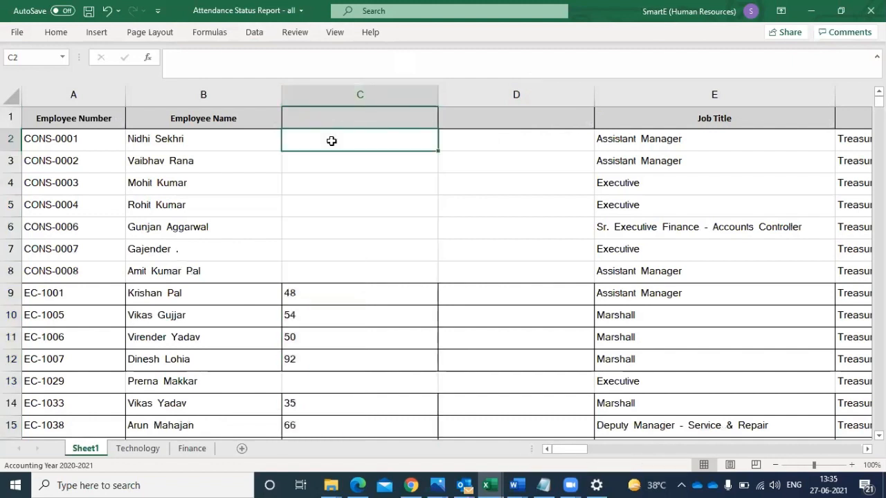
pyautogui.click(339, 292)
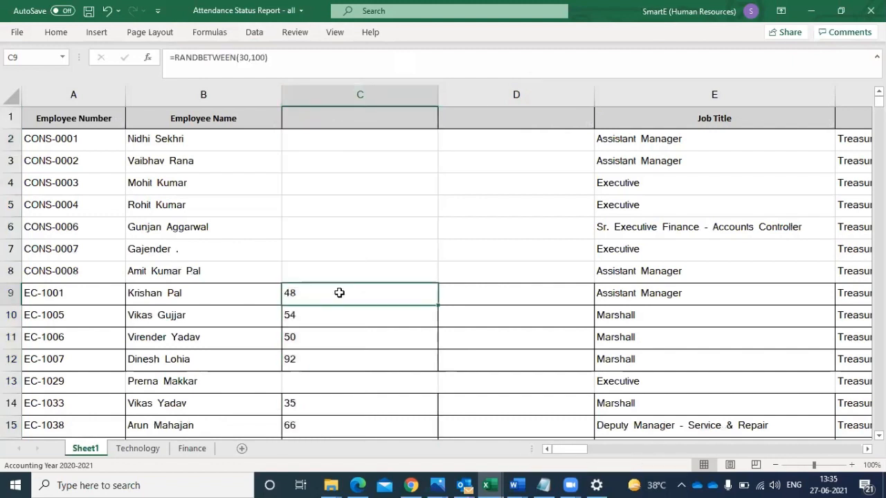
pyautogui.hotkey('ctrl', 'c')
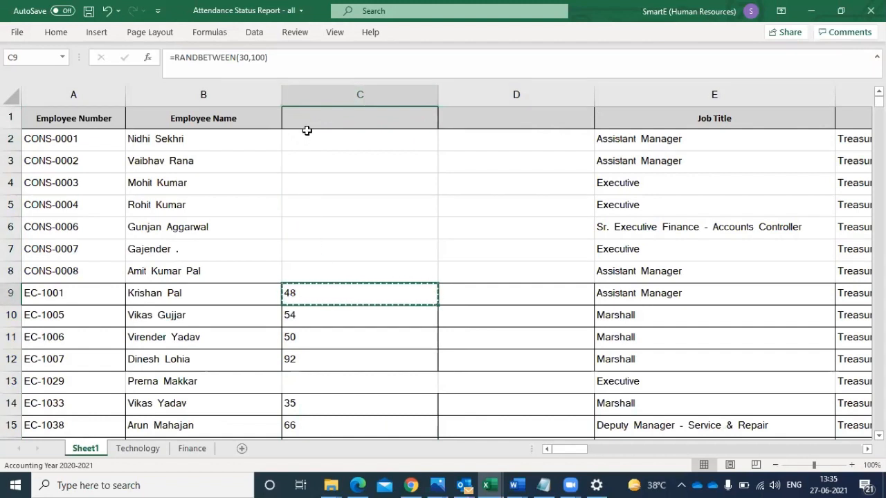
pyautogui.click(305, 136)
pyautogui.hotkey('ctrl', 'v')
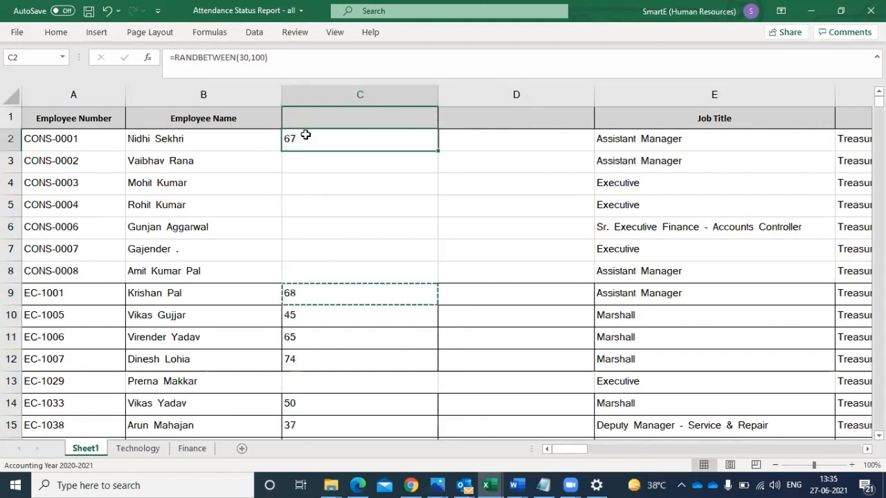
# - Fill the RANDBETWEEN formula from C2 down column C to row 195, including the blank cells, and return to the first rows
pyautogui.doubleClick(436, 149)
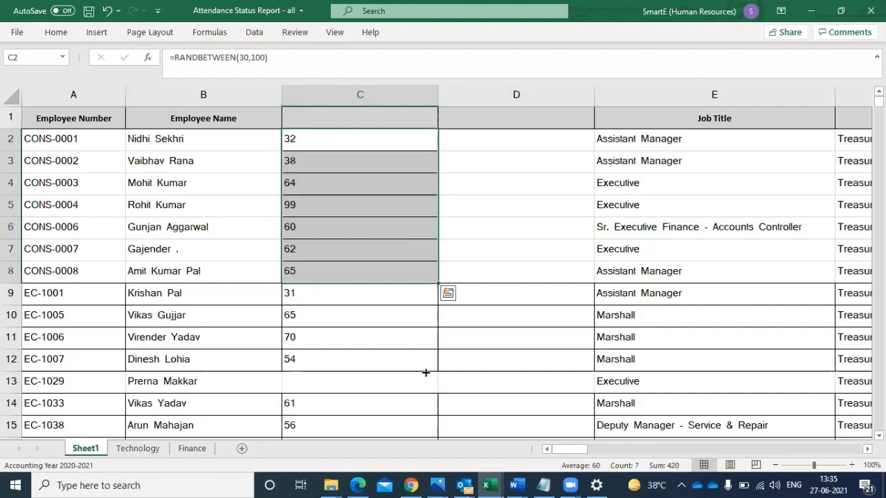
pyautogui.moveTo(426, 373); pyautogui.dragTo(393, 375)
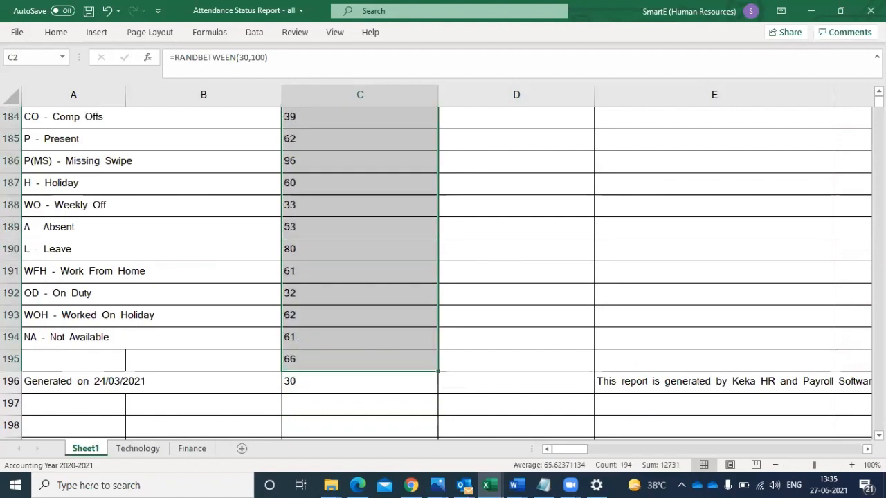
pyautogui.hotkey('ctrl', 'BackSpace')
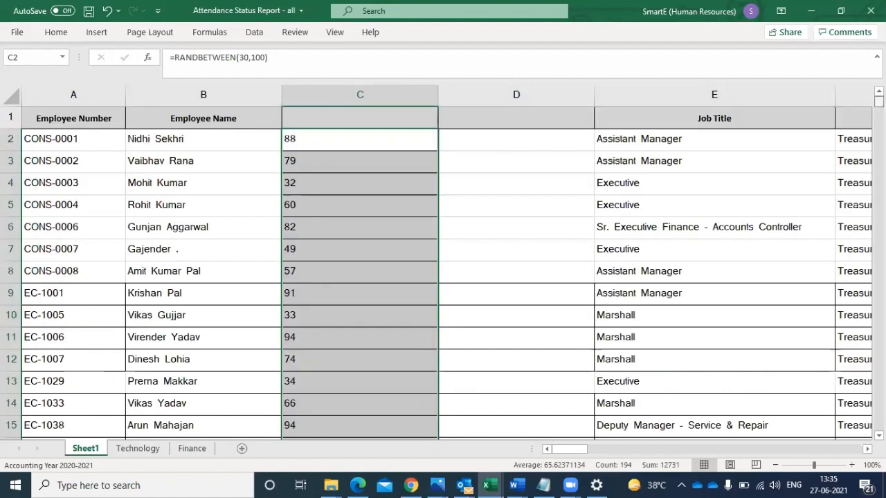
# - Select all of Sheet1 and apply a filter to its header row
pyautogui.click(491, 144)
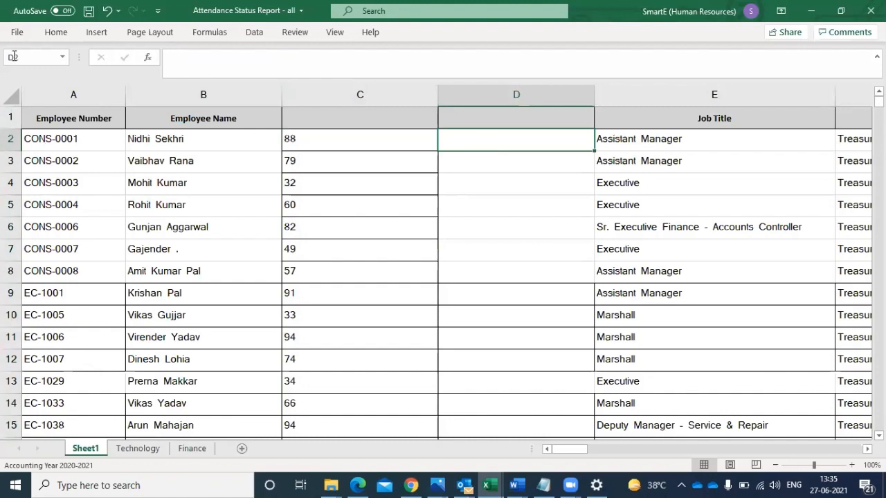
pyautogui.click(9, 96)
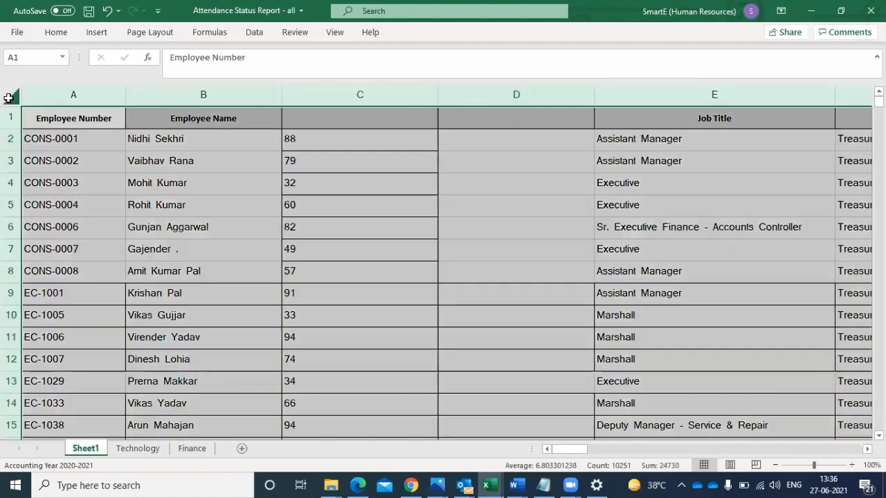
pyautogui.click(258, 32)
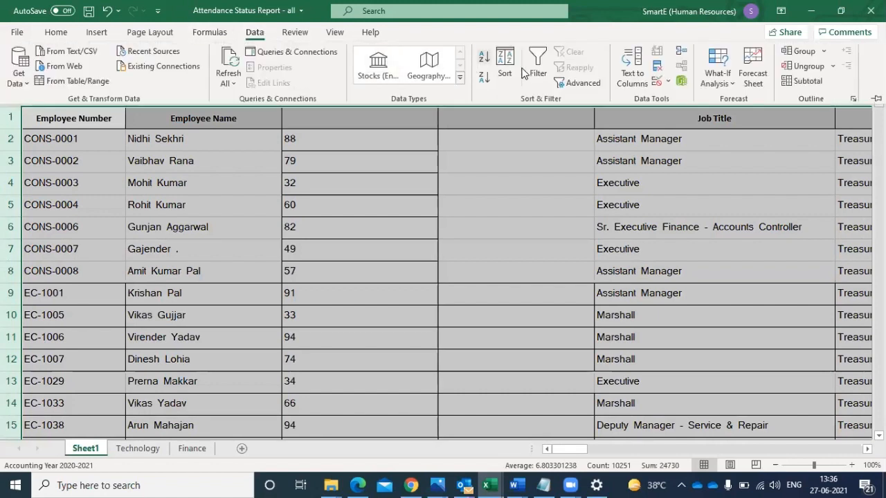
pyautogui.click(538, 73)
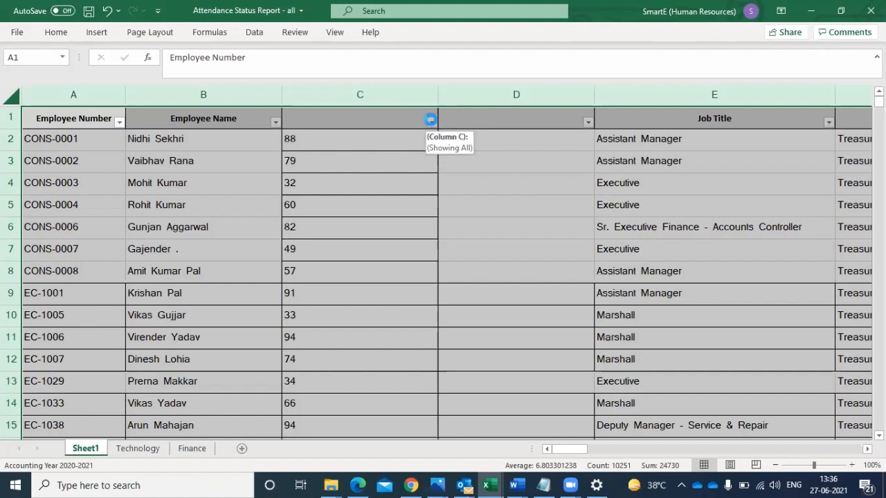
# - Filter column C with a Between number filter from 0 to 30
pyautogui.click(431, 121)
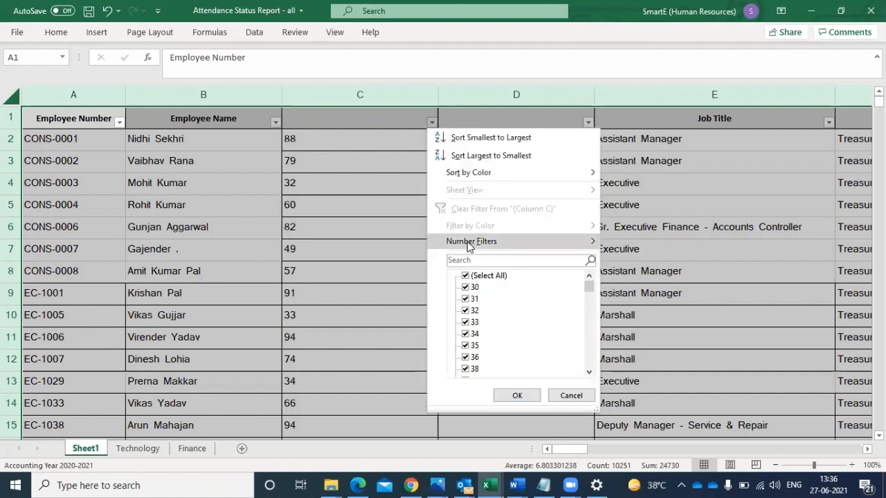
pyautogui.moveTo(468, 247)
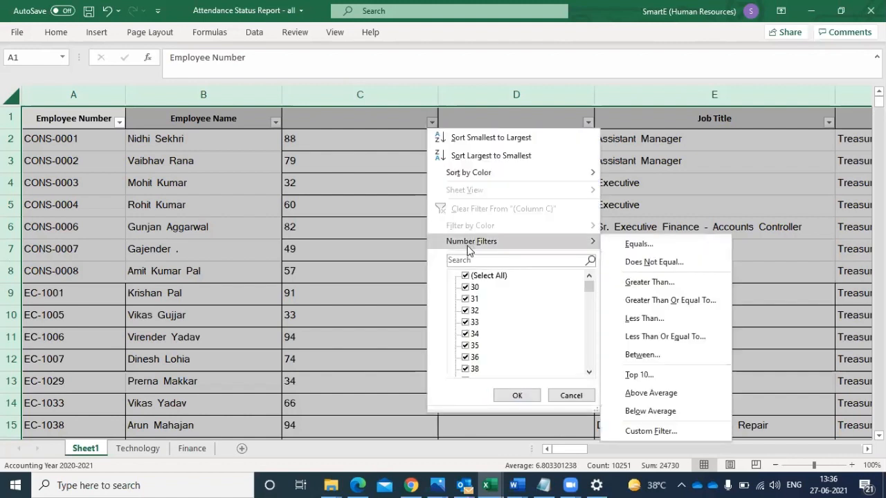
pyautogui.click(632, 356)
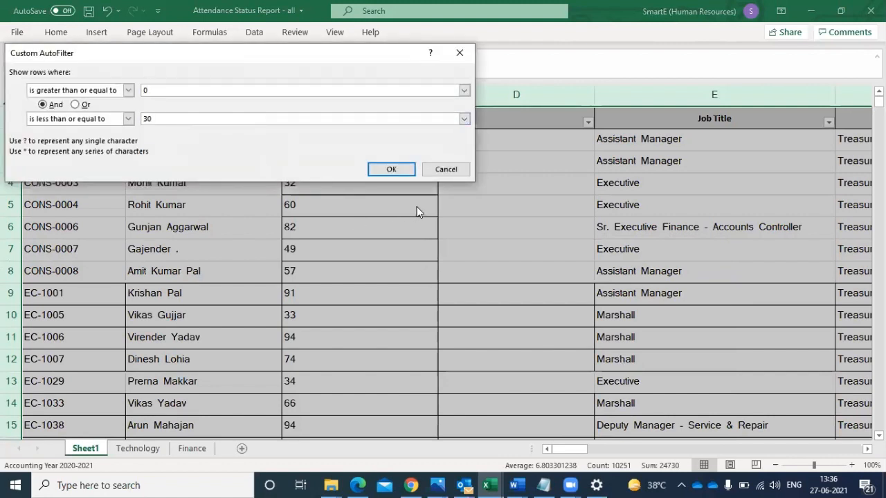
pyautogui.click(392, 170)
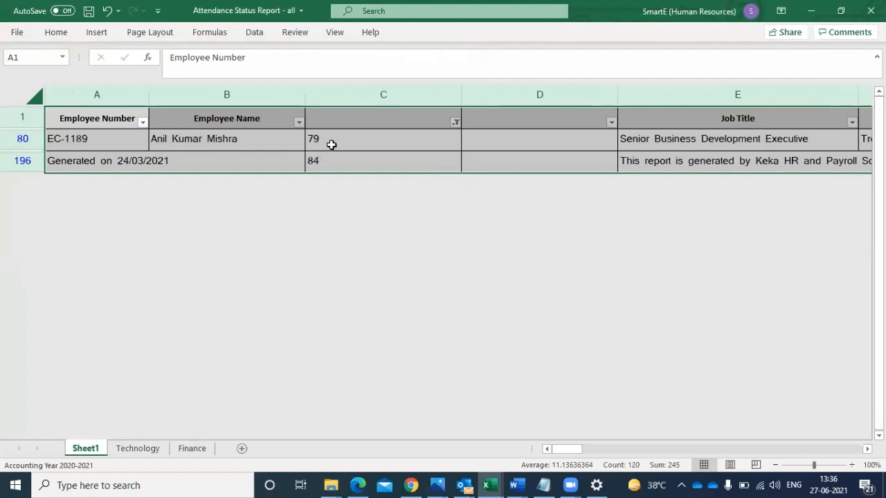
# - Reselect all values in the column C filter to show every row again
pyautogui.click(453, 133)
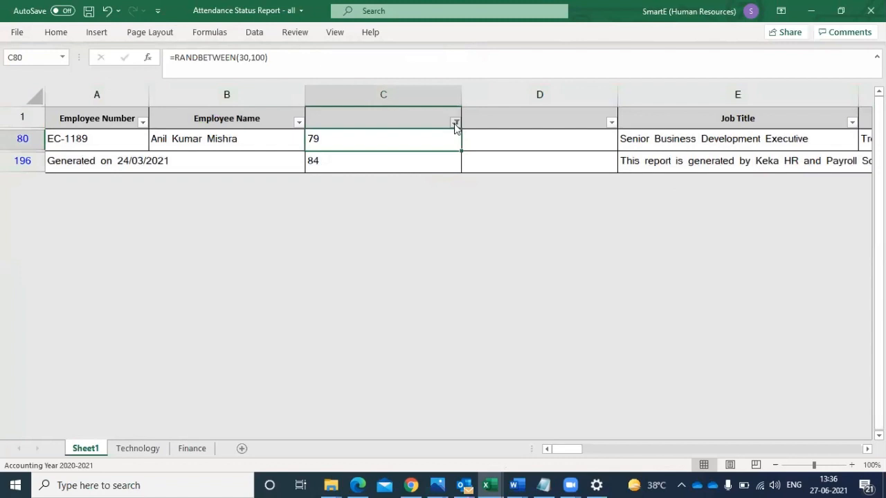
pyautogui.click(496, 277)
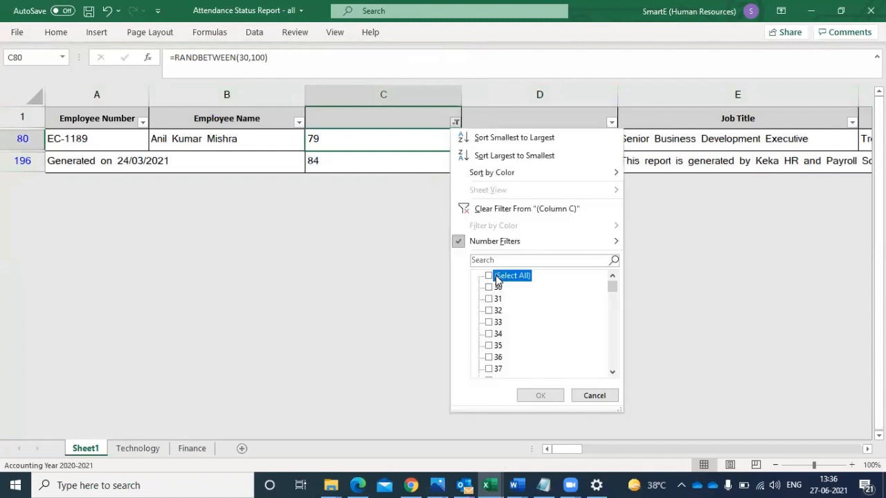
pyautogui.click(530, 397)
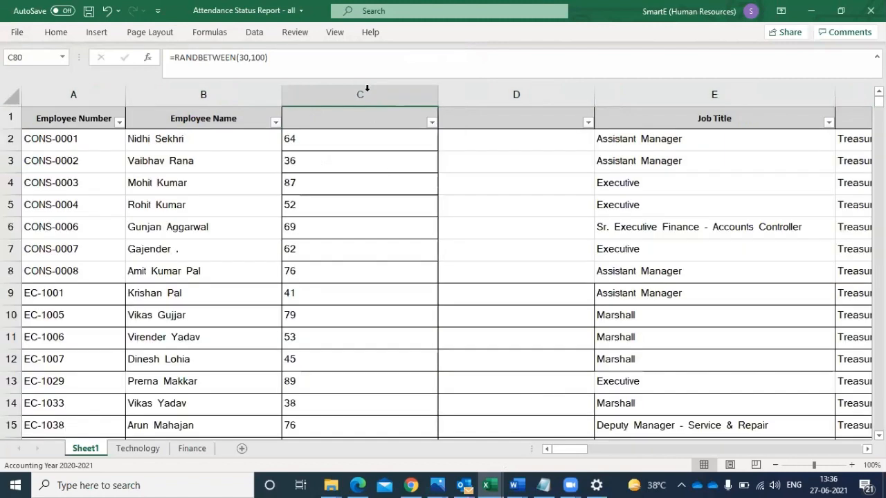
# - Remove the filter from Sheet1, select the entire sheet and apply the filter again
pyautogui.click(367, 87)
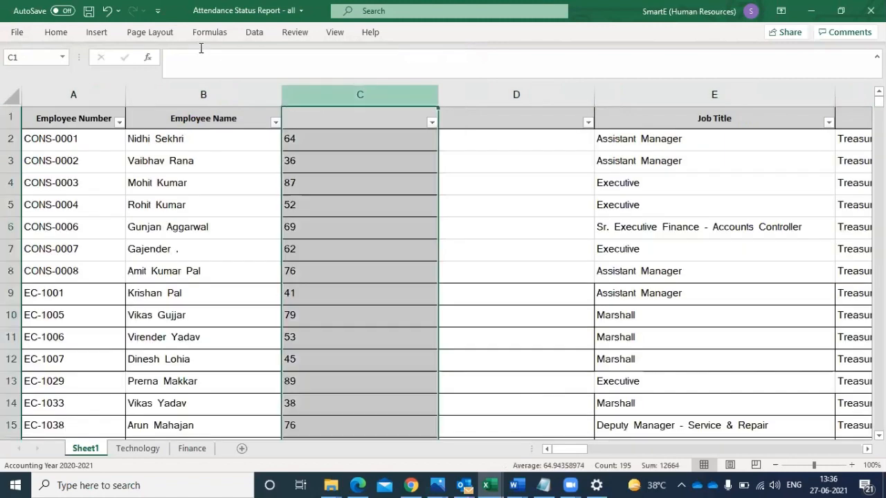
pyautogui.click(248, 35)
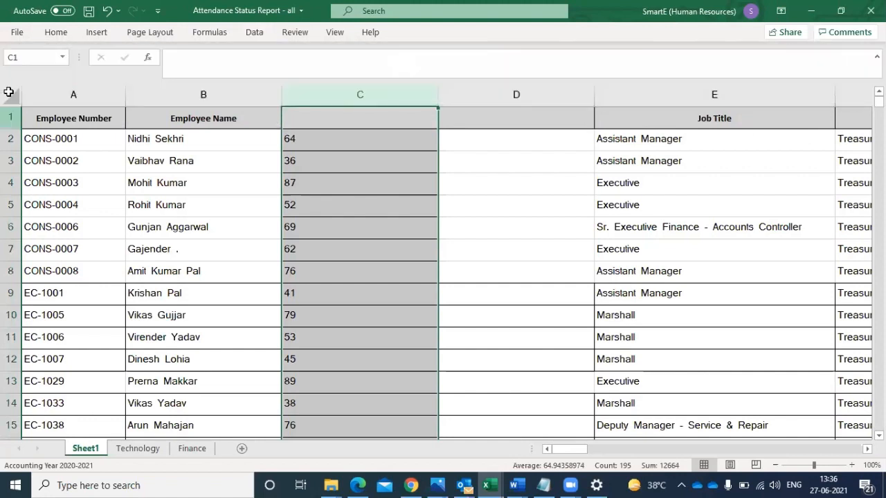
pyautogui.click(9, 97)
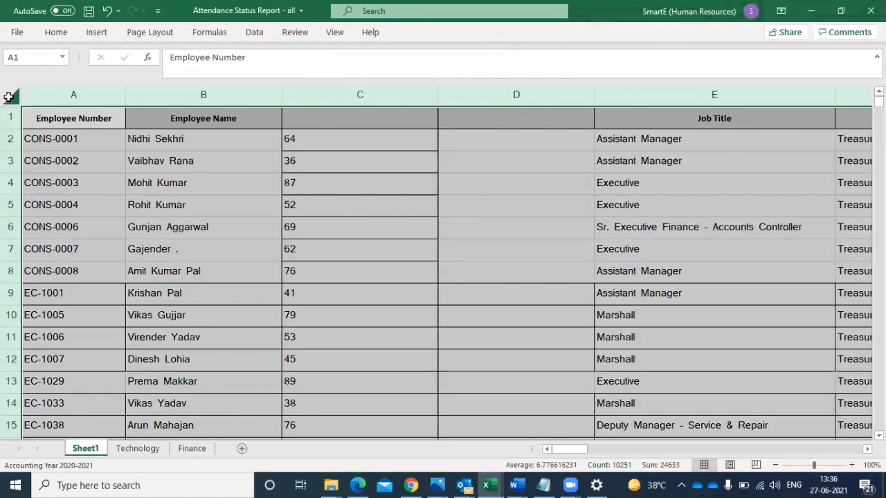
pyautogui.click(258, 33)
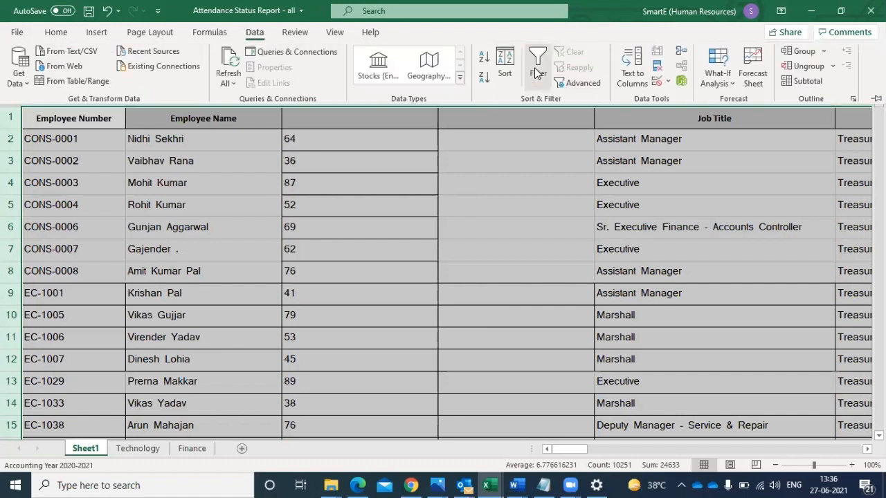
pyautogui.click(537, 70)
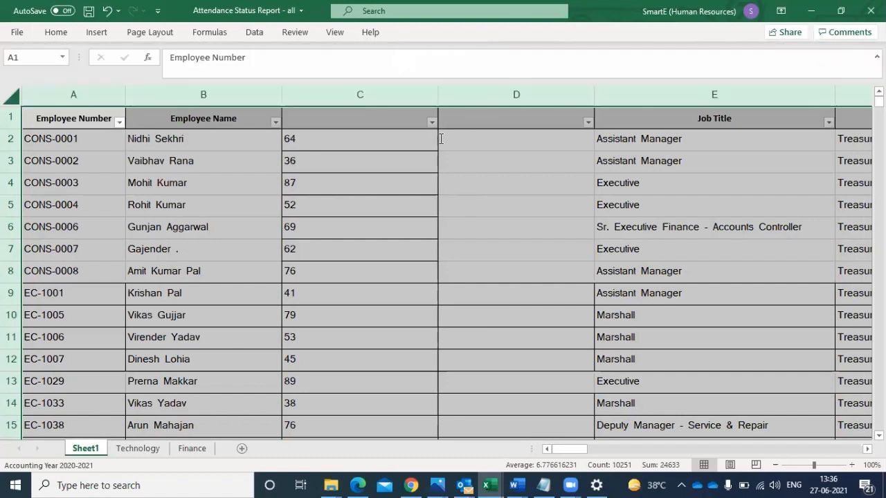
# - Copy column C and paste it over itself with Paste Special set to Values, replacing its formulas with fixed numbers
pyautogui.click(345, 94)
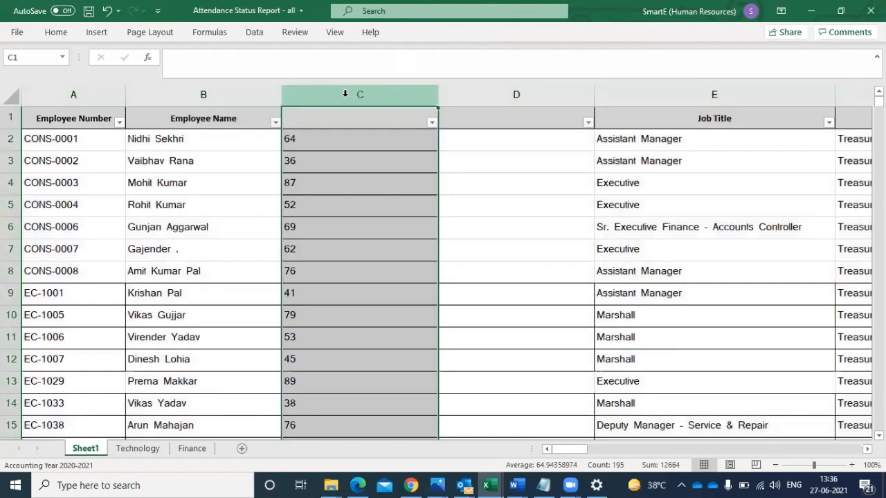
pyautogui.hotkey('ctrl', 'c')
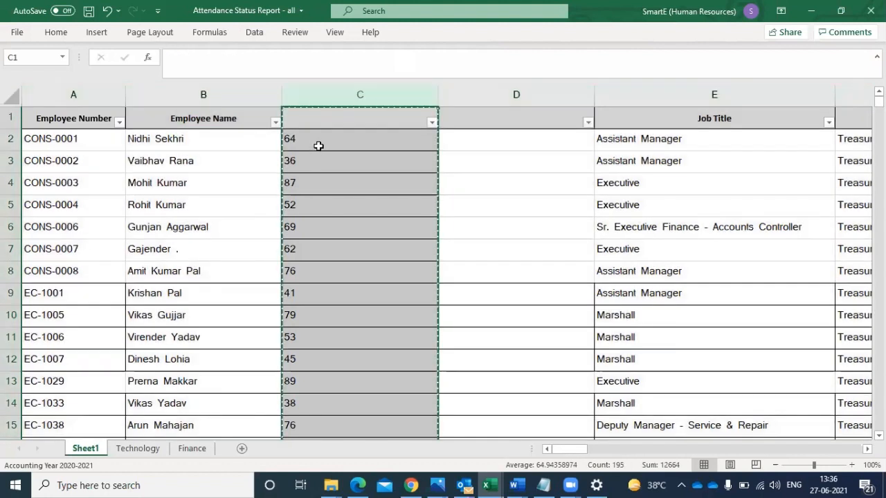
pyautogui.rightClick(314, 145)
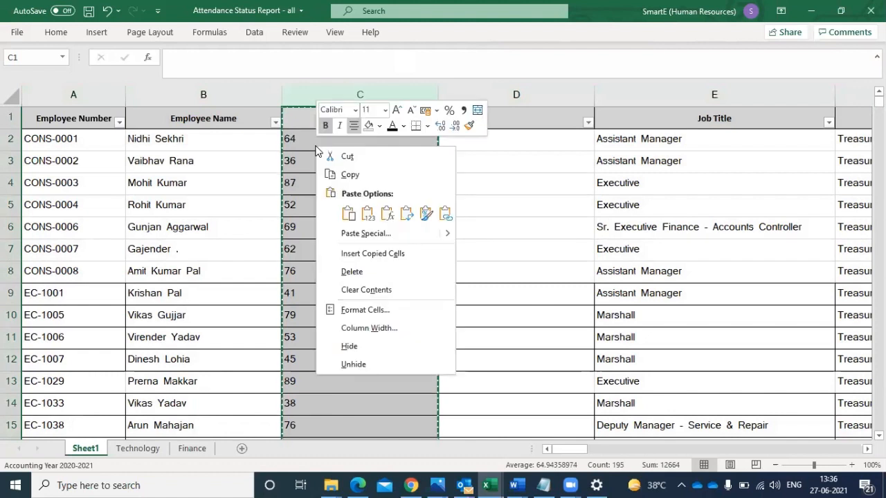
pyautogui.press('Escape')
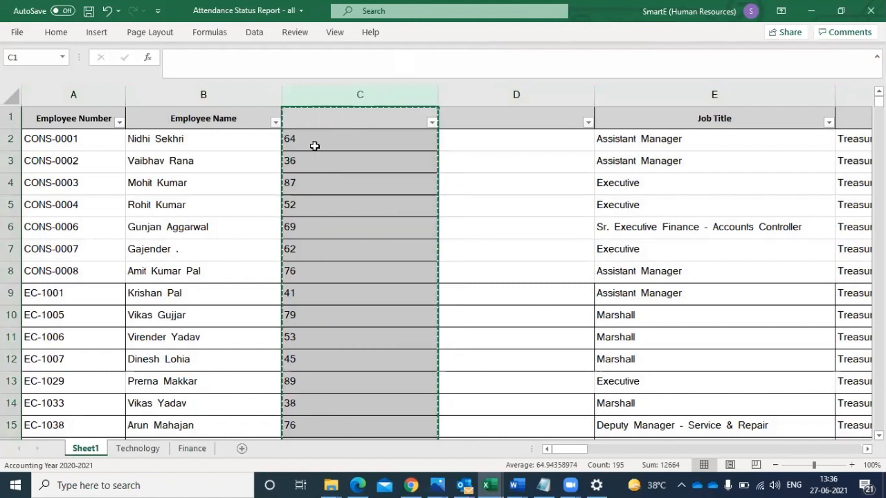
pyautogui.rightClick(315, 147)
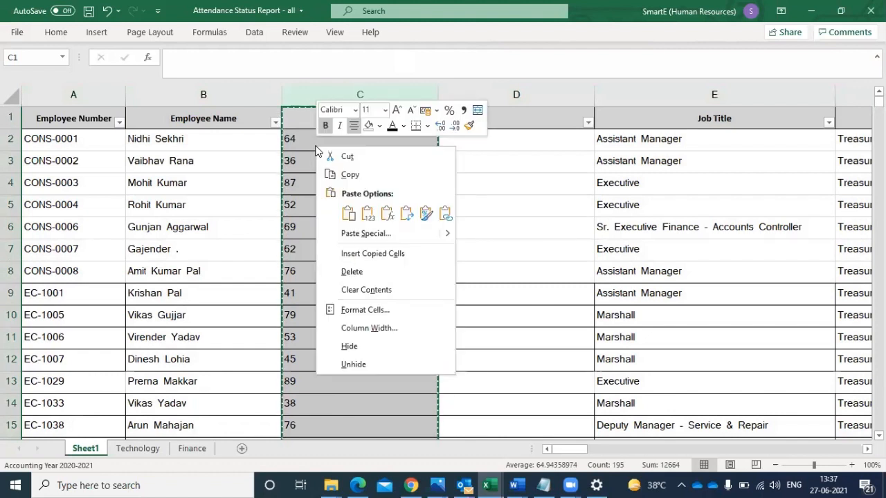
pyautogui.click(375, 234)
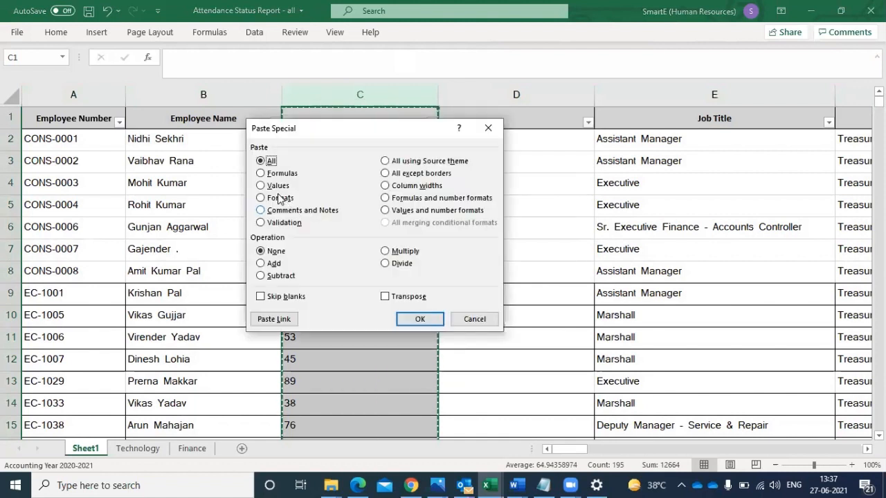
pyautogui.click(275, 187)
pyautogui.click(275, 189)
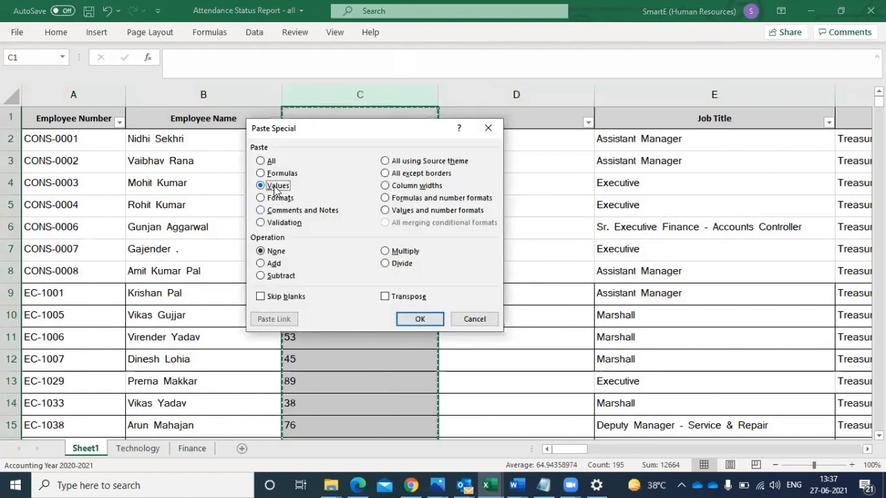
pyautogui.click(421, 320)
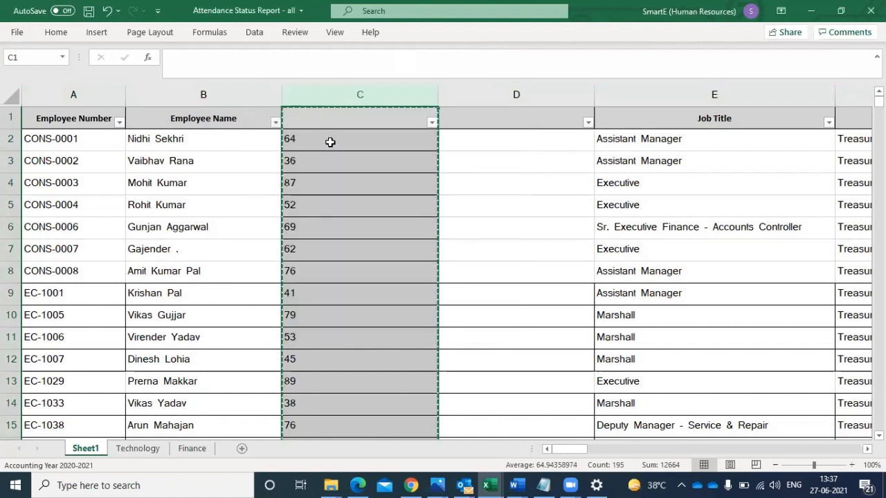
pyautogui.click(330, 146)
pyautogui.press('Down')
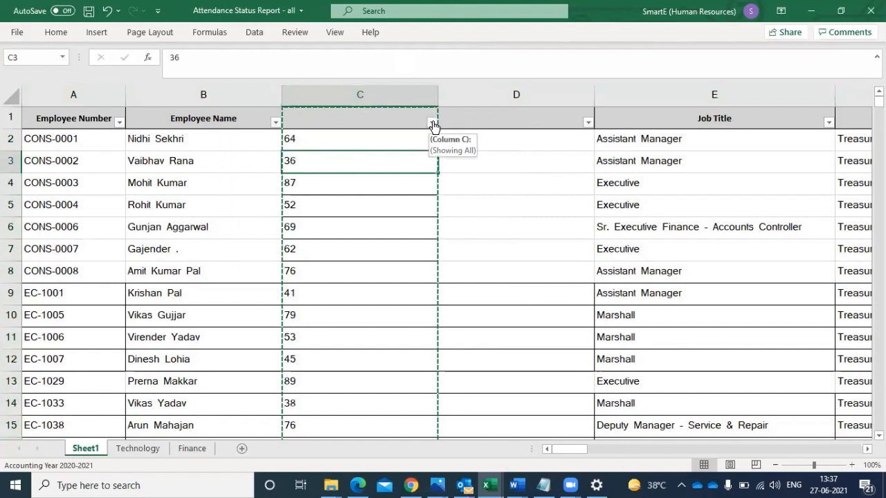
# - Filter column C with a Between number filter, greater than or equal to 0 and less than or equal to 30
pyautogui.click(433, 123)
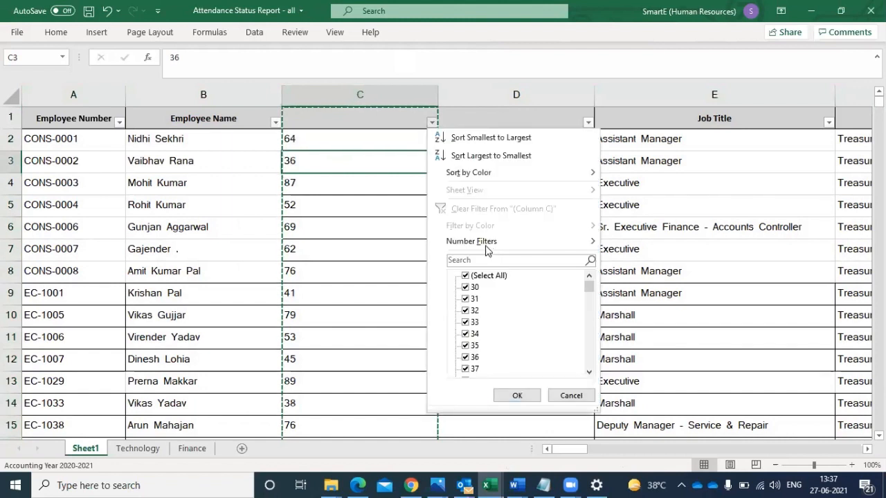
pyautogui.moveTo(481, 248)
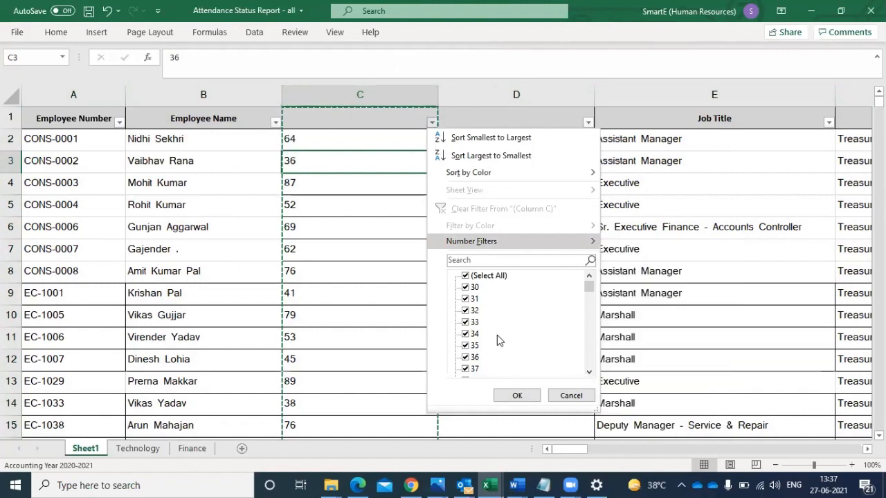
pyautogui.write('0')
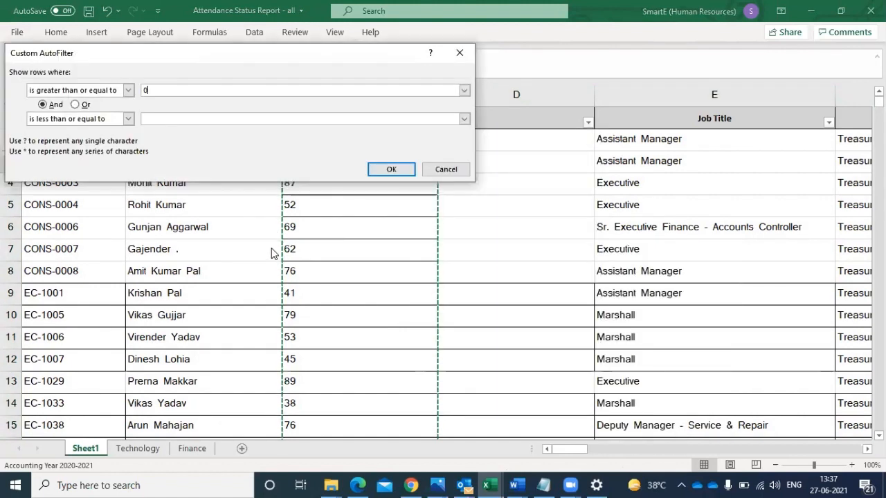
pyautogui.click(224, 122)
pyautogui.write('30')
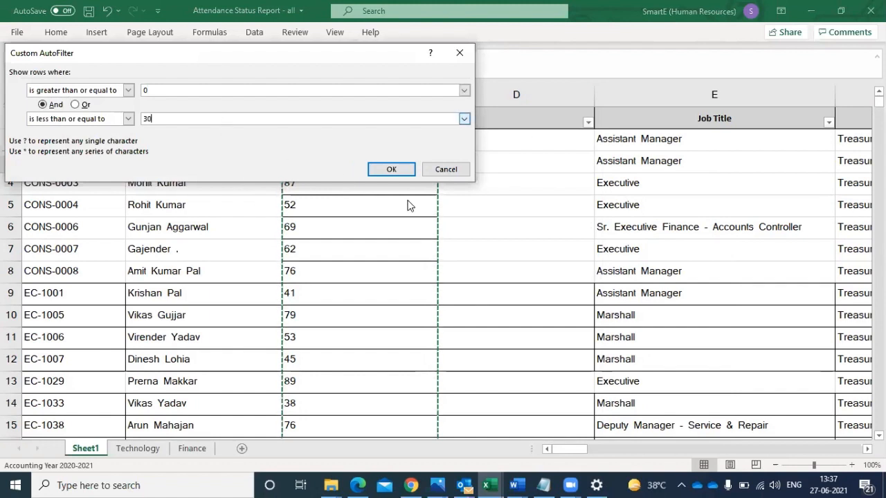
pyautogui.click(393, 168)
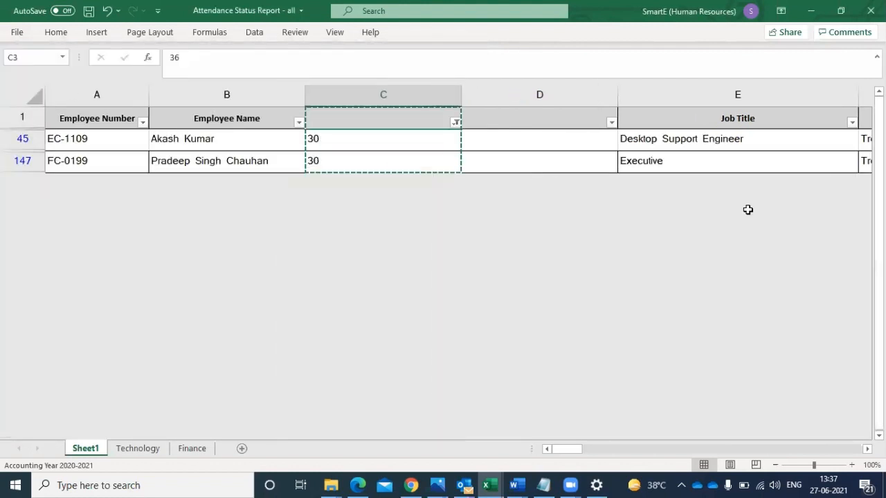
# - Enter the formula =C45*100 in cell D45, the first filtered row of column D
pyautogui.click(502, 145)
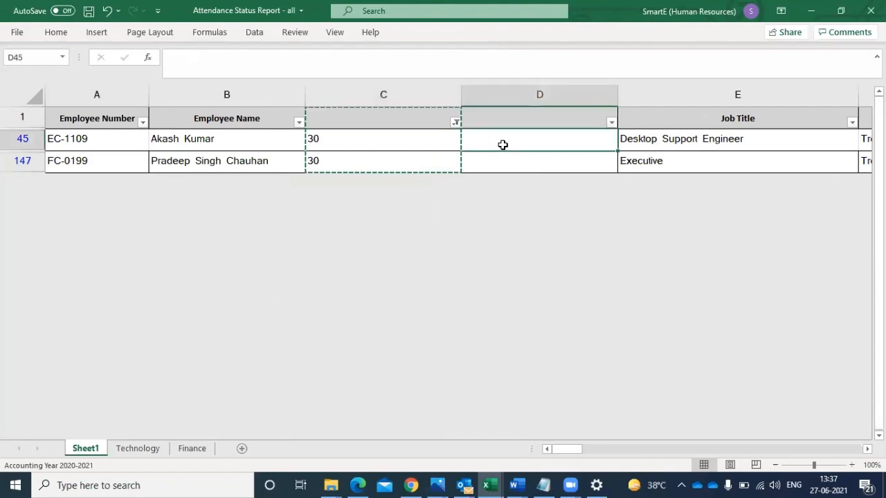
pyautogui.write('=')
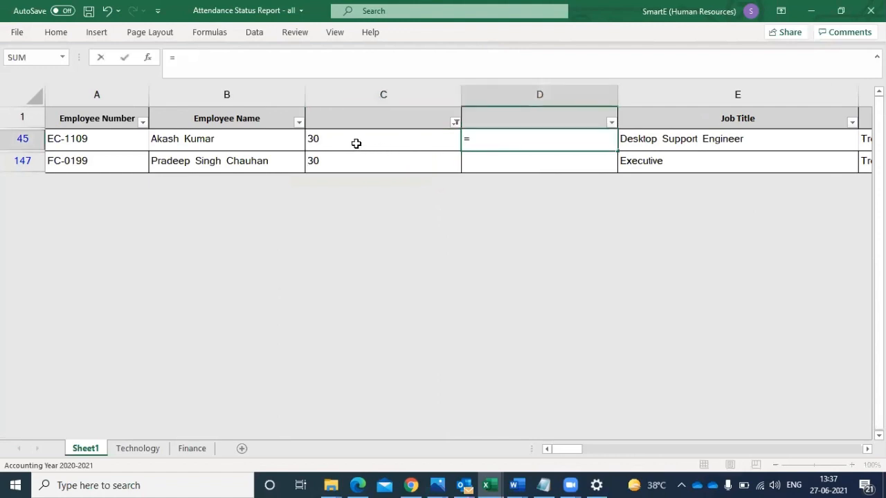
pyautogui.click(355, 144)
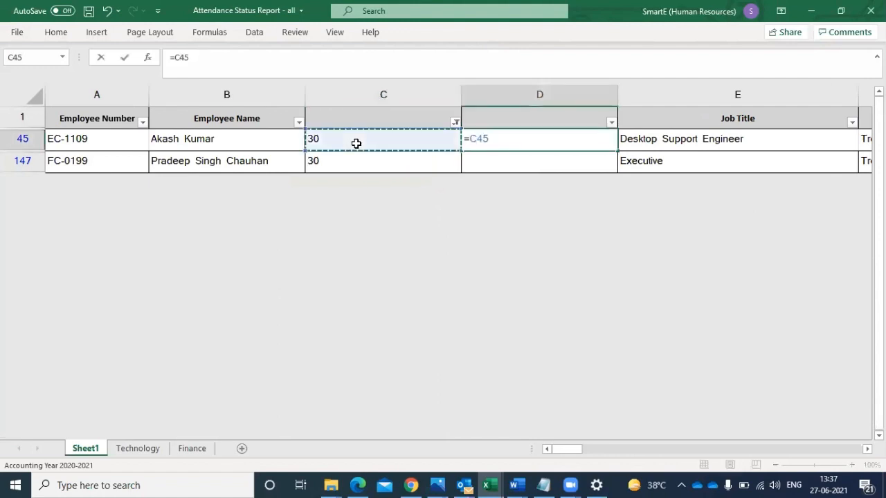
pyautogui.write('*10')
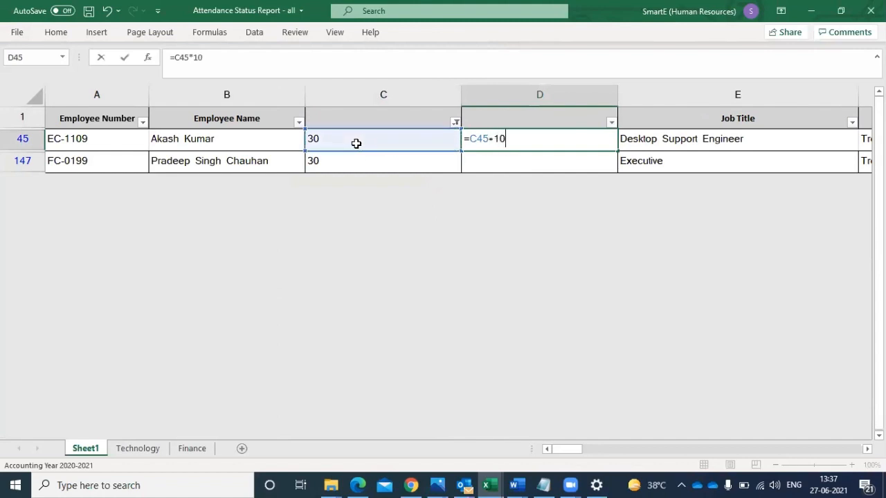
pyautogui.write('0')
pyautogui.press('Return')
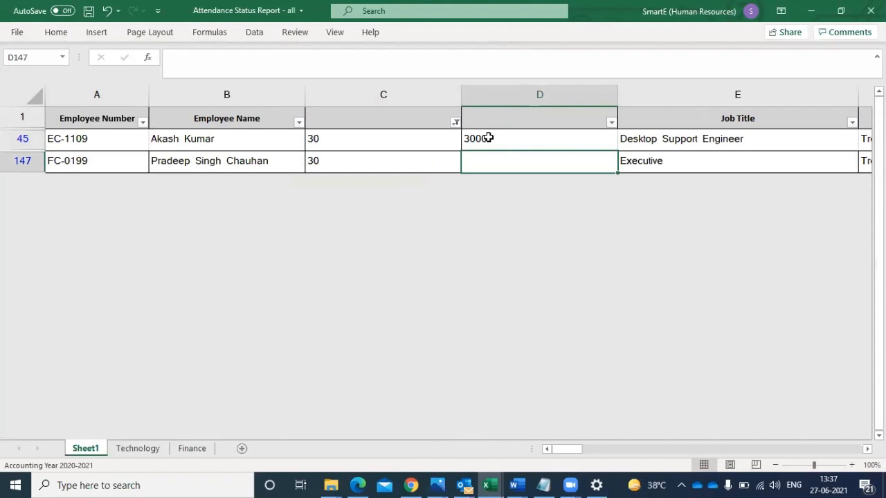
# - Copy the formula from D45 into D147, the other filtered row
pyautogui.click(488, 138)
pyautogui.hotkey('ctrl', 'c')
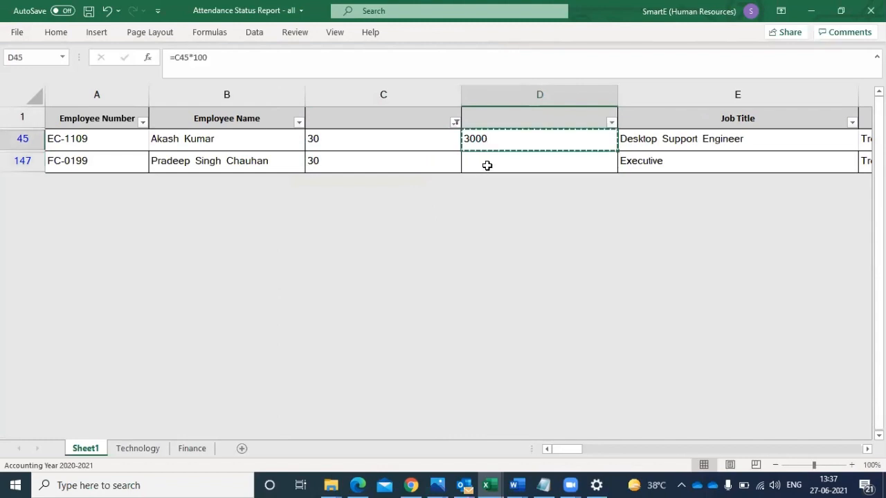
pyautogui.click(487, 165)
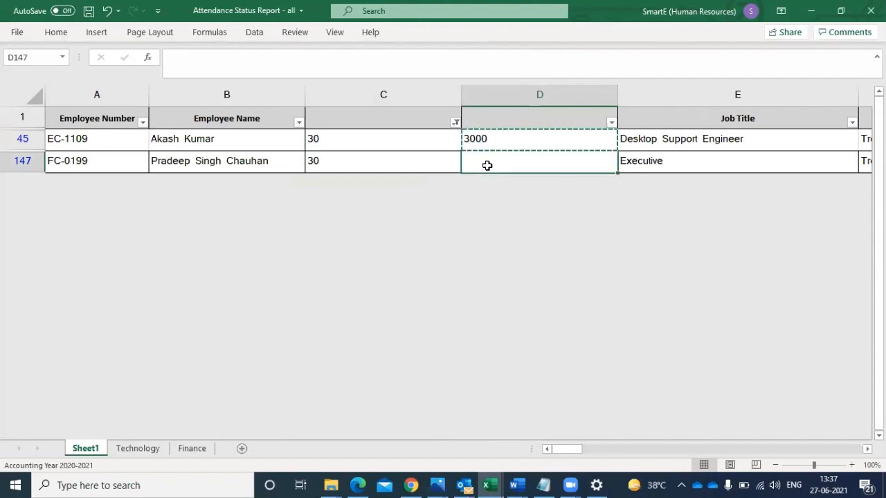
pyautogui.hotkey('ctrl', 'v')
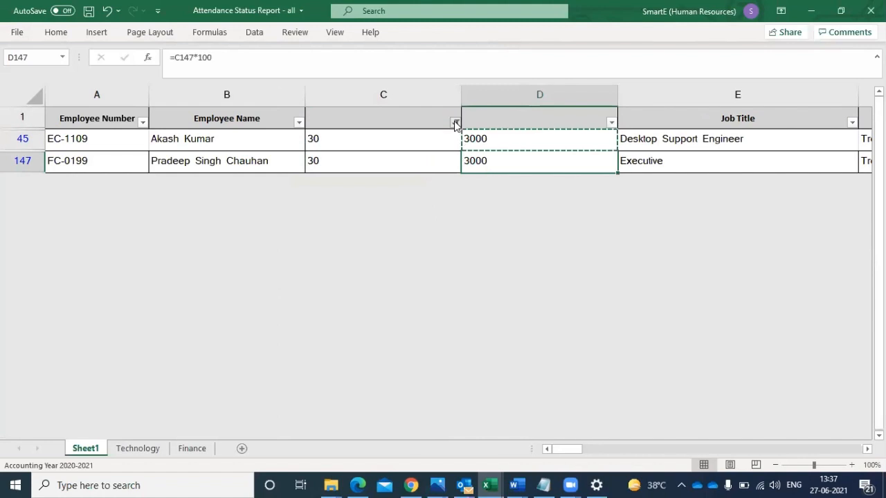
# - Select all values in the column C filter to bring back every row of Sheet1
pyautogui.click(456, 122)
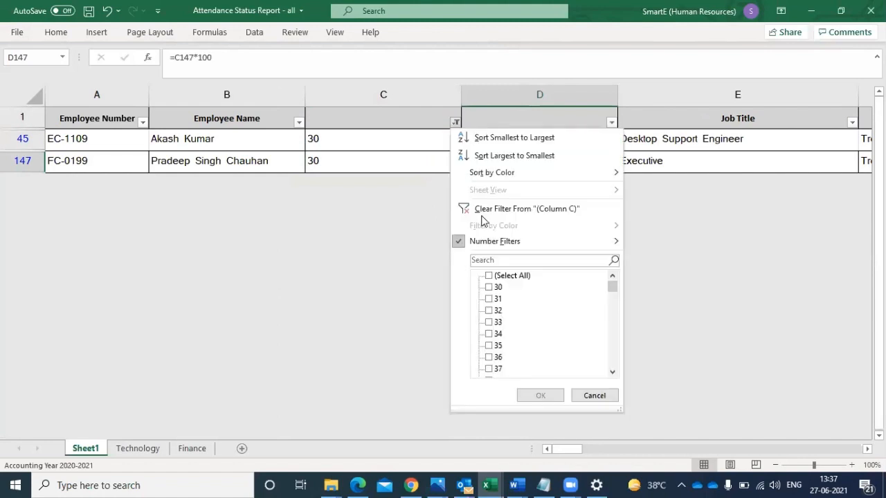
pyautogui.click(504, 277)
pyautogui.click(537, 395)
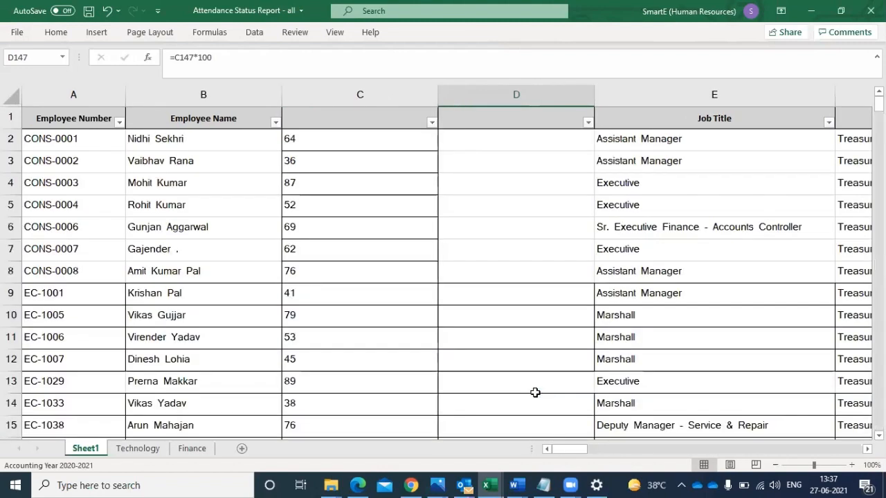
# - Apply a Between number filter to column C for values from 31 to 50
pyautogui.click(432, 123)
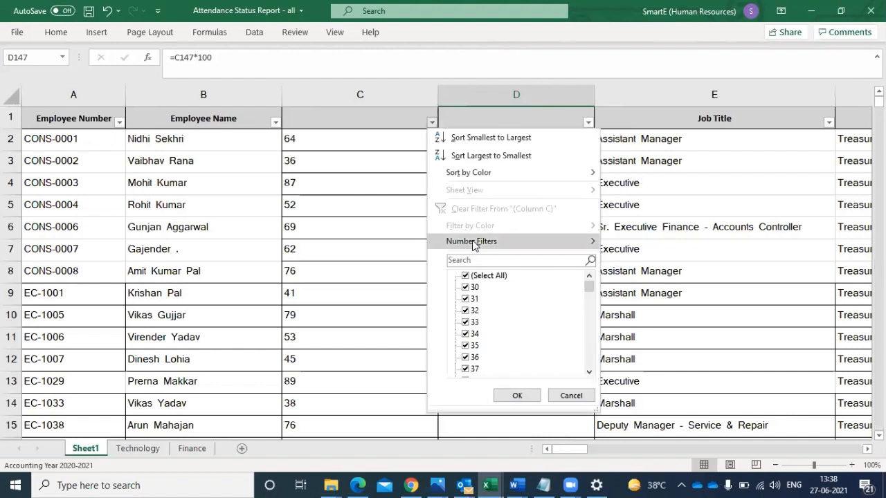
pyautogui.click(523, 242)
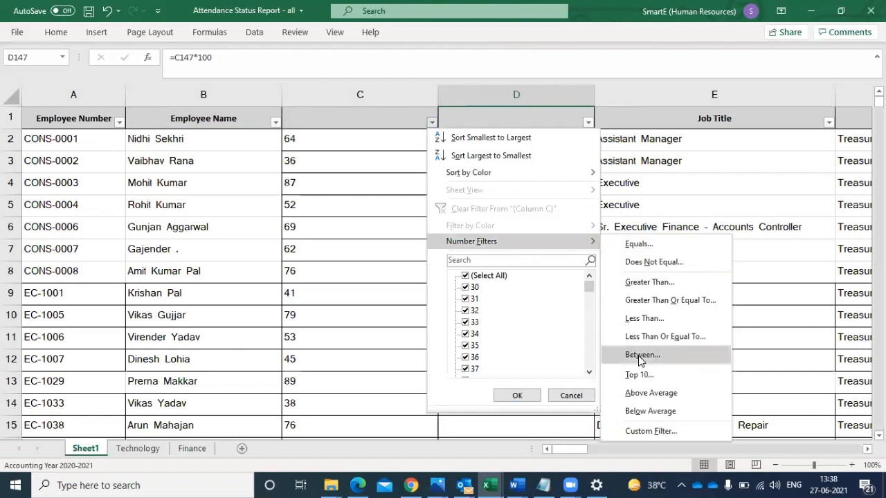
pyautogui.press('Return')
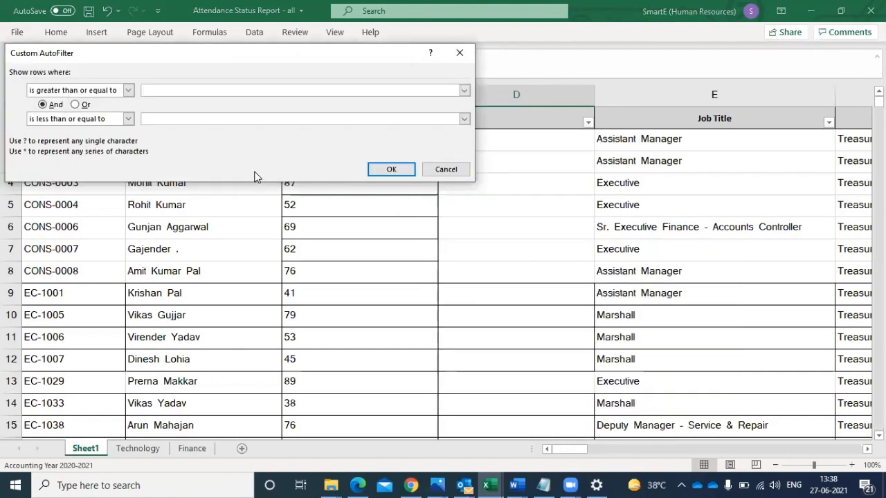
pyautogui.write('30')
pyautogui.click(202, 119)
pyautogui.write('30')
pyautogui.press('BackSpace')
pyautogui.press('BackSpace')
pyautogui.write('50')
pyautogui.click(175, 91)
pyautogui.press('BackSpace')
pyautogui.write('1')
pyautogui.click(390, 169)
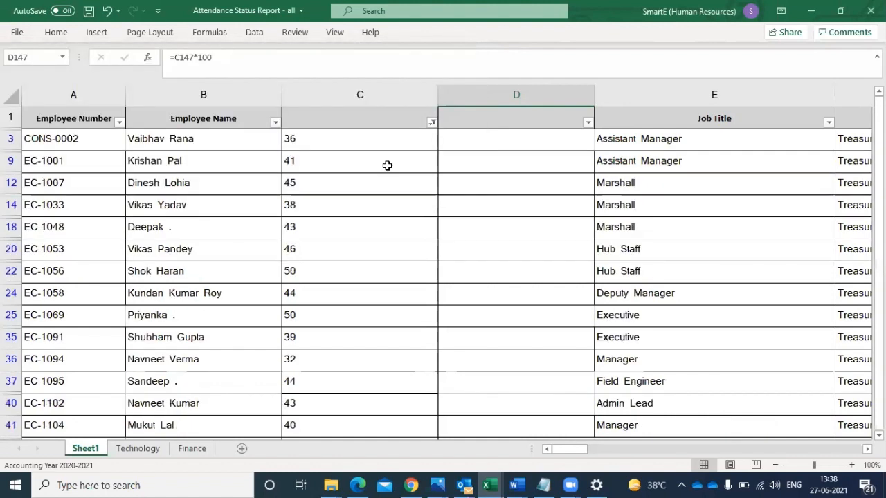
# - Enter the formula =C3*300 in cell D3 of the filtered list
pyautogui.click(492, 143)
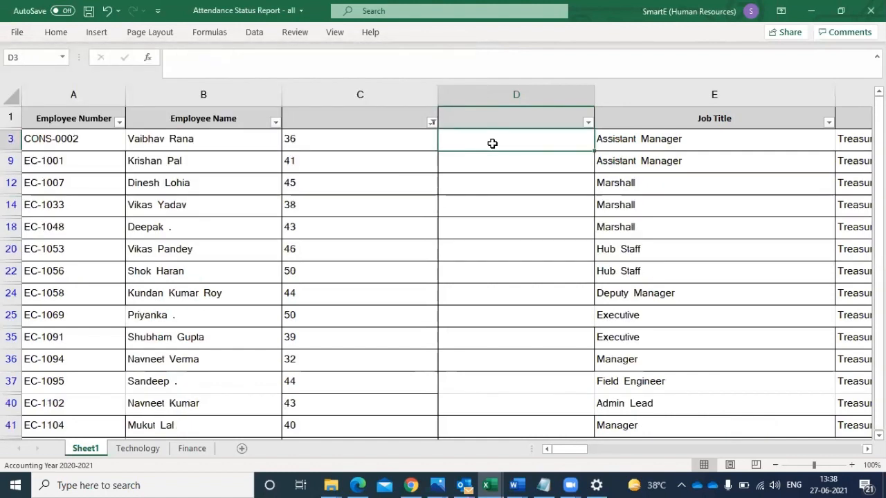
pyautogui.write('=')
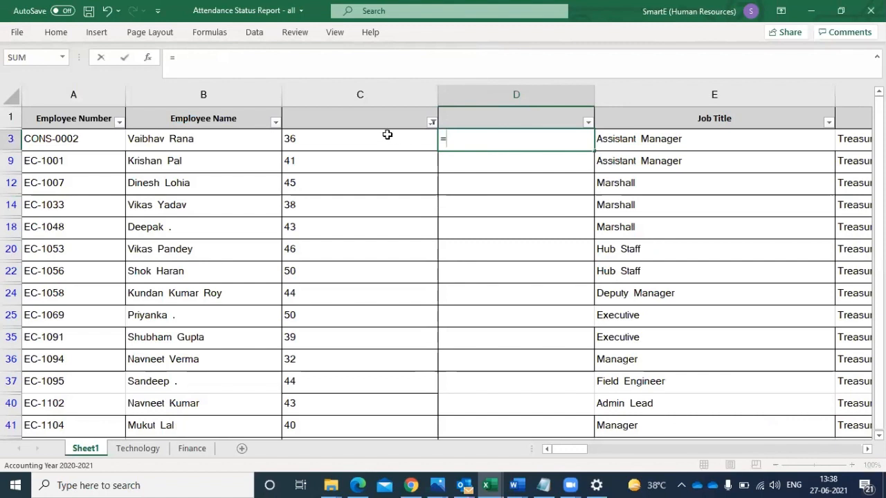
pyautogui.click(334, 140)
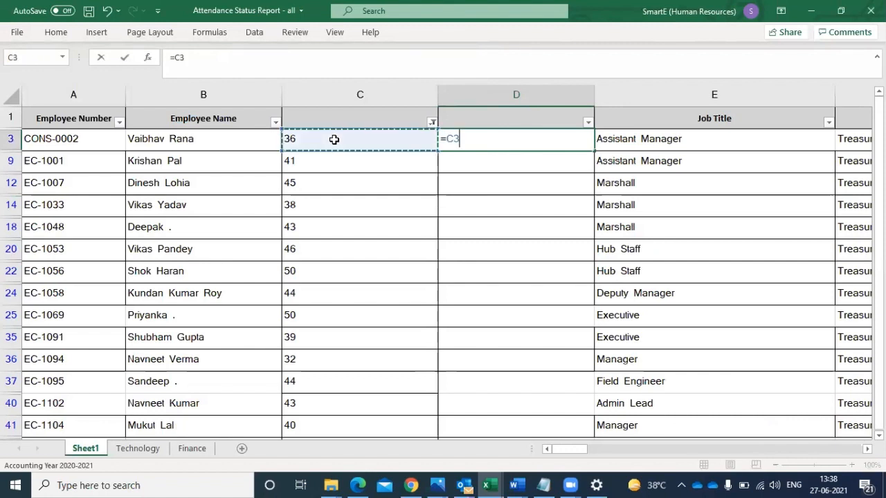
pyautogui.write('*300')
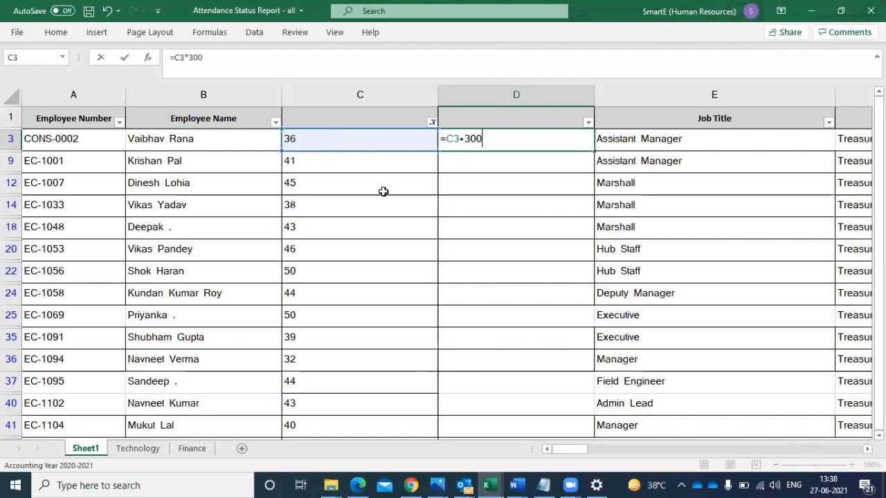
pyautogui.press('Return')
# - Copy the formula from D3 into the other filtered column D rows, D9 through D171
pyautogui.click(480, 141)
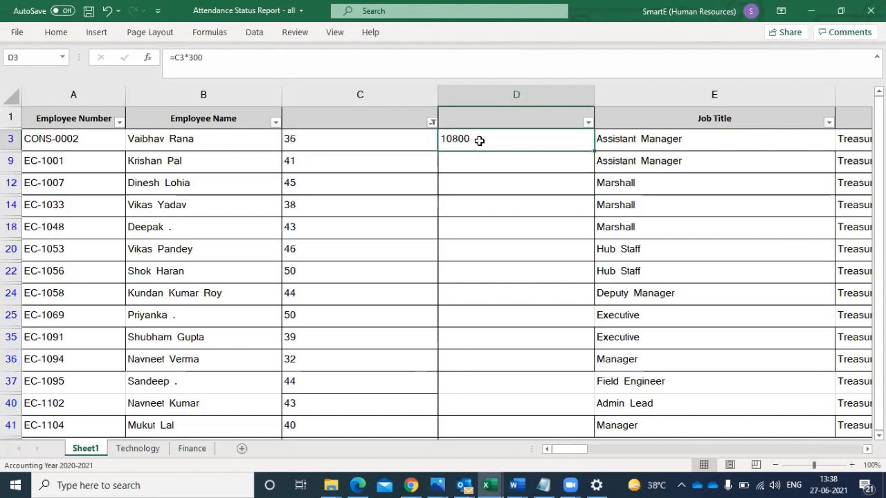
pyautogui.hotkey('ctrl', 'c')
pyautogui.moveTo(477, 157); pyautogui.dragTo(505, 384)
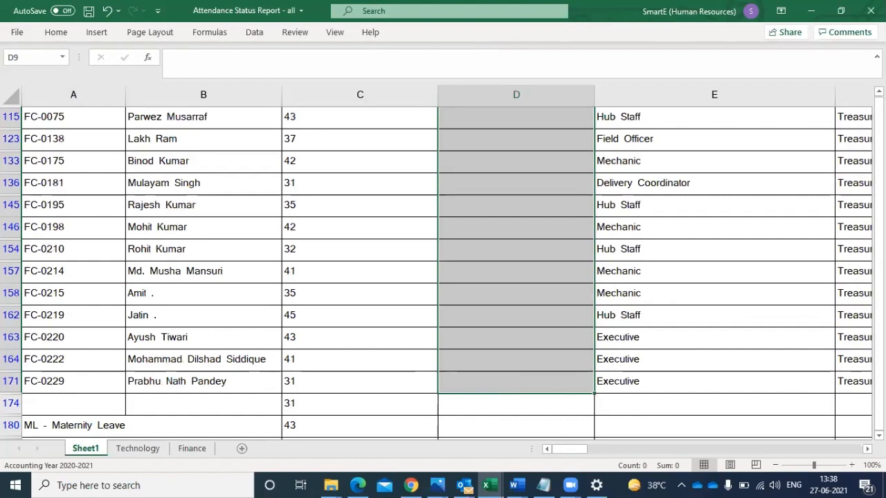
pyautogui.scroll(1, 443, 269)
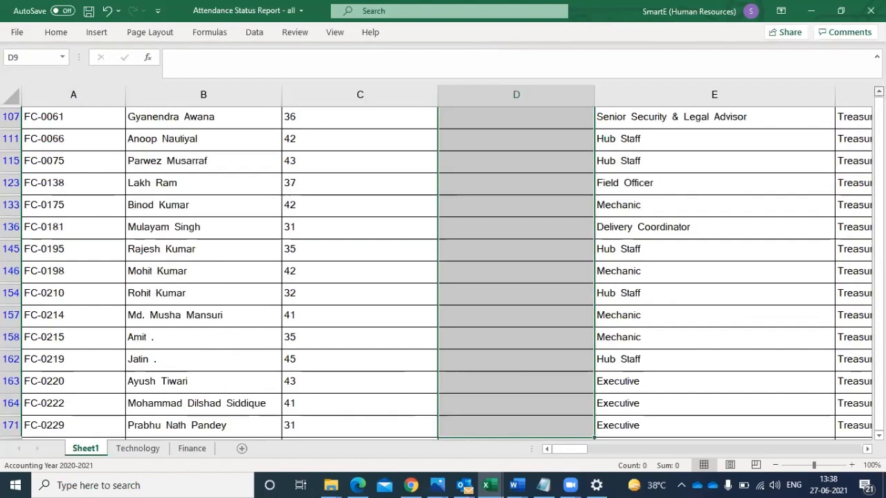
pyautogui.scroll(3, 443, 270)
pyautogui.scroll(2, 443, 270)
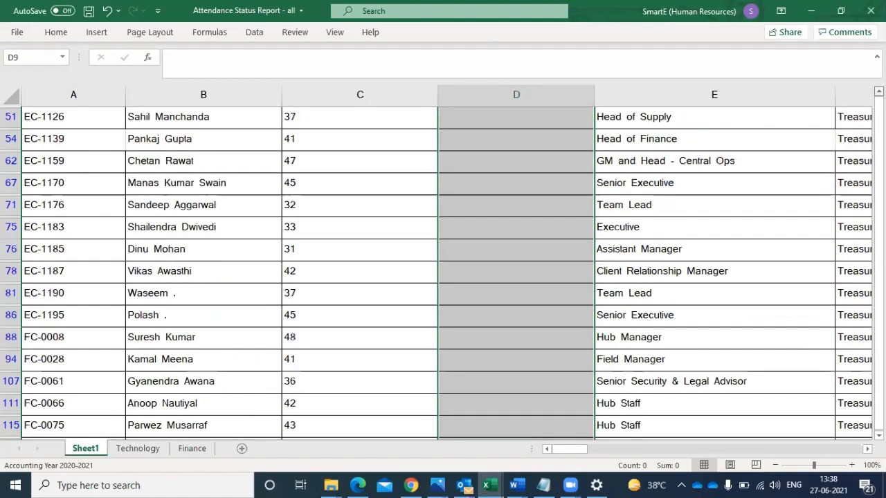
pyautogui.scroll(2, 443, 270)
pyautogui.scroll(2, 443, 270)
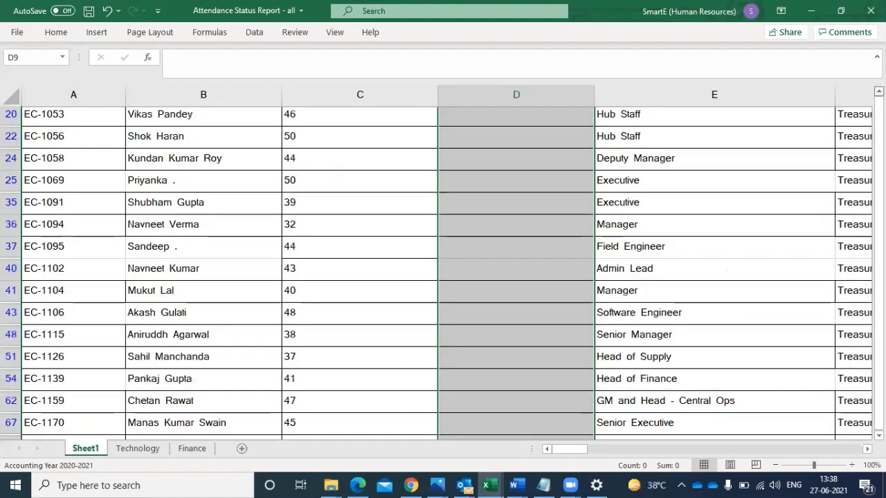
pyautogui.scroll(2, 443, 270)
pyautogui.scroll(1, 443, 270)
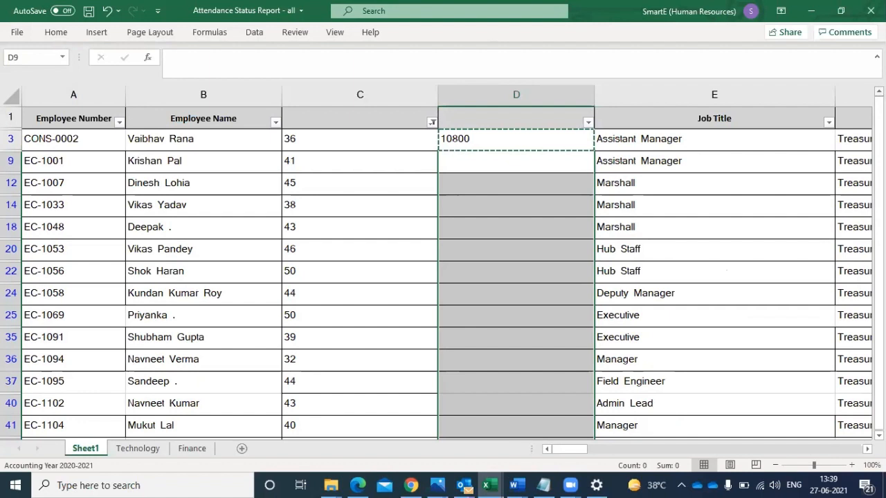
pyautogui.hotkey('ctrl', 'v')
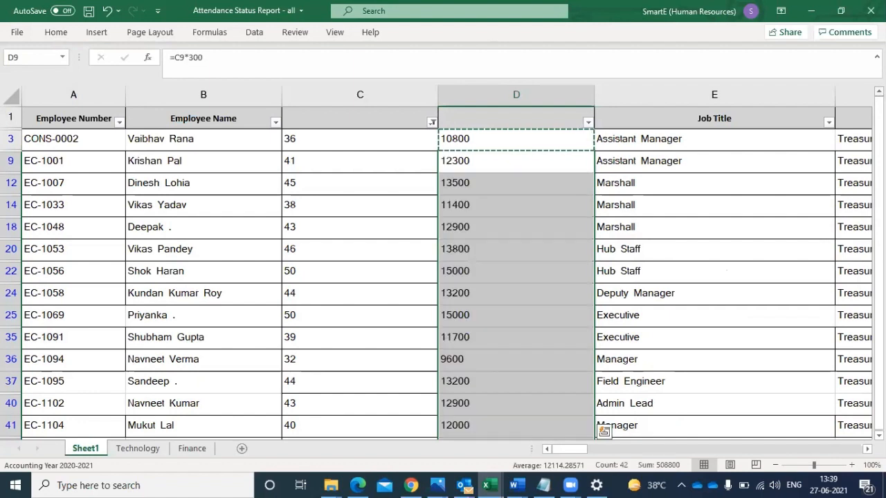
pyautogui.click(474, 247)
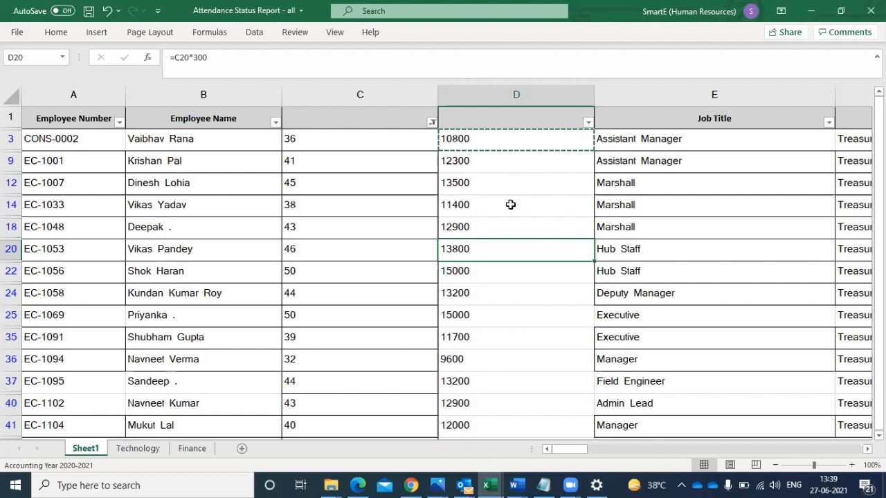
# - Select all values in the column C filter to show every row of Sheet1 again
pyautogui.click(312, 206)
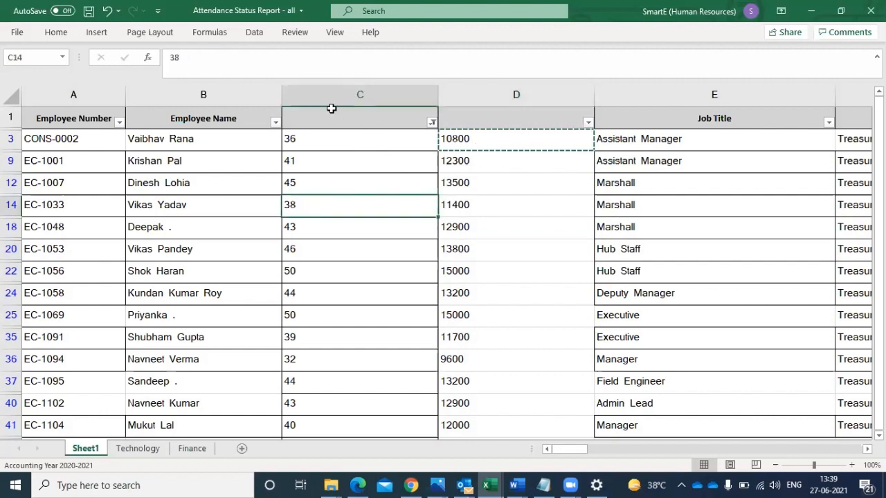
pyautogui.click(430, 123)
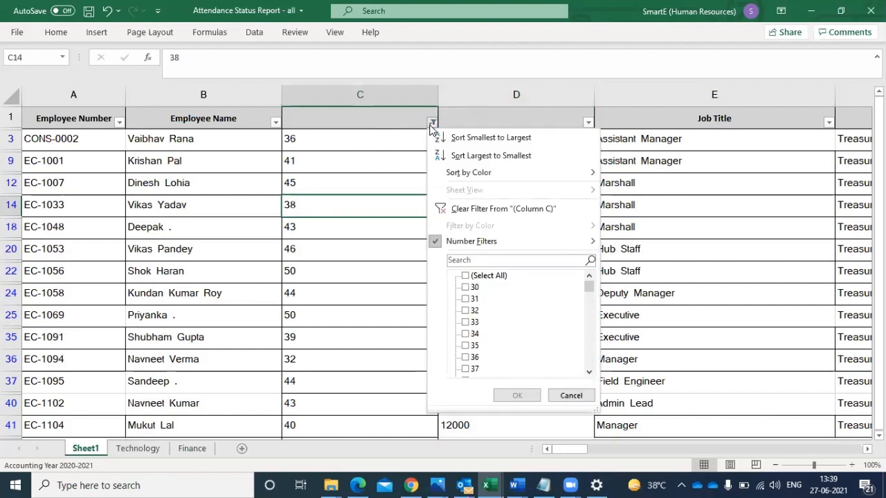
pyautogui.click(477, 280)
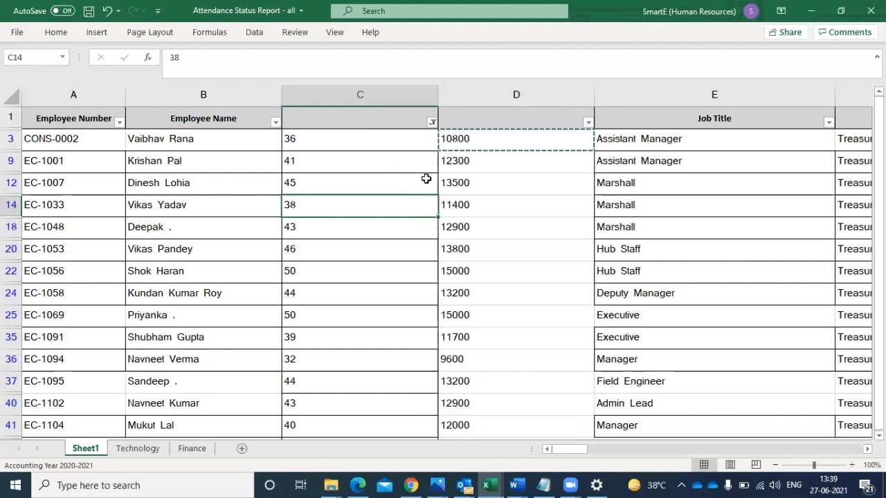
pyautogui.click(432, 124)
pyautogui.click(474, 276)
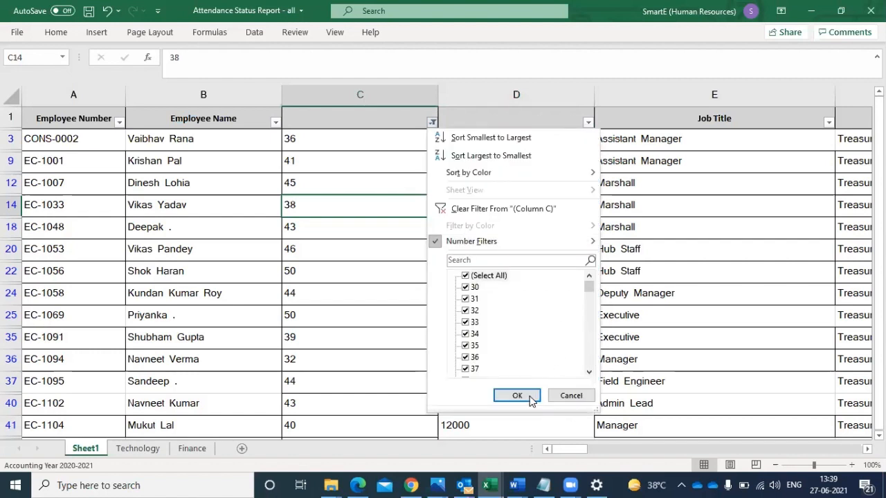
pyautogui.click(523, 396)
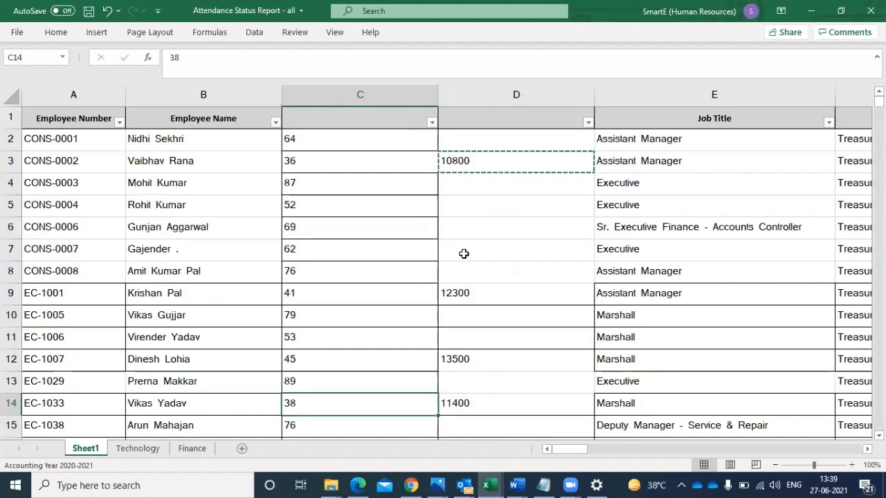
# - Apply cell borders to the whole of column D
pyautogui.click(500, 96)
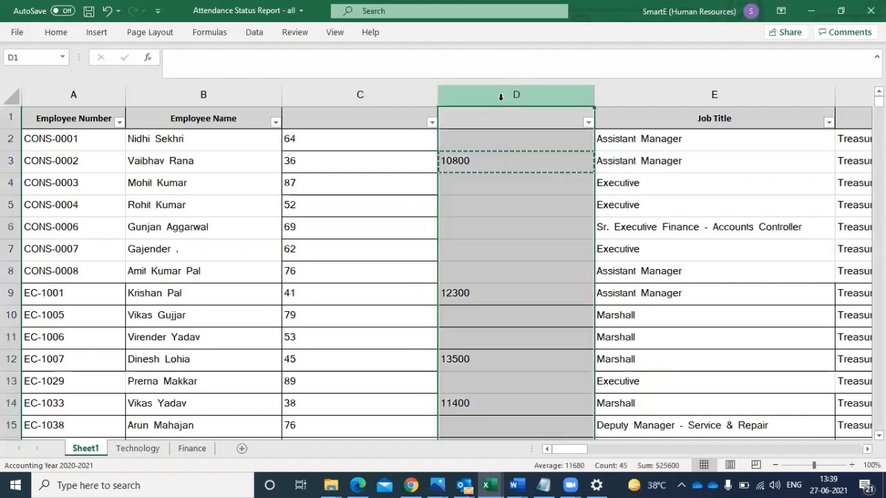
pyautogui.click(50, 34)
pyautogui.click(134, 81)
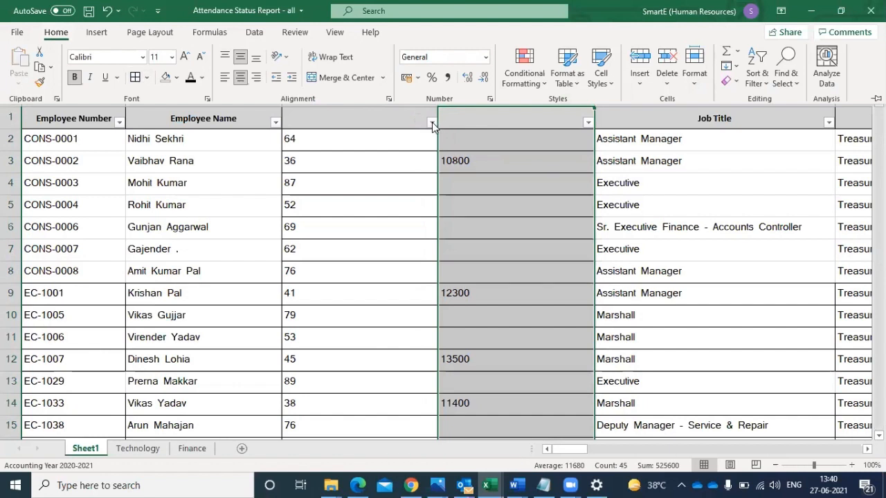
# - Apply a Between number filter to column C for values from 51 to 100
pyautogui.click(433, 125)
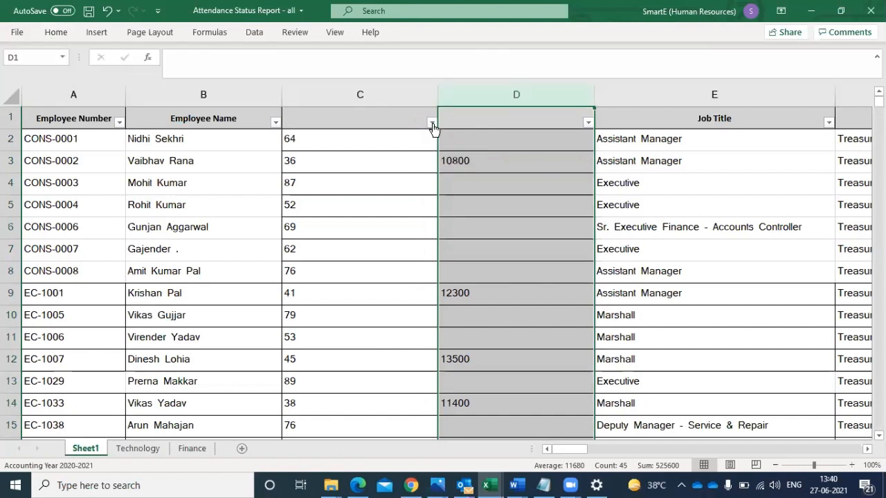
pyautogui.click(432, 123)
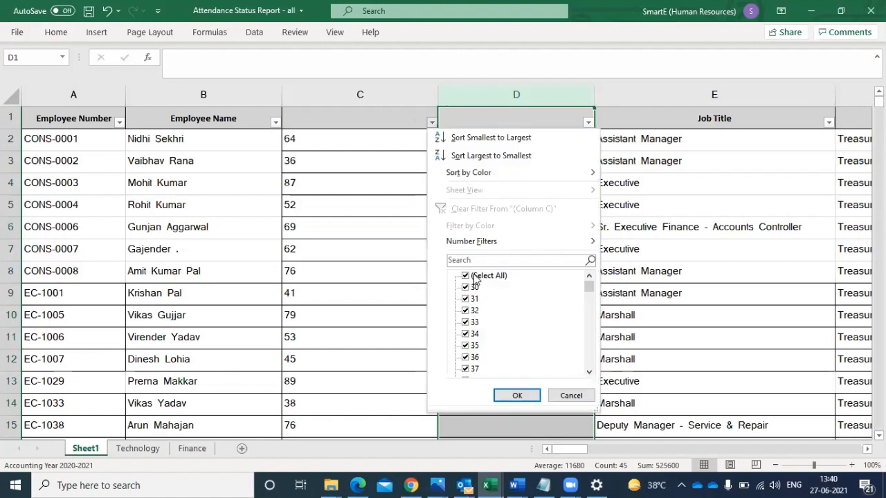
pyautogui.moveTo(505, 241)
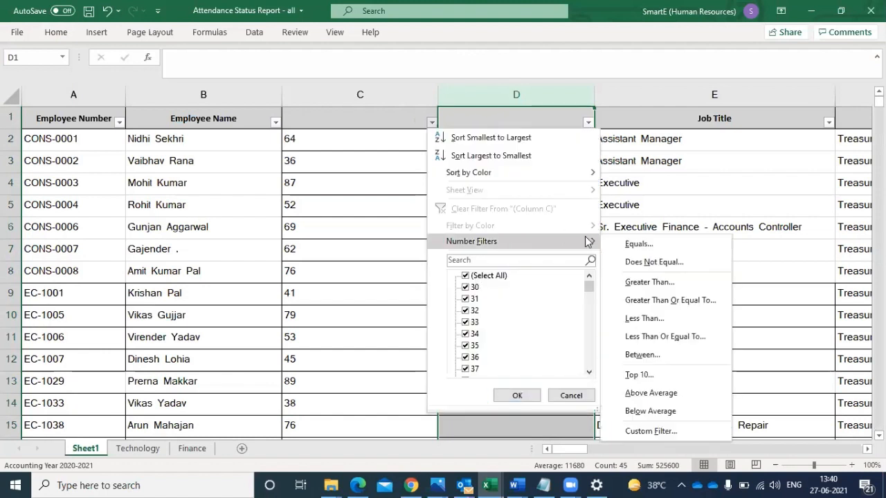
pyautogui.click(659, 359)
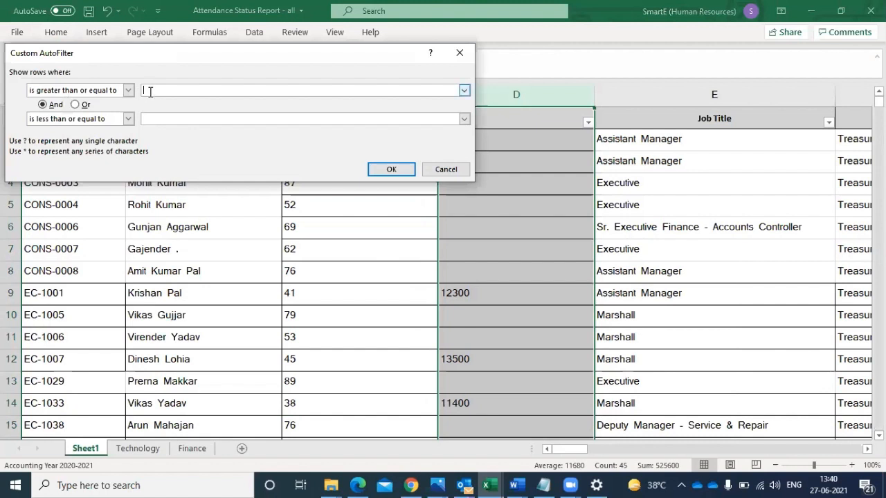
pyautogui.write('51')
pyautogui.click(150, 117)
pyautogui.write('1')
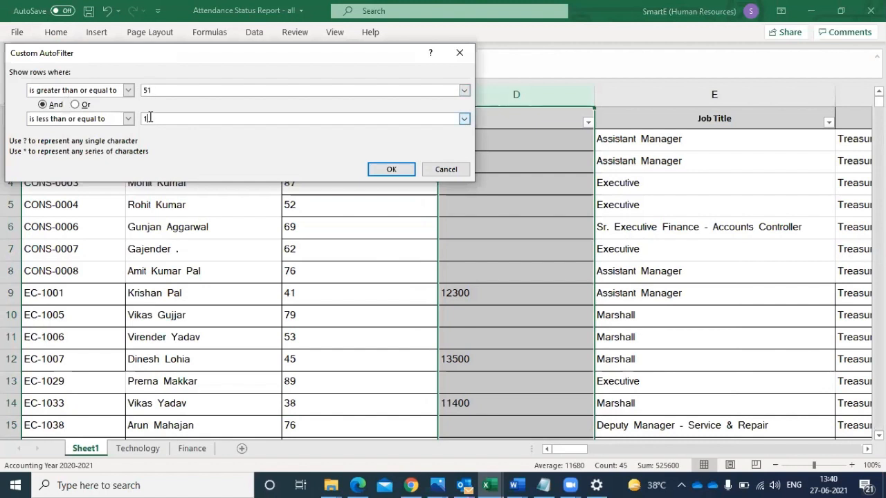
pyautogui.write('00')
pyautogui.click(390, 169)
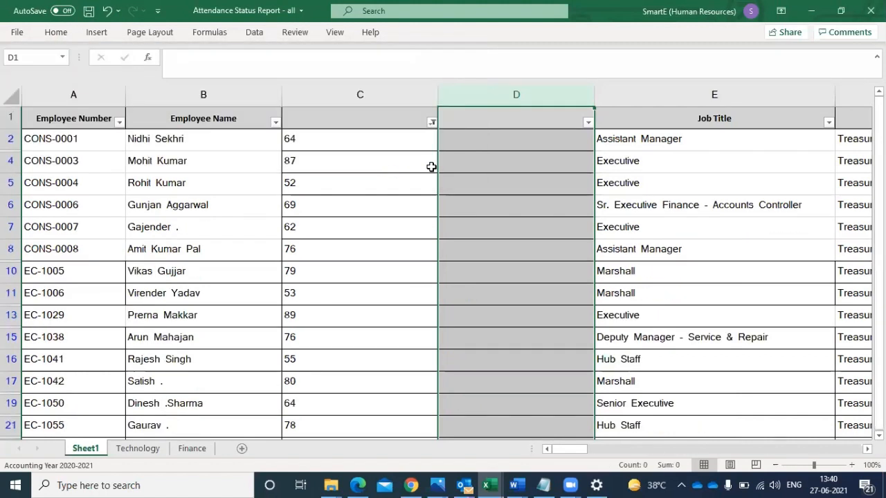
# - Enter the formula =C2*500 in cell D2 of the filtered list
pyautogui.click(482, 138)
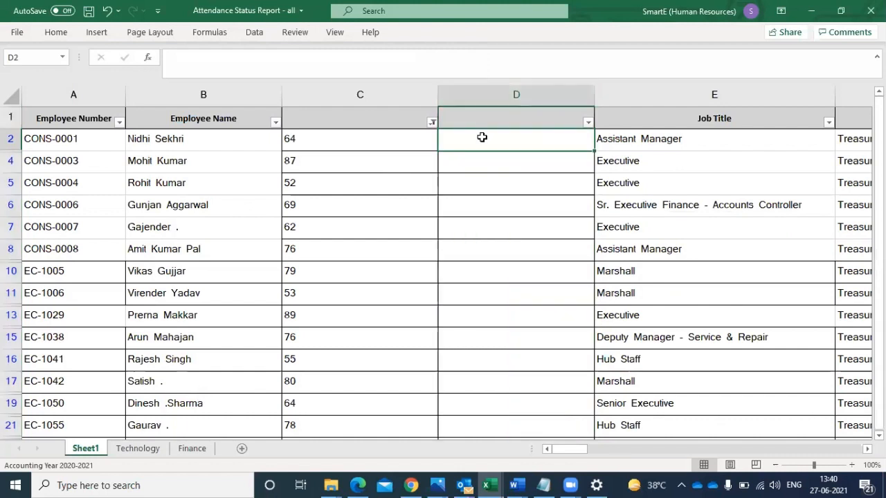
pyautogui.write('=')
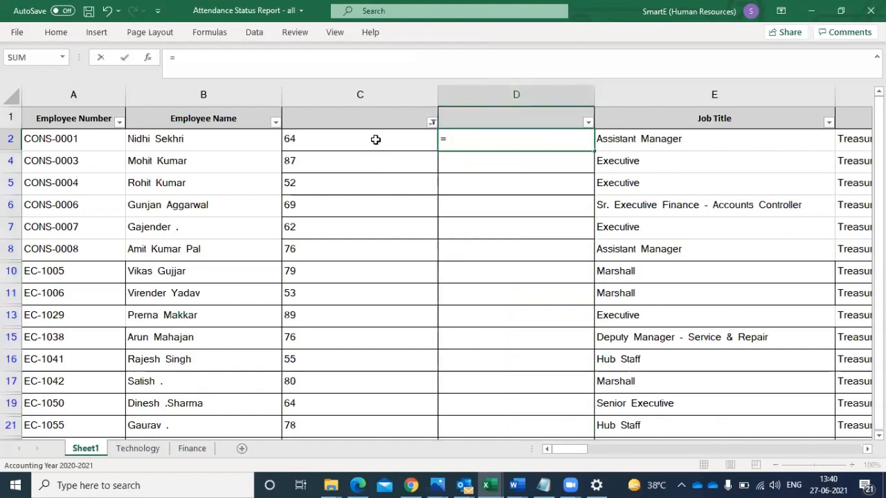
pyautogui.click(375, 140)
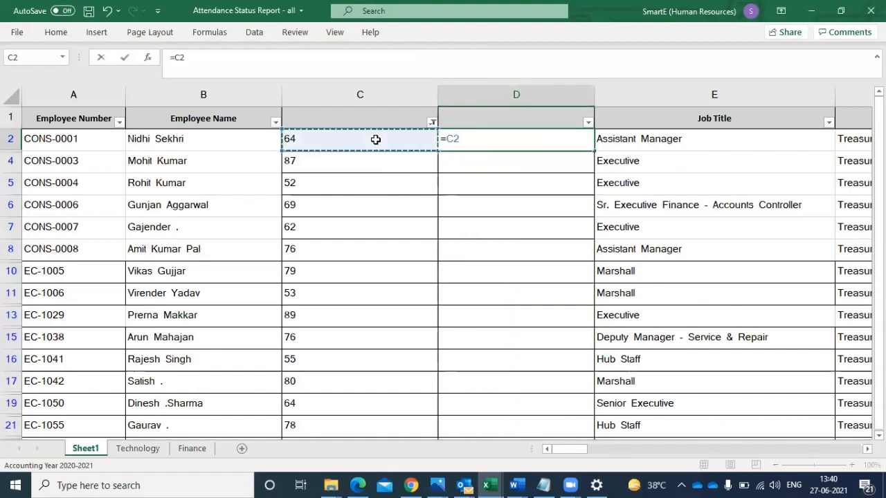
pyautogui.write('*500')
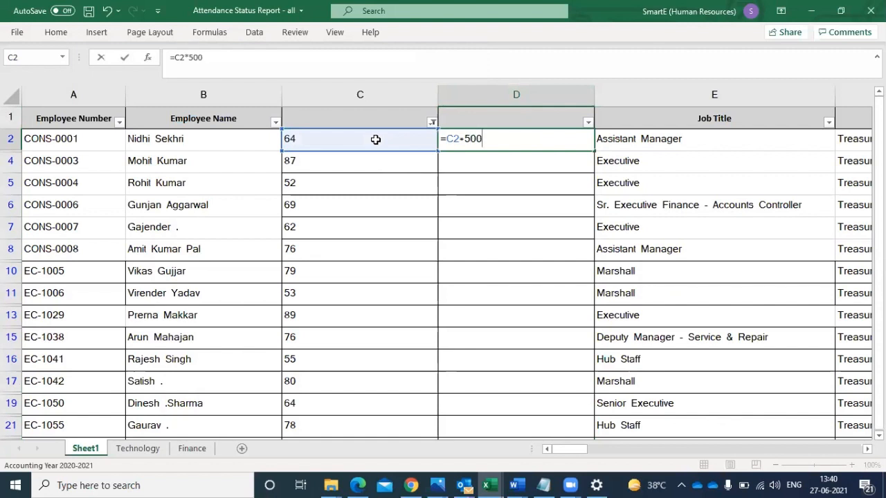
pyautogui.press('Return')
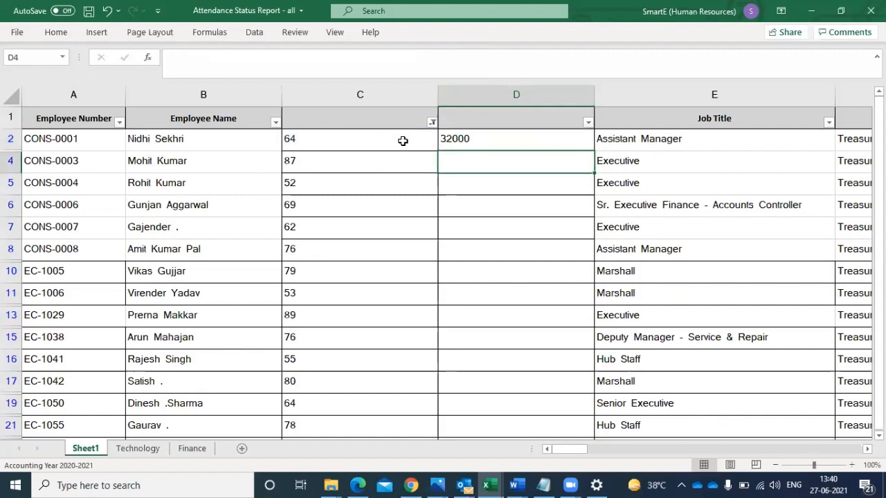
# - Copy the formula in D2 and select only the visible cells of D4 through D11 as its destination
pyautogui.click(479, 142)
pyautogui.hotkey('ctrl', 'c')
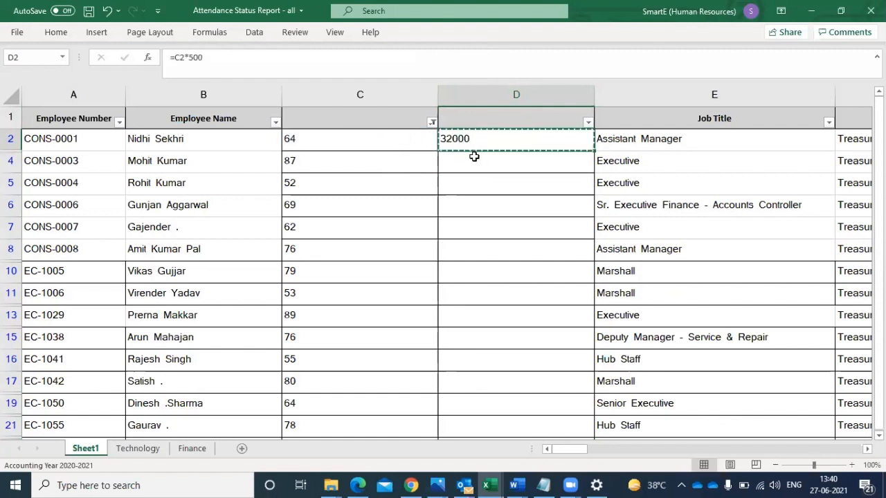
pyautogui.moveTo(471, 162); pyautogui.dragTo(473, 211)
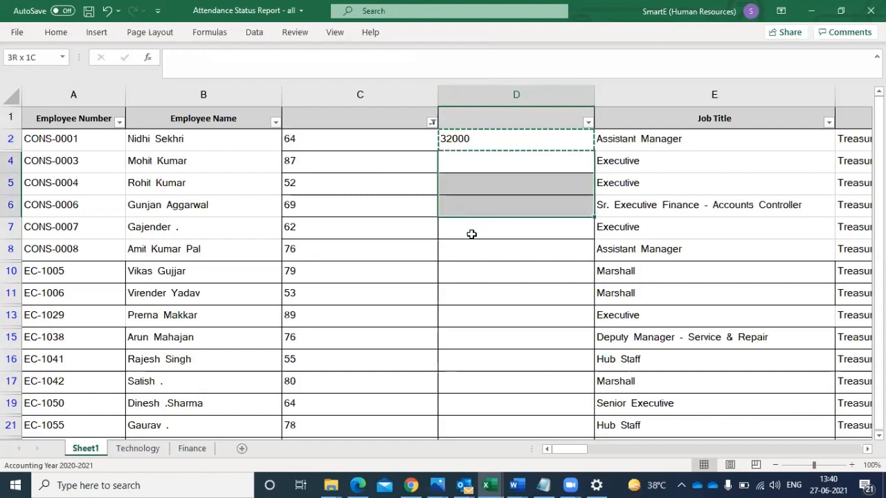
pyautogui.moveTo(472, 275); pyautogui.dragTo(473, 300)
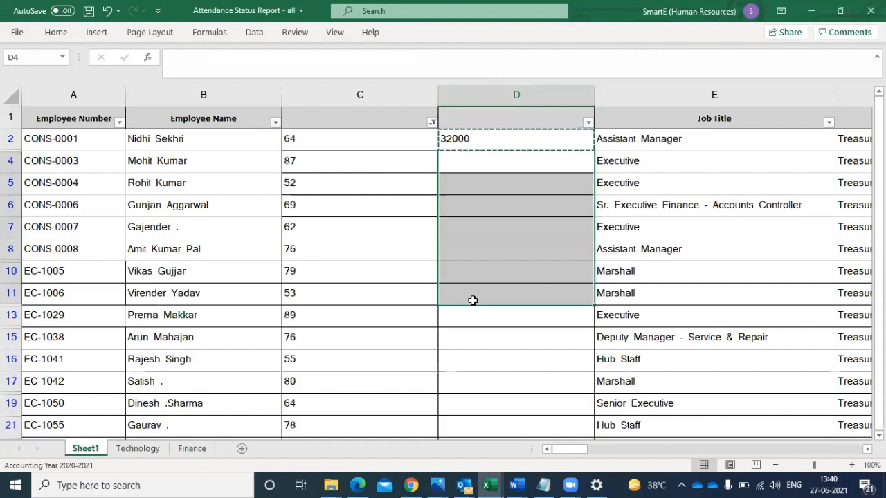
pyautogui.hotkey('alt', ';')
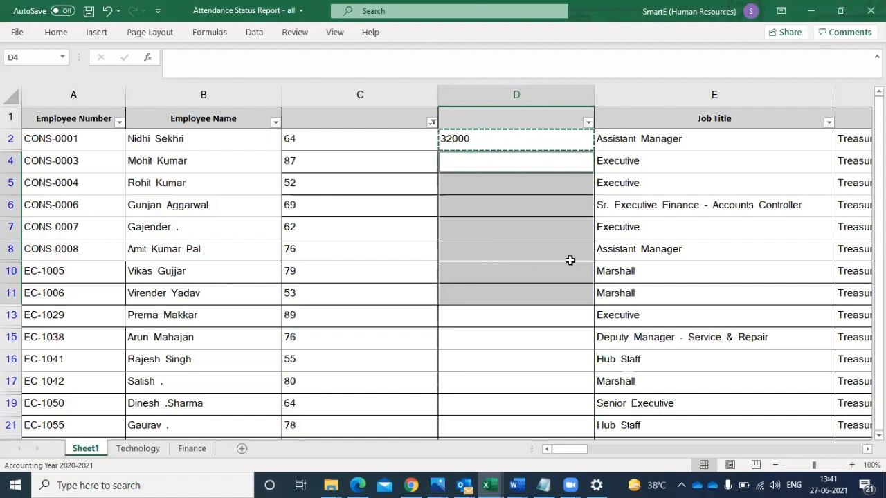
# - Paste the copied formula into the visible cells D4 to D11, and reset the sheet's filter so all rows are shown
pyautogui.hotkey('ctrl', 'v')
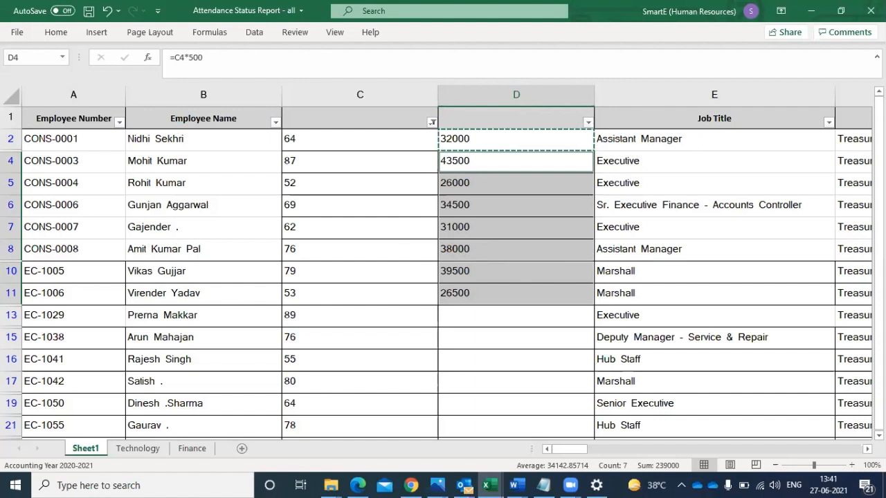
pyautogui.click(10, 99)
pyautogui.click(254, 33)
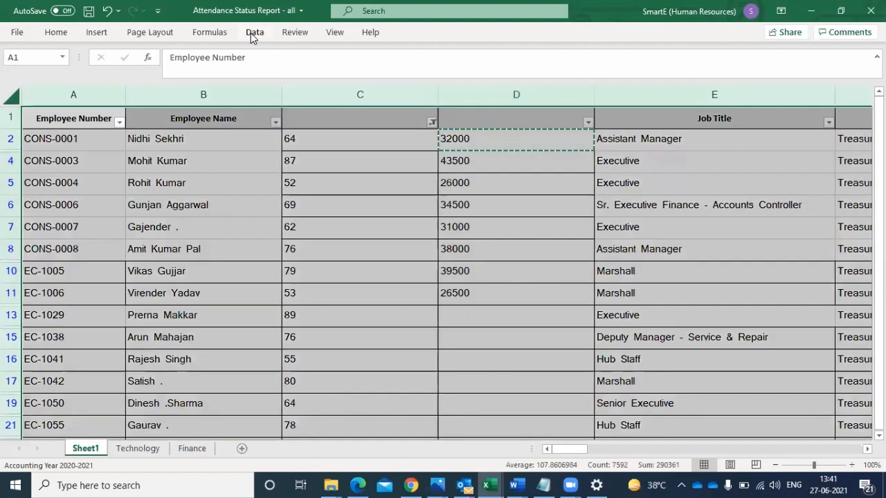
pyautogui.click(541, 67)
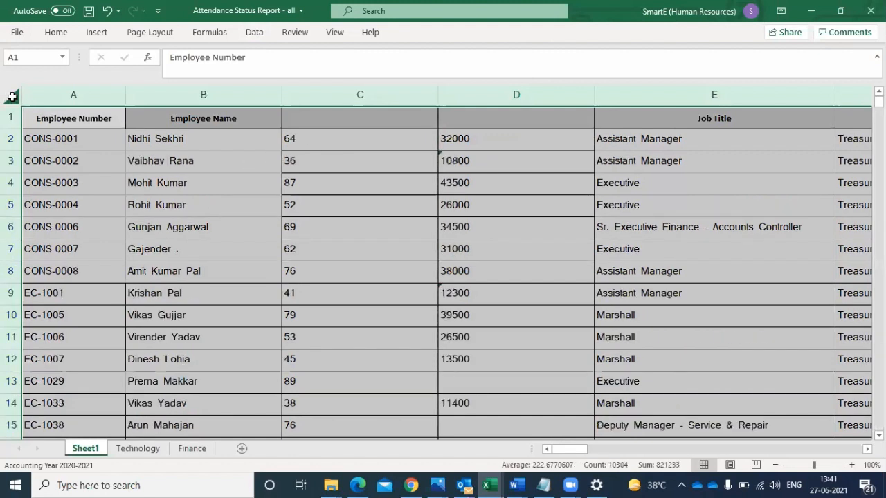
pyautogui.click(334, 33)
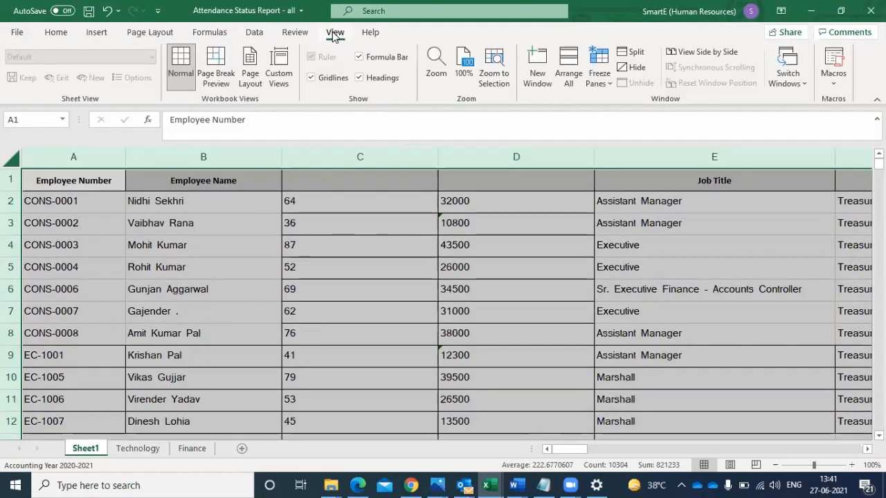
pyautogui.click(262, 35)
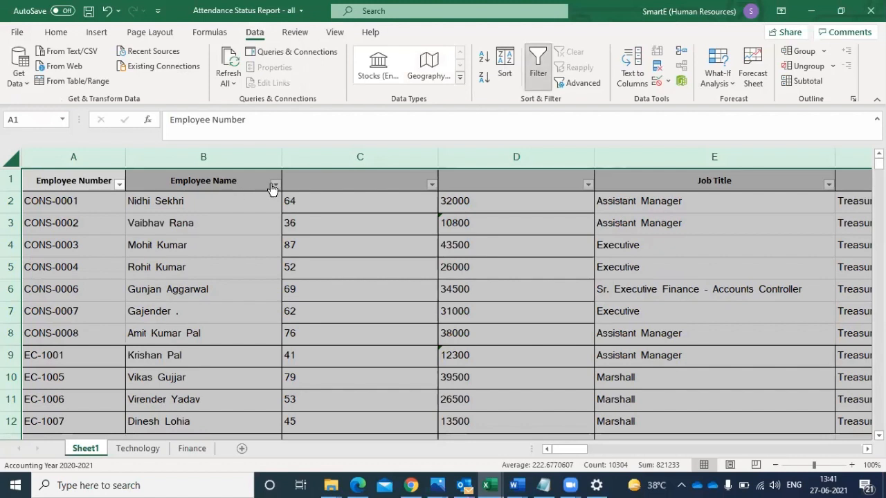
# - Try to sort the Employee Name column from A to Z
pyautogui.click(273, 184)
pyautogui.click(315, 188)
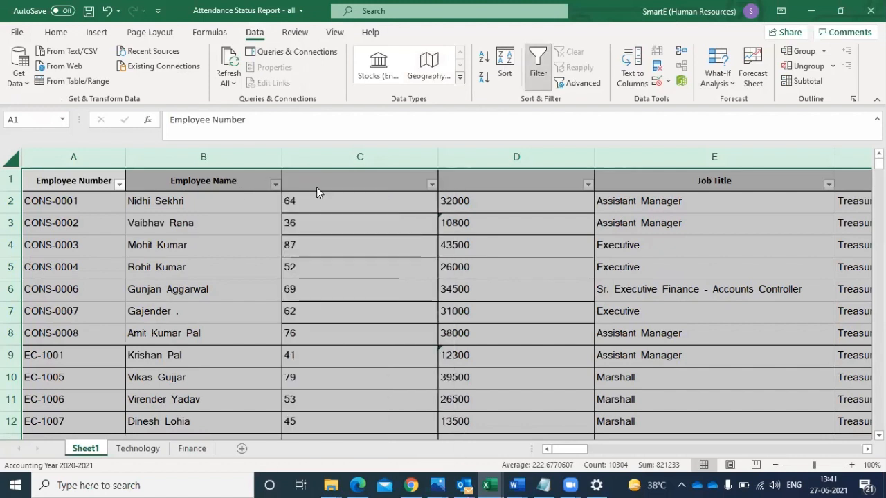
pyautogui.click(443, 278)
pyautogui.click(12, 160)
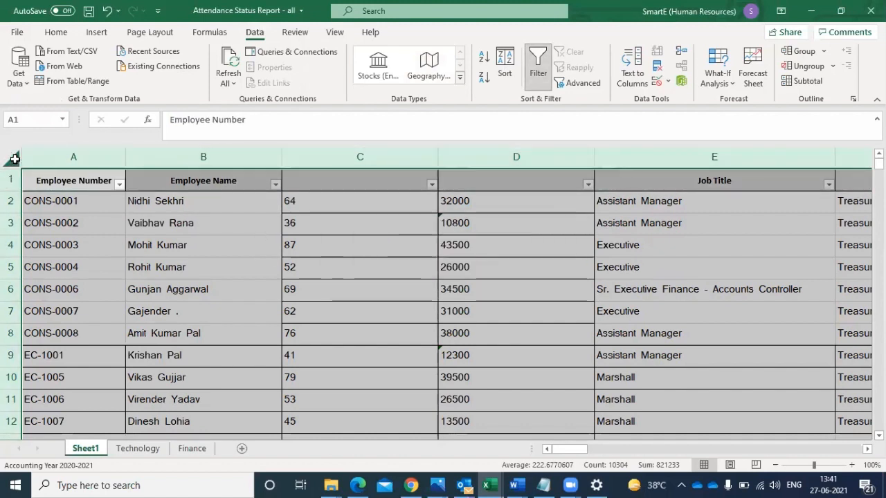
pyautogui.click(54, 34)
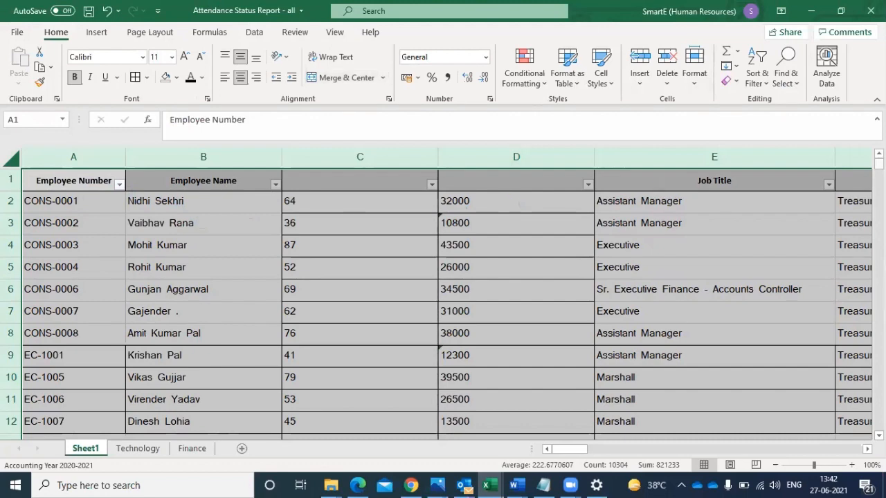
# - Delete rows 174 to 202, which hold the leave-type legend and report notes below the employee list
pyautogui.moveTo(879, 164)
pyautogui.mouseDown()
pyautogui.moveTo(879, 206)
pyautogui.moveTo(878, 164)
pyautogui.mouseUp()
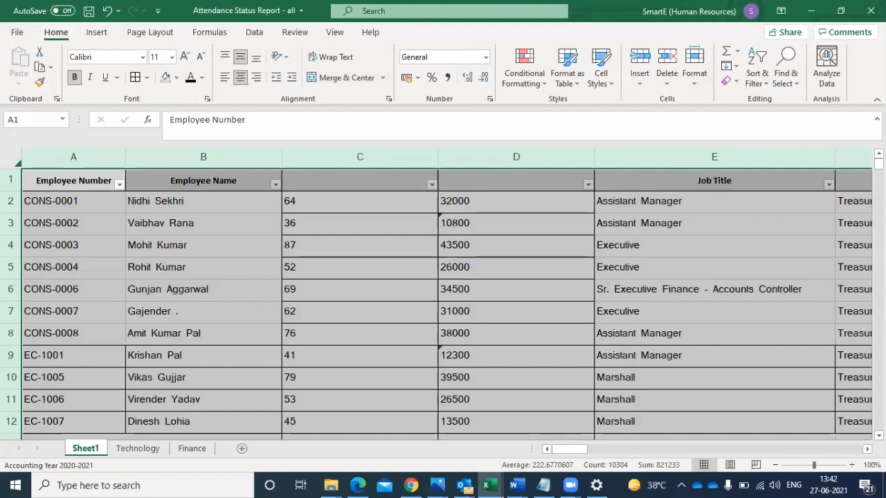
pyautogui.scroll(-7, 446, 304)
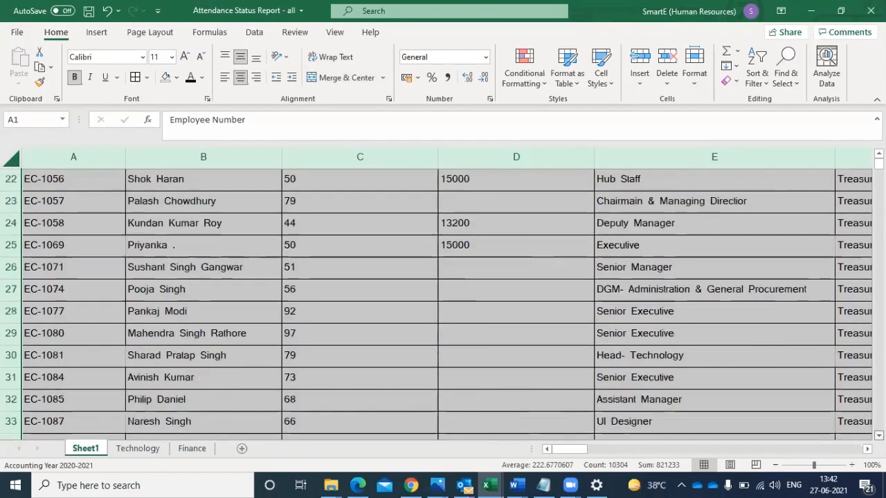
pyautogui.scroll(-10, 446, 304)
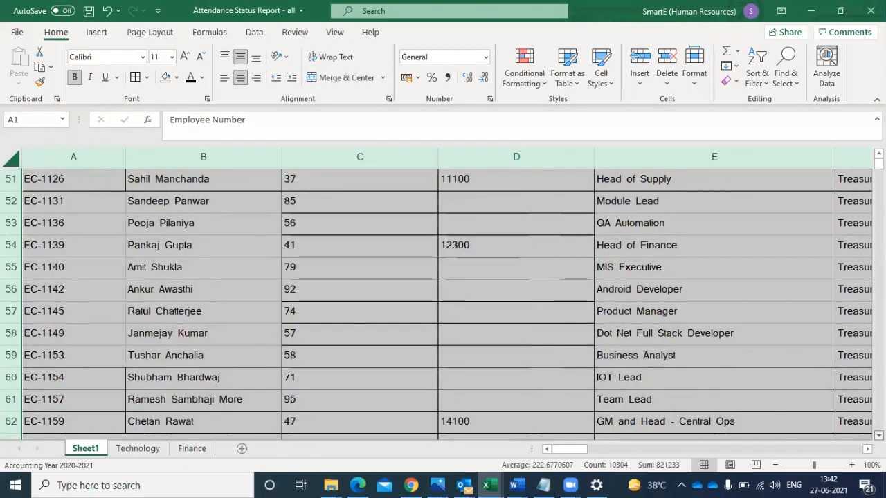
pyautogui.scroll(-10, 447, 304)
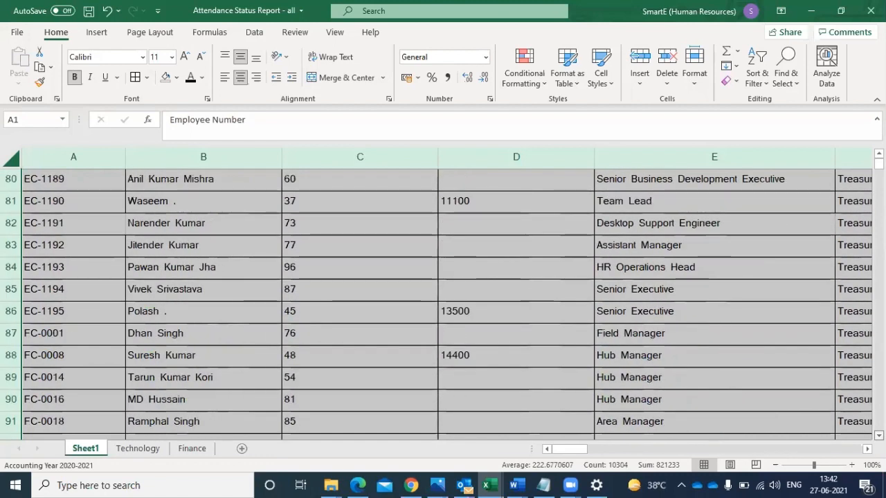
pyautogui.scroll(-5, 446, 305)
pyautogui.scroll(-6, 446, 304)
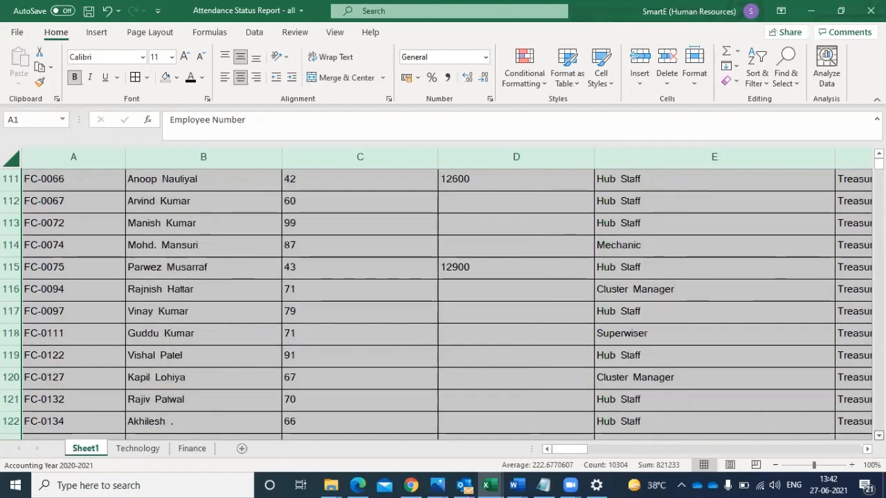
pyautogui.scroll(-5, 446, 304)
pyautogui.scroll(-5, 446, 304)
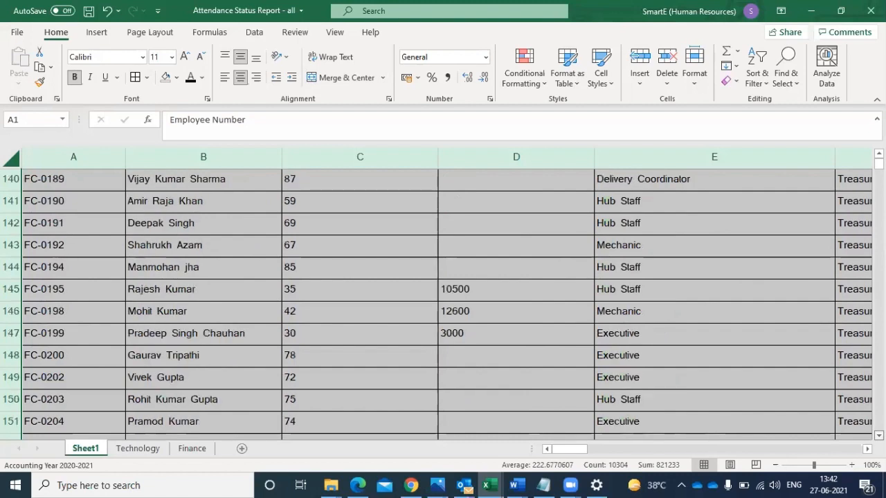
pyautogui.scroll(-6, 446, 304)
pyautogui.scroll(-5, 446, 305)
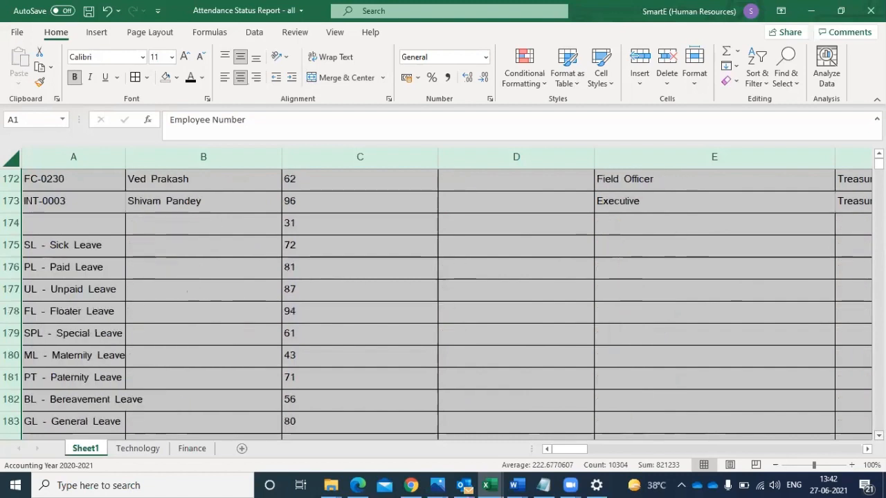
pyautogui.moveTo(6, 222); pyautogui.dragTo(9, 358)
pyautogui.rightClick(8, 358)
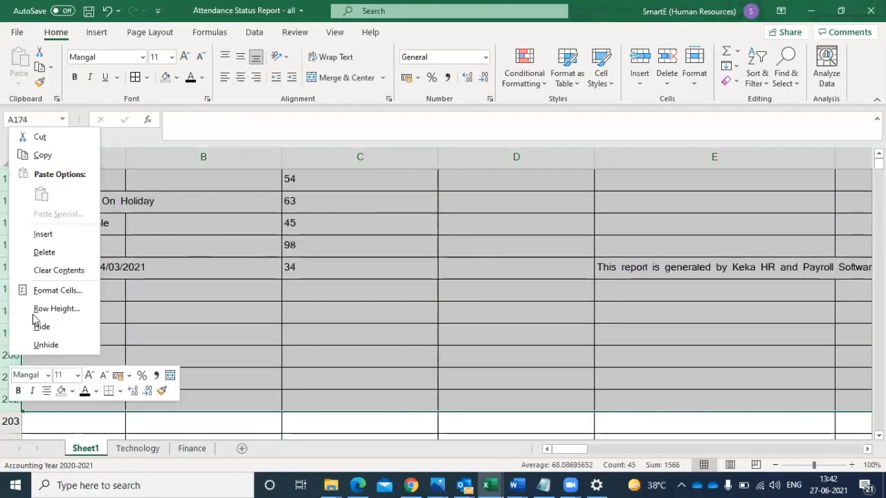
pyautogui.click(45, 252)
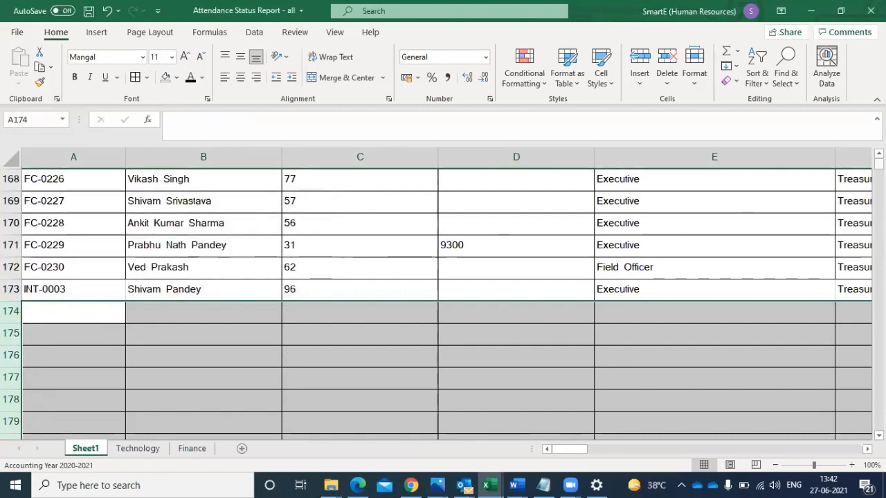
# - Sort the whole sheet from A to Z by Employee Name, accepting the large operation
pyautogui.moveTo(879, 164); pyautogui.dragTo(879, 156)
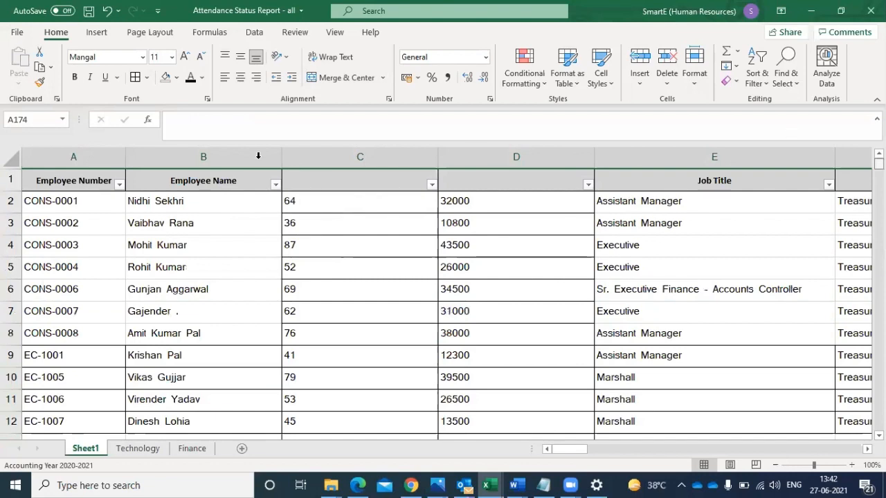
pyautogui.click(11, 161)
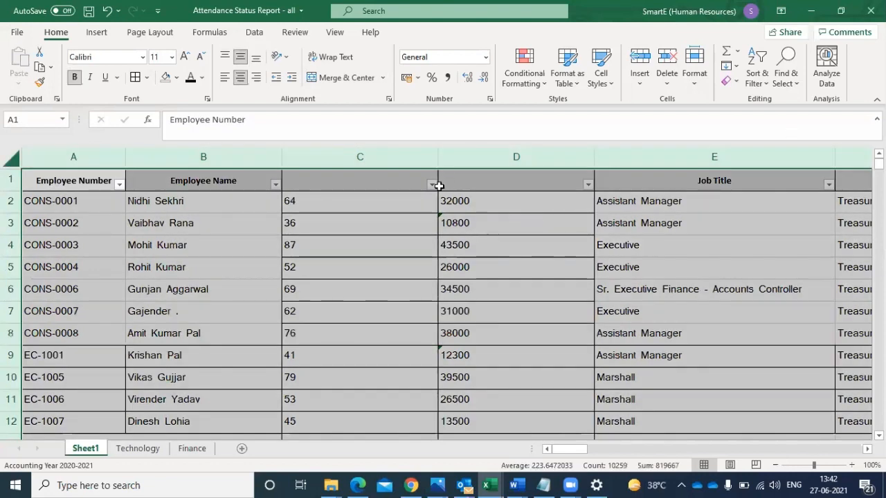
pyautogui.click(276, 185)
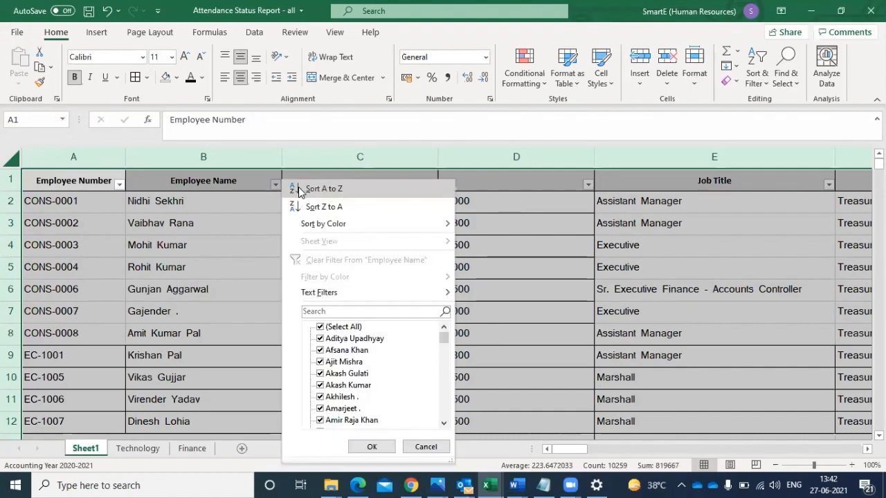
pyautogui.click(301, 189)
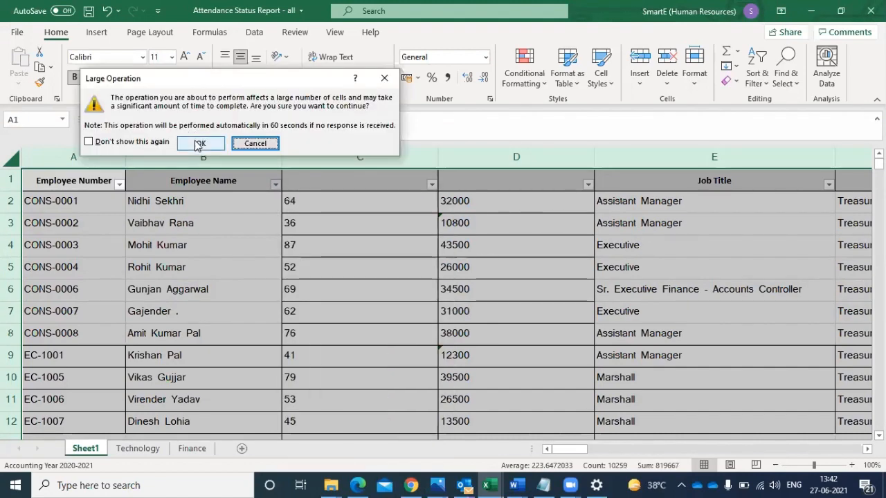
pyautogui.click(196, 142)
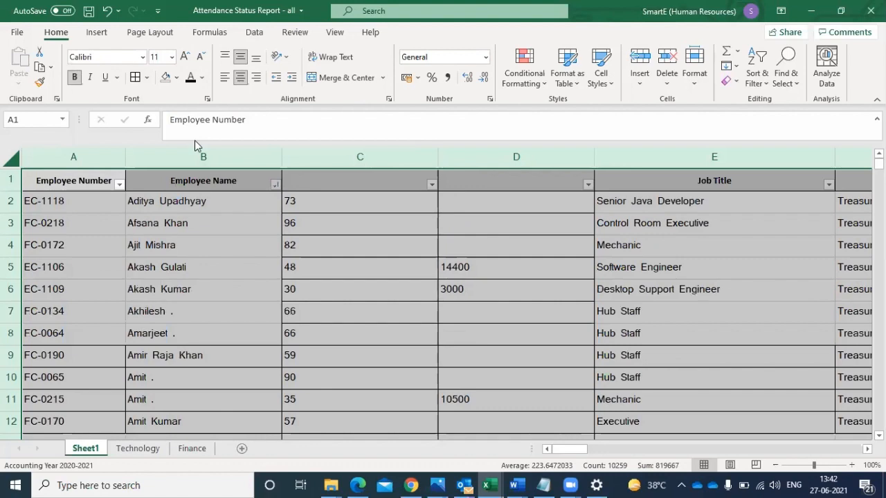
# - Examine the alphabetical order of the entries in the Employee Name column, starting from the first rows
pyautogui.click(148, 205)
pyautogui.click(148, 224)
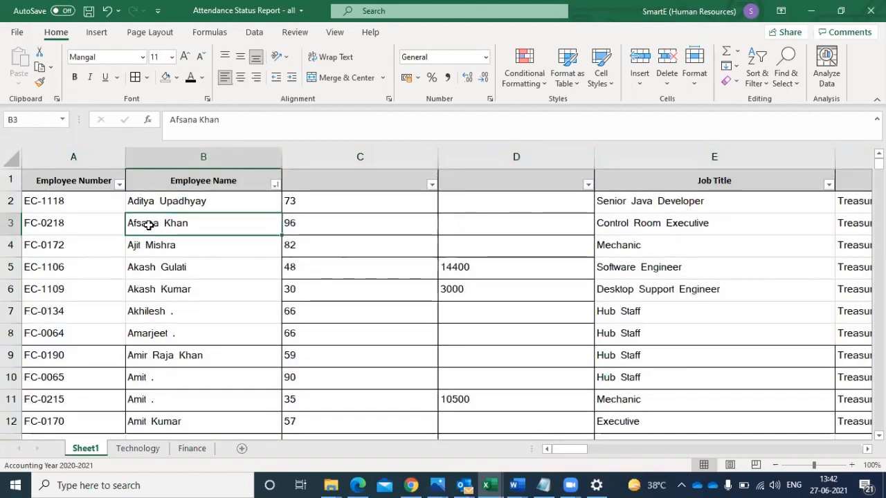
pyautogui.press('Down')
pyautogui.press('Down')
pyautogui.press('Down')
pyautogui.press('Down')
pyautogui.press('Down')
pyautogui.press('Down')
pyautogui.press('Down')
pyautogui.press('Down')
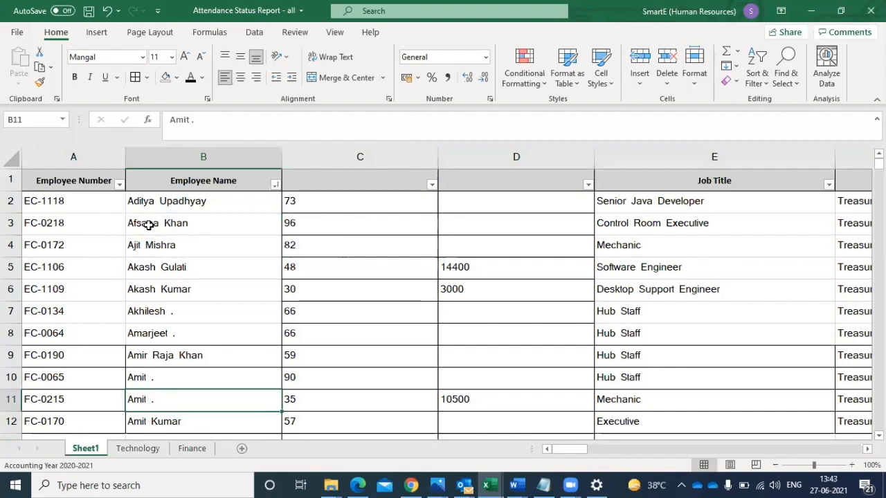
pyautogui.press('Down')
pyautogui.press('Down')
pyautogui.press('Up')
pyautogui.press('Up')
pyautogui.press('Up')
pyautogui.press('Up')
pyautogui.press('Up')
pyautogui.press('Up')
pyautogui.press('Up')
pyautogui.press('Up')
pyautogui.press('Up')
pyautogui.press('Up')
pyautogui.press('Up')
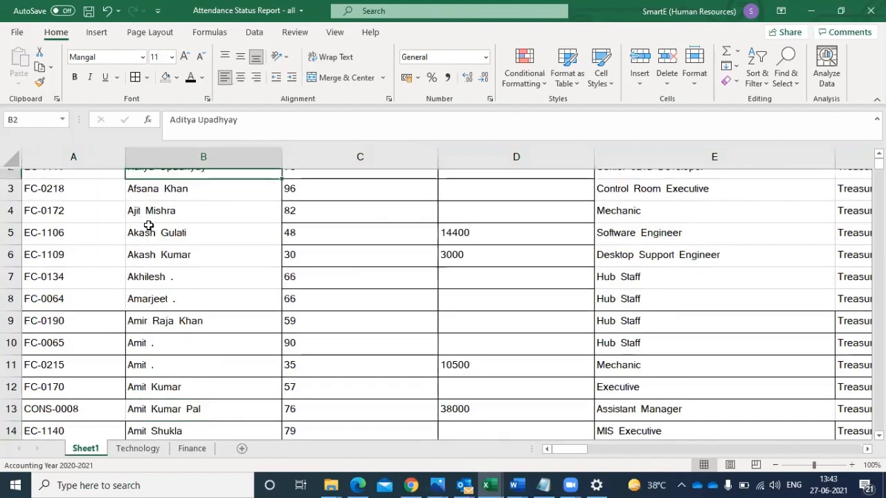
pyautogui.press('Up')
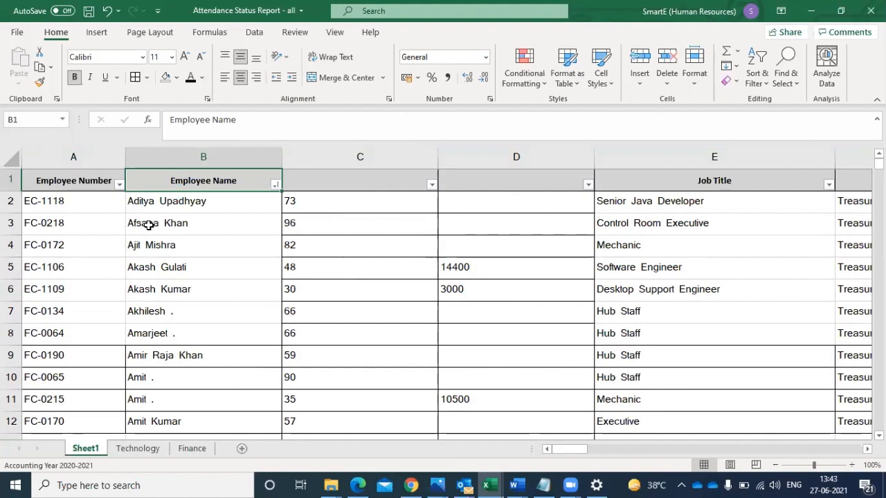
# - Undo the Employee Name sort
pyautogui.click(148, 224)
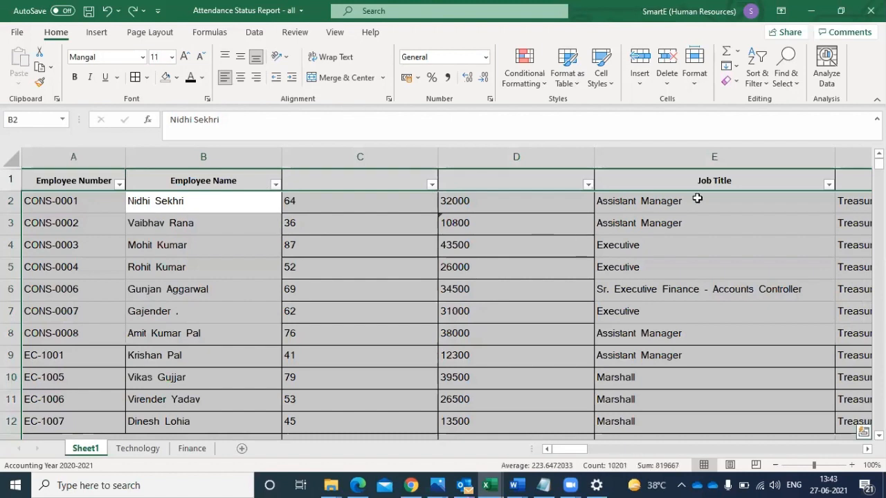
# - Filter the Job Title column so that only Hub Staff and Marshall entries are shown
pyautogui.click(828, 184)
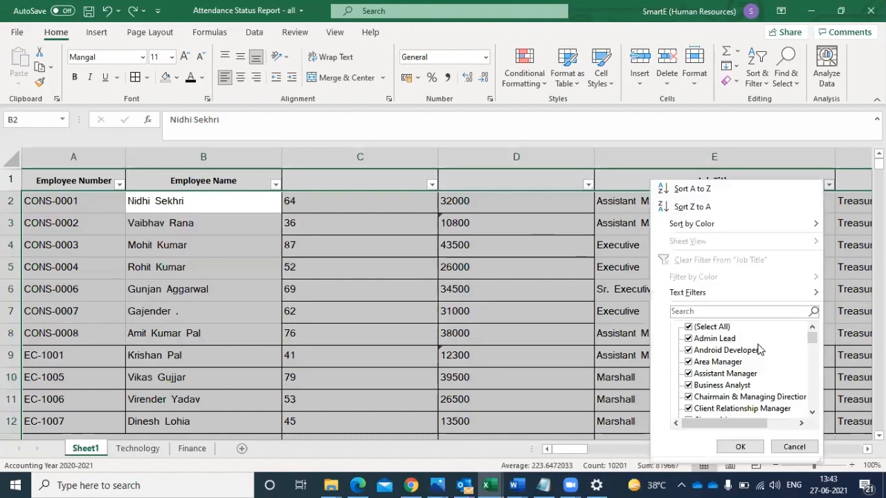
pyautogui.click(689, 328)
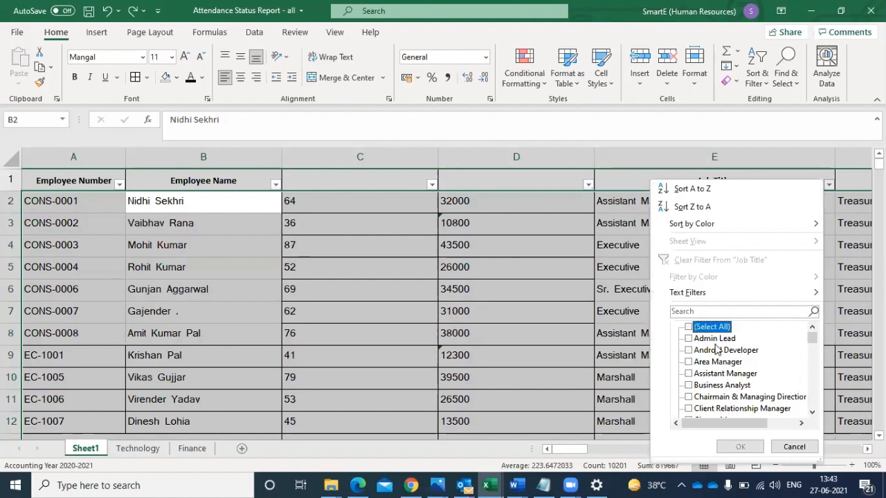
pyautogui.click(815, 413)
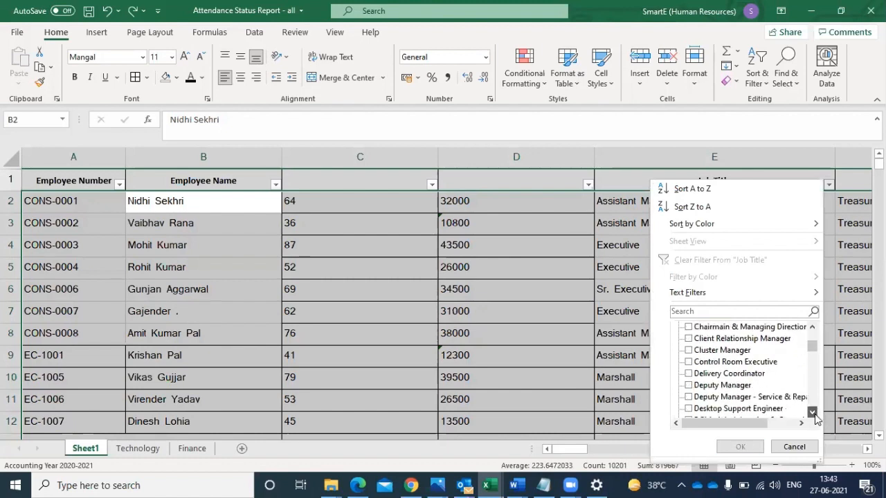
pyautogui.moveTo(812, 413); pyautogui.dragTo(812, 413)
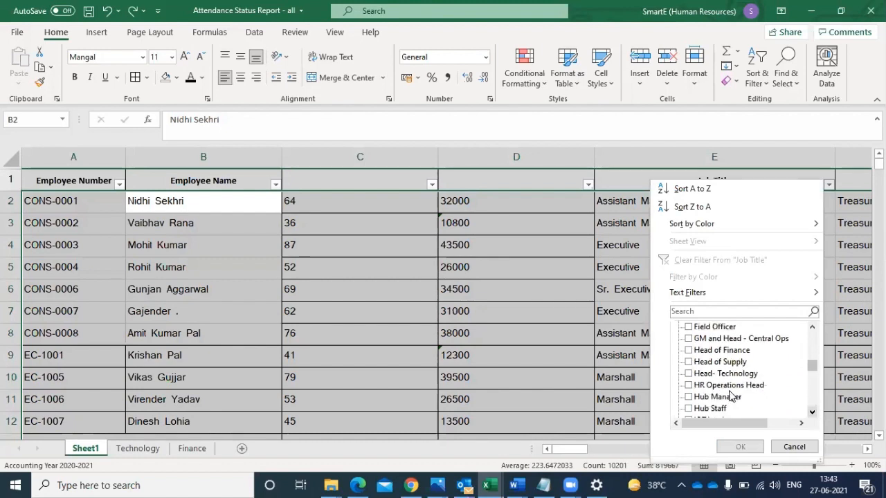
pyautogui.click(720, 397)
pyautogui.click(719, 399)
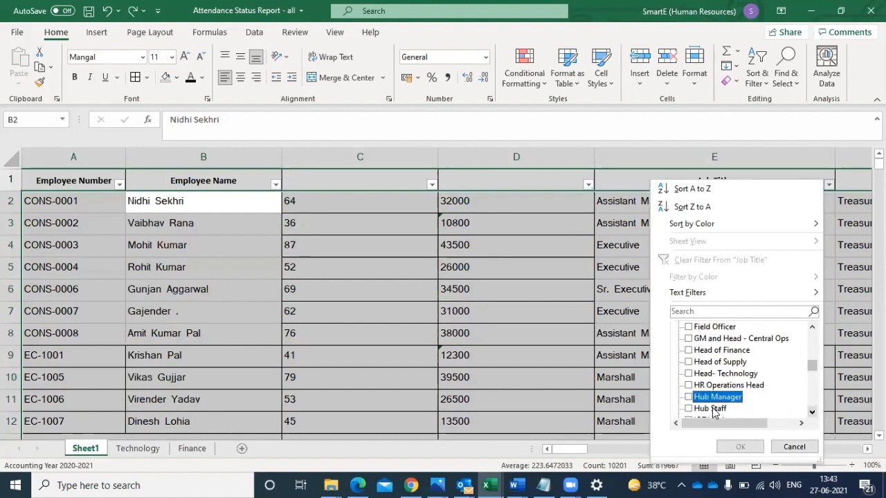
pyautogui.click(712, 408)
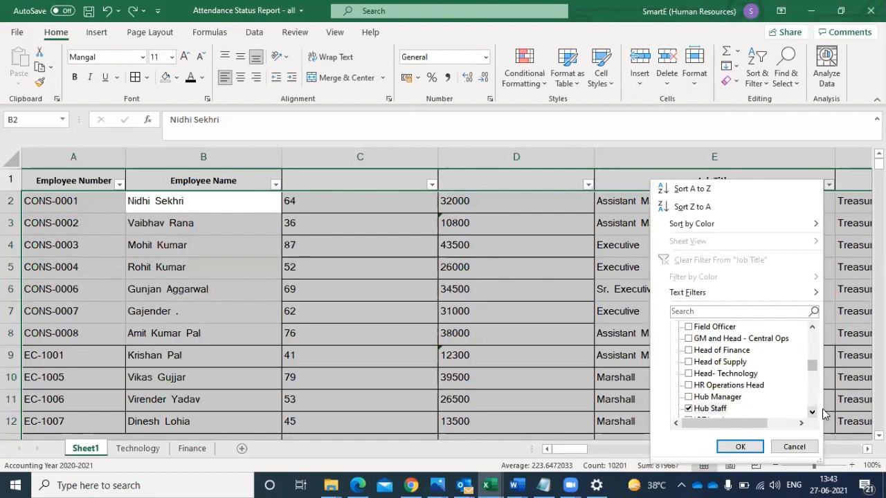
pyautogui.click(813, 412)
pyautogui.doubleClick(812, 412)
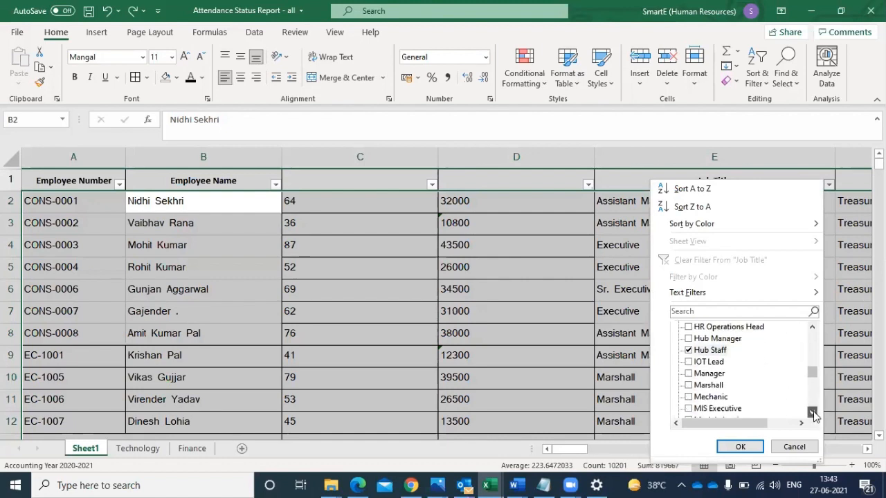
pyautogui.click(812, 412)
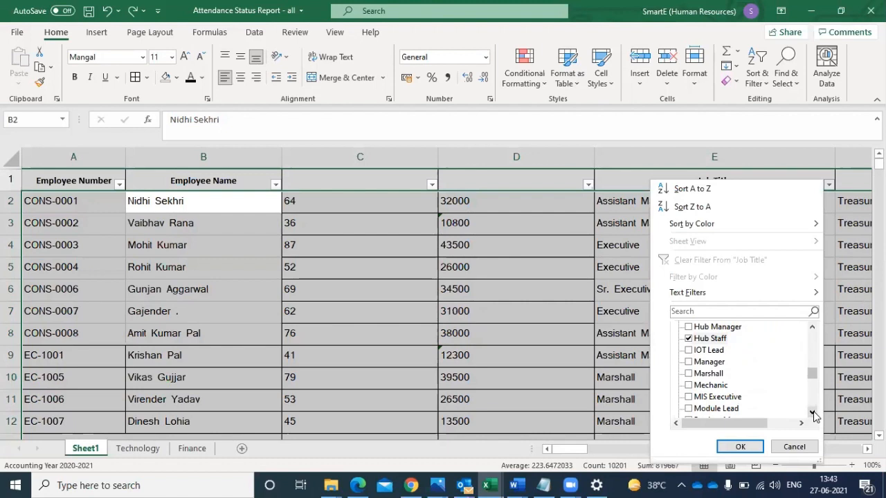
pyautogui.click(719, 374)
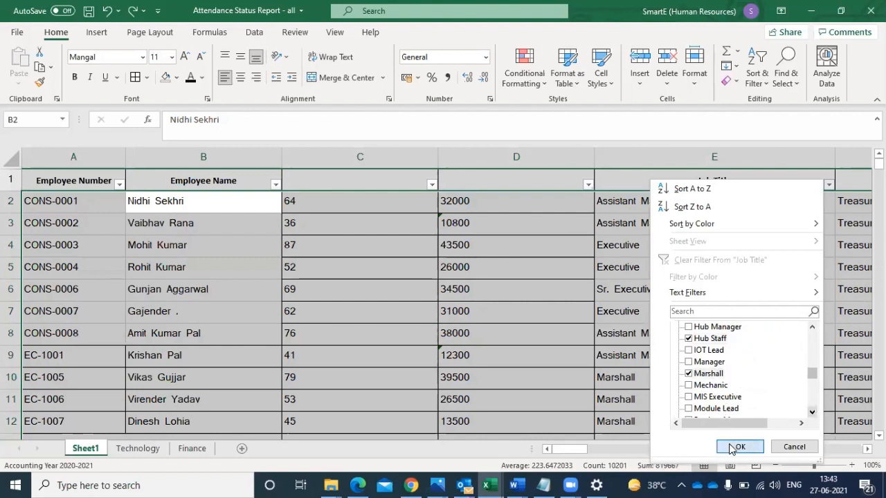
pyautogui.click(738, 447)
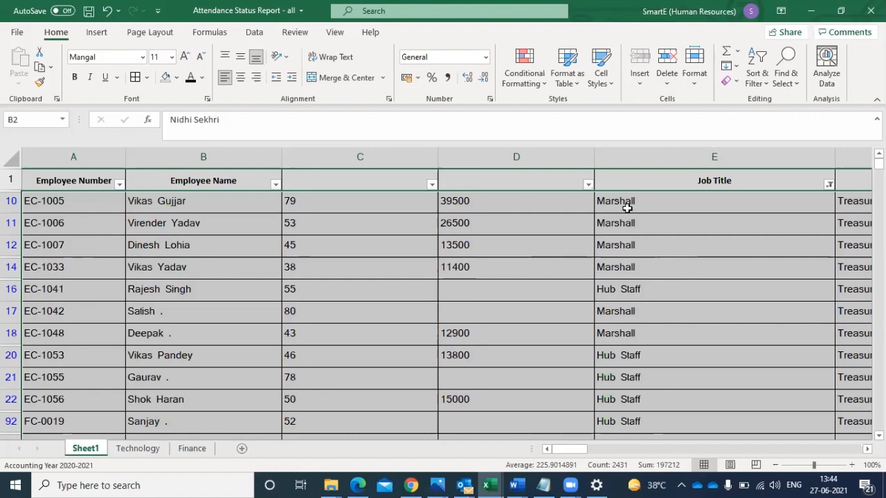
# - Sort the filtered rows from Z to A by Job Title
pyautogui.moveTo(626, 207); pyautogui.dragTo(621, 276)
pyautogui.click(613, 292)
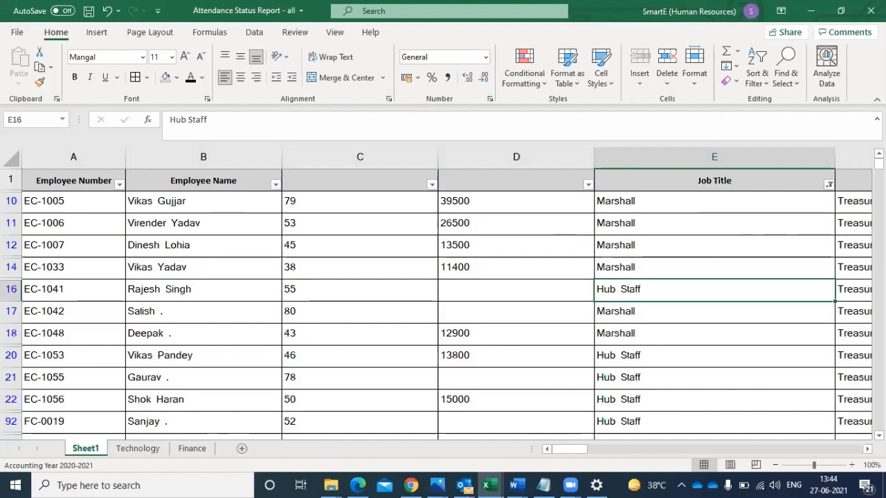
pyautogui.click(829, 184)
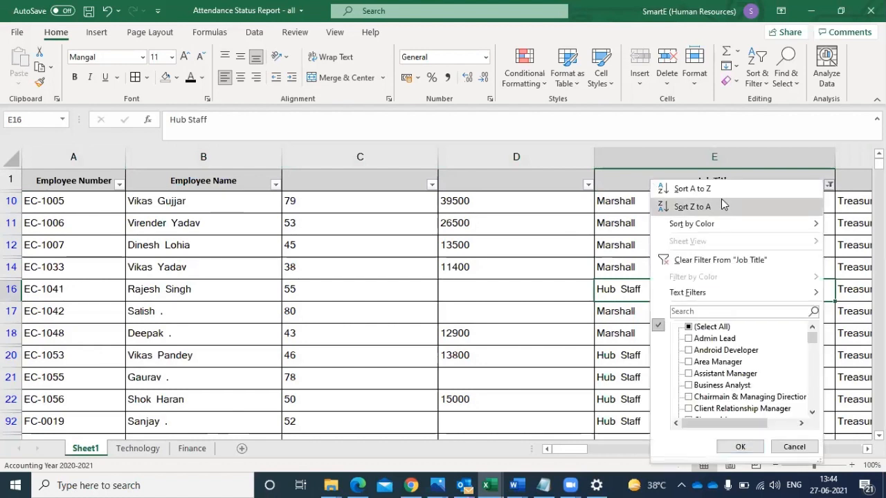
pyautogui.click(722, 204)
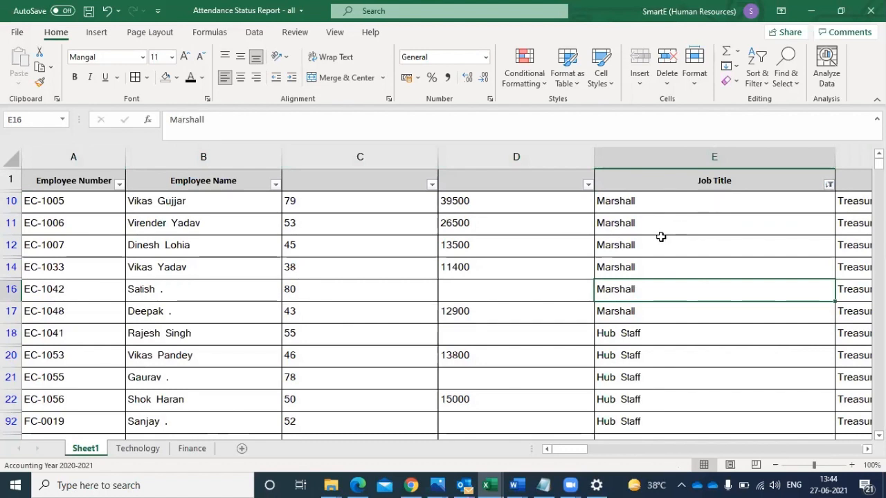
# - Examine how the Marshall and Hub Staff rows are grouped in the Job Title column, down to row 162
pyautogui.moveTo(628, 200); pyautogui.dragTo(624, 311)
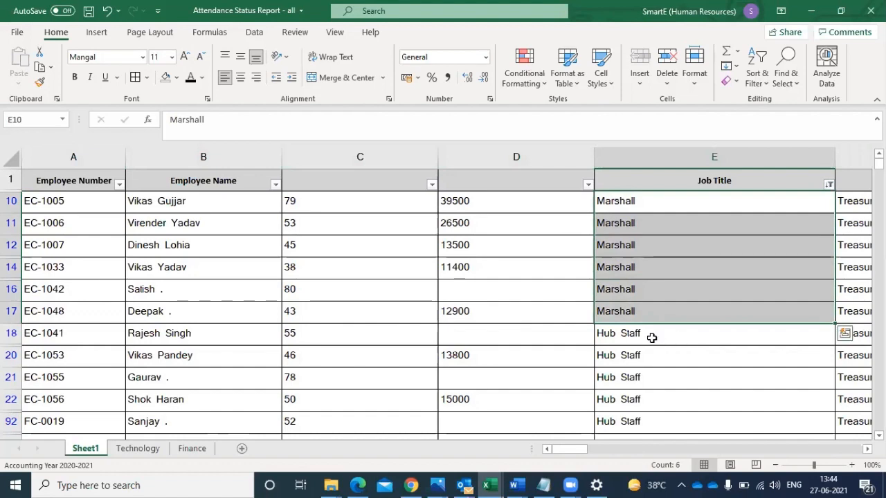
pyautogui.moveTo(650, 337); pyautogui.dragTo(605, 389)
pyautogui.scroll(-2, 605, 389)
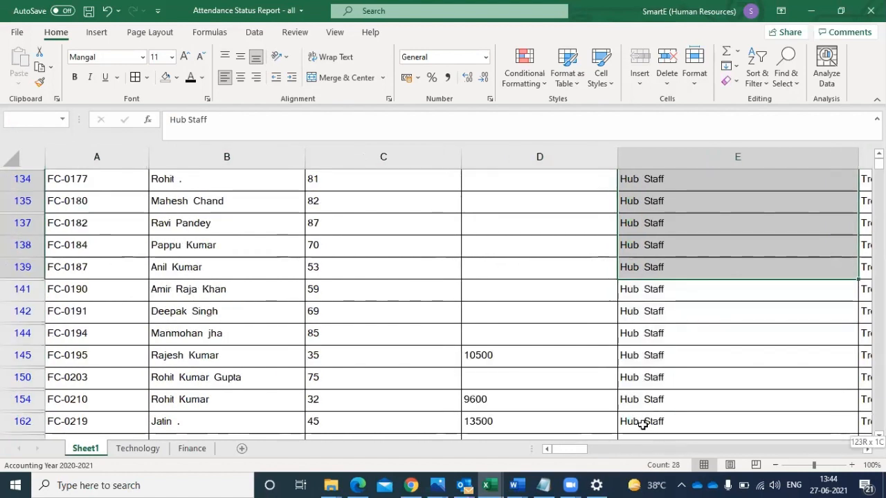
pyautogui.moveTo(642, 424)
pyautogui.mouseDown()
pyautogui.moveTo(642, 366)
pyautogui.moveTo(642, 427)
pyautogui.mouseUp()
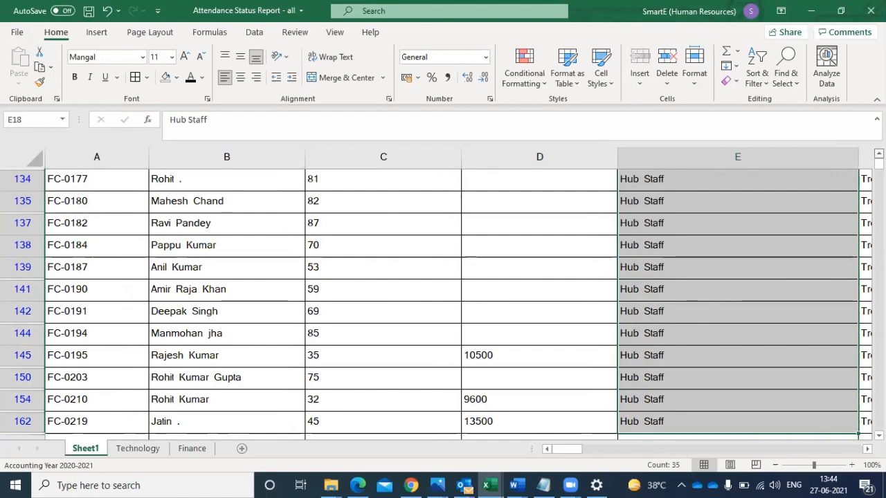
pyautogui.scroll(2, 443, 297)
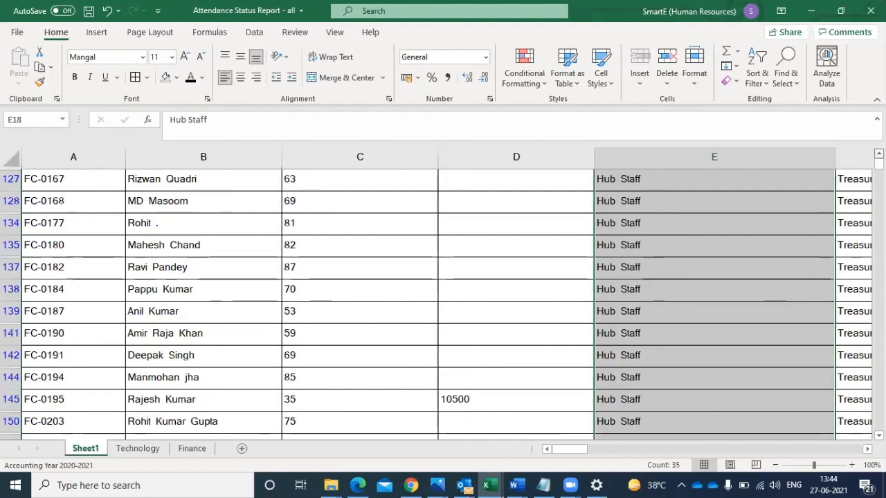
pyautogui.scroll(6, 443, 298)
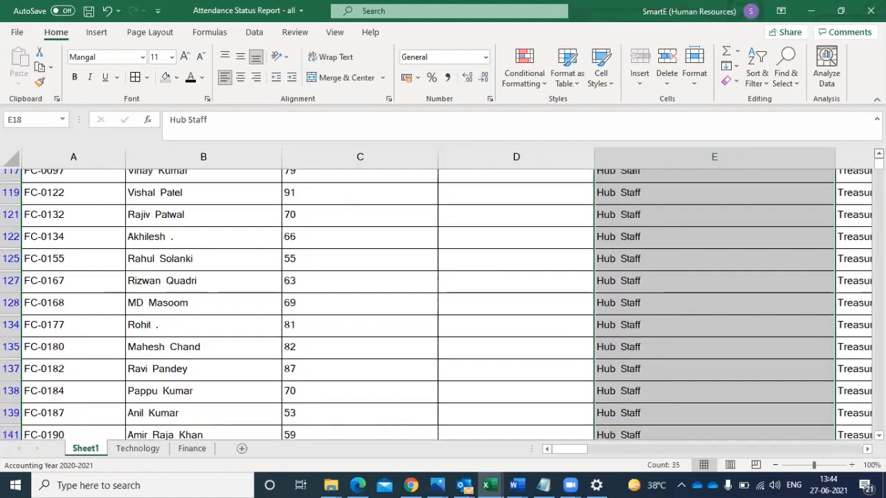
pyautogui.scroll(6, 443, 297)
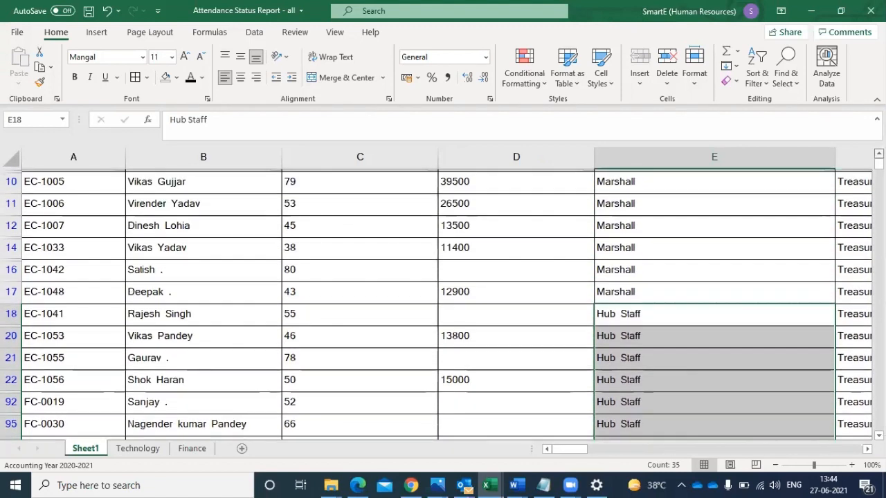
# - Undo the Job Title sort and the Job Title filter
pyautogui.hotkey('ctrl', 'z')
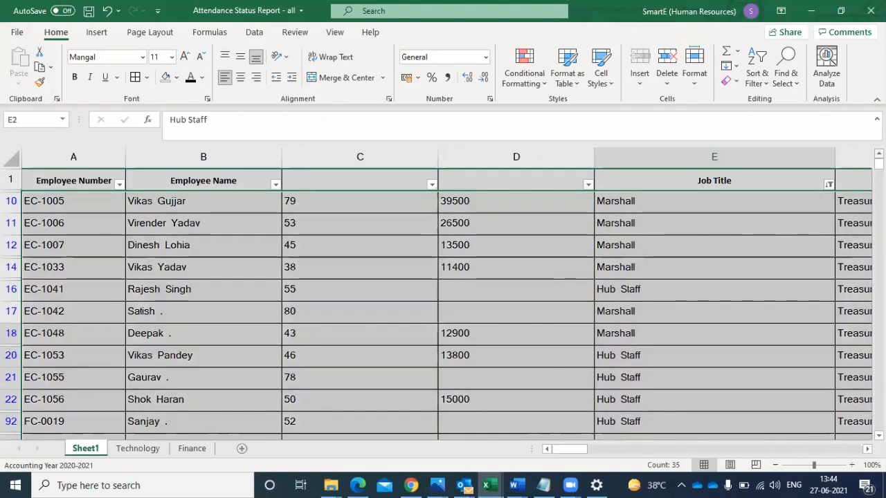
pyautogui.hotkey('ctrl', 'z')
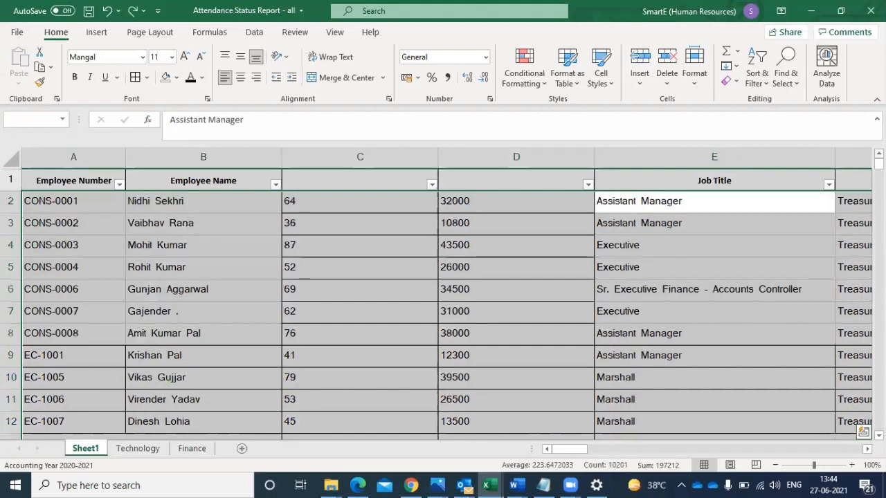
# - Filter the Job Title column again for Hub Staff and Marshall only
pyautogui.click(828, 184)
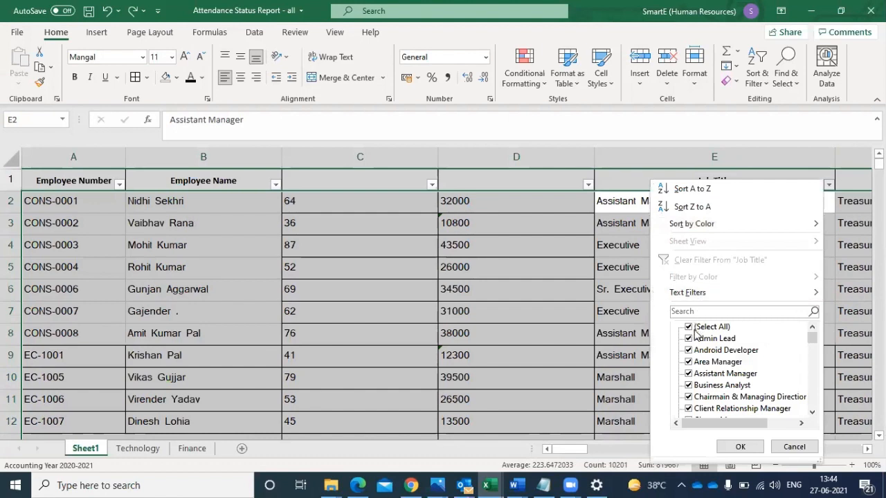
pyautogui.click(696, 331)
pyautogui.click(812, 412)
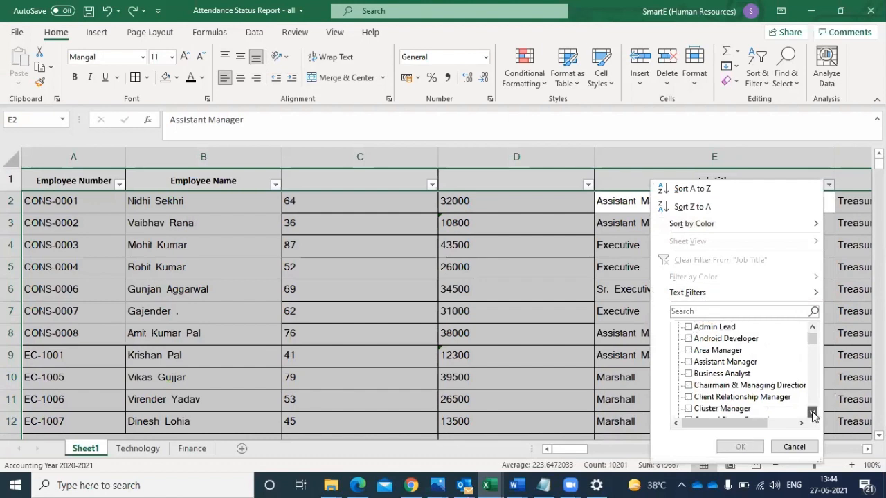
pyautogui.click(811, 412)
pyautogui.click(812, 413)
pyautogui.moveTo(812, 412); pyautogui.dragTo(812, 412)
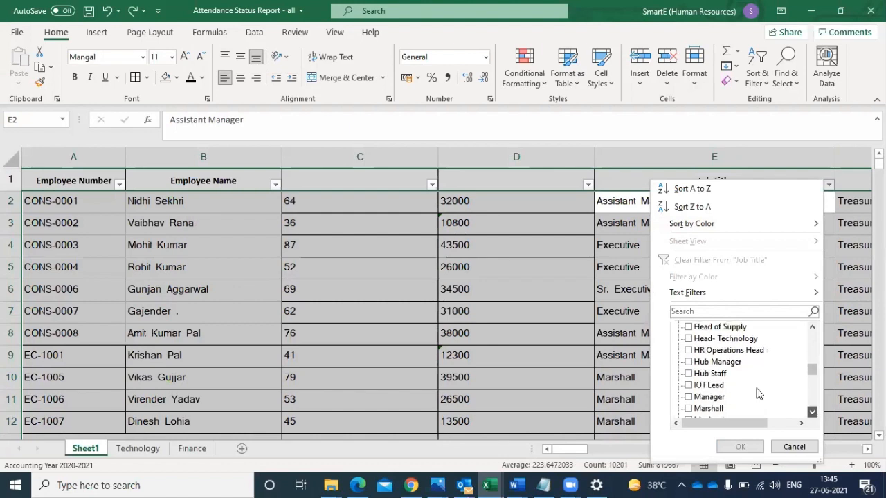
pyautogui.click(720, 376)
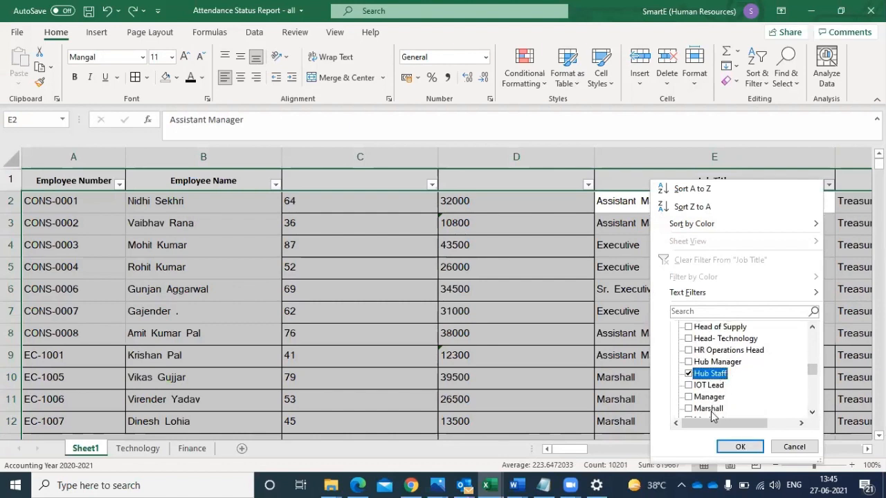
pyautogui.click(711, 409)
pyautogui.click(738, 447)
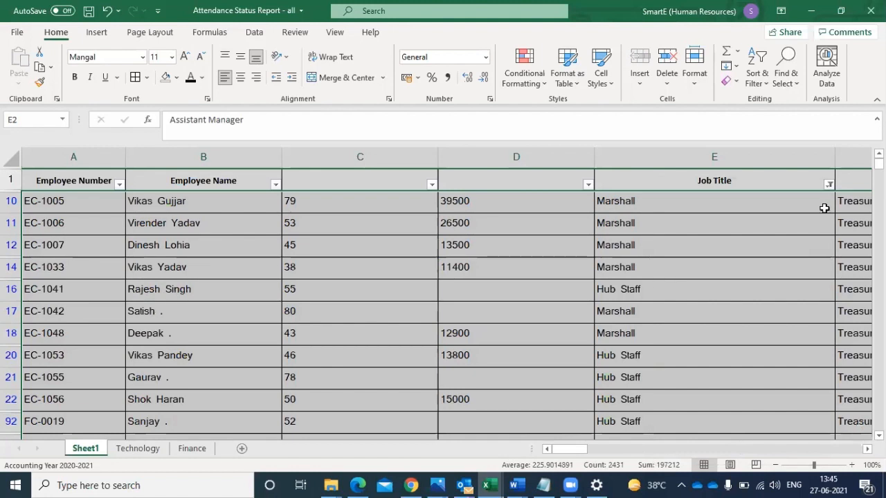
# - Sort the filtered rows from A to Z by Job Title and turn off filtering for the sheet
pyautogui.click(828, 185)
pyautogui.click(692, 189)
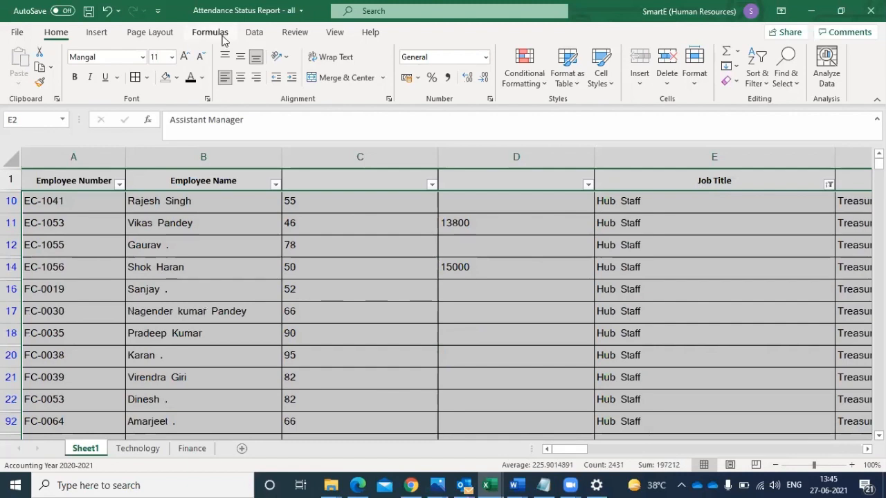
pyautogui.click(256, 34)
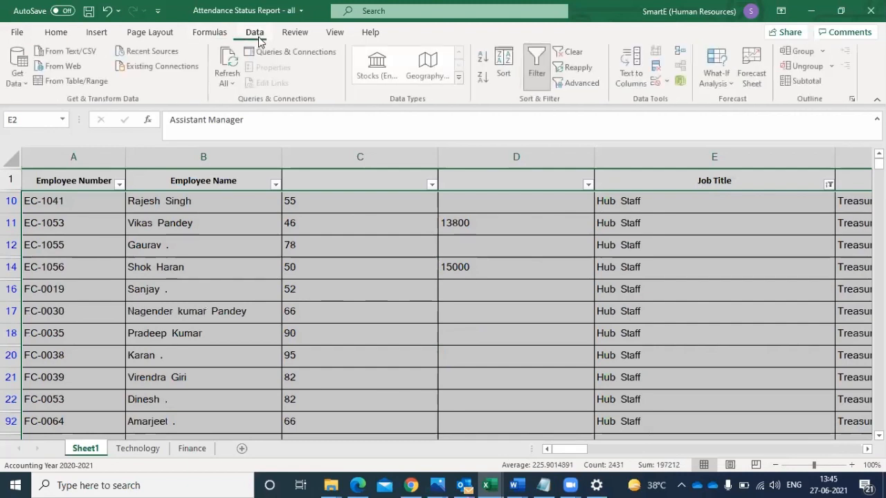
pyautogui.click(540, 69)
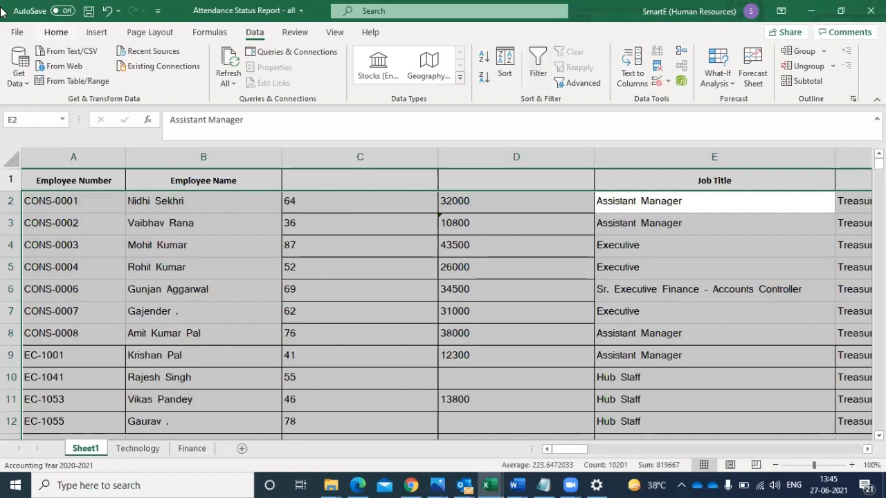
# - Apply cell borders to the entire sheet
pyautogui.click(11, 159)
pyautogui.click(56, 33)
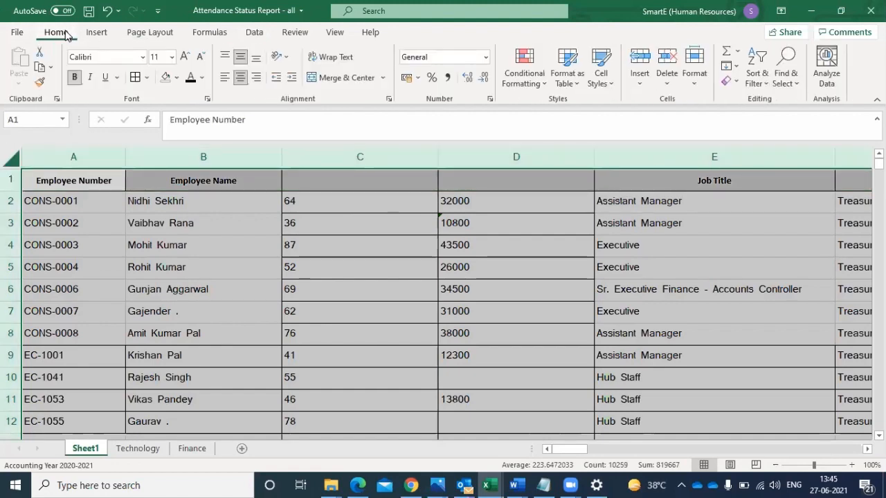
pyautogui.click(135, 78)
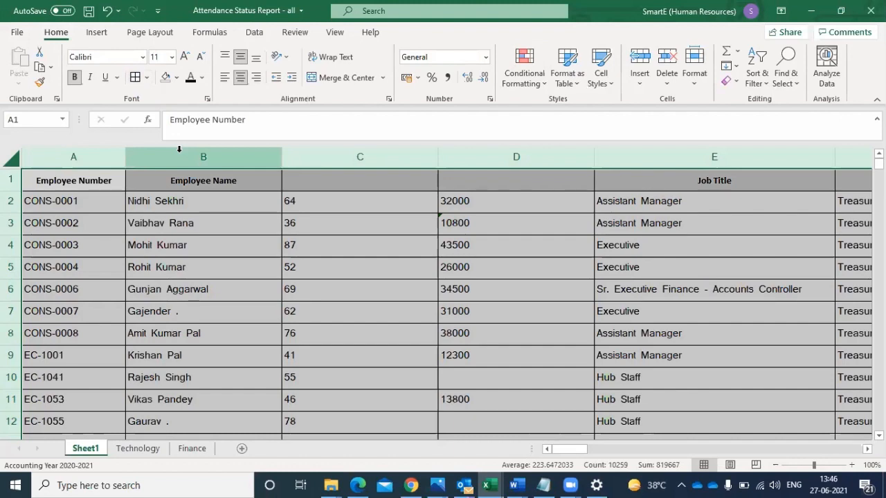
# - Fill the whole of row 4 with the light green standard color
pyautogui.click(10, 245)
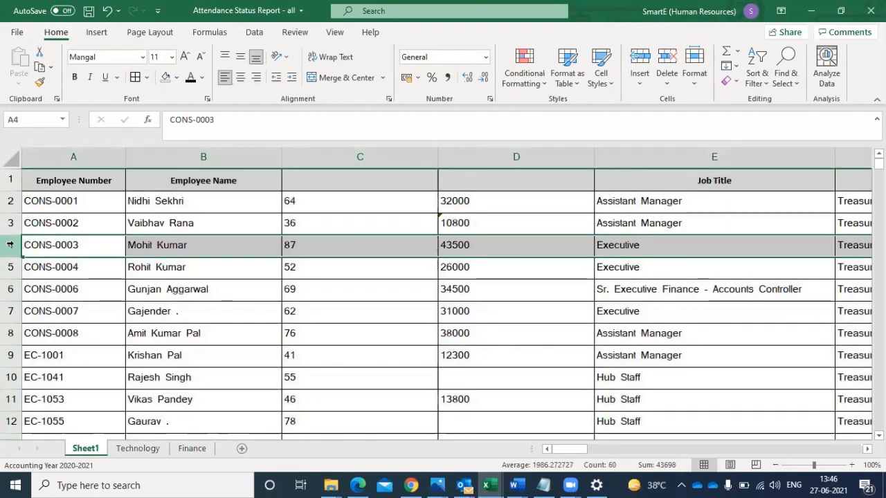
pyautogui.click(176, 79)
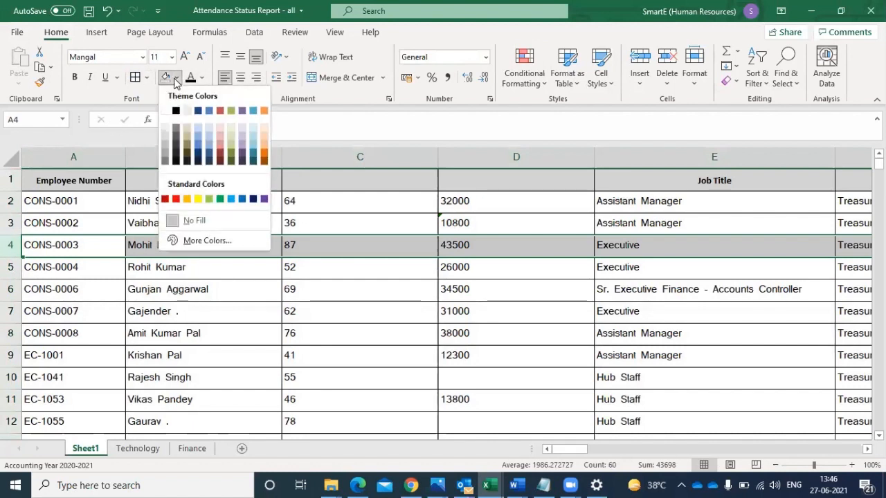
pyautogui.click(210, 200)
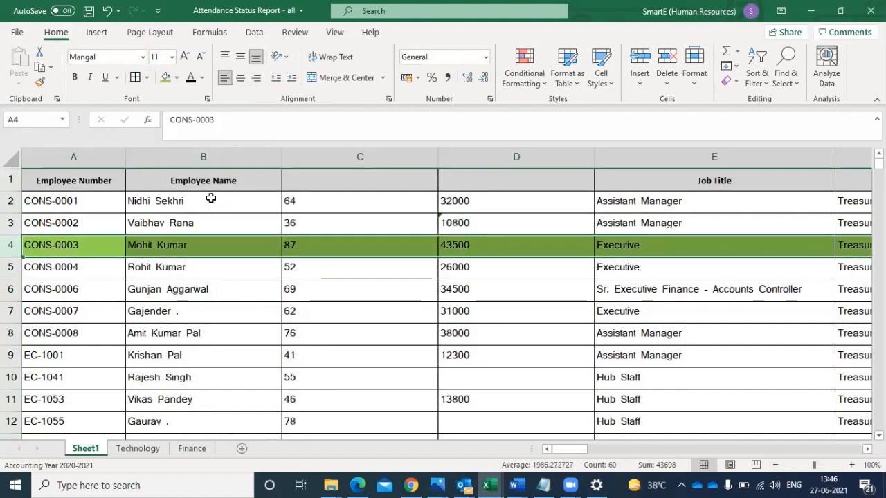
# - Fill the whole of row 7 and rows 26 to 29 with the light green color
pyautogui.click(10, 312)
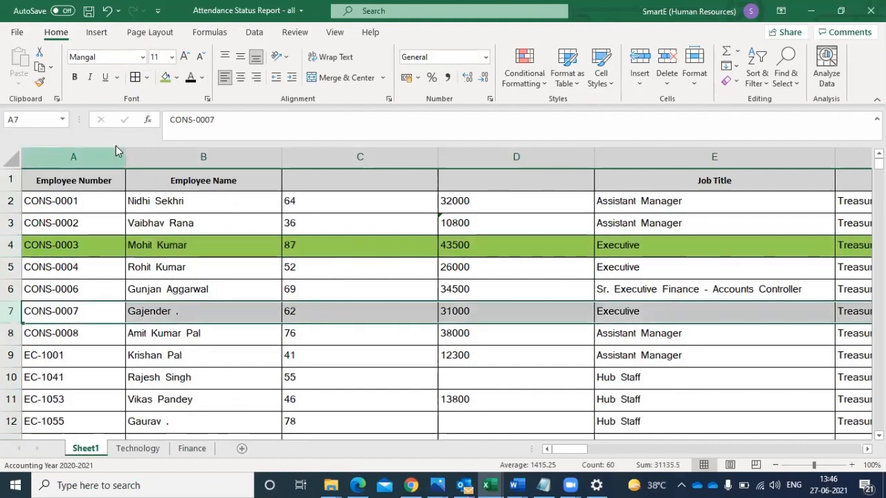
pyautogui.click(160, 78)
pyautogui.press('Down')
pyautogui.press('Down')
pyautogui.press('Down')
pyautogui.press('Down')
pyautogui.press('Down')
pyautogui.press('Down')
pyautogui.press('Down')
pyautogui.press('Down')
pyautogui.press('Down')
pyautogui.press('Down')
pyautogui.press('Down')
pyautogui.press('Down')
pyautogui.press('Down')
pyautogui.press('Down')
pyautogui.press('Down')
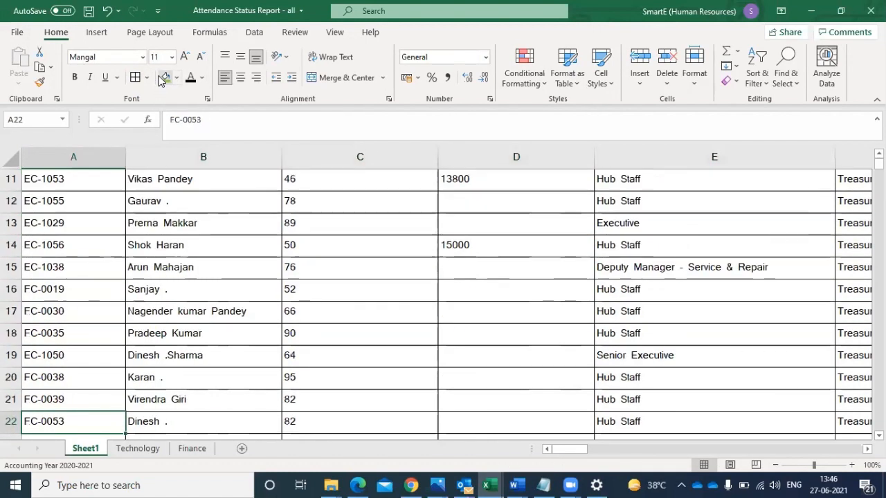
pyautogui.press('Down')
pyautogui.press('Down')
pyautogui.press('Down')
pyautogui.press('Down')
pyautogui.press('Down')
pyautogui.press('Down')
pyautogui.press('Down')
pyautogui.press('Down')
pyautogui.press('Down')
pyautogui.press('Down')
pyautogui.press('Down')
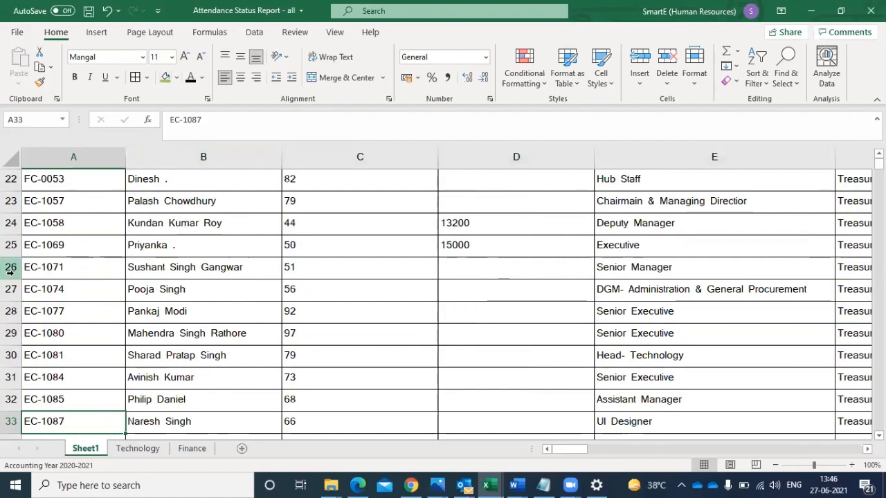
pyautogui.moveTo(10, 270); pyautogui.dragTo(8, 335)
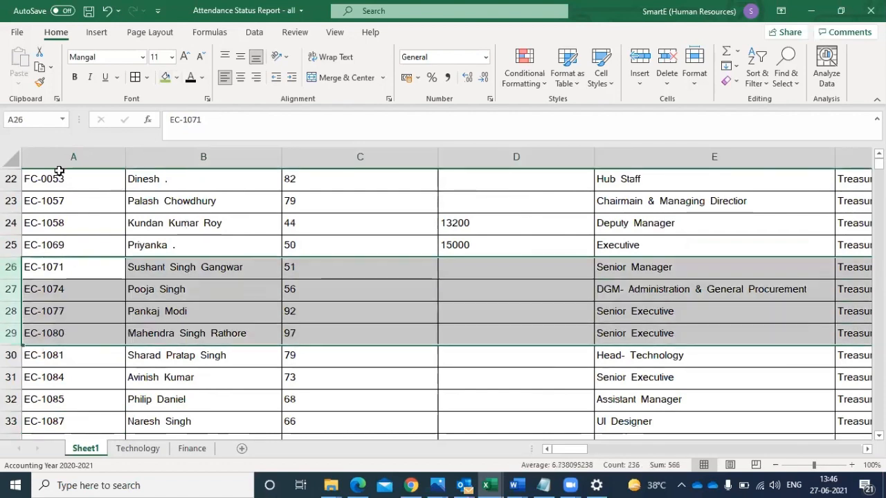
pyautogui.click(165, 79)
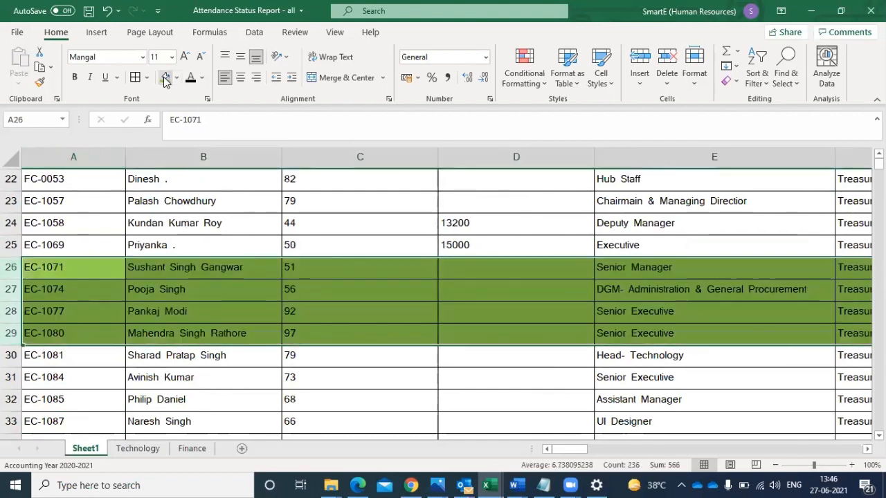
# - Fill the whole of rows 46, 51 and 41 with the light green color
pyautogui.click(128, 318)
pyautogui.press('Down')
pyautogui.press('Down')
pyautogui.press('Down')
pyautogui.press('Down')
pyautogui.press('Down')
pyautogui.press('Down')
pyautogui.press('Down')
pyautogui.press('Down')
pyautogui.press('Down')
pyautogui.press('Down')
pyautogui.press('Down')
pyautogui.press('Down')
pyautogui.press('Down')
pyautogui.press('Down')
pyautogui.press('Down')
pyautogui.press('Down')
pyautogui.press('Down')
pyautogui.press('Down')
pyautogui.press('Down')
pyautogui.press('Down')
pyautogui.press('Down')
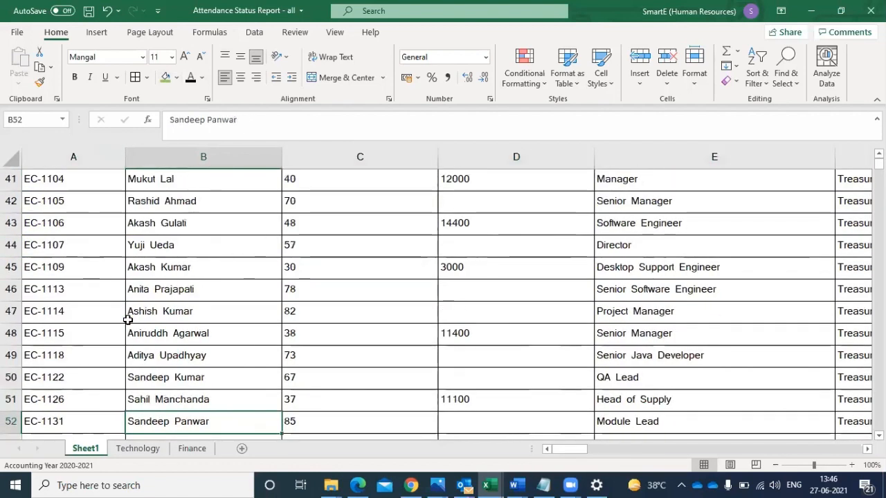
pyautogui.click(11, 289)
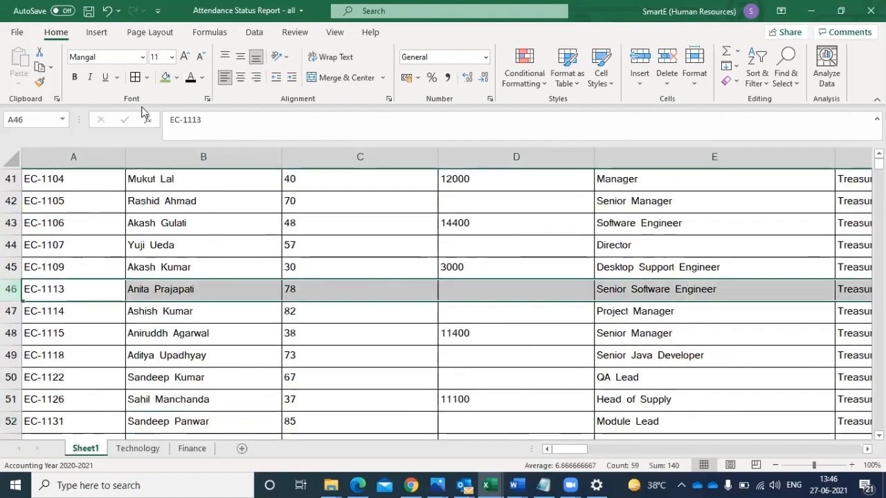
pyautogui.click(166, 77)
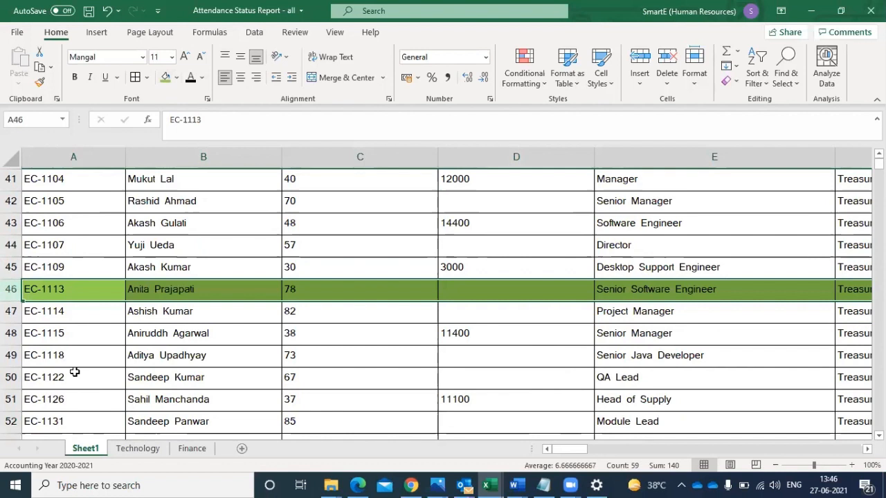
pyautogui.click(10, 399)
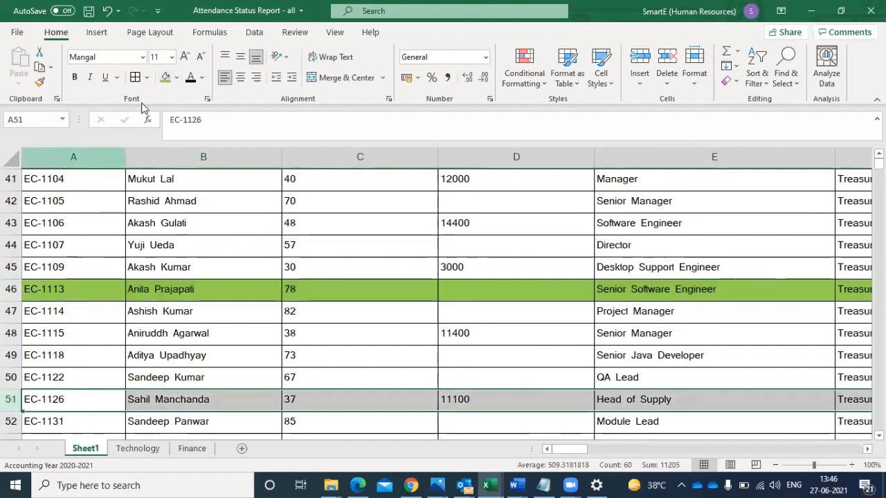
pyautogui.click(166, 78)
pyautogui.click(14, 179)
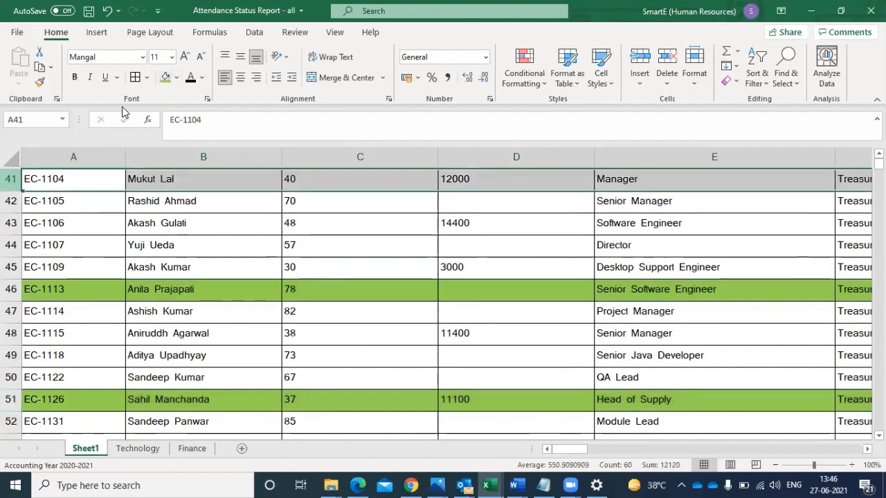
pyautogui.click(167, 77)
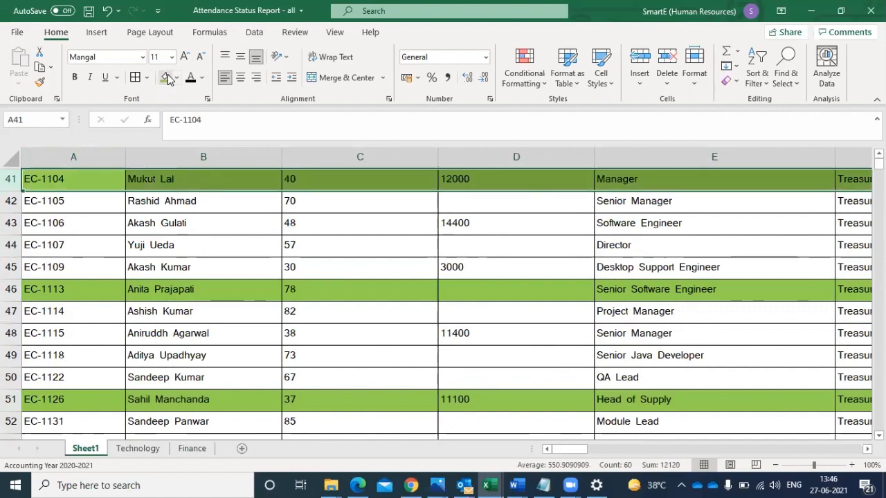
# - Fill the whole of rows 43 and 49 with the red standard color
pyautogui.click(11, 223)
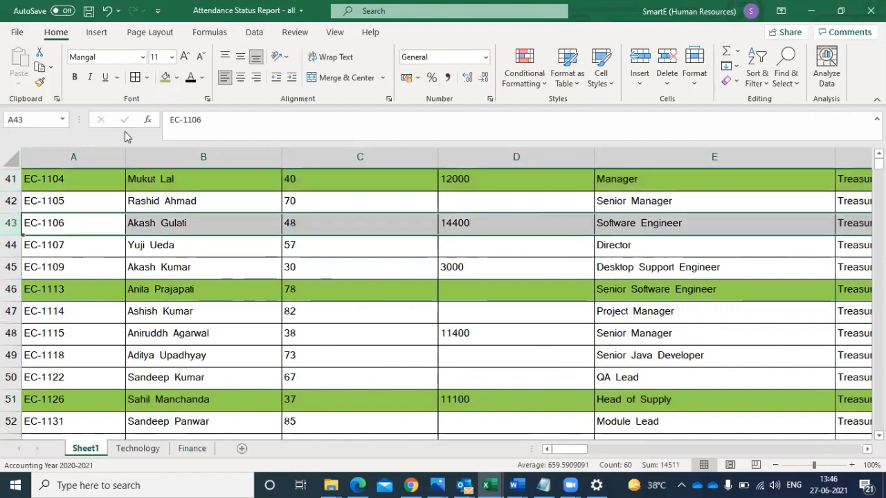
pyautogui.click(176, 77)
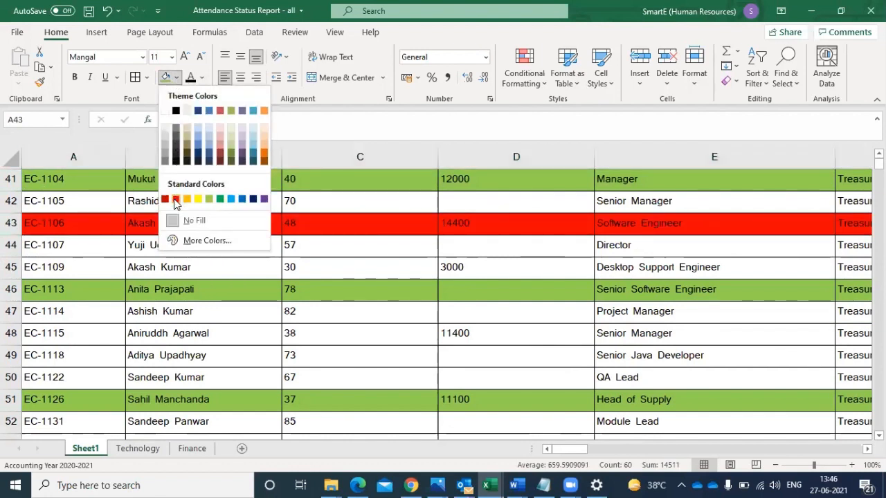
pyautogui.click(175, 198)
pyautogui.click(11, 355)
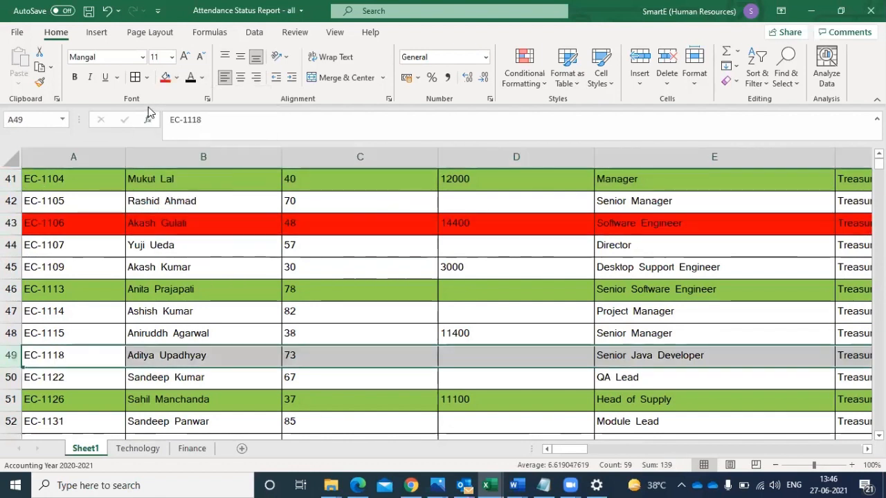
pyautogui.click(164, 81)
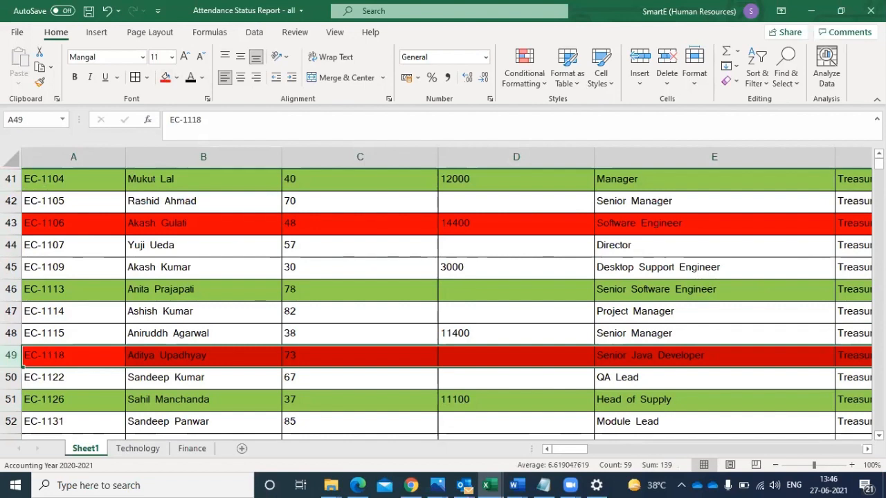
# - Fill the whole of rows 57 to 62 and row 152 with the red color
pyautogui.scroll(-4, 186, 322)
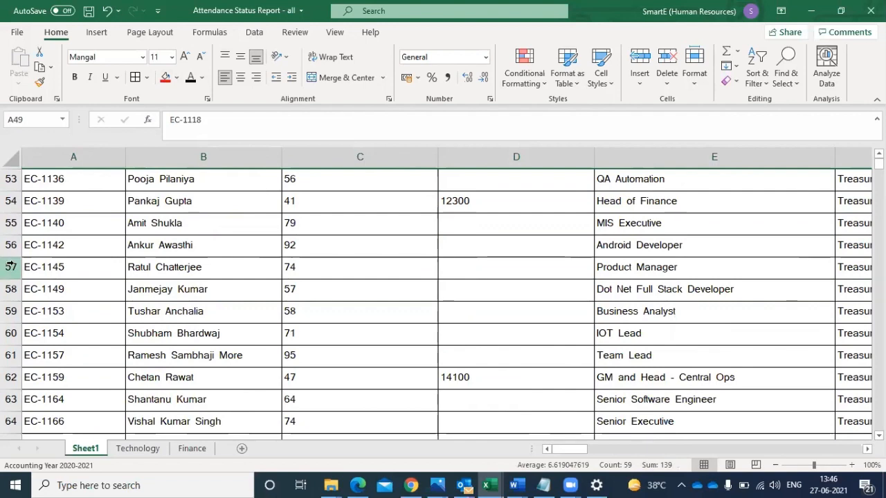
pyautogui.moveTo(11, 266); pyautogui.dragTo(7, 384)
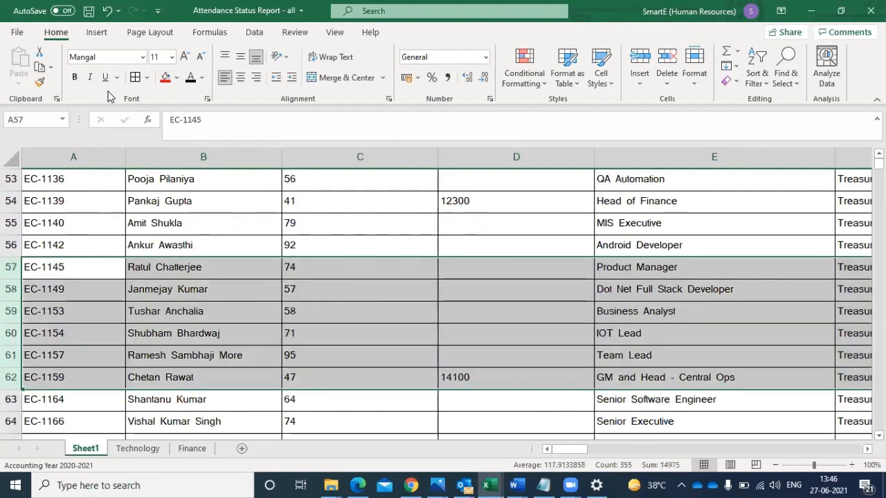
pyautogui.click(166, 77)
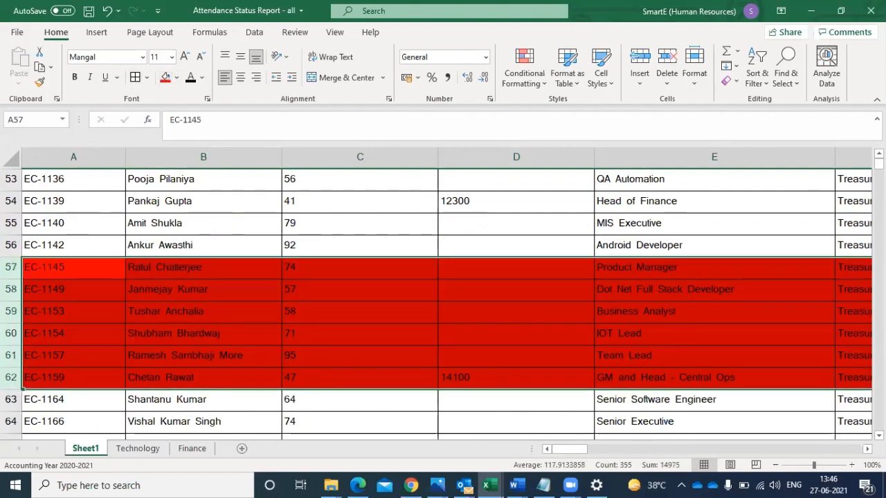
pyautogui.scroll(-20, 436, 301)
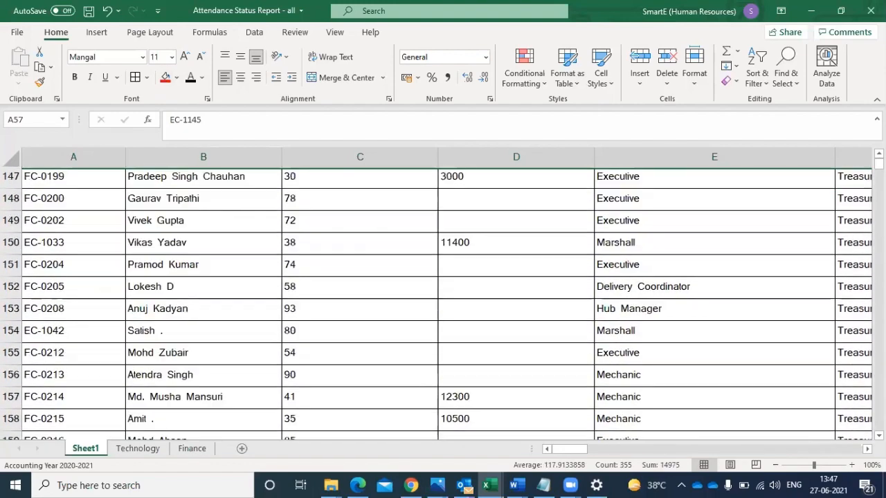
pyautogui.click(10, 245)
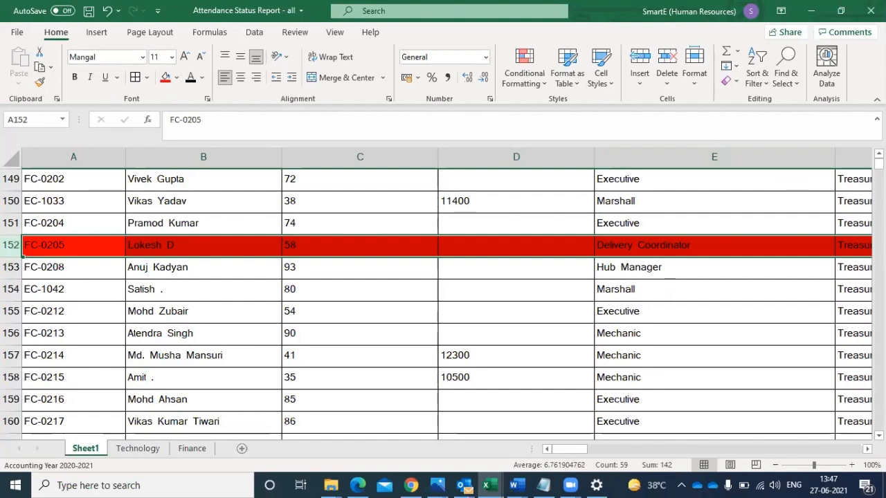
# - Examine the green and red highlighted rows throughout the sheet, down past the last record and back up to the header
pyautogui.scroll(-8, 443, 303)
pyautogui.scroll(1, 442, 303)
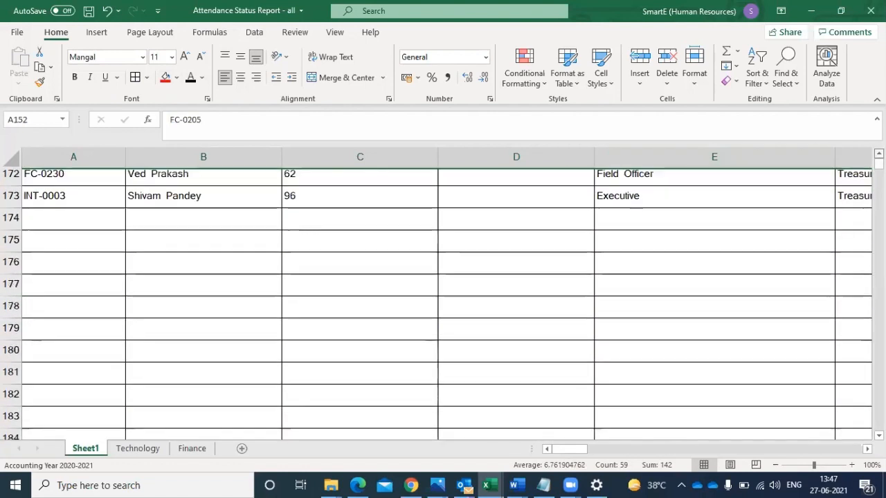
pyautogui.scroll(20, 443, 303)
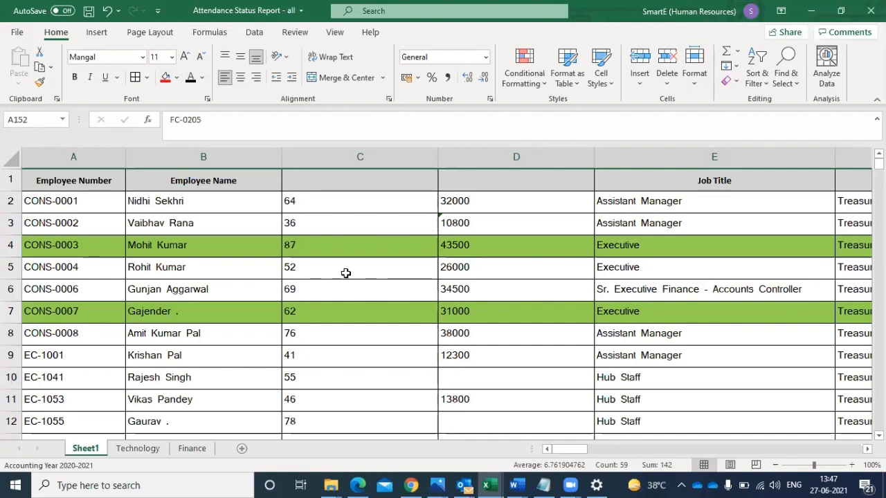
pyautogui.click(162, 248)
pyautogui.press('Down')
pyautogui.press('Down')
pyautogui.press('Down')
pyautogui.press('Down')
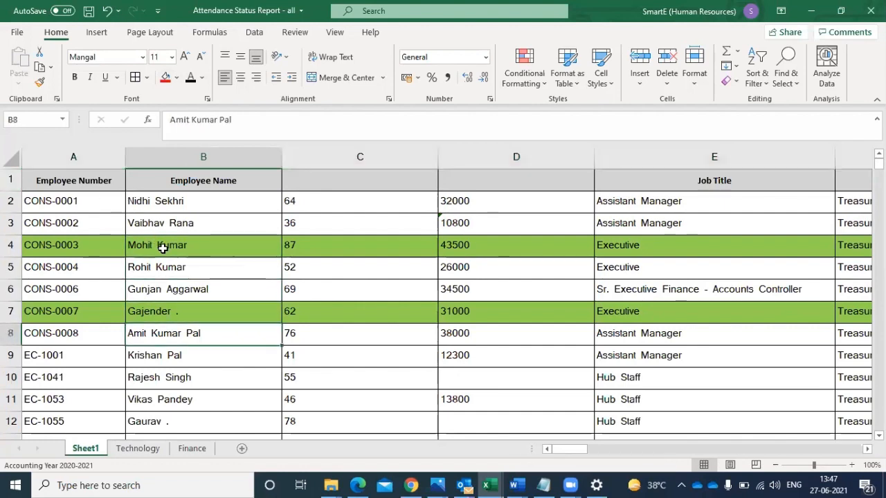
pyautogui.press('Down')
pyautogui.press('Down')
pyautogui.press('Down')
pyautogui.press('Down')
pyautogui.press('Down')
pyautogui.press('Down')
pyautogui.press('Down')
pyautogui.press('Down')
pyautogui.press('Down')
pyautogui.press('Down')
pyautogui.press('Down')
pyautogui.press('Down')
pyautogui.press('Down')
pyautogui.press('Down')
pyautogui.press('Down')
pyautogui.press('Down')
pyautogui.press('Down')
pyautogui.press('Down')
pyautogui.press('Down')
pyautogui.press('Down')
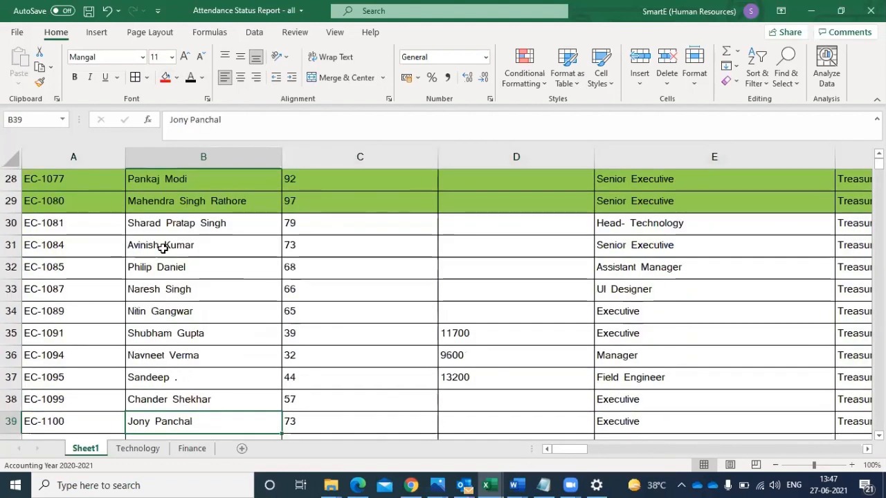
pyautogui.press('Down')
pyautogui.press('Down')
pyautogui.press('Down')
pyautogui.press('Down')
pyautogui.press('Down')
pyautogui.press('Down')
pyautogui.press('Down')
pyautogui.press('Down')
pyautogui.press('Down')
pyautogui.press('Down')
pyautogui.press('Down')
pyautogui.press('Down')
pyautogui.press('Down')
pyautogui.press('Down')
pyautogui.press('Down')
pyautogui.press('Down')
pyautogui.press('Down')
pyautogui.press('Down')
pyautogui.press('Down')
pyautogui.press('Down')
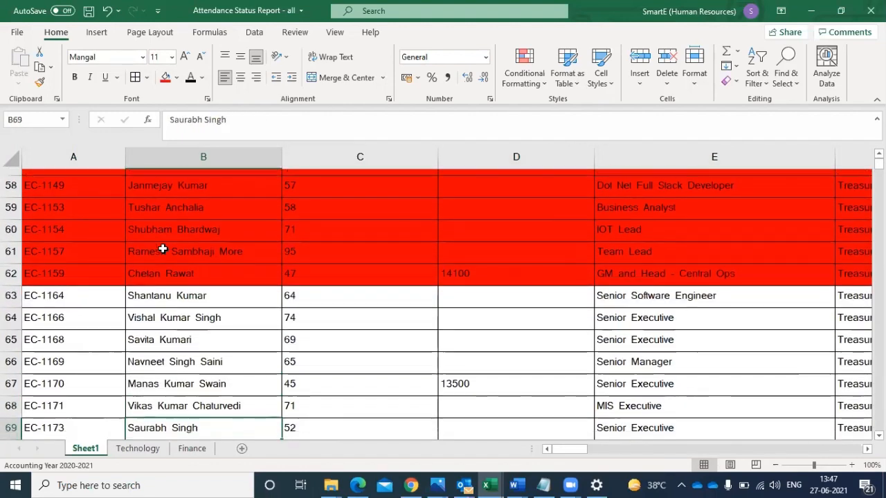
pyautogui.press('Down')
pyautogui.press('Down')
pyautogui.press('Down')
pyautogui.press('Down')
pyautogui.press('Down')
pyautogui.press('Down')
pyautogui.press('Down')
pyautogui.press('Down')
pyautogui.press('Down')
pyautogui.press('Down')
pyautogui.press('Down')
pyautogui.press('Down')
pyautogui.press('Down')
pyautogui.press('Down')
pyautogui.press('Down')
pyautogui.press('Down')
pyautogui.press('Down')
pyautogui.press('Down')
pyautogui.press('Down')
pyautogui.press('Down')
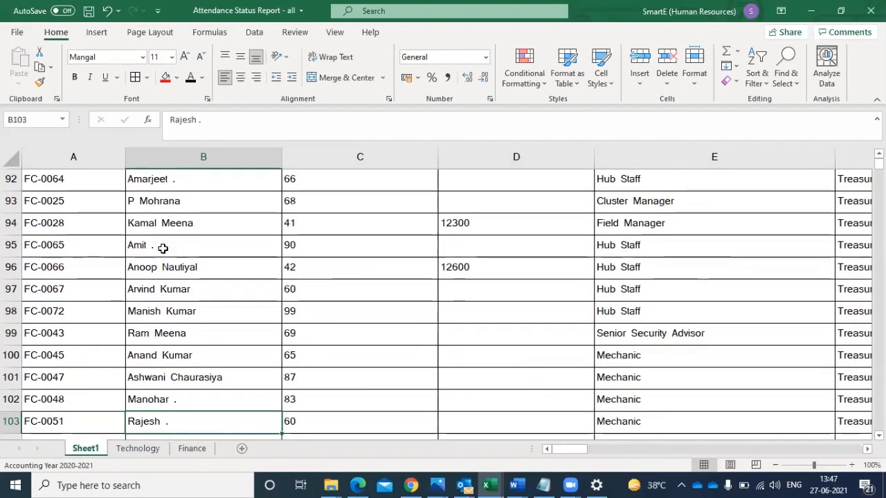
pyautogui.press('Down')
pyautogui.press('Down')
pyautogui.press('Down')
pyautogui.press('Down')
pyautogui.press('Down')
pyautogui.press('Down')
pyautogui.press('Down')
pyautogui.press('Down')
pyautogui.press('Down')
pyautogui.press('Down')
pyautogui.press('Down')
pyautogui.press('Down')
pyautogui.press('Down')
pyautogui.press('Down')
pyautogui.press('Down')
pyautogui.press('Down')
pyautogui.press('Down')
pyautogui.press('Down')
pyautogui.press('Down')
pyautogui.press('Down')
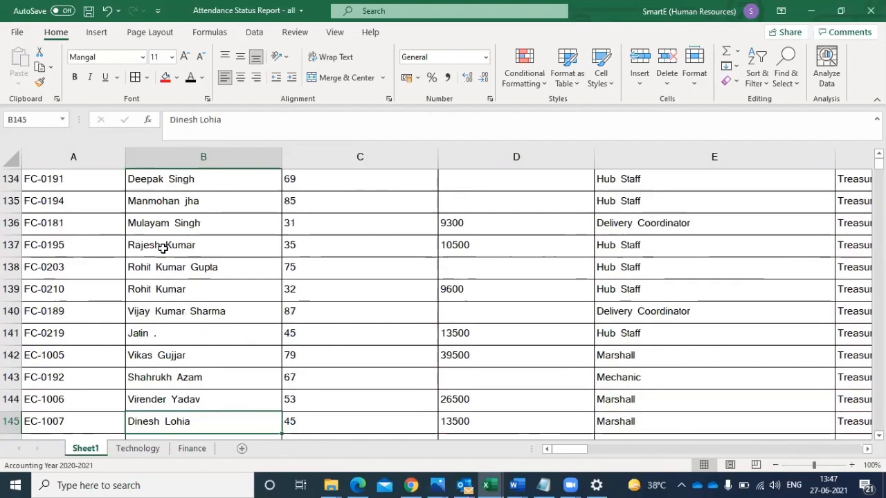
pyautogui.press('Down')
pyautogui.press('Down')
pyautogui.press('Down')
pyautogui.press('Down')
pyautogui.press('Down')
pyautogui.press('Down')
pyautogui.press('Down')
pyautogui.press('Down')
pyautogui.press('Down')
pyautogui.press('Down')
pyautogui.press('Down')
pyautogui.press('Down')
pyautogui.press('Down')
pyautogui.press('Down')
pyautogui.press('Down')
pyautogui.press('Down')
pyautogui.press('Down')
pyautogui.press('Down')
pyautogui.press('Down')
pyautogui.press('Down')
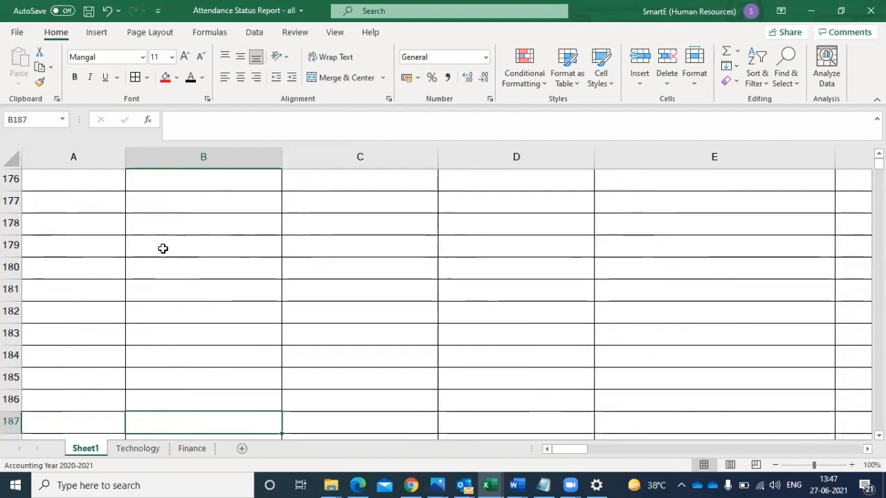
pyautogui.press('Up')
pyautogui.press('Up')
pyautogui.press('Up')
pyautogui.press('Up')
pyautogui.press('Up')
pyautogui.press('Up')
pyautogui.press('Up')
pyautogui.press('Up')
pyautogui.press('Up')
pyautogui.press('Up')
pyautogui.press('Up')
pyautogui.press('Up')
pyautogui.press('Up')
pyautogui.press('Up')
pyautogui.press('Up')
pyautogui.press('Up')
pyautogui.press('Up')
pyautogui.press('Up')
pyautogui.press('Up')
pyautogui.press('Up')
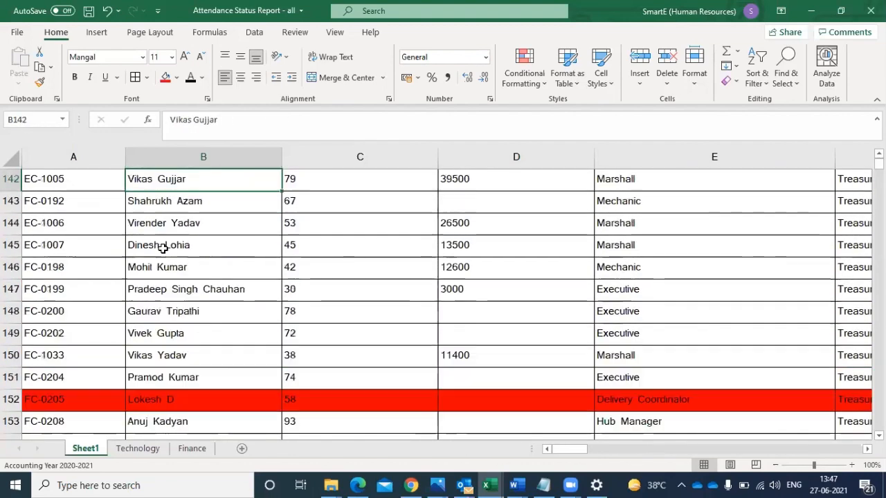
pyautogui.press('Up')
pyautogui.press('Up')
pyautogui.press('Up')
pyautogui.press('Up')
pyautogui.press('Up')
pyautogui.press('Up')
pyautogui.press('Up')
pyautogui.press('Up')
pyautogui.press('Up')
pyautogui.press('Up')
pyautogui.press('Up')
pyautogui.press('Up')
pyautogui.press('Up')
pyautogui.press('Up')
pyautogui.press('Up')
pyautogui.press('Up')
pyautogui.press('Up')
pyautogui.press('Up')
pyautogui.press('Up')
pyautogui.press('Up')
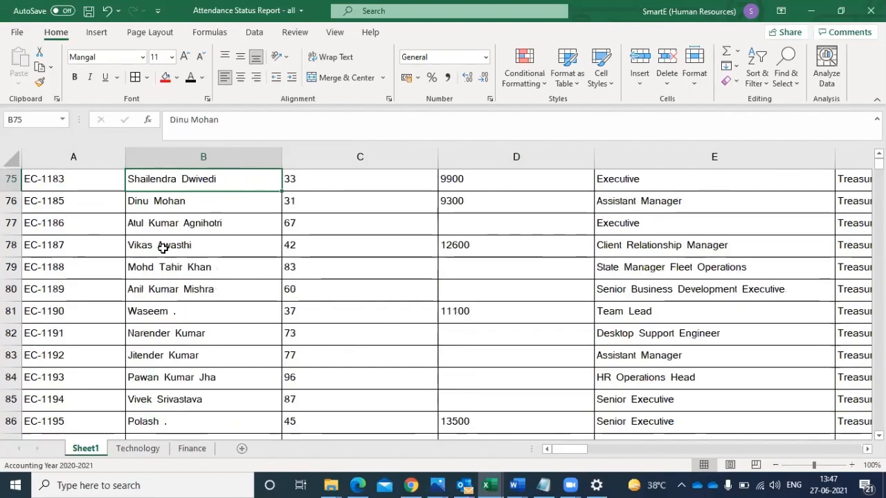
pyautogui.press('Up')
pyautogui.press('Up')
pyautogui.press('Up')
pyautogui.press('Up')
pyautogui.press('Up')
pyautogui.press('Up')
pyautogui.press('Up')
pyautogui.press('Up')
pyautogui.press('Up')
pyautogui.press('Up')
pyautogui.press('Up')
pyautogui.press('Up')
pyautogui.press('Up')
pyautogui.press('Up')
pyautogui.press('Up')
pyautogui.press('Up')
pyautogui.press('Up')
pyautogui.press('Up')
pyautogui.press('Up')
pyautogui.press('Up')
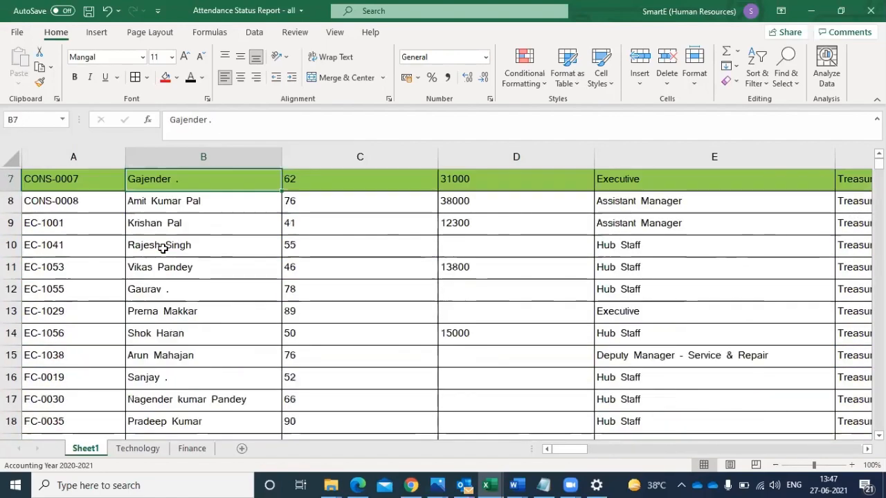
pyautogui.press('Up')
pyautogui.press('Up')
pyautogui.press('Up')
pyautogui.press('Up')
pyautogui.press('Up')
pyautogui.press('Up')
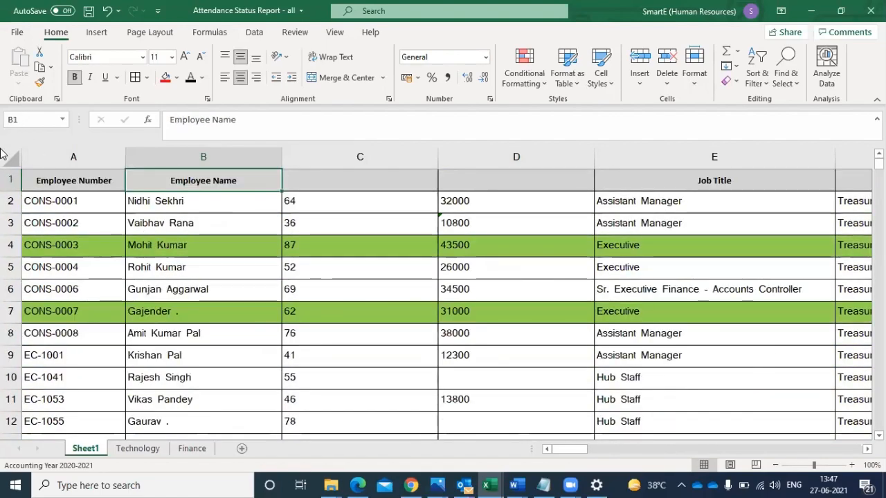
# - Turn on filtering for the header row with the entire sheet selected
pyautogui.hotkey('ctrl', 'a')
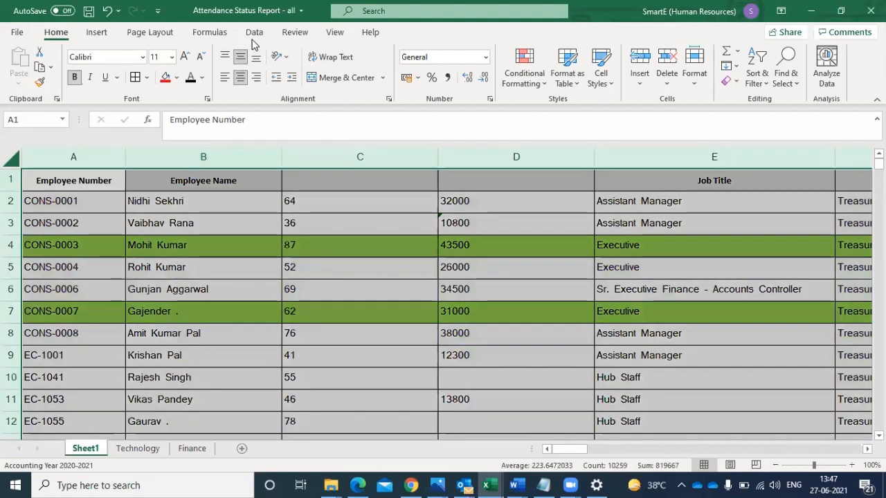
pyautogui.click(254, 33)
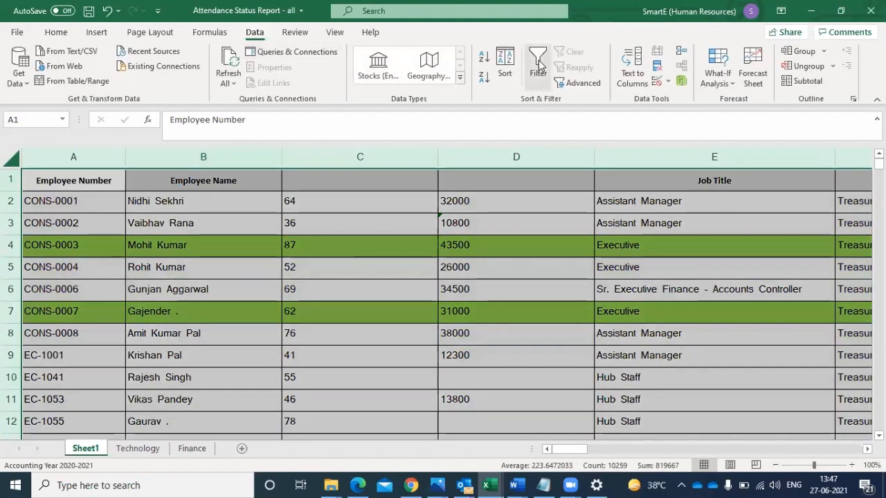
pyautogui.click(538, 64)
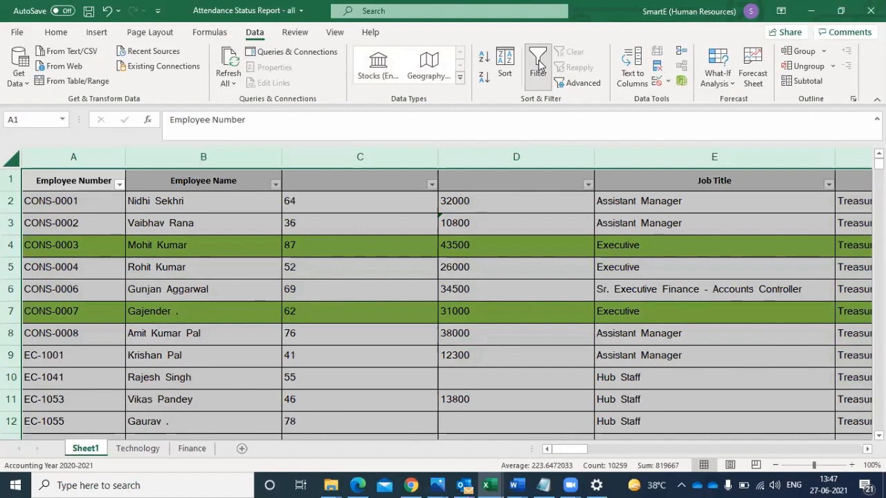
# - Sort the entire sheet by the green cell color of the Employee Name column
pyautogui.click(273, 184)
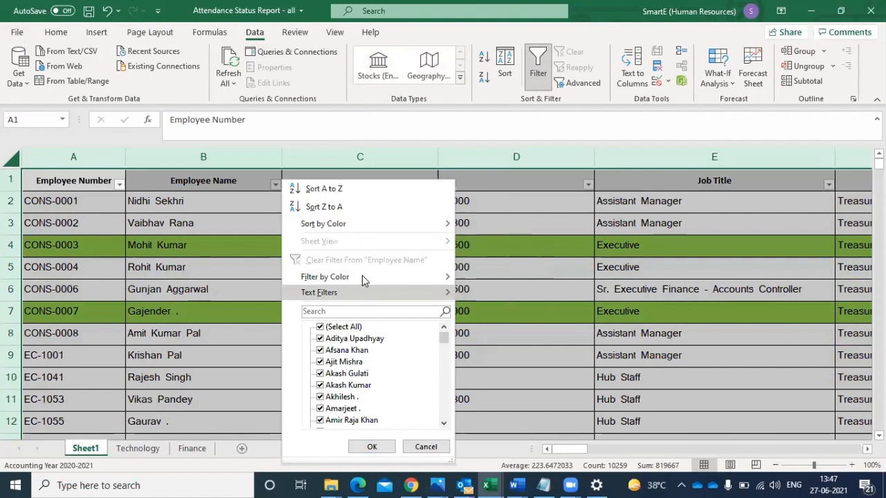
pyautogui.moveTo(364, 280)
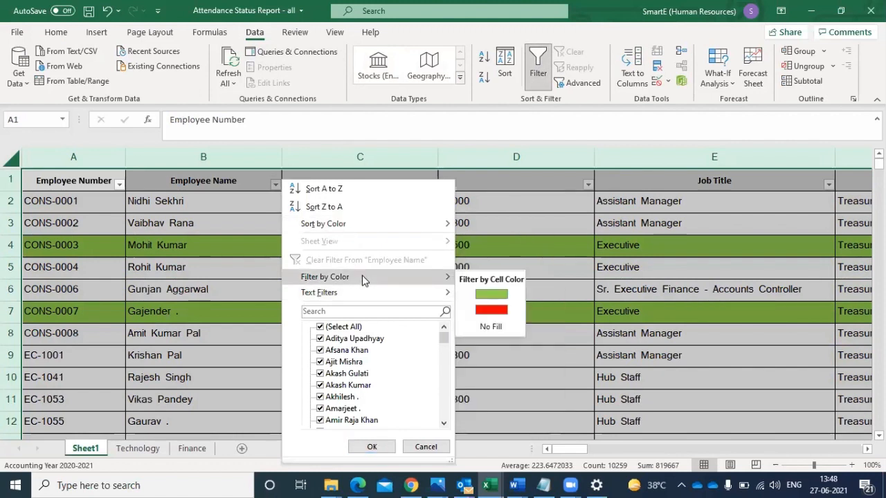
pyautogui.moveTo(375, 223)
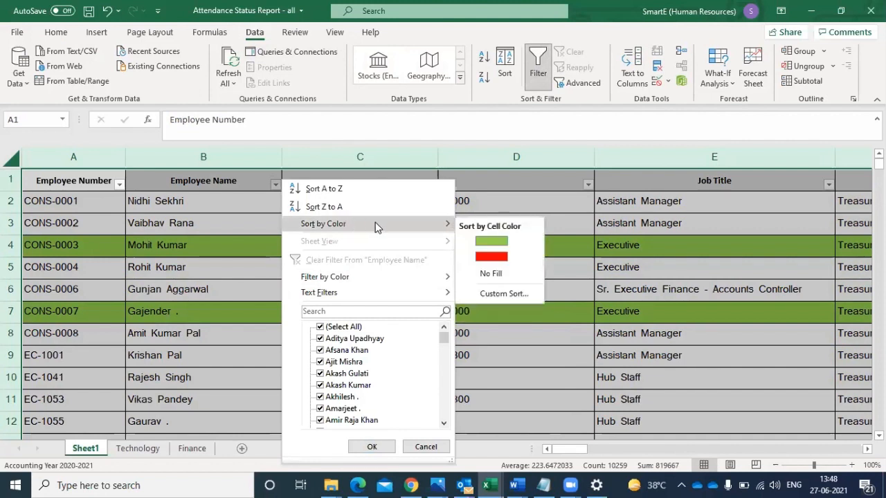
pyautogui.click(483, 241)
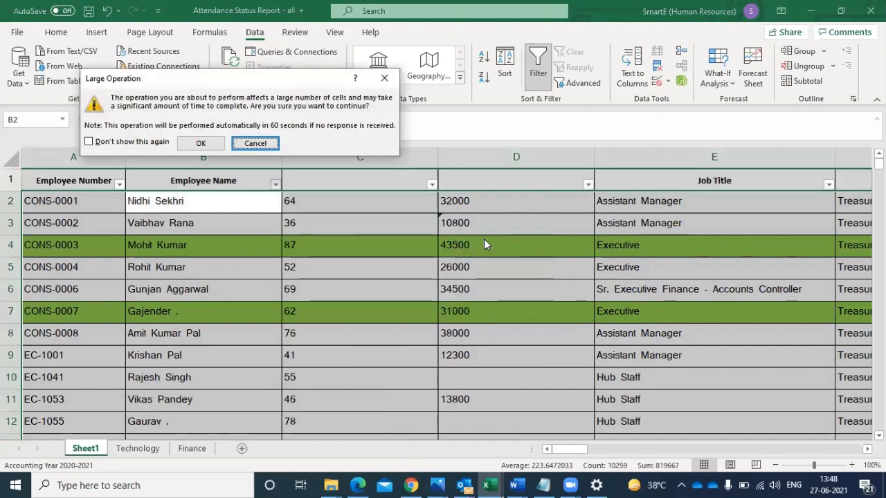
pyautogui.click(198, 144)
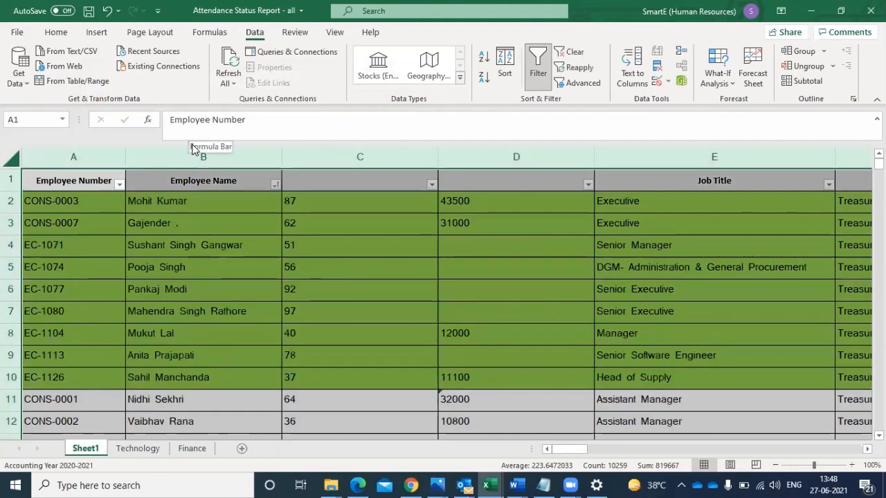
# - Examine the names in the green rows, the Employee Name color-sort options, and the order of the records below
pyautogui.moveTo(174, 201); pyautogui.dragTo(161, 377)
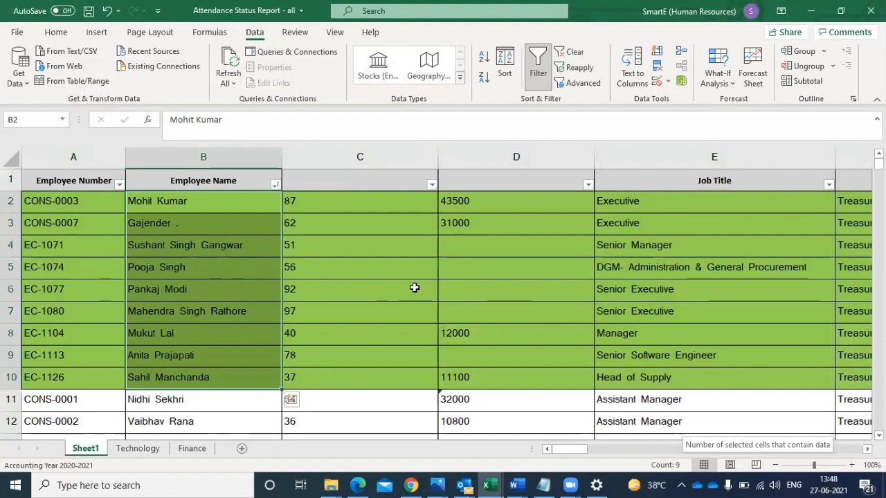
pyautogui.click(276, 185)
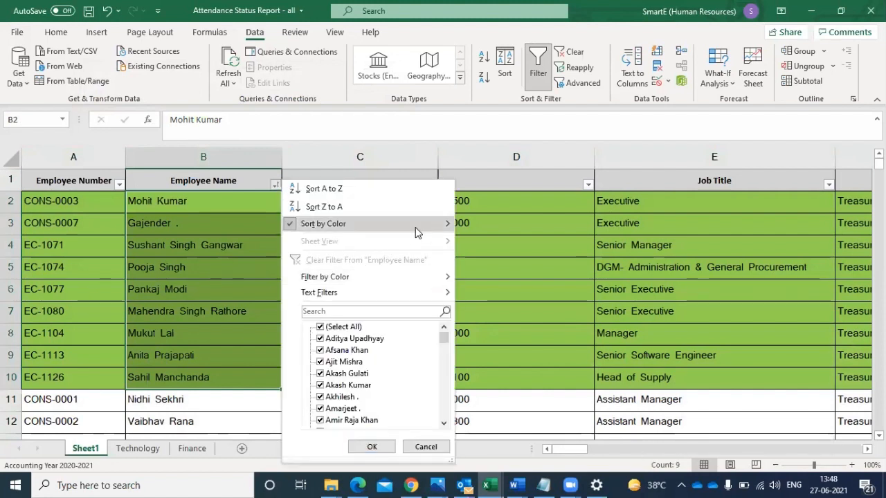
pyautogui.moveTo(425, 231)
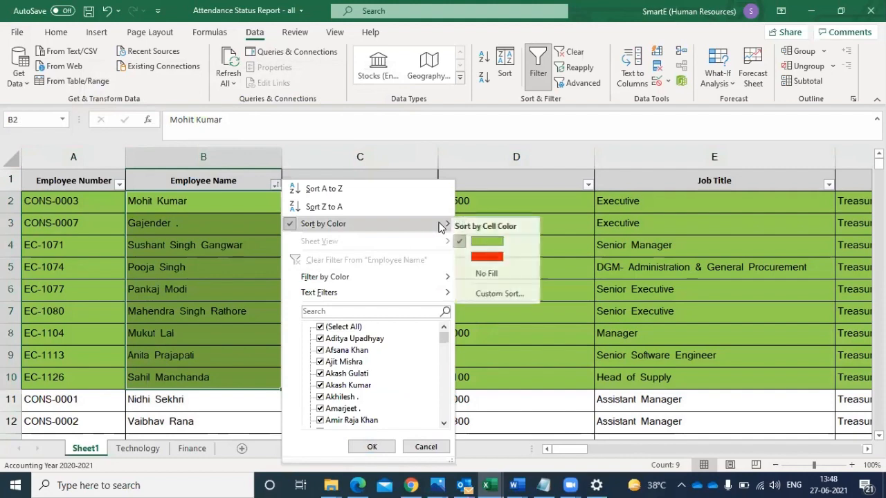
pyautogui.click(837, 236)
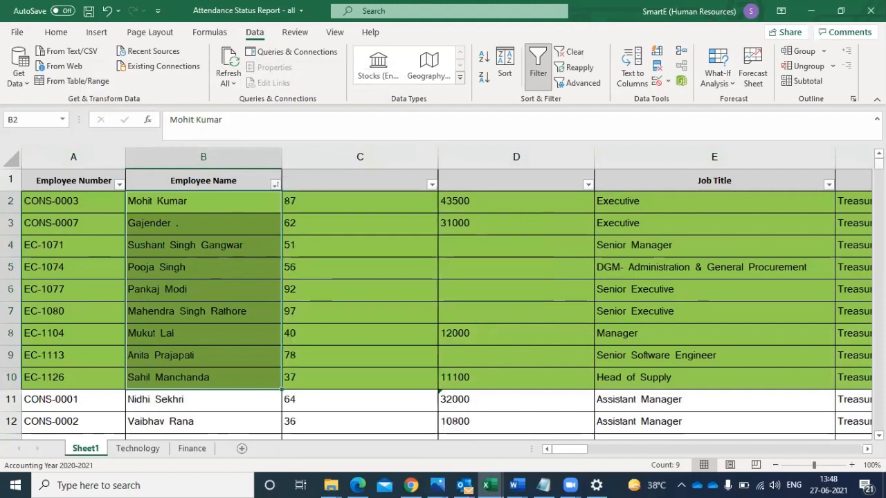
pyautogui.moveTo(879, 164); pyautogui.dragTo(879, 164)
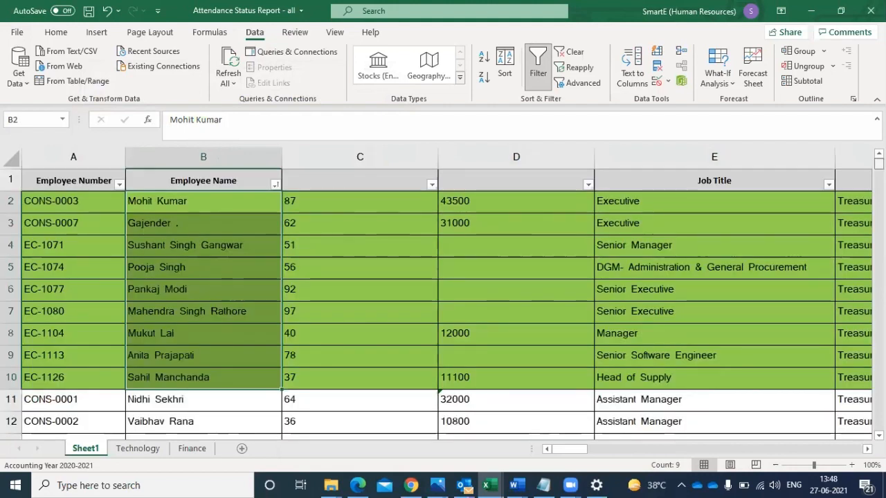
pyautogui.scroll(-2, 443, 304)
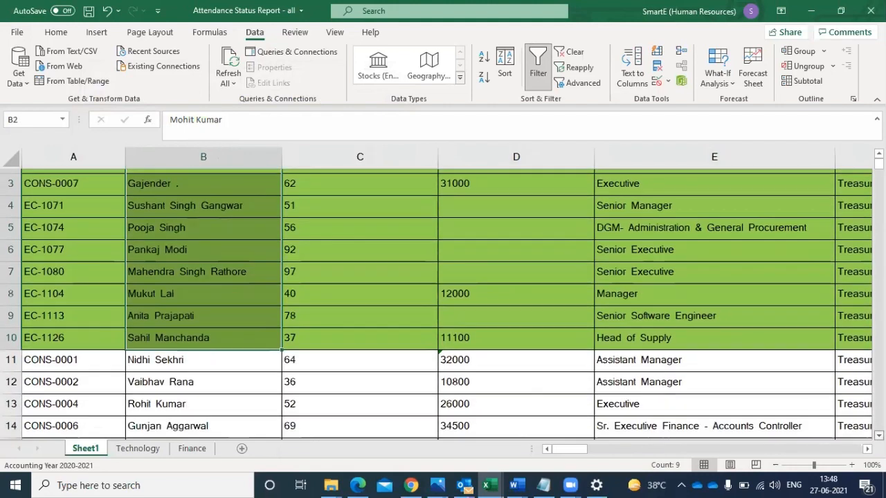
pyautogui.scroll(-4, 864, 252)
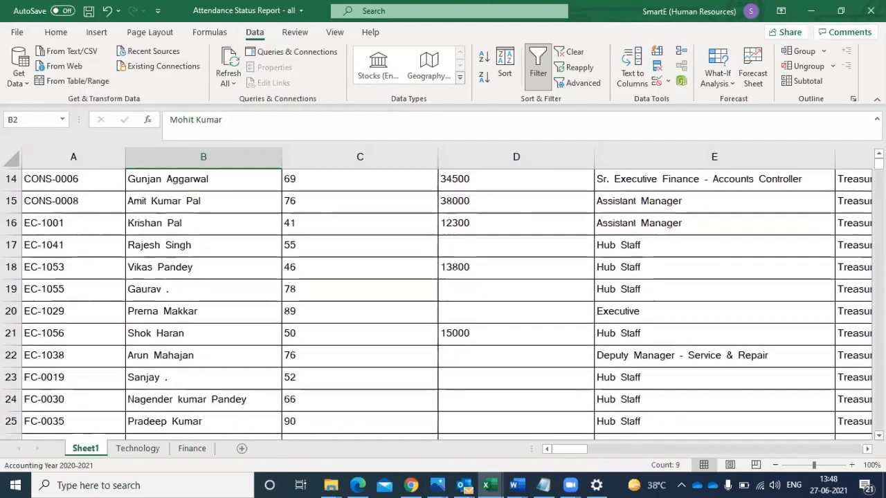
pyautogui.scroll(1, 864, 251)
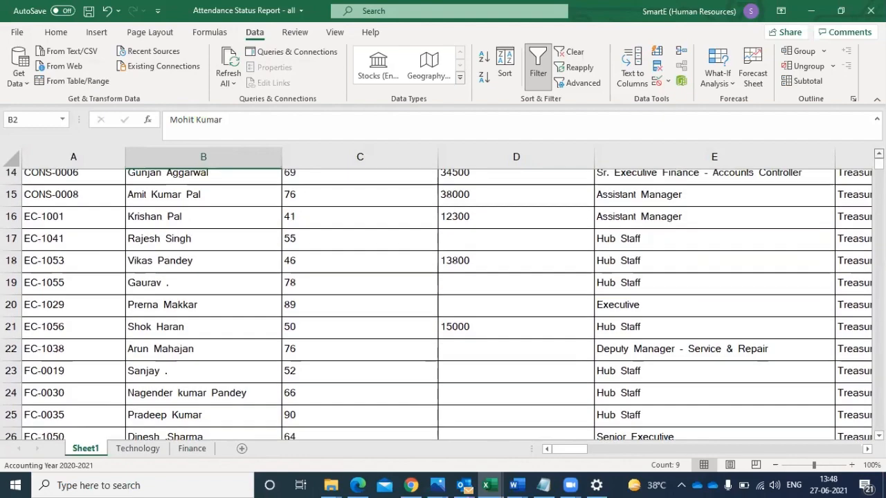
pyautogui.scroll(4, 443, 297)
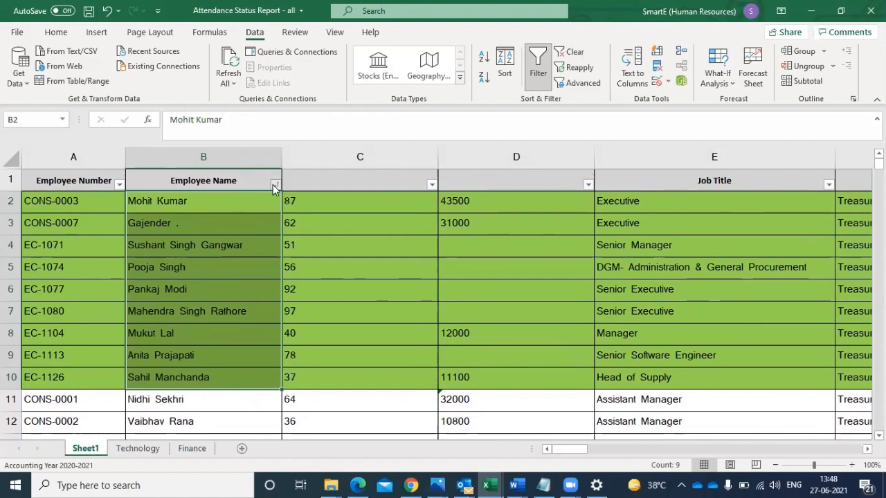
# - Sort the sheet by the red cell color of the Employee Name column and select the names in the red rows
pyautogui.click(275, 185)
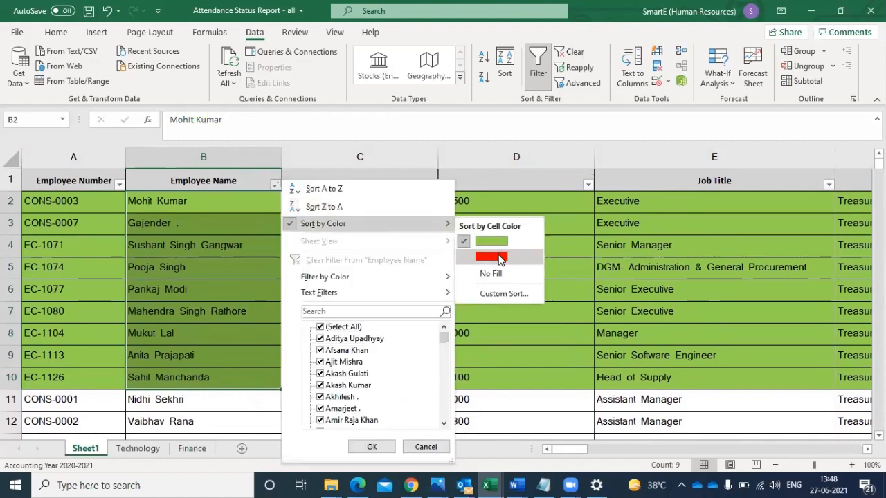
pyautogui.click(495, 257)
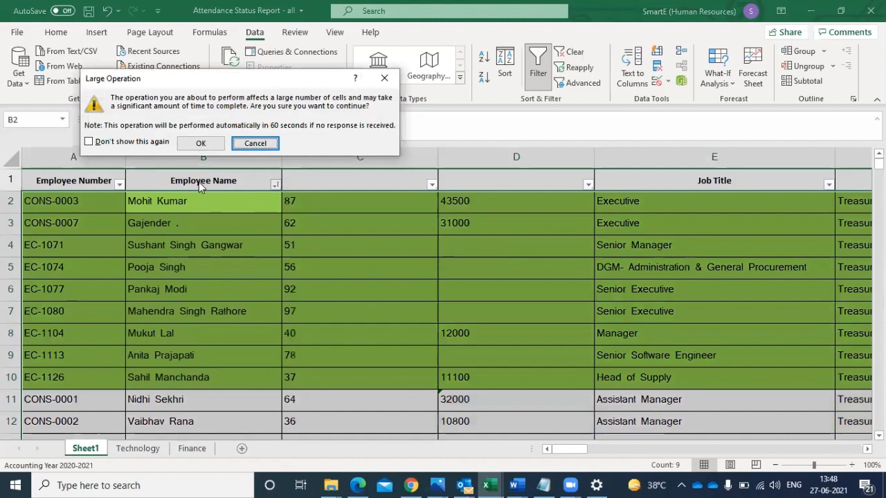
pyautogui.click(201, 143)
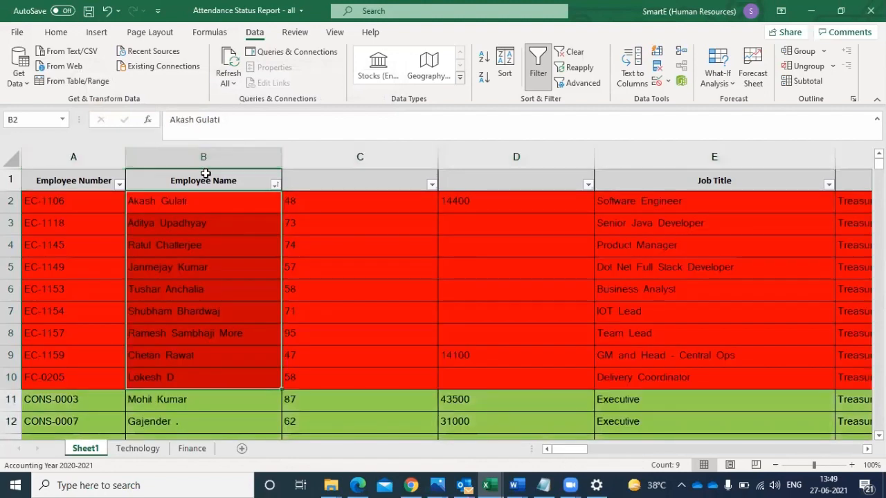
pyautogui.moveTo(189, 198); pyautogui.dragTo(169, 372)
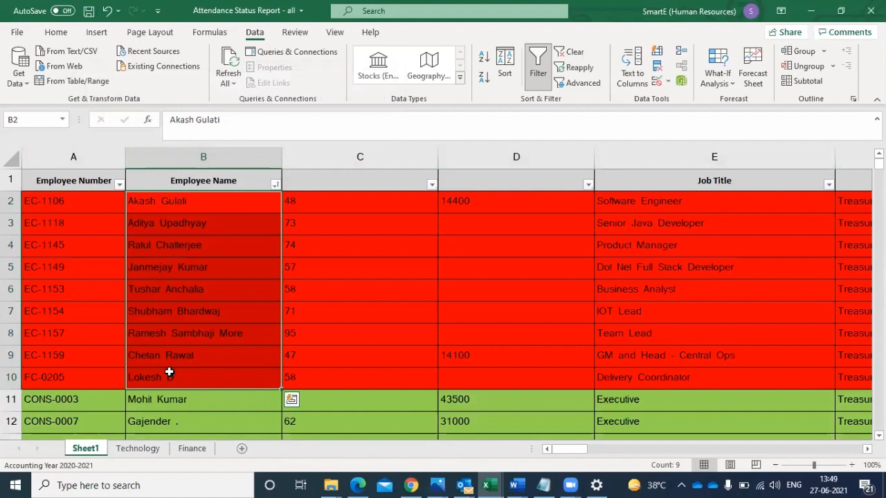
# - Undo both color sorts, filter the Employee Name column by green cell color, and select the filtered names
pyautogui.hotkey('ctrl', 'q')
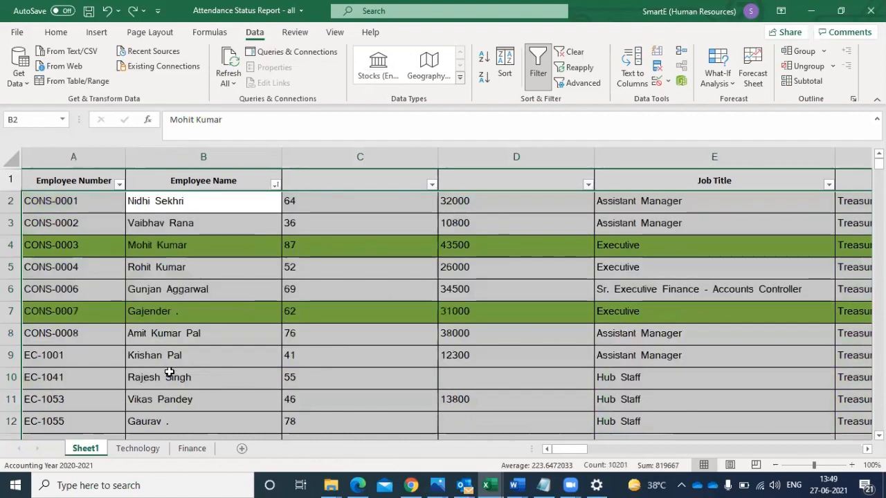
pyautogui.click(275, 184)
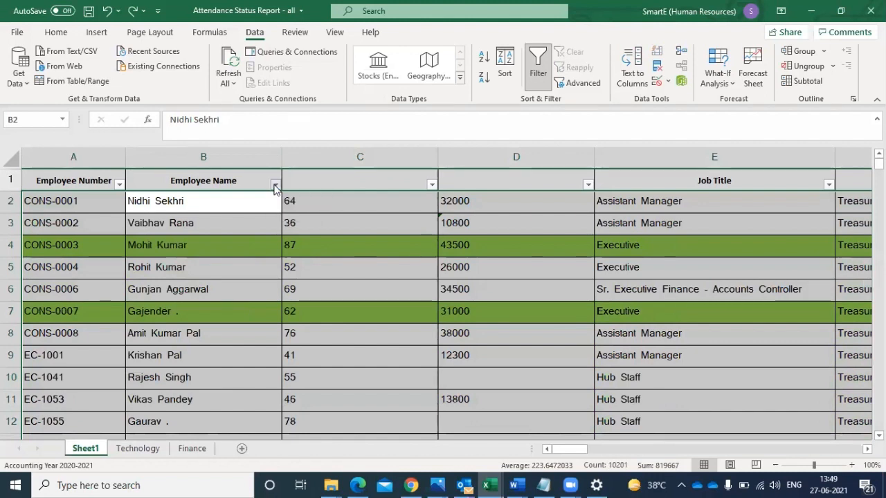
pyautogui.moveTo(344, 278)
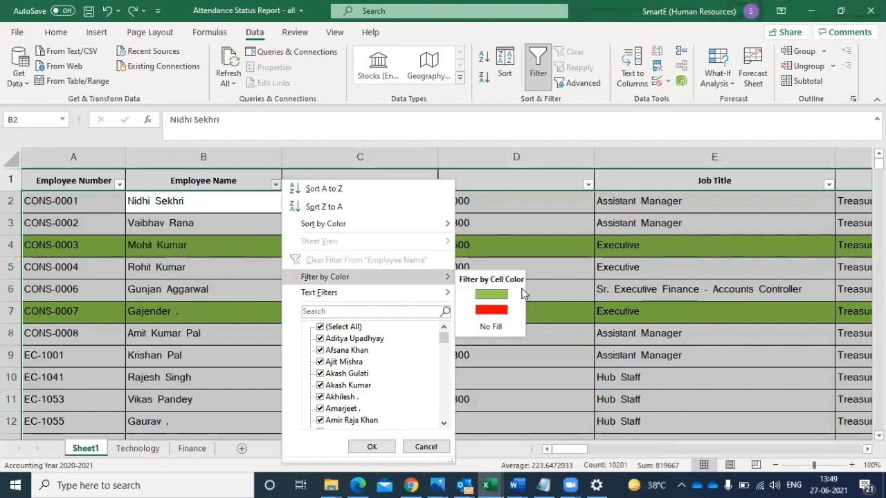
pyautogui.click(493, 295)
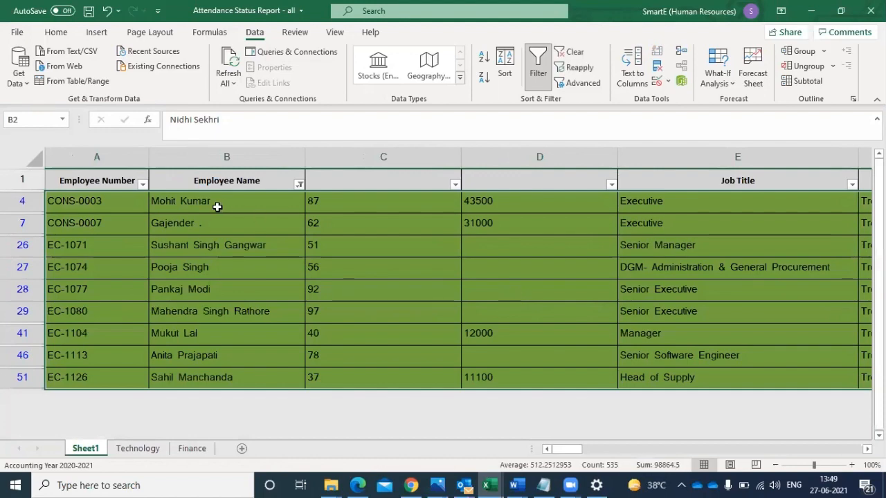
pyautogui.moveTo(214, 204); pyautogui.dragTo(181, 379)
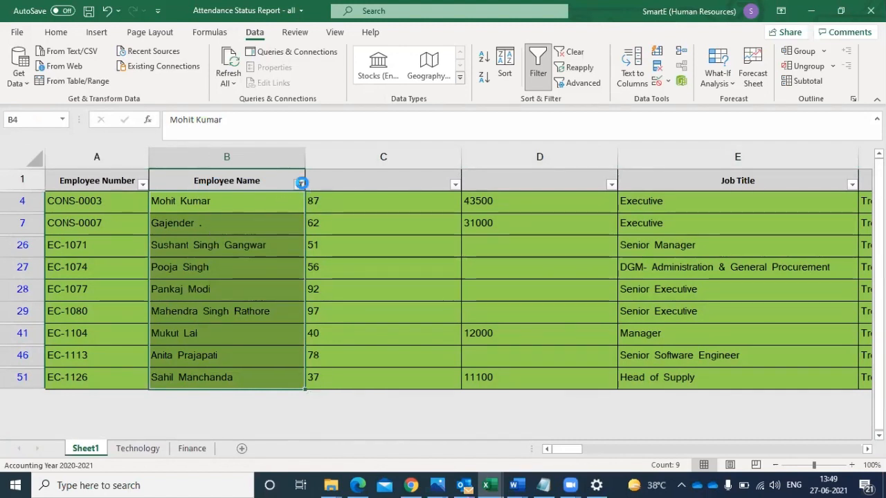
# - Turn off filtering for the sheet, leaving the Employee Name filter options unchanged
pyautogui.click(301, 185)
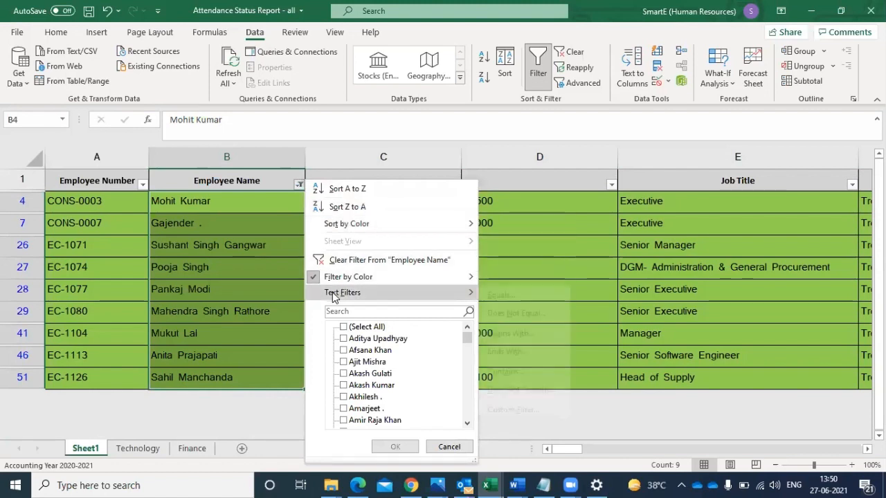
pyautogui.click(526, 260)
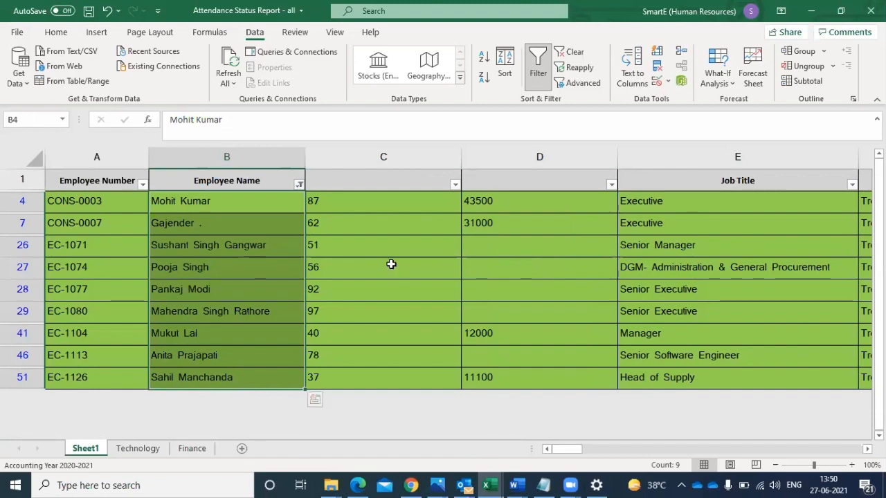
pyautogui.click(536, 73)
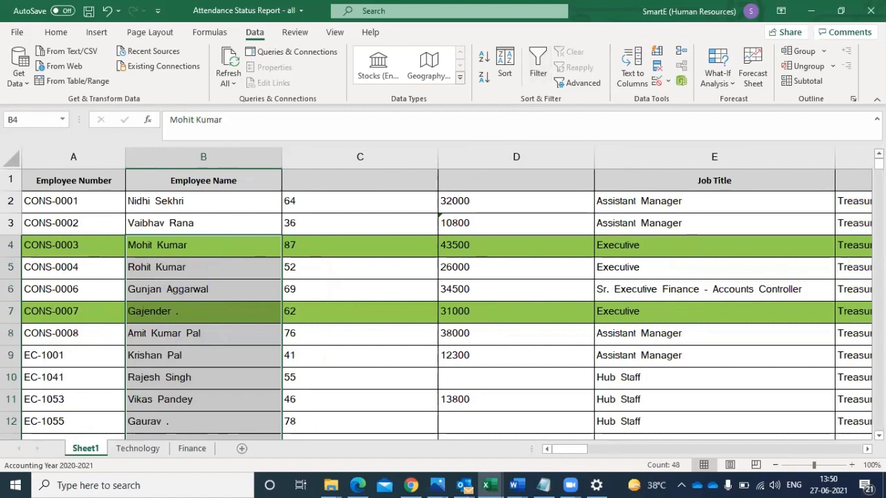
pyautogui.click(334, 33)
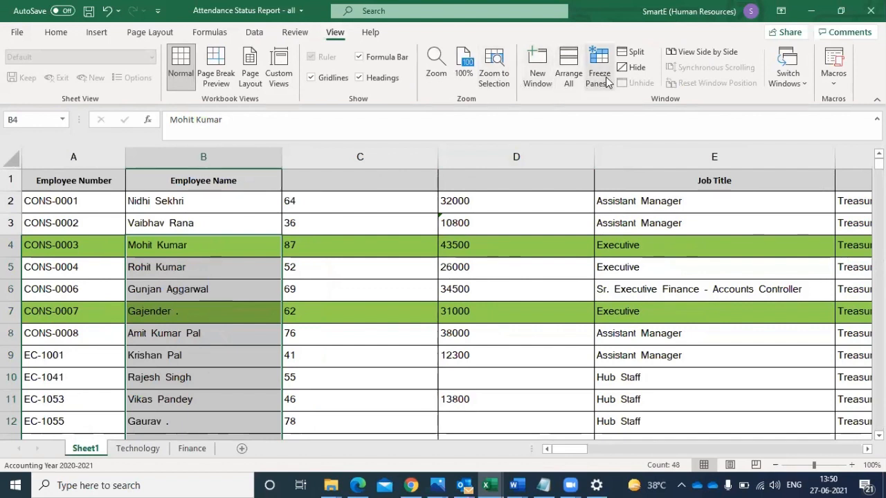
pyautogui.click(599, 78)
pyautogui.click(361, 200)
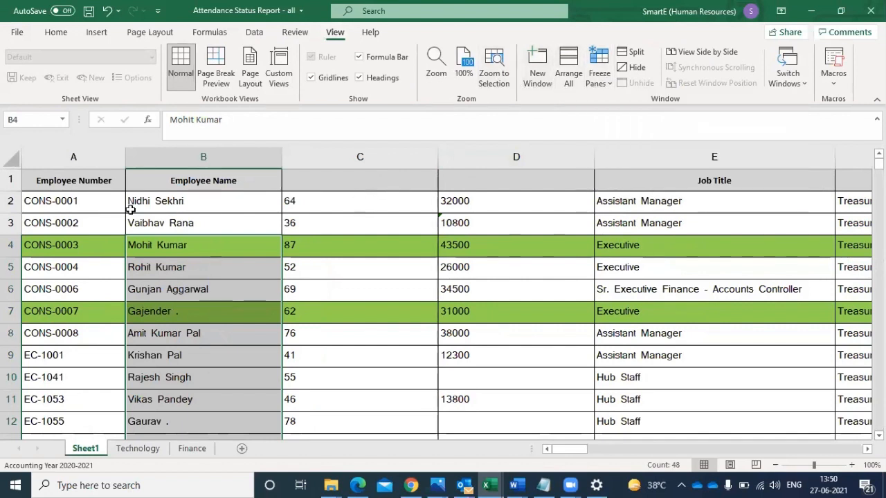
# - Examine the row 6 record across its columns, from Employee Name through the 10-Mar-2021 attendance column
pyautogui.click(98, 209)
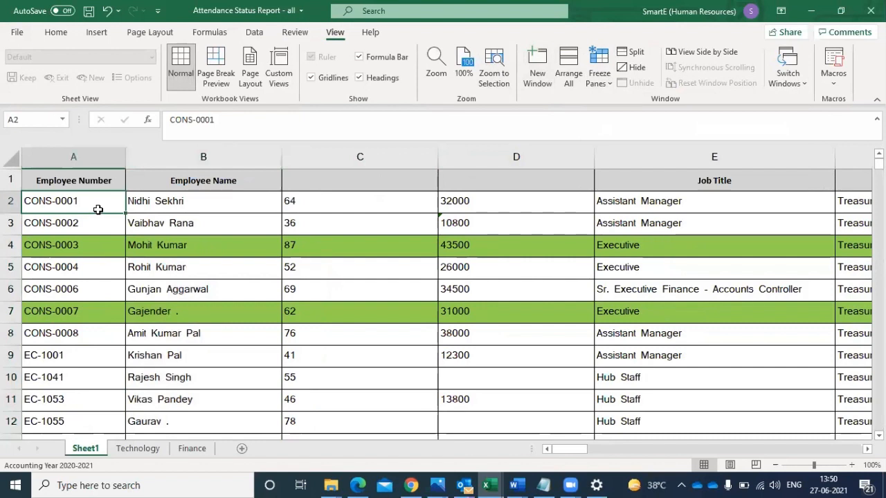
pyautogui.click(159, 294)
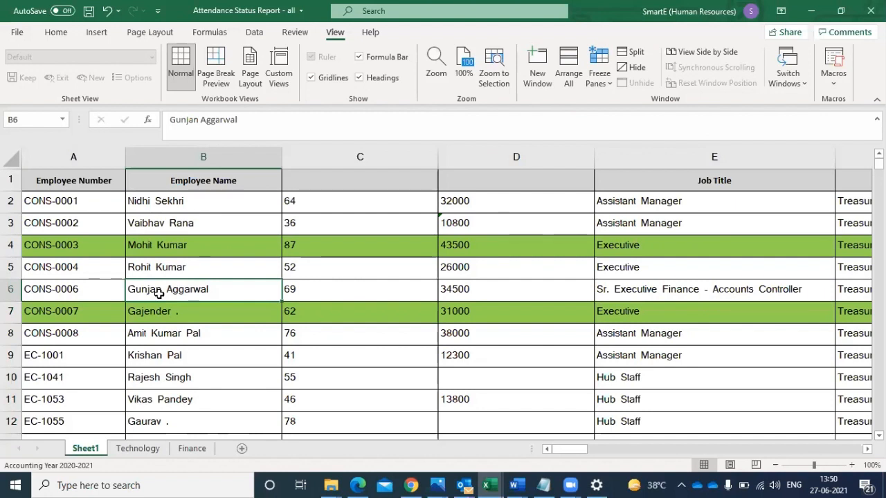
pyautogui.press('Right')
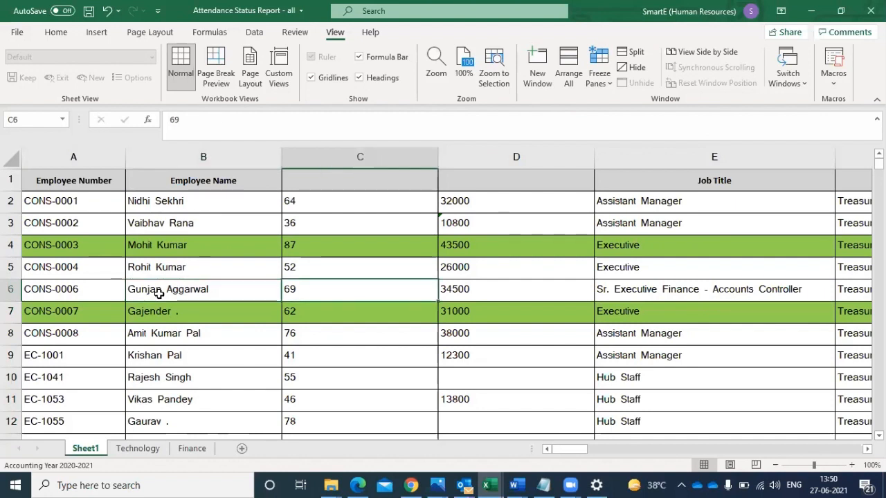
pyautogui.press('Right')
pyautogui.press('Right')
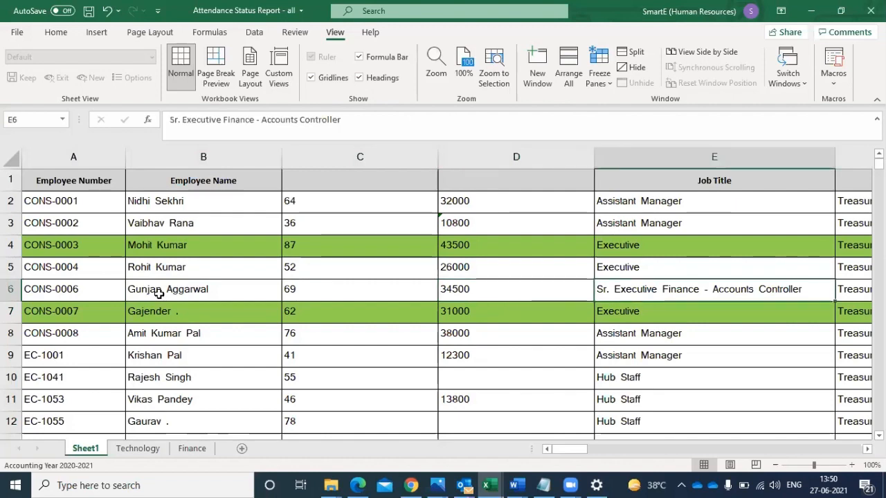
pyautogui.press('Right')
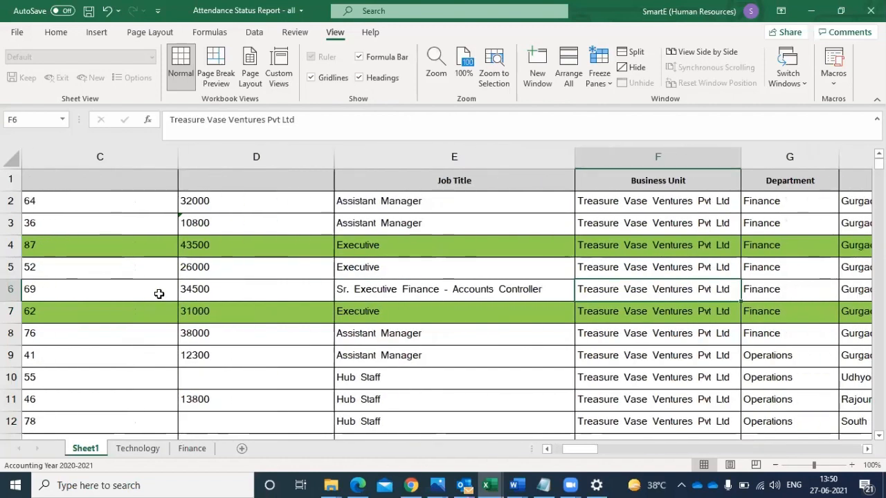
pyautogui.press('Right')
pyautogui.press('Right')
pyautogui.press('Right')
pyautogui.press('Right')
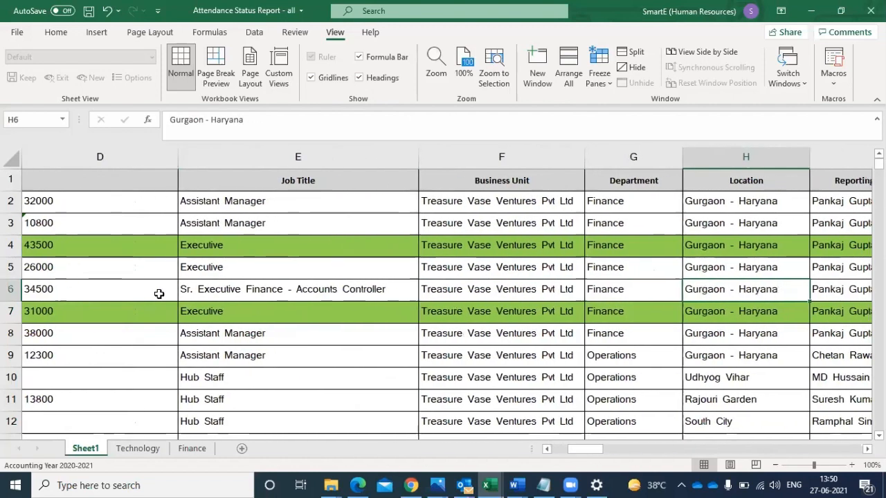
pyautogui.press('Right')
pyautogui.press('Right')
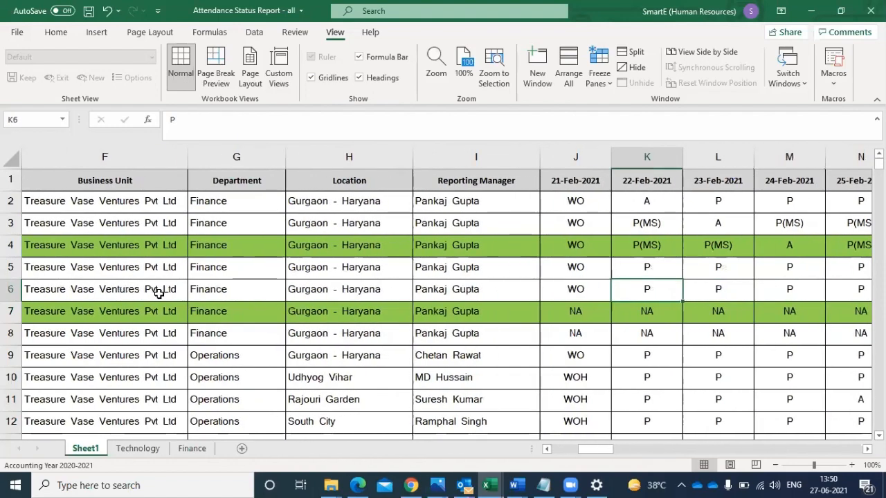
pyautogui.press('Right')
pyautogui.press('Right')
pyautogui.press('Right')
pyautogui.press('Right')
pyautogui.press('Right')
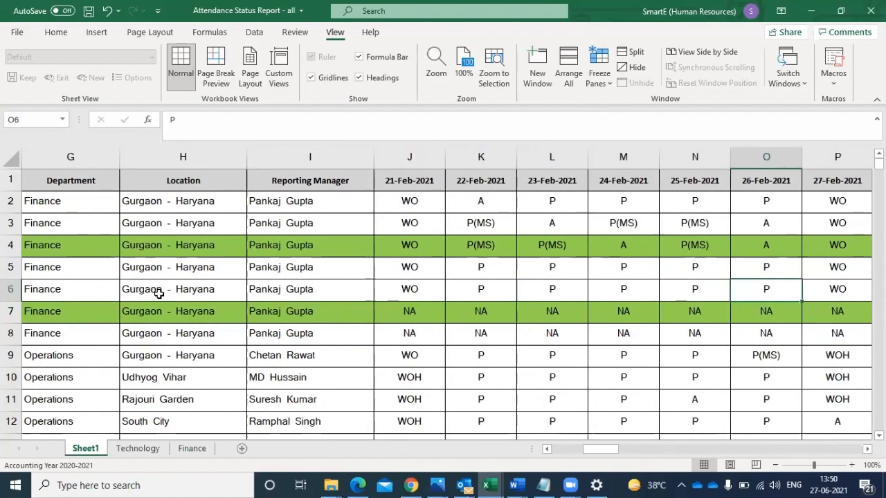
pyautogui.press('Right')
pyautogui.press('Right')
pyautogui.press('Right')
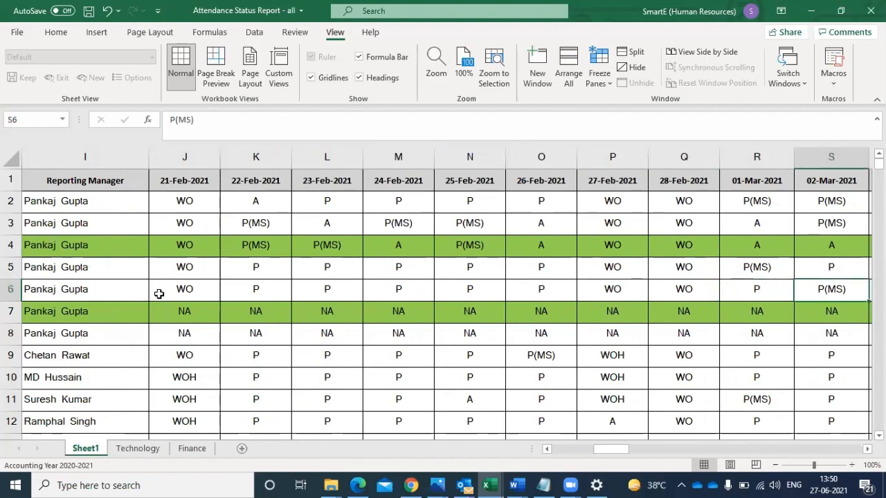
pyautogui.press('Right')
pyautogui.press('Right')
pyautogui.press('Right')
pyautogui.press('Right')
pyautogui.press('Right')
pyautogui.press('Right')
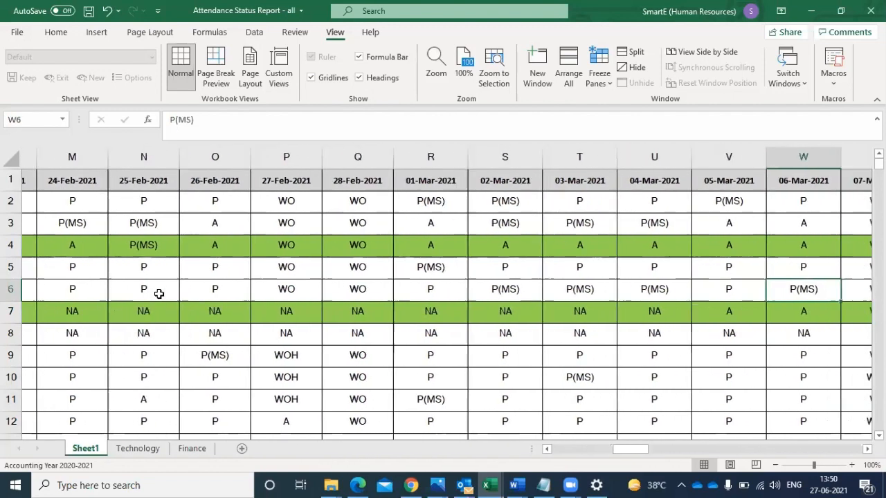
pyautogui.press('Right')
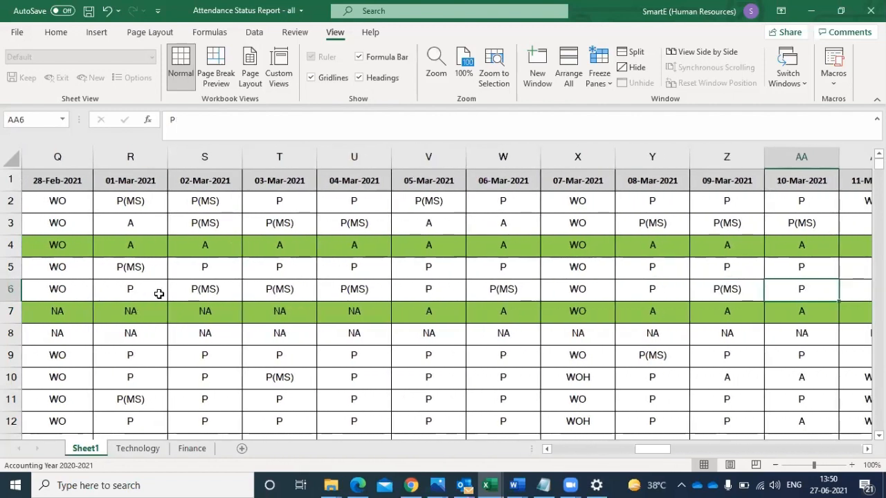
# - Return to the Employee Number column and look down the records as far as row 16
pyautogui.press('Left')
pyautogui.press('Left')
pyautogui.press('Left')
pyautogui.press('Left')
pyautogui.press('Left')
pyautogui.press('Left')
pyautogui.press('Left')
pyautogui.press('Left')
pyautogui.press('Left')
pyautogui.press('Left')
pyautogui.press('Left')
pyautogui.press('Left')
pyautogui.press('Left')
pyautogui.press('Left')
pyautogui.press('Left')
pyautogui.press('Left')
pyautogui.press('Left')
pyautogui.press('Left')
pyautogui.press('Left')
pyautogui.press('Left')
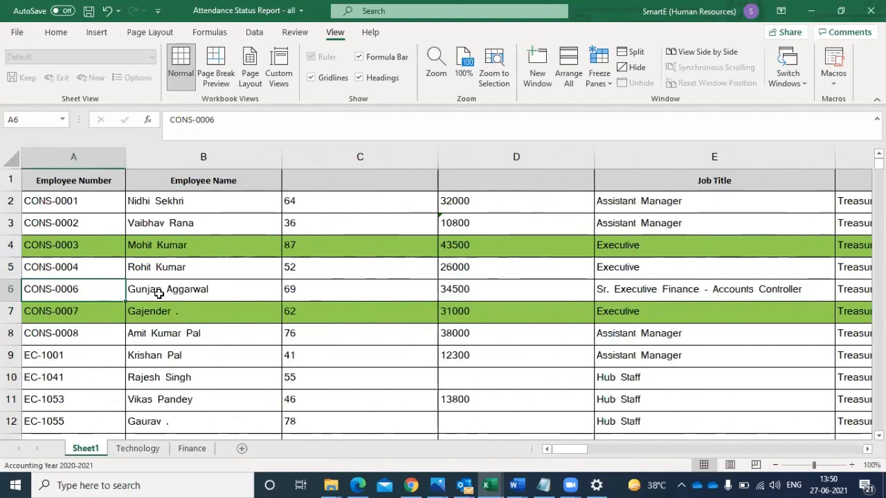
pyautogui.press('Down')
pyautogui.press('Down')
pyautogui.press('Down')
pyautogui.press('Down')
pyautogui.press('Down')
pyautogui.press('Down')
pyautogui.press('Down')
pyautogui.press('Down')
pyautogui.press('Down')
pyautogui.press('Down')
pyautogui.press('Down')
pyautogui.press('Down')
pyautogui.press('Down')
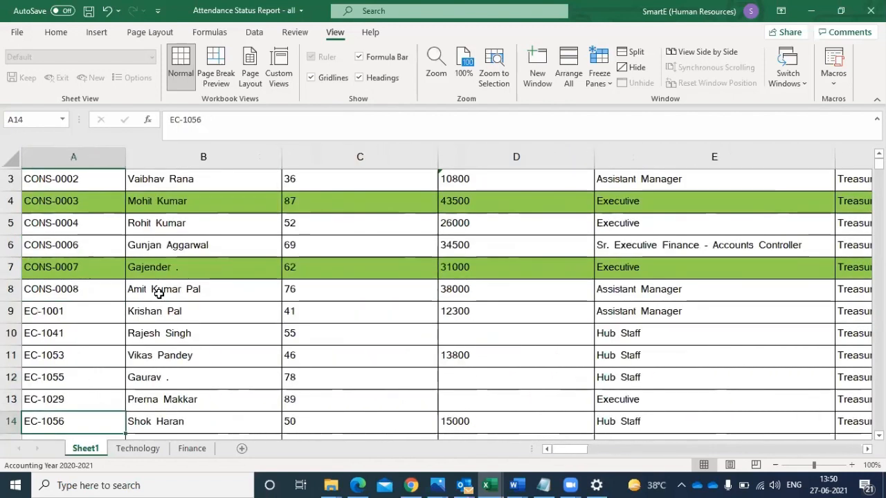
pyautogui.press('Up')
pyautogui.press('Up')
pyautogui.press('Up')
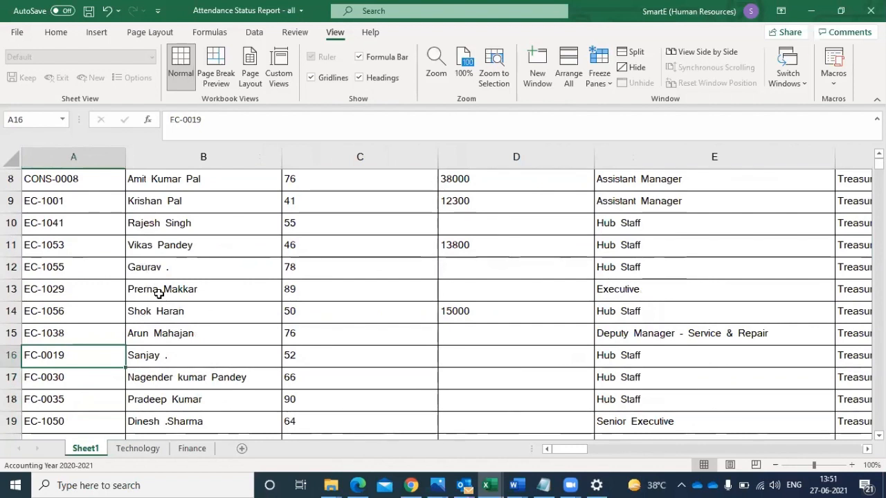
# - Examine the row 16 record across to column T while the header row is scrolled out of view
pyautogui.press('Right')
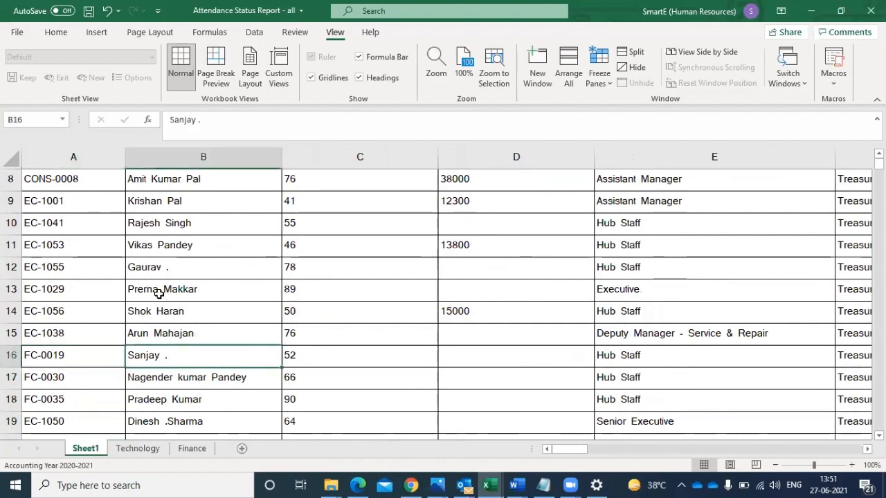
pyautogui.press('Right')
pyautogui.press('Right')
pyautogui.press('Right')
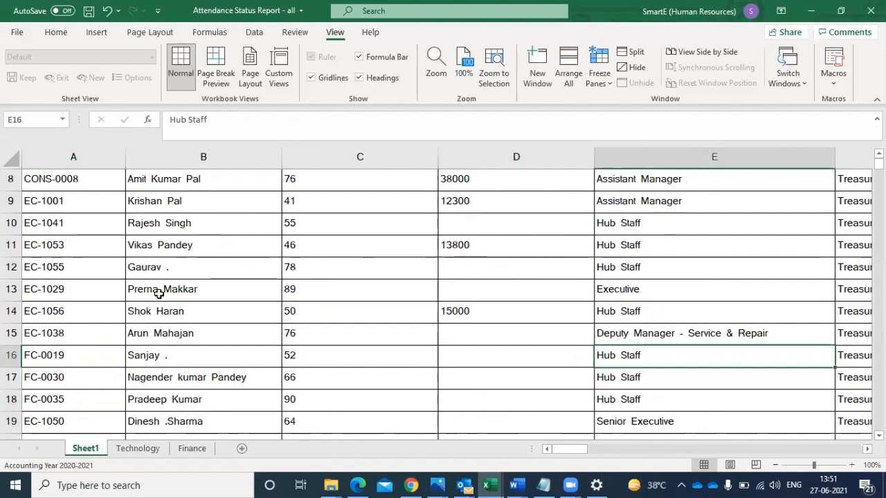
pyautogui.press('Right')
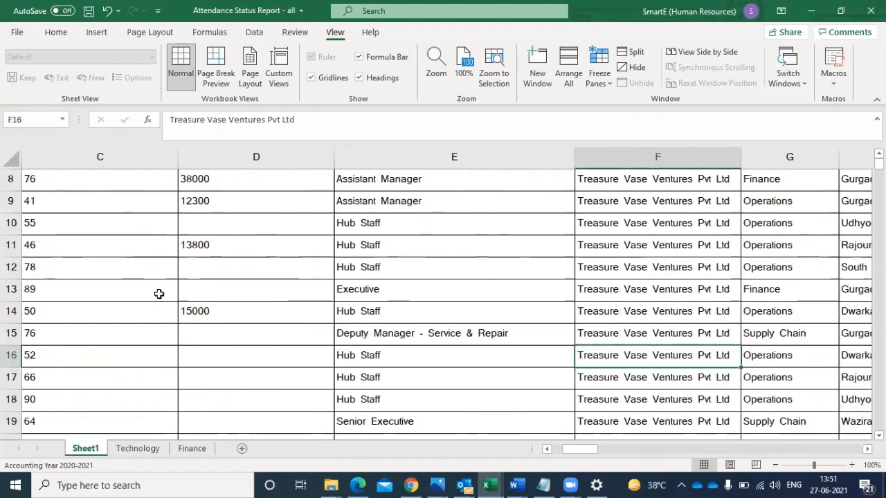
pyautogui.press('Right')
pyautogui.press('Right')
pyautogui.press('Right')
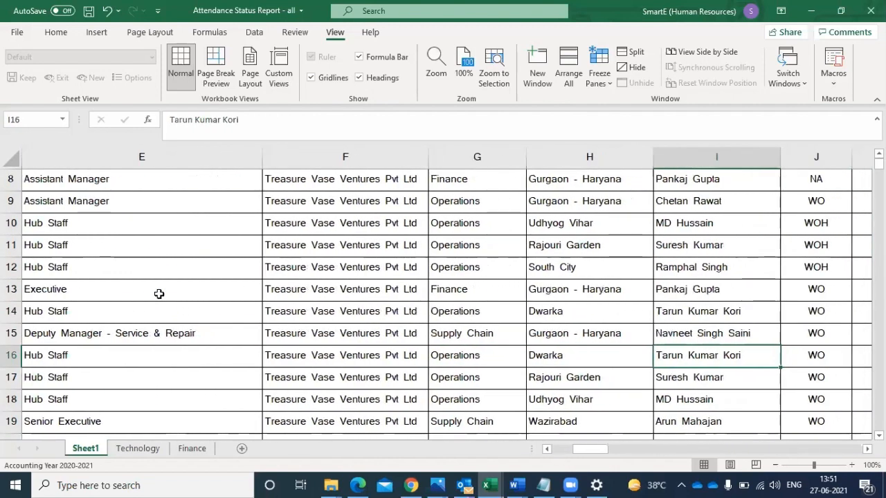
pyautogui.press('Right')
pyautogui.press('Right')
pyautogui.press('Left')
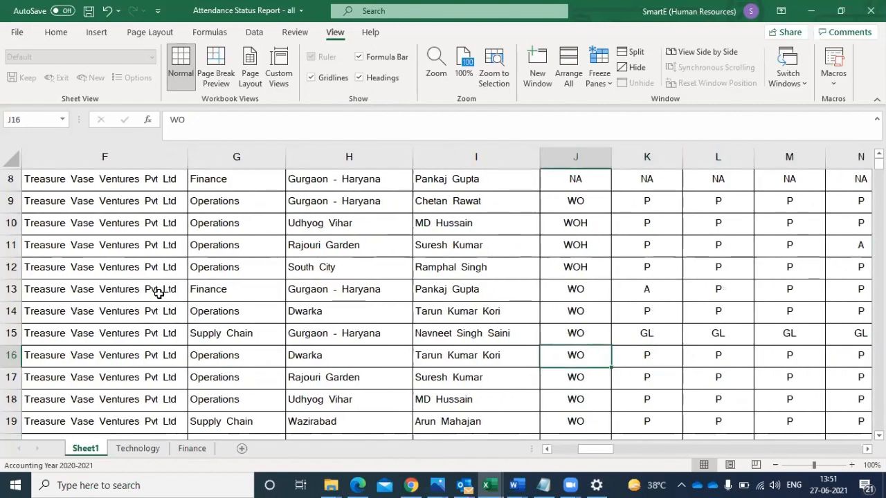
pyautogui.press('Right')
pyautogui.press('Right')
pyautogui.press('Right')
pyautogui.press('Right')
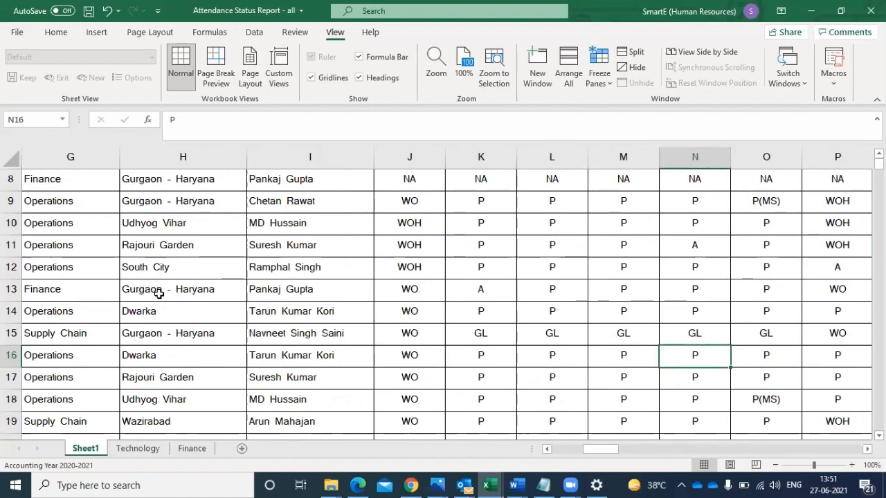
pyautogui.press('Right')
pyautogui.press('Right')
pyautogui.press('Right')
pyautogui.press('Right')
pyautogui.press('Right')
pyautogui.press('Right')
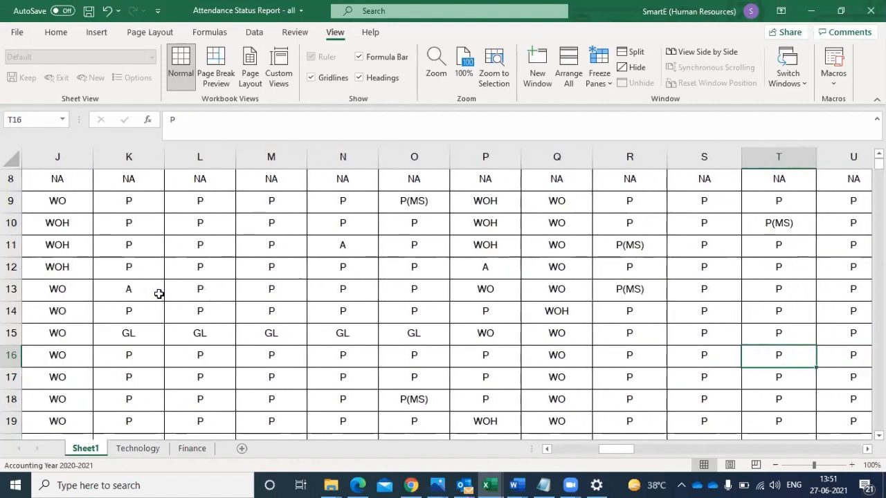
# - Check the date header of column T and look back across the sheet to the Employee Number header
pyautogui.press('Up')
pyautogui.hotkey('ctrl', 'Up')
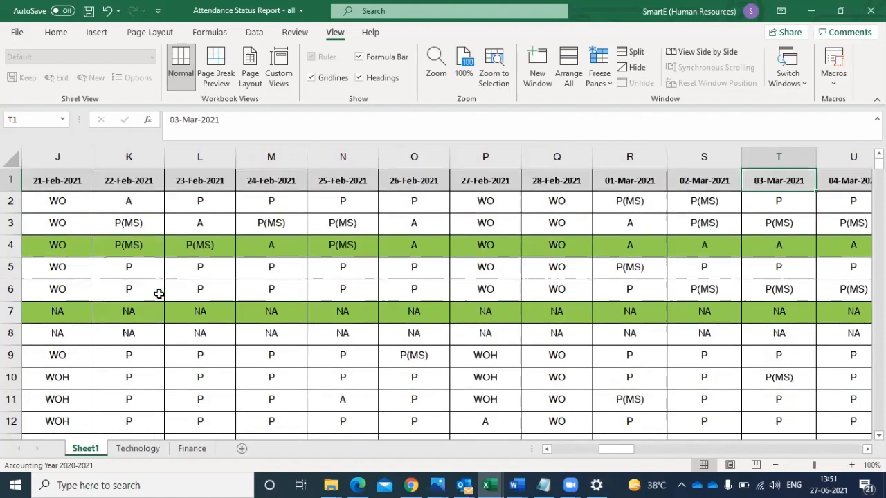
pyautogui.click(467, 199)
pyautogui.press('Left')
pyautogui.press('Left')
pyautogui.press('Left')
pyautogui.press('Left')
pyautogui.press('Left')
pyautogui.press('Left')
pyautogui.press('Left')
pyautogui.press('Left')
pyautogui.press('Left')
pyautogui.press('Left')
pyautogui.press('Left')
pyautogui.press('Left')
pyautogui.press('Left')
pyautogui.press('Left')
pyautogui.press('Left')
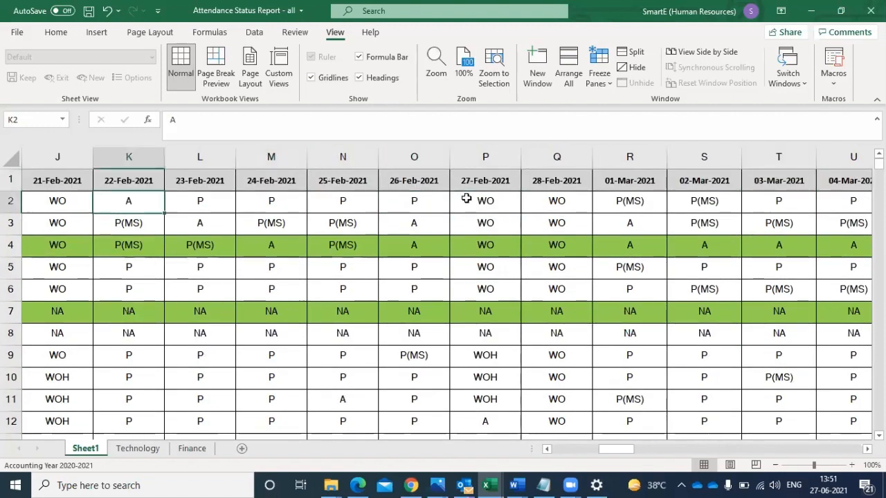
pyautogui.press('Down')
pyautogui.press('Down')
pyautogui.press('Down')
pyautogui.press('Down')
pyautogui.press('Down')
pyautogui.press('Down')
pyautogui.press('Down')
pyautogui.press('Down')
pyautogui.press('Down')
pyautogui.press('Down')
pyautogui.press('Down')
pyautogui.press('Down')
pyautogui.press('Down')
pyautogui.press('Down')
pyautogui.press('Down')
pyautogui.press('Down')
pyautogui.press('Down')
pyautogui.press('Down')
pyautogui.press('Down')
pyautogui.press('Down')
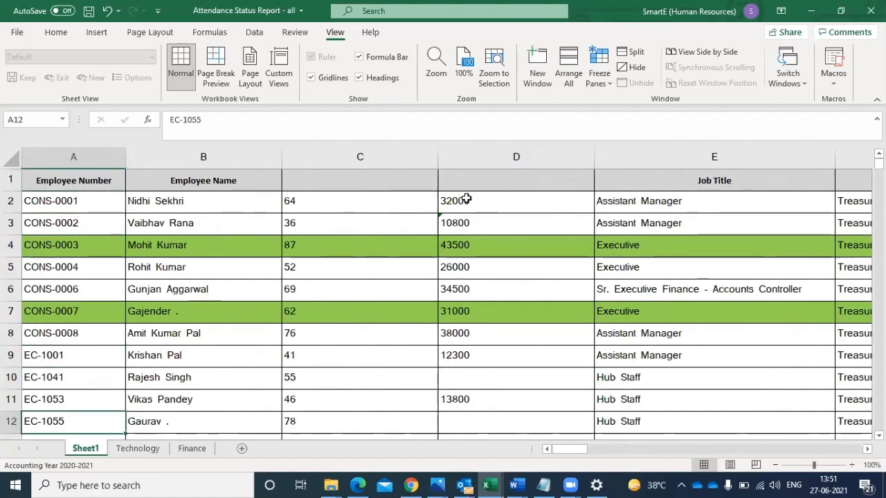
pyautogui.press('Up')
pyautogui.press('Up')
pyautogui.press('Up')
pyautogui.press('Up')
pyautogui.press('Up')
pyautogui.press('Up')
pyautogui.press('Up')
pyautogui.press('Up')
pyautogui.press('Up')
pyautogui.press('Up')
pyautogui.press('Up')
pyautogui.press('Up')
pyautogui.press('Up')
pyautogui.press('Up')
pyautogui.press('Up')
pyautogui.press('Up')
pyautogui.press('Up')
pyautogui.press('Up')
pyautogui.press('Up')
pyautogui.press('Up')
pyautogui.press('Up')
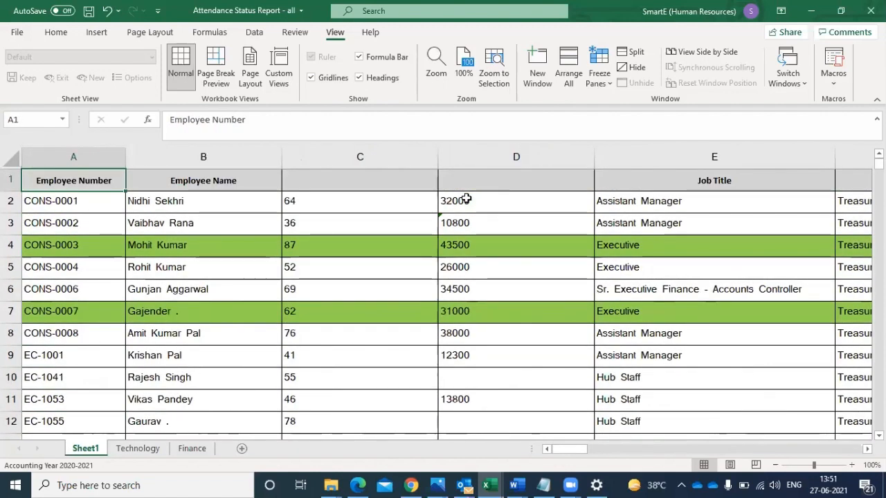
# - Freeze the header row by selecting the whole of row 2 and applying Freeze Panes
pyautogui.click(202, 177)
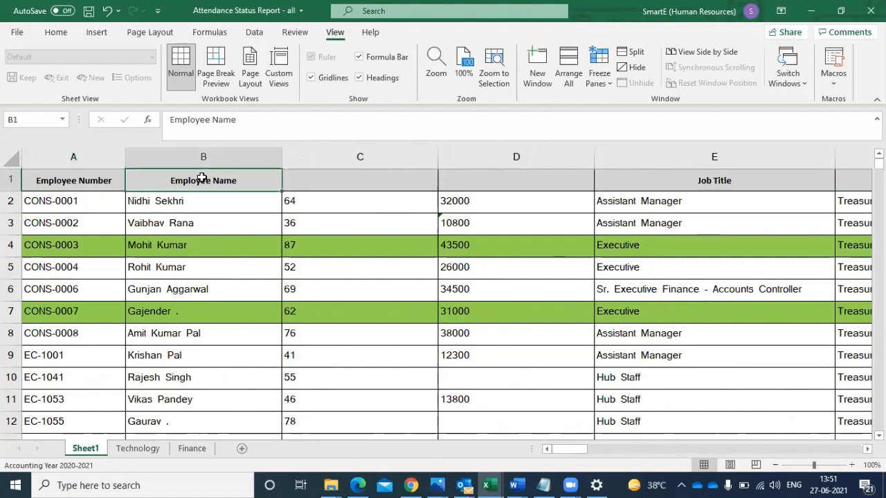
pyautogui.click(10, 180)
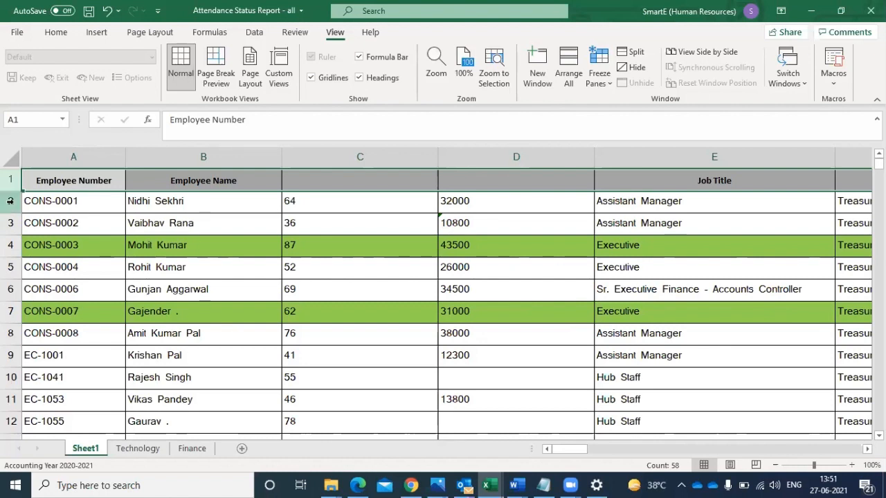
pyautogui.click(10, 200)
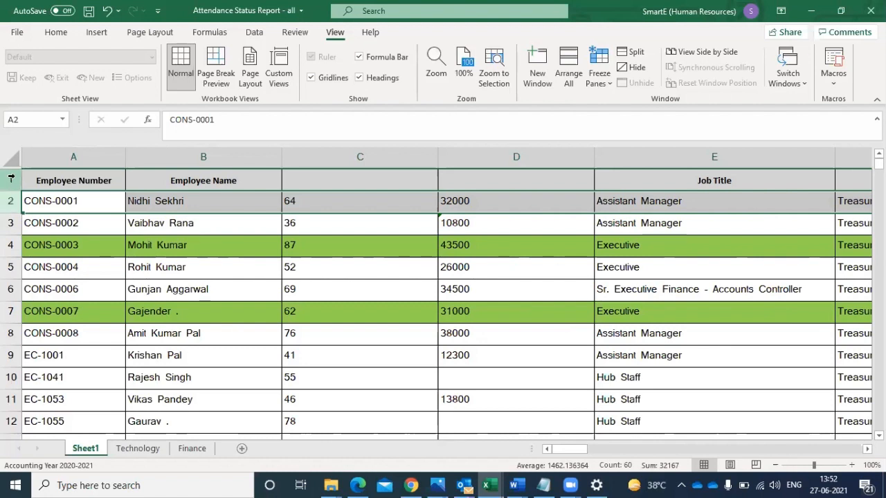
pyautogui.click(11, 179)
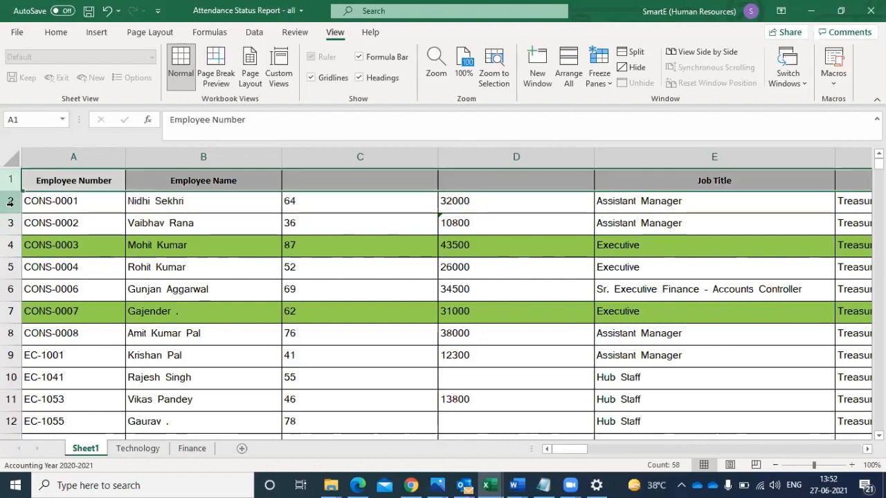
pyautogui.click(9, 200)
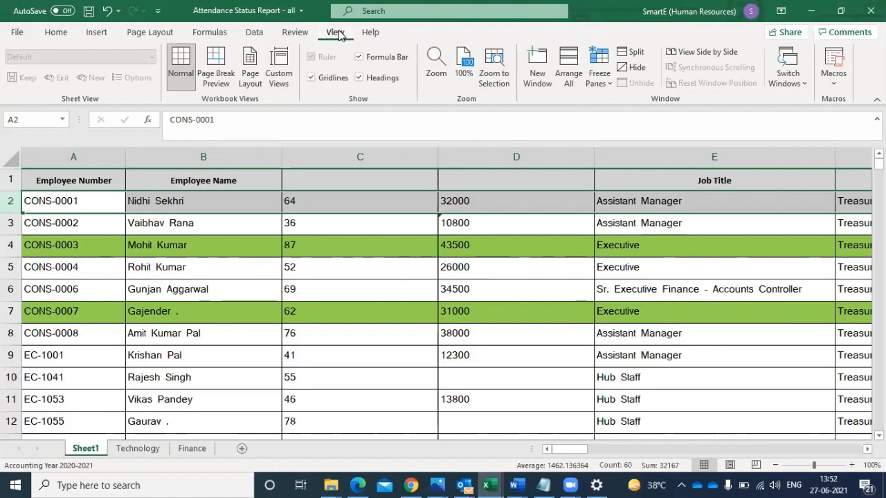
pyautogui.click(598, 83)
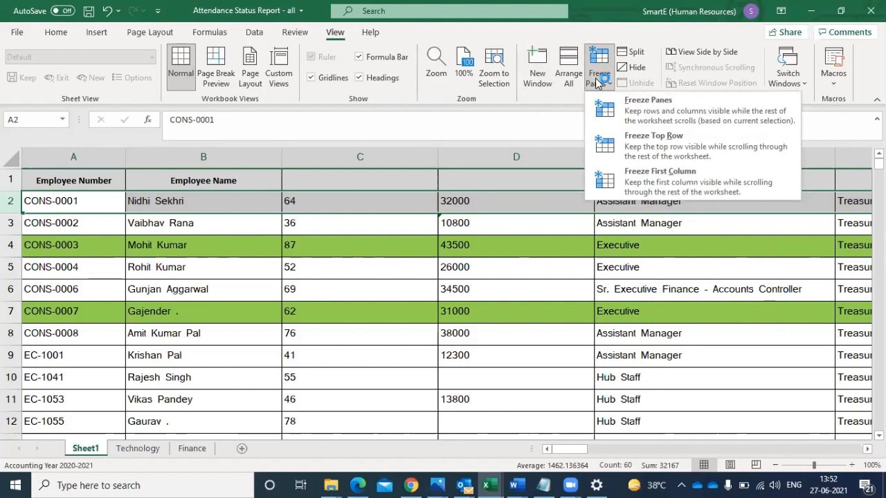
pyautogui.click(653, 108)
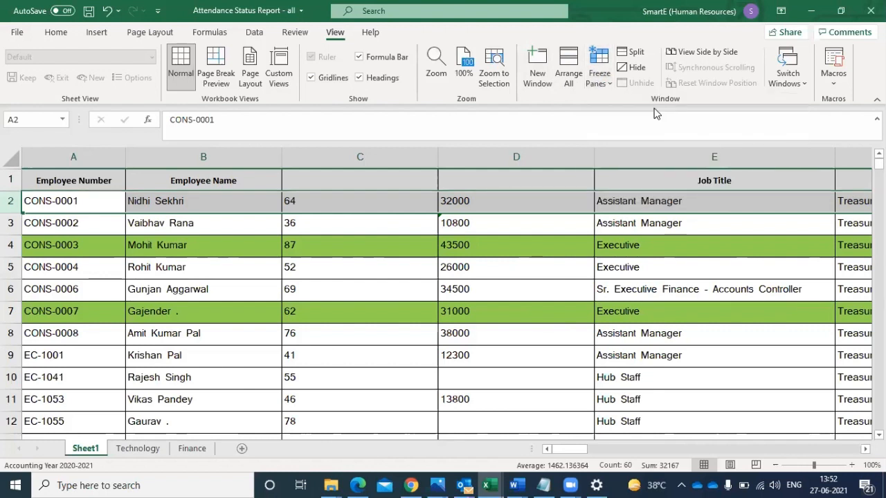
# - Check the frozen header row while moving down the Employee Name column to row 21
pyautogui.click(202, 194)
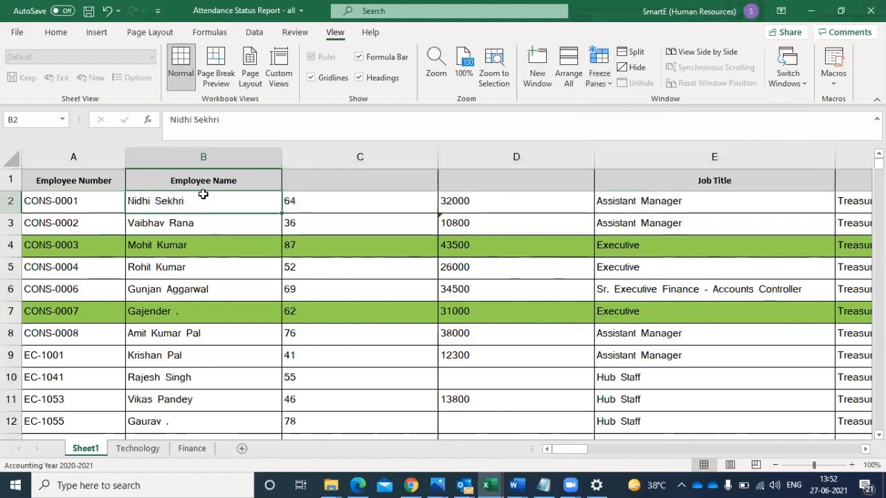
pyautogui.press('Down')
pyautogui.press('Down')
pyautogui.press('Down')
pyautogui.press('Down')
pyautogui.press('Down')
pyautogui.press('Down')
pyautogui.press('Down')
pyautogui.press('Down')
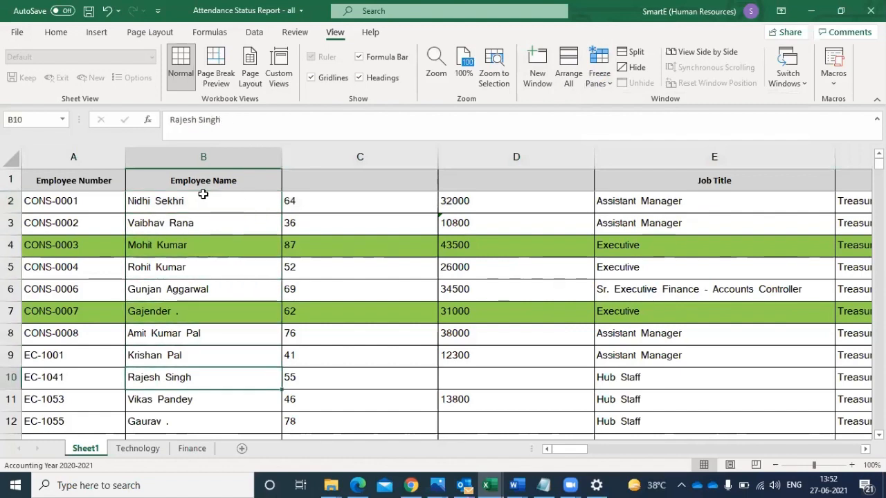
pyautogui.press('Down')
pyautogui.press('Down')
pyautogui.press('Down')
pyautogui.press('Down')
pyautogui.press('Down')
pyautogui.press('Down')
pyautogui.press('Down')
pyautogui.press('Down')
pyautogui.press('Down')
pyautogui.press('Down')
pyautogui.press('Down')
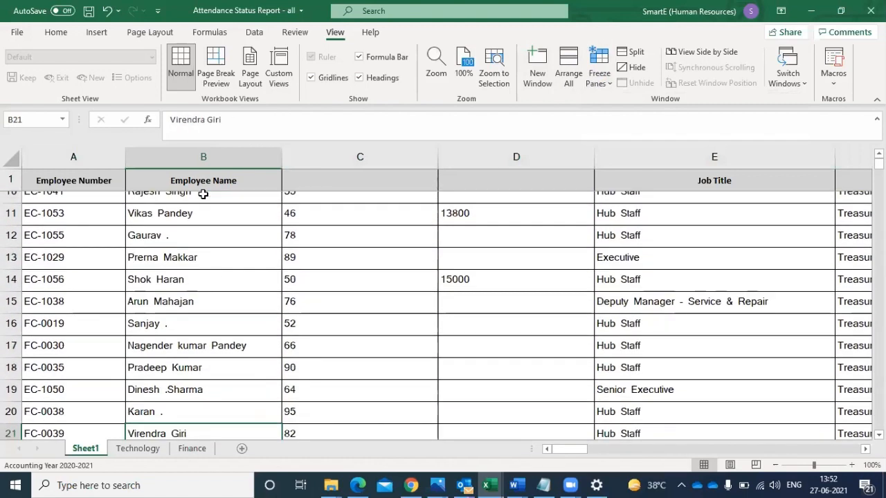
# - Check the frozen header row while moving down the Employee Name column to row 38 and back up to row 2
pyautogui.press('Down')
pyautogui.press('Down')
pyautogui.press('Down')
pyautogui.press('Down')
pyautogui.press('Down')
pyautogui.press('Down')
pyautogui.press('Down')
pyautogui.press('Down')
pyautogui.press('Down')
pyautogui.press('Down')
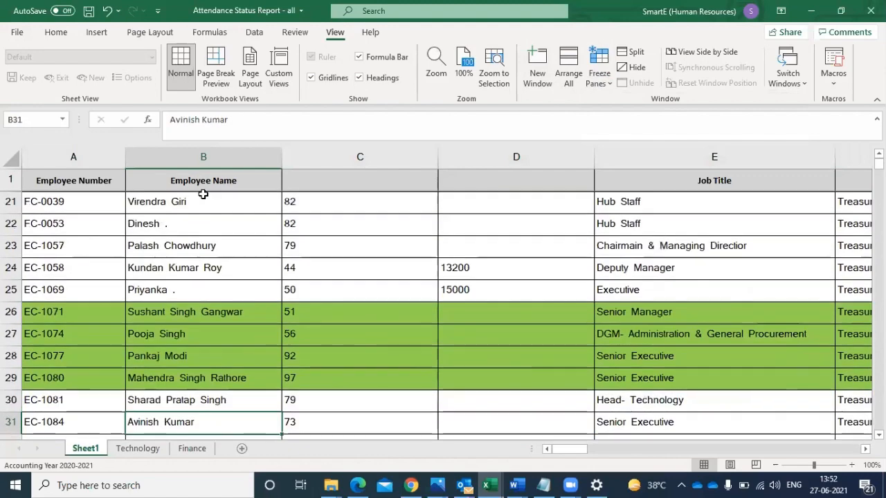
pyautogui.press('Down')
pyautogui.press('Down')
pyautogui.press('Down')
pyautogui.press('Down')
pyautogui.press('Down')
pyautogui.press('Down')
pyautogui.press('Down')
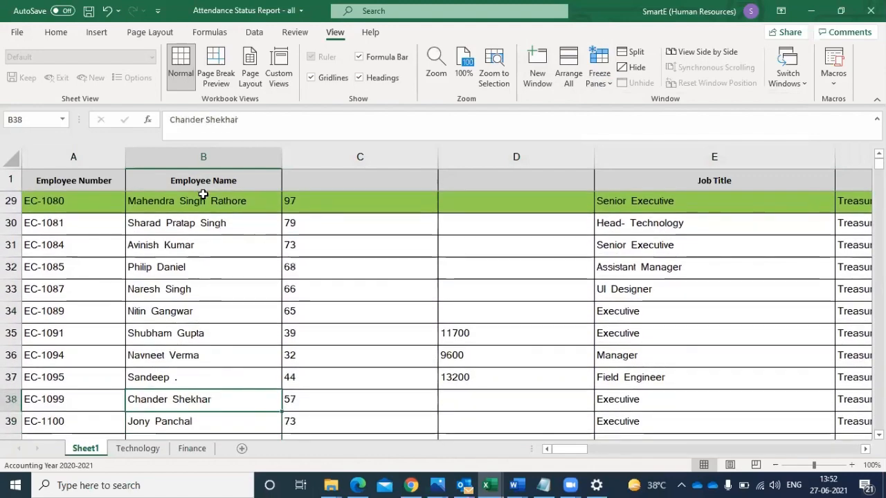
pyautogui.press('Up')
pyautogui.press('Up')
pyautogui.press('Up')
pyautogui.press('Up')
pyautogui.press('Up')
pyautogui.press('Up')
pyautogui.press('Up')
pyautogui.press('Up')
pyautogui.press('Up')
pyautogui.press('Up')
pyautogui.press('Up')
pyautogui.press('Up')
pyautogui.press('Up')
pyautogui.press('Up')
pyautogui.press('Up')
pyautogui.press('Up')
pyautogui.press('Up')
pyautogui.press('Up')
pyautogui.press('Up')
pyautogui.press('Up')
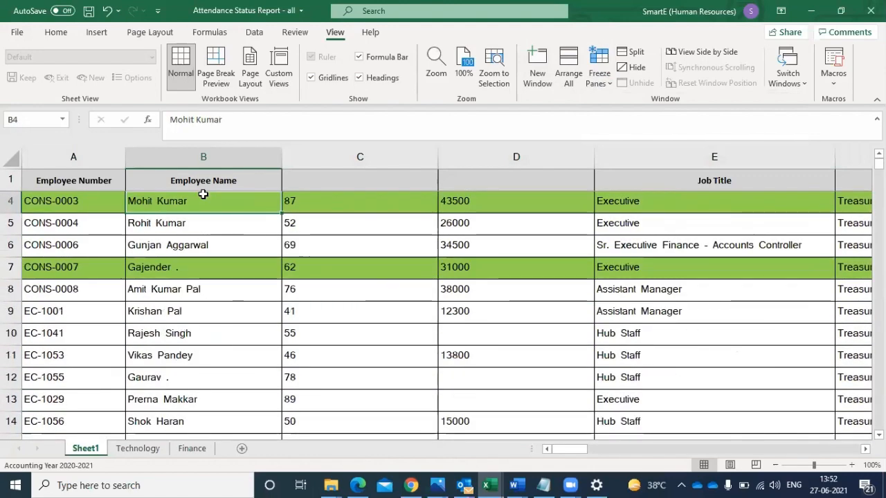
pyautogui.press('Up')
pyautogui.press('Up')
pyautogui.press('Up')
pyautogui.press('Down')
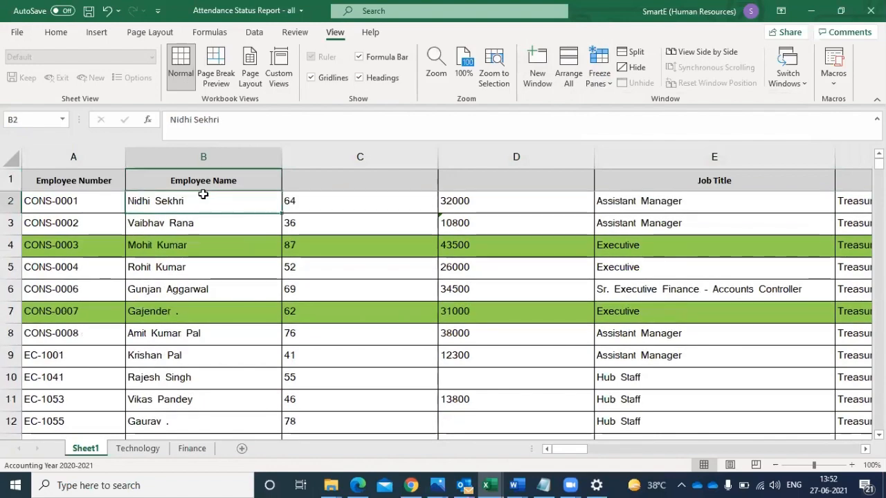
# - Check the frozen header row again down to row 49 and return to the Employee Name header
pyautogui.press('Down')
pyautogui.press('Down')
pyautogui.press('Down')
pyautogui.press('Down')
pyautogui.press('Down')
pyautogui.press('Down')
pyautogui.press('Down')
pyautogui.press('Down')
pyautogui.press('Down')
pyautogui.press('Down')
pyautogui.press('Down')
pyautogui.press('Down')
pyautogui.press('Down')
pyautogui.press('Down')
pyautogui.press('Down')
pyautogui.press('Down')
pyautogui.press('Down')
pyautogui.press('Down')
pyautogui.press('Down')
pyautogui.press('Down')
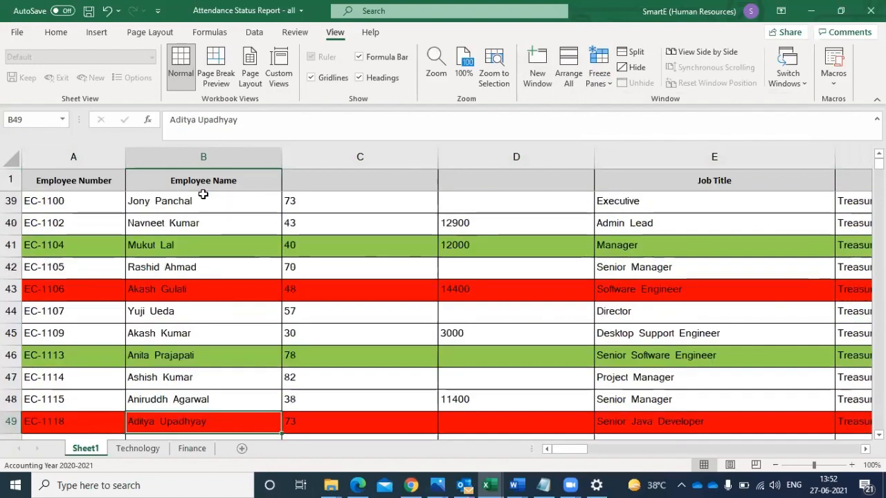
pyautogui.press('Up')
pyautogui.press('Up')
pyautogui.press('Up')
pyautogui.press('Up')
pyautogui.press('Up')
pyautogui.press('Up')
pyautogui.press('Up')
pyautogui.press('Up')
pyautogui.press('Up')
pyautogui.press('Up')
pyautogui.press('Up')
pyautogui.press('Up')
pyautogui.press('Up')
pyautogui.press('Up')
pyautogui.press('Up')
pyautogui.press('Up')
pyautogui.press('Up')
pyautogui.press('Up')
pyautogui.press('Up')
pyautogui.press('Up')
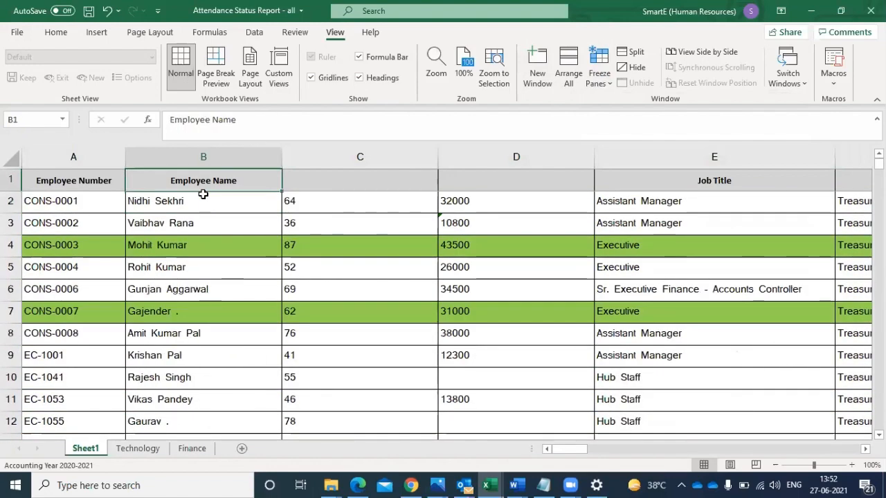
# - Examine the row 9 record across to the Business Unit column and back to its Employee Number
pyautogui.press('Down')
pyautogui.press('Down')
pyautogui.press('Down')
pyautogui.press('Down')
pyautogui.press('Down')
pyautogui.press('Down')
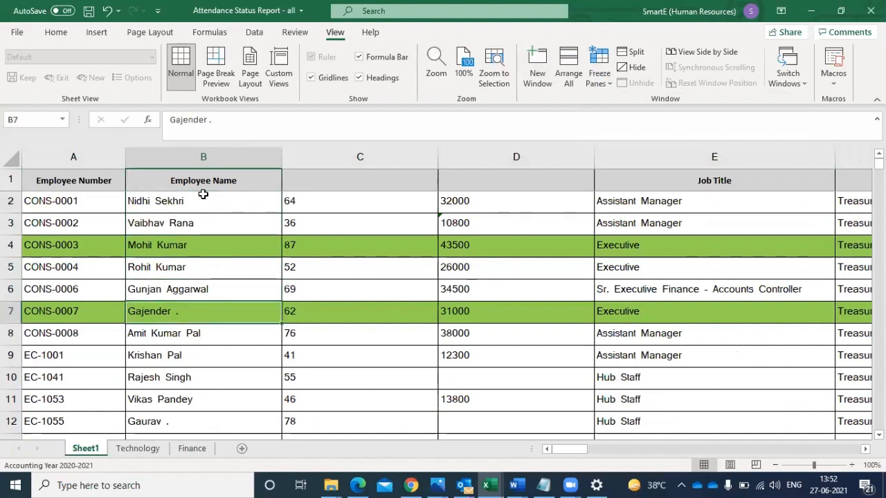
pyautogui.press('Down')
pyautogui.press('Down')
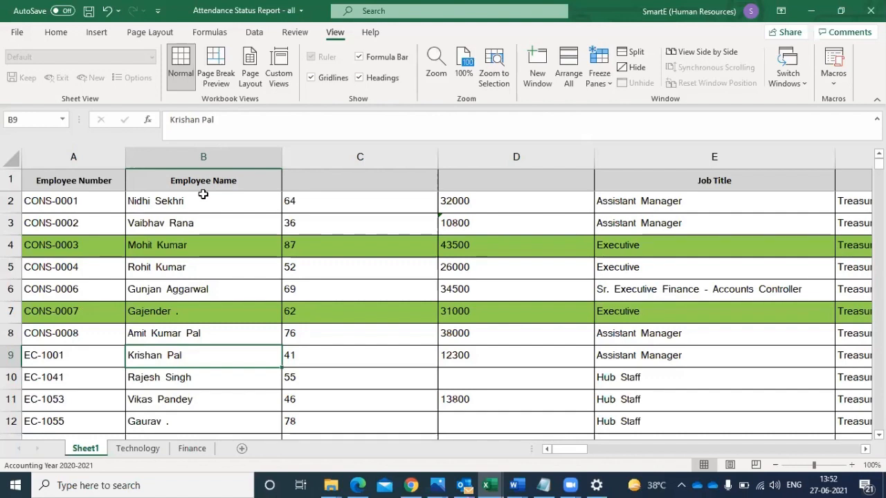
pyautogui.press('Right')
pyautogui.press('Right')
pyautogui.press('Right')
pyautogui.press('Right')
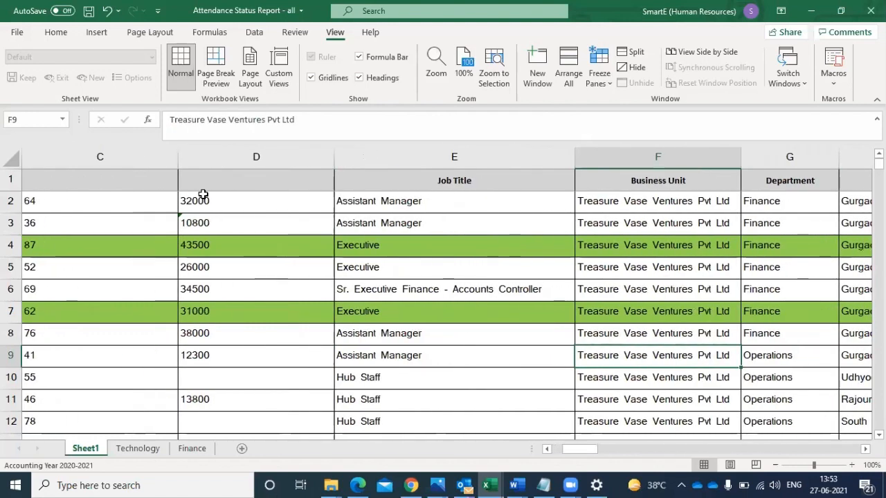
pyautogui.press('Left')
pyautogui.press('Left')
pyautogui.press('Left')
pyautogui.press('Left')
pyautogui.press('Left')
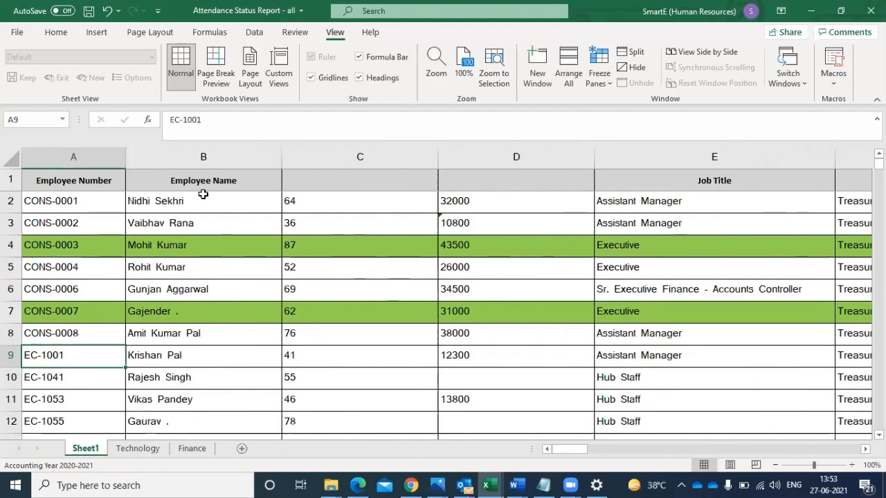
# - Examine the row 9 record across to the 22-Feb-2021 column and return to its Employee Name cell
pyautogui.press('Right')
pyautogui.press('Right')
pyautogui.press('Right')
pyautogui.press('Right')
pyautogui.press('Right')
pyautogui.press('Right')
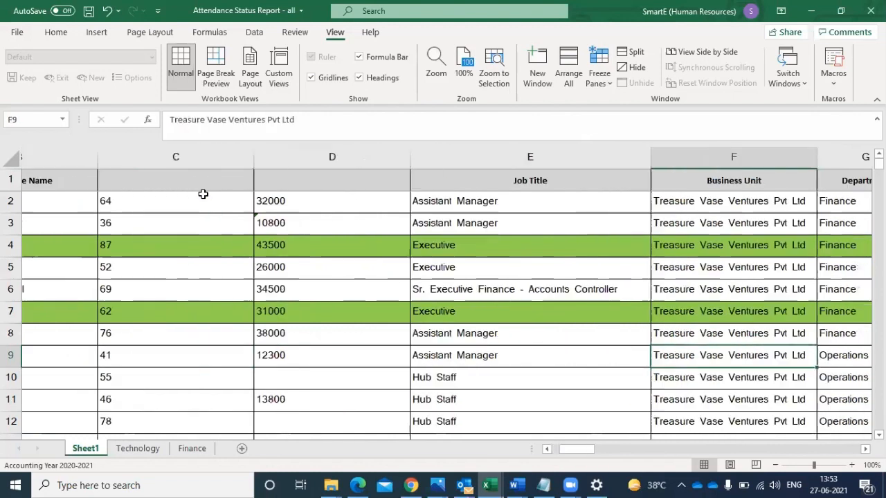
pyautogui.press('Right')
pyautogui.press('Right')
pyautogui.press('Right')
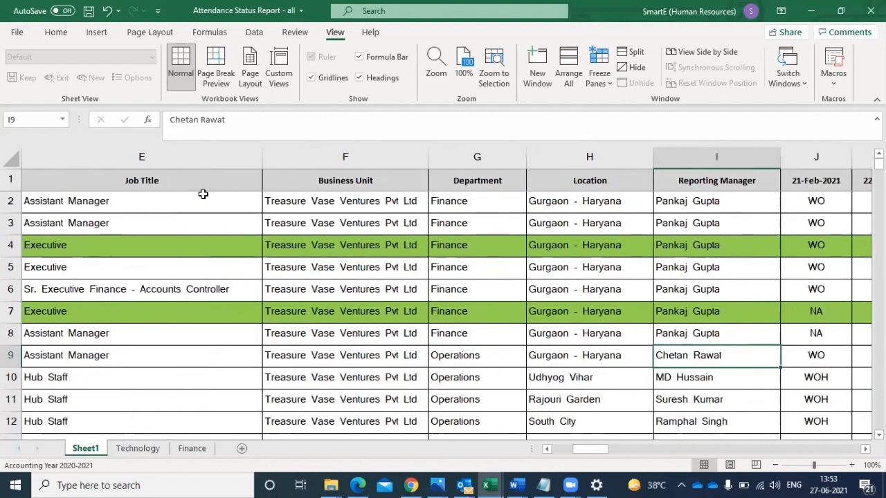
pyautogui.press('Right')
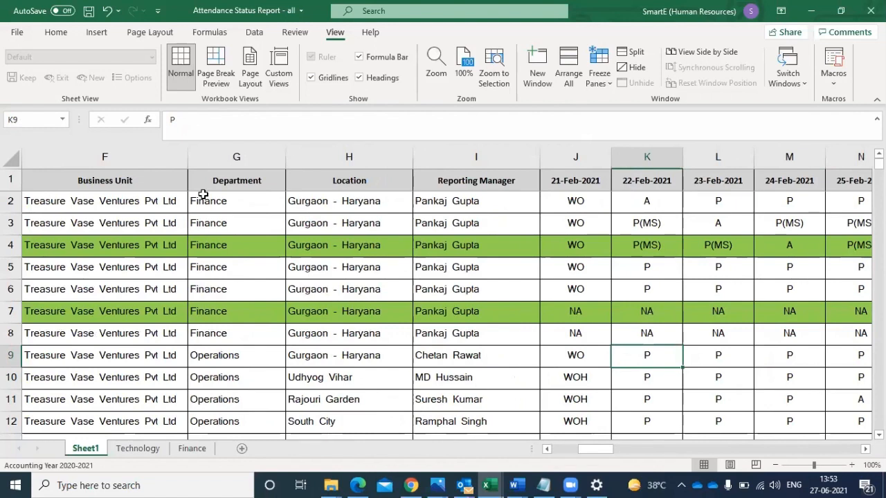
pyautogui.press('Left')
pyautogui.press('Home')
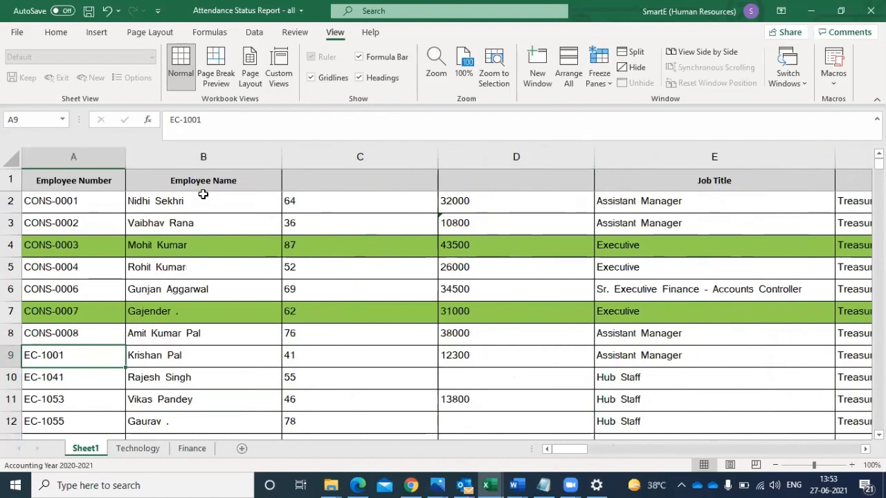
pyautogui.click(160, 355)
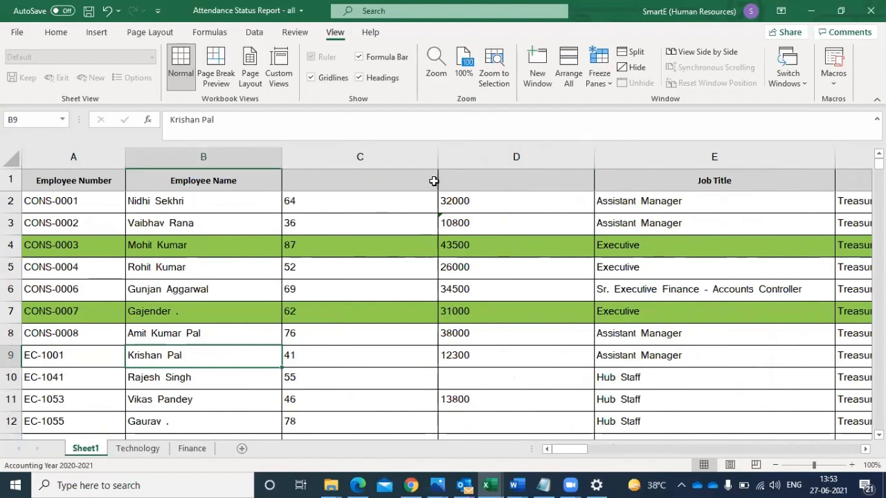
# - Unfreeze the header row and freeze columns A and B by selecting the whole of column C and applying Freeze Panes
pyautogui.click(376, 155)
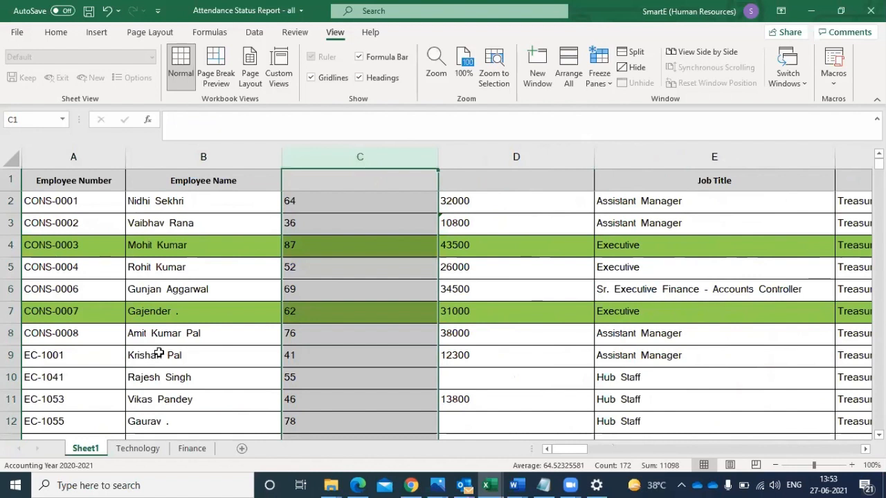
pyautogui.click(10, 180)
pyautogui.click(11, 201)
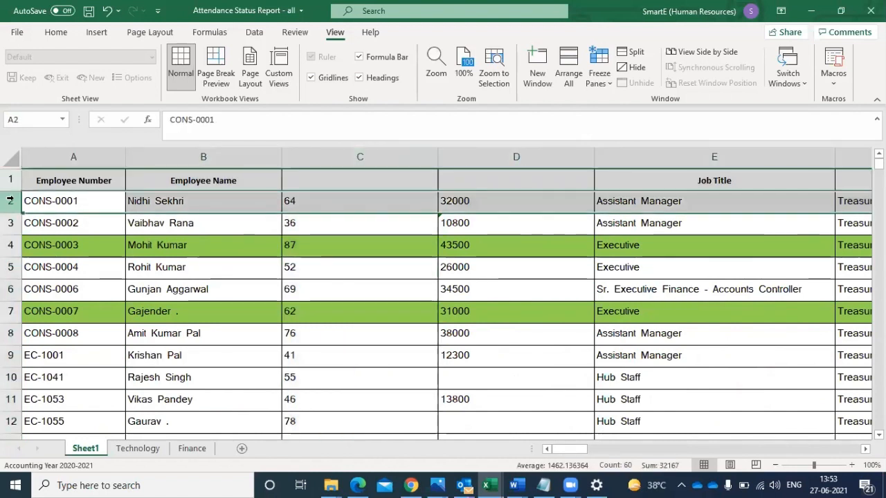
pyautogui.click(204, 155)
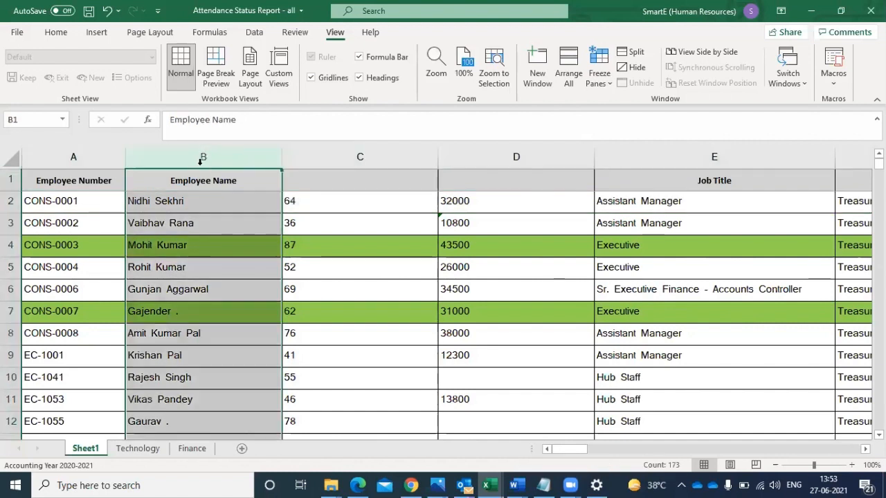
pyautogui.click(328, 150)
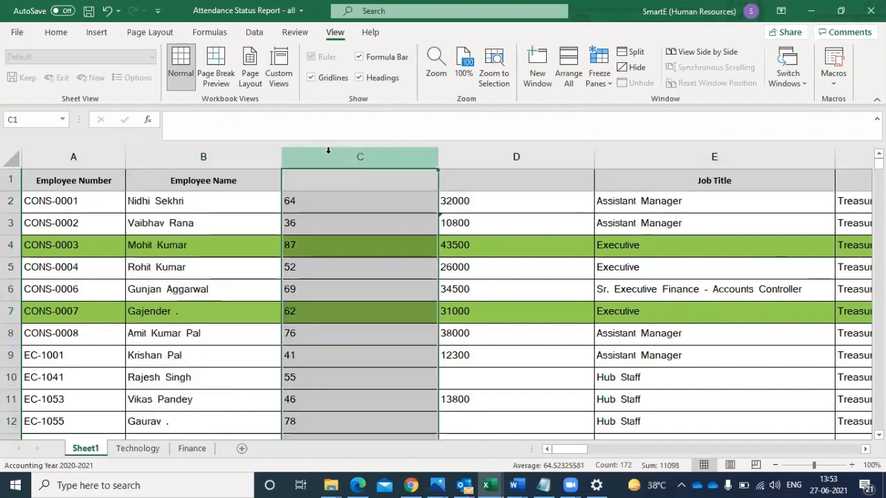
pyautogui.click(609, 81)
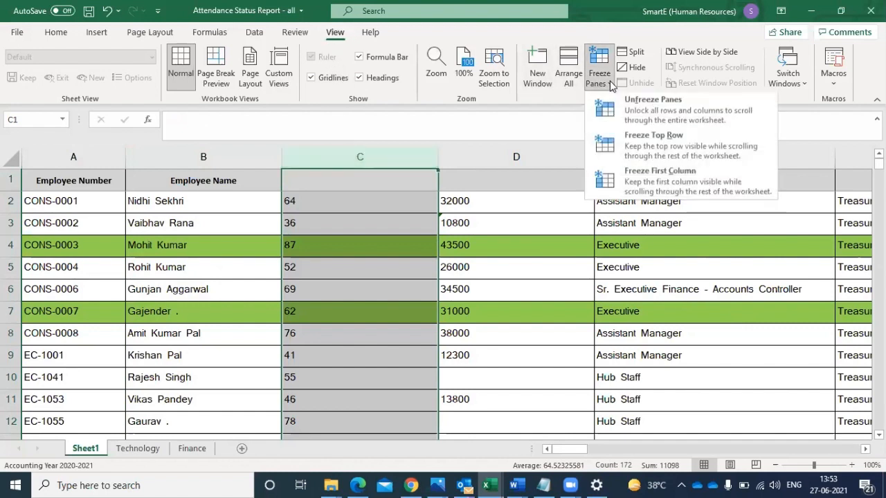
pyautogui.click(619, 107)
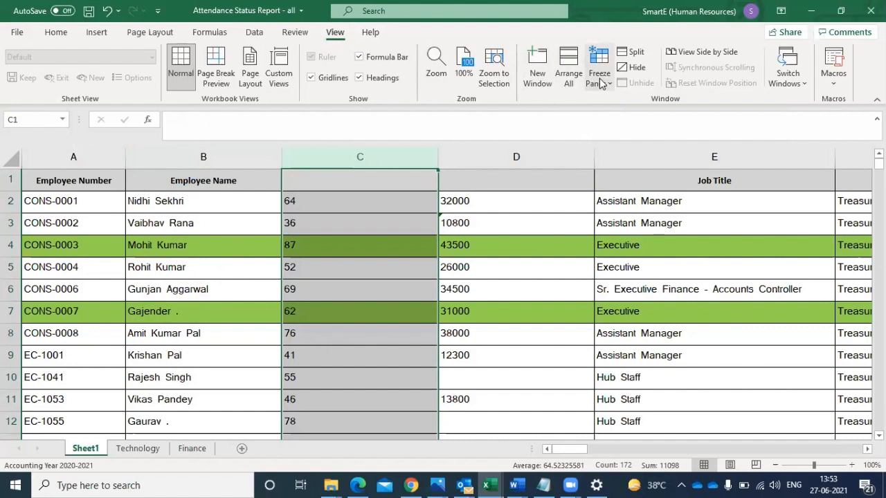
pyautogui.click(586, 83)
pyautogui.click(638, 115)
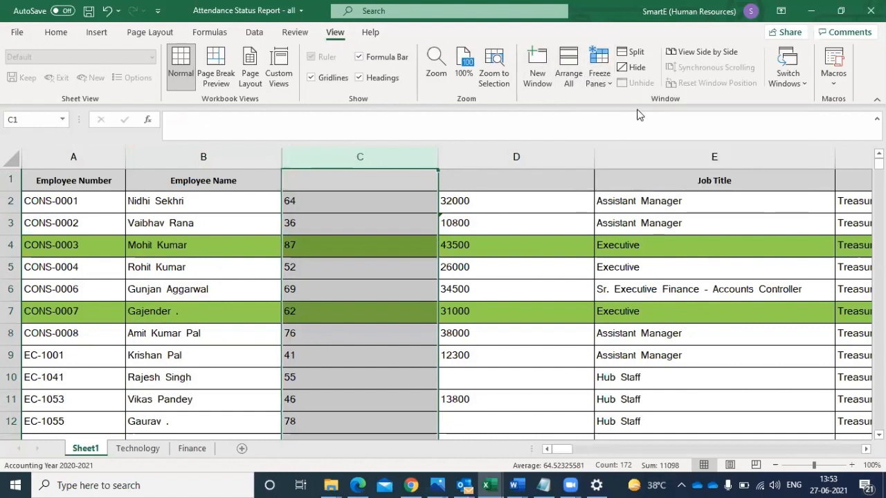
# - Check the frozen Employee Number and Employee Name columns while moving along row 2 to the 13-Mar-2021 column
pyautogui.click(339, 203)
pyautogui.press('Right')
pyautogui.press('Right')
pyautogui.press('Right')
pyautogui.press('Right')
pyautogui.press('Right')
pyautogui.press('Right')
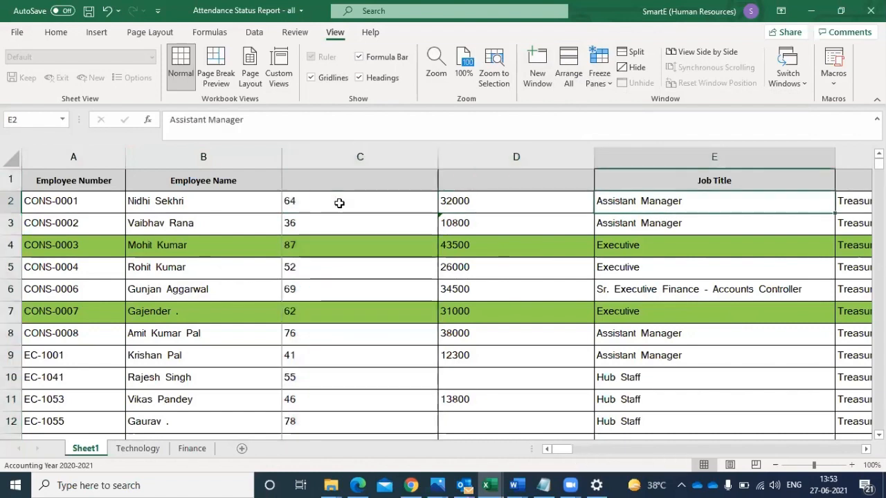
pyautogui.press('Right')
pyautogui.press('Right')
pyautogui.press('Right')
pyautogui.press('Right')
pyautogui.press('Right')
pyautogui.press('Right')
pyautogui.press('Right')
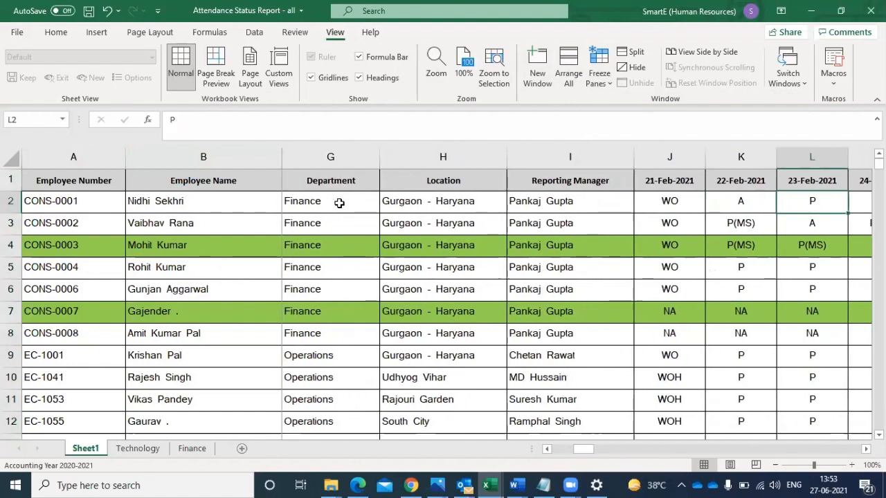
pyautogui.press('Right')
pyautogui.press('Right')
pyautogui.press('Right')
pyautogui.press('Right')
pyautogui.press('Right')
pyautogui.press('Right')
pyautogui.press('Right')
pyautogui.press('Right')
pyautogui.press('Right')
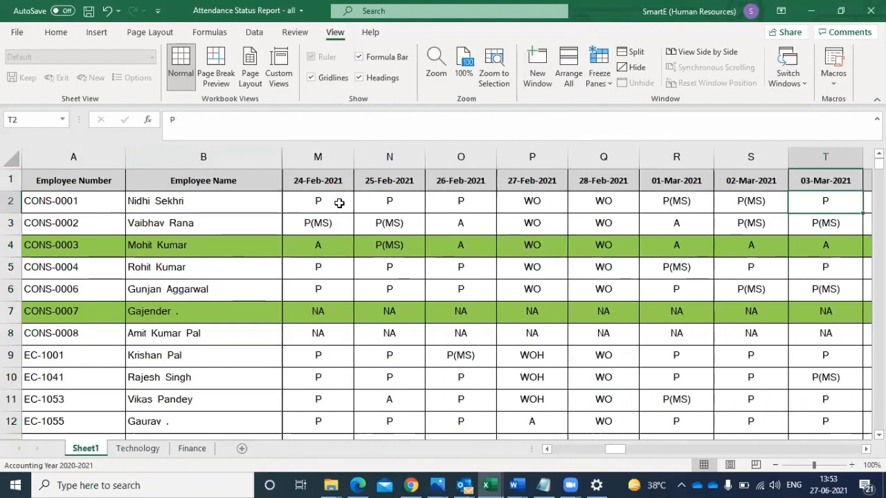
pyautogui.press('Right')
pyautogui.press('Right')
pyautogui.press('Right')
pyautogui.press('Right')
pyautogui.press('Right')
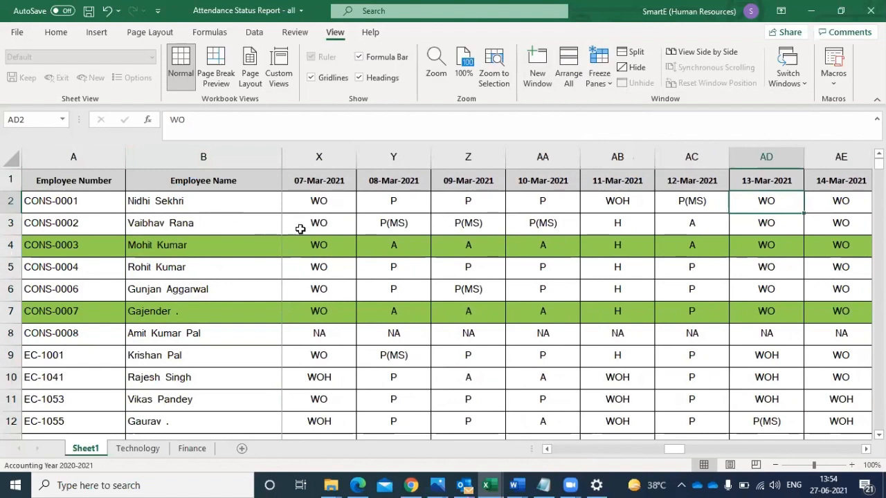
# - Examine the 07-Mar-2021 column against the frozen employee columns down to row 11 and back to its header
pyautogui.click(318, 204)
pyautogui.press('Down')
pyautogui.press('Down')
pyautogui.press('Down')
pyautogui.press('Down')
pyautogui.press('Down')
pyautogui.press('Down')
pyautogui.press('Down')
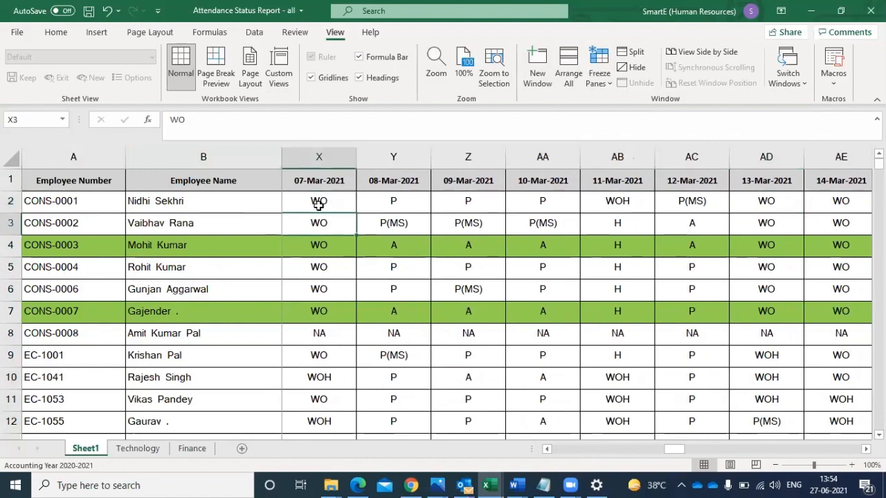
pyautogui.press('Down')
pyautogui.press('Down')
pyautogui.press('Down')
pyautogui.press('Down')
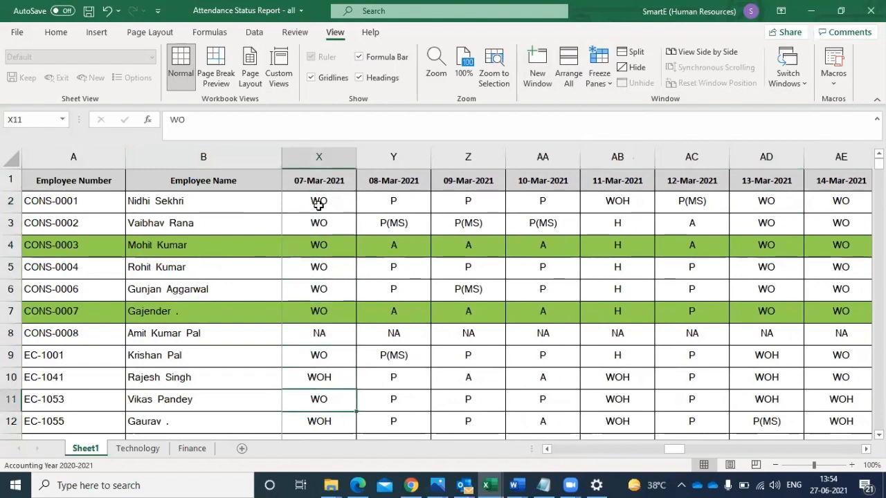
pyautogui.press('Up')
pyautogui.press('Up')
pyautogui.press('Up')
pyautogui.press('Up')
pyautogui.press('Up')
pyautogui.press('Up')
pyautogui.press('Up')
pyautogui.press('Up')
pyautogui.press('Up')
pyautogui.press('Up')
pyautogui.press('Up')
pyautogui.press('Up')
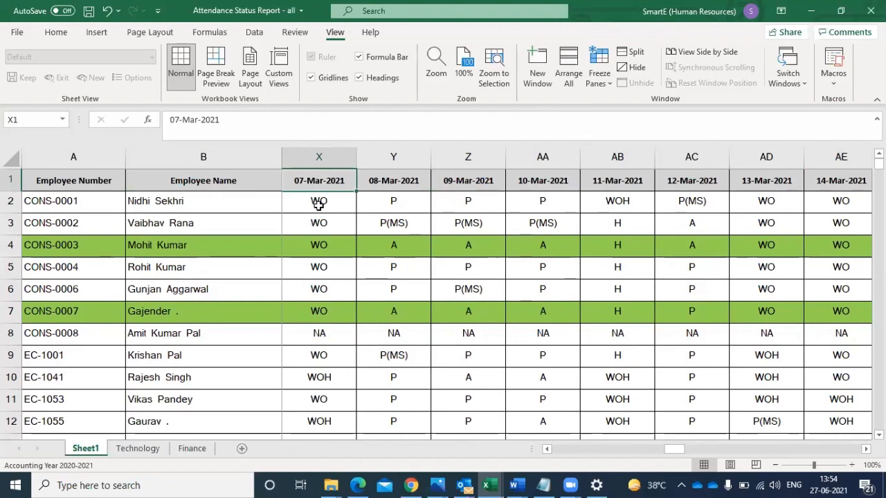
# - Look along the header row to the WFH column and back to the 23-Feb-2021 column with the employee columns frozen
pyautogui.press('Right')
pyautogui.press('Right')
pyautogui.press('Right')
pyautogui.press('Right')
pyautogui.press('Right')
pyautogui.press('Right')
pyautogui.press('Right')
pyautogui.press('Right')
pyautogui.press('Right')
pyautogui.press('Right')
pyautogui.press('Right')
pyautogui.press('Right')
pyautogui.press('Right')
pyautogui.press('Right')
pyautogui.press('Right')
pyautogui.press('Right')
pyautogui.press('Right')
pyautogui.press('Right')
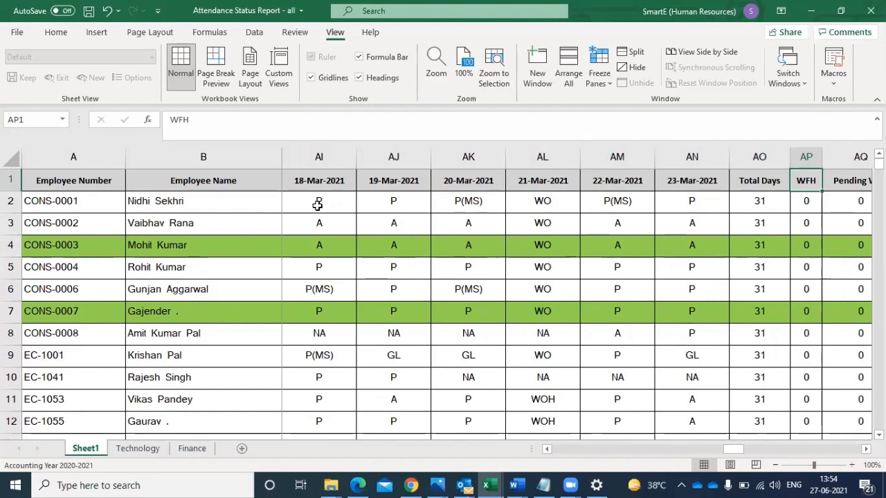
pyautogui.press('Left')
pyautogui.press('Left')
pyautogui.press('Left')
pyautogui.press('Left')
pyautogui.press('Left')
pyautogui.press('Left')
pyautogui.press('Left')
pyautogui.press('Left')
pyautogui.press('Left')
pyautogui.press('Left')
pyautogui.press('Left')
pyautogui.press('Left')
pyautogui.press('Left')
pyautogui.press('Left')
pyautogui.press('Left')
pyautogui.press('Left')
pyautogui.press('Left')
pyautogui.press('Left')
pyautogui.press('Left')
pyautogui.press('Left')
pyautogui.press('Left')
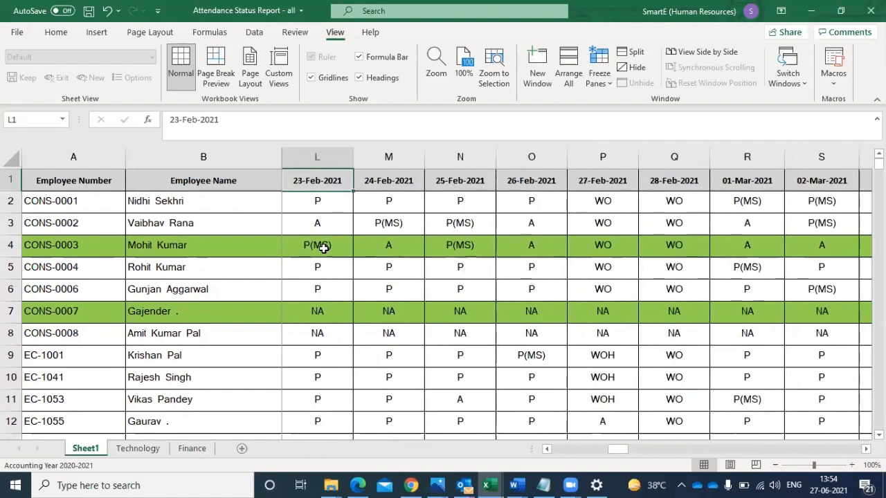
# - Move down the Employee Number column to row 11 and return to cell A1 to review the sheet's start
pyautogui.press('Down')
pyautogui.press('Down')
pyautogui.press('Down')
pyautogui.press('Down')
pyautogui.press('Down')
pyautogui.press('Down')
pyautogui.press('Down')
pyautogui.press('Down')
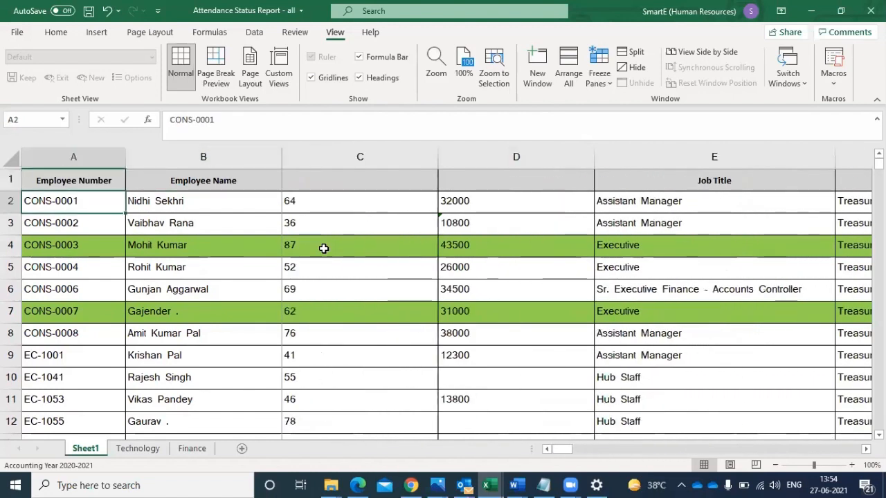
pyautogui.press('Down')
pyautogui.press('Down')
pyautogui.press('Down')
pyautogui.press('Down')
pyautogui.press('Down')
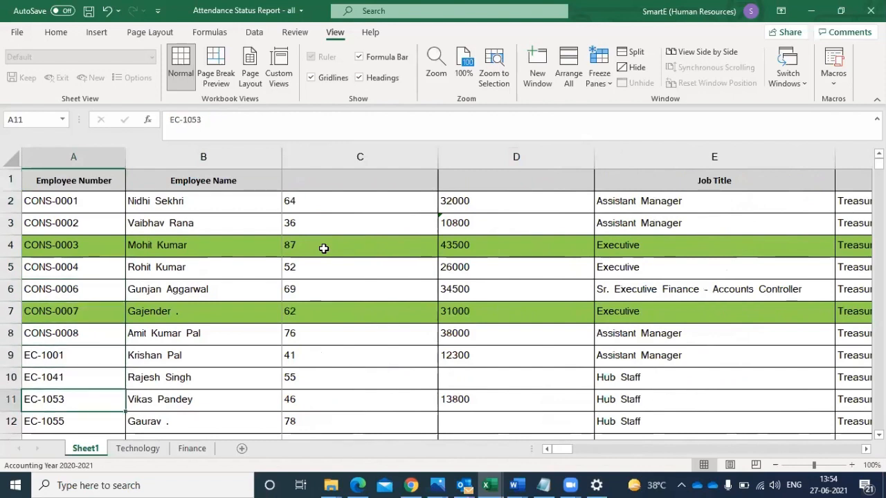
pyautogui.press('Up')
pyautogui.press('Up')
pyautogui.press('Up')
pyautogui.press('Up')
pyautogui.press('Up')
pyautogui.press('Up')
pyautogui.hotkey('ctrl', 'Home')
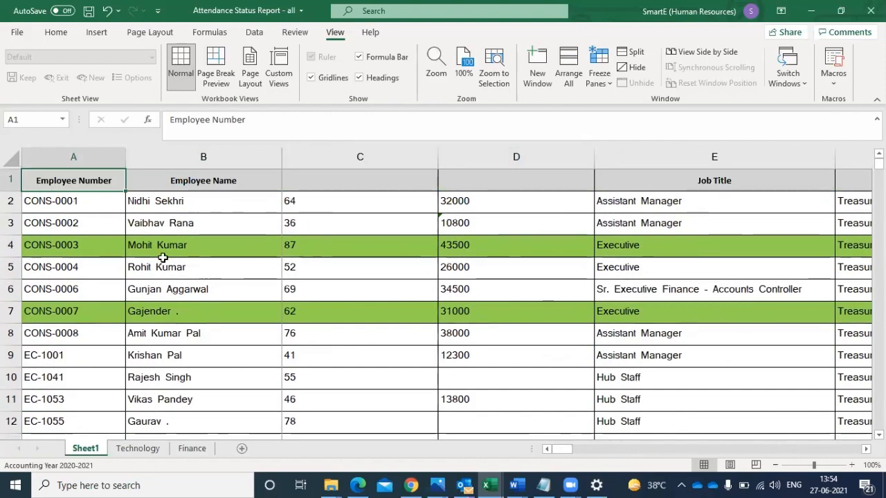
# - Fill the whole of row 2, the first employee record below the header, with red
pyautogui.click(10, 179)
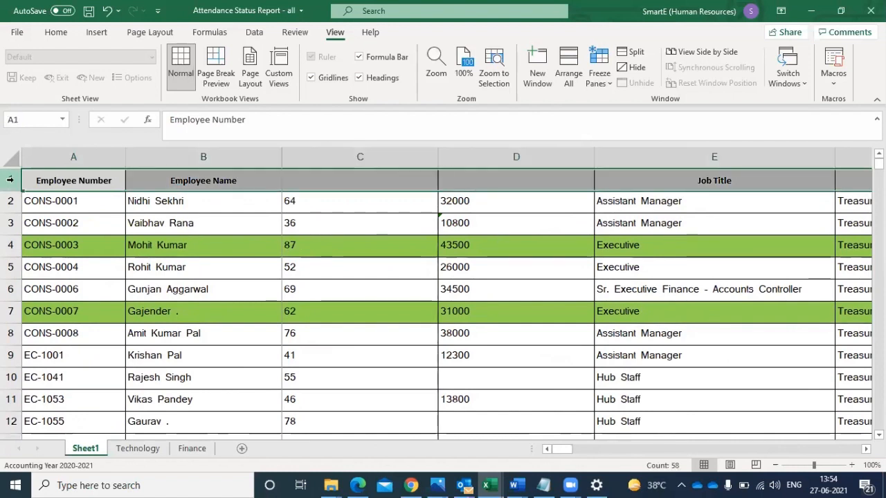
pyautogui.click(10, 200)
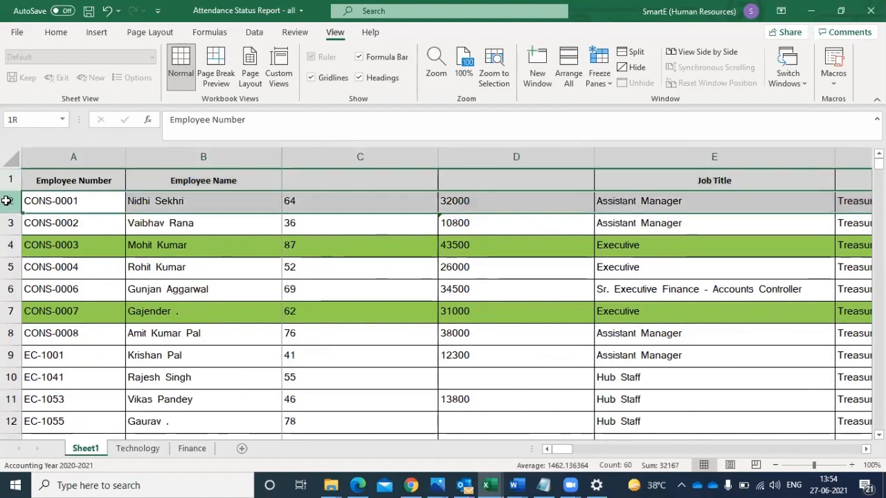
pyautogui.click(58, 32)
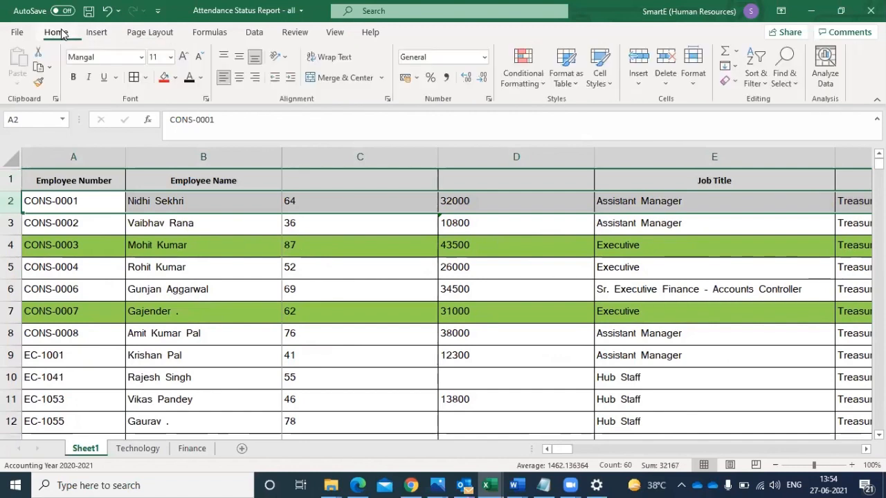
pyautogui.click(165, 78)
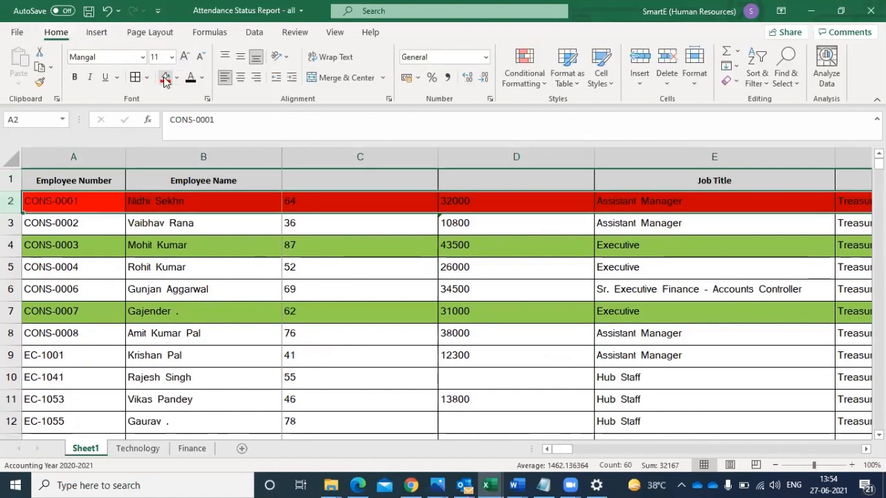
# - Fill the whole of column C, beside the Employee Name column, with standard yellow
pyautogui.click(201, 154)
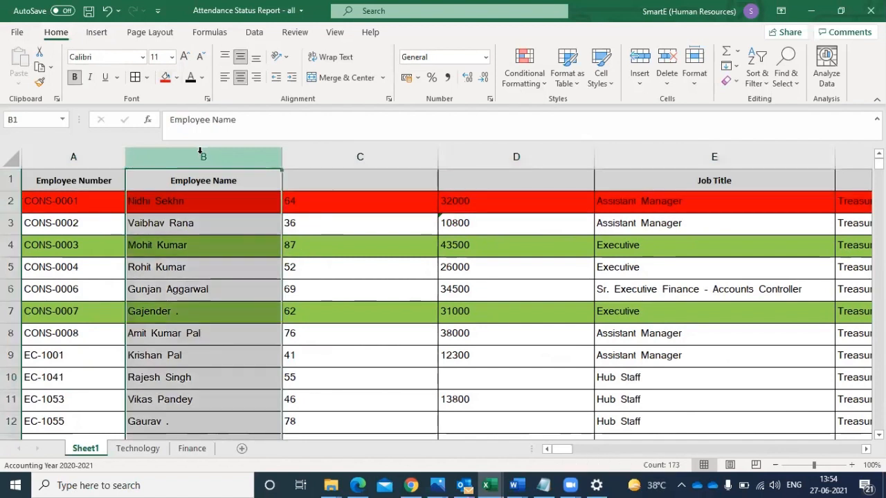
pyautogui.click(361, 155)
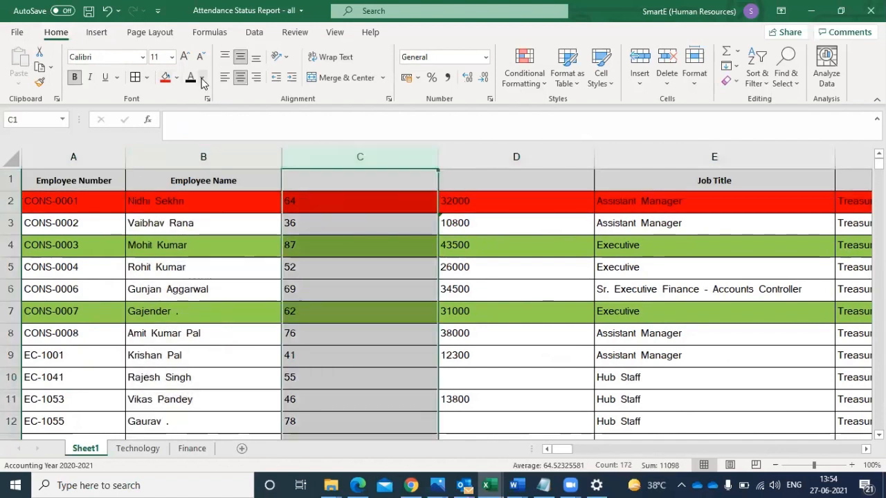
pyautogui.click(176, 78)
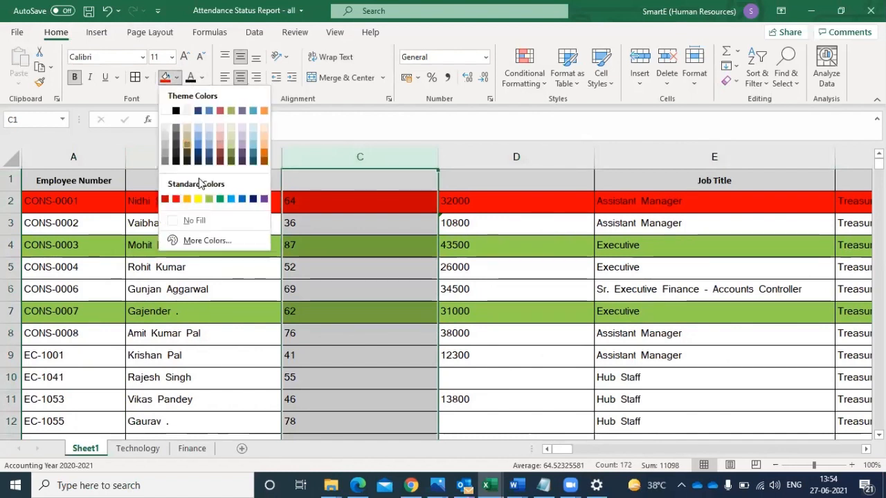
pyautogui.click(198, 200)
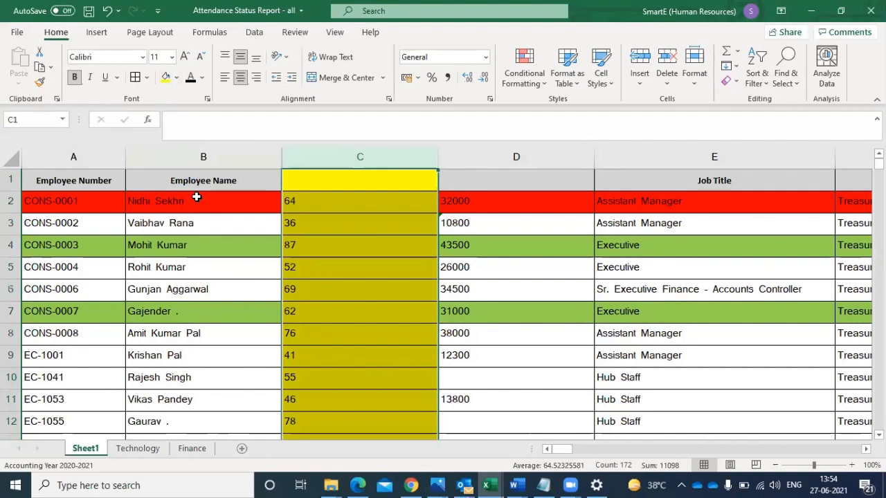
# - Reapply the standard red fill across row 2 so that it also covers its intersection with column C
pyautogui.click(309, 207)
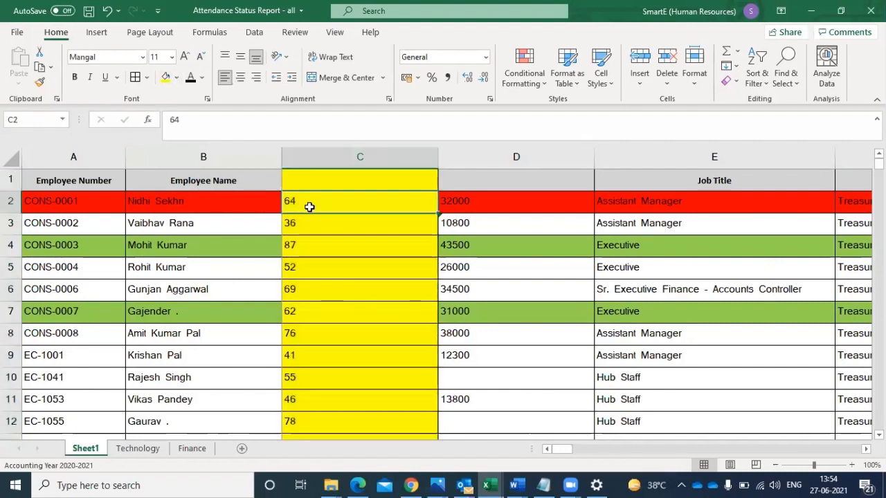
pyautogui.click(9, 206)
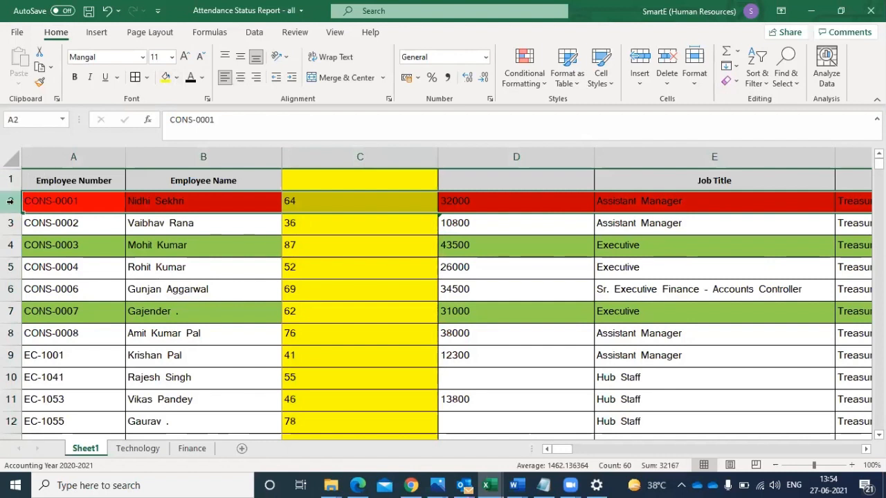
pyautogui.click(349, 157)
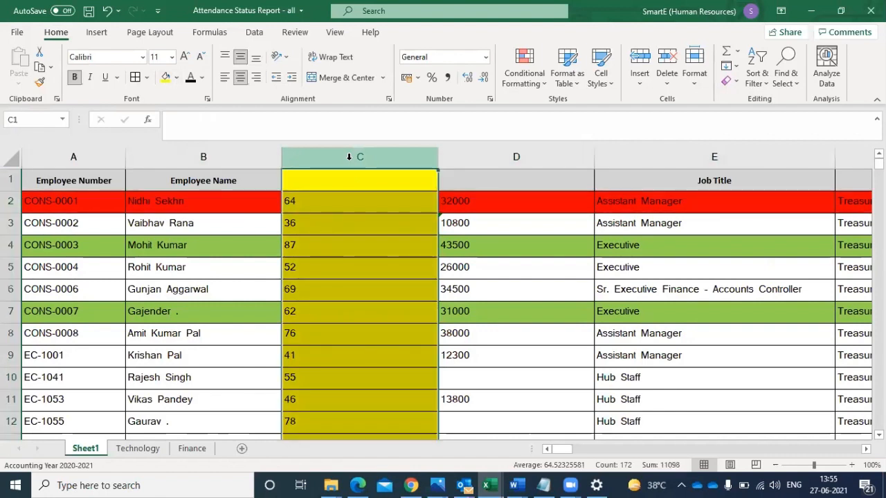
pyautogui.click(309, 205)
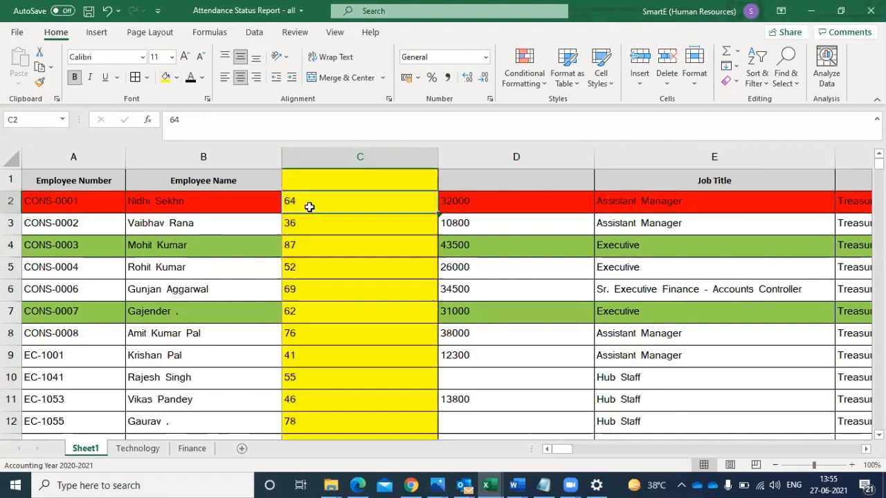
pyautogui.click(10, 200)
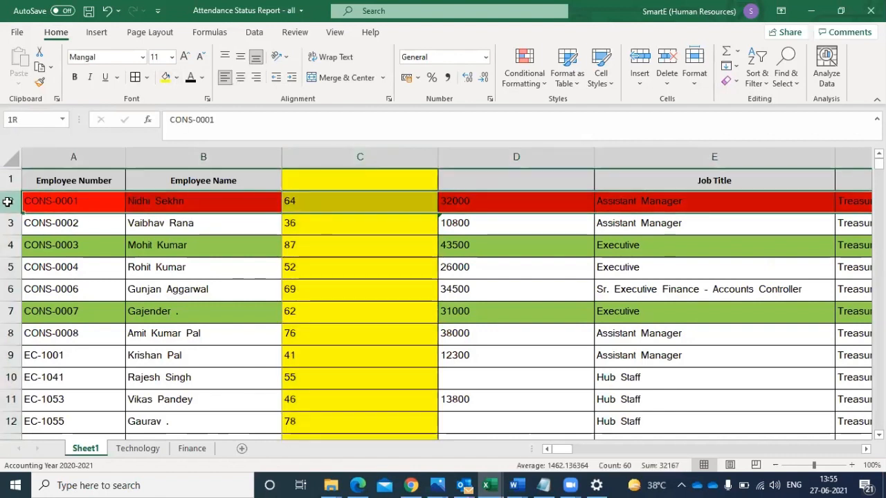
pyautogui.click(176, 76)
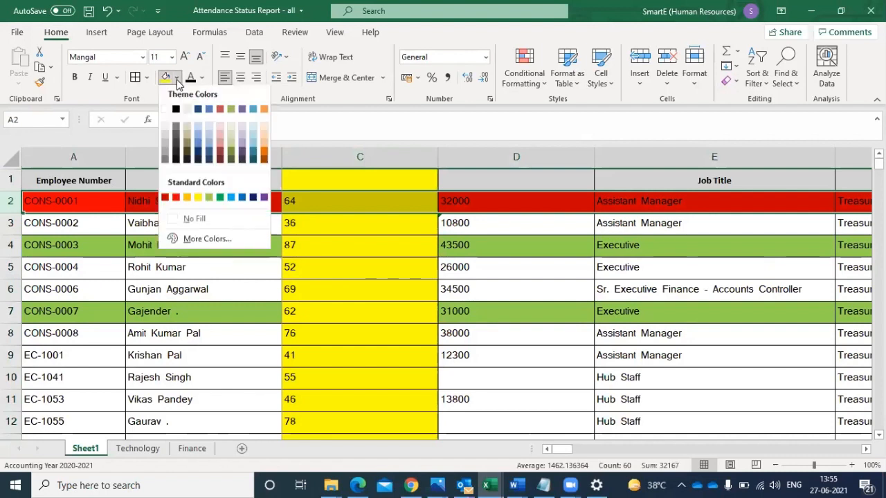
pyautogui.click(175, 201)
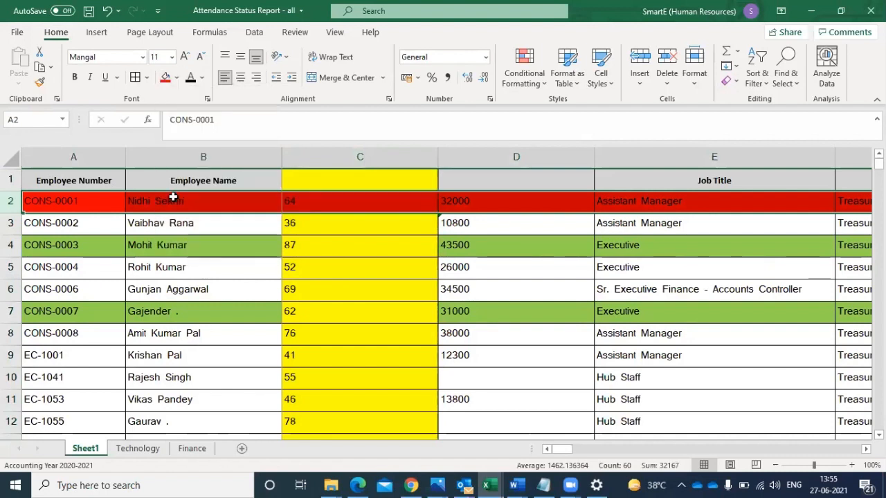
# - Examine how cell C2 relates to the header cell above it and the Employee Name cell beside it
pyautogui.click(355, 152)
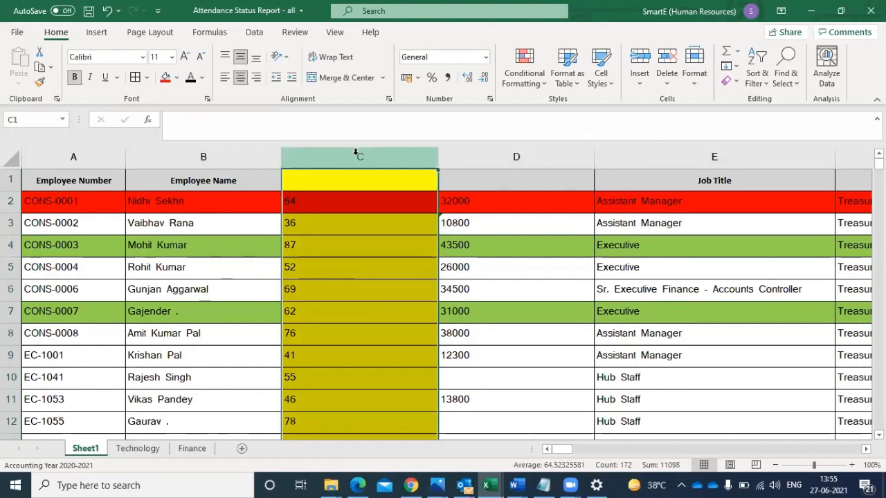
pyautogui.click(324, 197)
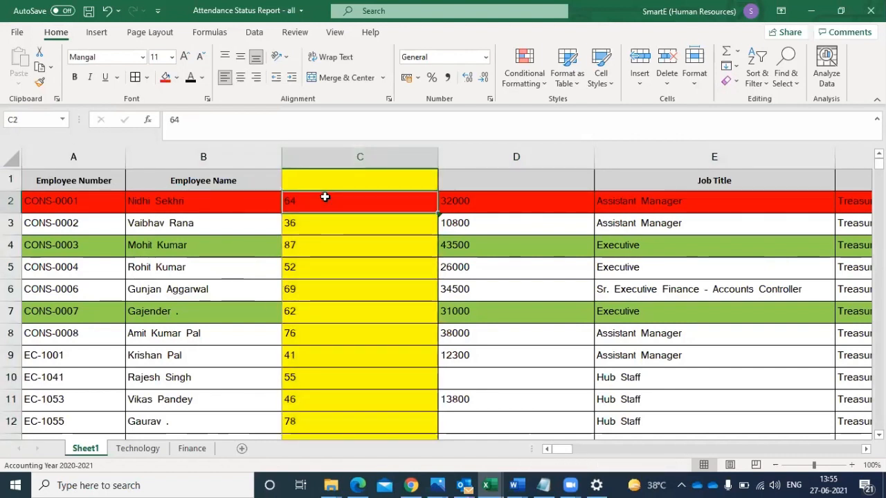
pyautogui.click(337, 177)
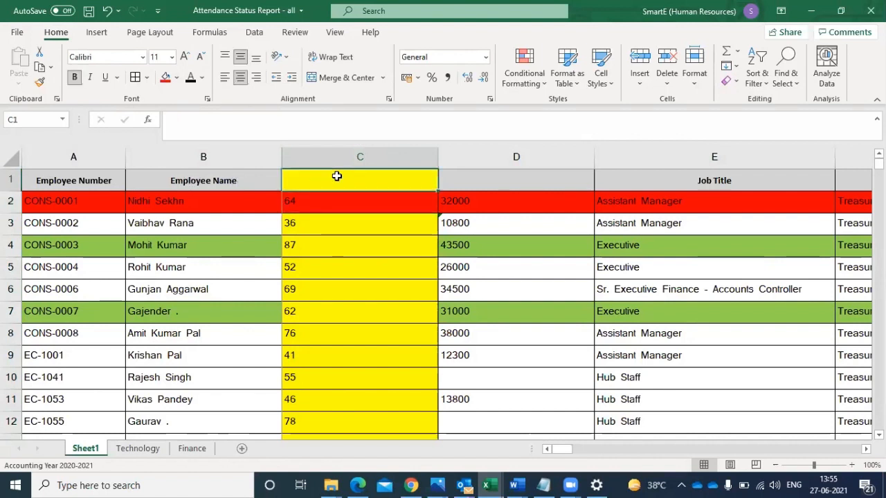
pyautogui.click(332, 201)
pyautogui.click(246, 206)
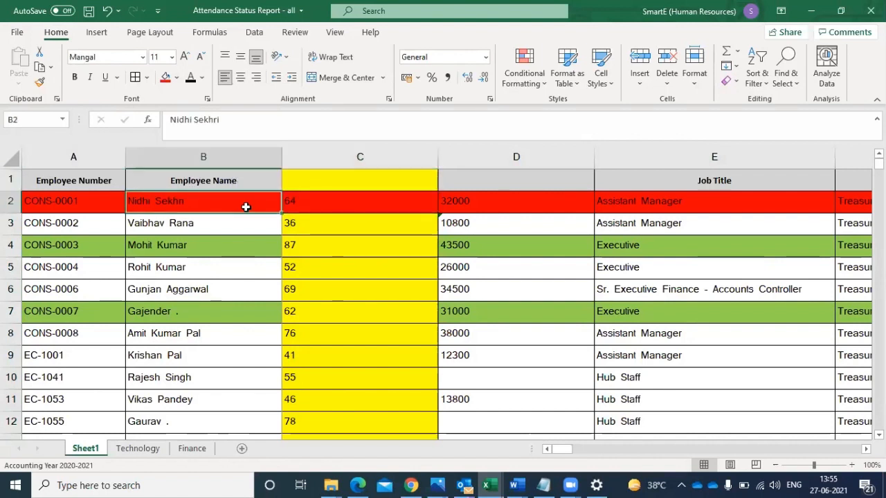
pyautogui.click(316, 210)
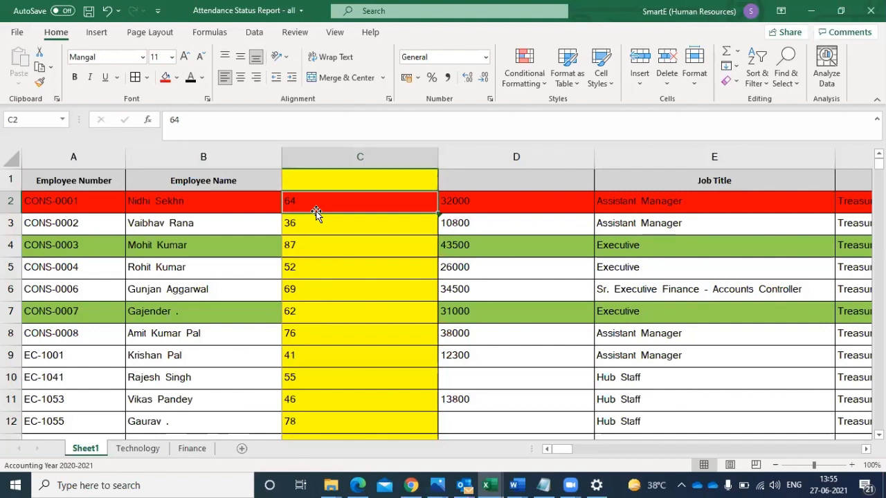
pyautogui.click(329, 175)
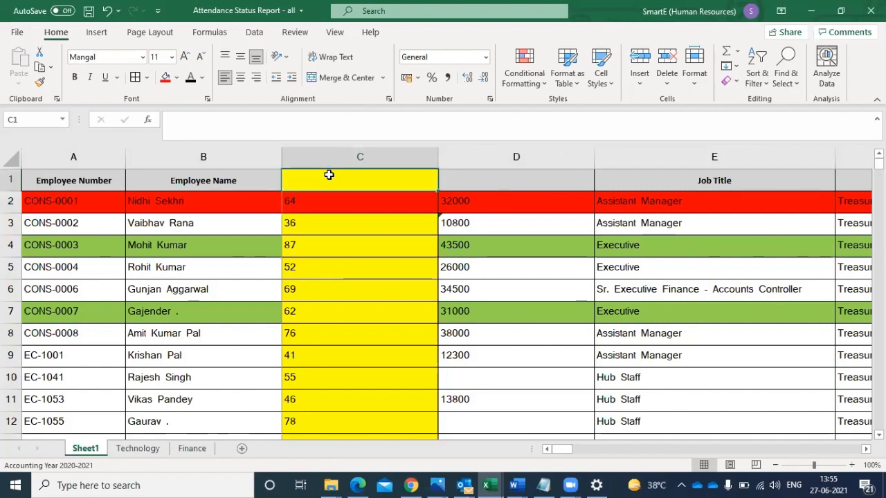
pyautogui.click(309, 204)
pyautogui.click(231, 205)
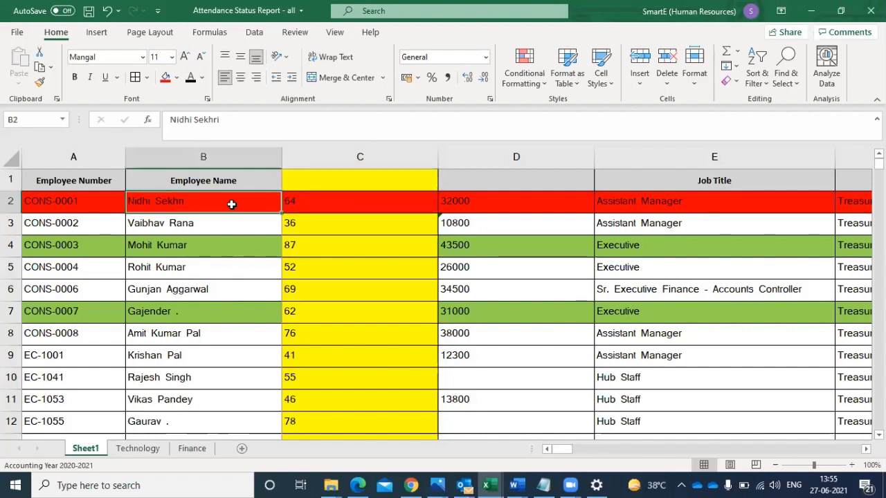
# - Unfreeze the existing panes and freeze them again at cell C2, covering row 1 and columns A and B
pyautogui.click(312, 206)
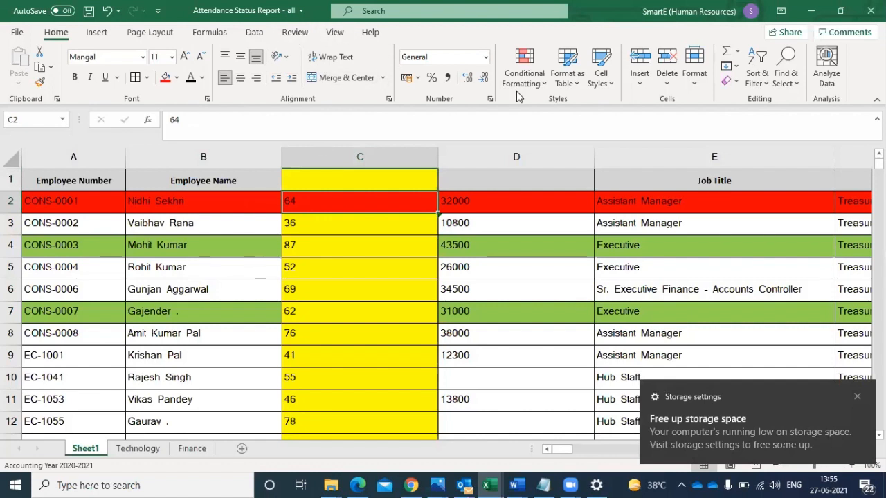
pyautogui.click(336, 34)
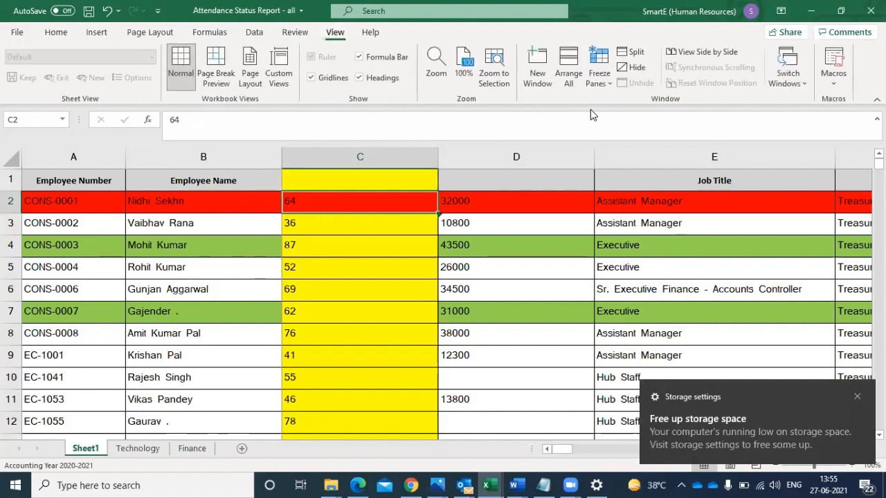
pyautogui.click(599, 86)
pyautogui.click(630, 103)
pyautogui.click(593, 85)
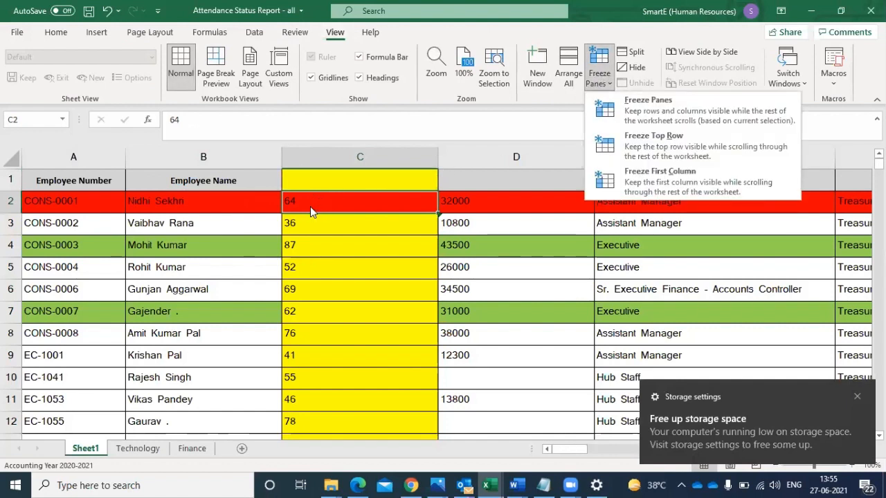
pyautogui.click(626, 110)
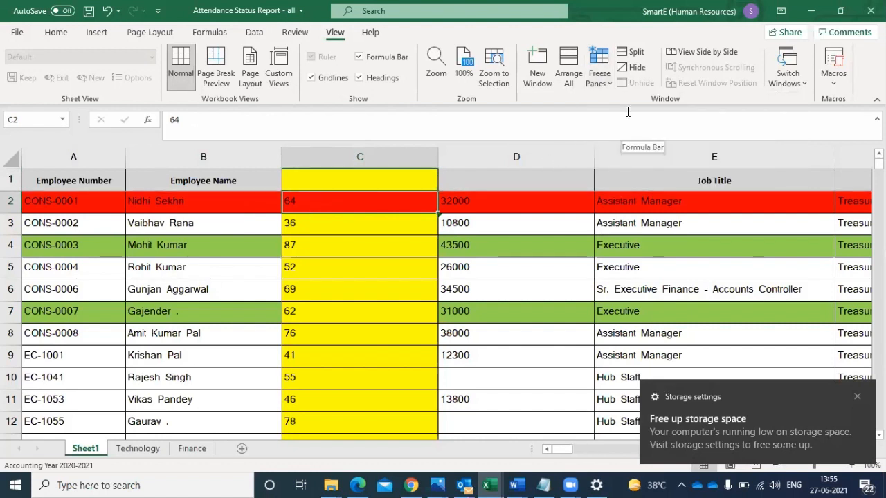
# - Move along row 2 to the 21-Feb-2021 column to check the frozen employee columns
pyautogui.press('Right')
pyautogui.press('Right')
pyautogui.press('Right')
pyautogui.press('Right')
pyautogui.press('Right')
pyautogui.press('Right')
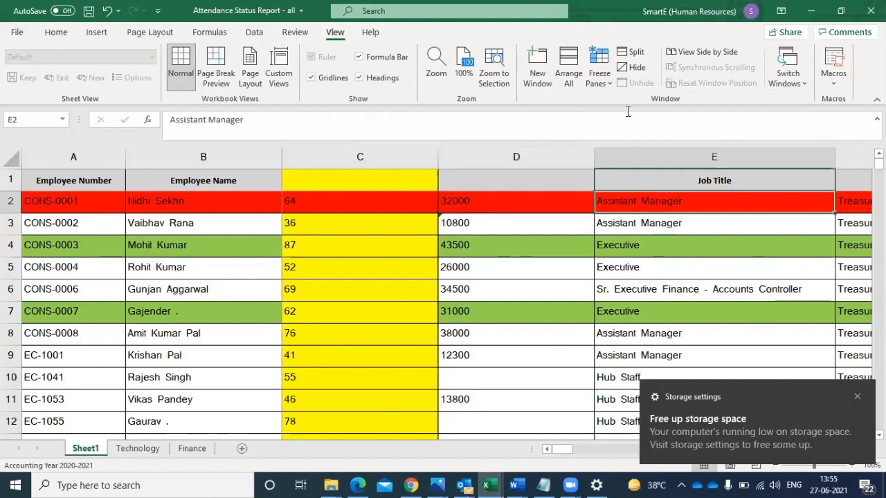
pyautogui.press('Right')
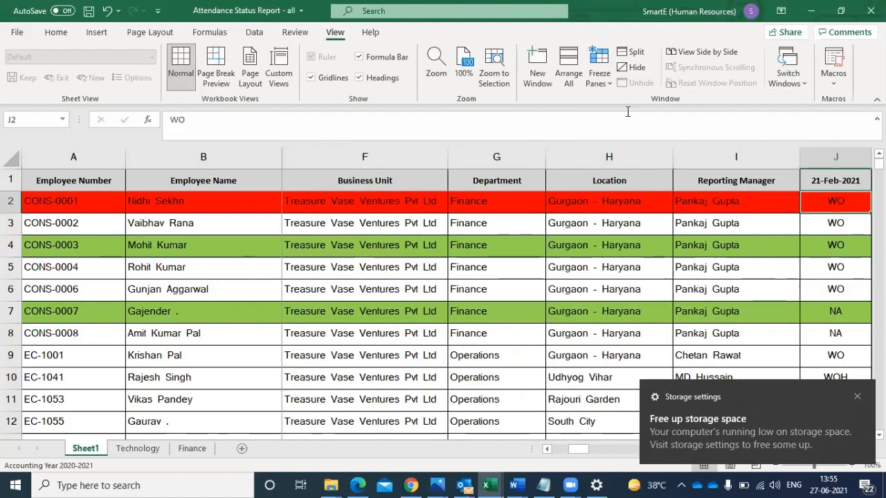
# - Move down the Business Unit column from row 2 to row 27 to check the frozen header row
pyautogui.click(366, 205)
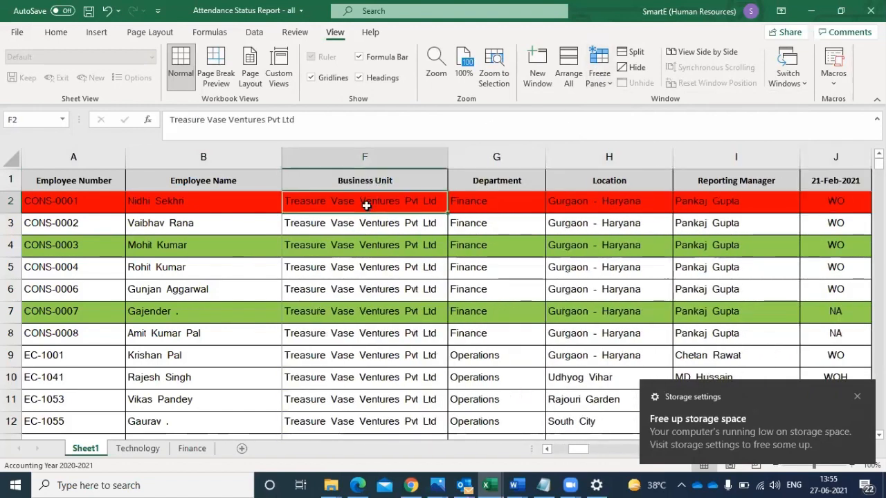
pyautogui.press('Down')
pyautogui.press('Down')
pyautogui.press('Down')
pyautogui.press('Down')
pyautogui.press('Down')
pyautogui.press('Down')
pyautogui.press('Down')
pyautogui.press('Down')
pyautogui.press('Down')
pyautogui.press('Down')
pyautogui.press('Down')
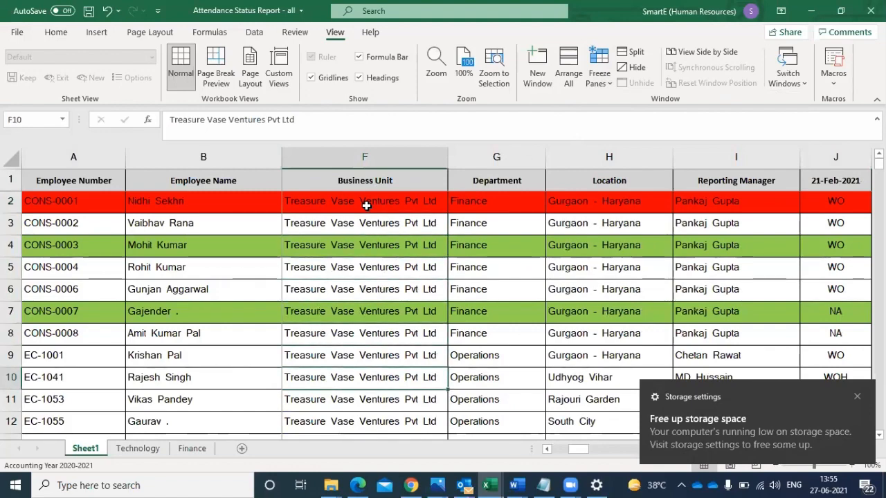
pyautogui.press('Down')
pyautogui.press('Down')
pyautogui.press('Down')
pyautogui.press('Down')
pyautogui.press('Down')
pyautogui.press('Down')
pyautogui.press('Down')
pyautogui.press('Down')
pyautogui.press('Down')
pyautogui.press('Down')
pyautogui.press('Down')
pyautogui.press('Down')
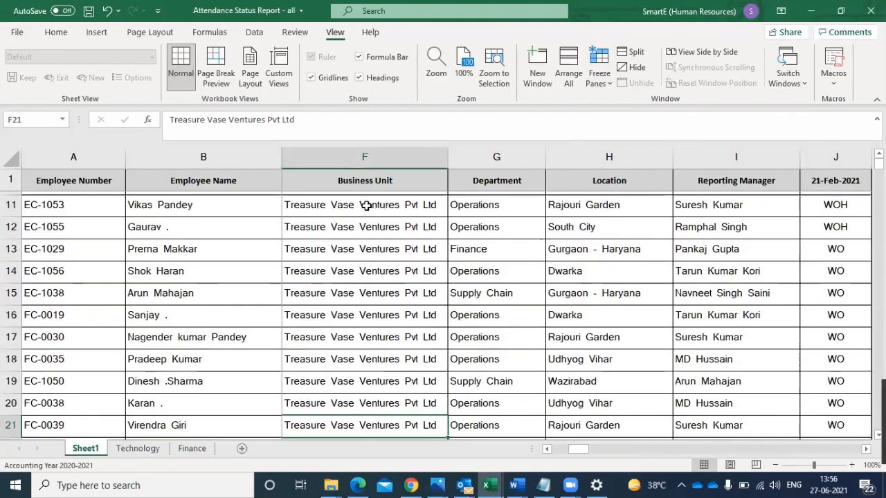
pyautogui.press('Down')
pyautogui.press('Down')
# - Move along row 27 to the 25-Feb-2021 column to check the frozen header row and employee columns together
pyautogui.press('Right')
pyautogui.press('Right')
pyautogui.press('Right')
pyautogui.press('Right')
pyautogui.press('Right')
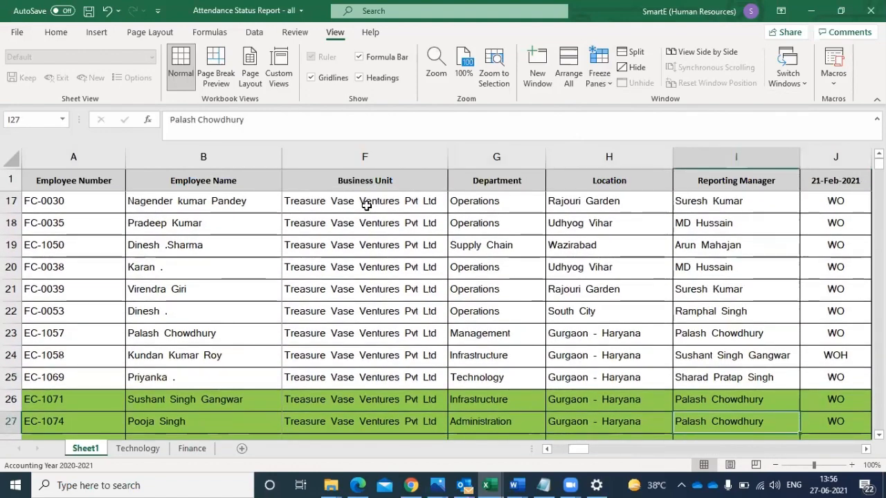
pyautogui.press('Right')
pyautogui.press('Right')
pyautogui.press('Right')
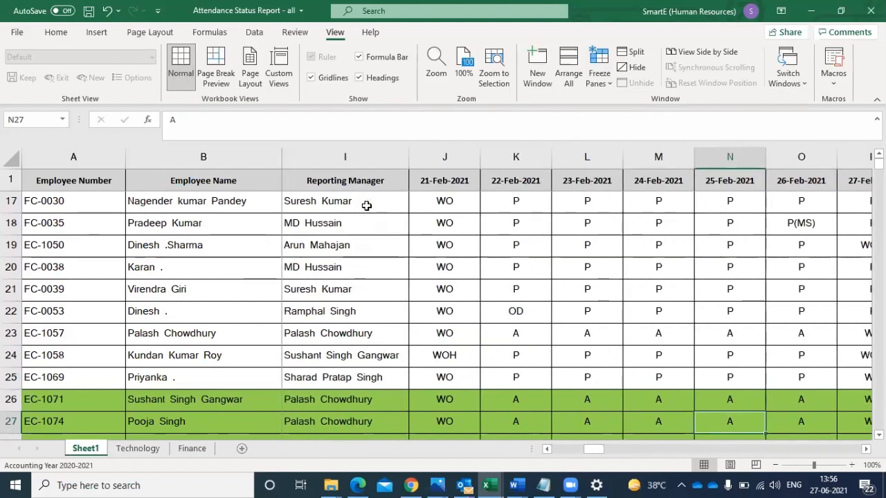
# - Return to the start of row 27 and go back up to cell A1 with the panes frozen
pyautogui.press('Left')
pyautogui.press('Left')
pyautogui.press('Home')
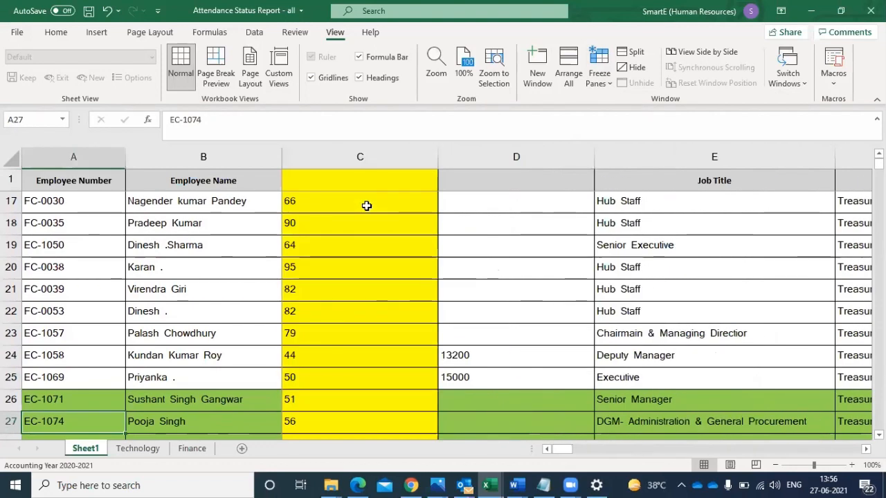
pyautogui.press('Up')
pyautogui.press('Up')
pyautogui.press('Up')
pyautogui.press('Up')
pyautogui.press('Up')
pyautogui.press('Up')
pyautogui.press('Up')
pyautogui.press('Up')
pyautogui.press('Up')
pyautogui.press('Up')
pyautogui.press('Up')
pyautogui.press('Up')
pyautogui.press('Up')
pyautogui.press('Up')
pyautogui.press('Up')
pyautogui.press('Up')
pyautogui.press('Up')
pyautogui.press('Up')
pyautogui.press('Up')
pyautogui.press('Up')
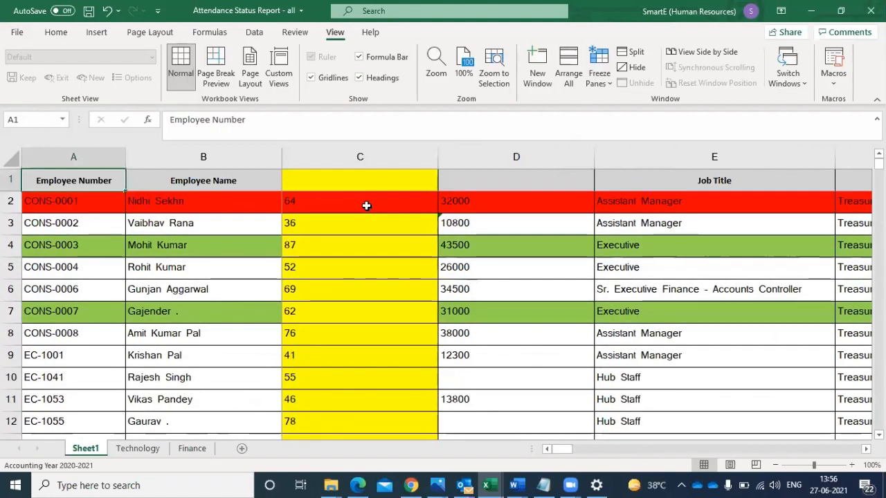
pyautogui.click(366, 206)
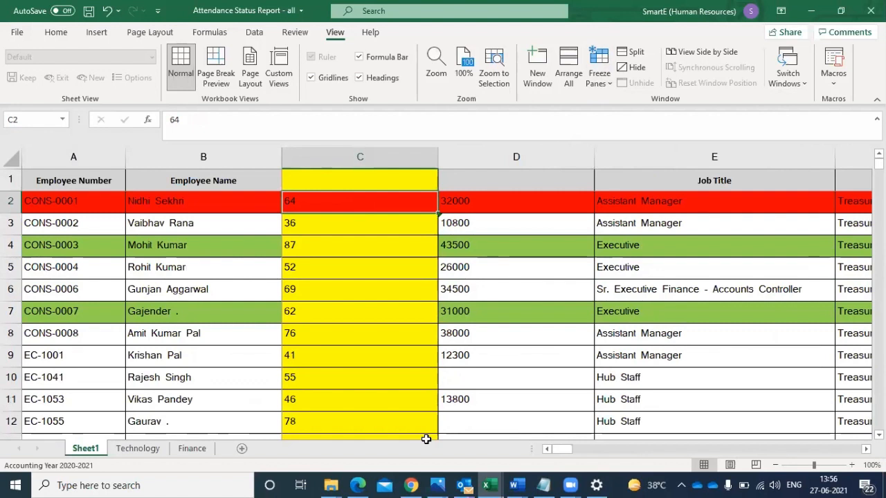
pyautogui.hotkey('alt', 'Tab')
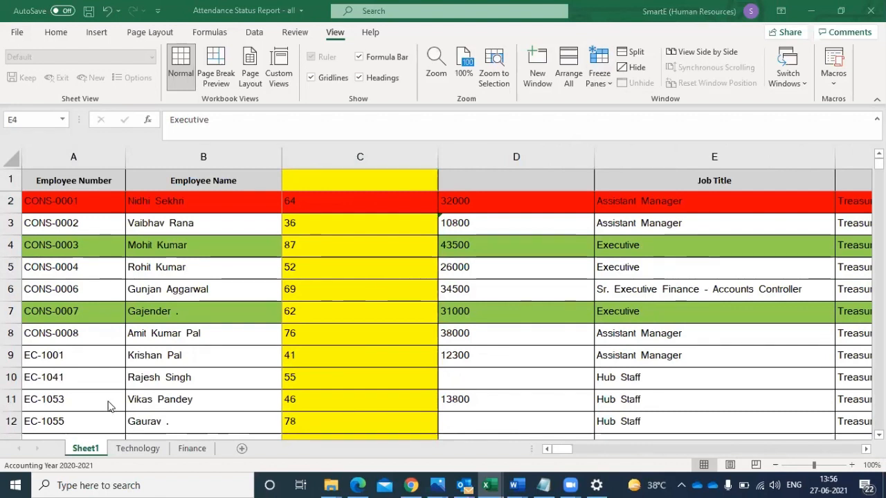
pyautogui.click(101, 350)
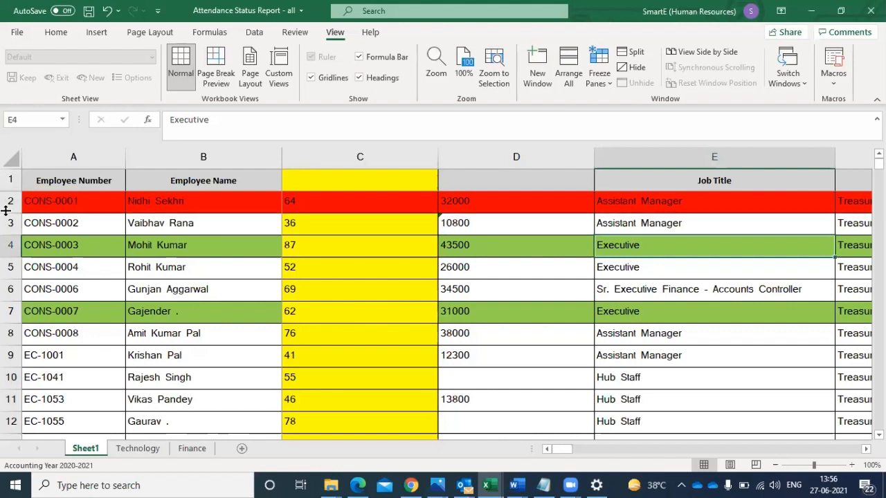
pyautogui.click(138, 206)
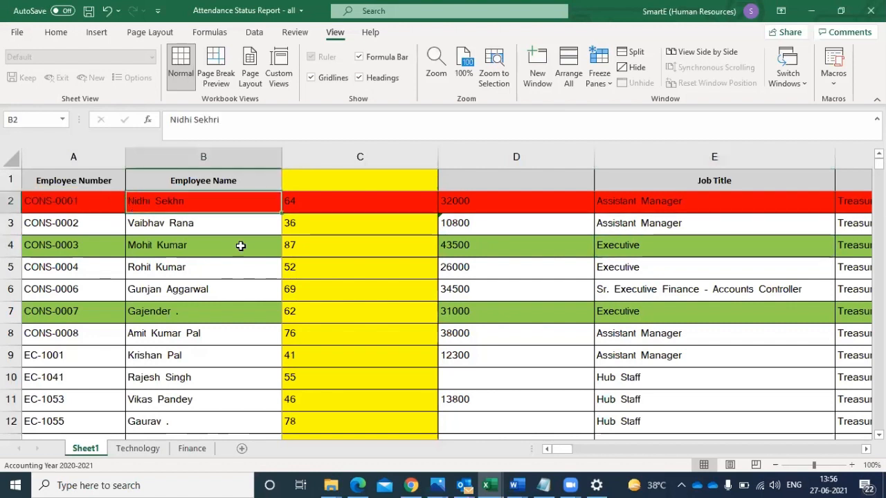
pyautogui.click(576, 126)
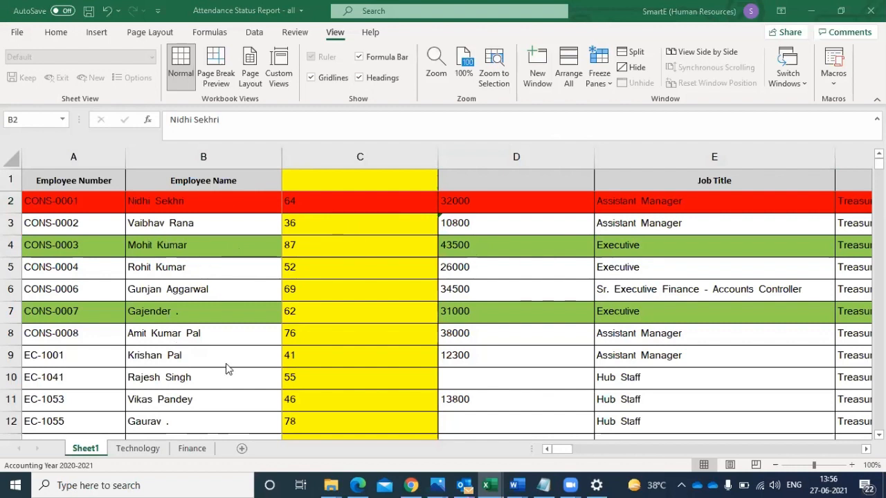
# - Switch to the Schedule I workbook and remove the fill colour from rows 2 to 14
pyautogui.moveTo(493, 483)
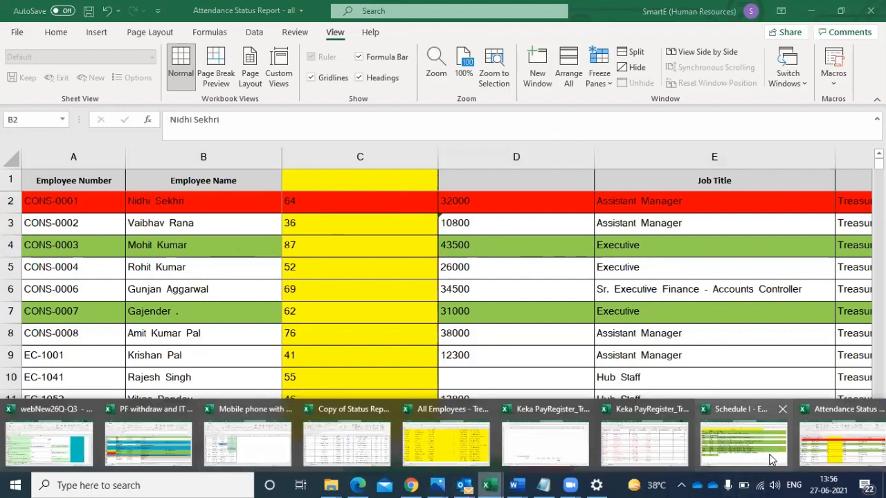
pyautogui.click(752, 454)
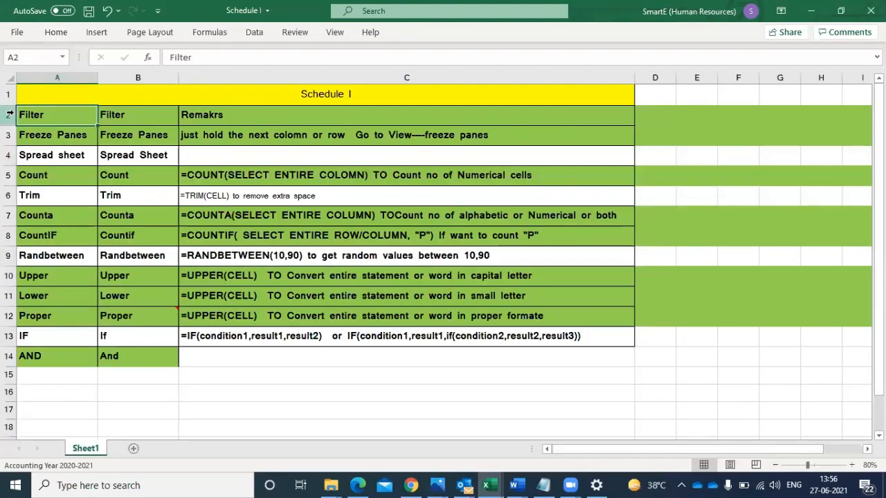
pyautogui.moveTo(10, 114); pyautogui.dragTo(5, 359)
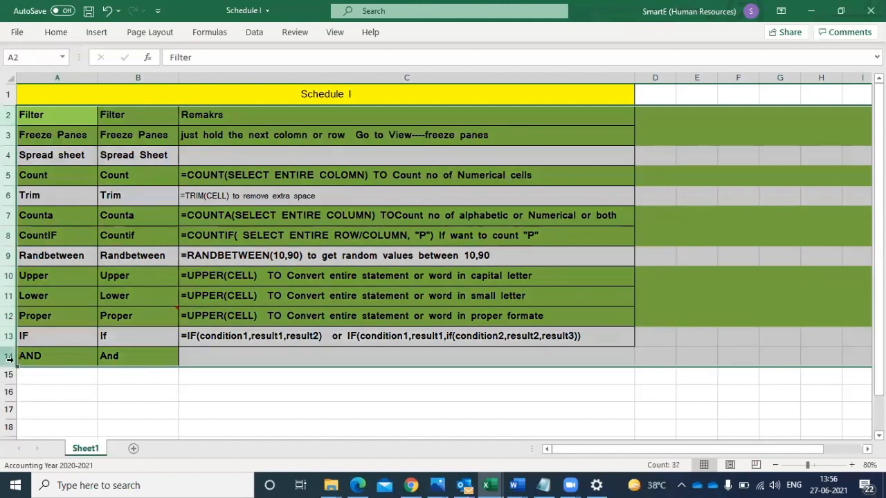
pyautogui.click(57, 32)
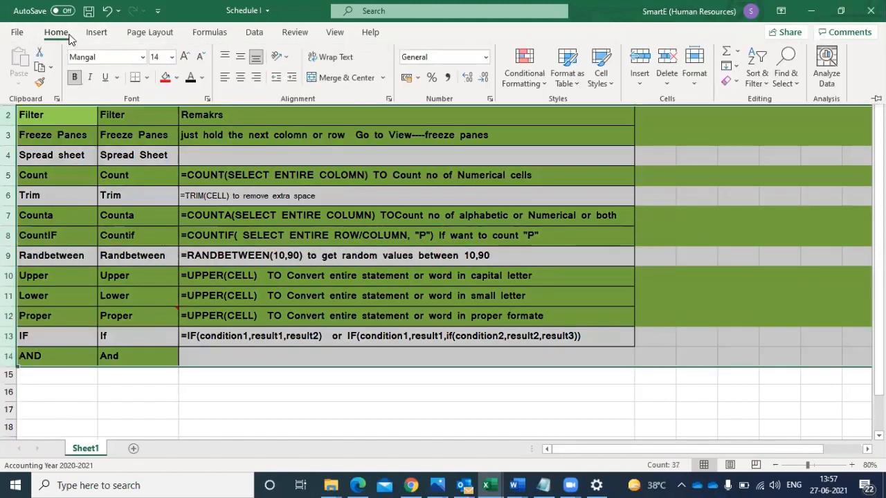
pyautogui.click(176, 79)
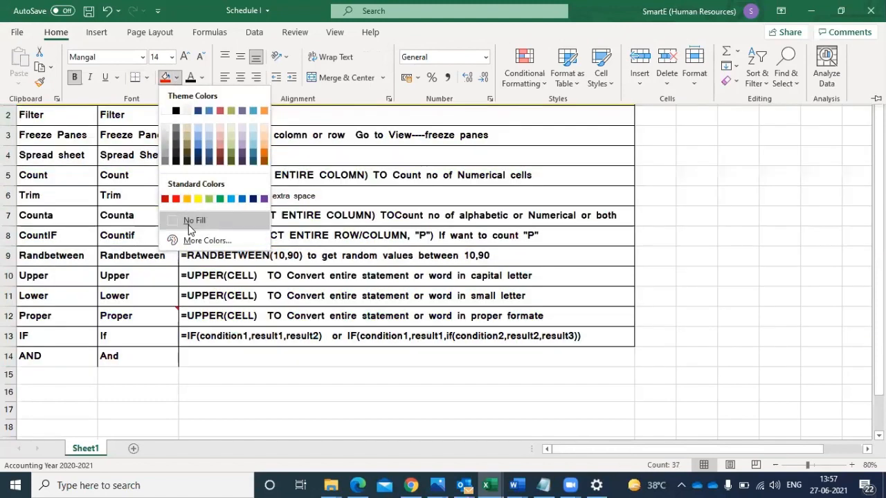
pyautogui.click(189, 227)
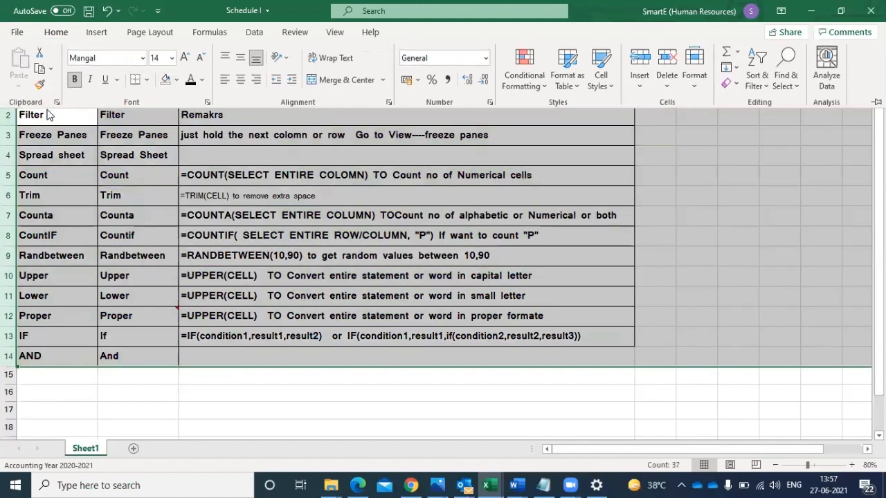
# - Fill the Filter topic cell A2 with the standard light green colour
pyautogui.click(47, 115)
pyautogui.click(47, 115)
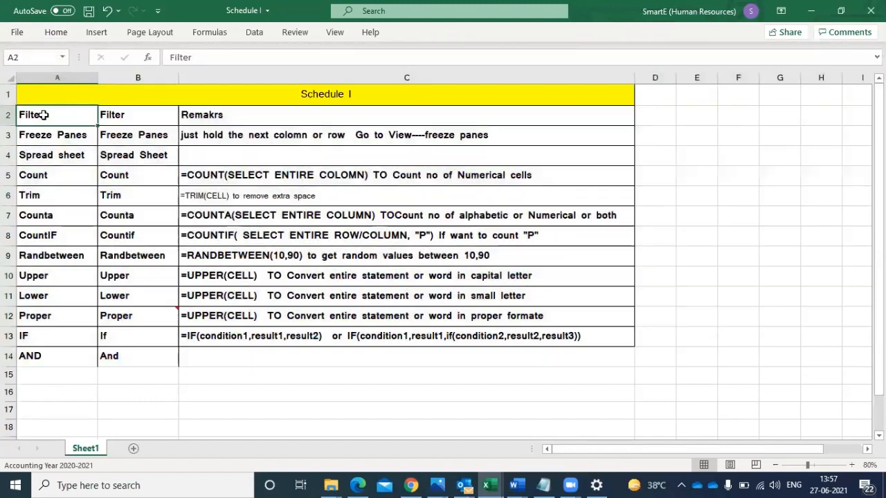
pyautogui.click(58, 32)
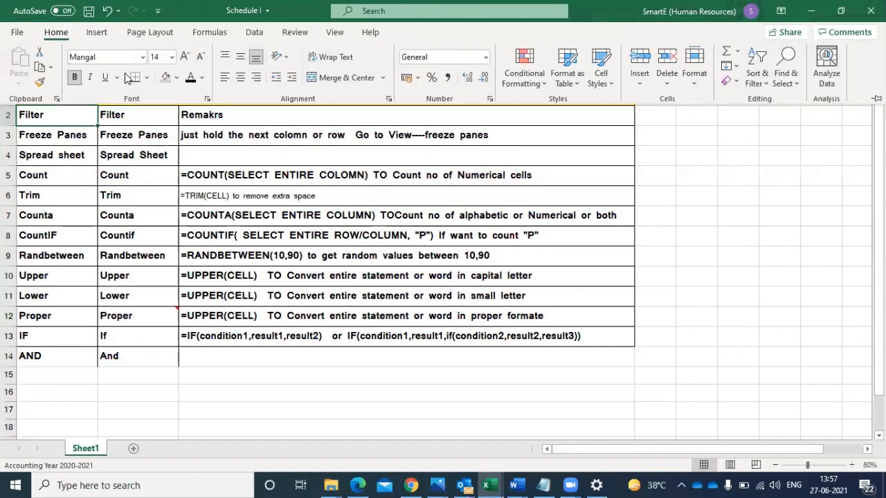
pyautogui.click(176, 78)
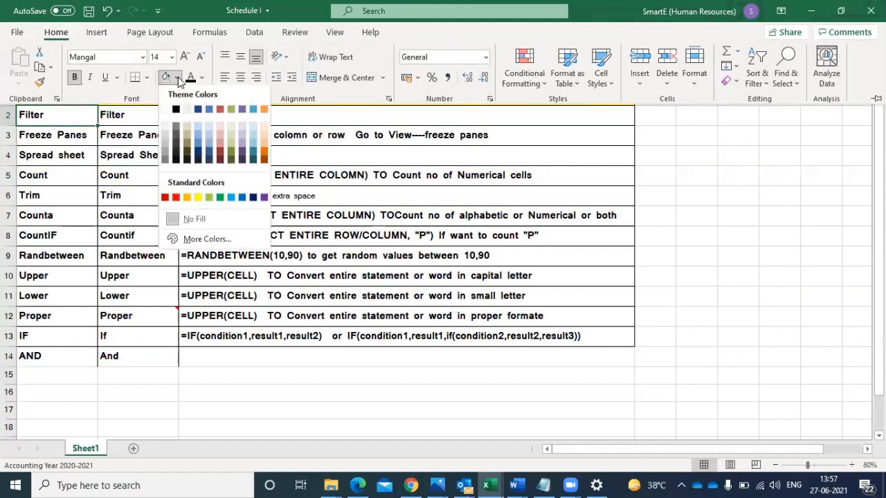
pyautogui.click(209, 198)
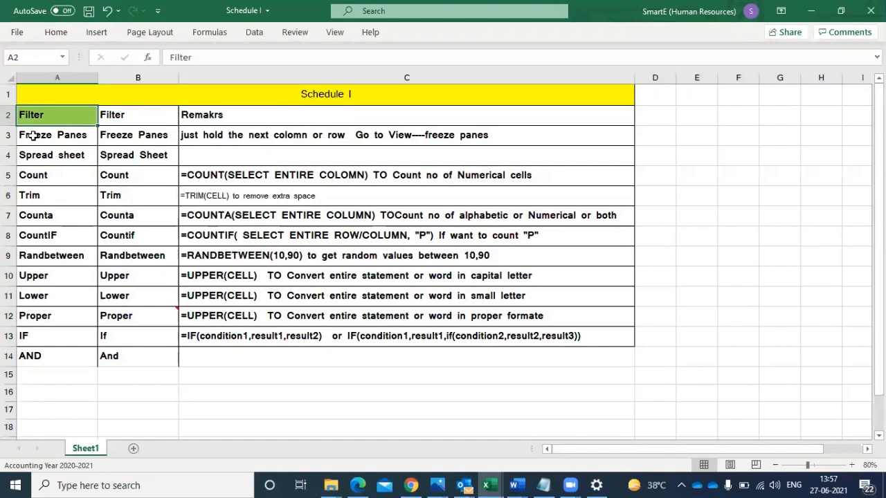
# - Apply the same light green fill to the Freeze Panes topic cell A3
pyautogui.click(34, 134)
pyautogui.click(57, 33)
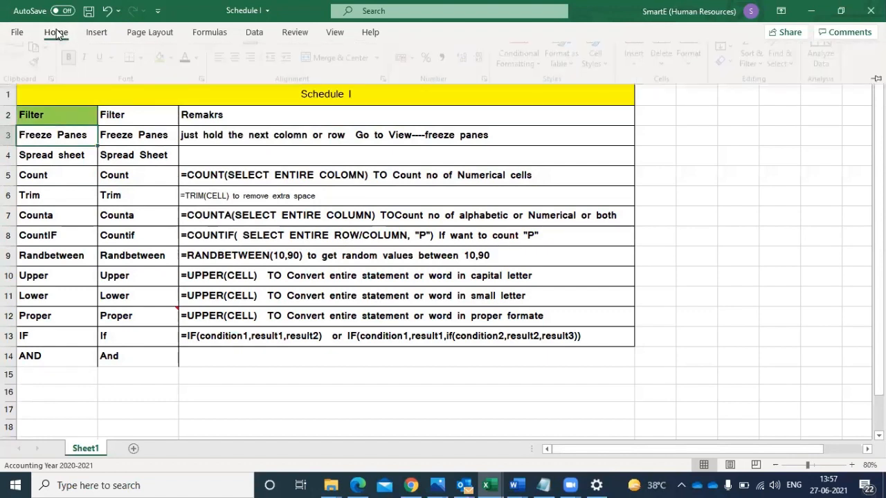
pyautogui.click(164, 78)
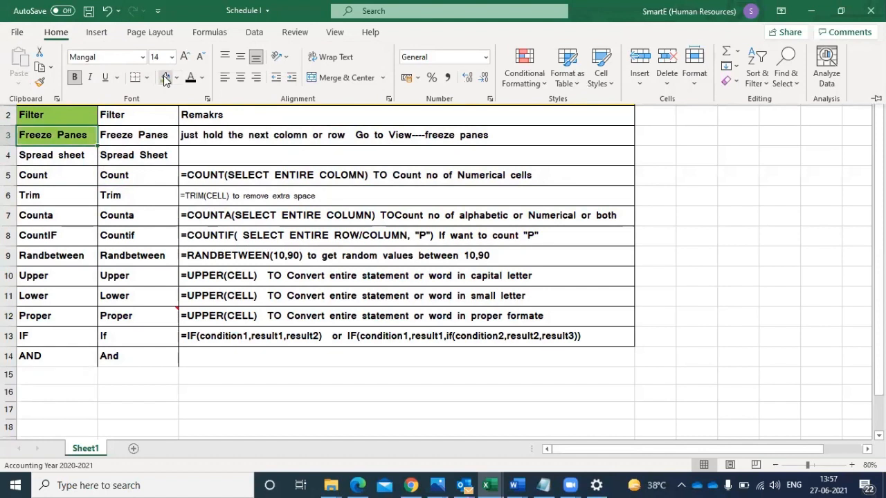
# - Go through the topics from A4 to A9, fill the Randbetween cell A9 light green, and select the Spread sheet cell A4
pyautogui.click(52, 163)
pyautogui.click(50, 162)
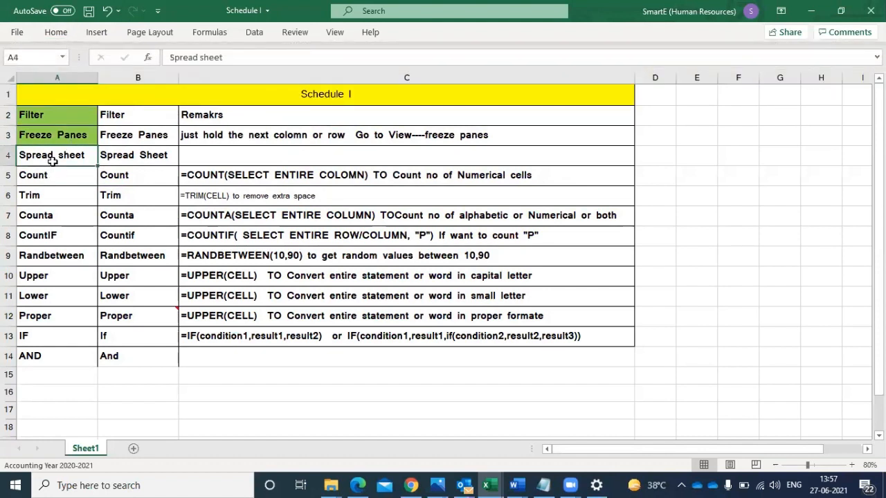
pyautogui.click(46, 177)
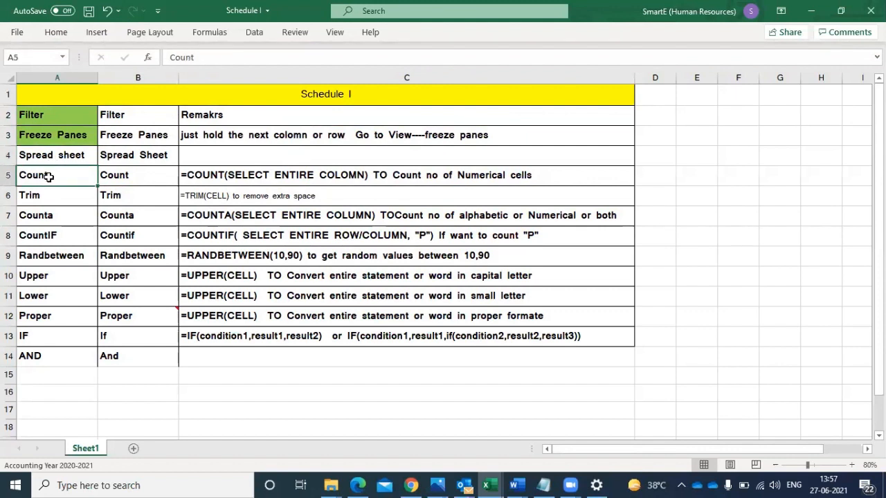
pyautogui.click(42, 214)
pyautogui.click(40, 234)
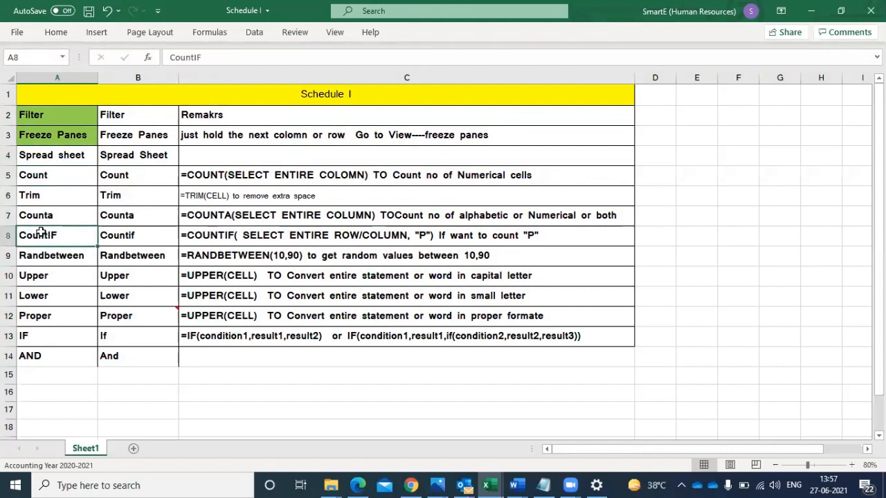
pyautogui.click(37, 254)
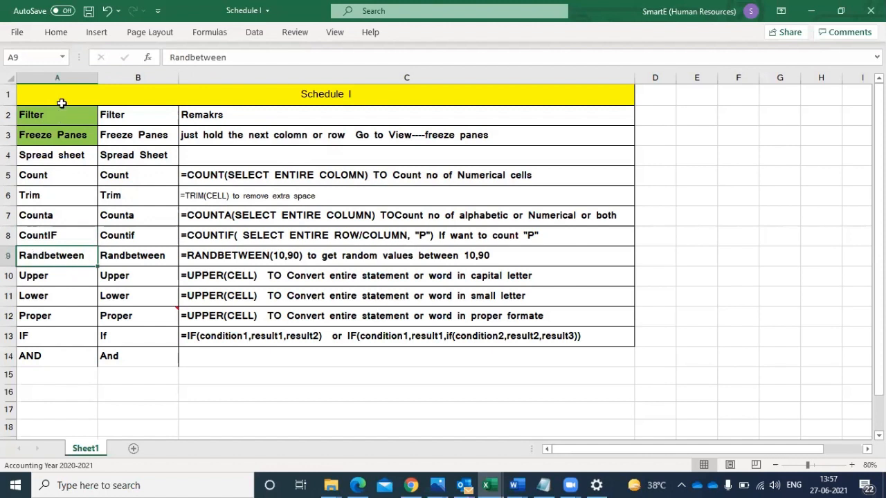
pyautogui.click(59, 33)
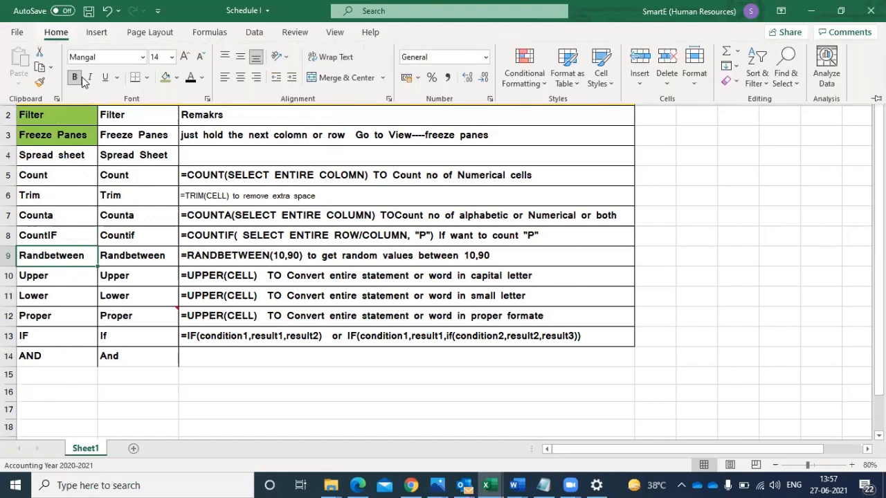
pyautogui.click(165, 78)
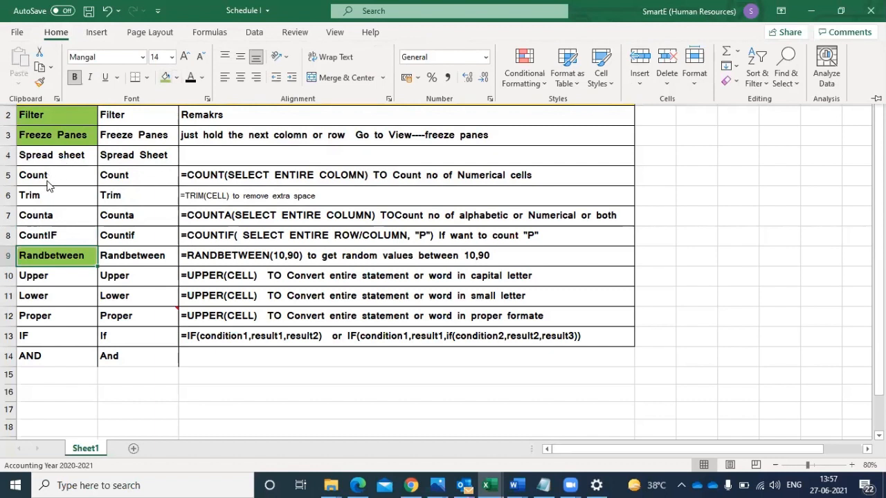
pyautogui.click(65, 165)
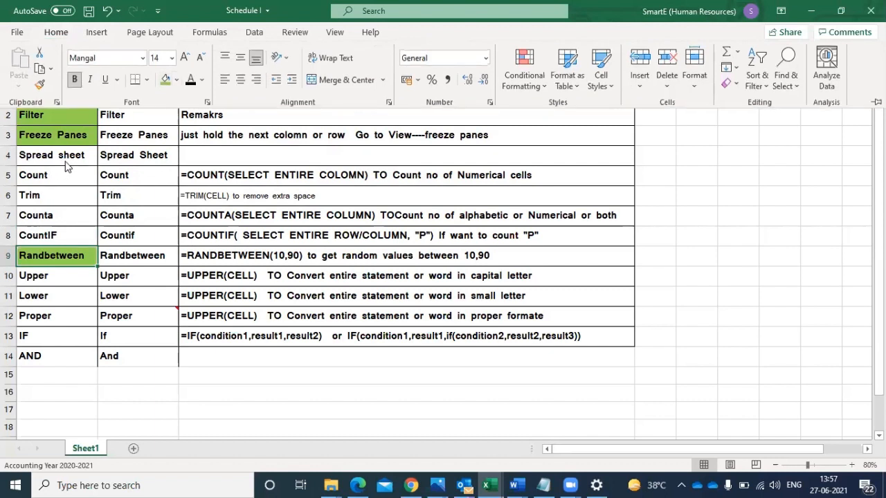
pyautogui.click(64, 159)
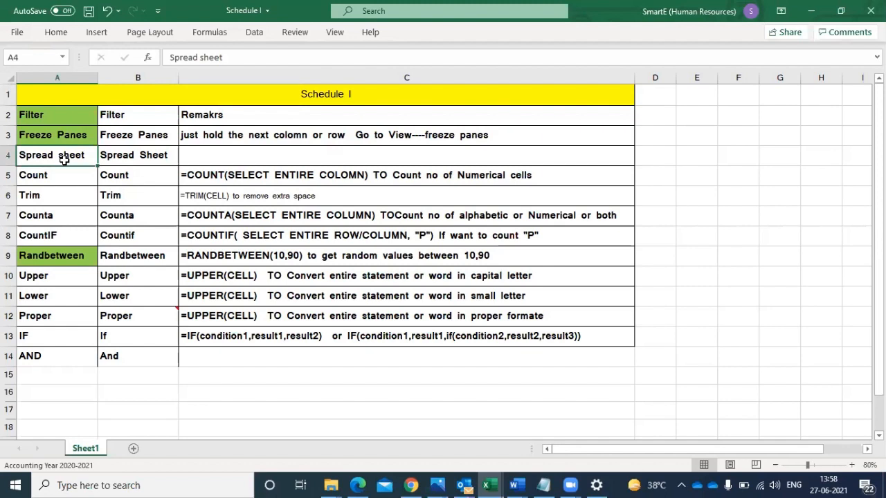
# - Add a new worksheet to the Schedule I workbook and enter the heading "Sr no" in cell B2
pyautogui.click(133, 449)
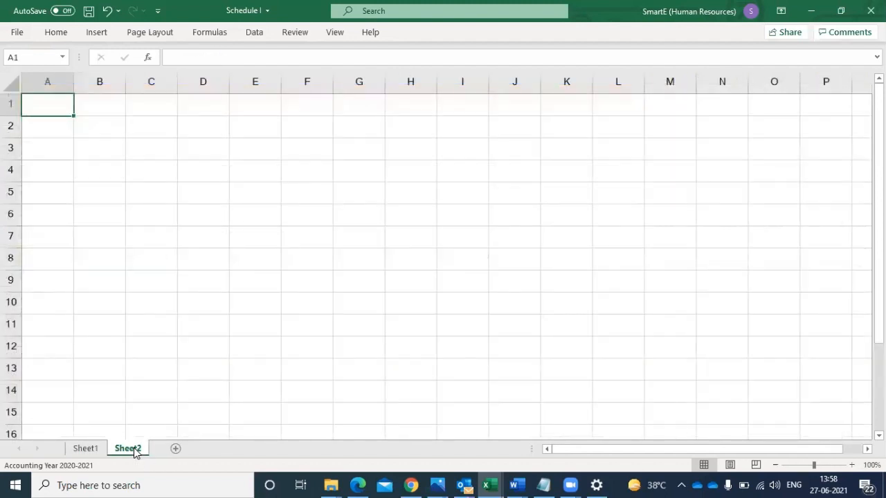
pyautogui.click(78, 451)
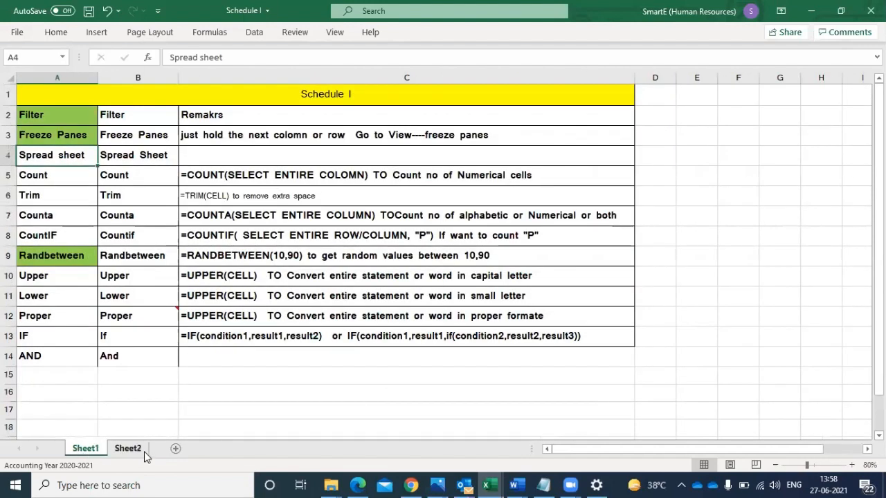
pyautogui.click(142, 450)
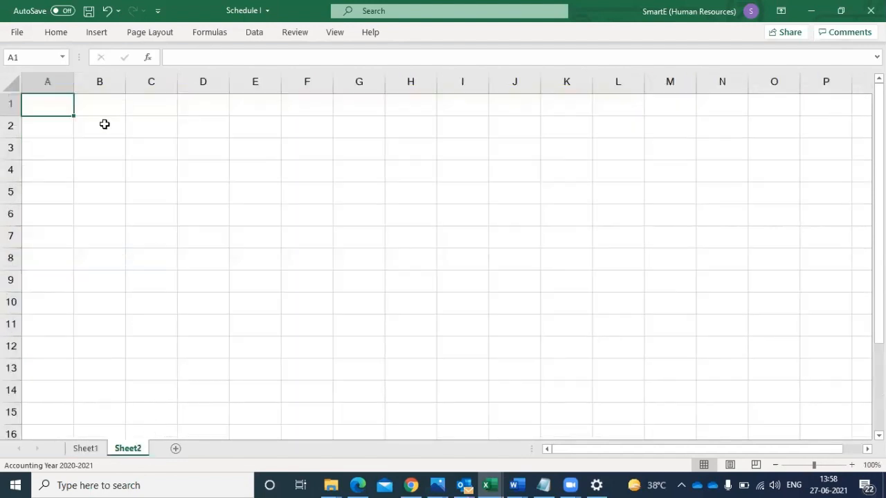
pyautogui.click(103, 123)
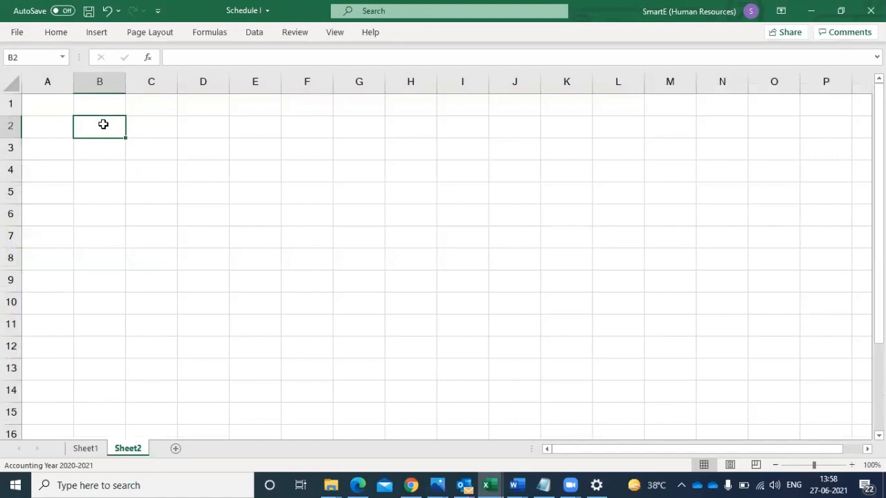
pyautogui.write('Sr ')
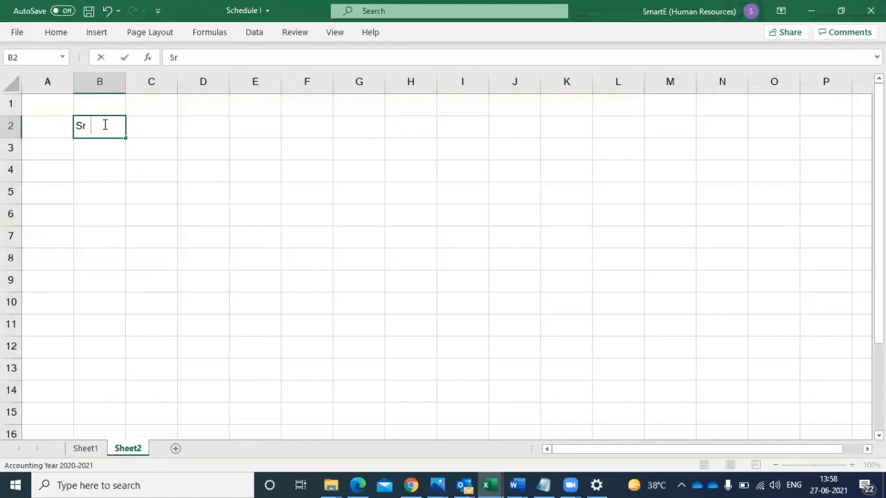
pyautogui.write('no')
# - Enter the heading "Product" in cell C2
pyautogui.click(151, 127)
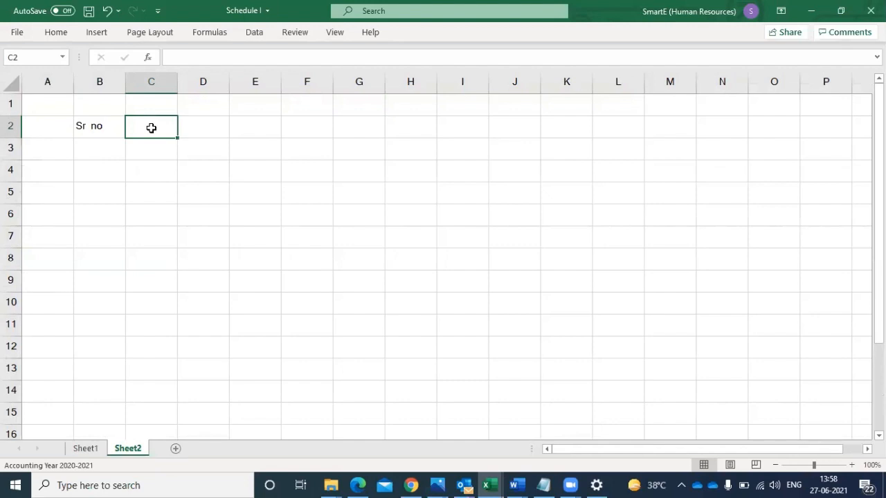
pyautogui.write('Name')
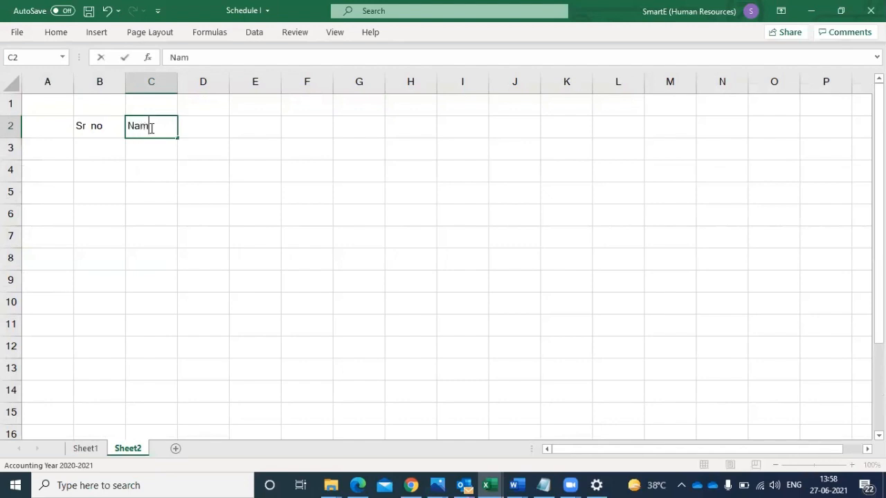
pyautogui.press('BackSpace')
pyautogui.press('BackSpace')
pyautogui.press('BackSpace')
pyautogui.press('BackSpace')
pyautogui.write('Product')
# - Enter the heading "Price per unit/kg" in cell D2 and autofit column D to its text
pyautogui.click(203, 133)
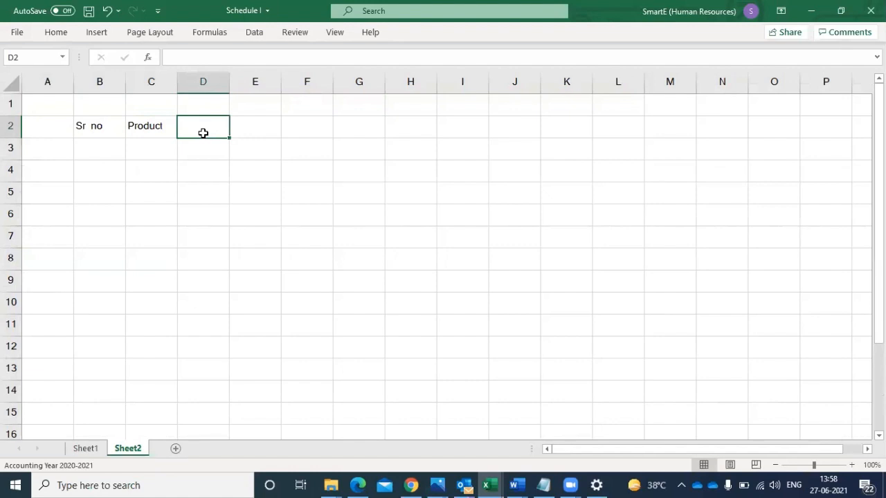
pyautogui.write('Pric')
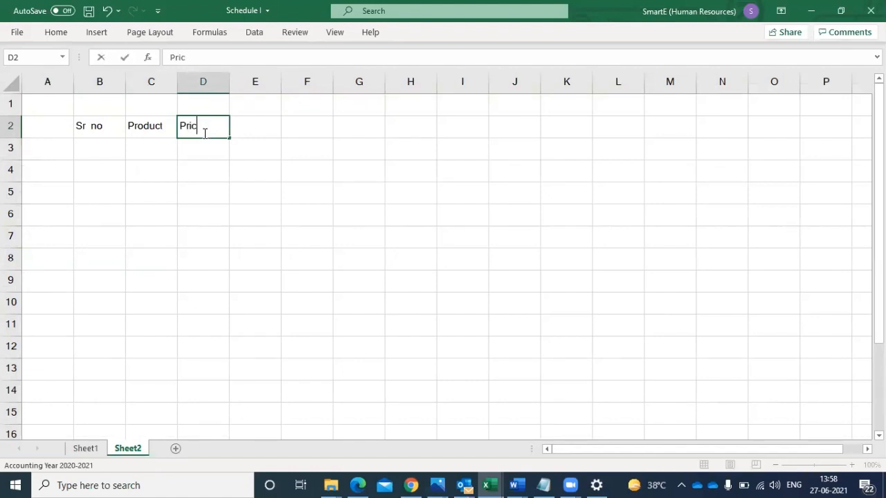
pyautogui.write('e per uni')
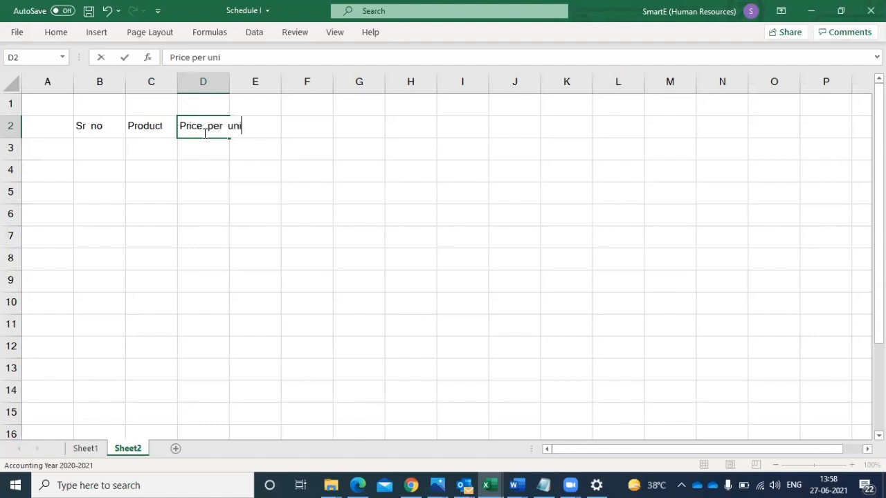
pyautogui.write('t')
pyautogui.press('BackSpace')
pyautogui.write('/kg')
pyautogui.click(206, 184)
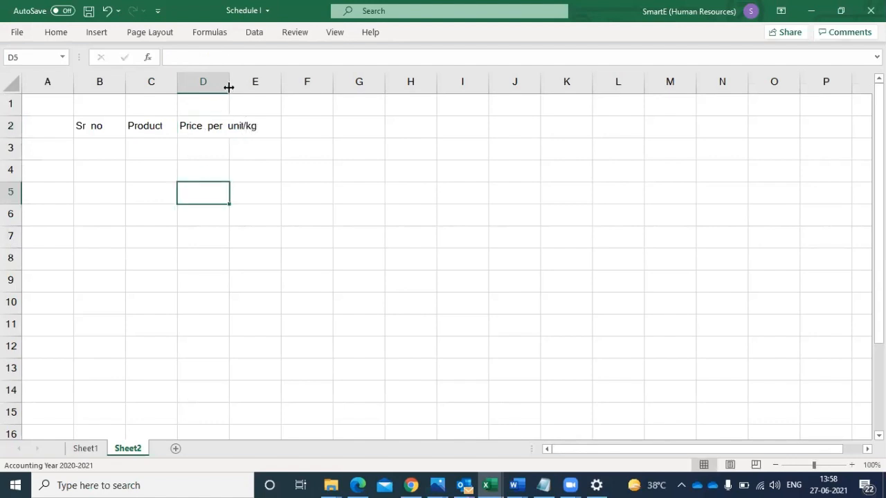
pyautogui.doubleClick(228, 87)
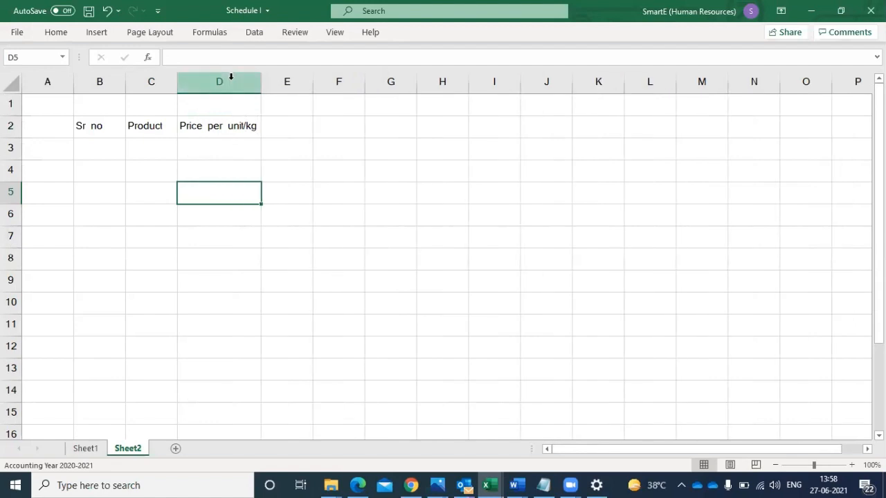
# - Enter the headings "Quantity" in cell E2 and "Total" in cell F2
pyautogui.click(277, 125)
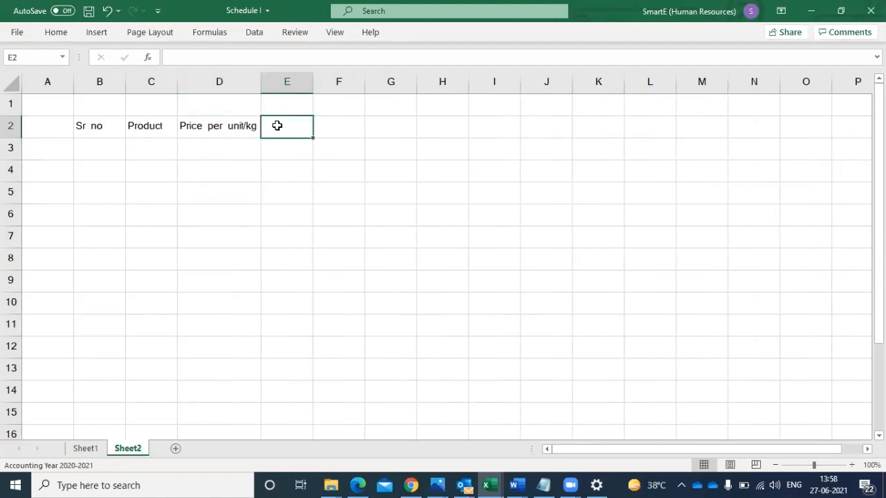
pyautogui.write('Qua')
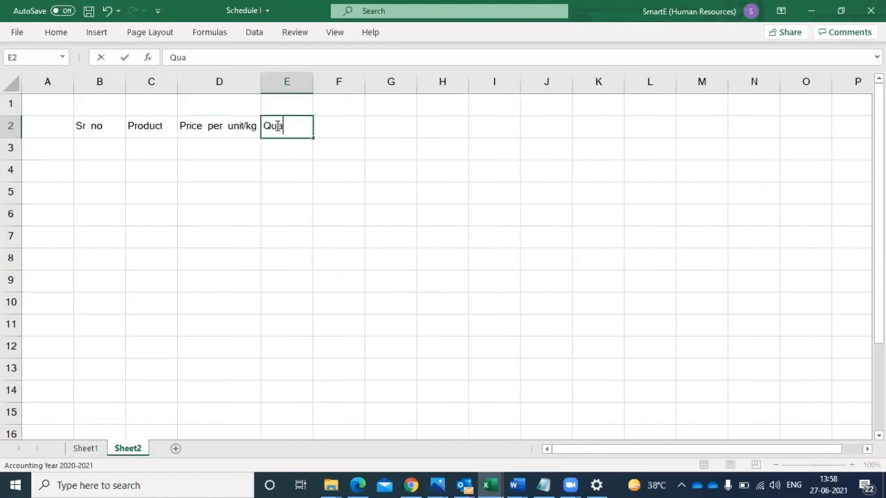
pyautogui.write('ntity')
pyautogui.click(292, 183)
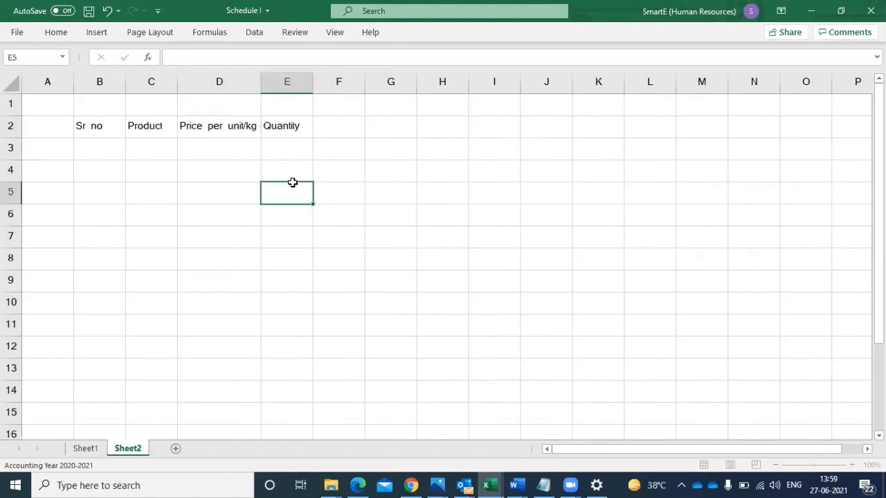
pyautogui.click(348, 127)
pyautogui.write('Total')
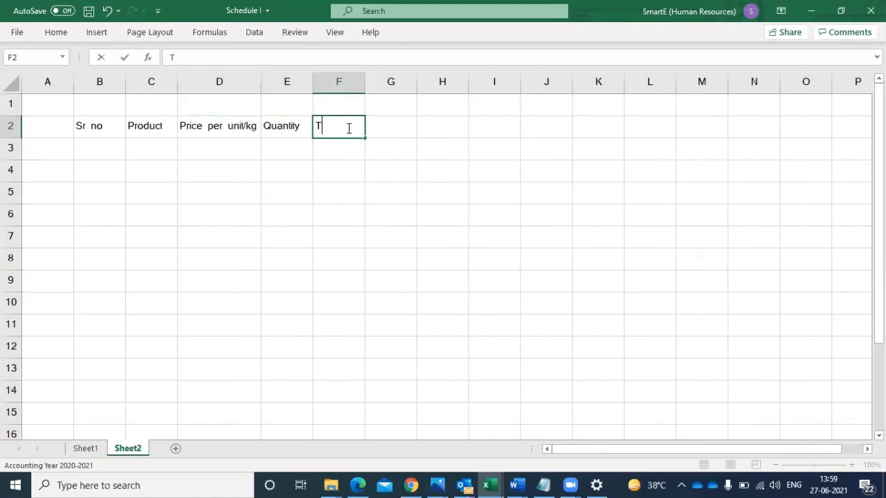
pyautogui.click(325, 179)
pyautogui.click(226, 151)
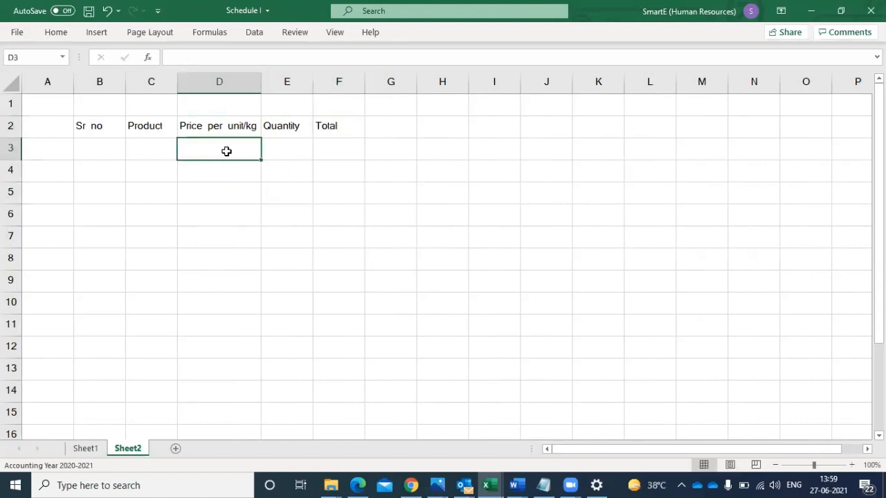
pyautogui.click(279, 152)
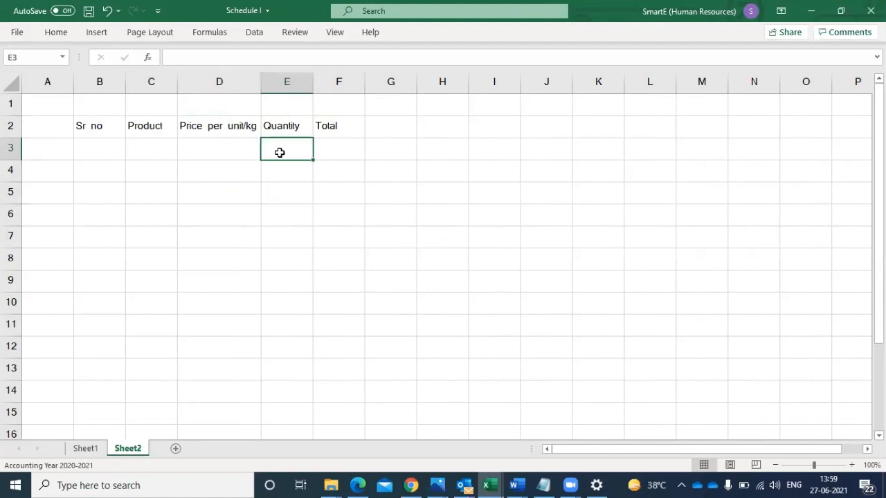
pyautogui.click(349, 152)
# - Enter the headings "GST" in cell G2 and "Discount" in cell H2
pyautogui.click(391, 127)
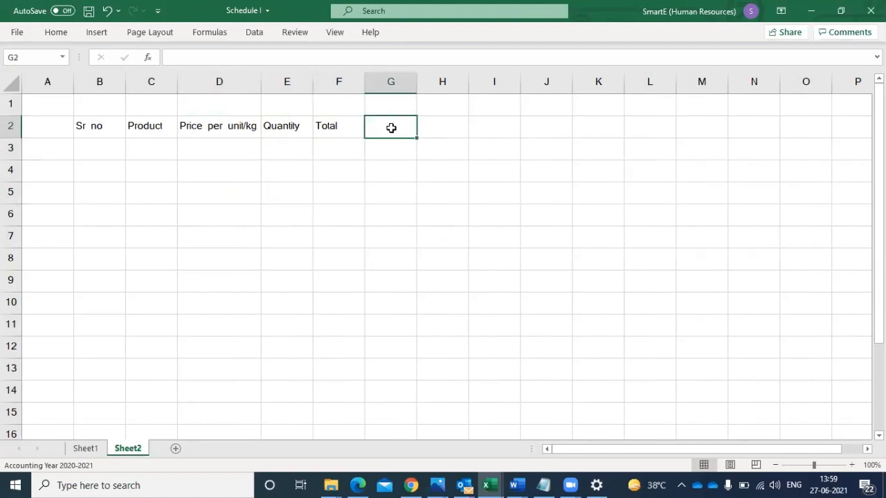
pyautogui.write('GST')
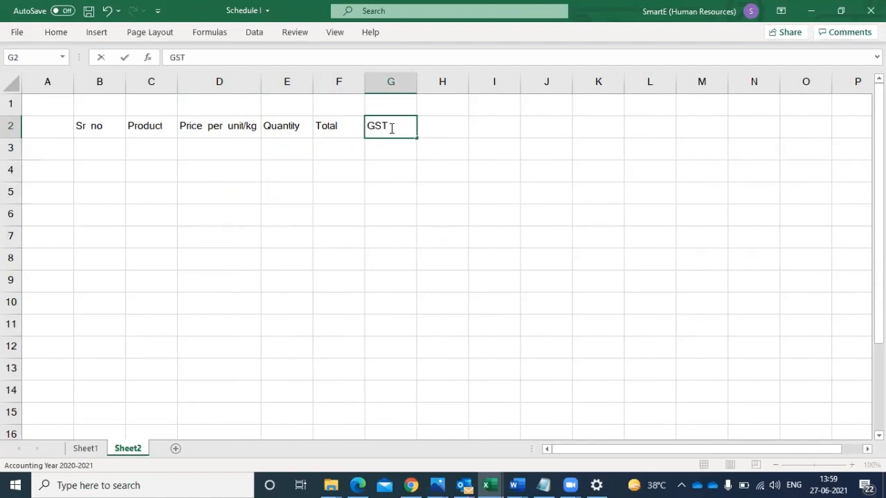
pyautogui.click(382, 186)
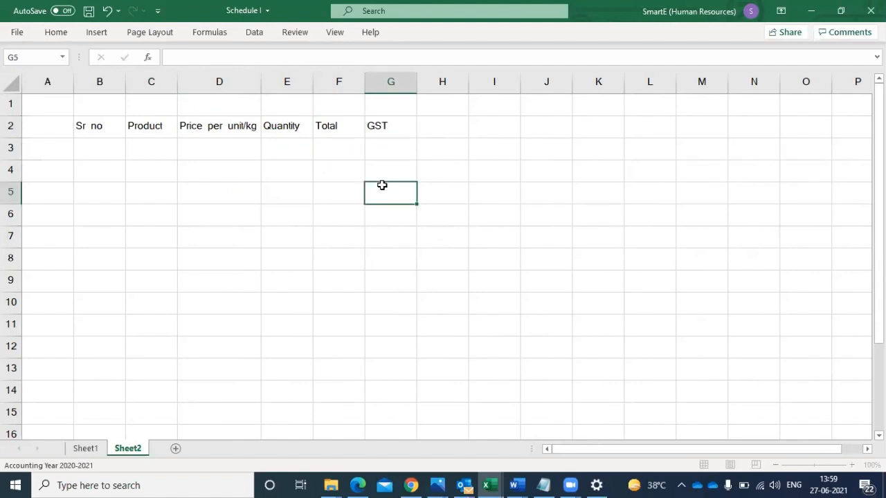
pyautogui.click(446, 128)
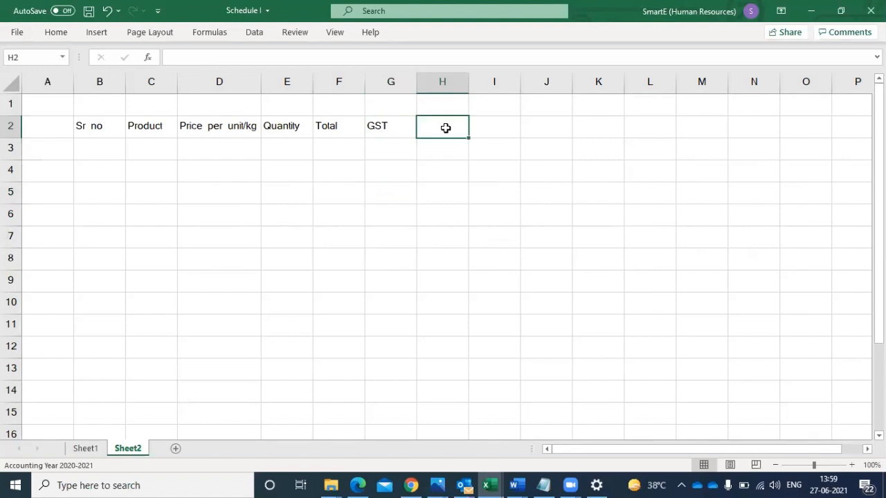
pyautogui.write('Di')
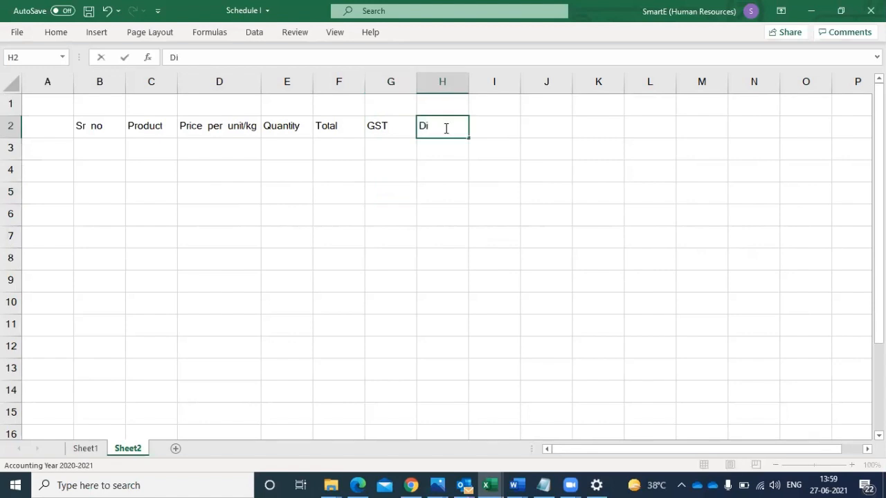
pyautogui.write('scount')
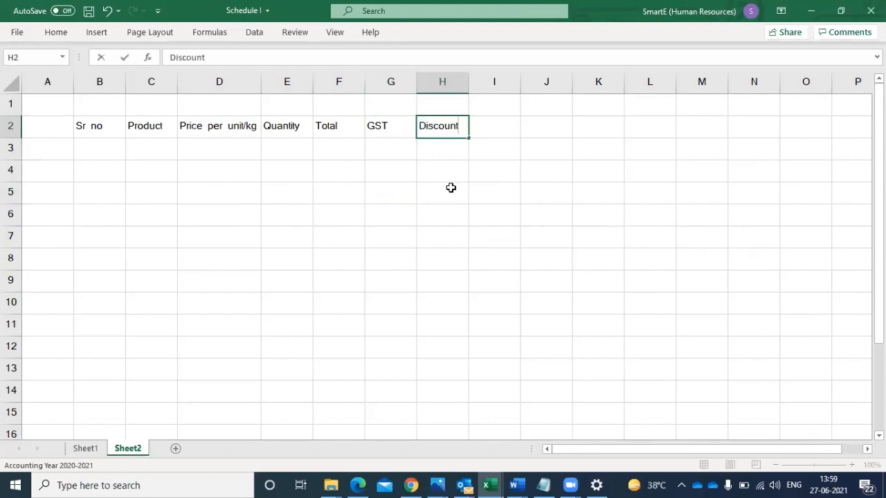
pyautogui.click(450, 187)
# - Enter the heading "Total Payable" in cell I2 and autofit column I to its text
pyautogui.click(502, 128)
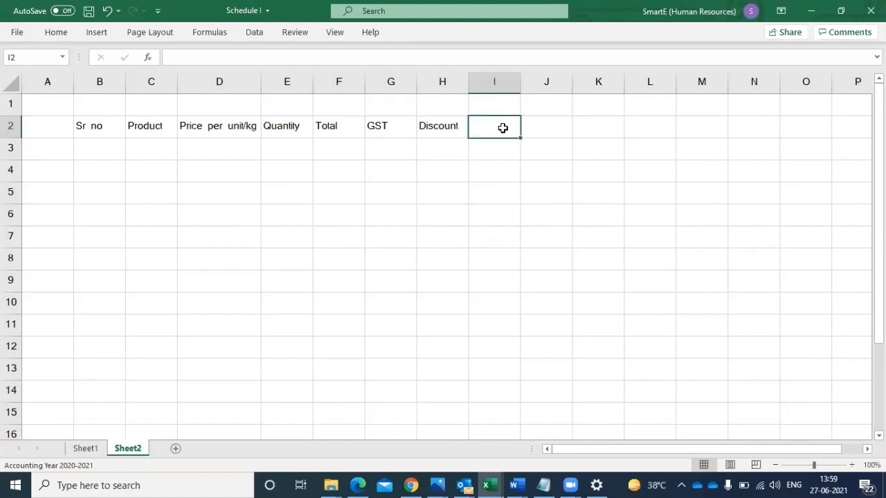
pyautogui.doubleClick(502, 128)
pyautogui.write('Tot')
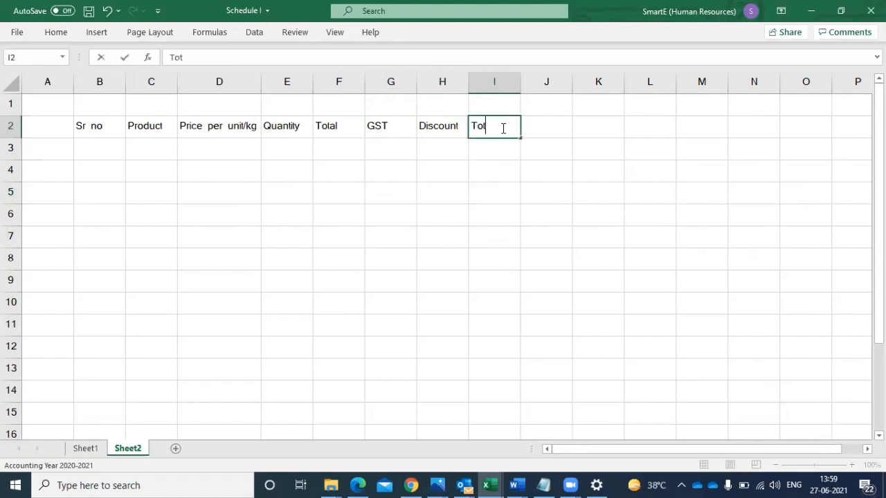
pyautogui.write('al Payable')
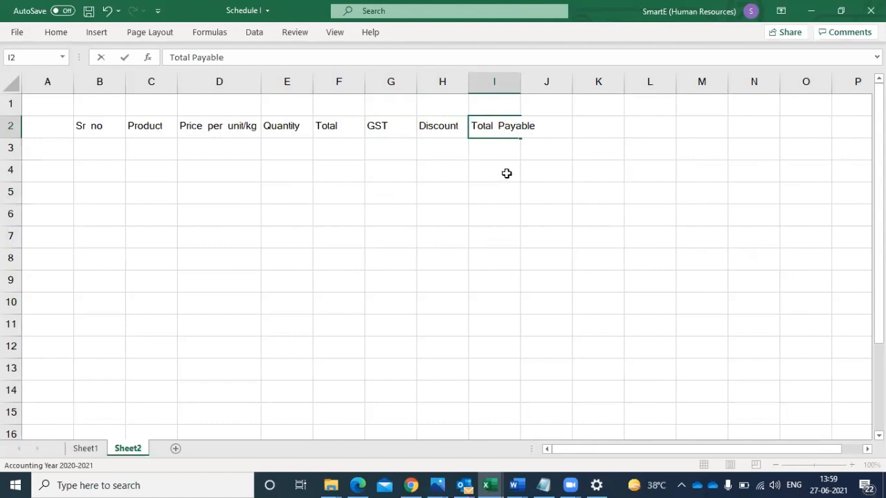
pyautogui.click(507, 173)
pyautogui.doubleClick(520, 82)
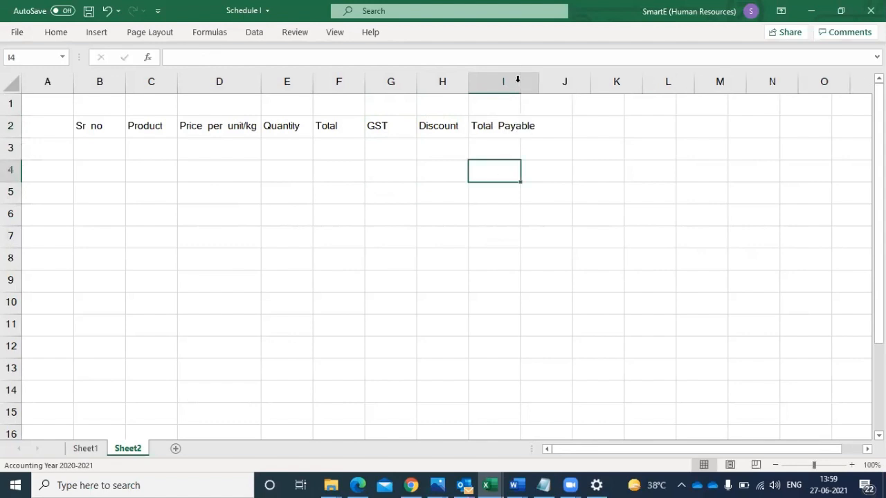
# - Enter the headings "Total Paid" in cell J2 and "Balance" in cell K2
pyautogui.click(564, 129)
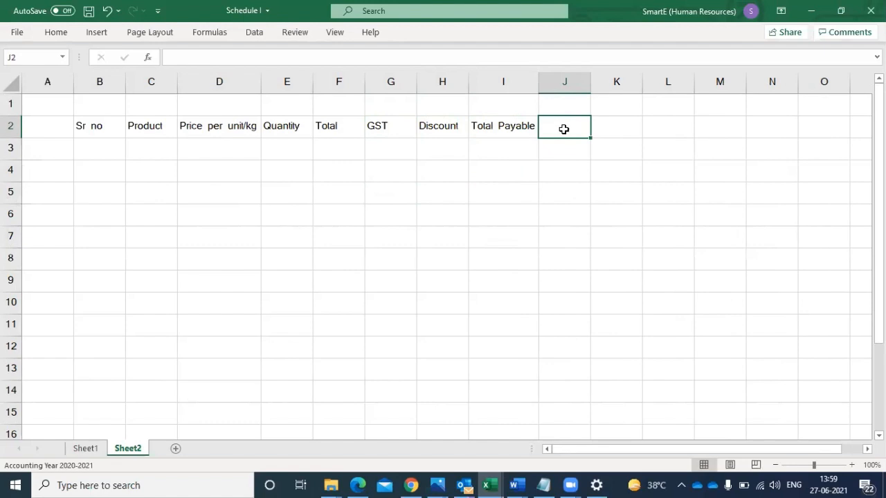
pyautogui.write('To')
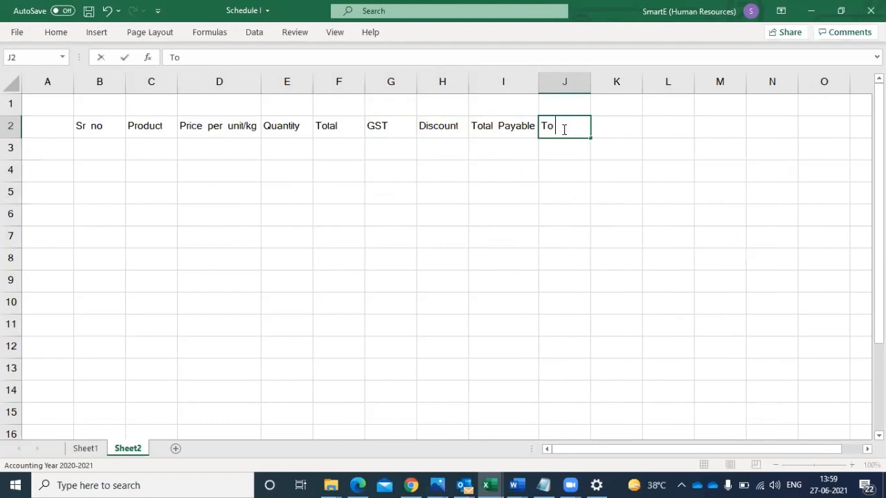
pyautogui.write('tal Paid')
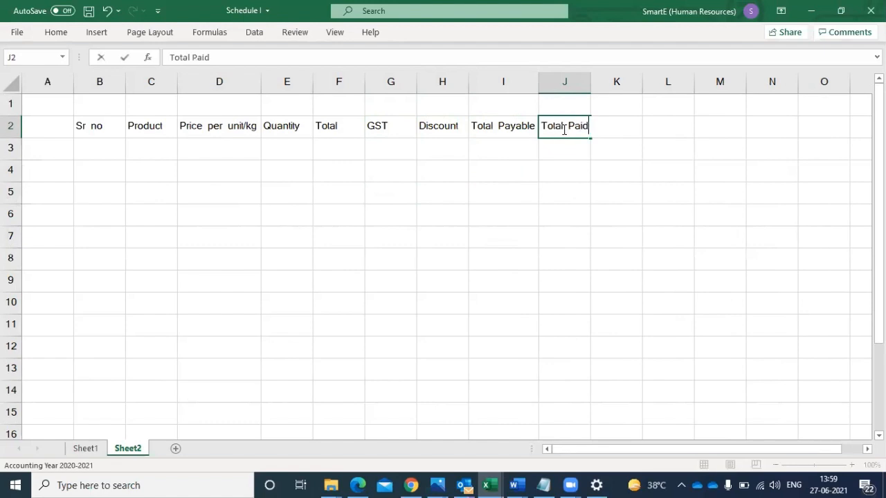
pyautogui.click(622, 127)
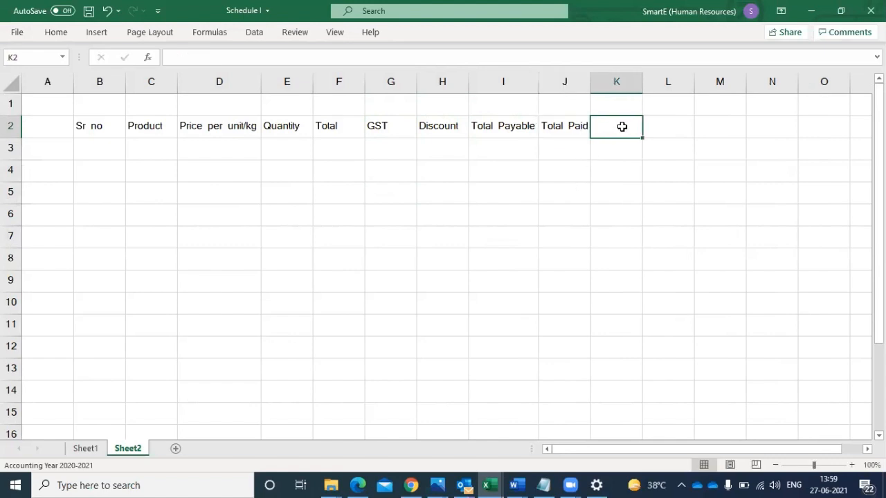
pyautogui.write('Balan')
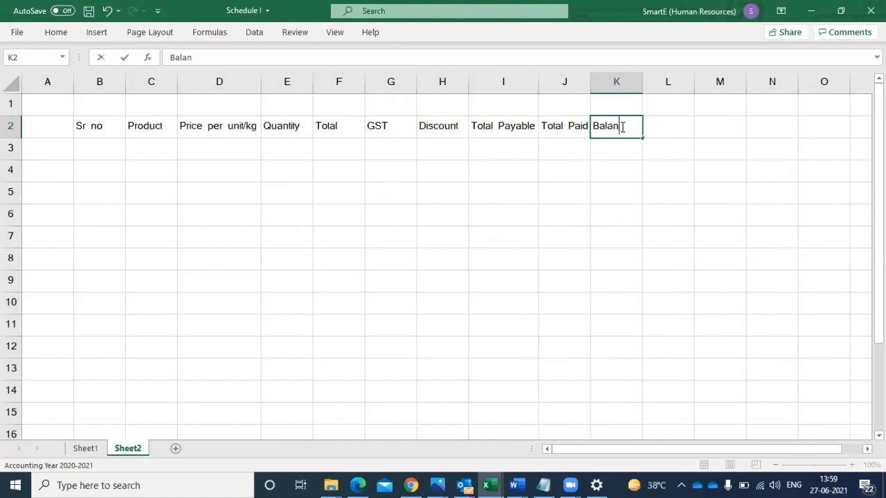
pyautogui.write('ce')
pyautogui.click(622, 163)
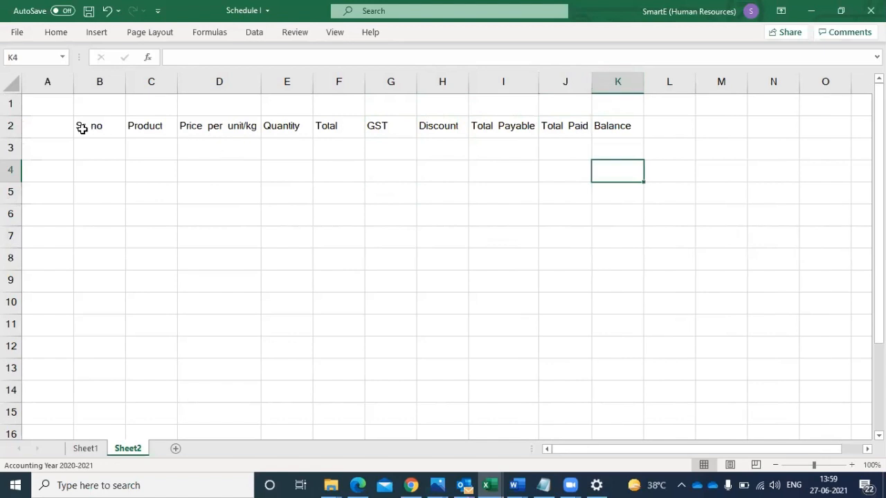
# - Apply All Borders to the billing table range B2:K13
pyautogui.moveTo(81, 127); pyautogui.dragTo(458, 156)
pyautogui.moveTo(595, 276); pyautogui.dragTo(599, 362)
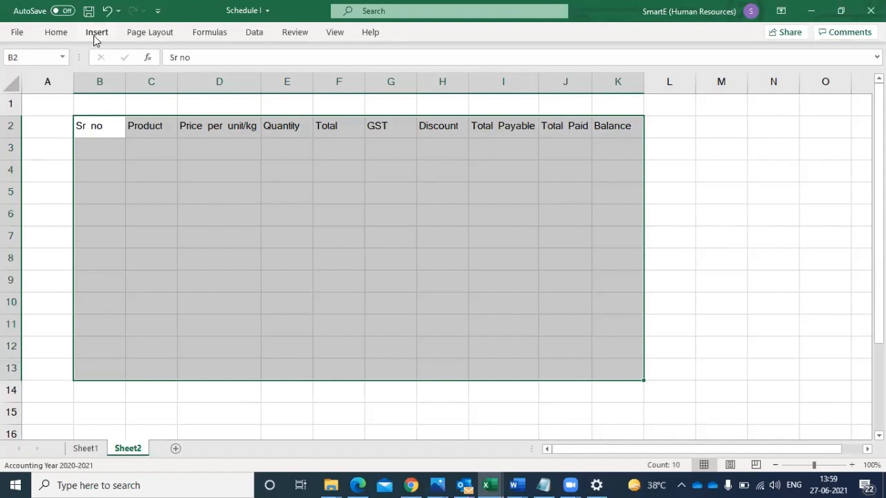
pyautogui.click(47, 34)
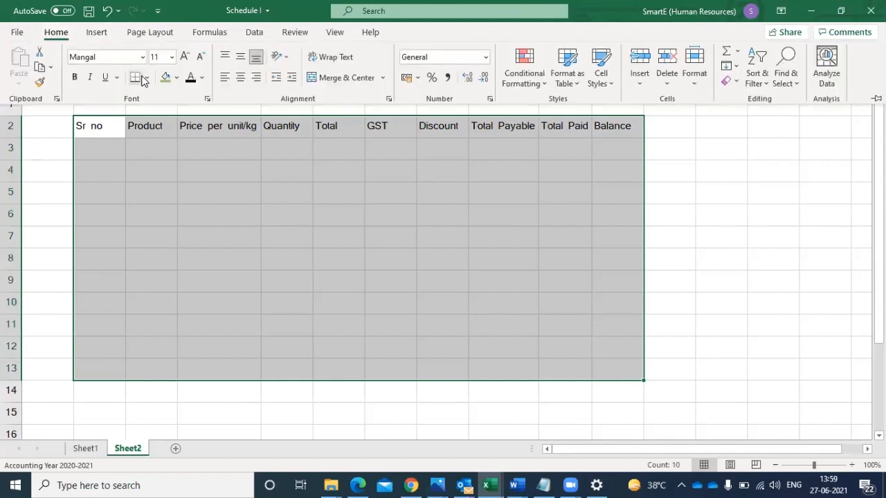
pyautogui.click(146, 77)
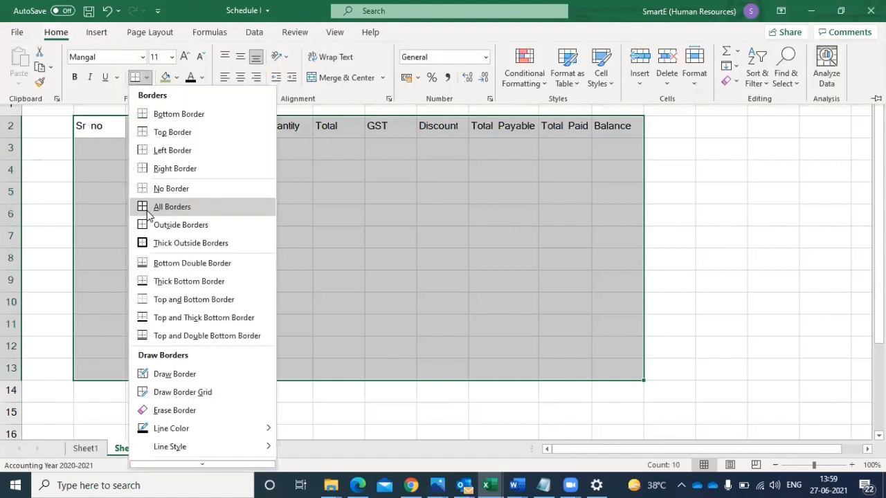
pyautogui.click(146, 207)
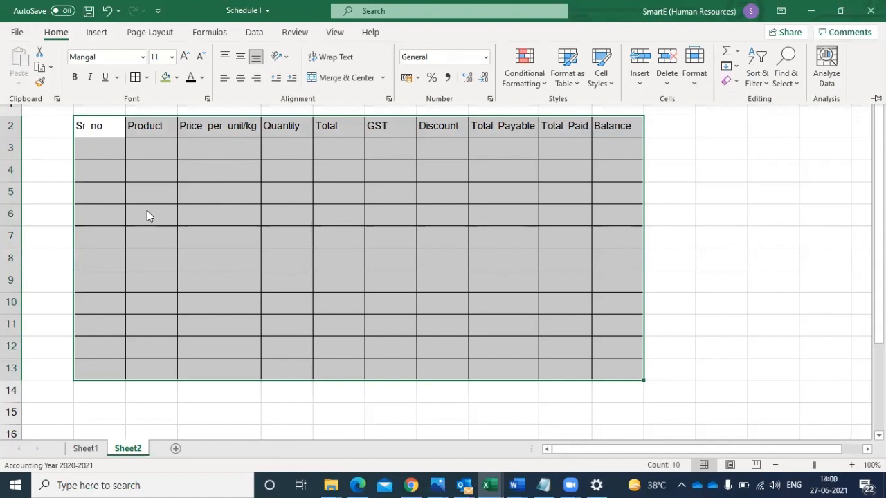
pyautogui.click(89, 148)
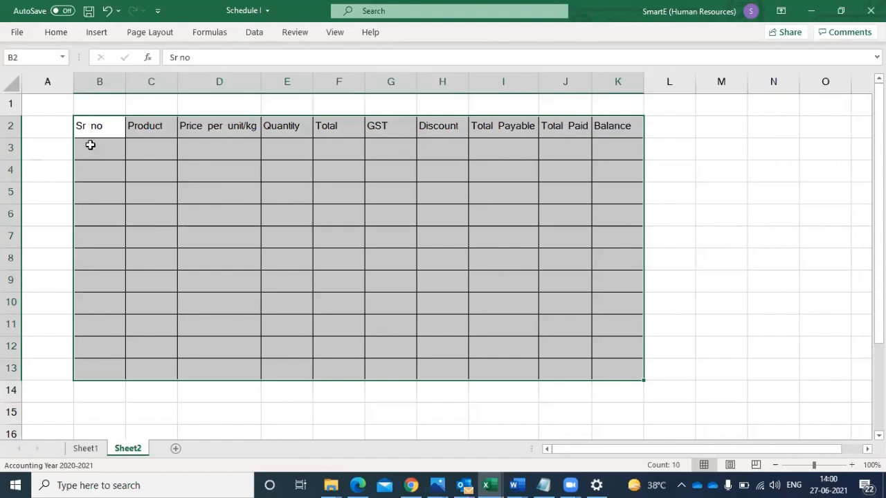
# - Enter 1 in B3 and 2 in B4, and fill the consecutive number series down to B13
pyautogui.click(91, 149)
pyautogui.write('1')
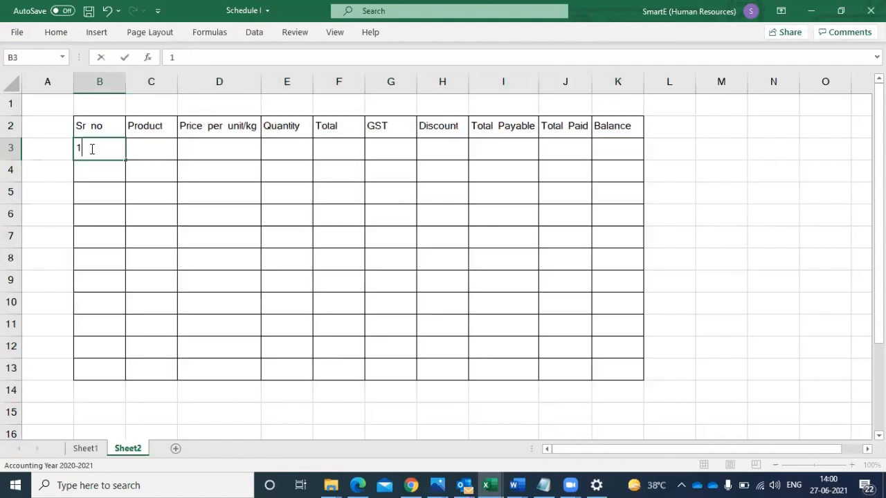
pyautogui.press('Return')
pyautogui.write('2')
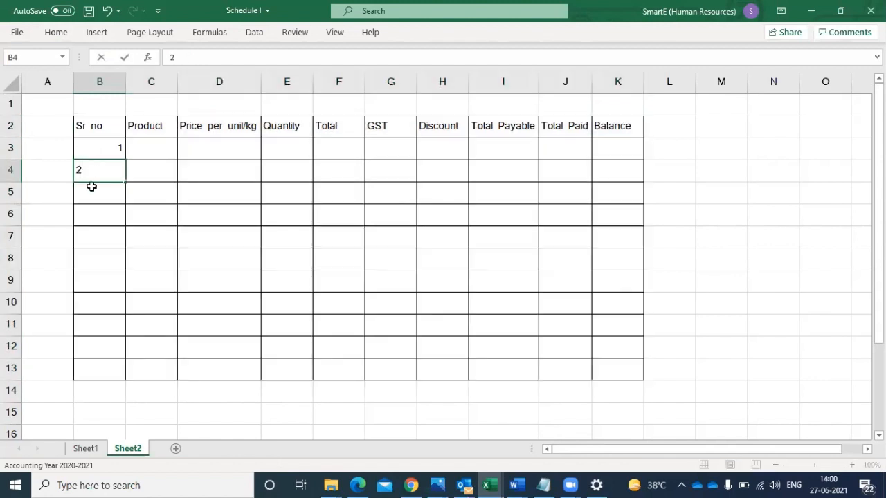
pyautogui.press('Return')
pyautogui.moveTo(101, 154); pyautogui.dragTo(96, 173)
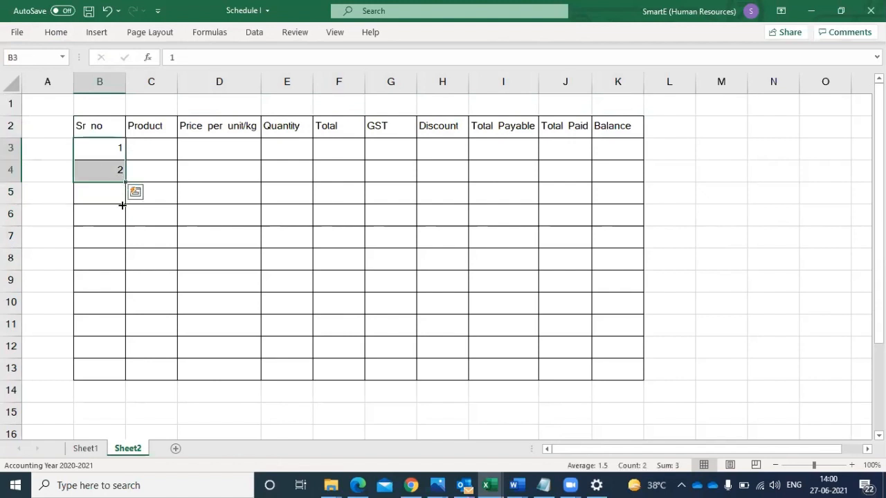
pyautogui.moveTo(120, 211); pyautogui.dragTo(111, 373)
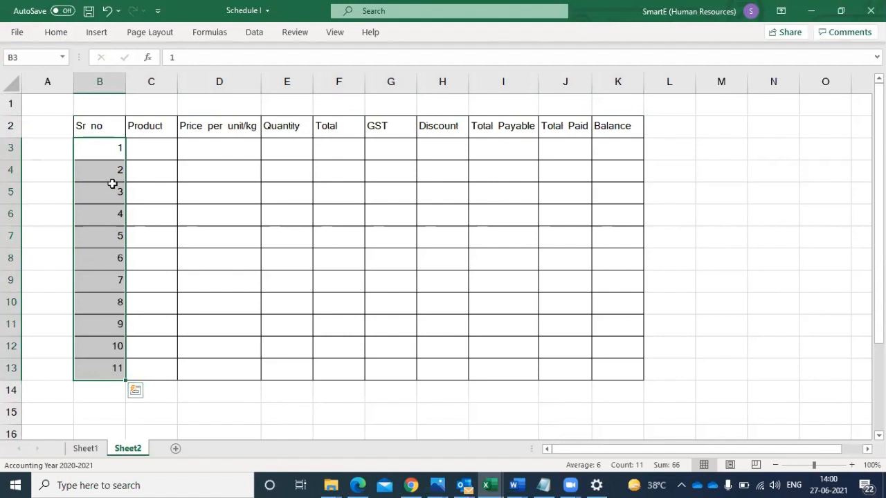
# - Clear the serial numbers from cells B3:B13
pyautogui.moveTo(107, 150); pyautogui.dragTo(108, 197)
pyautogui.moveTo(114, 383); pyautogui.dragTo(113, 376)
pyautogui.press('Delete')
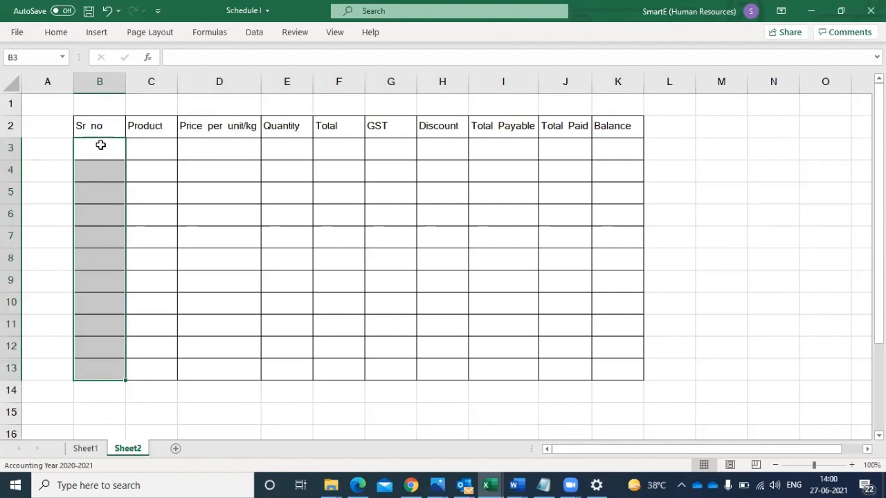
# - Try an odd-number series from 1 and 3 filled down B3:B13, and undo the fill and the entry in B4
pyautogui.click(100, 145)
pyautogui.write('1')
pyautogui.press('Return')
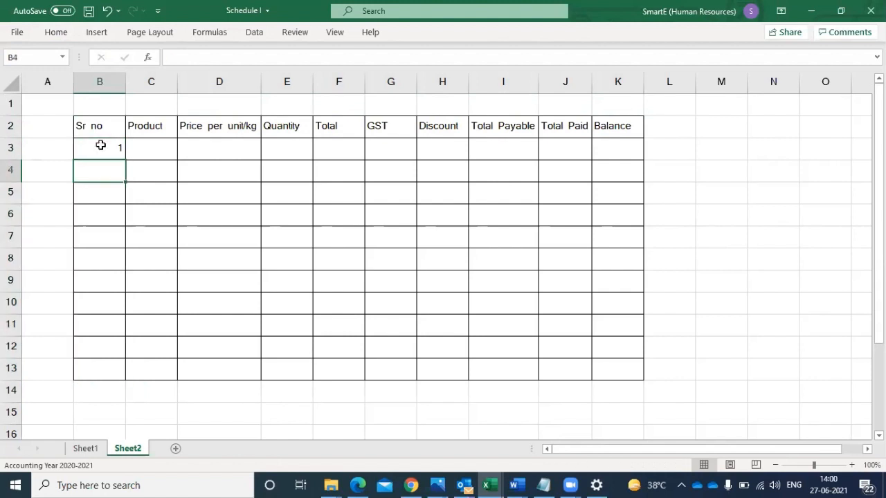
pyautogui.write('3')
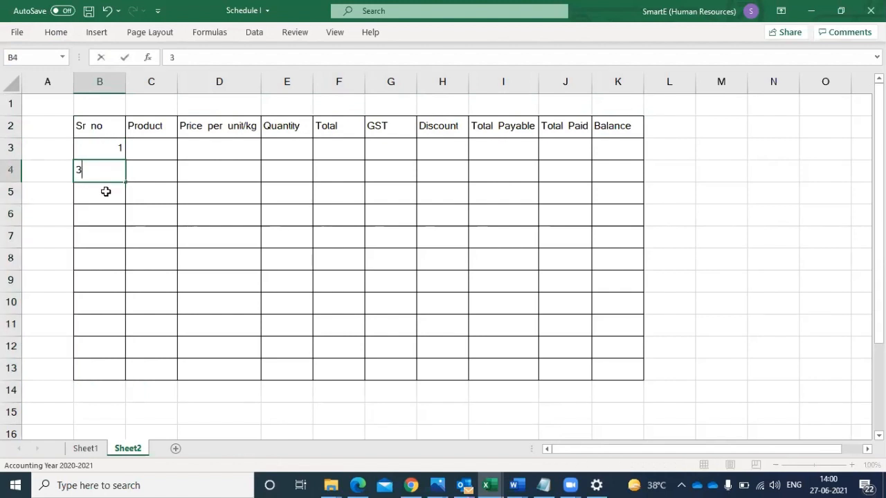
pyautogui.press('Return')
pyautogui.moveTo(109, 149); pyautogui.dragTo(99, 373)
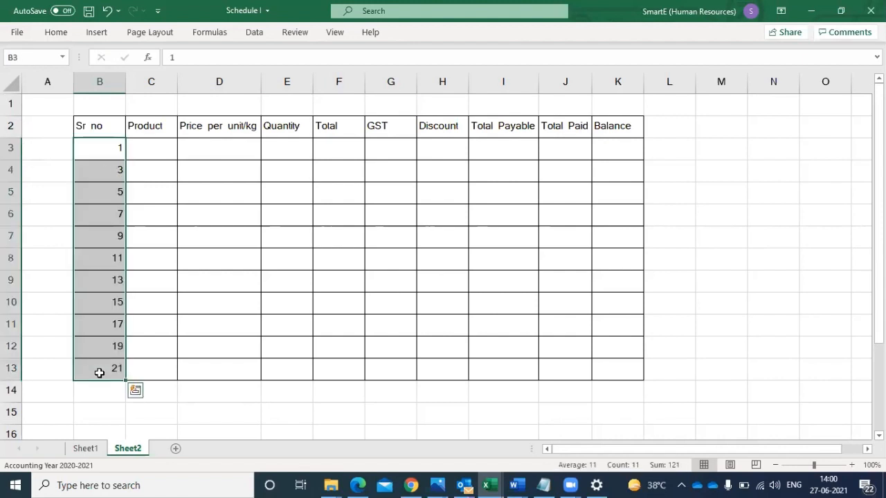
pyautogui.hotkey('ctrl', 'z')
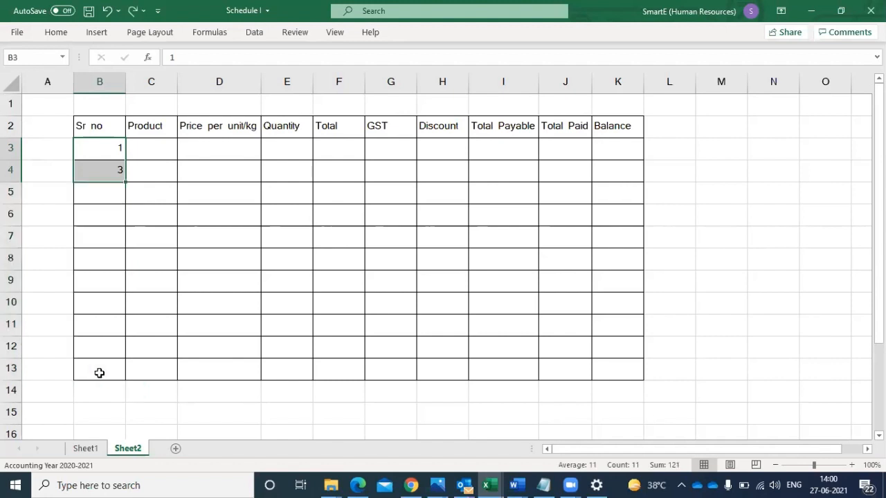
pyautogui.hotkey('ctrl', 'z')
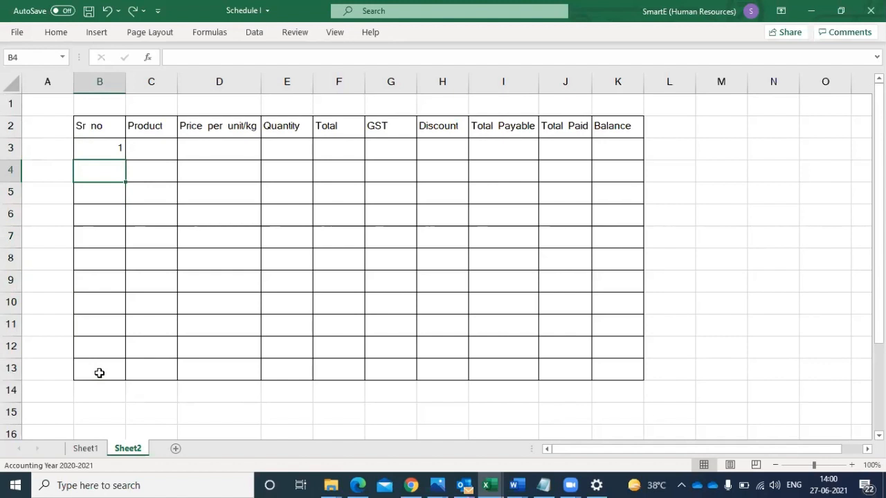
# - Enter 2 in B3 and 4 in B4, and fill the even-number series down to B13
pyautogui.click(115, 151)
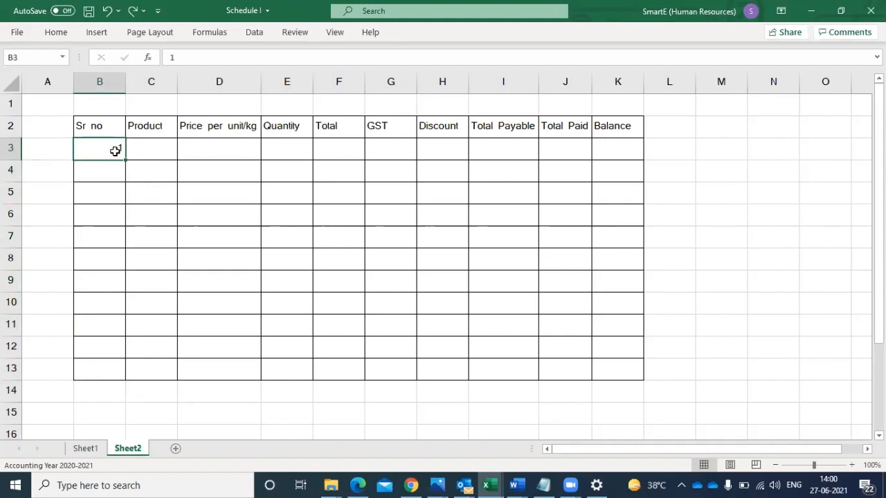
pyautogui.write('2')
pyautogui.press('Return')
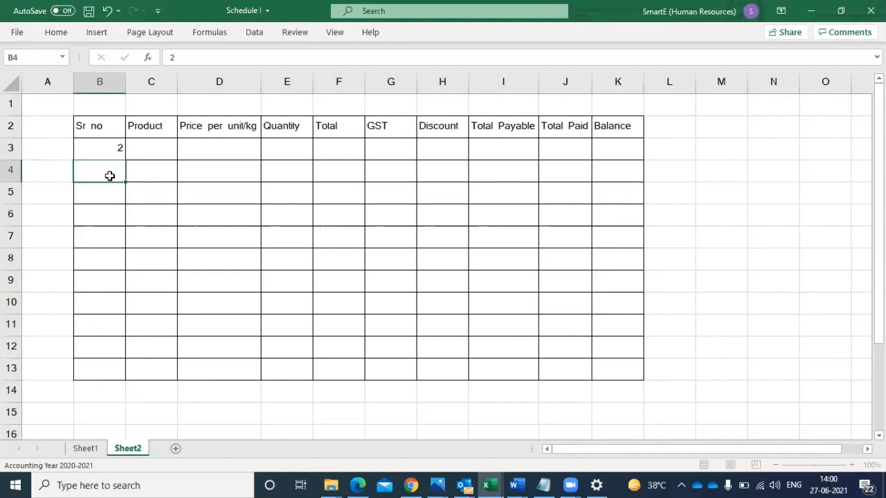
pyautogui.write('4')
pyautogui.click(118, 205)
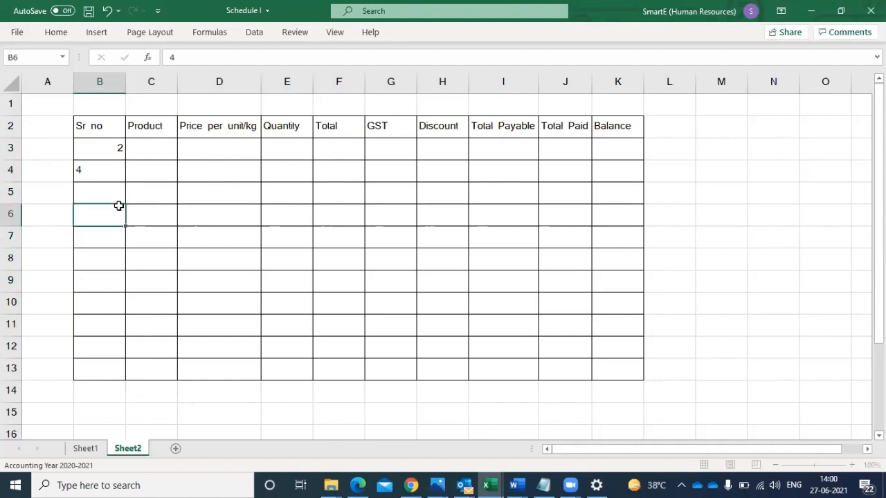
pyautogui.moveTo(115, 153); pyautogui.dragTo(99, 377)
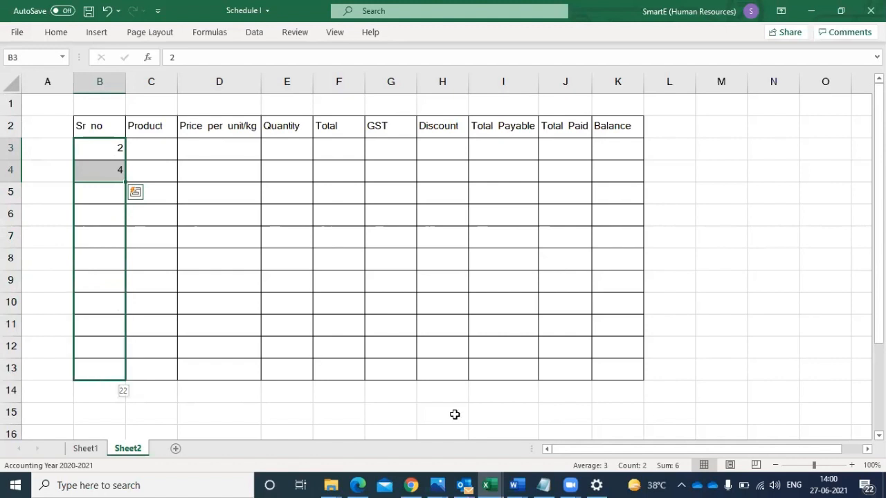
pyautogui.click(437, 485)
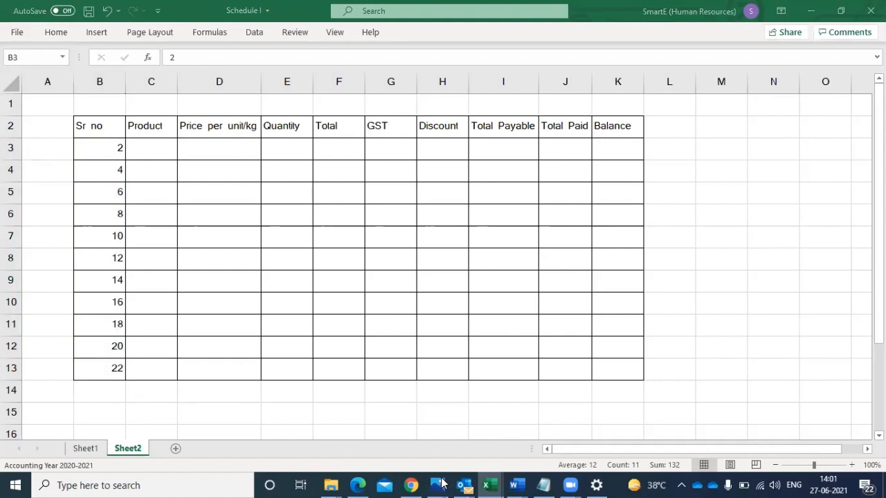
# - Enter "Jan" in B3 and "feb" in B4, and fill the month series down to B13
pyautogui.click(92, 148)
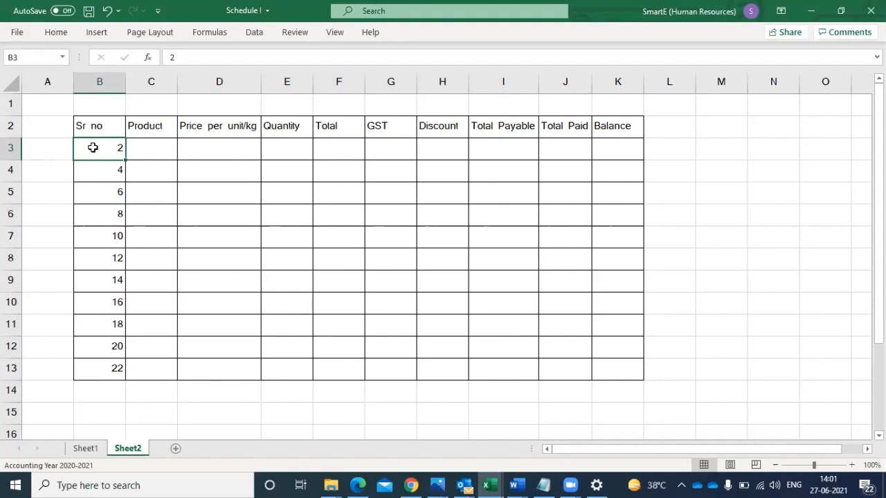
pyautogui.write('Jan')
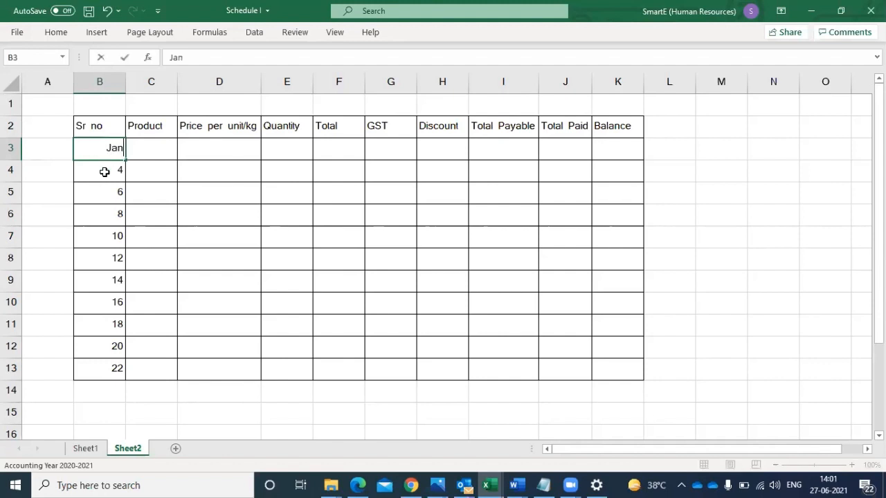
pyautogui.press('Return')
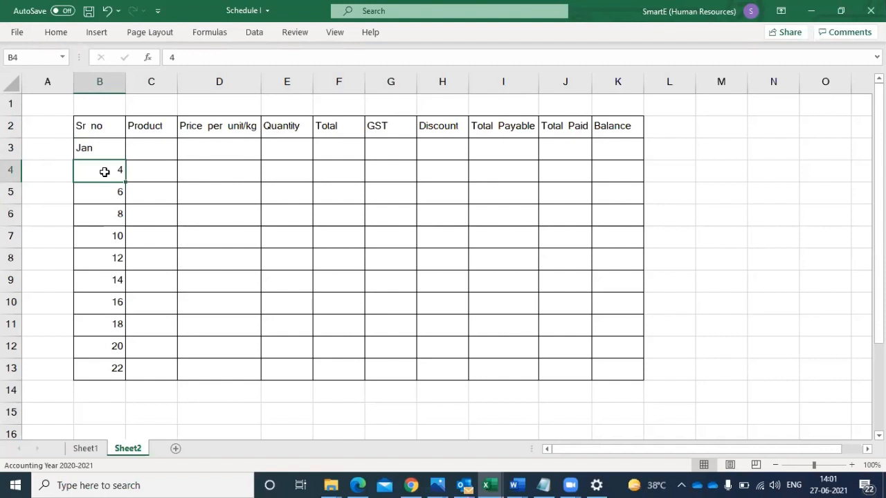
pyautogui.write('feb')
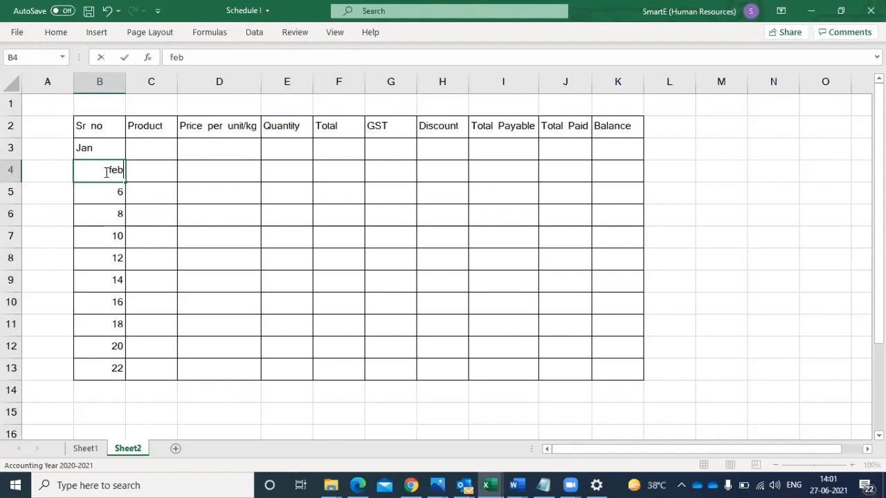
pyautogui.click(104, 207)
pyautogui.rightClick(85, 150)
pyautogui.click(88, 148)
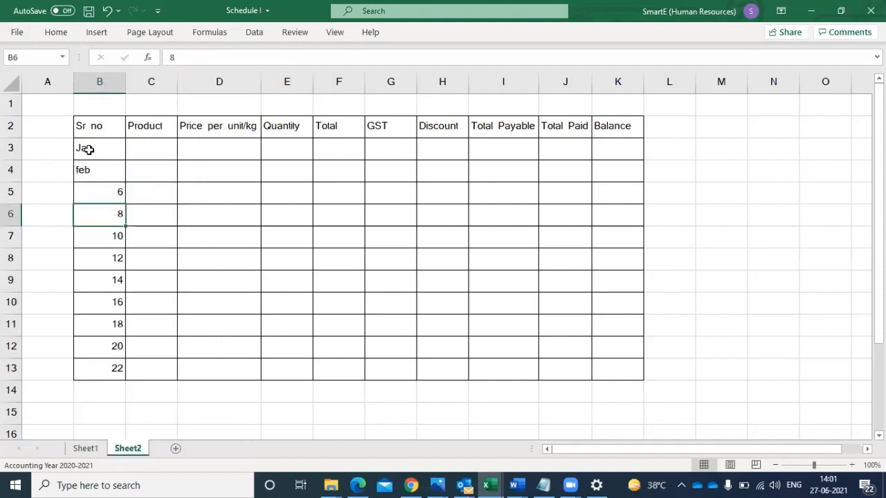
pyautogui.moveTo(89, 159); pyautogui.dragTo(87, 170)
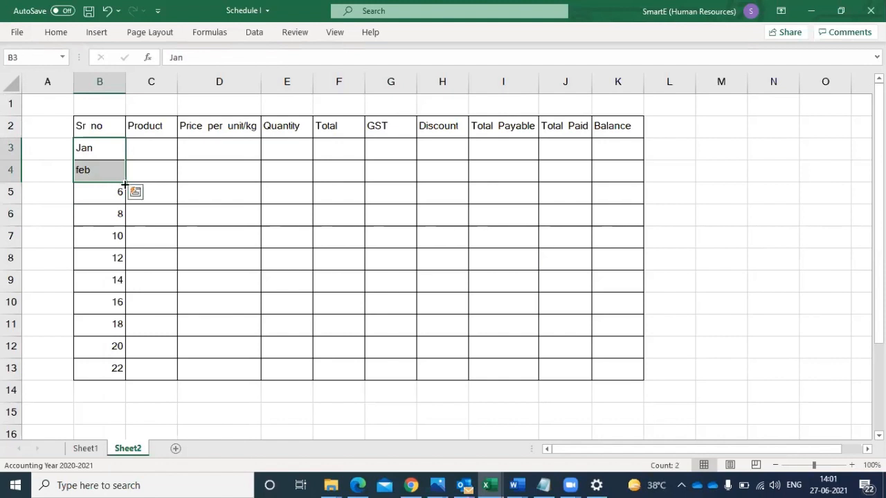
pyautogui.moveTo(107, 280); pyautogui.dragTo(108, 372)
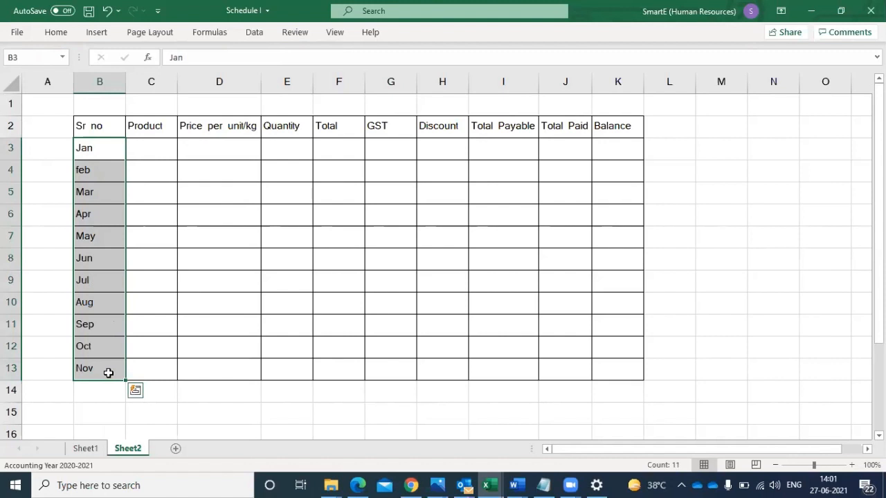
# - Undo the month fill and the month entries in B4 and B3
pyautogui.hotkey('ctrl', 'z')
pyautogui.hotkey('ctrl', 'z')
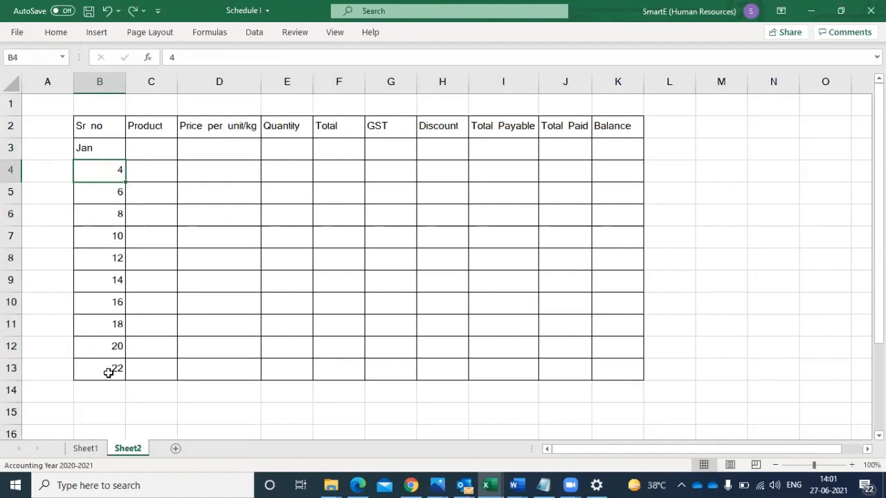
pyautogui.hotkey('ctrl', 'z')
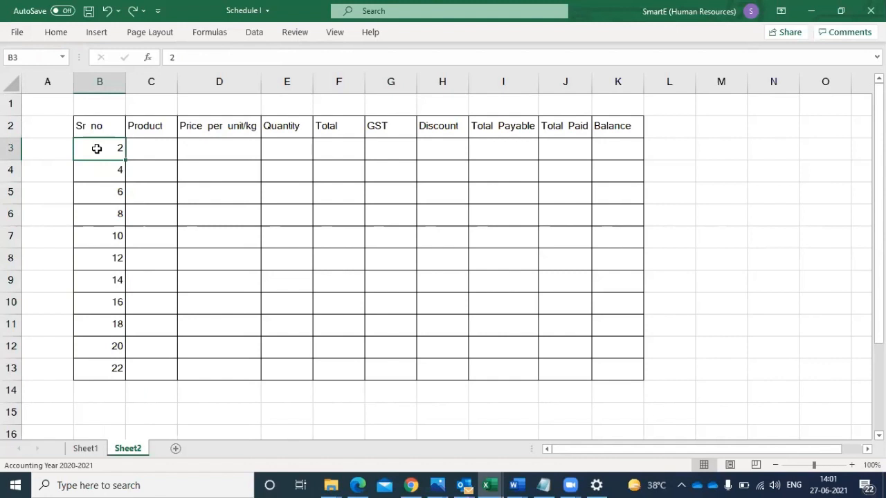
# - Enter 1 in B3 and 2 in B4, and fill the serial numbers down to 11 in B13
pyautogui.write('1')
pyautogui.press('Return')
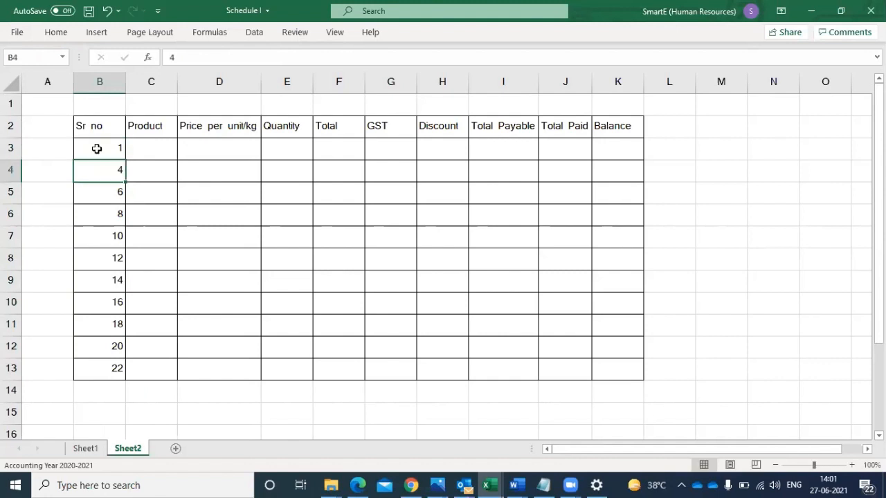
pyautogui.write('2')
pyautogui.click(160, 188)
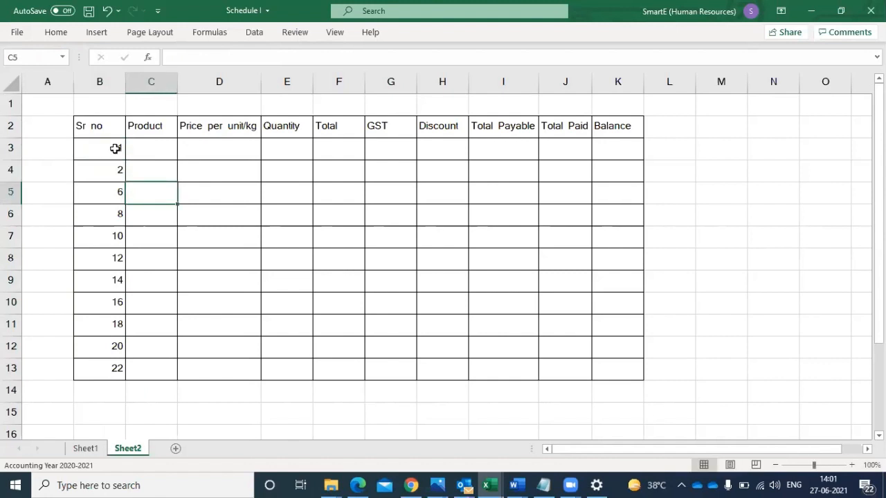
pyautogui.moveTo(115, 148); pyautogui.dragTo(104, 368)
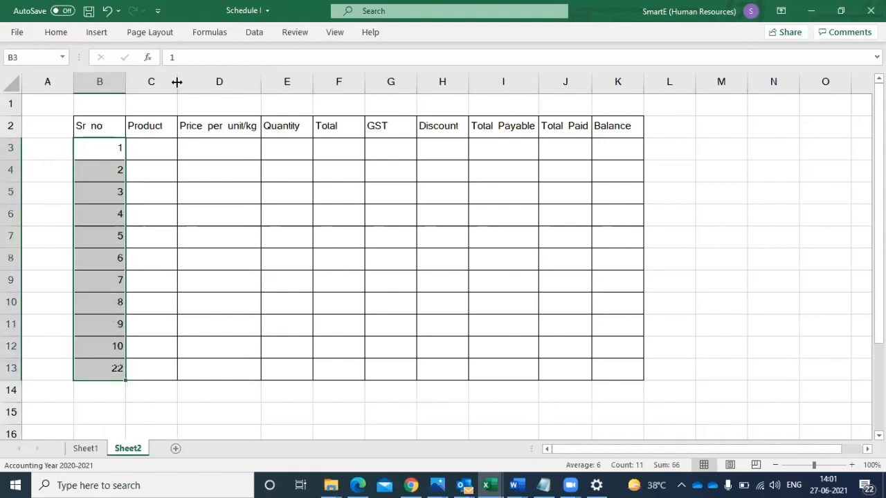
# - Centre the serial numbers in B3:B13 horizontally and select the first Product cell, C3
pyautogui.click(56, 33)
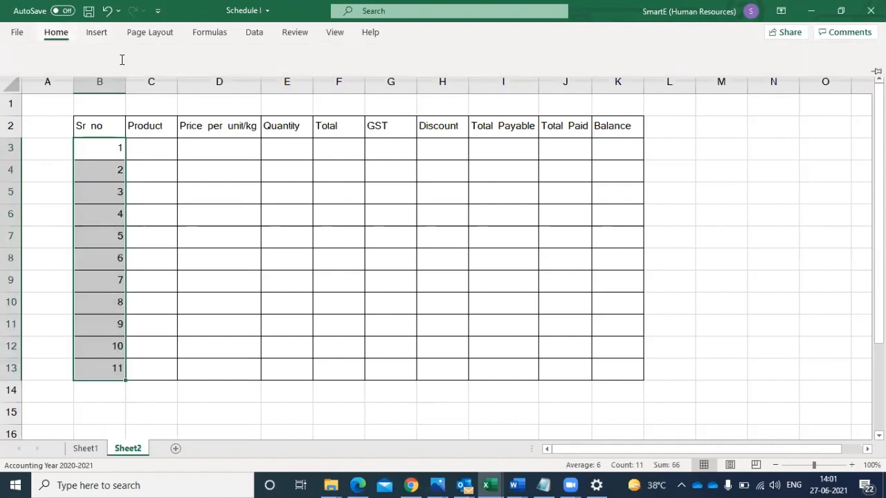
pyautogui.click(240, 77)
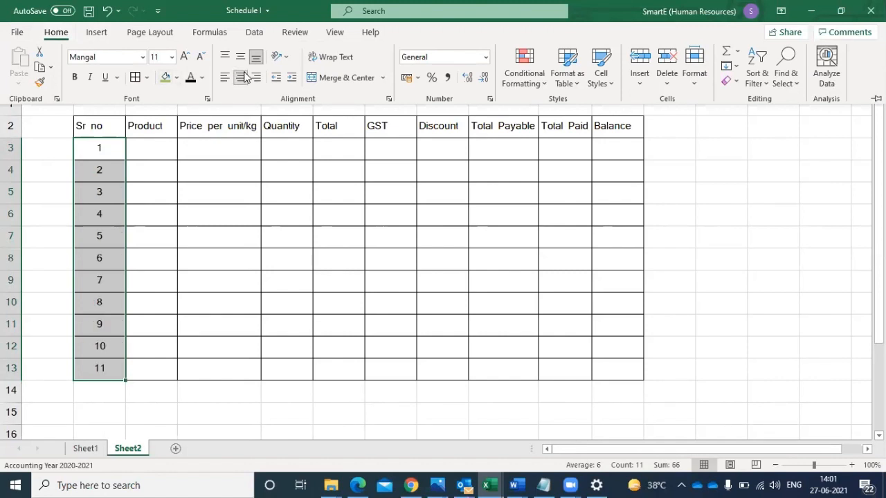
pyautogui.click(150, 147)
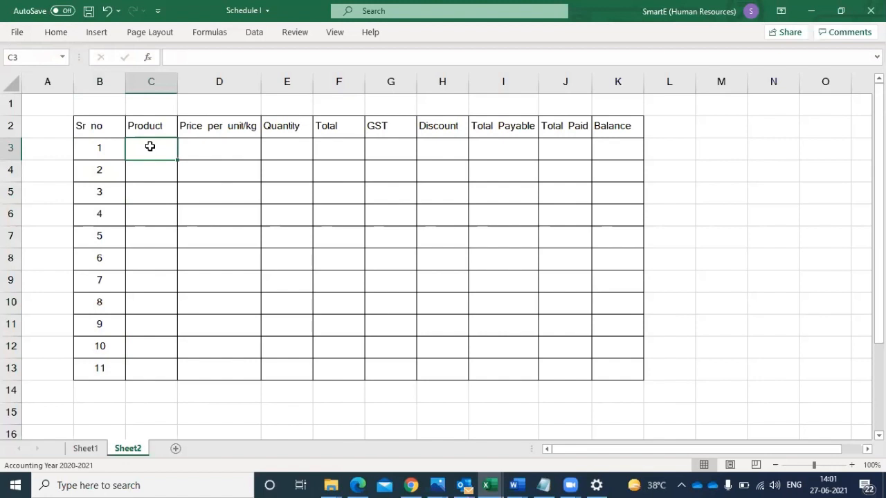
# - Fill in the first product row with "Box" in C3, price 10 in D3 and quantity 24 in E3
pyautogui.write('B')
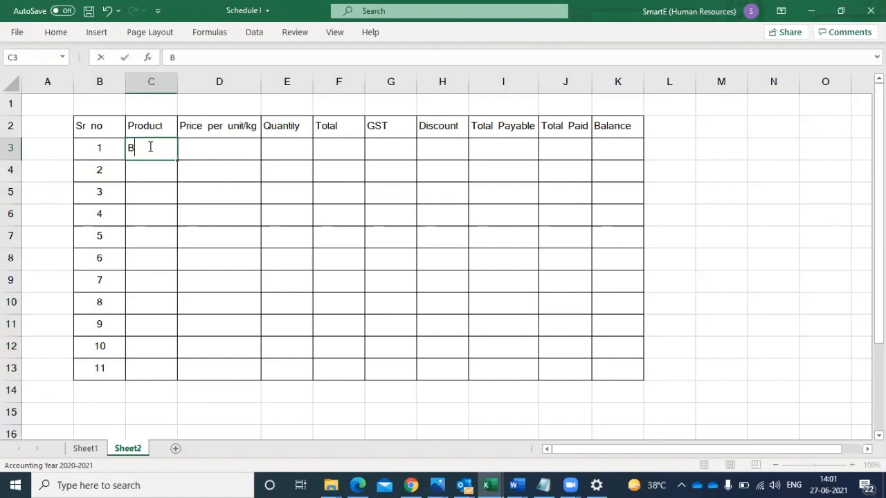
pyautogui.write('ox')
pyautogui.click(221, 150)
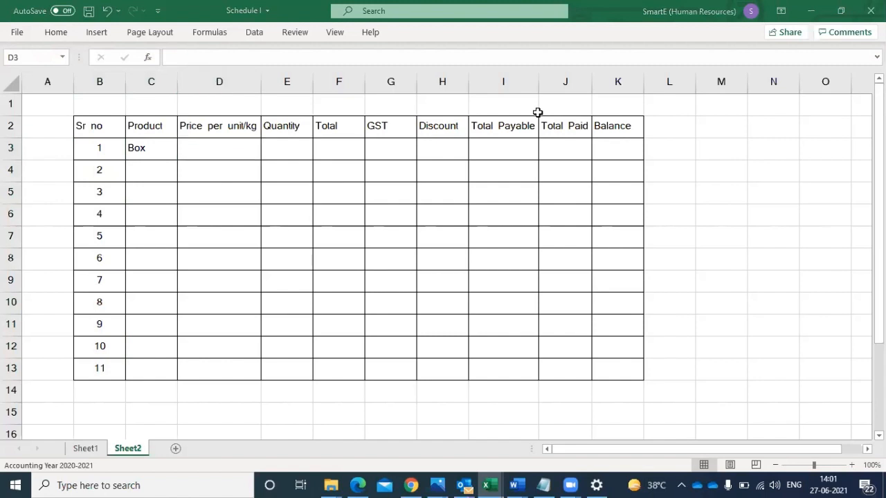
pyautogui.click(223, 147)
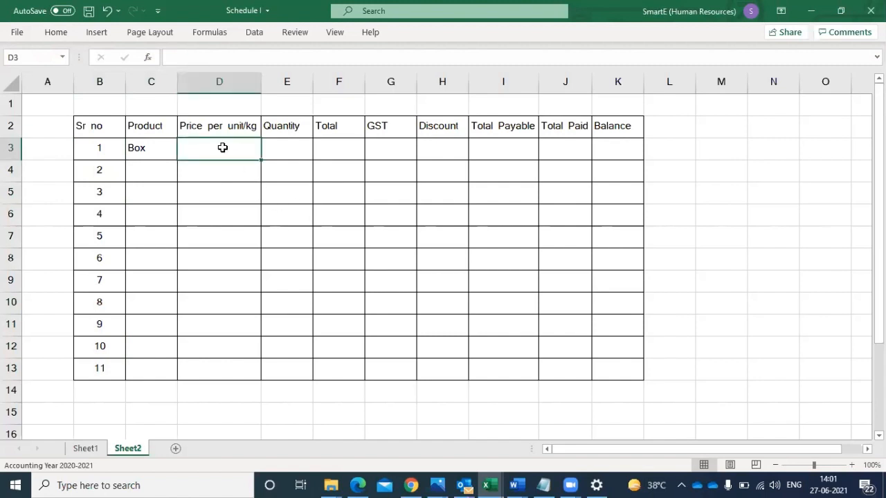
pyautogui.write('10')
pyautogui.click(298, 142)
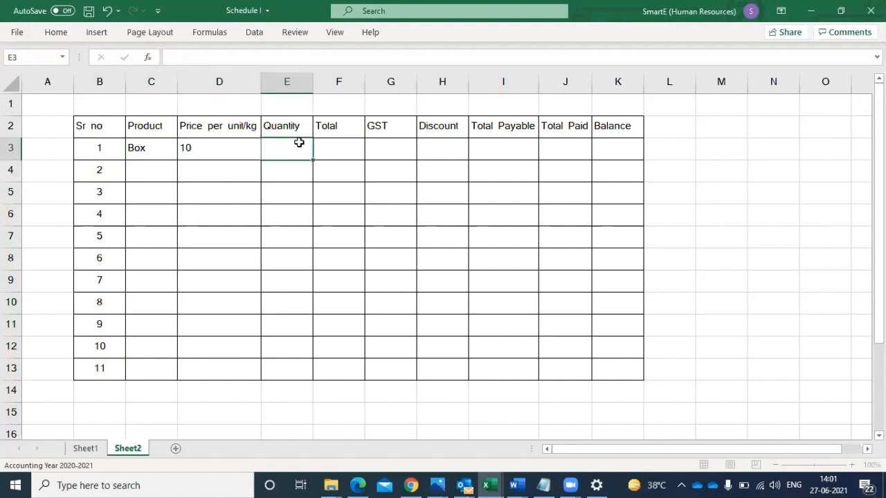
pyautogui.write('24')
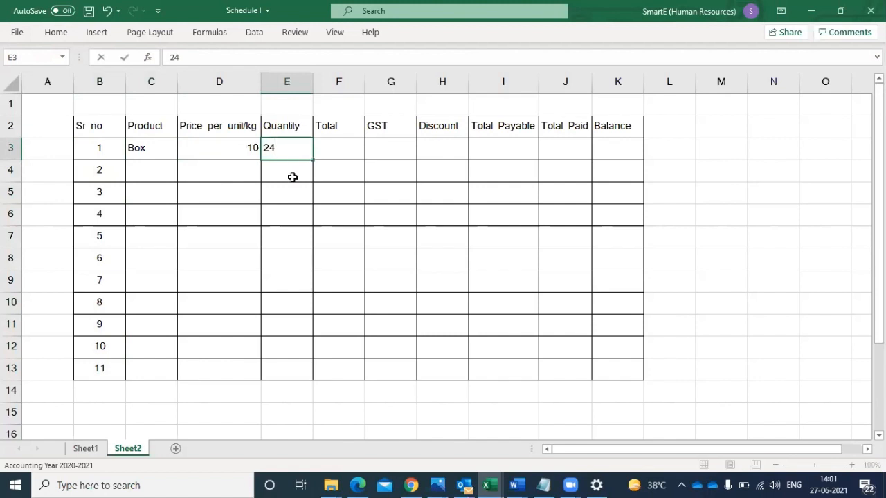
pyautogui.click(292, 220)
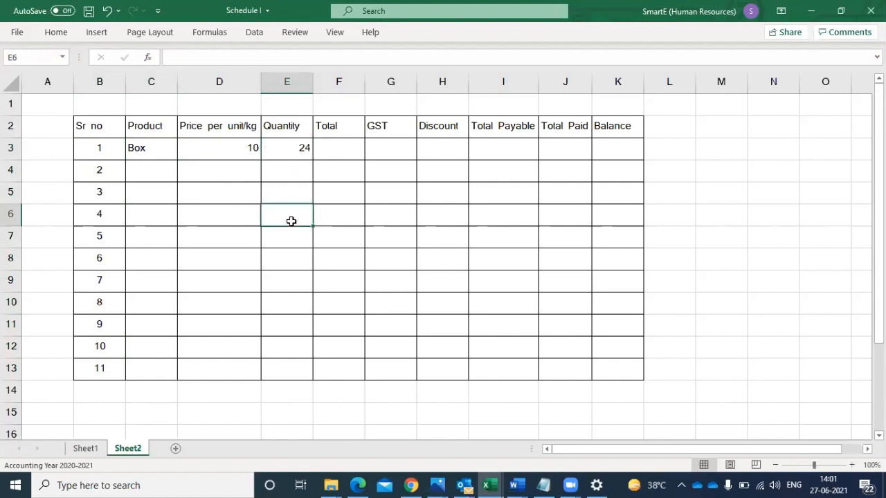
# - Calculate the Box total in F3 by multiplying price by quantity with =D3*E3
pyautogui.click(347, 150)
pyautogui.write('=')
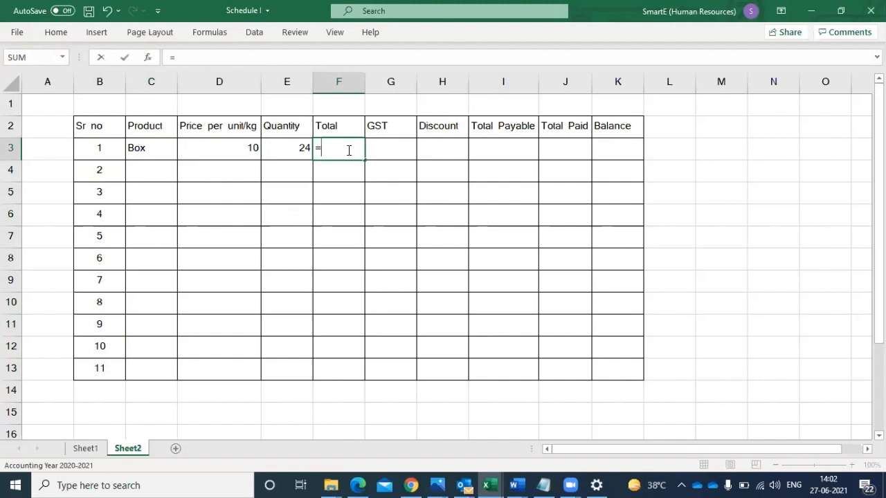
pyautogui.click(247, 143)
pyautogui.write('*')
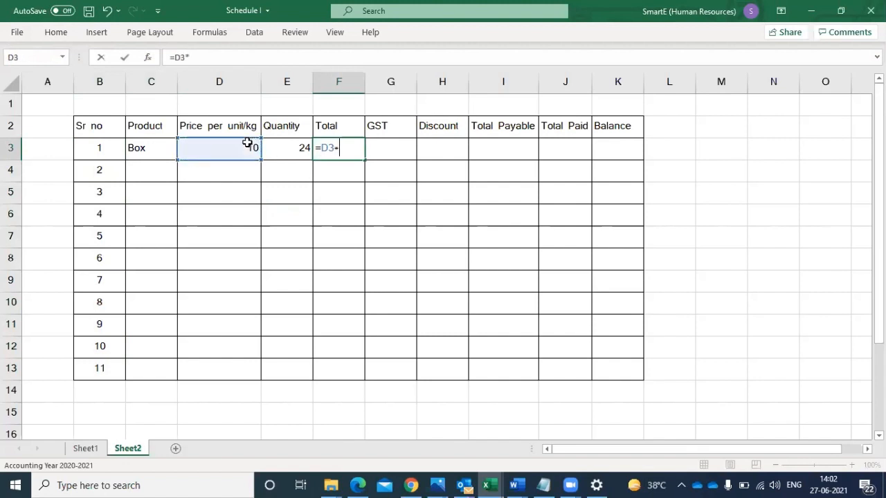
pyautogui.click(294, 157)
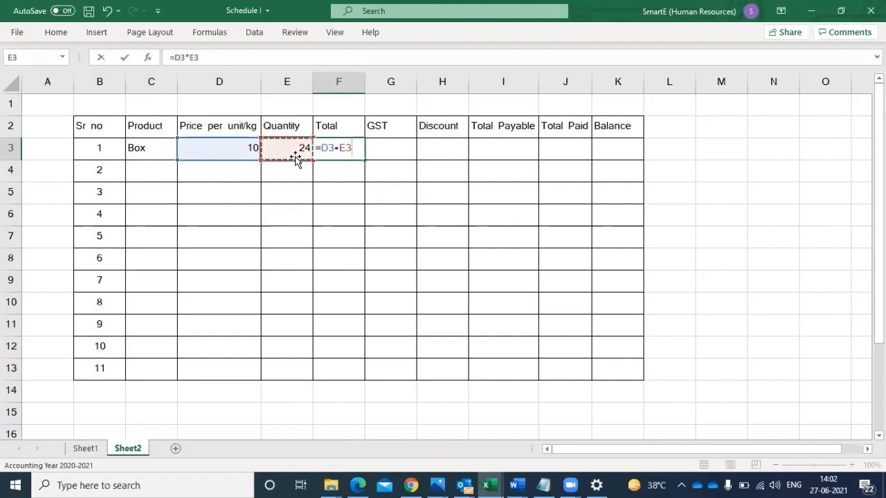
pyautogui.press('Return')
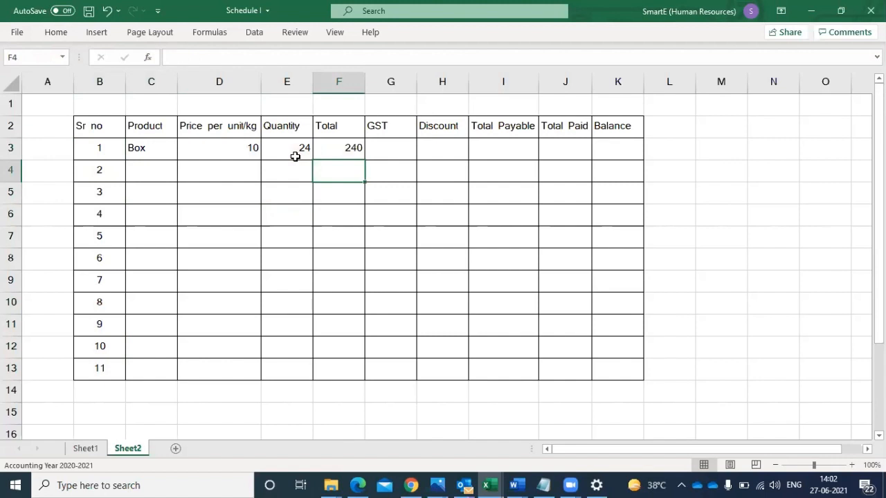
# - Calculate the Box GST in G3 as 5% of the total with =F3*5%
pyautogui.click(388, 143)
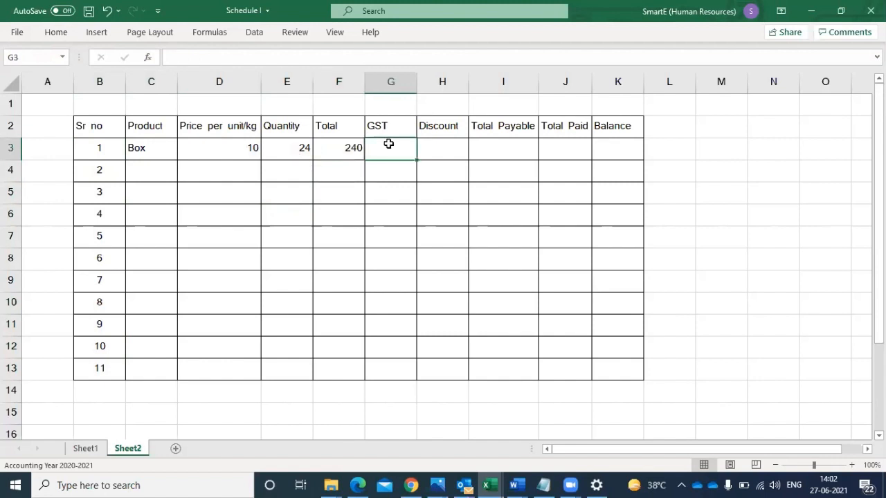
pyautogui.write('=')
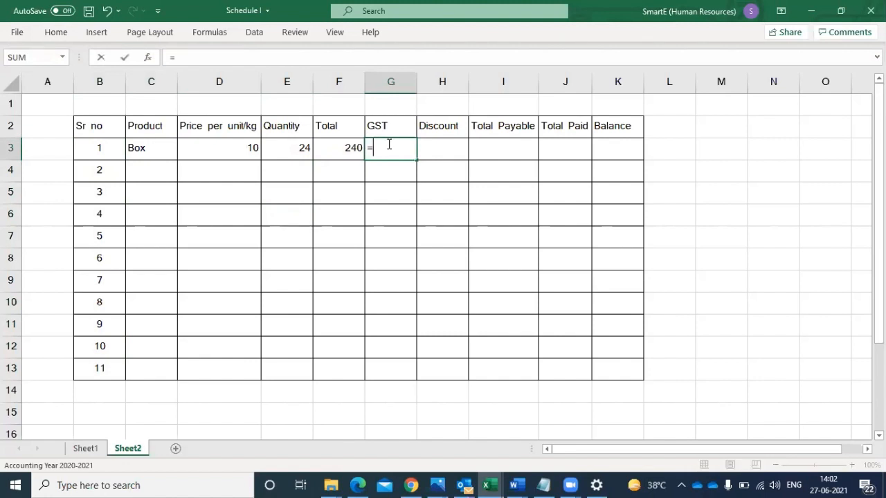
pyautogui.click(343, 148)
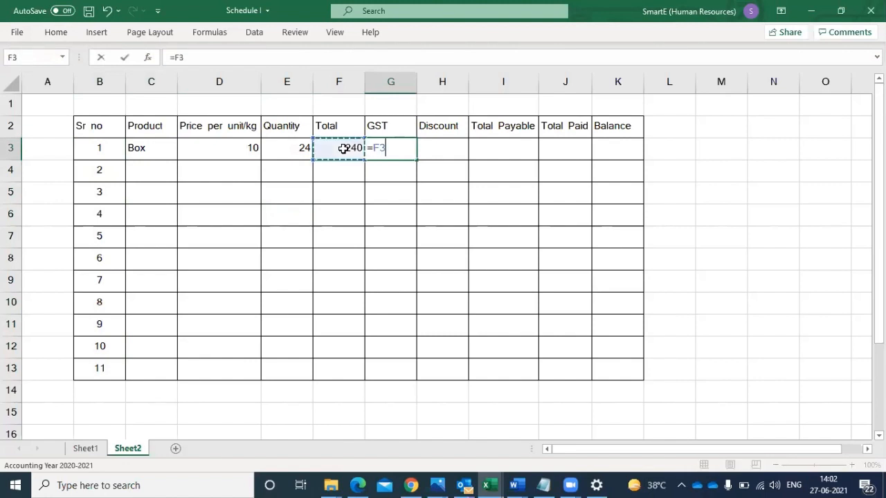
pyautogui.write('*4')
pyautogui.press('BackSpace')
pyautogui.write('5%')
pyautogui.press('Return')
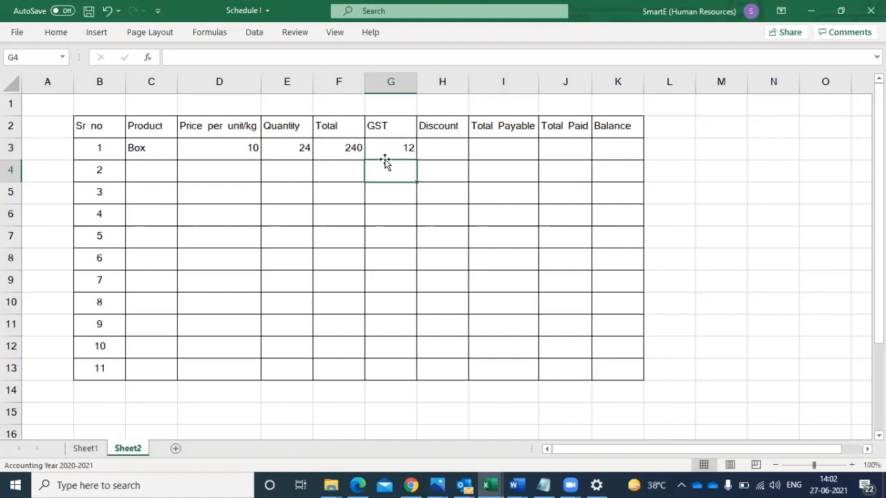
# - Calculate the Box discount in H3 as 3% of the total with =F3*3%
pyautogui.click(451, 146)
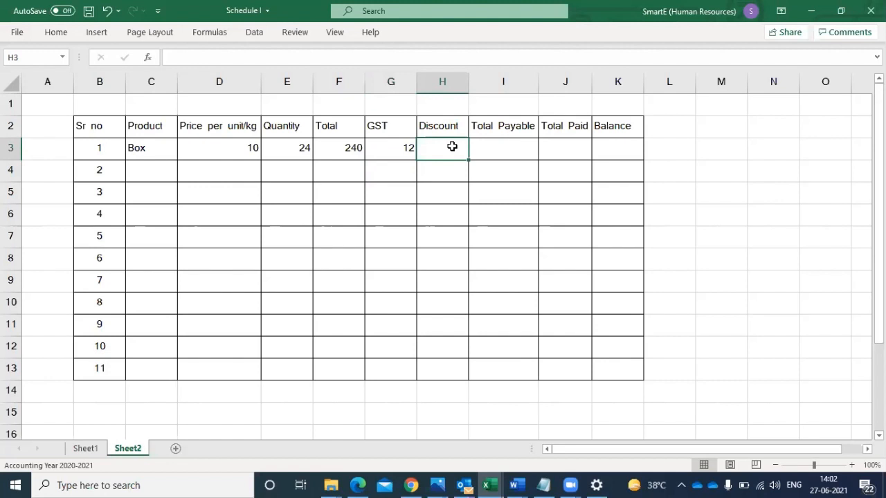
pyautogui.write('=')
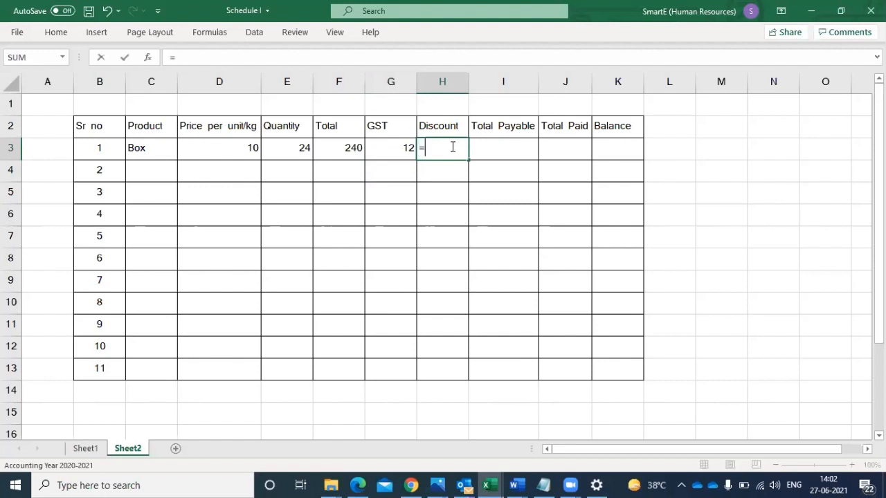
pyautogui.click(352, 149)
pyautogui.write('*')
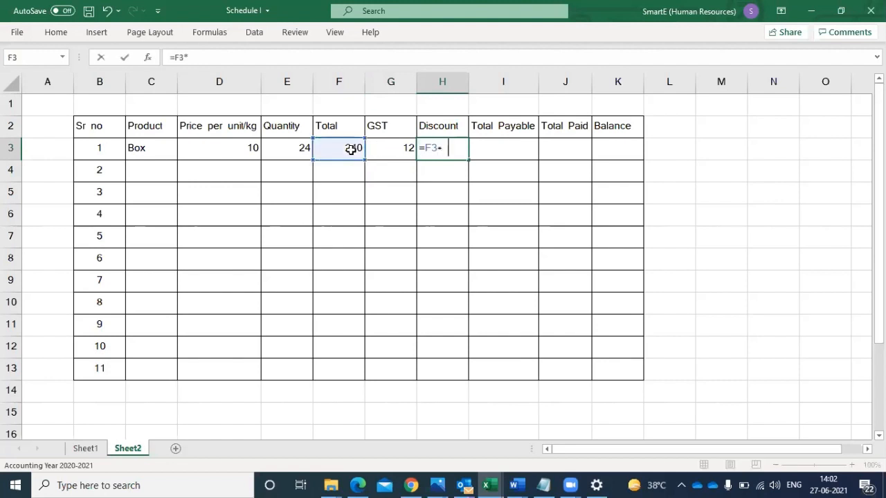
pyautogui.write('3%')
pyautogui.press('Return')
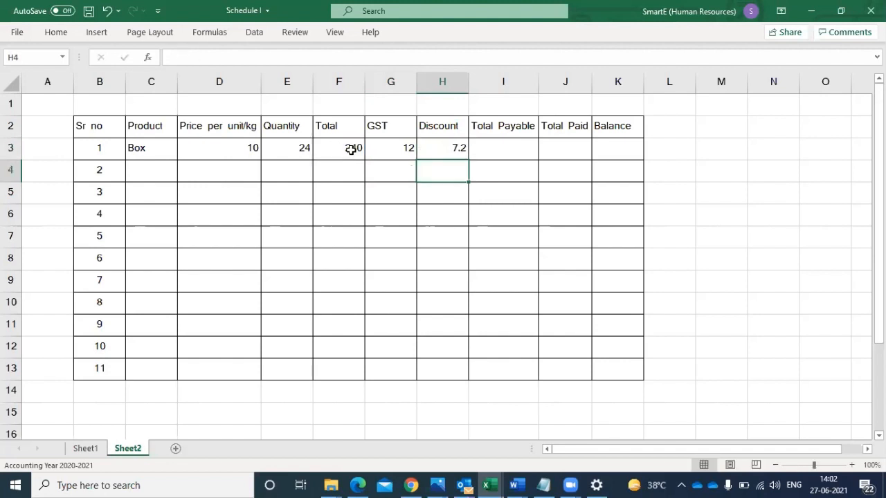
pyautogui.click(452, 146)
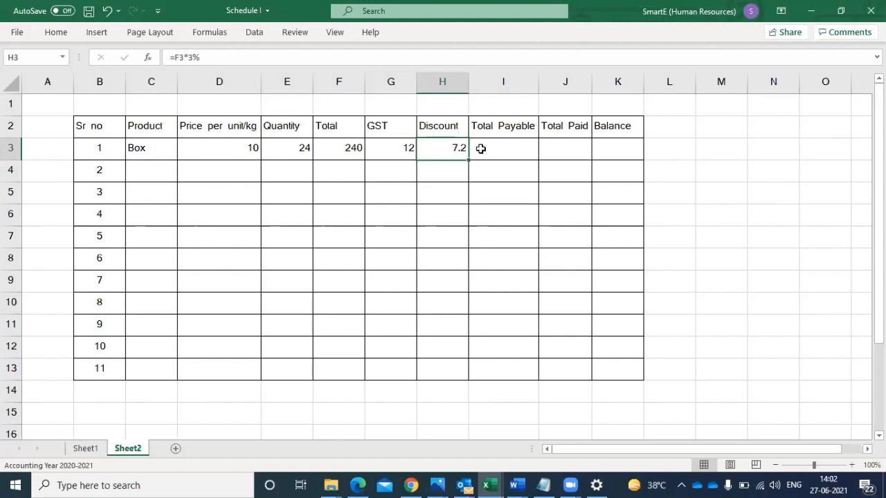
# - Calculate the Box total payable in I3 by adding GST and subtracting the discount with =F3+G3-H3
pyautogui.click(493, 148)
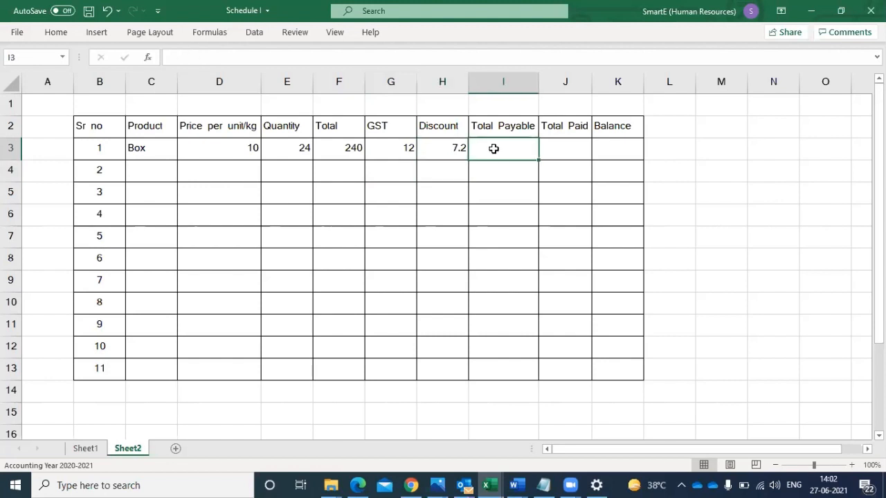
pyautogui.write('=')
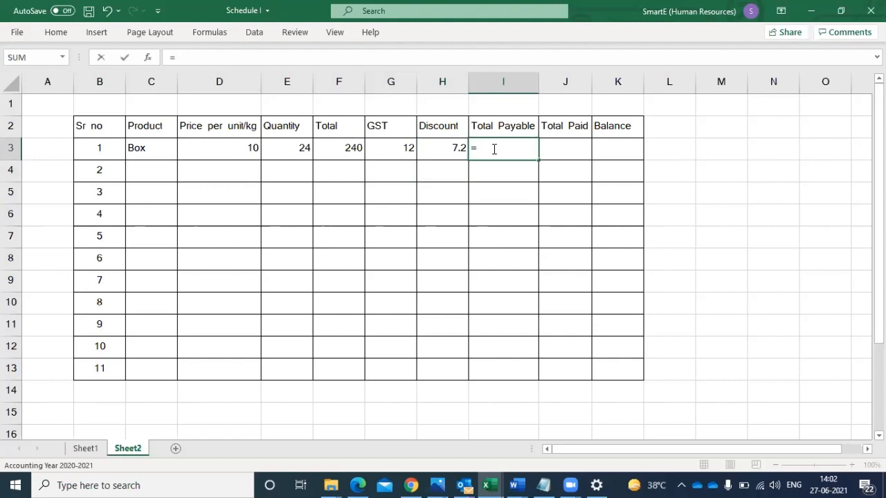
pyautogui.click(348, 146)
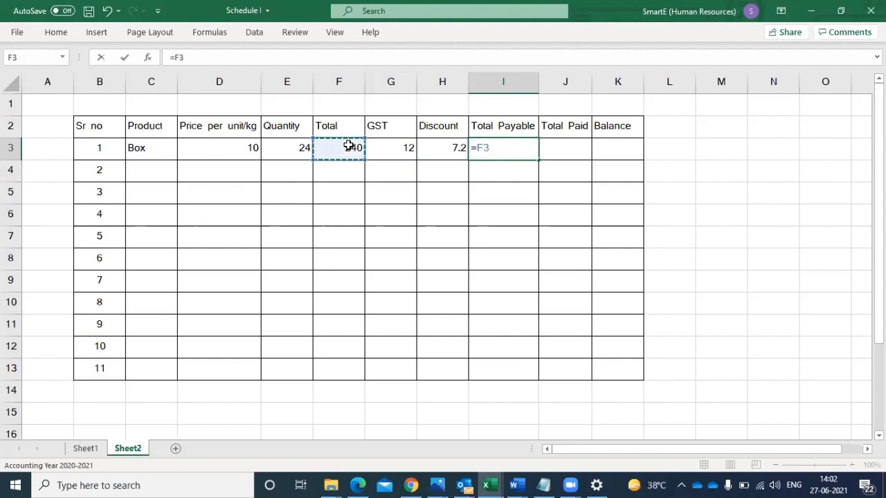
pyautogui.write('+')
pyautogui.click(388, 153)
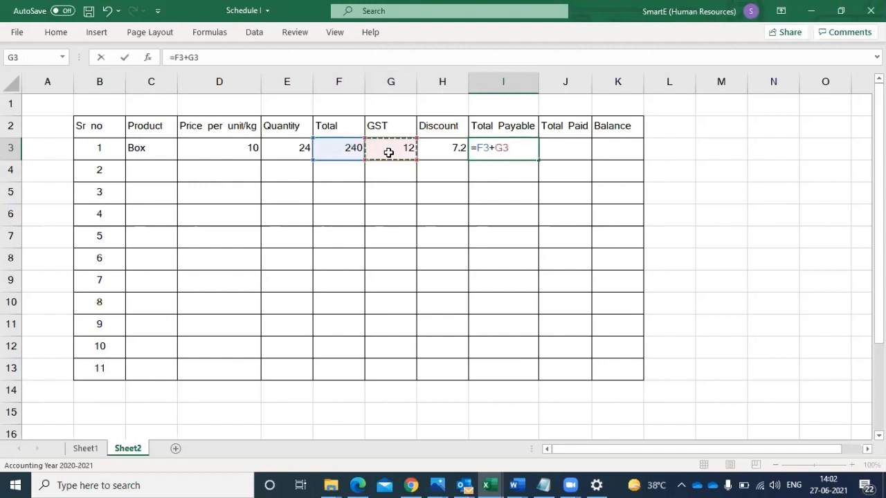
pyautogui.write('-')
pyautogui.click(444, 148)
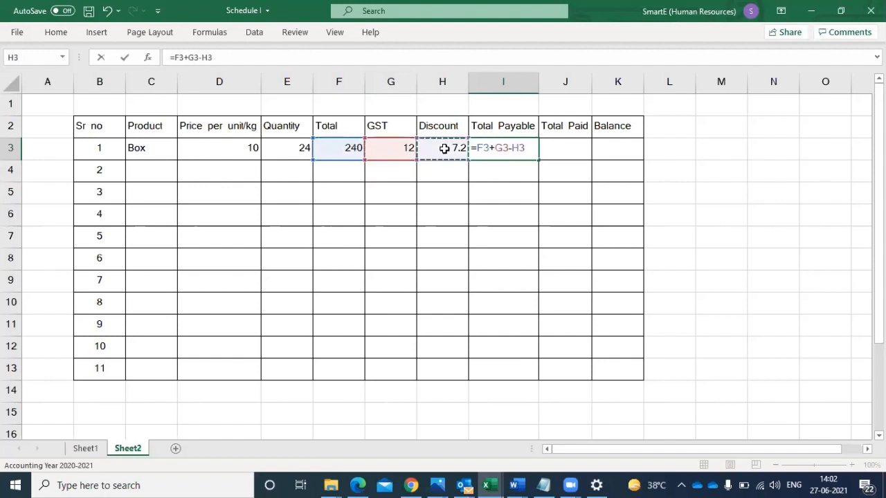
pyautogui.press('Return')
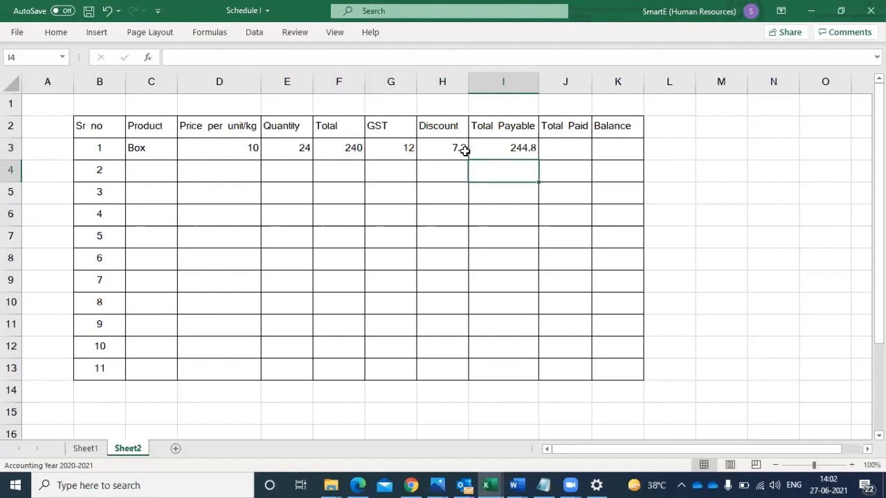
pyautogui.click(514, 147)
pyautogui.click(573, 150)
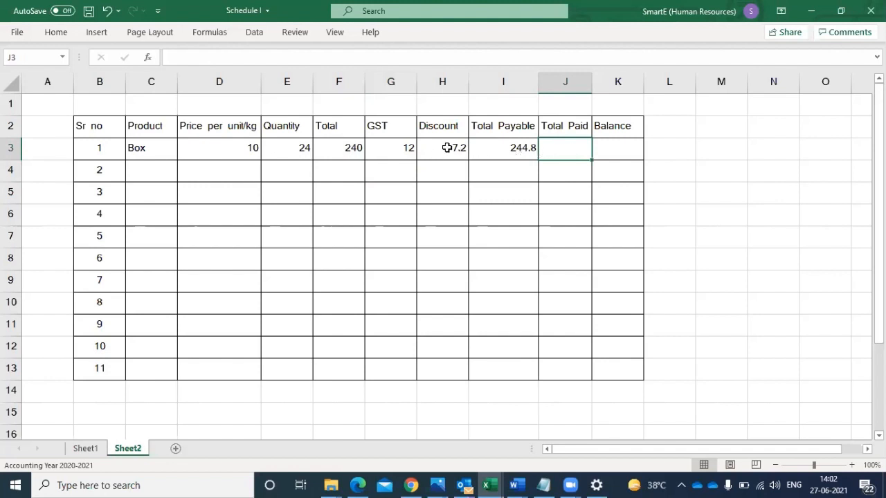
# - Format the discount and total payable cells H3:I3 as Number with no decimal places
pyautogui.moveTo(443, 148); pyautogui.dragTo(479, 147)
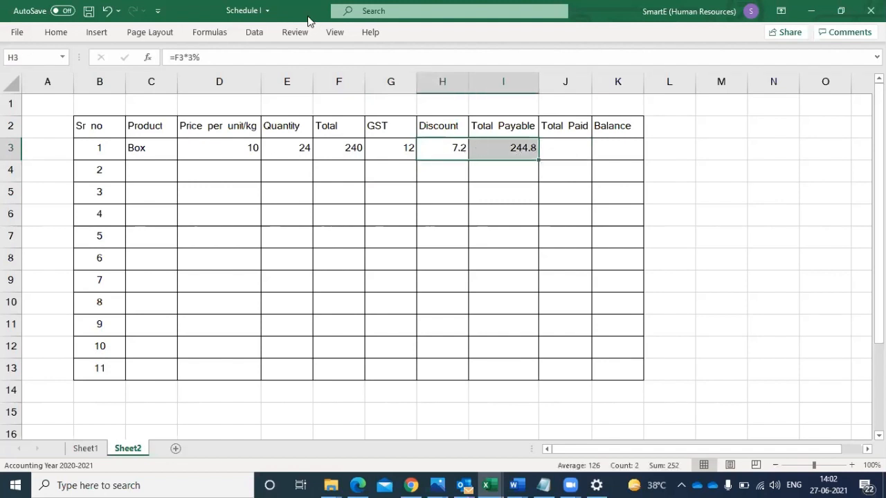
pyautogui.click(58, 32)
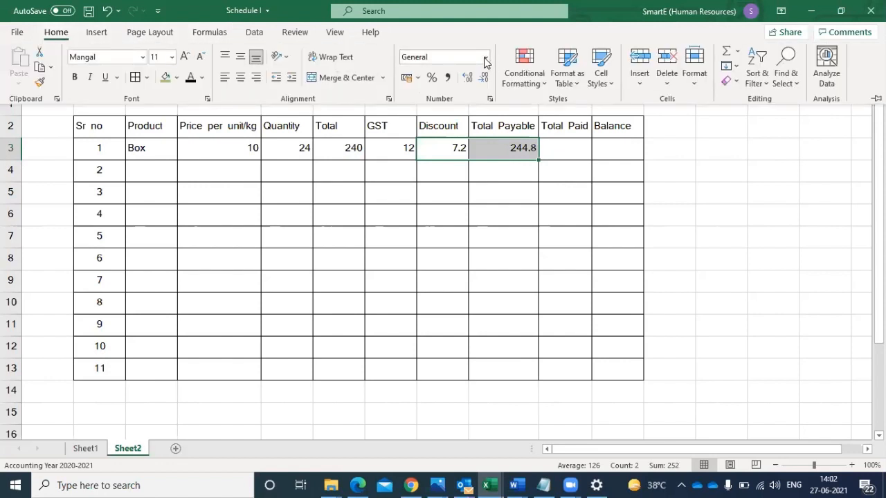
pyautogui.click(486, 58)
pyautogui.click(456, 110)
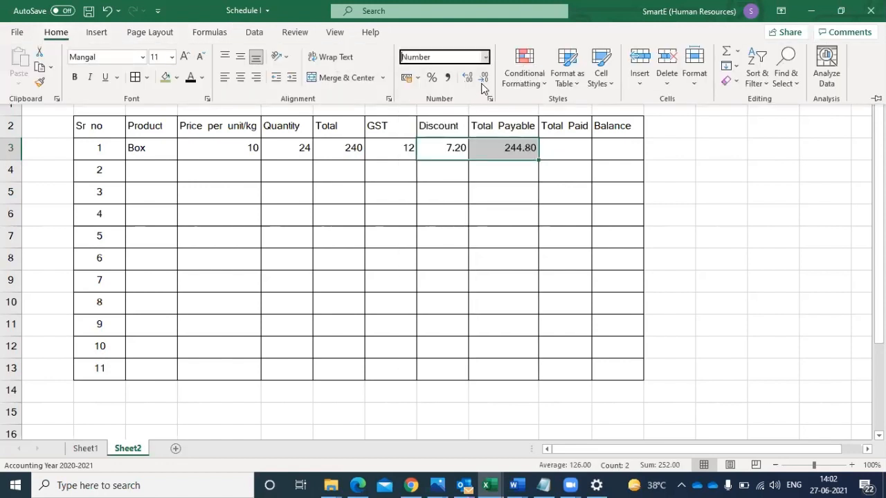
pyautogui.click(483, 78)
pyautogui.click(484, 78)
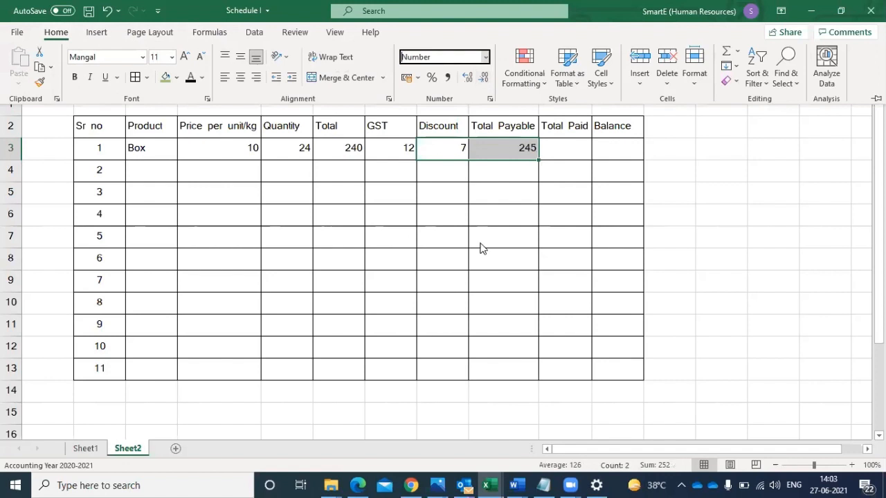
# - Fill in the second product row with "Pen" in C4, price 5 in D4 and quantity 60 in E4
pyautogui.click(147, 174)
pyautogui.click(147, 174)
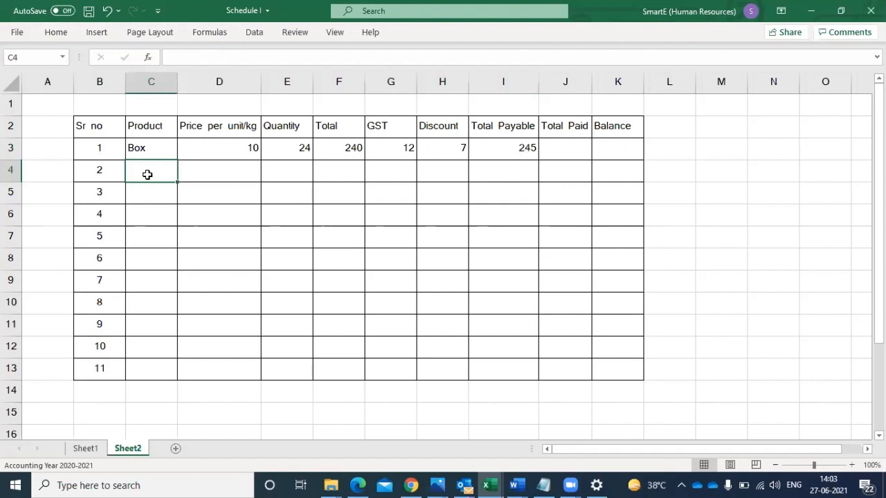
pyautogui.write('Pe')
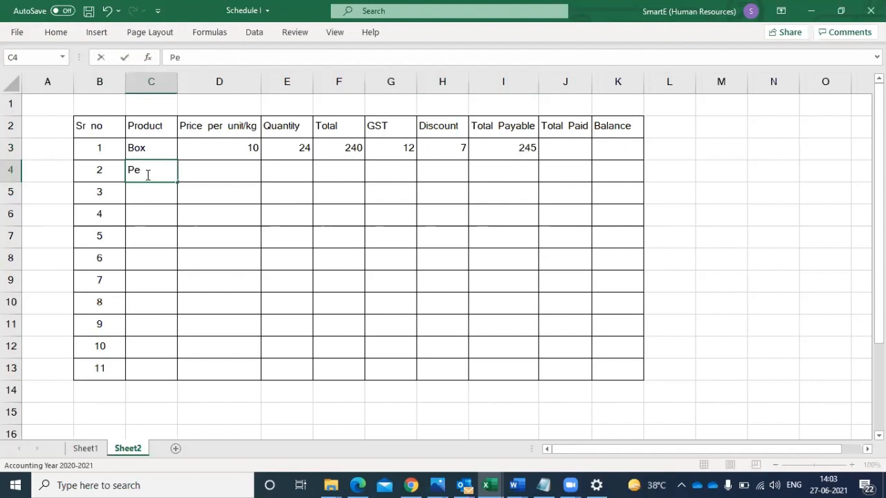
pyautogui.write('n')
pyautogui.click(231, 170)
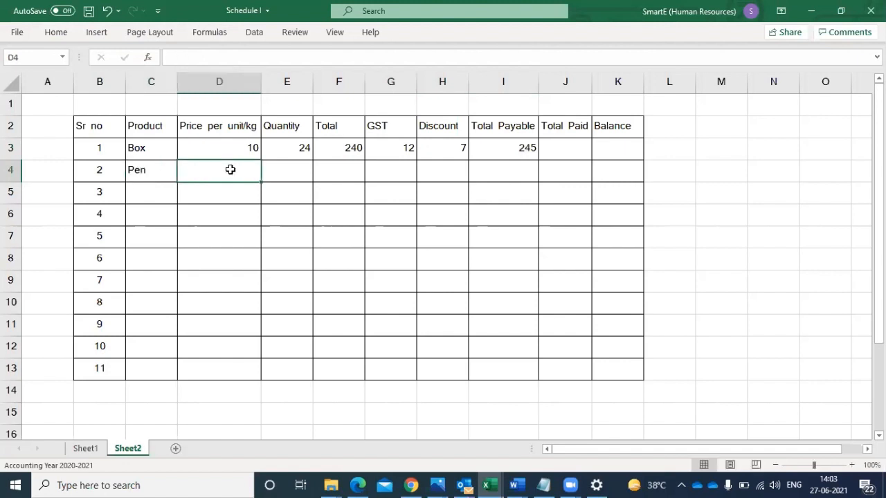
pyautogui.write('5')
pyautogui.click(290, 170)
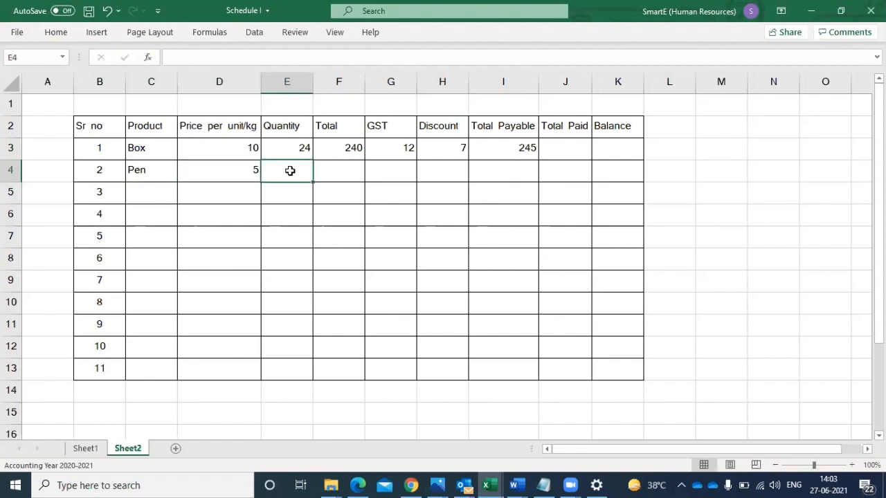
pyautogui.write('60')
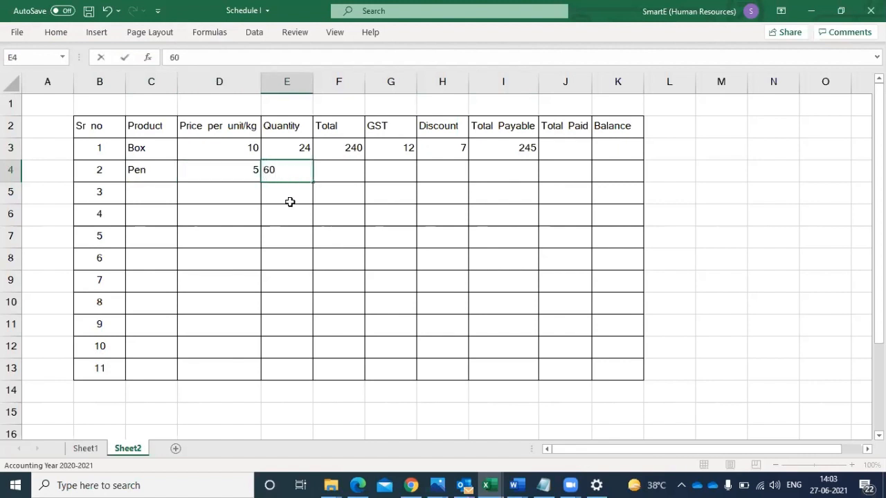
# - Fill in the third product row with "Tea" in C5, price 2 in D5 and quantity 350 in E5
pyautogui.press('Return')
pyautogui.click(352, 172)
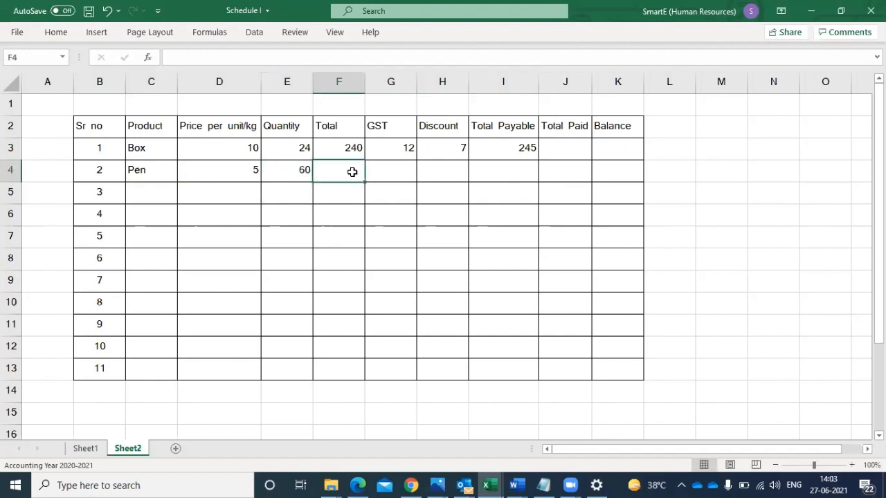
pyautogui.click(146, 194)
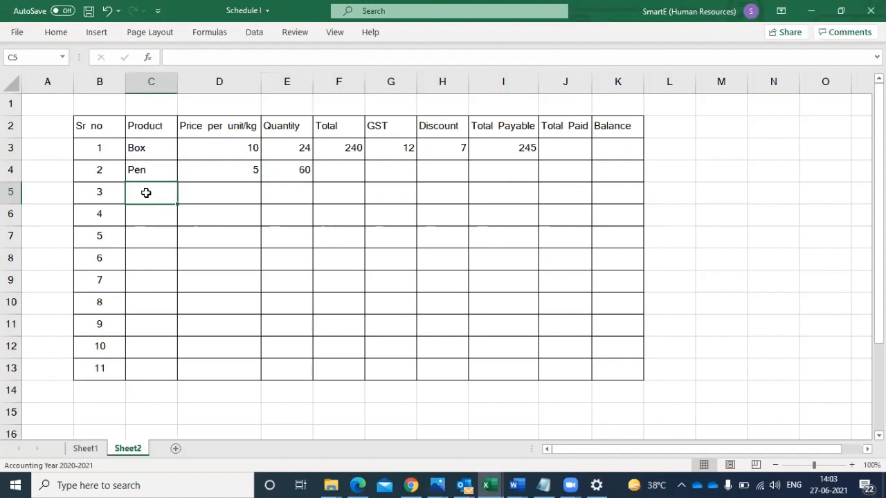
pyautogui.write('Tea')
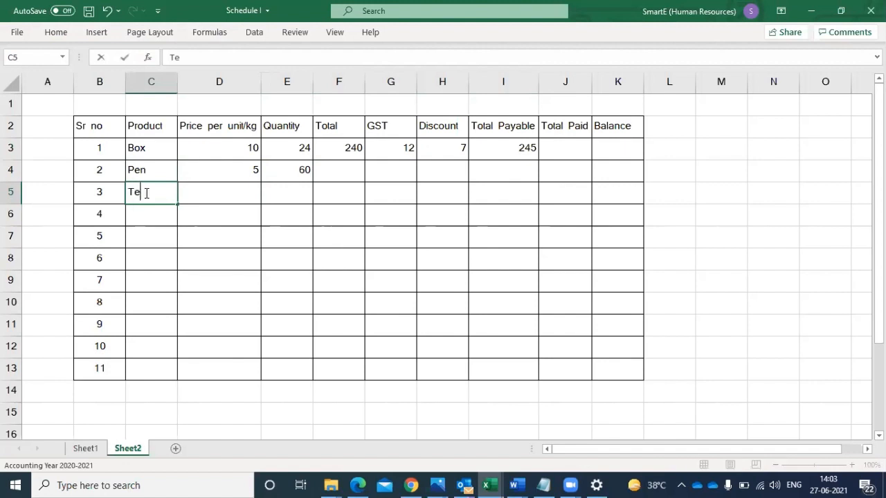
pyautogui.click(242, 193)
pyautogui.write('2')
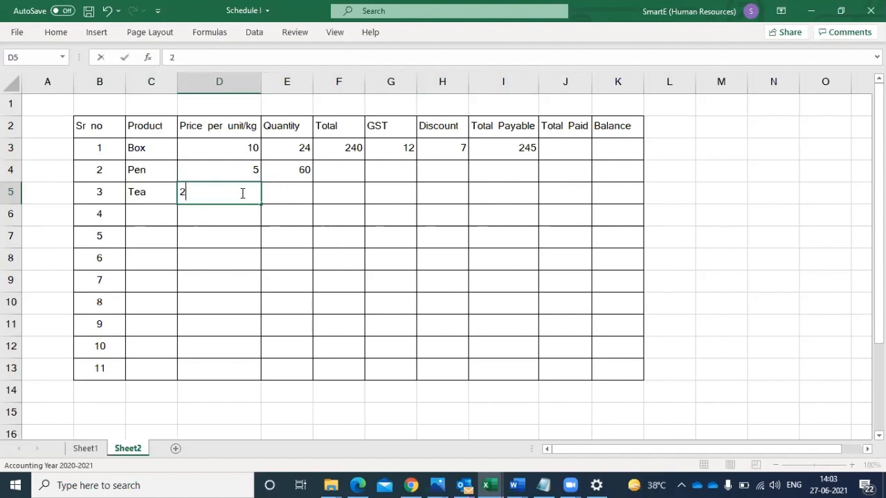
pyautogui.click(298, 192)
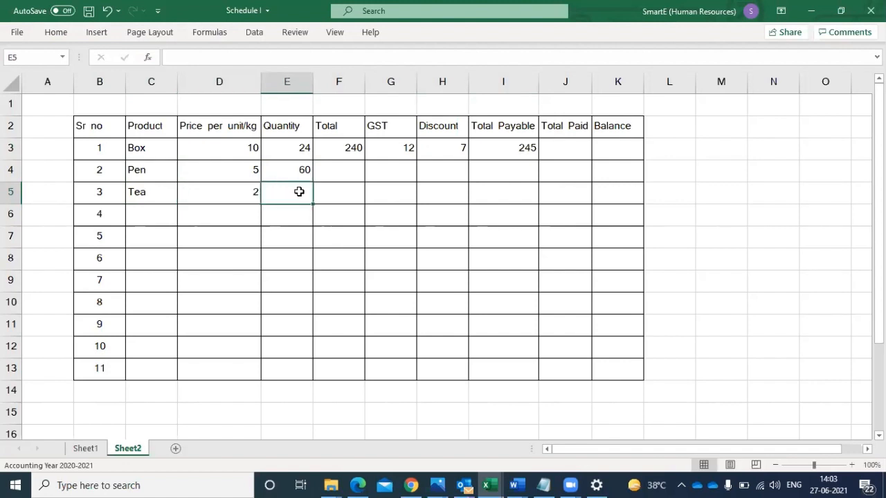
pyautogui.write('350')
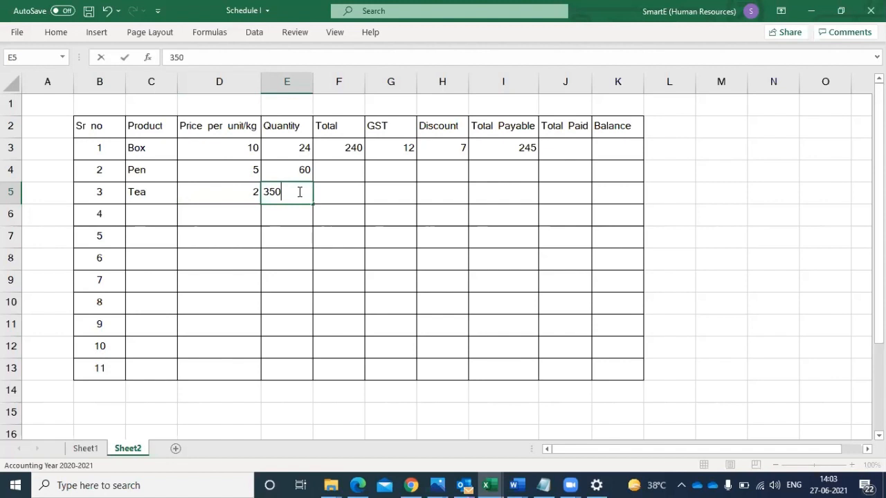
pyautogui.click(284, 231)
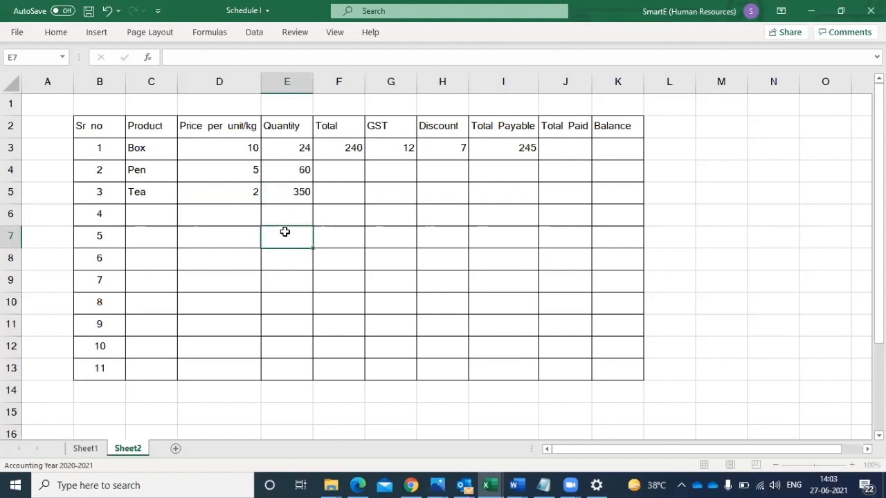
# - Fill the Total, GST, Discount and Total Payable formulas from F3:I3 down through row 13
pyautogui.click(143, 217)
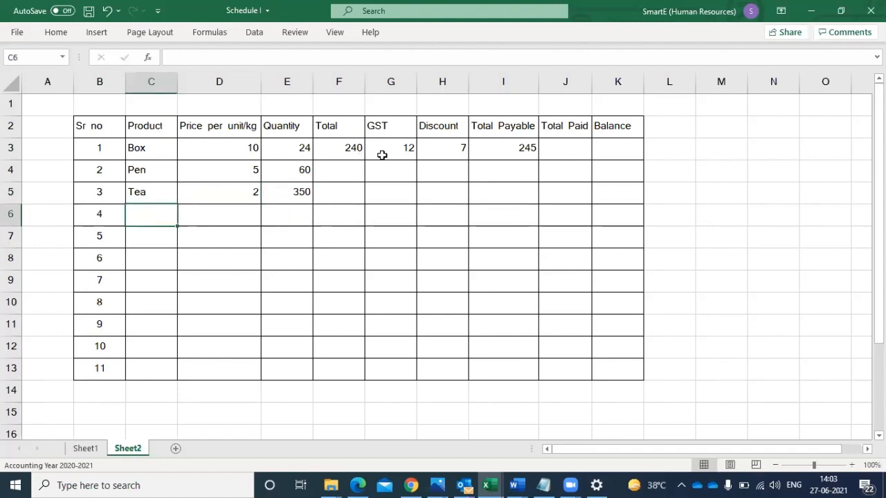
pyautogui.moveTo(350, 148); pyautogui.dragTo(542, 371)
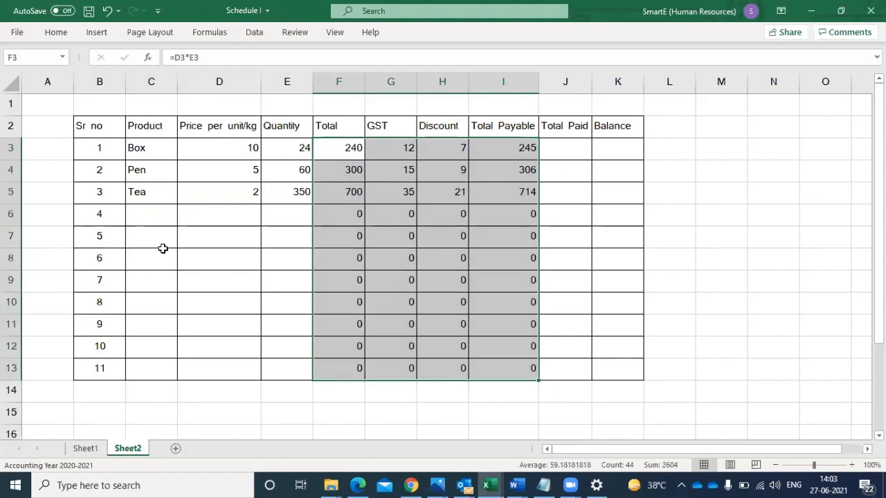
# - Fill in the fourth product row with "Sugar" in C6, price 10 in D6 and quantity 40 in E6
pyautogui.click(140, 217)
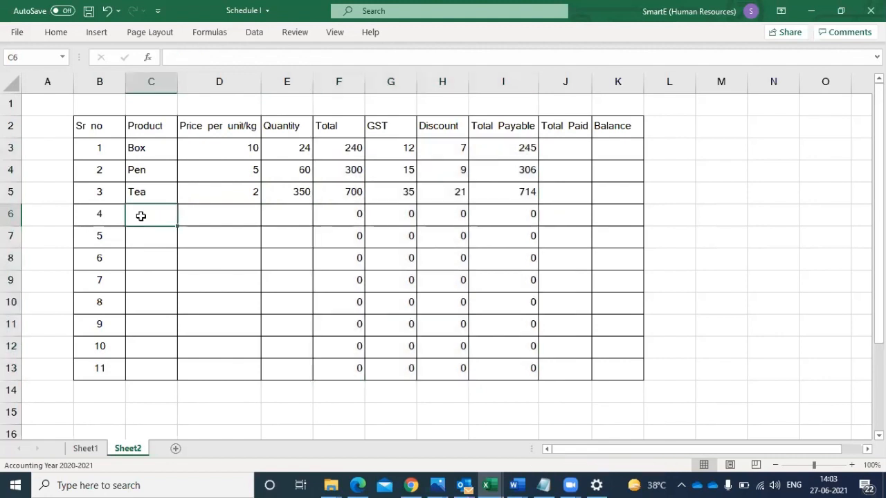
pyautogui.write('Sugar')
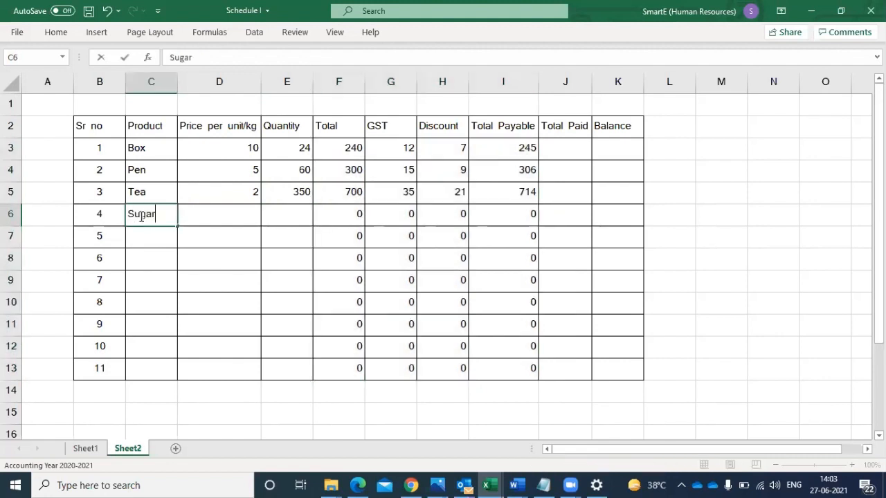
pyautogui.click(233, 212)
pyautogui.write('10')
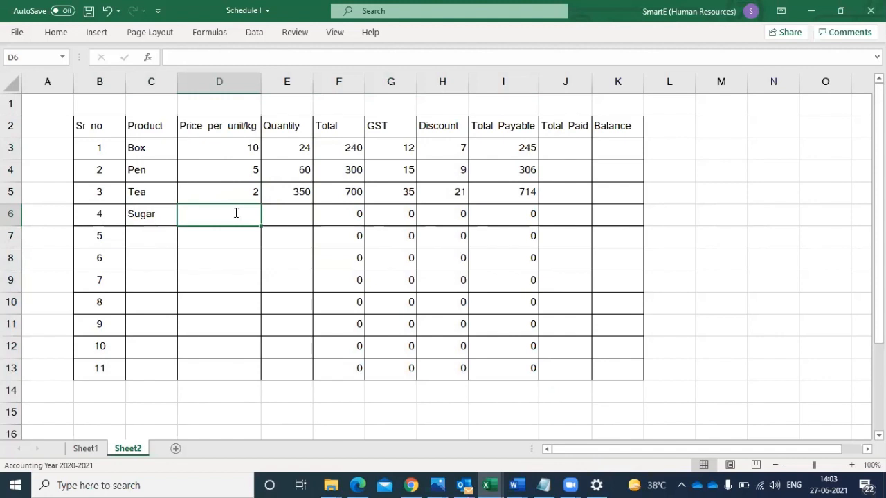
pyautogui.click(280, 212)
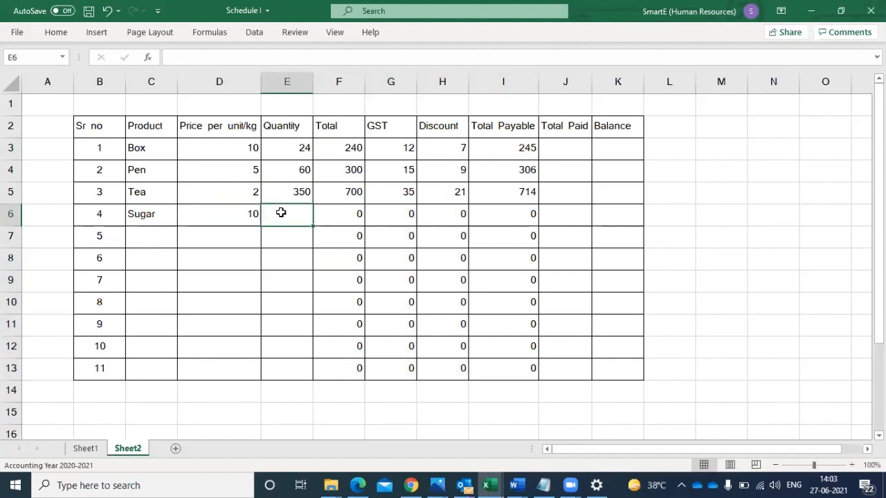
pyautogui.write('40')
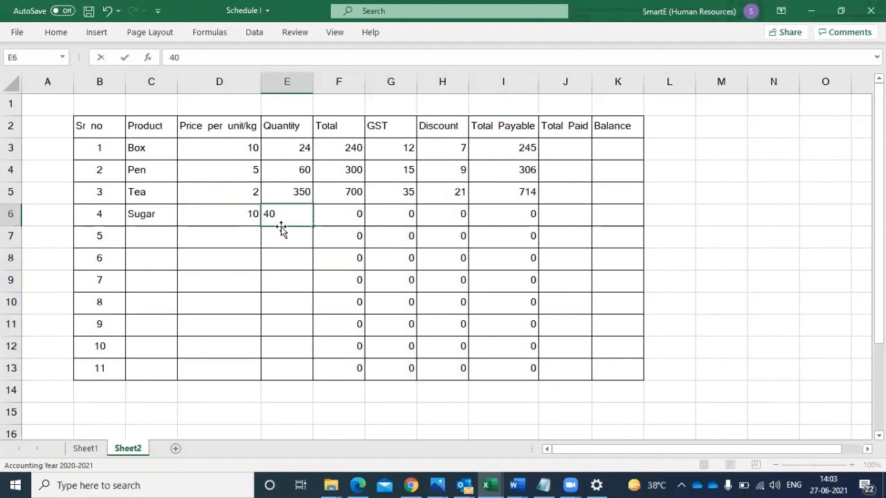
pyautogui.click(284, 238)
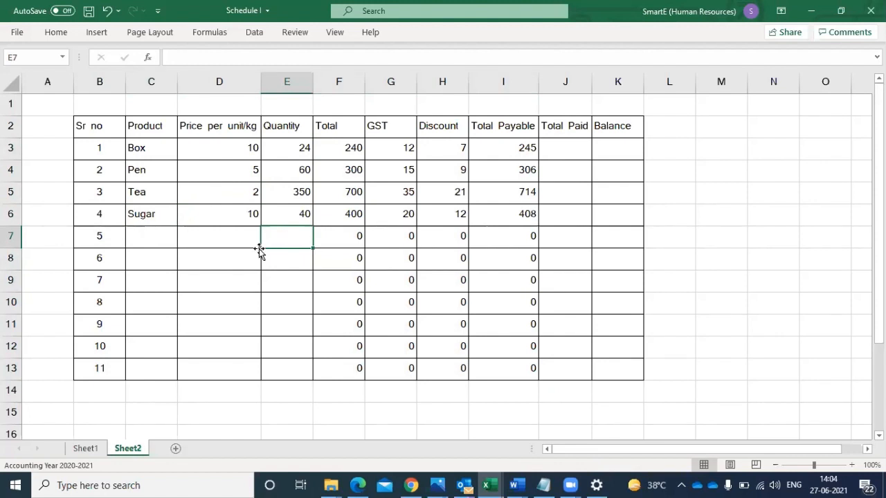
# - Fill in the fifth product row with "File" in C7, price 40 in D7 and quantity 8 in E7
pyautogui.click(136, 231)
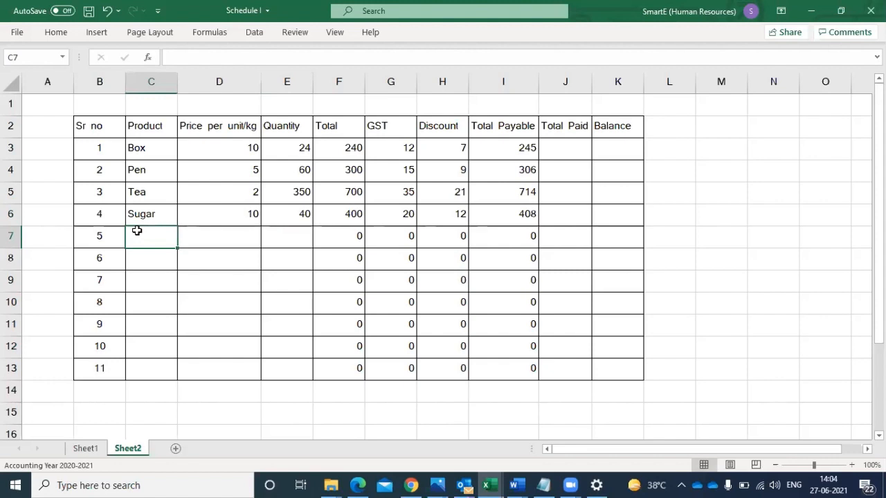
pyautogui.write('File')
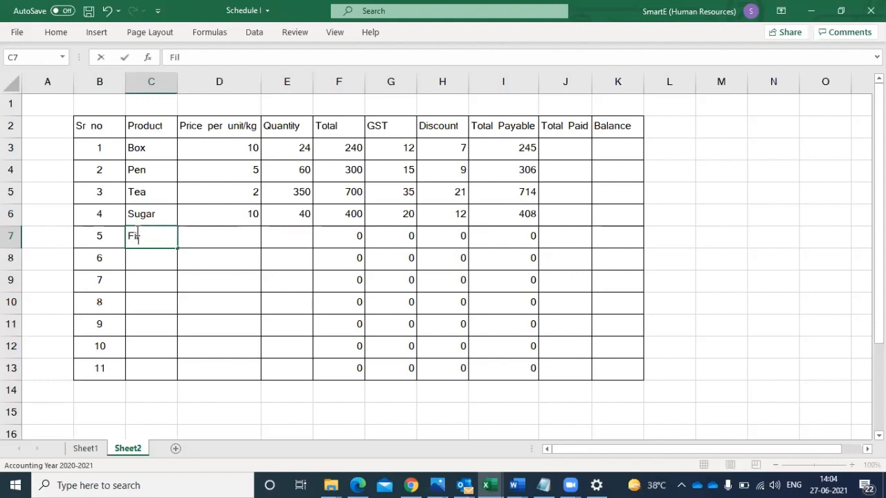
pyautogui.click(211, 238)
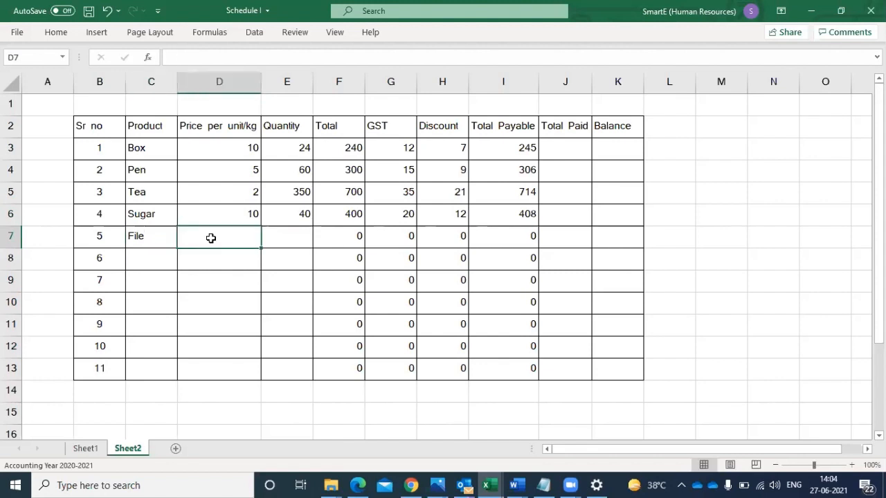
pyautogui.write('40')
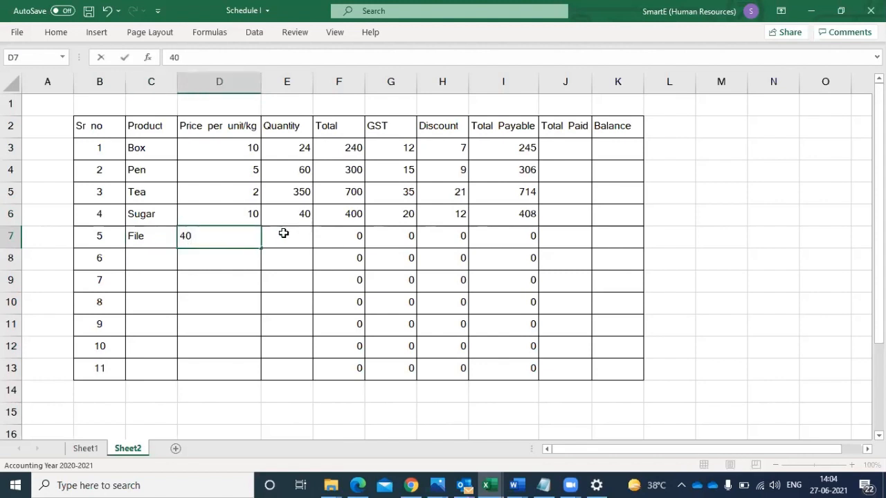
pyautogui.click(289, 235)
pyautogui.write('8')
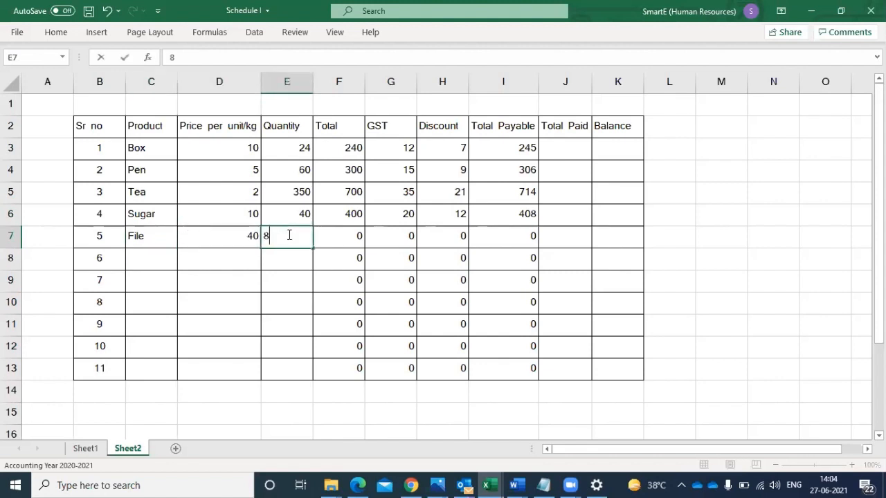
pyautogui.hotkey('ctrl', 'Return')
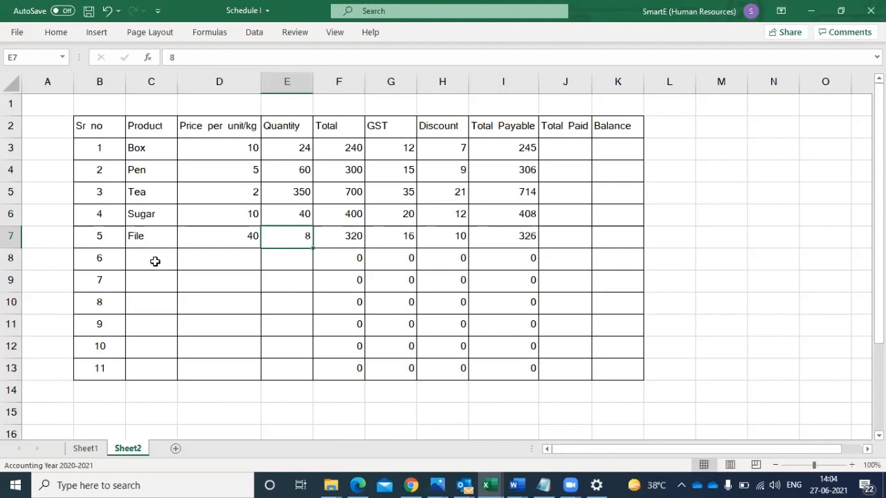
# - Fill in the sixth product row with "a4 Page" in C8, price 10 in D8 and quantity 150 in E8
pyautogui.click(155, 261)
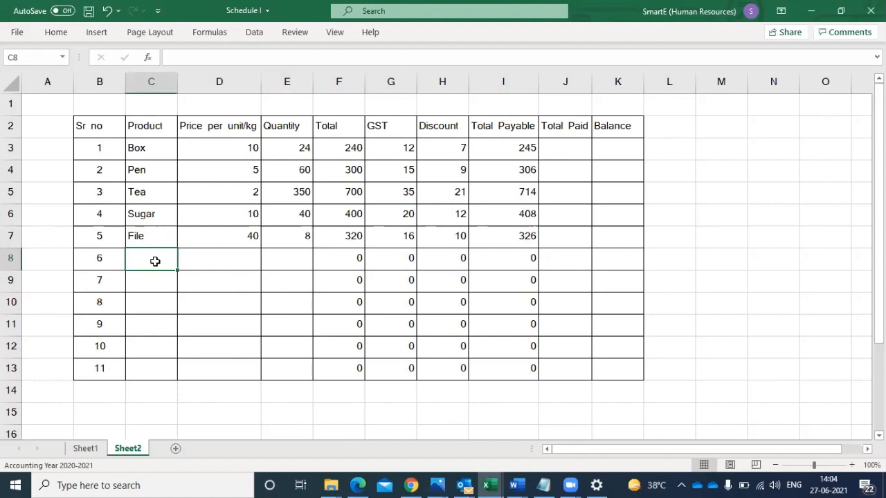
pyautogui.write('Paged')
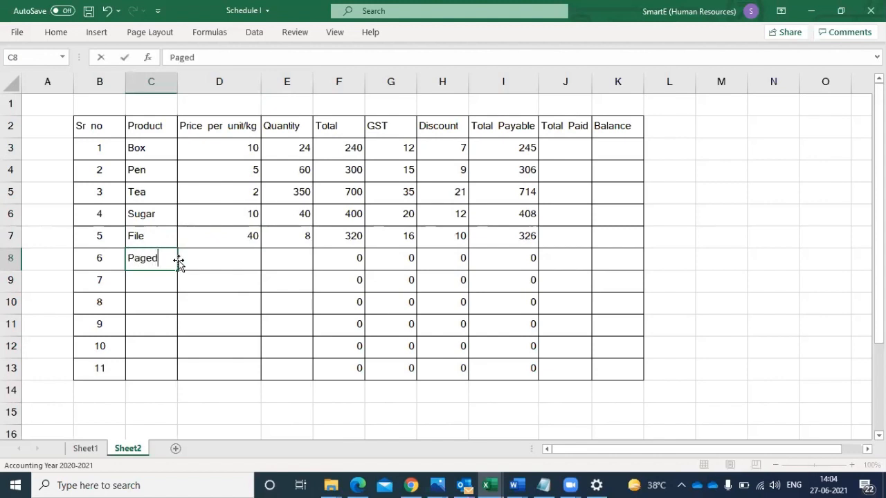
pyautogui.press('BackSpace')
pyautogui.click(128, 257)
pyautogui.write('a4')
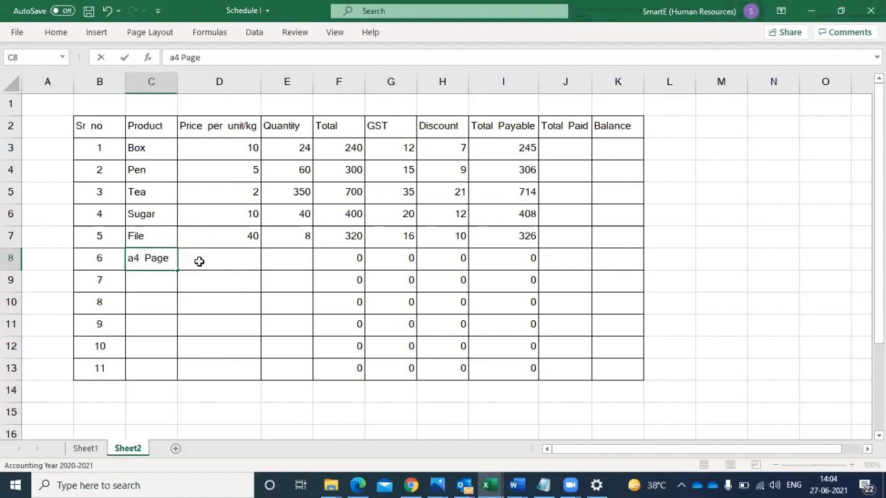
pyautogui.click(225, 257)
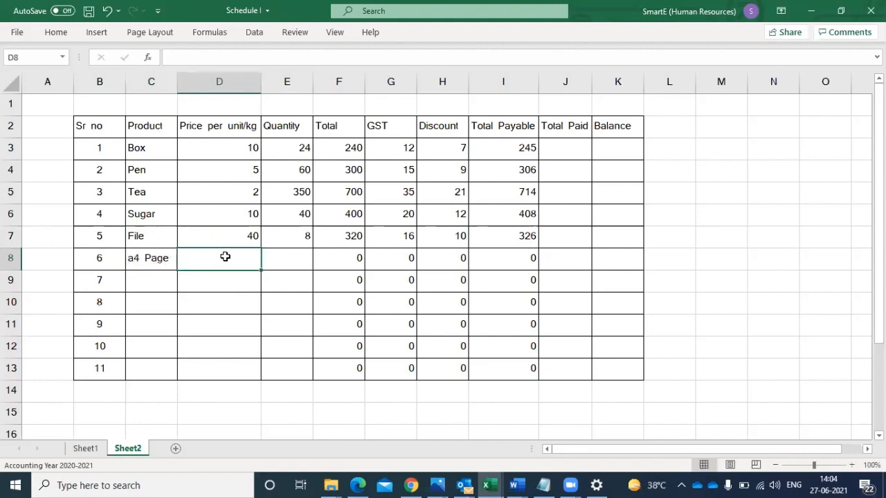
pyautogui.write('10')
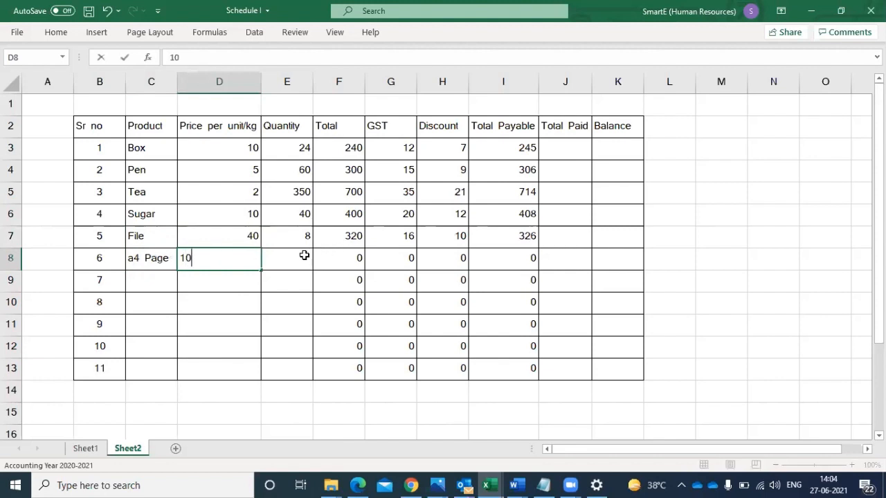
pyautogui.click(304, 255)
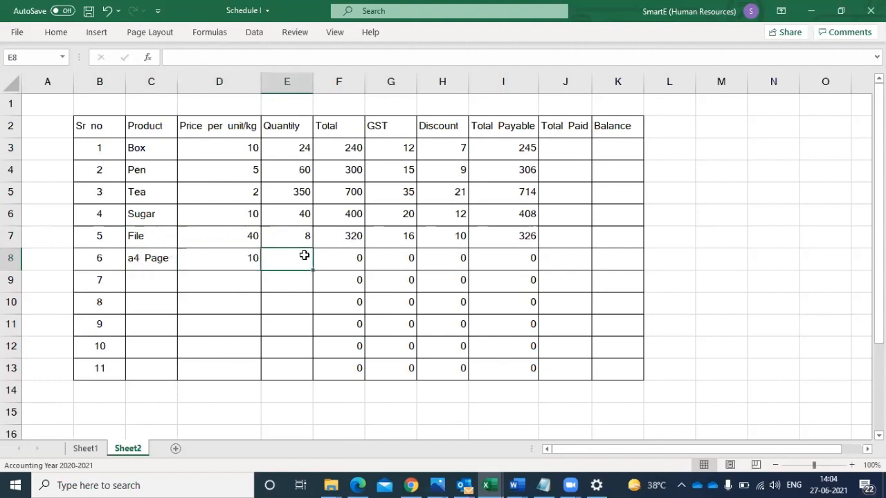
pyautogui.write('150')
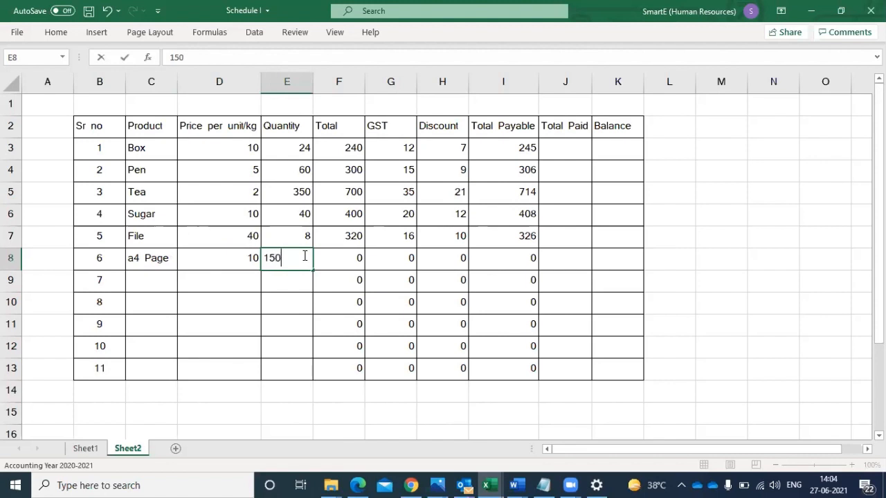
pyautogui.click(316, 339)
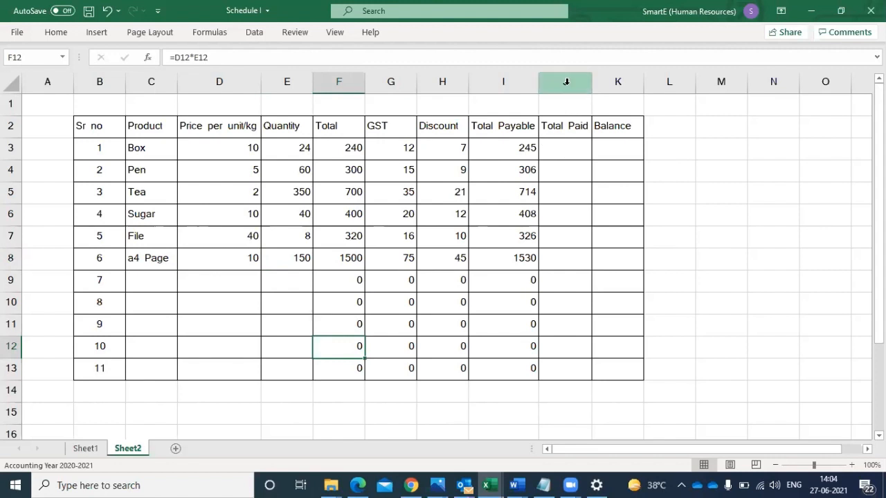
pyautogui.click(565, 81)
pyautogui.rightClick(565, 82)
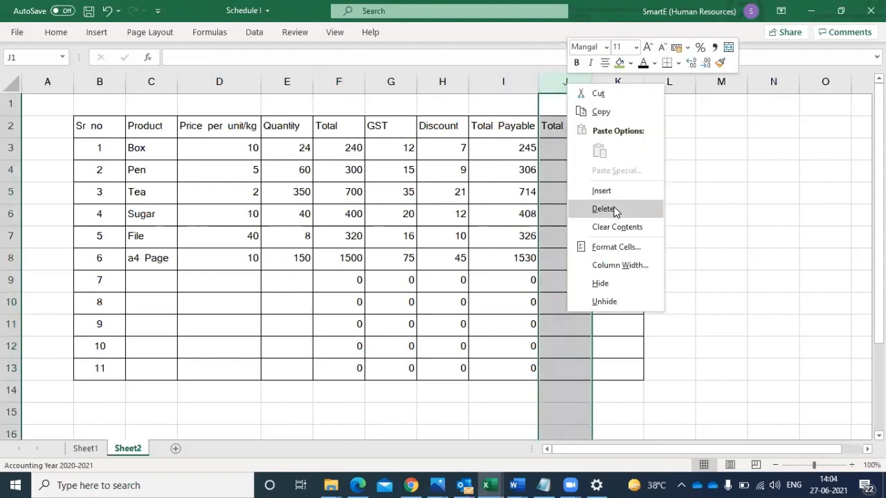
pyautogui.click(725, 208)
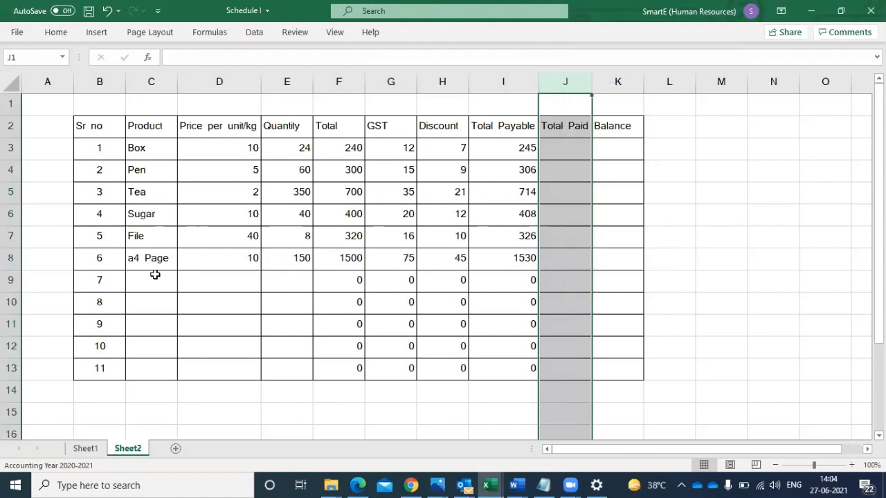
pyautogui.click(10, 280)
pyautogui.moveTo(5, 281); pyautogui.dragTo(10, 368)
pyautogui.click(102, 392)
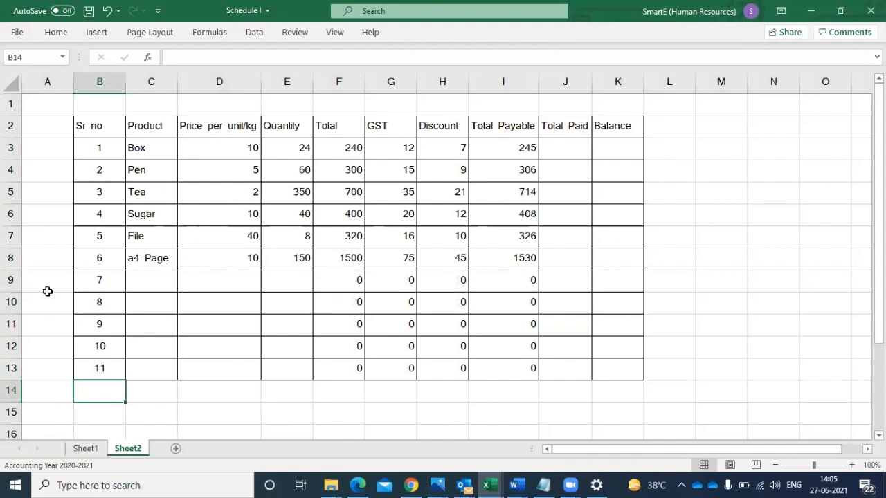
# - Merge and center cells D1 to I1 above the product table
pyautogui.click(198, 104)
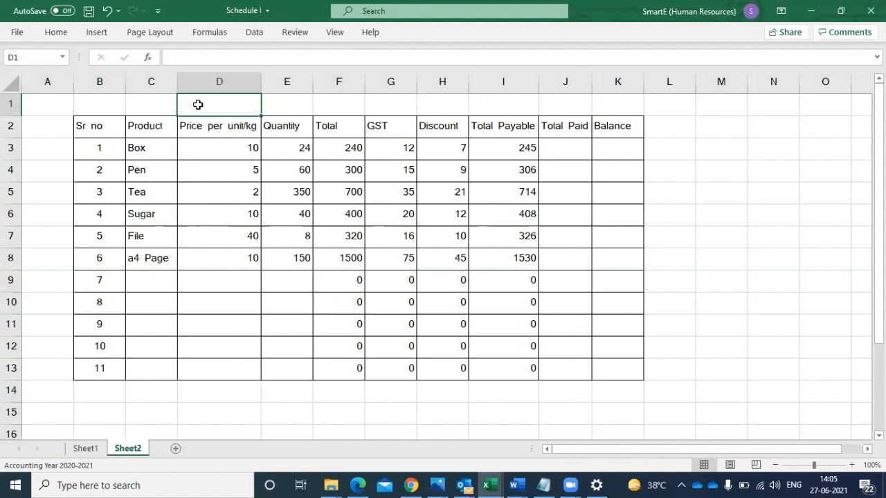
pyautogui.moveTo(198, 105); pyautogui.dragTo(520, 99)
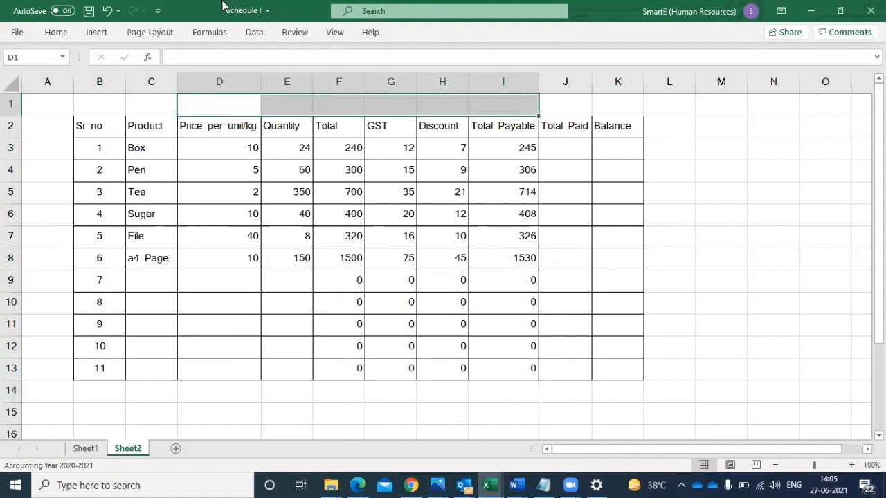
pyautogui.rightClick(54, 36)
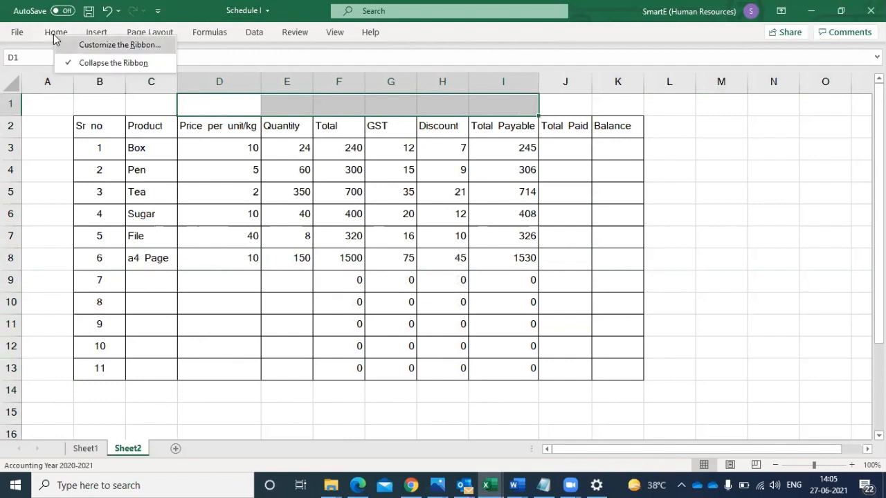
pyautogui.click(44, 35)
pyautogui.click(44, 35)
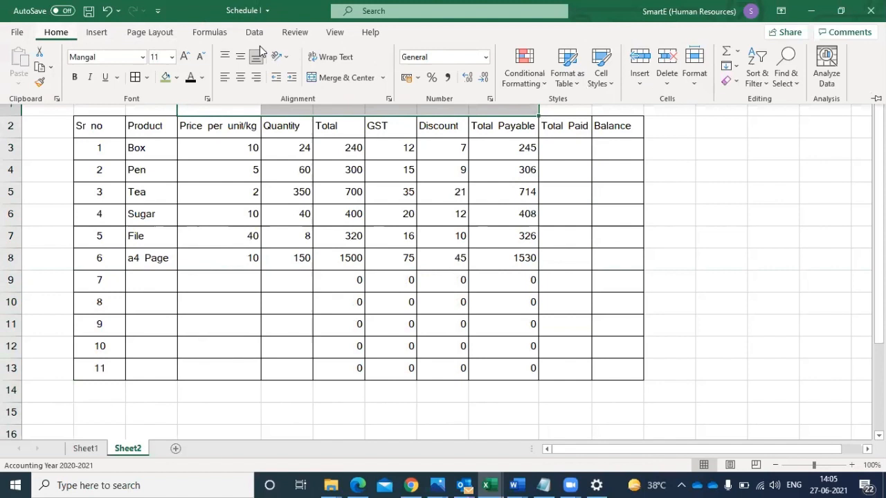
pyautogui.click(339, 78)
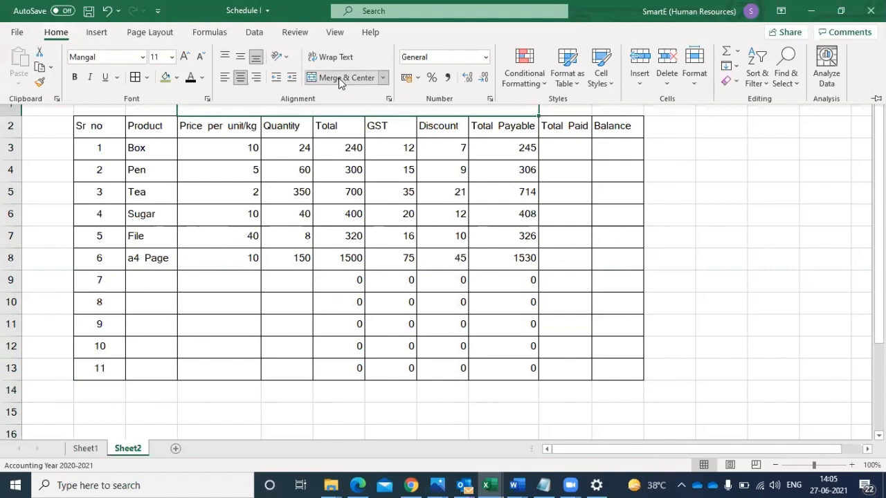
# - Enter "stock" as the heading in the merged cell above the table
pyautogui.click(309, 110)
pyautogui.write('s')
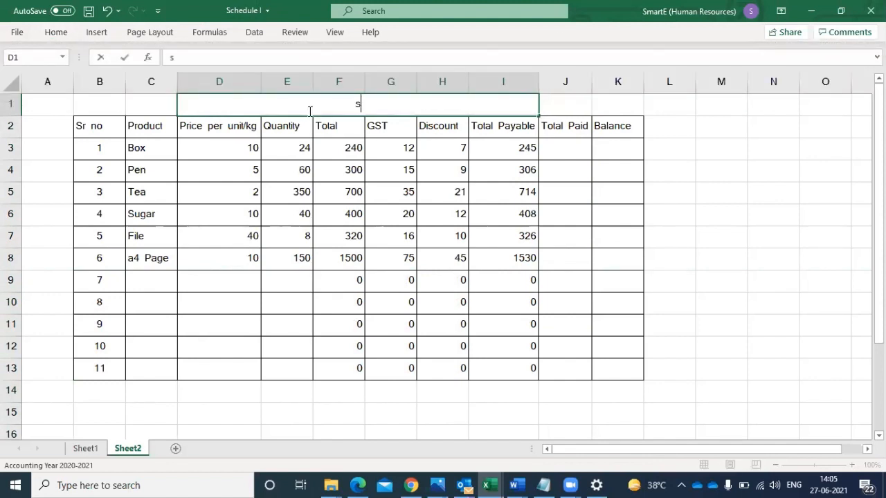
pyautogui.write('tock')
pyautogui.click(275, 239)
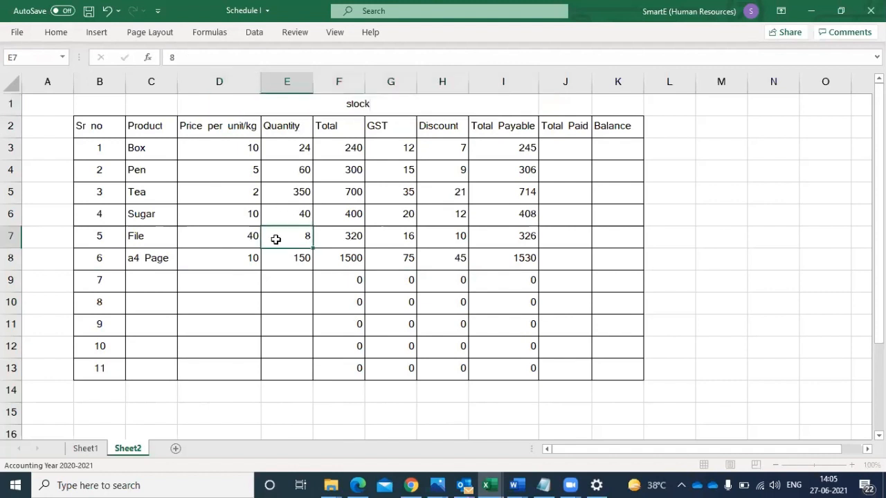
# - Enlarge the font size of the "stock" heading in merged cell D1
pyautogui.click(335, 100)
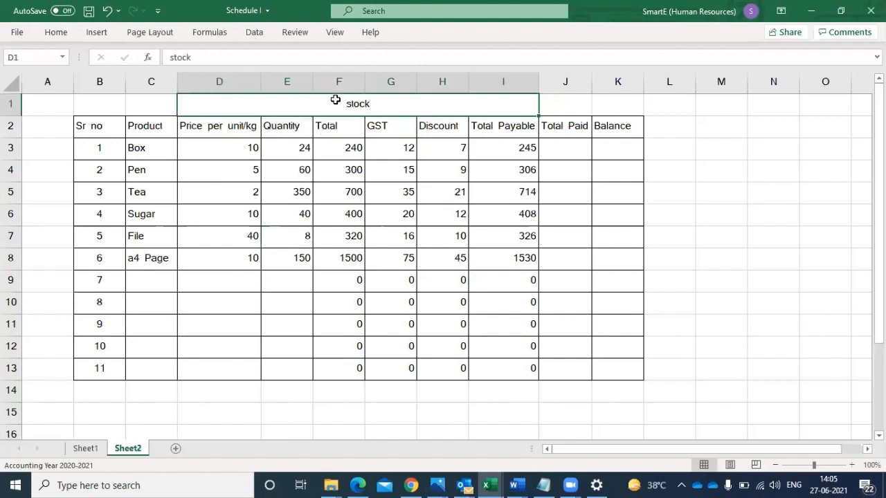
pyautogui.click(53, 34)
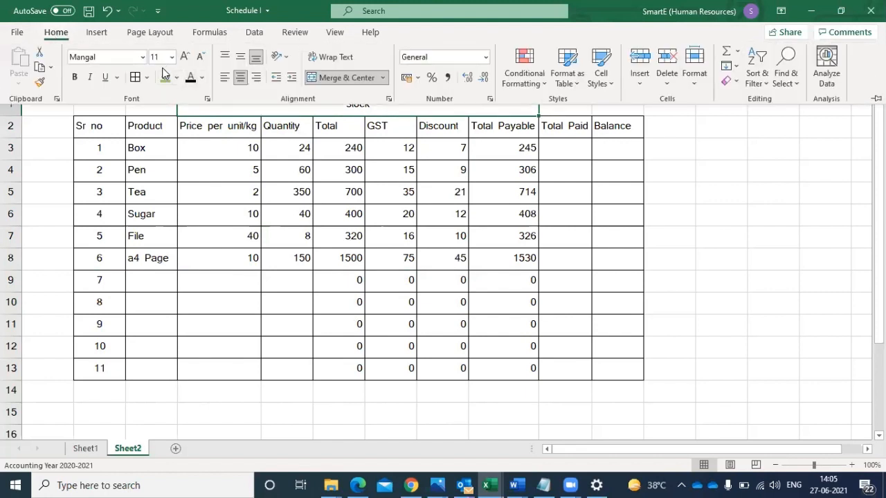
pyautogui.click(185, 58)
pyautogui.click(185, 57)
pyautogui.click(185, 57)
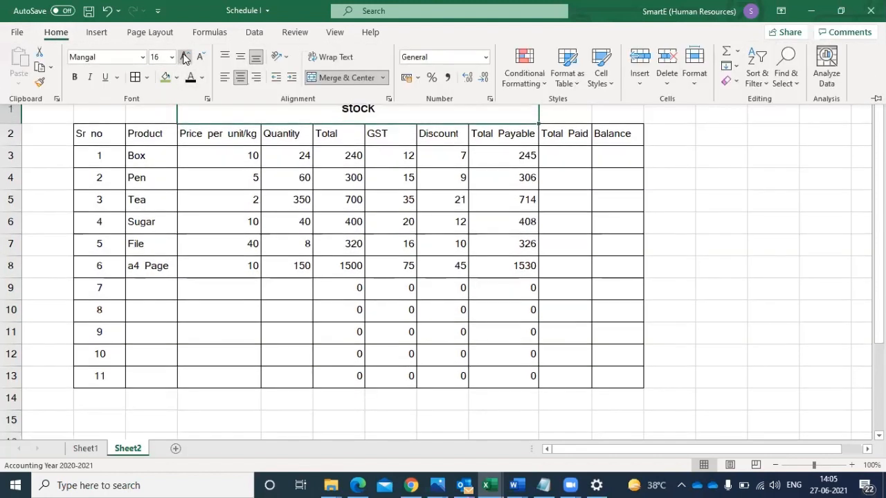
pyautogui.click(185, 58)
pyautogui.click(330, 318)
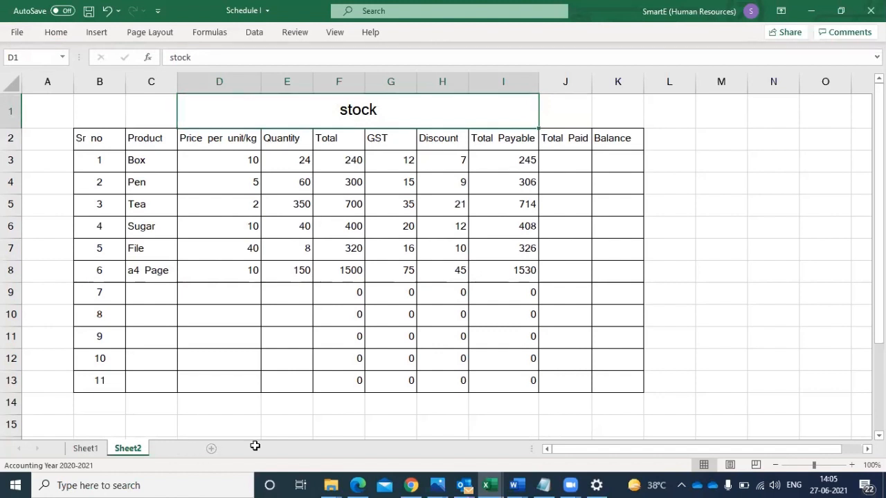
# - Add a new worksheet, place it between Sheet1 and Sheet2, and rename it "Summary"
pyautogui.click(175, 449)
pyautogui.moveTo(175, 450); pyautogui.dragTo(124, 451)
pyautogui.doubleClick(123, 451)
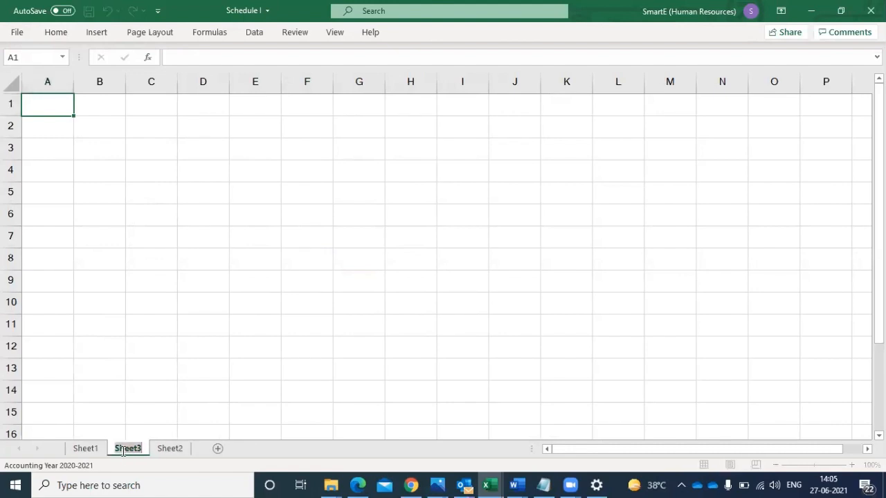
pyautogui.write('Summary')
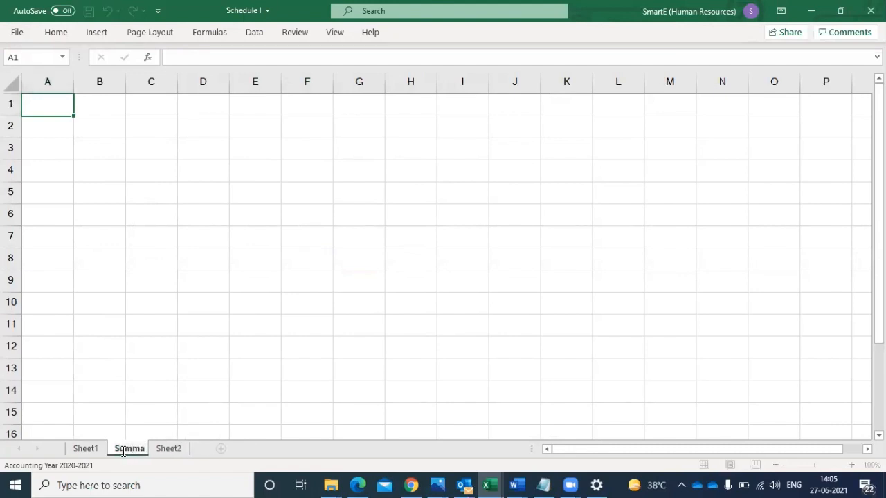
pyautogui.click(203, 411)
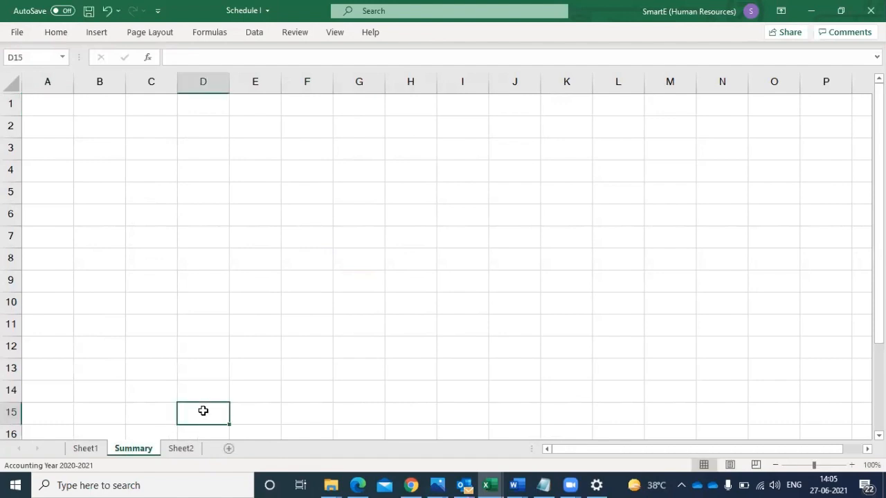
# - Link cell B2 of the Summary sheet to the Sr no header with the formula =Sheet2!B2
pyautogui.click(181, 448)
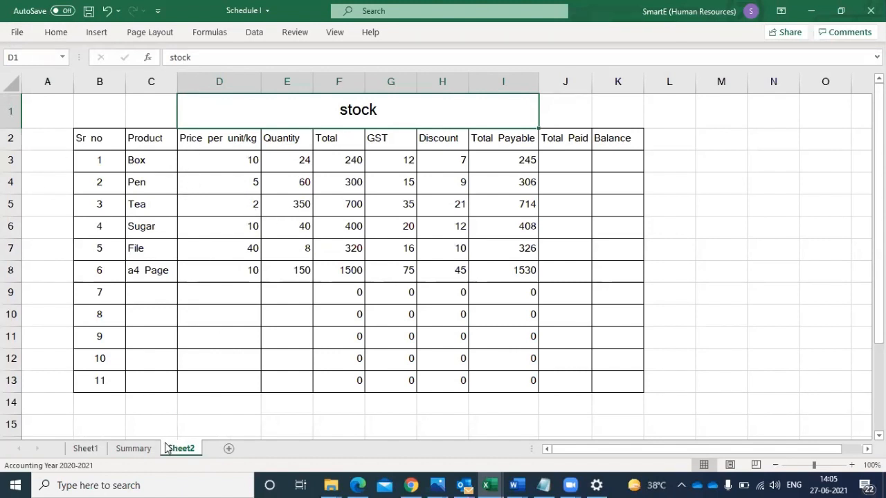
pyautogui.click(122, 451)
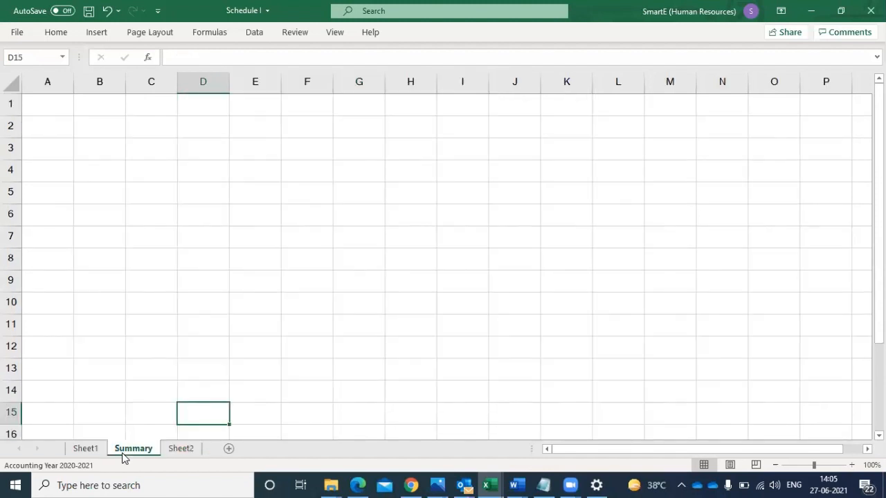
pyautogui.click(107, 136)
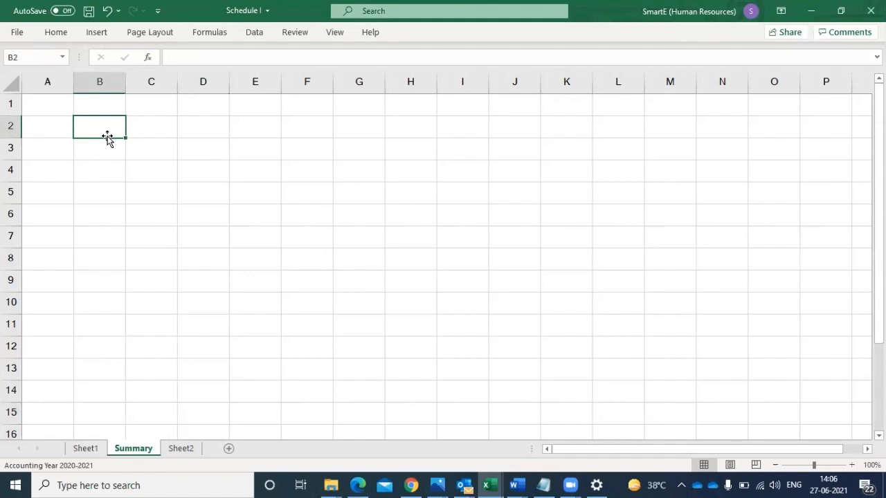
pyautogui.write('=')
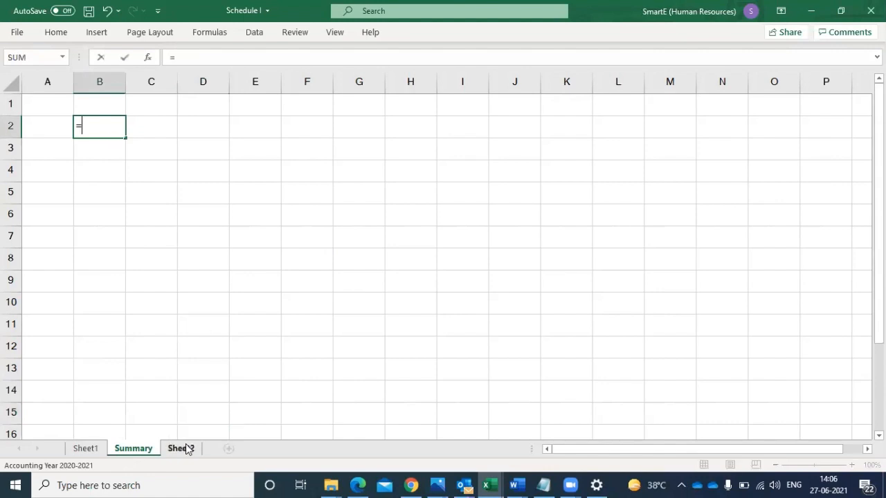
pyautogui.click(182, 450)
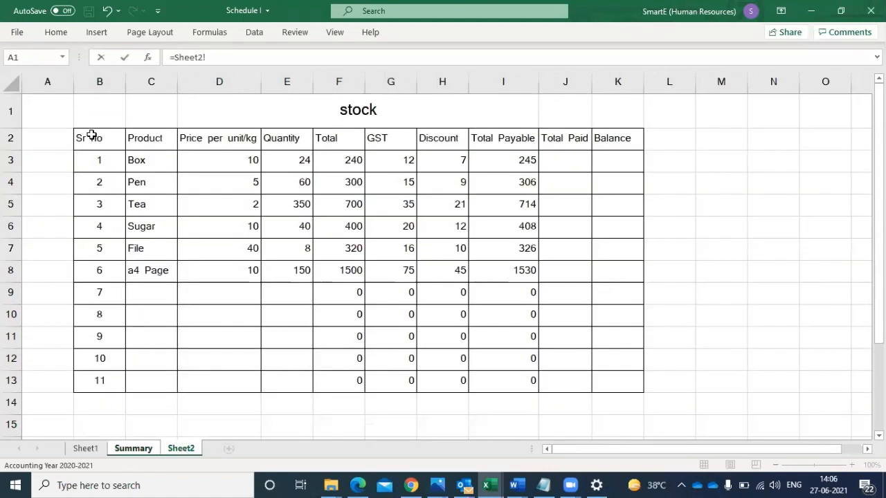
pyautogui.click(91, 136)
pyautogui.press('Return')
# - Fill the link formula from B2 across and down to I15, and clear the surplus cells B14:I15
pyautogui.click(95, 124)
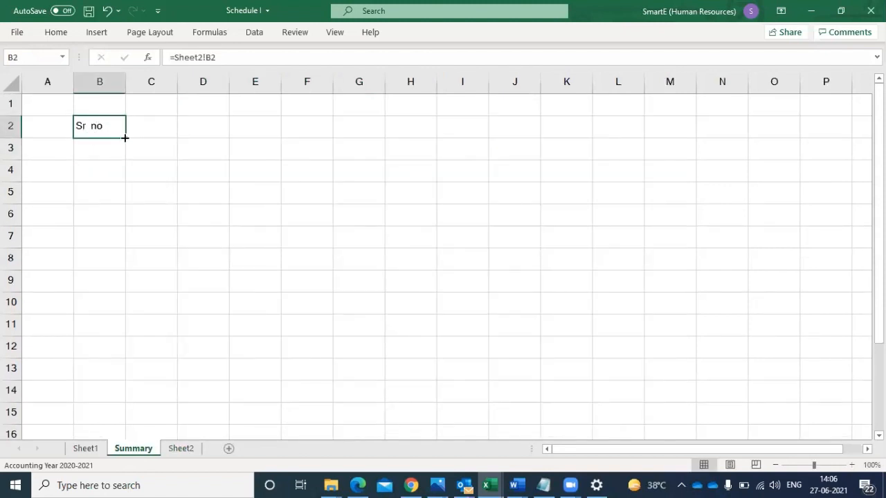
pyautogui.moveTo(125, 138); pyautogui.dragTo(509, 422)
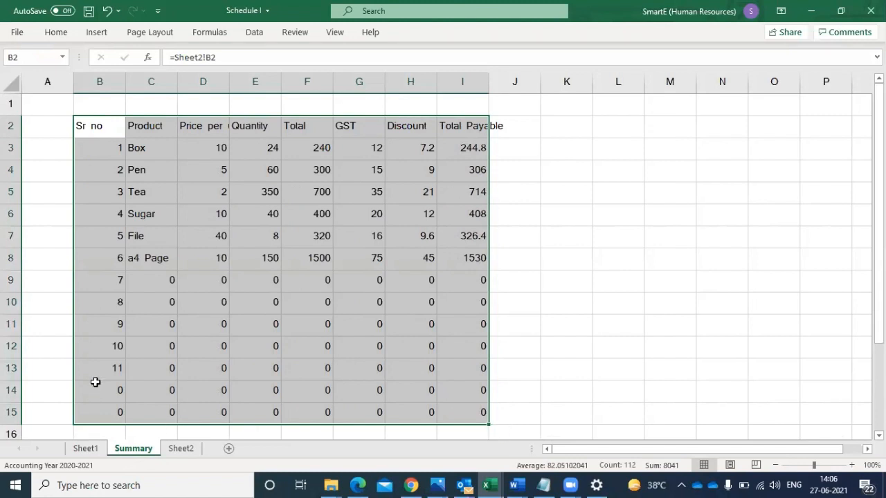
pyautogui.moveTo(94, 386); pyautogui.dragTo(211, 435)
pyautogui.moveTo(353, 413); pyautogui.dragTo(445, 344)
pyautogui.press('Delete')
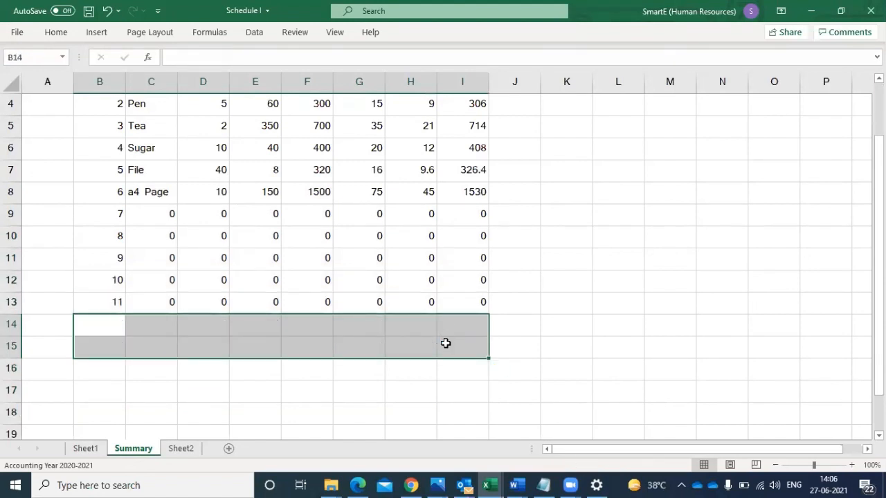
pyautogui.moveTo(878, 286); pyautogui.dragTo(878, 234)
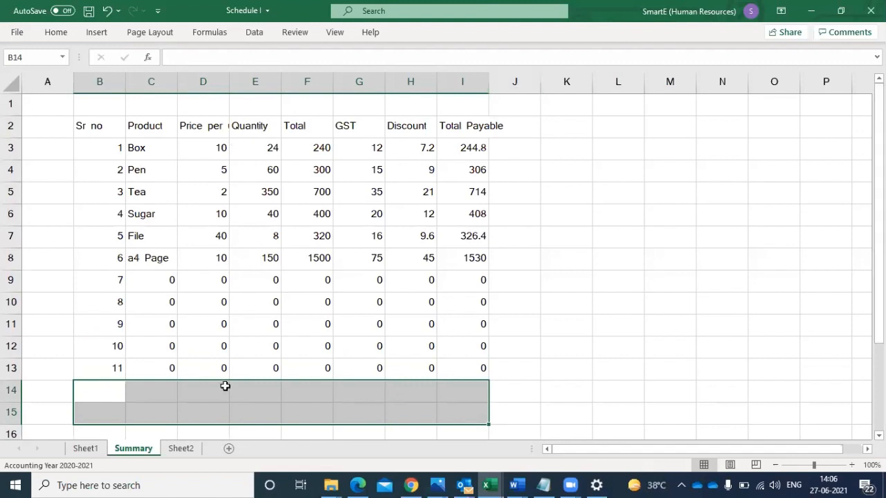
# - Delete the price and Quantity columns, D and E, from the Summary sheet
pyautogui.click(205, 146)
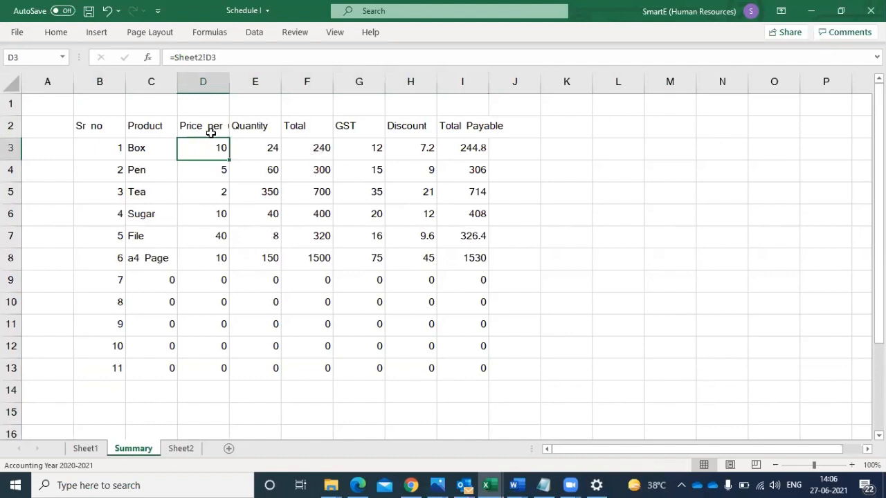
pyautogui.click(206, 78)
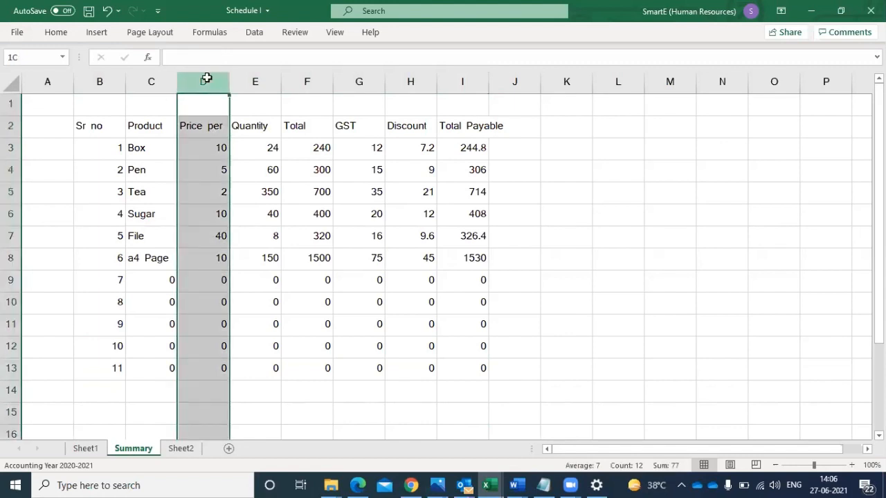
pyautogui.moveTo(206, 78); pyautogui.dragTo(243, 82)
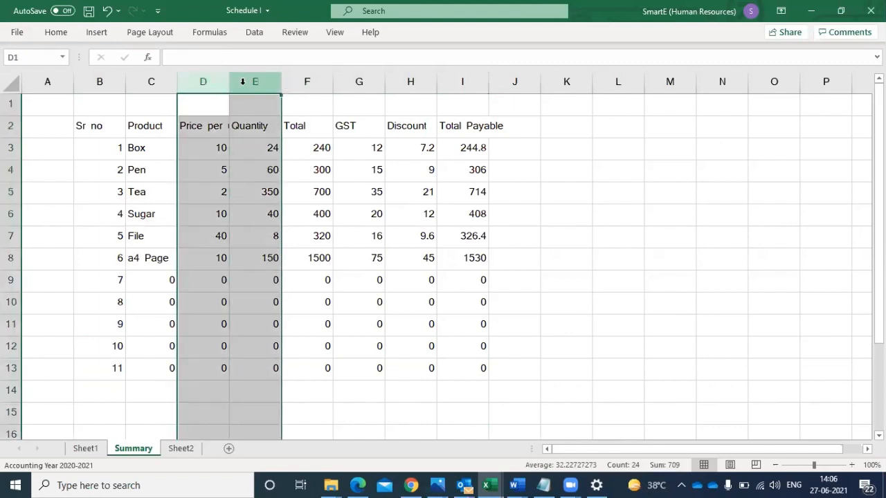
pyautogui.rightClick(242, 82)
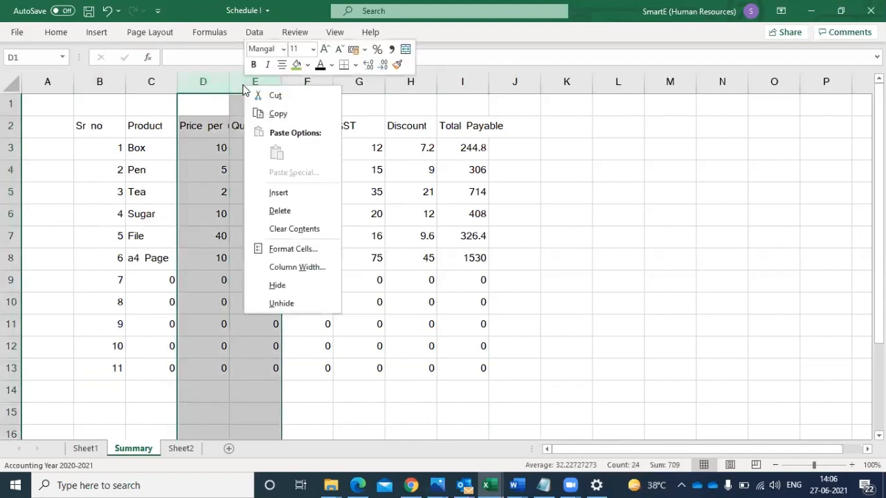
pyautogui.click(281, 211)
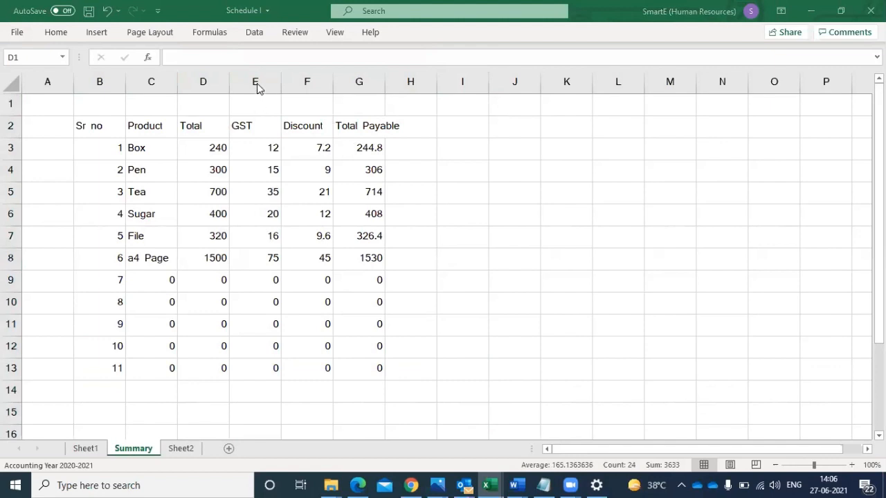
# - Delete the GST, Discount and Total Payable columns, E to G, from the Summary sheet
pyautogui.moveTo(255, 72); pyautogui.dragTo(370, 79)
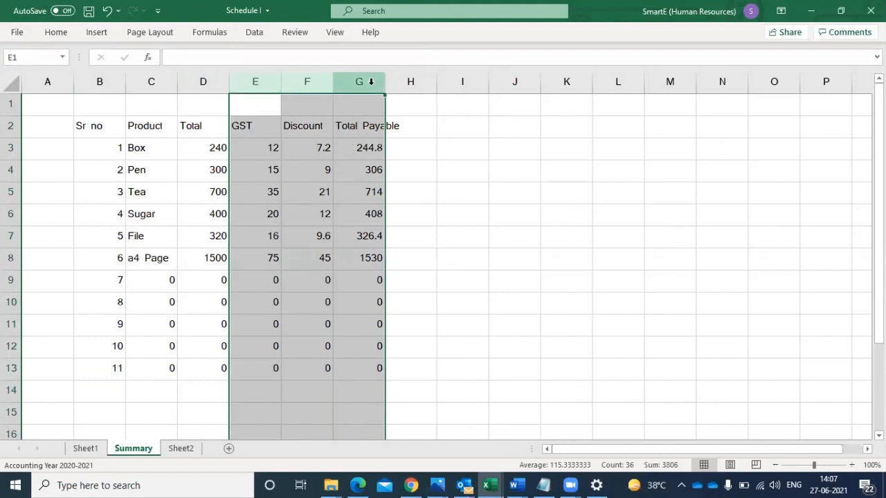
pyautogui.rightClick(317, 79)
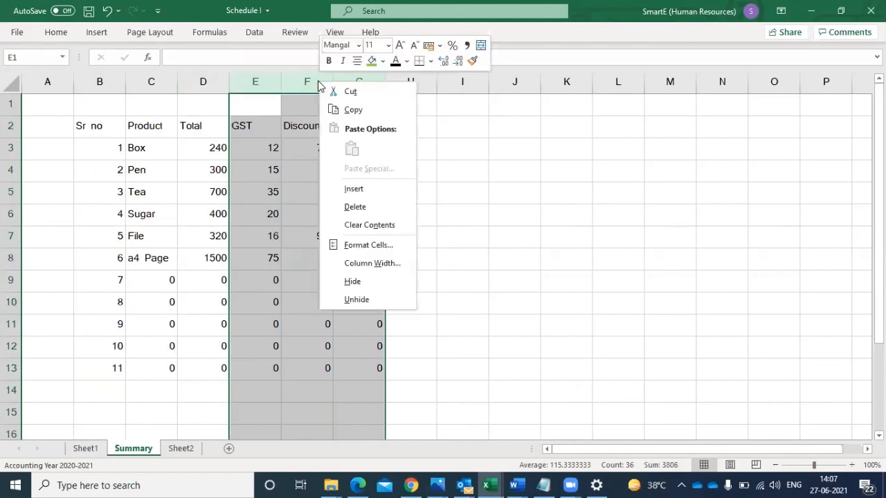
pyautogui.click(364, 209)
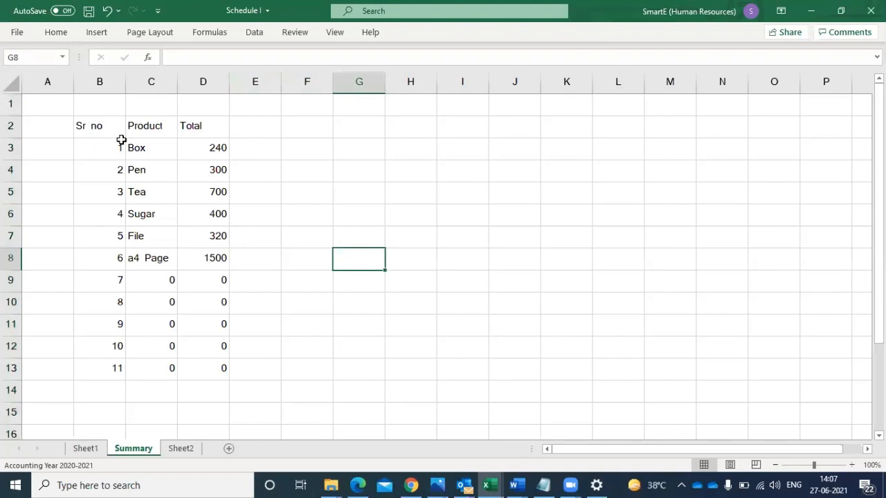
# - Enter the header Consum in cell E2 of the Summary sheet
pyautogui.click(208, 126)
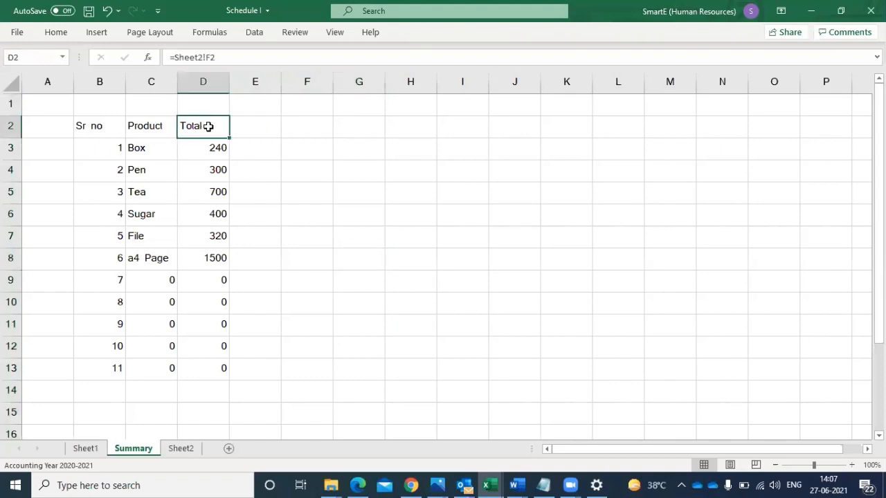
pyautogui.click(260, 128)
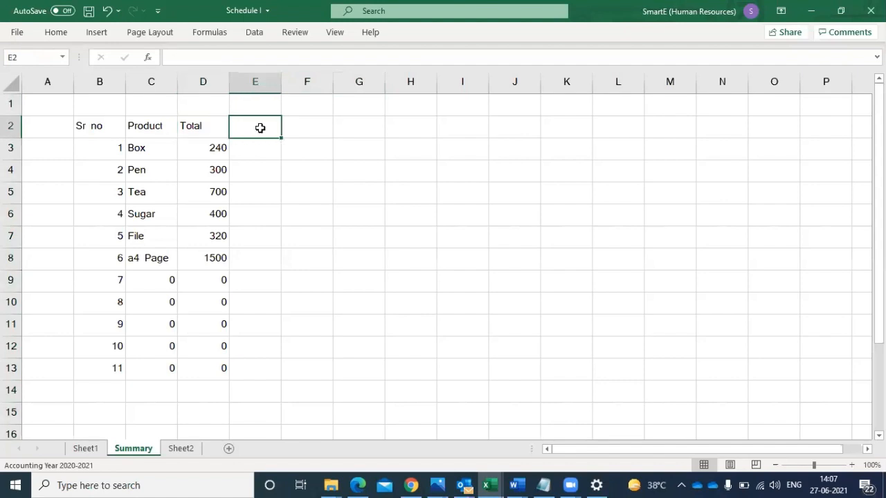
pyautogui.write('Con')
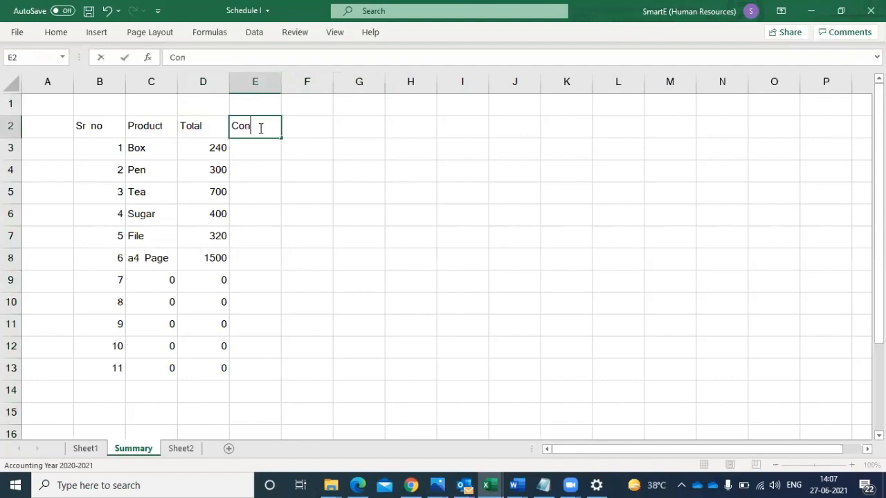
pyautogui.write('sumptio')
pyautogui.press('BackSpace')
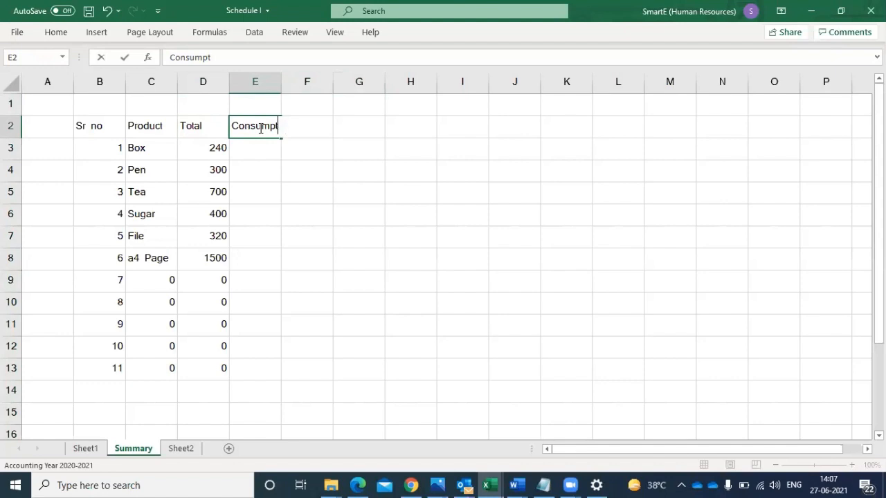
pyautogui.press('BackSpace')
pyautogui.click(251, 208)
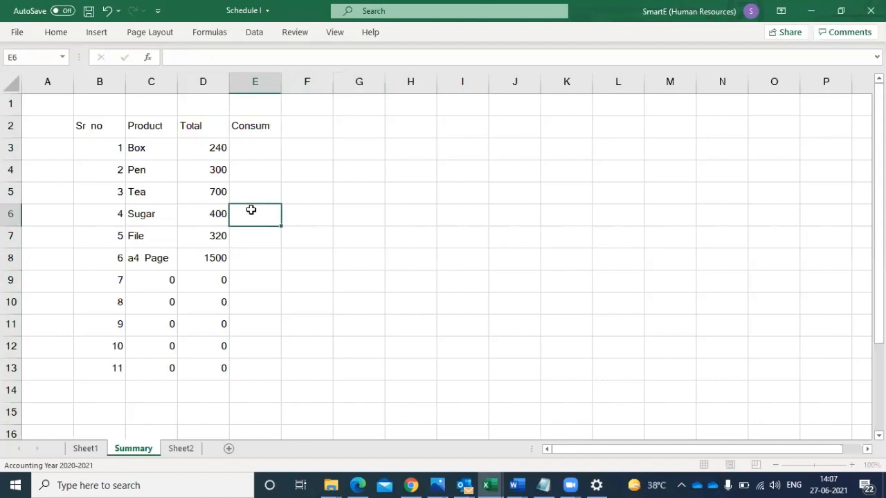
pyautogui.click(252, 147)
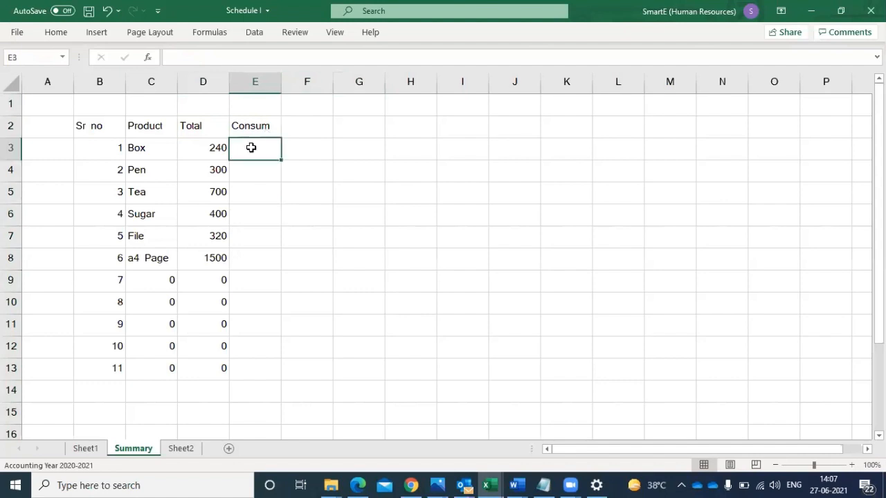
# - Enter the header Balance in cell F2, beside the consumption header
pyautogui.click(318, 131)
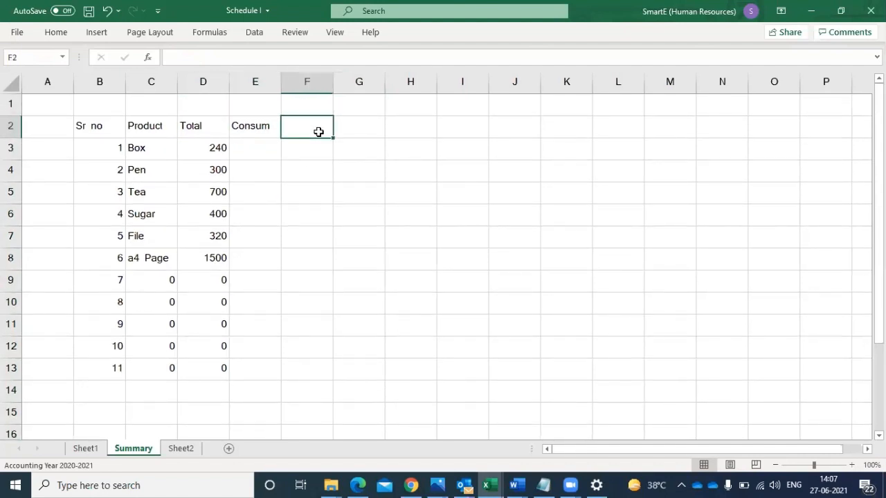
pyautogui.write('Bala')
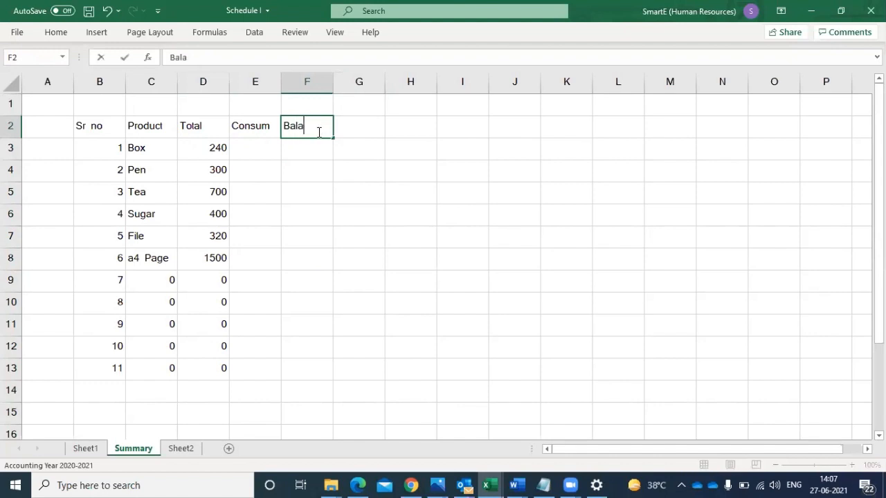
pyautogui.write('nce')
pyautogui.click(309, 149)
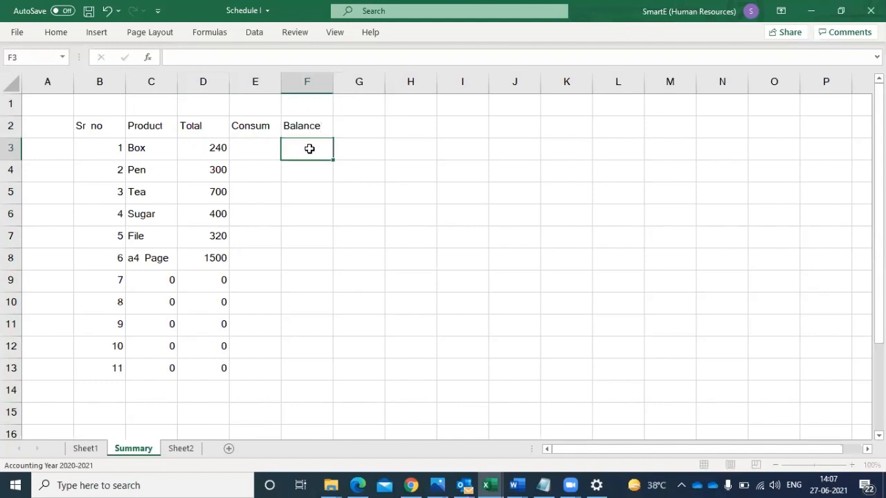
pyautogui.click(250, 142)
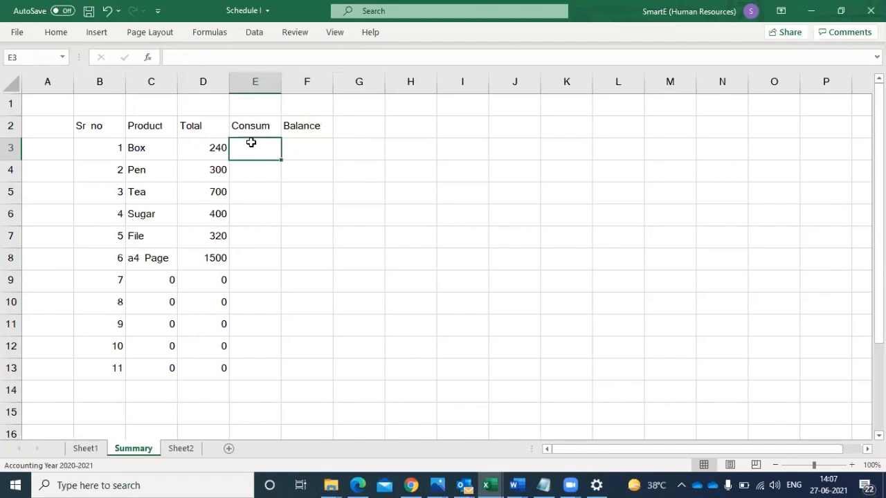
pyautogui.click(213, 146)
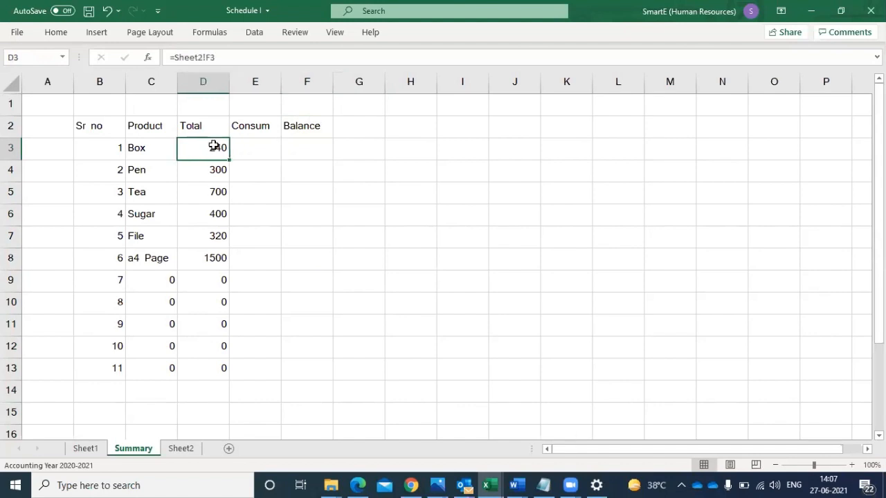
# - Undo the two new headers and both column deletions on the Summary sheet
pyautogui.hotkey('ctrl', 'z')
pyautogui.hotkey('ctrl', 'z')
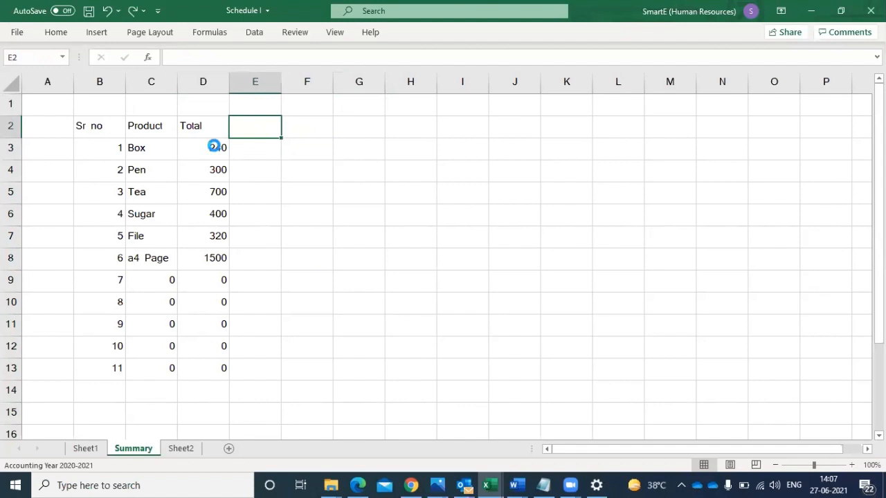
pyautogui.hotkey('ctrl', 'z')
pyautogui.hotkey('ctrl', 'z')
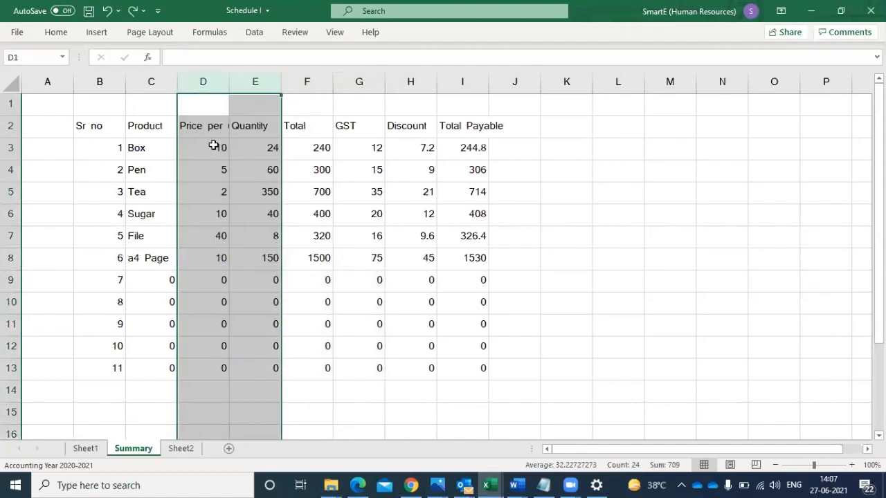
# - Delete the price per unit column D from the Summary sheet
pyautogui.click(204, 83)
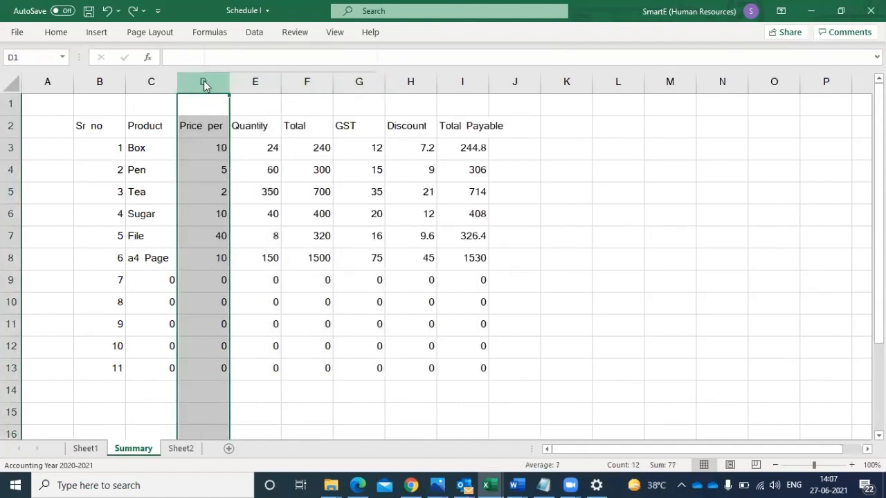
pyautogui.rightClick(204, 83)
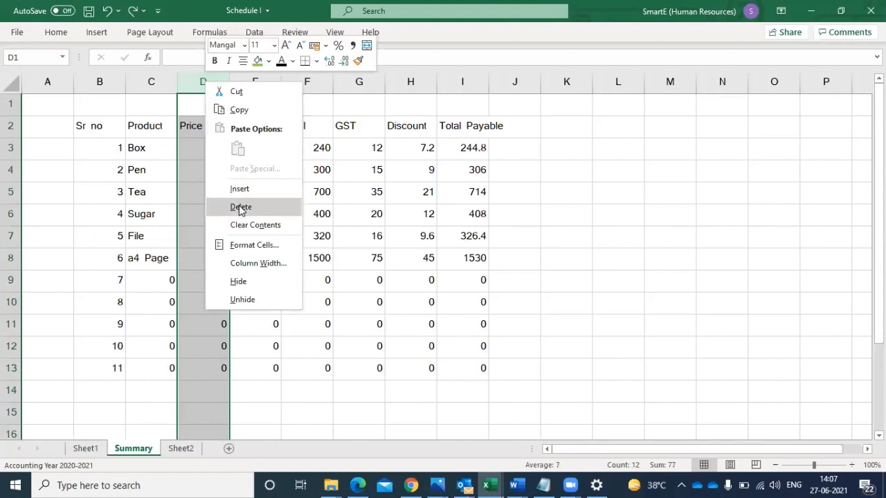
pyautogui.click(240, 208)
# - Delete the Total, GST, Discount and Total Payable columns, E to H, from the Summary sheet
pyautogui.click(253, 82)
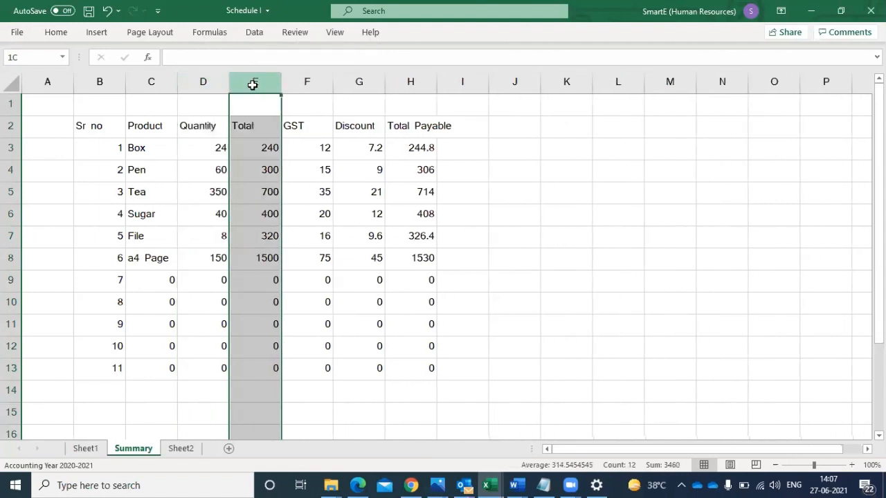
pyautogui.moveTo(254, 84); pyautogui.dragTo(415, 82)
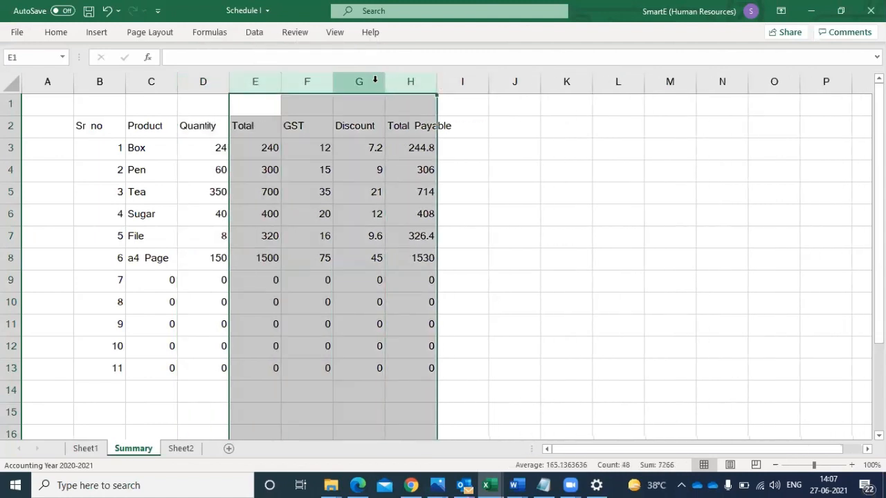
pyautogui.rightClick(374, 79)
pyautogui.click(412, 209)
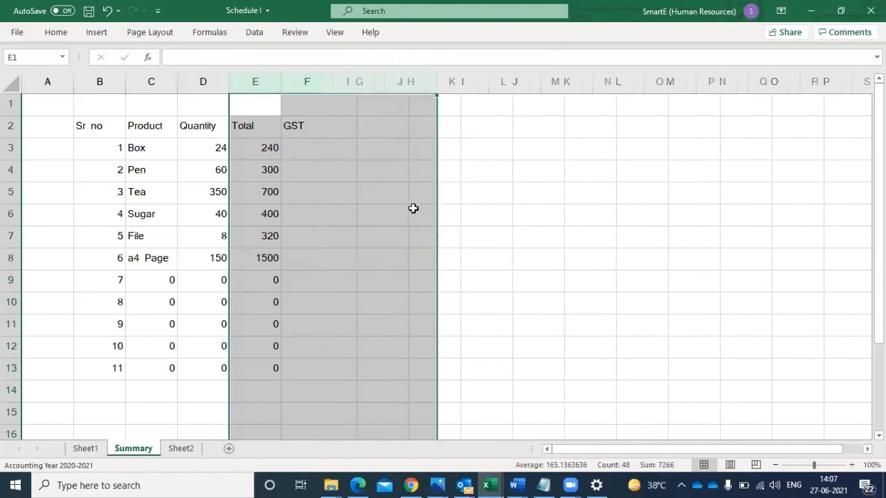
pyautogui.click(273, 199)
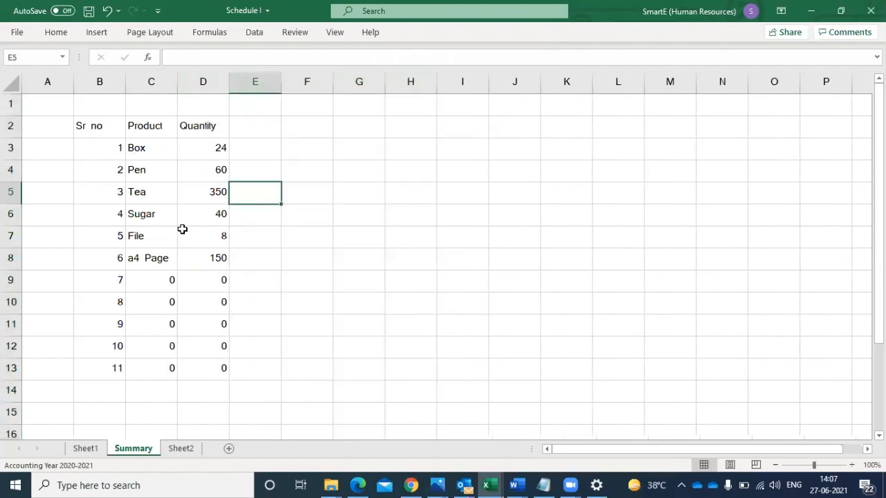
# - Set the Box quantity in cell E3 of Sheet2 to 48 and check its linked cell on the Summary sheet
pyautogui.click(178, 449)
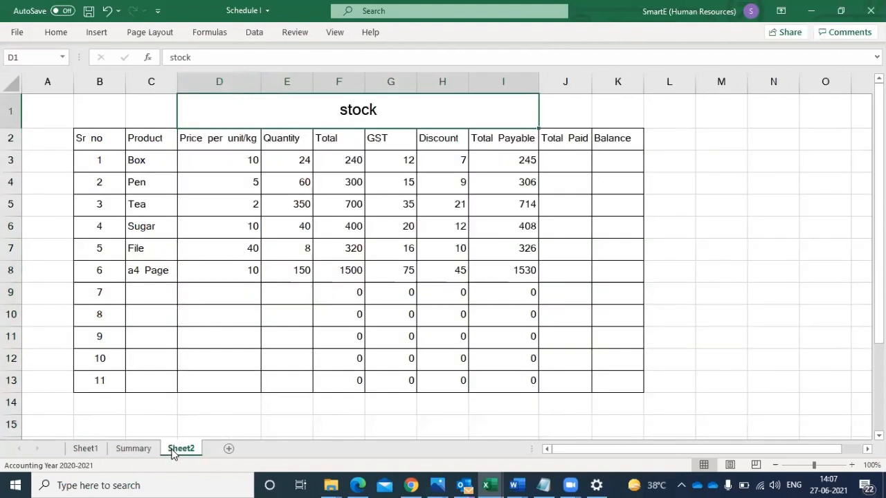
pyautogui.click(135, 449)
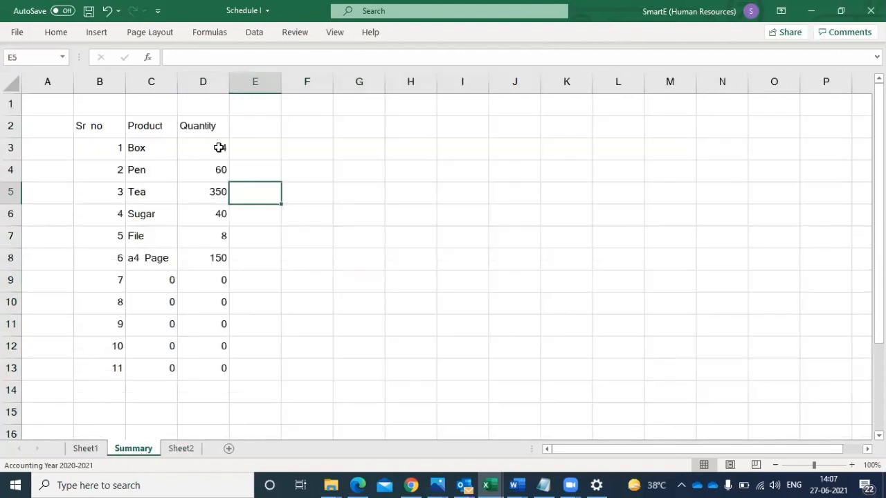
pyautogui.click(178, 450)
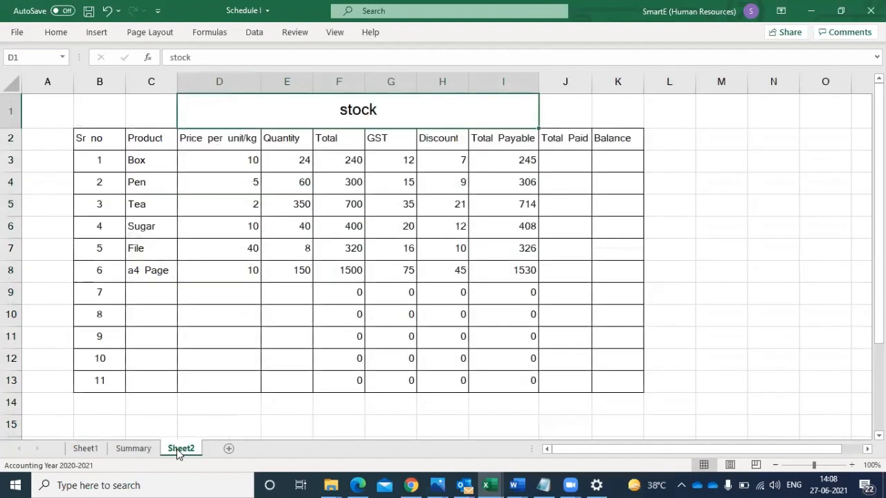
pyautogui.click(290, 159)
pyautogui.write('48')
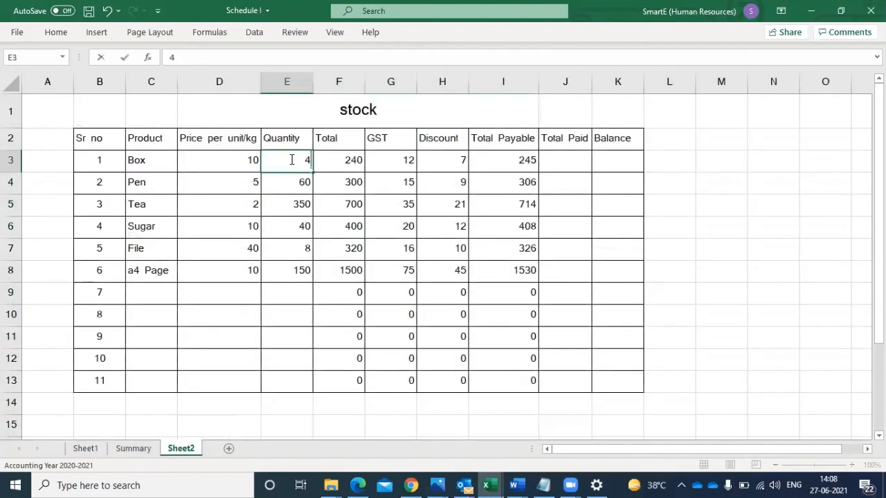
pyautogui.click(286, 271)
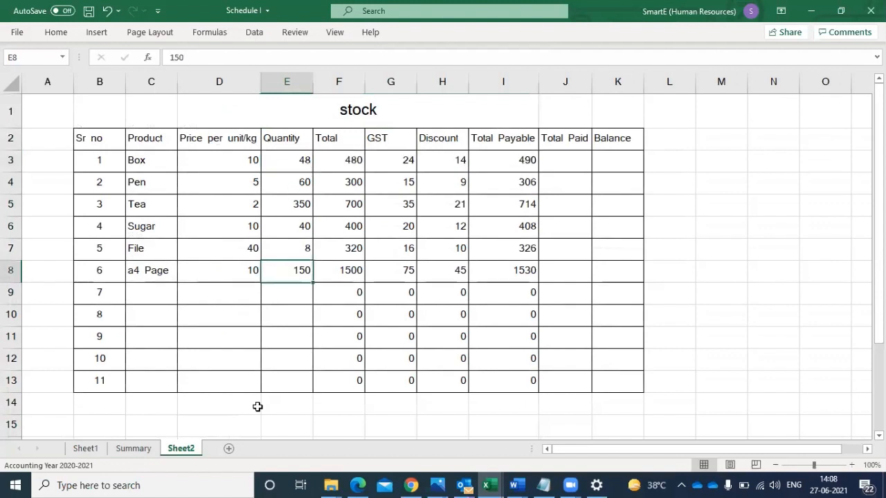
pyautogui.click(131, 448)
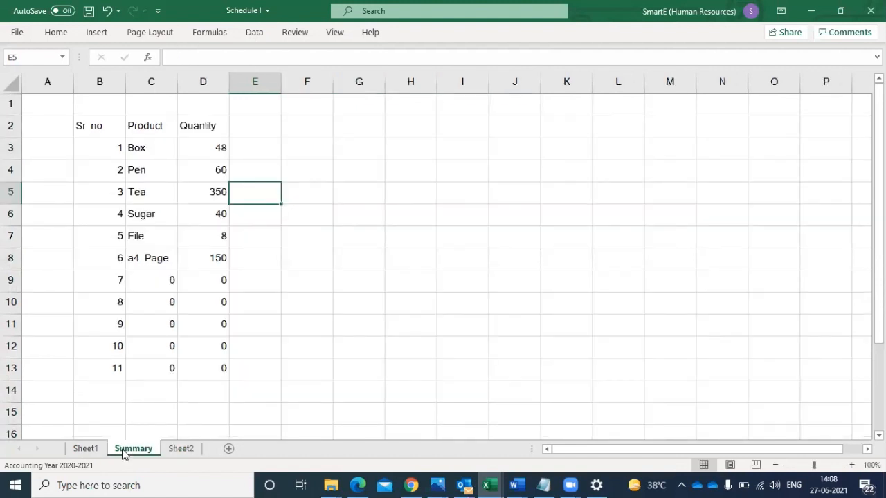
pyautogui.click(210, 154)
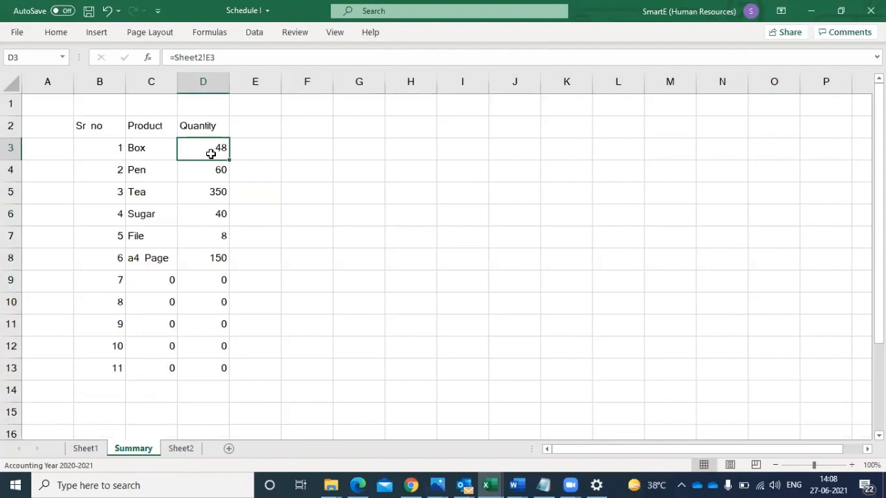
# - Add the header Cons in cell E2 of the Summary sheet and enter 20 as the Box consumption in E3
pyautogui.click(270, 126)
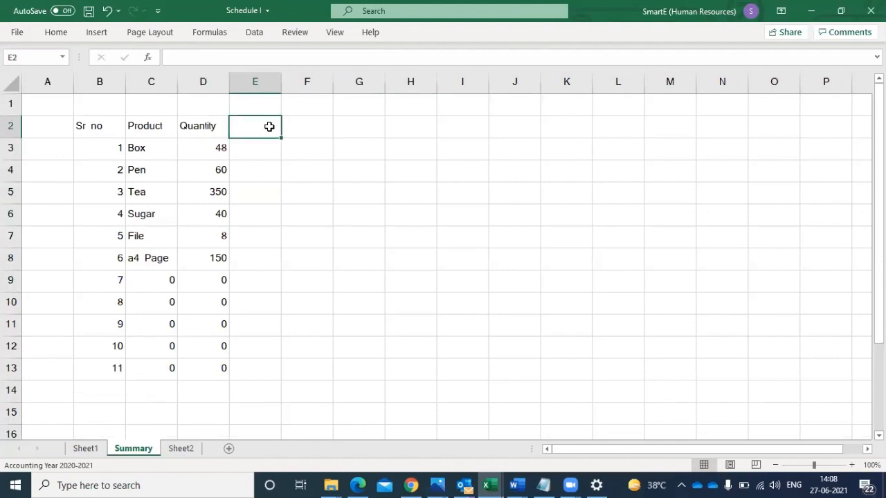
pyautogui.write('Cons')
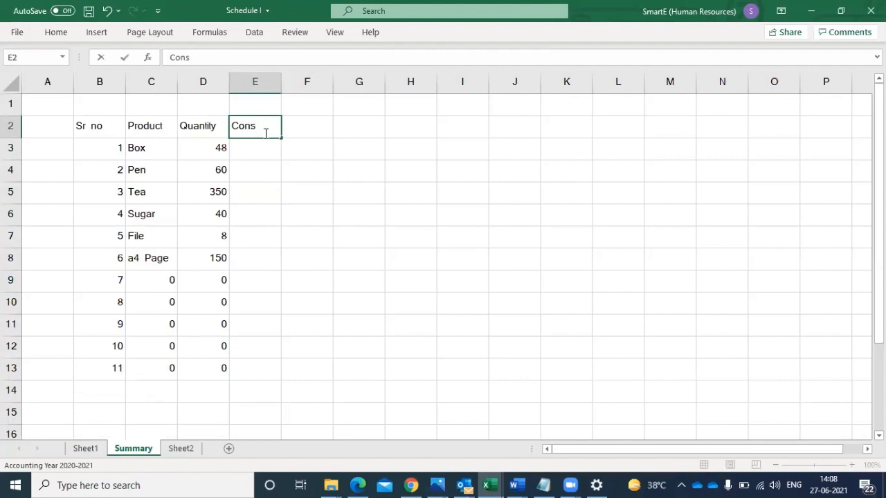
pyautogui.click(256, 152)
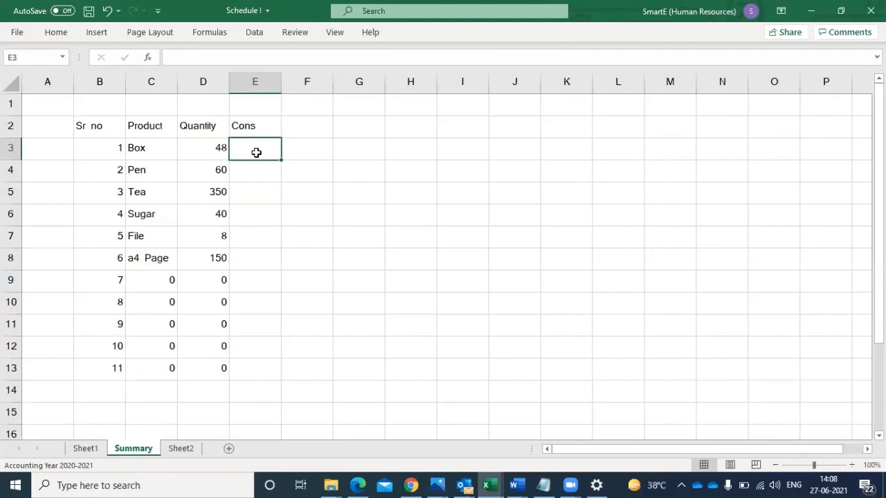
pyautogui.write('1')
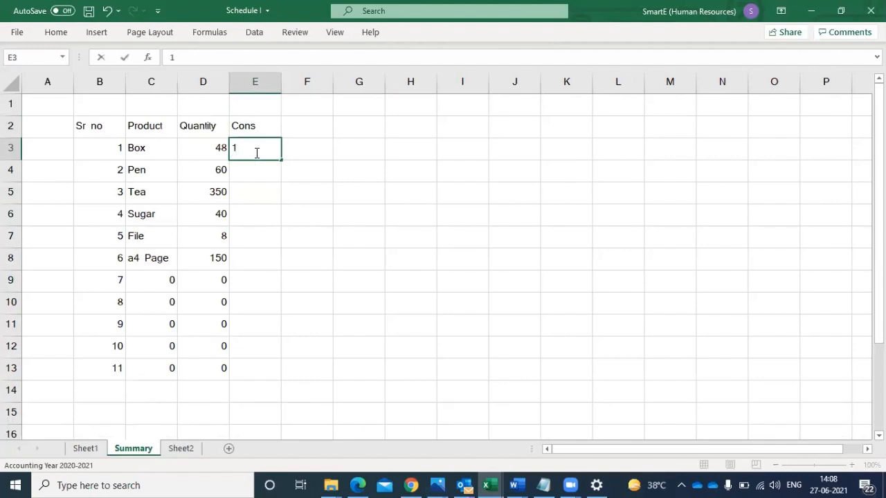
pyautogui.press('BackSpace')
pyautogui.write('20')
pyautogui.click(259, 199)
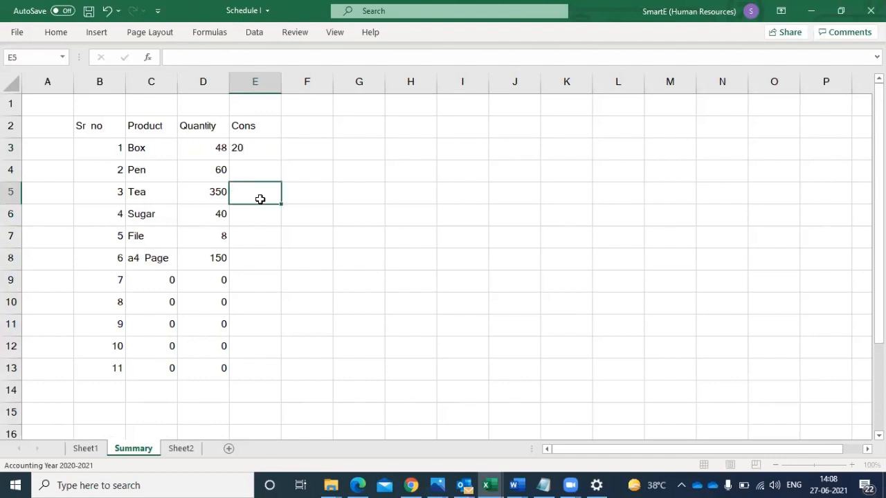
# - Add the header Balance in cell F2 and calculate the Box balance in F3 with the formula =D3-E3
pyautogui.click(316, 119)
pyautogui.write('Balance')
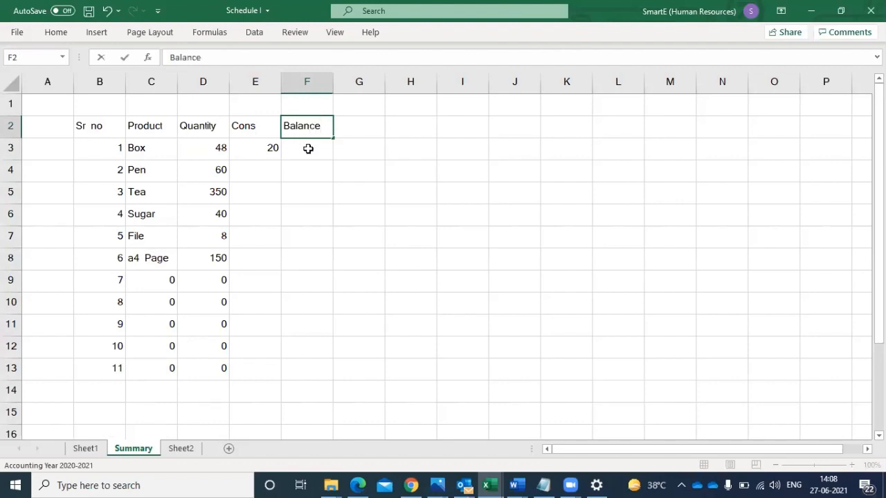
pyautogui.click(308, 148)
pyautogui.write('=')
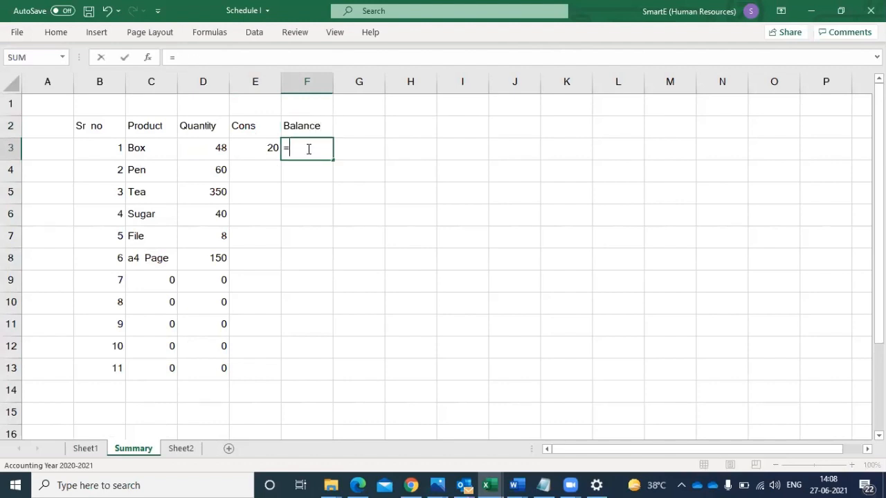
pyautogui.click(209, 149)
pyautogui.write('-')
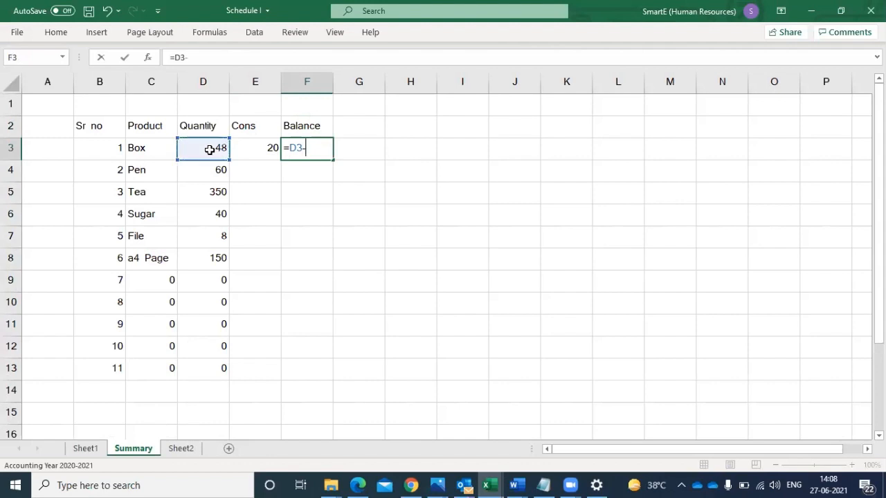
pyautogui.click(257, 148)
pyautogui.press('Return')
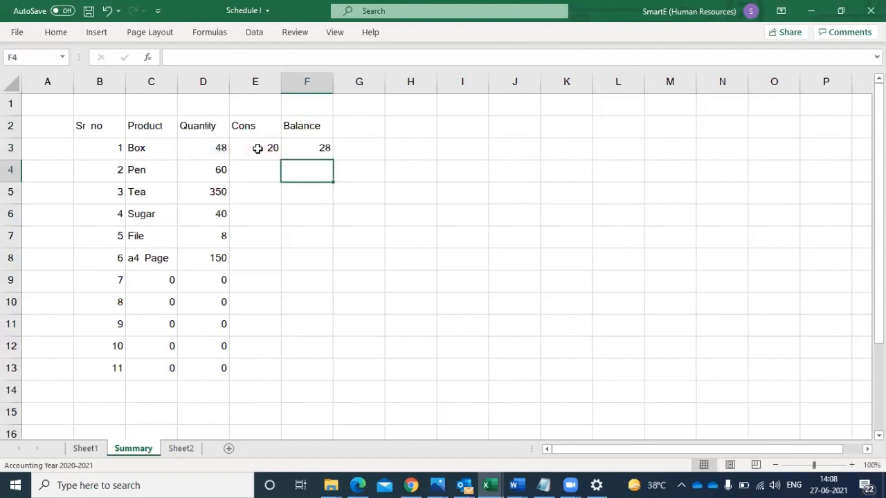
# - Fill the Balance formula from F3 down to F13 on the Summary sheet and enter 40 as the Pen consumption in E4
pyautogui.click(309, 149)
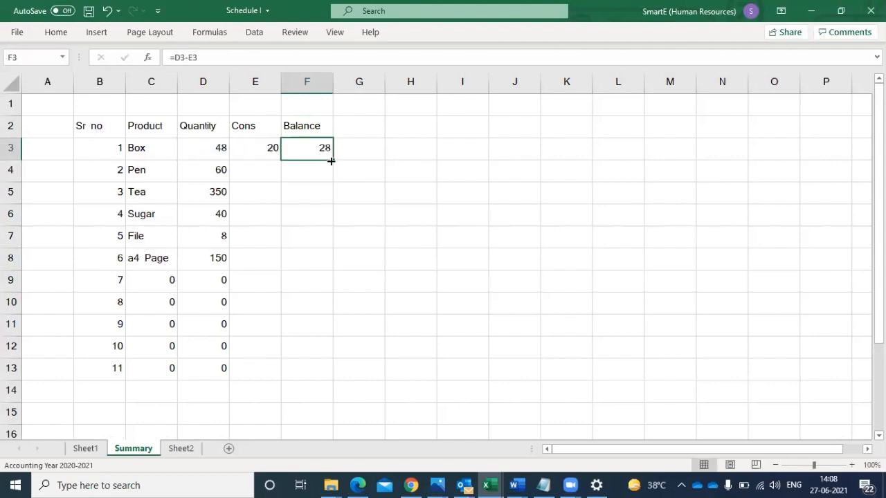
pyautogui.moveTo(331, 160); pyautogui.dragTo(312, 373)
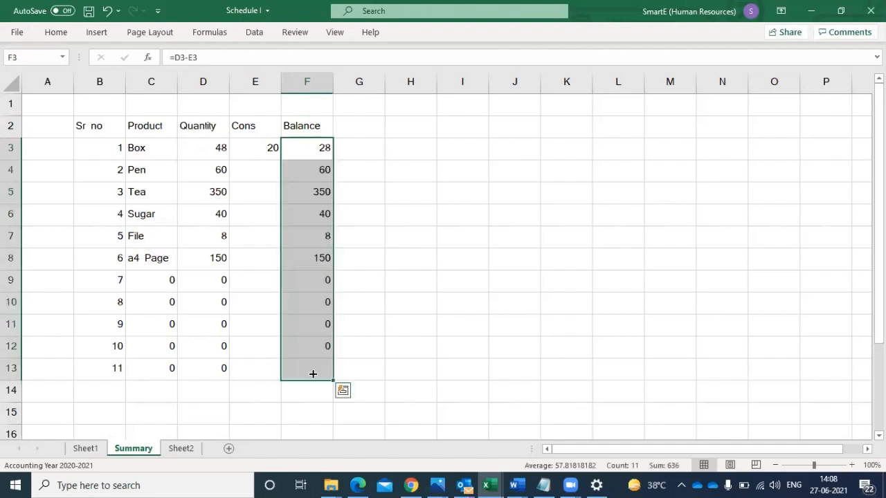
pyautogui.click(253, 174)
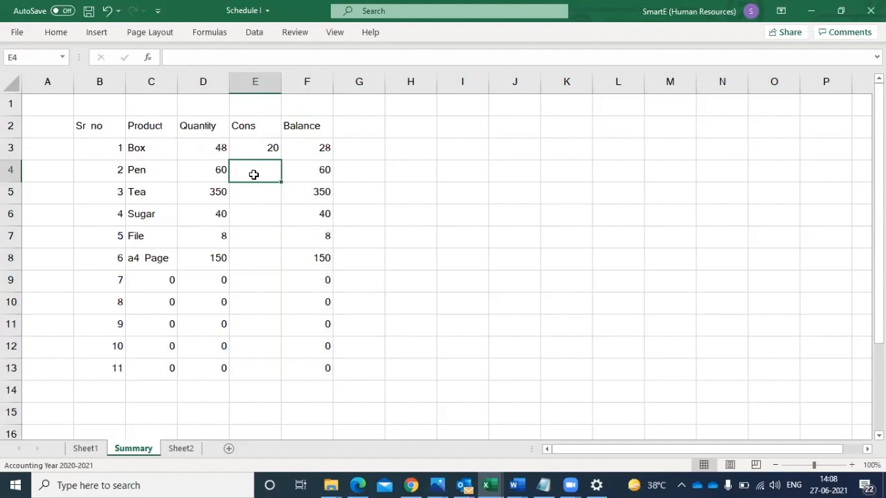
pyautogui.write('40')
pyautogui.click(254, 197)
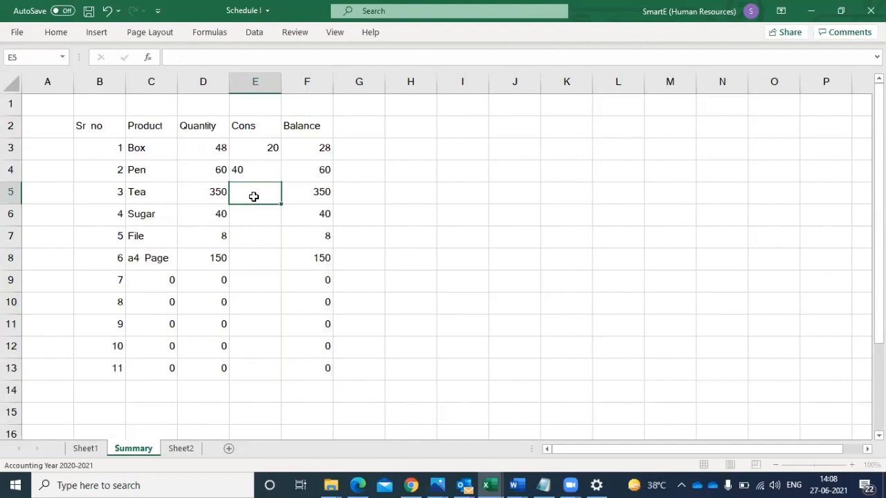
pyautogui.click(213, 192)
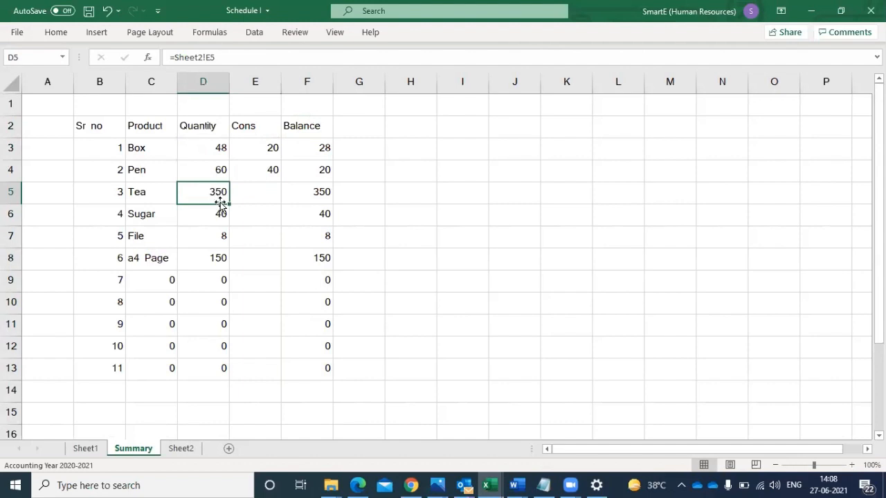
pyautogui.write('2')
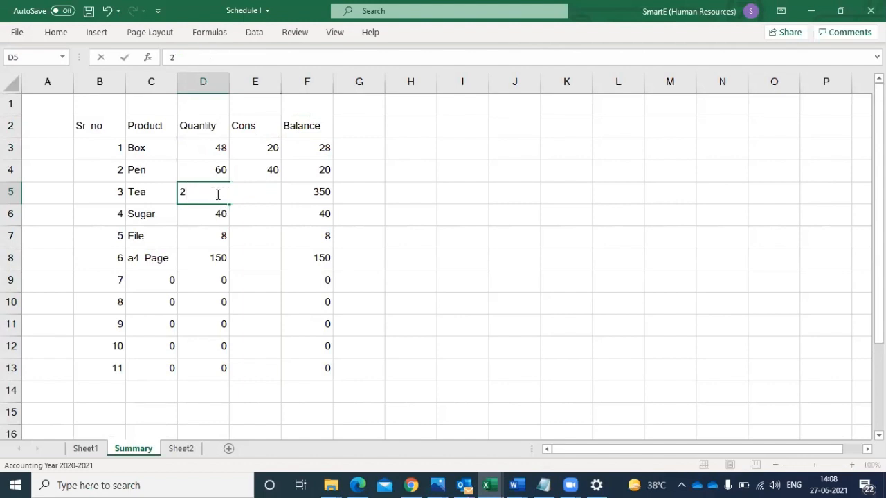
pyautogui.click(275, 256)
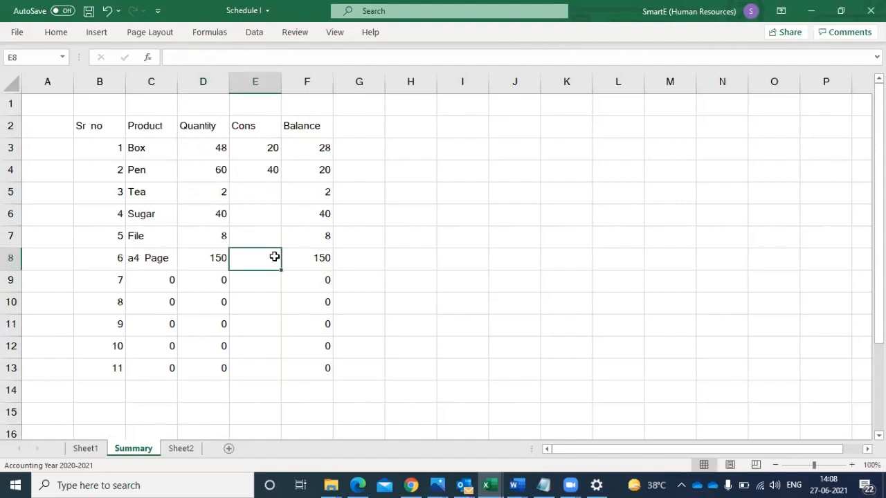
pyautogui.hotkey('ctrl', 'z')
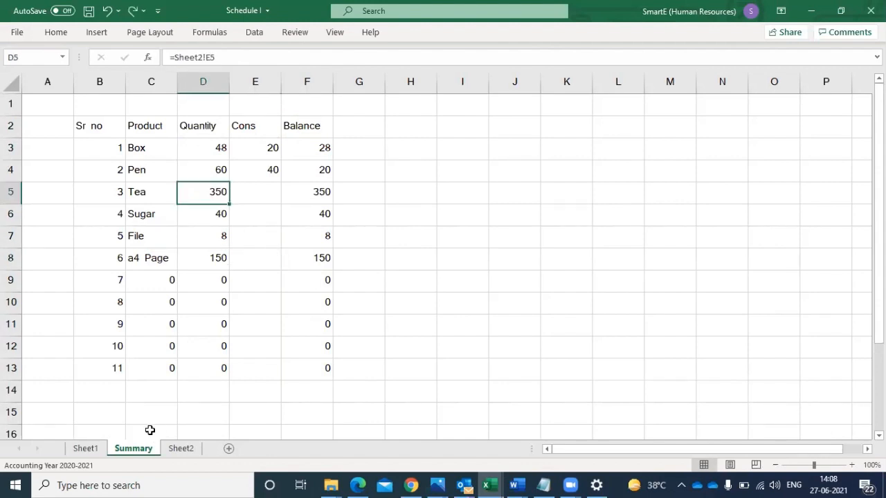
# - On Sheet2, move the Quantity header from cell E2 to D2, replacing the Price per unit/kg header
pyautogui.click(181, 449)
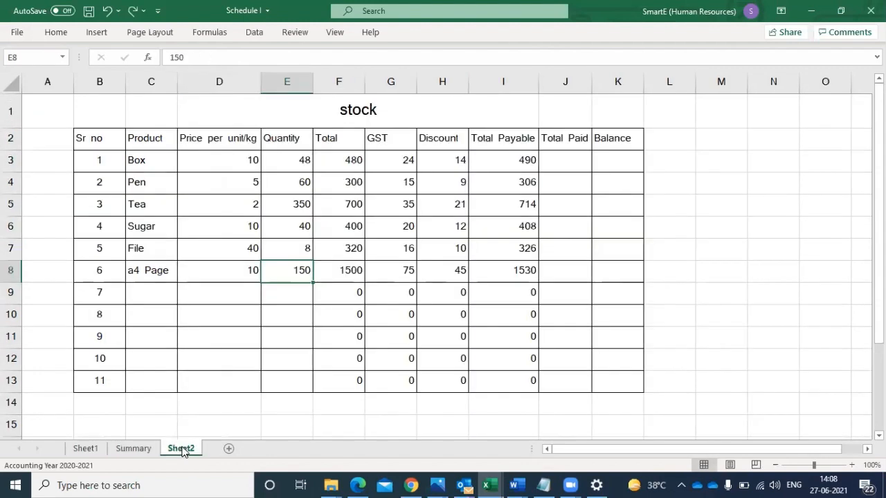
pyautogui.click(295, 203)
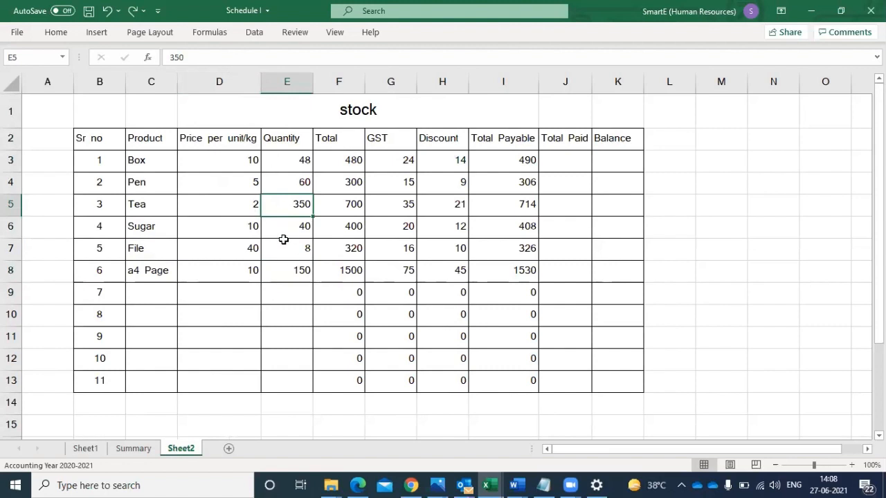
pyautogui.click(289, 142)
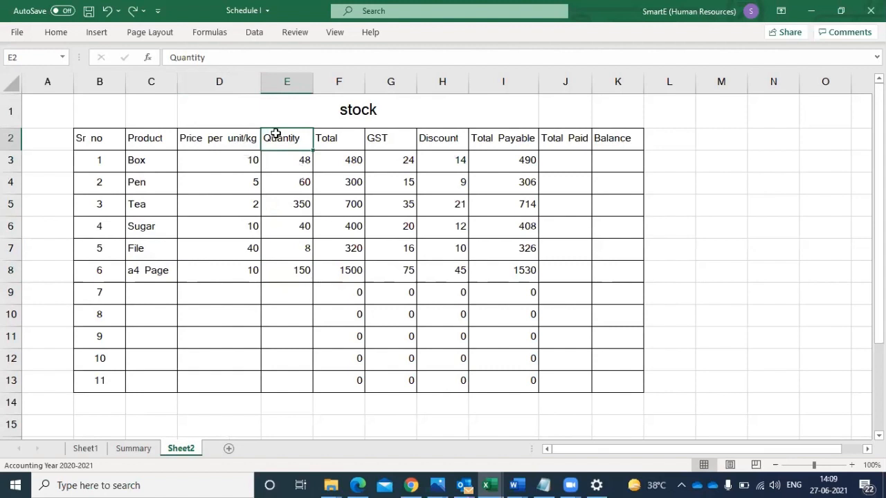
pyautogui.hotkey('ctrl', 'c')
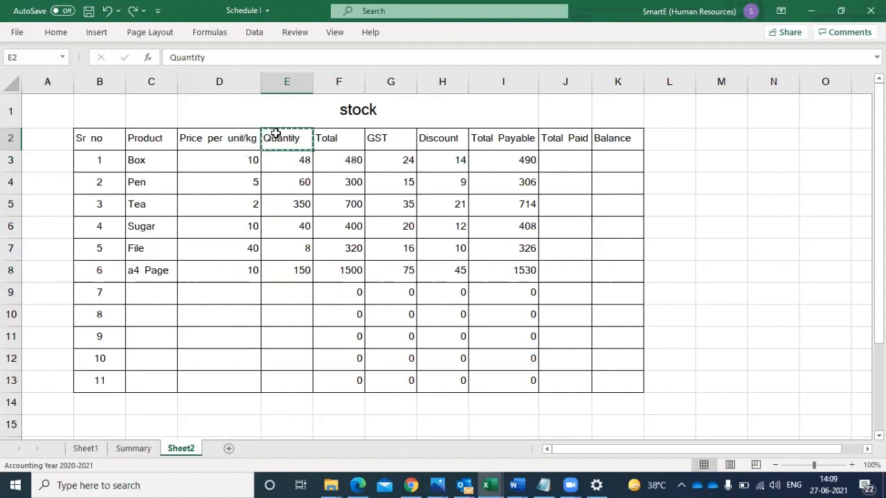
pyautogui.click(214, 138)
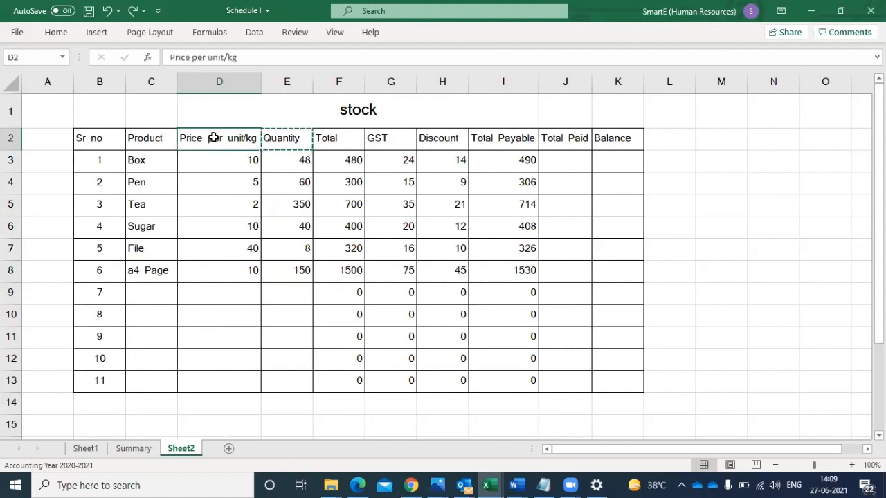
pyautogui.hotkey('ctrl', 'v')
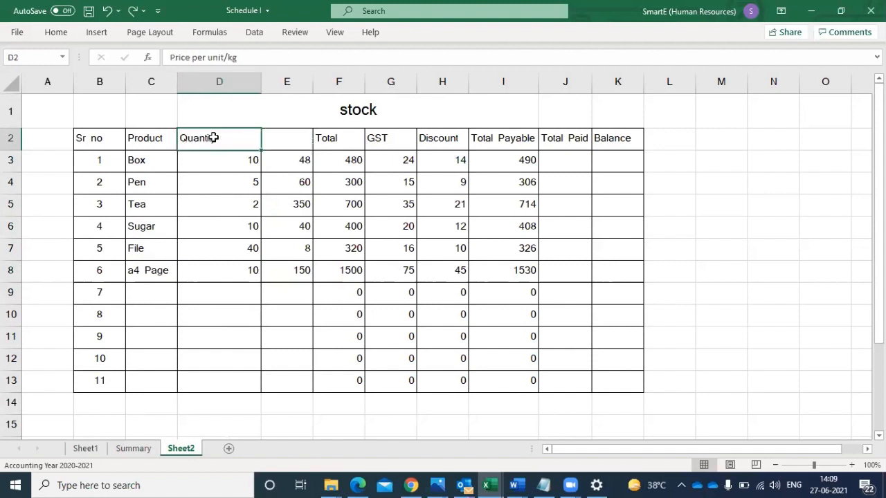
# - Enter Price as the header in the emptied cell E2 of Sheet2
pyautogui.click(282, 138)
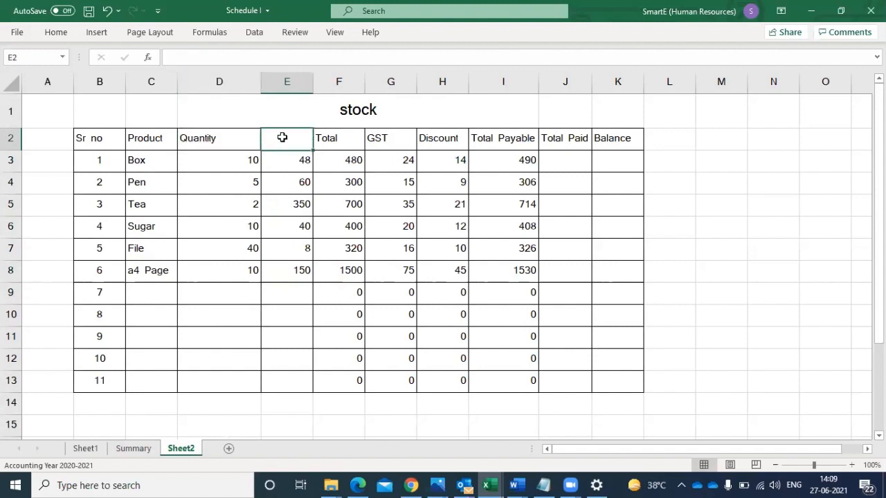
pyautogui.write('Price')
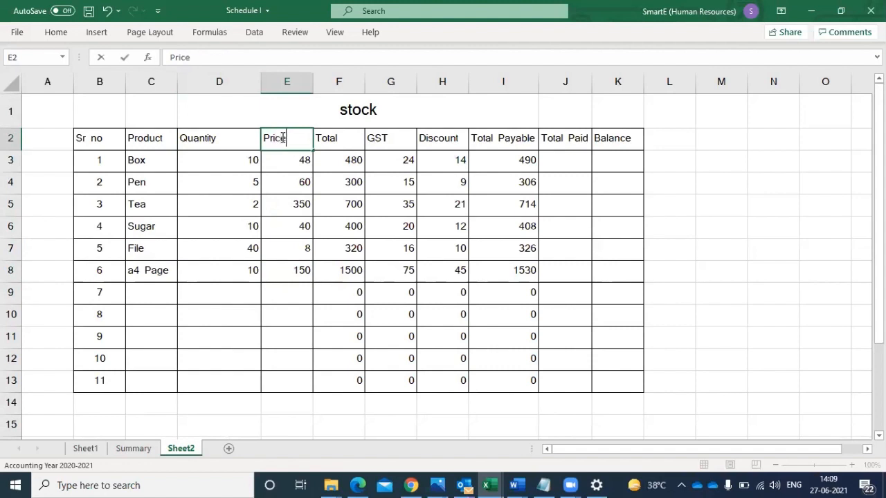
pyautogui.click(283, 183)
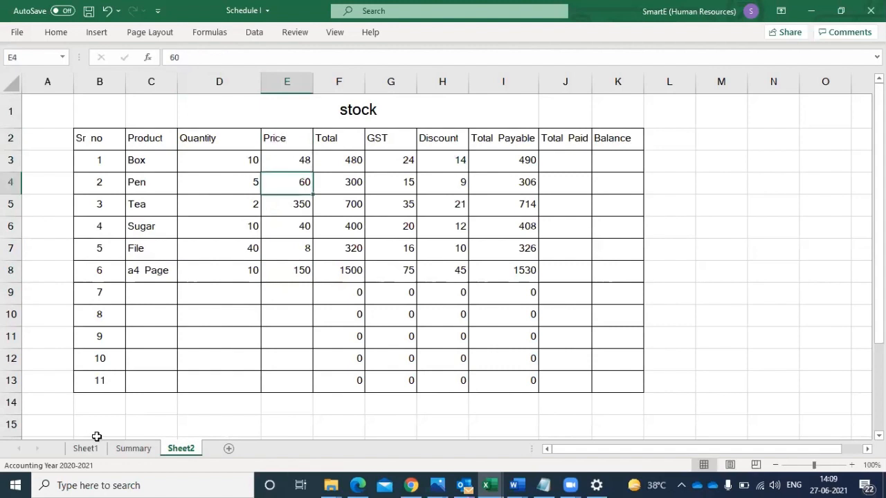
# - On the Summary sheet, refill the Sheet2 link formula from C2 across to column H and down to row 13
pyautogui.click(132, 448)
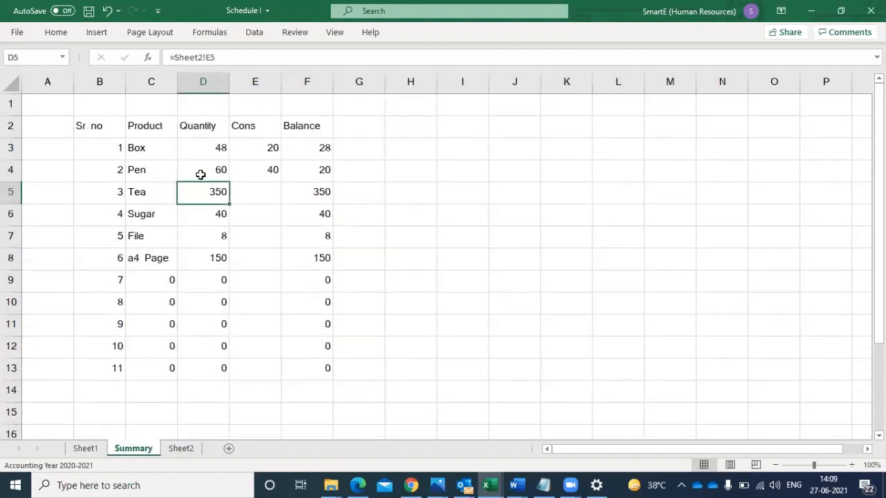
pyautogui.click(205, 127)
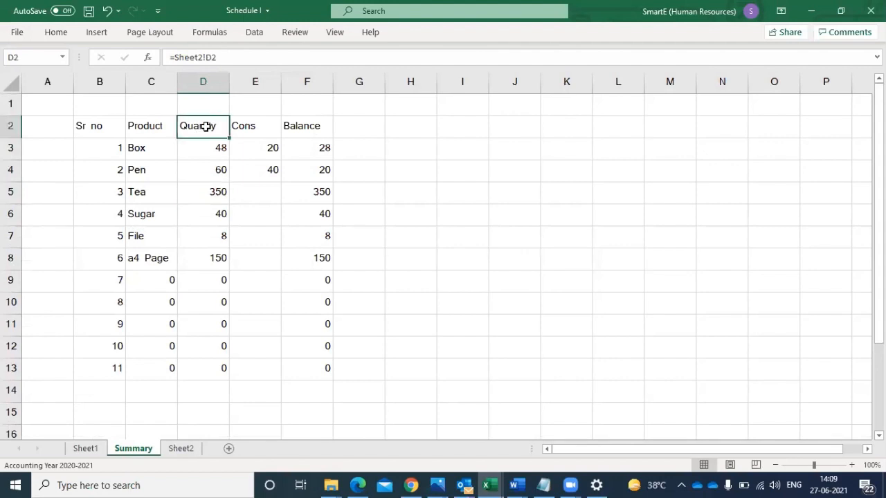
pyautogui.click(154, 127)
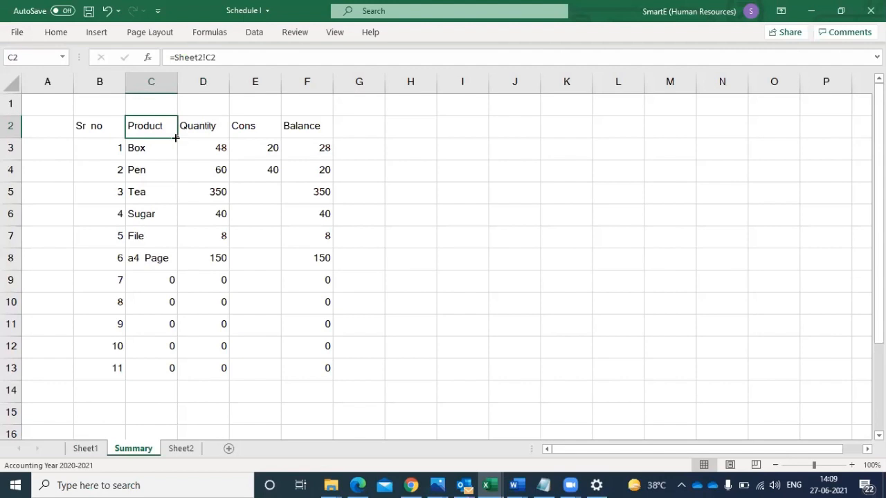
pyautogui.moveTo(176, 137); pyautogui.dragTo(431, 148)
pyautogui.moveTo(433, 258); pyautogui.dragTo(428, 388)
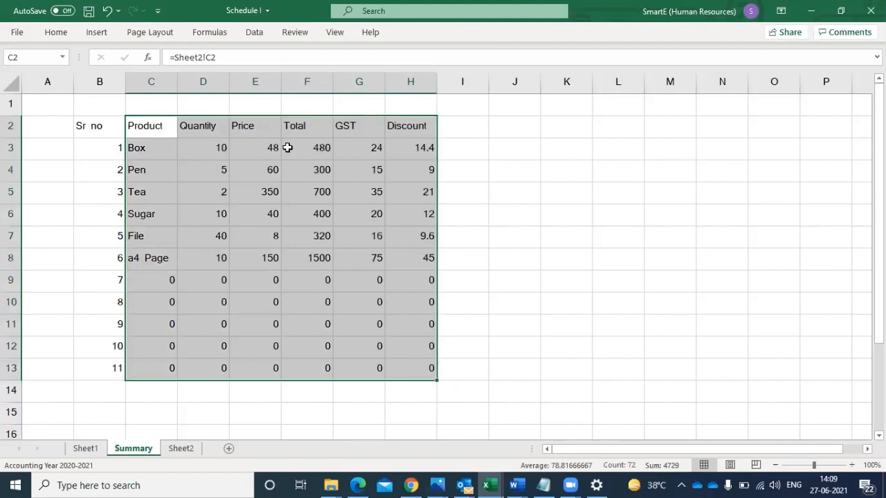
# - Delete the Price, Total, GST and Discount columns, E to H, from the Summary sheet
pyautogui.click(259, 82)
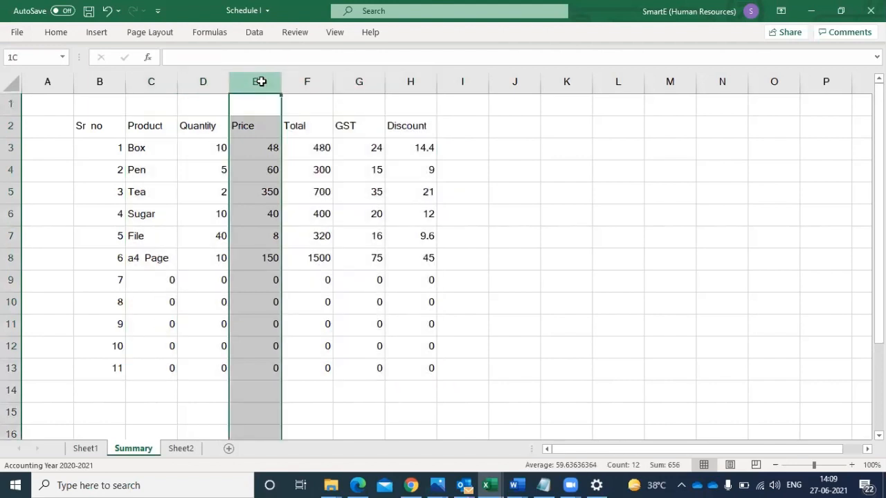
pyautogui.moveTo(260, 82); pyautogui.dragTo(405, 82)
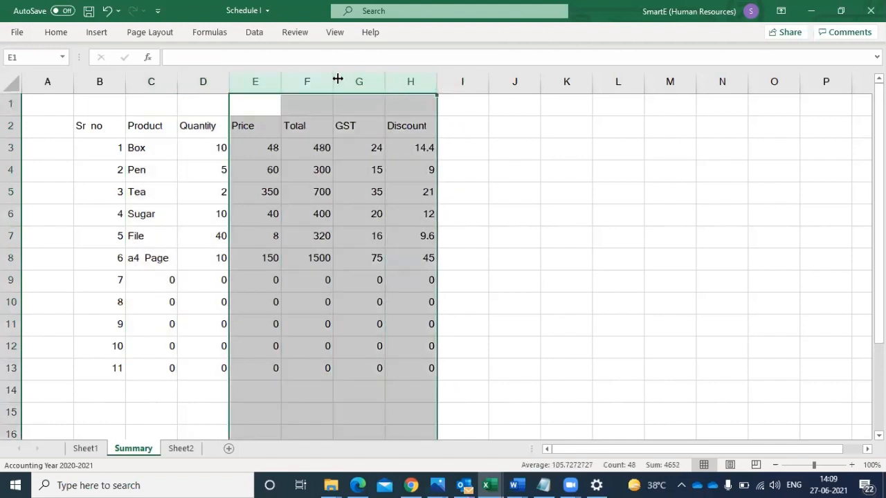
pyautogui.rightClick(337, 79)
pyautogui.click(381, 203)
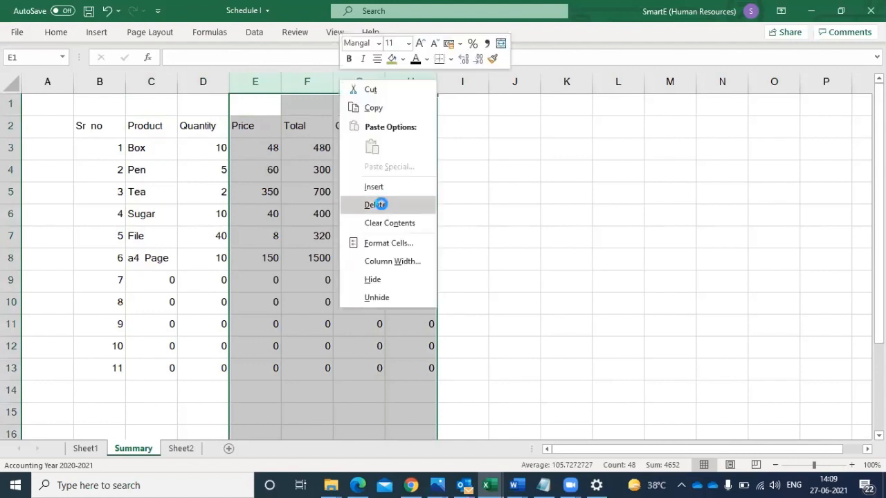
# - Add the headers Cons in E2 and Balance in F2, and enter 8 as the Box consumption in E3
pyautogui.click(258, 127)
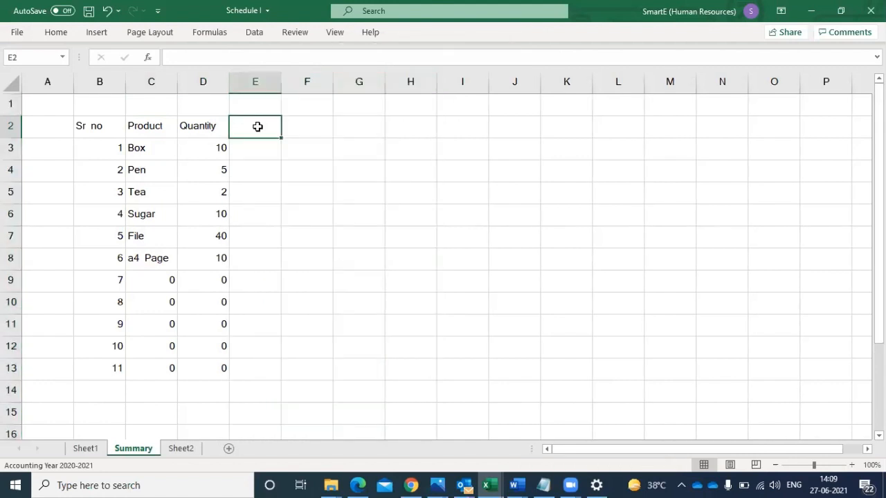
pyautogui.write('Cons')
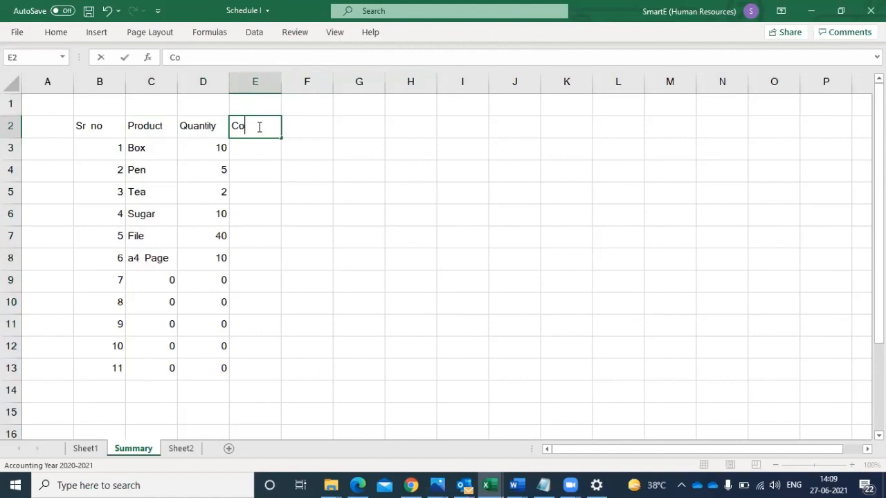
pyautogui.click(309, 130)
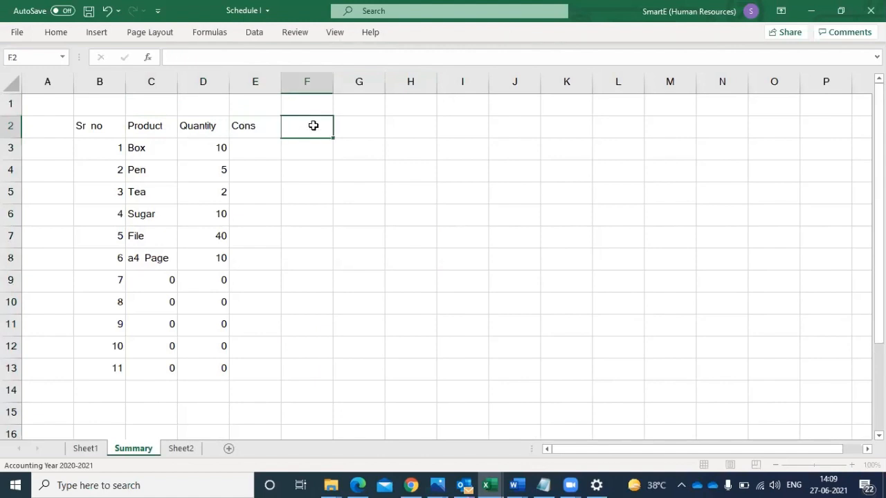
pyautogui.write('Balance')
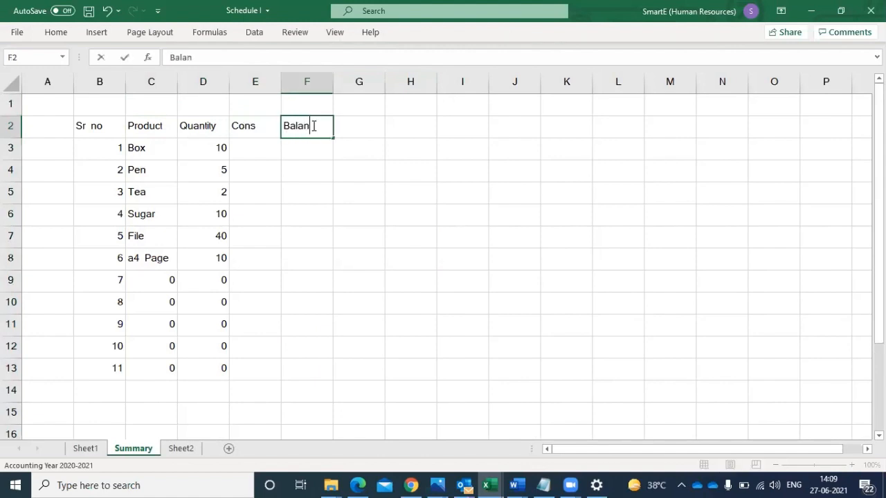
pyautogui.click(254, 155)
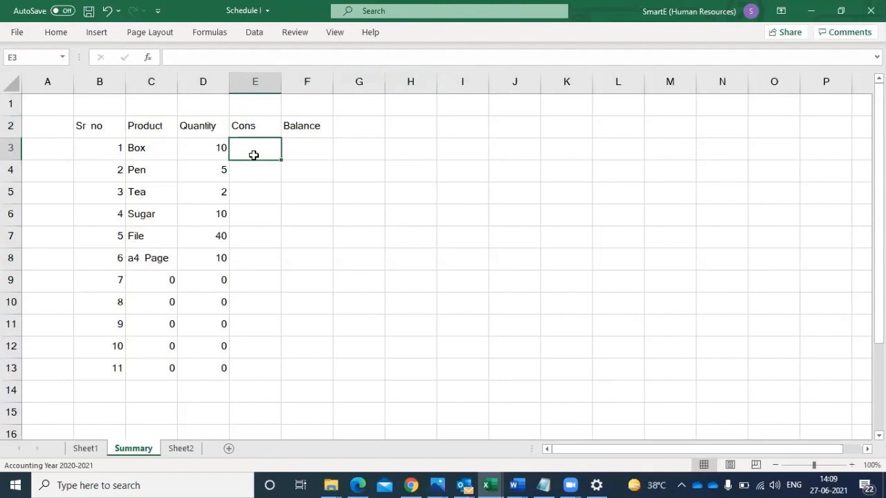
pyautogui.write('8')
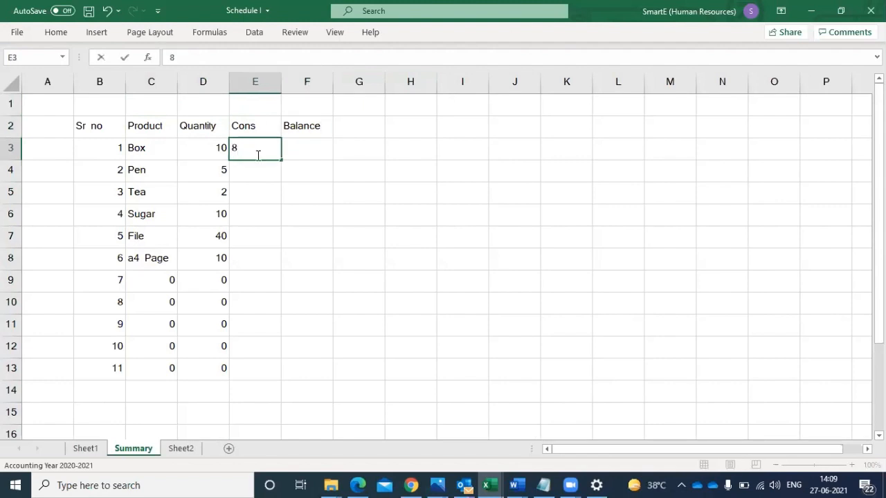
# - Calculate the Box balance in F3 with the formula =D3-E3 and fill it down to F8
pyautogui.click(305, 155)
pyautogui.write('=')
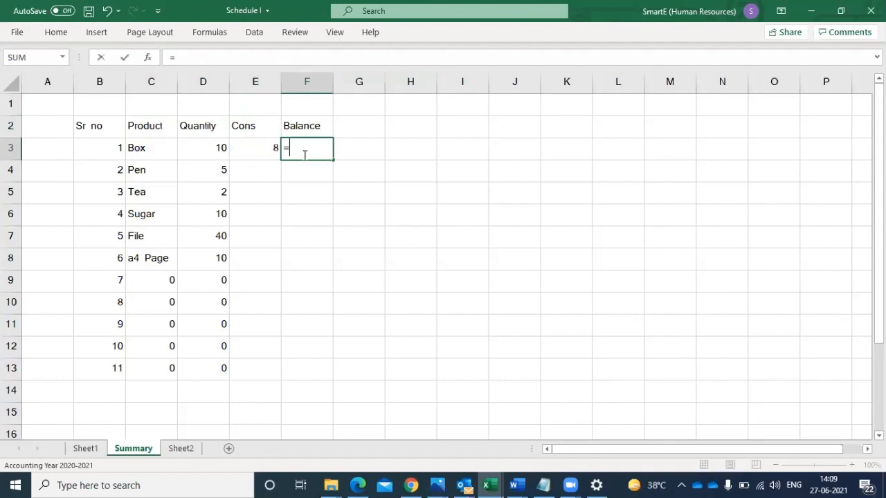
pyautogui.click(223, 148)
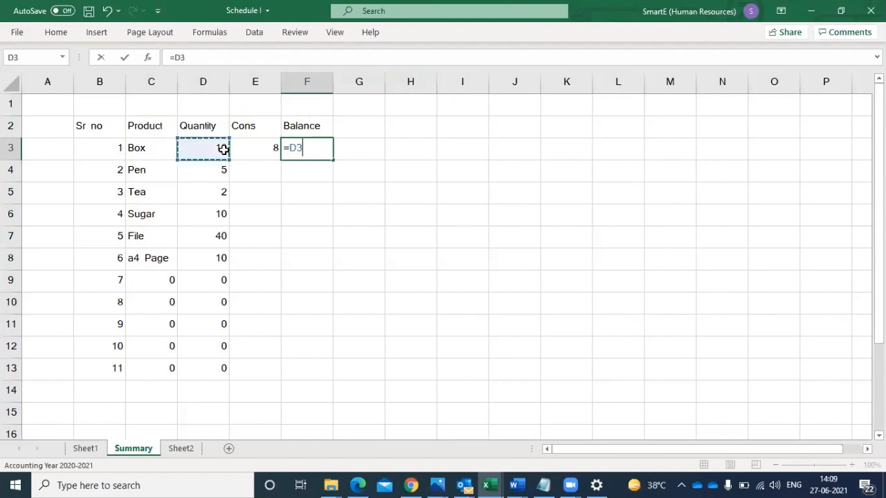
pyautogui.write('-')
pyautogui.click(263, 153)
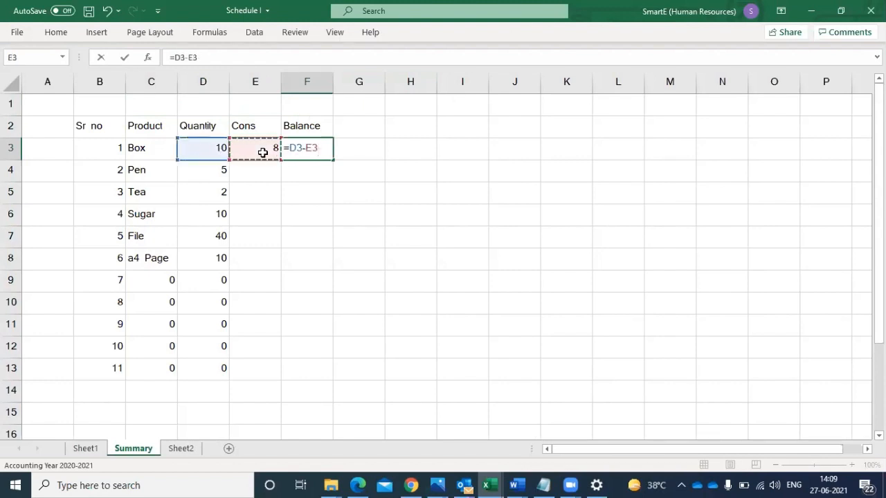
pyautogui.press('Return')
pyautogui.click(325, 154)
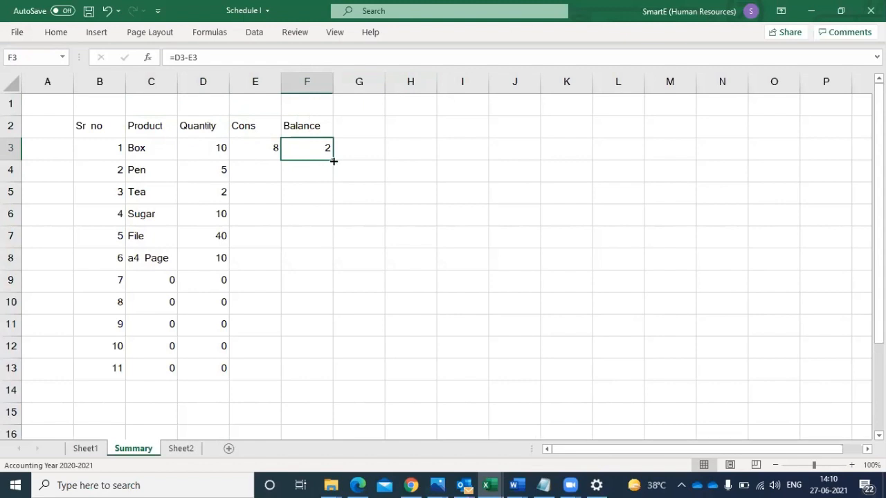
pyautogui.moveTo(335, 160); pyautogui.dragTo(321, 270)
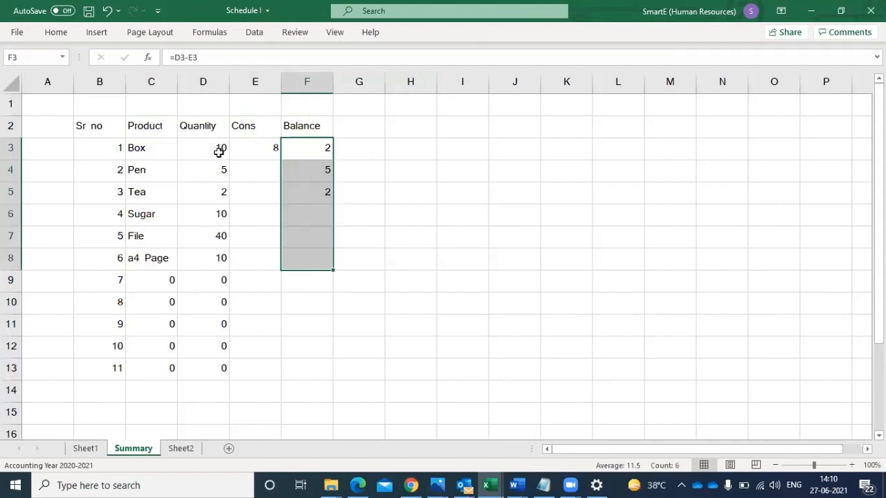
# - Enter the remaining Cons values in E4 to E8: 4 for Pen, 1 for Tea, 6 for Sugar, 32 for File and 4 for a4 Page
pyautogui.click(254, 170)
pyautogui.write('4')
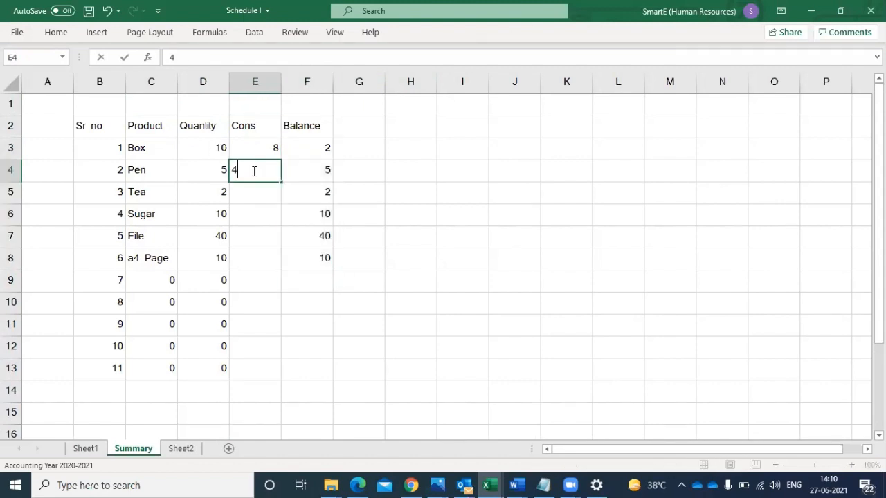
pyautogui.click(254, 193)
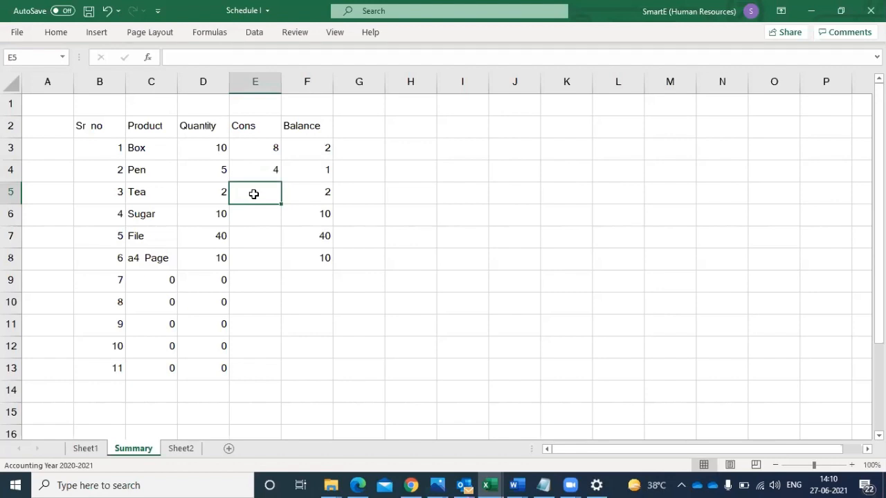
pyautogui.write('1')
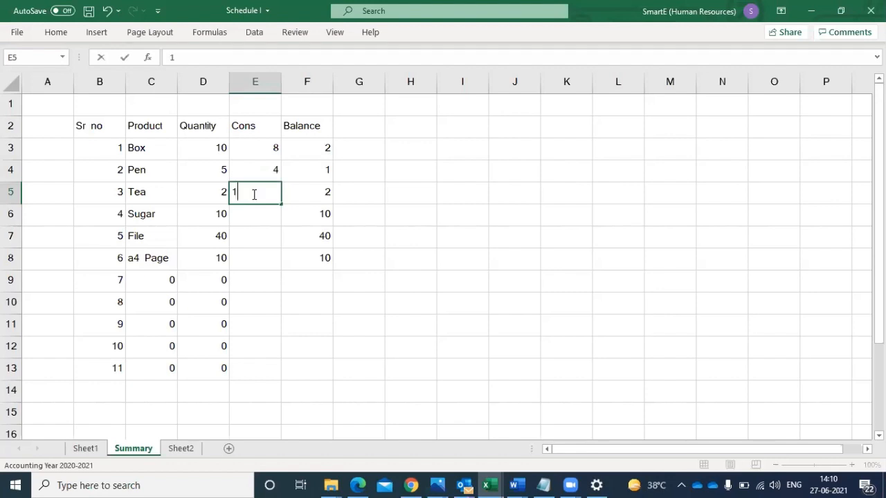
pyautogui.click(252, 216)
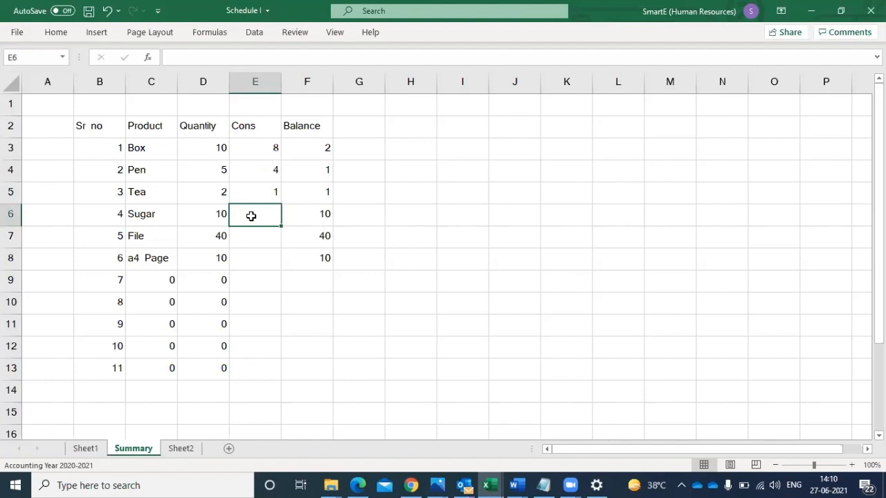
pyautogui.write('6')
pyautogui.click(251, 237)
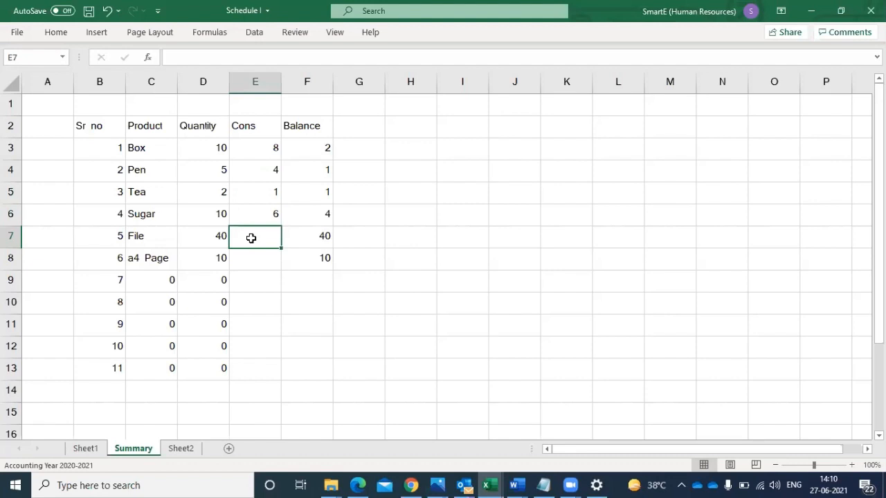
pyautogui.write('32')
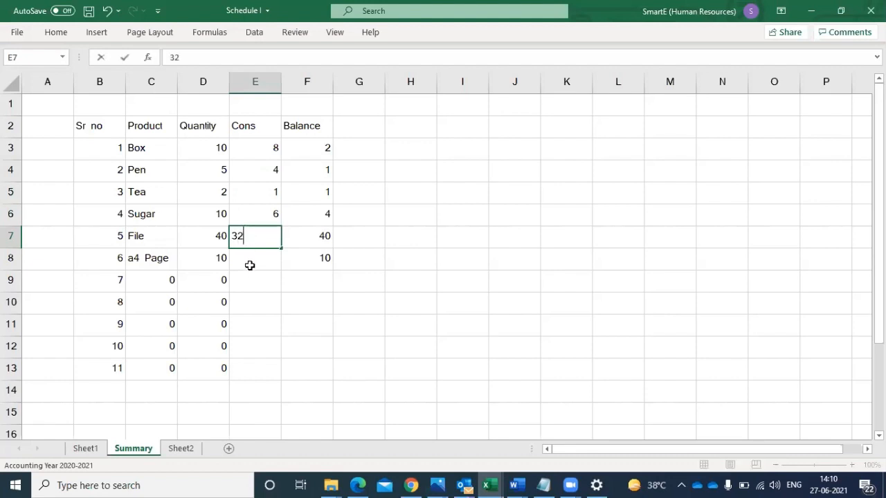
pyautogui.click(250, 264)
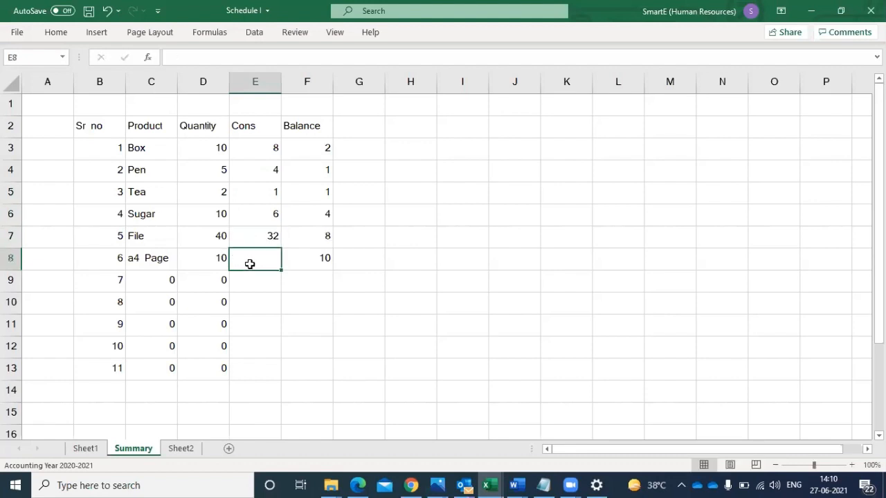
pyautogui.write('4')
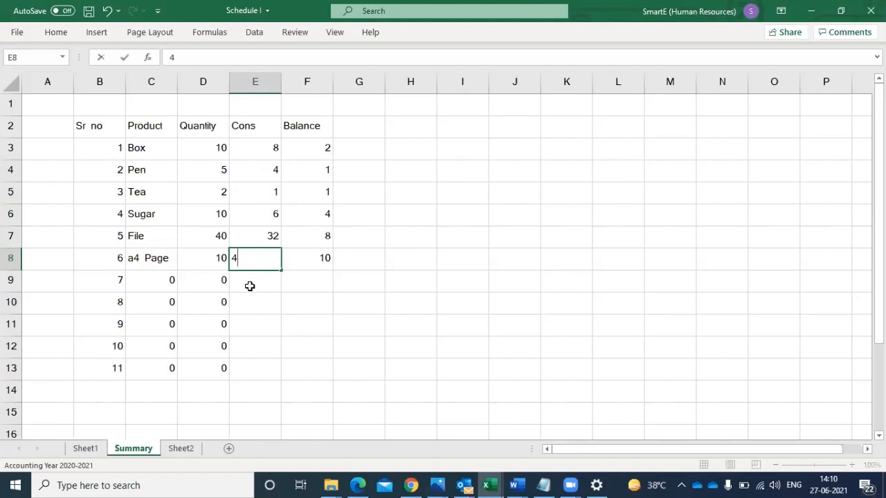
pyautogui.click(249, 286)
pyautogui.moveTo(318, 140); pyautogui.dragTo(310, 256)
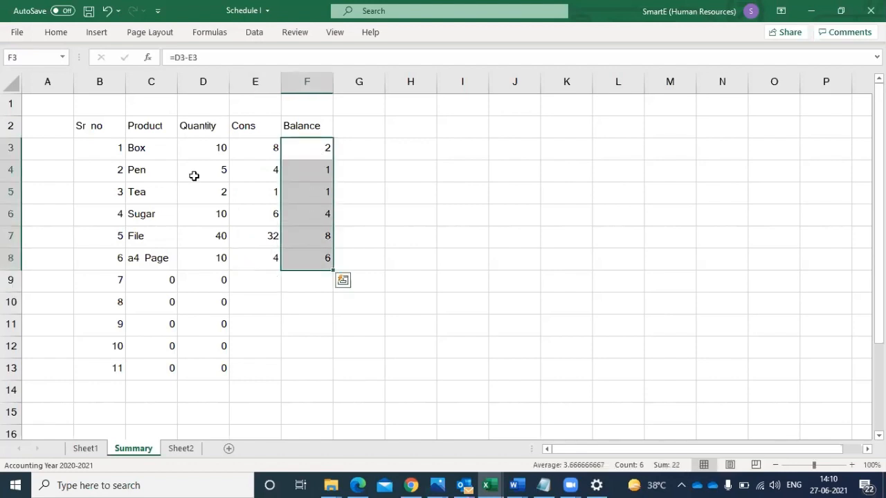
# - Apply all borders to the Summary table in B2:F13 and collapse the ribbon again
pyautogui.moveTo(104, 125); pyautogui.dragTo(309, 367)
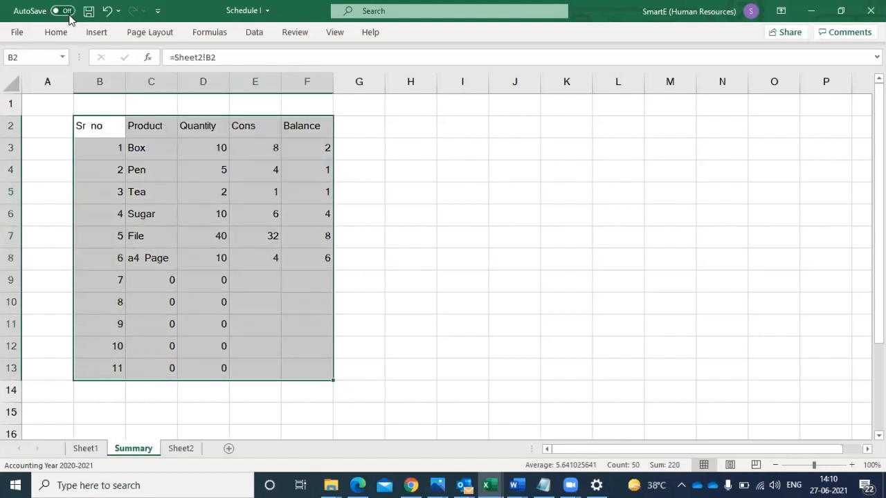
pyautogui.click(58, 32)
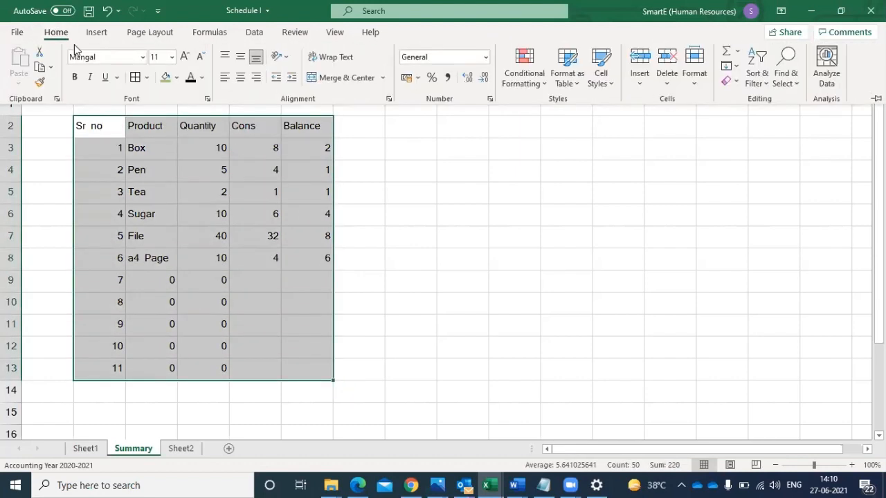
pyautogui.click(136, 78)
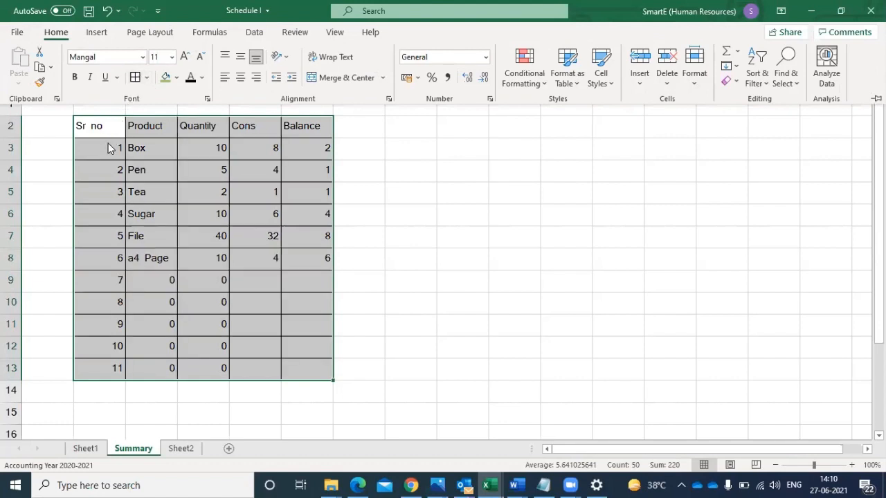
pyautogui.hotkey('ctrl', 'F1')
pyautogui.click(294, 144)
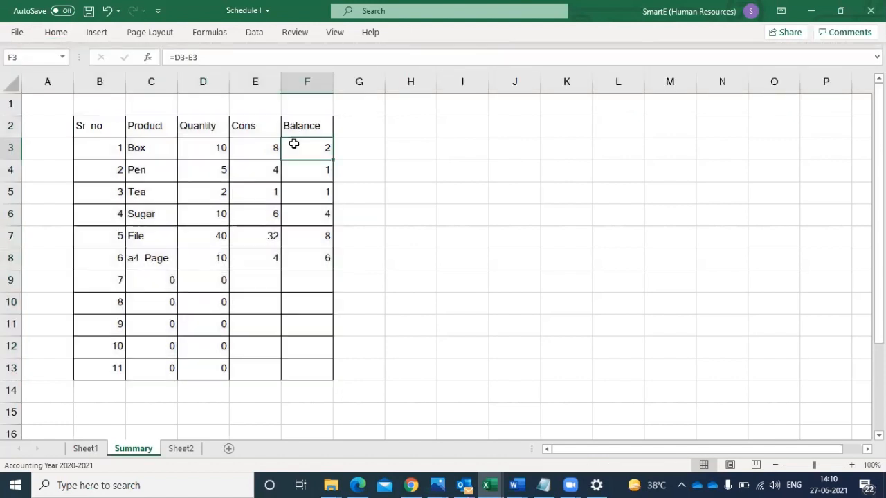
# - Add the header Reminder in G2, beside Balance, and select G3 below it
pyautogui.click(354, 126)
pyautogui.write('Rem')
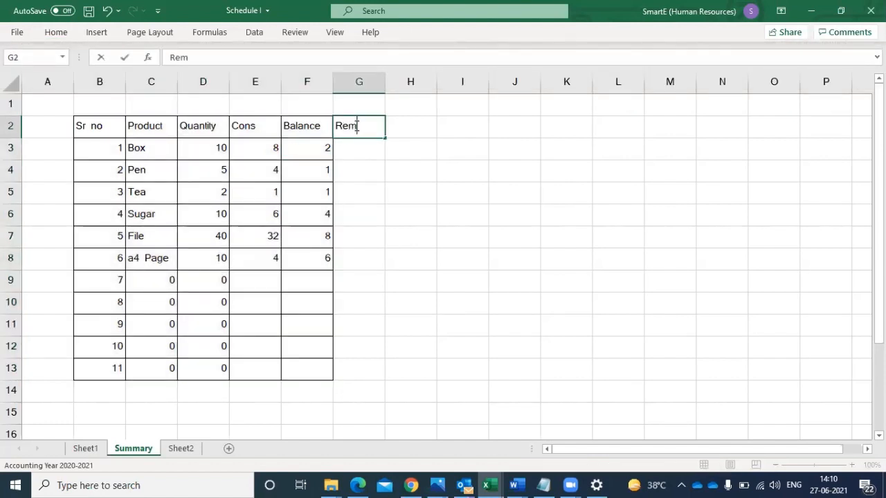
pyautogui.write('inde')
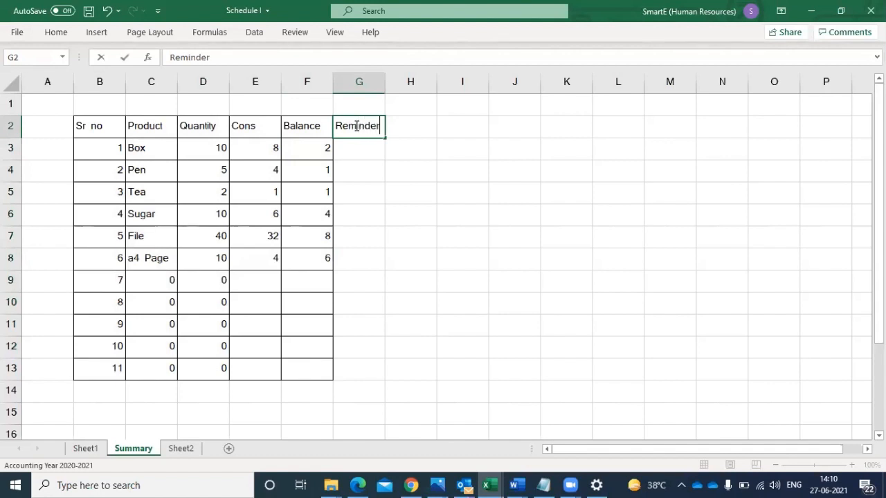
pyautogui.write('r')
pyautogui.click(354, 170)
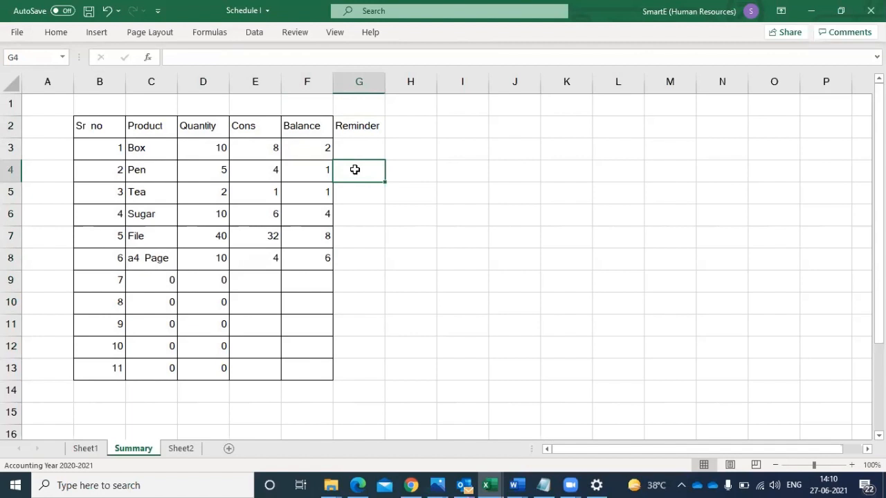
pyautogui.click(351, 147)
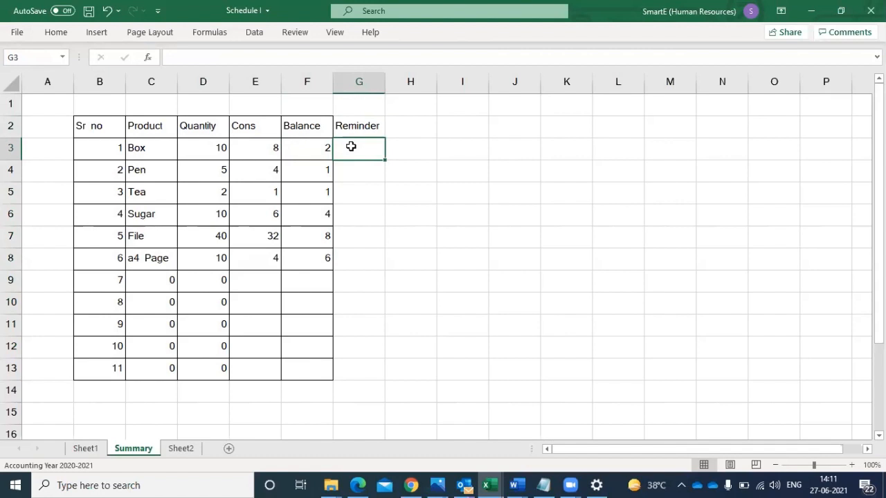
# - Enter the formula =IF(F3<2,"Buy","ok") in cell G3 under the Reminder heading of the Summary sheet
pyautogui.write('=')
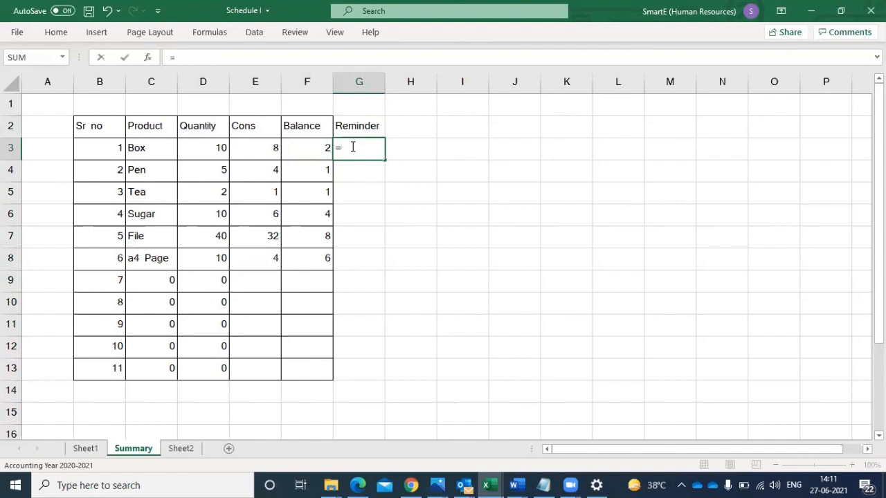
pyautogui.write('if')
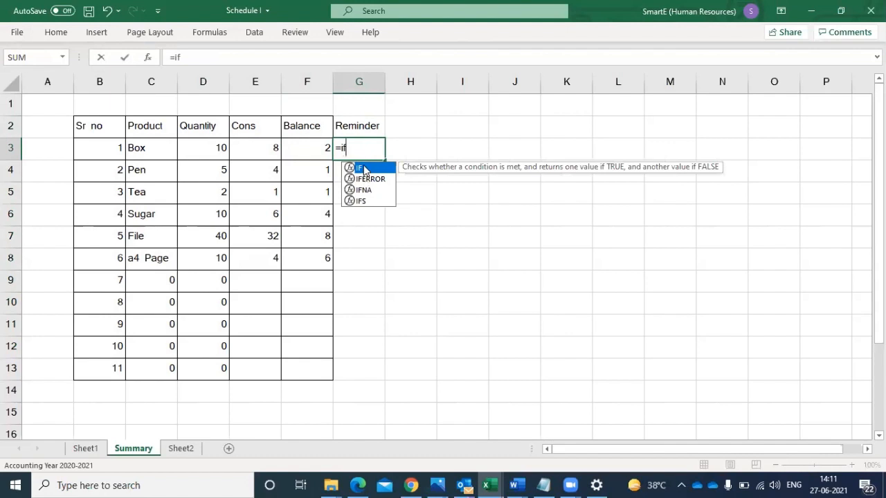
pyautogui.doubleClick(364, 169)
pyautogui.click(315, 146)
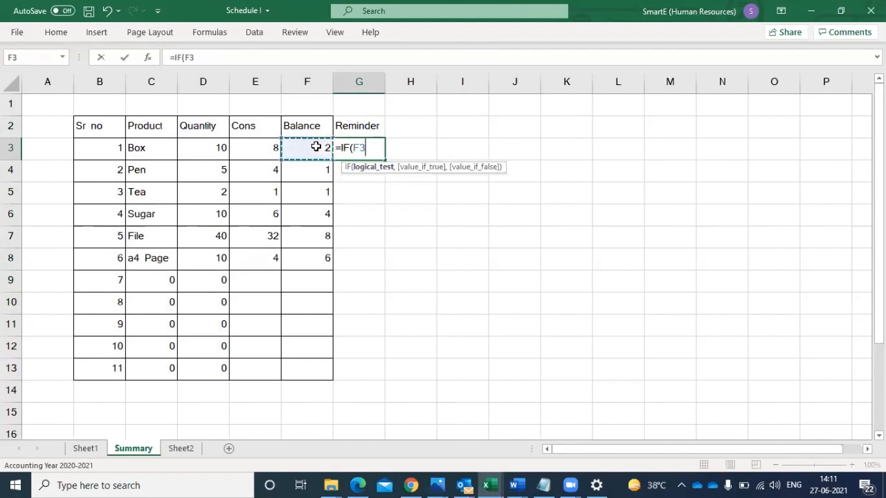
pyautogui.write('<2')
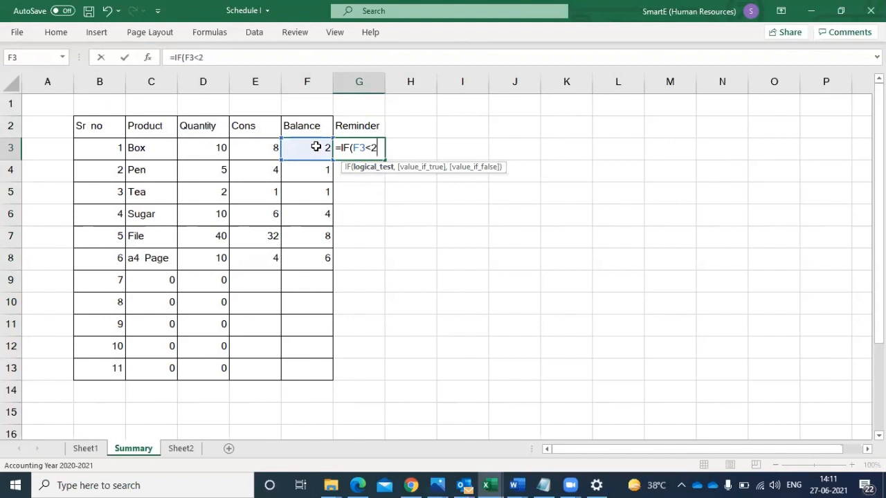
pyautogui.write(',')
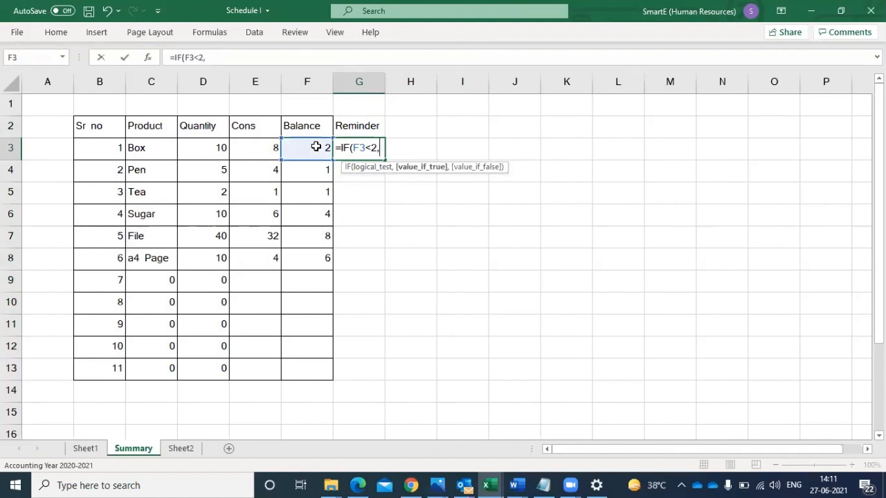
pyautogui.write('"Buy",')
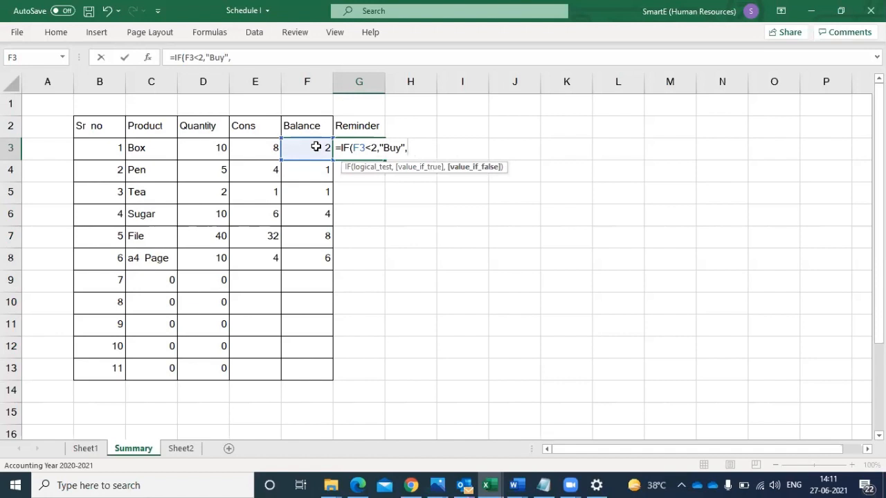
pyautogui.write('"ok")')
pyautogui.press('Return')
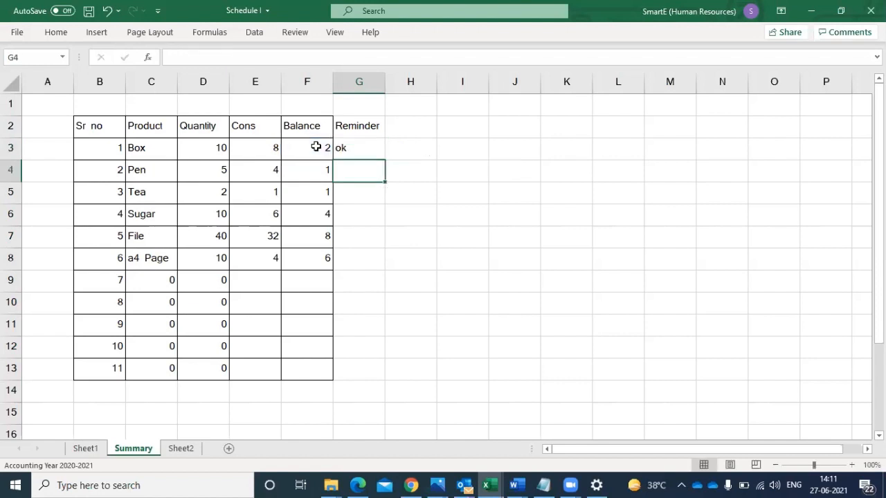
# - Fill the Reminder formula from G3 down through G8, covering all six listed products
pyautogui.click(362, 149)
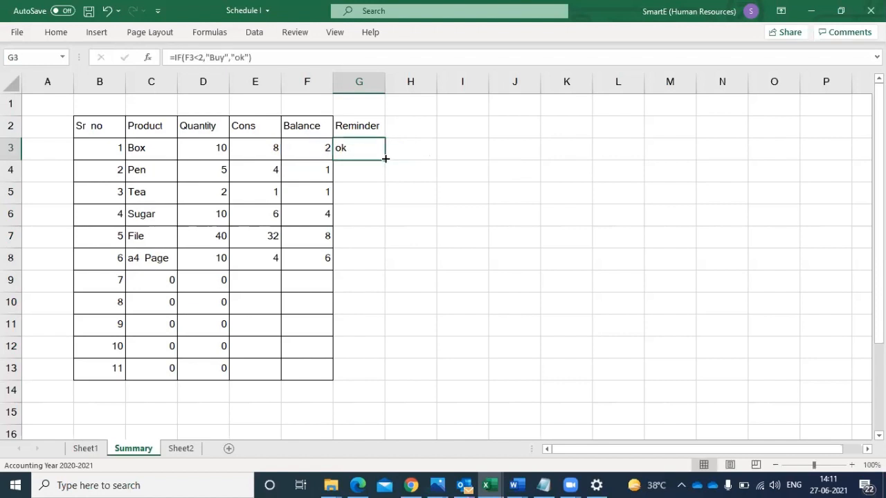
pyautogui.moveTo(384, 166); pyautogui.dragTo(377, 265)
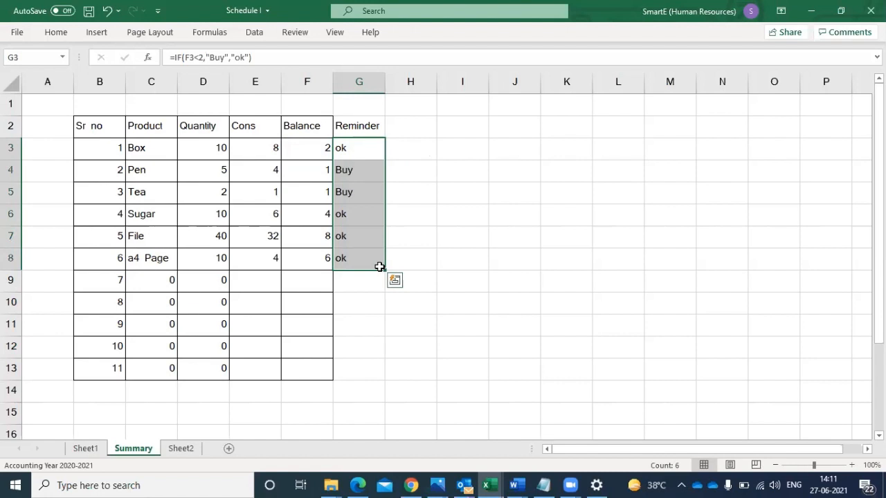
pyautogui.moveTo(356, 148); pyautogui.dragTo(357, 254)
# - Apply all borders to the whole summary table, B2:G13, including the Reminder column
pyautogui.click(54, 33)
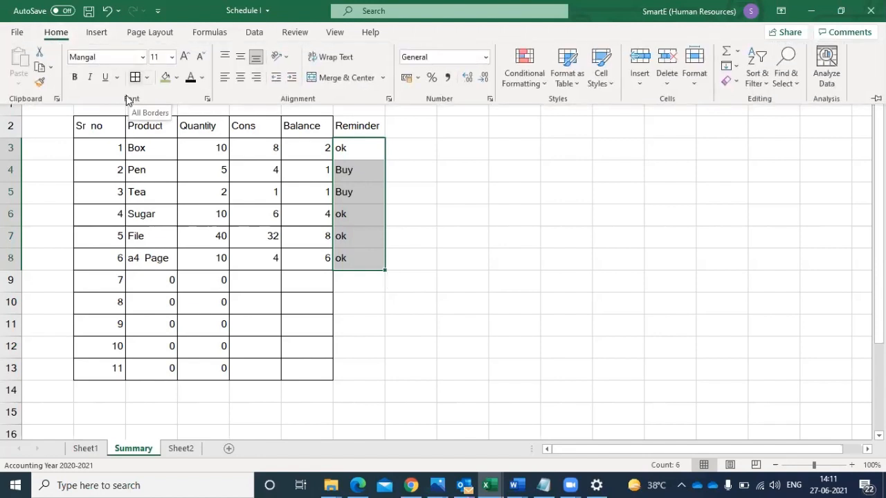
pyautogui.click(96, 127)
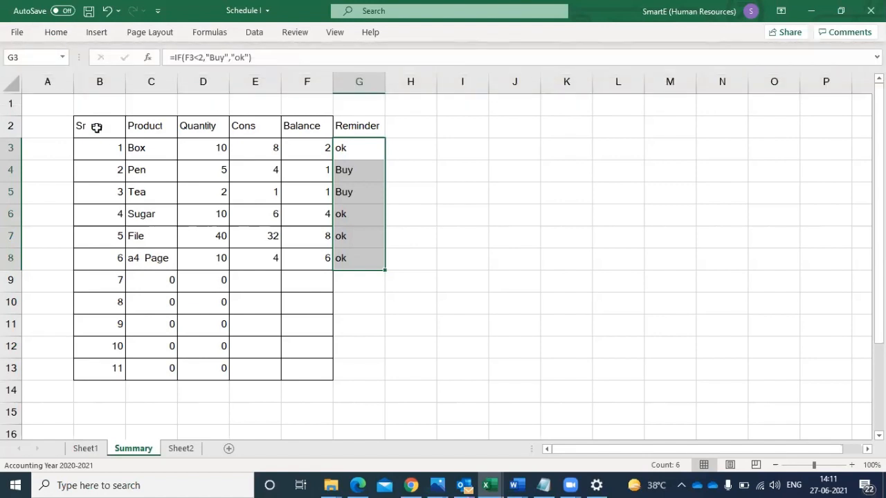
pyautogui.moveTo(96, 127); pyautogui.dragTo(350, 377)
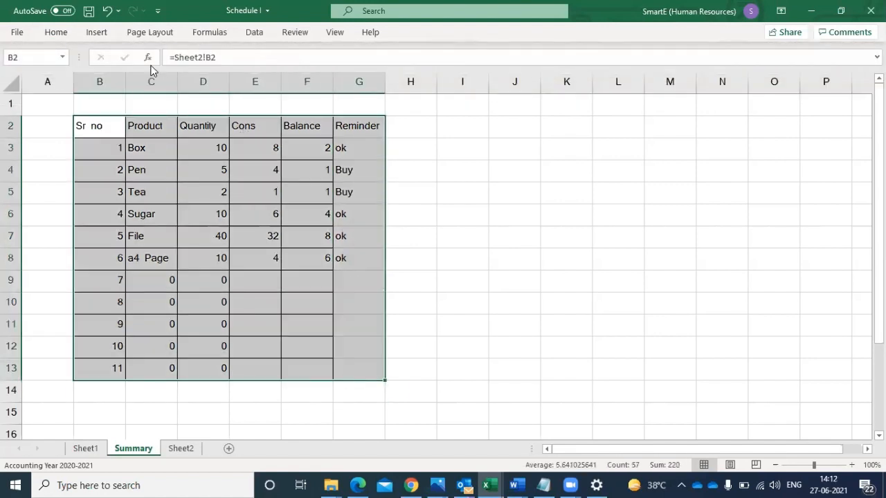
pyautogui.click(53, 32)
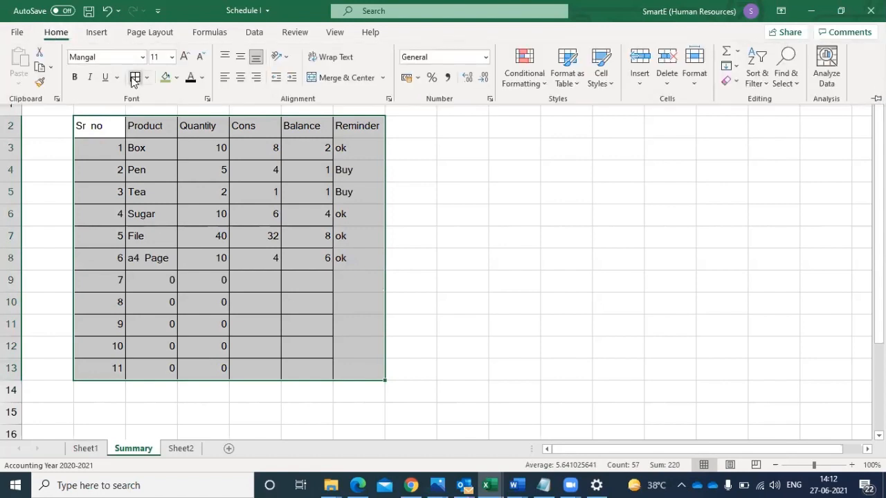
pyautogui.click(135, 77)
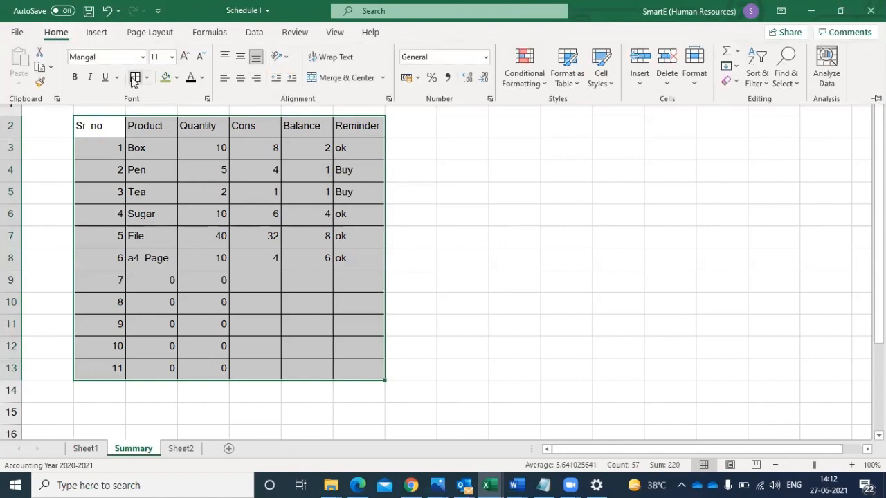
# - Center the serial numbers in B3:B13 of the Summary sheet horizontally
pyautogui.click(98, 150)
pyautogui.moveTo(98, 148); pyautogui.dragTo(99, 364)
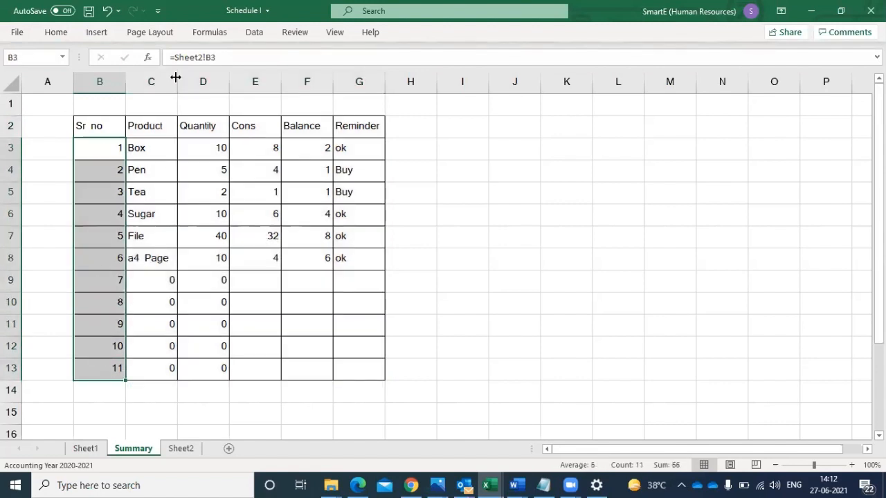
pyautogui.click(67, 35)
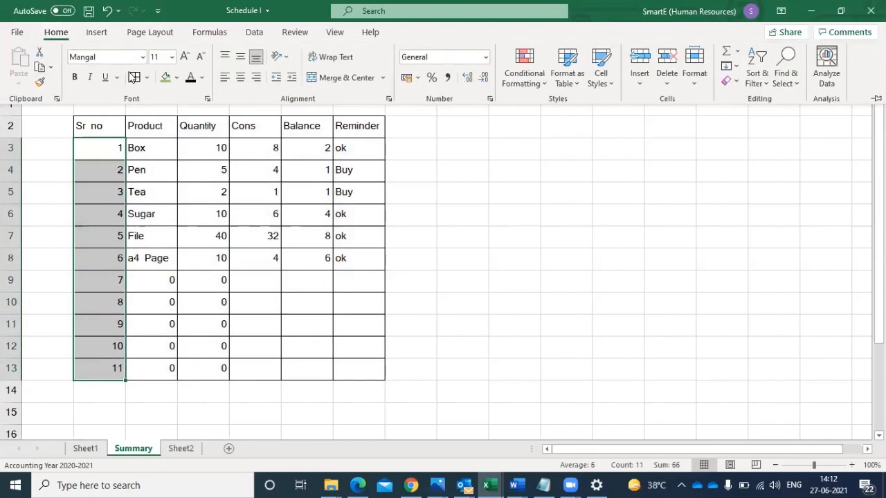
pyautogui.click(241, 78)
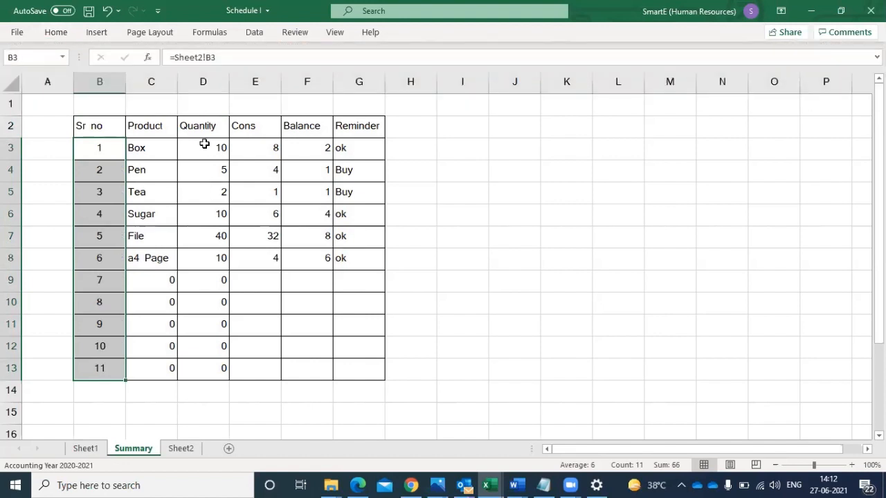
# - Center the Quantity, Cons, Balance and Reminder cells in D3:G13 of the Summary sheet horizontally
pyautogui.moveTo(204, 145); pyautogui.dragTo(338, 280)
pyautogui.moveTo(346, 374); pyautogui.dragTo(346, 375)
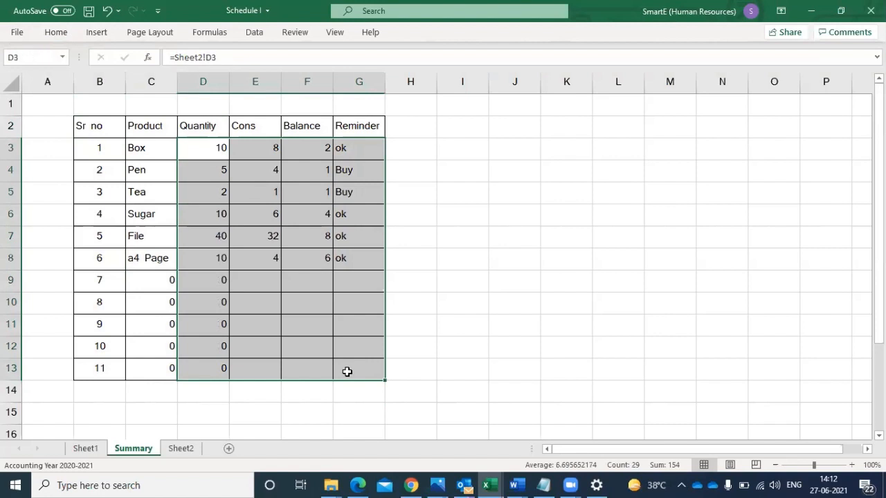
pyautogui.click(55, 34)
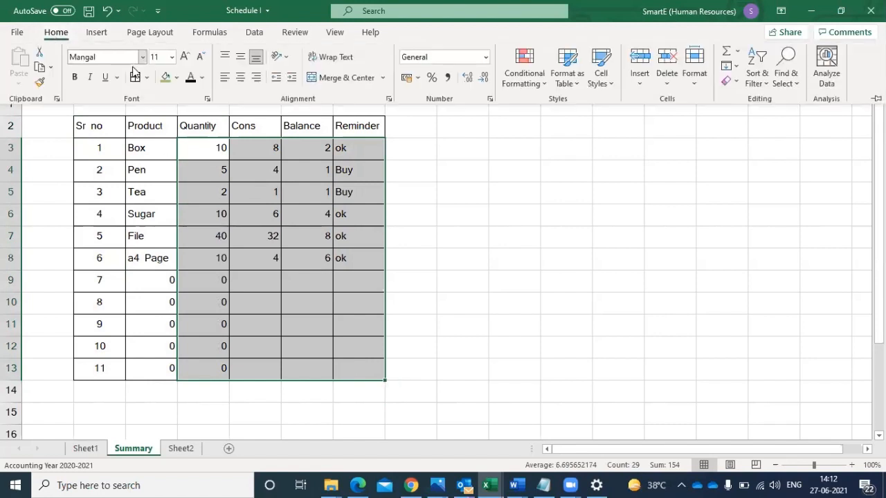
pyautogui.click(240, 76)
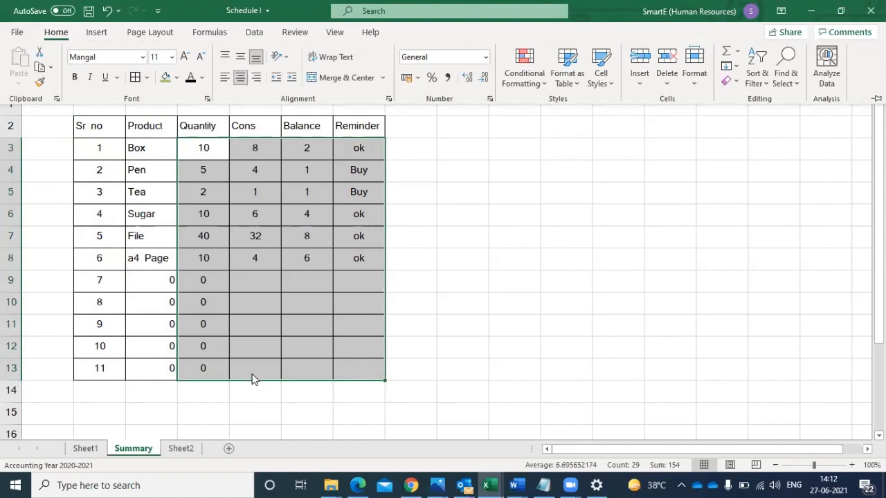
# - On Sheet2, center the stock table's cells from Quantity through Balance, D3:K13, horizontally
pyautogui.click(174, 447)
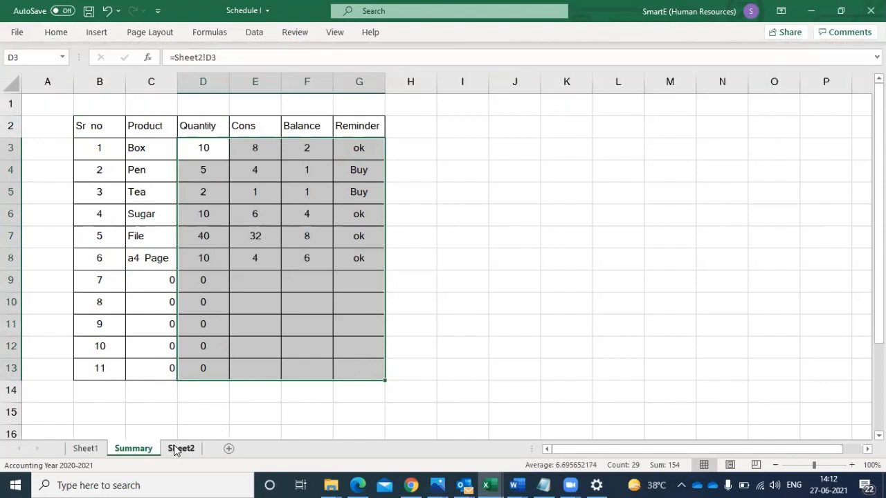
pyautogui.click(174, 448)
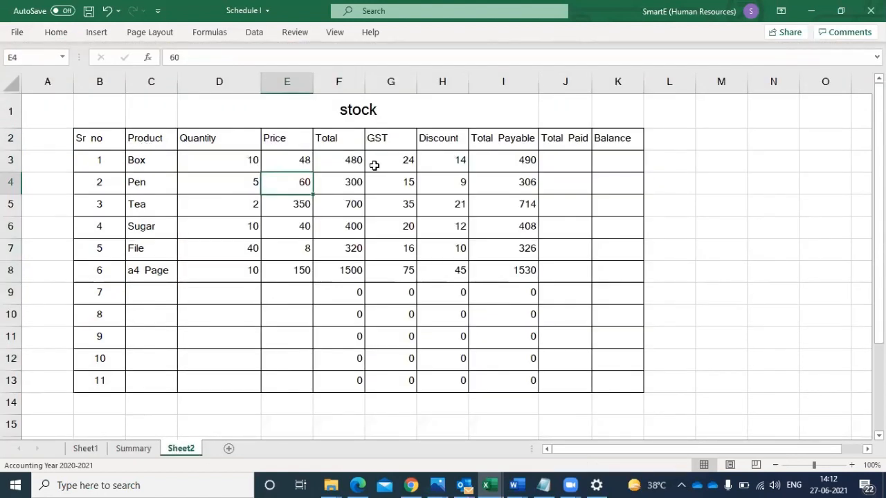
pyautogui.moveTo(247, 162)
pyautogui.mouseDown()
pyautogui.moveTo(395, 203)
pyautogui.moveTo(476, 277)
pyautogui.moveTo(530, 340)
pyautogui.moveTo(539, 369)
pyautogui.moveTo(597, 374)
pyautogui.mouseUp()
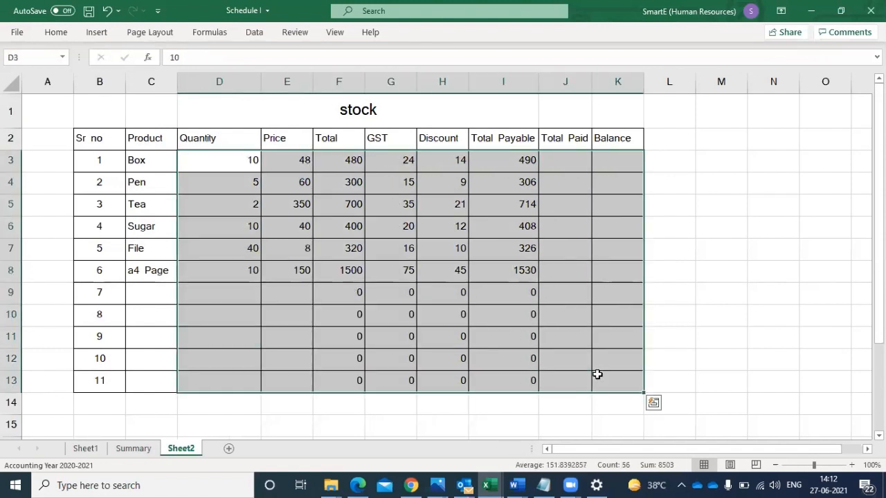
pyautogui.click(55, 33)
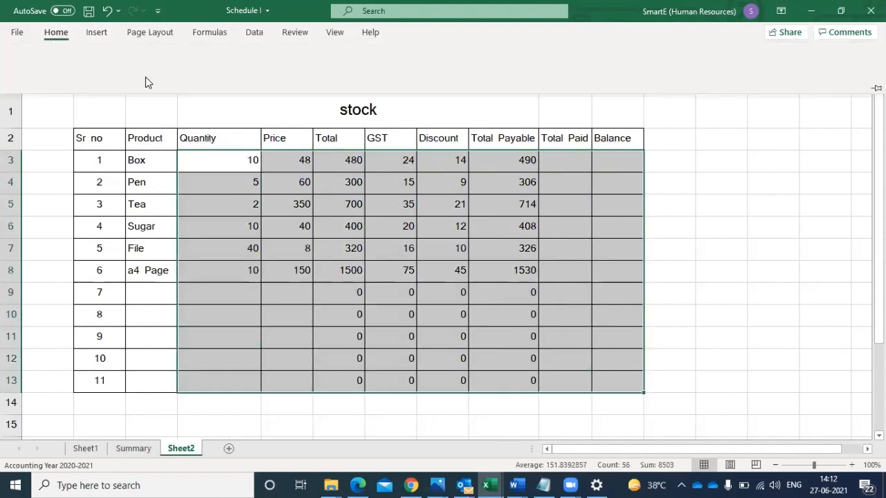
pyautogui.click(237, 78)
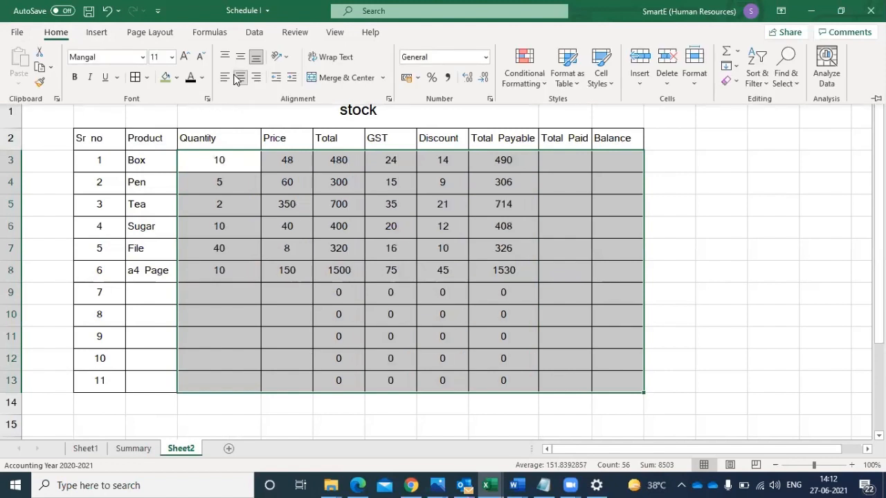
# - Make the stock table's header row, B2:K2, bold and give it a light blue fill
pyautogui.click(107, 160)
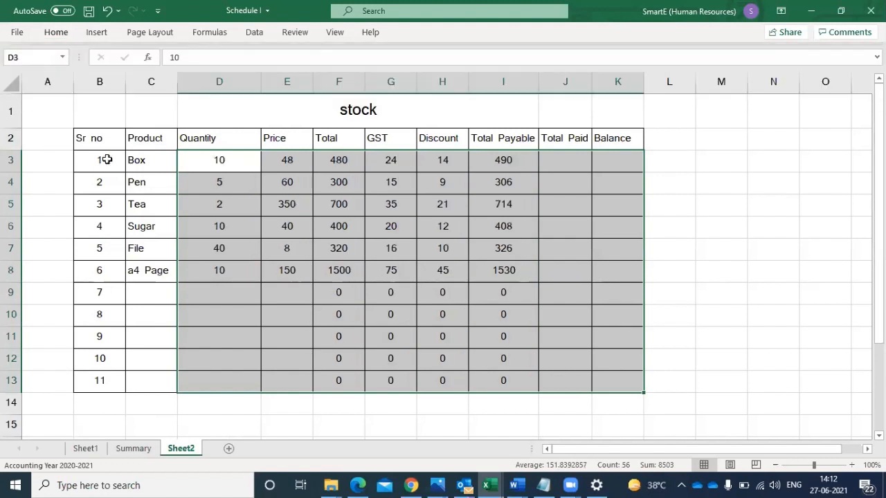
pyautogui.moveTo(80, 138); pyautogui.dragTo(598, 140)
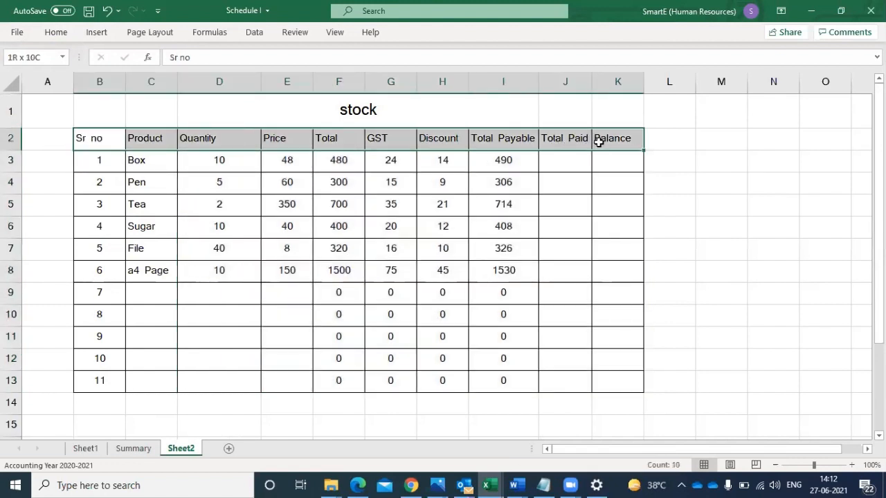
pyautogui.click(56, 33)
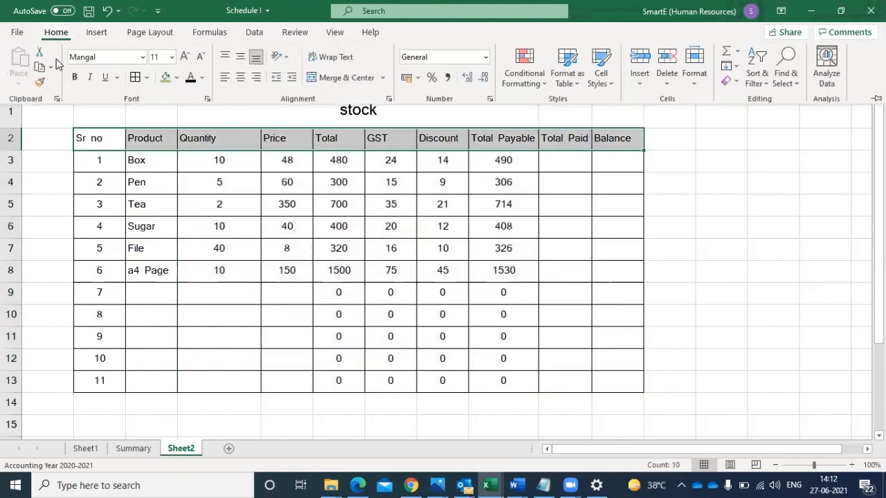
pyautogui.click(74, 77)
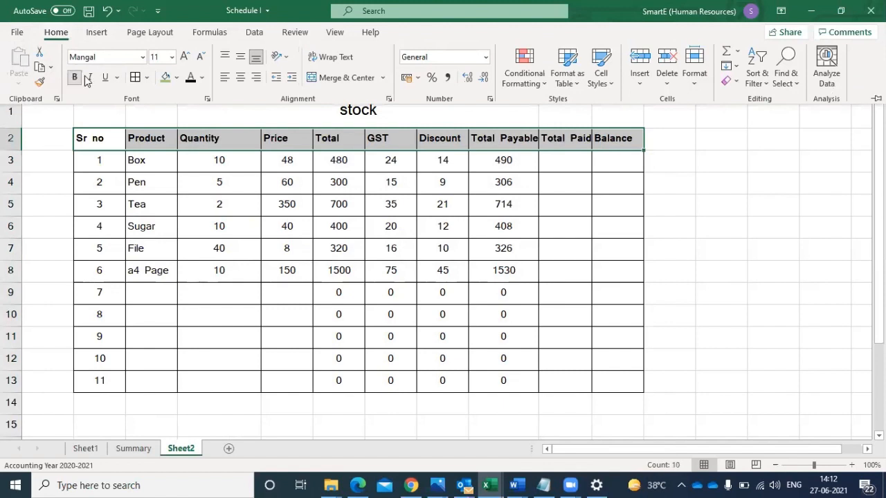
pyautogui.click(177, 79)
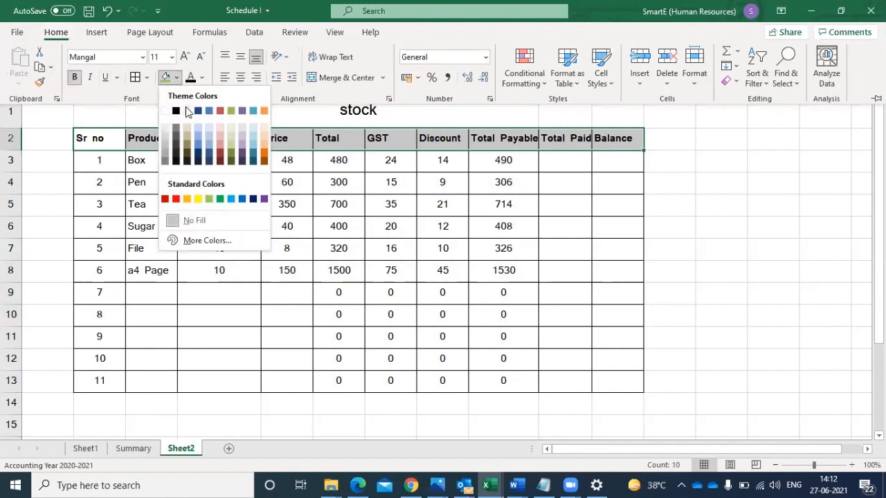
pyautogui.click(198, 130)
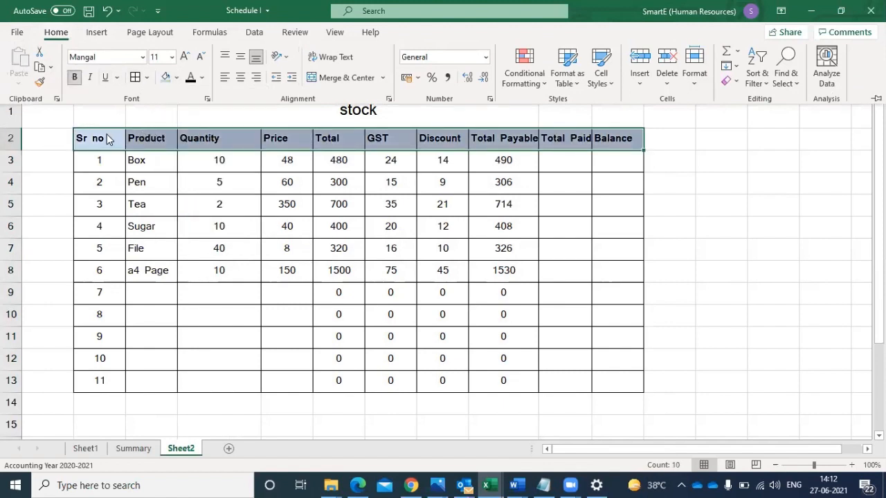
# - Apply a thick outside border around the whole stock table, B2:K13, on Sheet2
pyautogui.moveTo(96, 137); pyautogui.dragTo(631, 380)
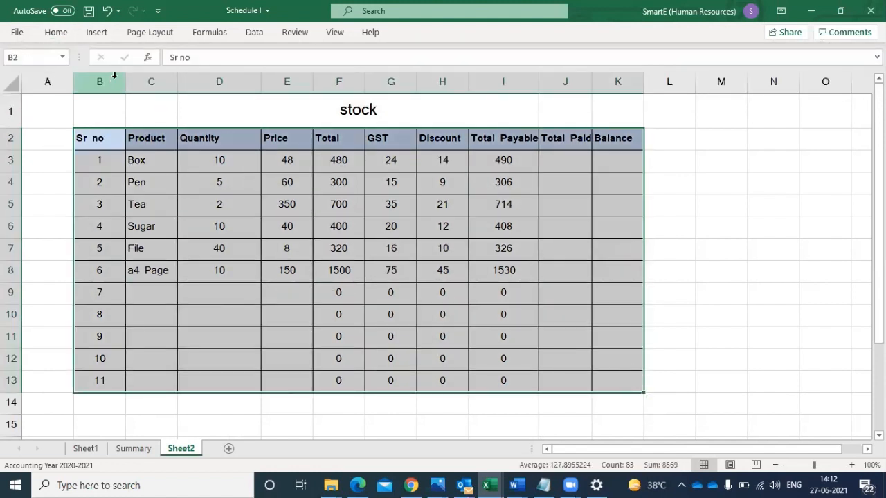
pyautogui.click(51, 32)
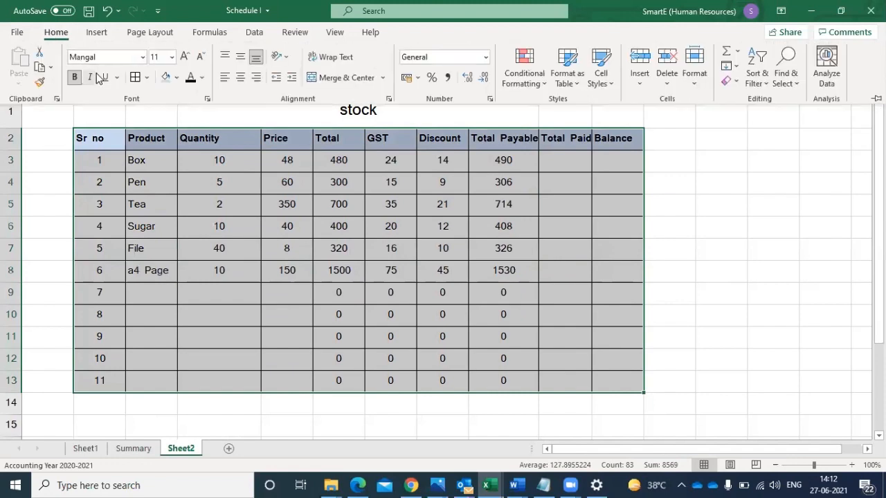
pyautogui.click(146, 76)
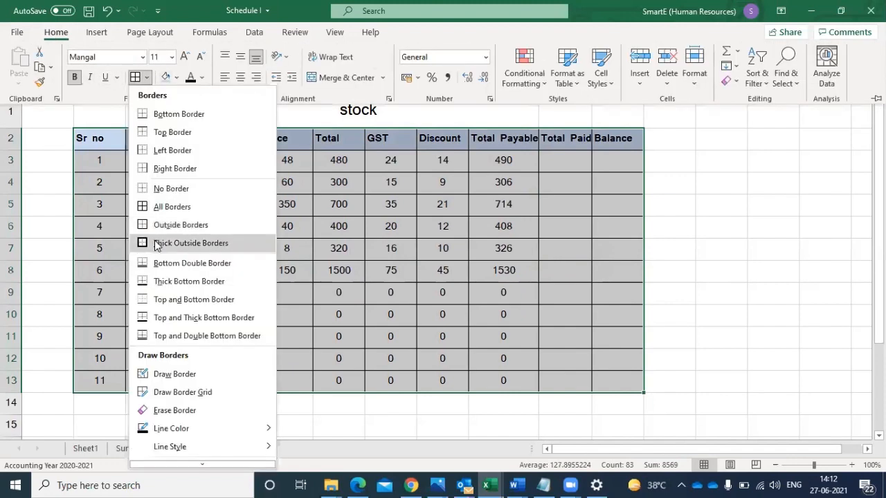
pyautogui.click(156, 244)
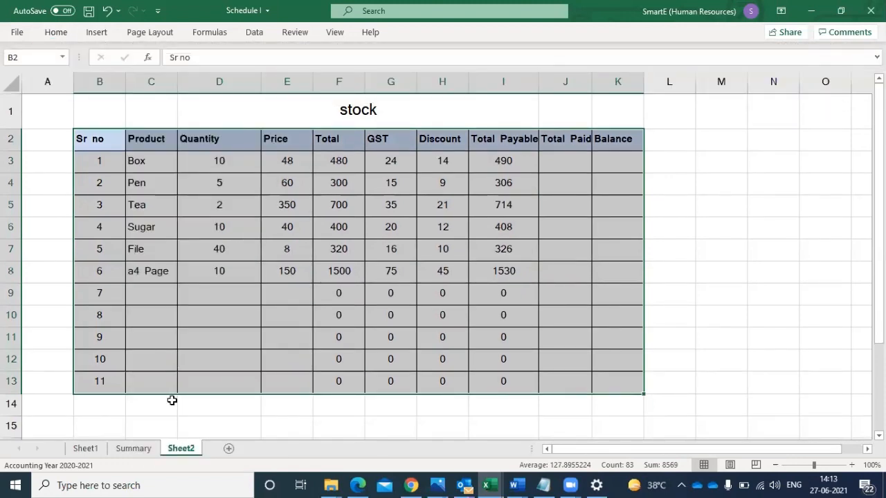
pyautogui.click(157, 414)
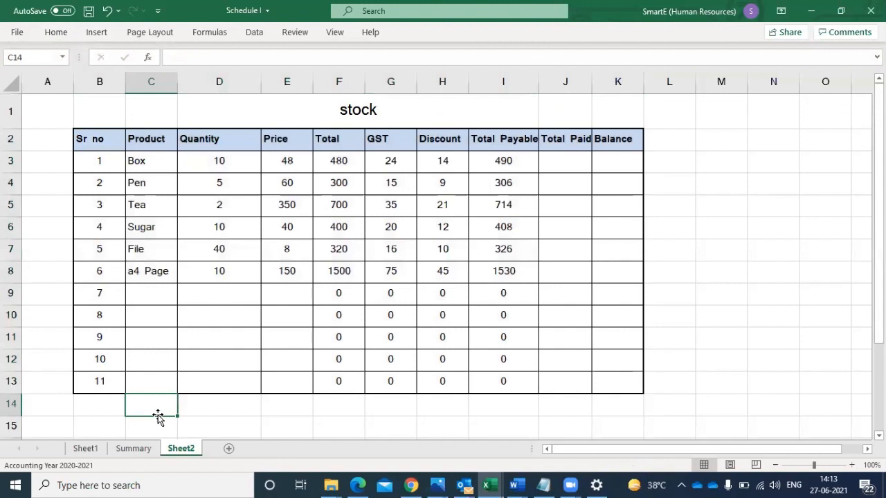
# - Clear the contents of the stock table's last row, B13:K13, and enter Total as its label in B13
pyautogui.click(101, 380)
pyautogui.moveTo(100, 379); pyautogui.dragTo(598, 374)
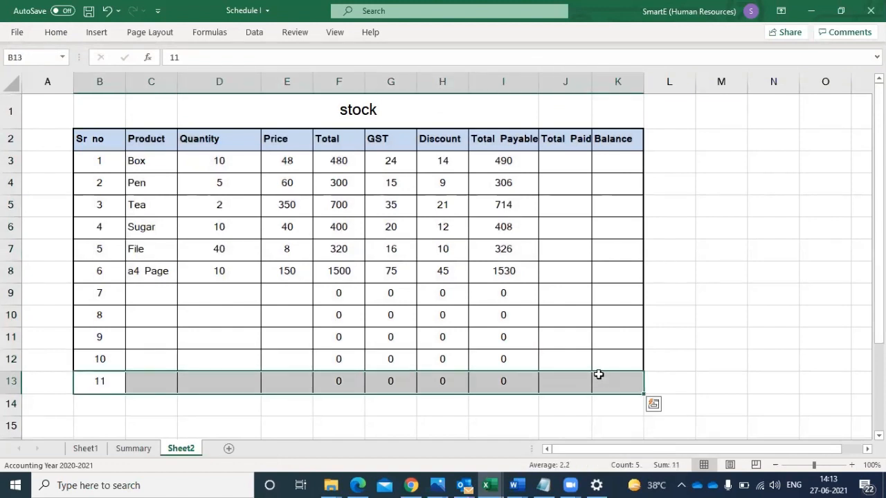
pyautogui.press('Delete')
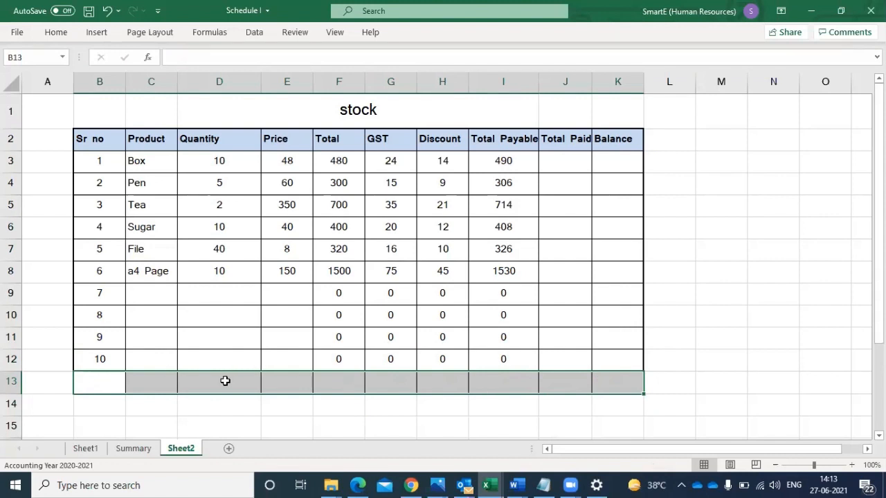
pyautogui.click(109, 382)
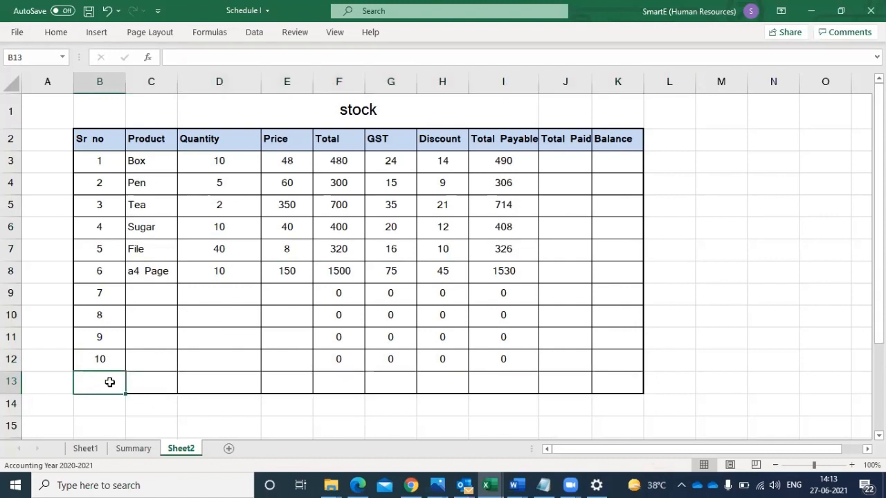
pyautogui.write('Total')
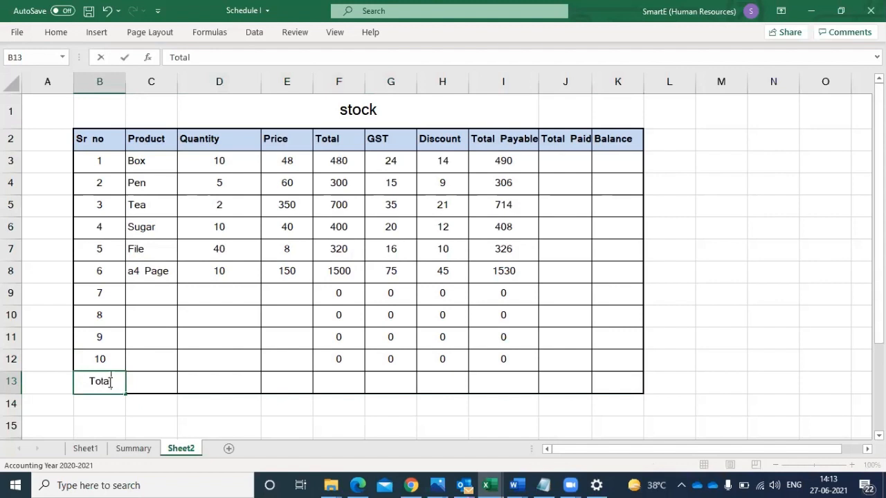
pyautogui.click(175, 412)
# - Sum the Quantity through Total Payable columns into row 13 by applying AutoSum to D3:I13
pyautogui.click(223, 165)
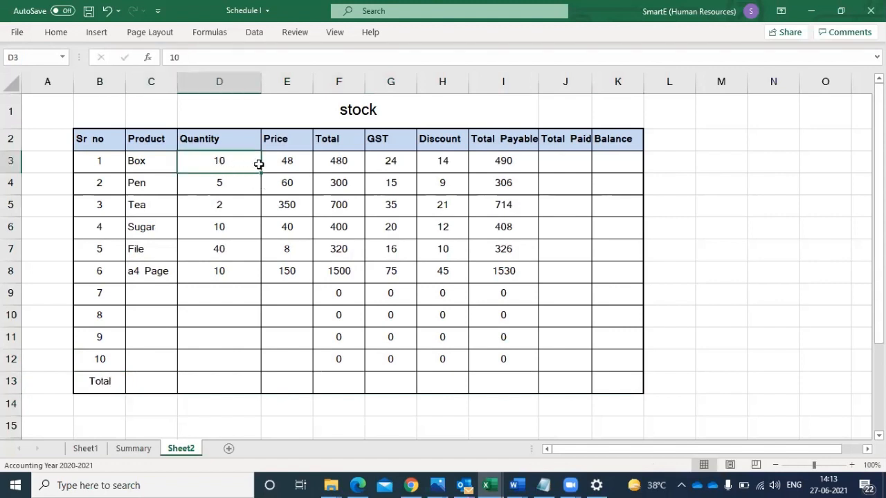
pyautogui.moveTo(258, 164); pyautogui.dragTo(503, 382)
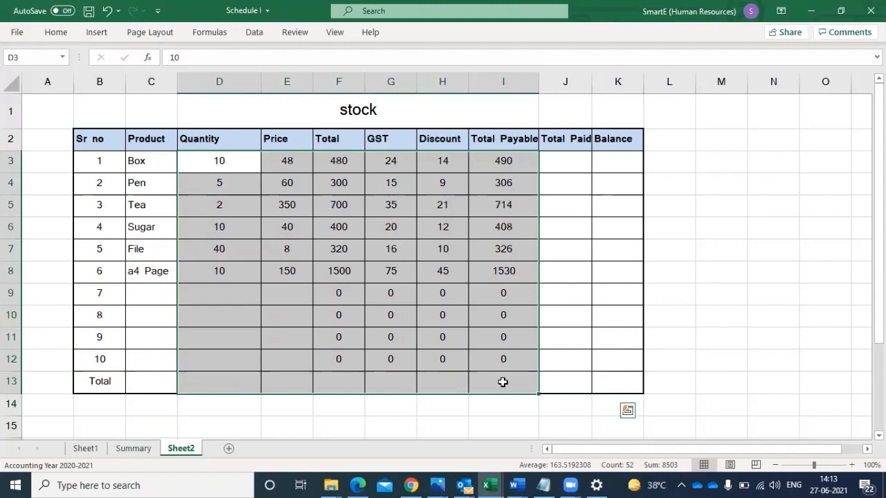
pyautogui.keyDown('ctrl'); pyautogui.scroll(1, 503, 382); pyautogui.keyUp('ctrl')
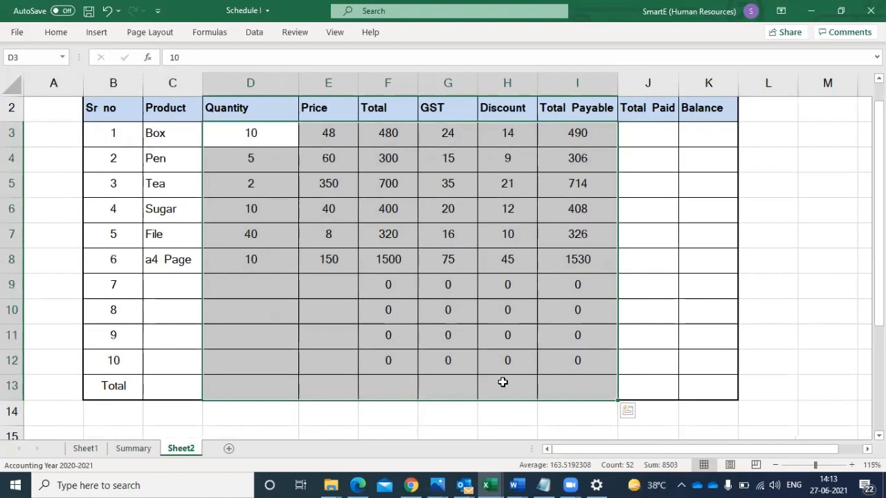
pyautogui.click(312, 387)
pyautogui.moveTo(240, 146); pyautogui.dragTo(584, 391)
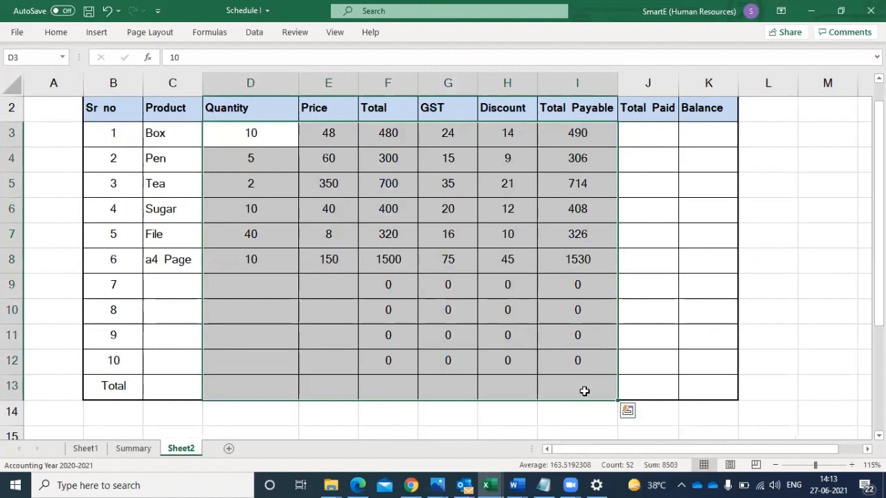
pyautogui.click(61, 35)
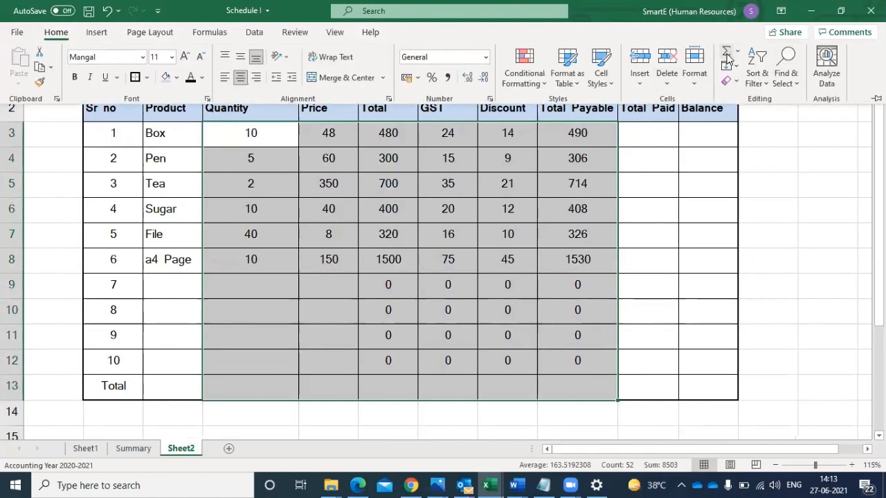
pyautogui.click(727, 60)
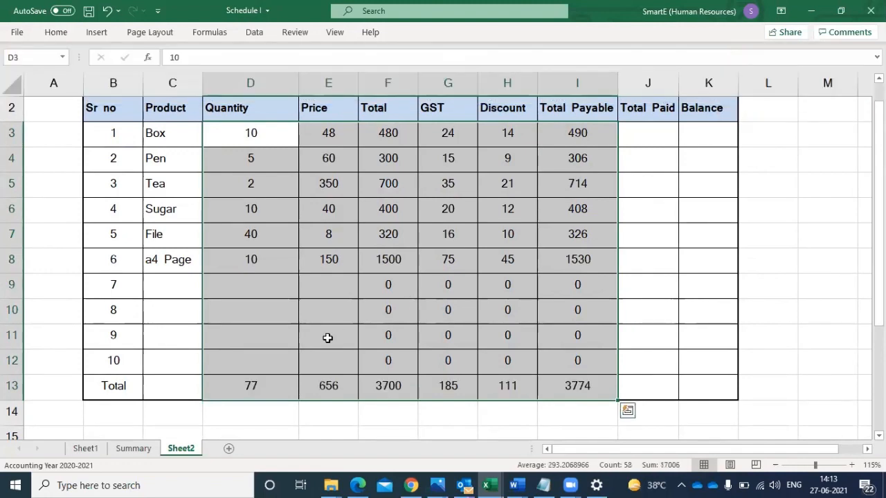
# - Clear the column sums from D13:I13 in the Total row
pyautogui.click(233, 395)
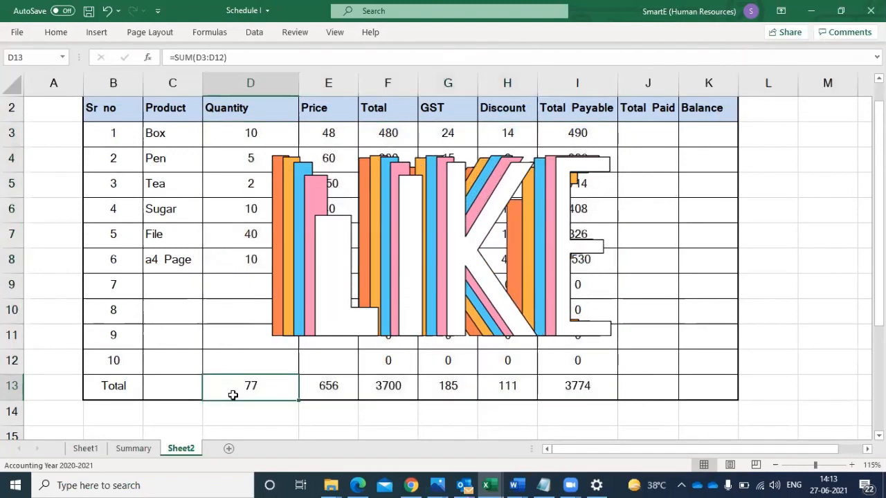
pyautogui.moveTo(233, 391); pyautogui.dragTo(574, 385)
pyautogui.press('Delete')
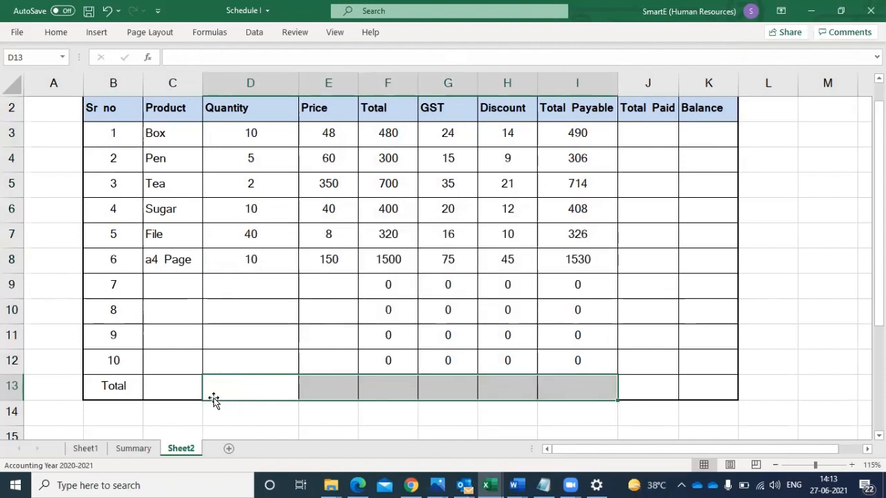
pyautogui.click(224, 420)
pyautogui.click(222, 390)
pyautogui.moveTo(222, 391); pyautogui.dragTo(597, 385)
pyautogui.scroll(1, 597, 384)
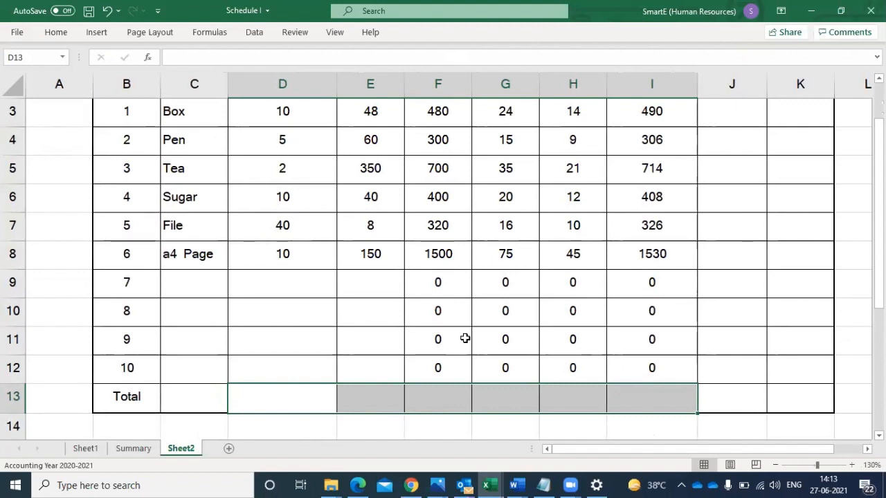
pyautogui.click(313, 399)
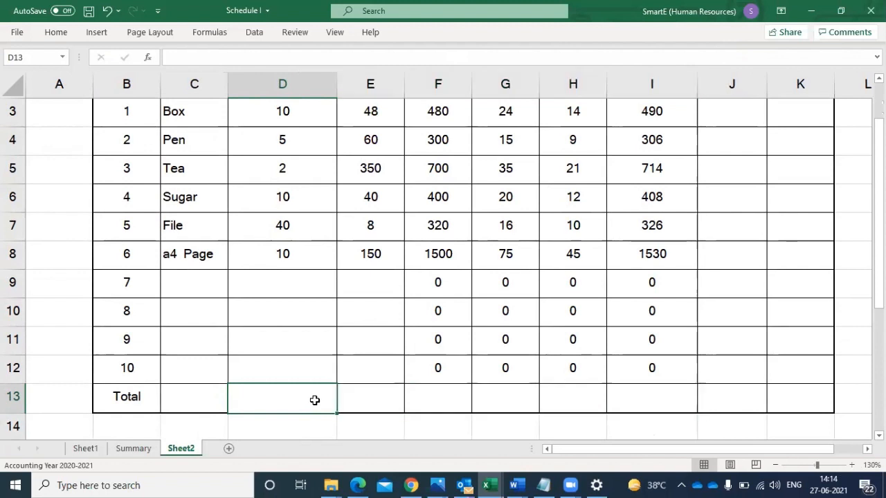
pyautogui.moveTo(300, 397); pyautogui.dragTo(635, 397)
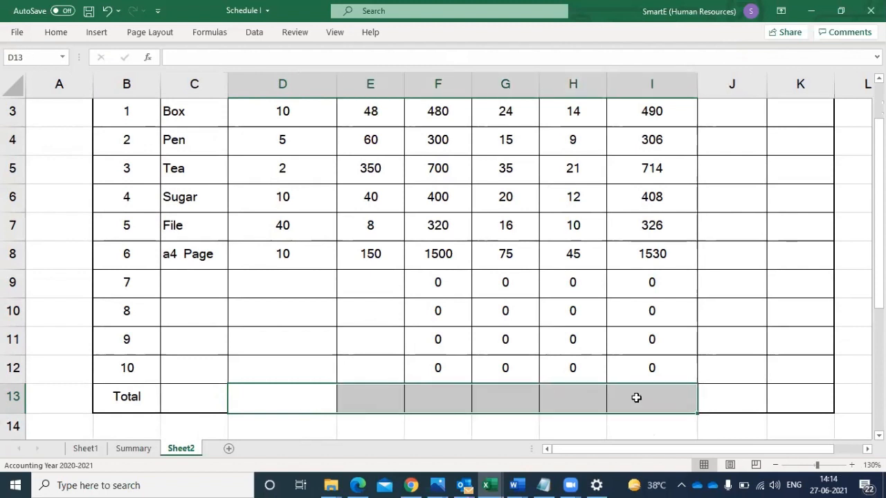
pyautogui.click(306, 392)
pyautogui.click(285, 424)
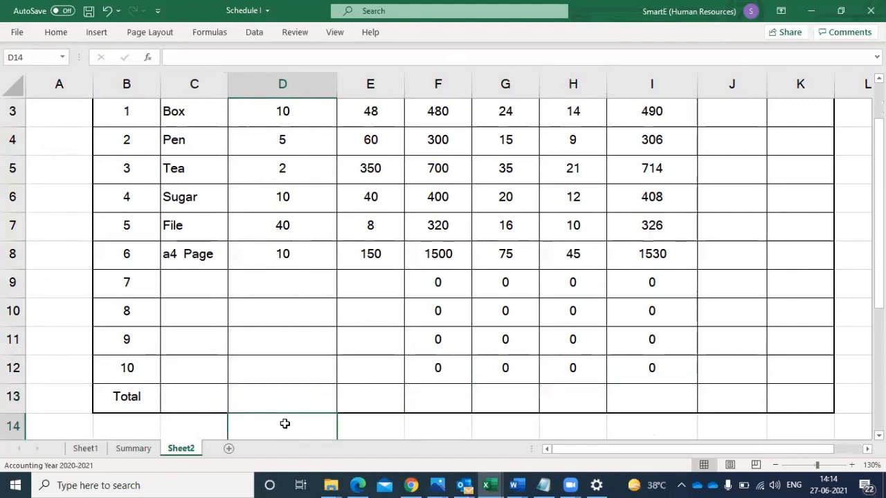
pyautogui.moveTo(279, 397); pyautogui.dragTo(662, 388)
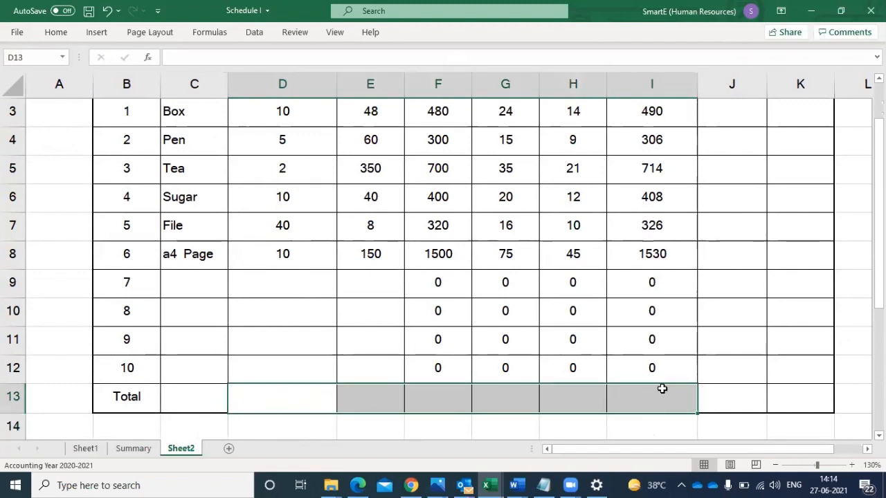
pyautogui.scroll(1, 661, 388)
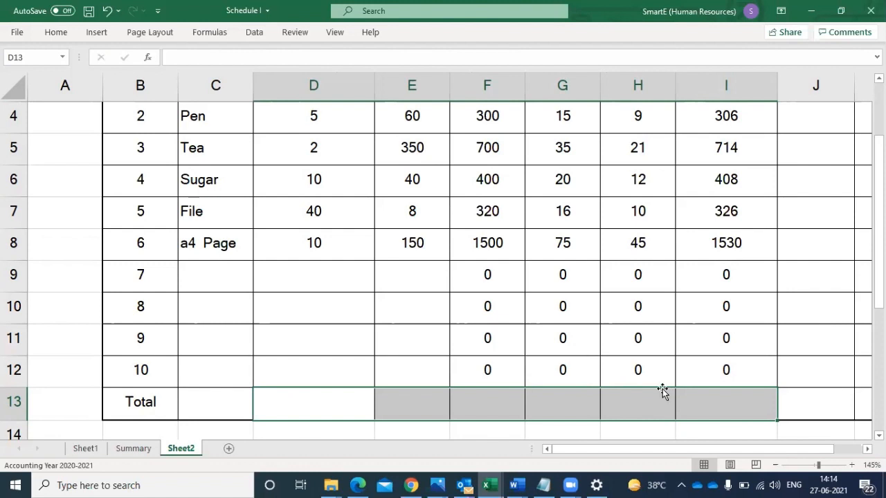
pyautogui.click(769, 362)
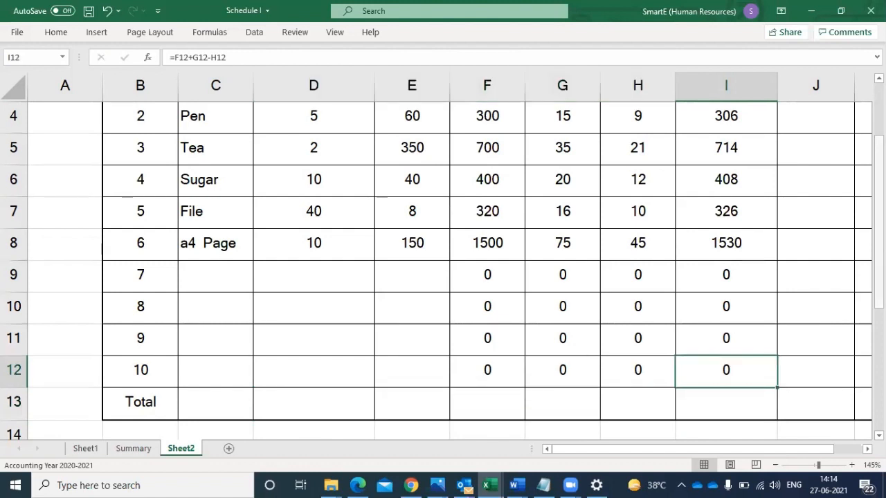
pyautogui.click(237, 404)
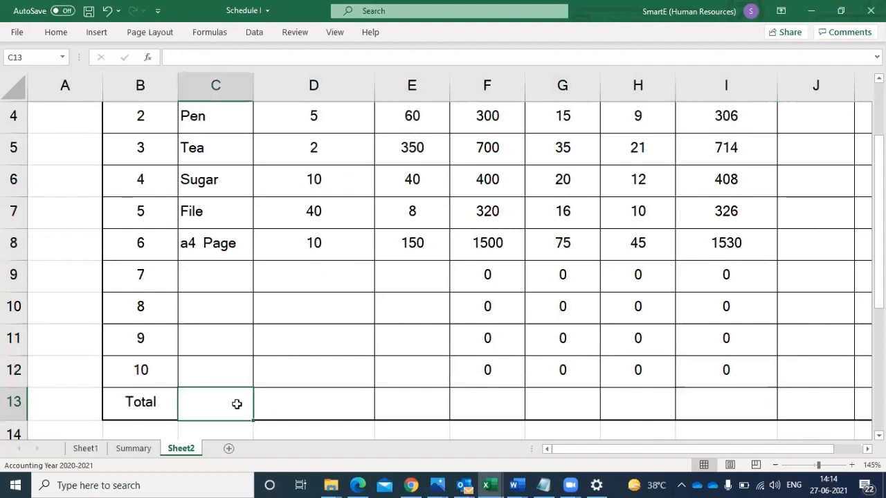
pyautogui.moveTo(237, 404); pyautogui.dragTo(395, 411)
pyautogui.moveTo(318, 411); pyautogui.dragTo(719, 400)
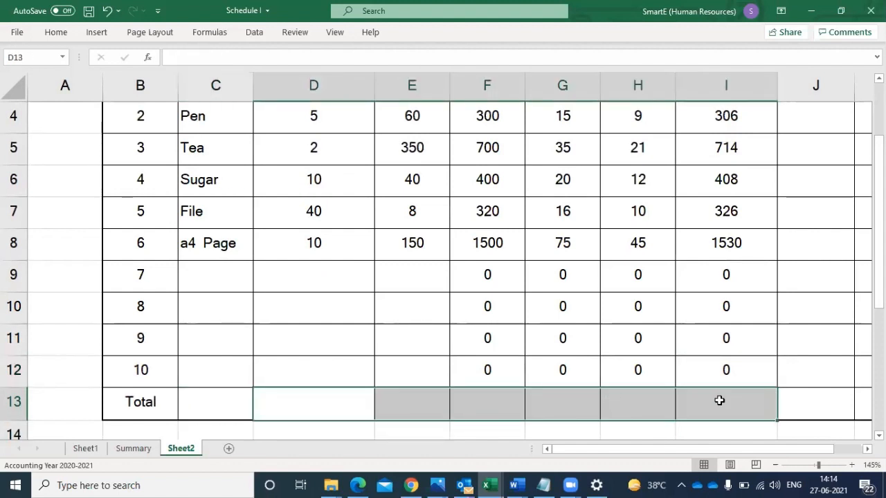
pyautogui.scroll(1, 719, 400)
pyautogui.click(720, 399)
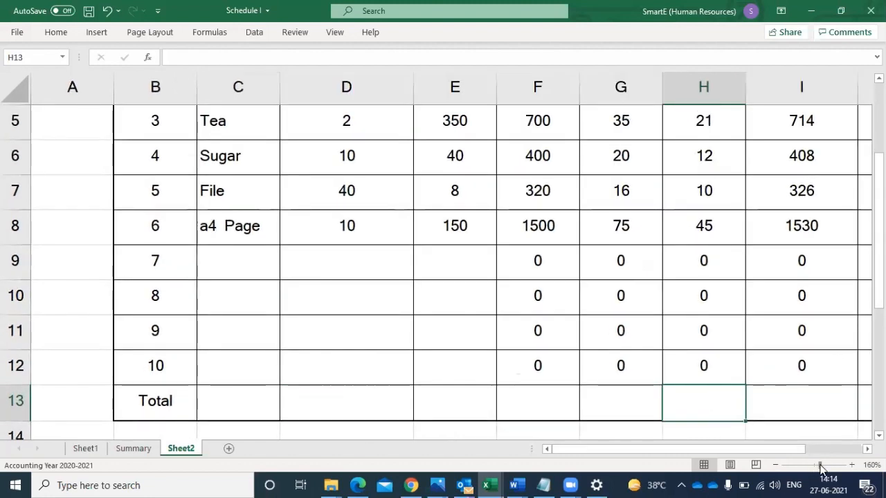
# - Use AutoSum on D3:I13 to fill the Total row with sums for Quantity through Total Payable
pyautogui.moveTo(819, 466); pyautogui.dragTo(814, 469)
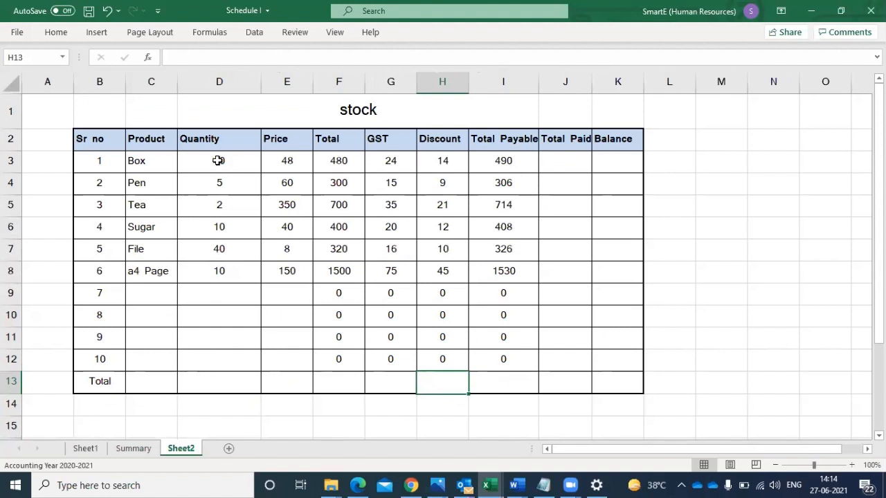
pyautogui.moveTo(219, 160); pyautogui.dragTo(503, 207)
pyautogui.moveTo(503, 346); pyautogui.dragTo(503, 379)
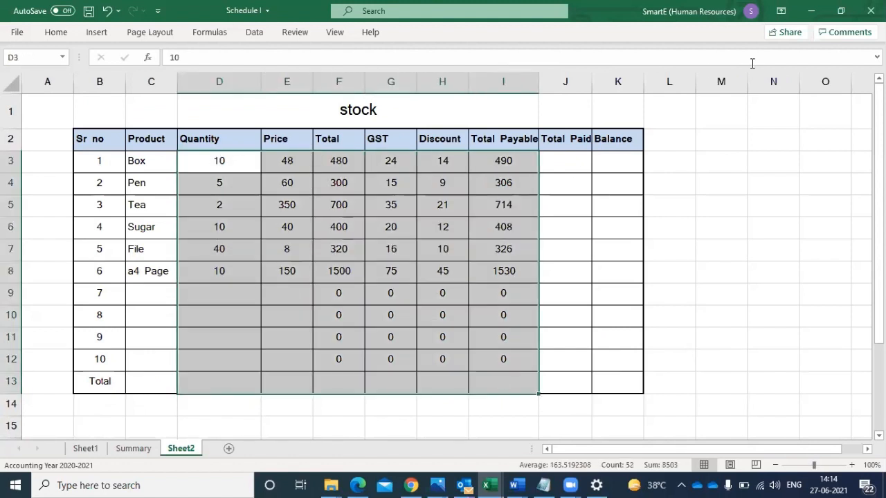
pyautogui.click(56, 32)
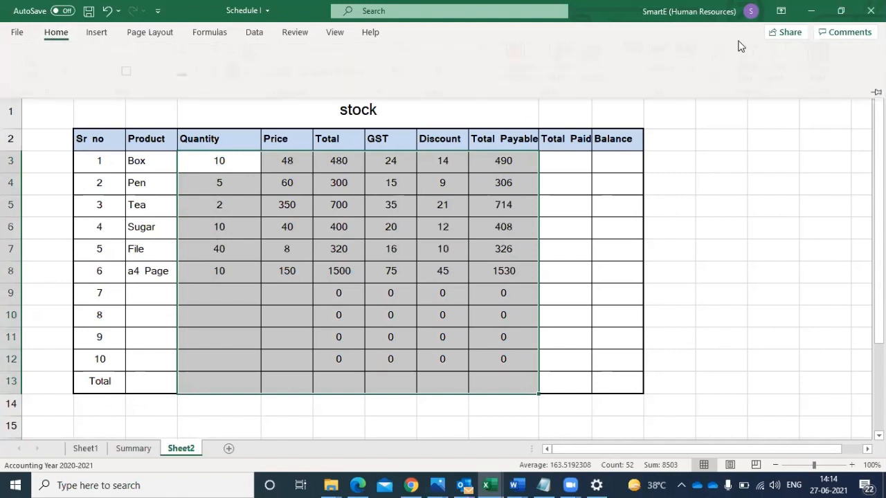
pyautogui.click(728, 54)
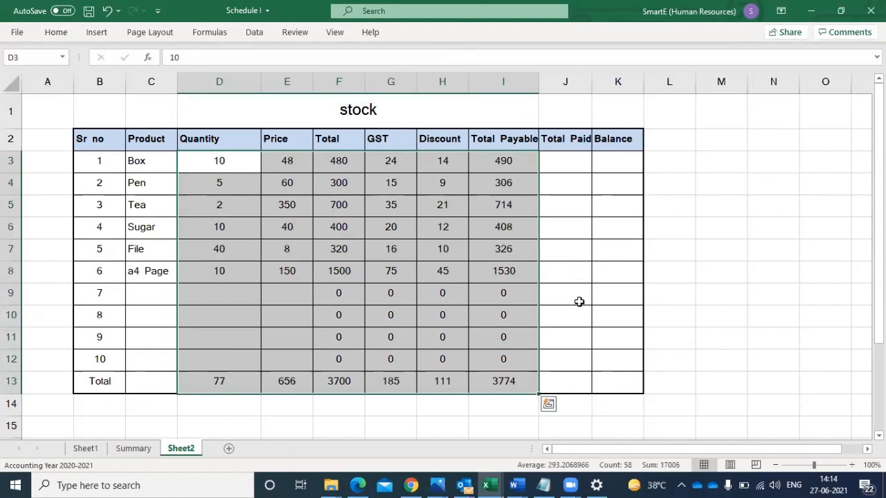
pyautogui.click(602, 352)
# - Make the Total row, B13:K13, bold and give it a thick outside border
pyautogui.moveTo(108, 385); pyautogui.dragTo(603, 382)
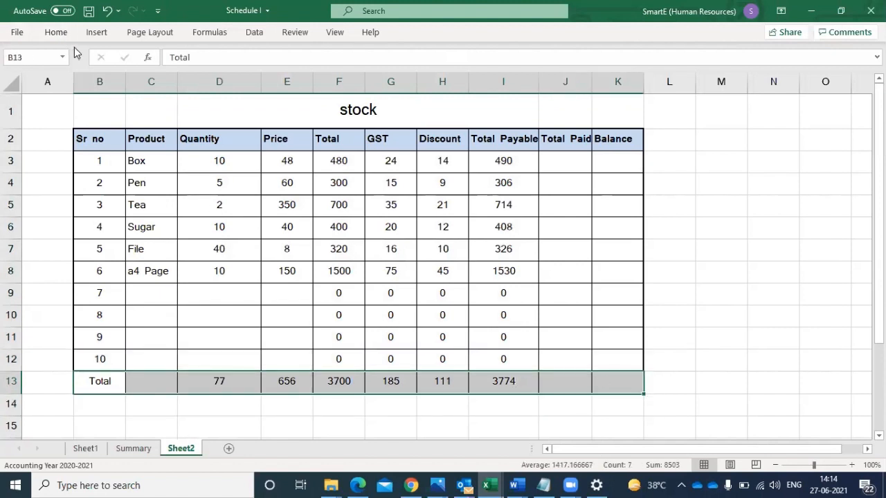
pyautogui.click(55, 33)
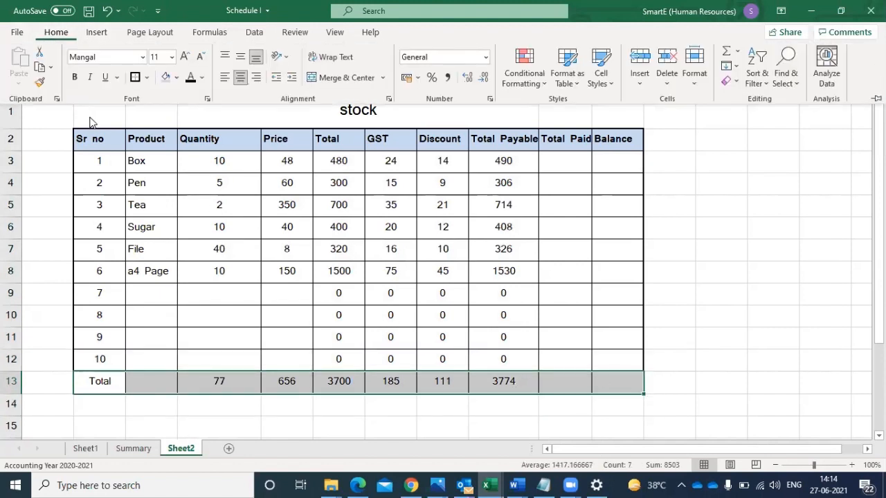
pyautogui.click(135, 77)
pyautogui.click(74, 77)
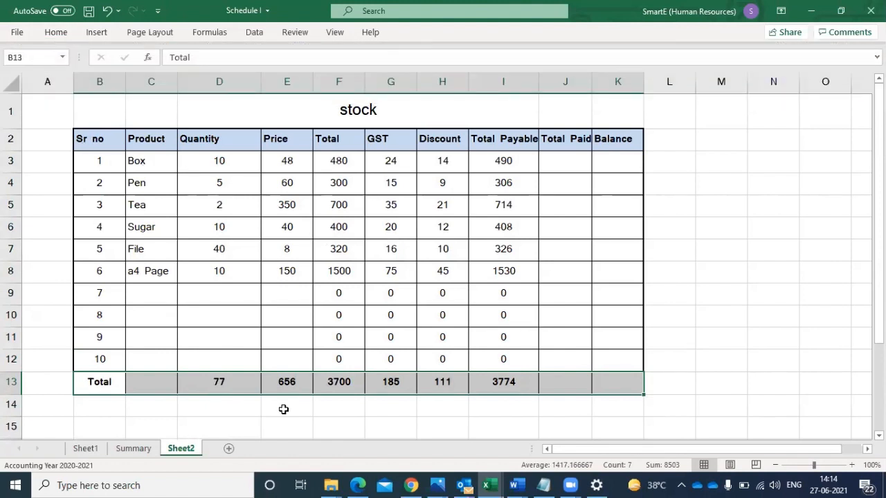
# - On the Summary sheet, apply a thick outside border to the header row B2:G2 and to the whole table B2:G13
pyautogui.click(131, 448)
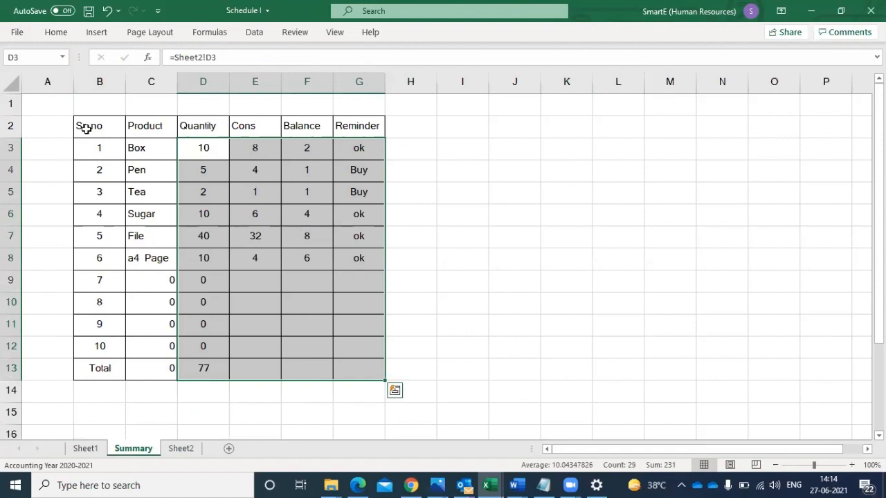
pyautogui.moveTo(86, 130); pyautogui.dragTo(342, 126)
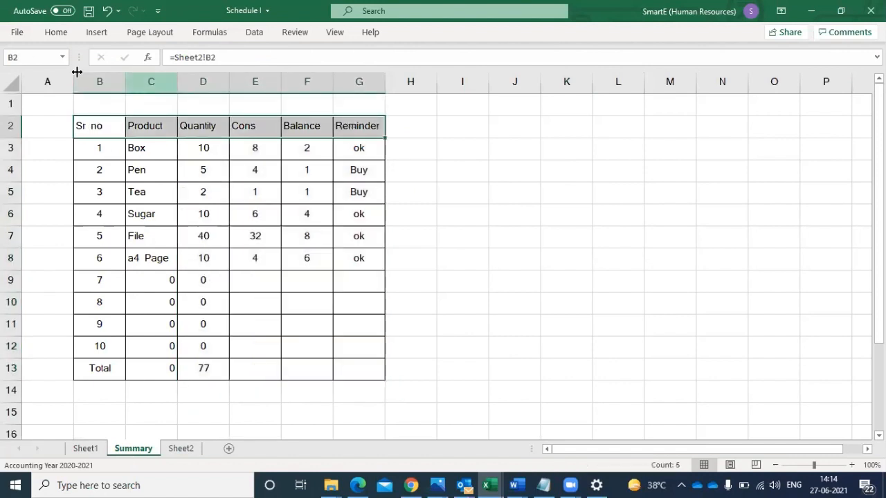
pyautogui.click(59, 32)
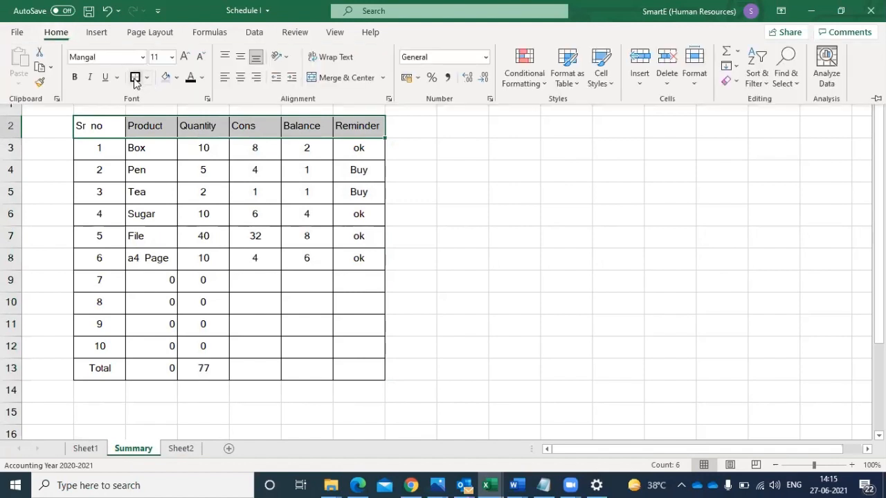
pyautogui.click(94, 126)
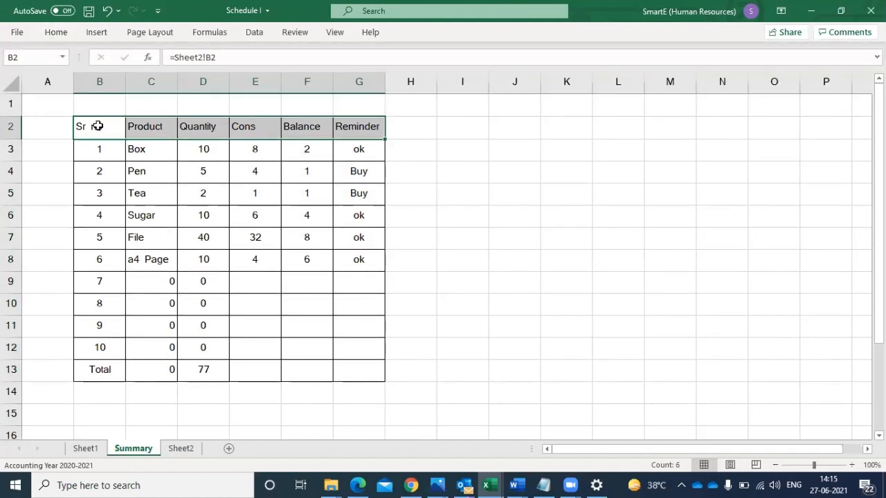
pyautogui.moveTo(97, 148); pyautogui.dragTo(340, 364)
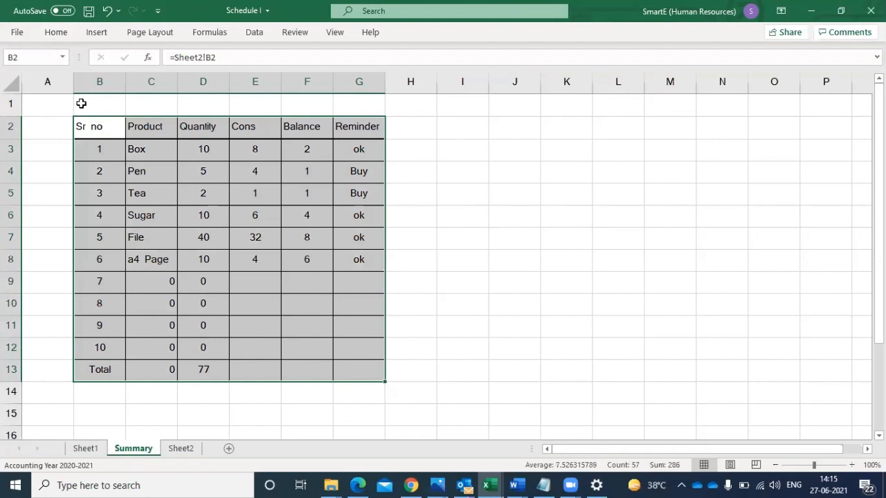
pyautogui.click(58, 32)
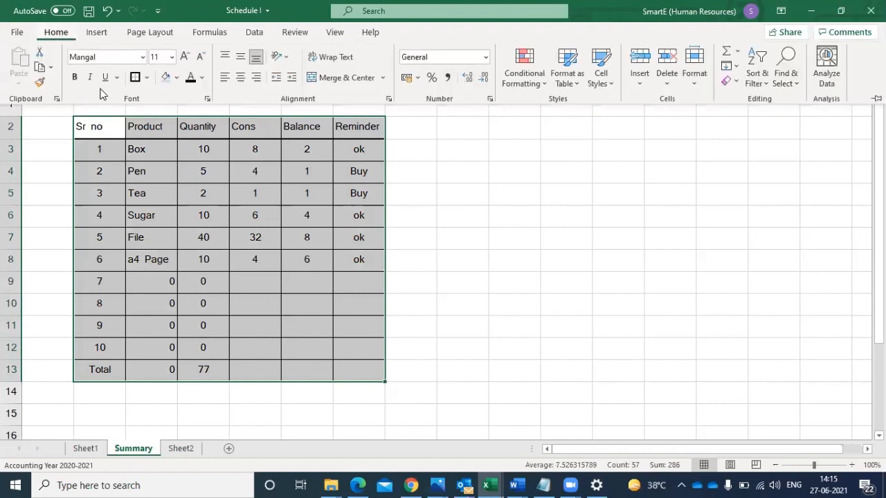
pyautogui.click(297, 288)
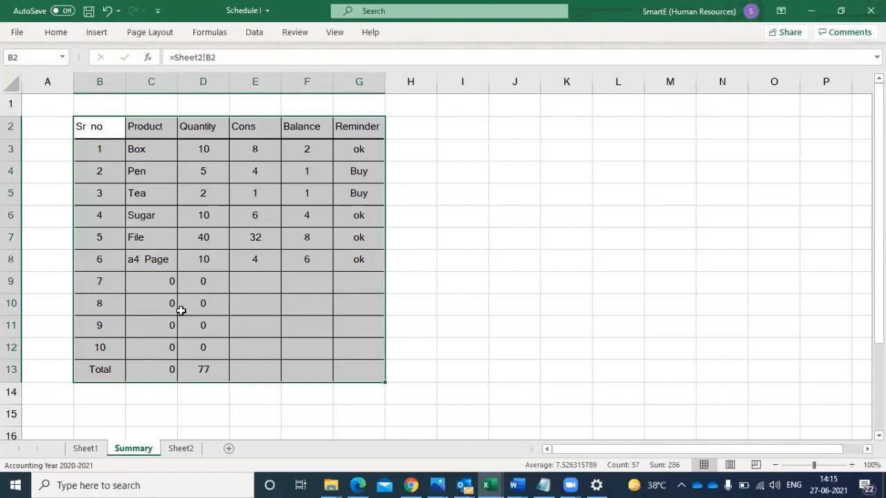
pyautogui.click(249, 258)
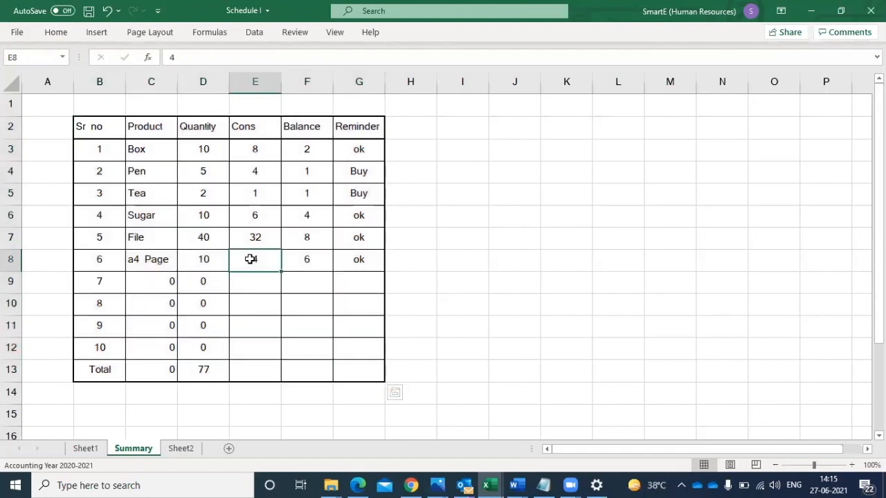
# - Fill the Balance formula from F8 and the Reminder formula from G8 down through row 13
pyautogui.click(298, 260)
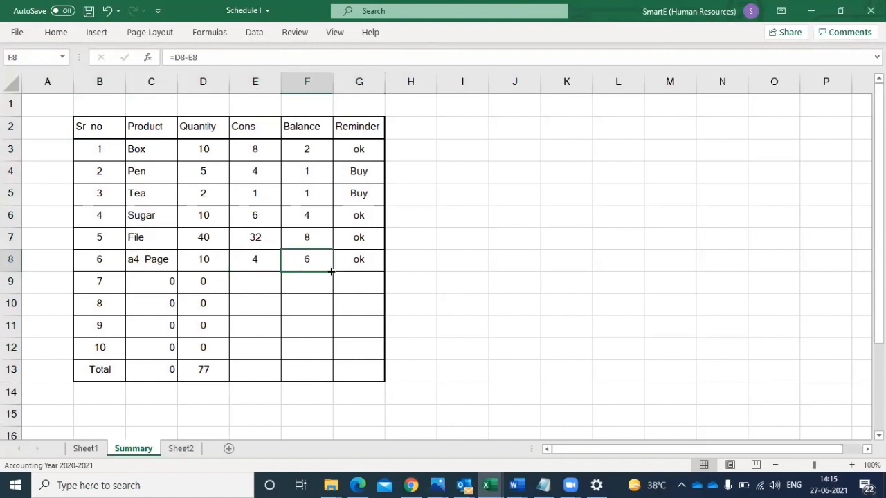
pyautogui.moveTo(330, 271); pyautogui.dragTo(321, 376)
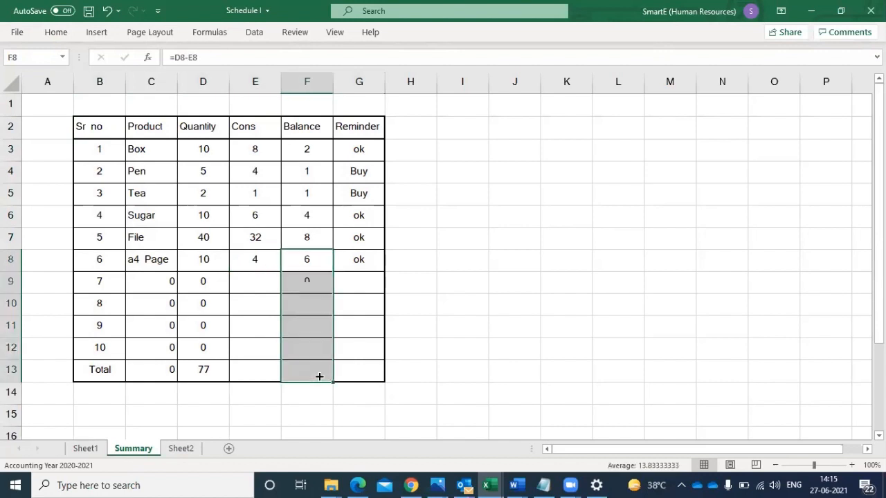
pyautogui.click(354, 261)
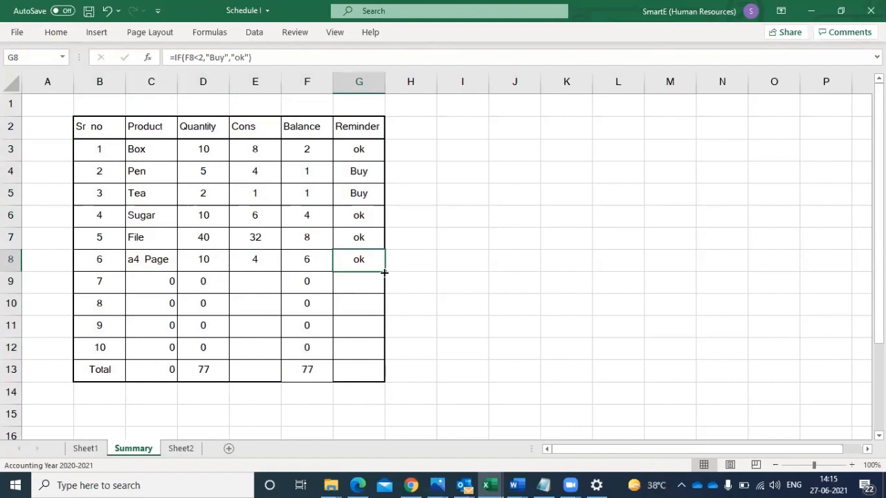
pyautogui.moveTo(384, 273); pyautogui.dragTo(376, 375)
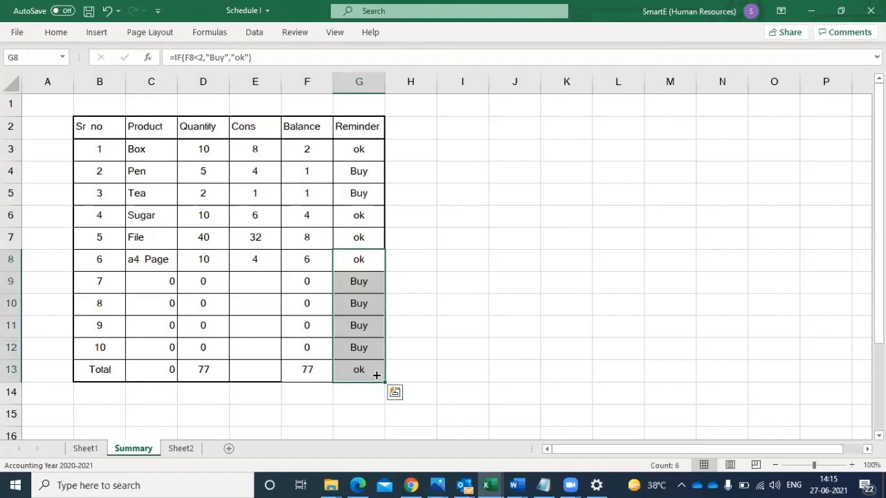
# - Add product PIN with quantity 5 and price 10 in row 9 of Sheet2, and check its entry on the Summary sheet
pyautogui.click(178, 449)
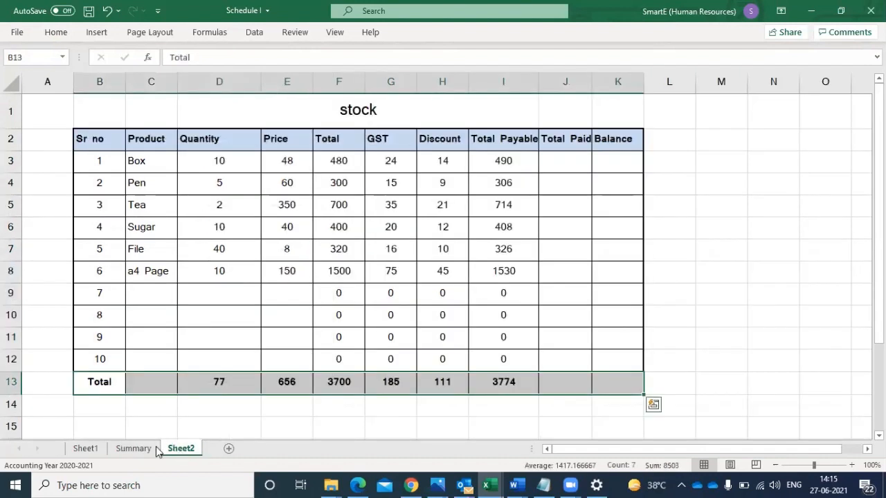
pyautogui.click(125, 449)
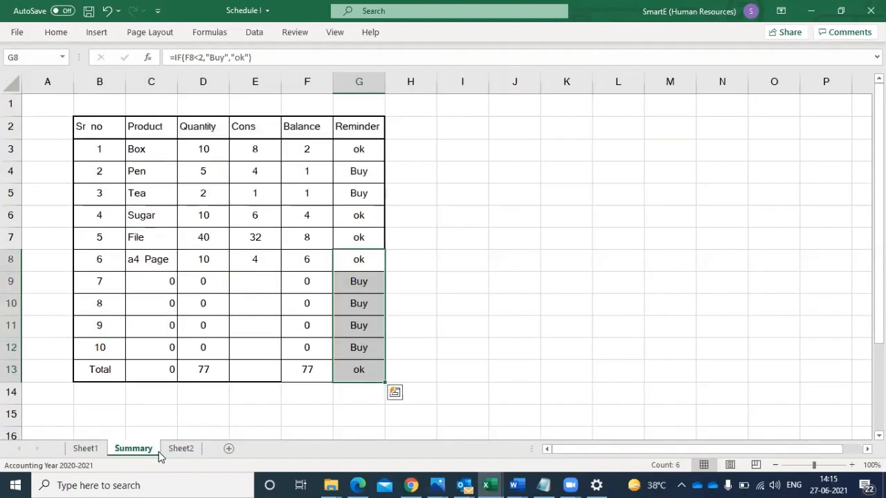
pyautogui.click(181, 449)
pyautogui.click(142, 300)
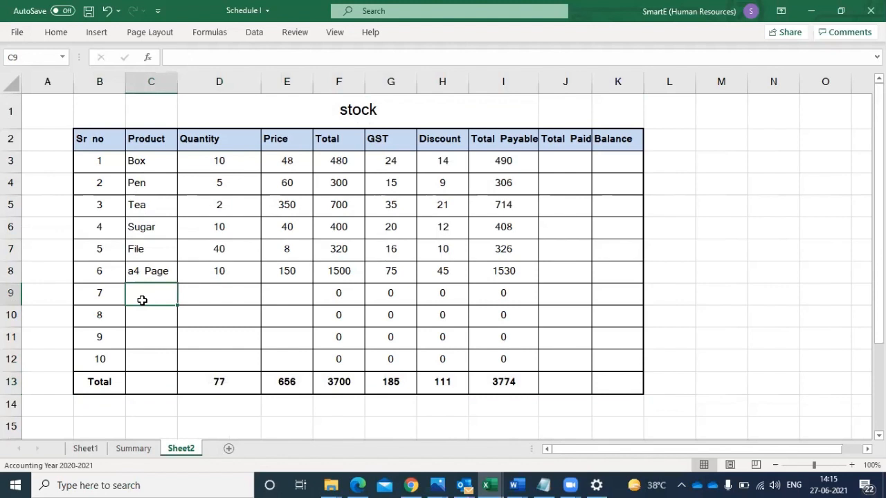
pyautogui.write('PIN')
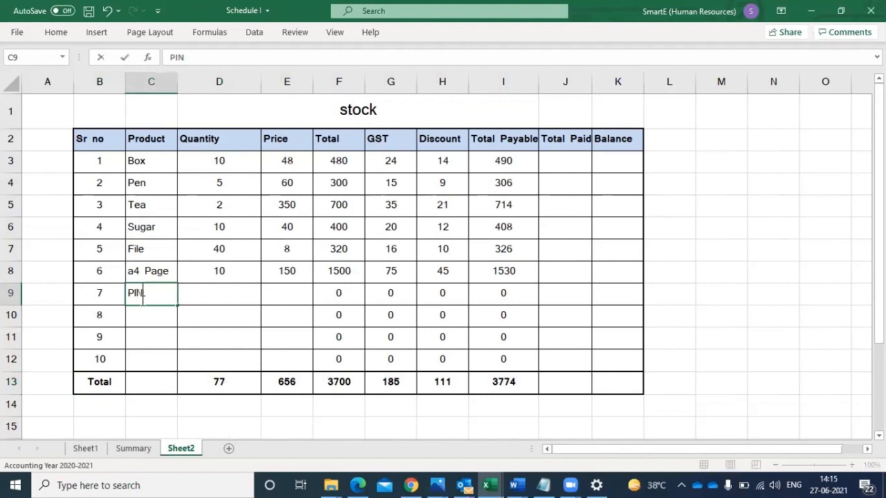
pyautogui.click(215, 291)
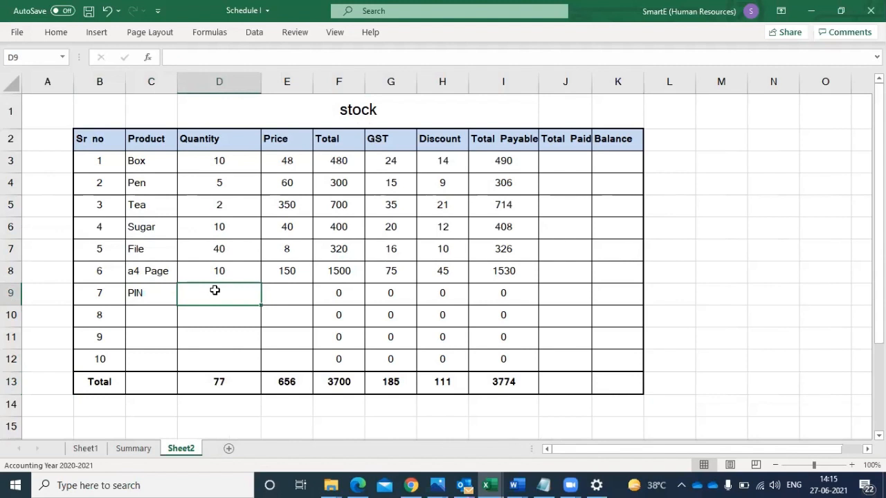
pyautogui.write('5')
pyautogui.click(270, 291)
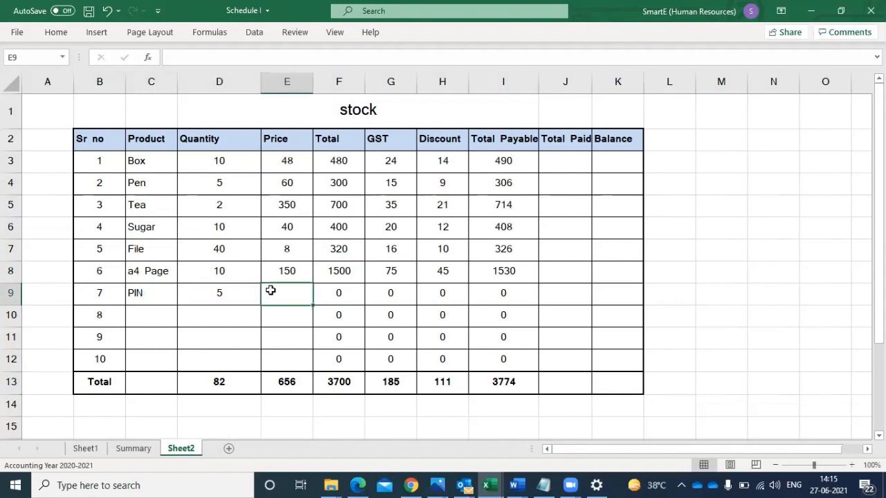
pyautogui.write('10')
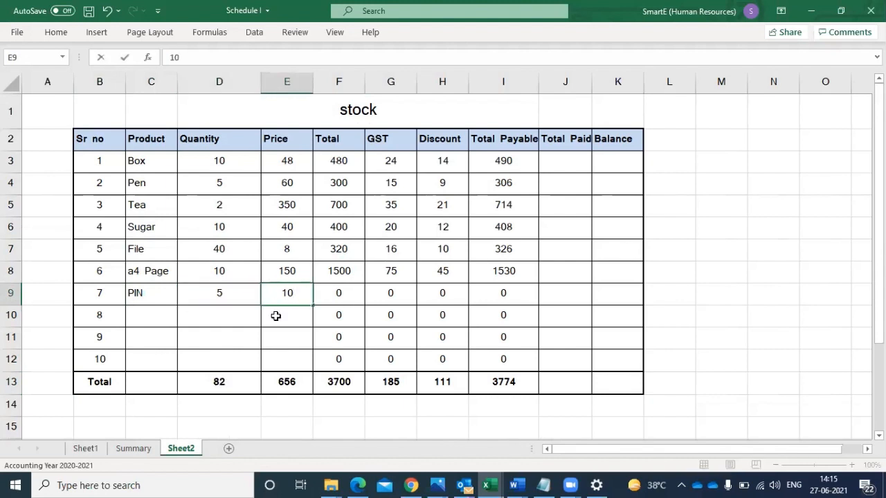
pyautogui.click(276, 316)
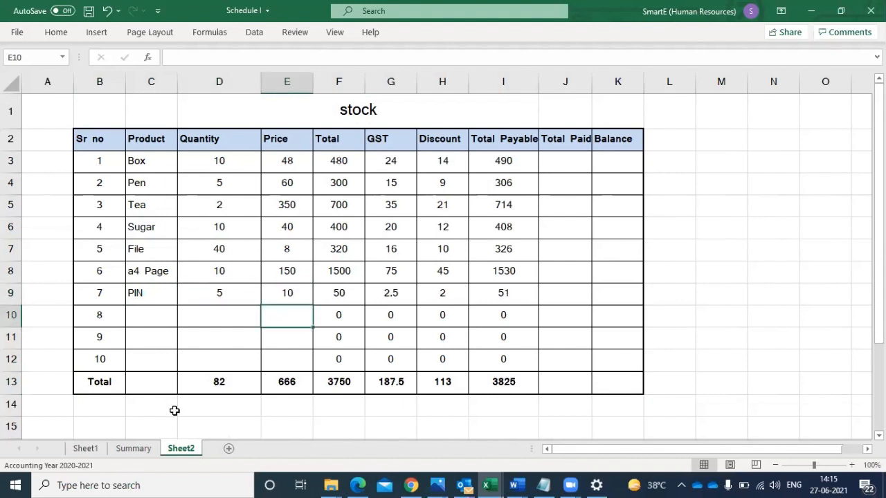
pyautogui.click(132, 450)
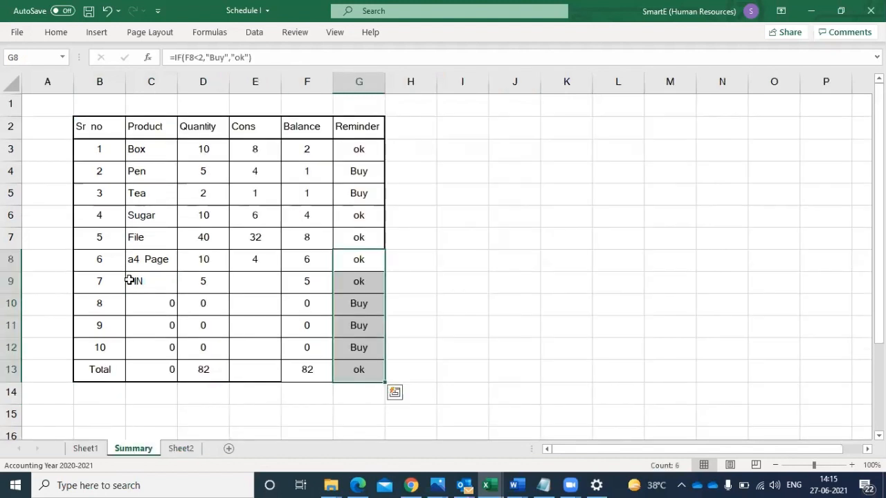
pyautogui.click(142, 283)
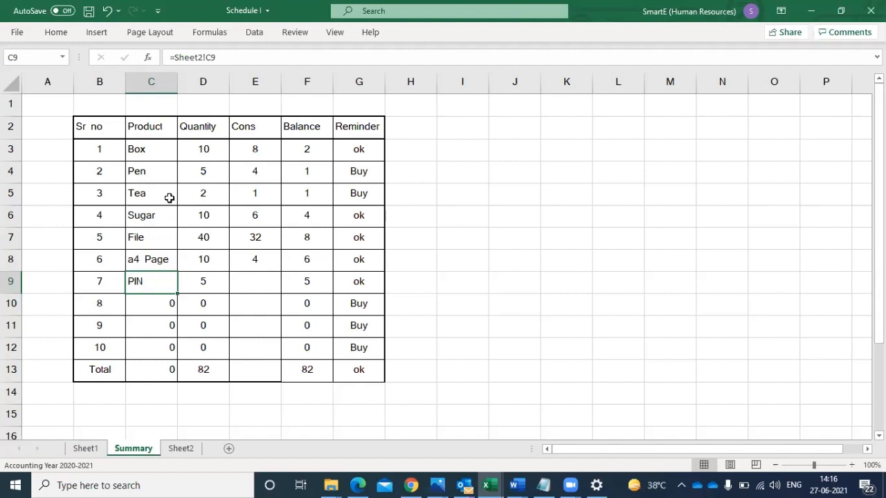
# - Rename Sheet2 as deatils
pyautogui.click(180, 449)
pyautogui.doubleClick(181, 449)
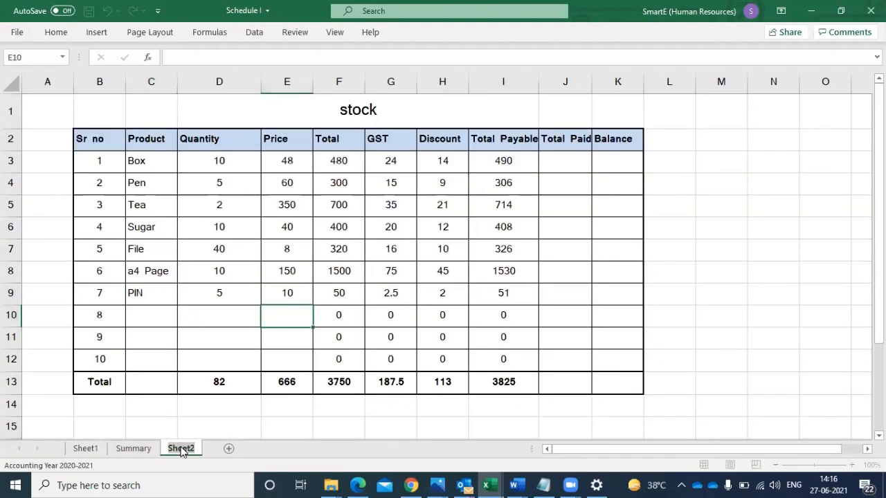
pyautogui.write('des')
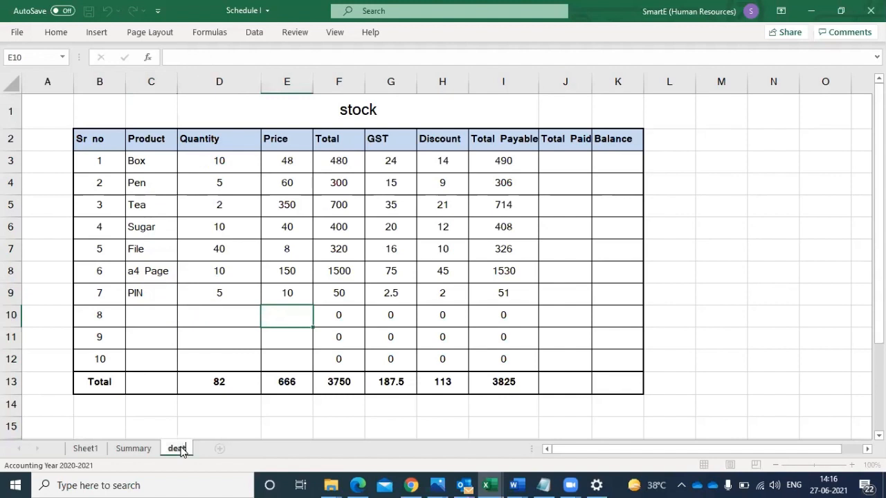
pyautogui.write('tils')
pyautogui.press('Return')
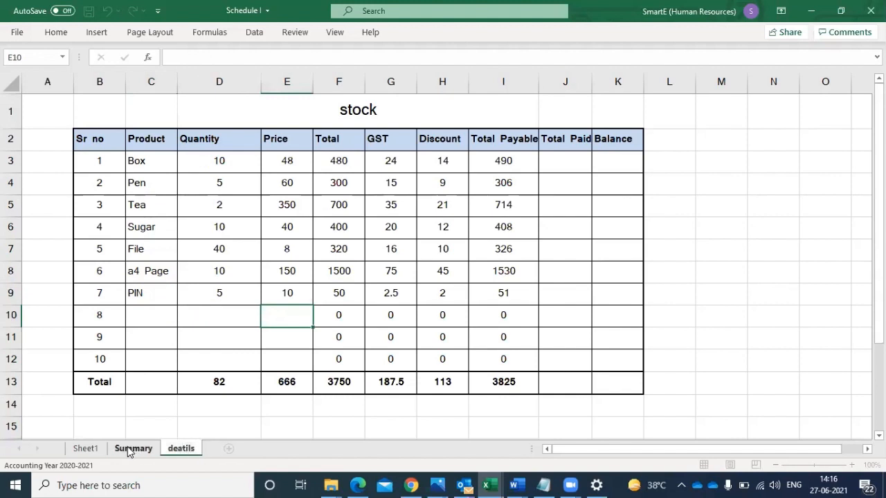
# - Add a new worksheet and place it after the deatils sheet
pyautogui.click(133, 449)
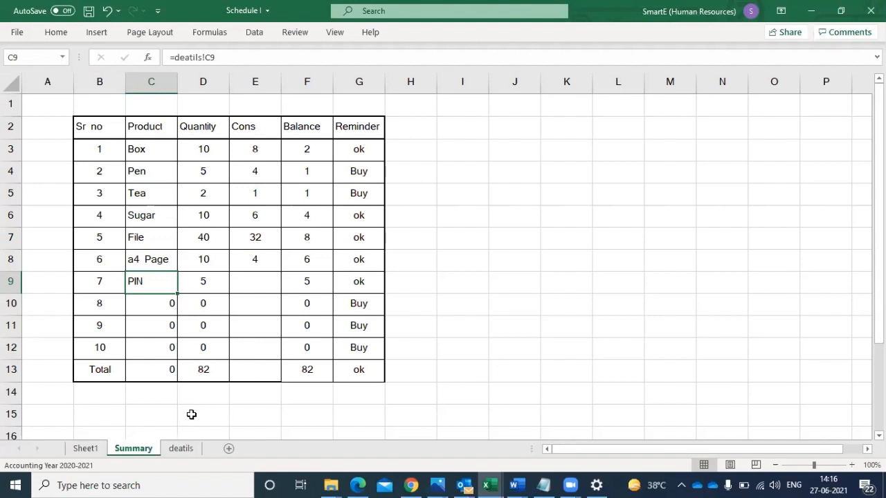
pyautogui.click(228, 449)
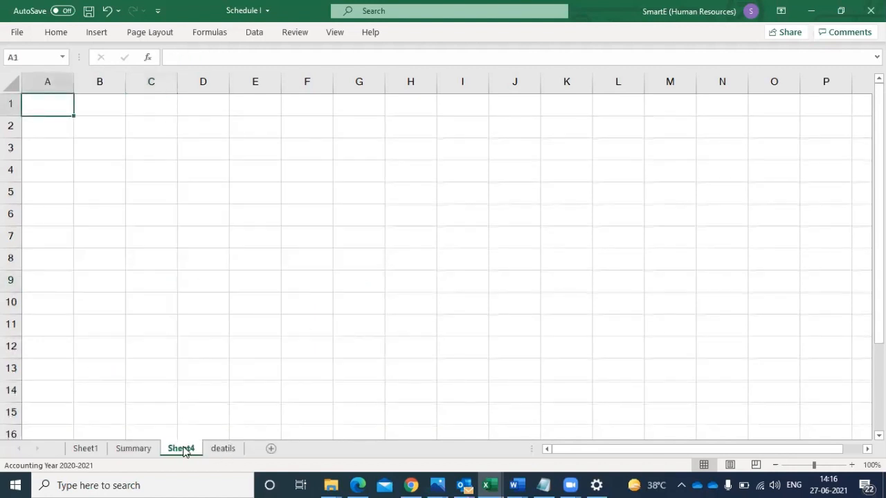
pyautogui.moveTo(230, 449)
pyautogui.mouseDown()
pyautogui.moveTo(238, 450)
pyautogui.moveTo(178, 451)
pyautogui.mouseUp()
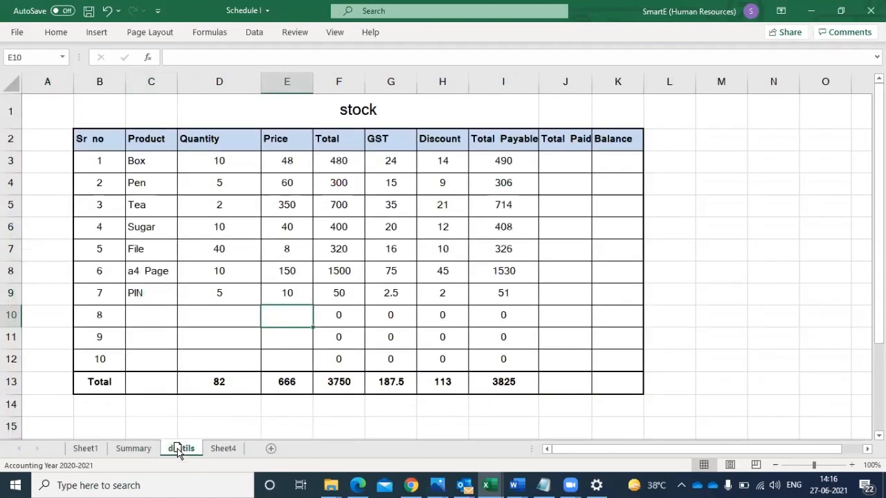
pyautogui.click(222, 448)
# - Enter four sample first names in cells B2 to B5 of Sheet4
pyautogui.click(104, 126)
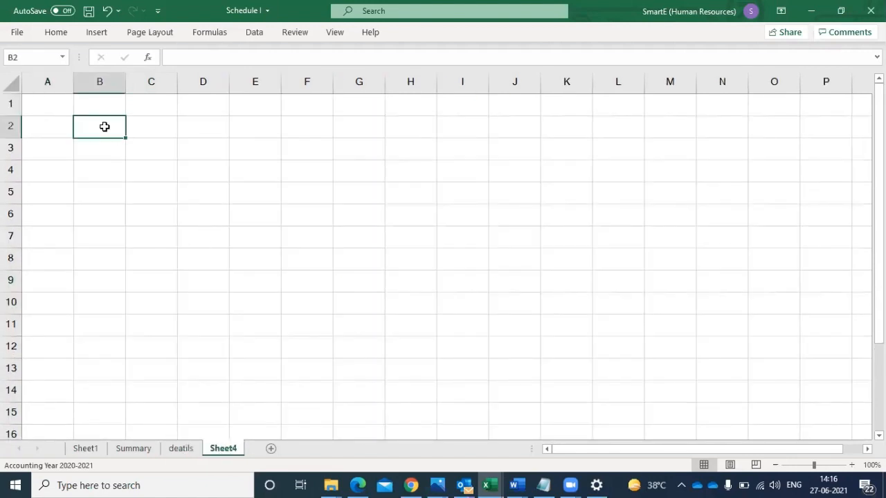
pyautogui.write('Ram')
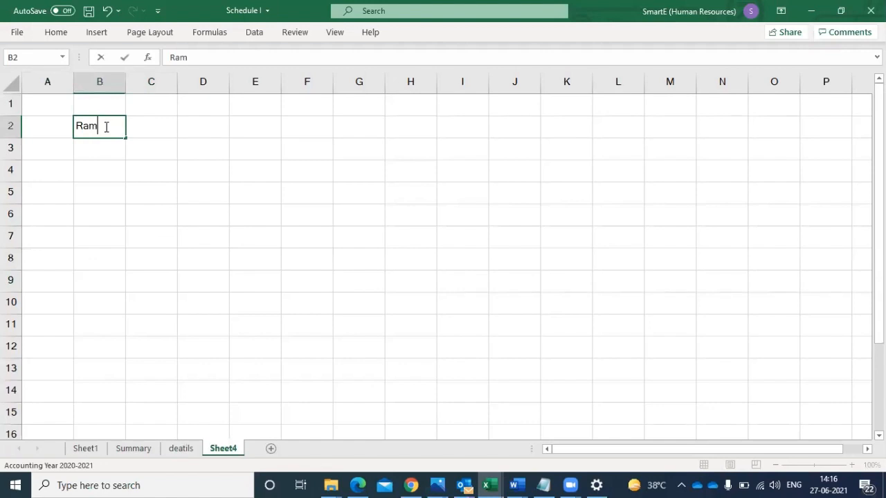
pyautogui.click(93, 149)
pyautogui.write('S')
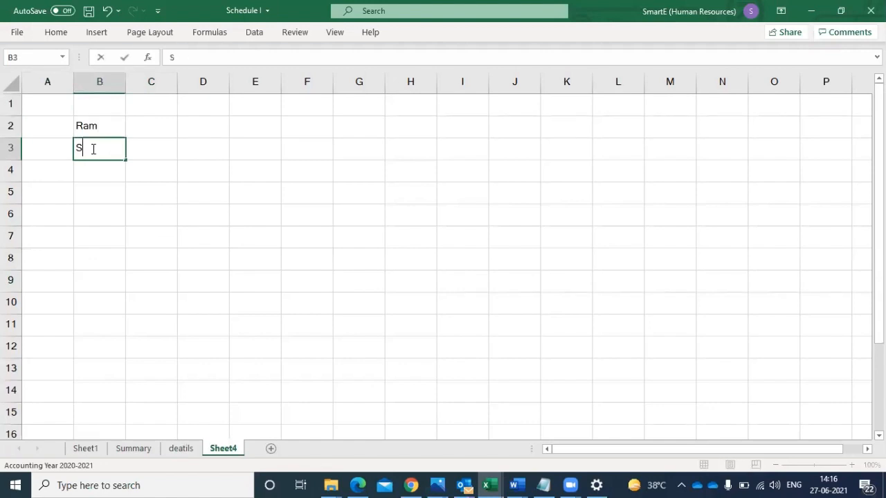
pyautogui.write('hyam')
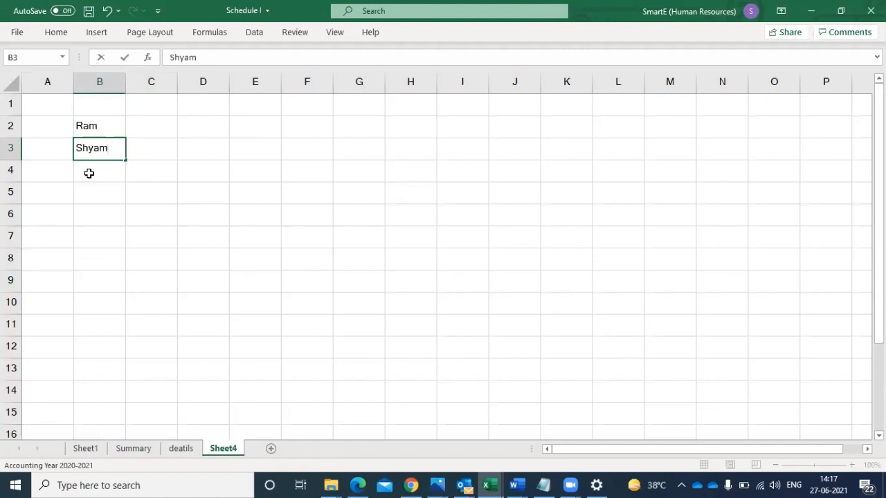
pyautogui.click(89, 173)
pyautogui.write('ju')
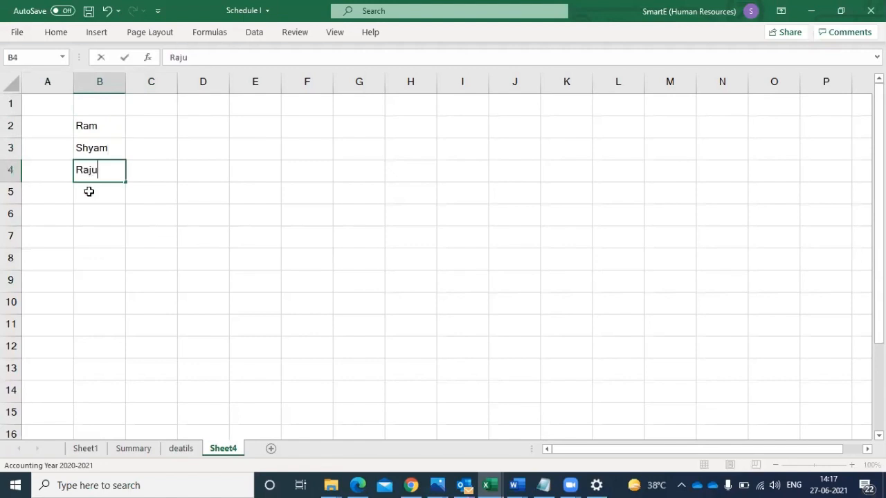
pyautogui.click(90, 191)
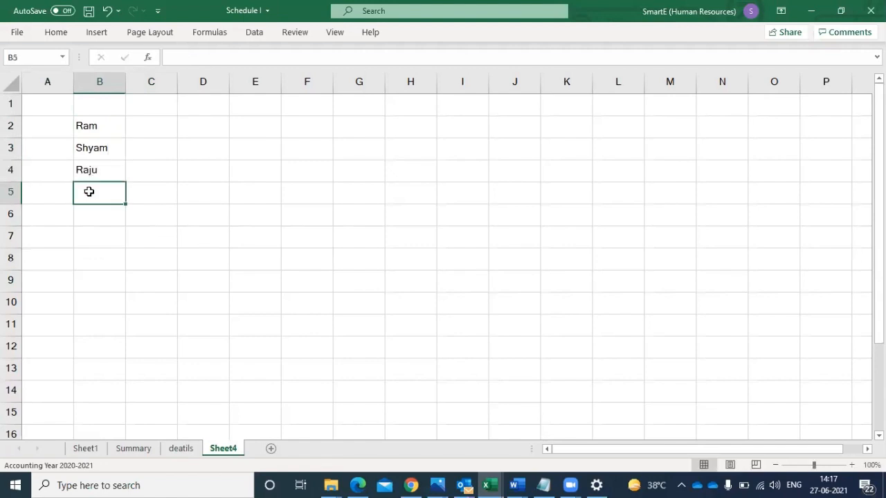
pyautogui.write('Raman')
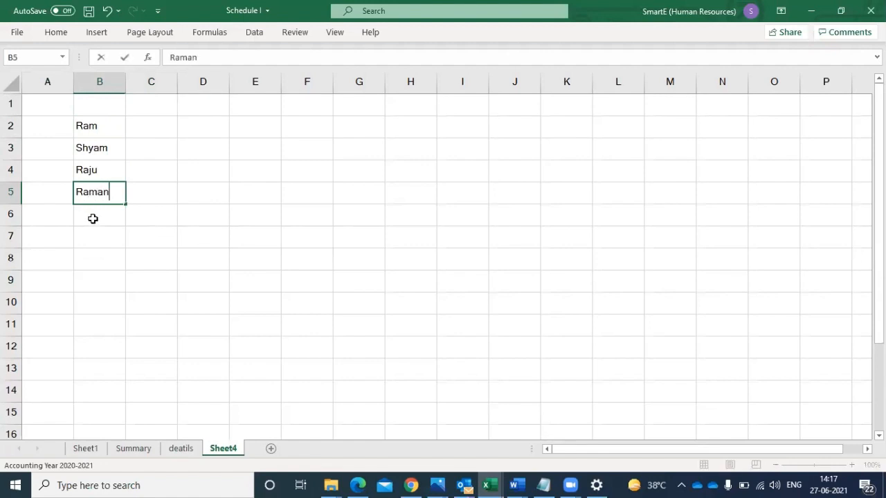
# - Continue the list with three more sample first names in cells B6 to B8
pyautogui.click(92, 218)
pyautogui.write('Ku')
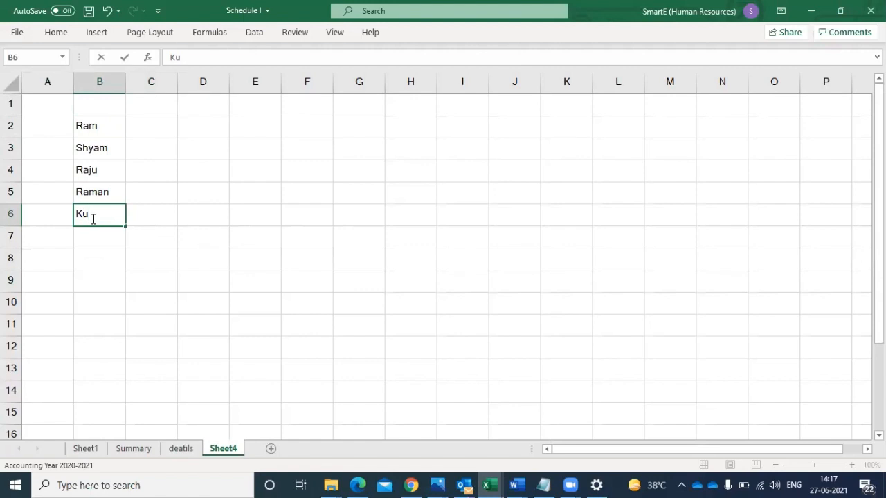
pyautogui.write('nj')
pyautogui.click(96, 240)
pyautogui.write('Su')
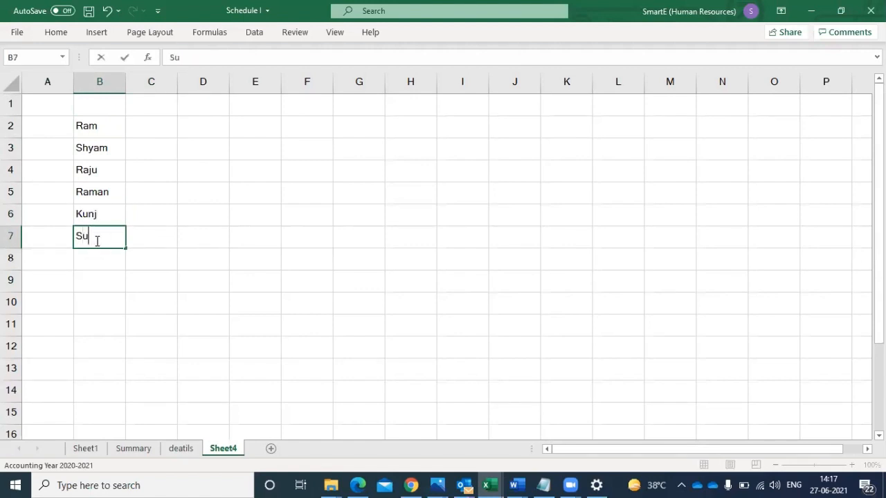
pyautogui.write('raj')
pyautogui.click(92, 256)
pyautogui.write('Raghav')
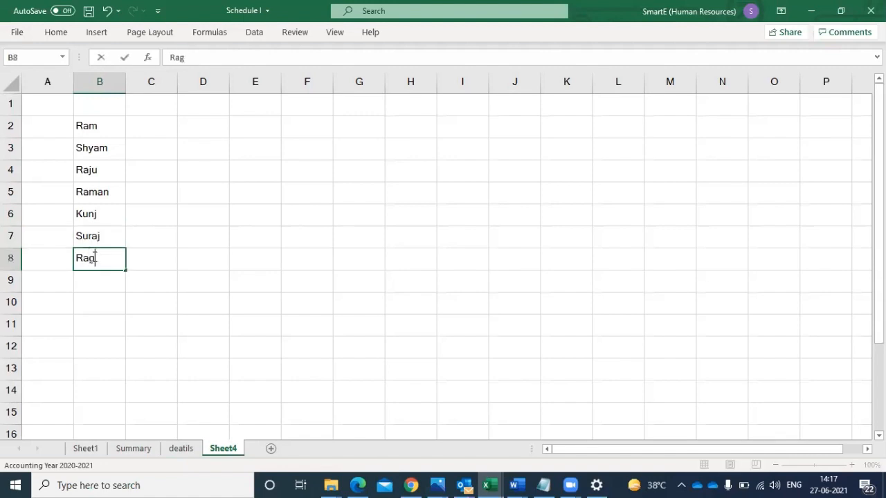
pyautogui.click(97, 278)
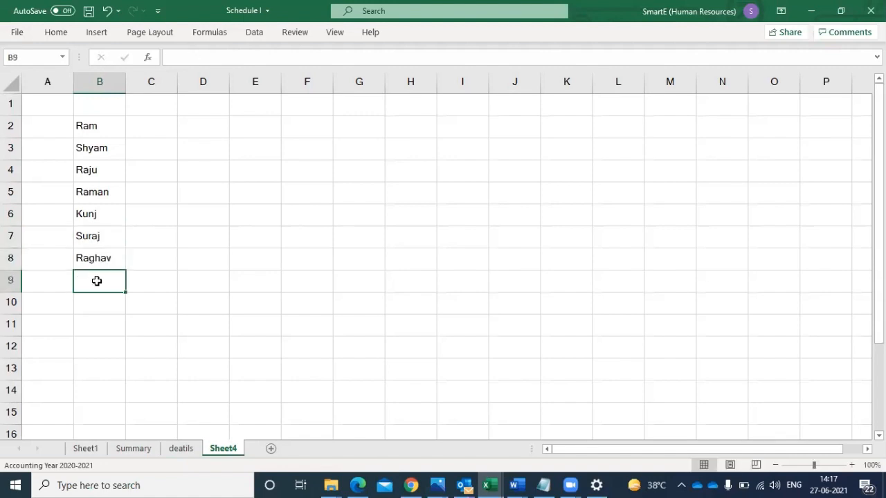
# - Add the heading Name, with a capital N, in B1 above the list
pyautogui.click(111, 104)
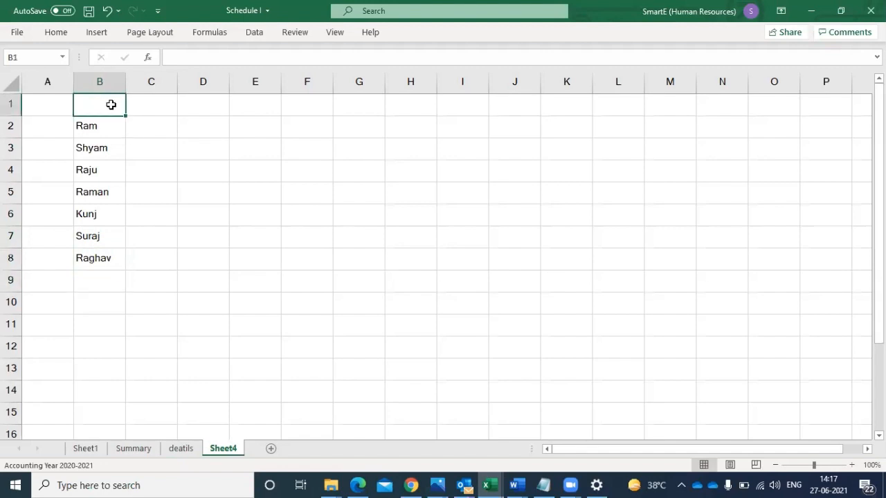
pyautogui.write('name')
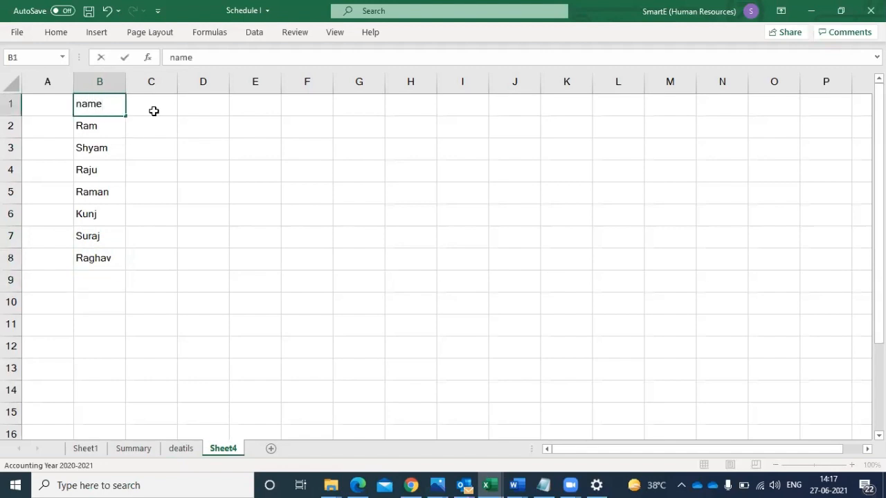
pyautogui.moveTo(134, 160); pyautogui.dragTo(107, 105)
pyautogui.click(107, 105)
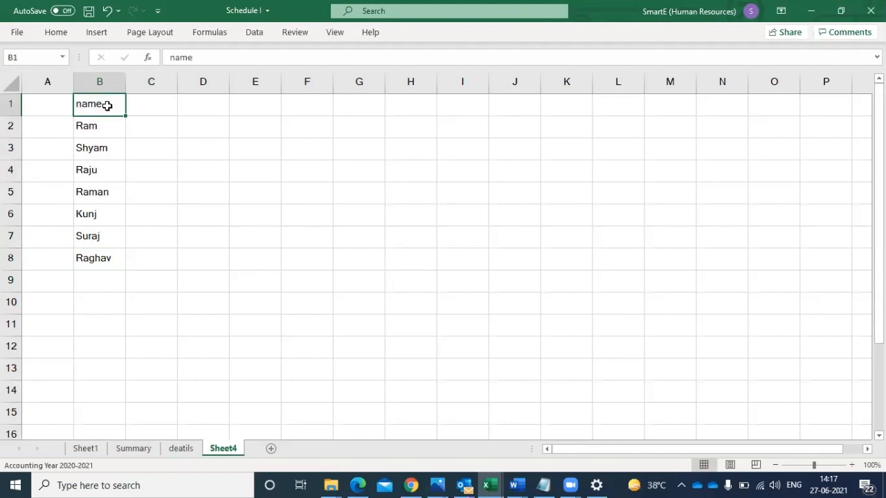
pyautogui.write('Na')
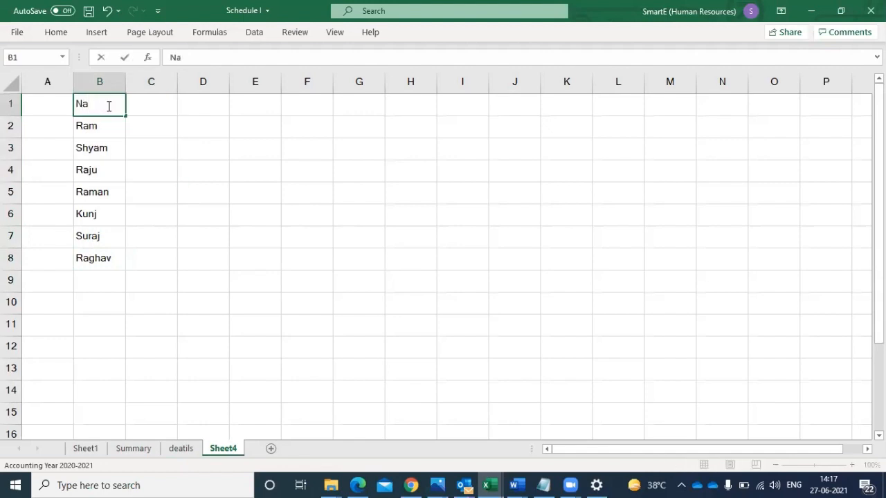
pyautogui.write('me')
pyautogui.click(112, 160)
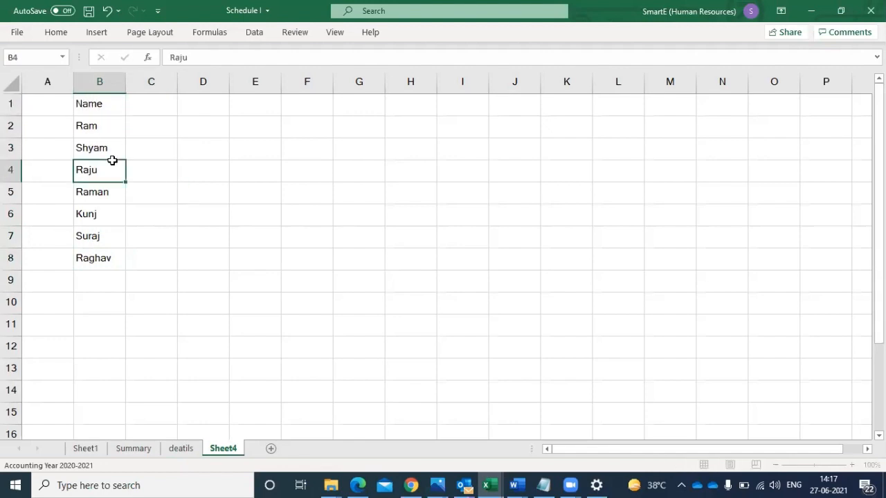
# - Enter the subject headings Phy, Che, Eng, Bio and Geo in cells C1 to G1
pyautogui.click(153, 101)
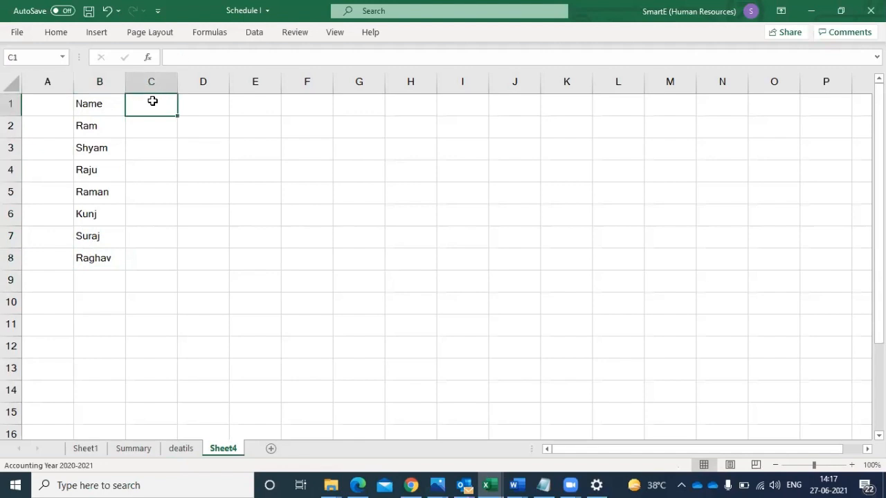
pyautogui.write('Phy')
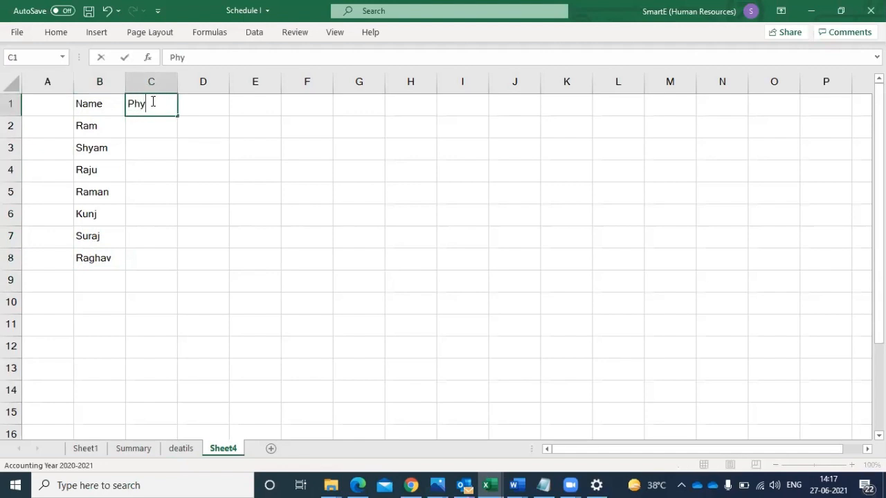
pyautogui.click(206, 103)
pyautogui.write('Che')
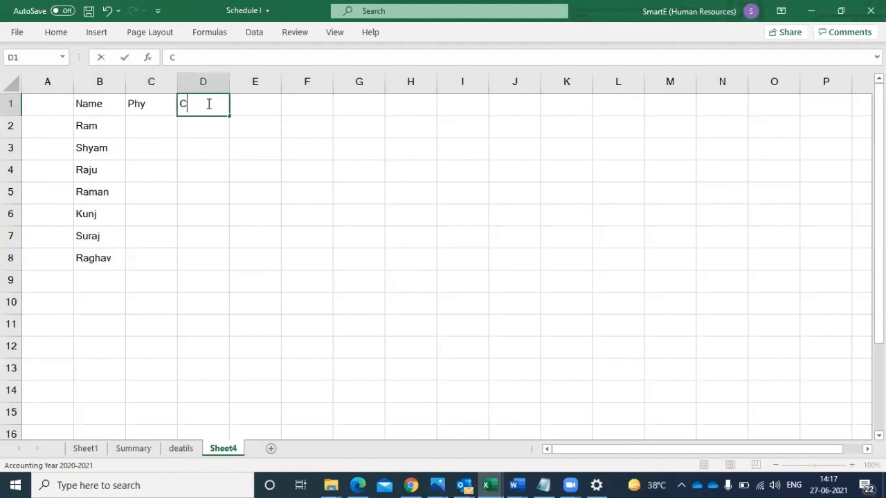
pyautogui.click(263, 105)
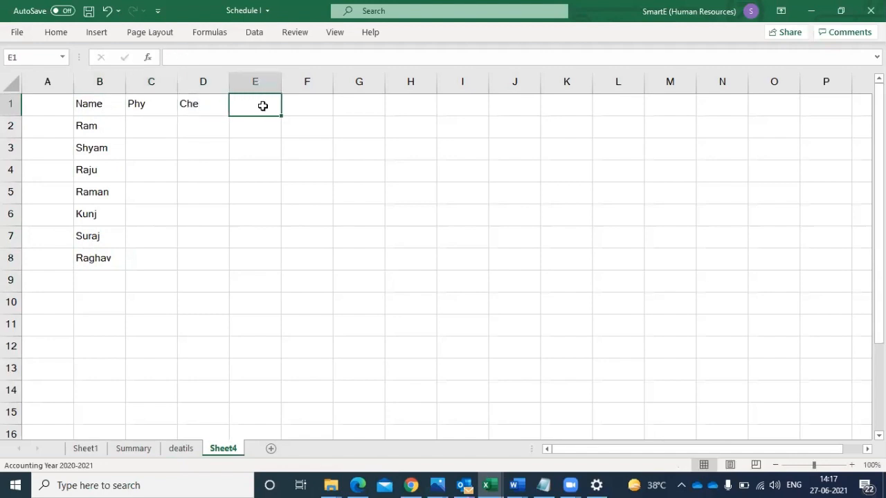
pyautogui.write('Eng')
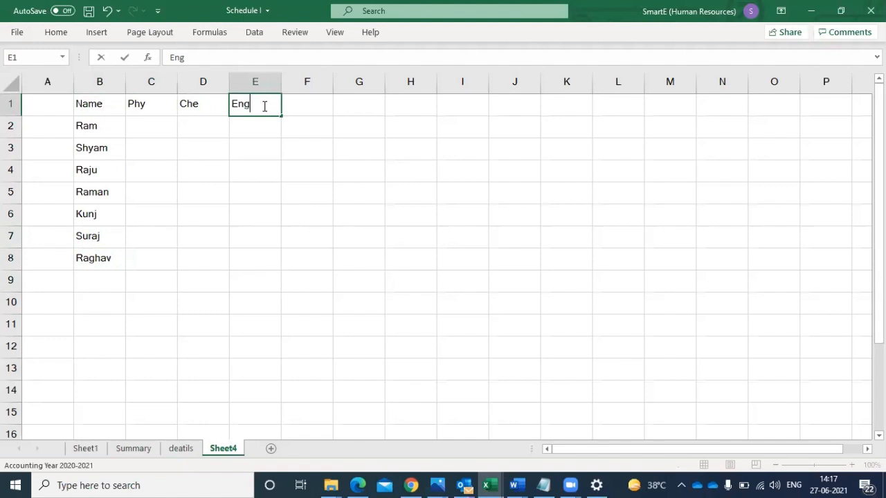
pyautogui.click(322, 100)
pyautogui.write('Bi')
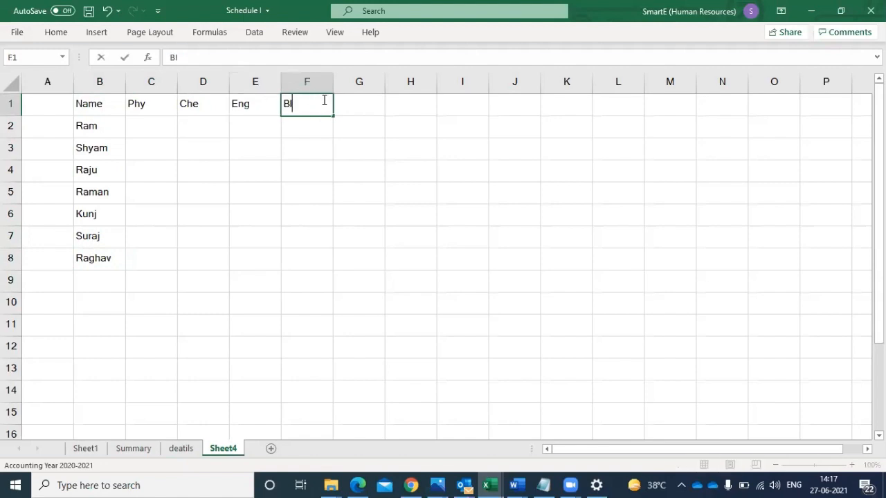
pyautogui.write('o')
pyautogui.click(367, 103)
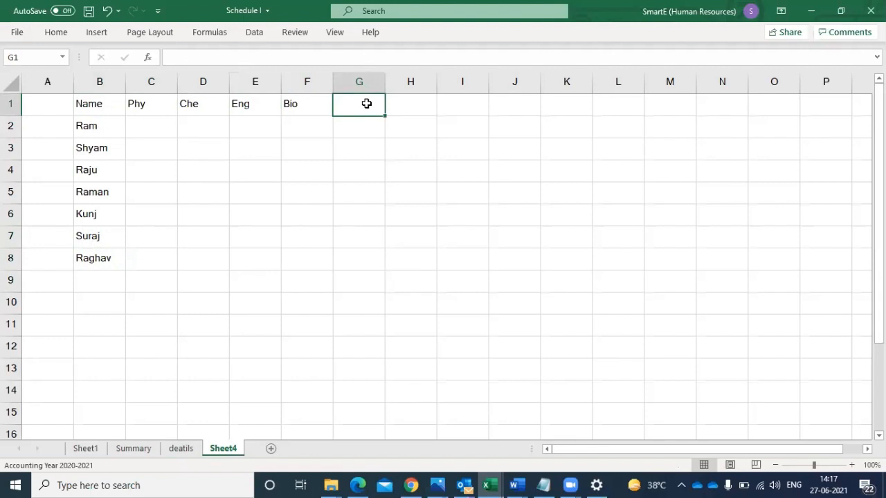
pyautogui.write('Geo')
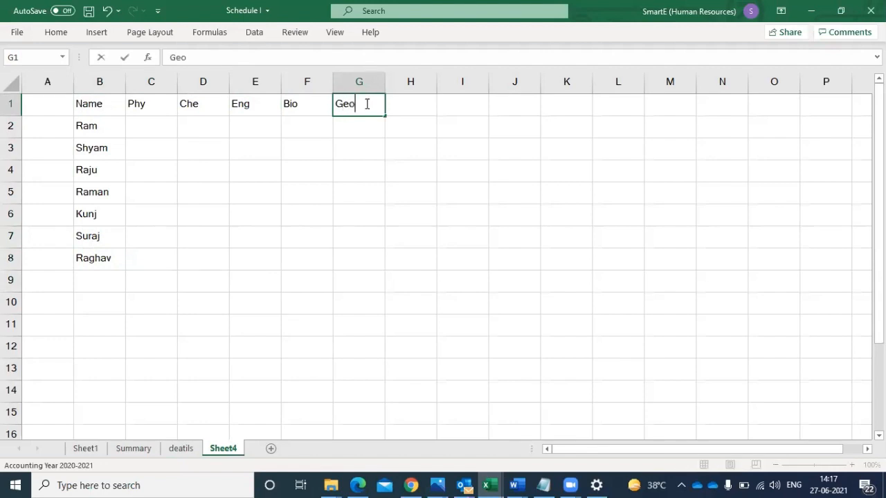
pyautogui.click(350, 177)
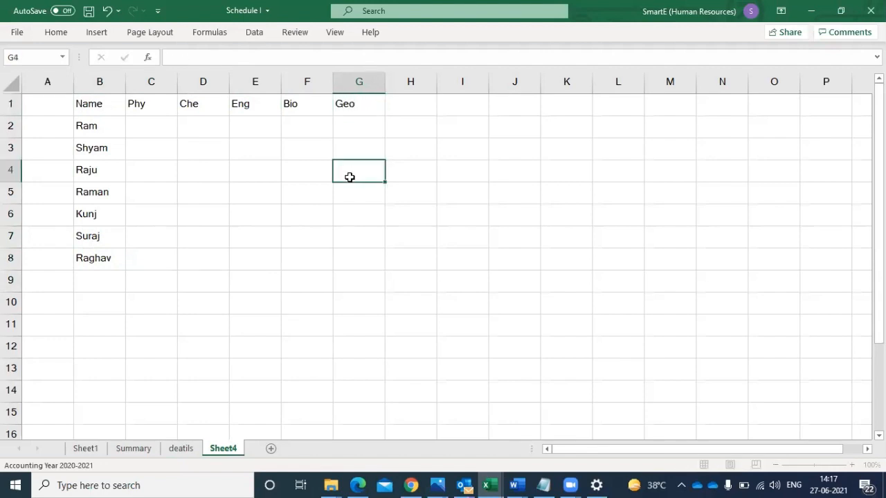
# - Enter =RANDBETWEEN(30,100) in C2 and fill it across and down through G8
pyautogui.click(149, 131)
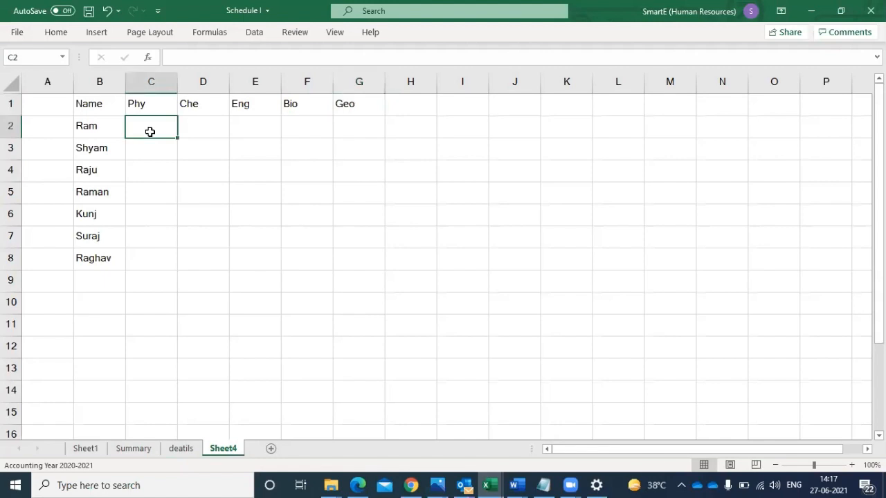
pyautogui.write('=')
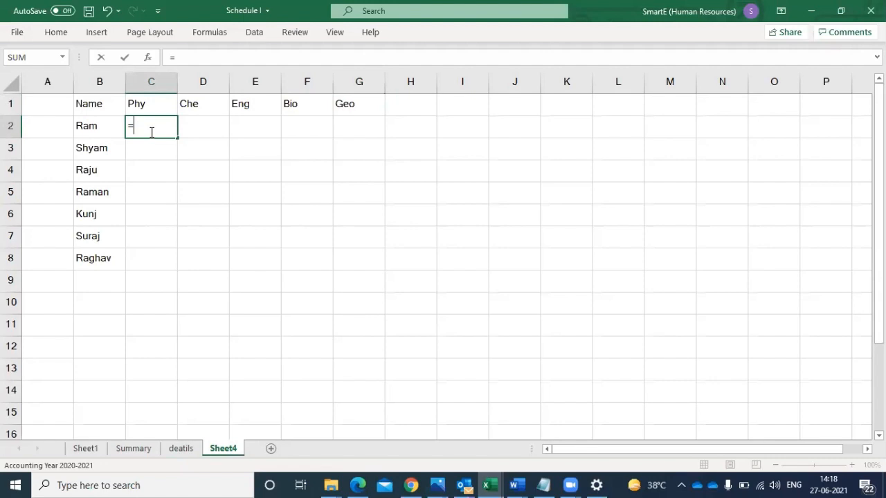
pyautogui.write('ran')
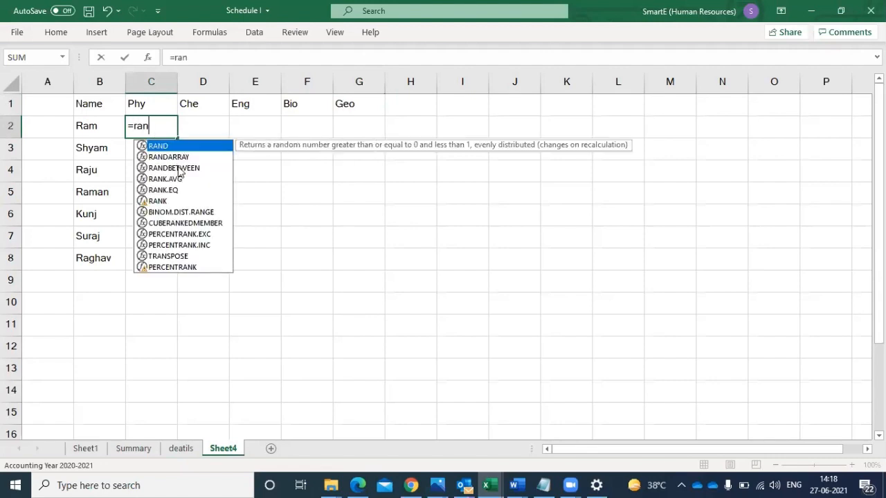
pyautogui.doubleClick(178, 168)
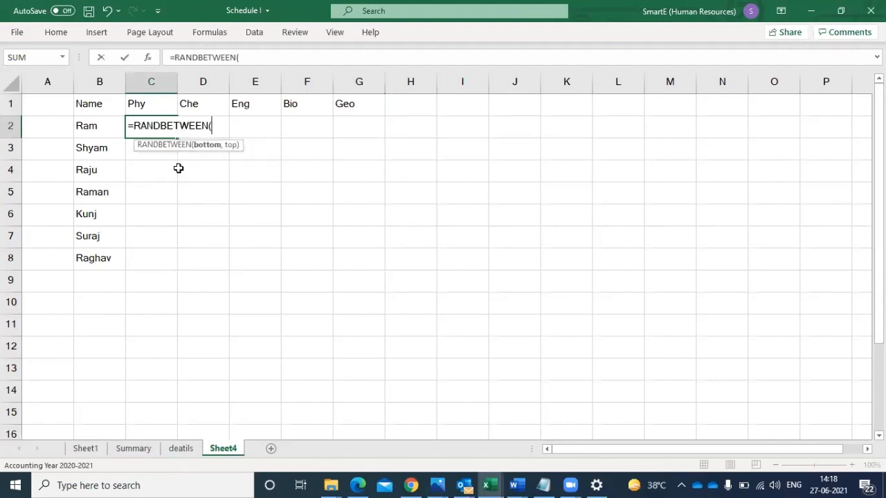
pyautogui.write('30,')
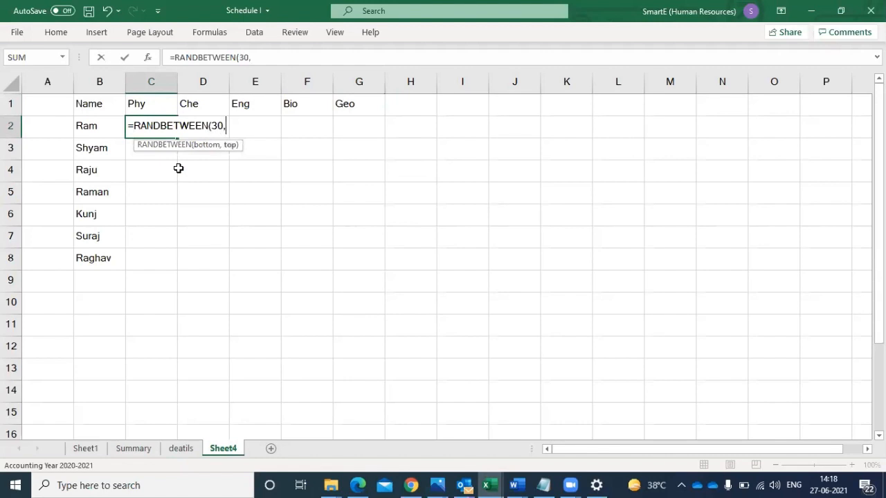
pyautogui.write('100)')
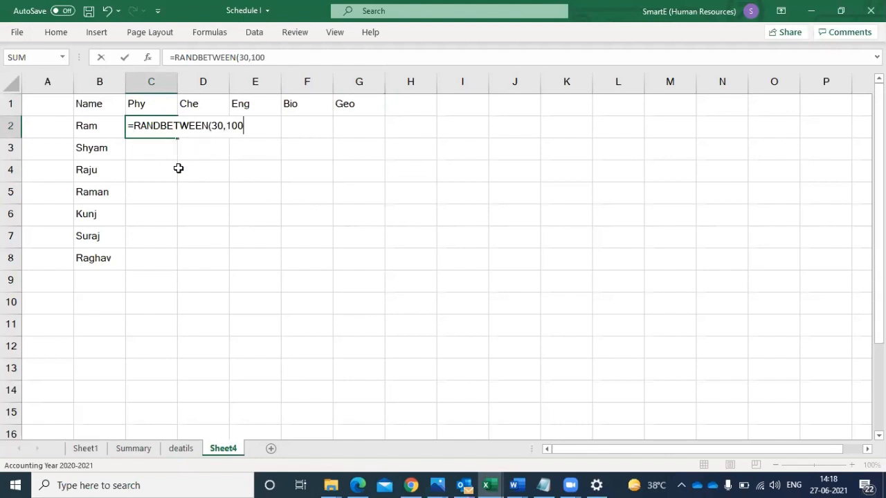
pyautogui.press('Return')
pyautogui.click(157, 131)
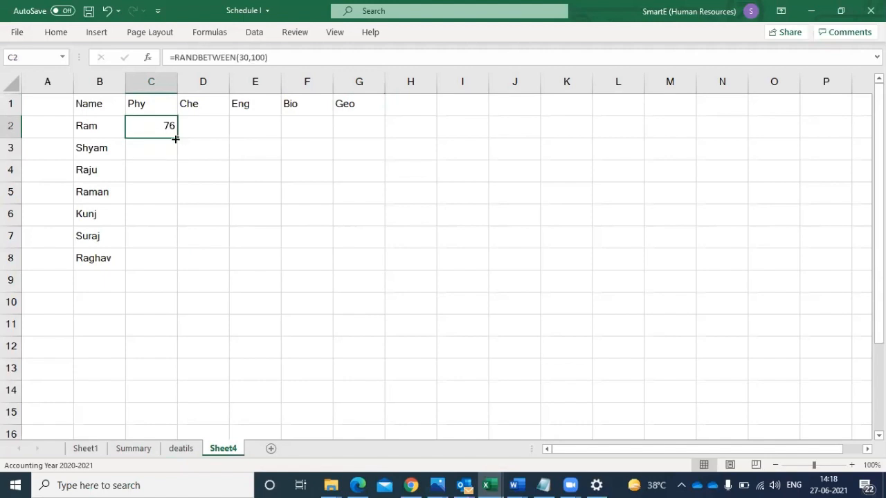
pyautogui.moveTo(176, 137); pyautogui.dragTo(389, 275)
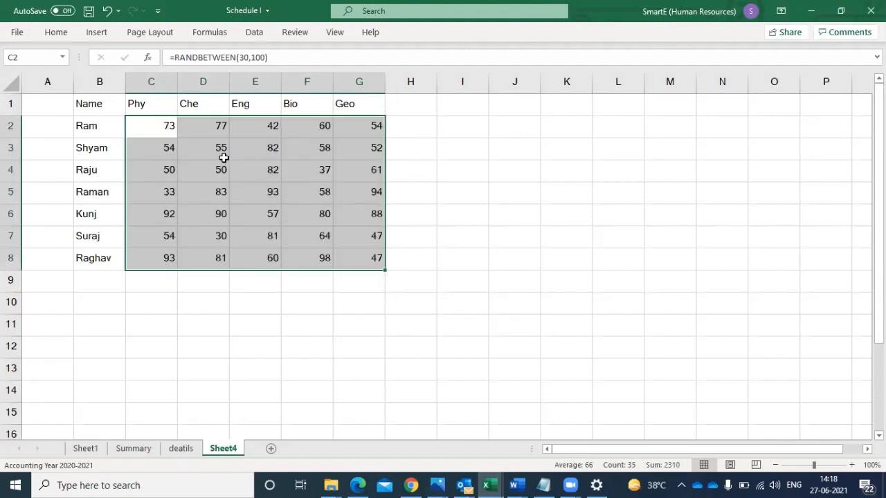
# - Replace the random-number formulas in C2 to G8 with their fixed values using Paste Special Values
pyautogui.hotkey('ctrl', 'c')
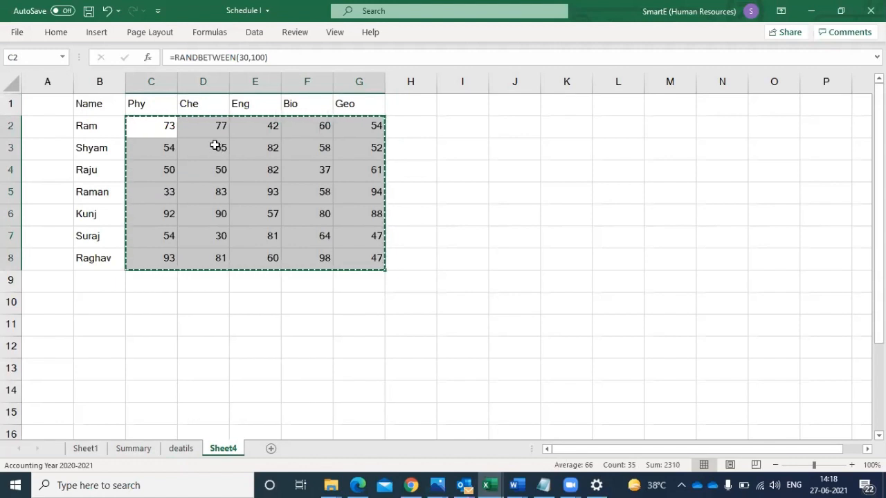
pyautogui.rightClick(215, 145)
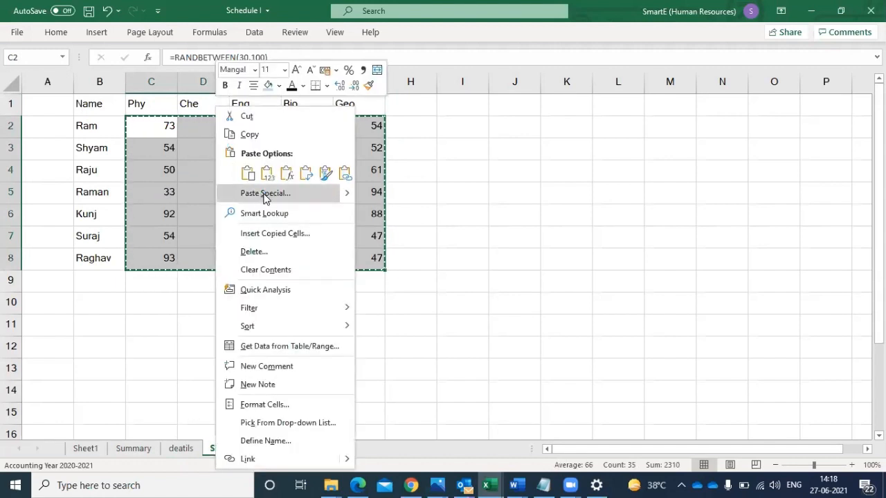
pyautogui.click(265, 193)
pyautogui.click(166, 144)
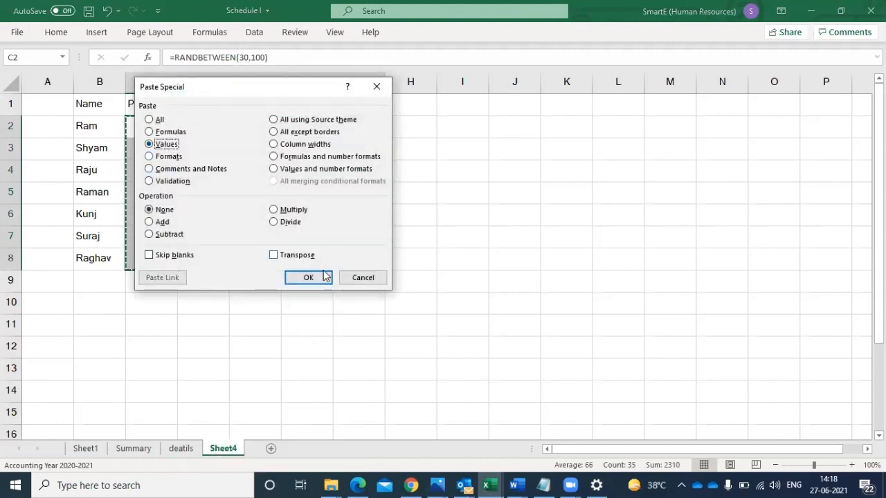
pyautogui.click(308, 276)
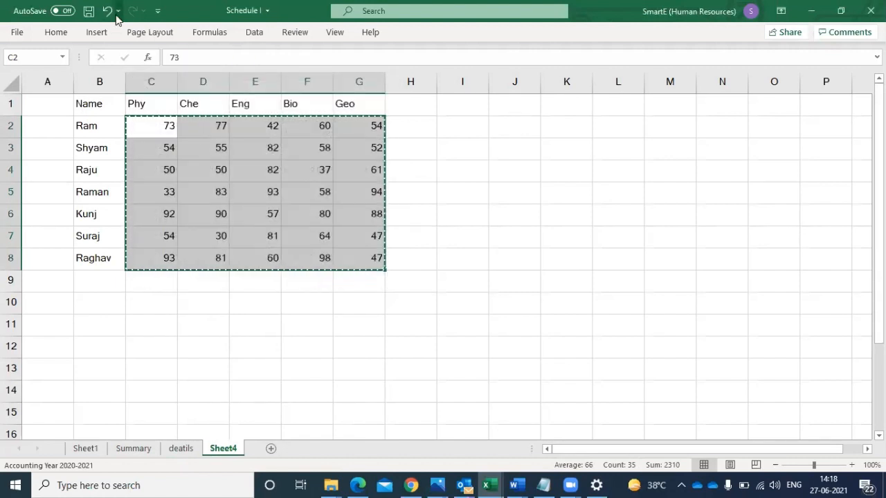
# - Centre the marks in C2 to G8 horizontally and apply all borders to the table B1 to G8
pyautogui.click(56, 33)
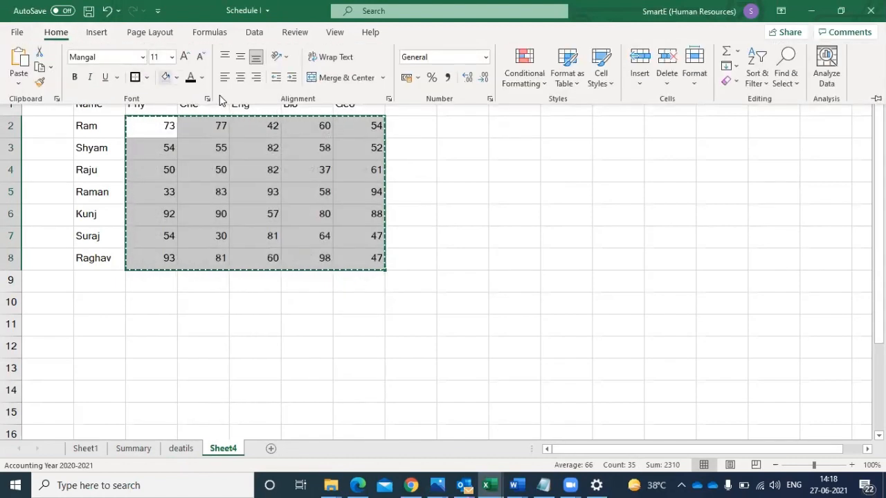
pyautogui.click(240, 77)
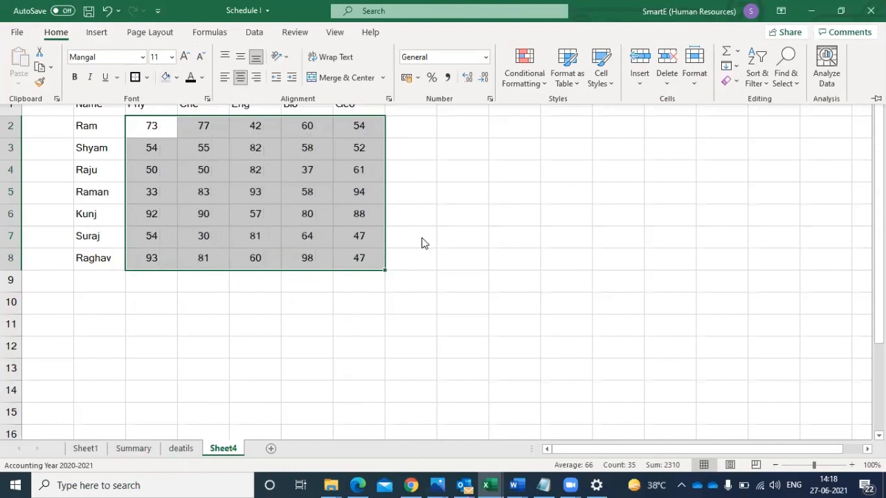
pyautogui.moveTo(79, 103); pyautogui.dragTo(338, 259)
pyautogui.click(52, 35)
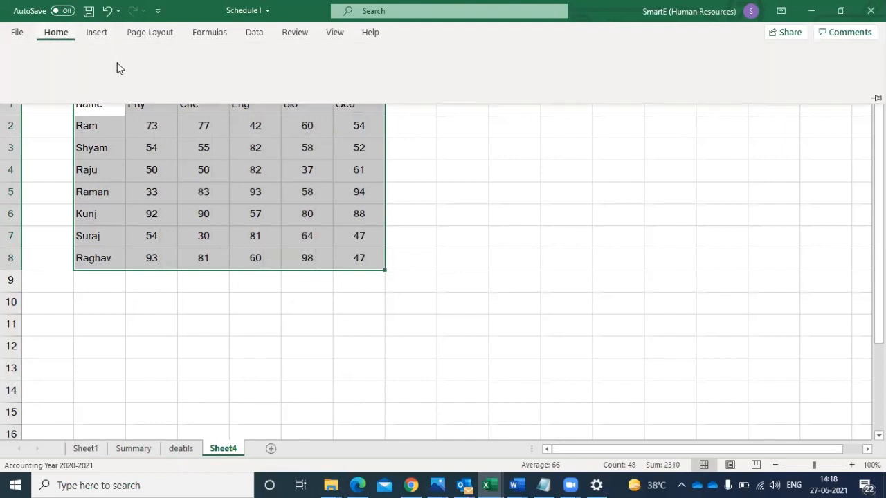
pyautogui.click(148, 80)
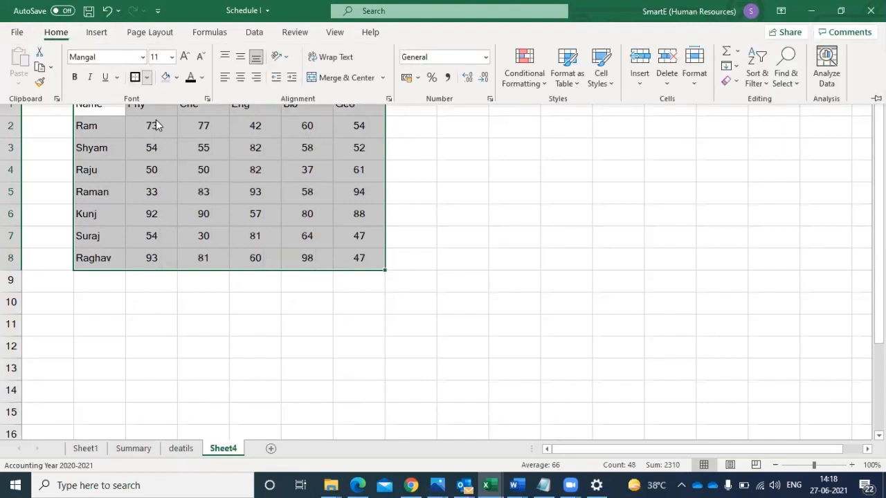
pyautogui.click(162, 206)
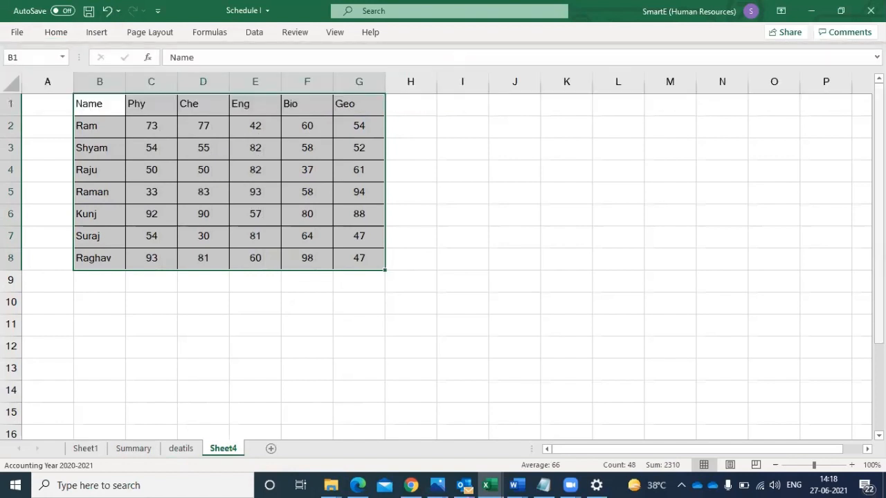
# - Enter the column headings Max, Min and Average in cells H1 to J1
pyautogui.click(415, 111)
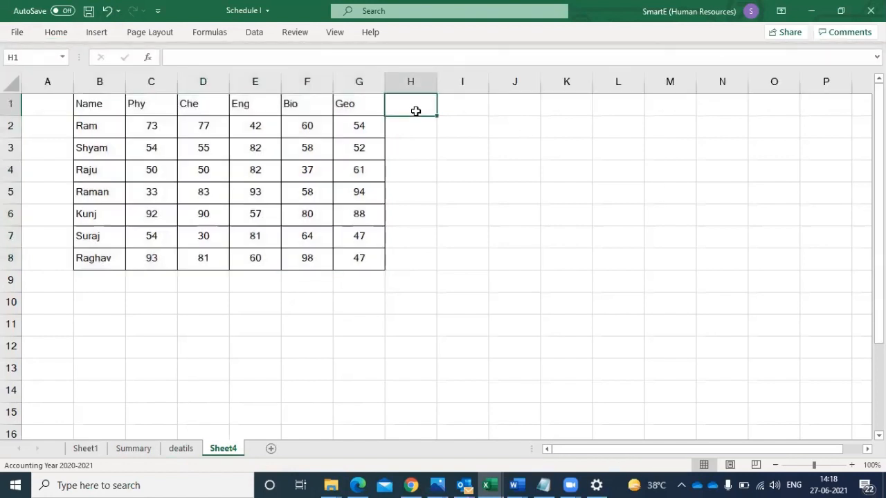
pyautogui.write('Max')
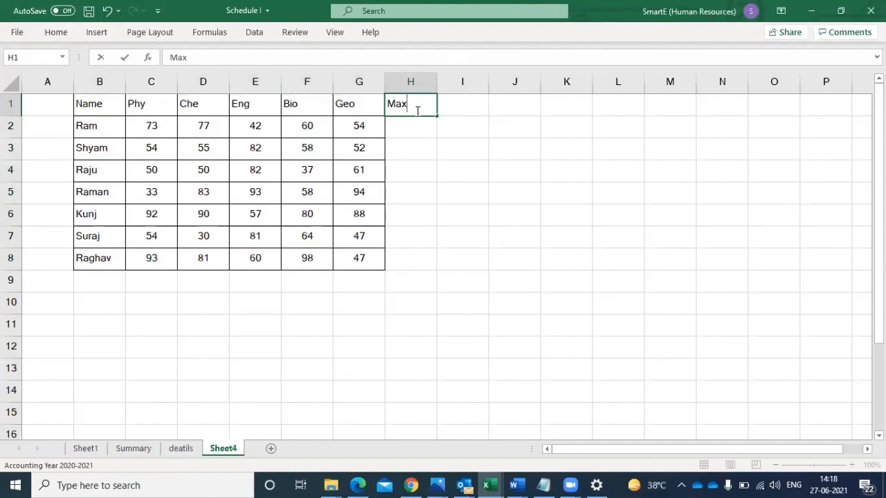
pyautogui.click(406, 134)
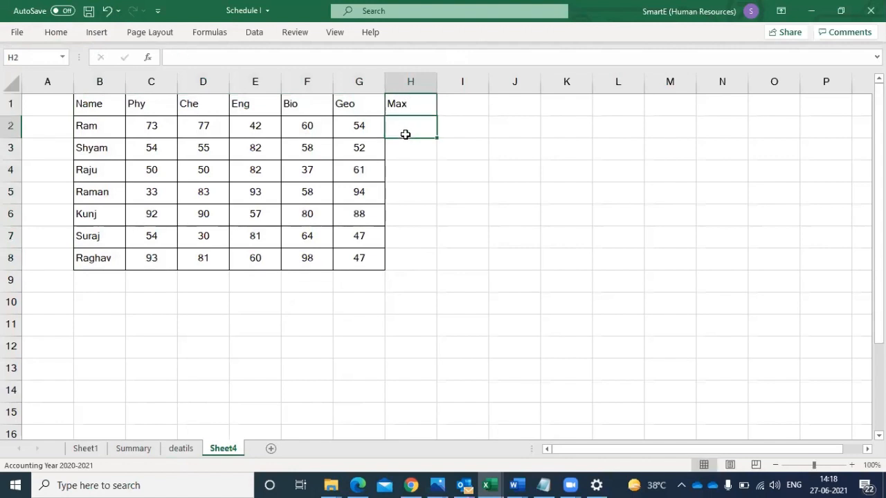
pyautogui.click(458, 107)
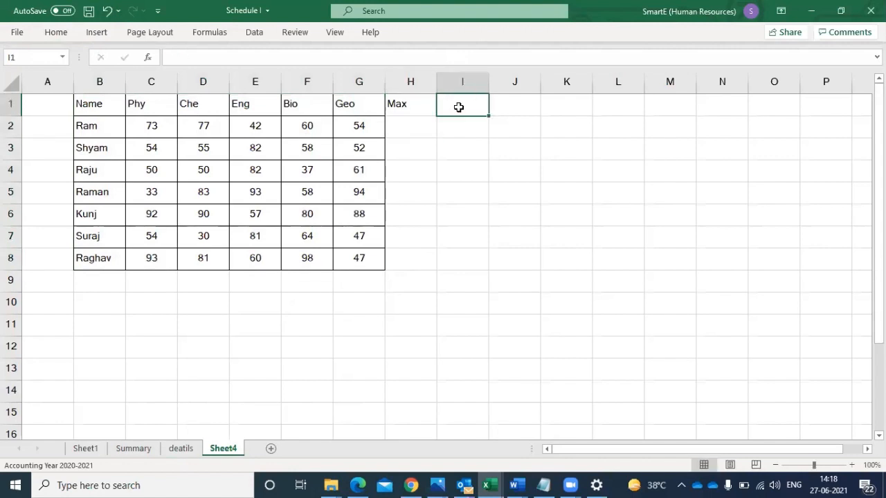
pyautogui.write('Min')
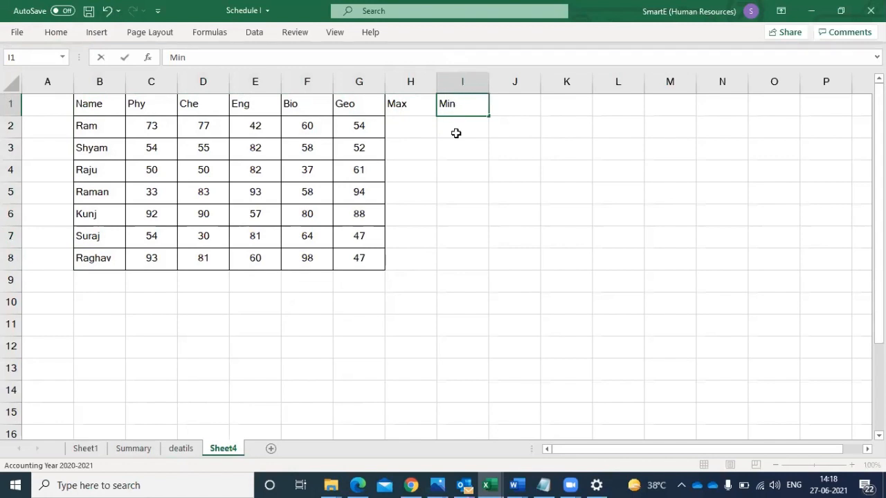
pyautogui.click(456, 133)
pyautogui.click(510, 103)
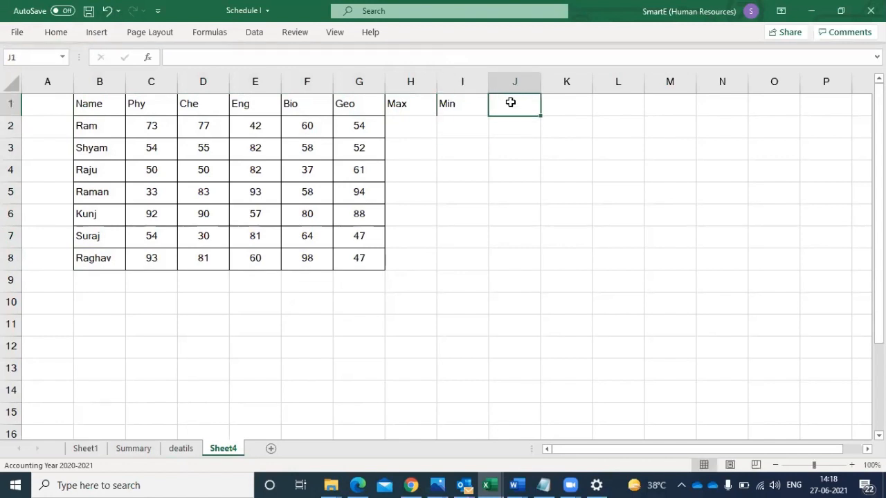
pyautogui.write('Av')
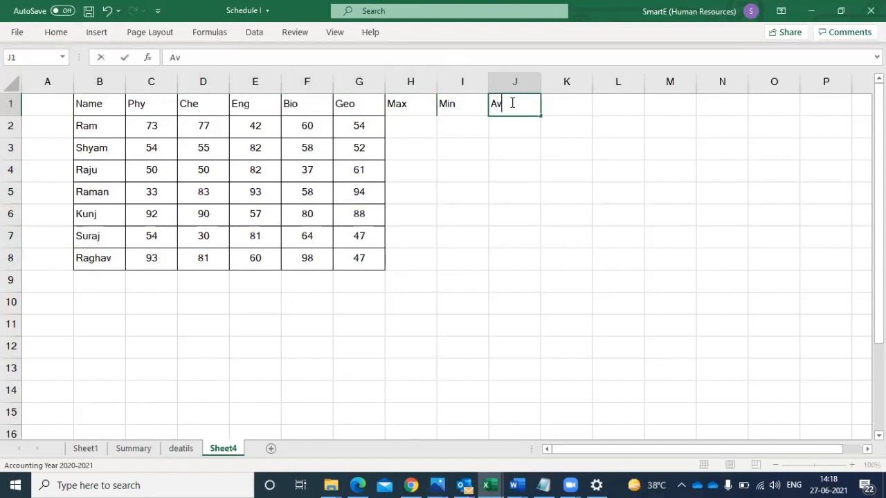
pyautogui.write('erage')
pyautogui.click(515, 146)
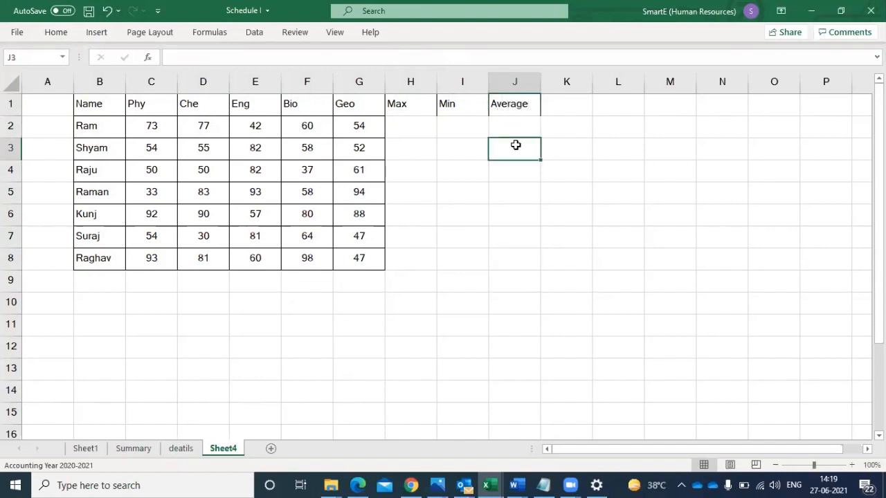
pyautogui.click(407, 119)
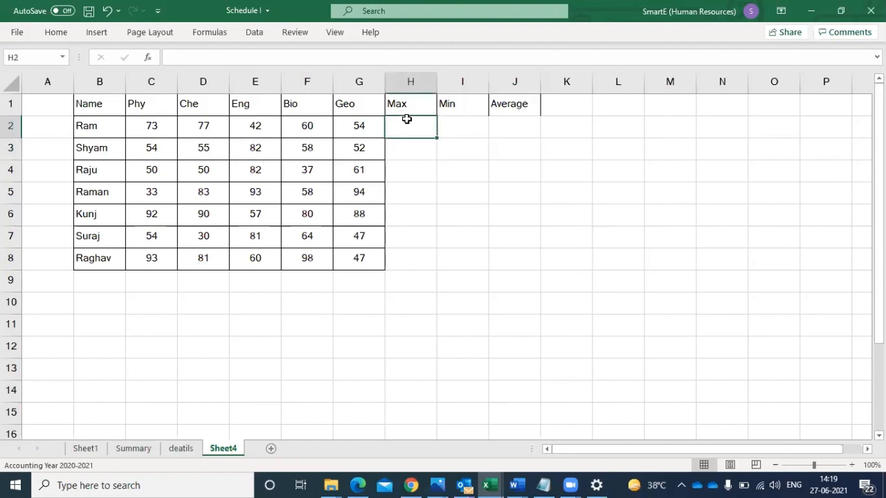
pyautogui.click(464, 125)
pyautogui.click(510, 125)
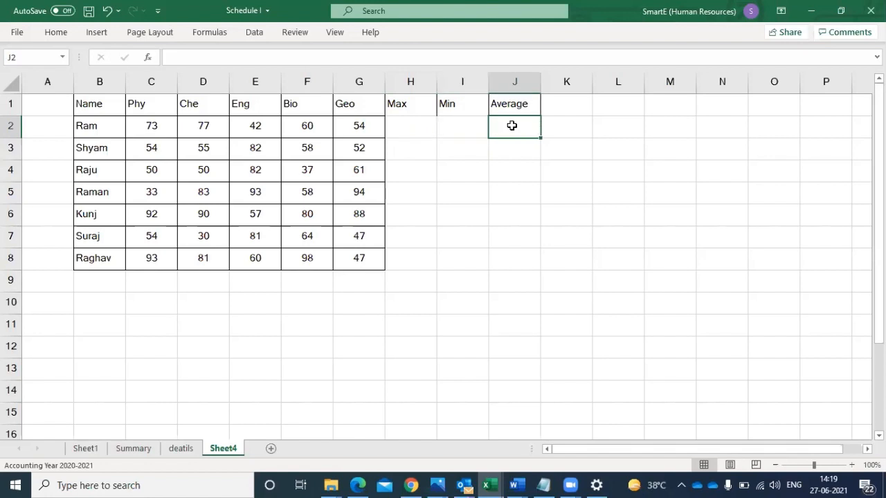
# - Enter the row labels Max, Min and Average in cells B9 to B11 below the student names
pyautogui.click(94, 286)
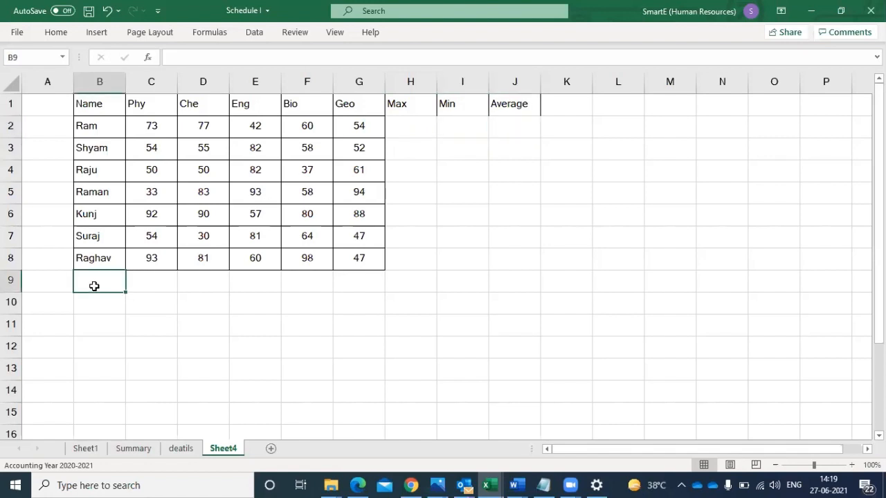
pyautogui.write('Max')
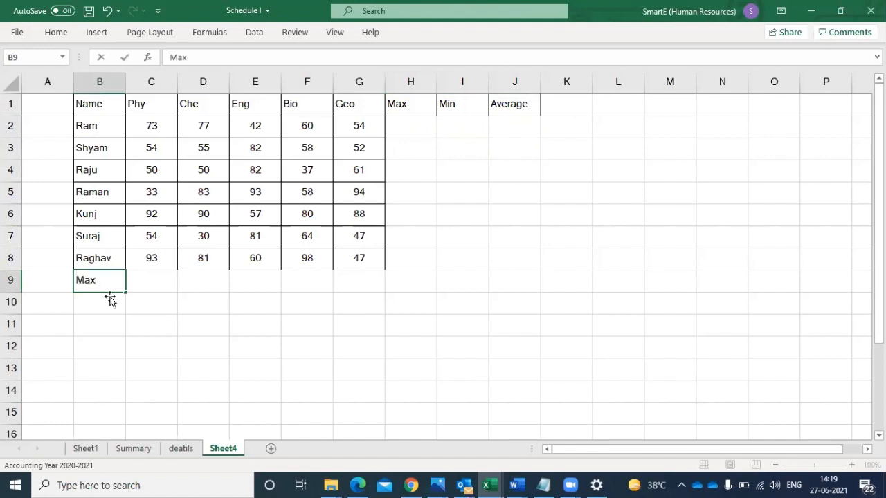
pyautogui.click(148, 274)
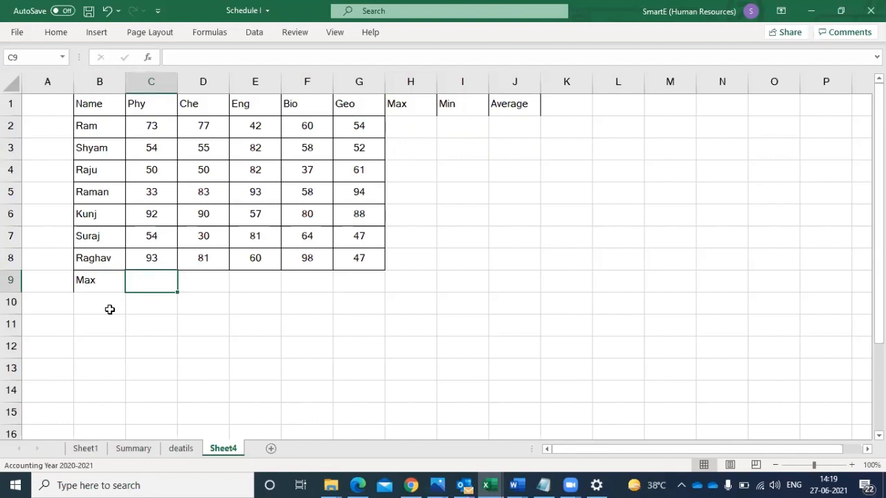
pyautogui.click(109, 310)
pyautogui.write('Min')
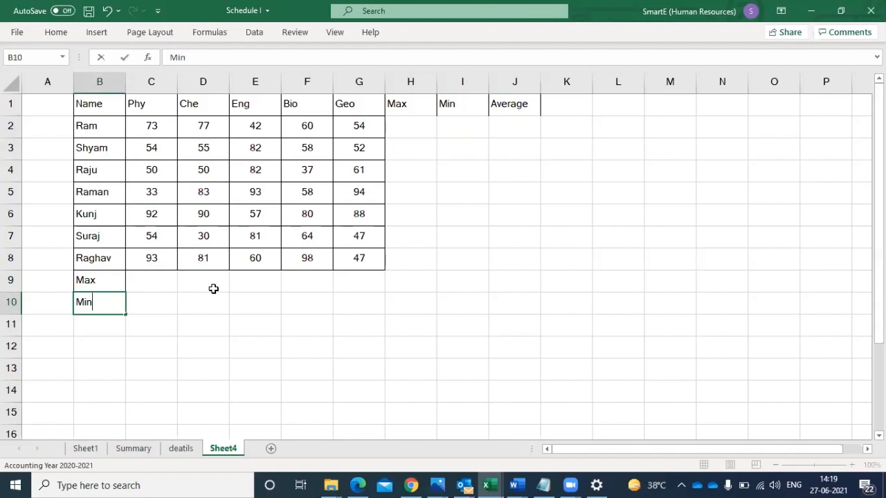
pyautogui.click(91, 329)
pyautogui.write('A')
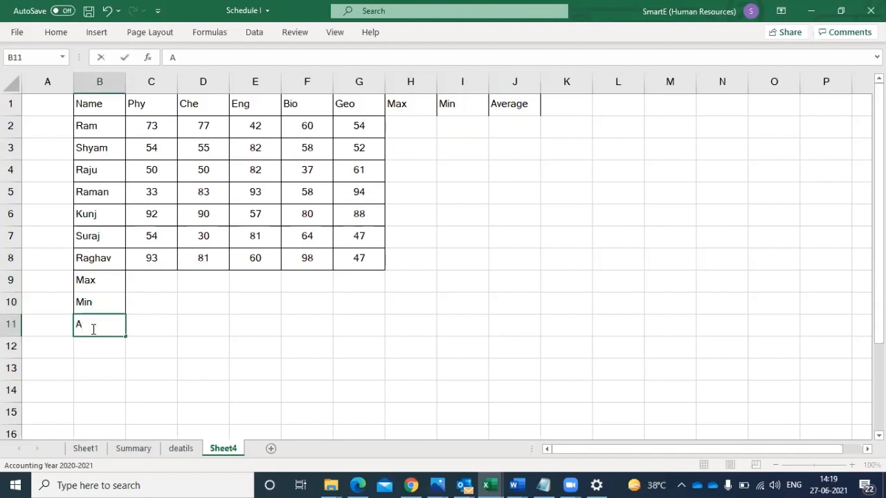
pyautogui.write('verage')
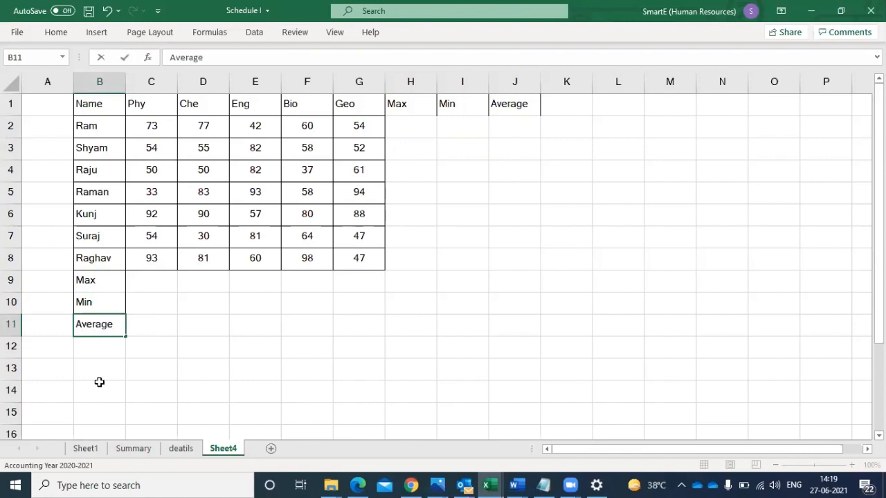
pyautogui.click(107, 396)
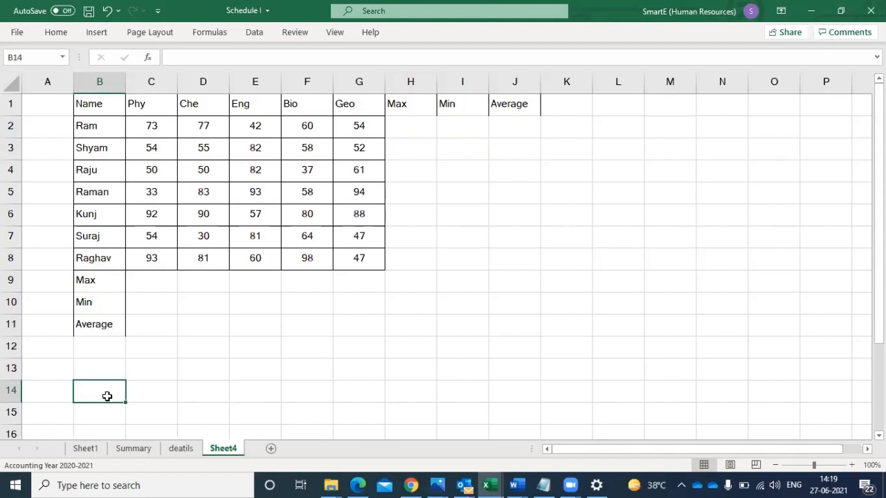
# - Insert a blank column before the Max column and a blank row above the Max row
pyautogui.click(402, 82)
pyautogui.rightClick(405, 83)
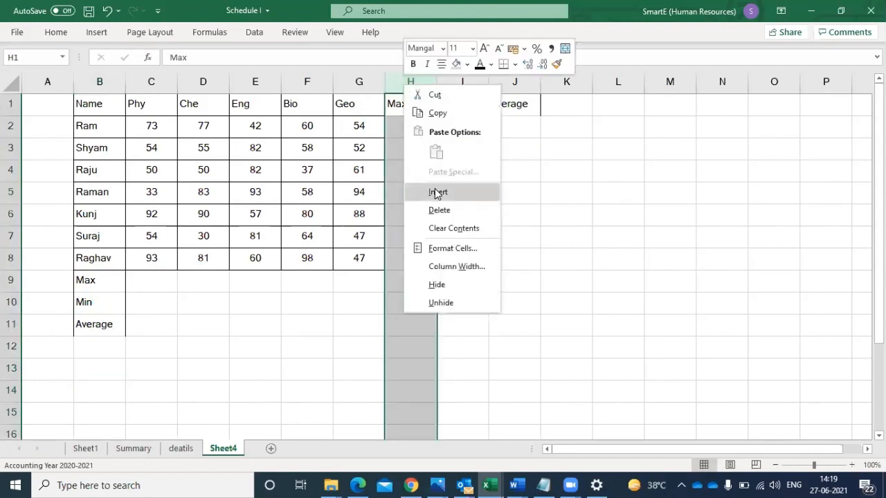
pyautogui.click(437, 193)
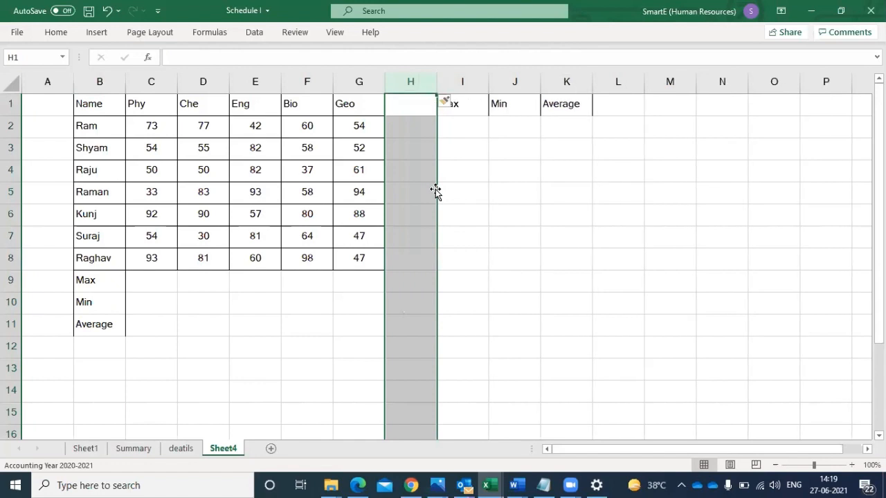
pyautogui.click(12, 282)
pyautogui.rightClick(13, 282)
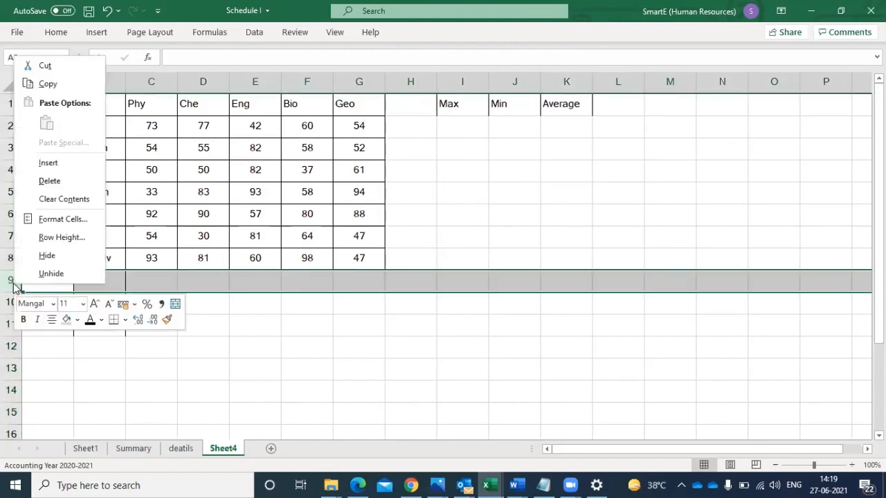
pyautogui.click(48, 163)
# - Enter the label Total in B9 of the new row and in H1 of the new column
pyautogui.click(92, 284)
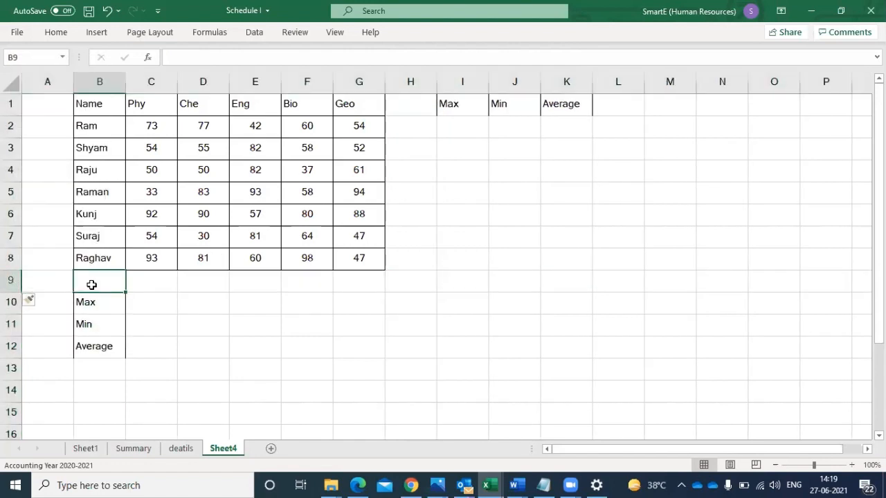
pyautogui.write('Total')
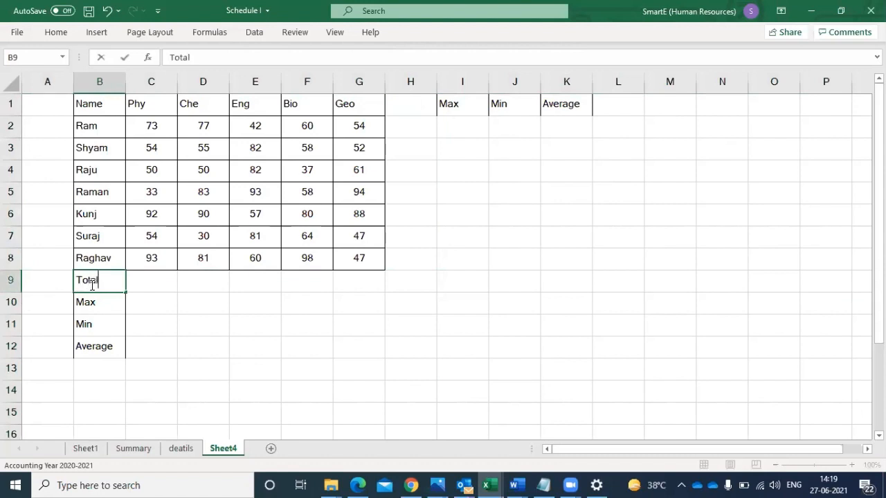
pyautogui.click(151, 301)
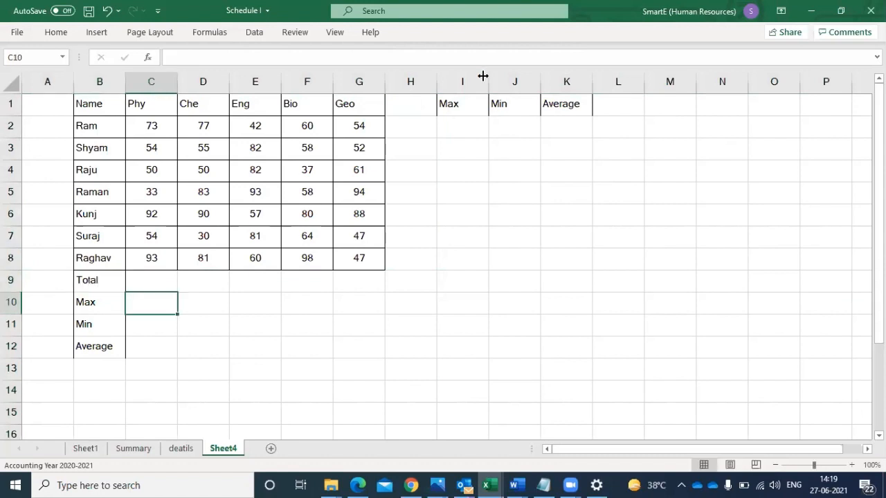
pyautogui.click(409, 109)
pyautogui.write('T')
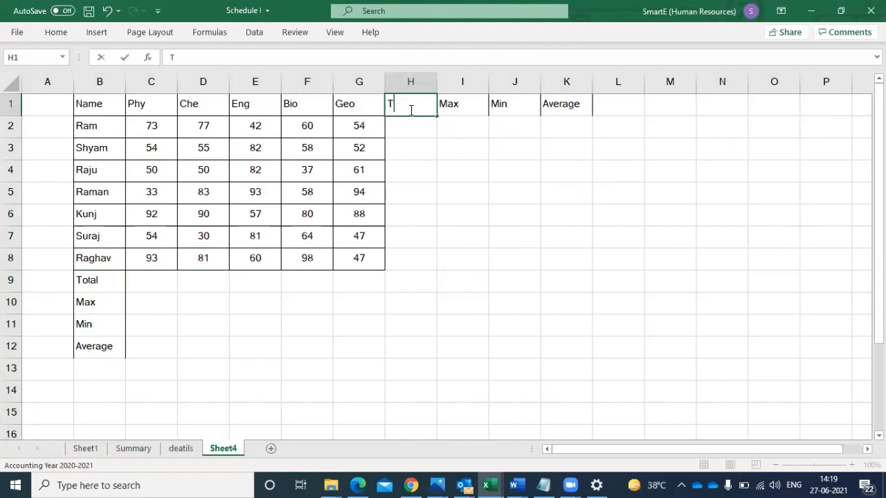
pyautogui.write('otal')
pyautogui.click(408, 126)
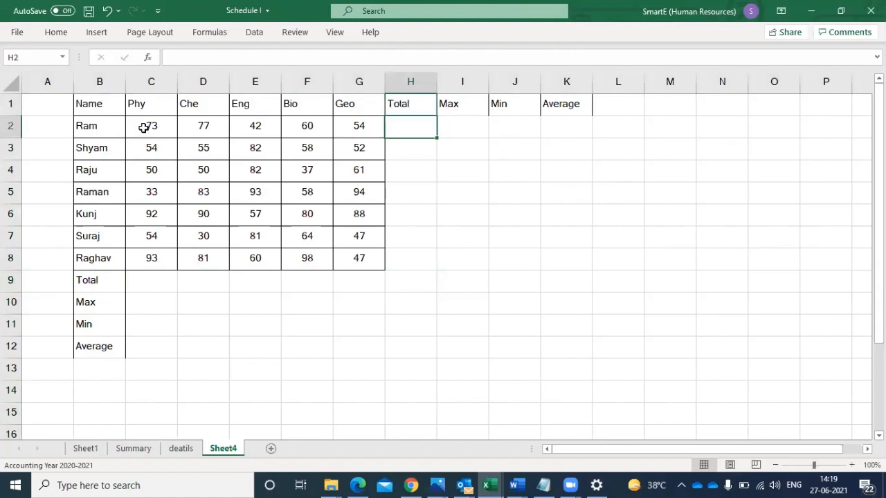
# - Sum the first student's marks C2:G2 in H2 and fill the formula down to H8 for all students
pyautogui.moveTo(142, 126); pyautogui.dragTo(394, 126)
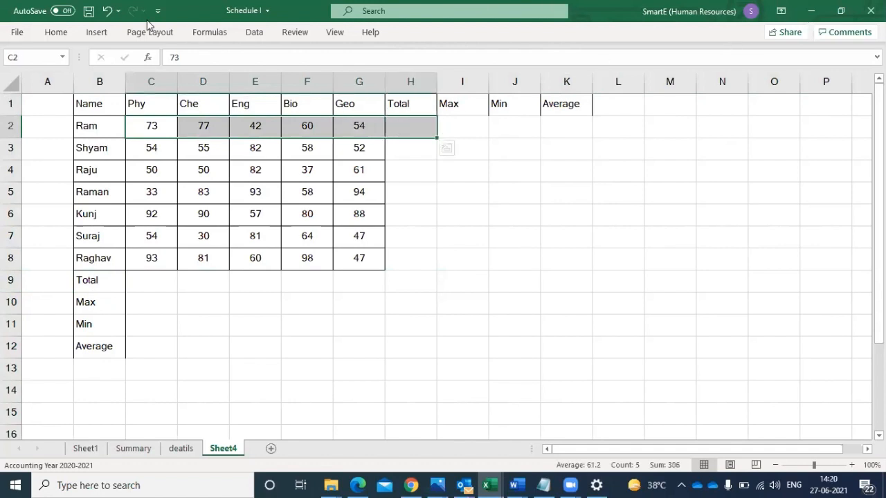
pyautogui.click(56, 33)
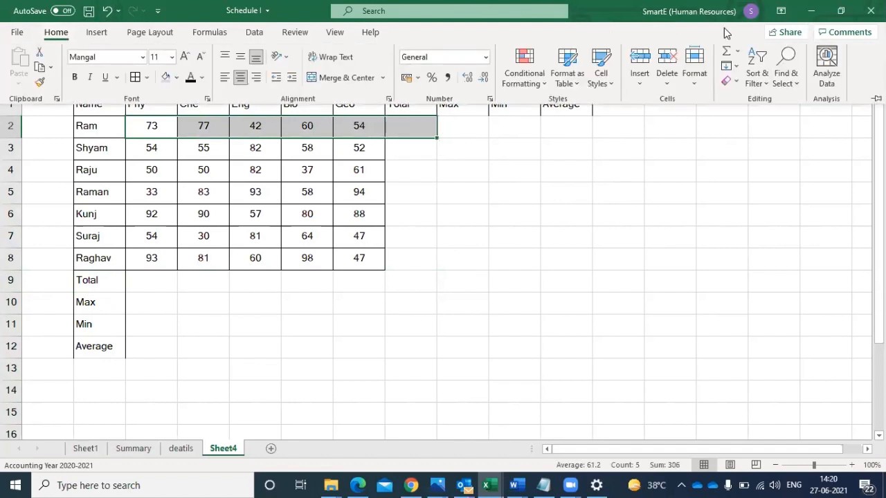
pyautogui.click(726, 51)
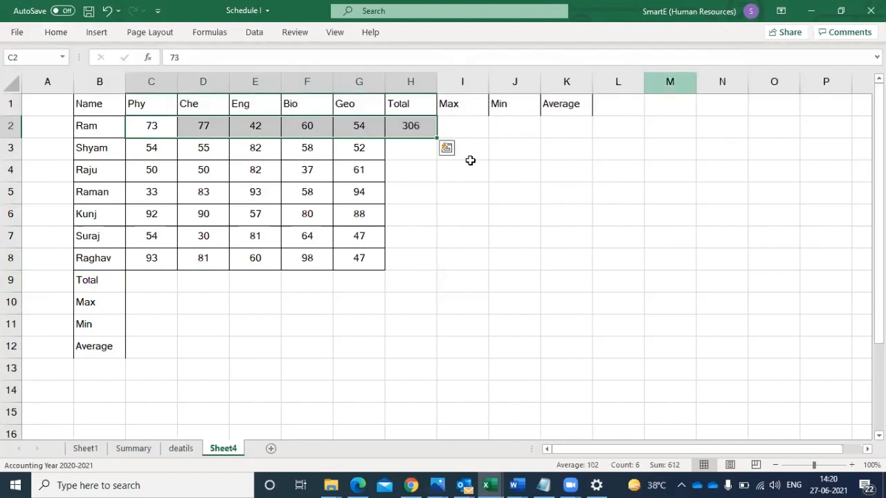
pyautogui.click(424, 126)
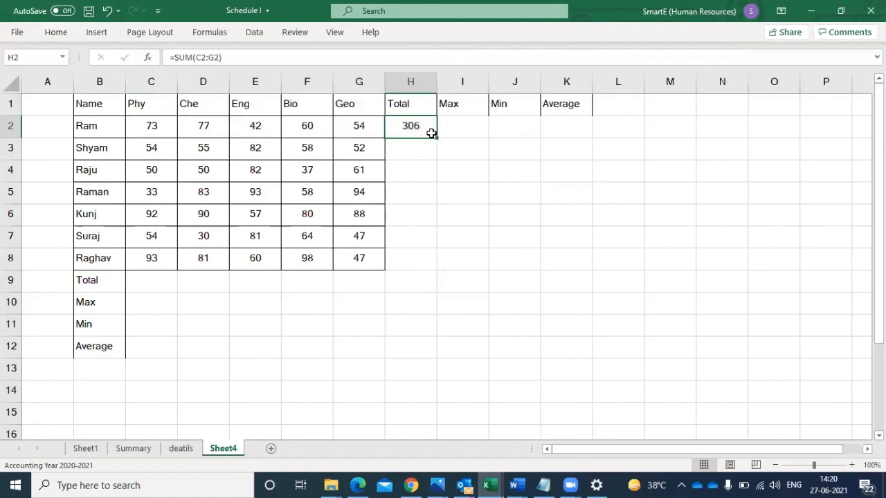
pyautogui.moveTo(434, 138); pyautogui.dragTo(428, 266)
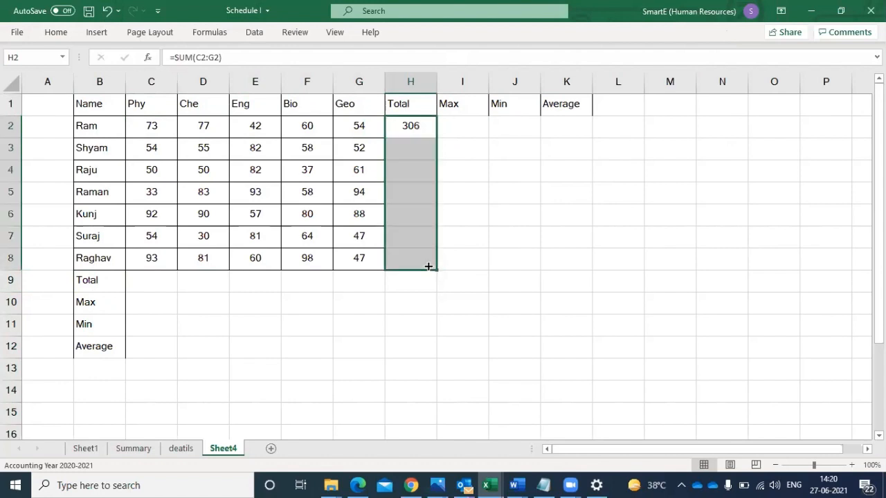
# - Sum each subject's marks from rows 2 to 8 into the Total row, cells C9 to G9
pyautogui.click(138, 280)
pyautogui.moveTo(138, 280); pyautogui.dragTo(343, 276)
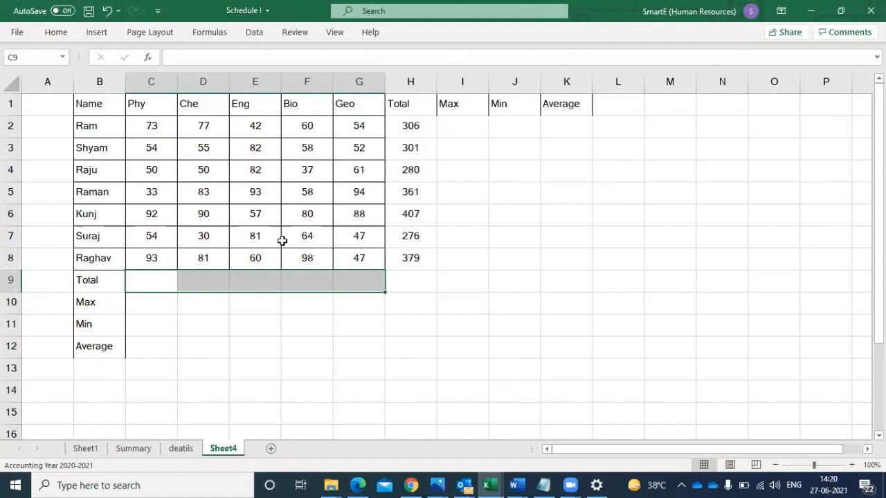
pyautogui.click(151, 124)
pyautogui.moveTo(151, 123); pyautogui.dragTo(339, 277)
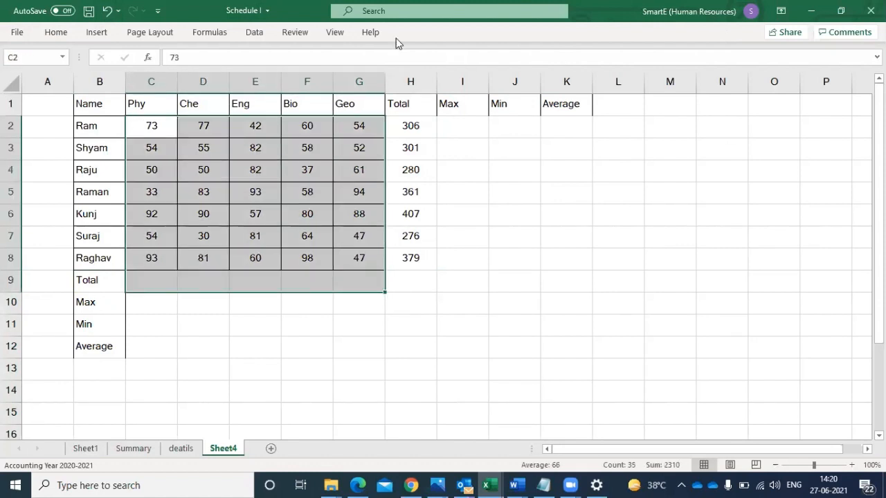
pyautogui.click(54, 34)
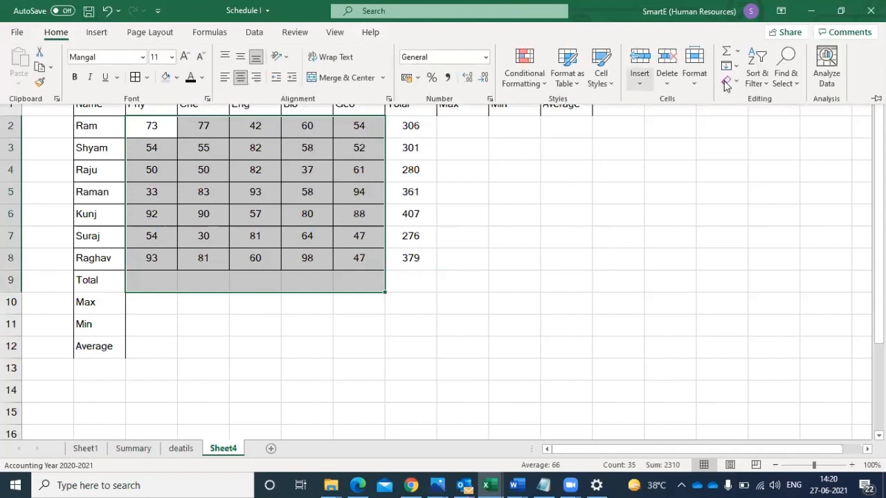
pyautogui.click(726, 52)
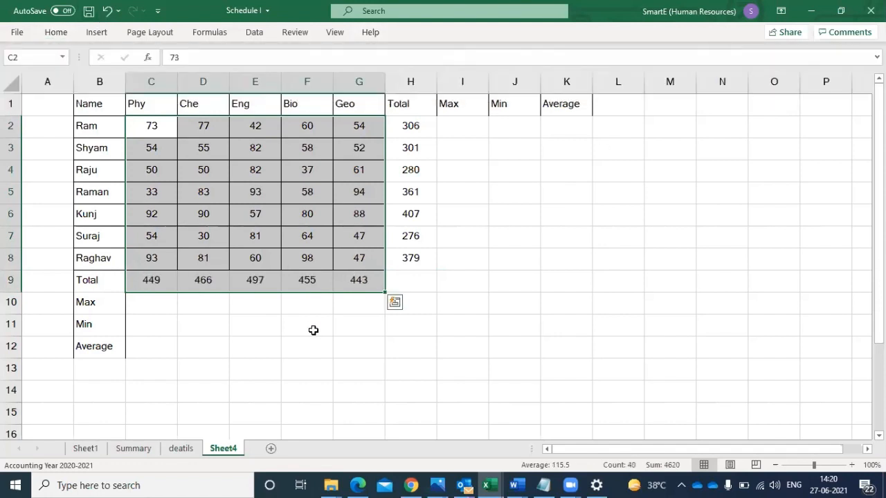
pyautogui.click(242, 316)
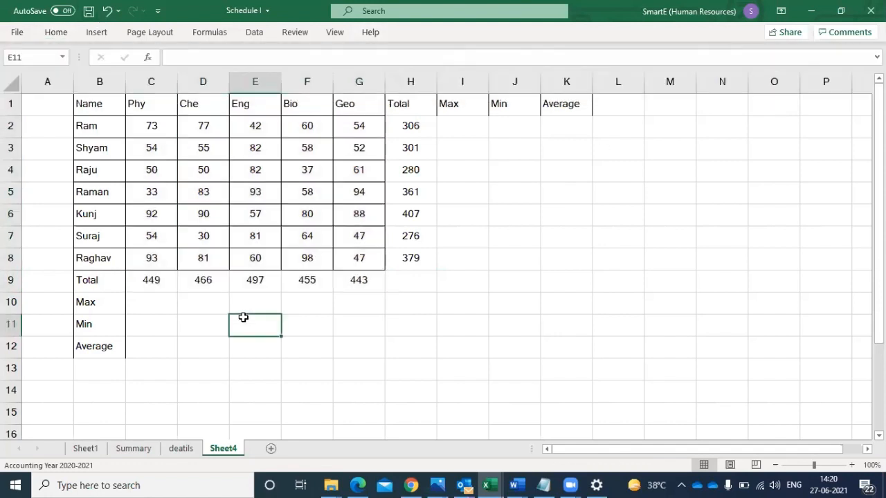
# - Make the whole Total row 9 and the whole Total column H bold
pyautogui.click(10, 279)
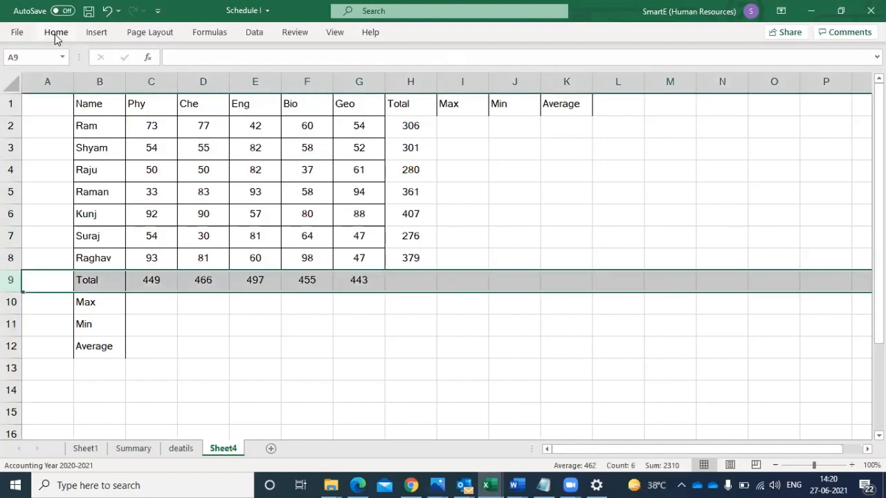
pyautogui.click(55, 32)
pyautogui.click(76, 78)
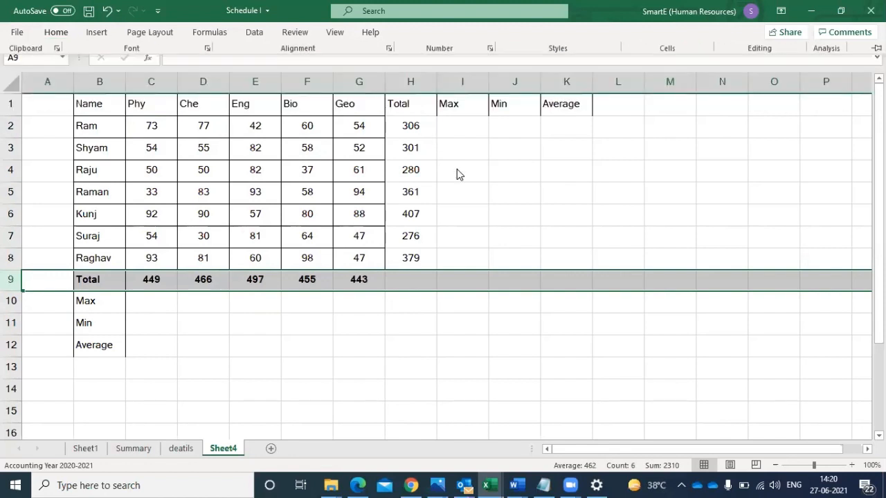
pyautogui.click(410, 82)
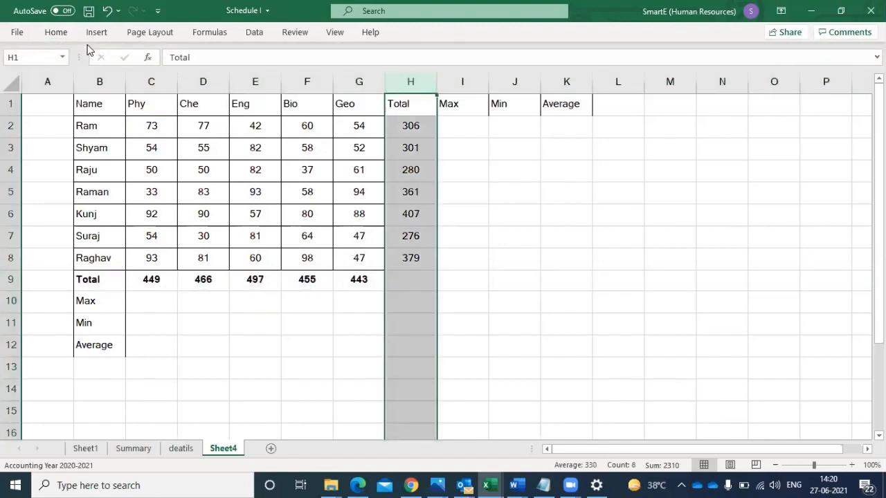
pyautogui.click(55, 33)
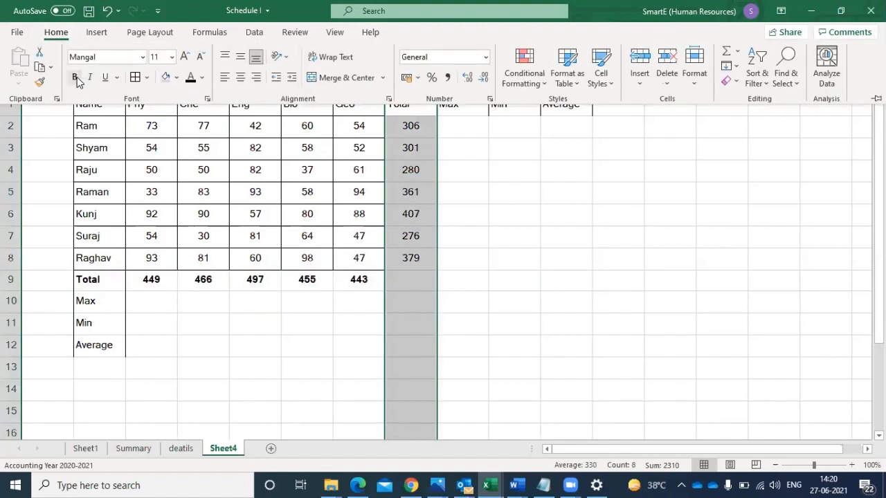
pyautogui.click(74, 78)
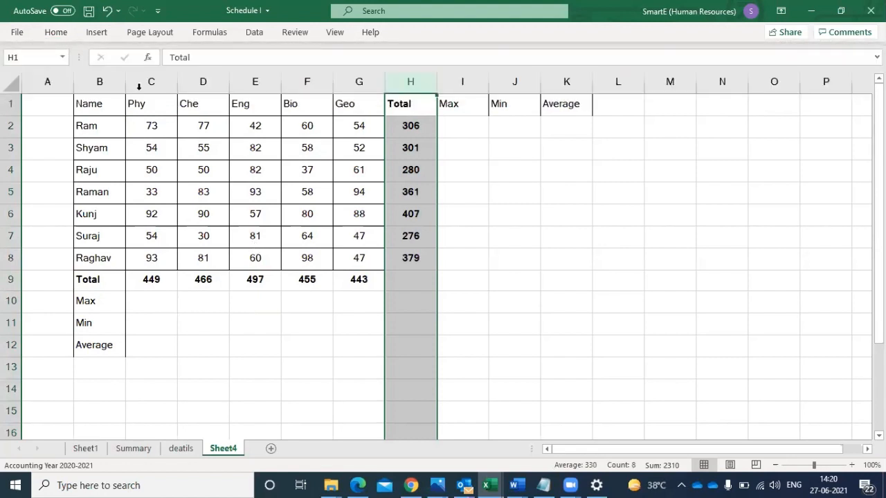
# - Enter a MAX formula over C2:C8 in C10 and compare it with the highest Phy mark
pyautogui.click(145, 309)
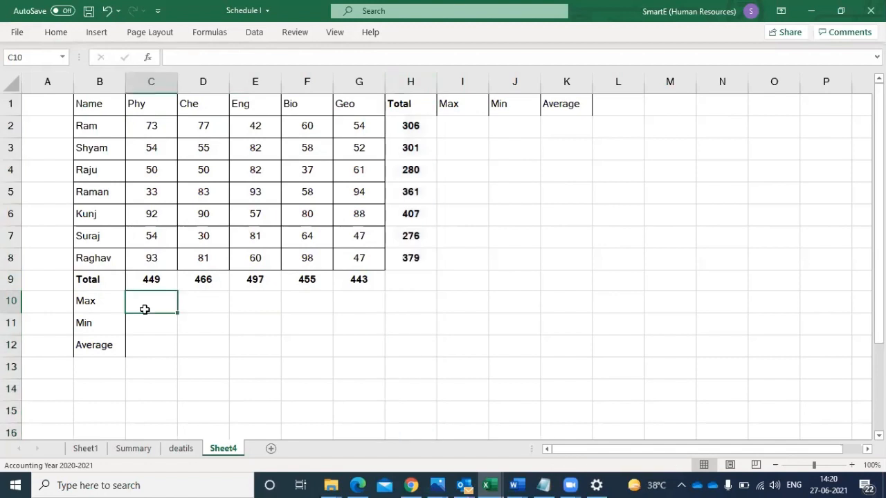
pyautogui.write('=max')
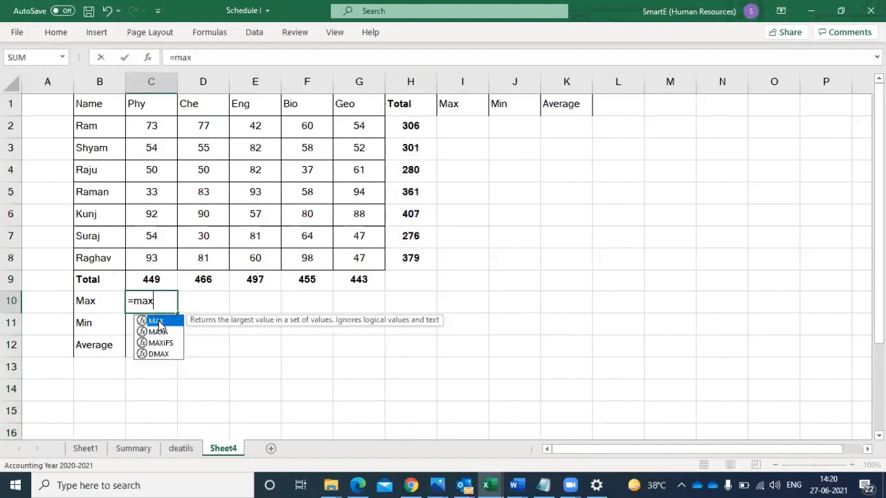
pyautogui.doubleClick(159, 323)
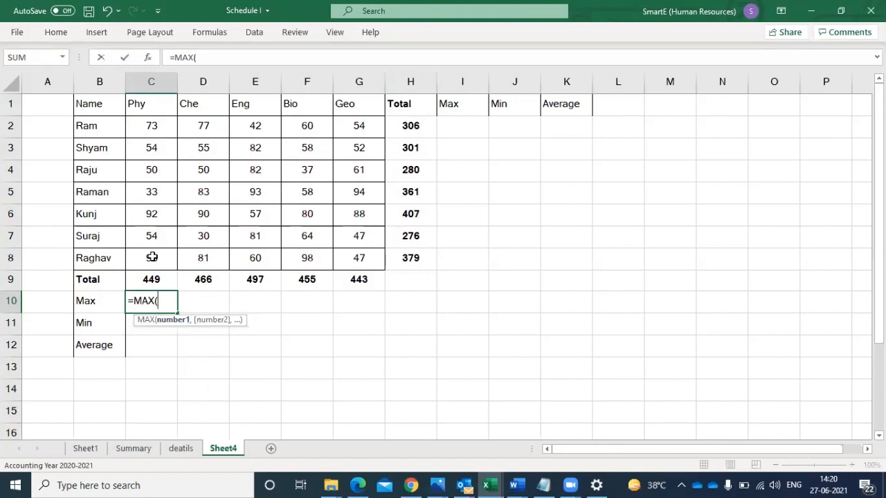
pyautogui.moveTo(151, 258); pyautogui.dragTo(149, 124)
pyautogui.press('Return')
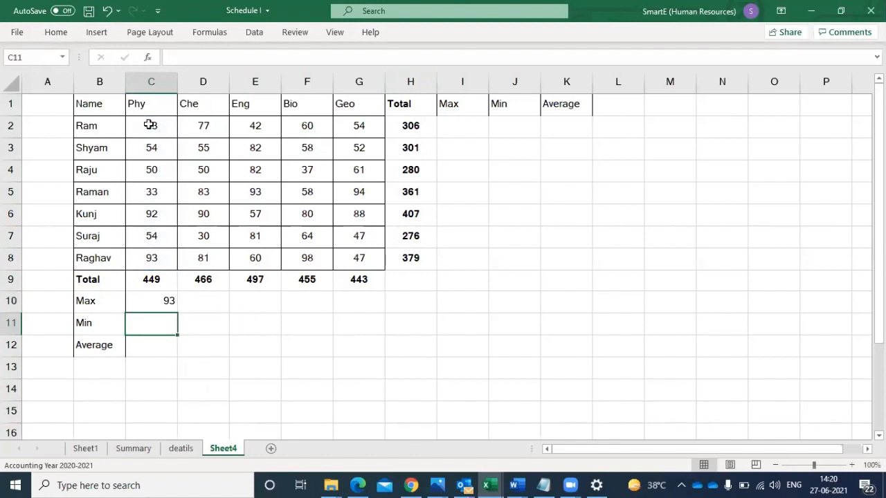
pyautogui.click(143, 300)
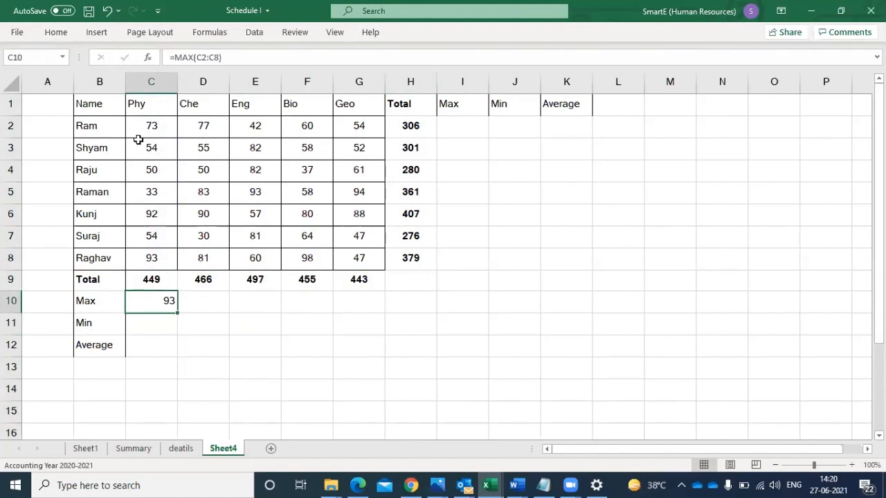
pyautogui.click(140, 257)
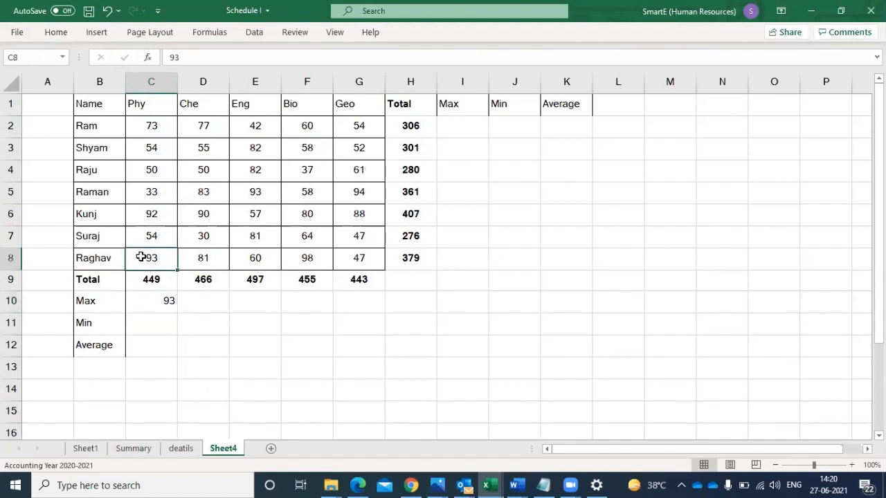
# - Enter a MIN formula over C2:C8 in C11 and compare it with the lowest Phy mark
pyautogui.click(151, 326)
pyautogui.write('=min')
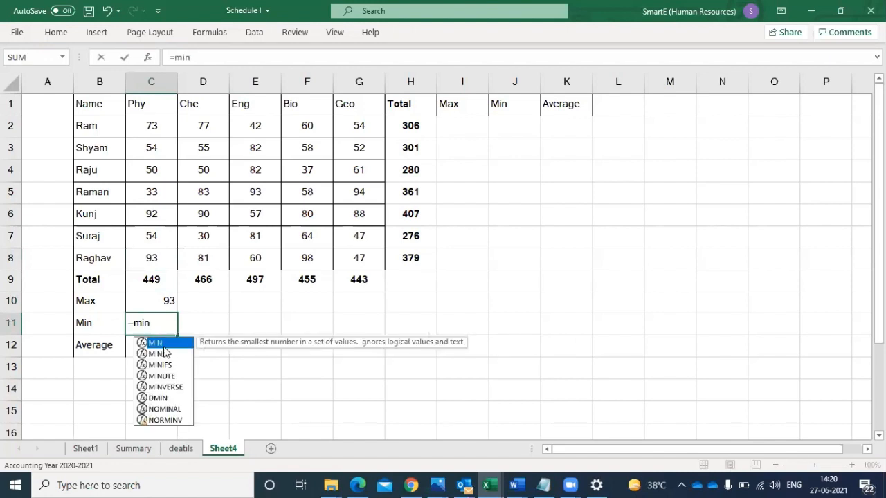
pyautogui.press('Tab')
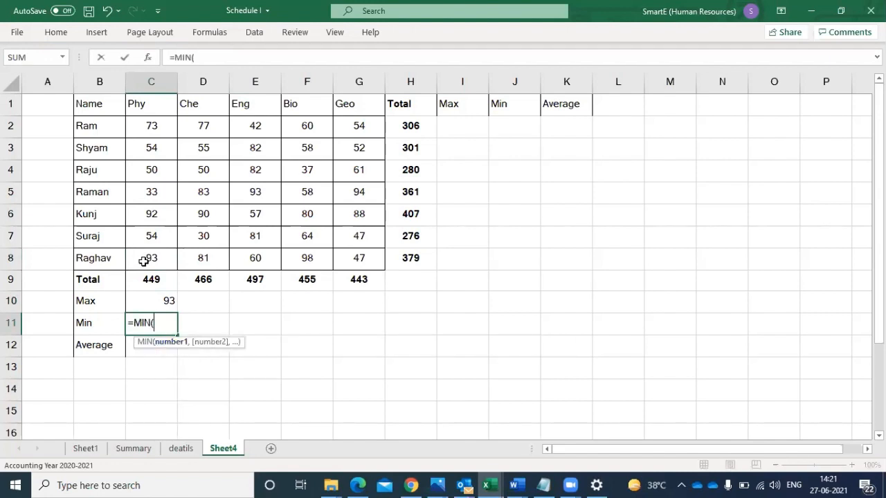
pyautogui.moveTo(143, 261); pyautogui.dragTo(143, 123)
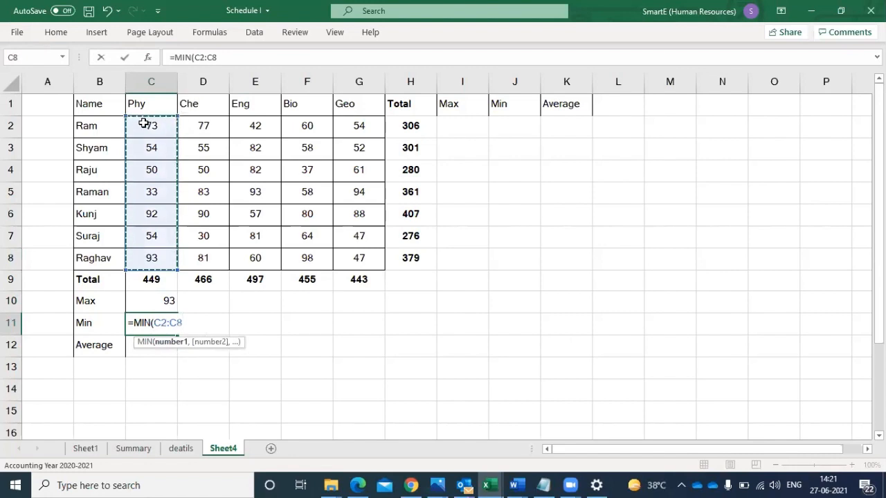
pyautogui.press('Return')
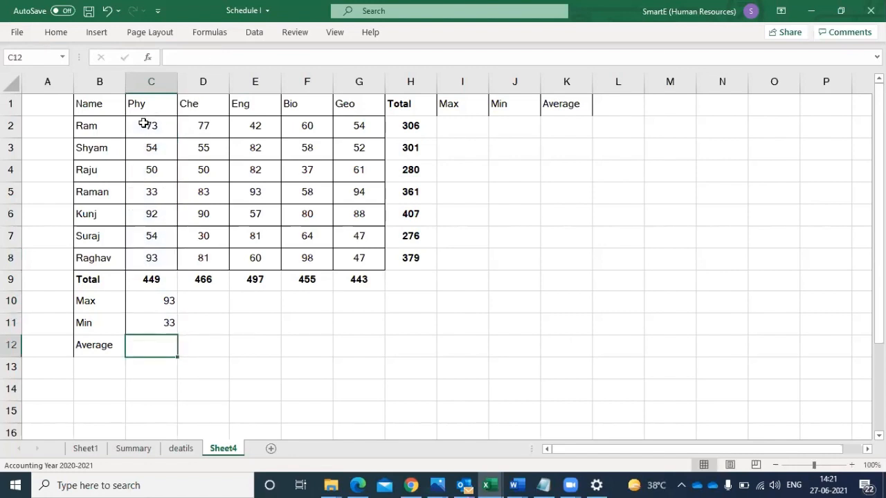
pyautogui.click(158, 195)
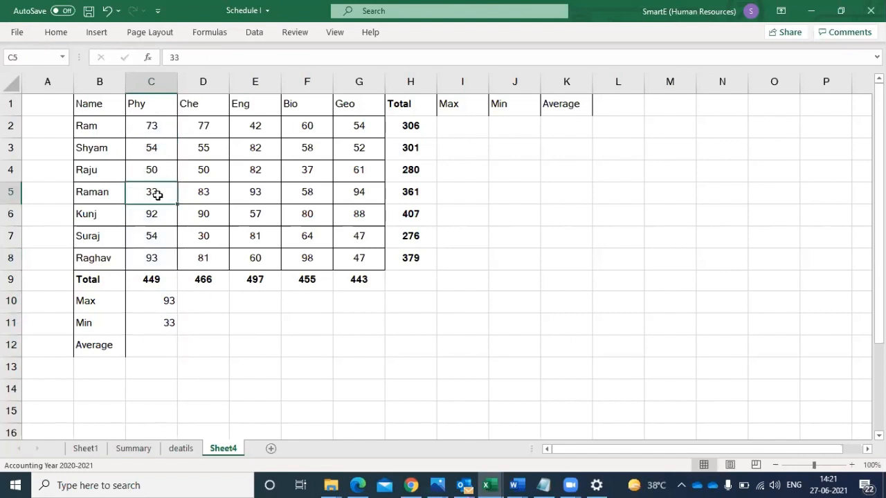
# - Enter an AVERAGE formula over the Phy marks C2:C8 in C12
pyautogui.click(156, 346)
pyautogui.write('=')
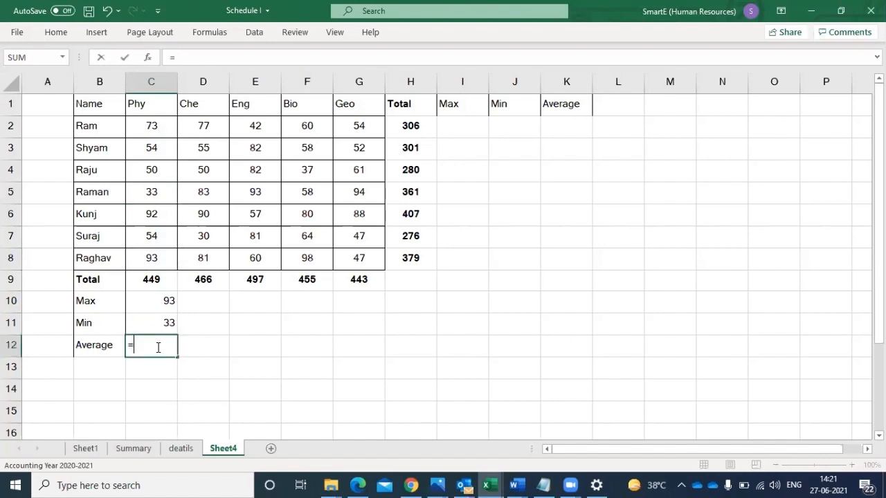
pyautogui.write('aver')
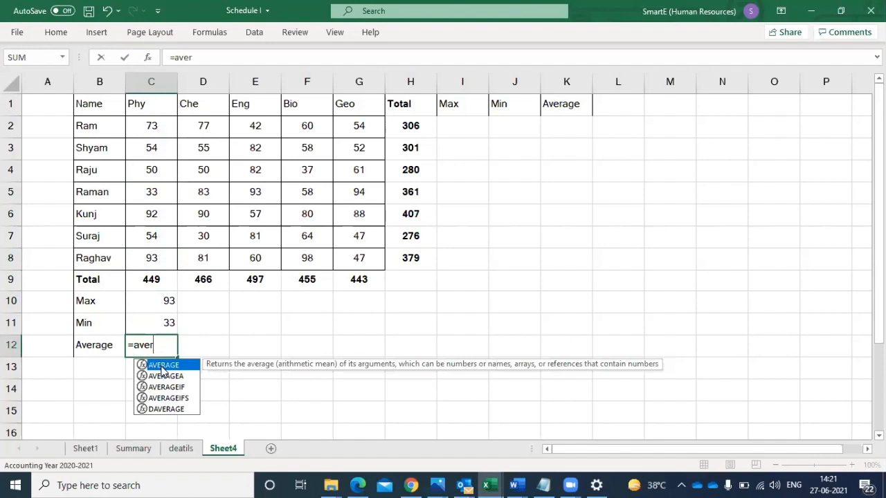
pyautogui.doubleClick(162, 368)
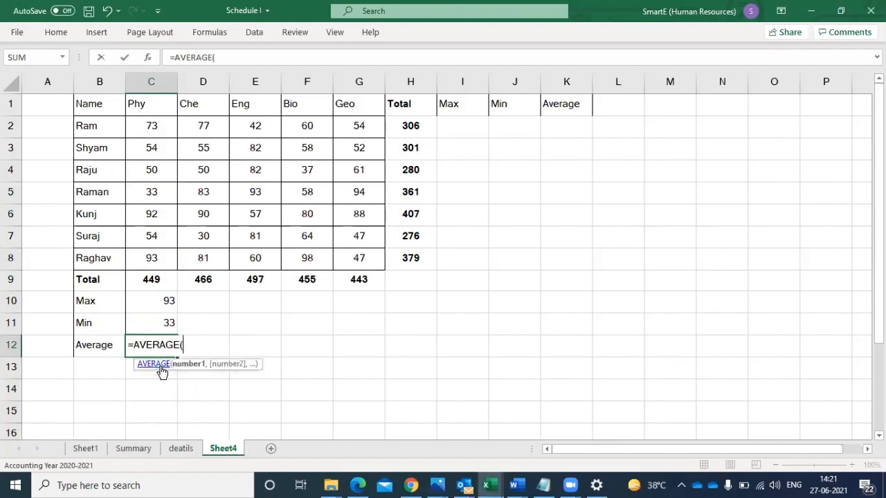
pyautogui.moveTo(146, 257); pyautogui.dragTo(154, 119)
pyautogui.press('Return')
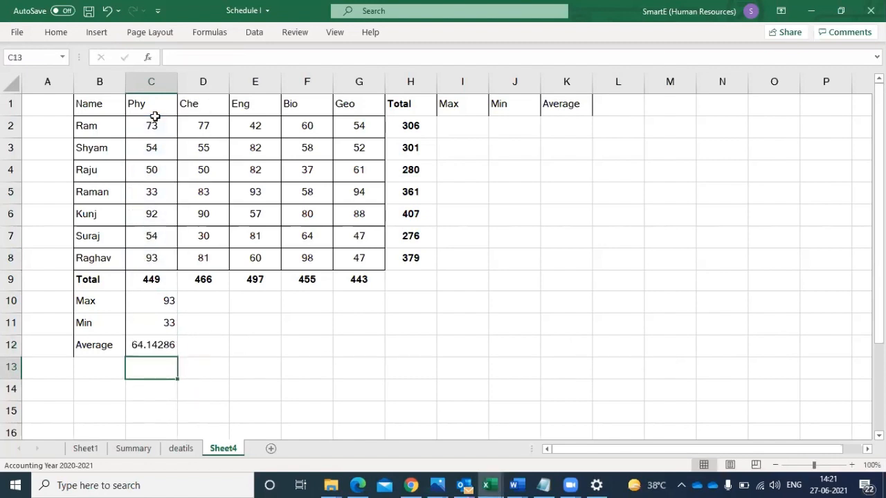
# - Format the Phy average in C12 as Number without decimals and fill the formulas in C10:C12 across to column G
pyautogui.click(157, 342)
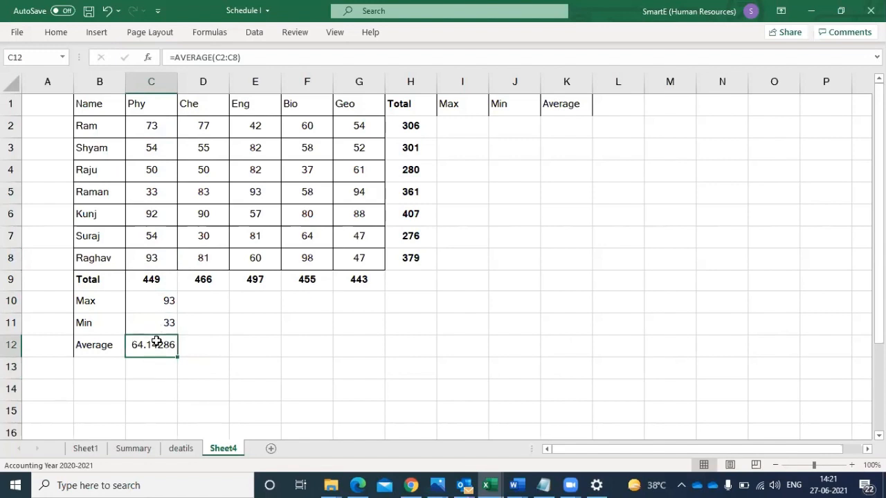
pyautogui.click(56, 32)
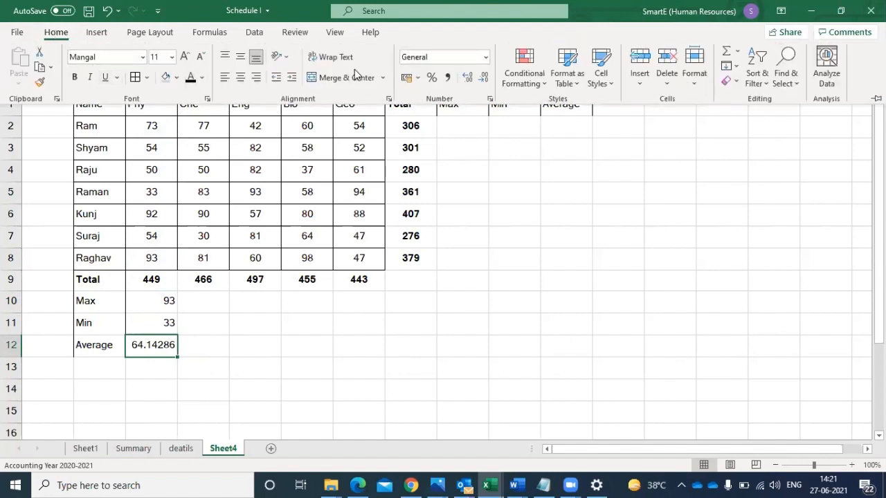
pyautogui.click(486, 58)
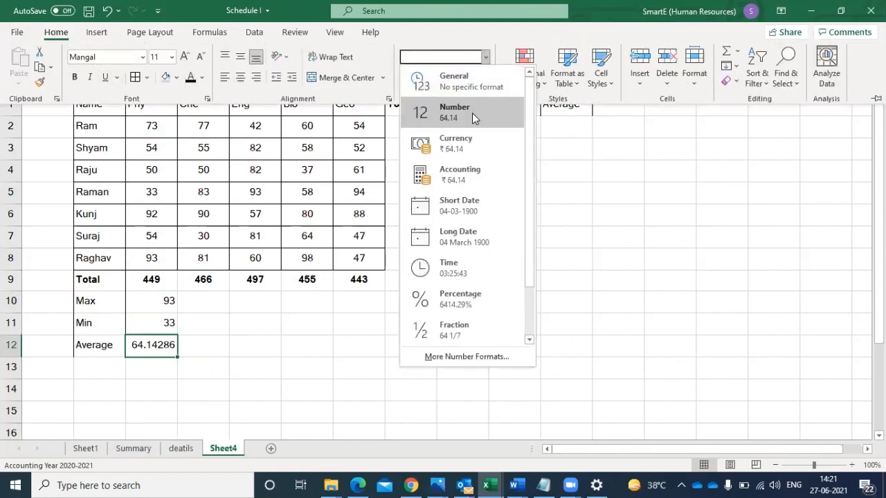
pyautogui.click(472, 113)
pyautogui.click(485, 79)
pyautogui.click(484, 80)
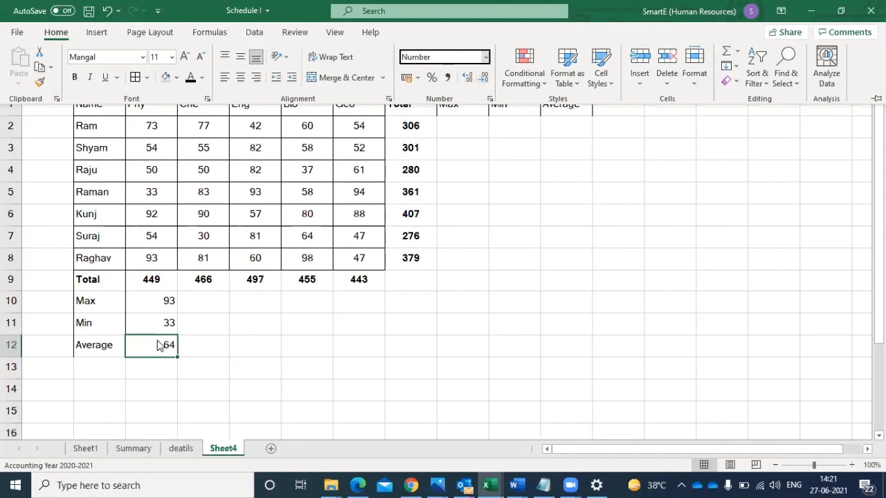
pyautogui.click(169, 302)
pyautogui.moveTo(166, 300); pyautogui.dragTo(386, 355)
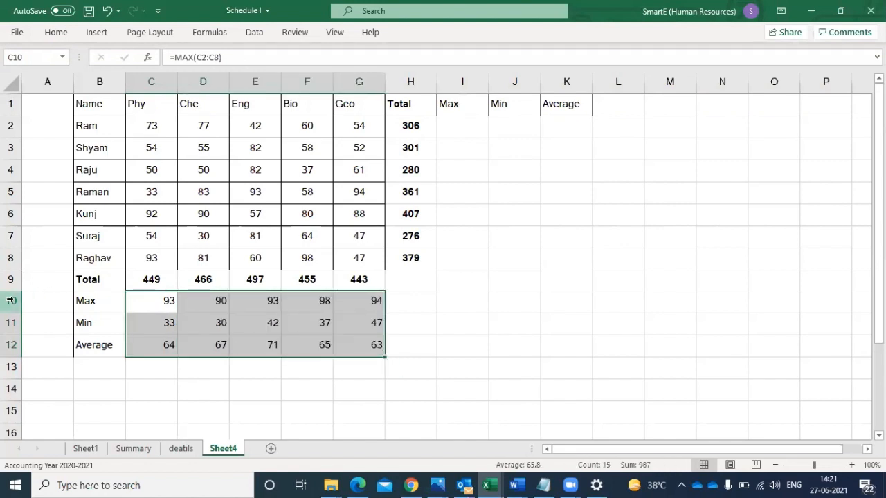
# - Make the Max, Min and Average rows 10 to 12 bold
pyautogui.moveTo(11, 300); pyautogui.dragTo(11, 345)
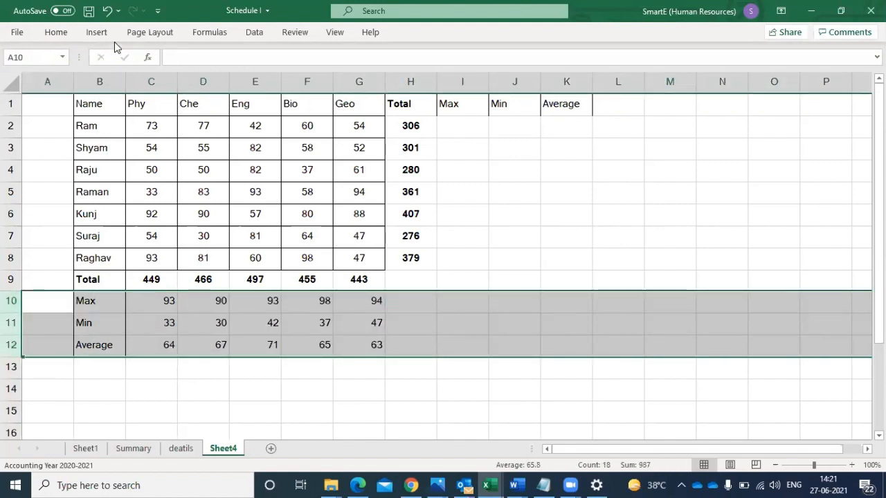
pyautogui.click(55, 32)
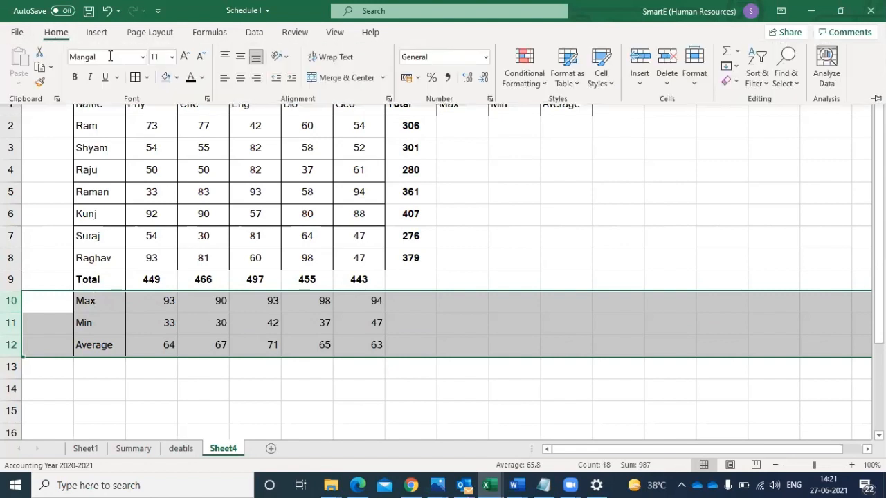
pyautogui.click(74, 76)
pyautogui.click(879, 280)
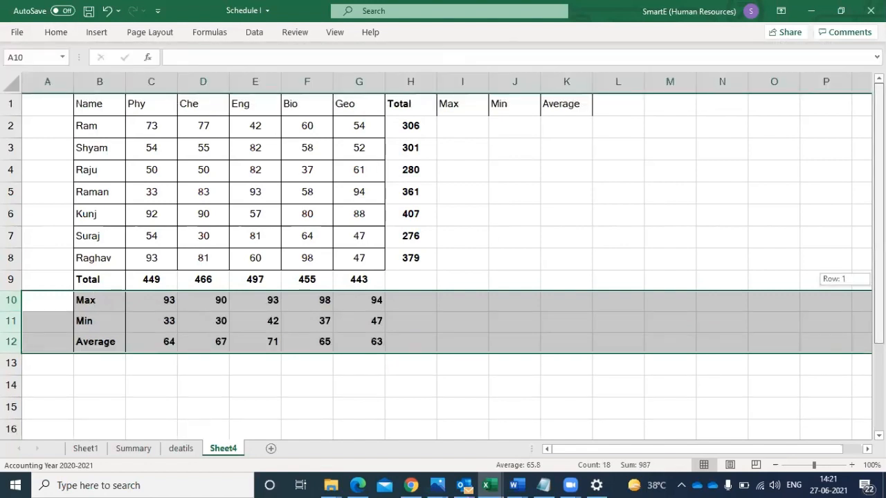
# - Enter a MAX formula over the first student's marks C2:G2 in I2
pyautogui.click(461, 125)
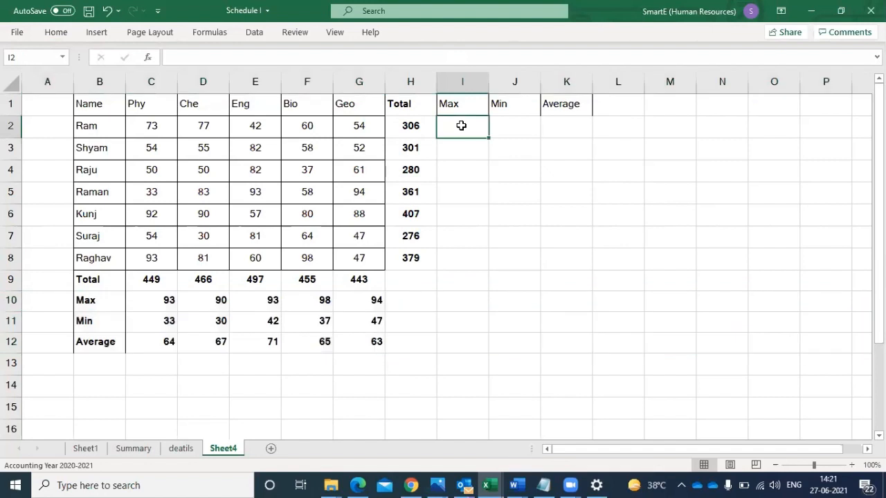
pyautogui.write('=max')
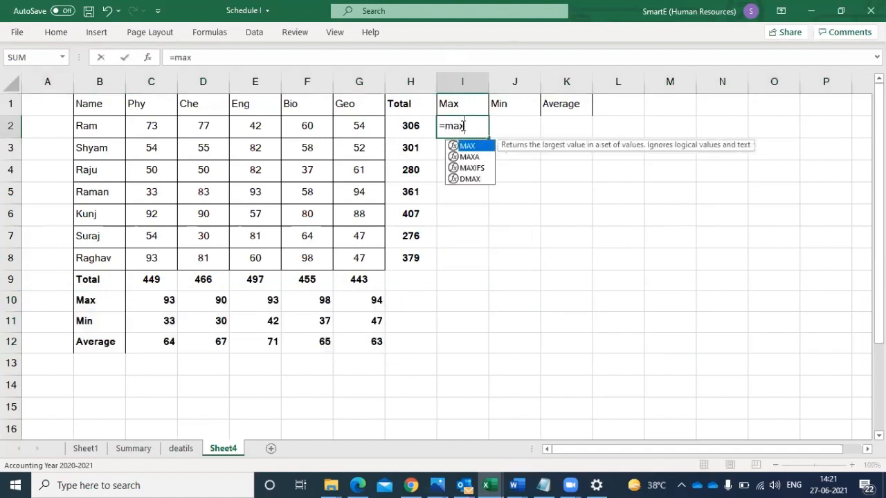
pyautogui.doubleClick(467, 146)
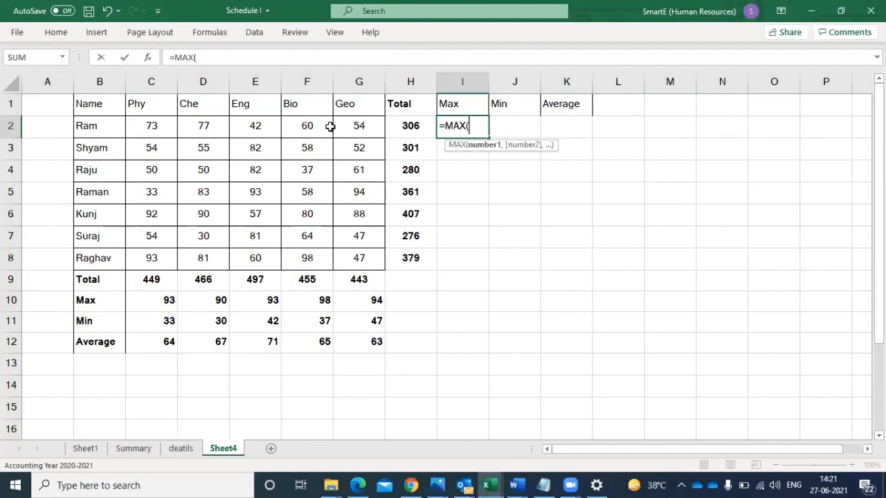
pyautogui.click(290, 122)
pyautogui.moveTo(358, 125); pyautogui.dragTo(150, 124)
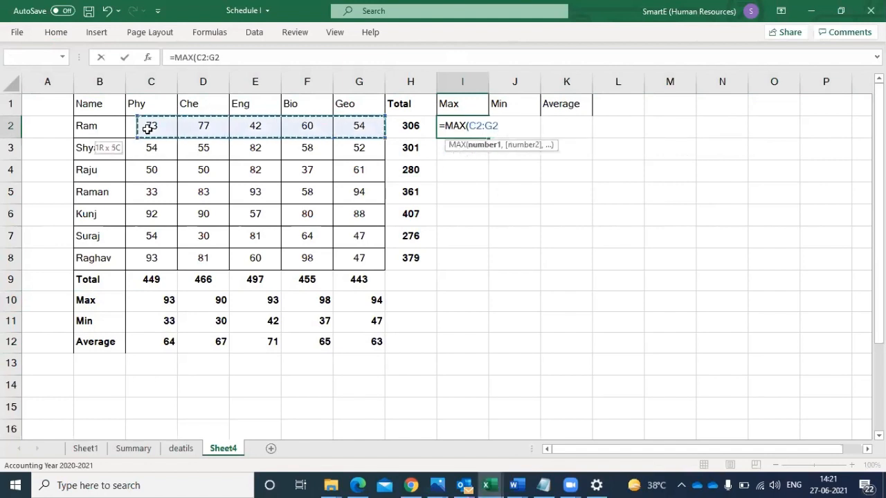
pyautogui.press('Return')
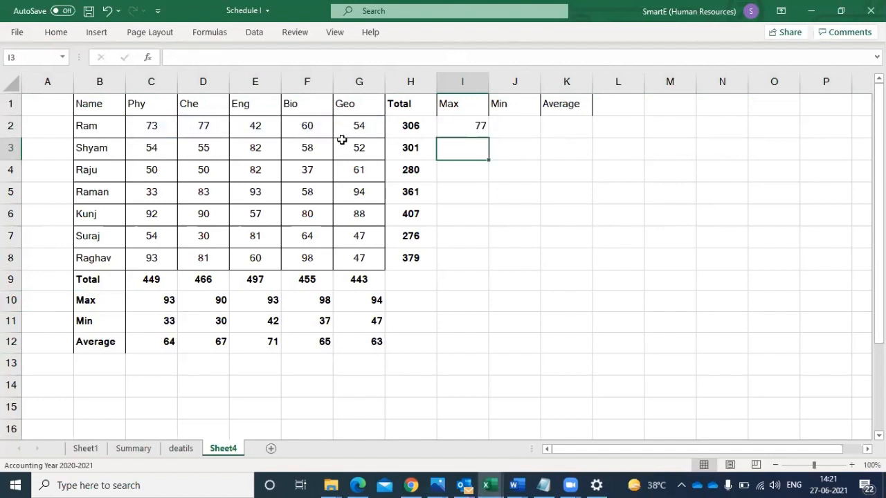
pyautogui.click(468, 129)
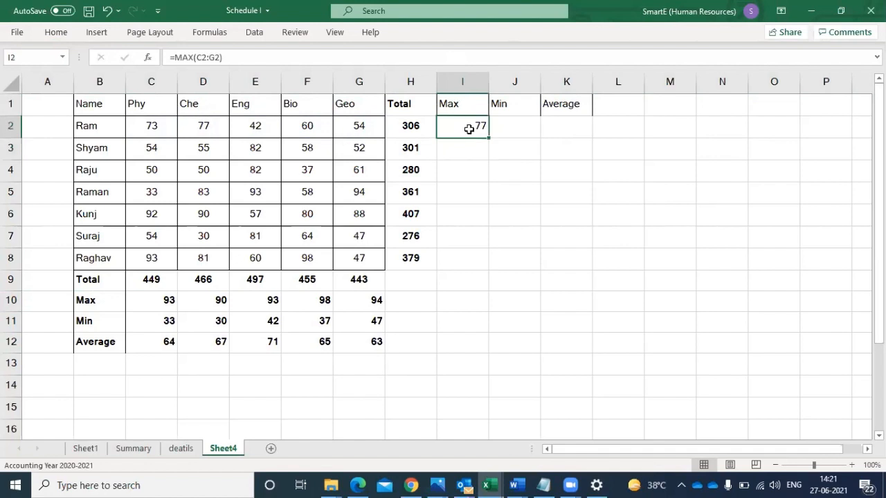
# - Enter a MIN formula over the first student's marks C2:G2 in J2
pyautogui.click(505, 129)
pyautogui.write('=')
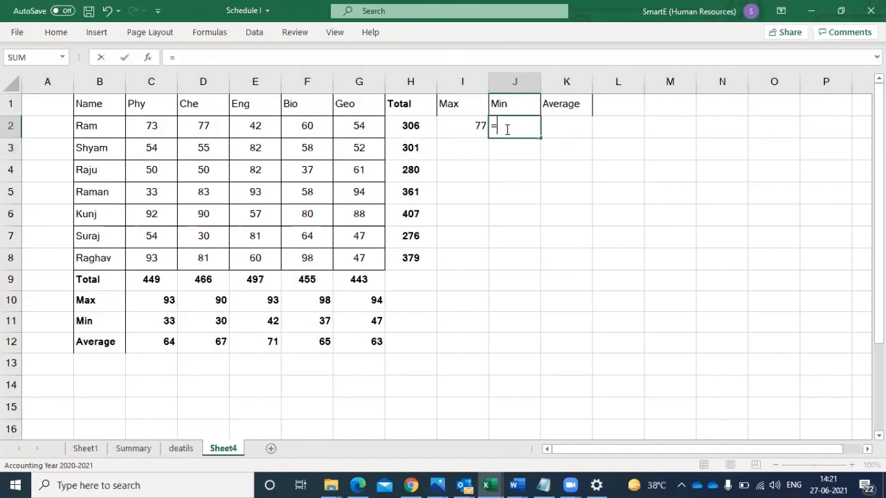
pyautogui.write('min')
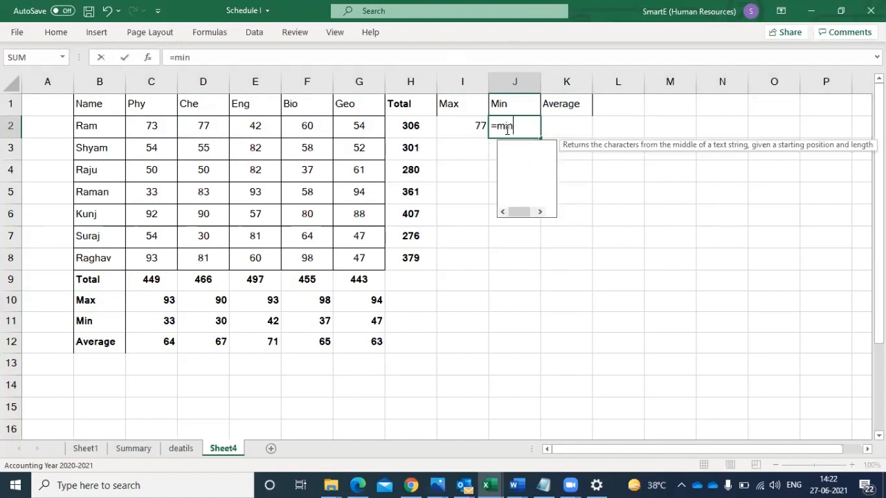
pyautogui.press('Tab')
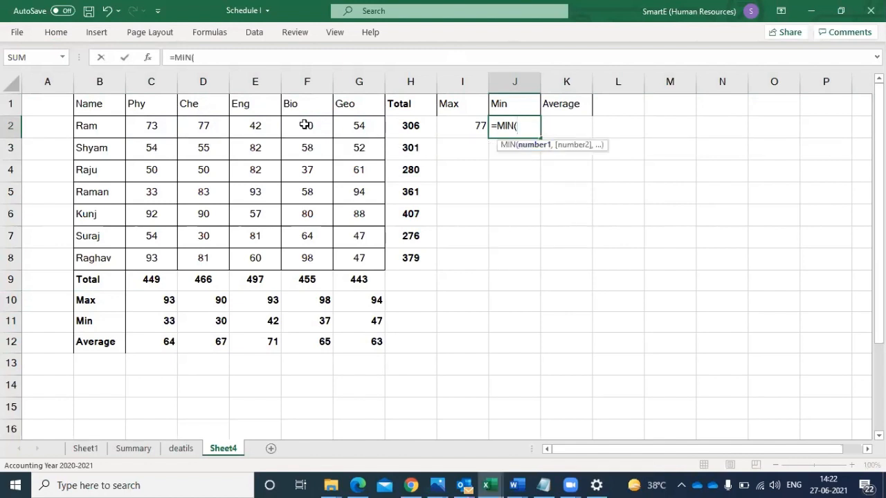
pyautogui.moveTo(155, 128); pyautogui.dragTo(342, 128)
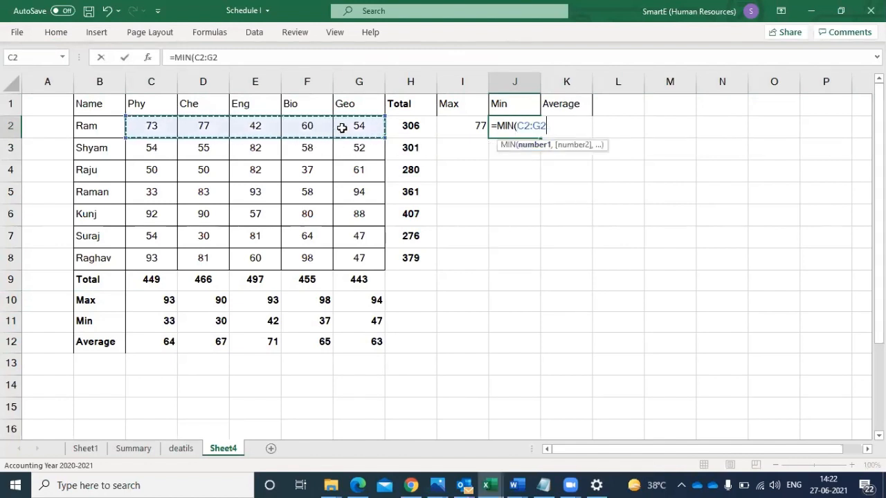
pyautogui.press('Return')
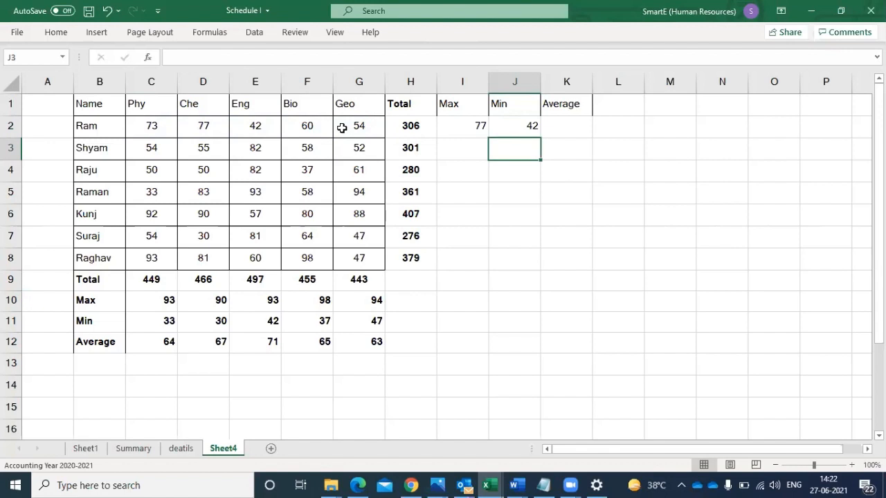
# - Enter an AVERAGE formula over C2:G2 in K2 and fill the formulas in I2:K2 down to row 8
pyautogui.click(568, 122)
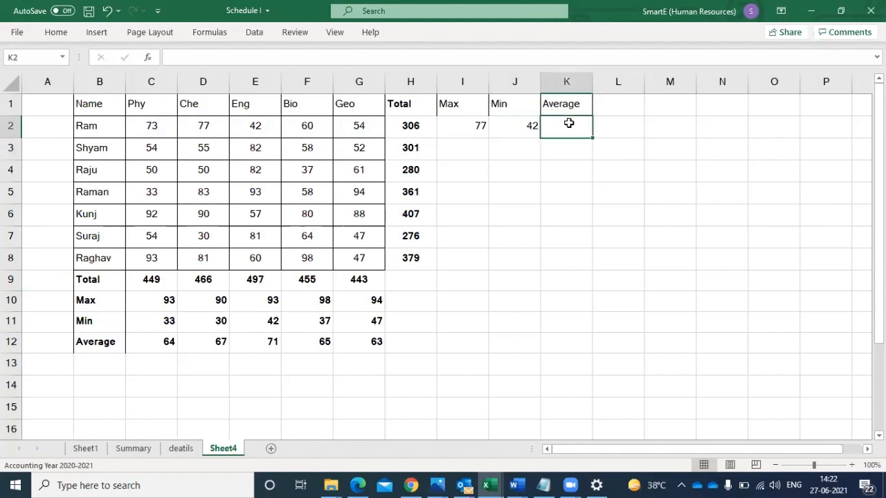
pyautogui.write('=av')
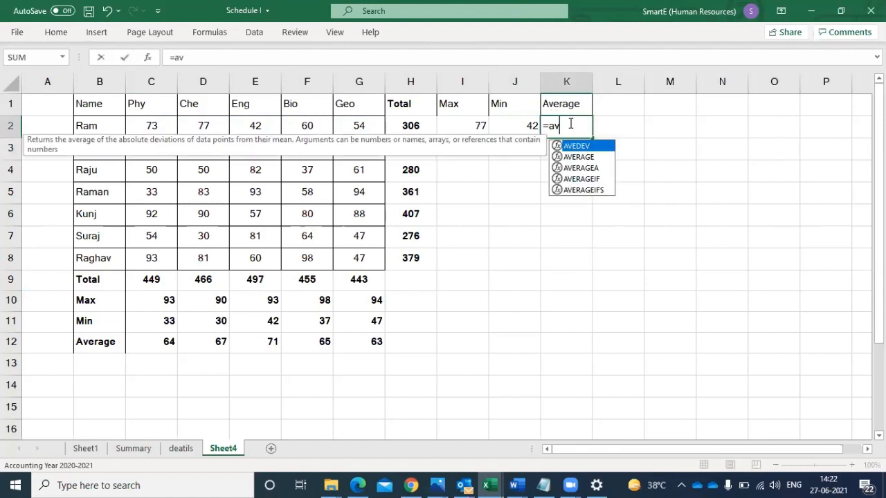
pyautogui.doubleClick(587, 158)
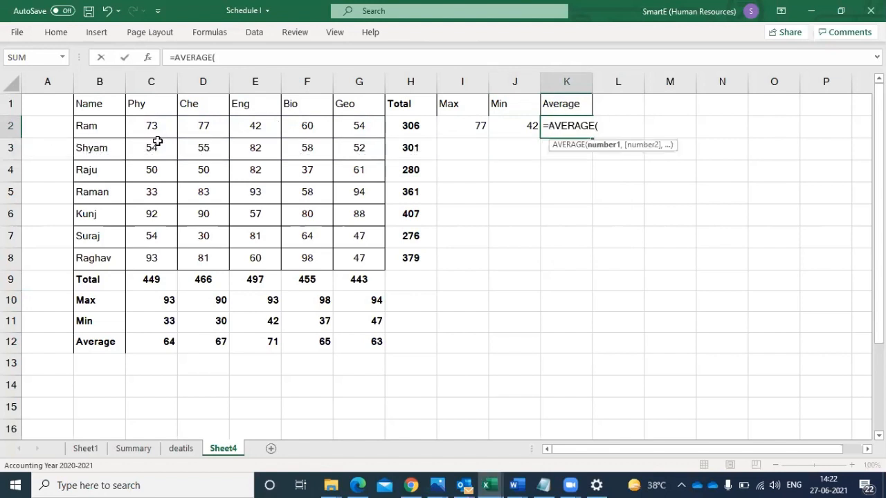
pyautogui.moveTo(150, 127); pyautogui.dragTo(351, 125)
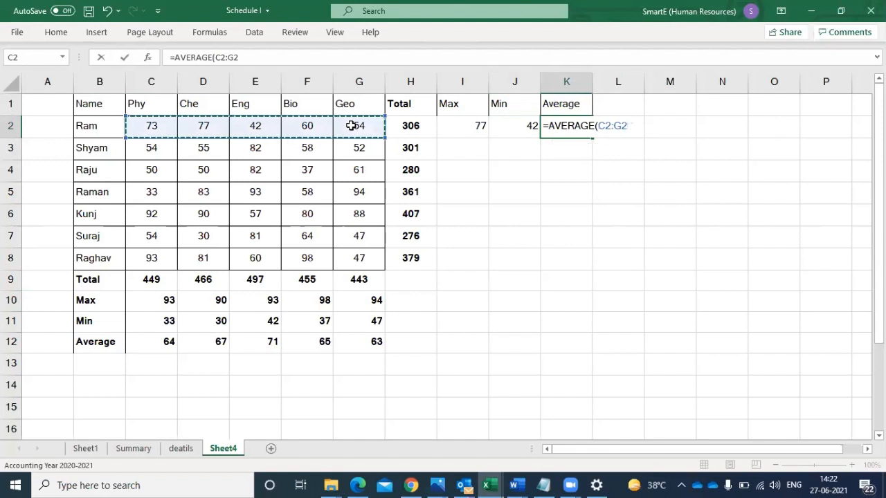
pyautogui.press('Return')
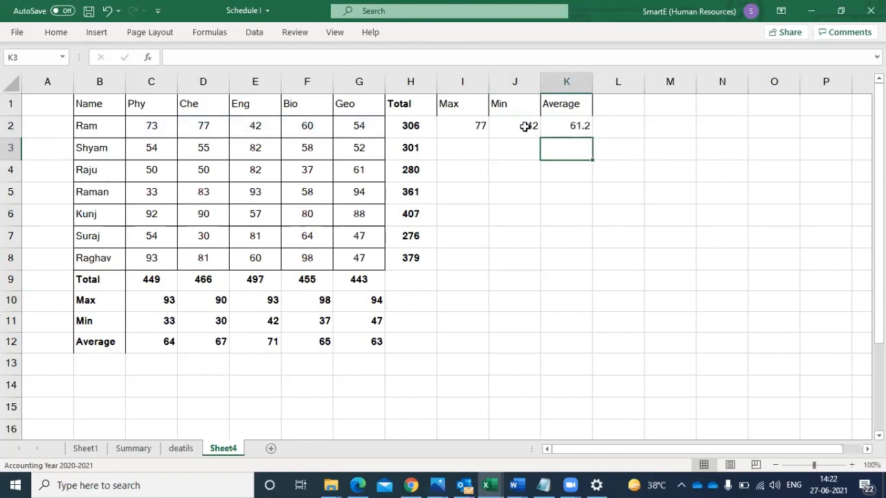
pyautogui.moveTo(477, 126); pyautogui.dragTo(574, 271)
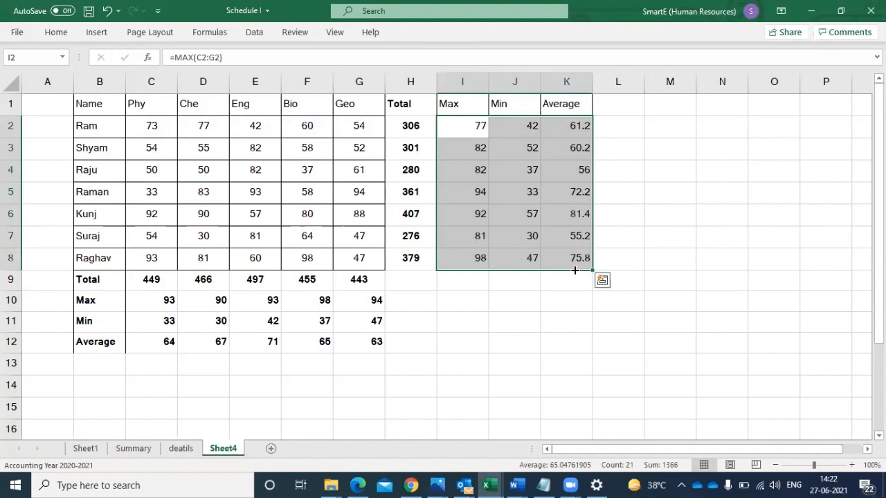
# - Make the Max, Min and Average results in I2:K8 bold and format them as Number without decimals
pyautogui.click(56, 32)
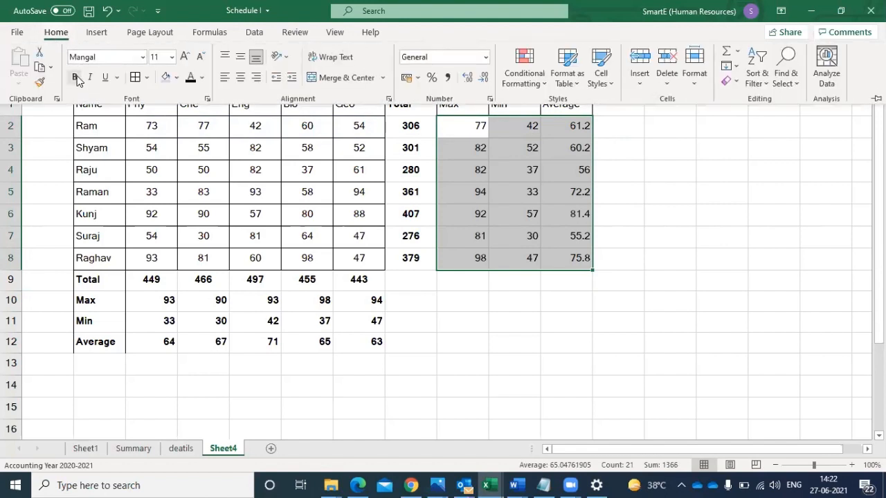
pyautogui.click(74, 77)
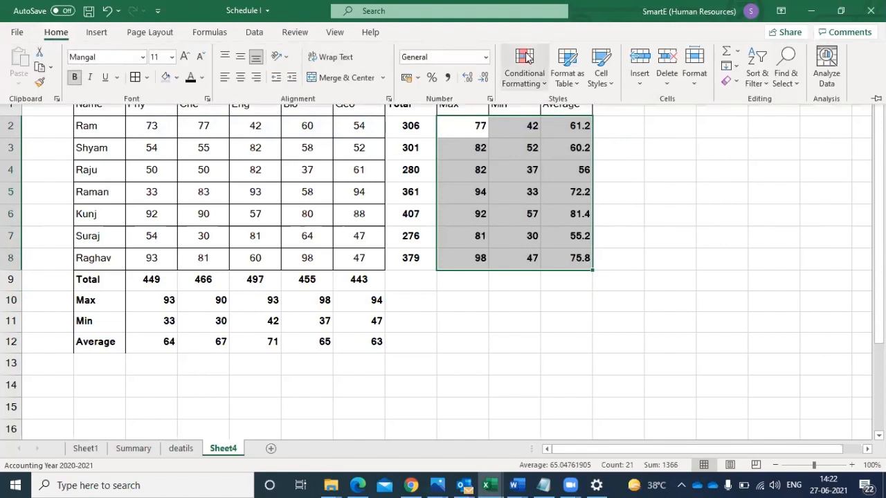
pyautogui.click(486, 57)
pyautogui.click(453, 118)
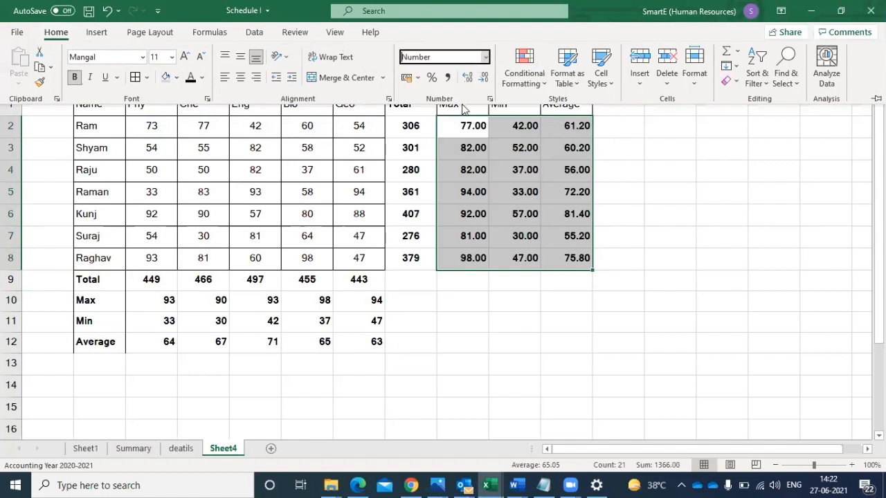
pyautogui.doubleClick(484, 79)
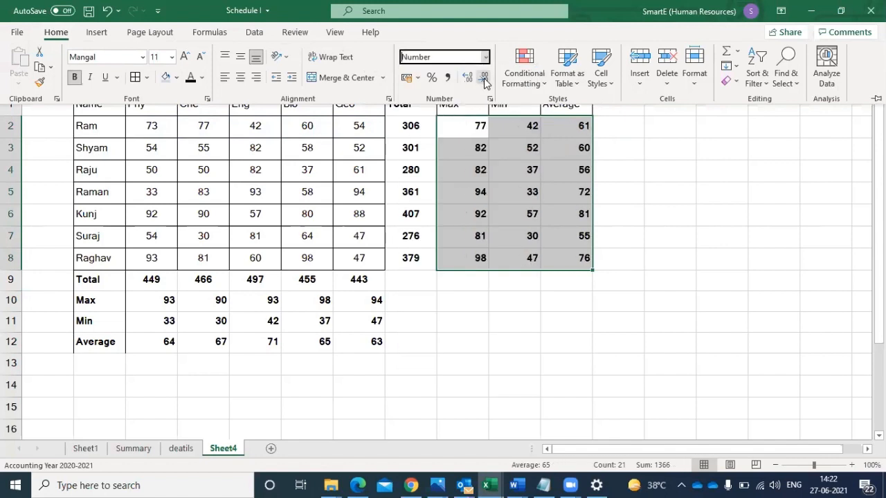
pyautogui.hotkey('ctrl', 'F1')
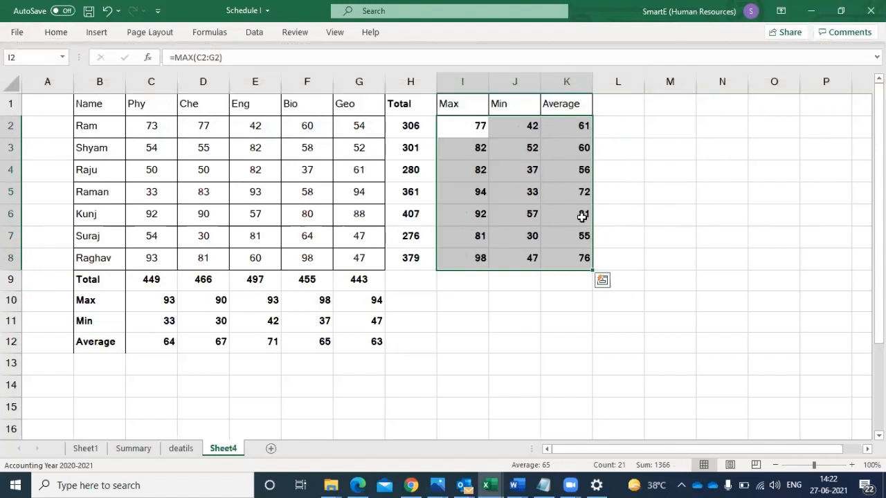
pyautogui.click(582, 217)
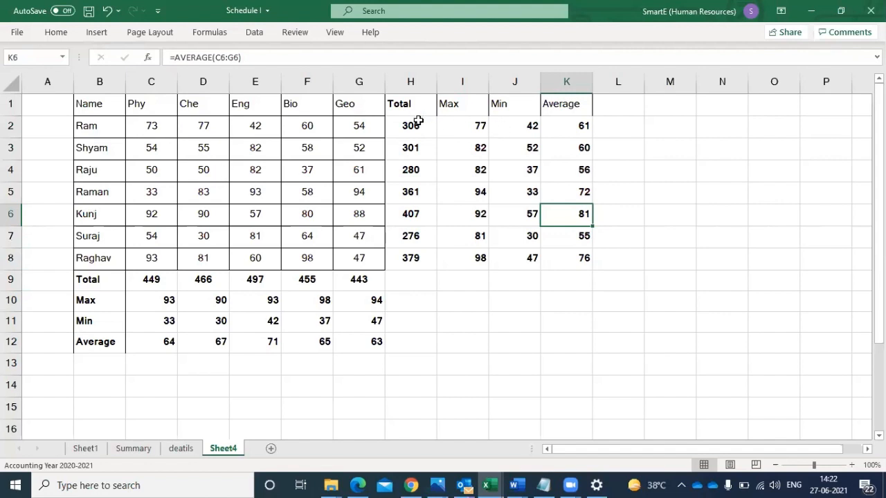
# - Apply All Borders to the students' Total, Max, Min and Average results in H2:K8
pyautogui.moveTo(417, 122); pyautogui.dragTo(558, 258)
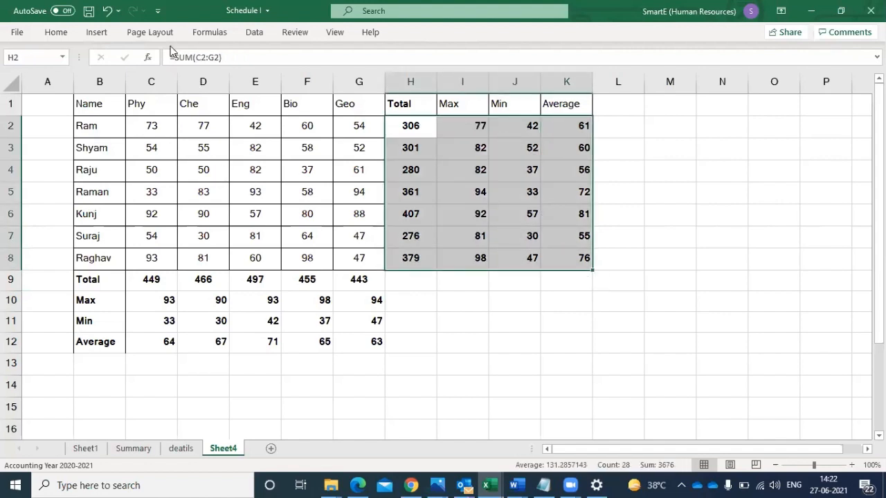
pyautogui.click(55, 33)
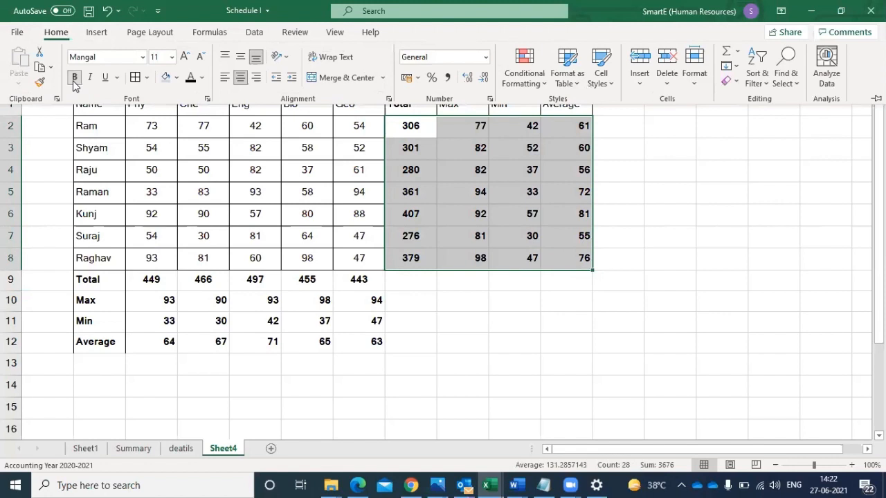
pyautogui.click(146, 81)
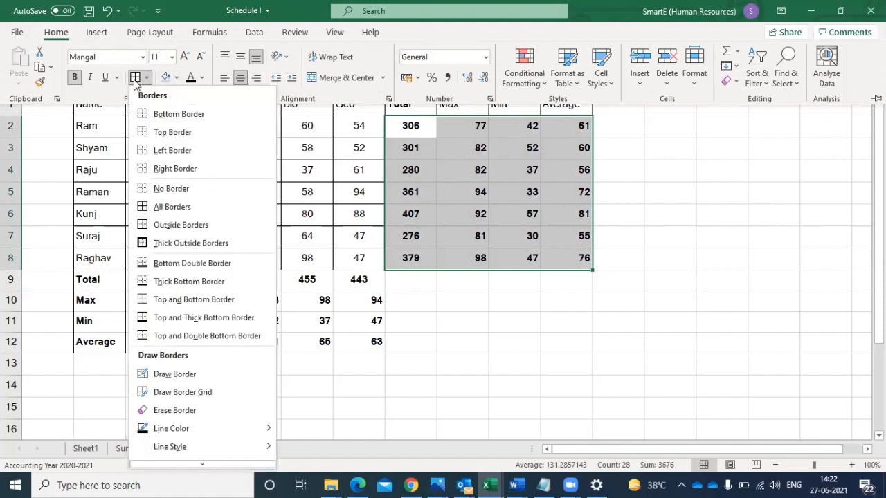
pyautogui.click(176, 206)
pyautogui.click(95, 286)
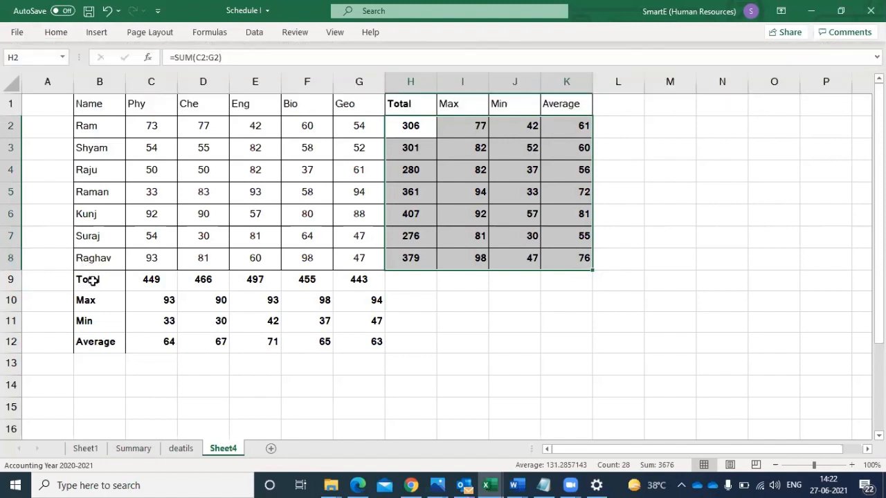
# - Apply All Borders to the subject Total, Max, Min and Average rows in B9:G12
pyautogui.moveTo(95, 285); pyautogui.dragTo(356, 335)
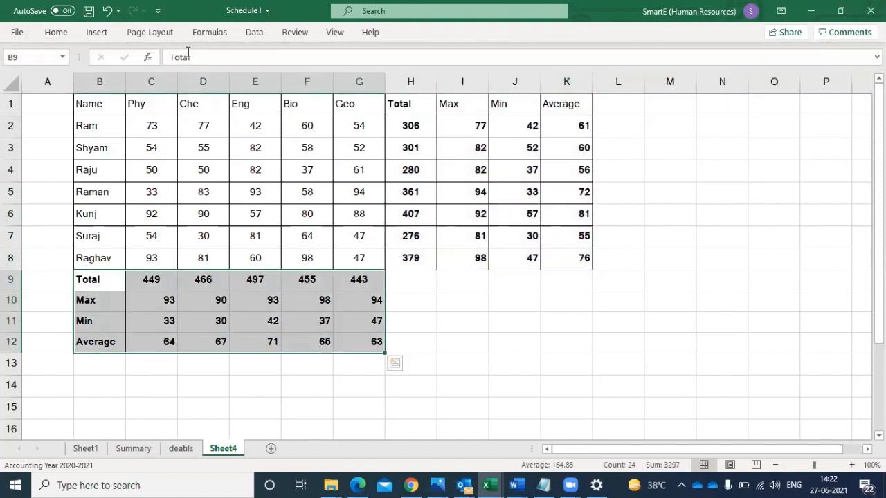
pyautogui.click(63, 33)
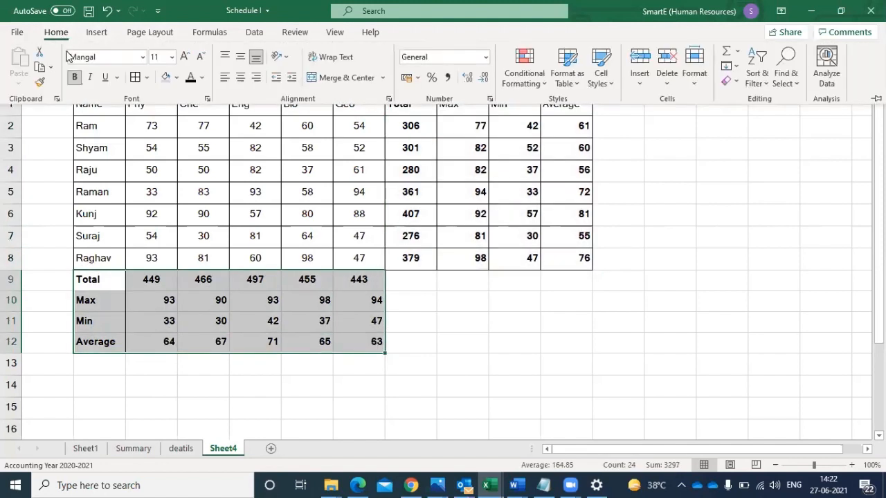
pyautogui.click(137, 79)
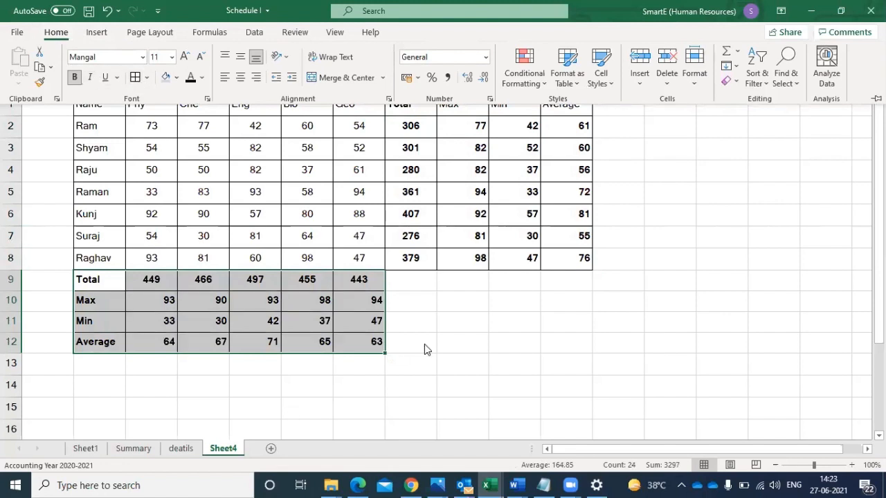
pyautogui.click(424, 344)
pyautogui.click(285, 403)
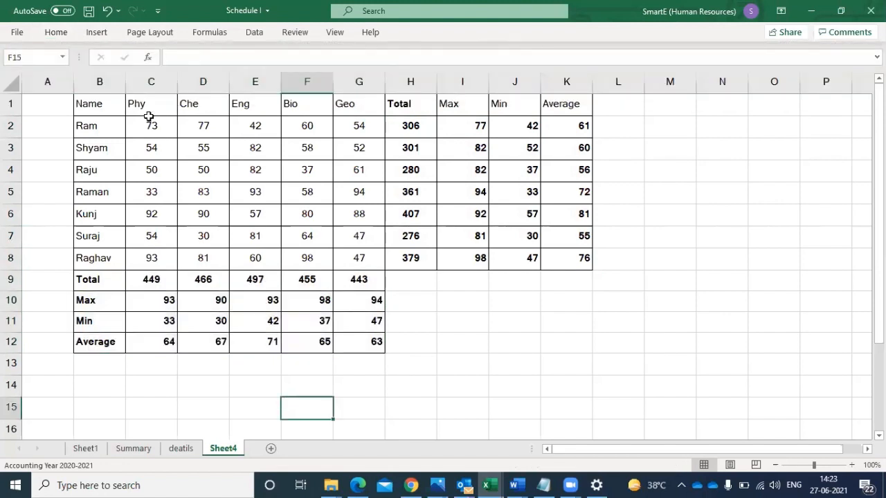
# - Center-align all marks and results in C2:K12
pyautogui.moveTo(152, 130); pyautogui.dragTo(567, 337)
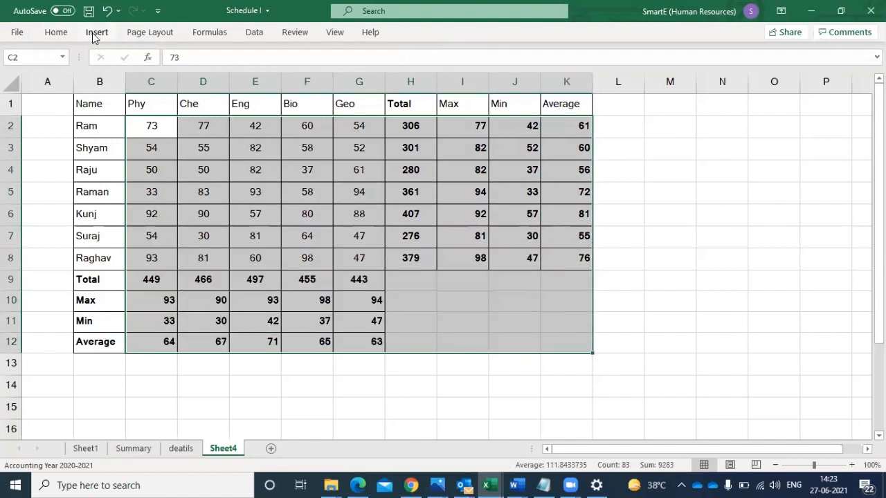
pyautogui.click(56, 33)
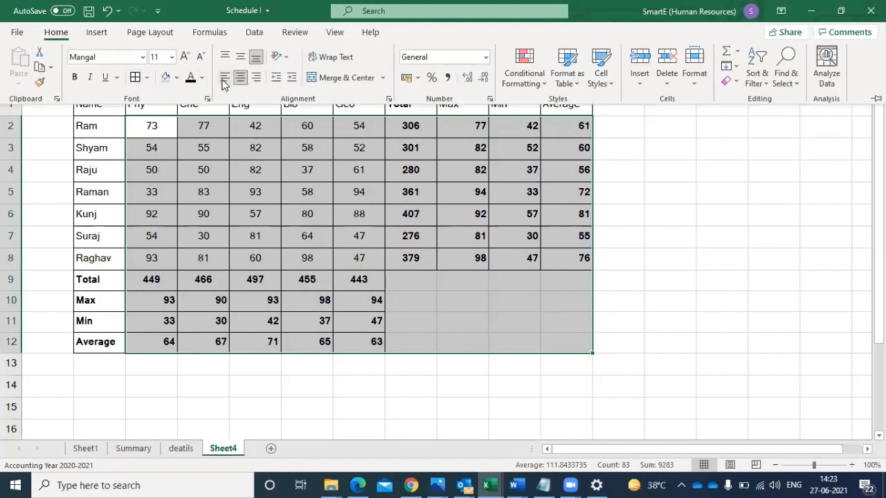
pyautogui.click(239, 78)
pyautogui.click(239, 78)
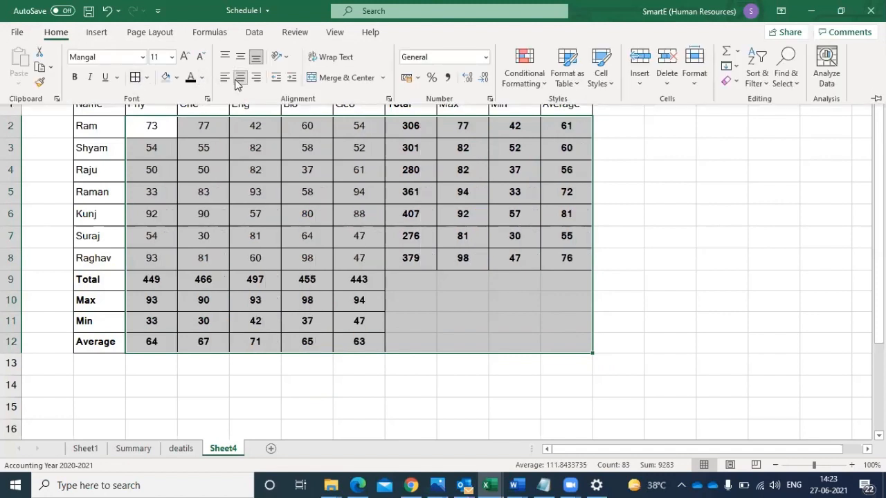
# - Apply Thick Outside Borders around the whole marks table B1:K12
pyautogui.moveTo(117, 101); pyautogui.dragTo(569, 338)
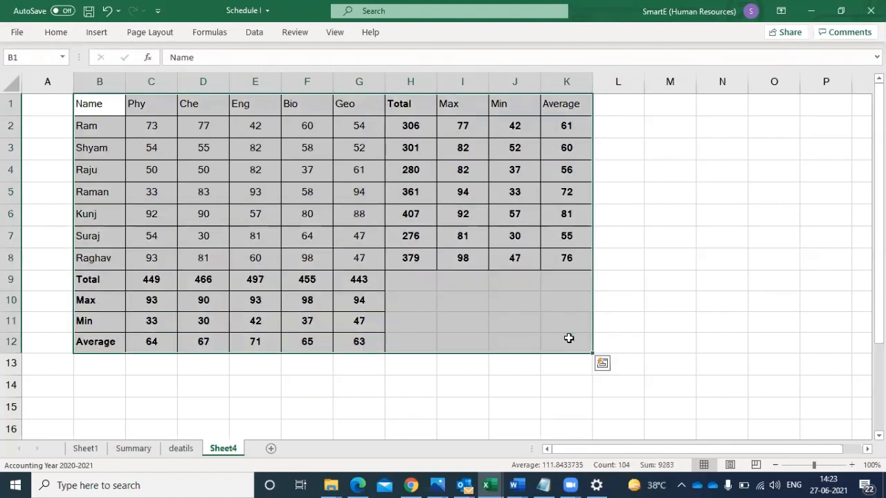
pyautogui.click(54, 35)
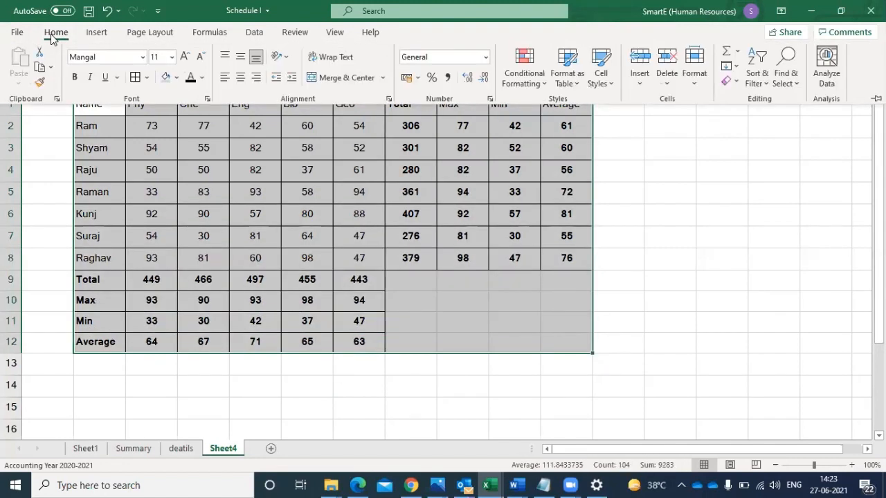
pyautogui.click(147, 78)
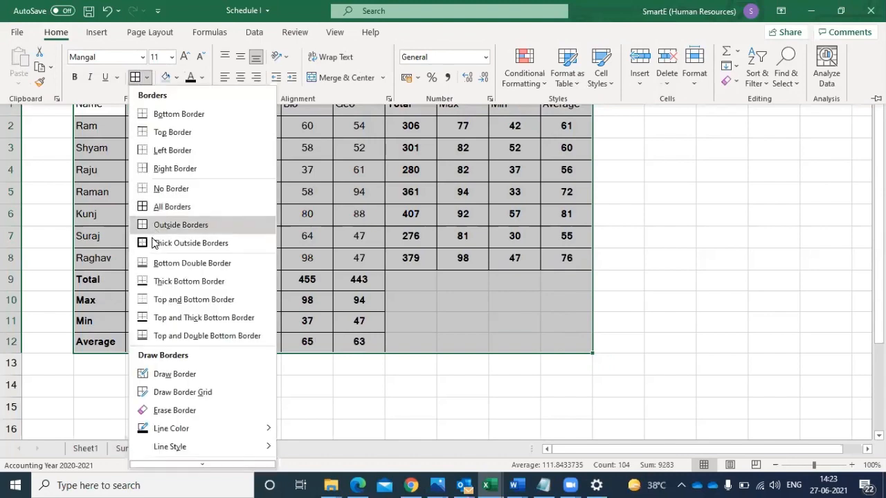
pyautogui.click(160, 297)
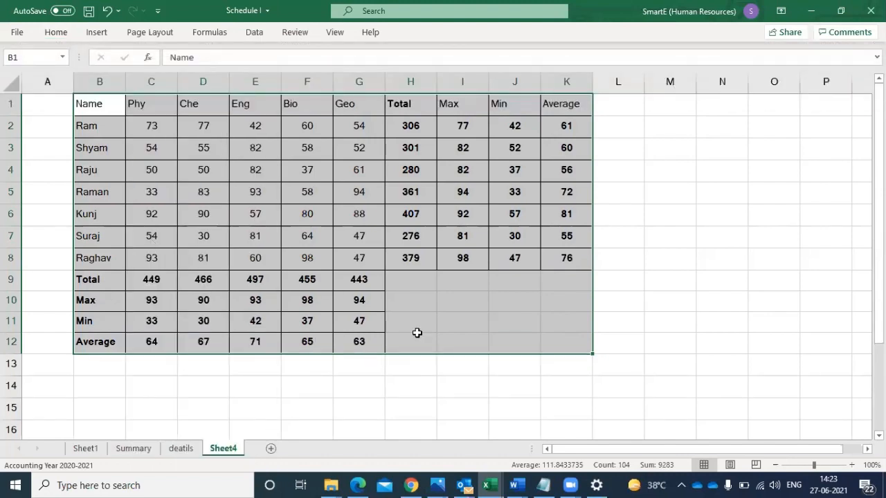
# - Make the header row B1:K1 bold and fill it with a light pink colour
pyautogui.moveTo(107, 108); pyautogui.dragTo(560, 109)
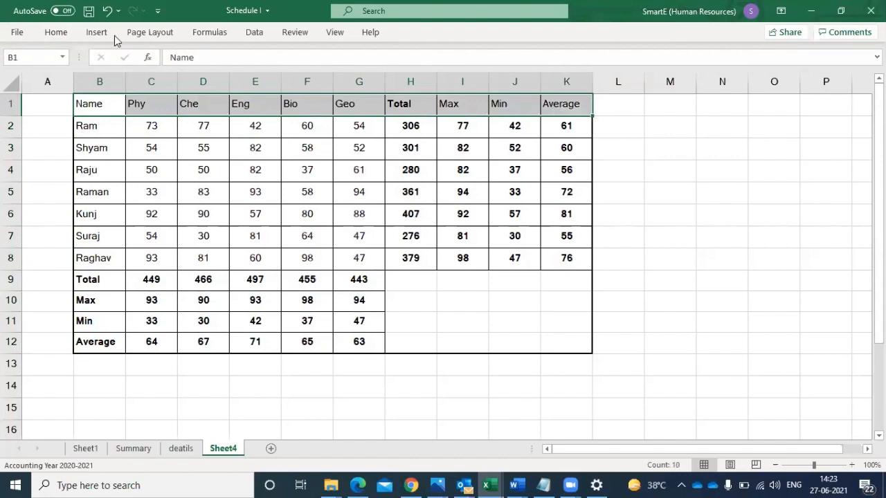
pyautogui.click(61, 34)
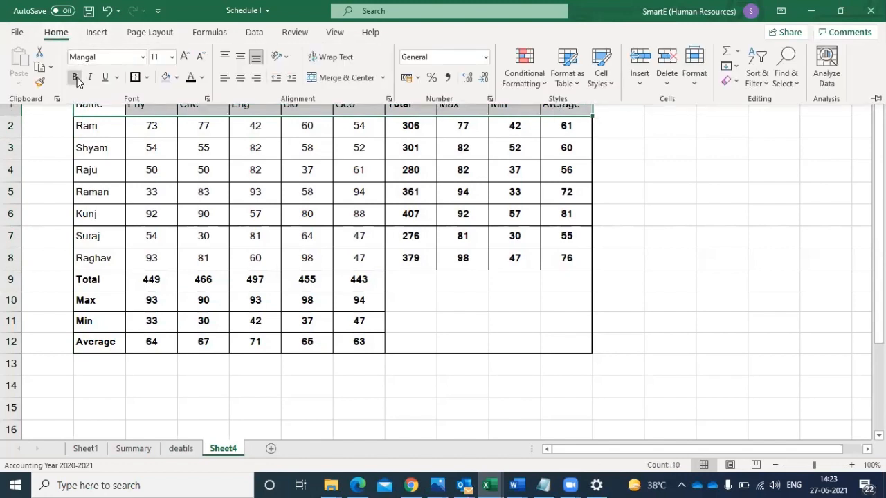
pyautogui.click(177, 80)
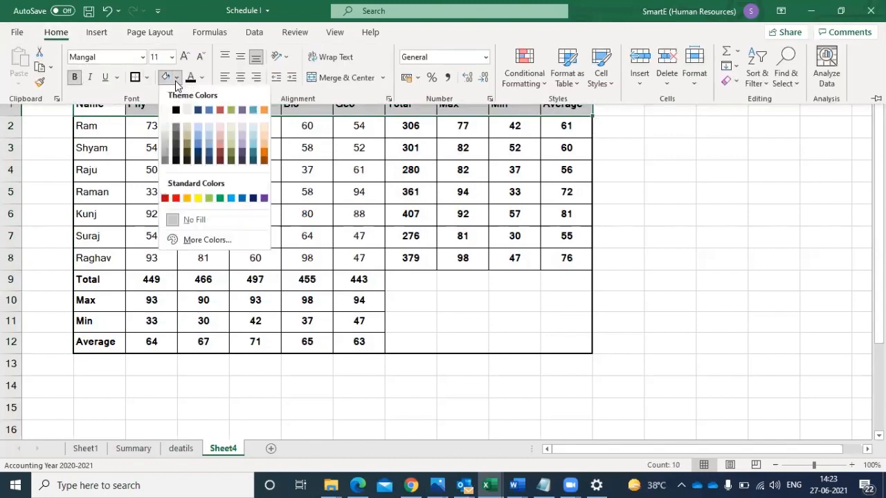
pyautogui.click(218, 129)
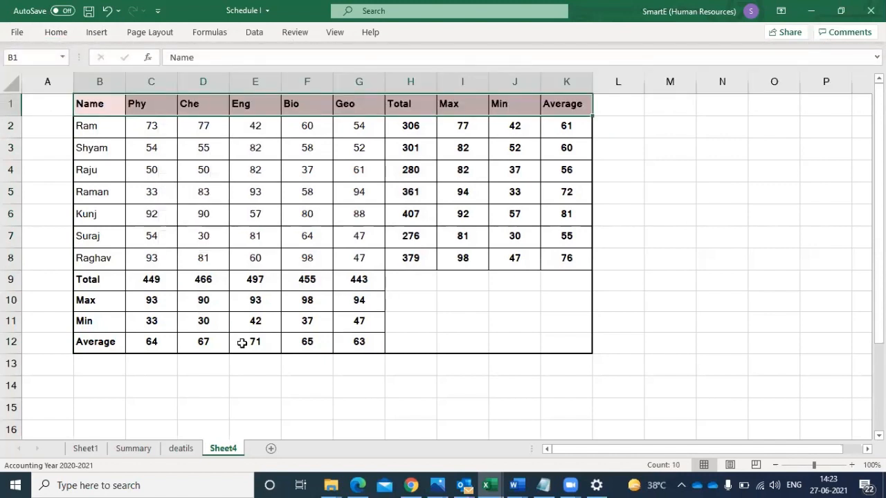
pyautogui.click(211, 326)
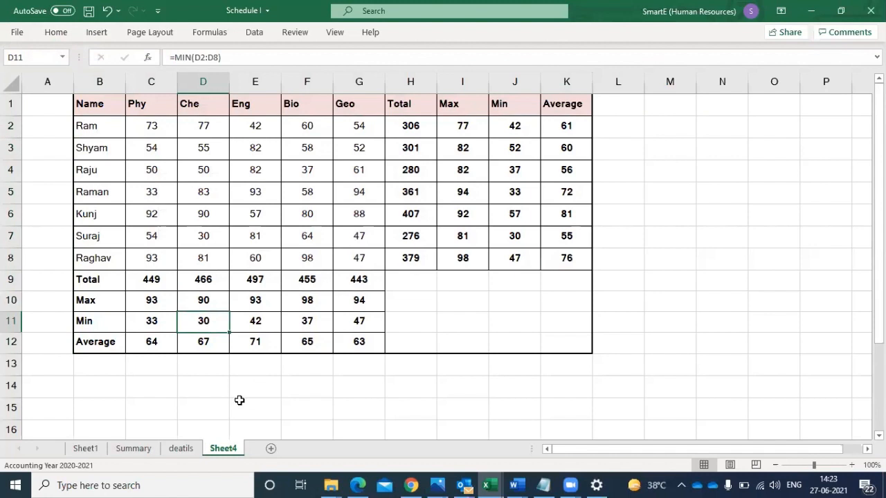
# - Rename Sheet4 as "Spread Table"
pyautogui.doubleClick(222, 450)
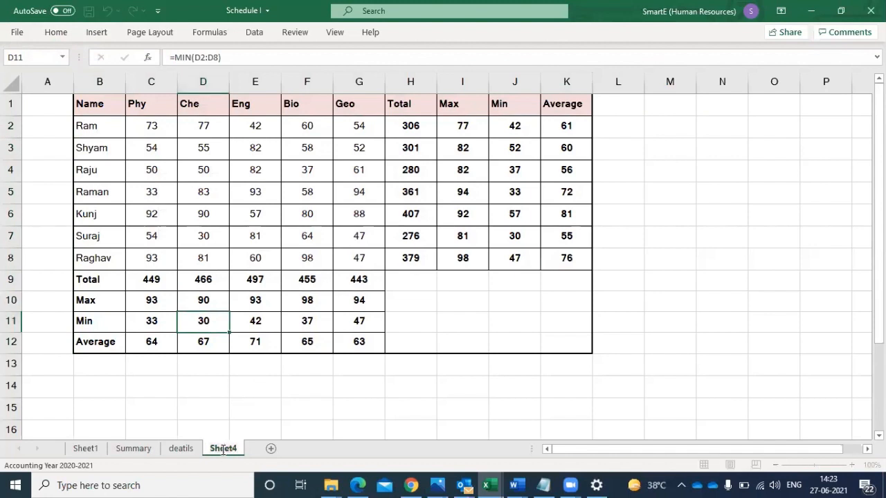
pyautogui.press('Delete')
pyautogui.press('Delete')
pyautogui.press('Delete')
pyautogui.write('Spread')
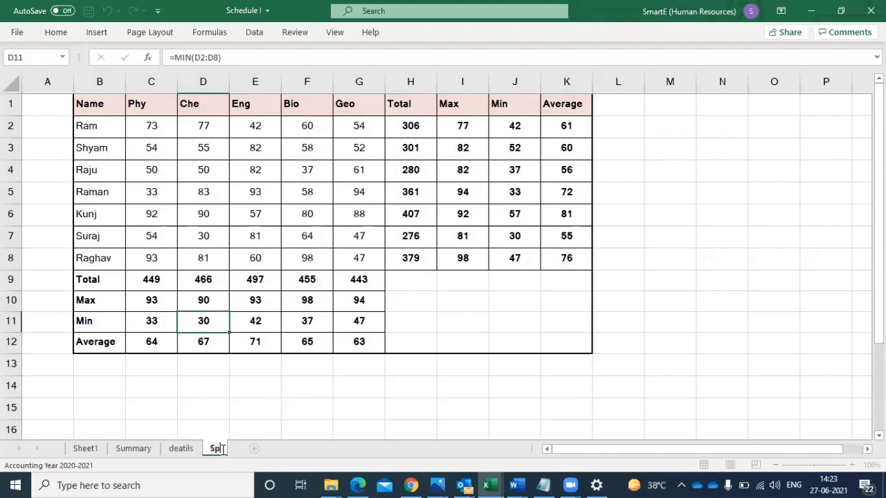
pyautogui.write('Table')
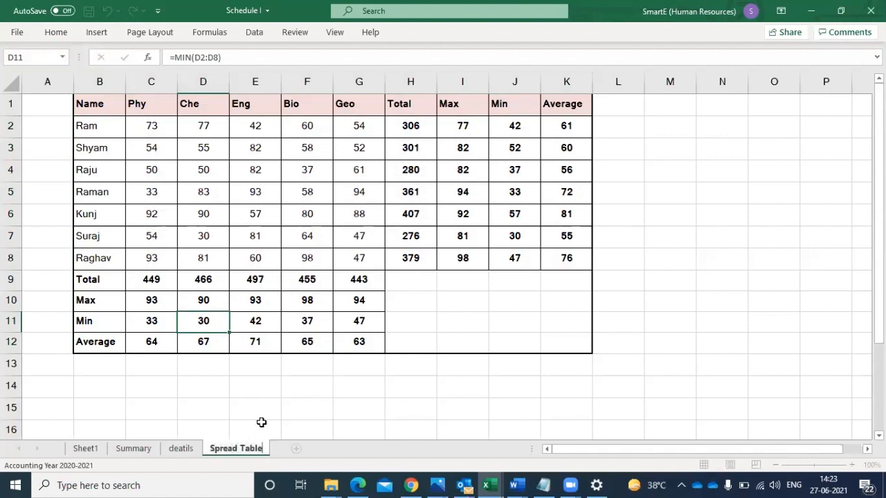
pyautogui.click(258, 425)
# - Rename the "deatils" sheet as "Stock"
pyautogui.click(157, 455)
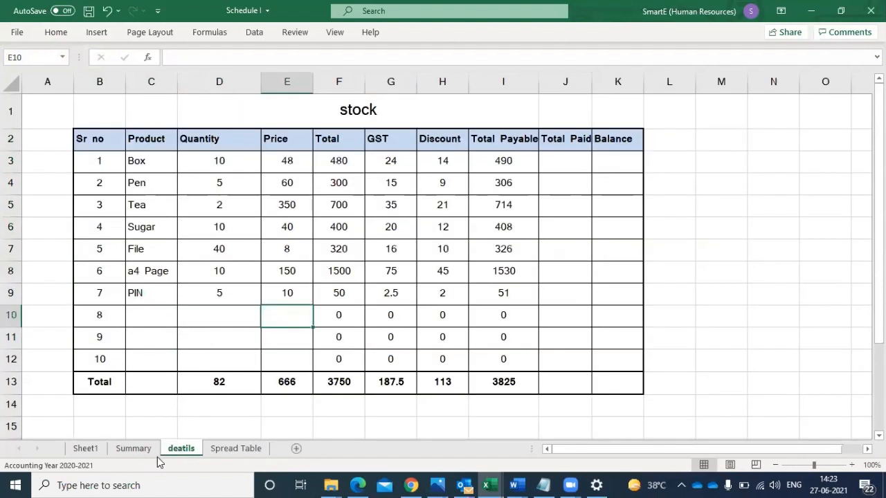
pyautogui.doubleClick(157, 456)
pyautogui.write('Stoc')
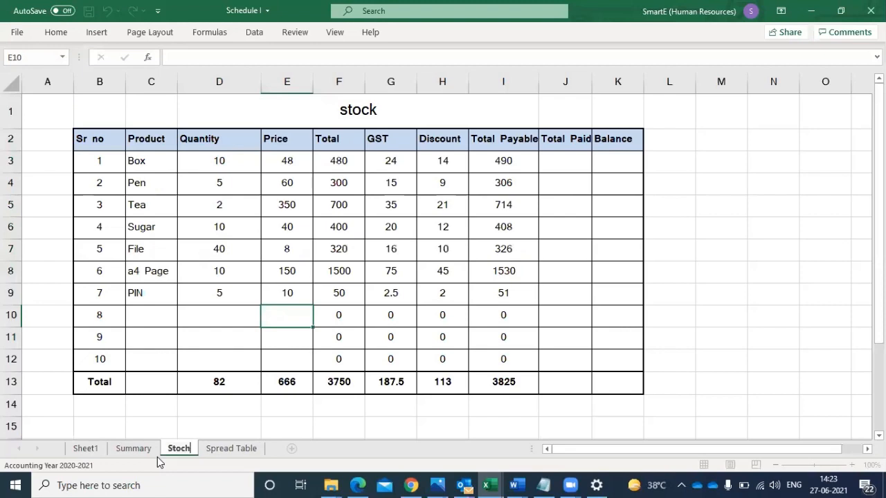
pyautogui.write('k')
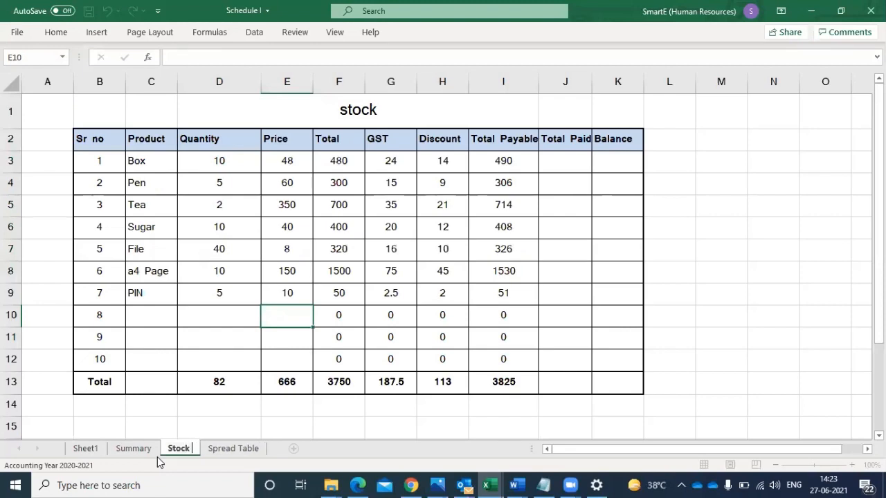
pyautogui.click(126, 451)
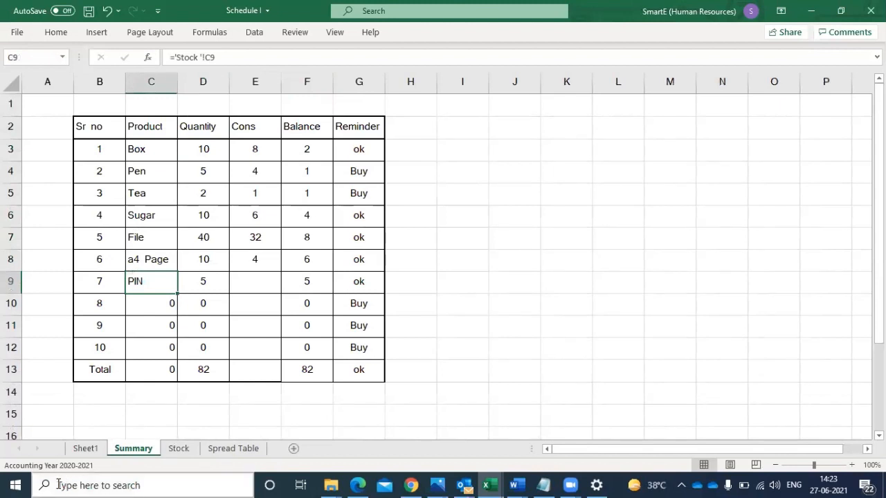
# - Fill the header row B2:G2 of the Summary sheet with the standard light green colour
pyautogui.click(156, 451)
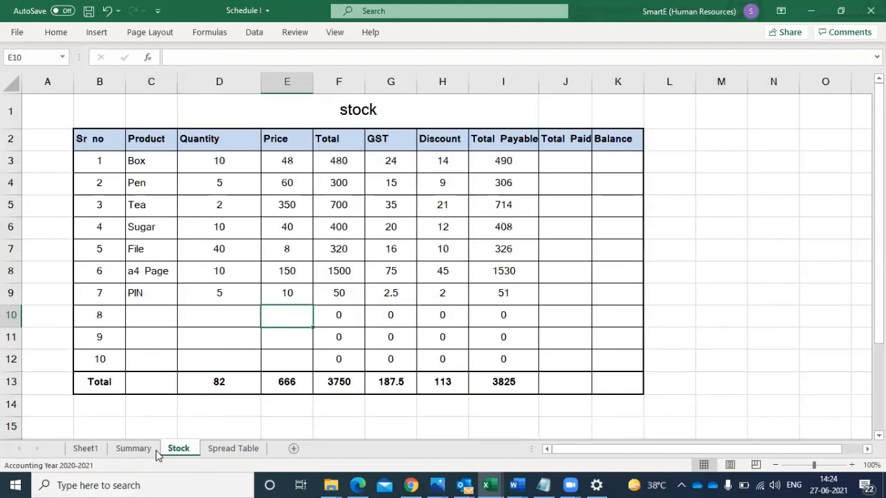
pyautogui.click(141, 451)
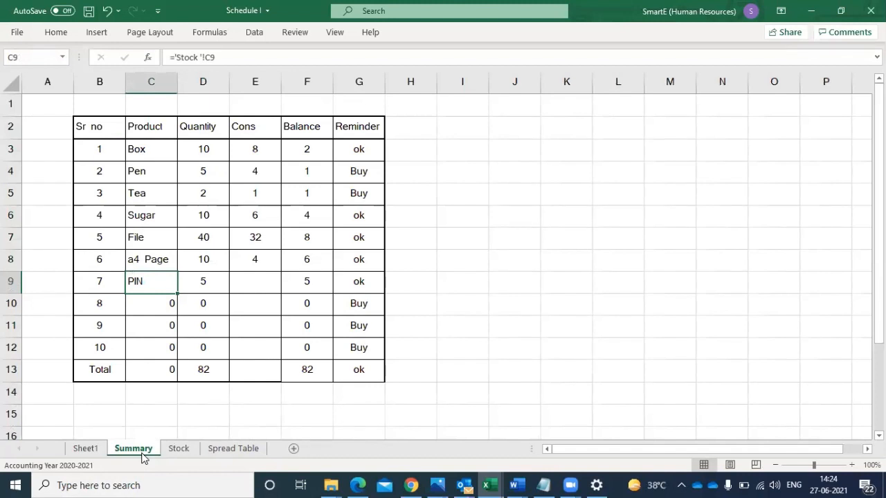
pyautogui.moveTo(103, 132); pyautogui.dragTo(350, 122)
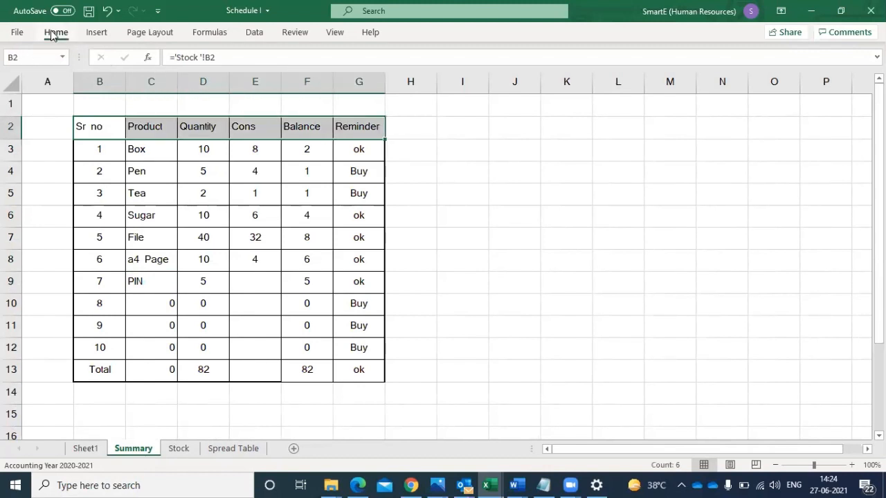
pyautogui.click(55, 33)
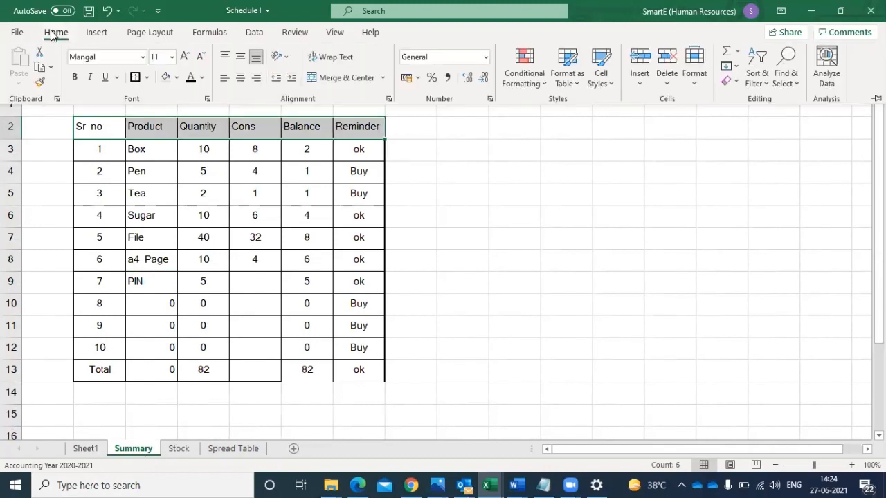
pyautogui.click(177, 78)
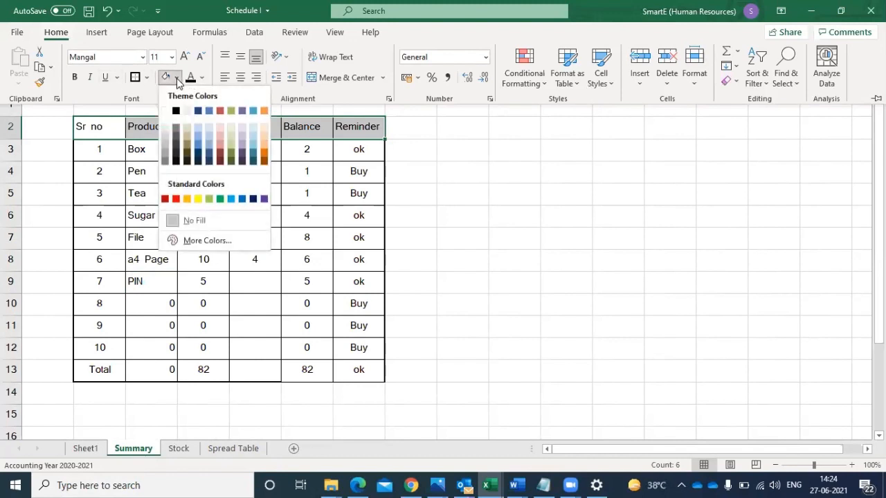
pyautogui.click(208, 199)
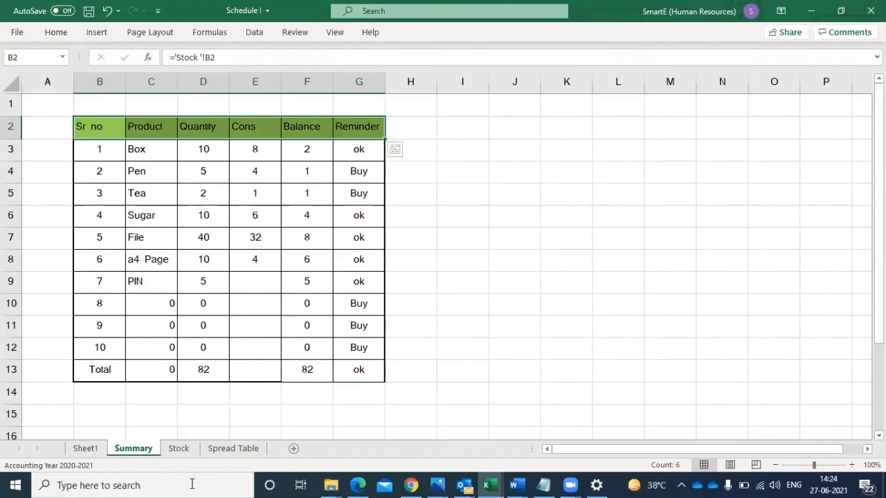
# - Fill the "Spread sheet" topic in A4 of Sheet1 with light green to mark it as covered
pyautogui.click(230, 451)
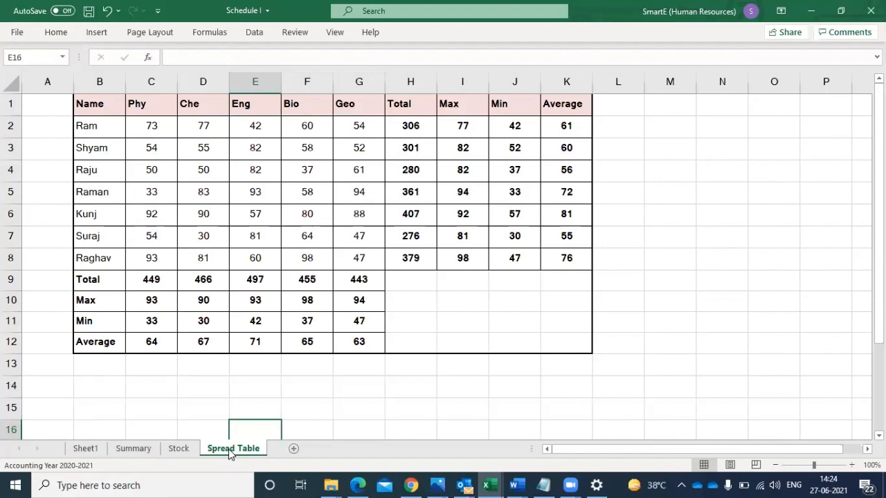
pyautogui.click(88, 448)
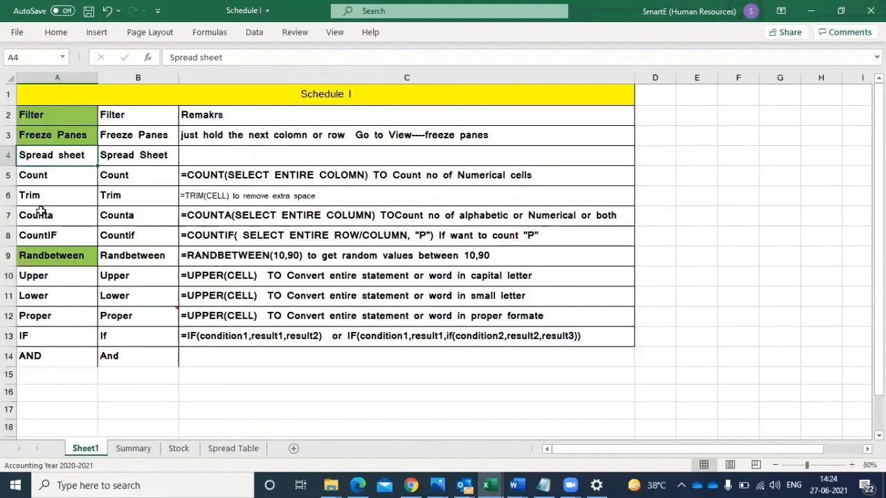
pyautogui.click(55, 32)
pyautogui.click(164, 77)
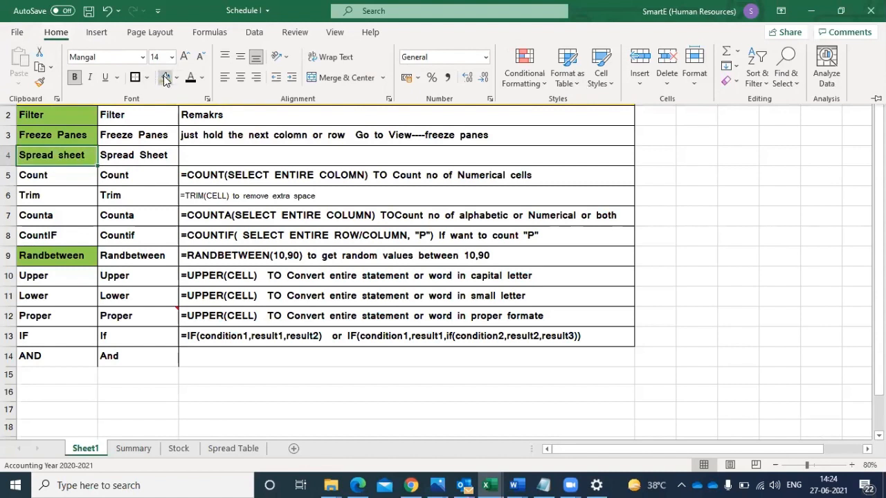
# - Go through the Count, Counta and CountIF topics in column A of the schedule
pyautogui.click(59, 176)
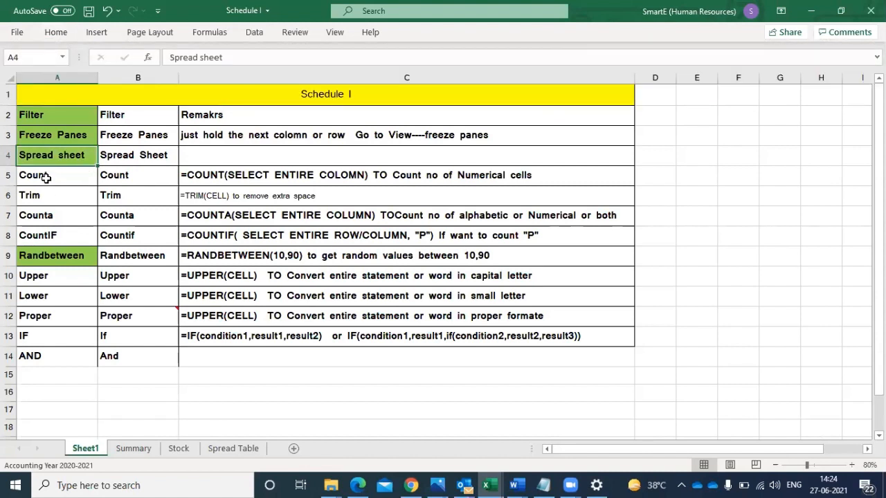
pyautogui.click(45, 177)
pyautogui.click(47, 216)
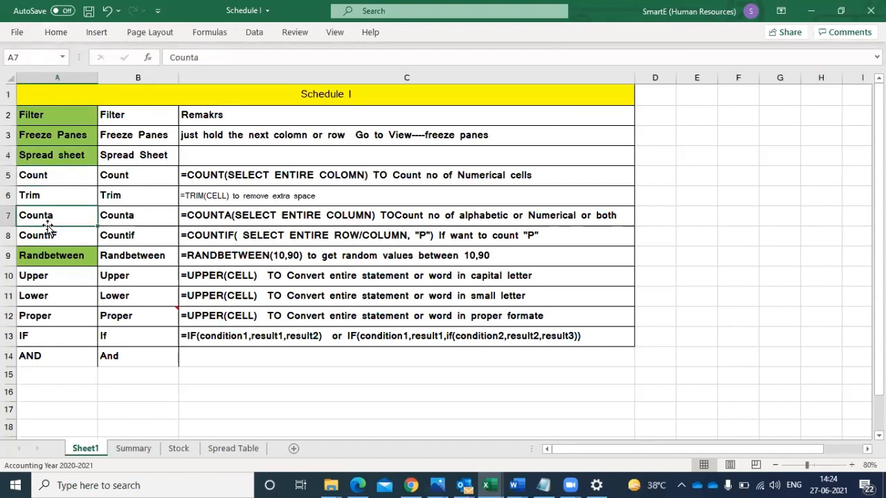
pyautogui.click(46, 236)
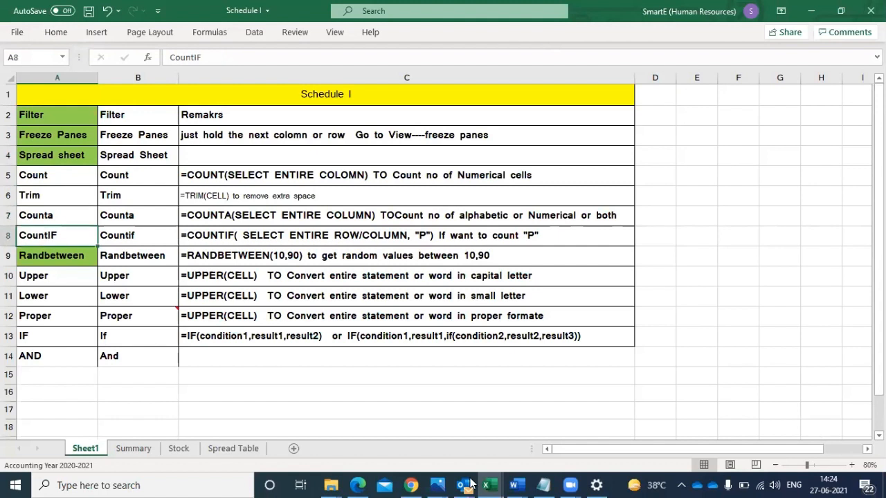
# - Switch to the Attendance Status Report workbook and select cell C2 on Sheet1
pyautogui.moveTo(487, 484)
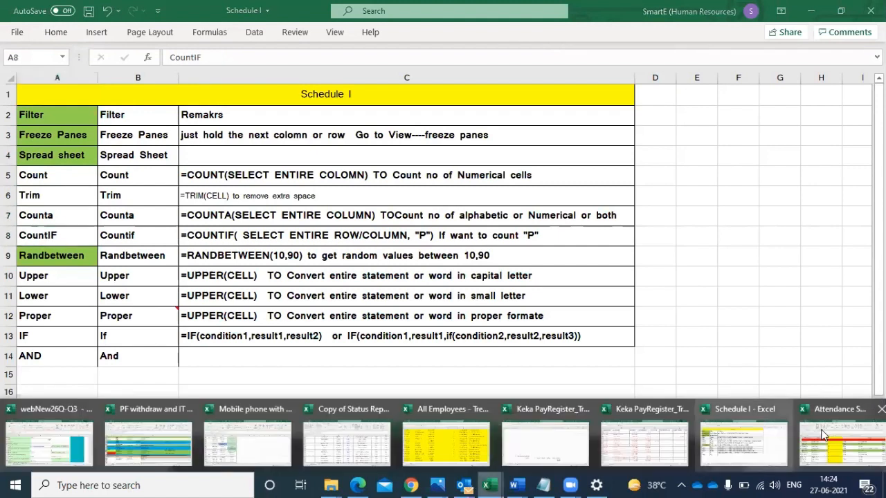
pyautogui.click(823, 446)
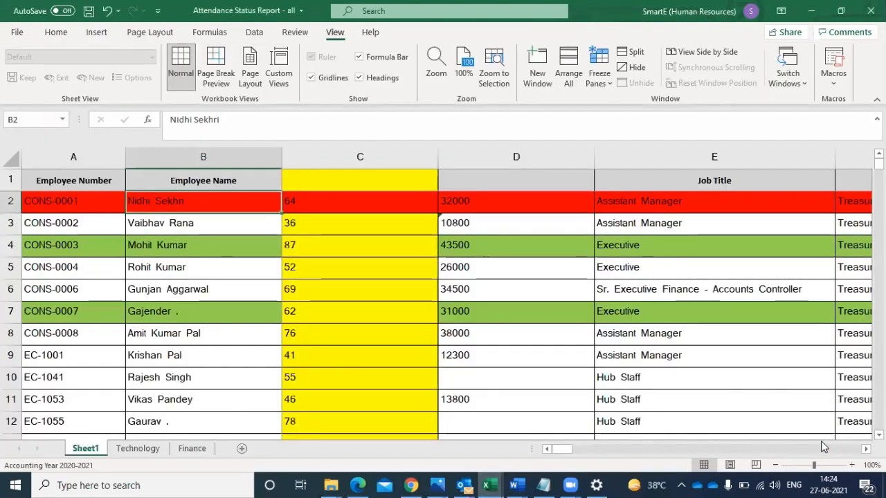
pyautogui.click(534, 342)
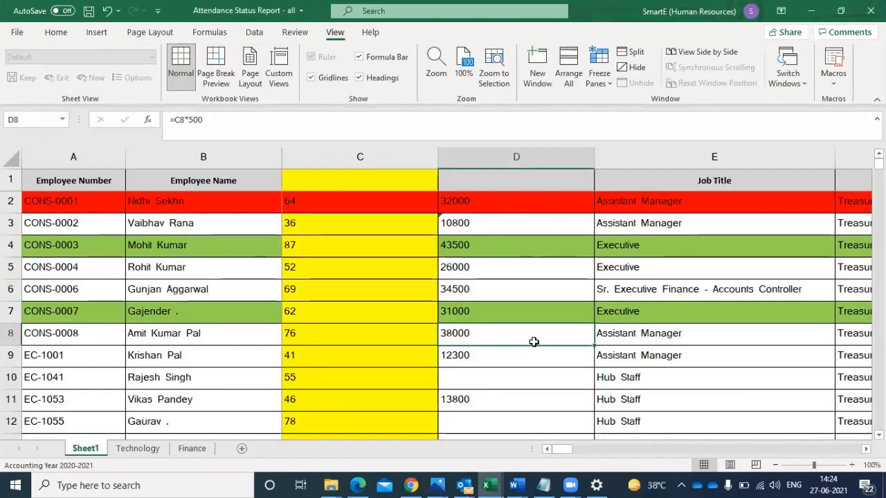
pyautogui.click(321, 200)
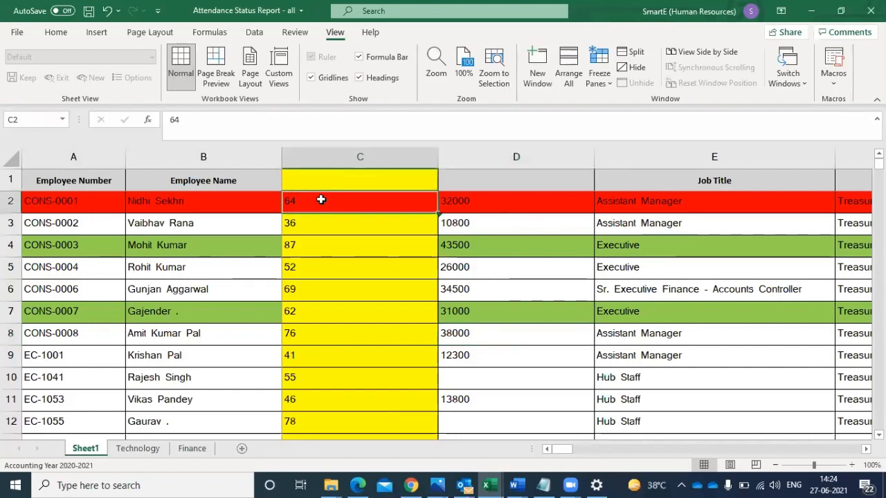
# - Go through the values in column C from C2 down to the first empty cell below the data, C174
pyautogui.moveTo(321, 200); pyautogui.dragTo(335, 408)
pyautogui.click(306, 433)
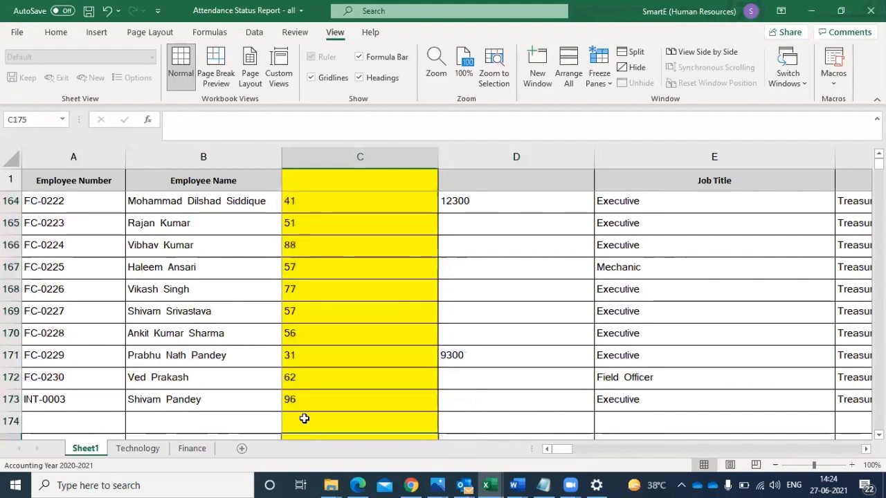
pyautogui.click(304, 418)
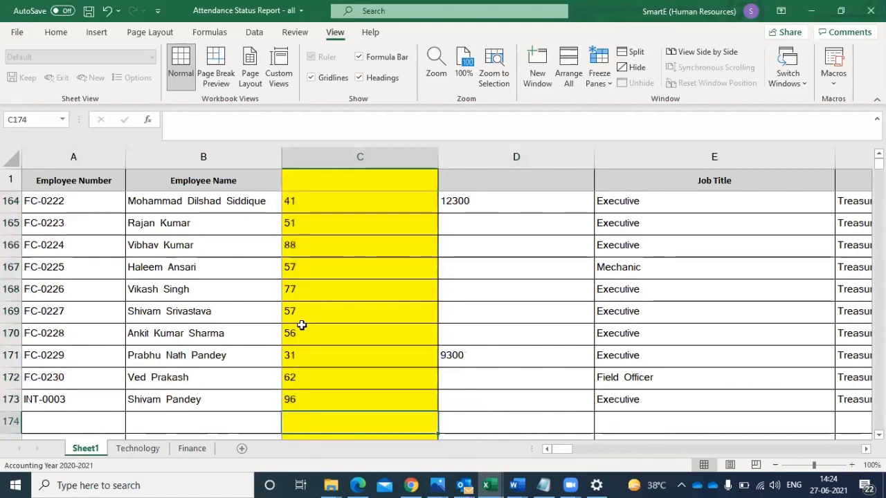
pyautogui.click(300, 227)
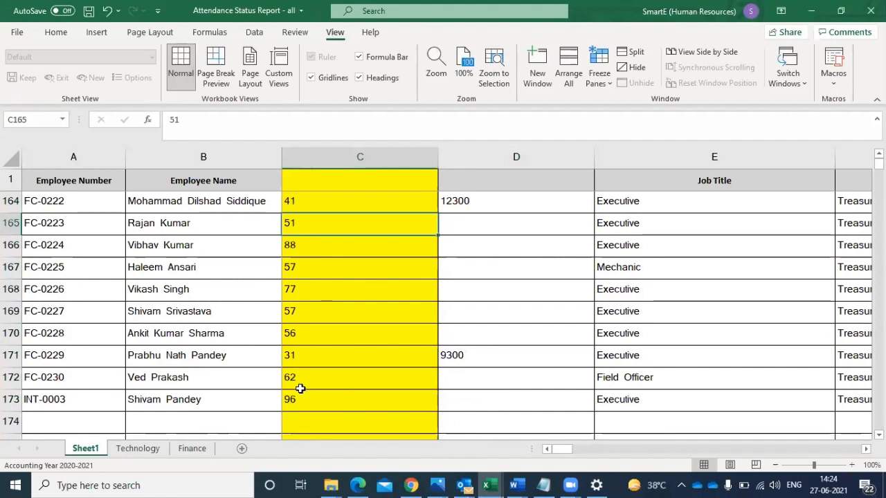
pyautogui.click(296, 420)
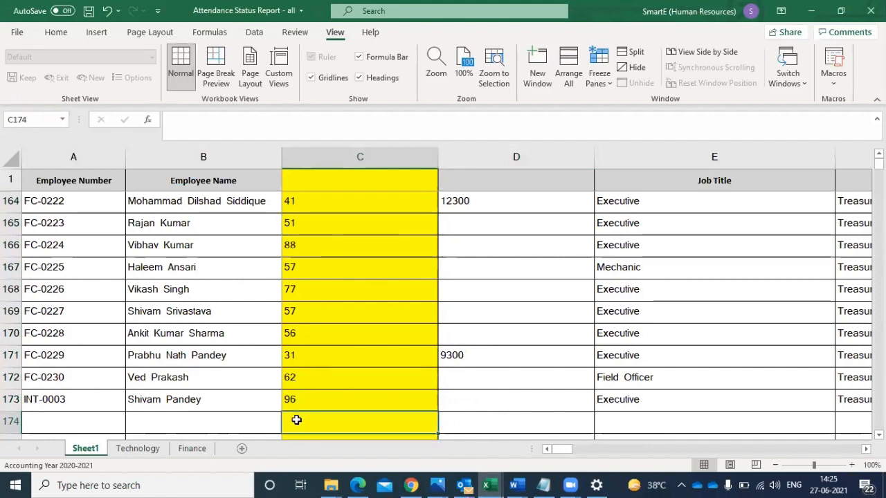
# - Write a note in B174 explaining the Count function, starting with "Count- it counts number of numerica"
pyautogui.click(185, 422)
pyautogui.write('C')
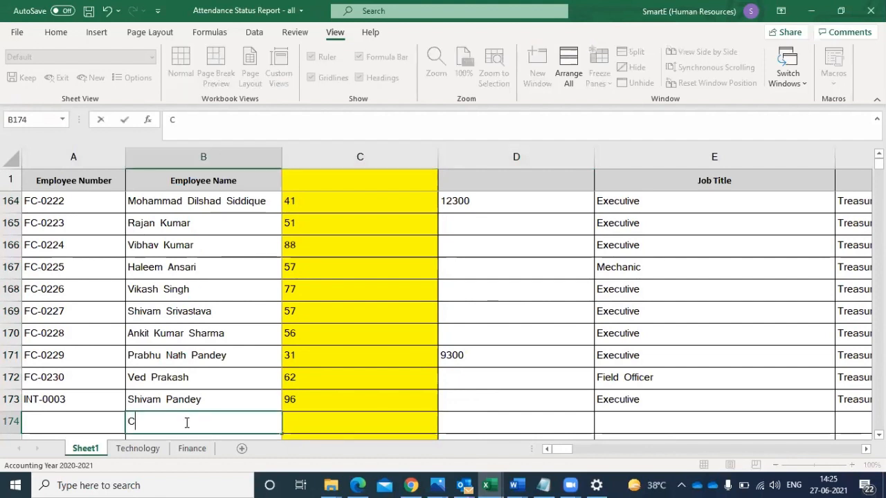
pyautogui.write('ount- it c')
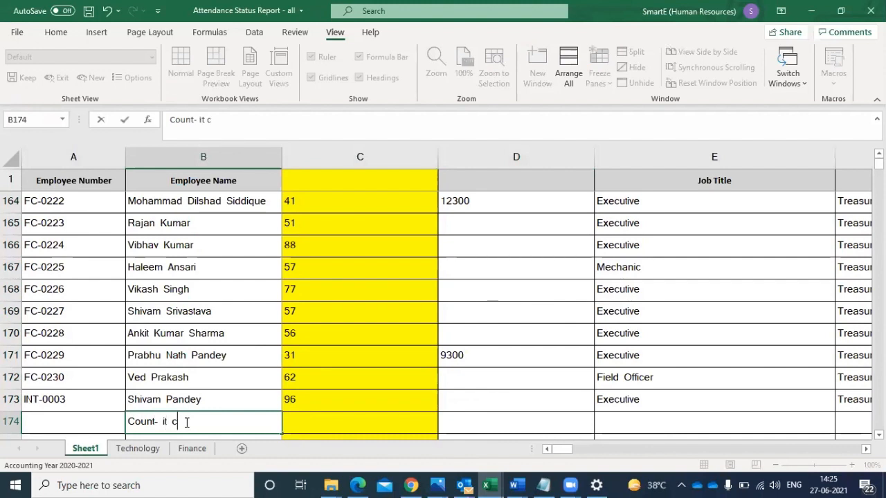
pyautogui.write('ounts ')
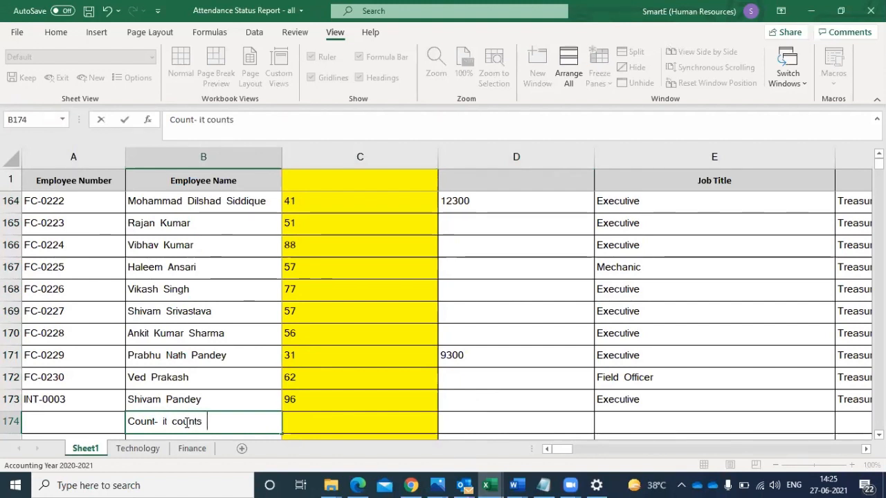
pyautogui.write('numbe')
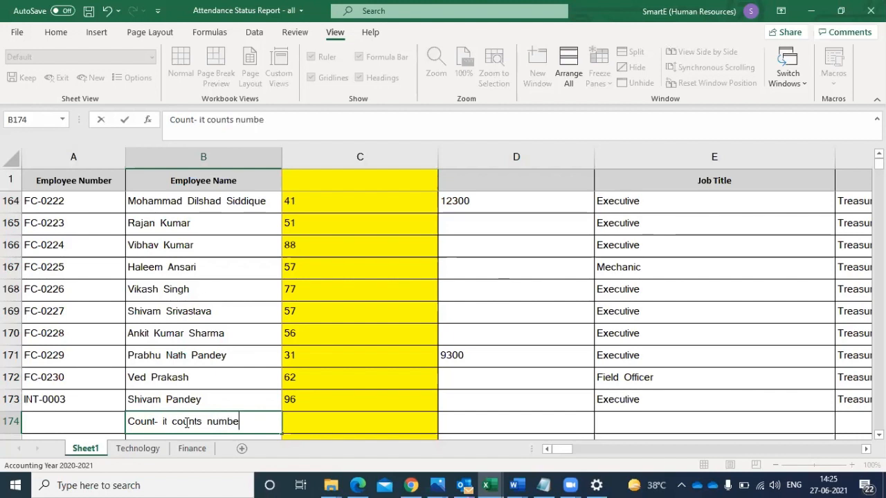
pyautogui.write('r of numerica =')
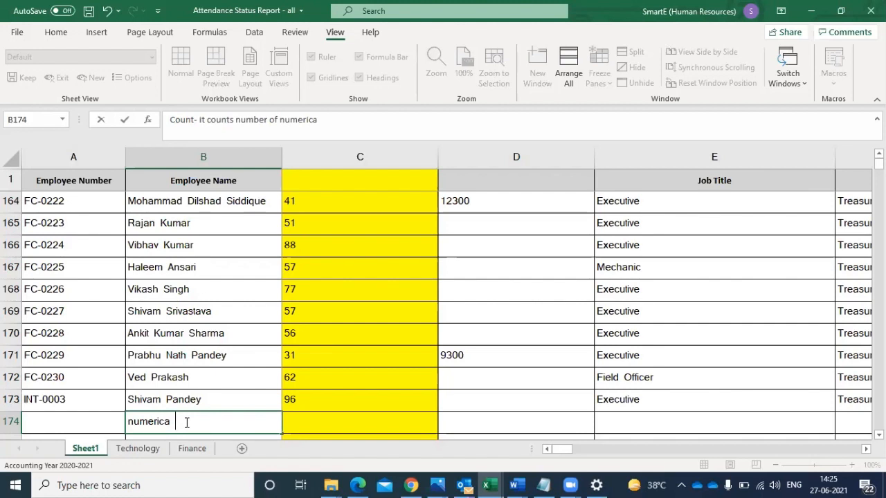
# - Complete the note in B174 so it reads "Count- it counts number of numerical cells"
pyautogui.write('=')
pyautogui.press('BackSpace')
pyautogui.press('BackSpace')
pyautogui.press('BackSpace')
pyautogui.write('al ce')
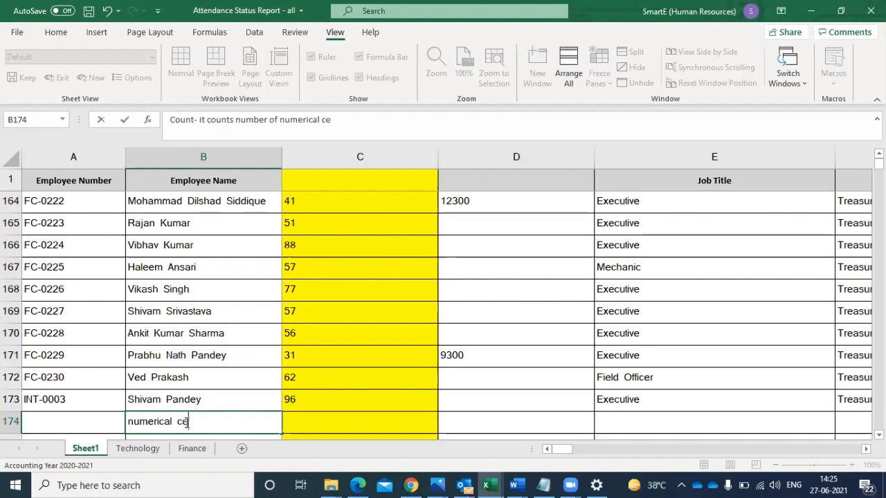
pyautogui.write('lls')
pyautogui.click(313, 425)
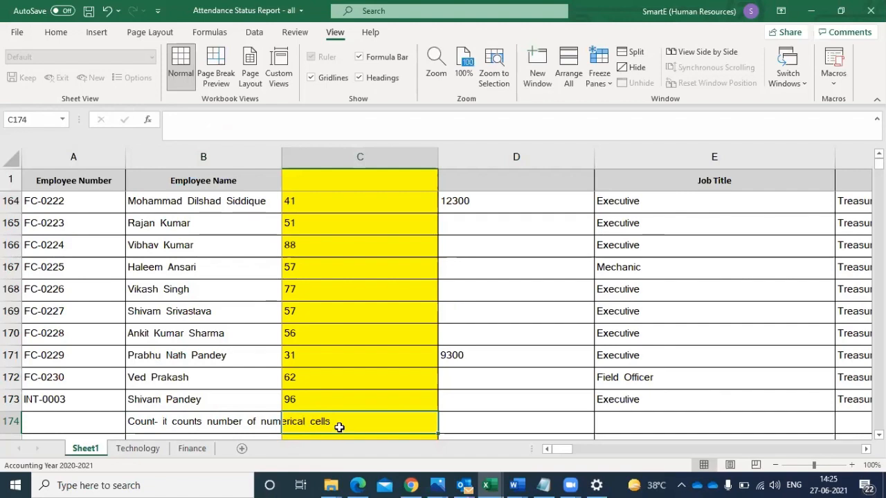
# - Auto-fit the width of column B to its longest entry
pyautogui.click(284, 159)
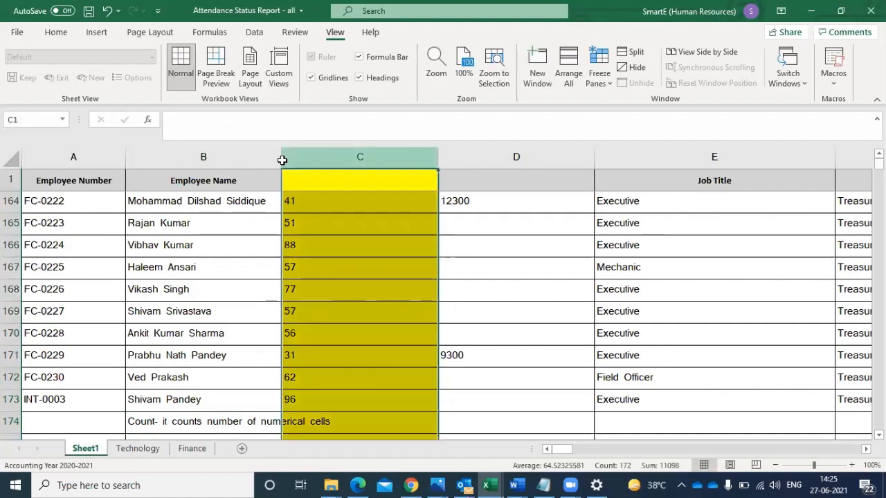
pyautogui.moveTo(282, 159); pyautogui.dragTo(284, 153)
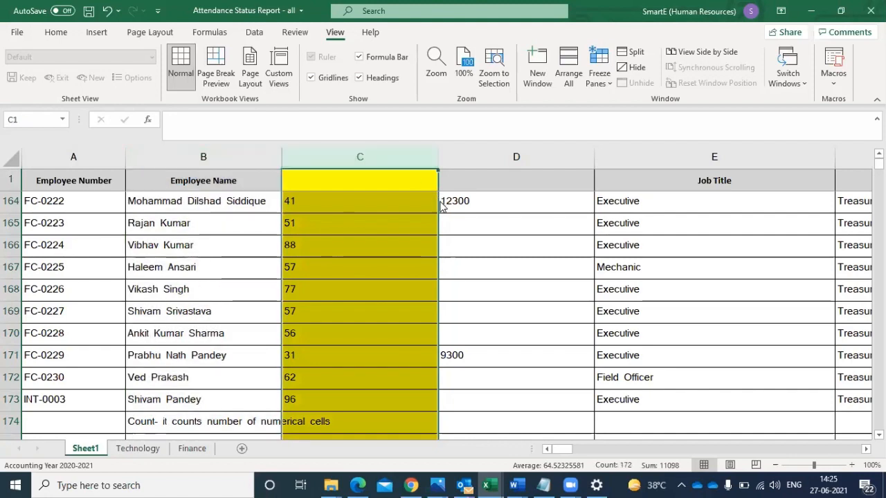
pyautogui.doubleClick(278, 158)
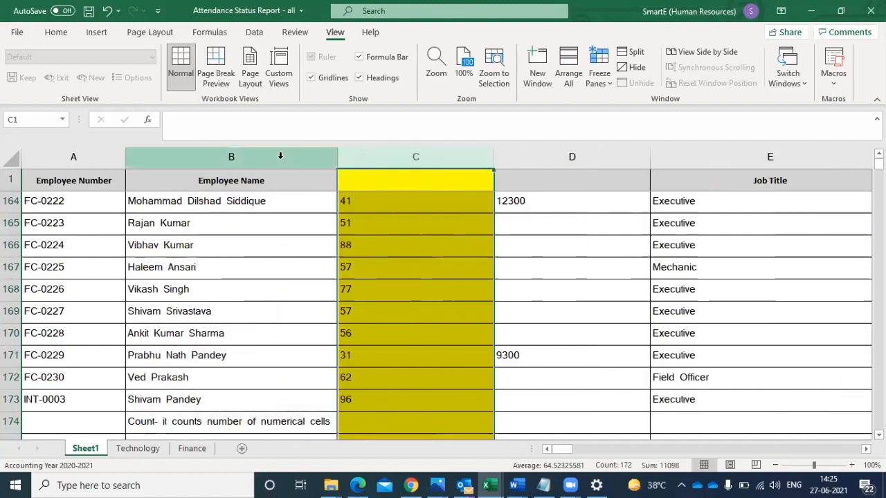
# - Enter a COUNT formula in C174 that counts the numeric cells in C2:C173
pyautogui.click(402, 423)
pyautogui.write('=')
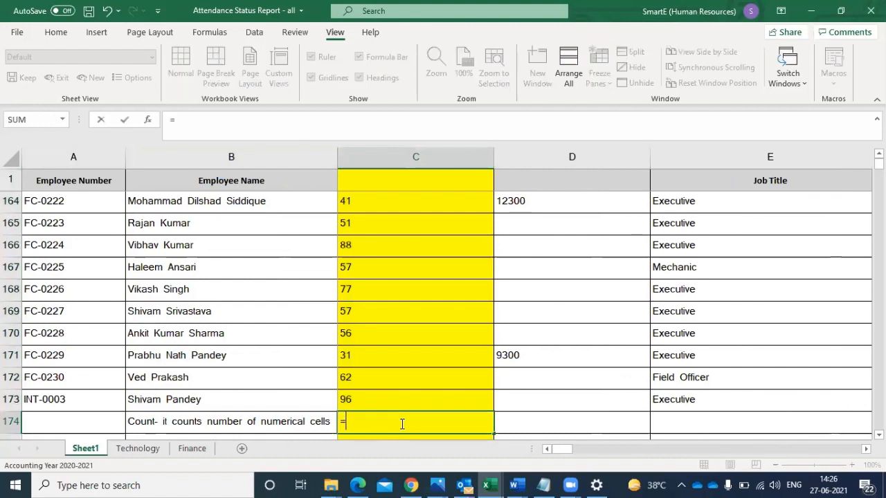
pyautogui.write('count')
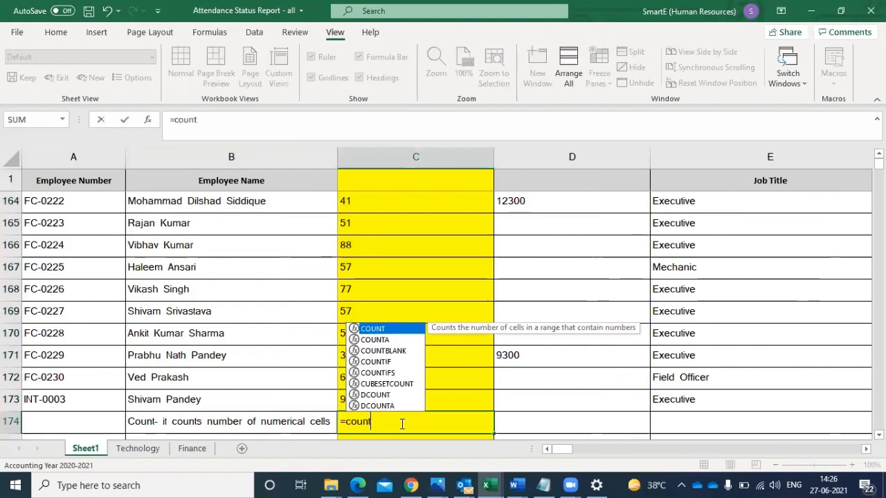
pyautogui.doubleClick(379, 330)
pyautogui.click(367, 399)
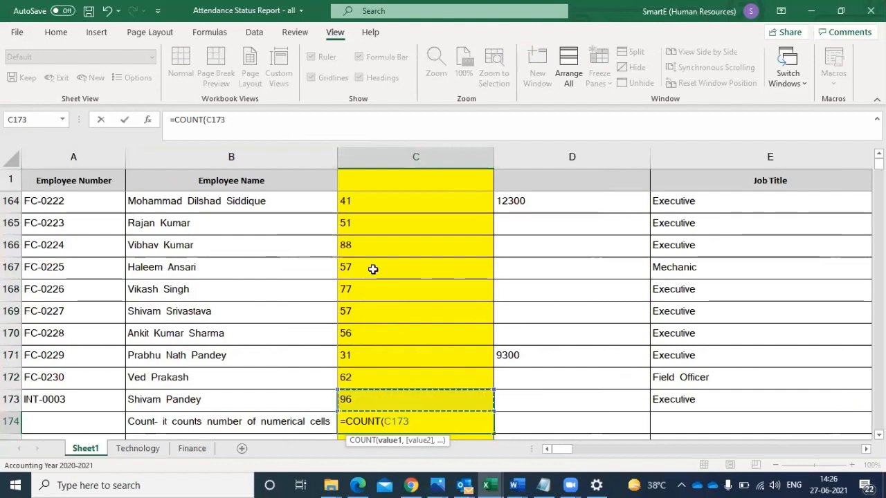
pyautogui.moveTo(372, 270); pyautogui.dragTo(360, 200)
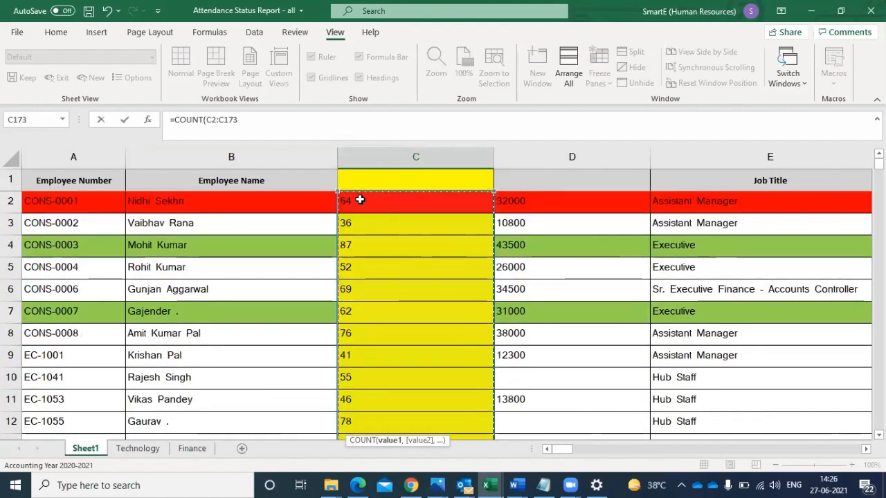
pyautogui.press('Return')
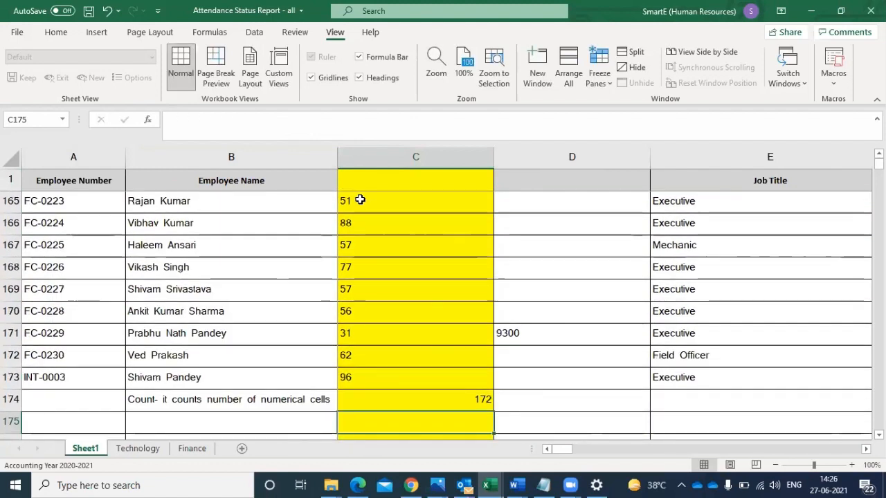
pyautogui.click(451, 406)
# - Clear the value in C168 to test how the COUNT formula treats a blank cell
pyautogui.click(388, 379)
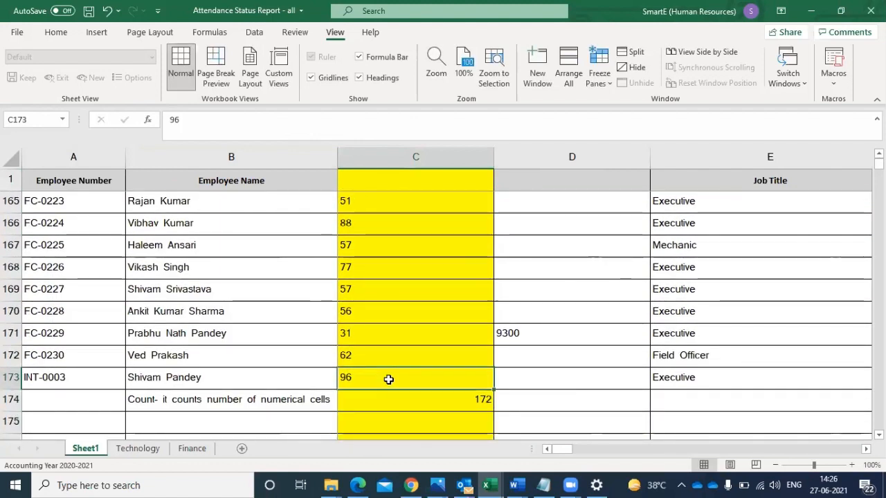
pyautogui.moveTo(388, 379); pyautogui.dragTo(375, 266)
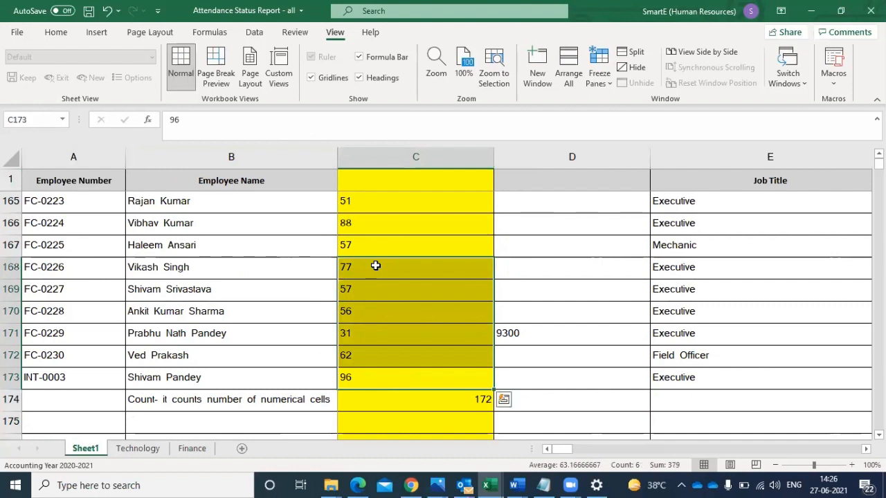
pyautogui.click(375, 266)
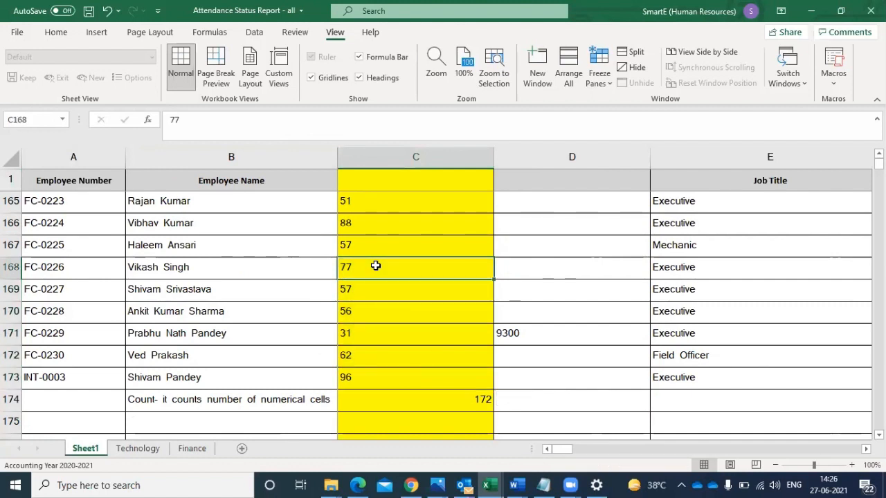
pyautogui.press('BackSpace')
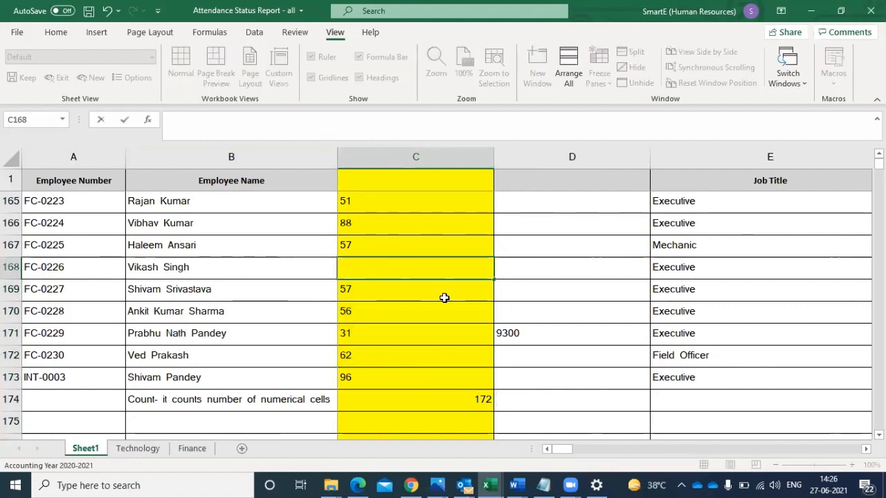
pyautogui.click(569, 367)
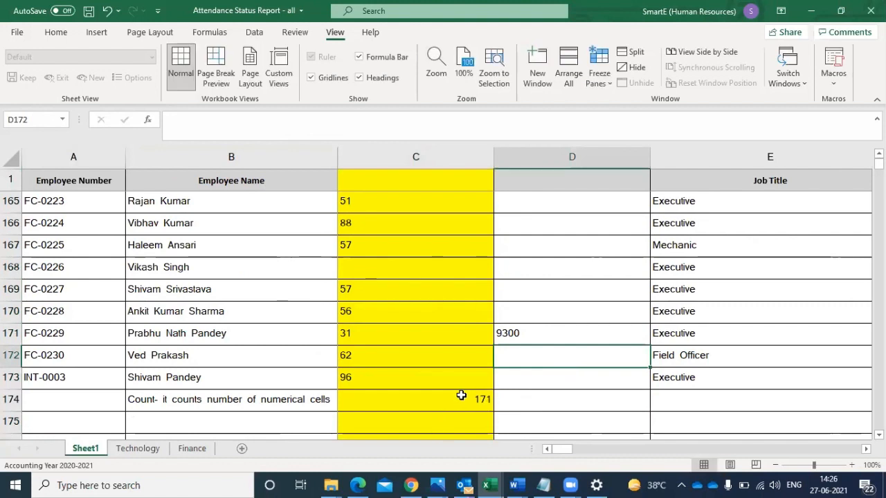
# - Replace the numbers in C169 and C171 with the letters A and K, and check the COUNT formula in C174
pyautogui.click(386, 270)
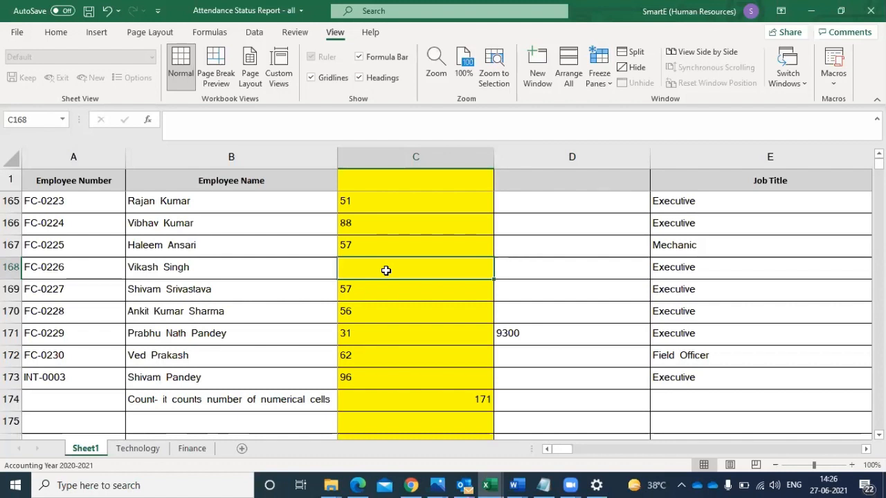
pyautogui.click(370, 298)
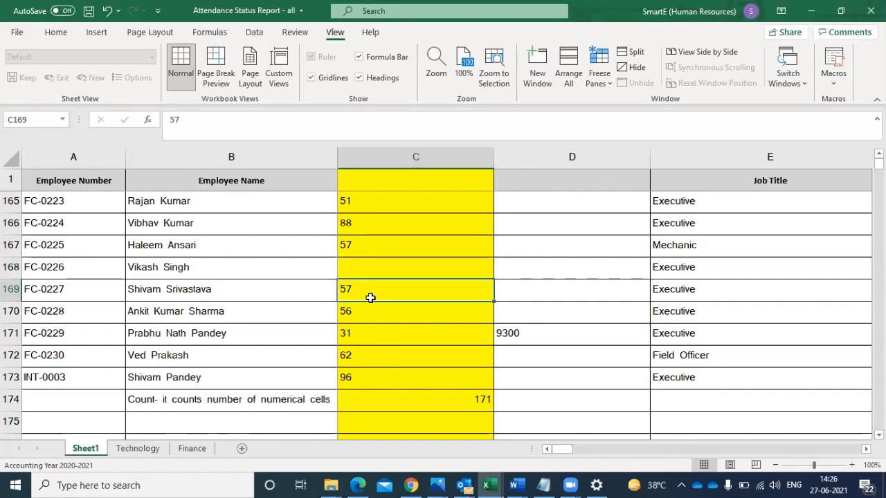
pyautogui.write('A')
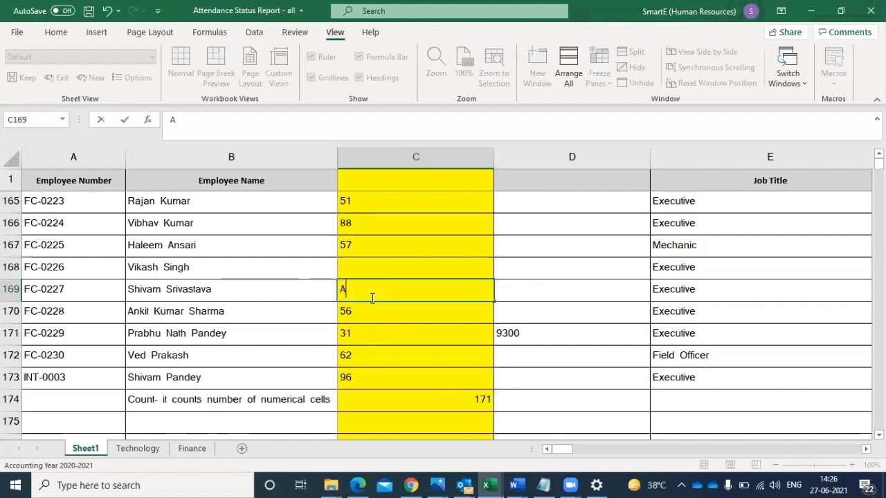
pyautogui.click(352, 343)
pyautogui.write('K')
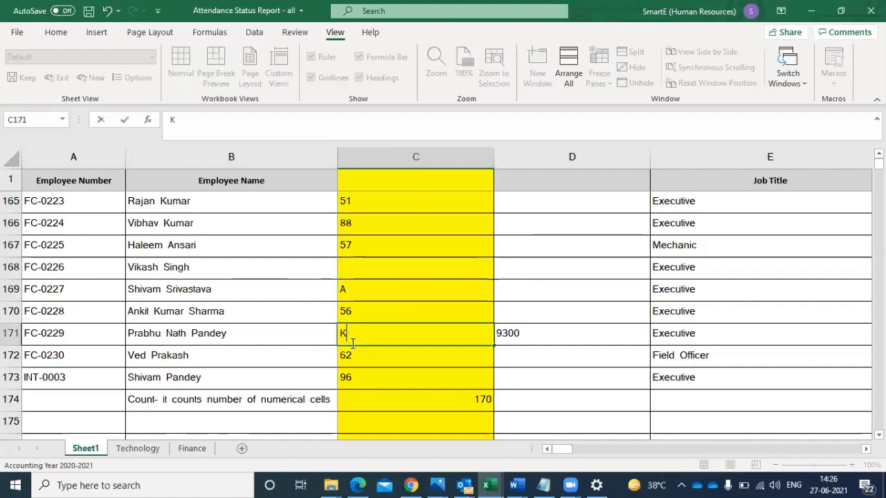
pyautogui.click(358, 376)
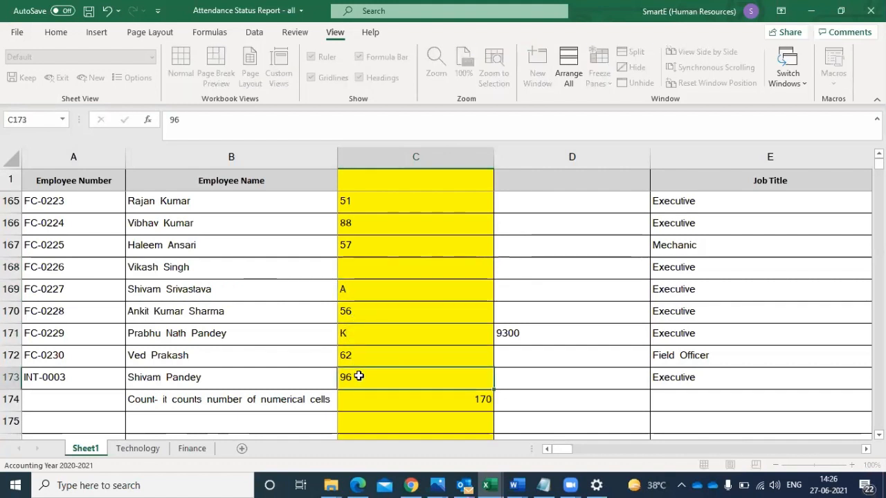
pyautogui.click(460, 399)
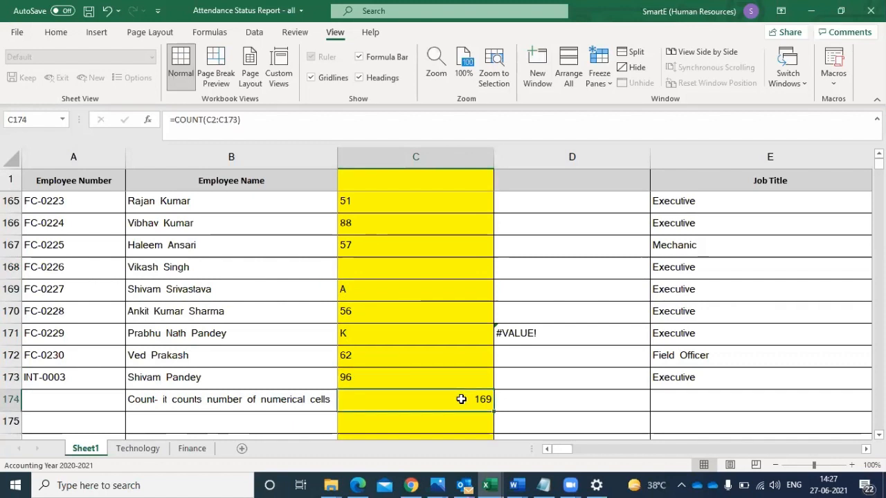
pyautogui.click(394, 376)
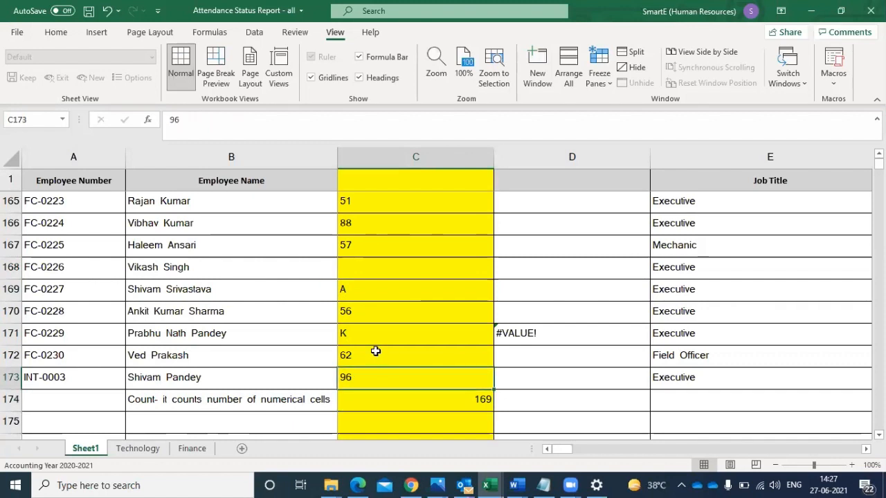
pyautogui.click(375, 353)
# - Write the note "COUNTA- It counts alpha nemearical cells" in B175
pyautogui.click(204, 425)
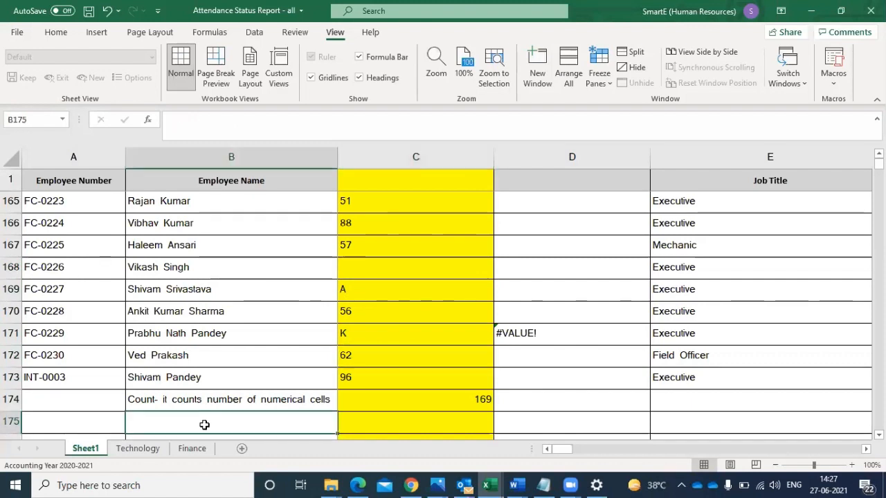
pyautogui.write('COUNT')
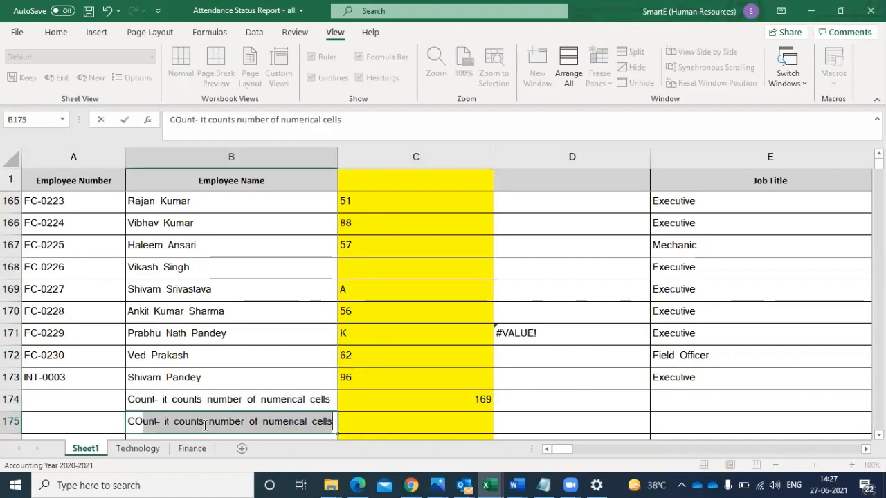
pyautogui.press('BackSpace')
pyautogui.press('BackSpace')
pyautogui.press('BackSpace')
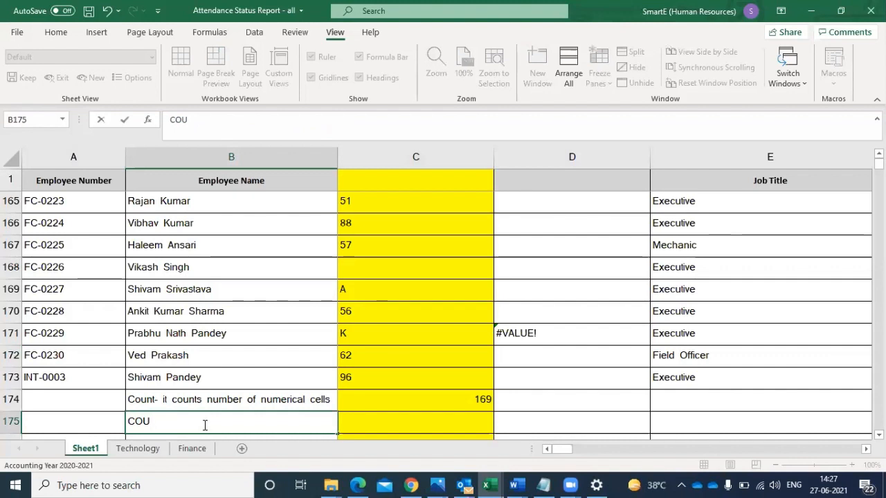
pyautogui.write('NTA- It co')
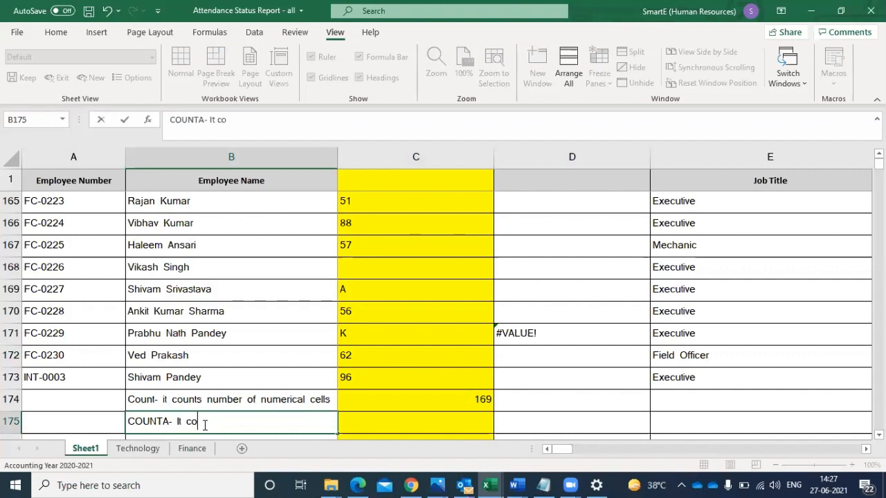
pyautogui.write('unts alpha ne')
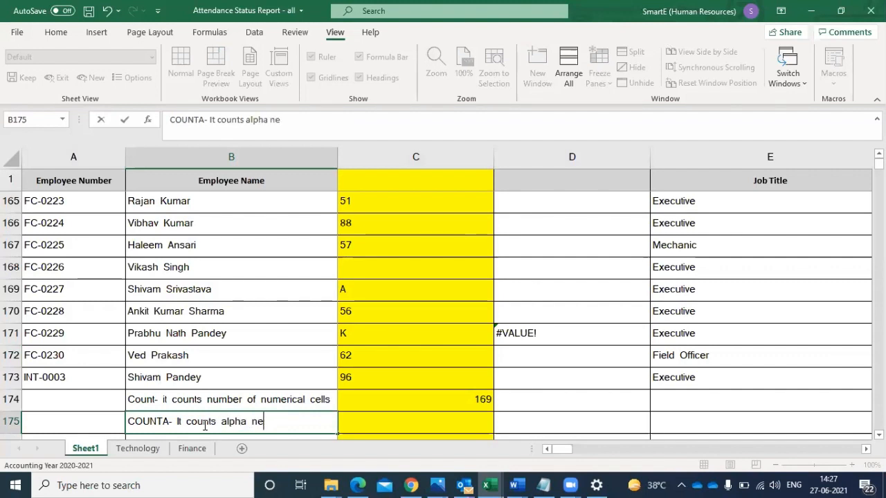
pyautogui.write('mearical cells')
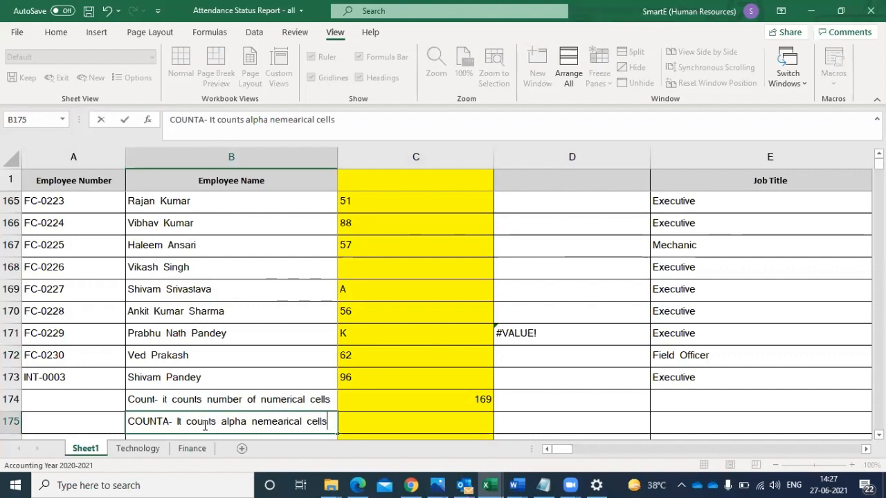
# - Enter a COUNTA formula in C175 that counts the non-empty cells in C2:C173
pyautogui.click(389, 422)
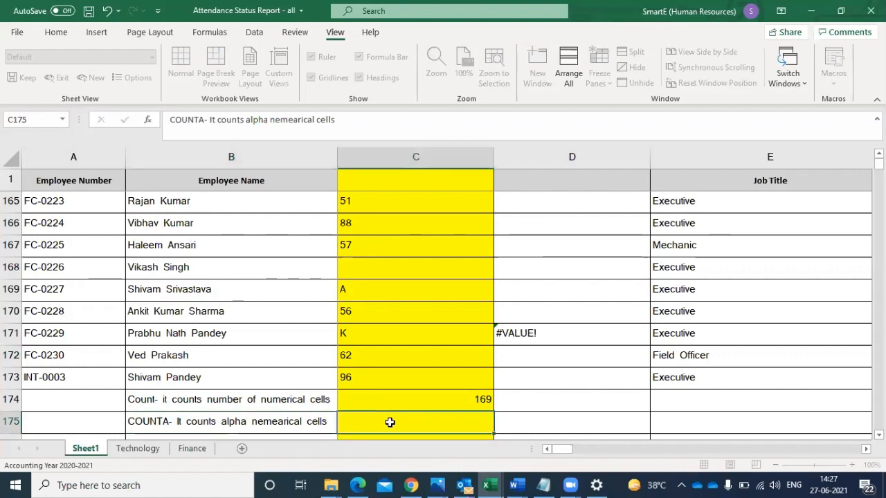
pyautogui.rightClick(389, 421)
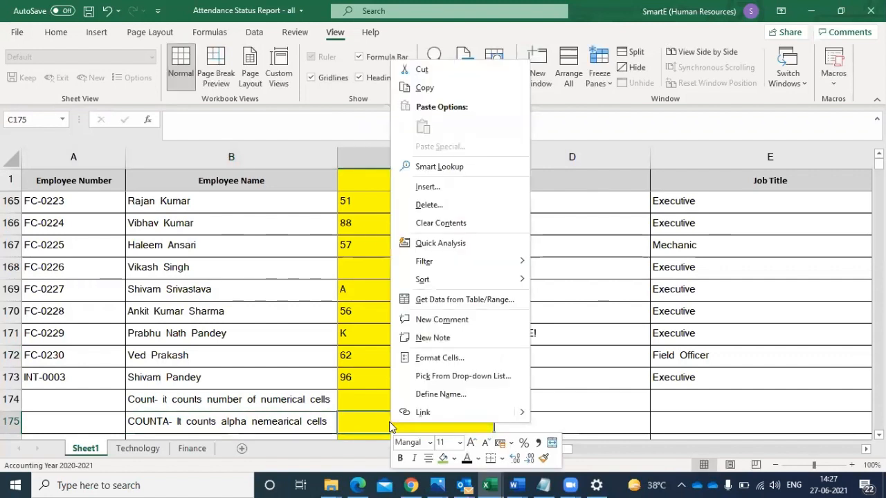
pyautogui.click(368, 422)
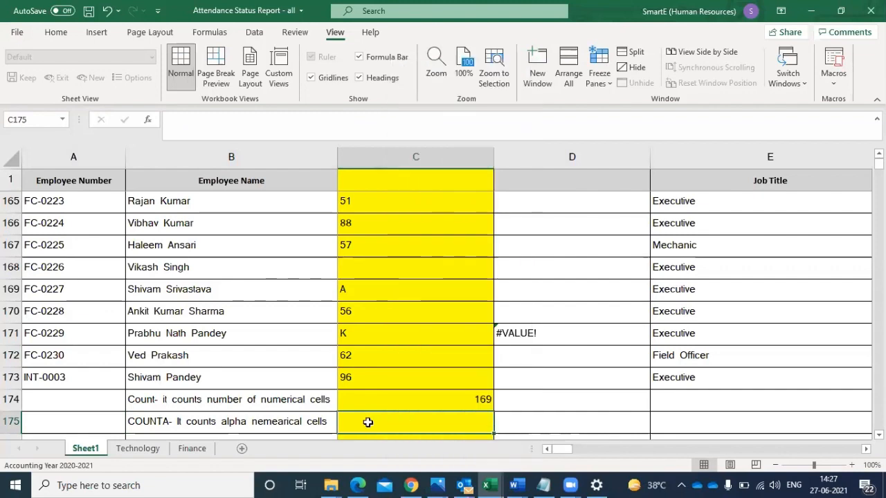
pyautogui.write('=count')
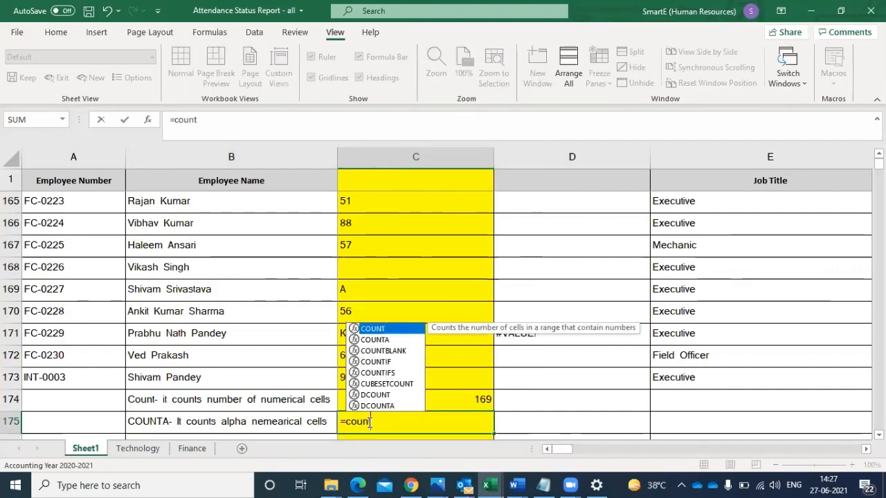
pyautogui.write('a')
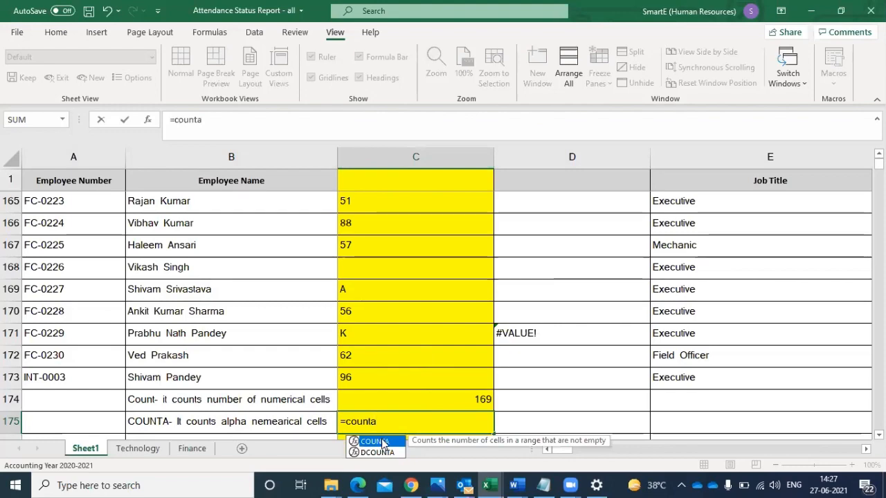
pyautogui.doubleClick(380, 440)
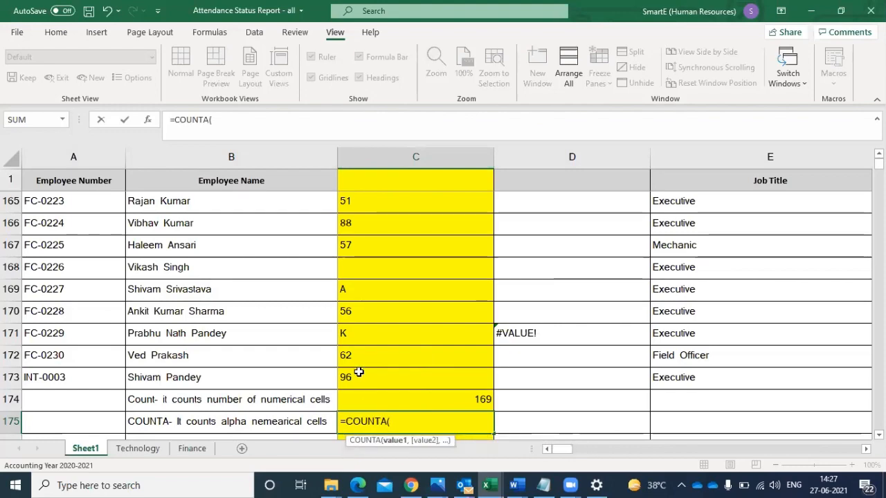
pyautogui.moveTo(358, 373); pyautogui.dragTo(383, 193)
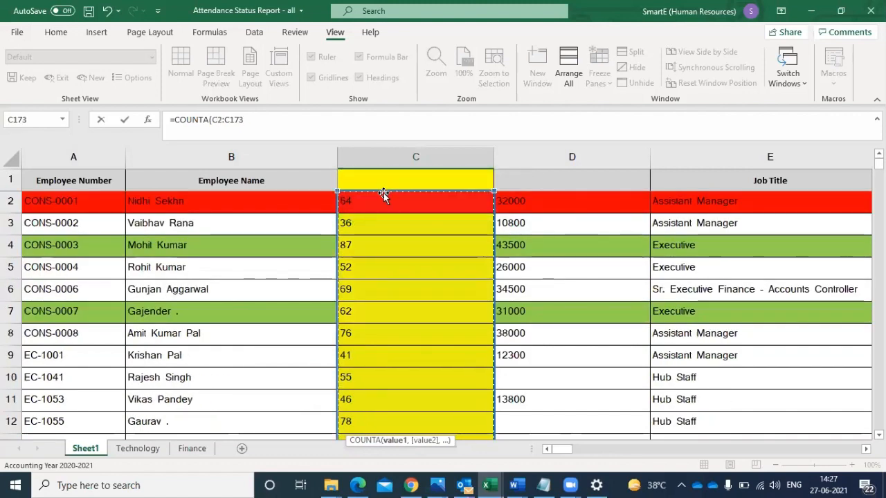
pyautogui.press('Return')
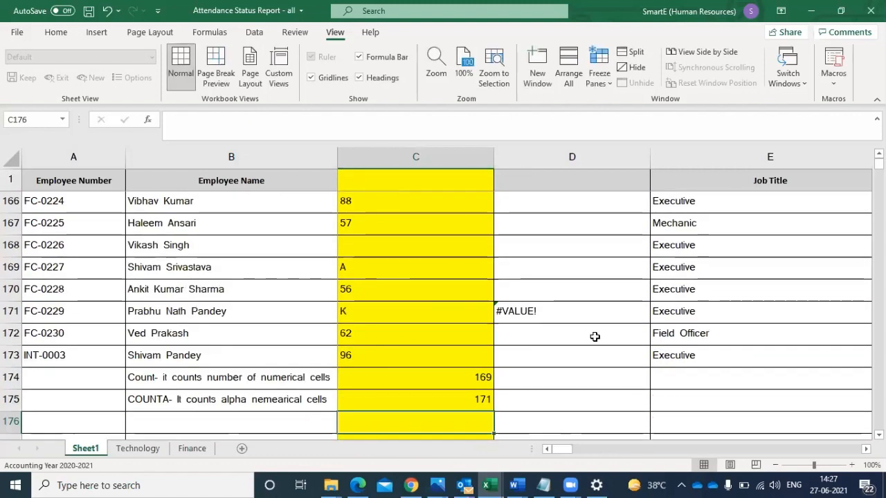
# - Replace the number in C173 with the letter o and compare the COUNT and COUNTA formulas in C174 and C175
pyautogui.click(449, 395)
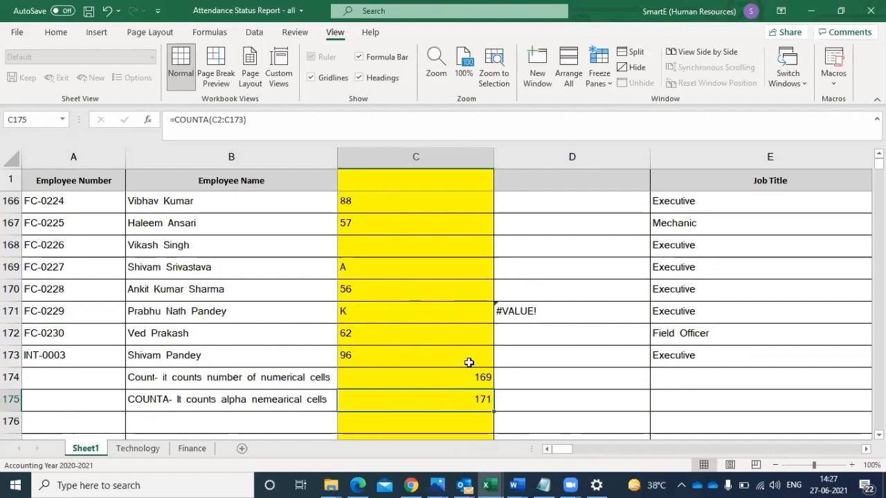
pyautogui.click(465, 376)
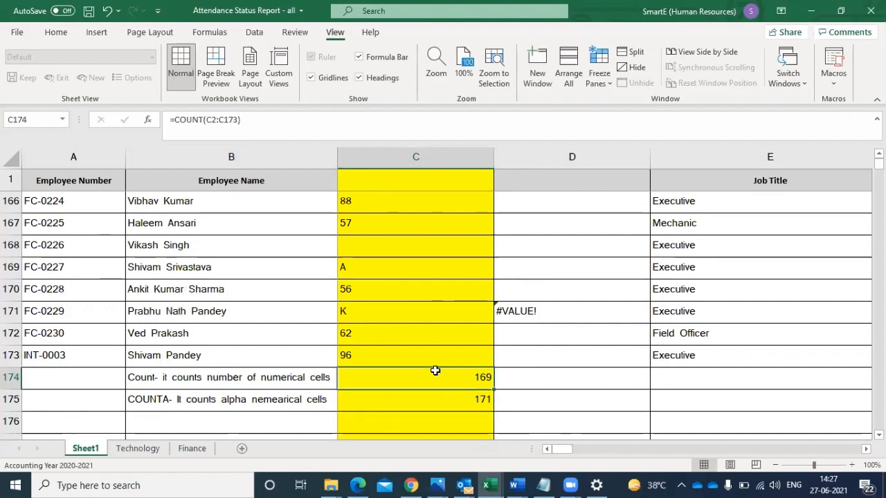
pyautogui.click(344, 310)
pyautogui.click(350, 268)
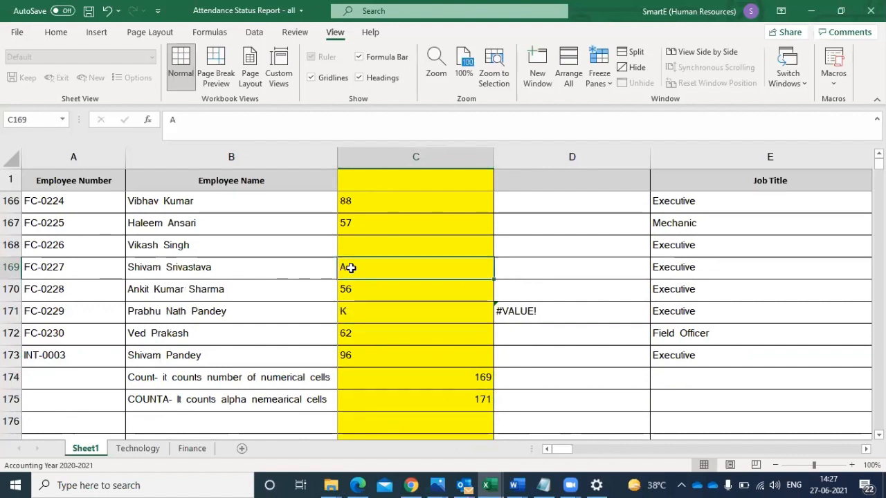
pyautogui.click(456, 399)
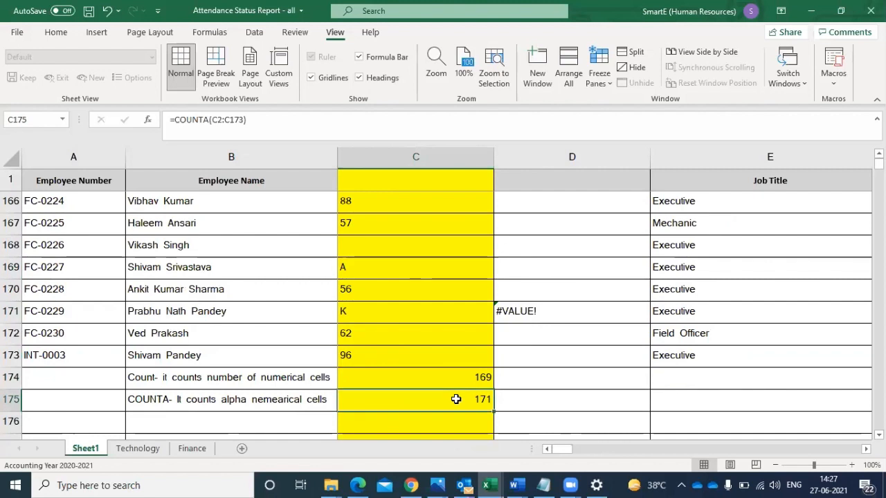
pyautogui.click(368, 352)
pyautogui.write('o')
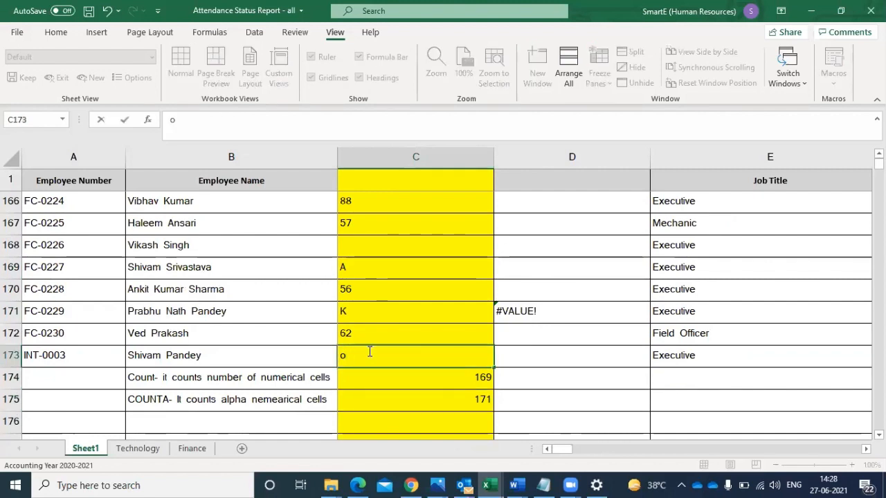
pyautogui.click(372, 394)
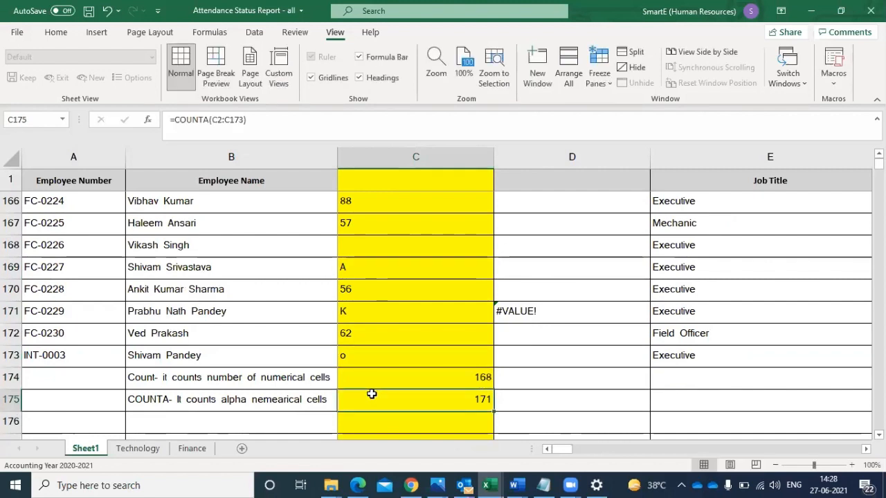
pyautogui.click(424, 383)
pyautogui.click(420, 400)
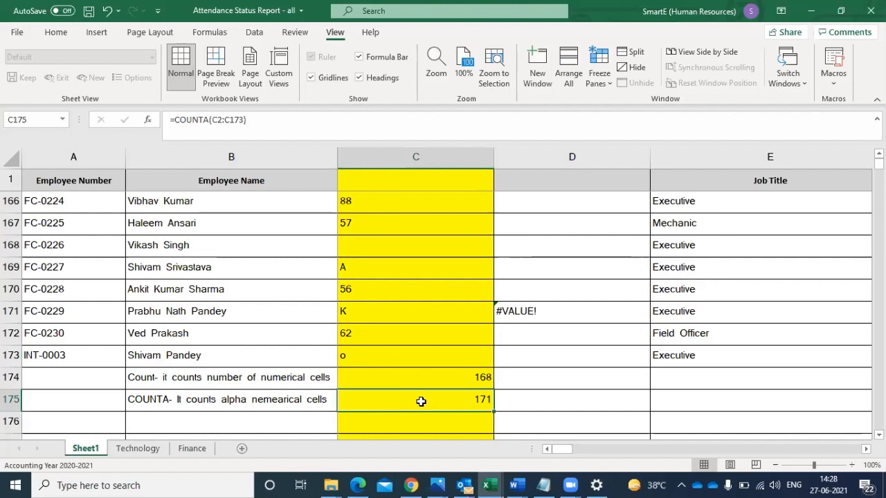
# - Try to insert a new row above row 174, which holds the COUNT note and formula
pyautogui.click(11, 377)
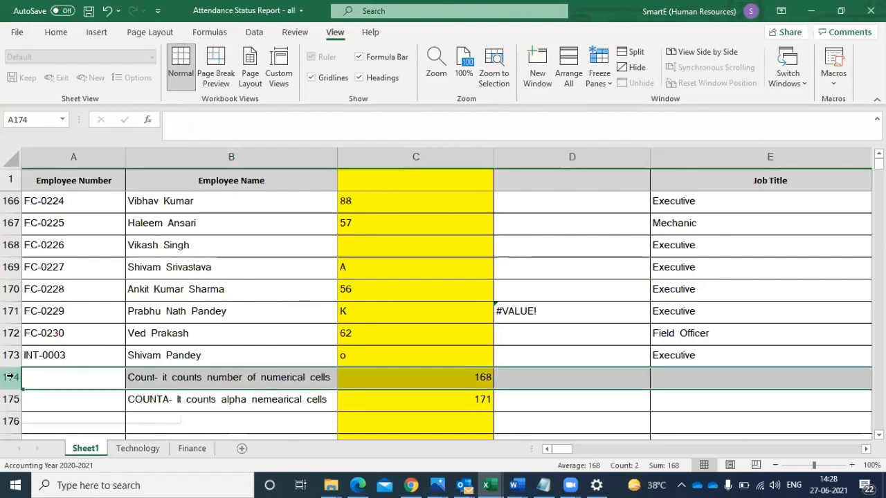
pyautogui.rightClick(11, 377)
pyautogui.click(44, 256)
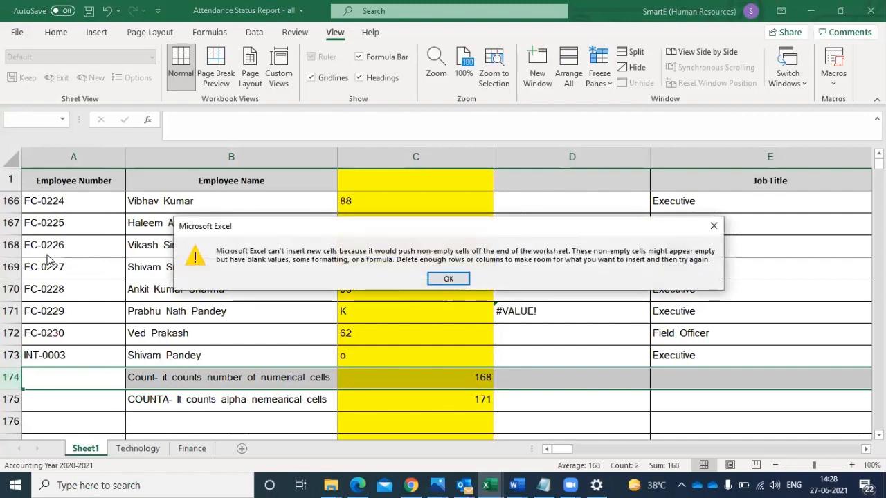
pyautogui.click(443, 278)
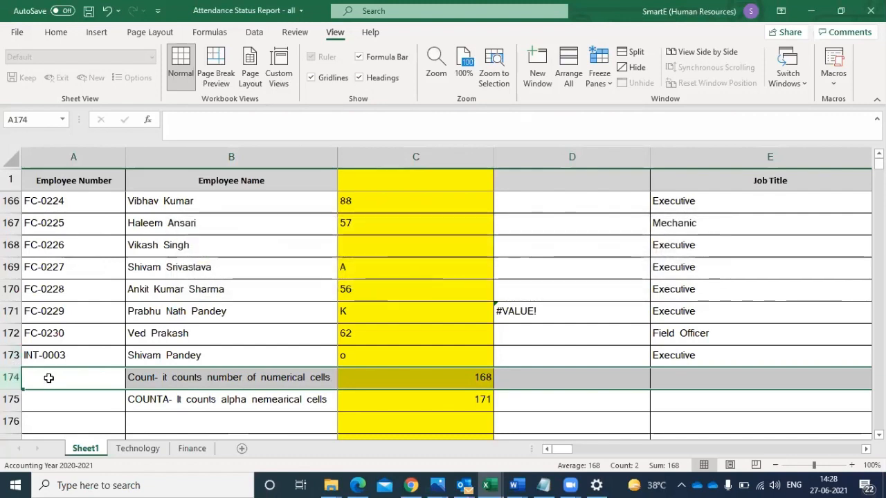
# - Try to insert cells at A174:C175 with the Shift cells down option
pyautogui.moveTo(49, 378); pyautogui.dragTo(470, 398)
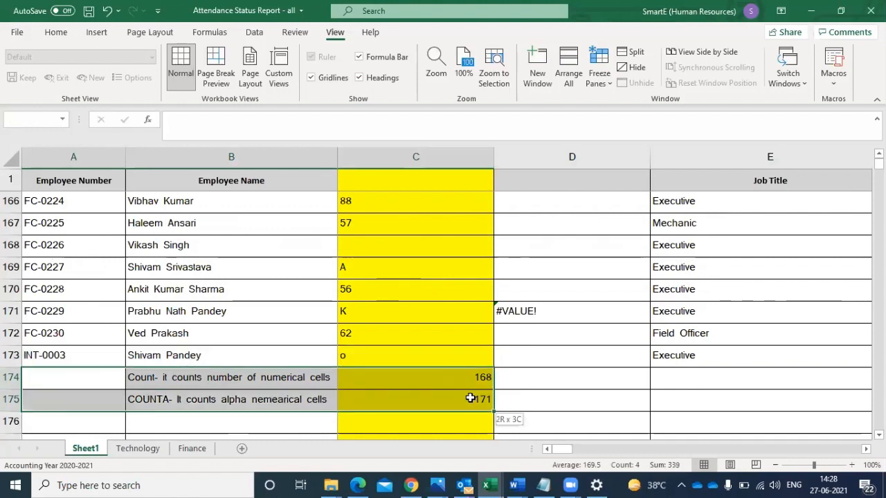
pyautogui.click(457, 373)
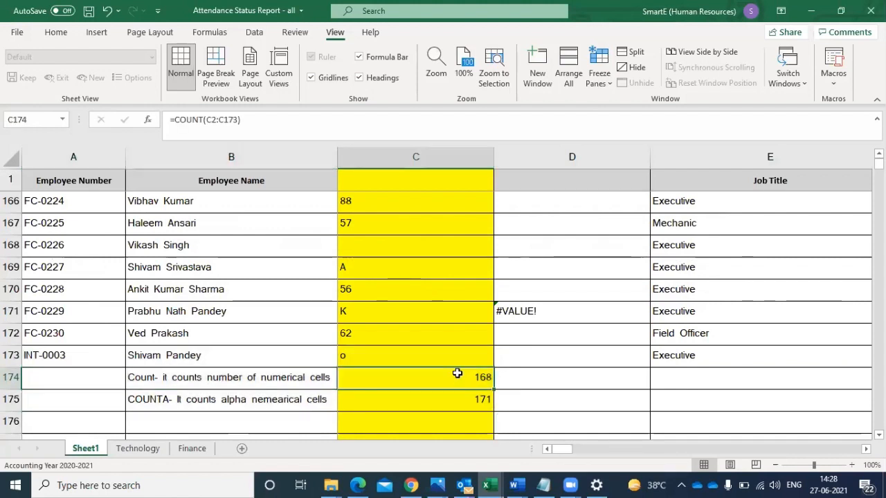
pyautogui.rightClick(456, 373)
pyautogui.click(121, 373)
pyautogui.moveTo(117, 375); pyautogui.dragTo(429, 405)
pyautogui.click(427, 377)
pyautogui.moveTo(53, 381); pyautogui.dragTo(420, 401)
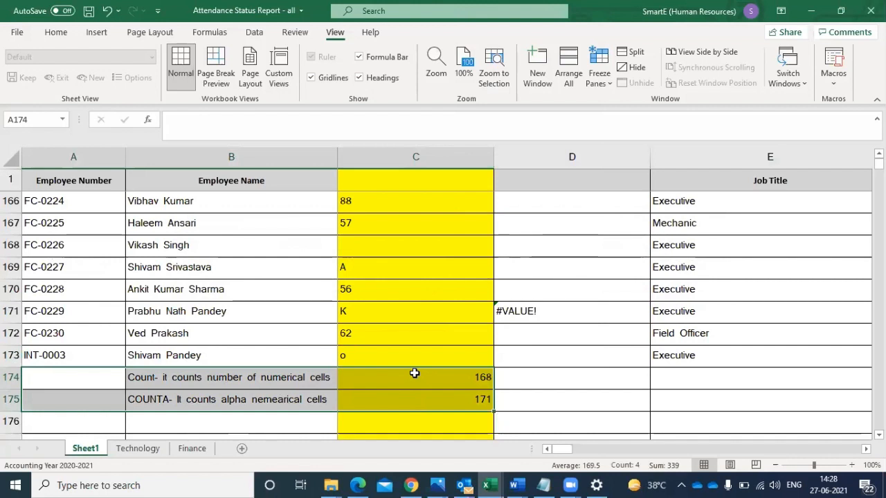
pyautogui.rightClick(413, 373)
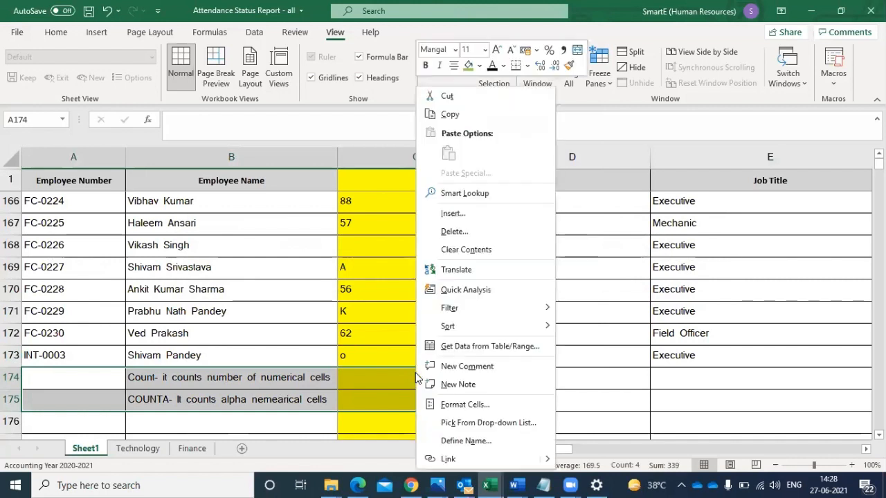
pyautogui.click(458, 212)
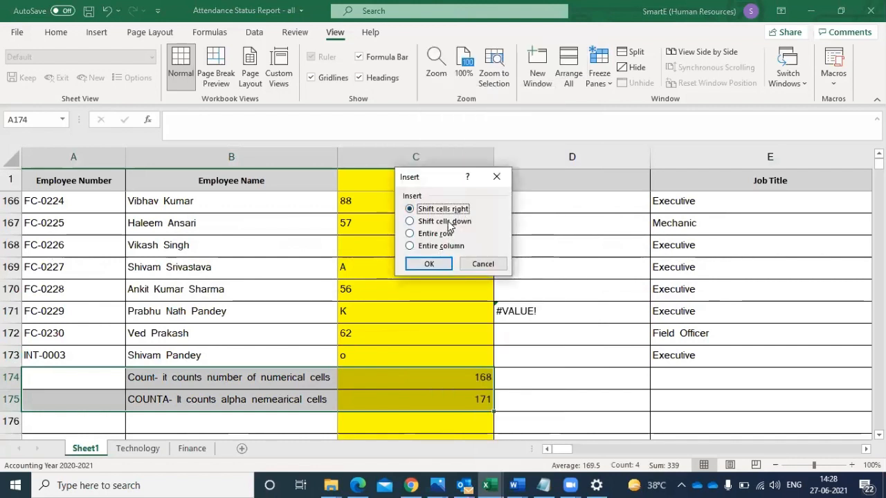
pyautogui.click(448, 221)
pyautogui.click(430, 263)
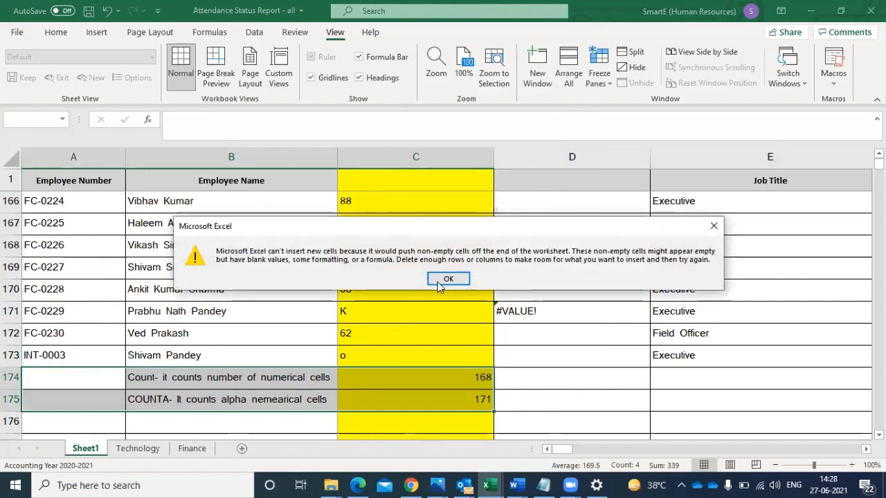
pyautogui.click(447, 278)
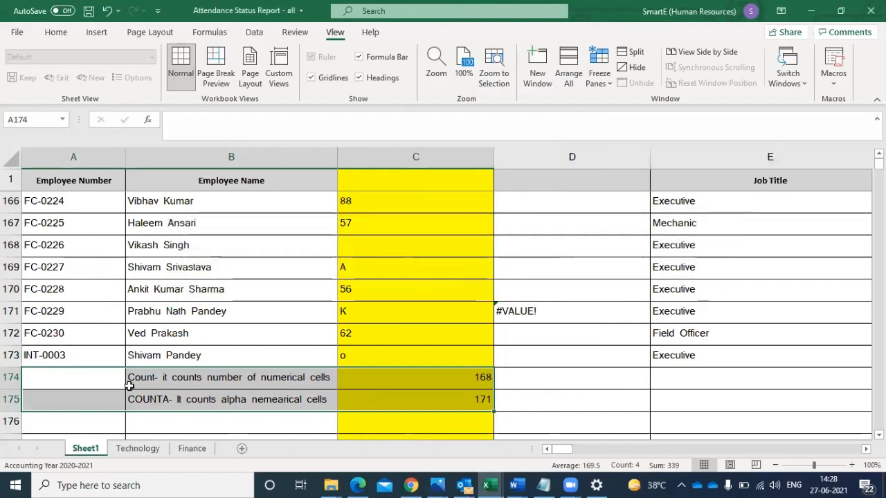
# - Cut the COUNT and COUNTA notes and formulas in A174:C175 and paste them one row down, starting at A175
pyautogui.hotkey('ctrl', 'c')
pyautogui.click(71, 398)
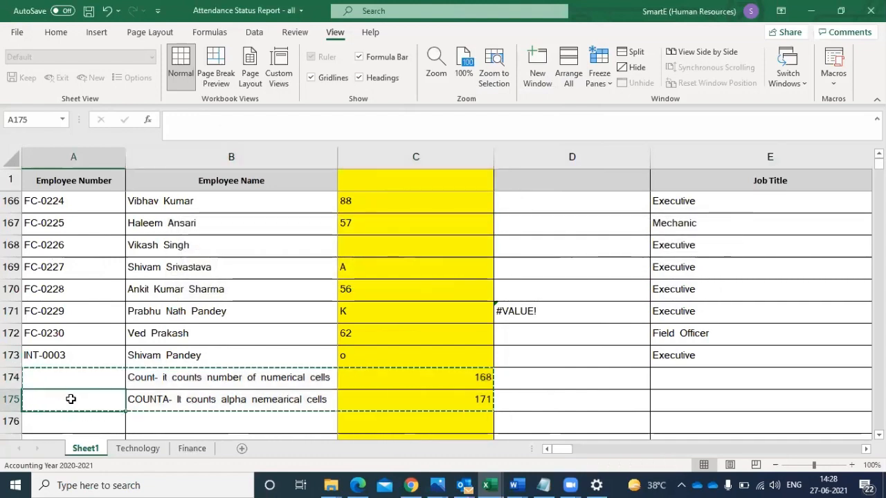
pyautogui.hotkey('ctrl', 'v')
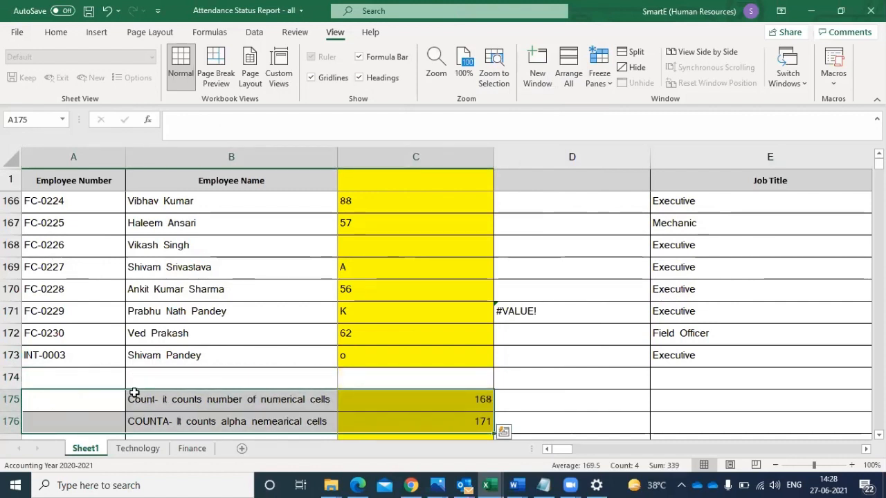
pyautogui.click(12, 376)
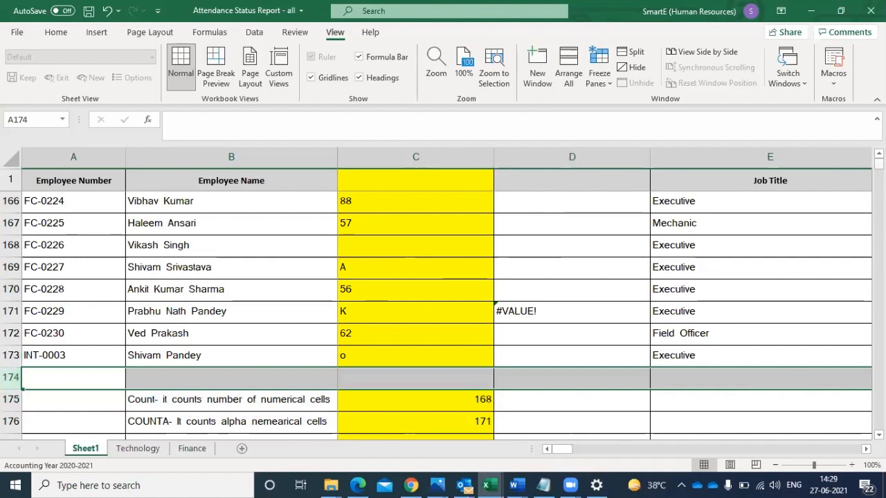
# - Examine the data columns across row 2, from the employee number through the job details to the daily attendance codes
pyautogui.moveTo(878, 165); pyautogui.dragTo(878, 157)
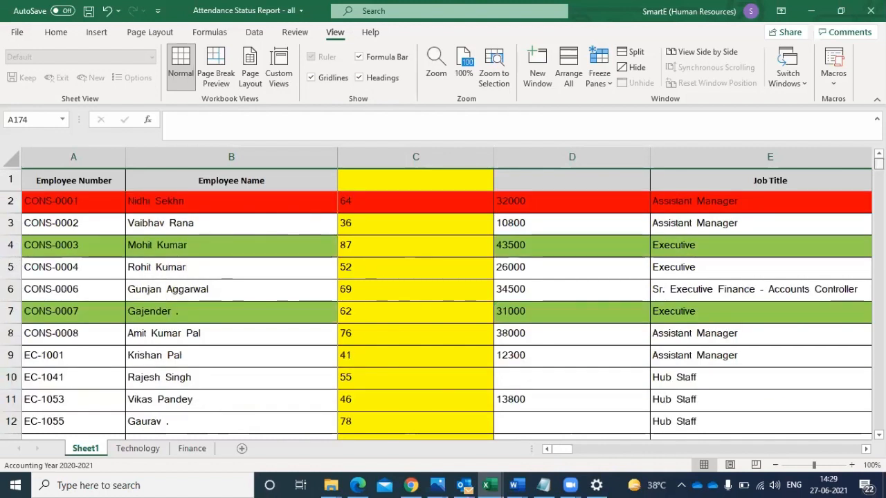
pyautogui.click(43, 200)
pyautogui.press('Right')
pyautogui.press('Right')
pyautogui.press('Right')
pyautogui.press('Right')
pyautogui.press('Right')
pyautogui.press('Right')
pyautogui.press('Right')
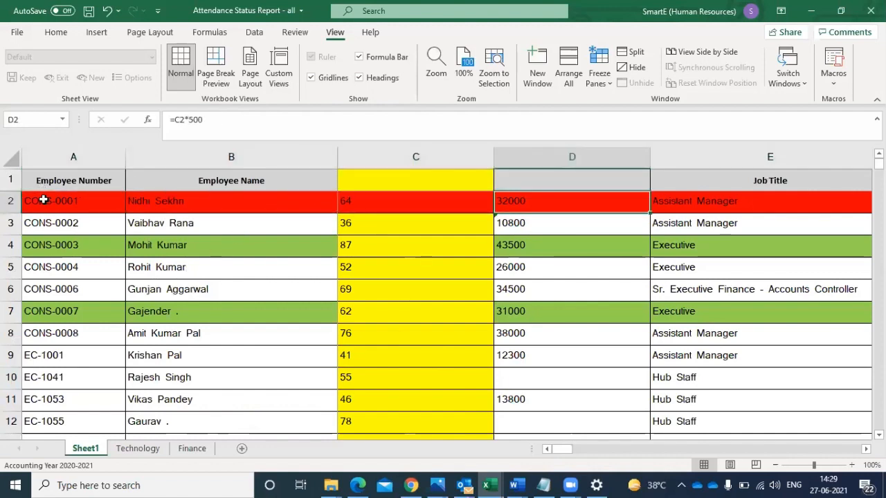
pyautogui.press('Right')
pyautogui.press('Right')
pyautogui.press('Right')
pyautogui.press('Right')
pyautogui.press('Right')
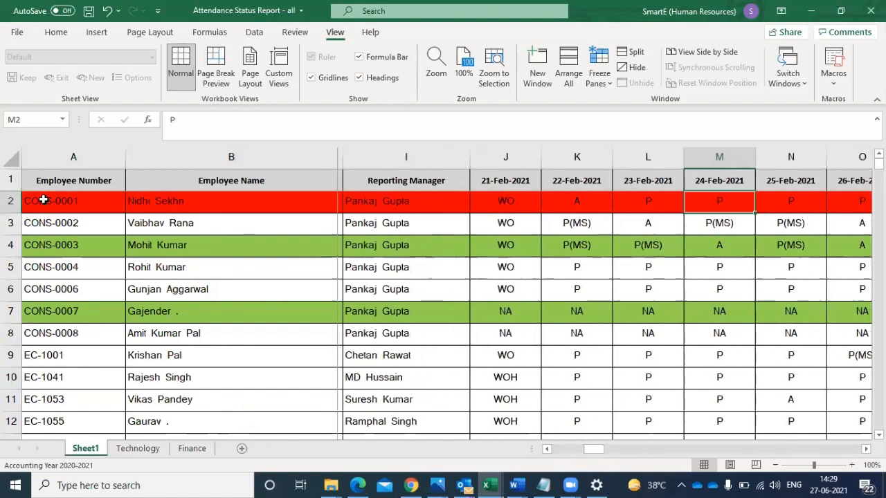
pyautogui.press('Left')
pyautogui.press('Left')
pyautogui.press('Left')
pyautogui.press('Left')
pyautogui.press('Left')
pyautogui.press('Home')
pyautogui.press('Right')
pyautogui.press('Right')
pyautogui.press('Right')
pyautogui.press('Right')
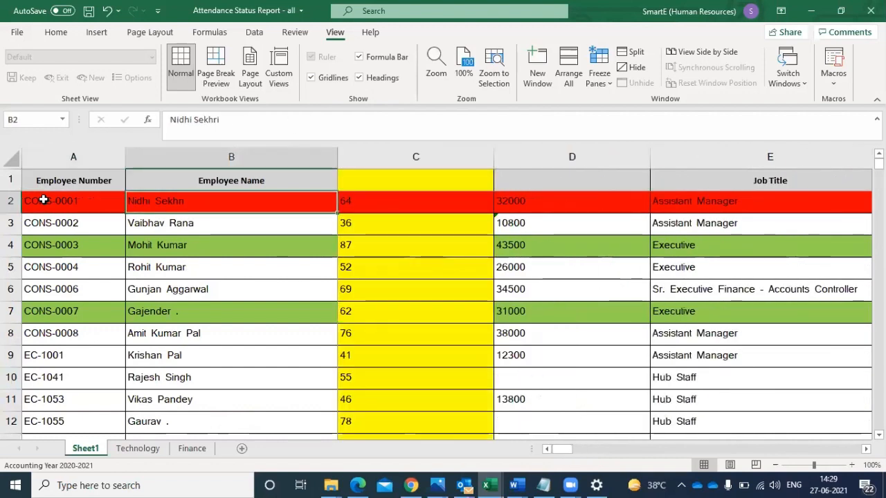
pyautogui.press('Right')
pyautogui.press('Right')
pyautogui.press('Right')
pyautogui.press('Right')
pyautogui.press('Right')
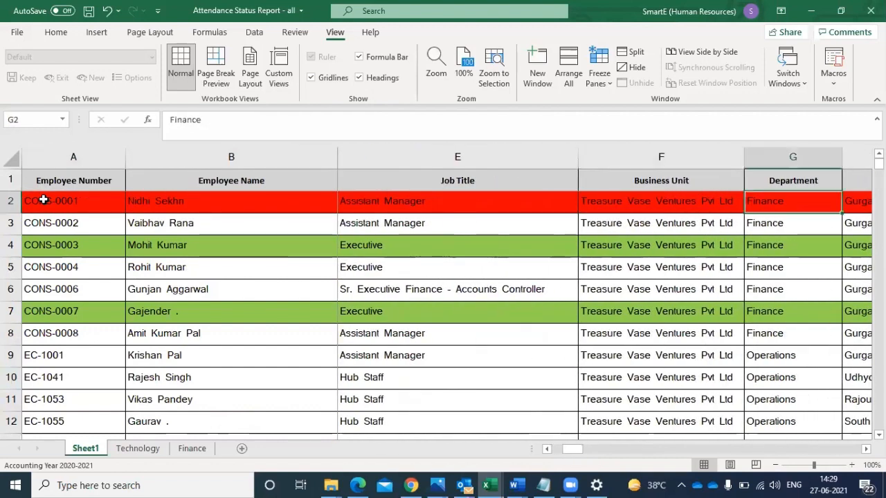
pyautogui.press('Left')
pyautogui.press('Left')
pyautogui.press('Left')
pyautogui.press('Left')
pyautogui.press('Left')
pyautogui.press('Left')
pyautogui.press('Left')
pyautogui.press('Left')
pyautogui.press('Left')
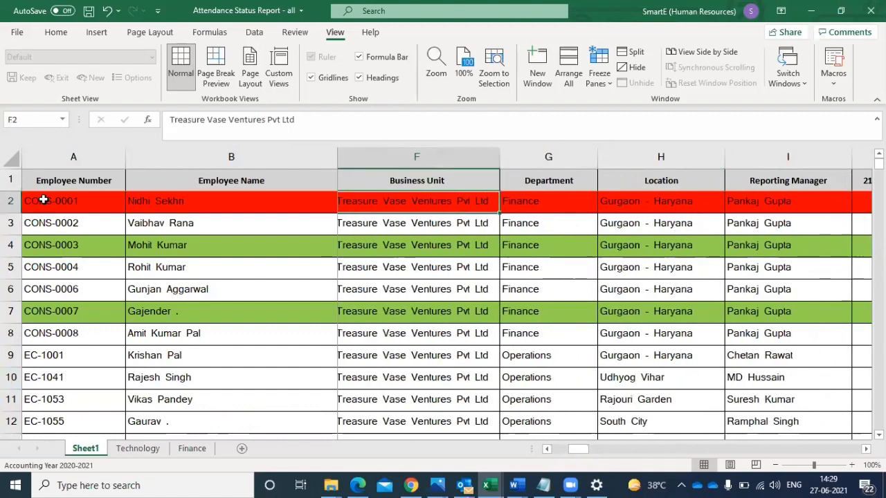
pyautogui.press('Right')
pyautogui.press('Right')
pyautogui.press('Right')
pyautogui.press('Right')
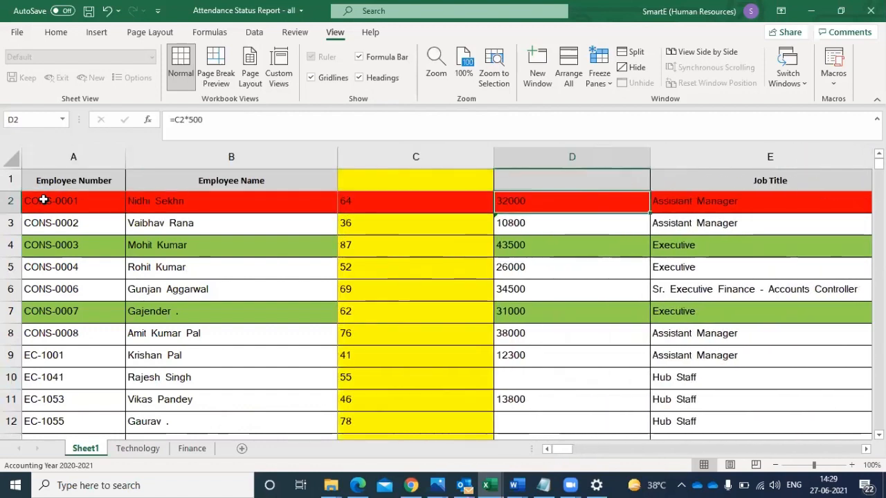
# - Clear the job title in cell E8
pyautogui.press('Down')
pyautogui.press('Down')
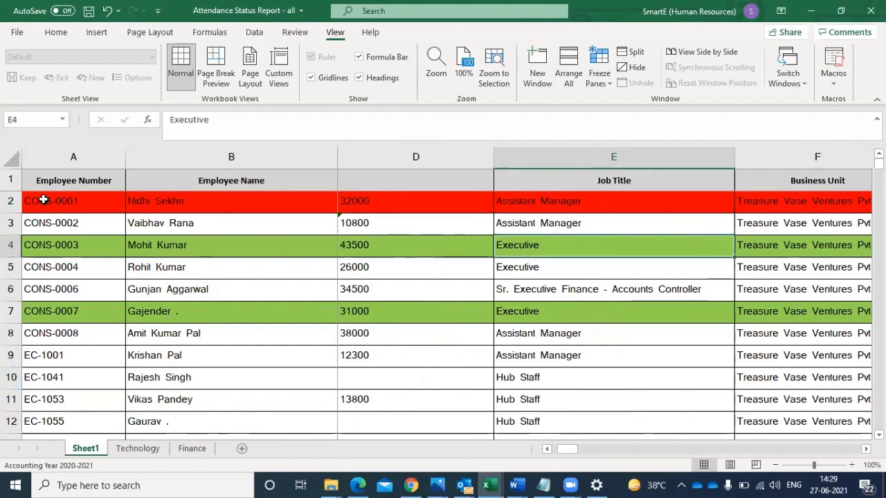
pyautogui.press('Up')
pyautogui.press('Up')
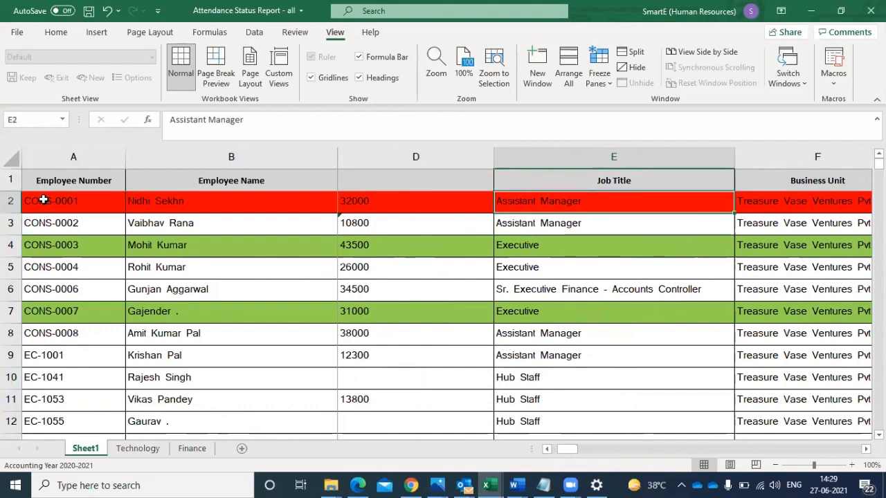
pyautogui.press('Down')
pyautogui.press('Down')
pyautogui.press('Down')
pyautogui.press('Down')
pyautogui.press('Down')
pyautogui.press('Down')
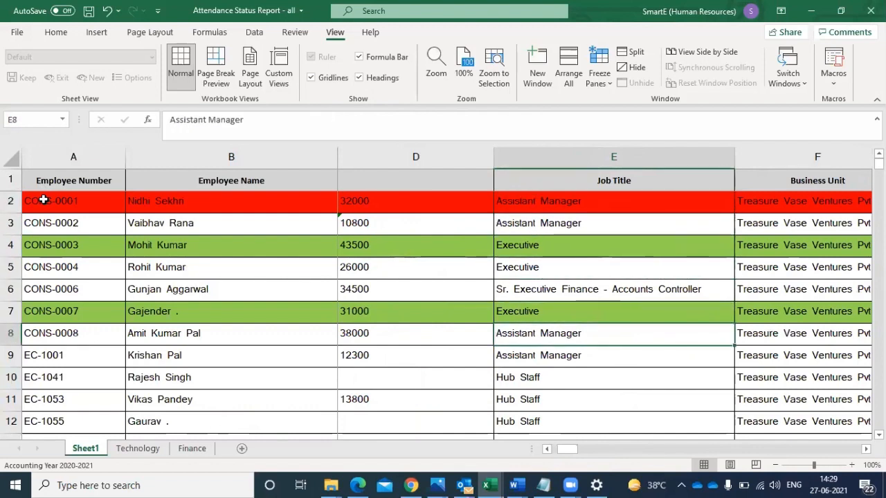
pyautogui.press('Delete')
# - Examine the employee numbers down column A and the values in the yellow column C
pyautogui.press('Left')
pyautogui.press('Left')
pyautogui.press('Left')
pyautogui.press('Left')
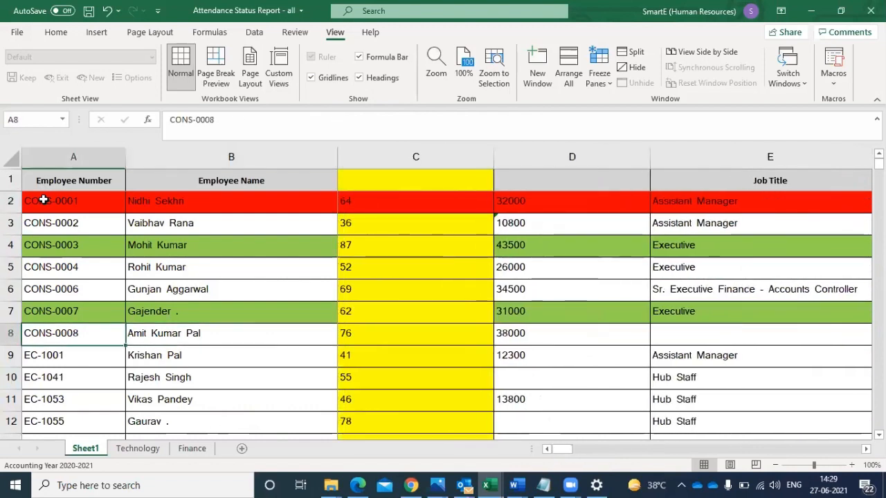
pyautogui.press('Down')
pyautogui.press('Down')
pyautogui.press('Down')
pyautogui.press('Down')
pyautogui.press('Down')
pyautogui.press('Down')
pyautogui.press('Down')
pyautogui.press('Down')
pyautogui.press('Down')
pyautogui.press('Down')
pyautogui.press('Down')
pyautogui.press('Down')
pyautogui.press('Down')
pyautogui.press('Down')
pyautogui.press('Down')
pyautogui.press('Down')
pyautogui.press('Down')
pyautogui.press('Down')
pyautogui.press('Down')
pyautogui.press('Down')
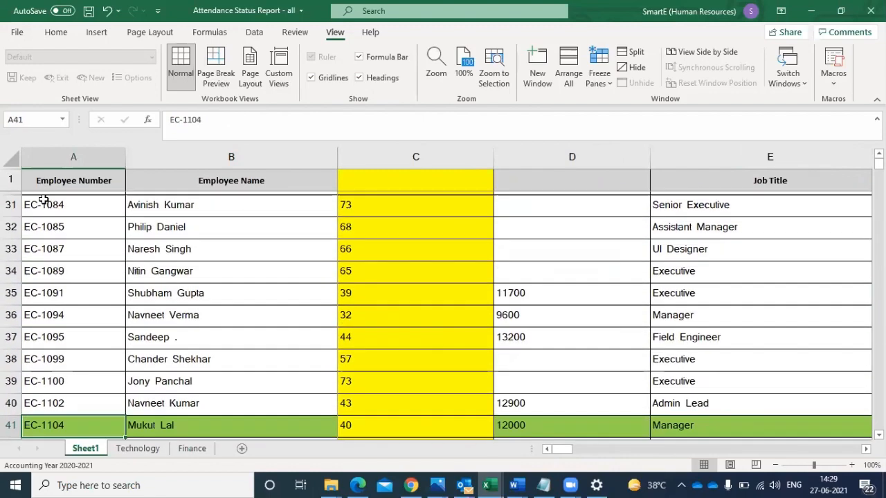
pyautogui.press('Down')
pyautogui.press('Down')
pyautogui.press('Down')
pyautogui.press('Down')
pyautogui.press('Down')
pyautogui.press('Down')
pyautogui.press('Down')
pyautogui.press('Down')
pyautogui.press('Down')
pyautogui.press('Down')
pyautogui.press('Down')
pyautogui.press('Down')
pyautogui.press('Down')
pyautogui.press('Down')
pyautogui.press('Down')
pyautogui.press('Down')
pyautogui.press('Down')
pyautogui.press('Down')
pyautogui.press('Down')
pyautogui.press('Down')
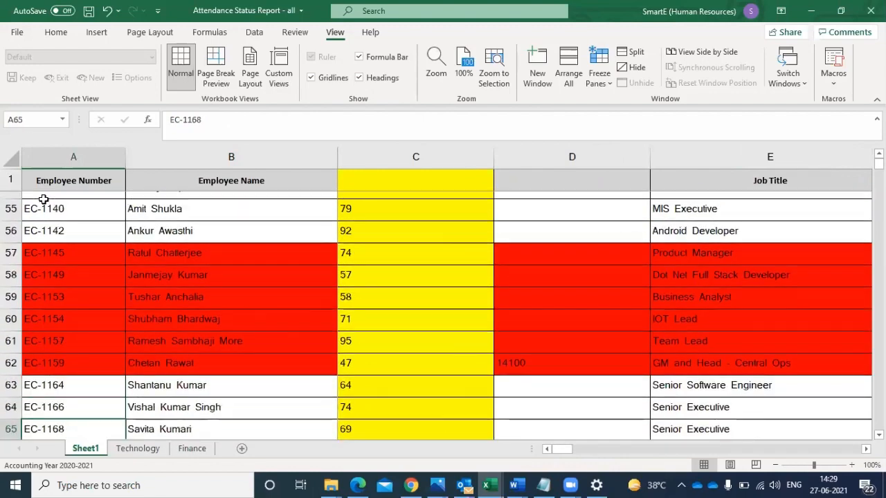
pyautogui.press('Down')
pyautogui.press('Down')
pyautogui.press('Down')
pyautogui.press('Down')
pyautogui.press('Down')
pyautogui.press('Down')
pyautogui.press('Down')
pyautogui.press('Down')
pyautogui.press('Down')
pyautogui.press('Down')
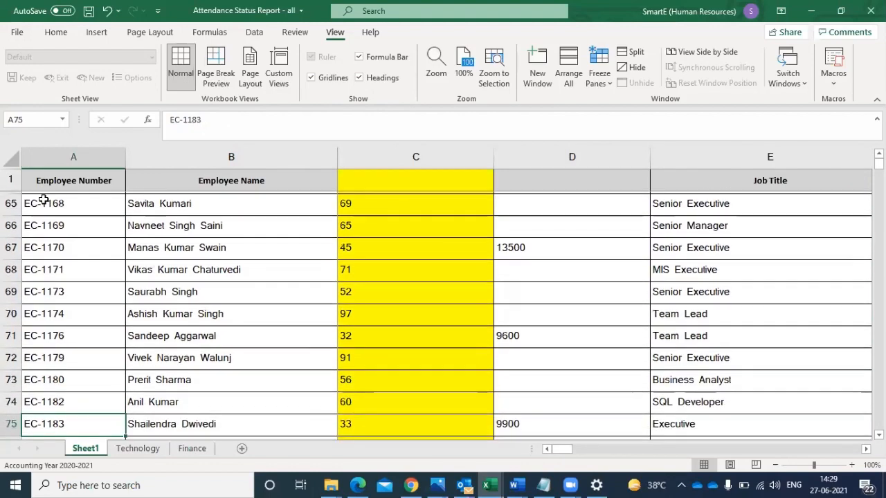
pyautogui.press('Down')
pyautogui.press('Down')
pyautogui.press('Up')
pyautogui.press('Up')
pyautogui.press('Up')
pyautogui.press('Up')
pyautogui.press('Up')
pyautogui.press('Up')
pyautogui.press('Up')
pyautogui.press('Up')
pyautogui.press('Up')
pyautogui.press('Up')
pyautogui.press('Up')
pyautogui.press('Up')
pyautogui.press('Up')
pyautogui.press('Up')
pyautogui.press('Up')
pyautogui.press('Up')
pyautogui.press('Up')
pyautogui.press('Up')
pyautogui.press('Up')
pyautogui.press('Up')
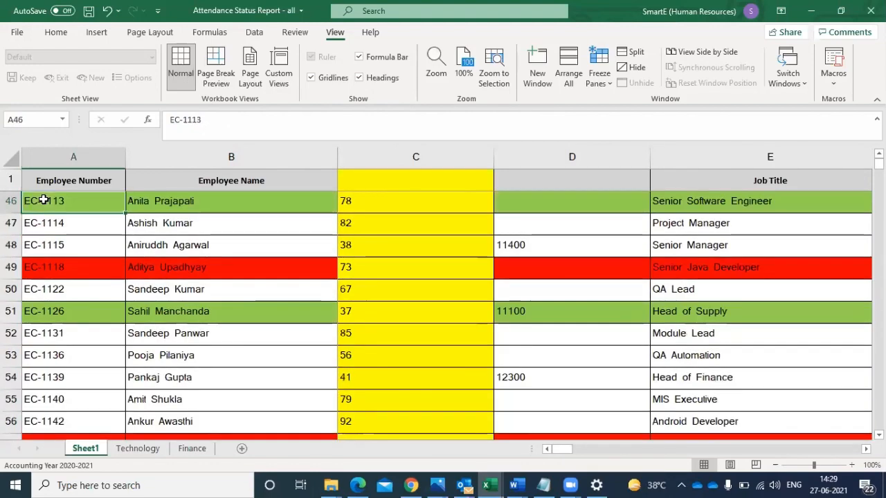
pyautogui.press('Up')
pyautogui.press('Up')
pyautogui.press('Up')
pyautogui.press('Up')
pyautogui.press('Up')
pyautogui.press('Up')
pyautogui.press('Up')
pyautogui.press('Up')
pyautogui.press('Up')
pyautogui.press('Up')
pyautogui.press('Up')
pyautogui.press('Up')
pyautogui.press('Up')
pyautogui.press('Up')
pyautogui.press('Up')
pyautogui.press('Up')
pyautogui.press('Up')
pyautogui.press('Up')
pyautogui.press('Up')
pyautogui.press('Up')
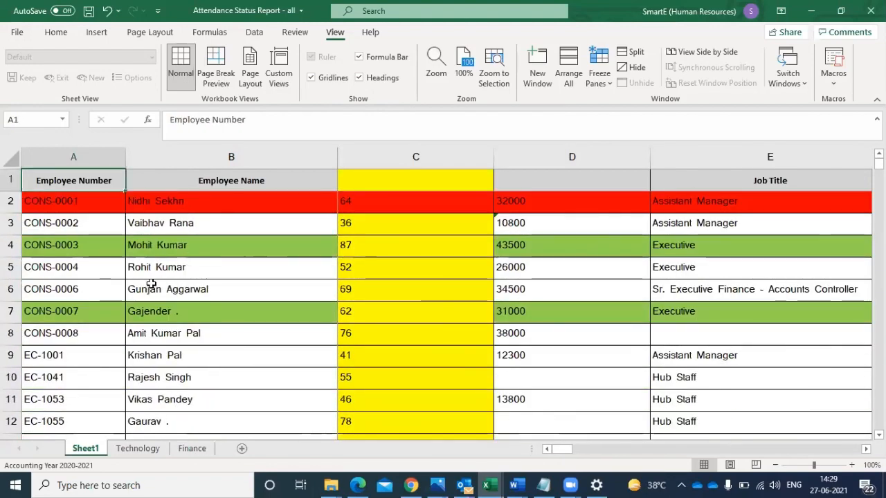
pyautogui.click(375, 158)
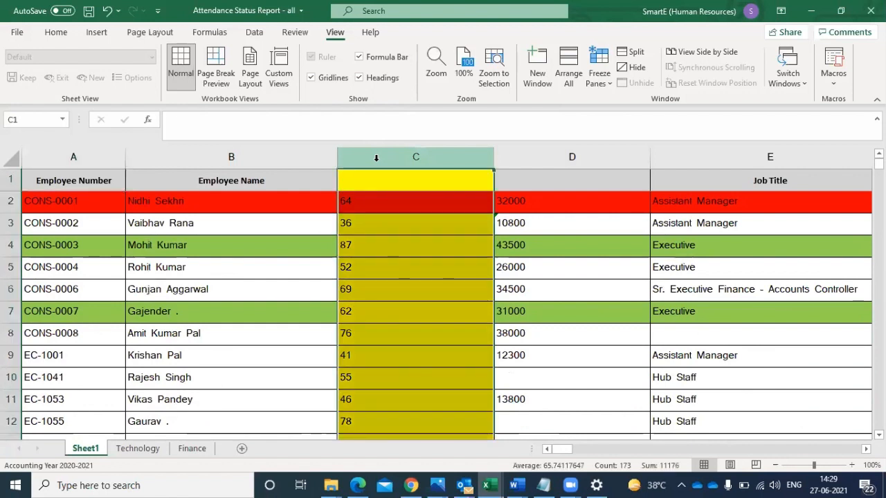
pyautogui.click(189, 262)
pyautogui.press('Left')
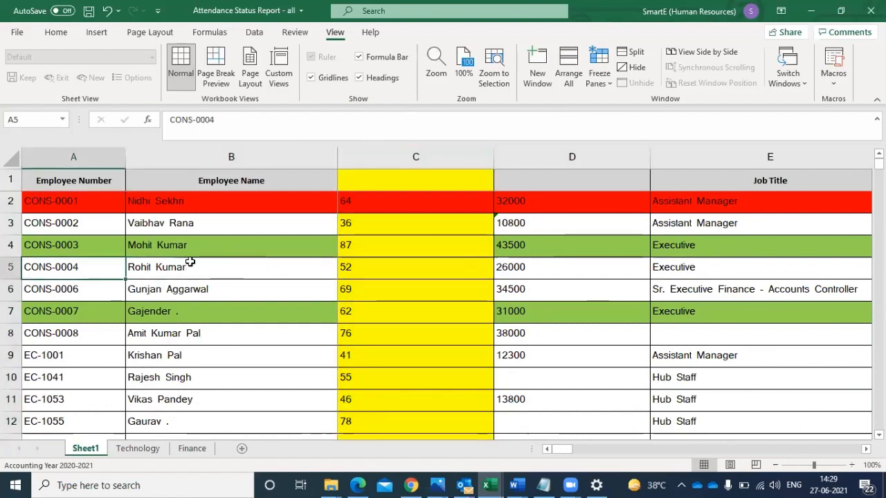
# - Enter =COUNTA(A2:A173) in A174, directly below the last employee number
pyautogui.press('Down')
pyautogui.press('Down')
pyautogui.press('Down')
pyautogui.press('Down')
pyautogui.press('Down')
pyautogui.press('Down')
pyautogui.press('Down')
pyautogui.press('Down')
pyautogui.press('Down')
pyautogui.press('Down')
pyautogui.press('Down')
pyautogui.press('Down')
pyautogui.press('Down')
pyautogui.press('Down')
pyautogui.press('Down')
pyautogui.press('Down')
pyautogui.press('Down')
pyautogui.press('Down')
pyautogui.press('Down')
pyautogui.press('Down')
pyautogui.press('Down')
pyautogui.press('Down')
pyautogui.press('Down')
pyautogui.press('Down')
pyautogui.press('Down')
pyautogui.press('Down')
pyautogui.press('Down')
pyautogui.press('Down')
pyautogui.press('Down')
pyautogui.press('Down')
pyautogui.press('Down')
pyautogui.press('Down')
pyautogui.press('Down')
pyautogui.press('Down')
pyautogui.press('Down')
pyautogui.press('Down')
pyautogui.press('Down')
pyautogui.press('Down')
pyautogui.press('Down')
pyautogui.press('Down')
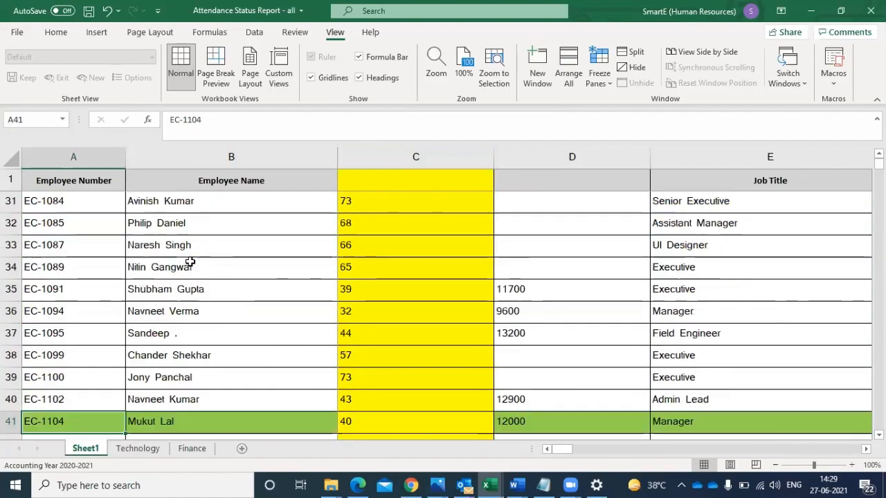
pyautogui.press('Down')
pyautogui.press('Down')
pyautogui.press('Down')
pyautogui.press('Down')
pyautogui.press('Down')
pyautogui.press('Down')
pyautogui.press('Down')
pyautogui.press('Down')
pyautogui.press('Down')
pyautogui.press('Down')
pyautogui.press('Down')
pyautogui.press('Down')
pyautogui.press('Down')
pyautogui.press('Down')
pyautogui.press('Down')
pyautogui.press('Down')
pyautogui.press('Down')
pyautogui.press('Down')
pyautogui.press('Down')
pyautogui.press('Down')
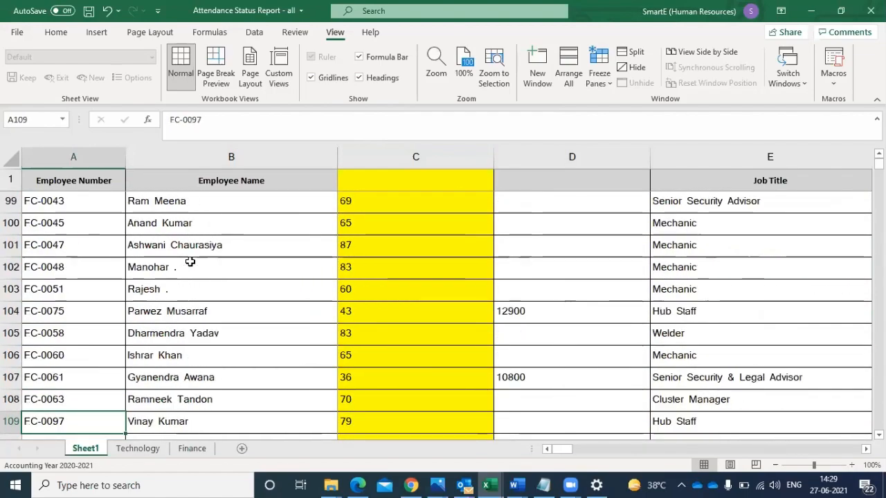
pyautogui.press('Down')
pyautogui.press('Down')
pyautogui.press('Down')
pyautogui.press('Down')
pyautogui.press('Down')
pyautogui.press('Down')
pyautogui.press('Down')
pyautogui.press('Down')
pyautogui.press('Down')
pyautogui.press('Down')
pyautogui.press('Down')
pyautogui.press('Down')
pyautogui.press('Down')
pyautogui.press('Down')
pyautogui.press('Down')
pyautogui.press('Down')
pyautogui.press('Down')
pyautogui.press('Down')
pyautogui.press('Down')
pyautogui.press('Down')
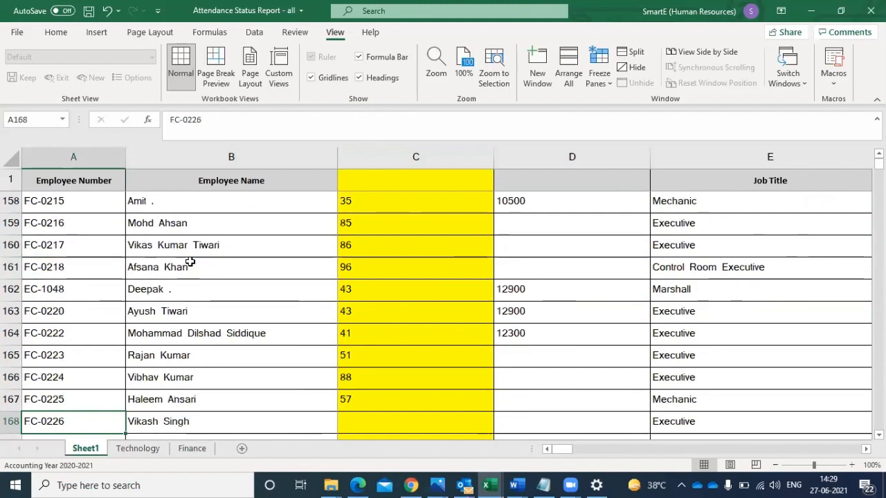
pyautogui.press('Up')
pyautogui.press('Up')
pyautogui.press('Up')
pyautogui.press('Up')
pyautogui.press('Up')
pyautogui.press('Up')
pyautogui.press('Up')
pyautogui.press('Up')
pyautogui.press('Up')
pyautogui.press('Up')
pyautogui.press('Up')
pyautogui.press('Up')
pyautogui.press('Up')
pyautogui.press('Up')
pyautogui.press('Up')
pyautogui.press('Up')
pyautogui.press('Up')
pyautogui.press('Up')
pyautogui.press('Up')
pyautogui.press('Up')
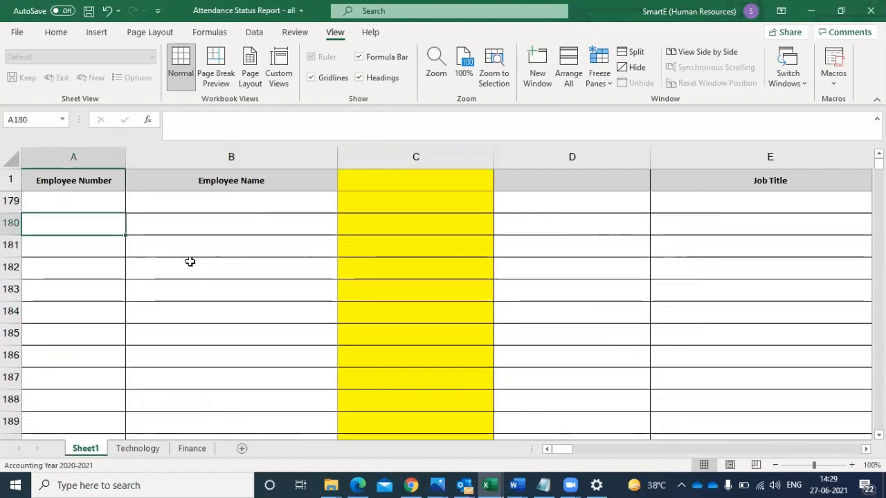
pyautogui.press('Down')
pyautogui.press('Down')
pyautogui.press('Down')
pyautogui.press('Down')
pyautogui.press('Down')
pyautogui.press('Down')
pyautogui.press('Down')
pyautogui.press('Down')
pyautogui.press('Down')
pyautogui.press('Down')
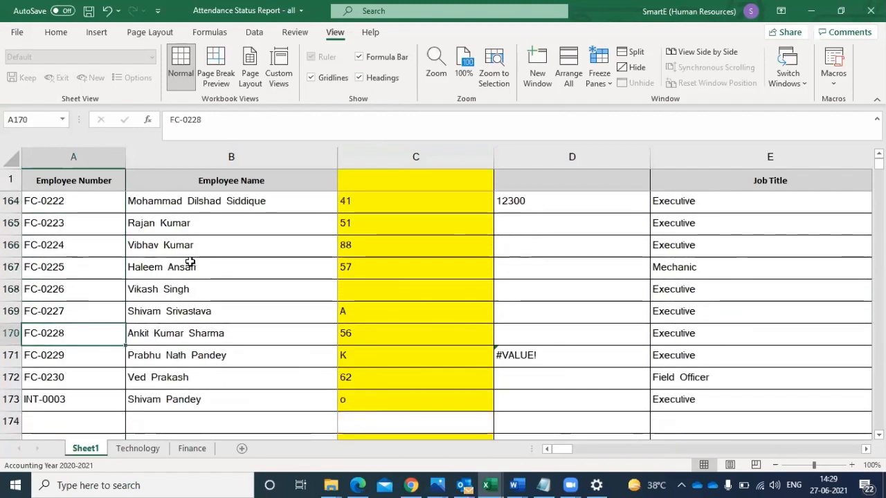
pyautogui.write('=')
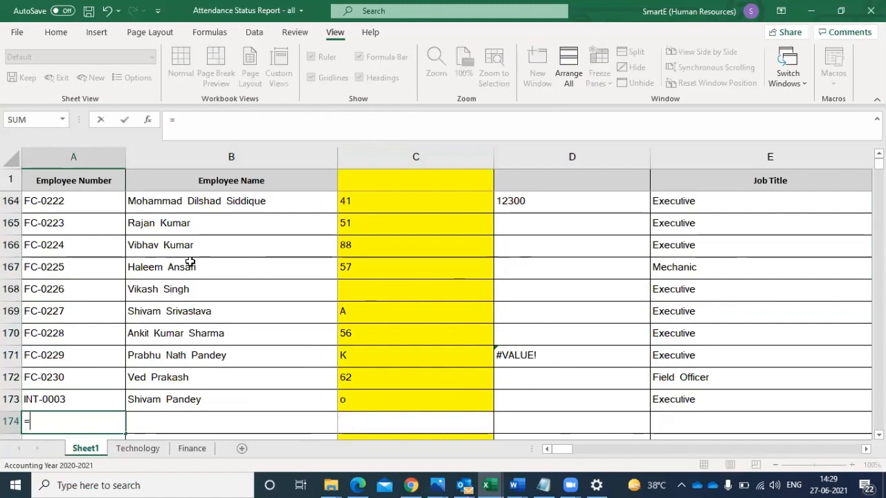
pyautogui.write('c')
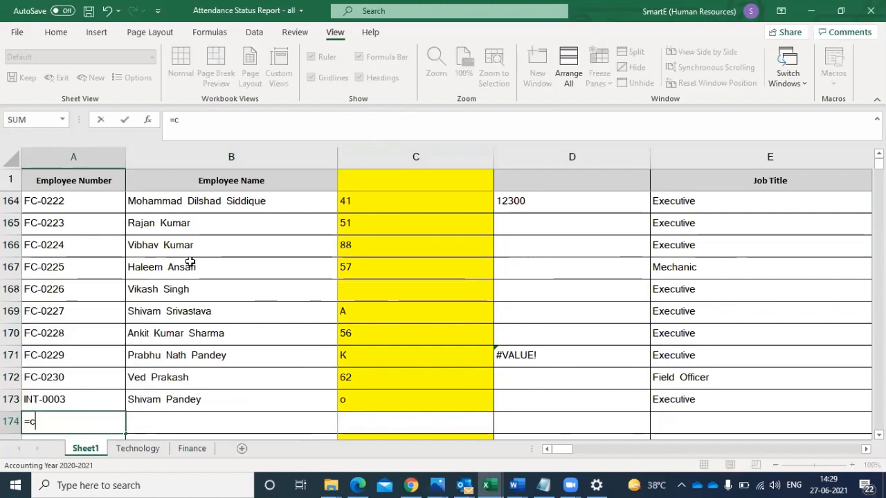
pyautogui.write('pount')
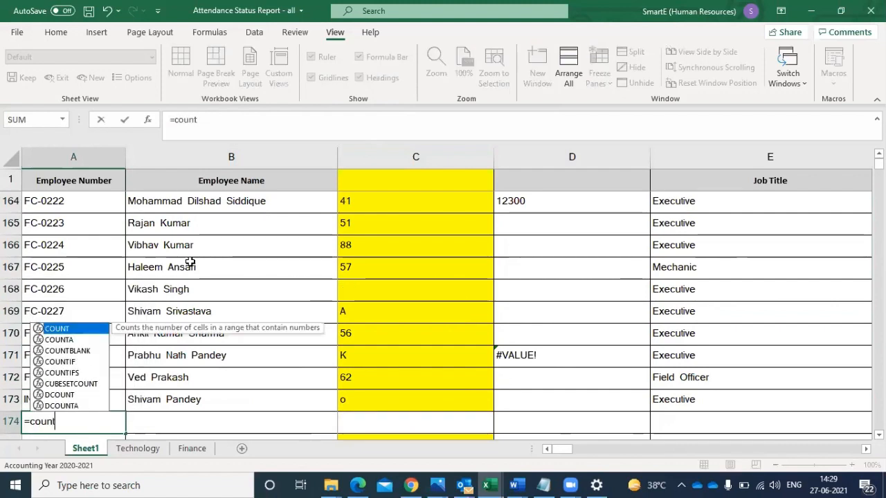
pyautogui.doubleClick(65, 339)
pyautogui.moveTo(48, 401); pyautogui.dragTo(42, 206)
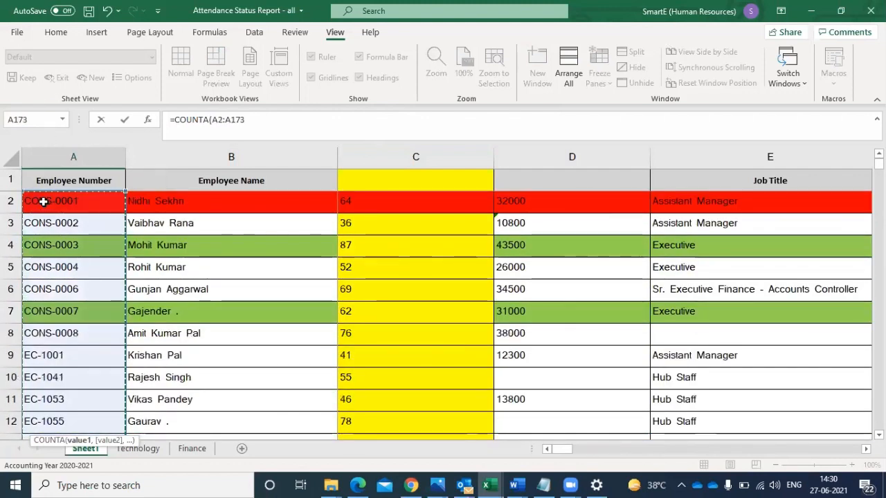
pyautogui.press('Return')
# - Fill the COUNTA formula from A174 across the row to column AM
pyautogui.click(90, 394)
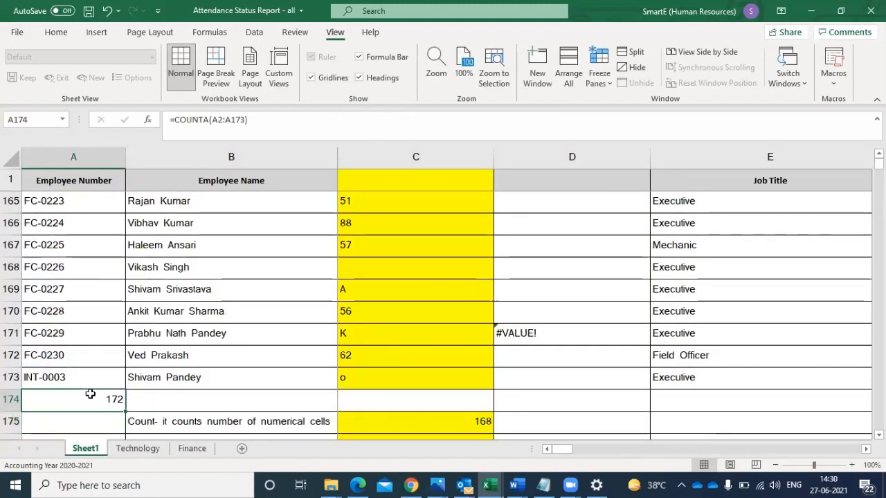
pyautogui.moveTo(125, 412); pyautogui.dragTo(837, 400)
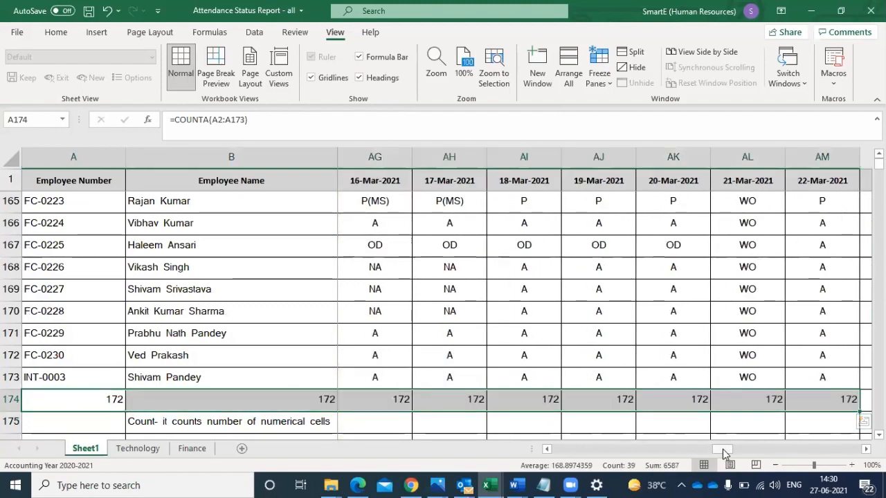
pyautogui.hscroll(-10, 723, 449)
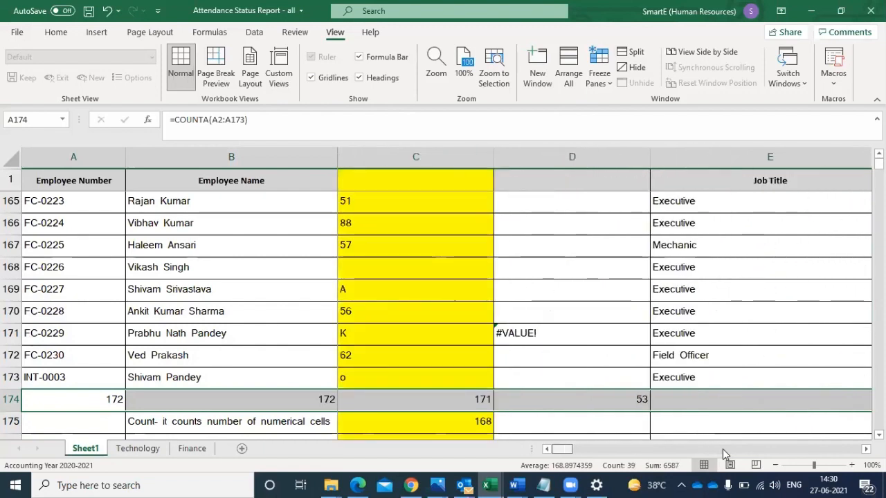
# - Examine the COUNTA results in row 174 from column A to column H, comparing C174 with the blank cell C168
pyautogui.click(63, 393)
pyautogui.press('Right')
pyautogui.press('Right')
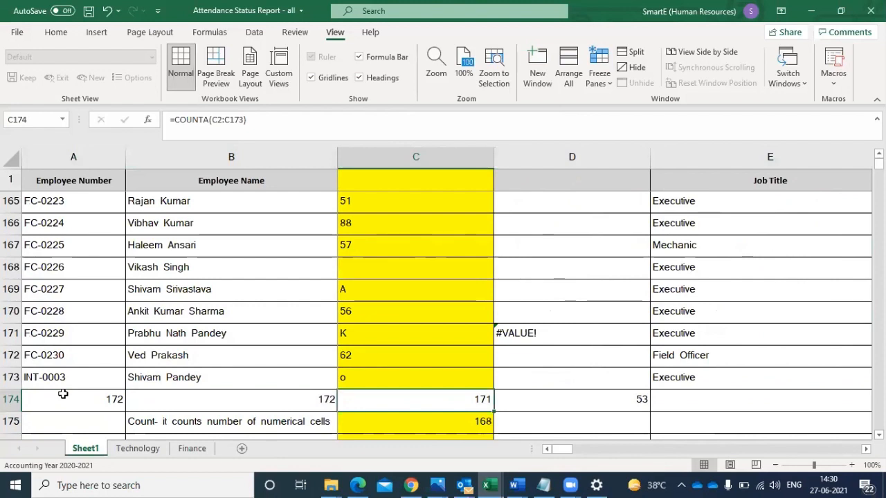
pyautogui.click(369, 273)
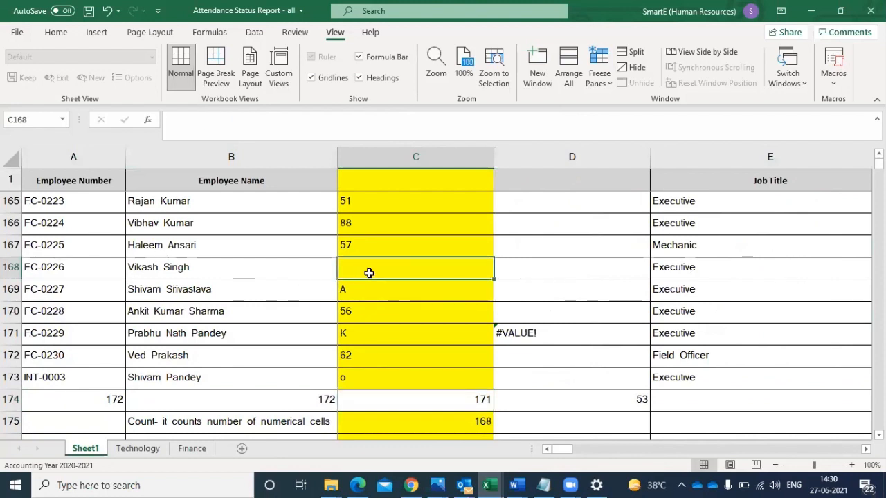
pyautogui.click(420, 402)
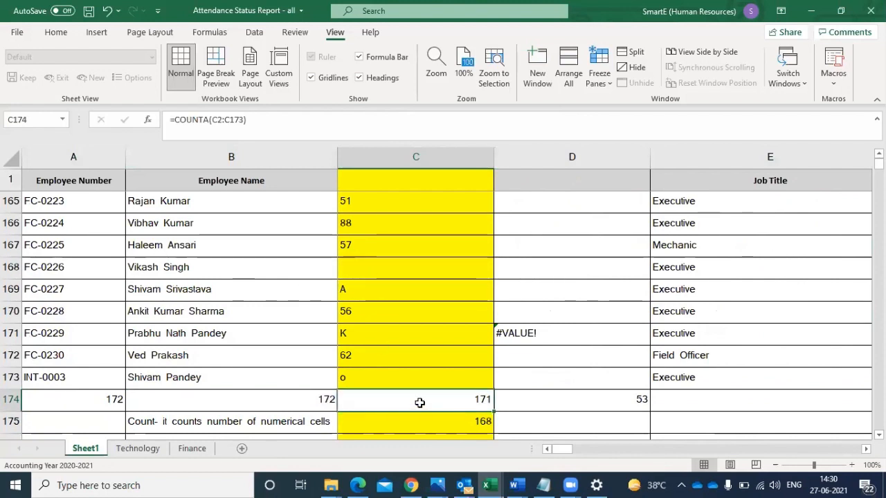
pyautogui.press('Right')
pyautogui.press('Right')
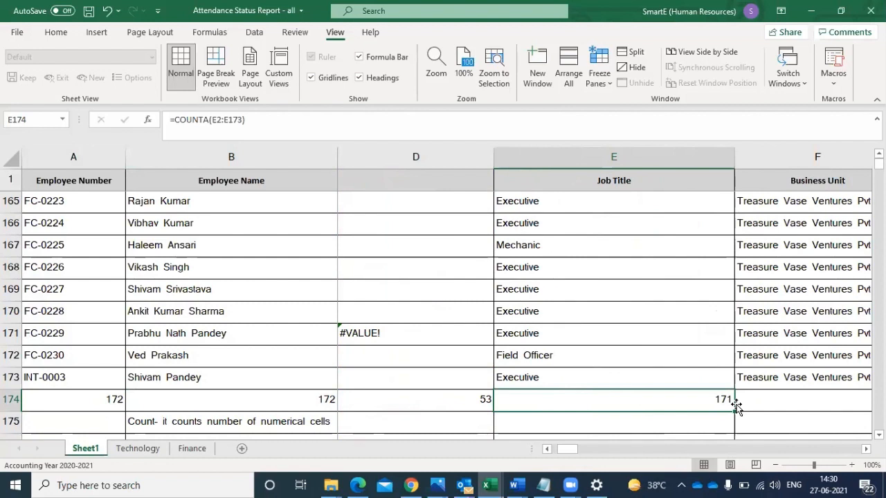
pyautogui.click(568, 385)
pyautogui.click(587, 400)
pyautogui.press('Right')
pyautogui.press('Right')
pyautogui.press('Right')
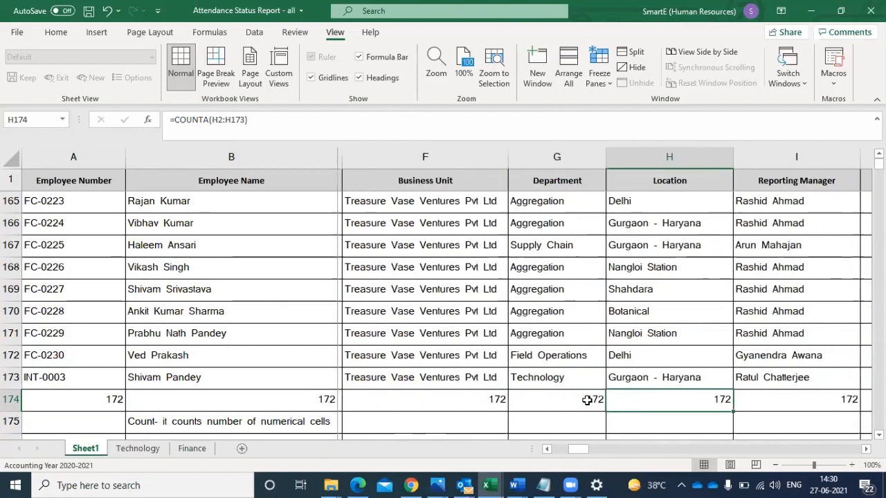
# - Clear the department in G168 and check its effect on the COUNTA formula in G174
pyautogui.click(542, 270)
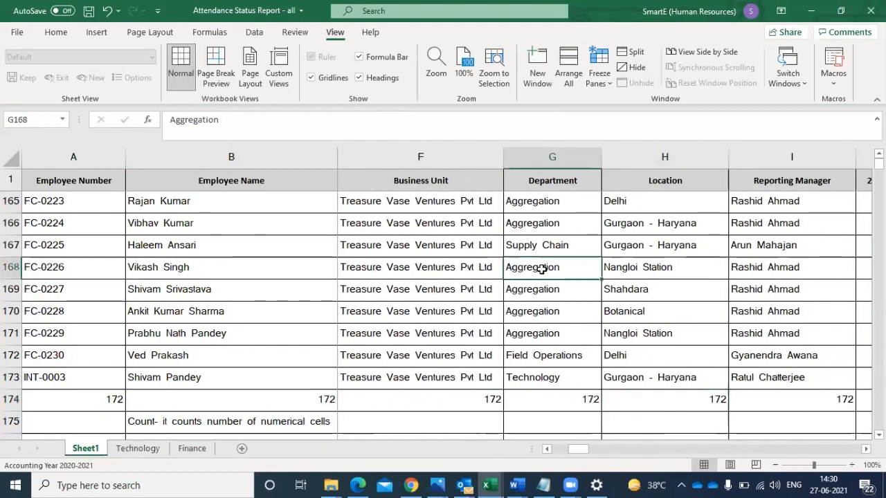
pyautogui.press('Delete')
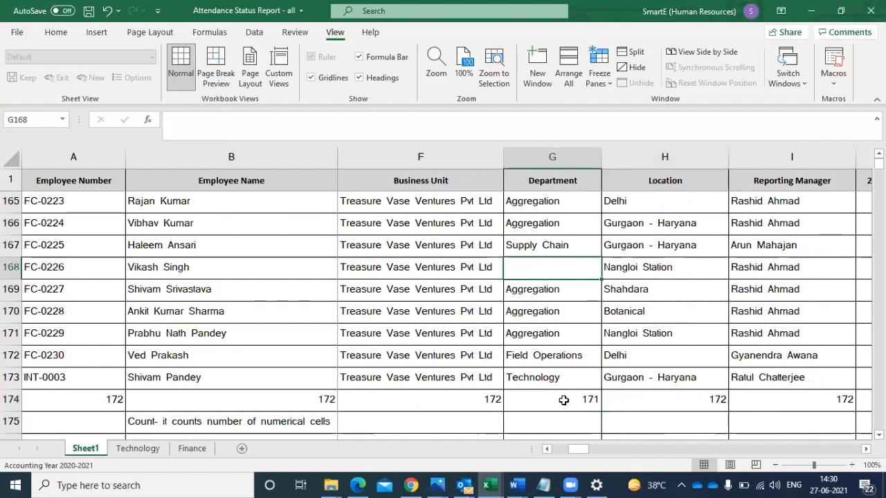
pyautogui.click(564, 400)
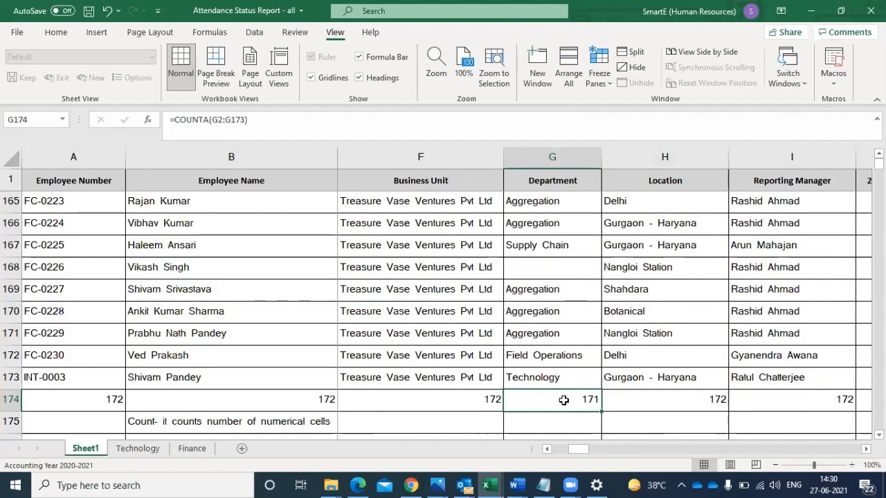
pyautogui.click(522, 266)
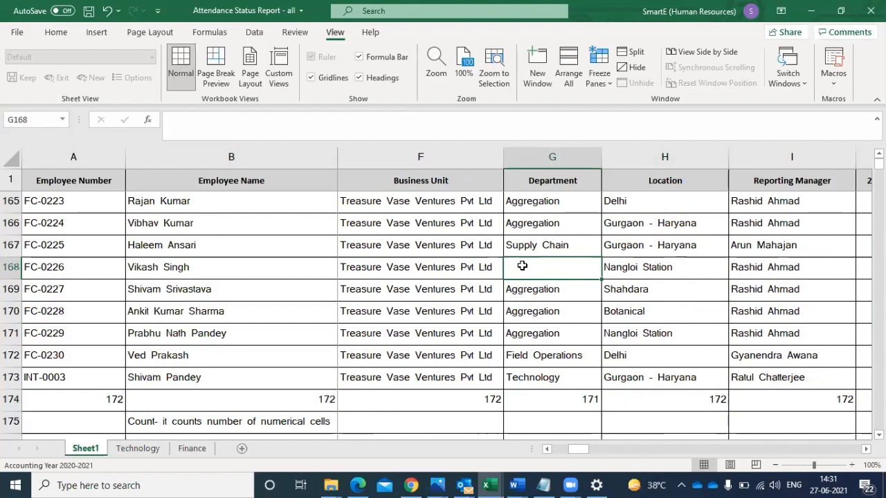
# - Review the row 174 COUNTA formulas again, checking the Department, Employee Name and column D cells
pyautogui.click(10, 399)
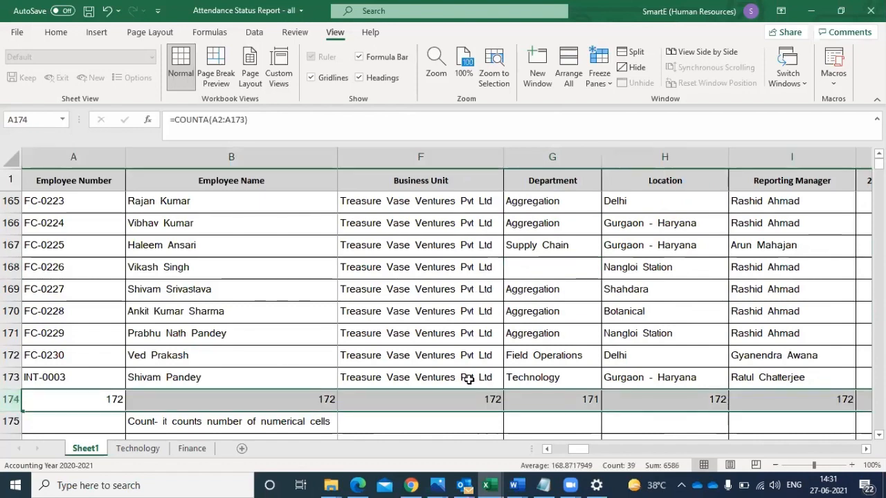
pyautogui.click(578, 396)
pyautogui.click(180, 400)
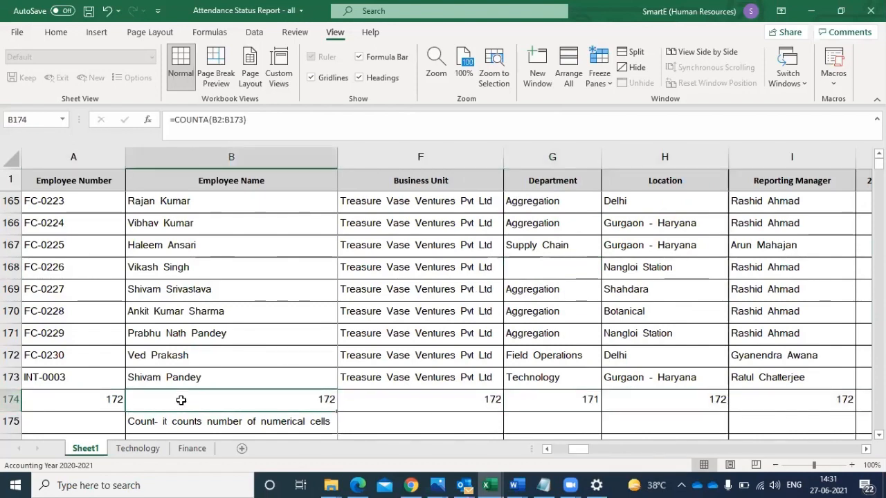
pyautogui.press('Right')
pyautogui.press('Right')
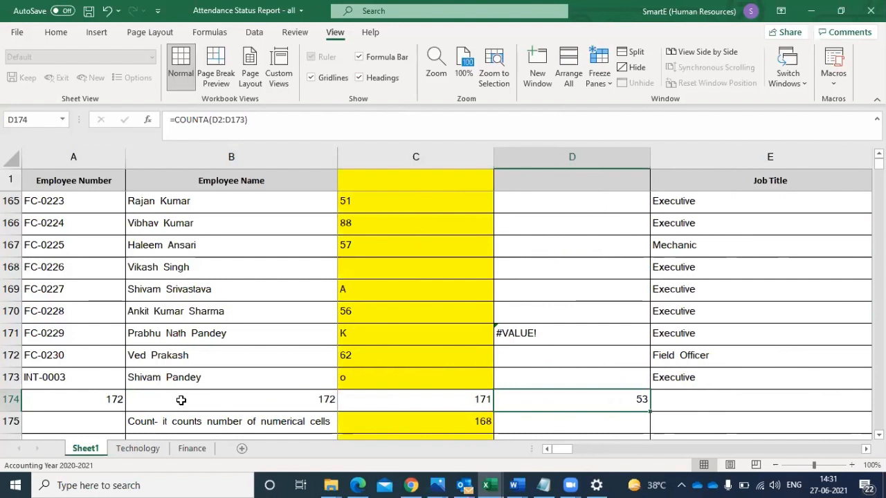
# - Delete the COUNTA row 174 below the attendance data
pyautogui.press('Left')
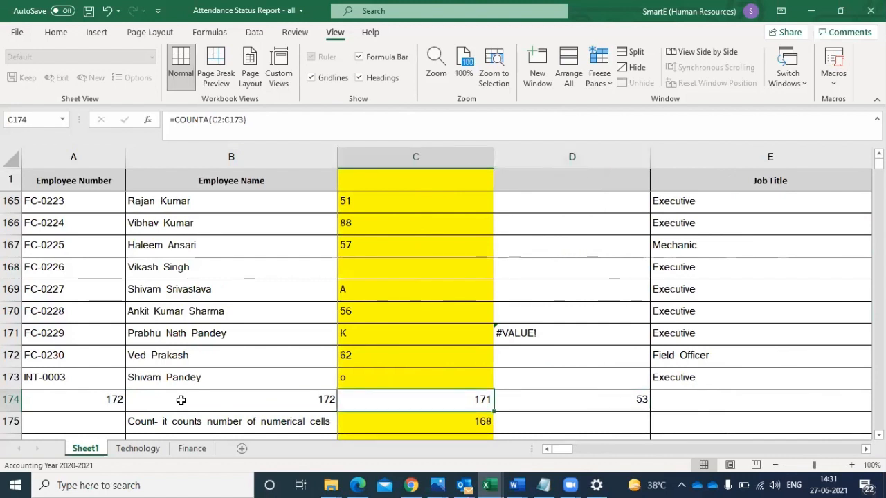
pyautogui.click(7, 398)
pyautogui.rightClick(7, 399)
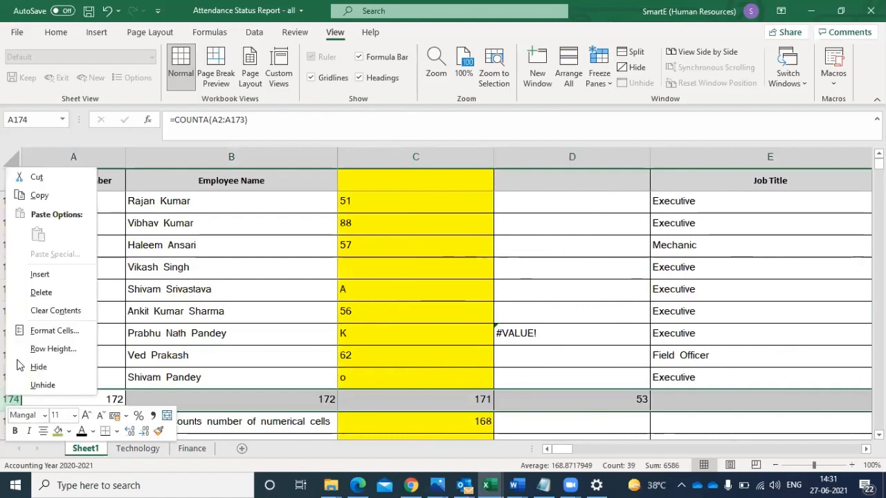
pyautogui.click(39, 294)
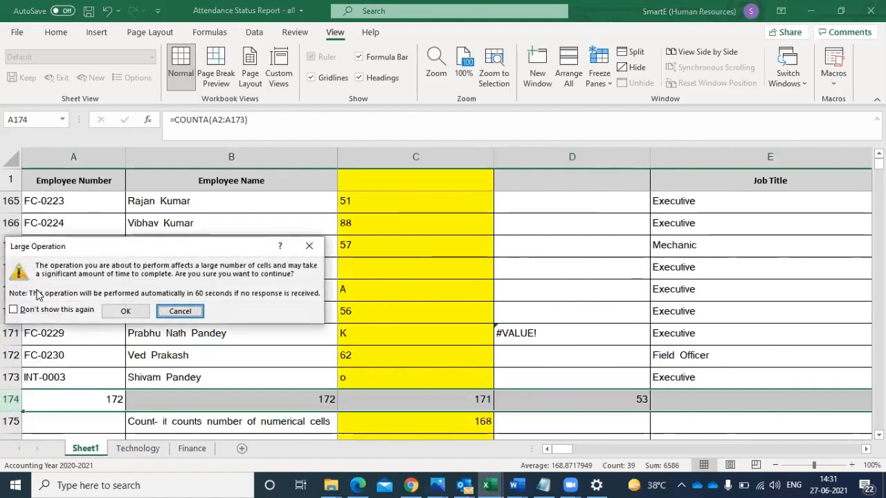
pyautogui.click(125, 311)
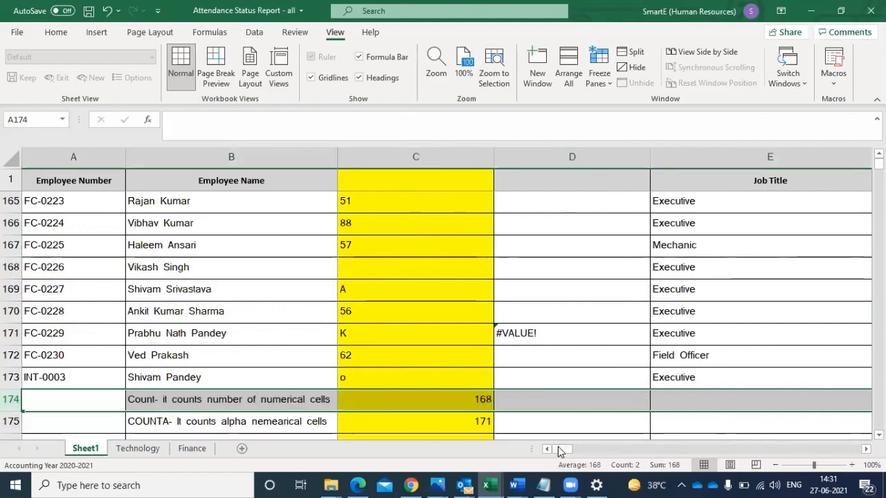
pyautogui.moveTo(591, 448); pyautogui.dragTo(747, 444)
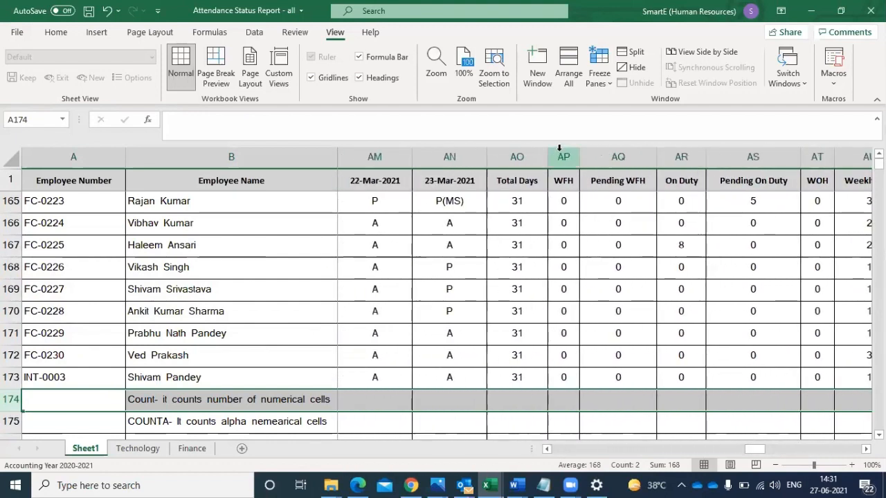
pyautogui.click(559, 149)
pyautogui.moveTo(563, 156); pyautogui.dragTo(731, 156)
pyautogui.click(728, 155)
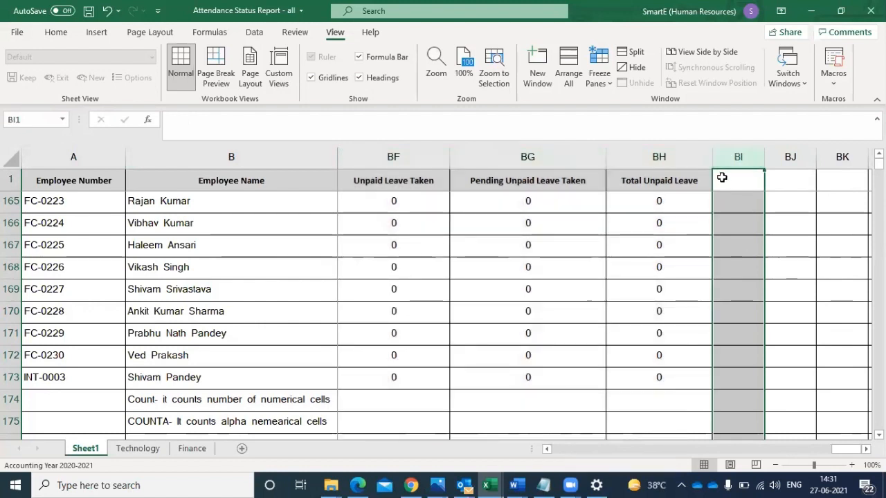
pyautogui.rightClick(722, 178)
pyautogui.press('Escape')
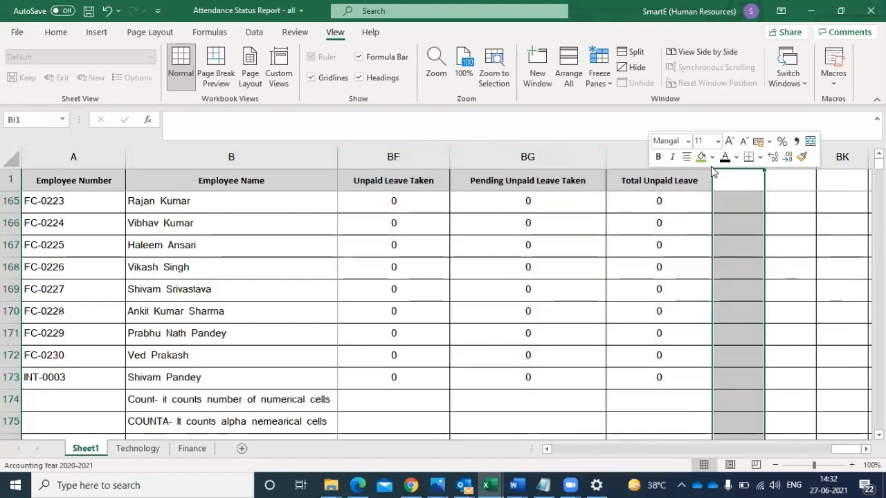
pyautogui.click(389, 156)
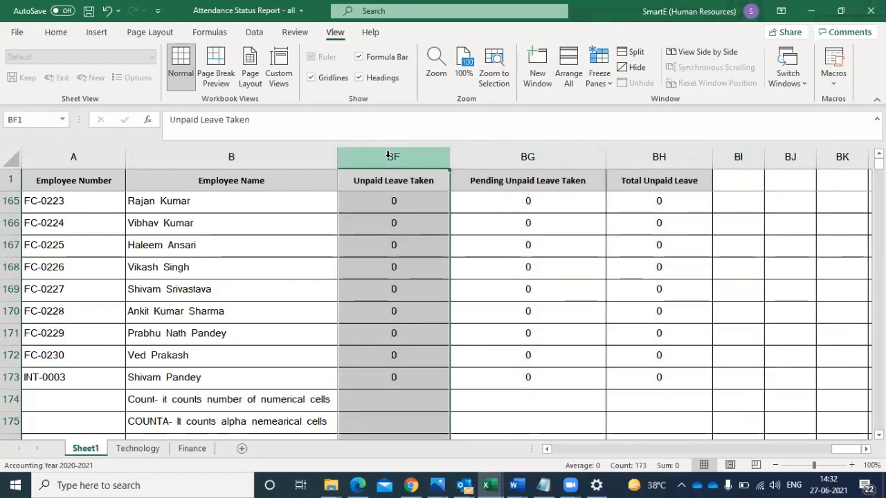
pyautogui.press('Left')
pyautogui.press('Left')
pyautogui.press('Left')
pyautogui.press('Left')
pyautogui.press('Left')
pyautogui.press('Left')
pyautogui.press('Left')
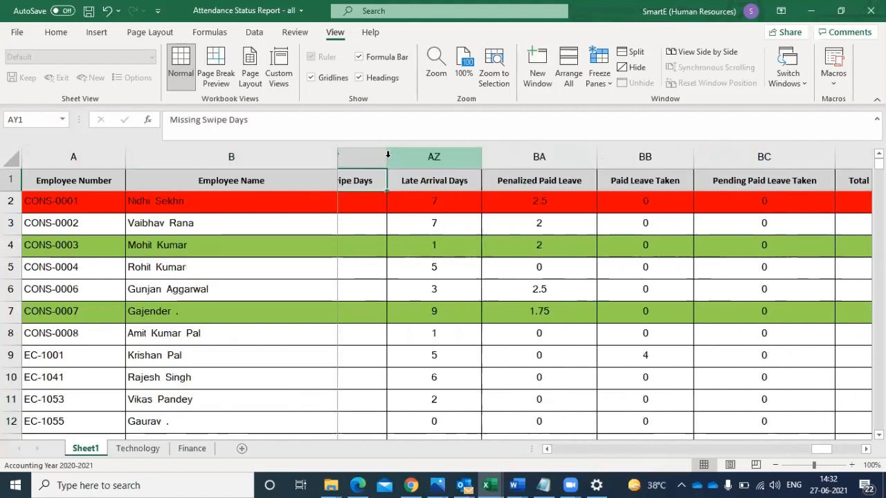
pyautogui.press('Left')
pyautogui.press('Left')
pyautogui.press('Left')
pyautogui.press('Left')
pyautogui.press('Left')
pyautogui.press('Left')
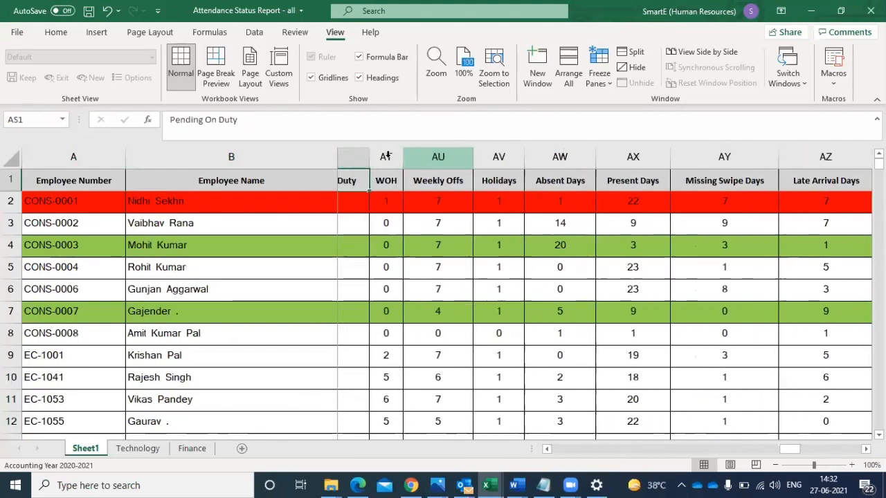
pyautogui.press('Left')
pyautogui.press('Left')
pyautogui.press('Left')
pyautogui.press('Left')
pyautogui.press('Left')
pyautogui.press('Left')
pyautogui.press('Left')
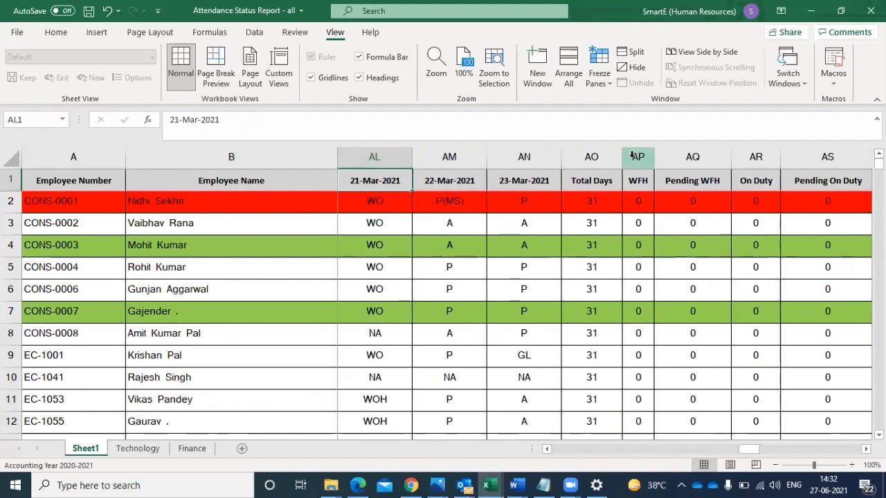
# - Clear the contents of columns AP through BJ, covering the summary columns from WFH to Total Unpaid Leave
pyautogui.click(638, 150)
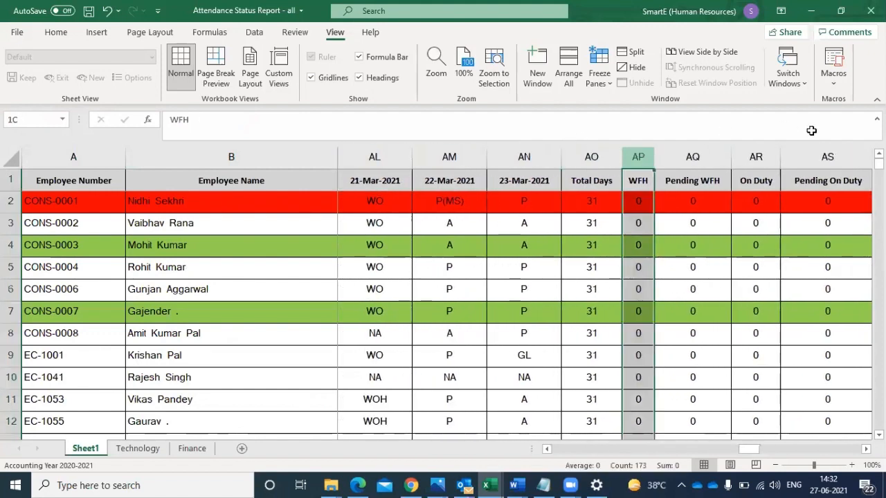
pyautogui.hotkey('shift', 'Right')
pyautogui.hotkey('shift', 'Right')
pyautogui.hotkey('shift', 'Right')
pyautogui.hotkey('shift', 'Right')
pyautogui.hotkey('shift', 'Right')
pyautogui.hotkey('shift', 'Right')
pyautogui.hotkey('shift', 'Right')
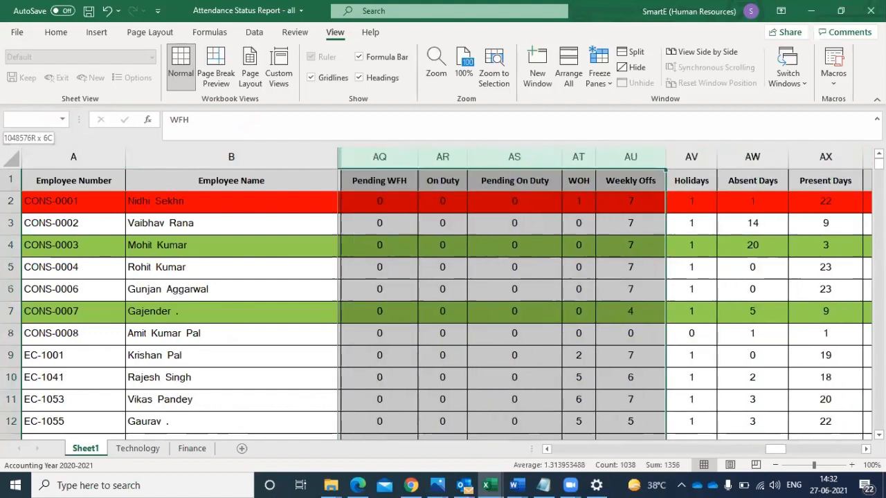
pyautogui.hotkey('shift', 'Right')
pyautogui.hotkey('shift', 'Right')
pyautogui.hotkey('shift', 'Right')
pyautogui.hotkey('shift', 'Right')
pyautogui.hotkey('shift', 'Right')
pyautogui.hotkey('shift', 'Right')
pyautogui.hotkey('shift', 'Right')
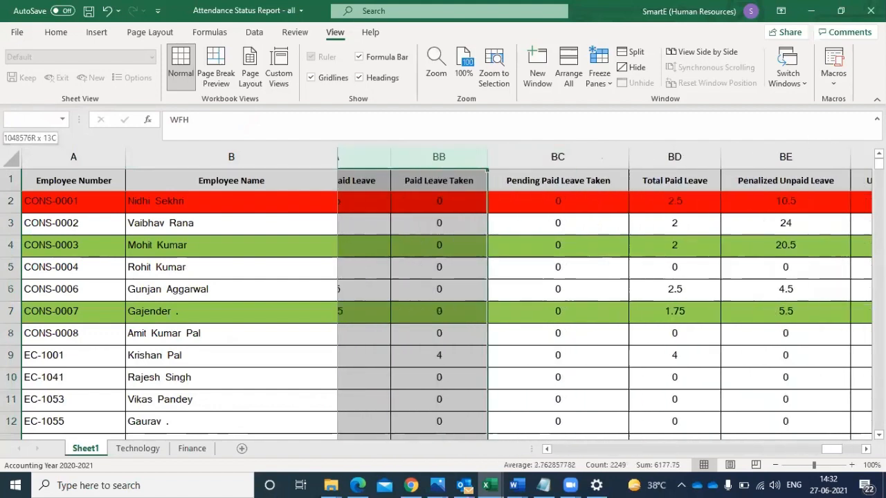
pyautogui.hotkey('shift', 'Right')
pyautogui.hotkey('shift', 'Right')
pyautogui.hotkey('shift', 'Right')
pyautogui.hotkey('shift', 'Right')
pyautogui.hotkey('shift', 'Right')
pyautogui.hotkey('shift', 'Right')
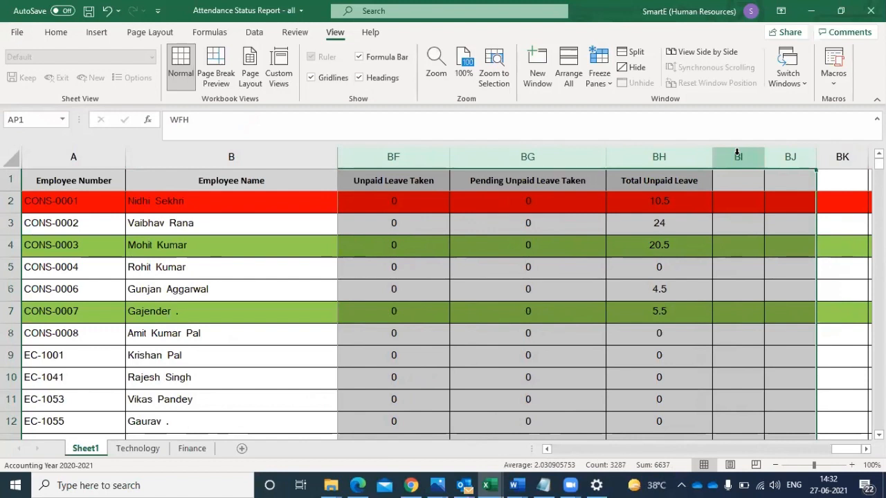
pyautogui.rightClick(737, 152)
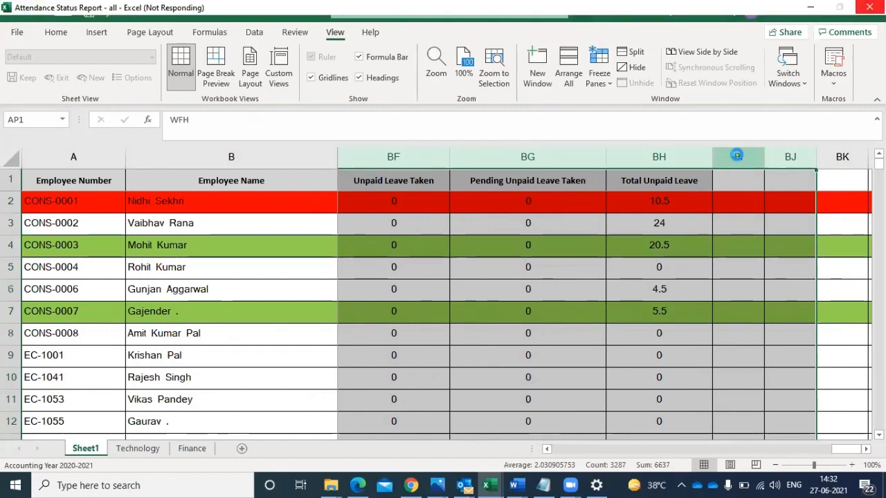
pyautogui.press('Escape')
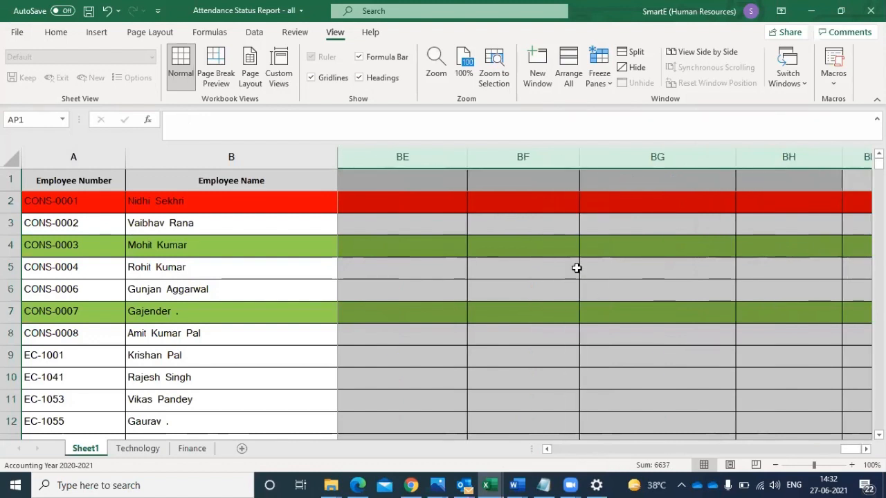
# - Check the emptied summary columns along row 1, going back from BE1 to the March date headers
pyautogui.click(475, 189)
pyautogui.click(459, 181)
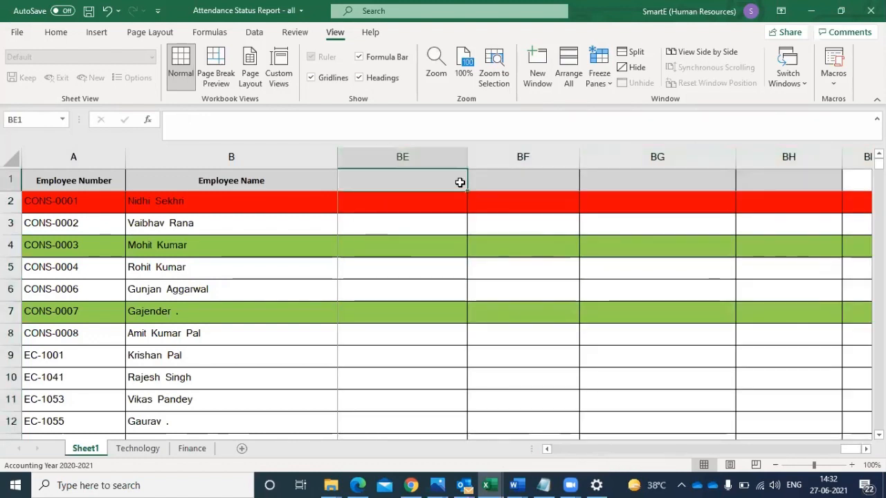
pyautogui.press('Left')
pyautogui.press('Left')
pyautogui.press('Left')
pyautogui.press('Left')
pyautogui.press('Left')
pyautogui.press('Left')
pyautogui.press('Left')
pyautogui.press('Left')
pyautogui.press('Left')
pyautogui.press('Left')
pyautogui.press('Left')
pyautogui.press('Left')
pyautogui.press('Left')
pyautogui.press('Left')
pyautogui.press('Left')
pyautogui.press('Left')
pyautogui.press('Left')
pyautogui.press('Left')
pyautogui.press('Left')
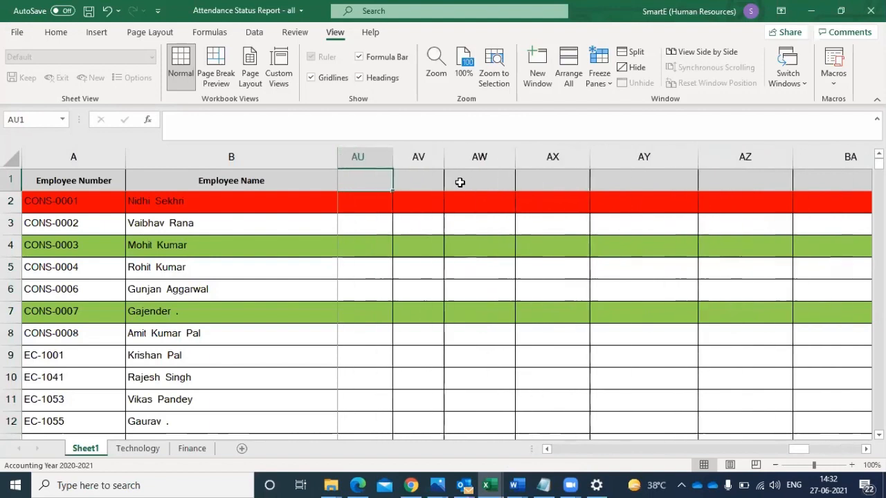
pyautogui.press('Left')
pyautogui.press('Left')
pyautogui.press('Left')
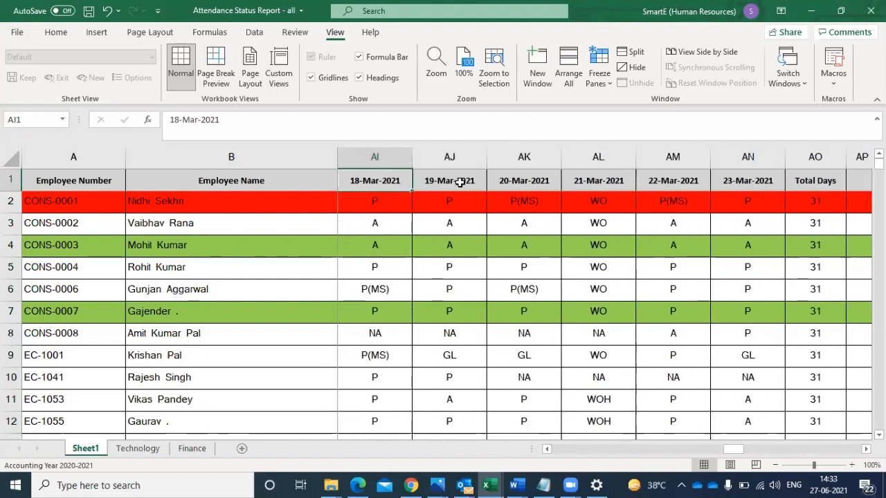
# - Review the date headers in row 1 from 18-Mar-2021 back to the Reporting Manager column
pyautogui.press('Left')
pyautogui.press('Left')
pyautogui.press('Left')
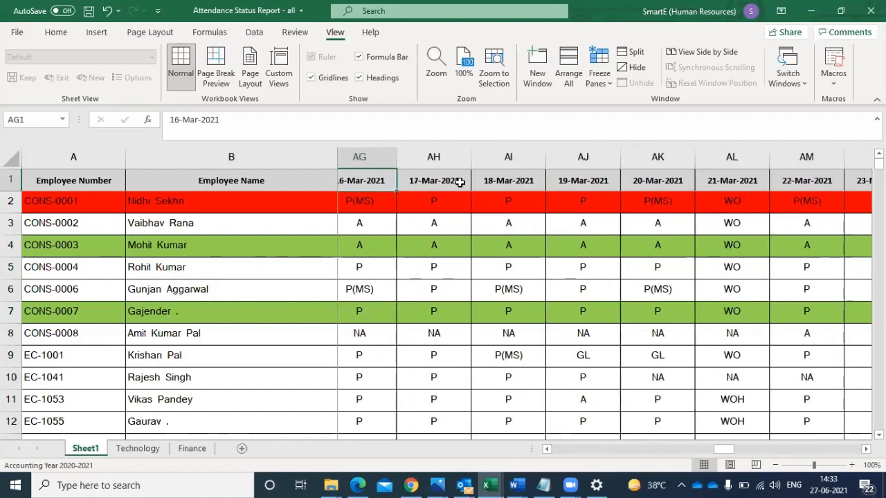
pyautogui.press('Left')
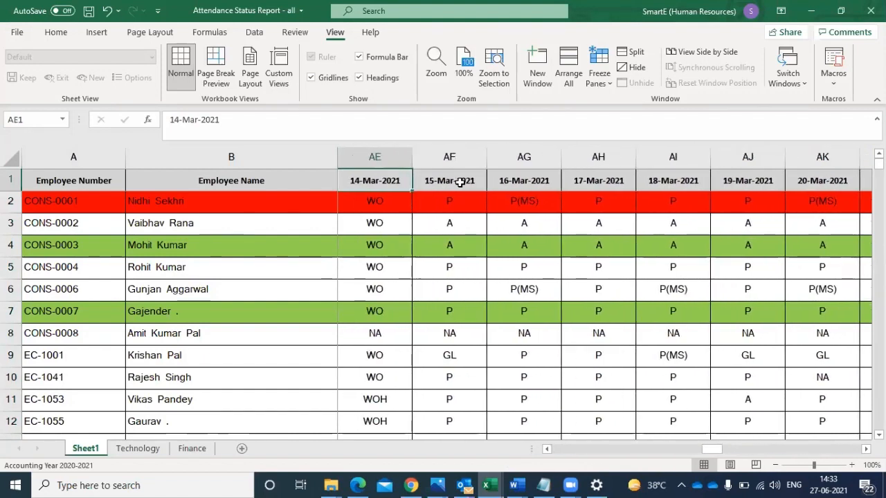
pyautogui.press('Left')
pyautogui.press('Left')
pyautogui.press('Left')
pyautogui.press('Left')
pyautogui.press('Left')
pyautogui.press('Left')
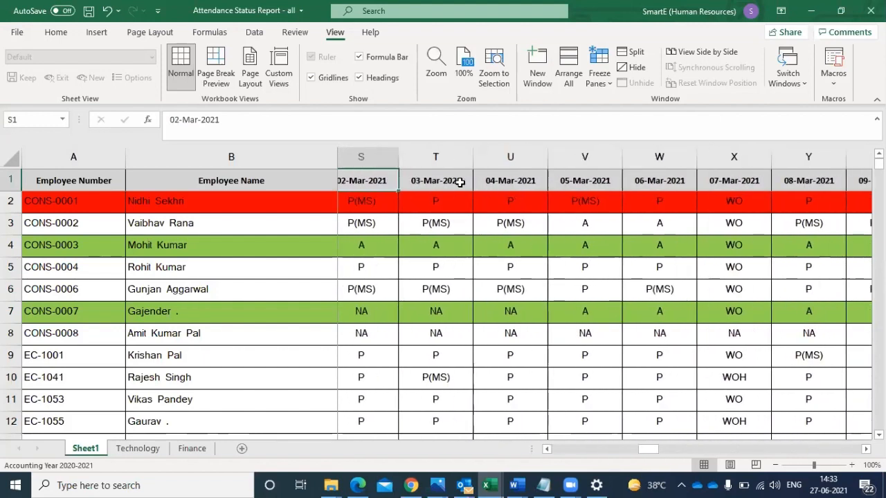
pyautogui.press('Left')
pyautogui.press('Left')
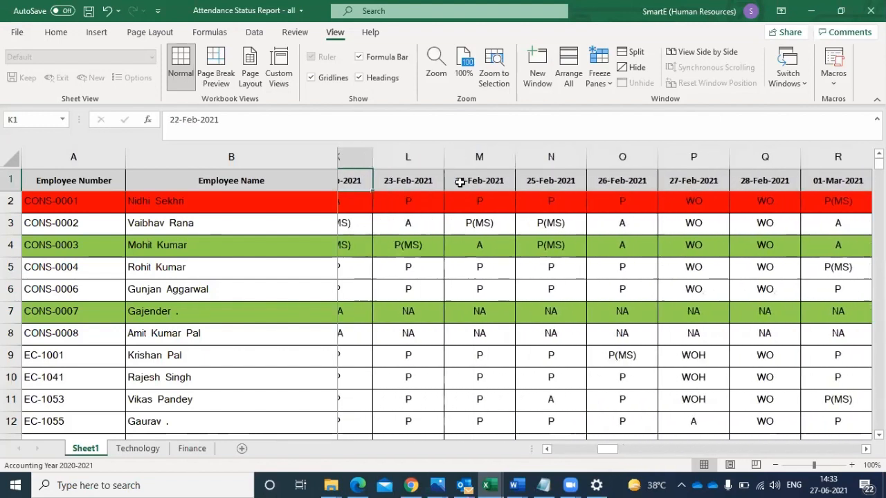
pyautogui.press('Left')
pyautogui.press('Left')
pyautogui.press('Left')
pyautogui.press('Right')
# - Examine the first employee's daily attendance codes in row 2, from 21-Feb-2021 through 23-Mar-2021
pyautogui.press('Right')
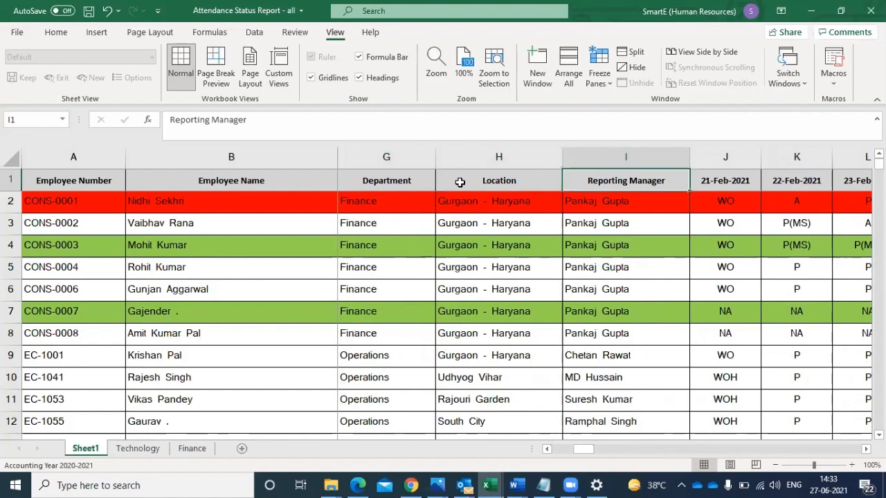
pyautogui.press('Down')
pyautogui.press('Right')
pyautogui.press('Right')
pyautogui.press('Right')
pyautogui.press('Right')
pyautogui.press('Right')
pyautogui.press('Right')
pyautogui.press('Right')
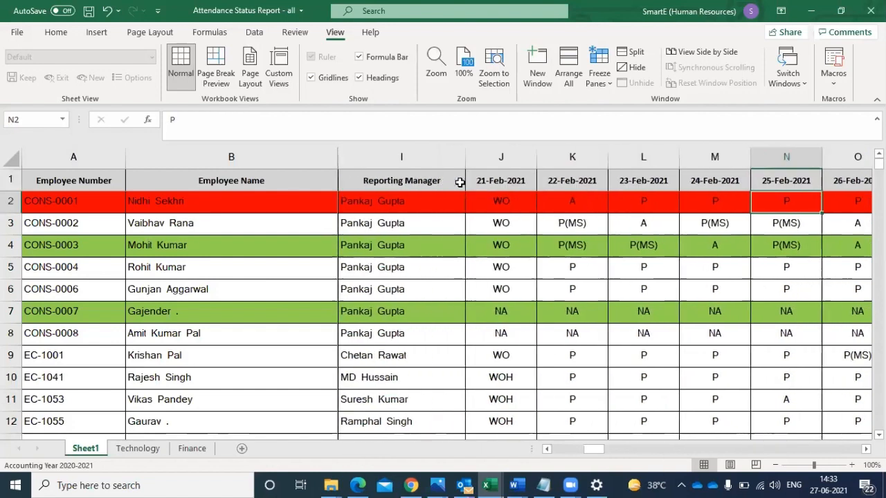
pyautogui.press('Right')
pyautogui.press('Right')
pyautogui.press('Right')
pyautogui.press('Right')
pyautogui.press('Right')
pyautogui.press('Right')
pyautogui.press('Right')
pyautogui.press('Right')
pyautogui.press('Right')
pyautogui.press('Right')
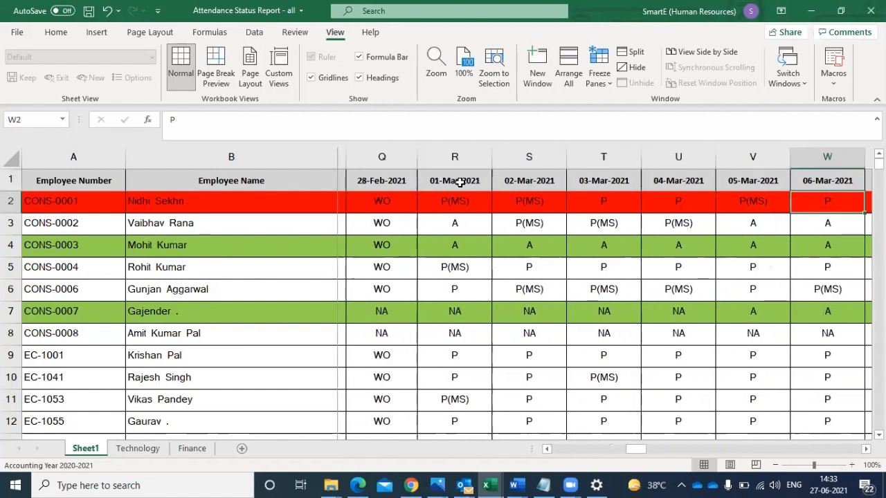
pyautogui.press('Right')
pyautogui.press('Right')
pyautogui.press('Right')
pyautogui.press('Right')
pyautogui.press('Right')
pyautogui.press('Right')
pyautogui.press('Right')
pyautogui.press('Right')
pyautogui.press('Right')
pyautogui.press('Right')
pyautogui.press('Right')
pyautogui.press('Right')
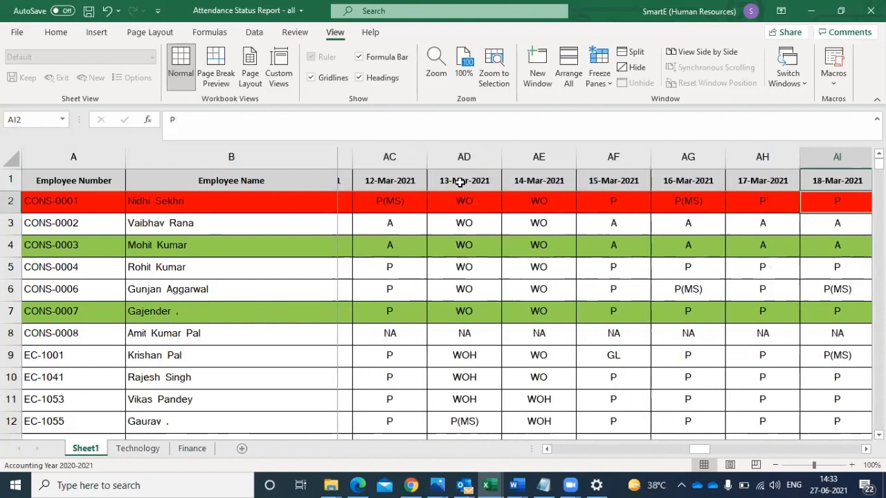
pyautogui.press('Right')
pyautogui.press('Right')
pyautogui.press('Right')
pyautogui.press('Right')
pyautogui.press('Right')
pyautogui.press('Right')
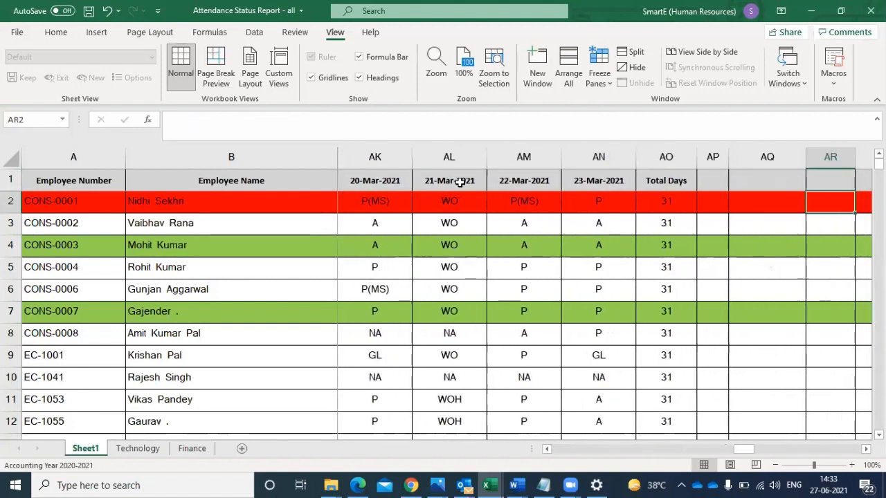
# - Examine the values of the first few employees in the Total Days column
pyautogui.press('Left')
pyautogui.press('Left')
pyautogui.press('Left')
pyautogui.press('Down')
pyautogui.press('Down')
pyautogui.press('Down')
pyautogui.press('Down')
pyautogui.press('Down')
pyautogui.press('Down')
pyautogui.press('Down')
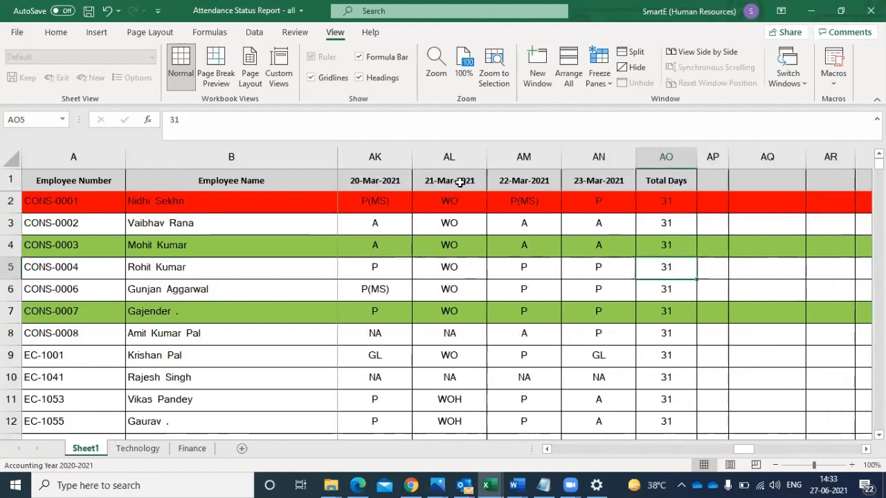
pyautogui.press('Up')
pyautogui.press('Up')
pyautogui.press('Up')
pyautogui.press('Up')
pyautogui.press('Up')
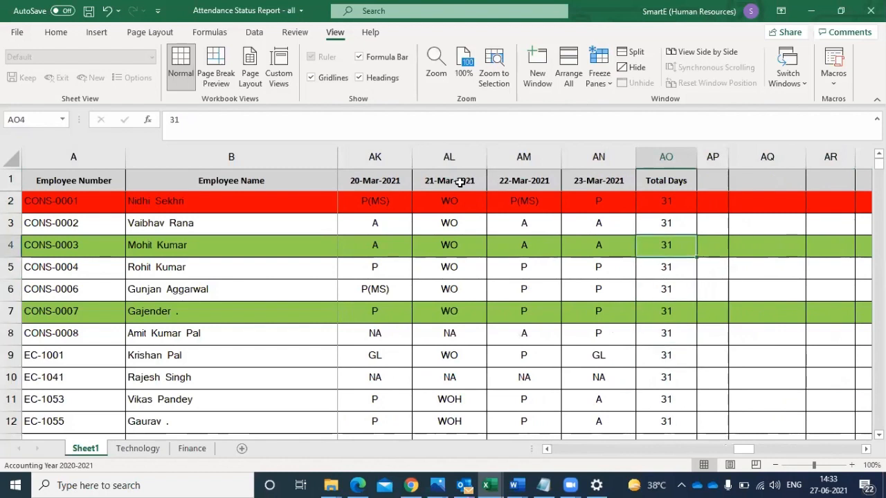
pyautogui.press('Left')
pyautogui.press('Right')
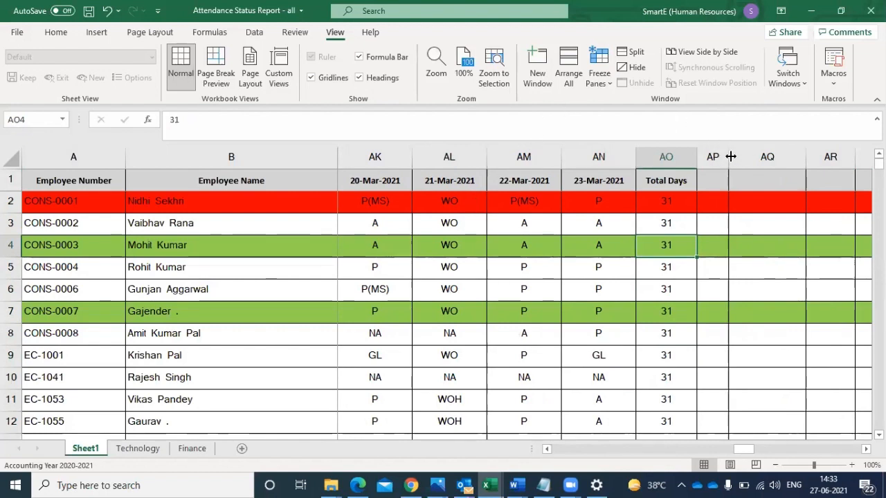
pyautogui.click(729, 156)
pyautogui.click(747, 183)
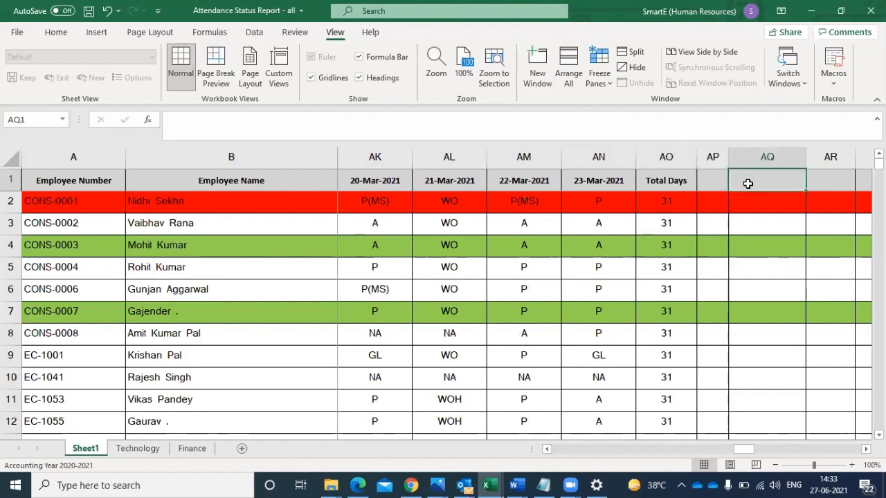
pyautogui.write('cou')
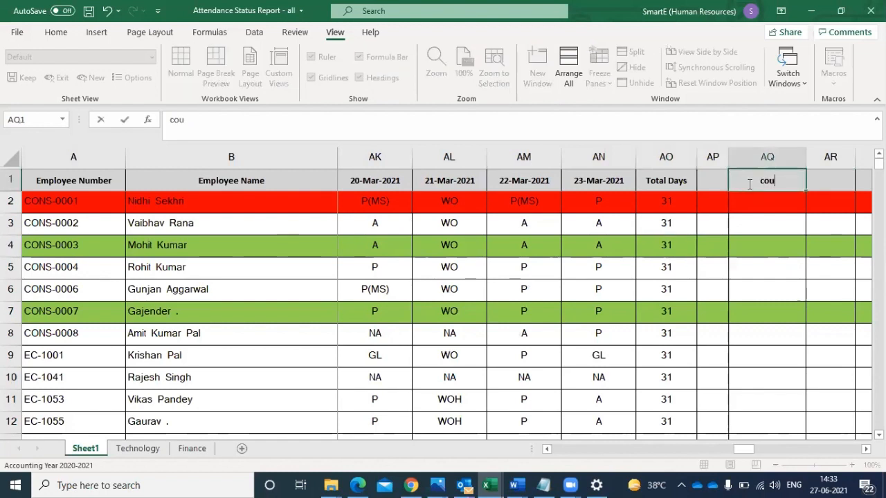
pyautogui.write('nt l')
pyautogui.write('f')
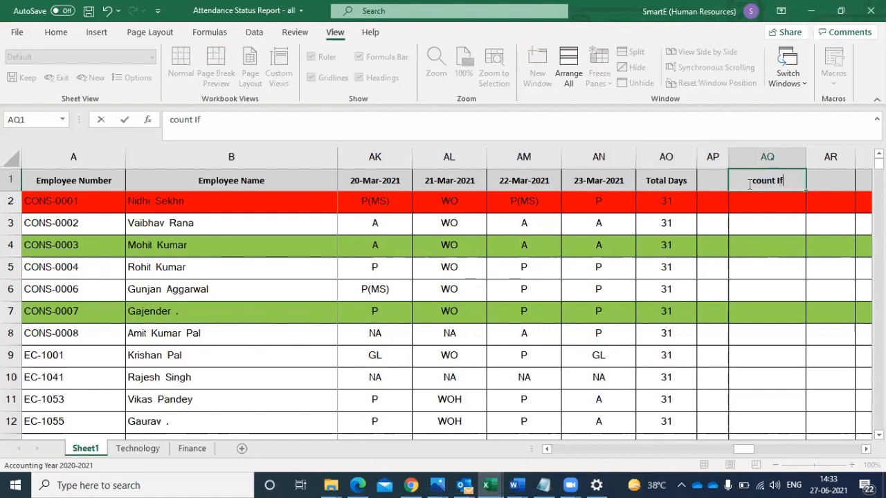
pyautogui.click(766, 208)
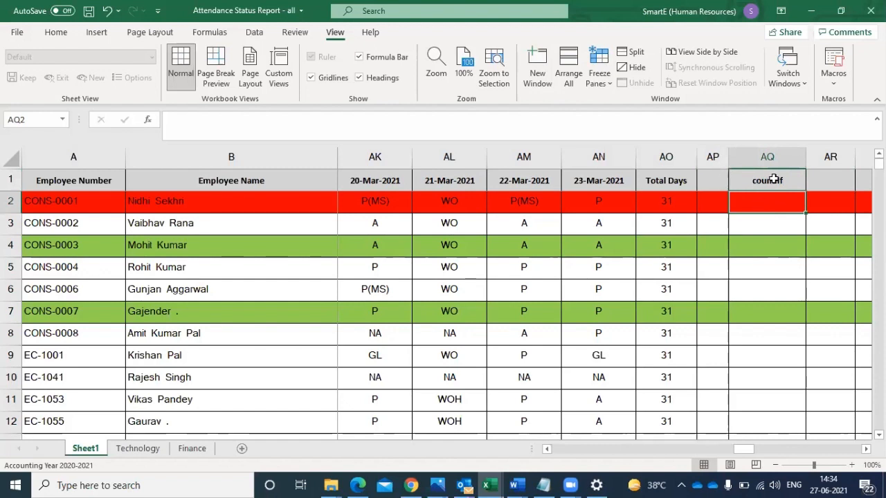
pyautogui.click(773, 179)
pyautogui.press('Delete')
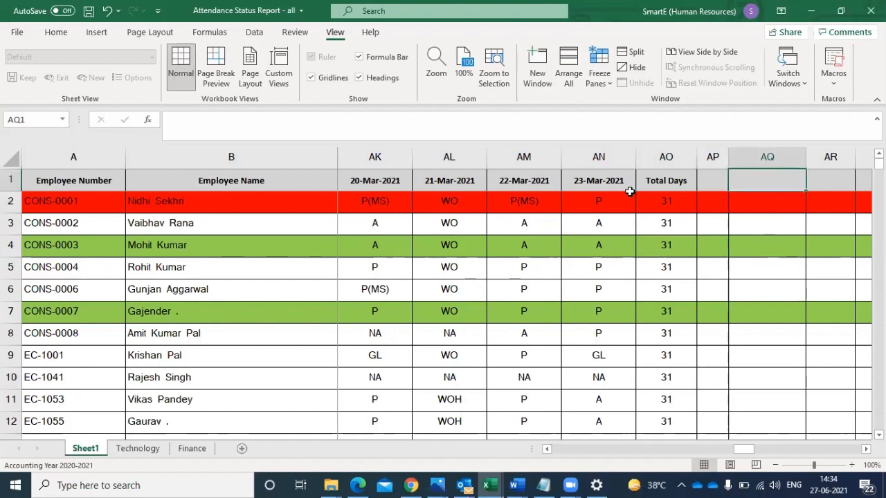
# - Add the header "Present" in AP1 beside Total Days and fit the width of column AP to it
pyautogui.click(608, 200)
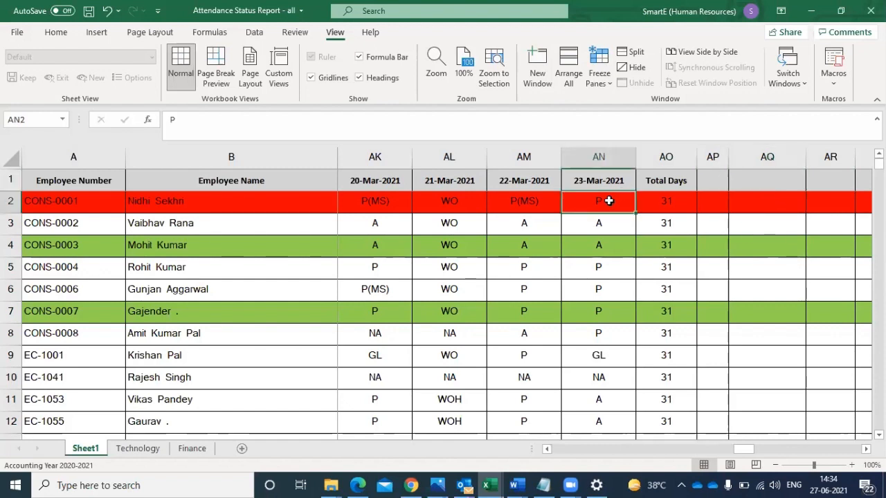
pyautogui.click(716, 181)
pyautogui.write('Pre')
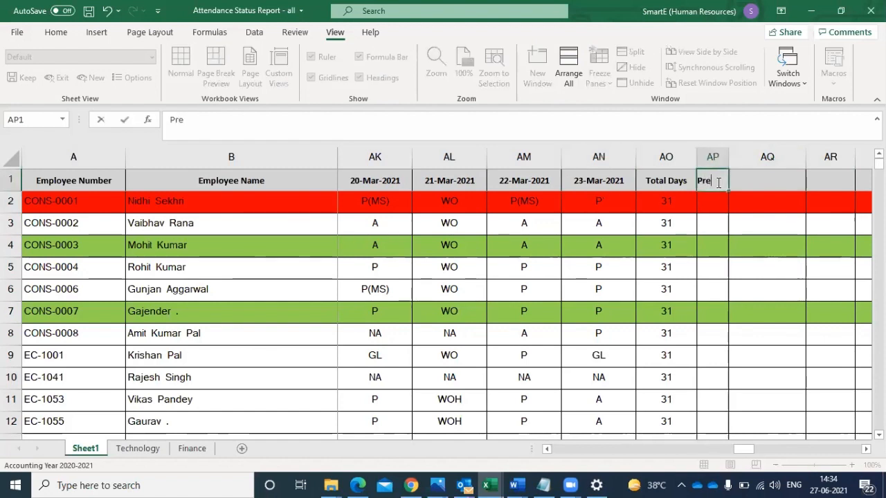
pyautogui.write('sent')
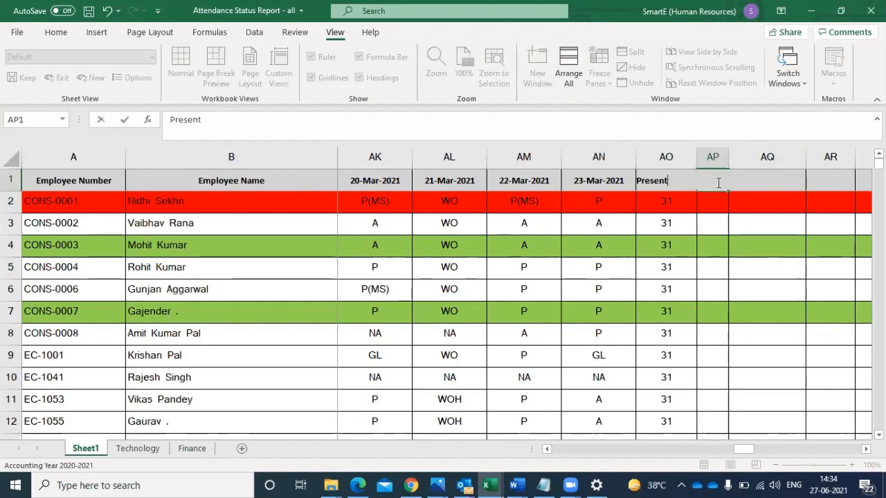
pyautogui.click(717, 242)
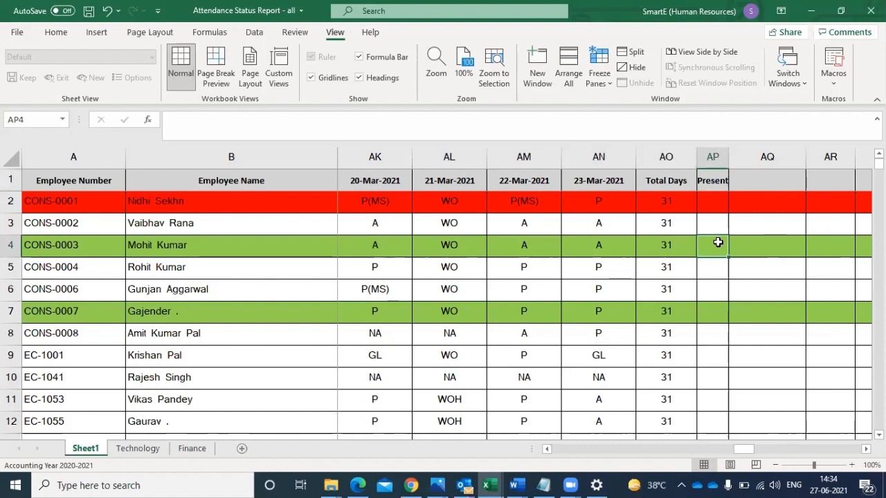
pyautogui.doubleClick(728, 156)
# - Count the first employee's present days in AP2 with the formula =COUNTIF(J2:AN2,"P")
pyautogui.click(717, 200)
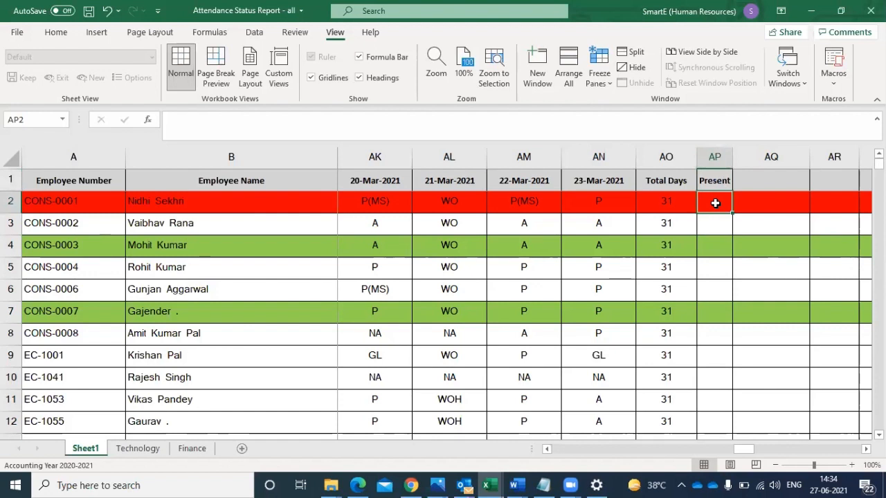
pyautogui.write('=')
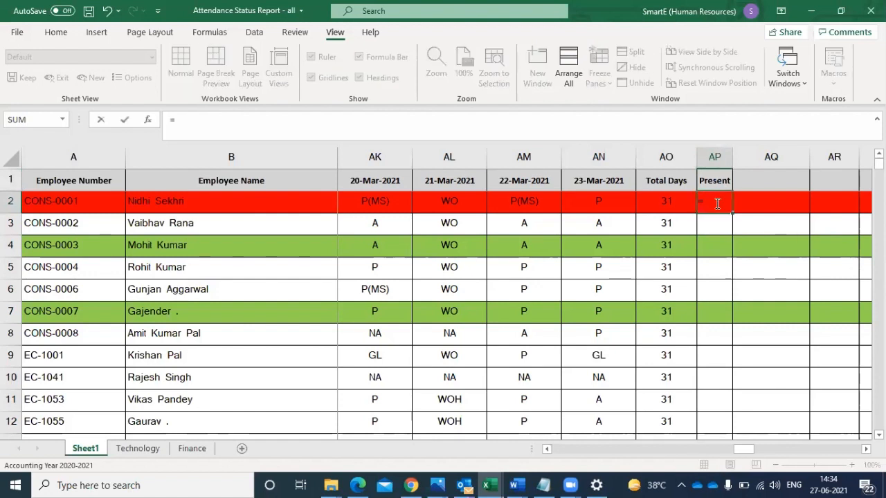
pyautogui.write('countif')
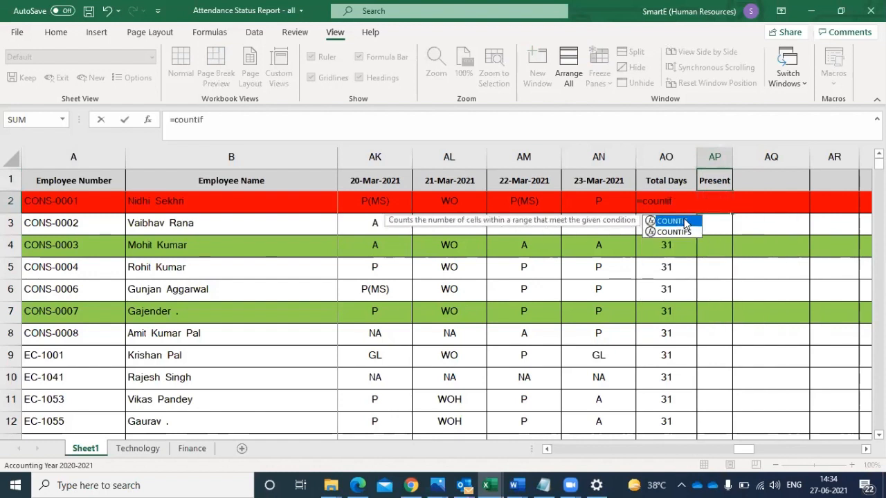
pyautogui.doubleClick(684, 222)
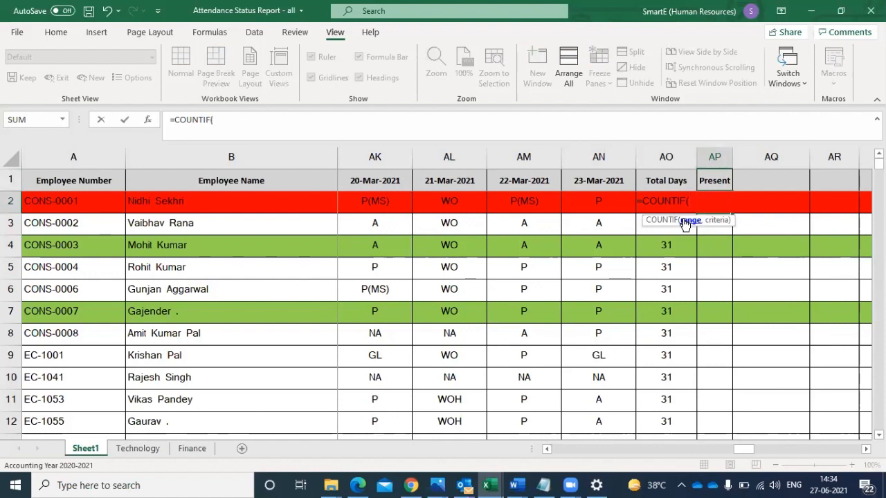
pyautogui.click(603, 201)
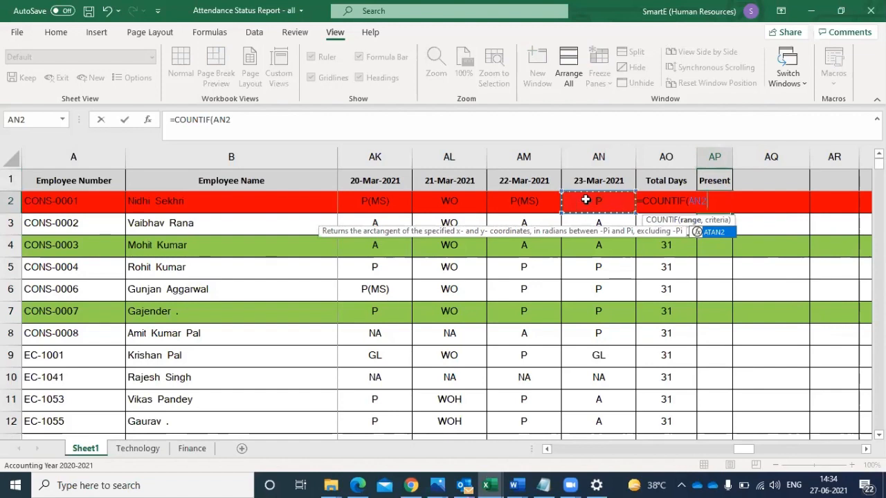
pyautogui.moveTo(561, 199); pyautogui.dragTo(768, 197)
pyautogui.moveTo(671, 217); pyautogui.dragTo(510, 200)
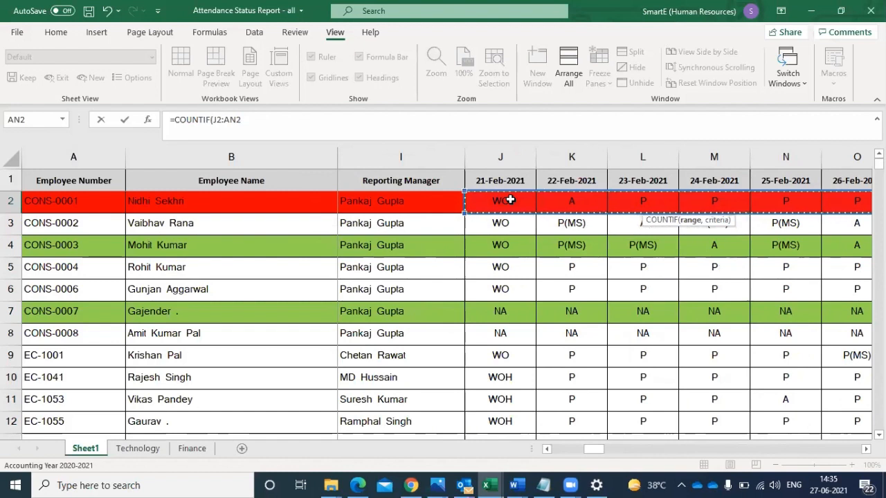
pyautogui.write(',')
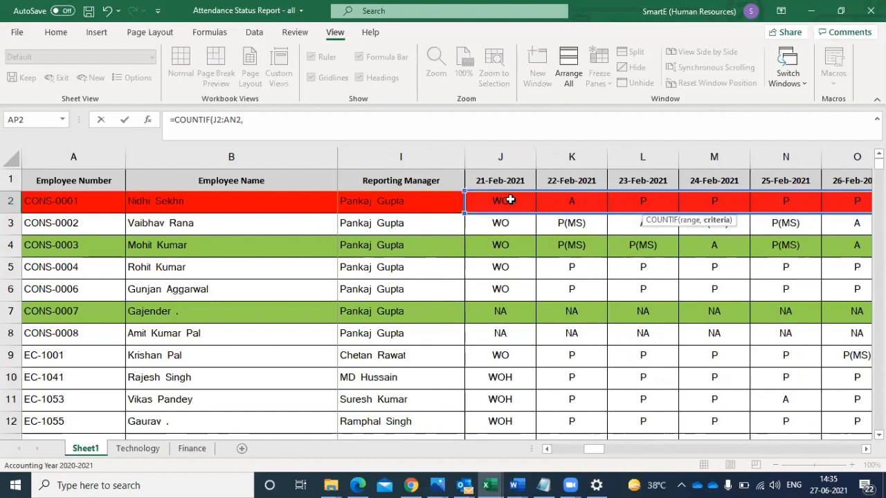
pyautogui.write('"P')
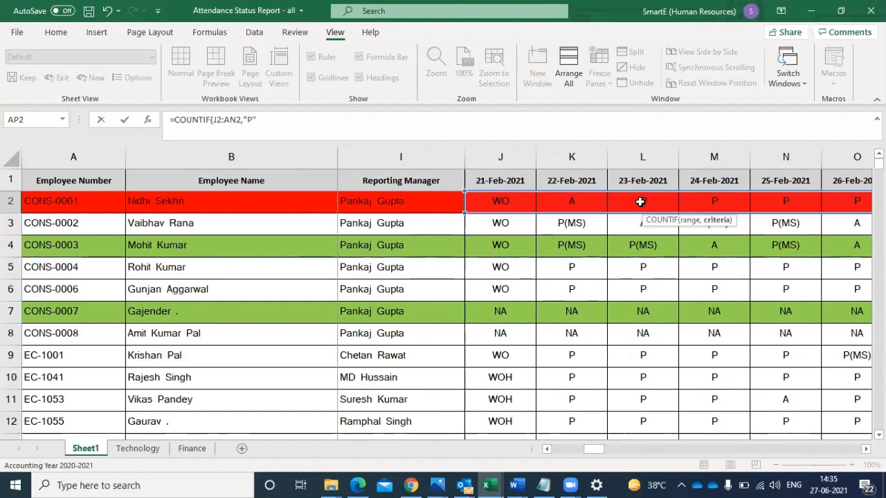
pyautogui.write(')')
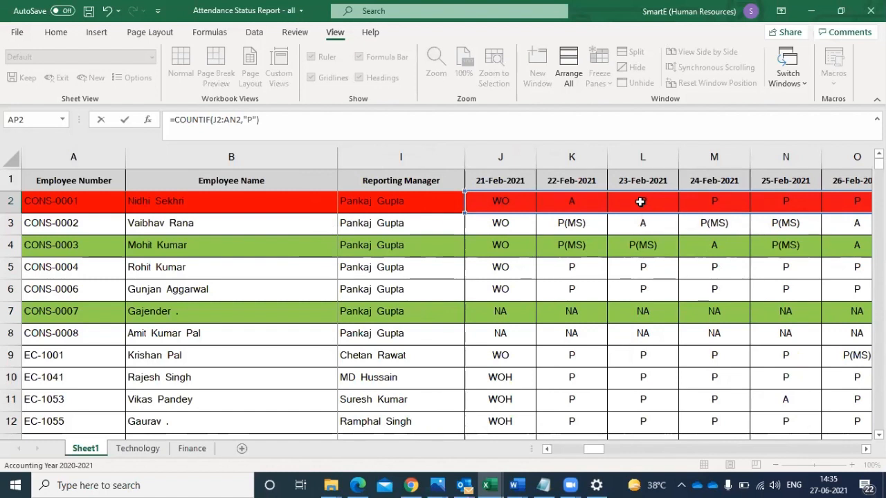
pyautogui.press('Return')
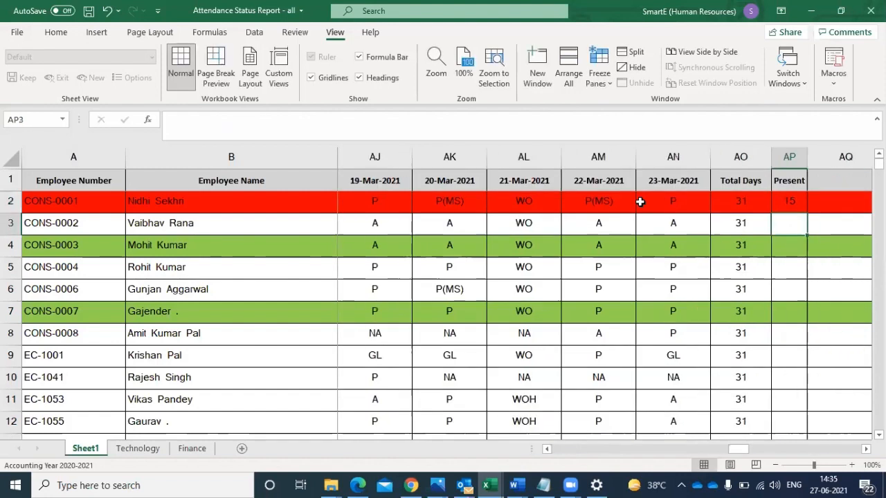
pyautogui.click(790, 198)
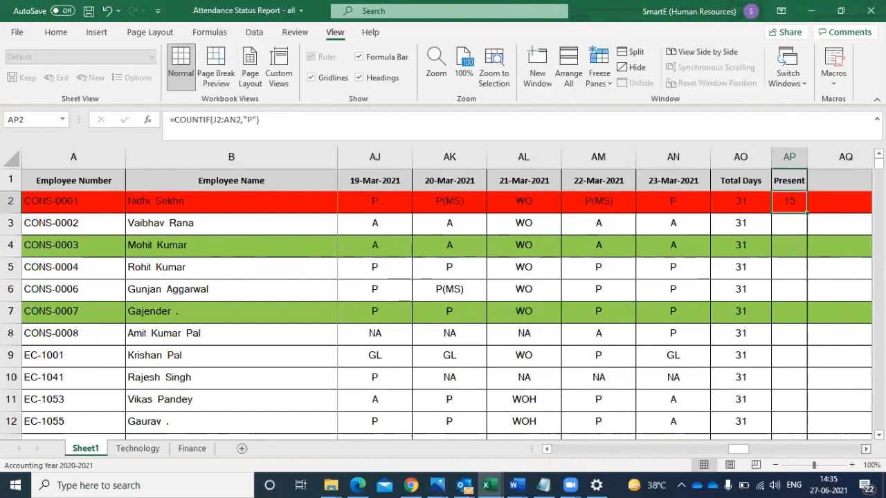
pyautogui.hscroll(2, 619, 273)
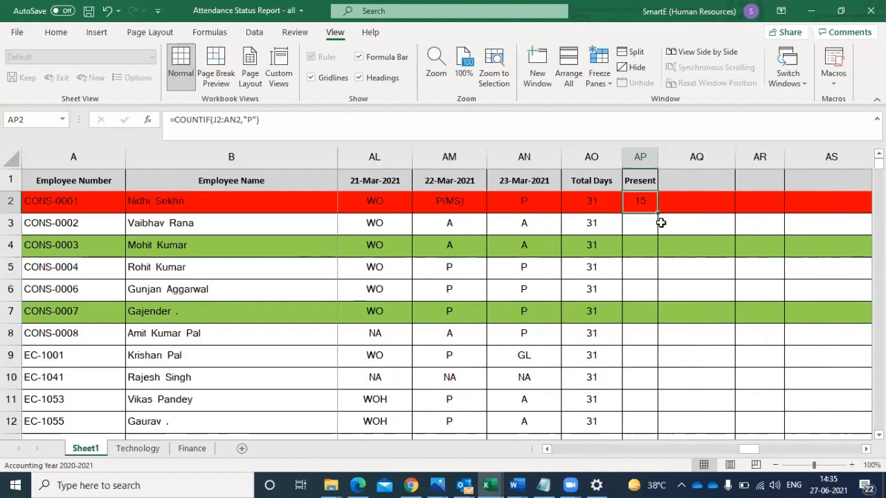
# - Examine row 2 for P(MS) attendance codes, going back from 22-Mar-2021 to 21-Feb-2021
pyautogui.click(462, 199)
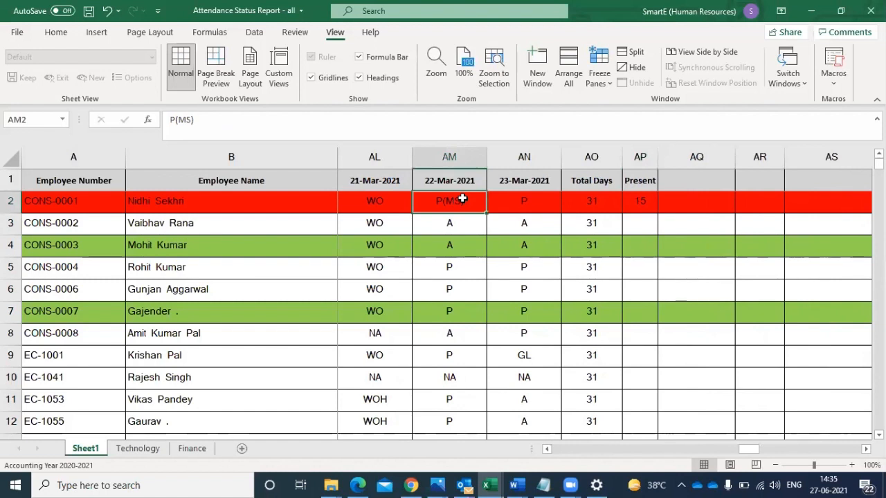
pyautogui.click(547, 449)
pyautogui.click(546, 448)
pyautogui.click(546, 448)
pyautogui.click(547, 448)
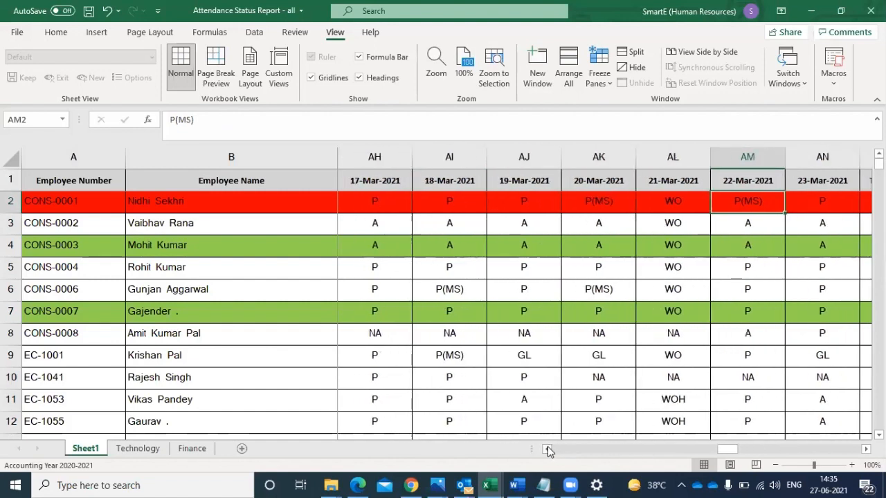
pyautogui.click(547, 449)
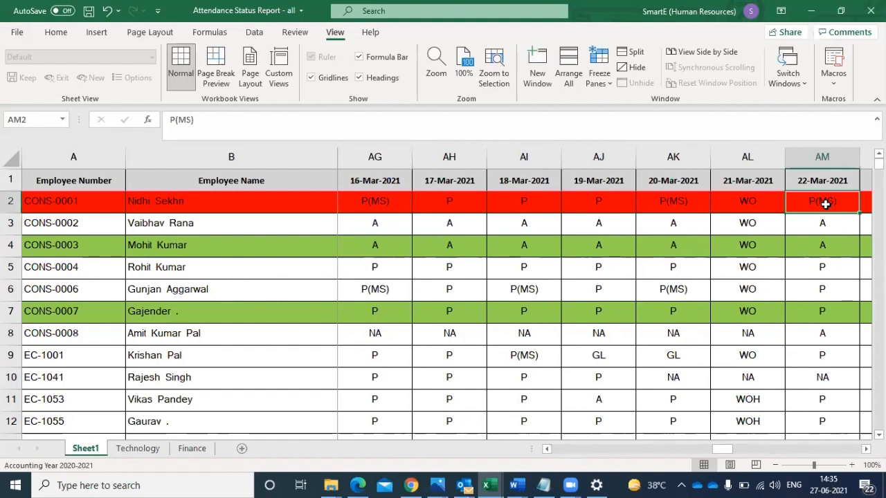
pyautogui.click(546, 448)
pyautogui.click(546, 449)
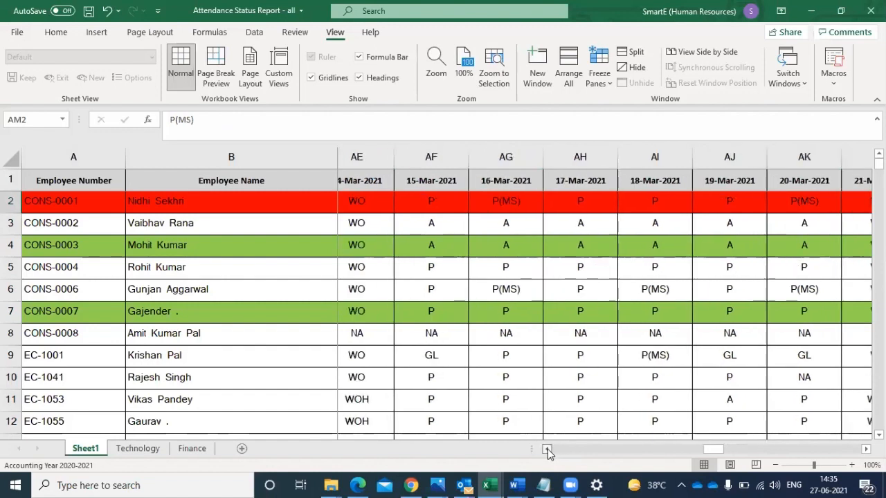
pyautogui.click(546, 448)
pyautogui.click(546, 448)
pyautogui.click(547, 448)
pyautogui.click(547, 448)
pyautogui.click(546, 448)
pyautogui.click(546, 448)
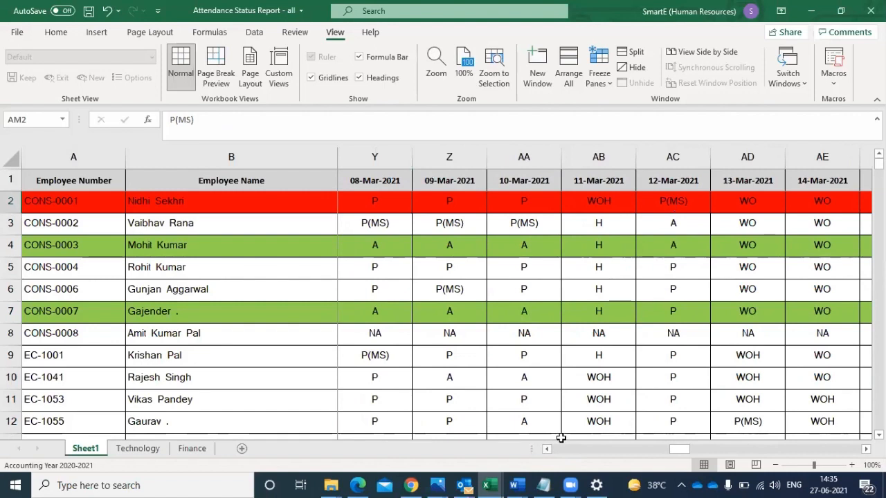
pyautogui.hscroll(-4, 560, 437)
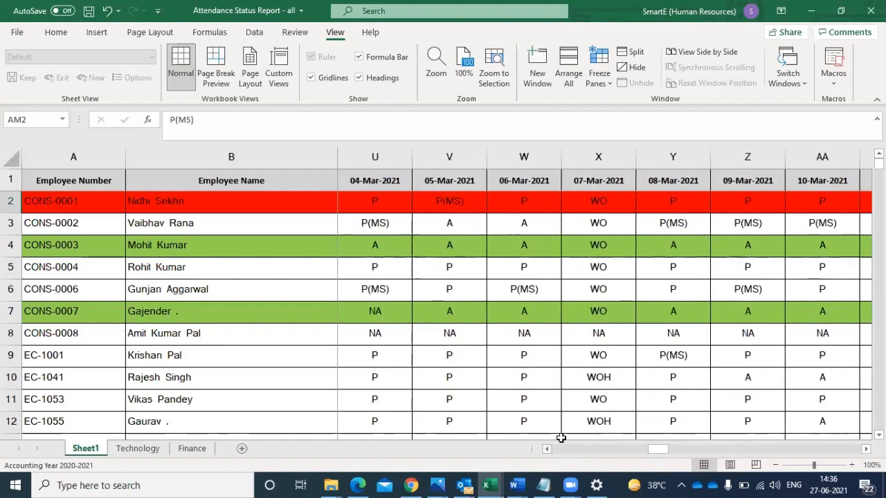
pyautogui.click(547, 448)
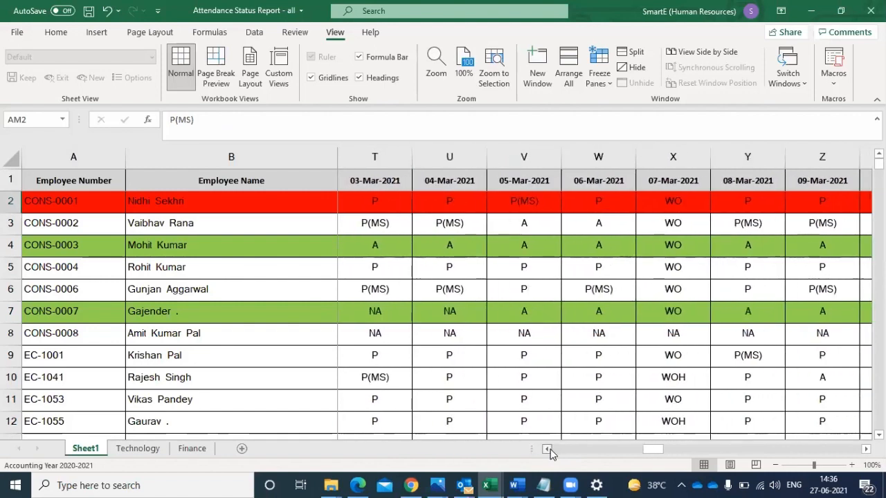
pyautogui.click(548, 449)
pyautogui.click(548, 450)
pyautogui.click(548, 450)
pyautogui.click(548, 449)
pyautogui.click(549, 450)
pyautogui.click(548, 449)
pyautogui.click(548, 450)
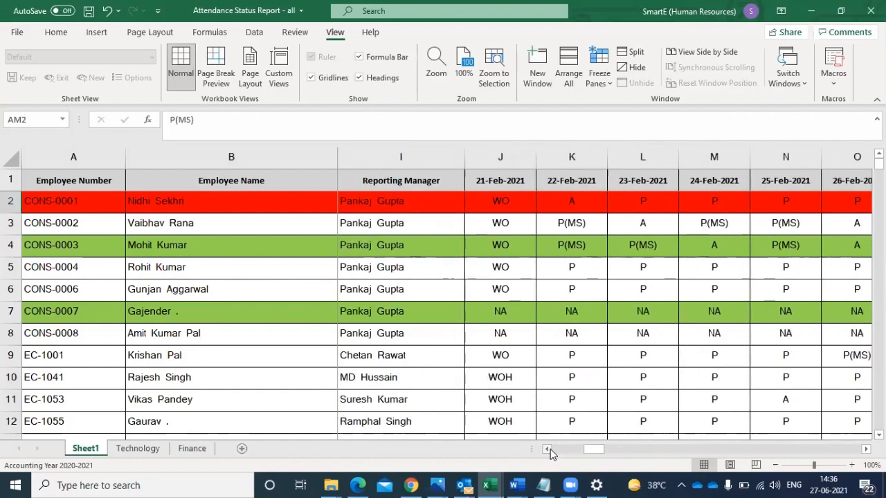
pyautogui.click(549, 449)
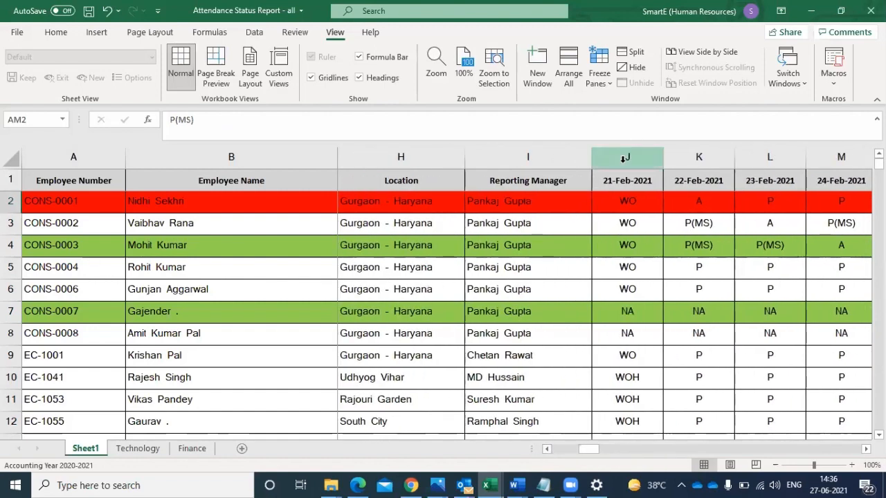
# - Remove every "(MS)" from the attendance codes in columns J through AN by replacing it with nothing
pyautogui.moveTo(628, 159); pyautogui.dragTo(734, 158)
pyautogui.moveTo(873, 159); pyautogui.dragTo(747, 157)
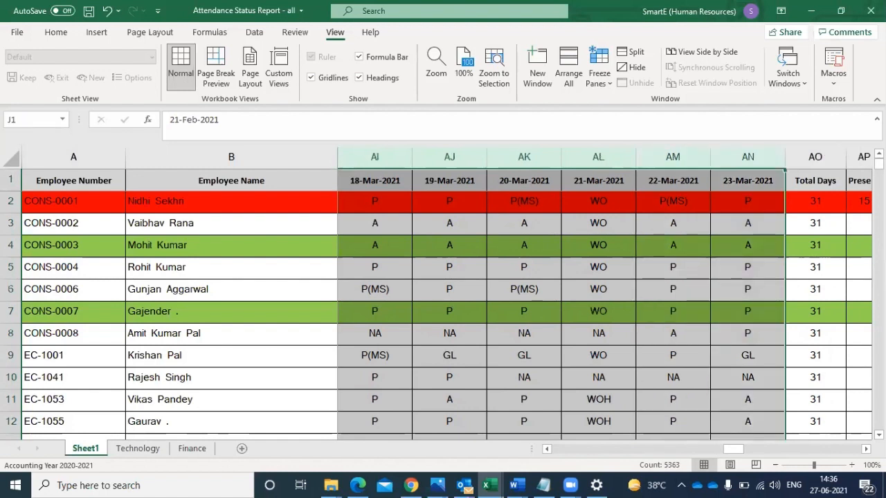
pyautogui.hotkey('ctrl', 'f')
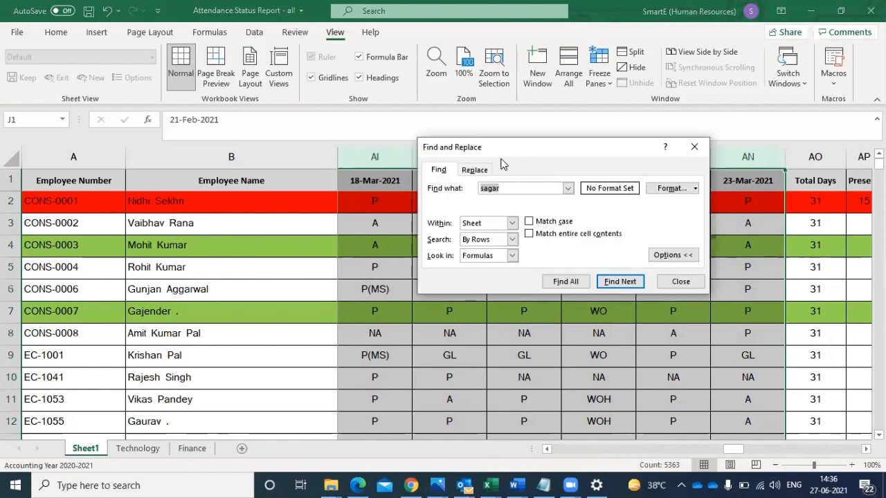
pyautogui.click(477, 169)
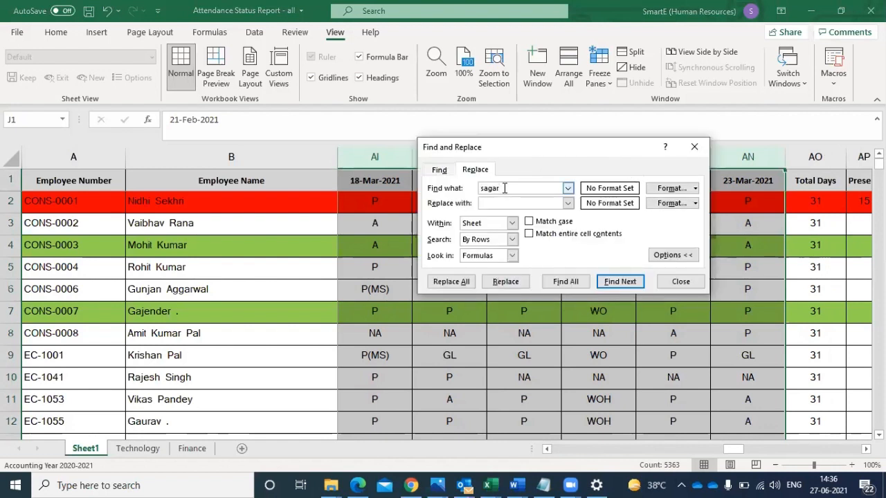
pyautogui.doubleClick(505, 187)
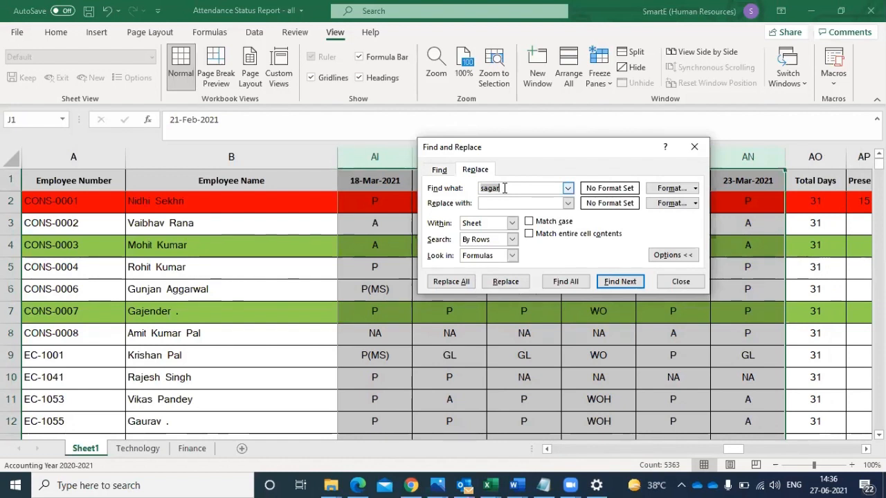
pyautogui.write('(MS)')
pyautogui.click(494, 204)
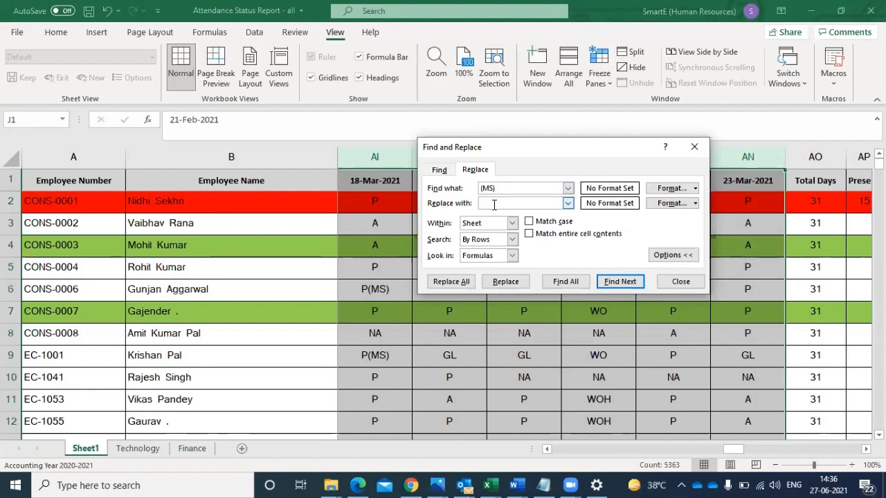
pyautogui.click(446, 281)
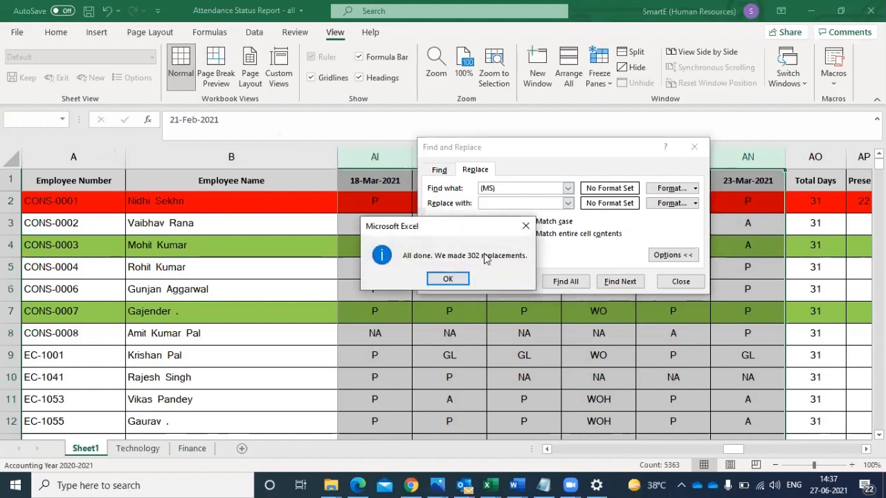
pyautogui.click(448, 279)
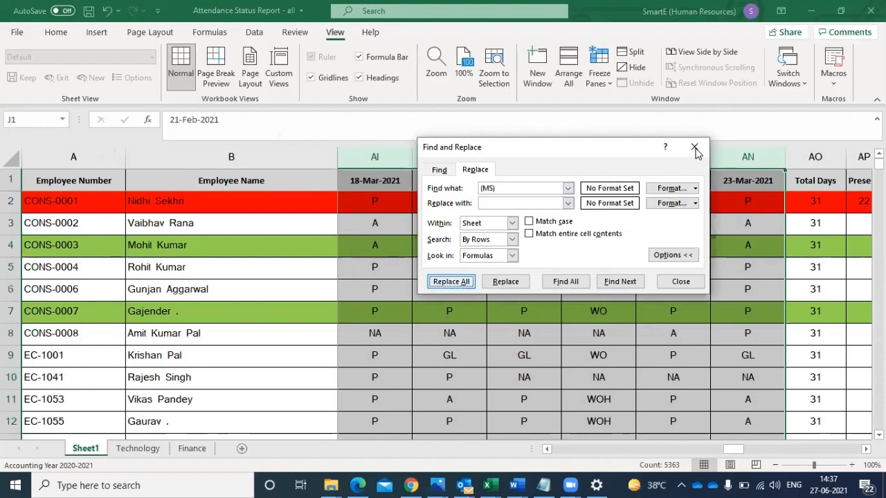
pyautogui.click(694, 147)
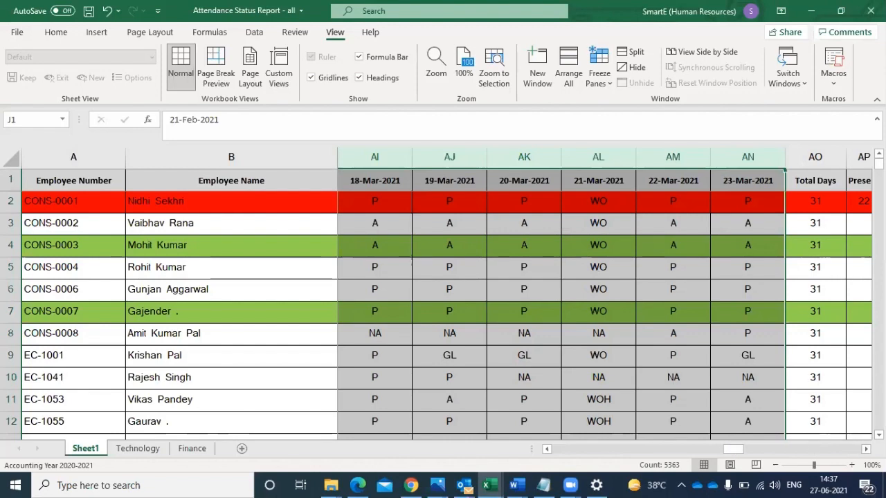
# - Add the header "Week off" in AQ1 beside the Present column
pyautogui.click(866, 448)
pyautogui.click(865, 448)
pyautogui.click(715, 201)
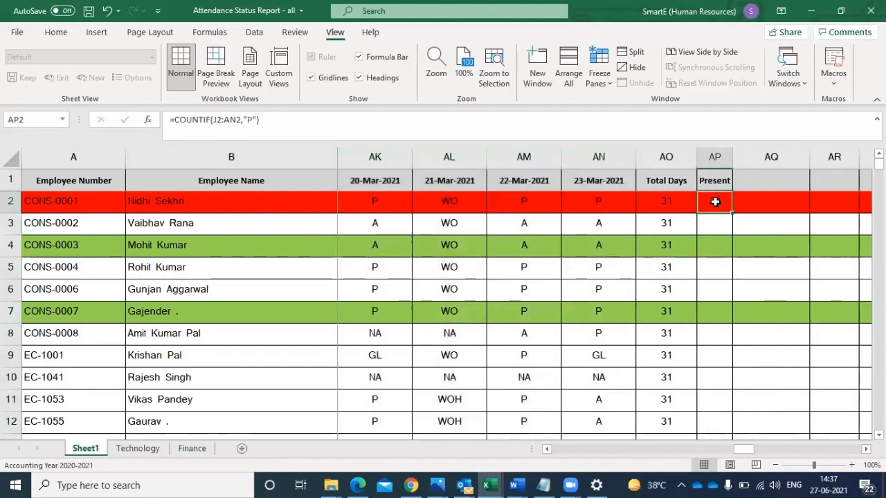
pyautogui.click(445, 201)
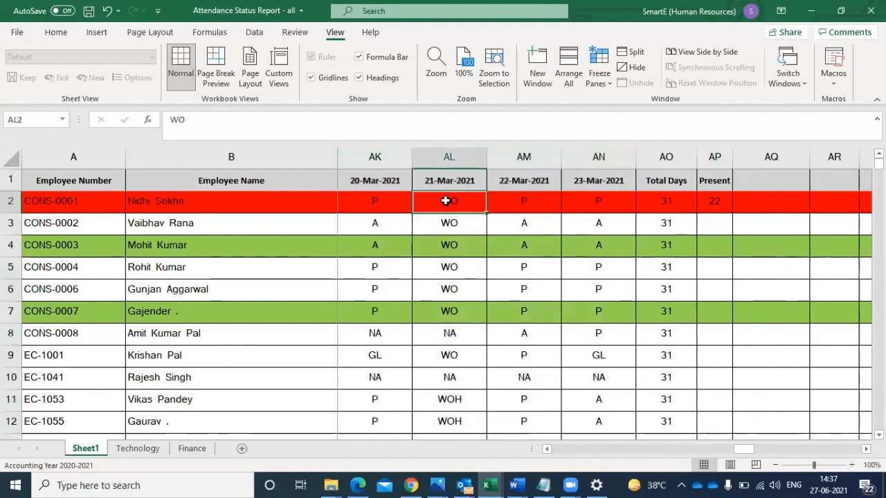
pyautogui.click(775, 181)
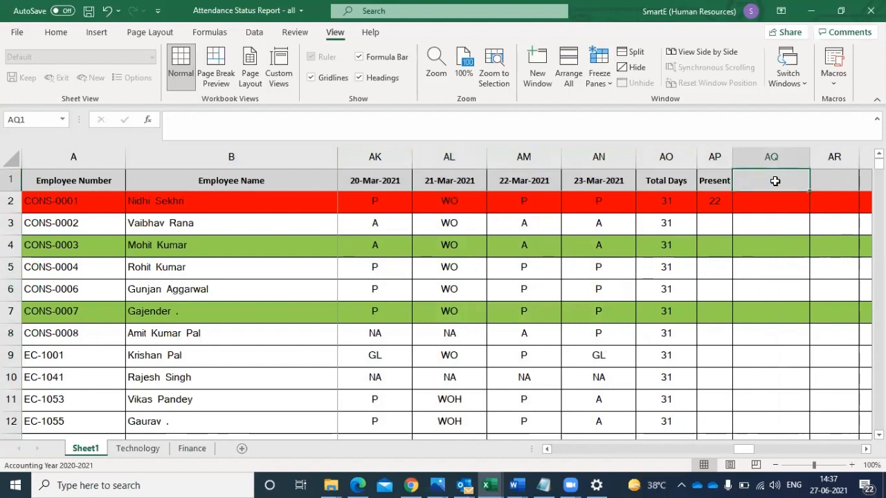
pyautogui.write('W')
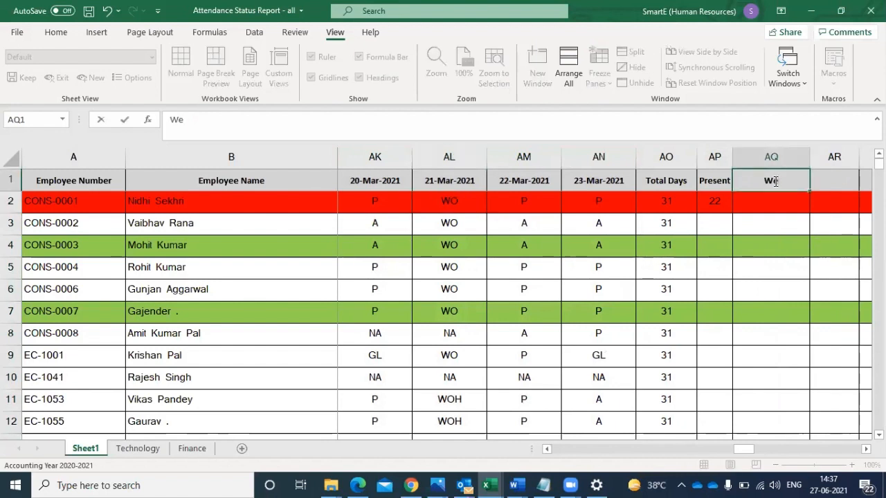
pyautogui.write('ee')
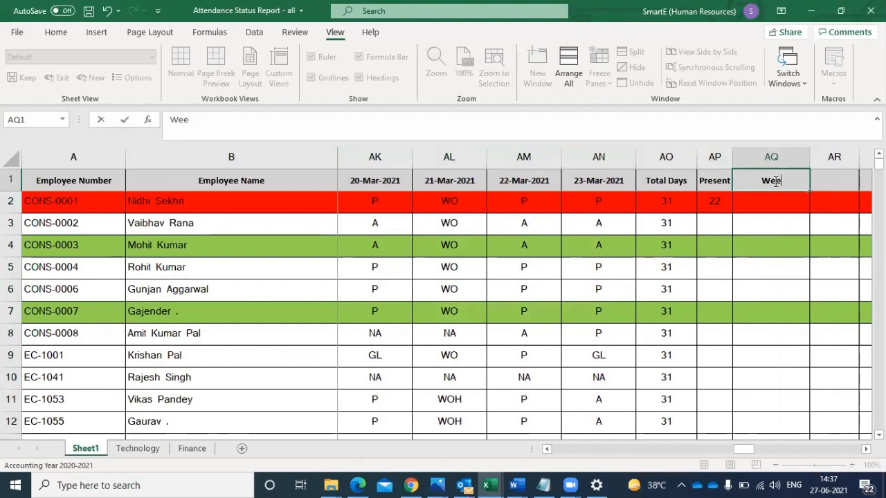
pyautogui.write('k off')
pyautogui.click(765, 201)
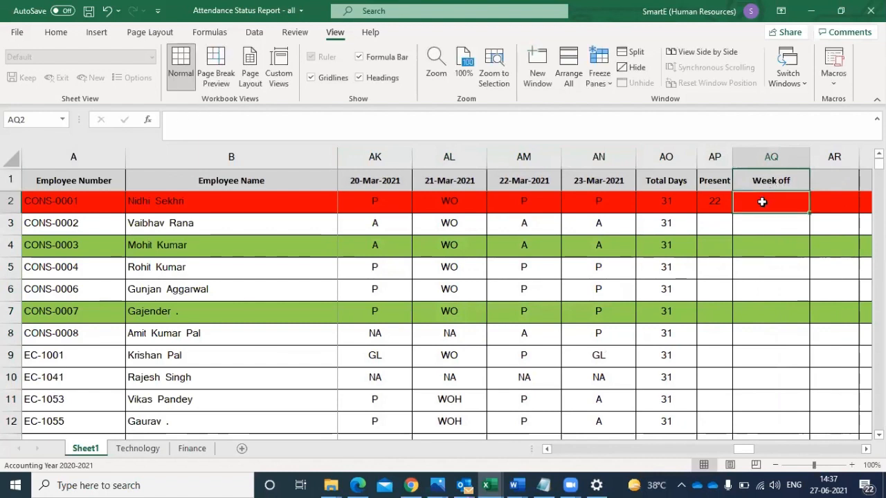
# - Reuse the Present formula from AP2 in AQ2 with the week-off code as criterion: =COUNTIF(J2:AN2,"wo")
pyautogui.click(709, 198)
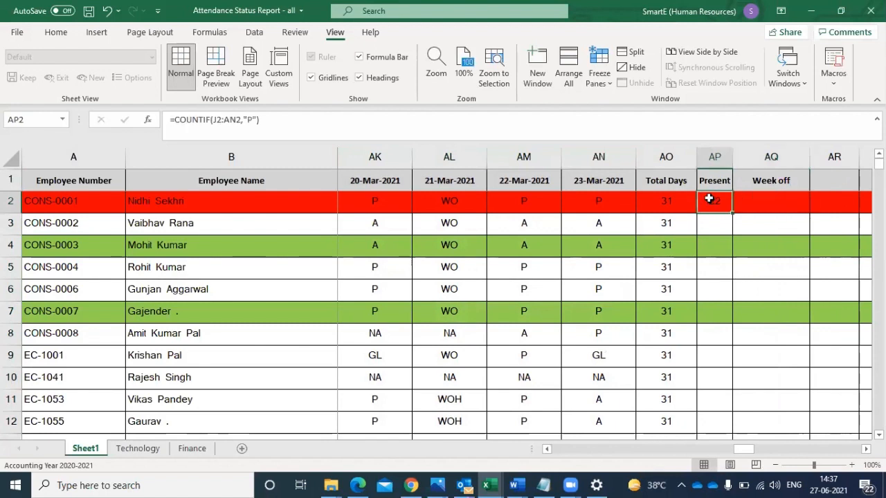
pyautogui.moveTo(173, 119); pyautogui.dragTo(266, 113)
pyautogui.hotkey('ctrl', 'c')
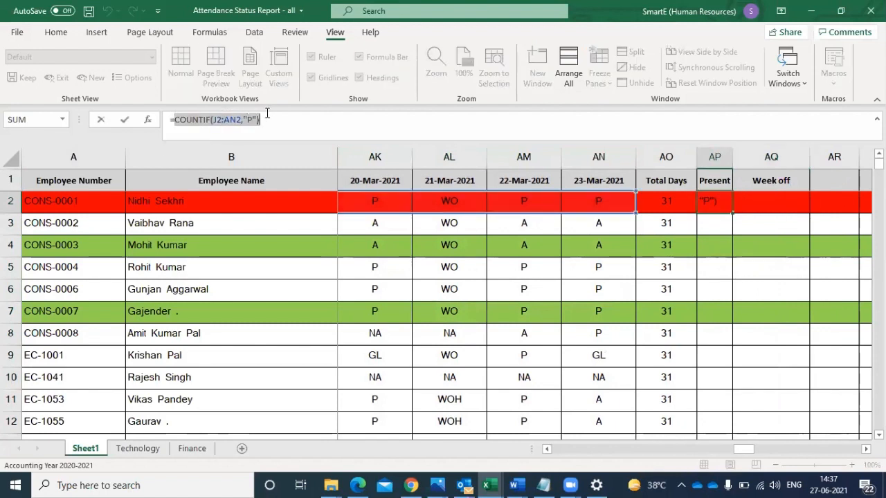
pyautogui.press('Return')
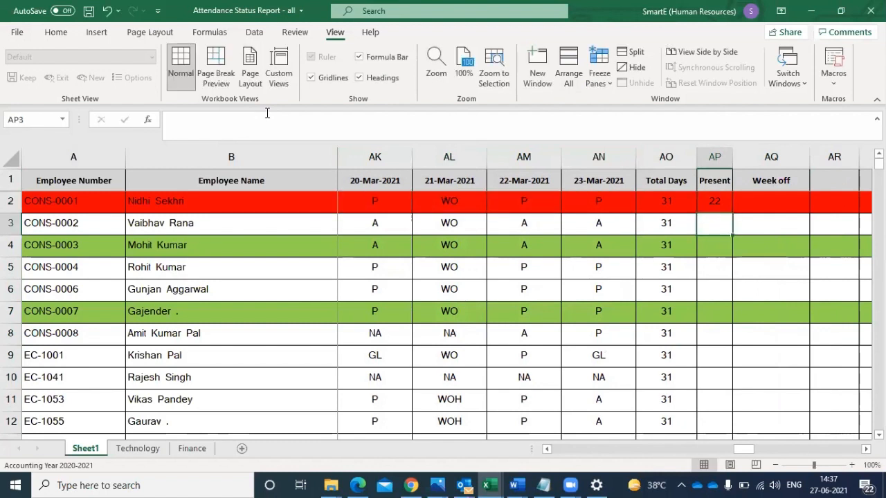
pyautogui.click(755, 203)
pyautogui.write('=')
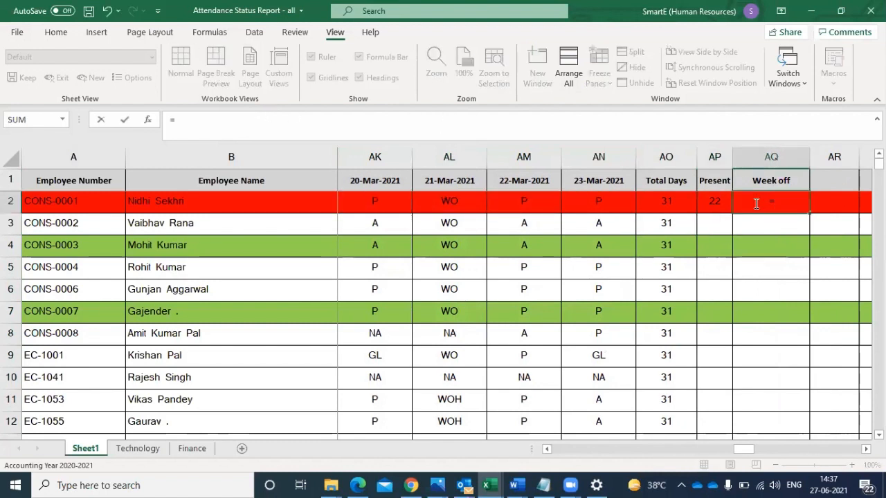
pyautogui.hotkey('ctrl', 'v')
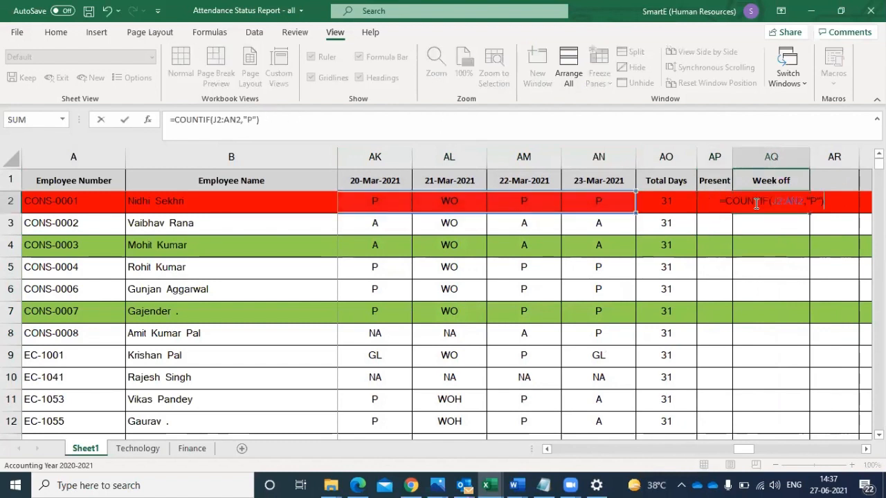
pyautogui.click(816, 201)
pyautogui.press('BackSpace')
pyautogui.write('wo')
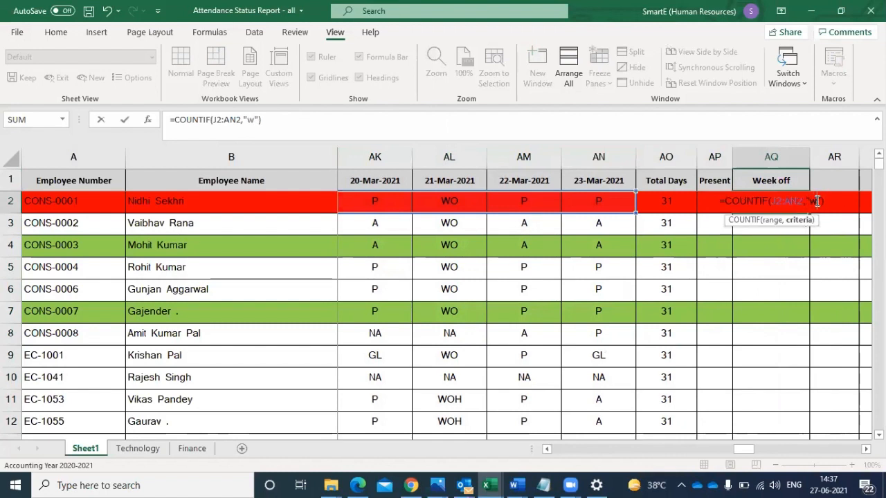
pyautogui.press('Return')
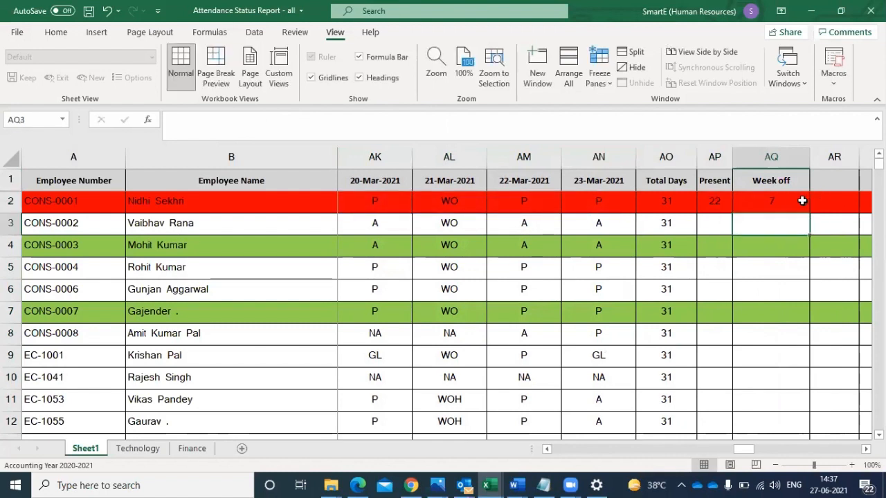
# - Fill the Week off formula in AQ2 and the Present formula in AP2 down for all employees
pyautogui.click(800, 200)
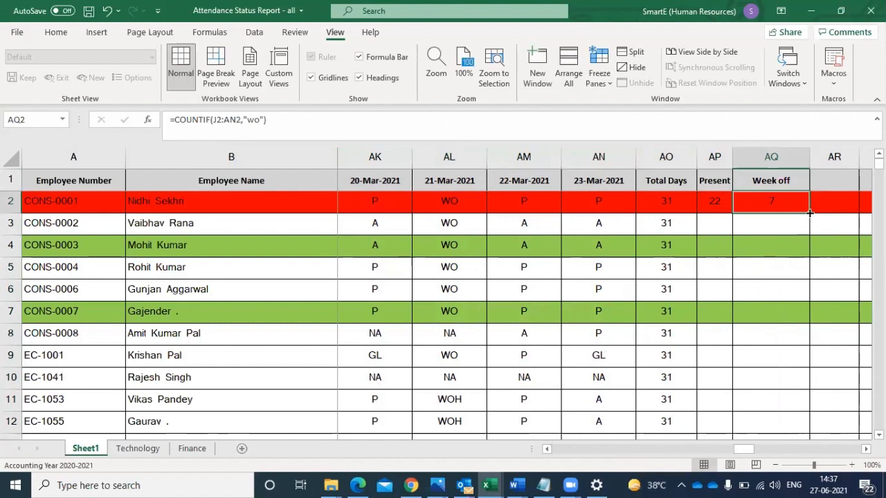
pyautogui.doubleClick(809, 213)
pyautogui.click(728, 200)
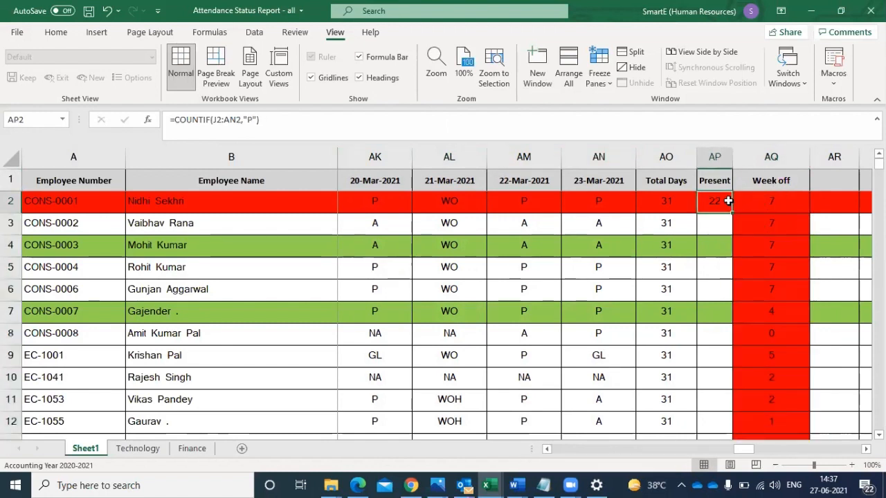
pyautogui.doubleClick(731, 213)
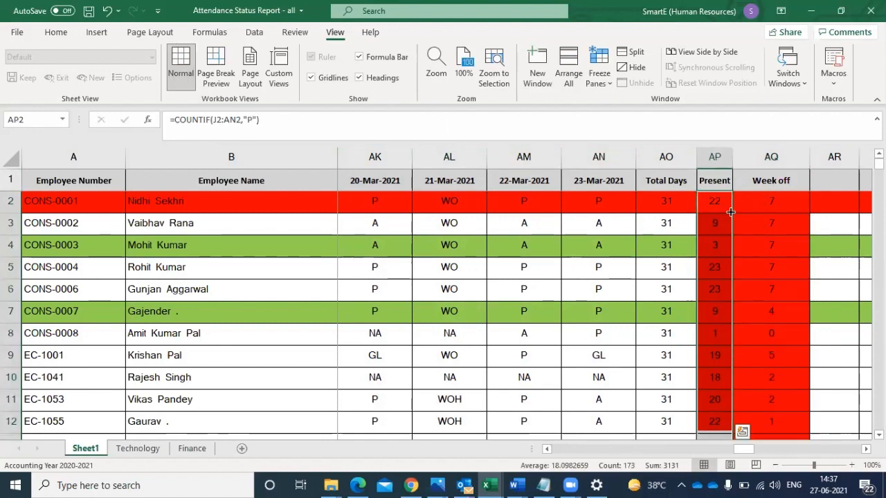
# - Add the header "absent" in AR1 beside the Week off column
pyautogui.click(453, 203)
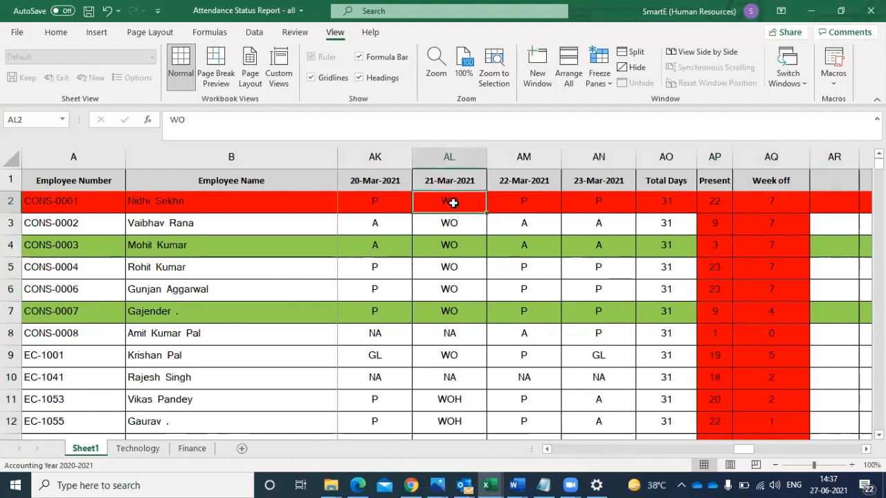
pyautogui.press('Right')
pyautogui.press('Right')
pyautogui.press('Right')
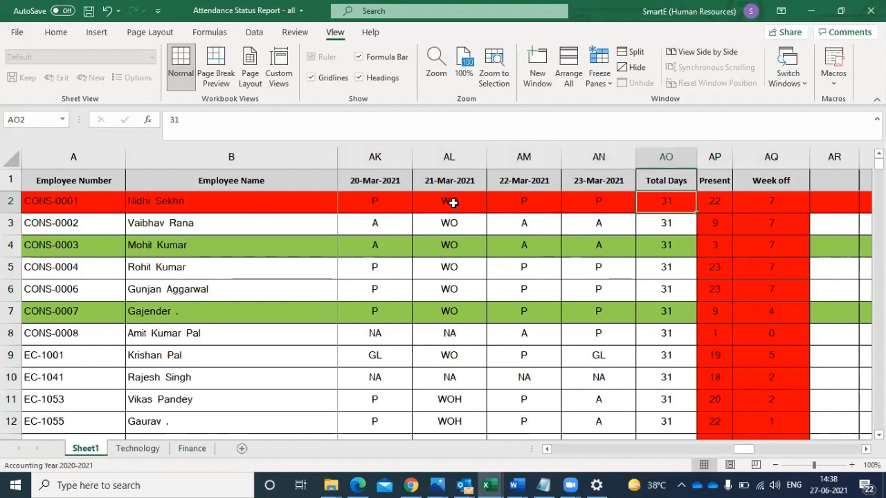
pyautogui.press('Right')
pyautogui.press('Right')
pyautogui.press('Right')
pyautogui.press('Right')
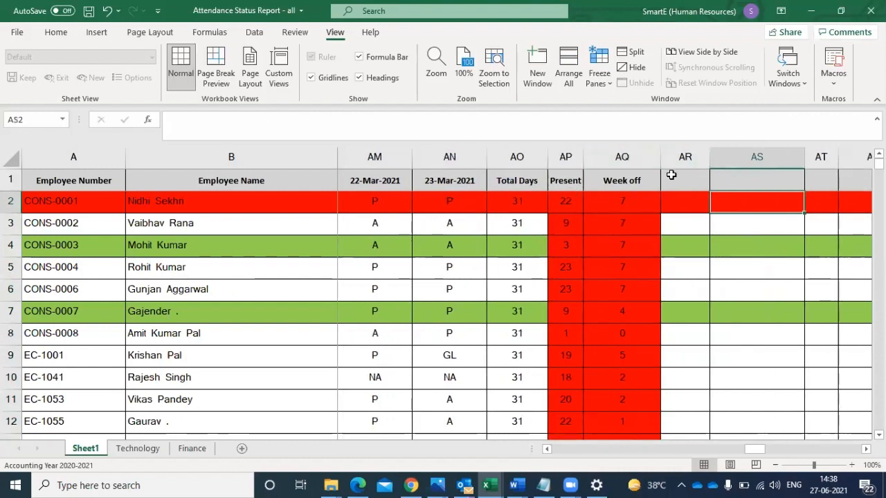
pyautogui.click(676, 178)
pyautogui.write('ab')
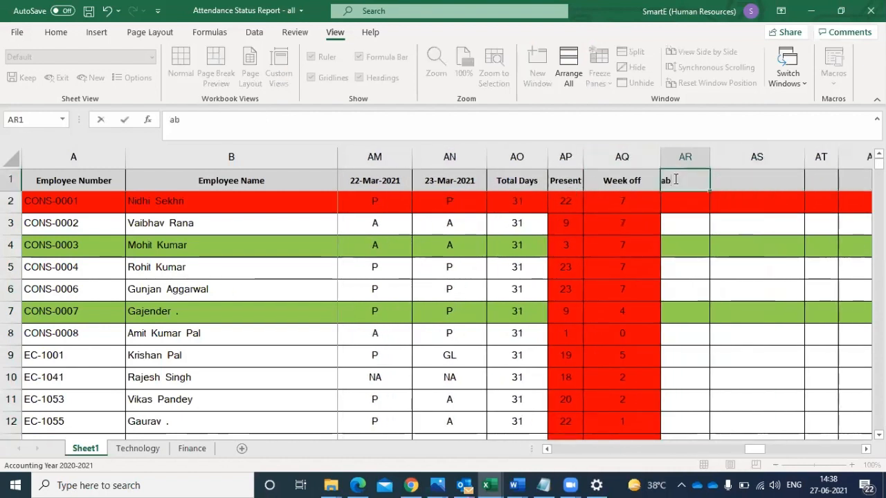
pyautogui.write('sent')
# - Count absences in AR2 with =COUNTIF(J2:AN2,"A") and fill the formula down for all employees
pyautogui.click(667, 202)
pyautogui.write('=')
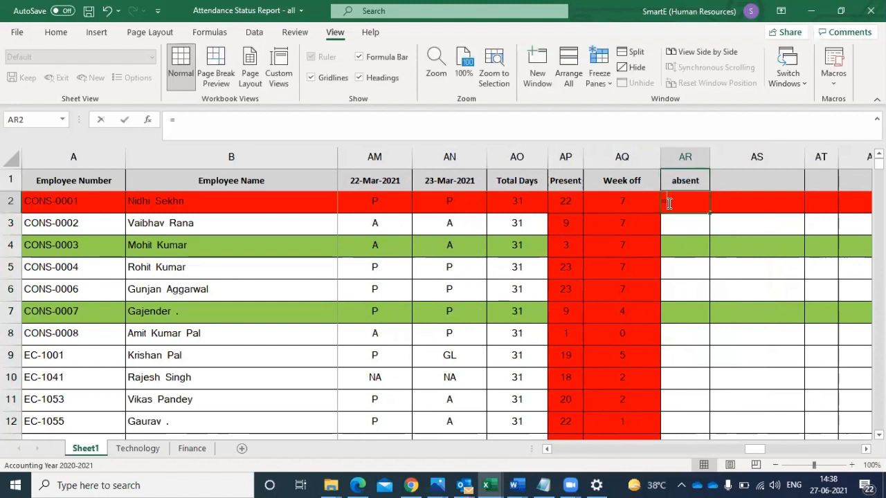
pyautogui.write('COUNTIF(J2:AN2,"P")')
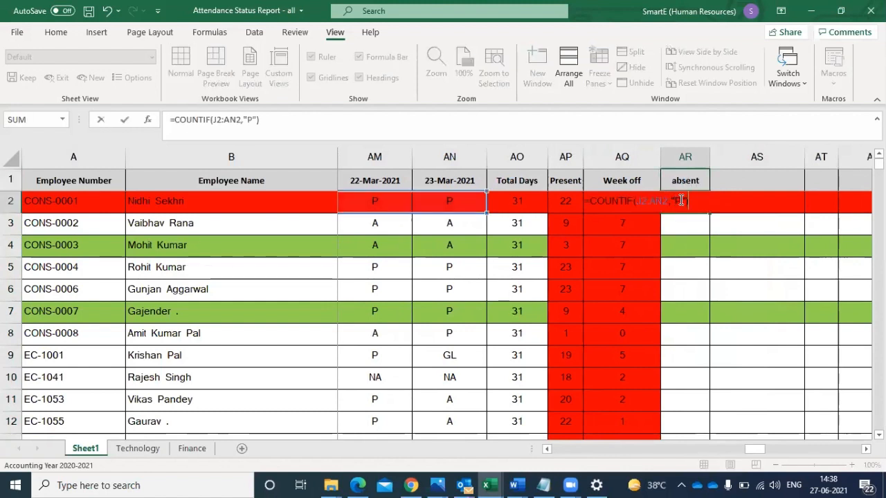
pyautogui.click(679, 199)
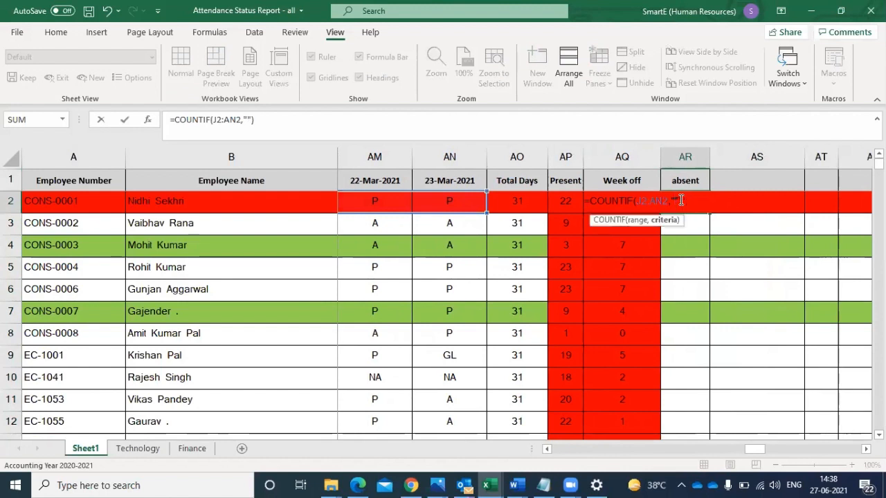
pyautogui.write('A')
pyautogui.press('Return')
pyautogui.click(682, 203)
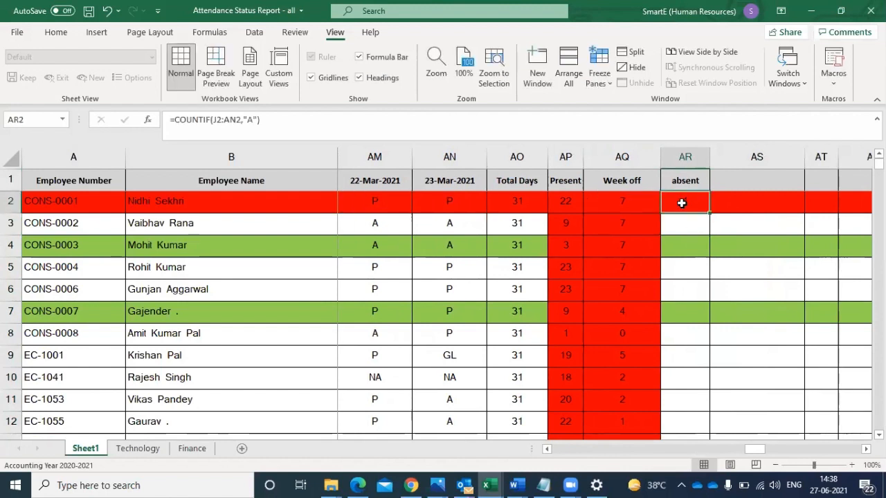
pyautogui.doubleClick(710, 213)
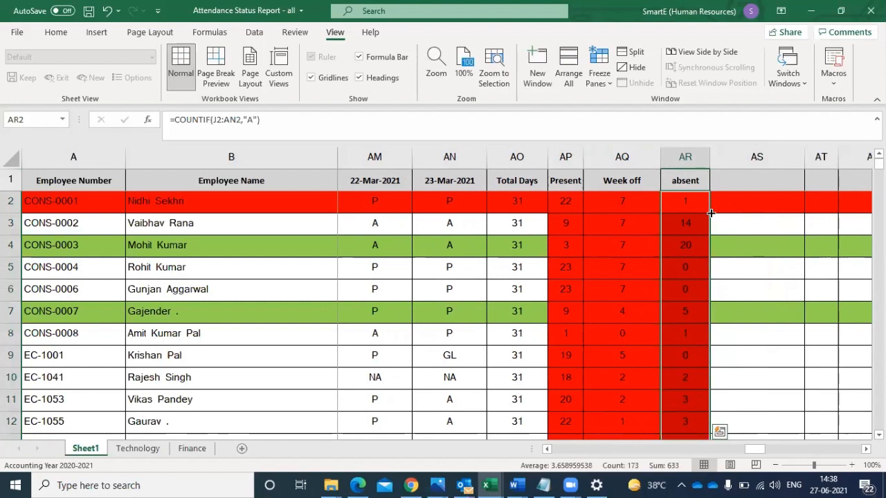
# - Look through the mid- and late-March date columns for attendance codes that have no count column yet
pyautogui.click(460, 205)
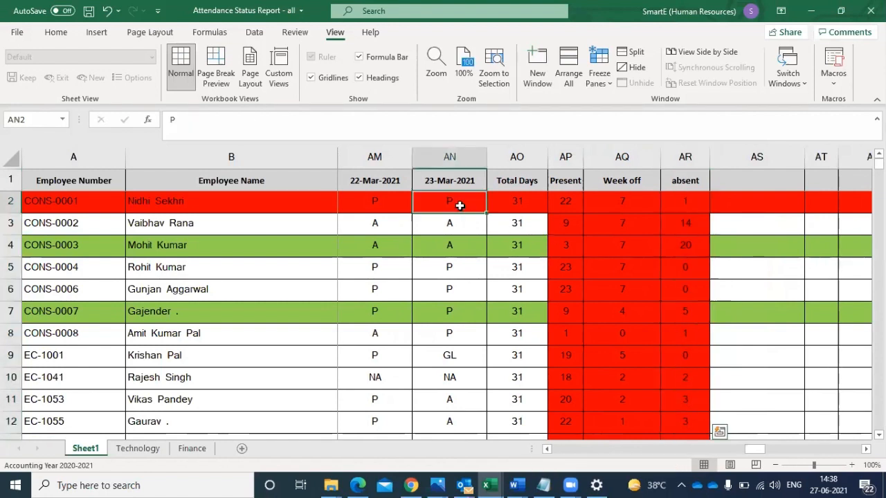
pyautogui.press('Left')
pyautogui.press('Left')
pyautogui.press('Left')
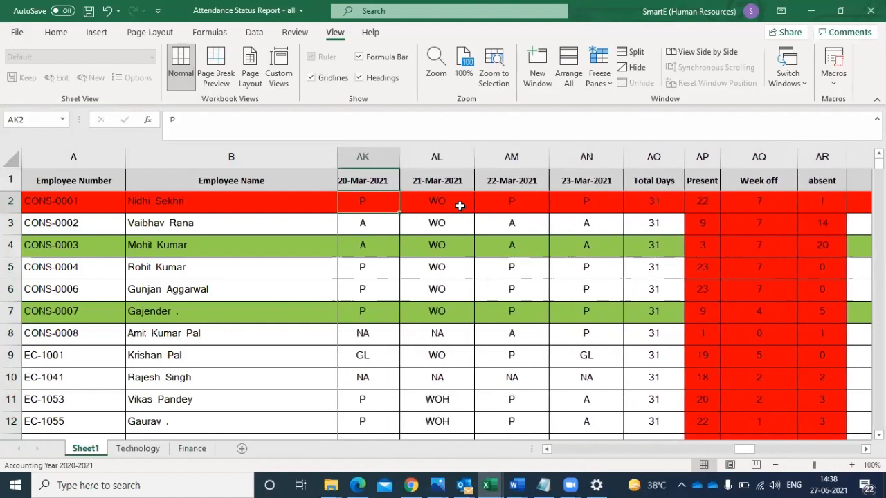
pyautogui.press('Left')
pyautogui.press('Left')
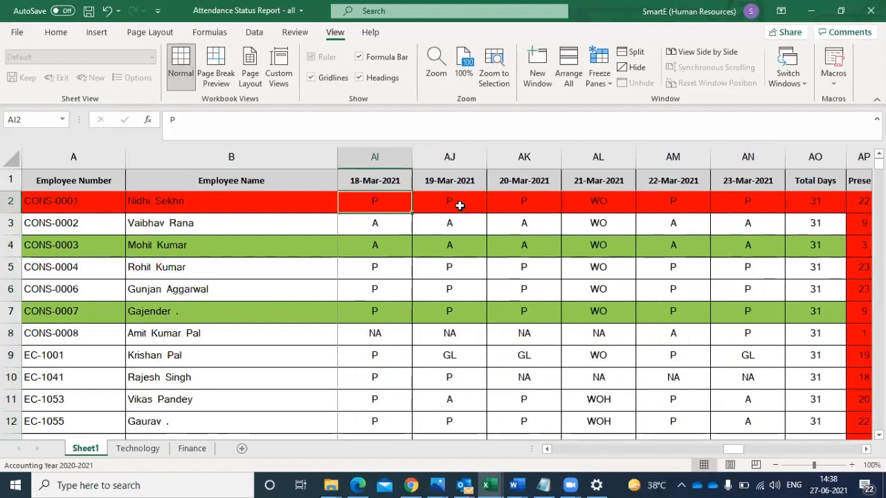
pyautogui.press('Down')
pyautogui.press('Down')
pyautogui.press('Down')
pyautogui.press('Down')
pyautogui.press('Down')
pyautogui.press('Down')
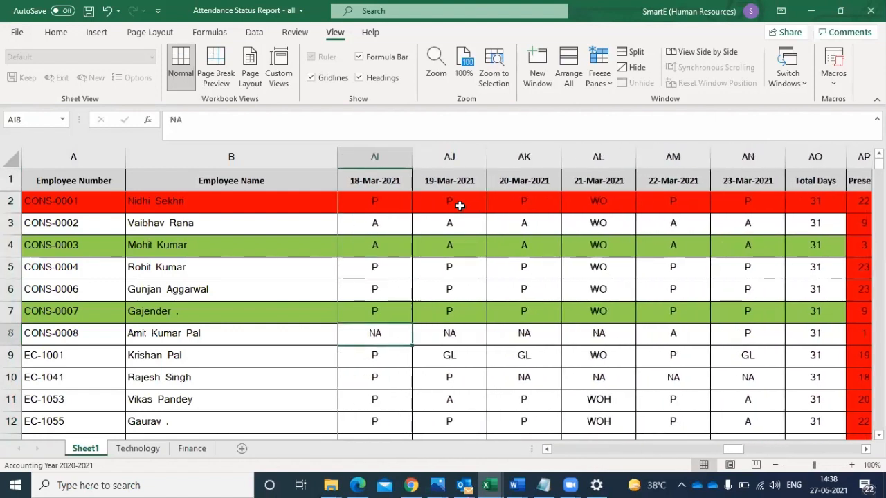
pyautogui.press('Down')
pyautogui.press('Right')
pyautogui.press('Right')
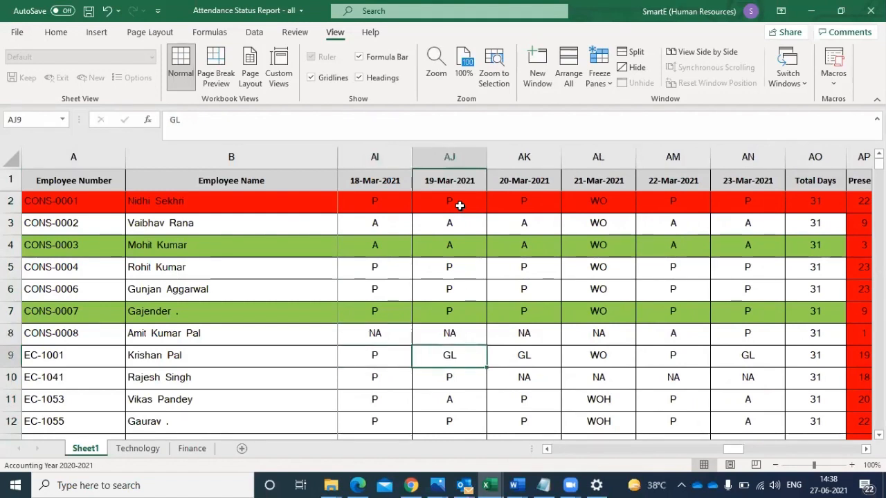
pyautogui.press('Right')
pyautogui.press('Right')
pyautogui.press('Right')
pyautogui.press('Right')
pyautogui.press('Right')
pyautogui.press('Right')
pyautogui.press('Right')
pyautogui.press('Right')
pyautogui.press('Right')
pyautogui.press('Right')
pyautogui.press('Right')
pyautogui.press('Right')
pyautogui.press('Right')
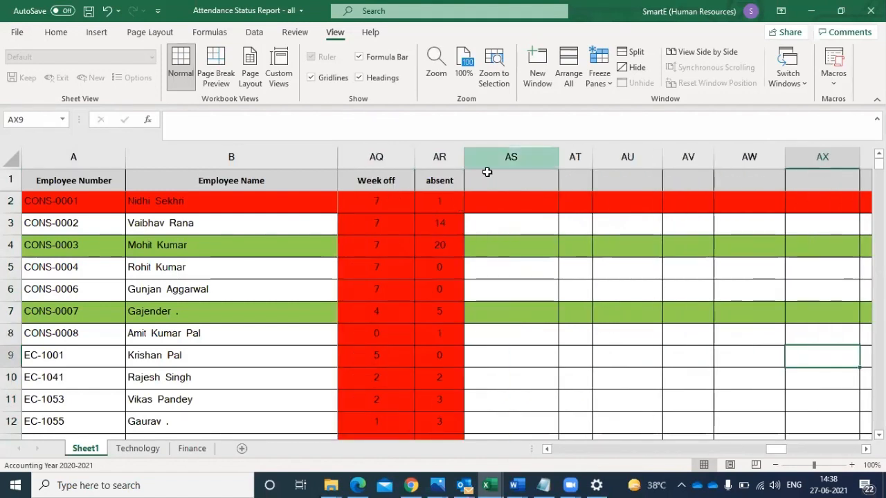
# - Add the header "GL" in AS1 beside the absent column
pyautogui.click(487, 174)
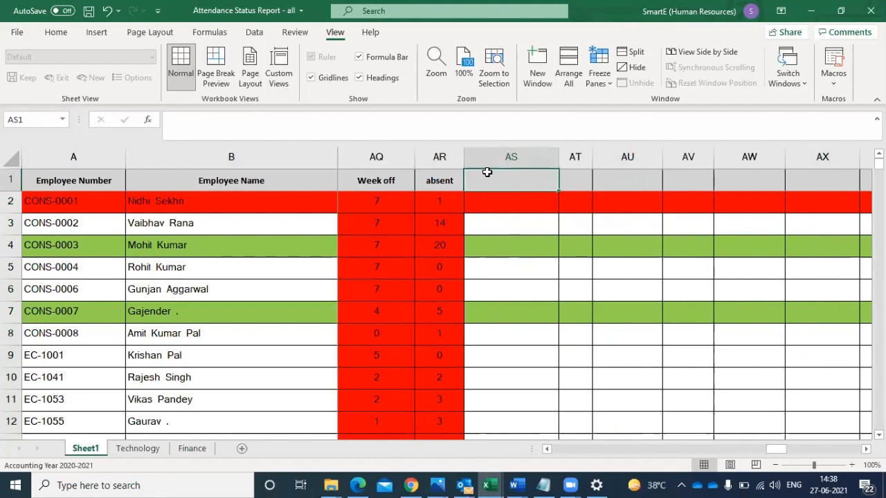
pyautogui.write('g')
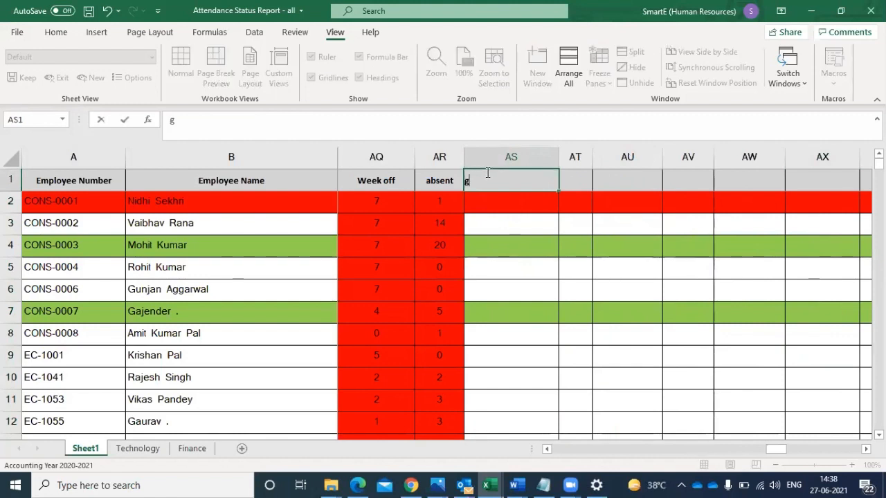
pyautogui.write('l')
pyautogui.write('L')
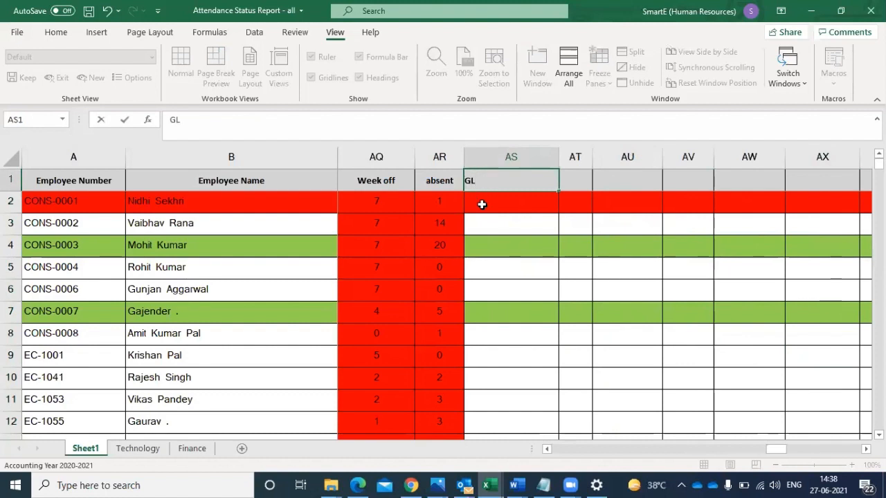
# - Count GL days in AS2 with =COUNTIF(J2:AN2,"GL") and fill the formula down for all employees
pyautogui.click(482, 204)
pyautogui.write('=')
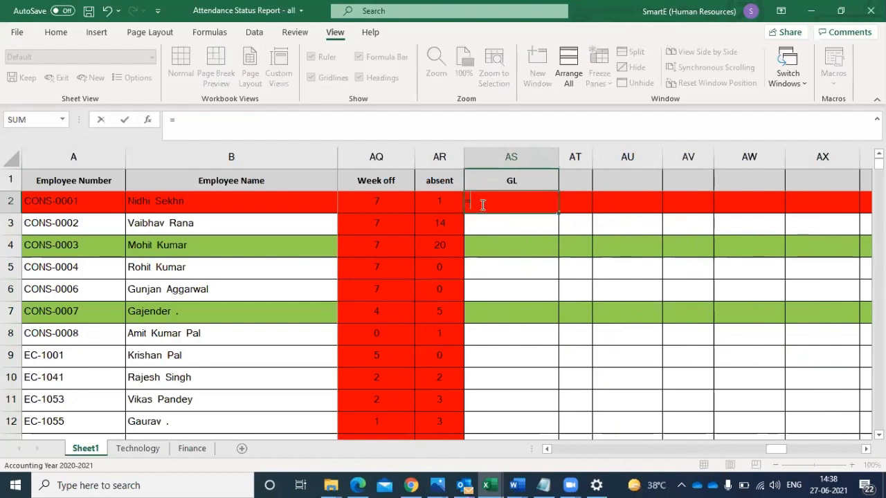
pyautogui.write('c')
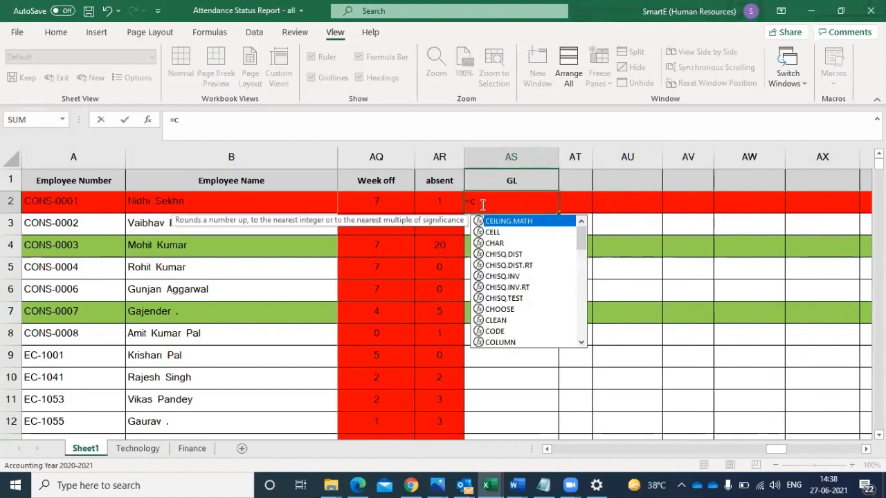
pyautogui.press('BackSpace')
pyautogui.write('COUNTIF(J2:AN2,"P")')
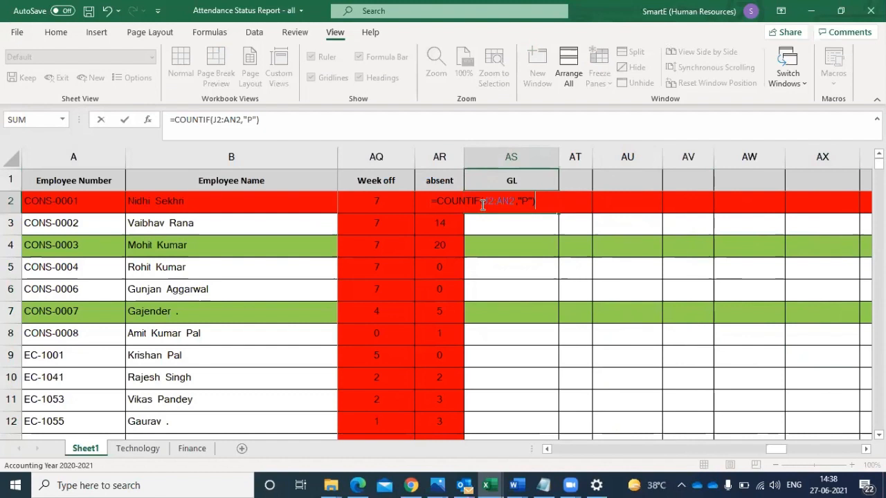
pyautogui.click(526, 199)
pyautogui.press('BackSpace')
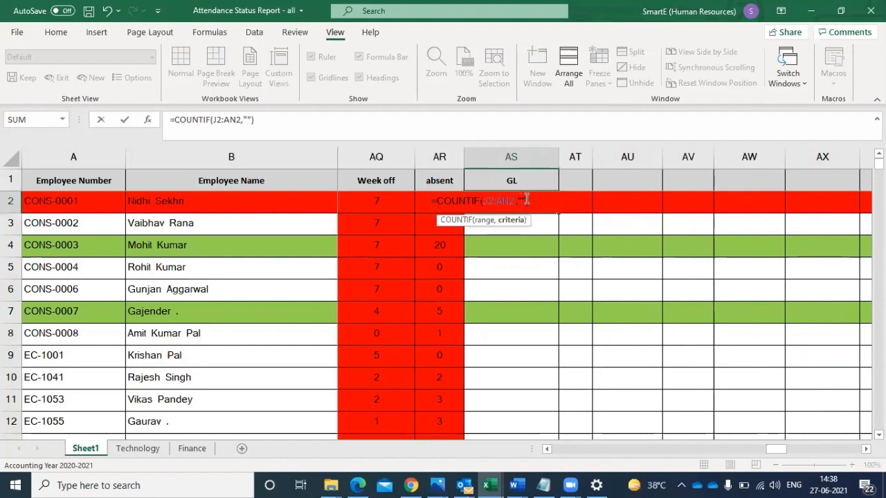
pyautogui.write('GL')
pyautogui.press('Return')
pyautogui.click(530, 200)
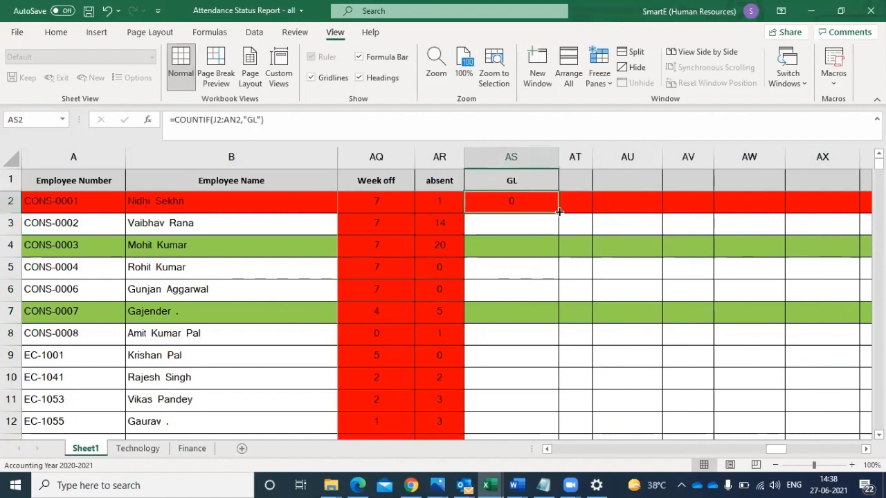
pyautogui.doubleClick(559, 212)
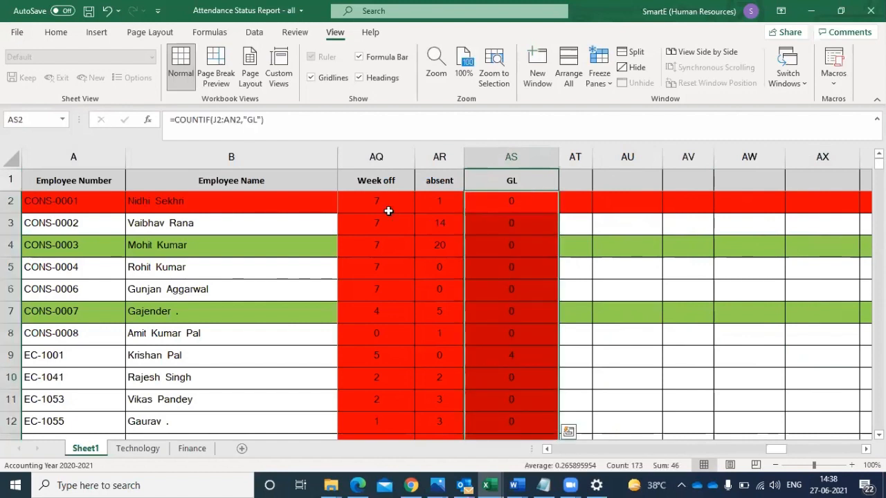
# - Scan the early-March date columns down to row 8 for further attendance codes without a count column
pyautogui.click(303, 213)
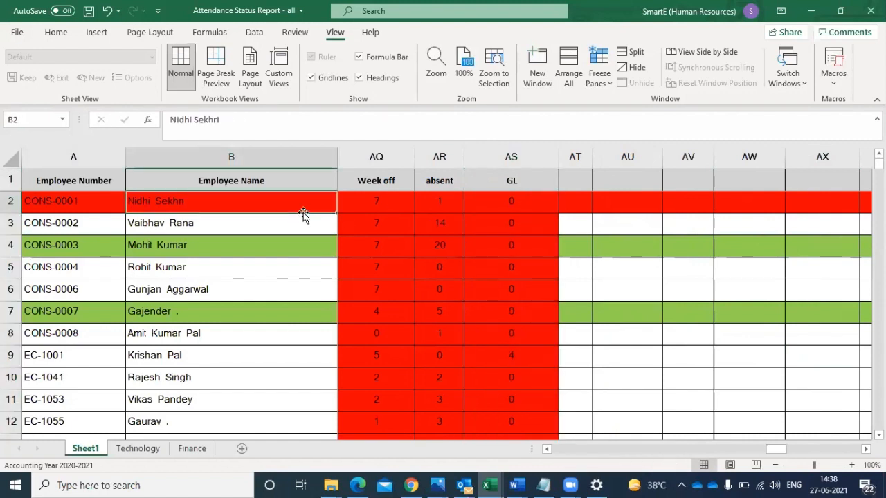
pyautogui.press('Left')
pyautogui.press('Right')
pyautogui.press('Right')
pyautogui.press('Right')
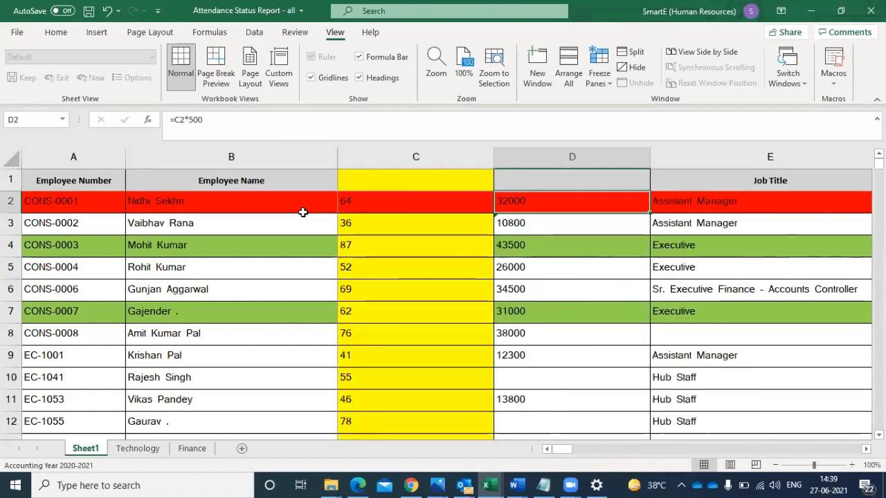
pyautogui.press('Right')
pyautogui.press('Right')
pyautogui.press('Right')
pyautogui.press('Right')
pyautogui.press('Right')
pyautogui.press('Right')
pyautogui.press('Right')
pyautogui.press('Right')
pyautogui.press('Right')
pyautogui.press('Right')
pyautogui.press('Right')
pyautogui.press('Right')
pyautogui.press('Right')
pyautogui.press('Right')
pyautogui.press('Right')
pyautogui.press('Right')
pyautogui.press('Right')
pyautogui.press('Right')
pyautogui.press('Right')
pyautogui.press('Right')
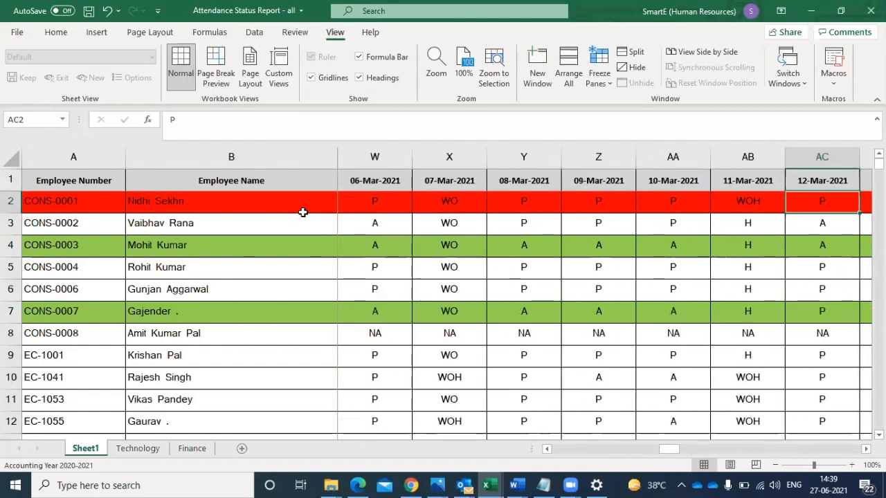
pyautogui.press('Left')
pyautogui.press('Left')
pyautogui.press('Left')
pyautogui.press('Left')
pyautogui.press('Down')
pyautogui.press('Down')
pyautogui.press('Down')
pyautogui.press('Down')
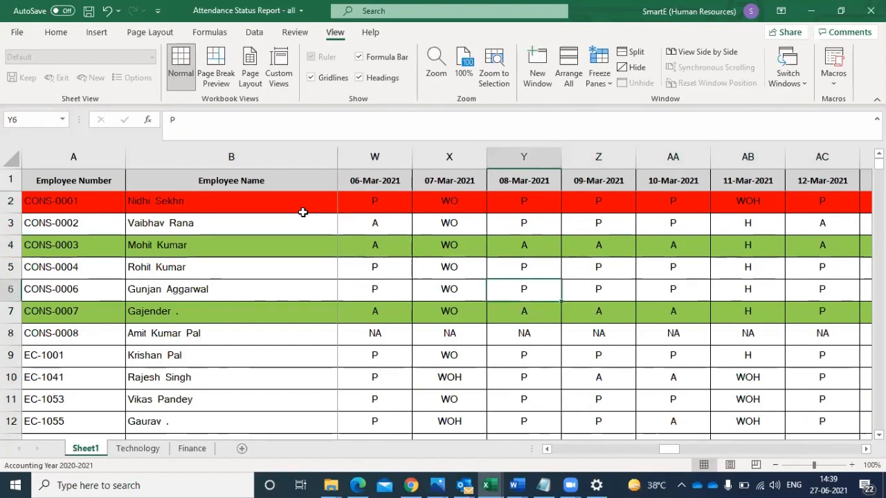
pyautogui.press('Down')
pyautogui.press('Down')
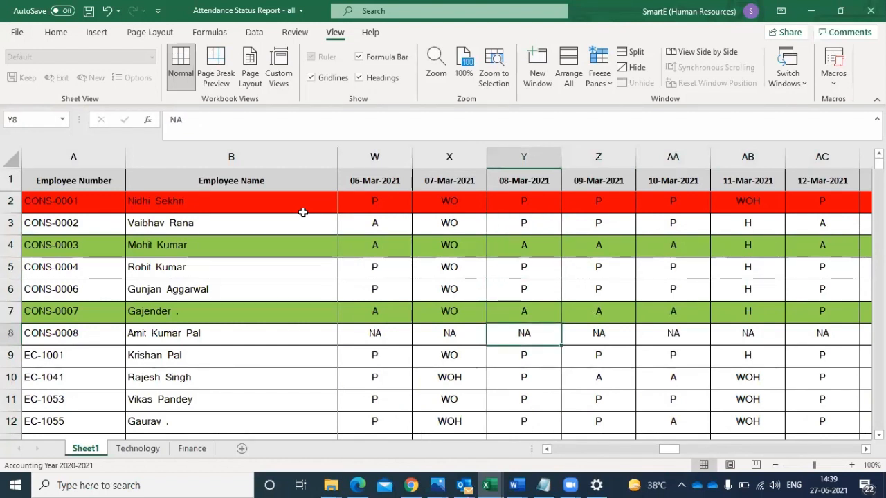
# - Check the daily codes of the employee in row 8 from 08-Mar-2021 through to the Present count
pyautogui.press('Right')
pyautogui.press('Right')
pyautogui.press('Right')
pyautogui.press('Right')
pyautogui.press('Right')
pyautogui.press('Right')
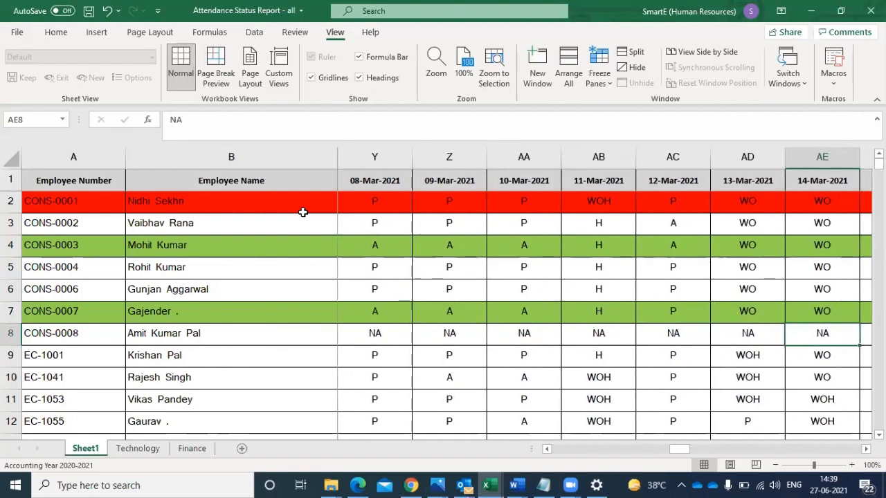
pyautogui.press('Right')
pyautogui.press('Right')
pyautogui.press('Right')
pyautogui.press('Right')
pyautogui.press('Right')
pyautogui.press('Right')
pyautogui.press('Right')
pyautogui.press('Right')
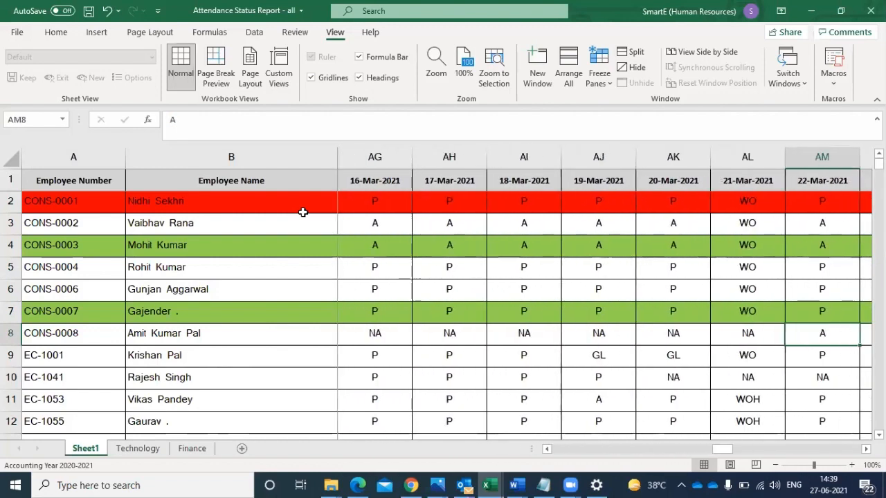
pyautogui.press('Right')
pyautogui.press('Left')
pyautogui.press('Left')
pyautogui.press('Left')
pyautogui.press('Left')
pyautogui.press('Right')
pyautogui.press('Right')
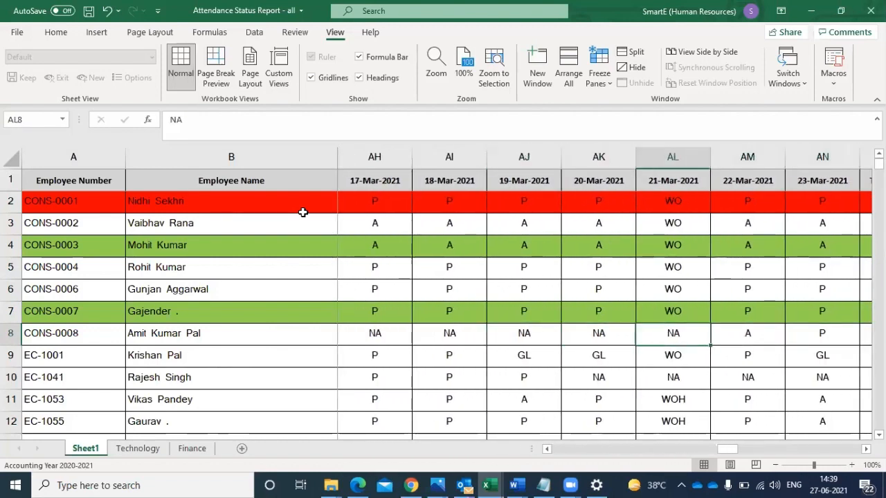
pyautogui.press('Right')
pyautogui.press('Right')
pyautogui.press('Left')
pyautogui.press('Left')
pyautogui.press('Right')
pyautogui.press('Right')
pyautogui.press('Right')
pyautogui.press('Right')
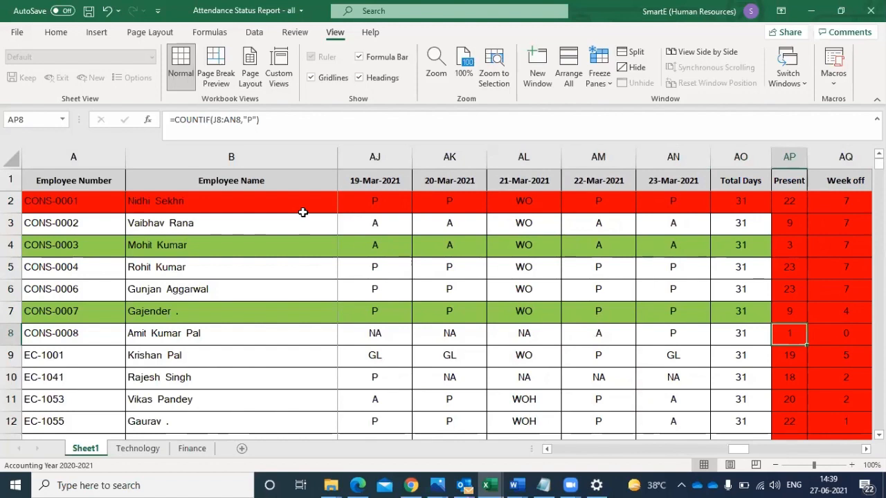
# - Review the NA entries in row 8 and the WOH entries in row 10 across the March dates
pyautogui.press('Left')
pyautogui.press('Left')
pyautogui.press('Left')
pyautogui.press('Left')
pyautogui.press('Left')
pyautogui.press('Left')
pyautogui.press('Left')
pyautogui.press('Left')
pyautogui.press('Left')
pyautogui.press('Left')
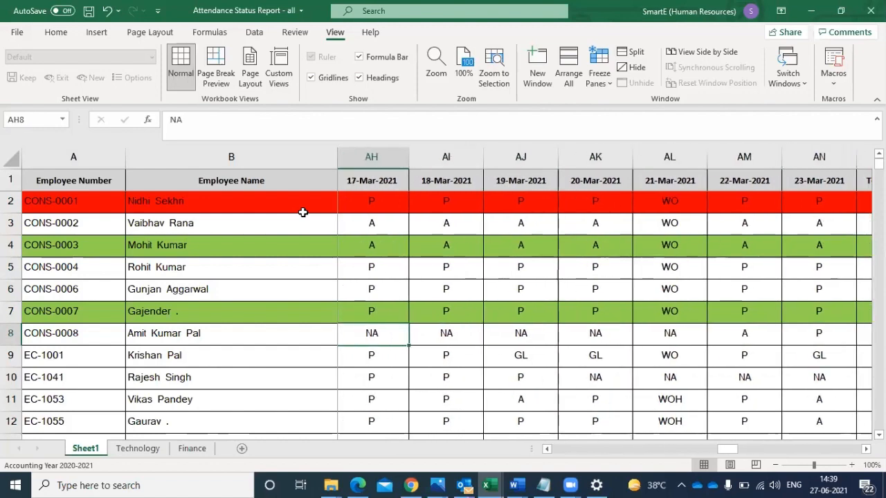
pyautogui.press('Left')
pyautogui.press('Left')
pyautogui.press('Left')
pyautogui.press('Left')
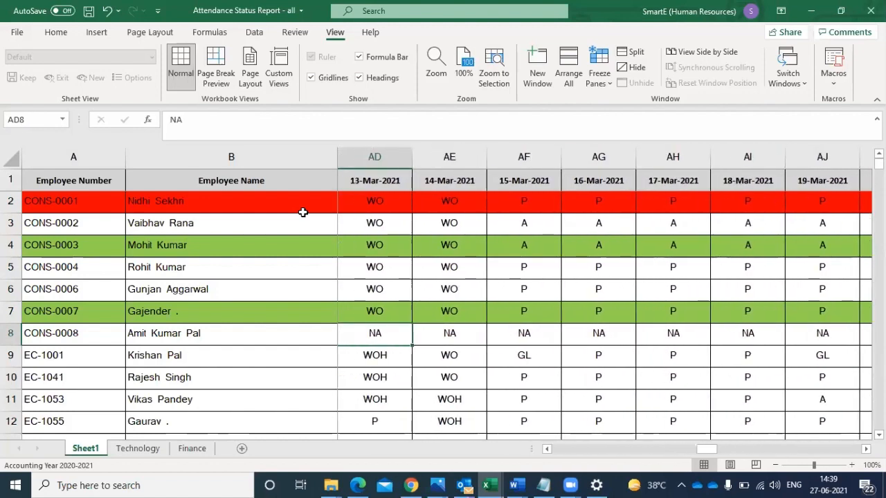
pyautogui.press('Left')
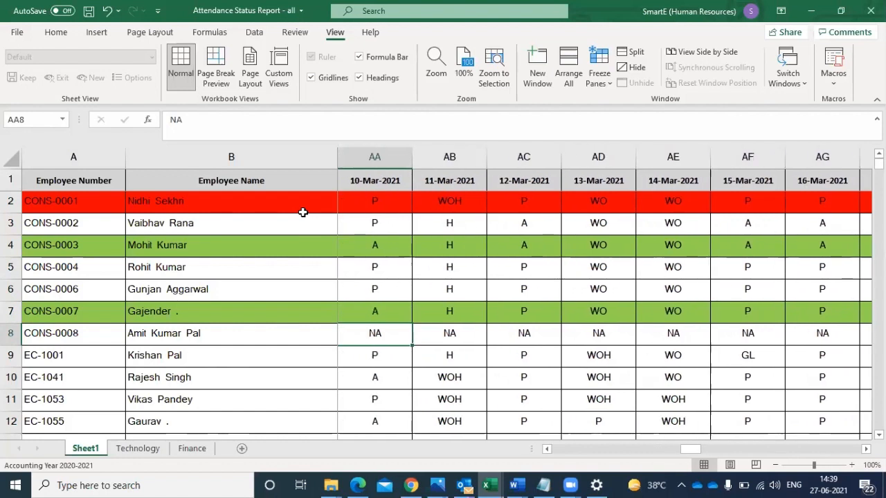
pyautogui.press('Down')
pyautogui.press('Down')
pyautogui.press('Right')
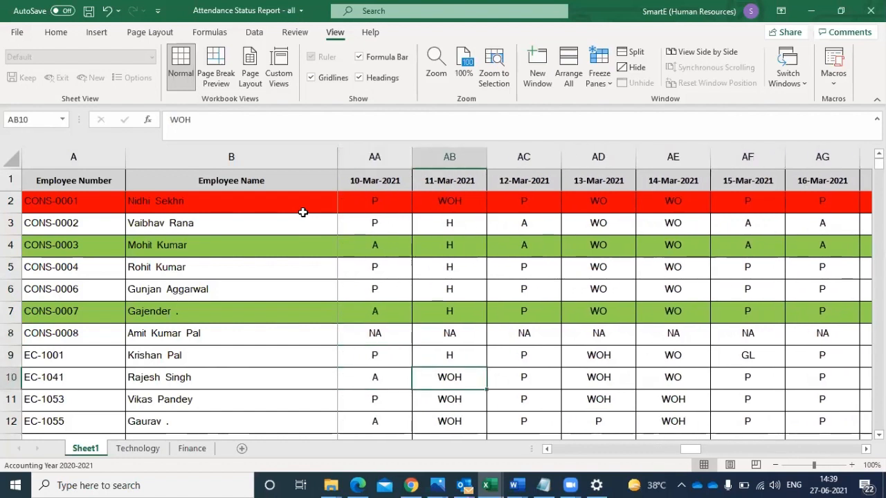
pyautogui.press('Right')
pyautogui.press('Right')
pyautogui.press('Right')
pyautogui.press('Right')
pyautogui.press('Right')
pyautogui.press('Right')
pyautogui.press('Right')
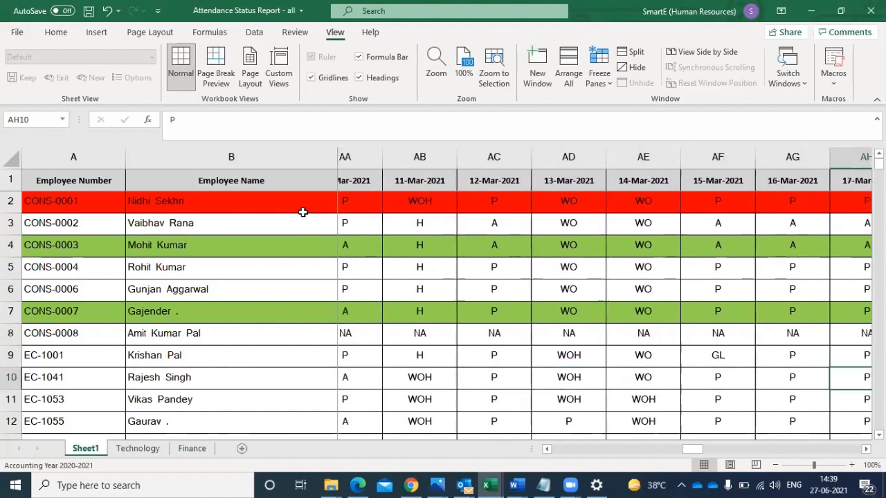
pyautogui.hotkey('ctrl', 'Right')
pyautogui.press('Right')
pyautogui.press('Right')
pyautogui.press('Right')
pyautogui.press('Right')
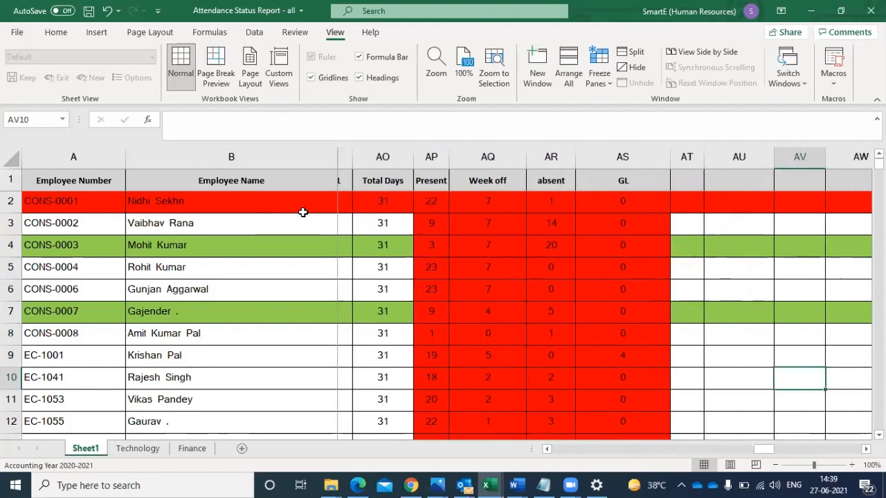
# - Add the headers "NA" in AT1 and "WOH" in AU1 beside the GL column
pyautogui.click(614, 180)
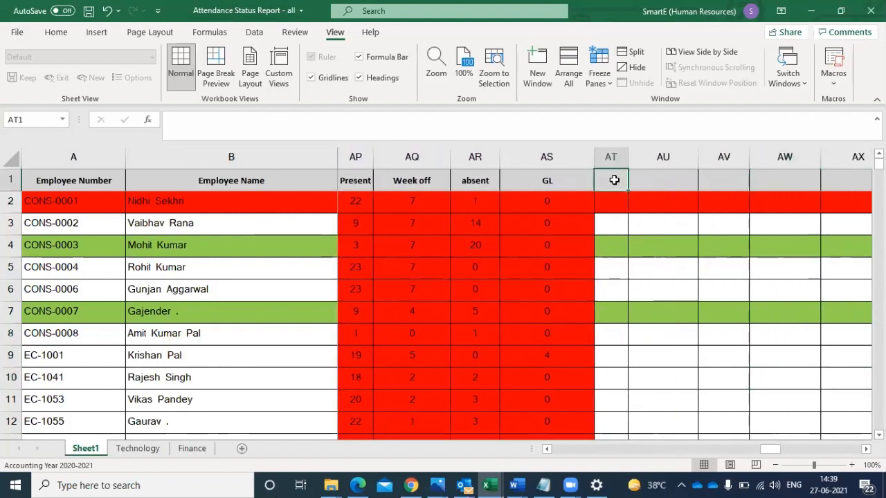
pyautogui.write('NA')
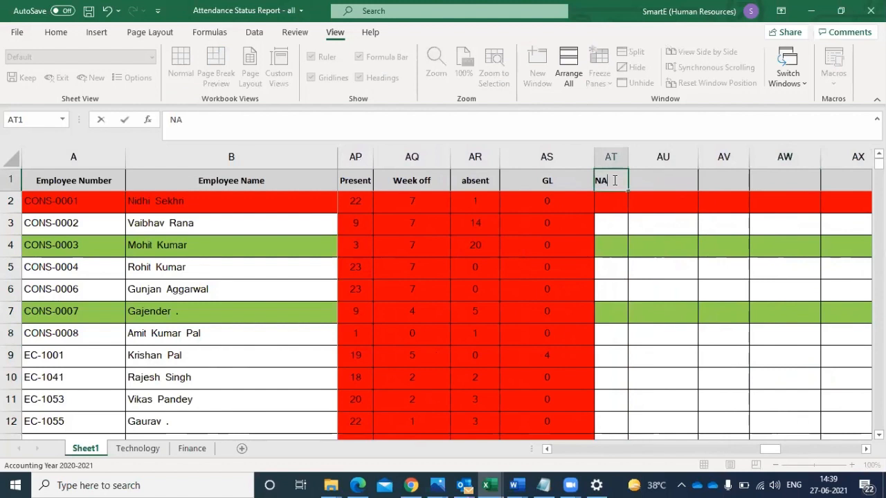
pyautogui.click(659, 180)
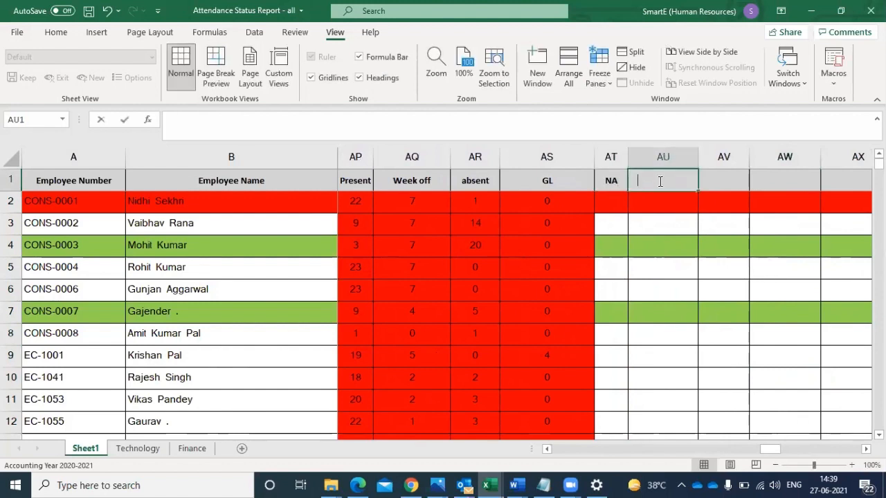
pyautogui.write('WOH')
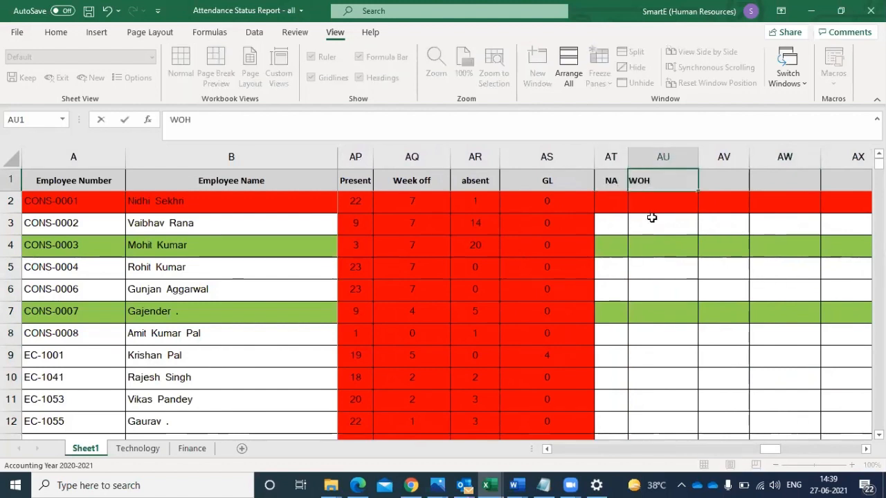
pyautogui.press('Return')
pyautogui.click(612, 200)
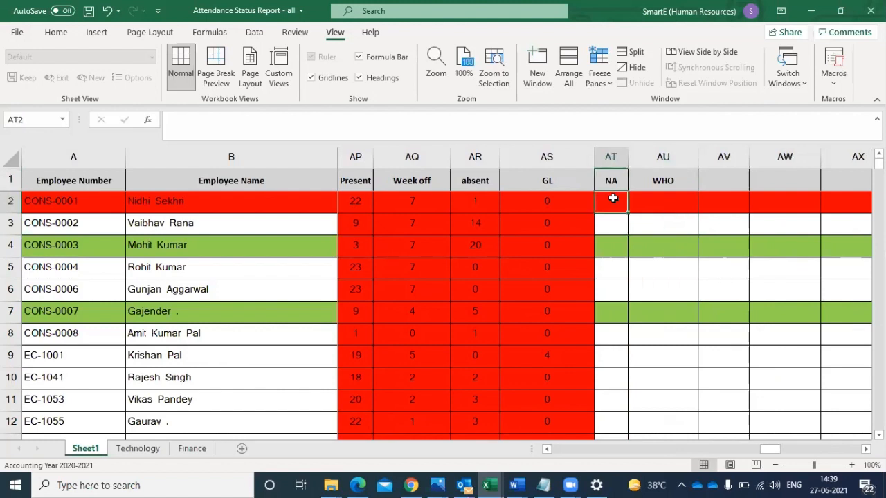
# - Count the first employee's NA days in AT2 with =COUNTIF(J2:AN2,"NA")
pyautogui.write('=')
pyautogui.write('COUNTIF(J2:AN2,"P")')
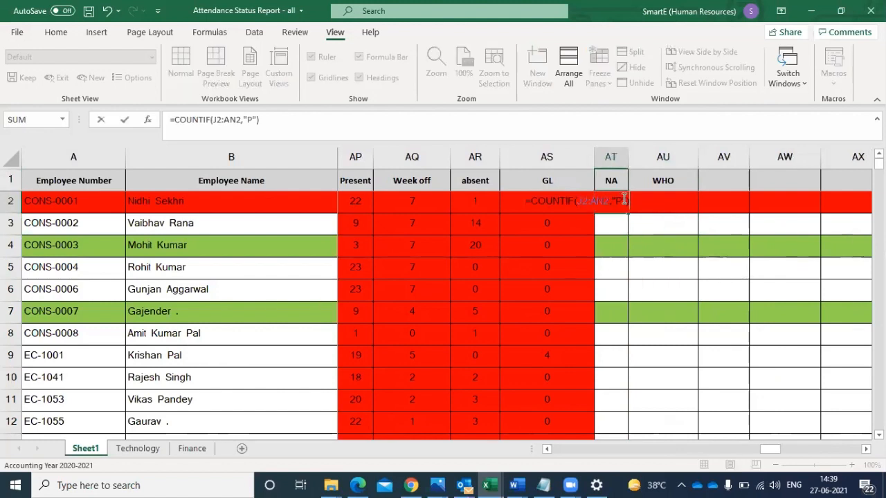
pyautogui.click(622, 200)
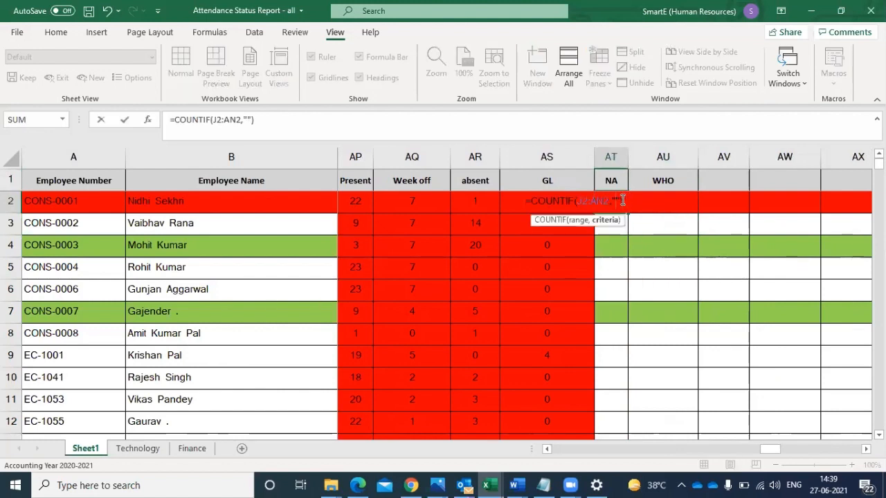
pyautogui.write('NA')
pyautogui.press('Return')
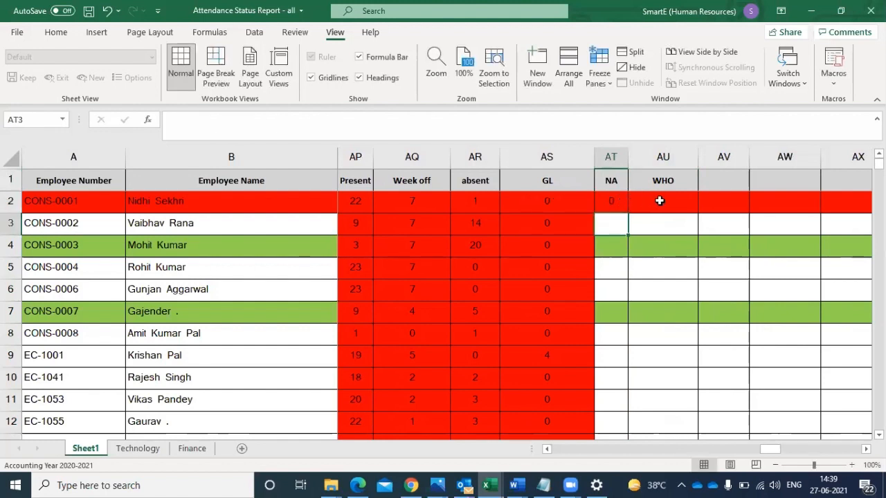
# - Enter =COUNTIF(J2:AN2,"WHO") in AU2 and fill the NA and WHO formulas of row 2 down all employee rows
pyautogui.click(657, 200)
pyautogui.write('=')
pyautogui.write('COUNTIF(J2:AN2,"P")')
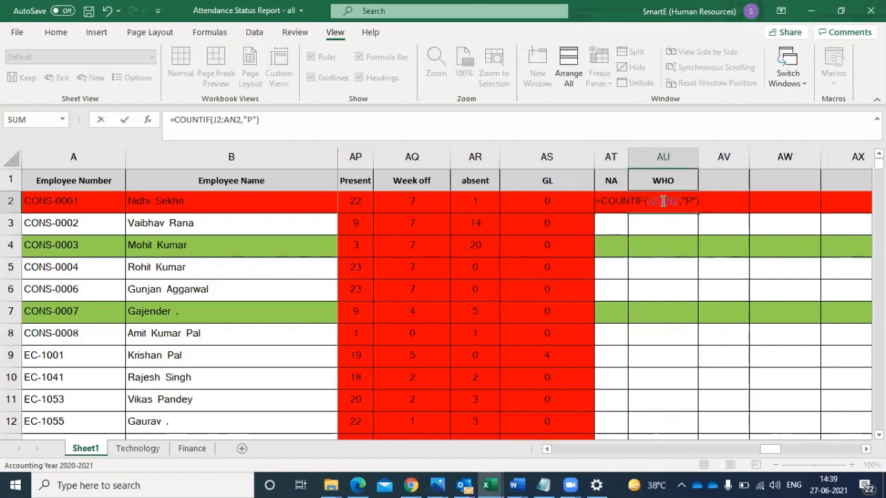
pyautogui.click(693, 200)
pyautogui.press('BackSpace')
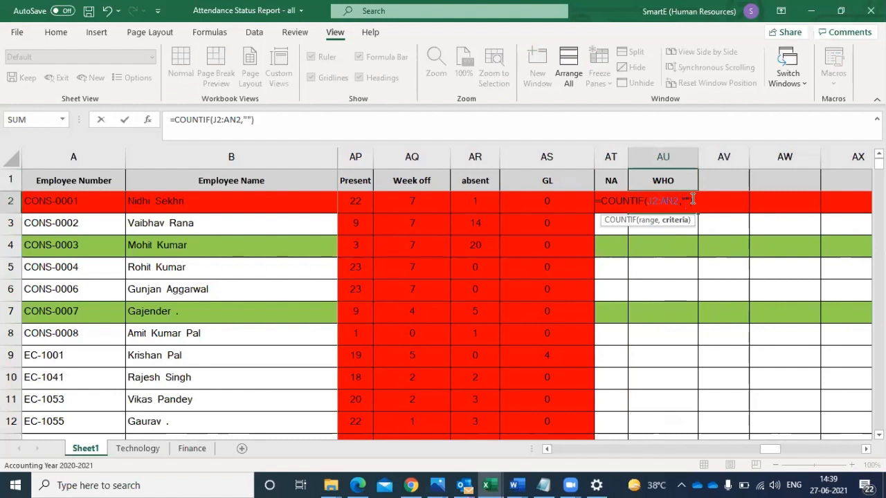
pyautogui.write('WHO')
pyautogui.press('Return')
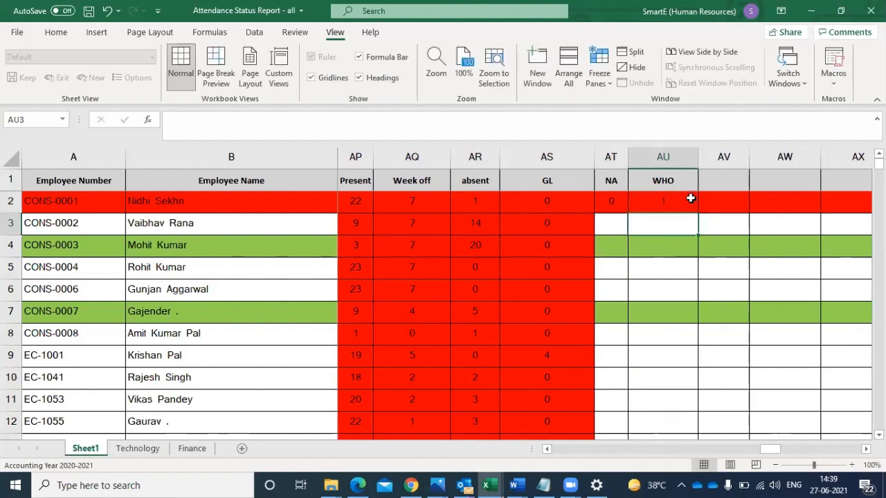
pyautogui.moveTo(619, 199); pyautogui.dragTo(688, 206)
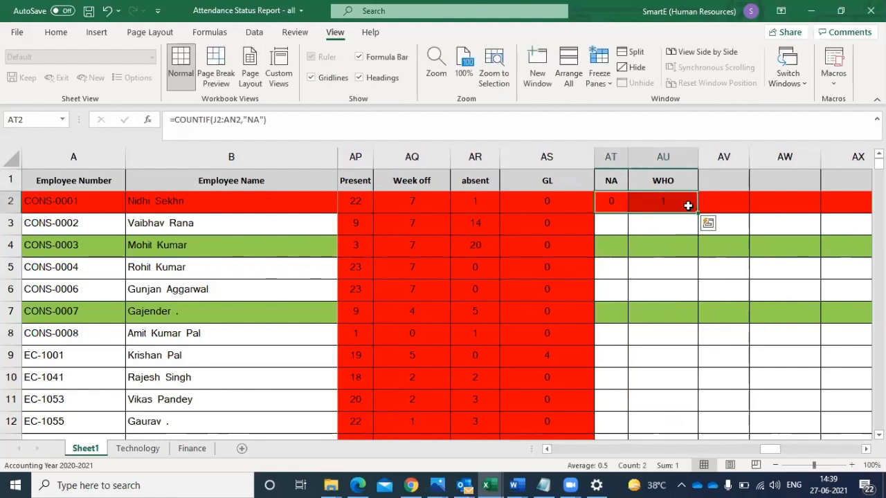
pyautogui.doubleClick(696, 212)
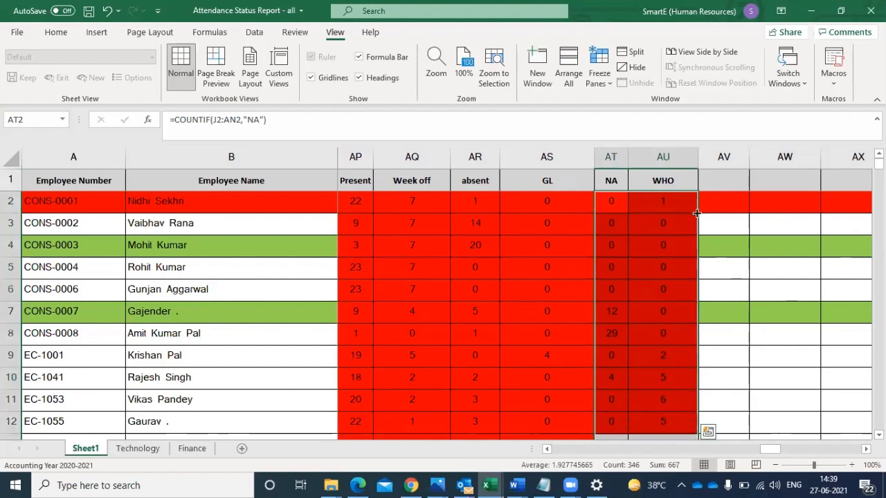
# - Add the header "Total" in AV1 beside the WHO column
pyautogui.click(732, 172)
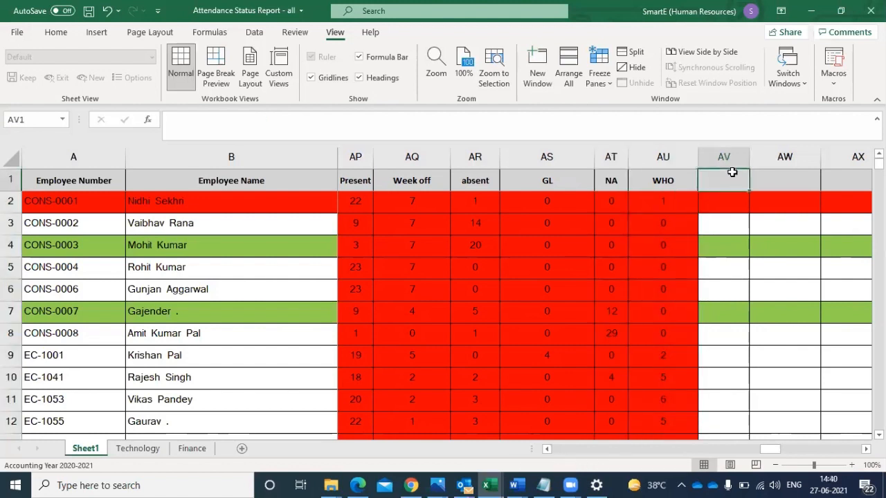
pyautogui.write('tOTA')
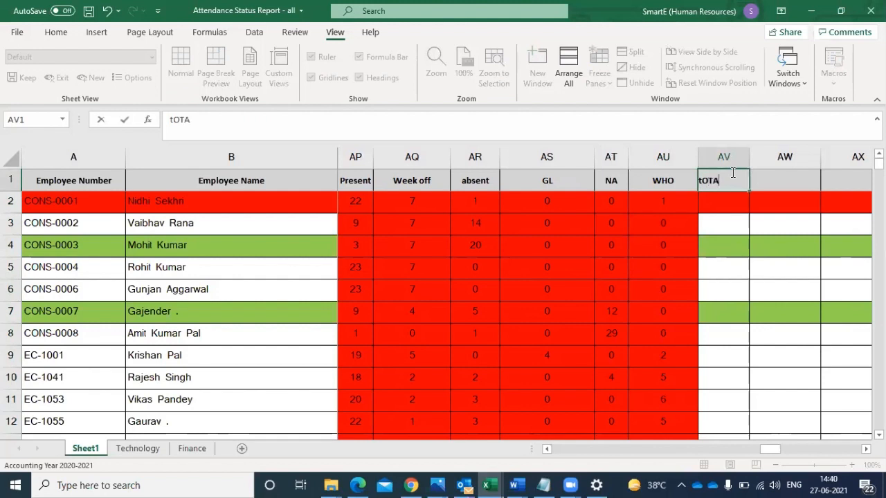
pyautogui.write('L')
pyautogui.click(725, 220)
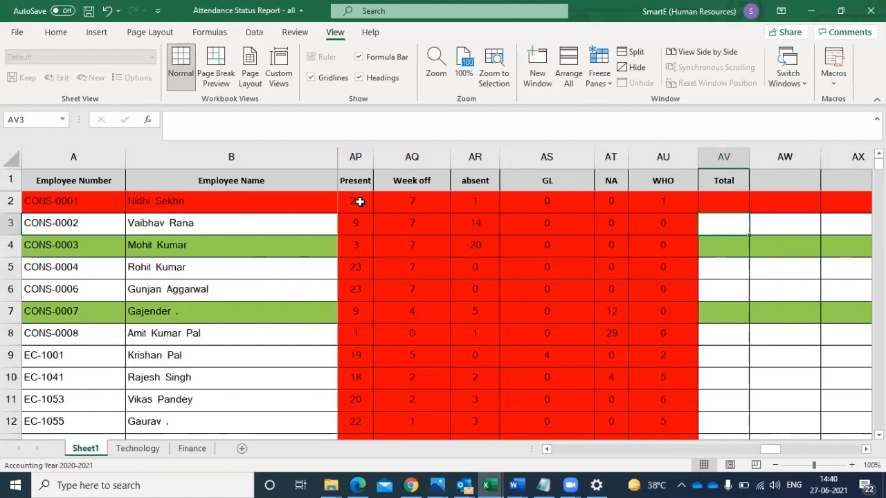
# - Sum the six attendance counts AP2:AU2 in AV2 with AutoSum and fill the total down all employee rows
pyautogui.moveTo(355, 201); pyautogui.dragTo(725, 201)
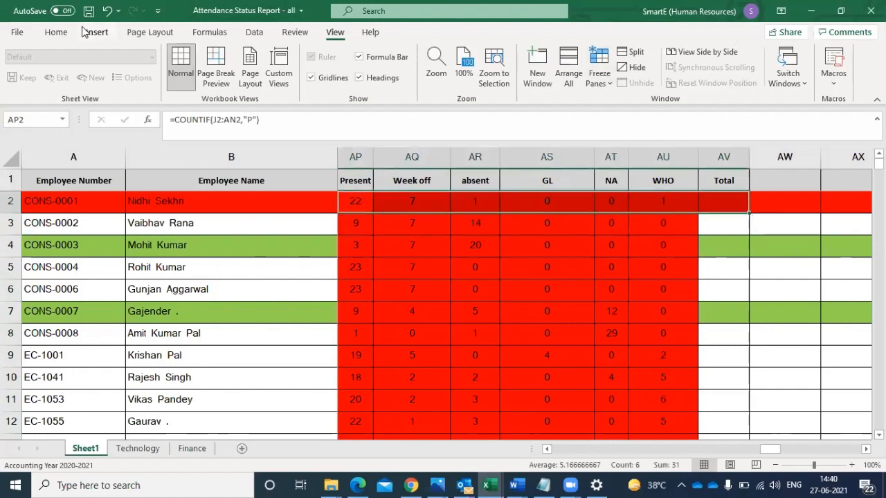
pyautogui.click(55, 32)
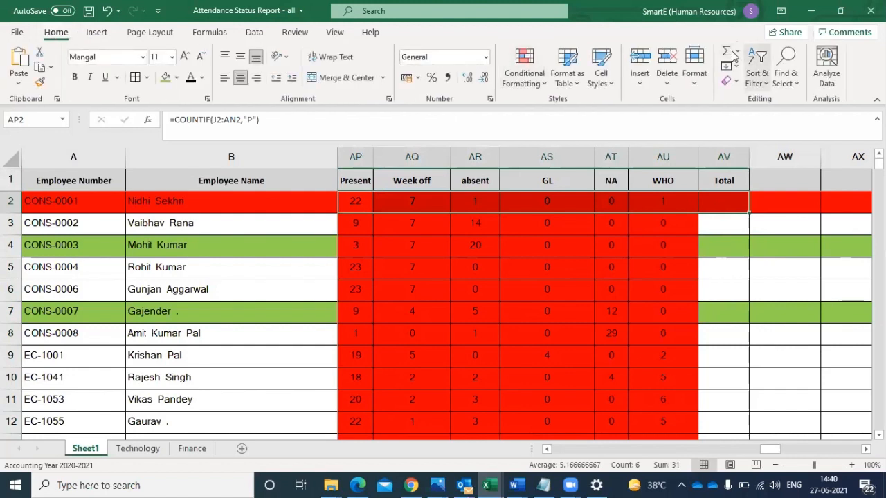
pyautogui.click(727, 52)
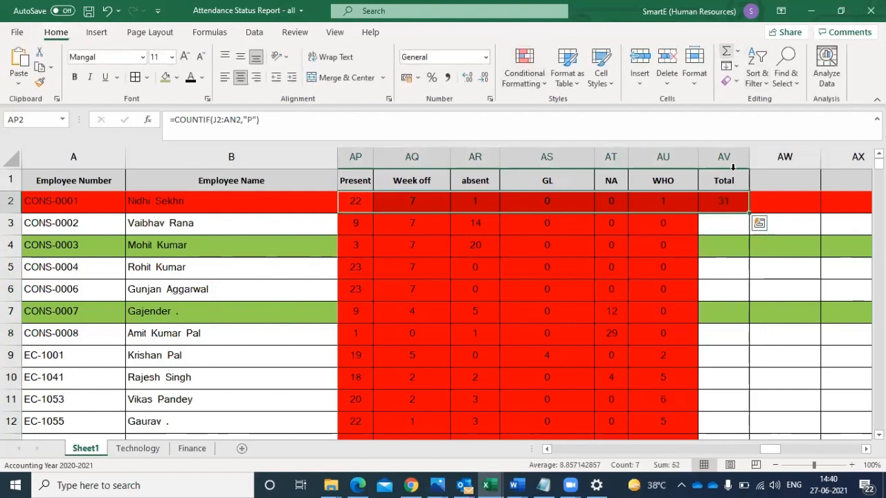
pyautogui.click(726, 207)
pyautogui.doubleClick(748, 212)
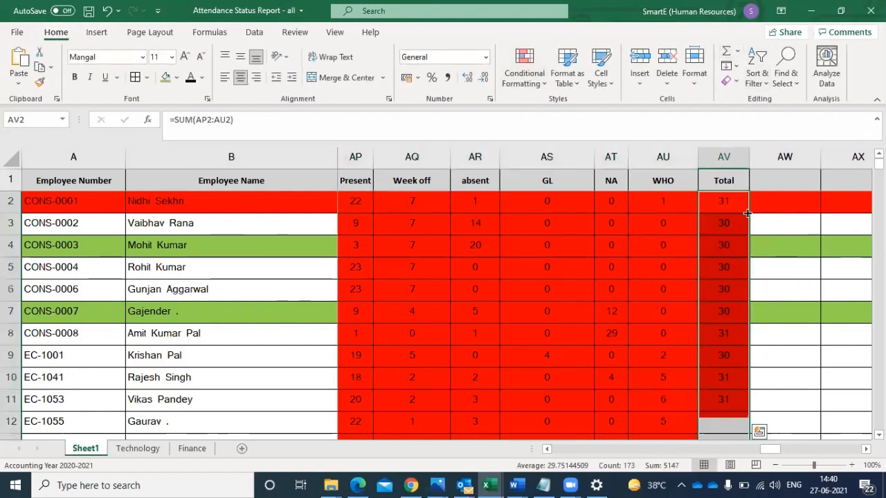
pyautogui.click(724, 224)
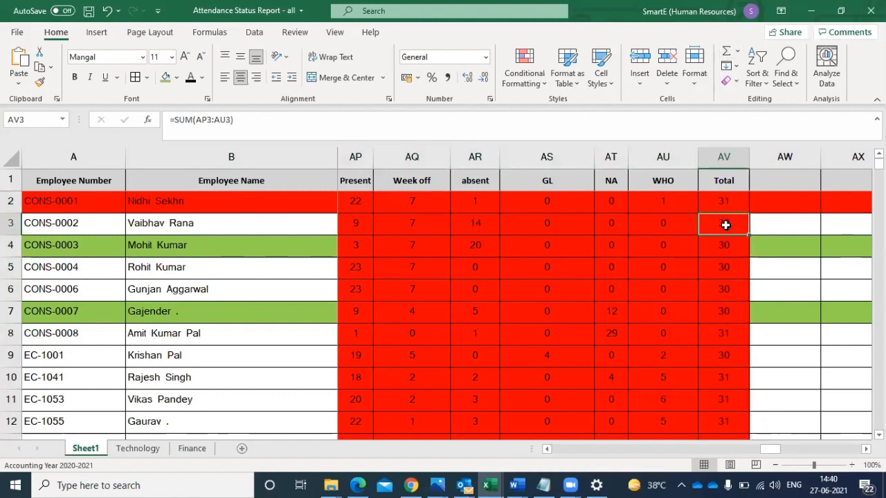
# - Insert a new column before the Total column, between the WHO counts and the totals
pyautogui.click(712, 148)
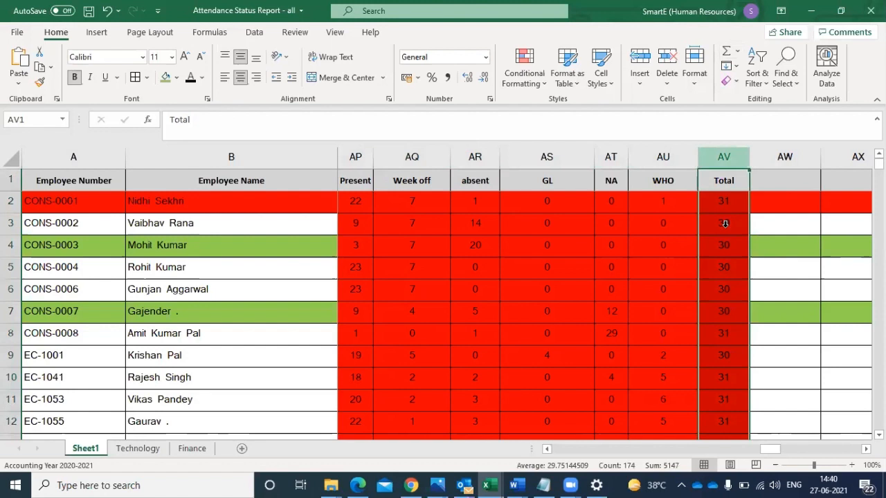
pyautogui.rightClick(720, 158)
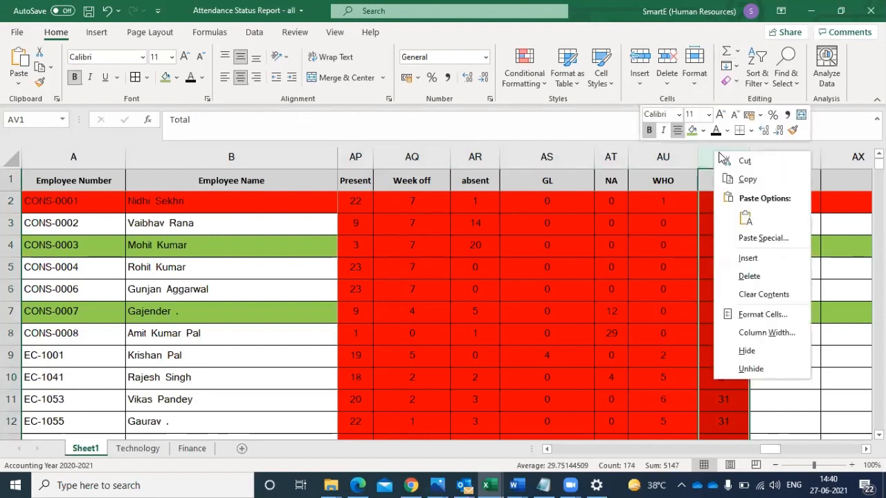
pyautogui.click(740, 256)
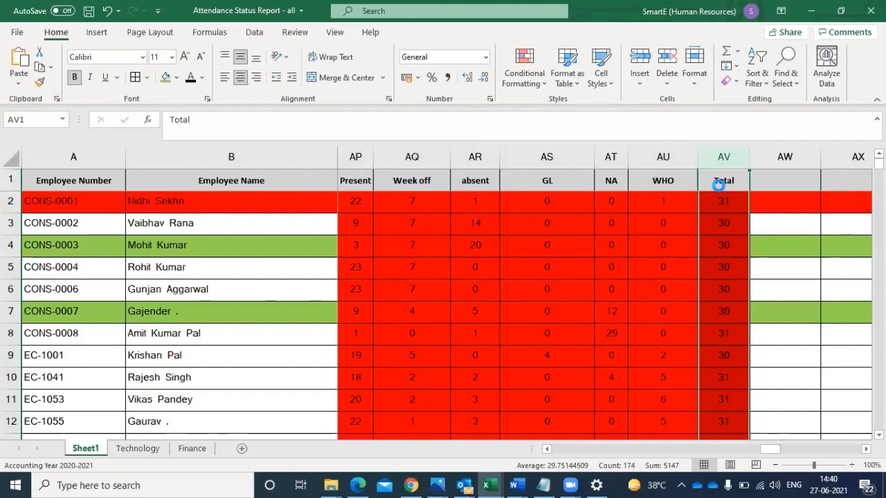
# - Review the first employee's daily attendance codes in row 2, from 23-Mar-2021 back to 21-Feb-2021
pyautogui.click(669, 201)
pyautogui.press('Left')
pyautogui.press('Left')
pyautogui.press('Left')
pyautogui.press('Left')
pyautogui.press('Left')
pyautogui.press('Left')
pyautogui.press('Left')
pyautogui.press('Left')
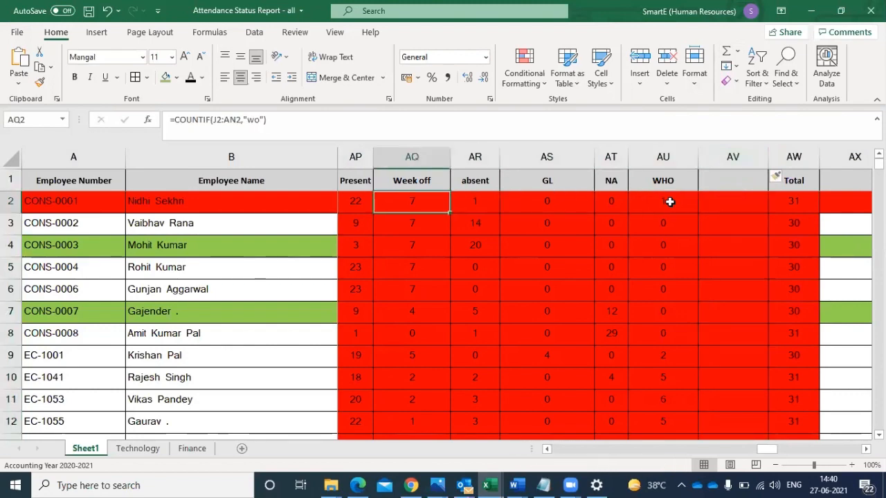
pyautogui.press('Left')
pyautogui.press('Left')
pyautogui.press('Left')
pyautogui.press('Left')
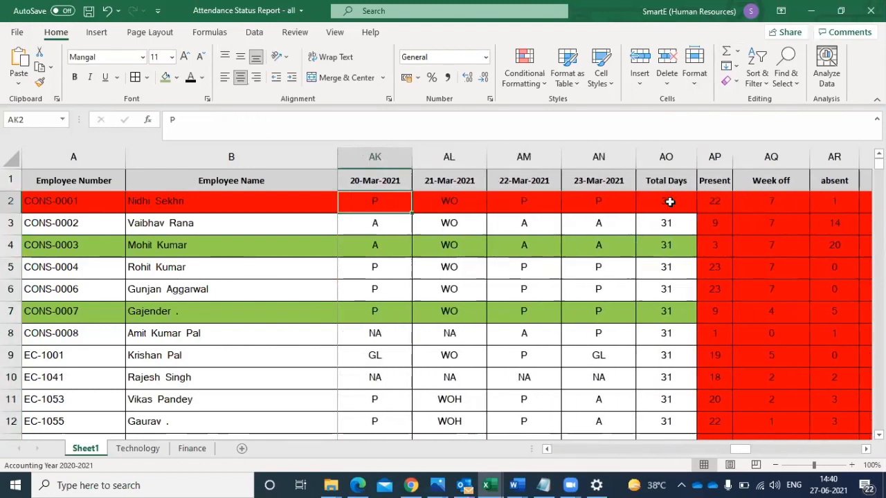
pyautogui.press('Left')
pyautogui.press('Left')
pyautogui.press('Left')
pyautogui.press('Left')
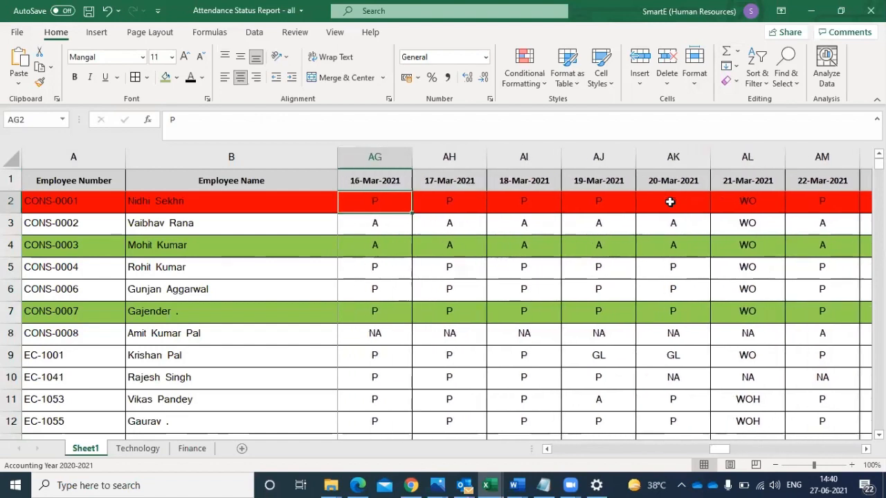
pyautogui.press('Left')
pyautogui.press('Left')
pyautogui.press('Left')
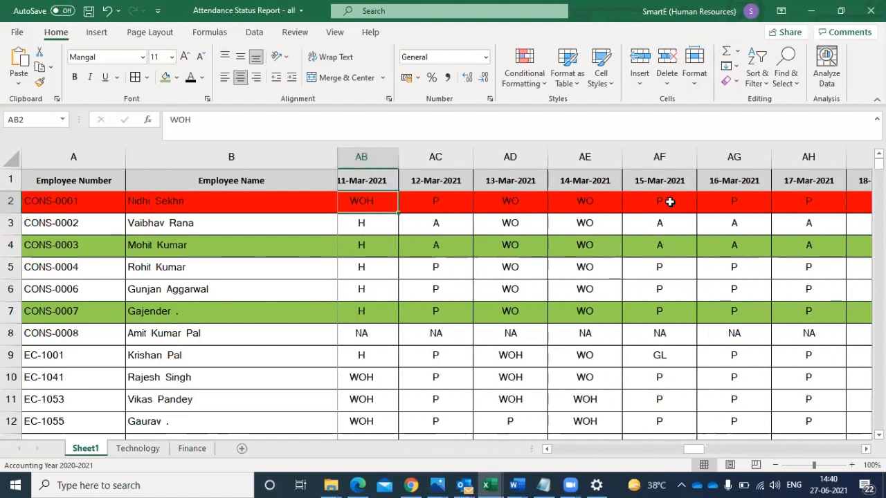
pyautogui.press('Left')
pyautogui.press('Left')
pyautogui.press('Left')
pyautogui.press('Left')
pyautogui.press('Left')
pyautogui.press('Left')
pyautogui.press('Left')
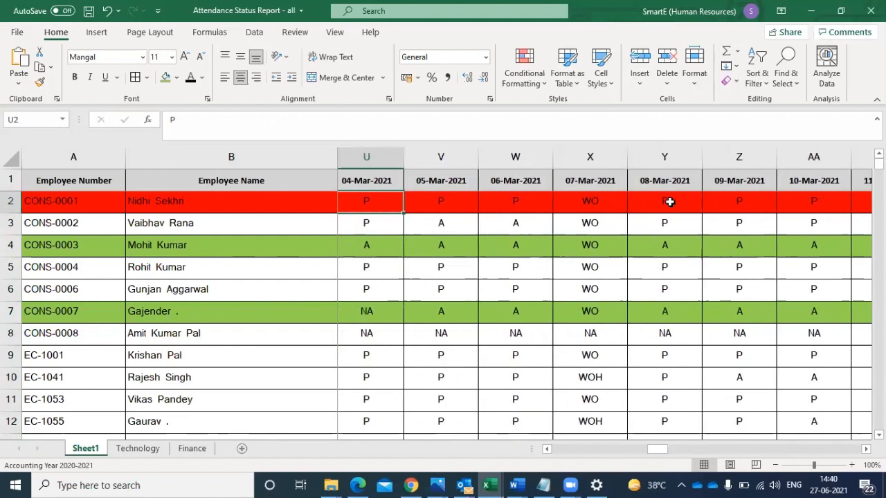
pyautogui.press('Left')
pyautogui.press('Left')
pyautogui.press('Left')
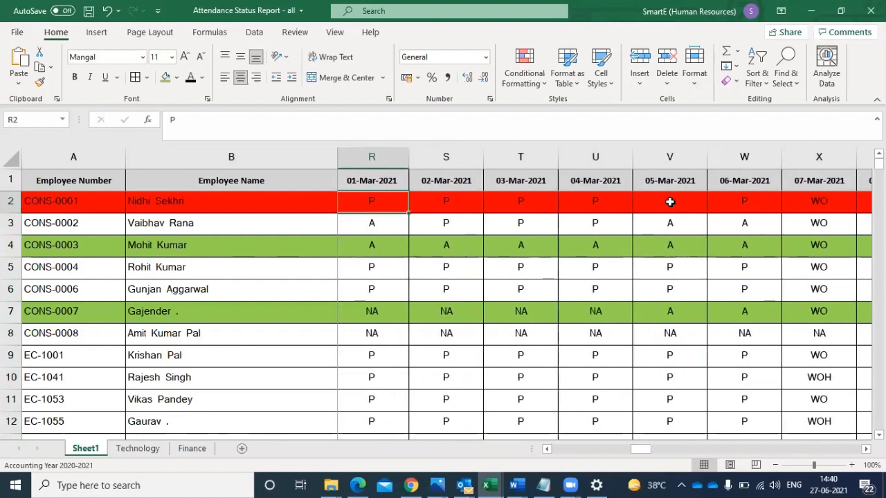
pyautogui.press('Left')
pyautogui.press('Left')
pyautogui.press('Left')
pyautogui.press('Left')
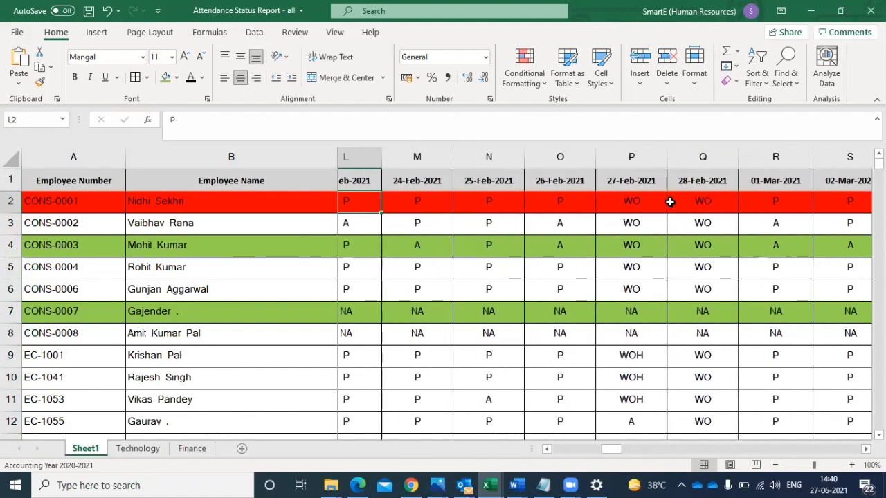
pyautogui.press('Left')
pyautogui.press('Left')
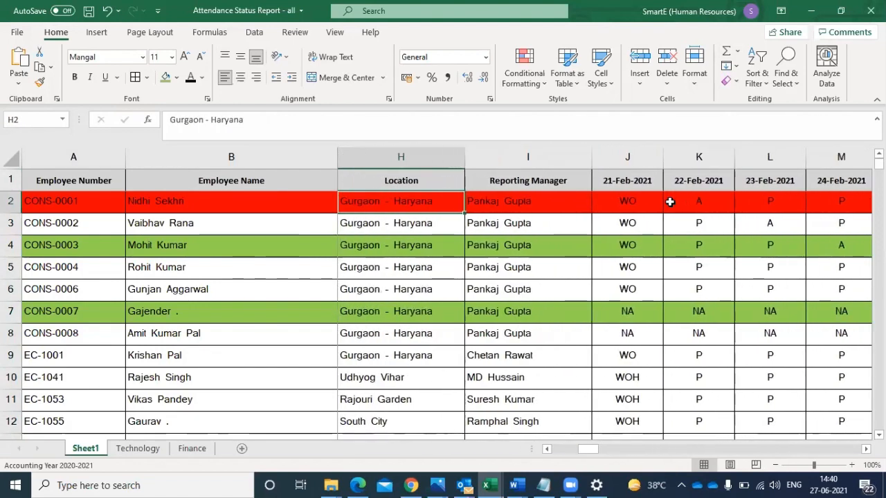
# - Check the second employee's daily attendance codes in row 3 for a code that no count column covers
pyautogui.press('Right')
pyautogui.press('Right')
pyautogui.press('Down')
pyautogui.press('Right')
pyautogui.press('Right')
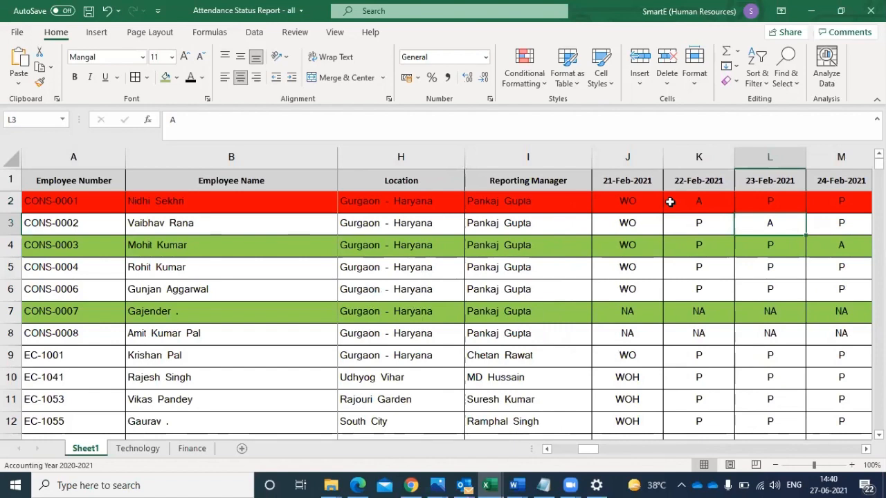
pyautogui.press('Right')
pyautogui.press('Right')
pyautogui.press('Right')
pyautogui.press('Right')
pyautogui.press('Right')
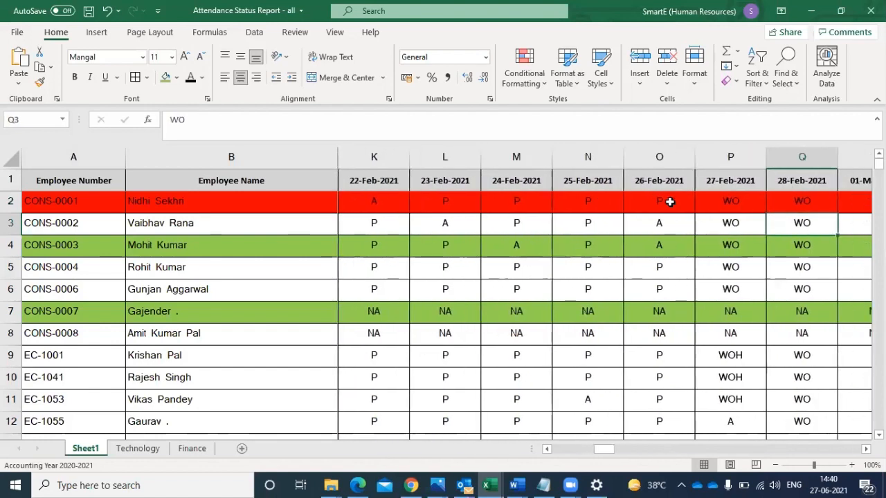
pyautogui.press('Right')
pyautogui.press('Right')
pyautogui.press('Right')
pyautogui.press('Right')
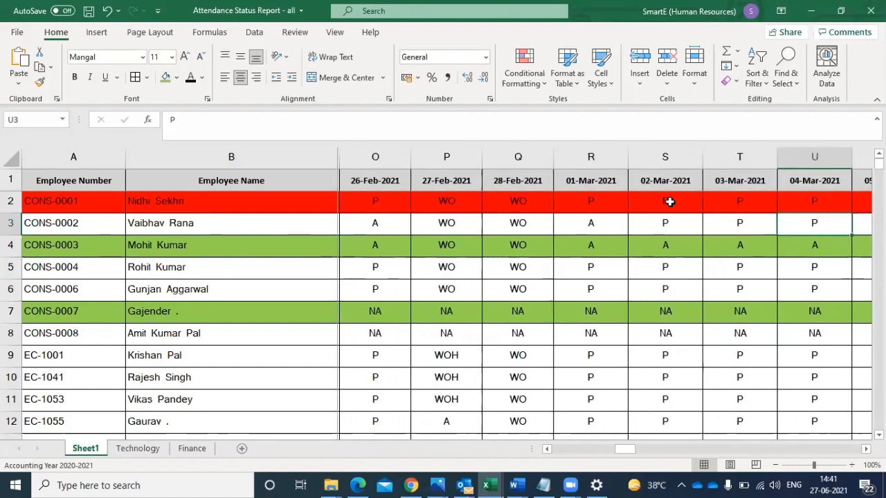
pyautogui.press('Right')
pyautogui.press('Right')
pyautogui.press('Right')
pyautogui.press('Right')
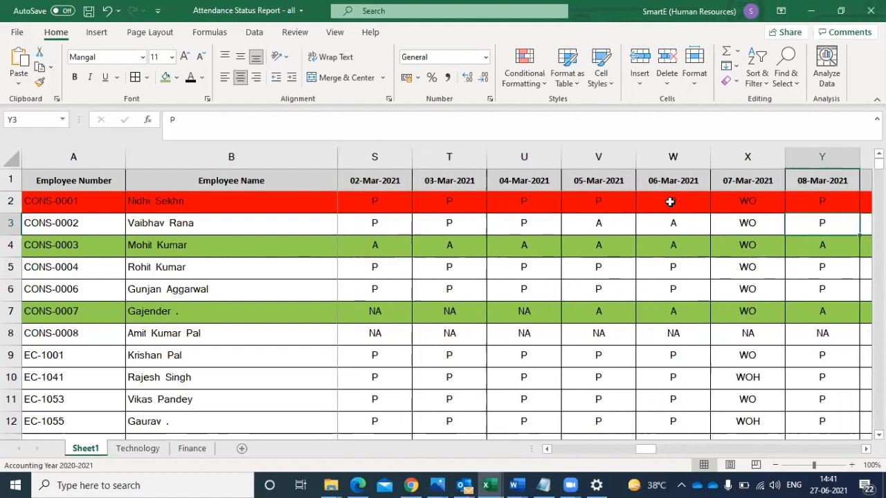
pyautogui.press('Right')
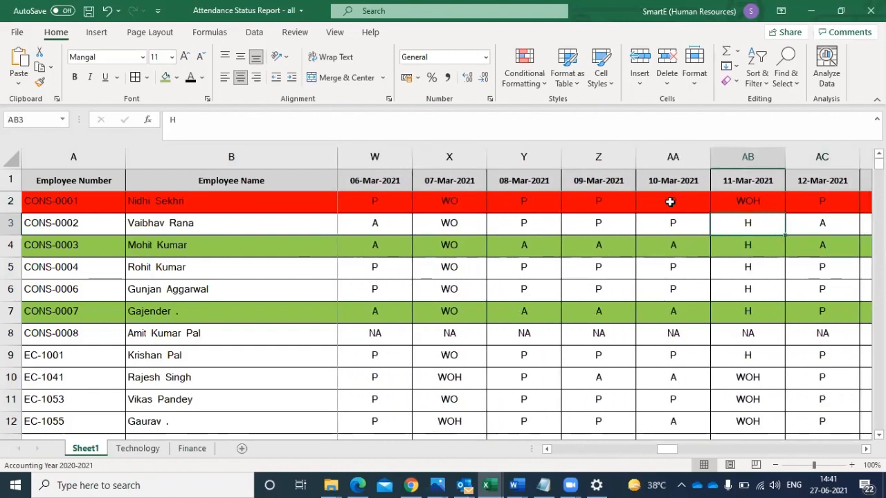
pyautogui.press('Right')
pyautogui.press('Right')
pyautogui.press('Right')
pyautogui.press('Right')
pyautogui.press('Right')
pyautogui.press('Right')
pyautogui.press('Right')
pyautogui.press('Right')
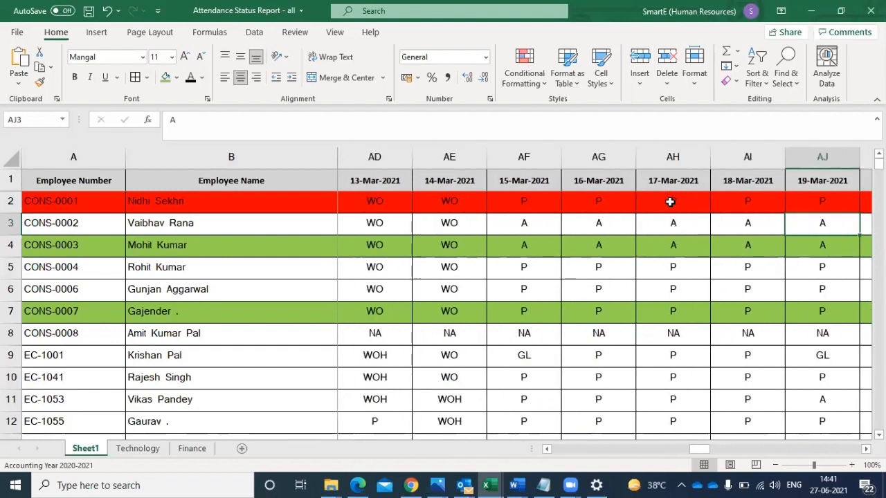
pyautogui.press('Right')
pyautogui.press('Right')
pyautogui.press('Right')
pyautogui.press('Right')
pyautogui.press('Right')
pyautogui.press('Right')
pyautogui.press('Right')
pyautogui.press('Right')
pyautogui.press('Right')
pyautogui.press('Right')
pyautogui.press('Right')
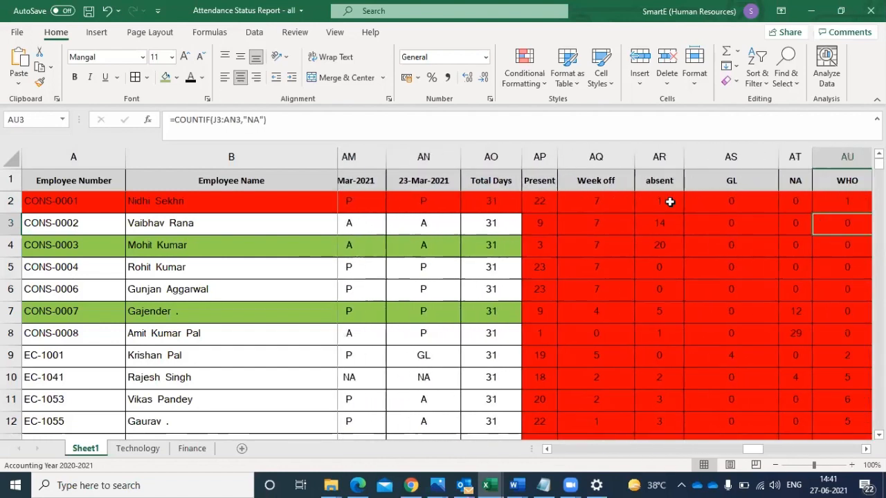
pyautogui.press('Right')
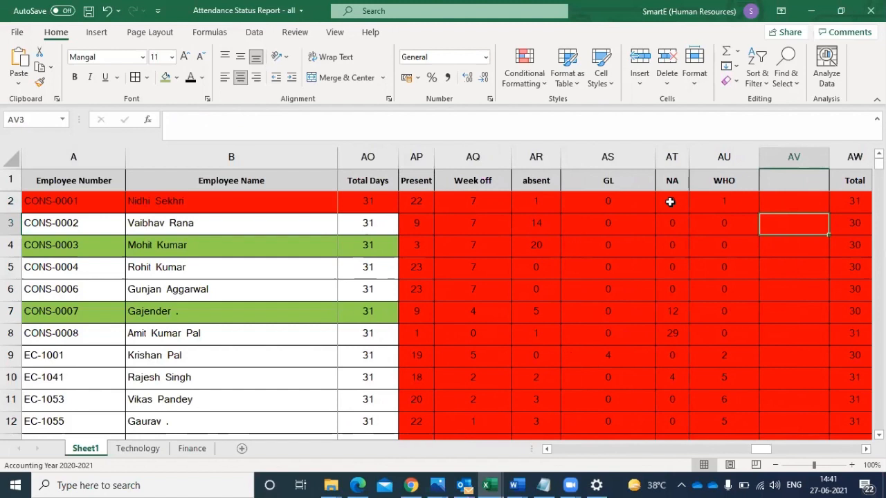
# - Enter =COUNTIF(J2:AN2,"H") in AV2 and fill the formula down all employee rows
pyautogui.click(543, 52)
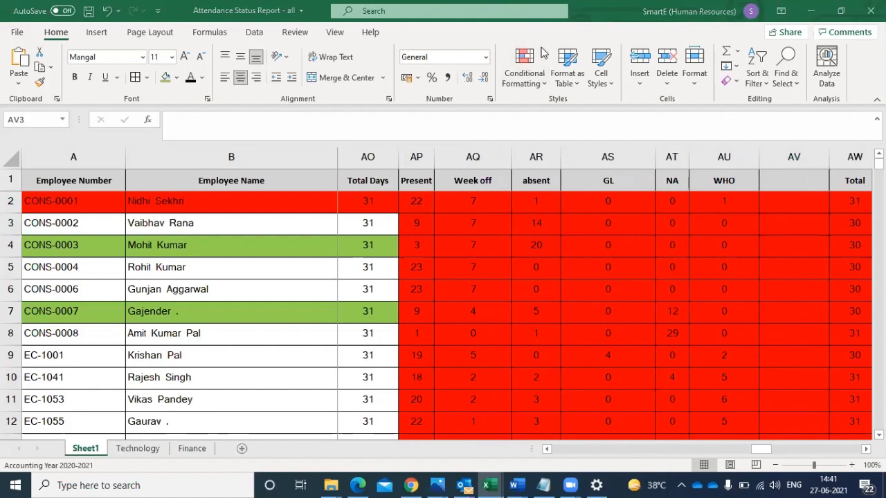
pyautogui.click(784, 201)
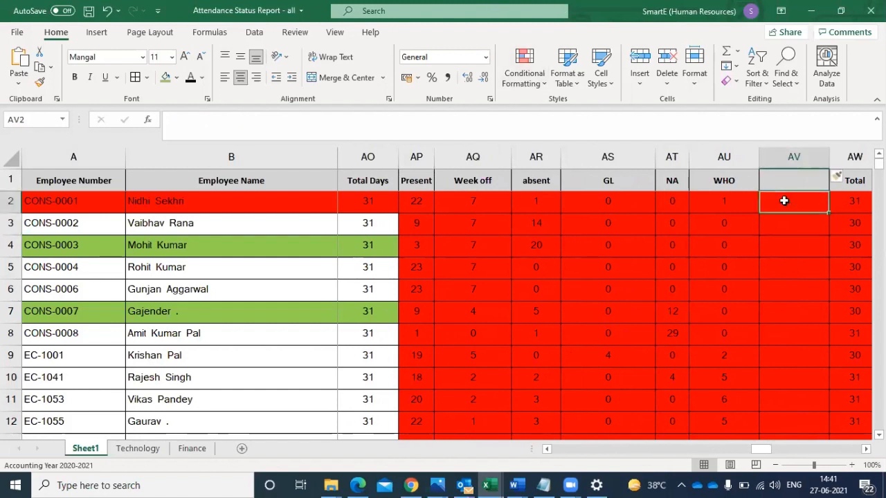
pyautogui.write('=')
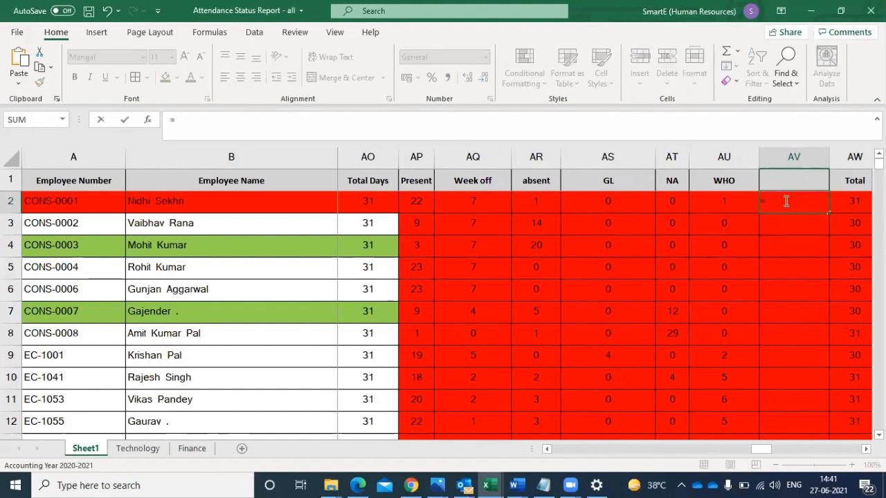
pyautogui.write('COUNTIF(J2:AN2,"P")')
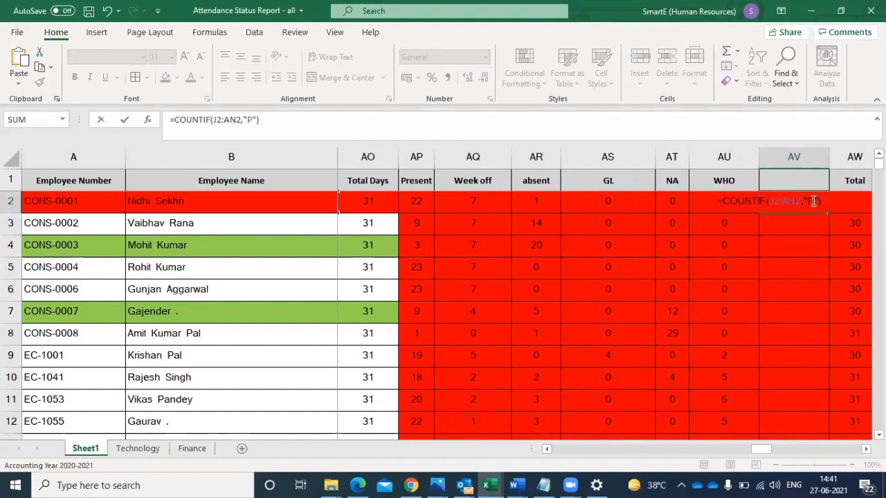
pyautogui.press('Left')
pyautogui.press('Left')
pyautogui.press('BackSpace')
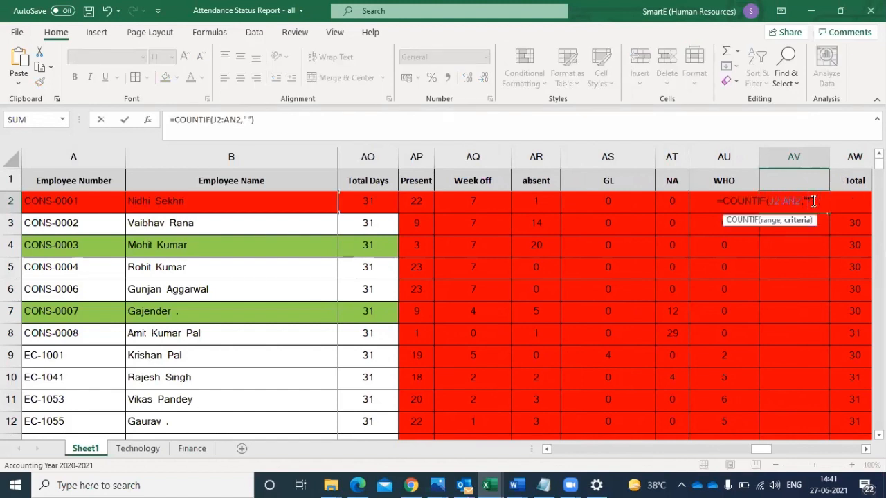
pyautogui.write('H')
pyautogui.press('Return')
pyautogui.click(799, 193)
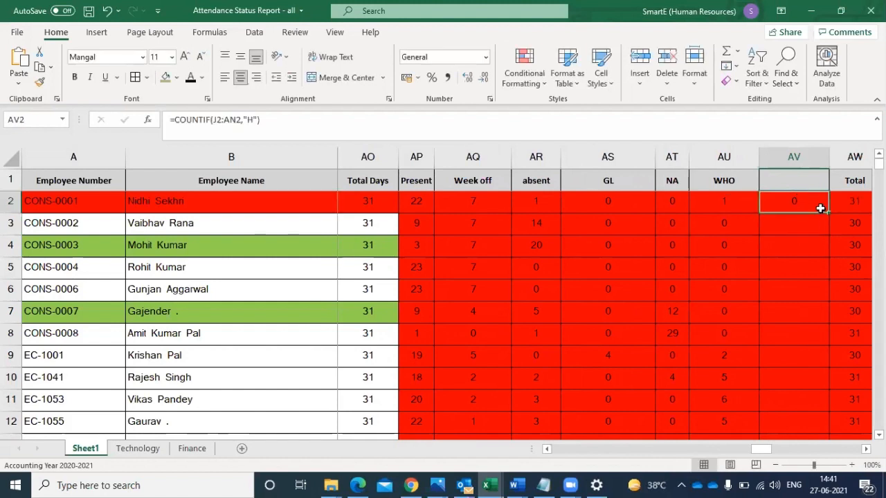
pyautogui.doubleClick(827, 213)
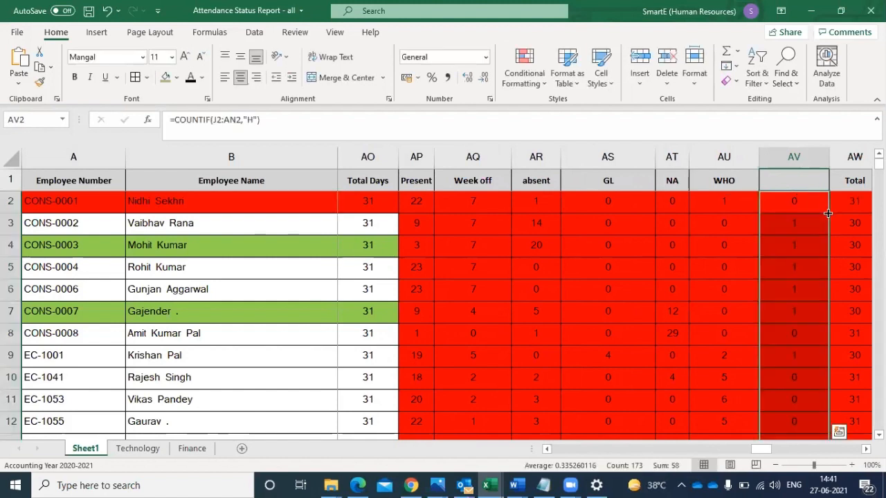
# - Replace the total in AW2 with an AutoSum of AP2:AV2 and fill it down all employee rows
pyautogui.click(854, 220)
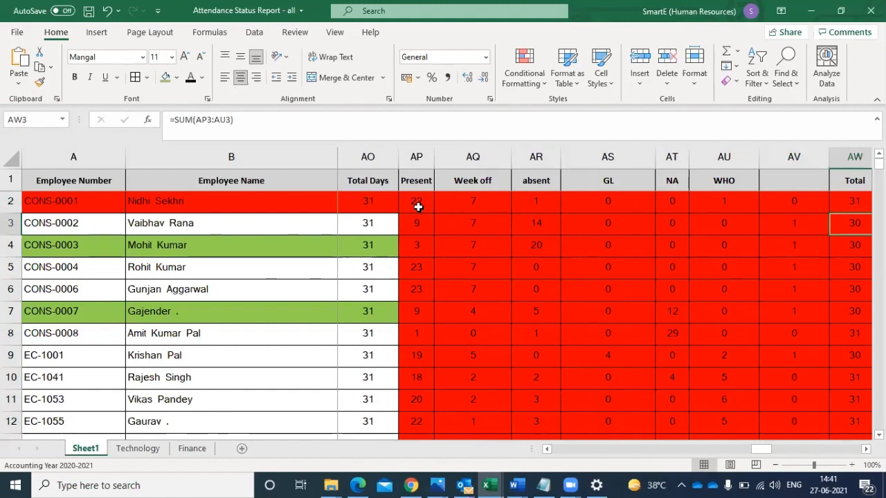
pyautogui.click(855, 200)
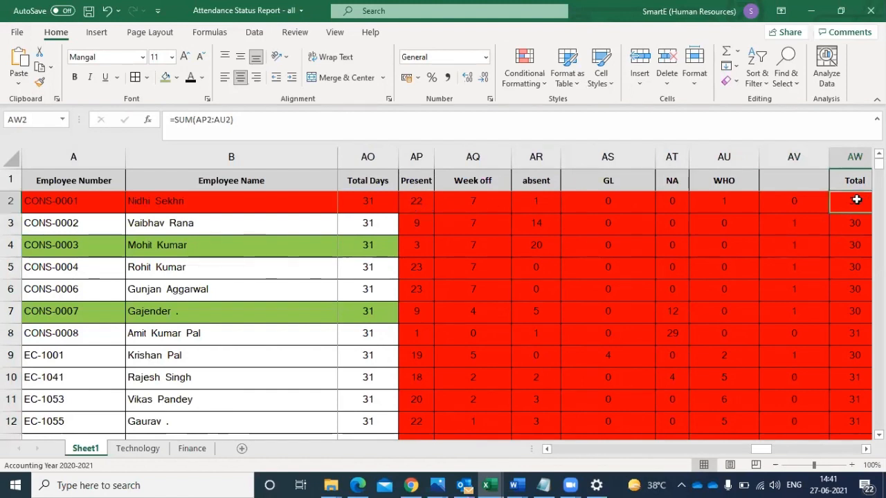
pyautogui.press('Delete')
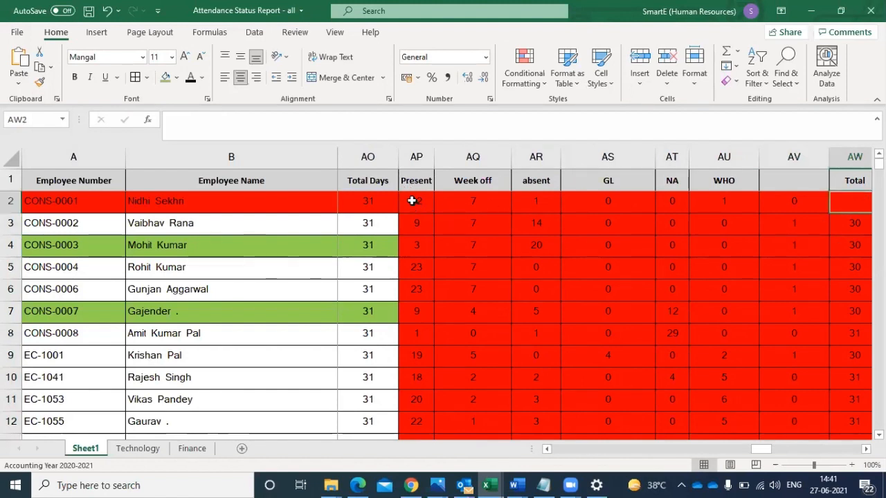
pyautogui.moveTo(412, 200); pyautogui.dragTo(860, 197)
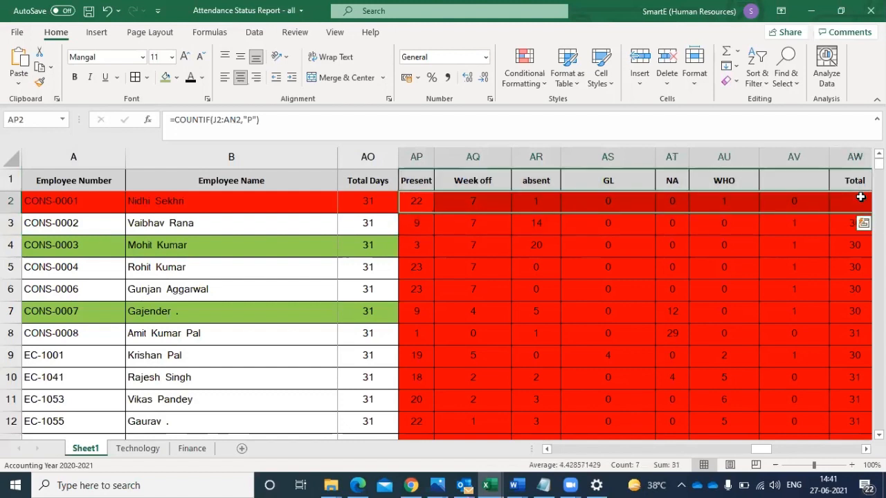
pyautogui.hotkey('alt', '=')
pyautogui.click(853, 199)
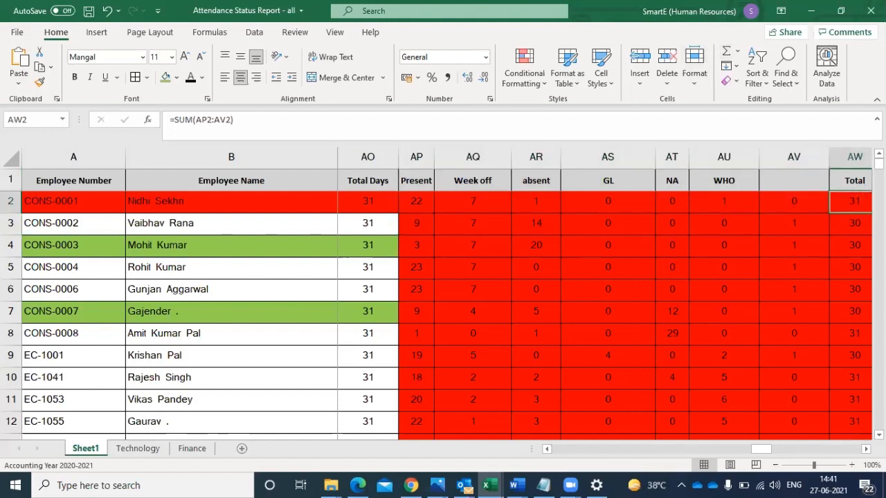
pyautogui.hscroll(1, 823, 201)
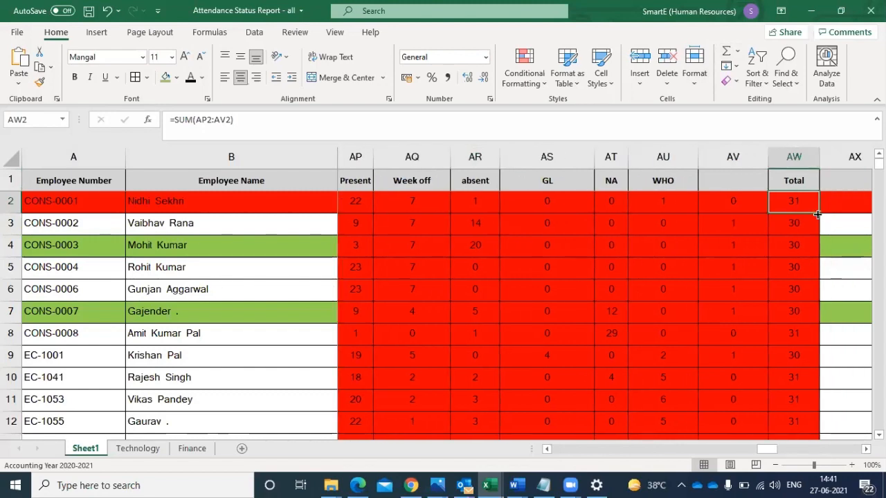
pyautogui.doubleClick(817, 215)
# - Check the recalculated totals down column AW for employees whose counts do not match their total days
pyautogui.click(796, 221)
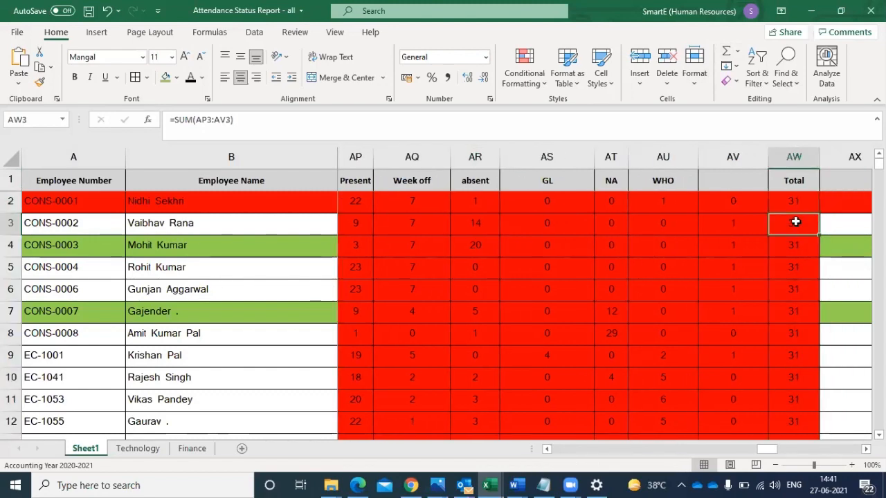
pyautogui.press('Down')
pyautogui.press('Down')
pyautogui.press('Down')
pyautogui.press('Down')
pyautogui.press('Down')
pyautogui.press('Down')
pyautogui.press('Down')
pyautogui.press('Down')
pyautogui.press('Down')
pyautogui.press('Down')
pyautogui.press('Down')
pyautogui.press('Down')
pyautogui.press('Down')
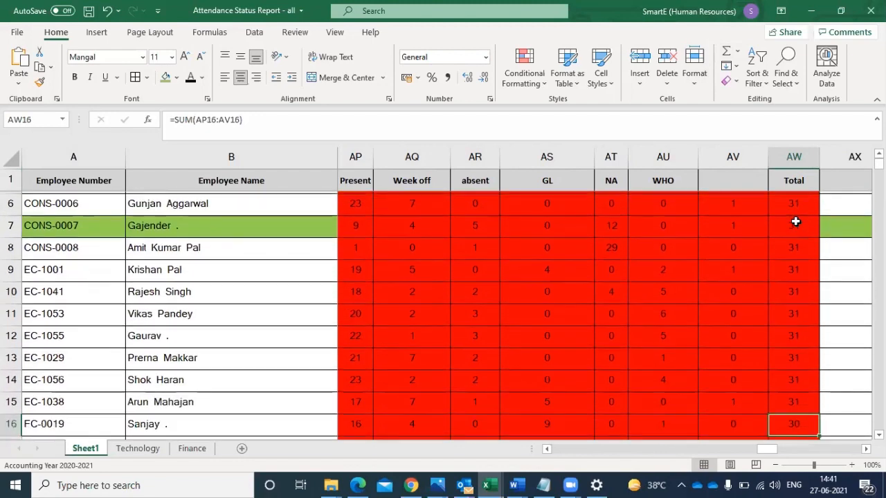
pyautogui.scroll(-1, 795, 221)
pyautogui.press('Down')
pyautogui.press('Up')
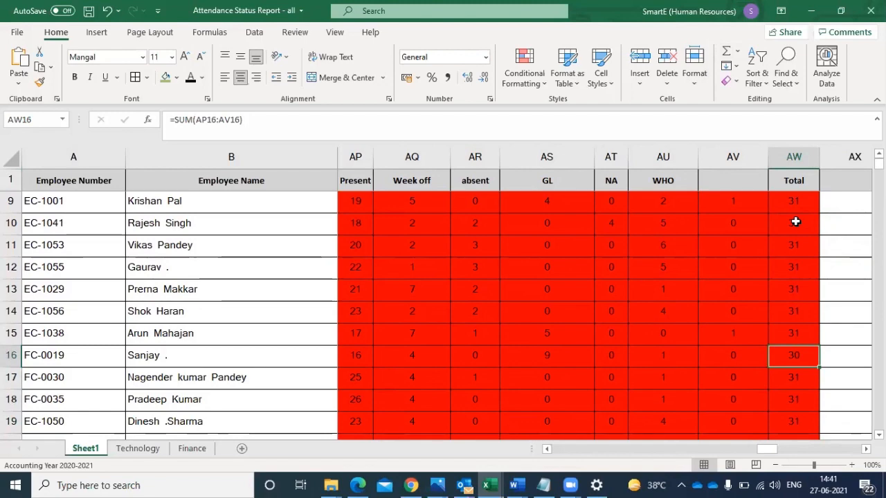
# - Examine the daily attendance codes across row 16 for a code that no count column covers
pyautogui.press('Left')
pyautogui.press('Left')
pyautogui.press('Left')
pyautogui.press('Left')
pyautogui.press('Left')
pyautogui.press('Left')
pyautogui.press('Left')
pyautogui.press('Left')
pyautogui.press('Left')
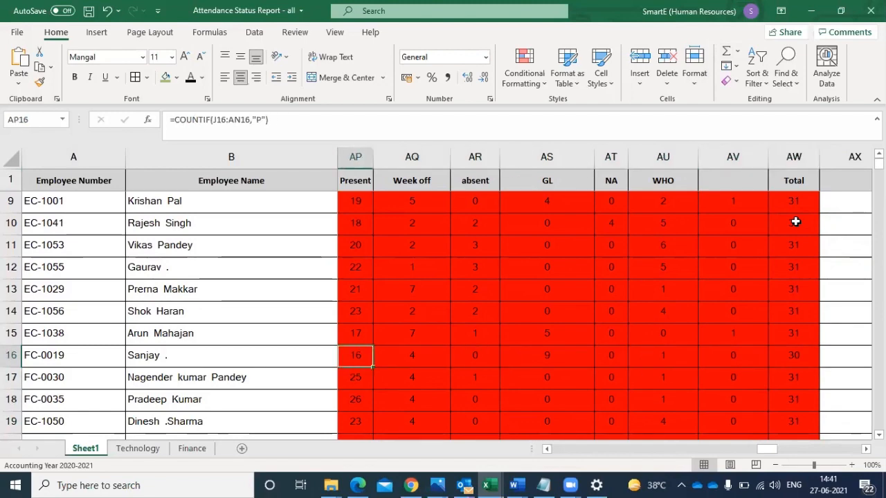
pyautogui.press('Left')
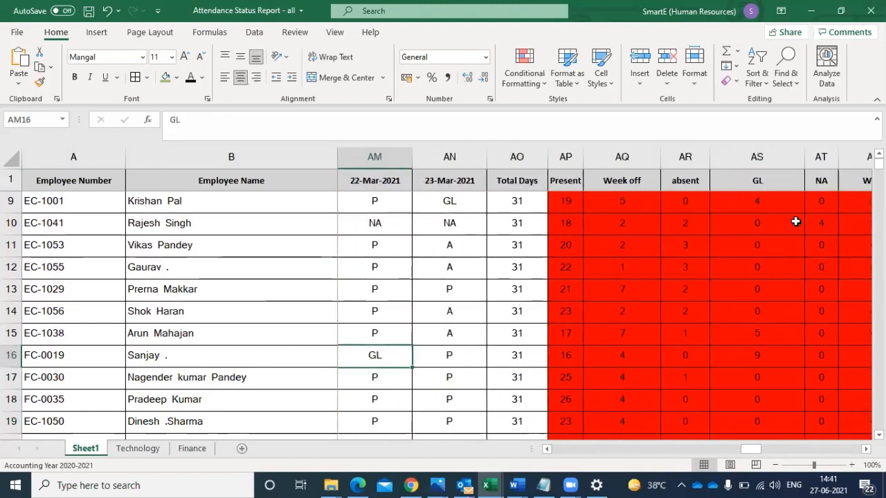
pyautogui.press('Left')
pyautogui.press('Left')
pyautogui.press('Left')
pyautogui.press('Left')
pyautogui.press('Left')
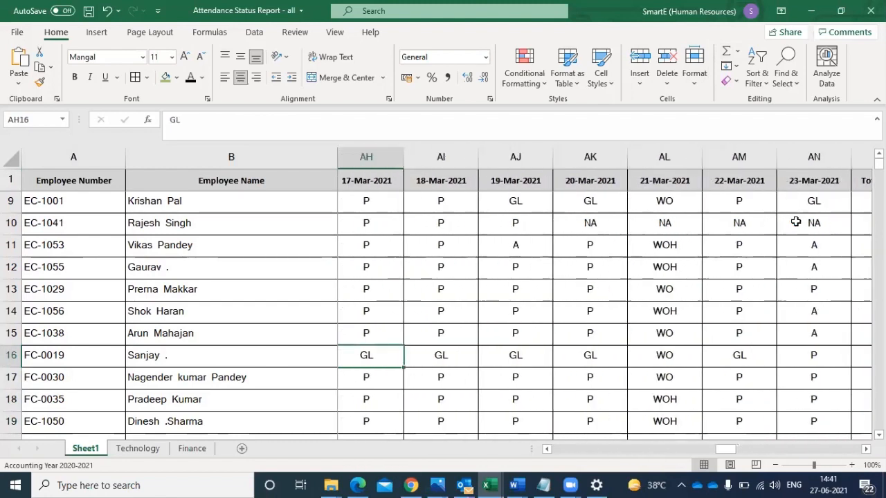
pyautogui.press('Left')
pyautogui.press('Left')
pyautogui.press('Left')
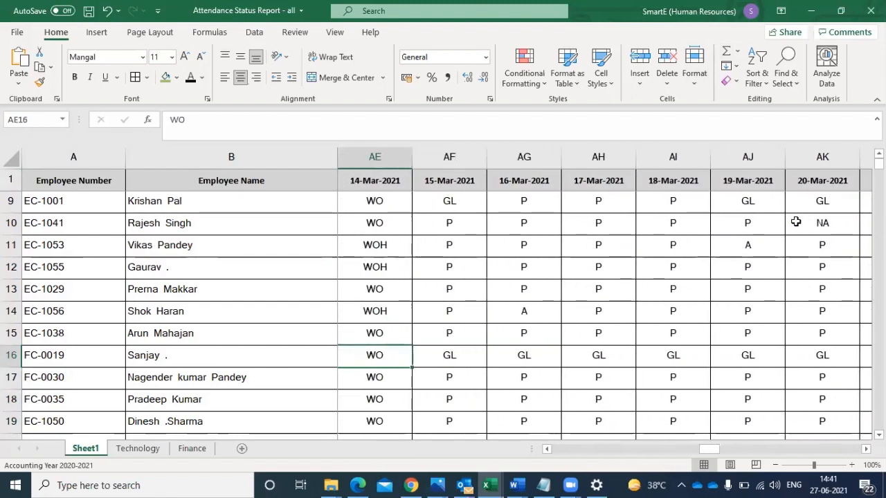
pyautogui.press('Left')
pyautogui.press('Left')
pyautogui.press('Left')
pyautogui.press('Left')
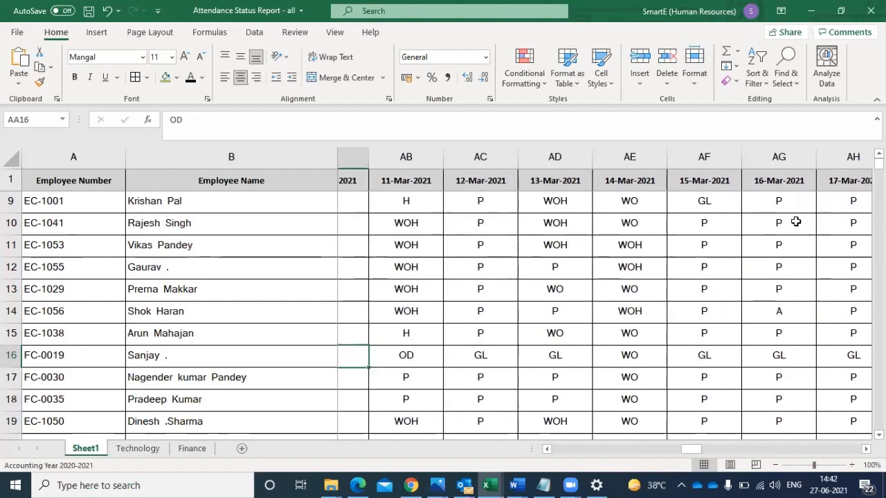
pyautogui.press('Right')
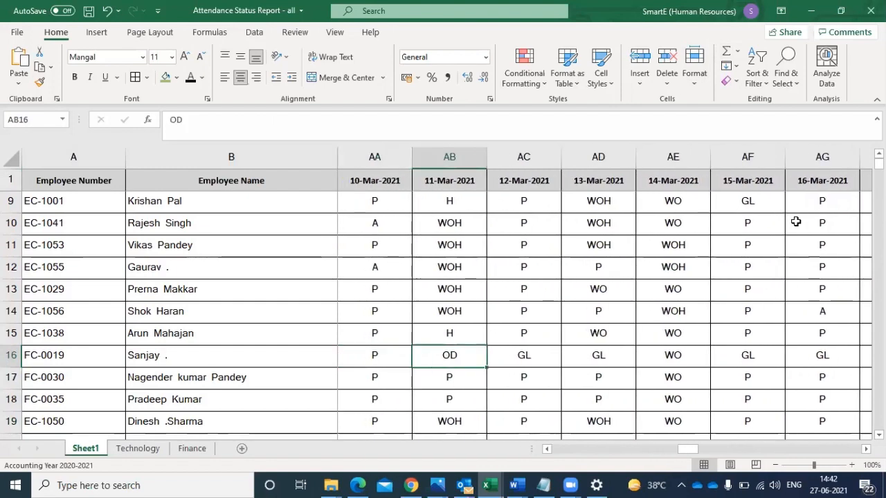
pyautogui.press('Right')
pyautogui.press('Right')
pyautogui.press('Right')
pyautogui.press('Right')
pyautogui.press('Right')
pyautogui.press('Right')
pyautogui.press('Right')
pyautogui.press('Right')
pyautogui.press('Right')
pyautogui.press('Right')
pyautogui.press('Right')
pyautogui.press('Right')
pyautogui.press('Right')
pyautogui.press('Right')
pyautogui.press('Right')
pyautogui.press('Right')
pyautogui.press('Right')
pyautogui.press('Right')
pyautogui.press('Right')
pyautogui.press('Right')
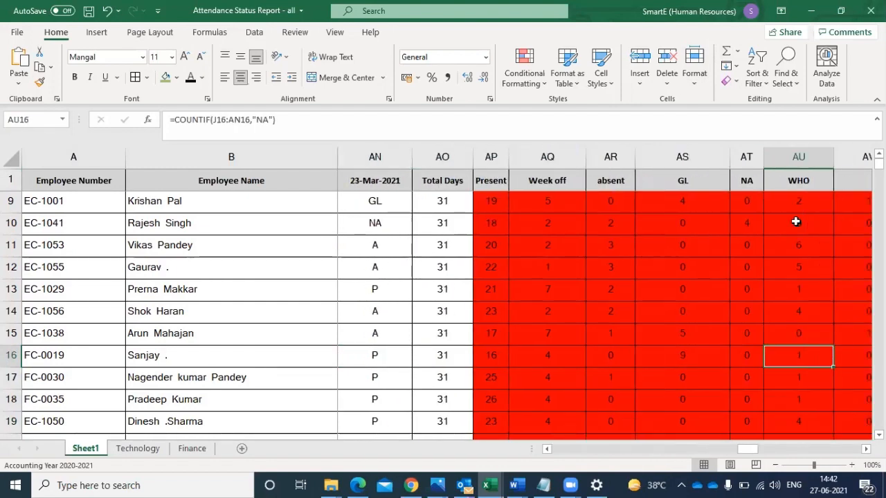
pyautogui.press('Right')
pyautogui.press('Right')
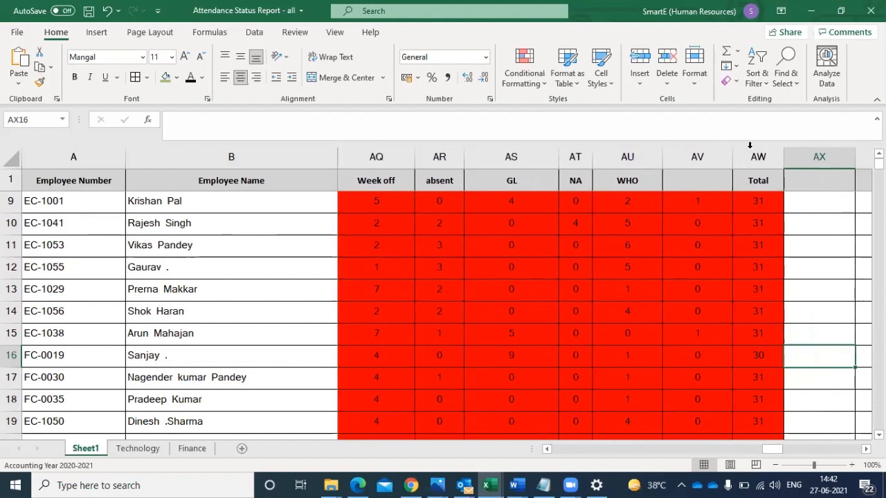
# - Insert a blank column before the Total column for another attendance code count
pyautogui.click(750, 153)
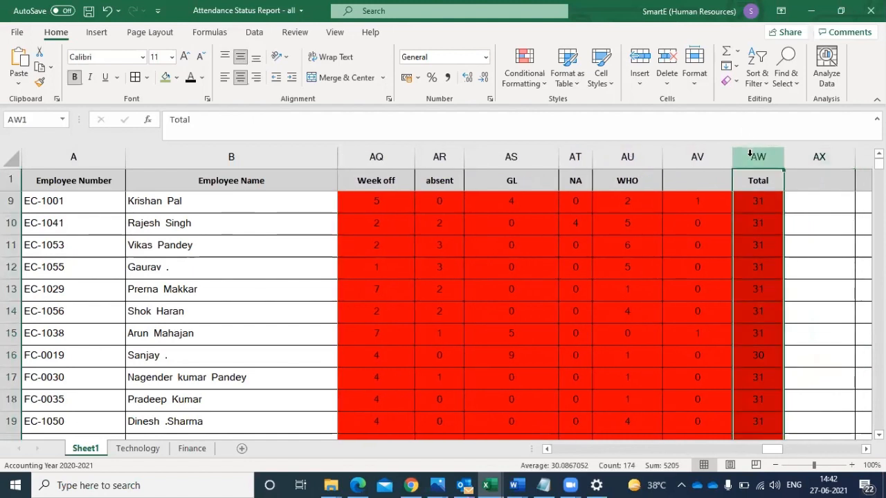
pyautogui.rightClick(750, 155)
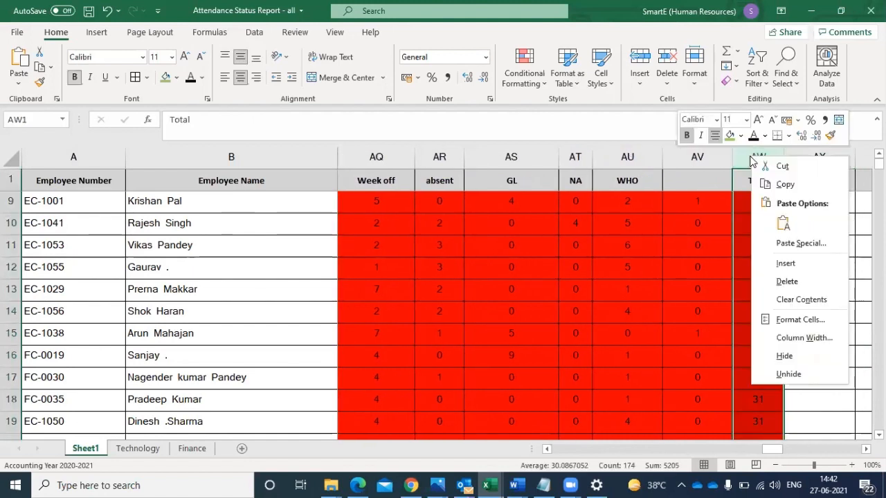
pyautogui.click(779, 262)
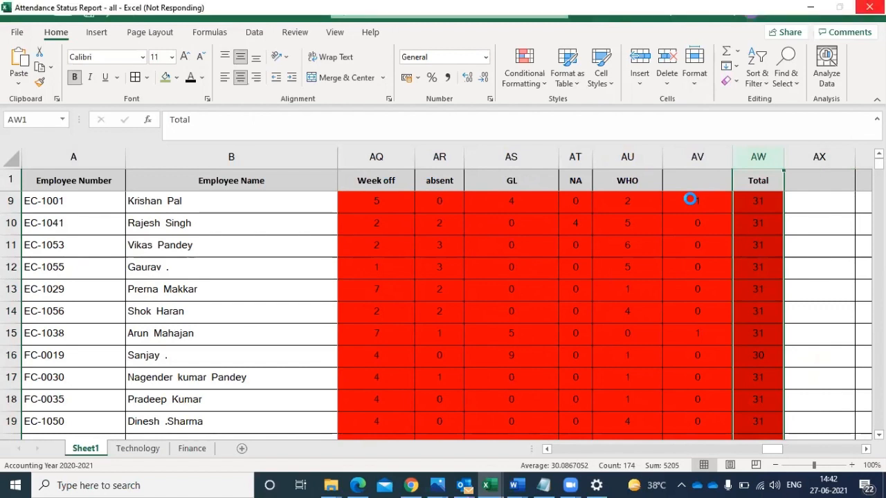
# - Enter the header HOLIDAY in AV1 above the "H" counts
pyautogui.click(689, 198)
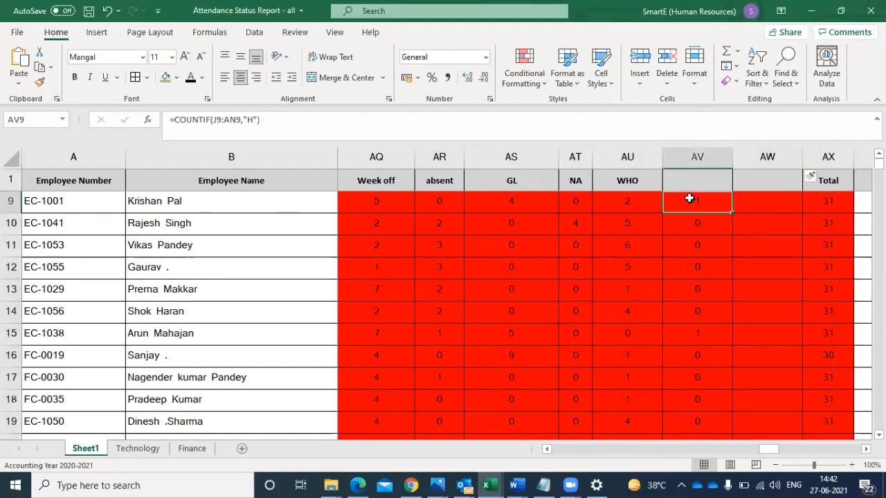
pyautogui.click(688, 181)
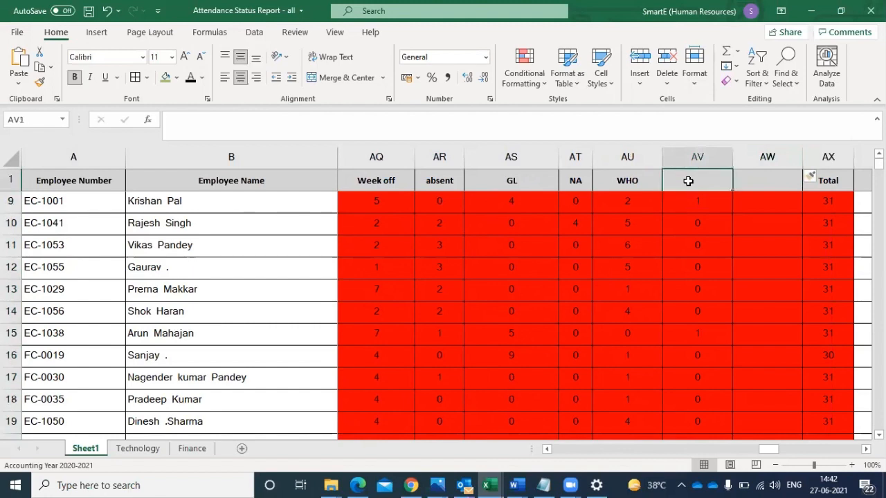
pyautogui.write('HOLI')
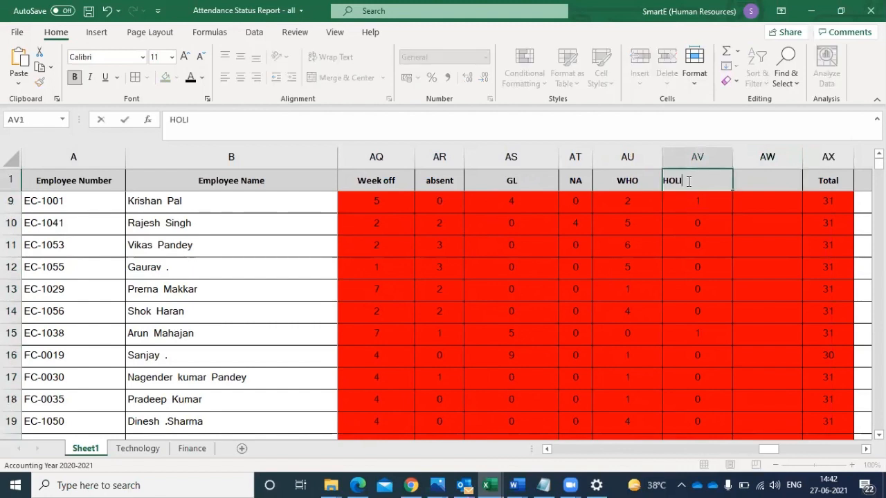
pyautogui.write('DAY')
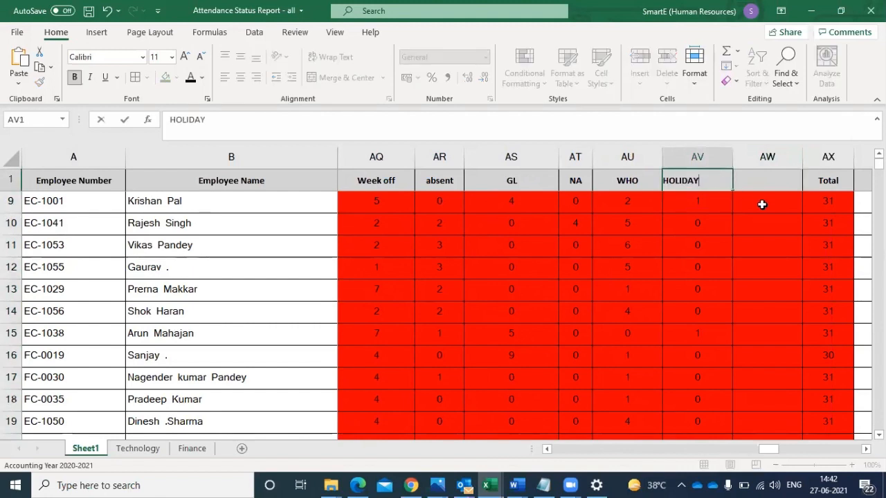
# - Enter =COUNTIF(J2:AN2,"OD") in AW9 and fill the formula down the employee rows below
pyautogui.click(761, 204)
pyautogui.write('=')
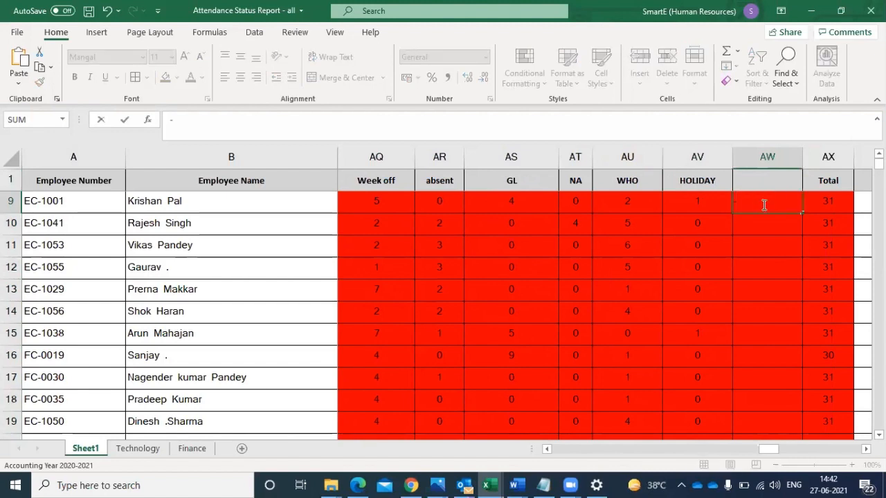
pyautogui.write('COUNTIF(J2:AN2,"P")')
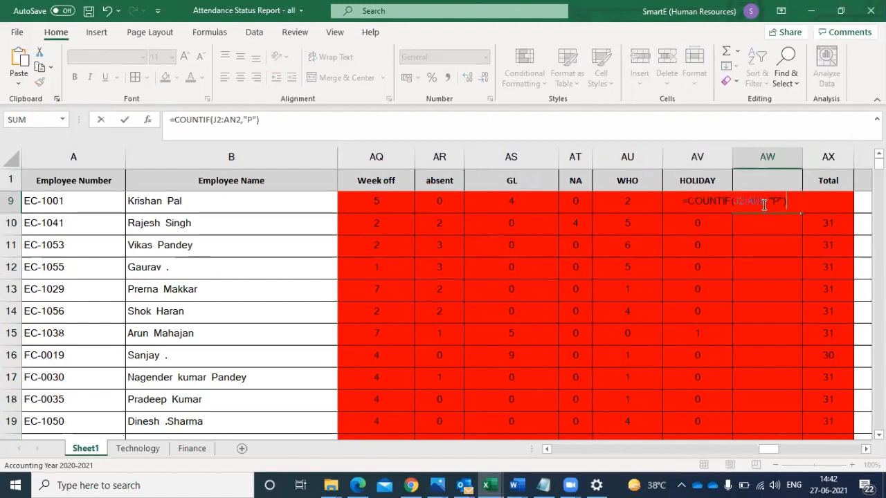
pyautogui.click(777, 199)
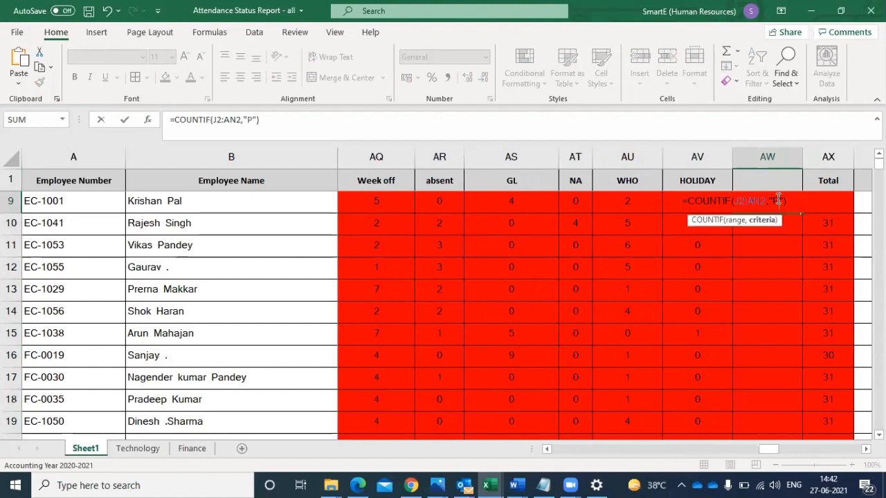
pyautogui.press('BackSpace')
pyautogui.write('OD')
pyautogui.press('Return')
pyautogui.click(762, 202)
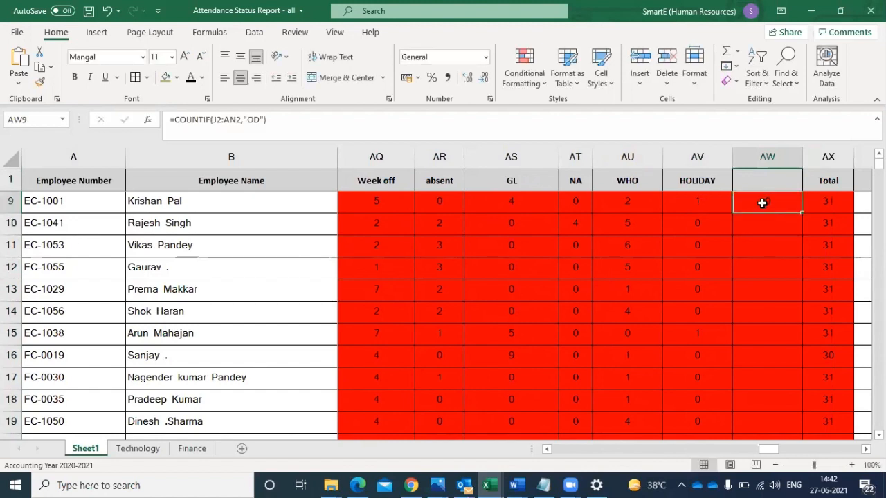
pyautogui.doubleClick(802, 215)
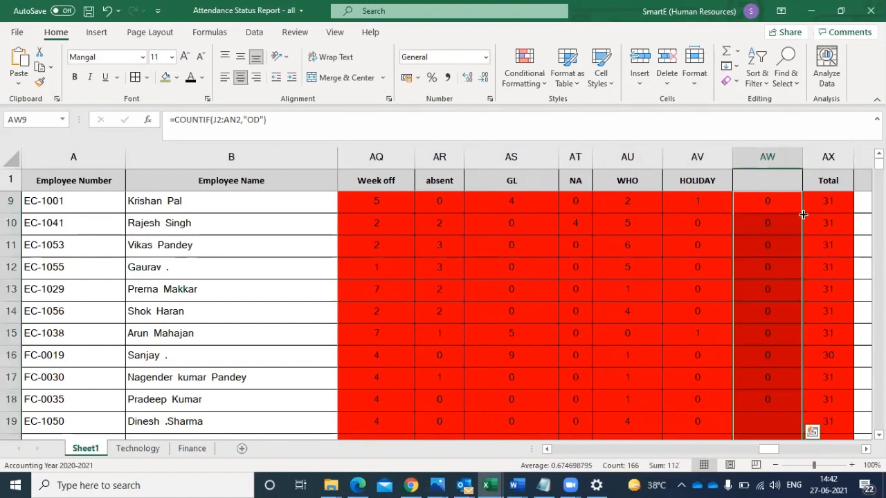
# - Enter the header ON DUTY in AW1 above the "OD" counts
pyautogui.click(773, 181)
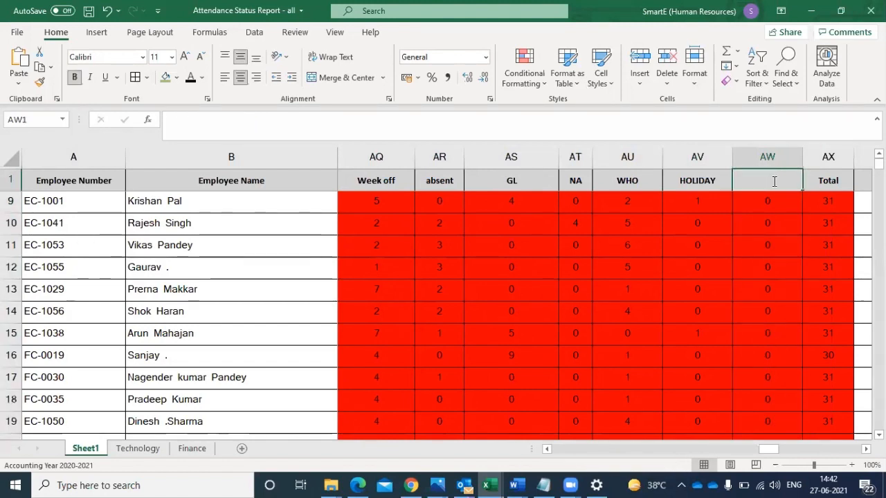
pyautogui.write('OM DUTY')
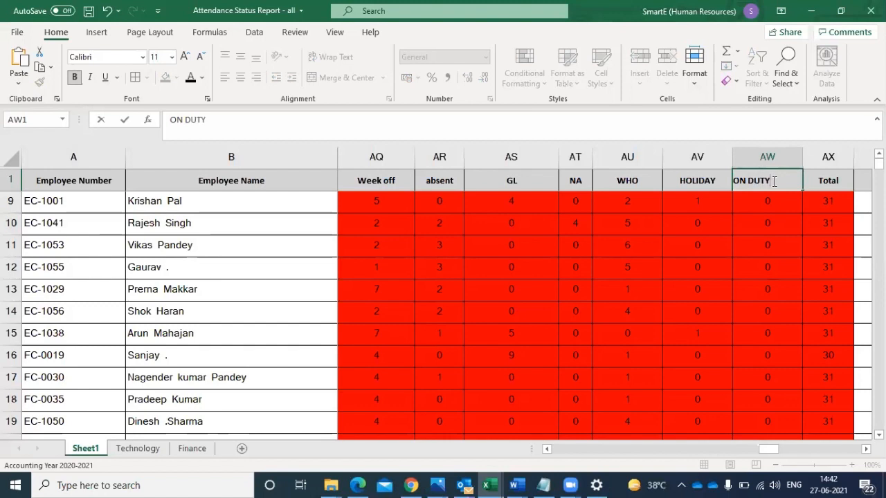
pyautogui.click(766, 223)
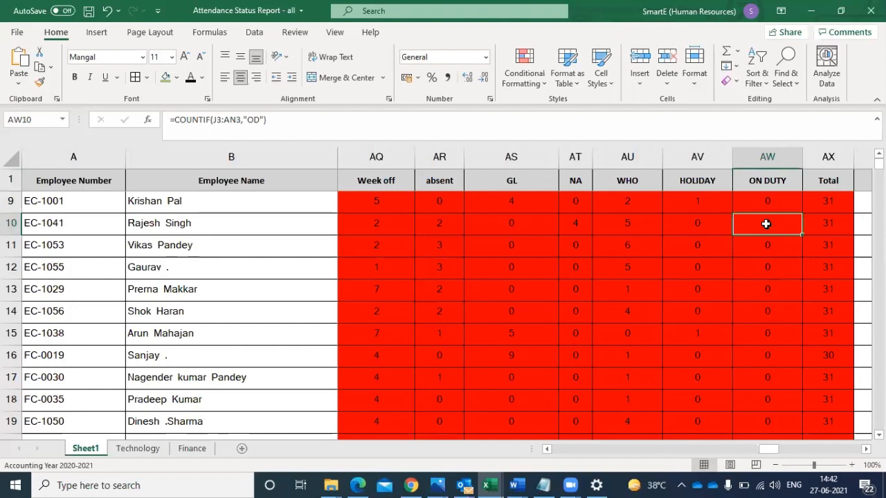
# - Clear the total formula from AX9
pyautogui.click(845, 201)
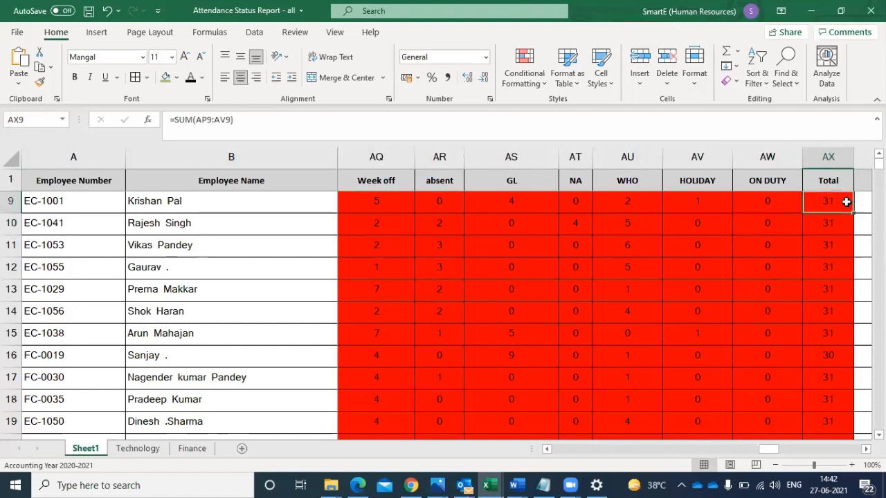
pyautogui.doubleClick(845, 201)
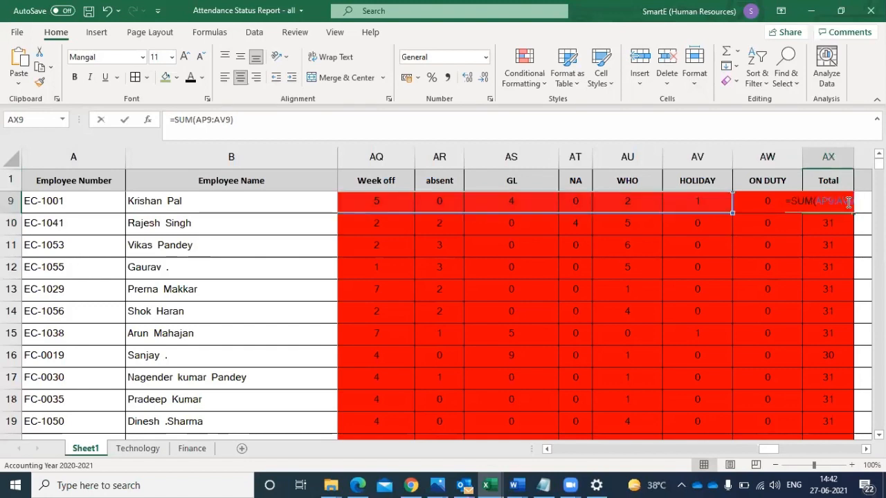
pyautogui.click(737, 299)
pyautogui.click(676, 206)
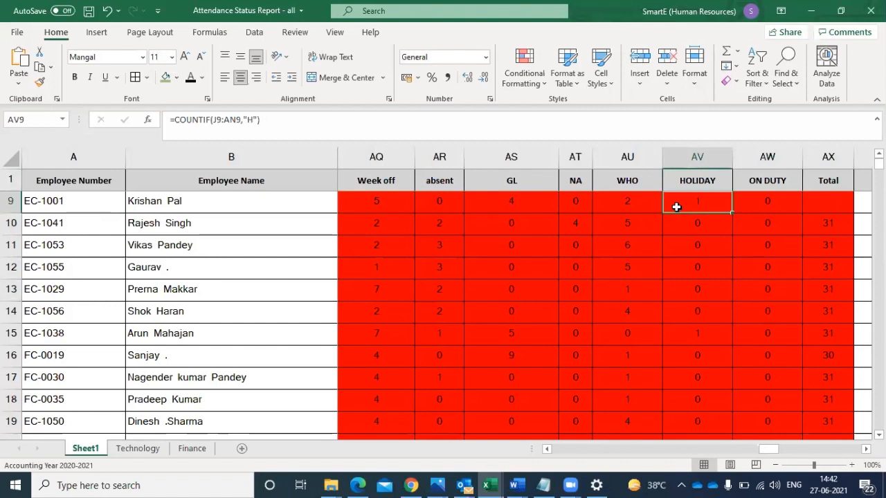
# - Review the Present counts up to the first employee and check row 2 from AP to AW for missing counts
pyautogui.press('Left')
pyautogui.press('Left')
pyautogui.press('Left')
pyautogui.press('Left')
pyautogui.press('Left')
pyautogui.press('Left')
pyautogui.press('Left')
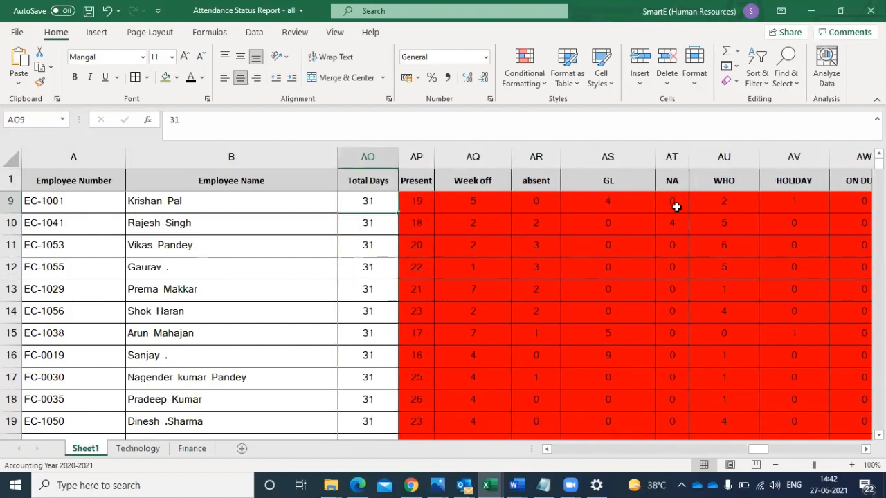
pyautogui.press('Right')
pyautogui.press('Down')
pyautogui.press('Down')
pyautogui.press('Down')
pyautogui.press('Down')
pyautogui.press('Down')
pyautogui.press('Down')
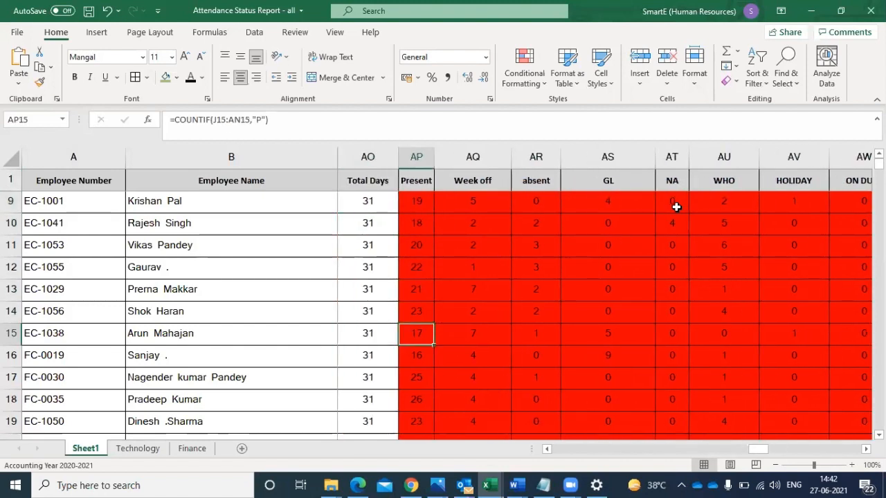
pyautogui.press('Down')
pyautogui.press('Down')
pyautogui.press('Down')
pyautogui.press('Up')
pyautogui.press('Up')
pyautogui.press('Up')
pyautogui.press('Up')
pyautogui.press('Up')
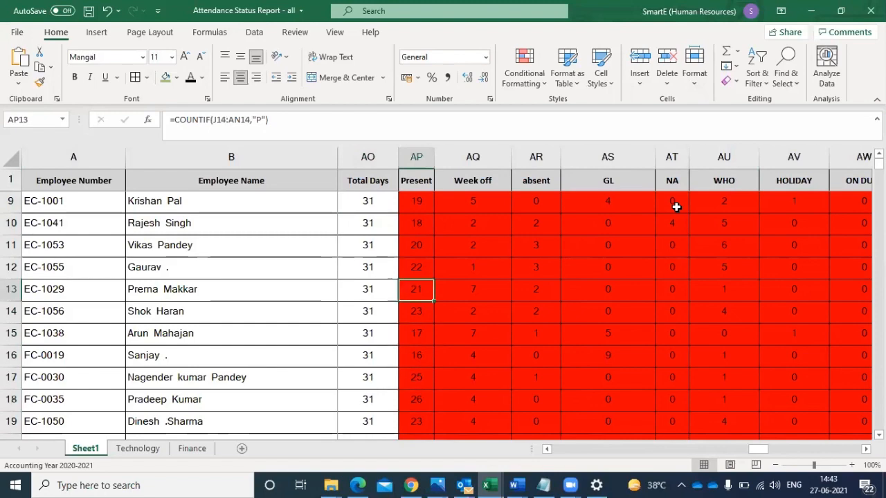
pyautogui.press('Up')
pyautogui.press('Up')
pyautogui.press('Up')
pyautogui.press('Up')
pyautogui.press('Up')
pyautogui.press('Up')
pyautogui.press('Up')
pyautogui.press('Up')
pyautogui.press('Up')
pyautogui.press('Up')
pyautogui.press('Up')
pyautogui.press('Up')
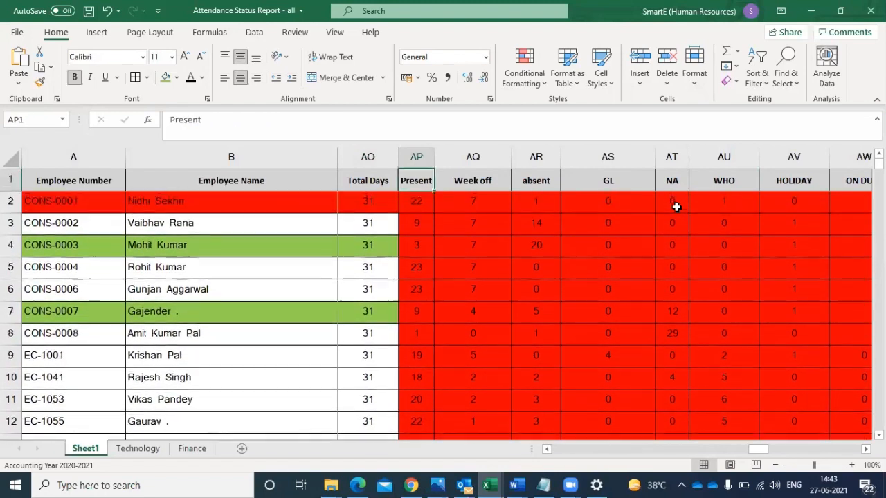
pyautogui.press('Down')
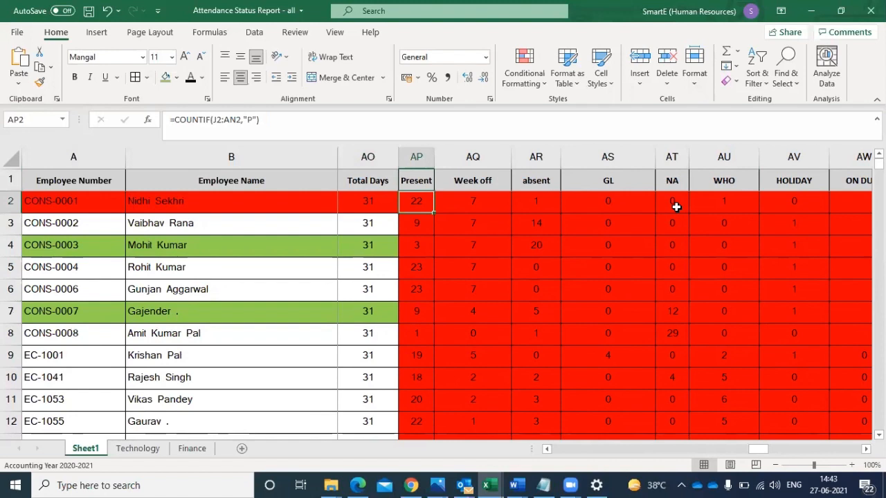
pyautogui.hotkey('shift', 'Right')
pyautogui.hotkey('shift', 'Right')
pyautogui.hotkey('shift', 'Right')
pyautogui.hotkey('shift', 'Right')
pyautogui.hotkey('shift', 'Right')
pyautogui.hotkey('shift', 'Right')
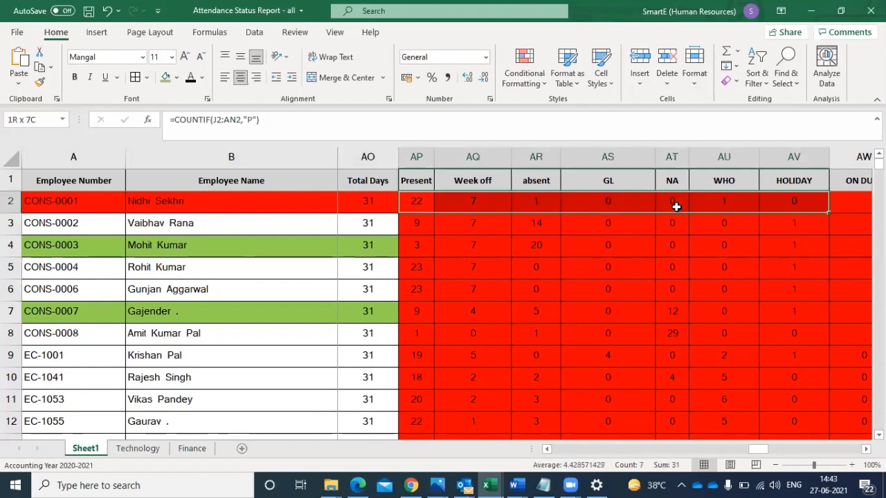
pyautogui.hotkey('shift', 'Right')
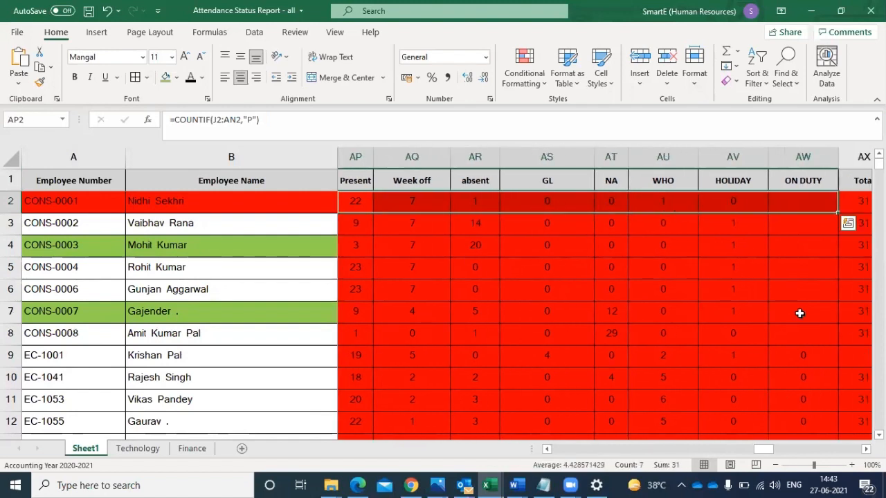
# - Copy the "OD" COUNTIF formula from AW9 into the empty ON DUTY cells AW2:AW8
pyautogui.click(811, 357)
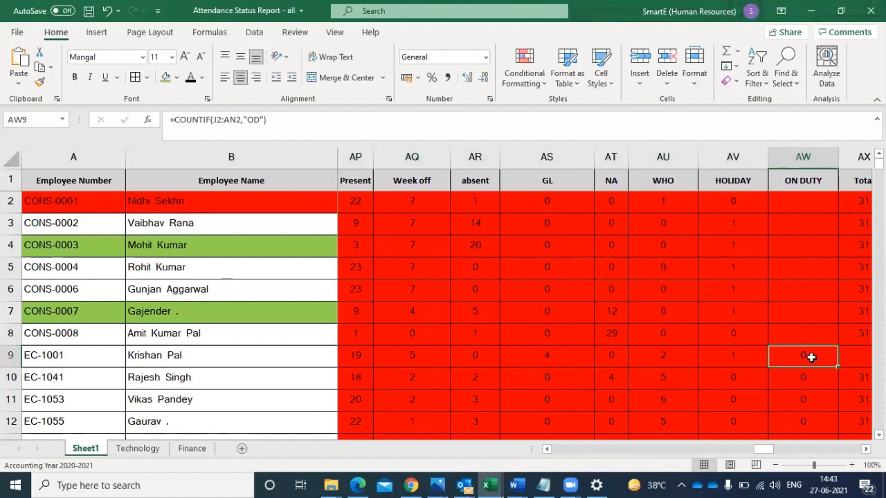
pyautogui.hotkey('ctrl', 'c')
pyautogui.moveTo(809, 200); pyautogui.dragTo(807, 325)
pyautogui.hotkey('ctrl', 'v')
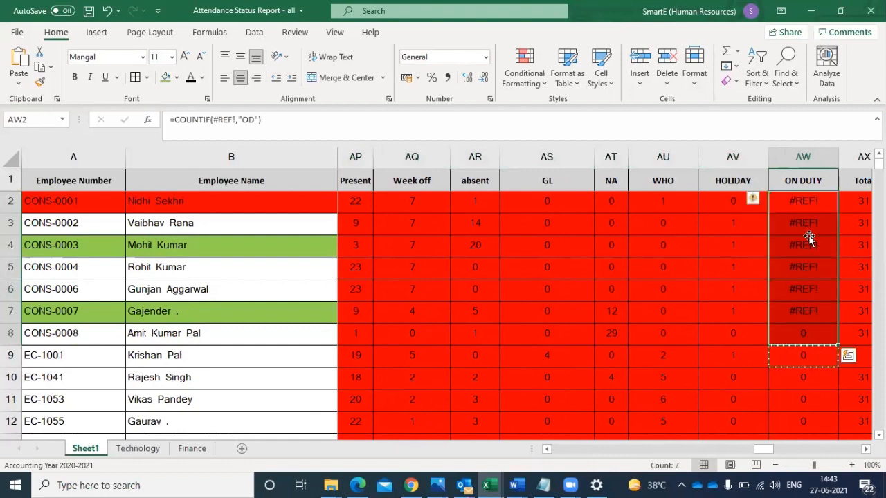
# - Replace the broken ON DUTY formula in AW2 with =AW8 and fill it down the column
pyautogui.click(817, 202)
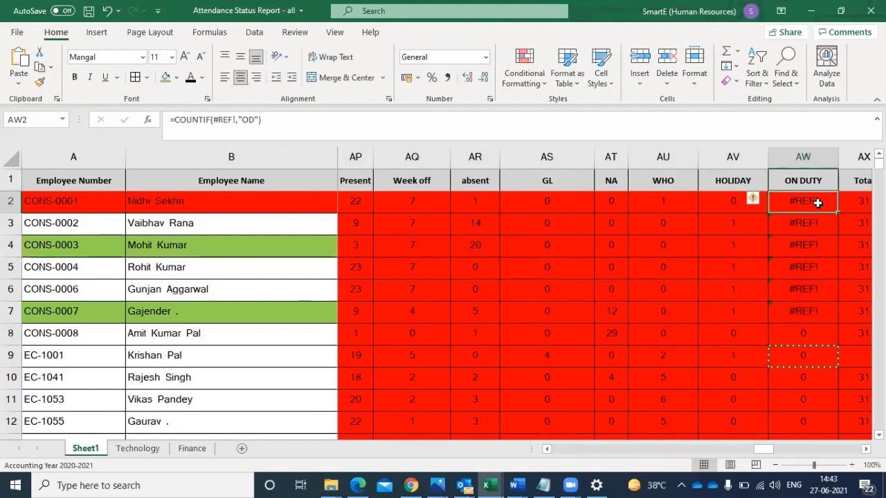
pyautogui.click(803, 337)
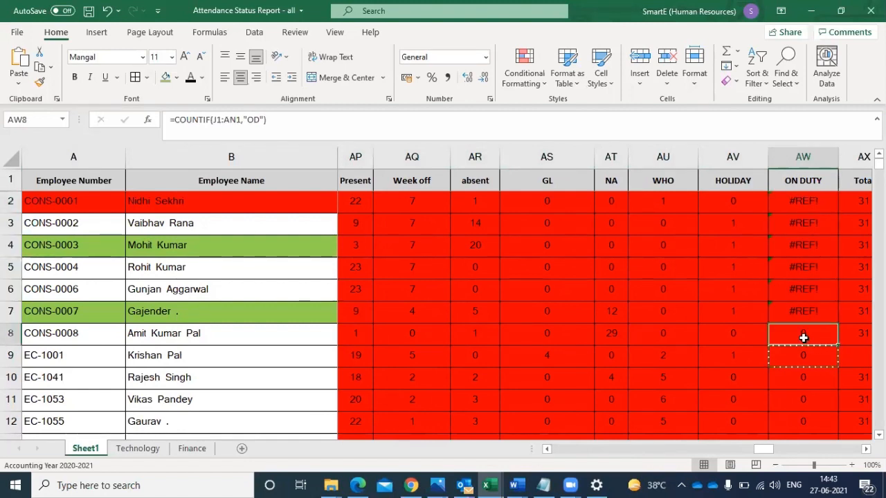
pyautogui.click(797, 201)
pyautogui.write('=')
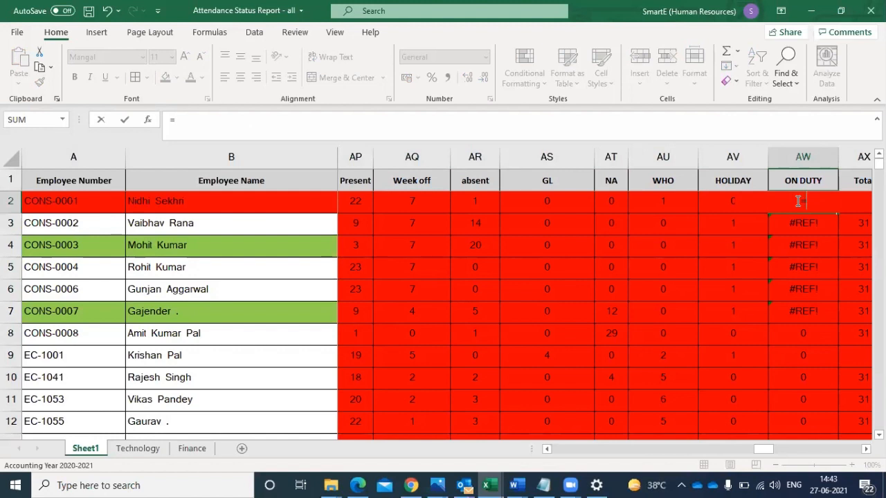
pyautogui.click(802, 339)
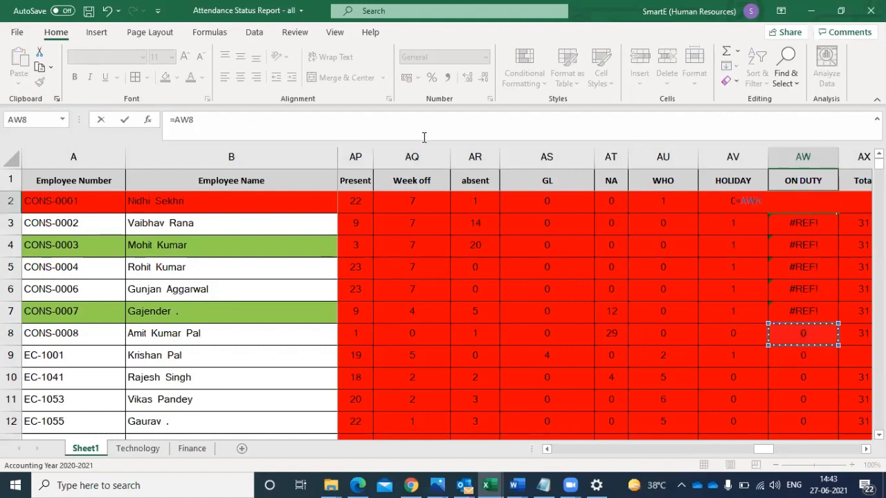
pyautogui.press('Return')
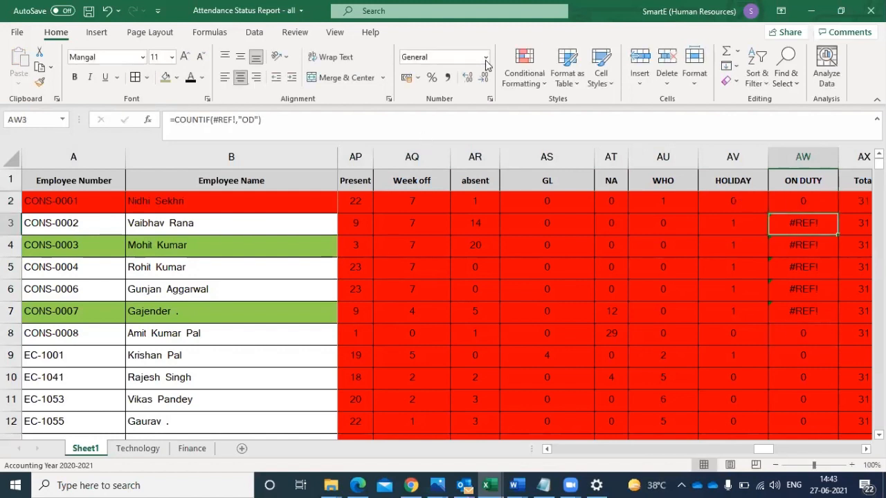
pyautogui.click(827, 201)
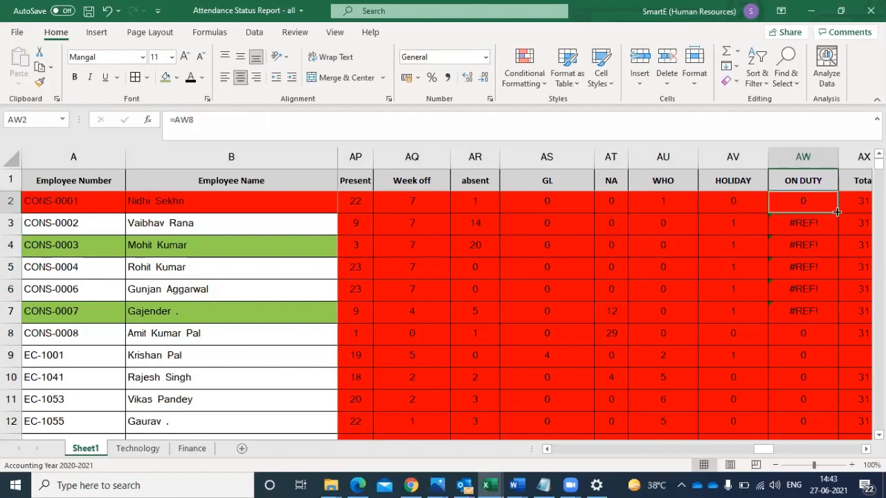
pyautogui.doubleClick(836, 212)
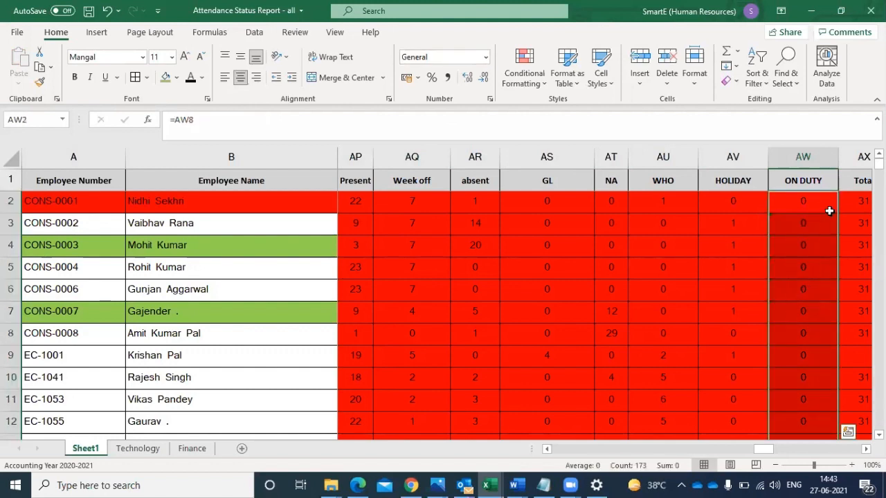
# - Clear the old total formula from AX2
pyautogui.click(856, 199)
pyautogui.press('BackSpace')
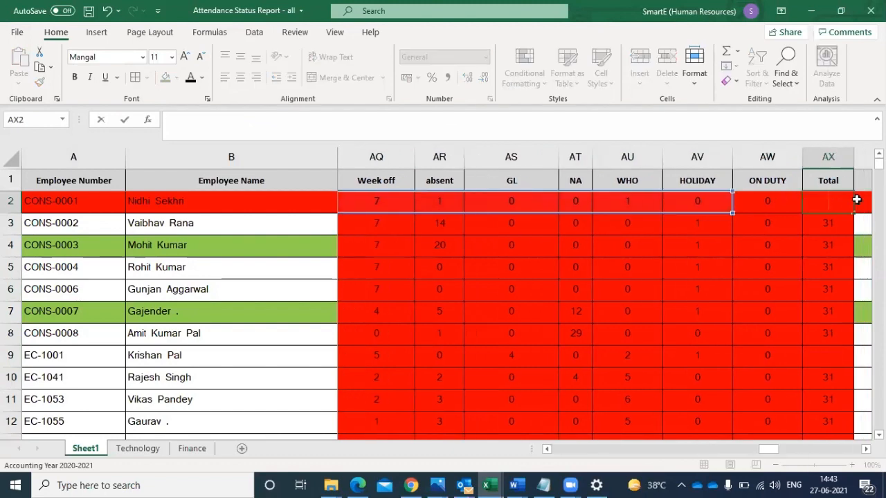
pyautogui.press('Return')
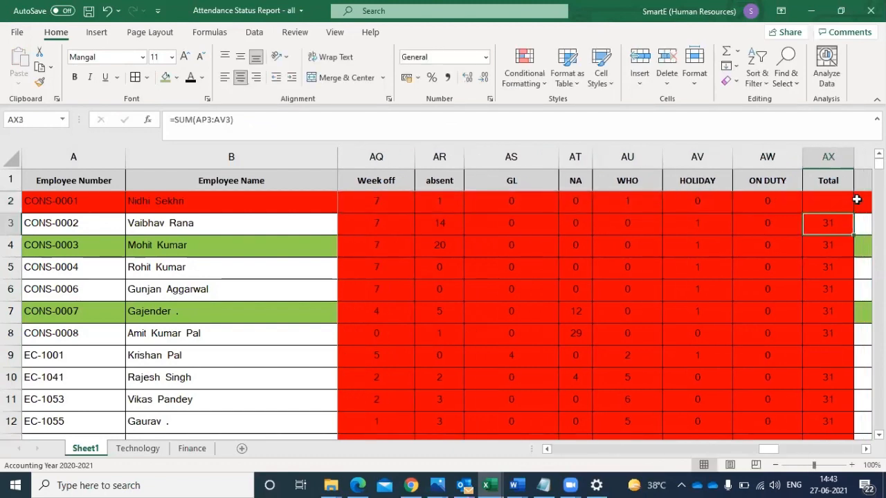
# - Sum the first employee's attendance counts AP2:AW2 into the Total cell AX2 with AutoSum
pyautogui.press('Up')
pyautogui.press('Left')
pyautogui.press('Left')
pyautogui.press('Left')
pyautogui.press('Left')
pyautogui.press('Left')
pyautogui.press('Left')
pyautogui.press('Left')
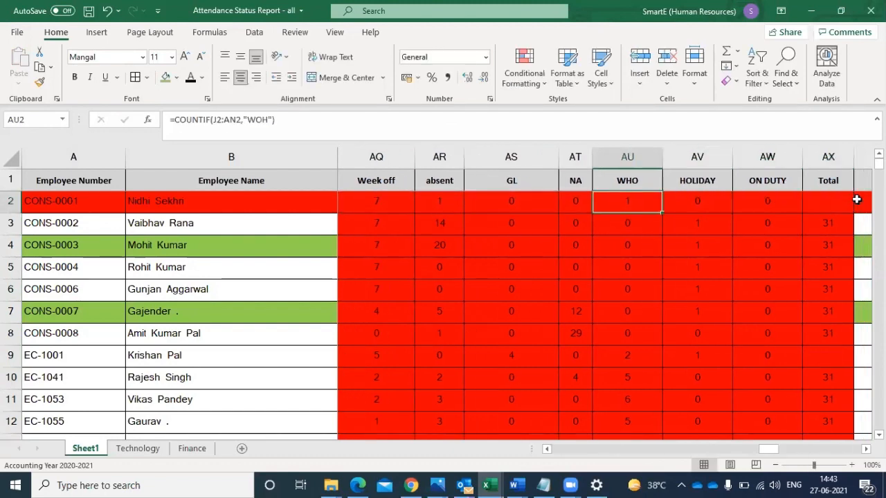
pyautogui.press('Left')
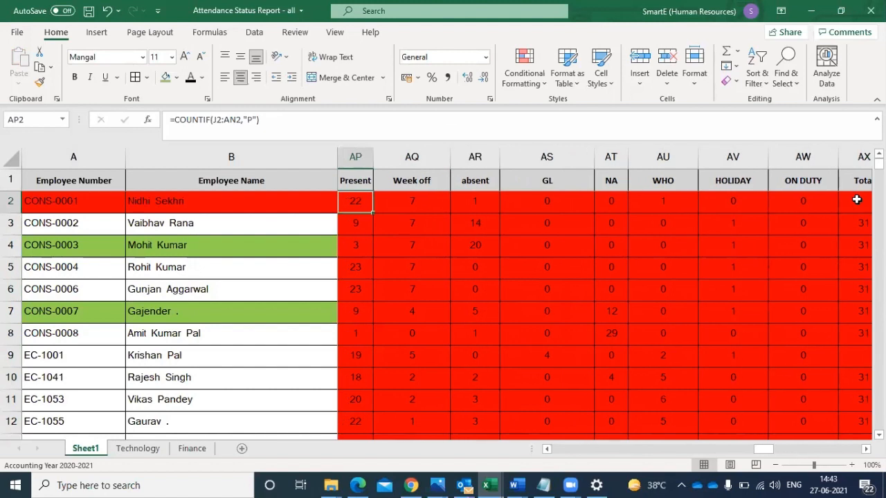
pyautogui.hotkey('shift', 'Right')
pyautogui.hotkey('shift', 'Right')
pyautogui.hotkey('shift', 'Right')
pyautogui.hotkey('shift', 'Right')
pyautogui.moveTo(857, 200); pyautogui.dragTo(856, 200)
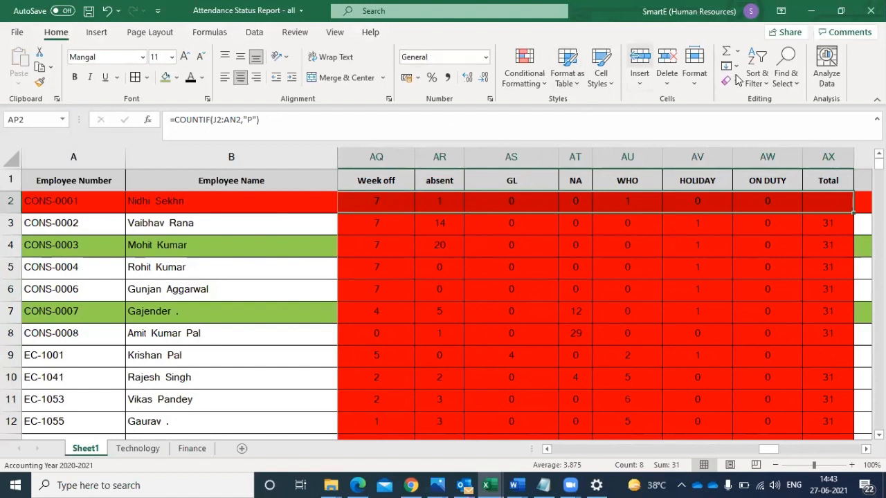
pyautogui.click(726, 56)
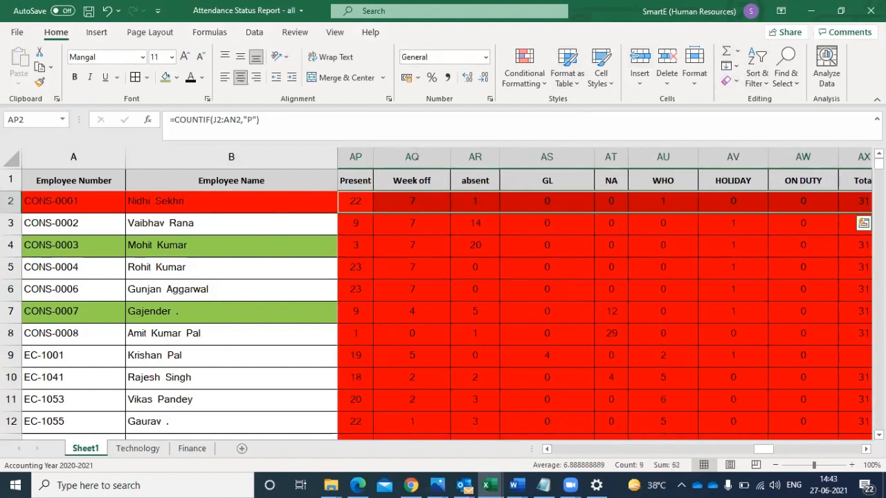
# - Fill the AX2 total formula down the whole Total column, including the empty cell AX9
pyautogui.hscroll(4, 623, 291)
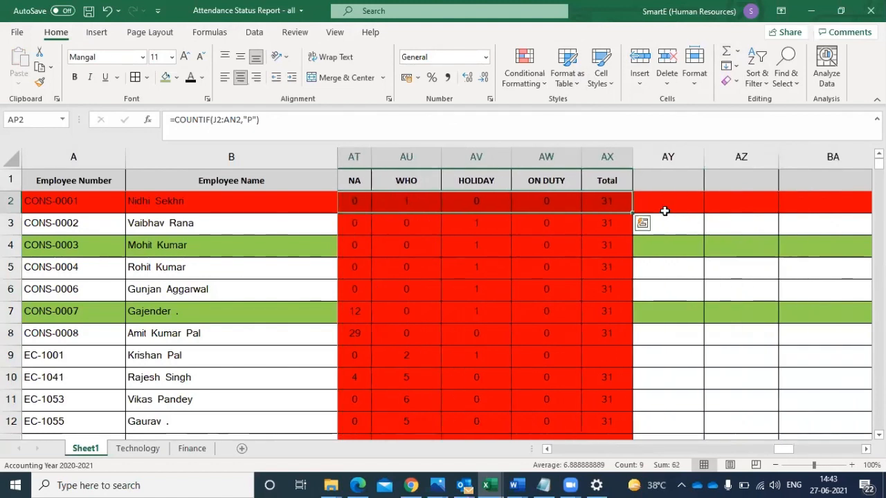
pyautogui.click(624, 204)
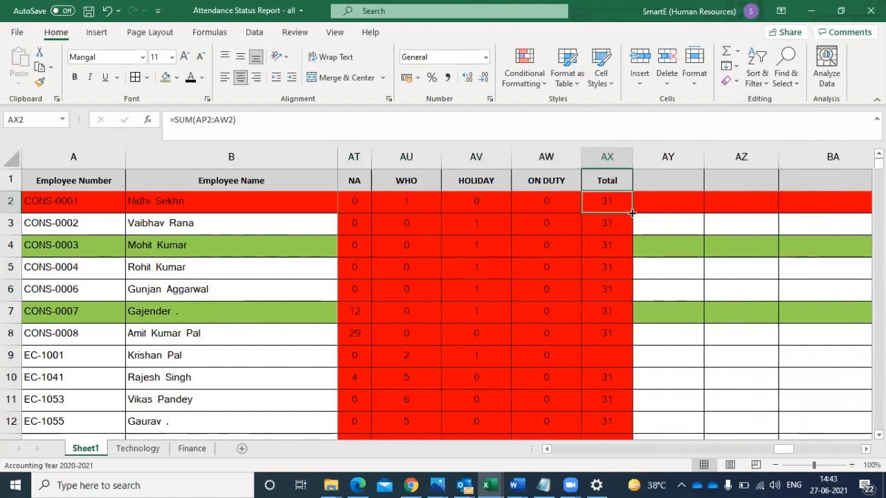
pyautogui.doubleClick(632, 213)
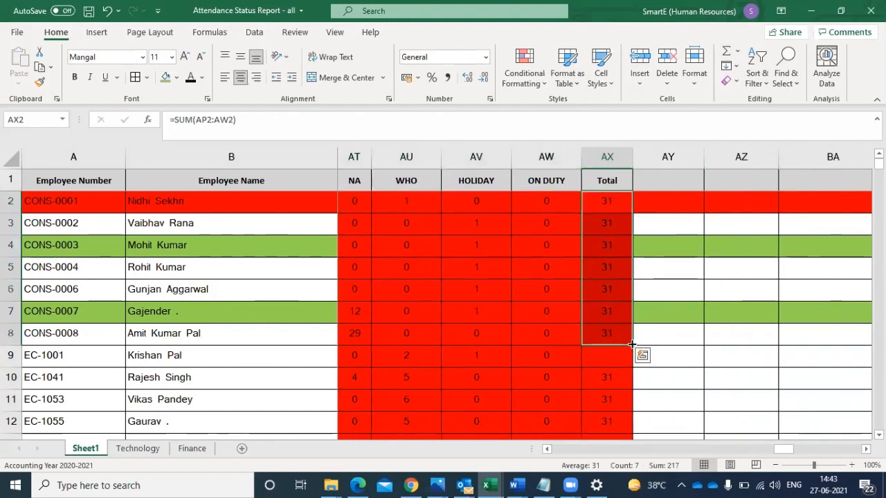
pyautogui.moveTo(632, 344); pyautogui.dragTo(631, 356)
pyautogui.doubleClick(630, 366)
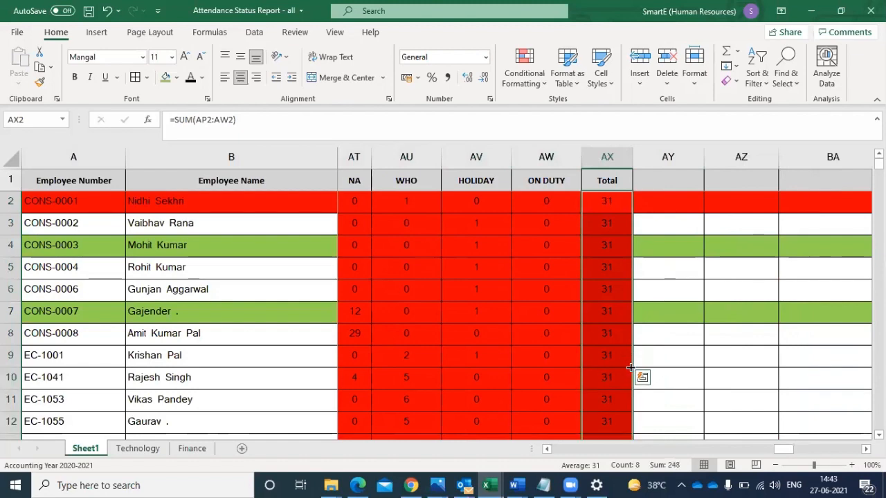
# - Check the totals down column AX for a value that differs from the total days, stopping at row 16
pyautogui.click(611, 297)
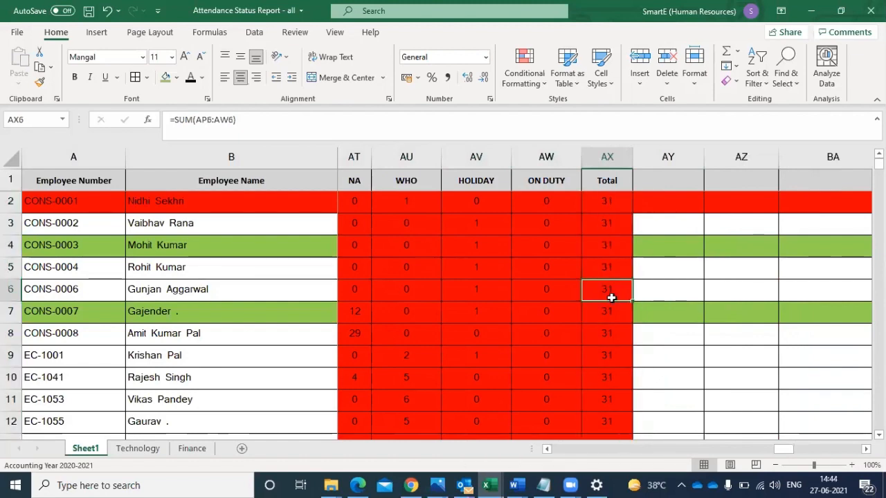
pyautogui.press('Down')
pyautogui.press('Down')
pyautogui.press('Down')
pyautogui.press('Down')
pyautogui.press('Down')
pyautogui.press('Down')
pyautogui.press('Down')
pyautogui.press('Down')
pyautogui.press('Down')
pyautogui.press('Down')
pyautogui.press('Down')
pyautogui.press('Down')
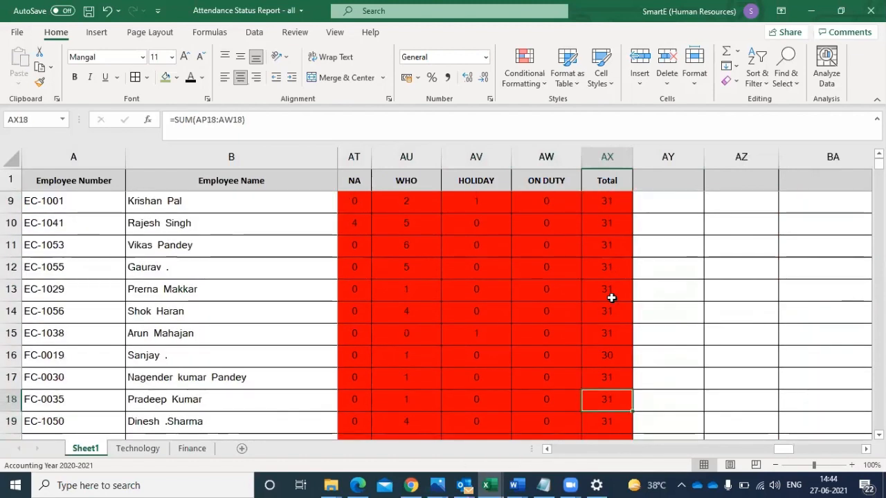
pyautogui.press('Up')
pyautogui.press('Up')
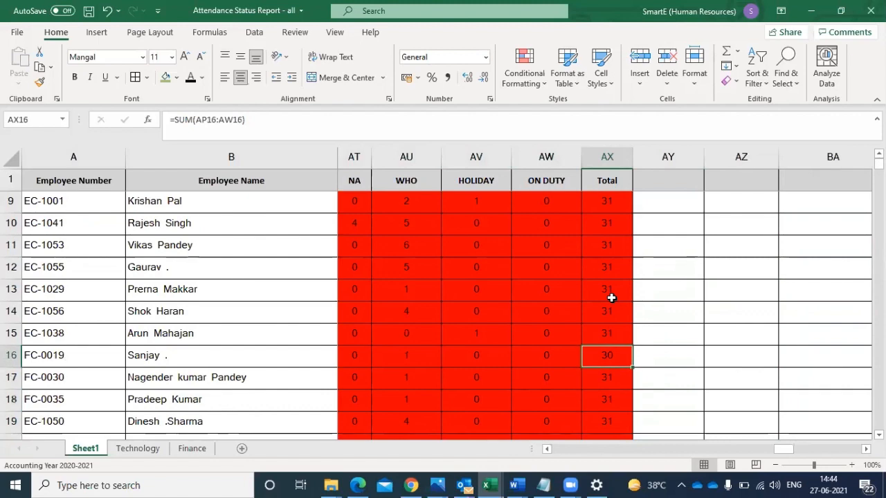
# - Examine row 16 from its counts back through the daily attendance codes to 21-Feb-2021, looking for an uncounted code
pyautogui.press('Left')
pyautogui.press('Left')
pyautogui.press('Left')
pyautogui.press('Left')
pyautogui.press('Left')
pyautogui.press('Left')
pyautogui.press('Left')
pyautogui.press('Left')
pyautogui.press('Left')
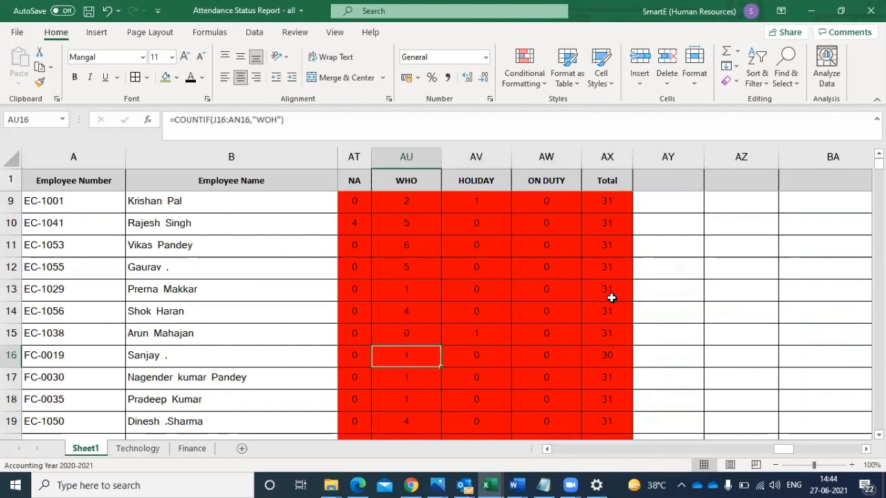
pyautogui.press('Left')
pyautogui.press('Left')
pyautogui.press('Left')
pyautogui.press('Left')
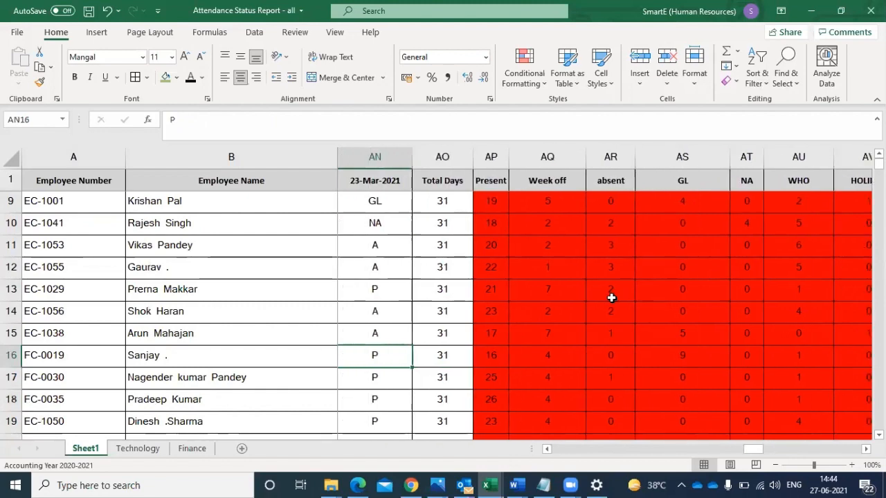
pyautogui.press('Left')
pyautogui.press('Left')
pyautogui.press('Left')
pyautogui.press('Left')
pyautogui.press('Left')
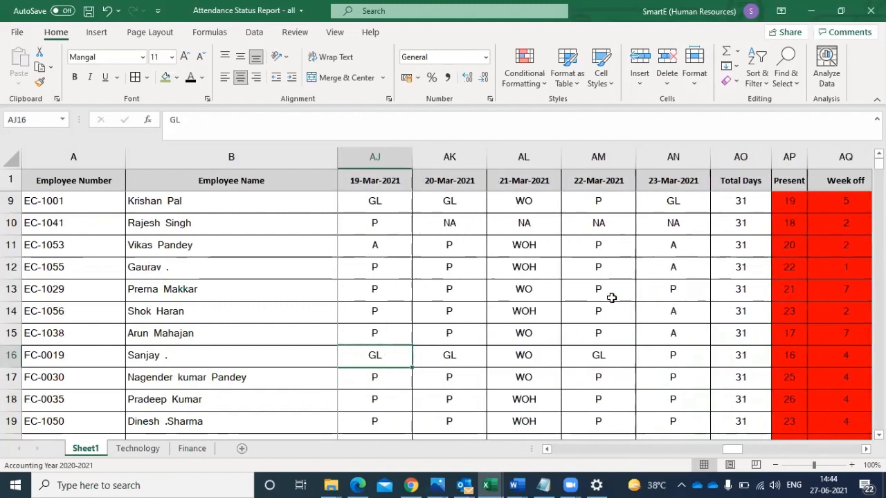
pyautogui.press('Left')
pyautogui.press('Left')
pyautogui.press('Left')
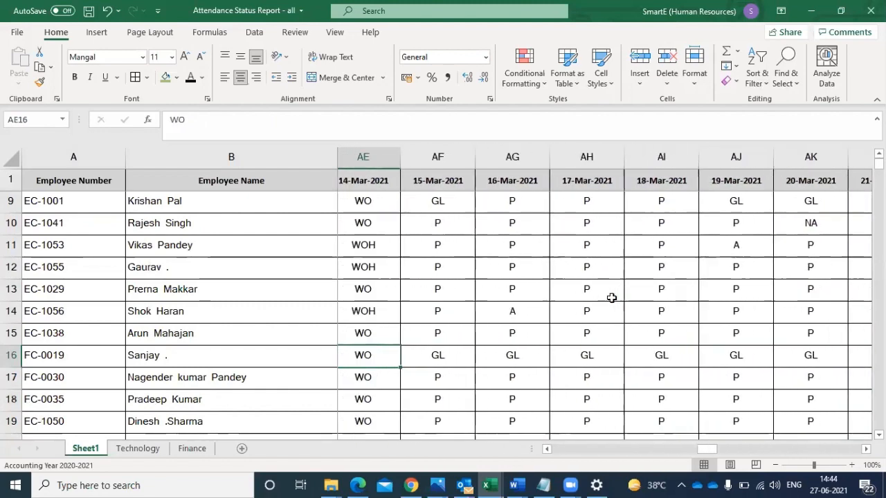
pyautogui.press('Left')
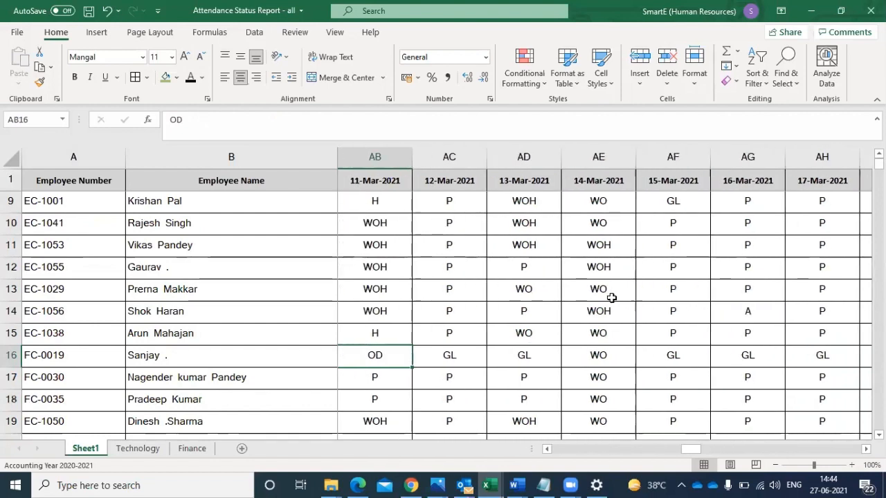
pyautogui.press('Left')
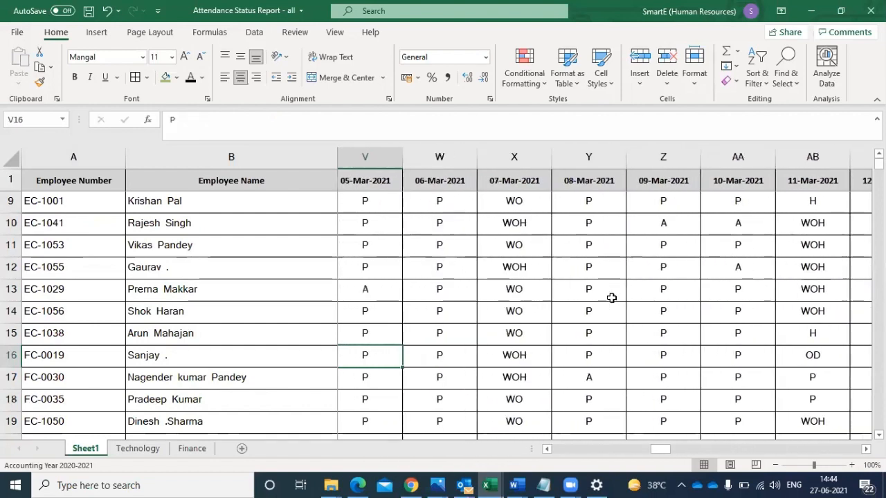
pyautogui.press('Left')
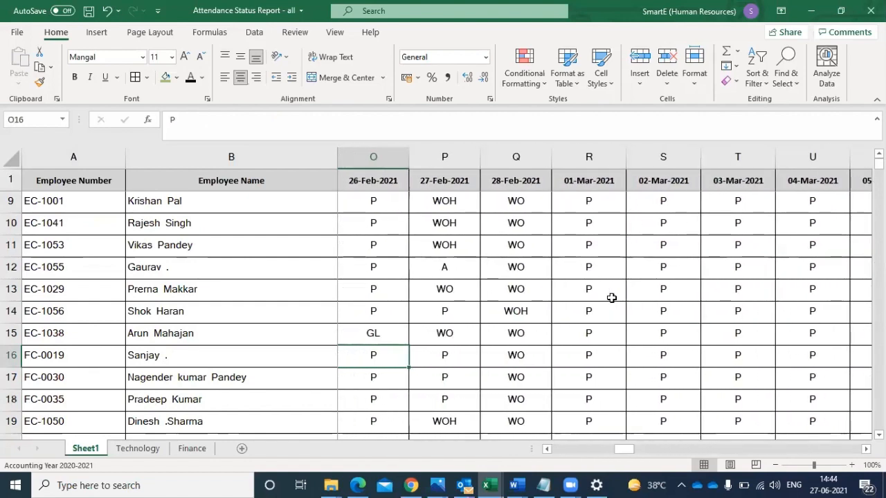
pyautogui.press('Left')
pyautogui.press('Left')
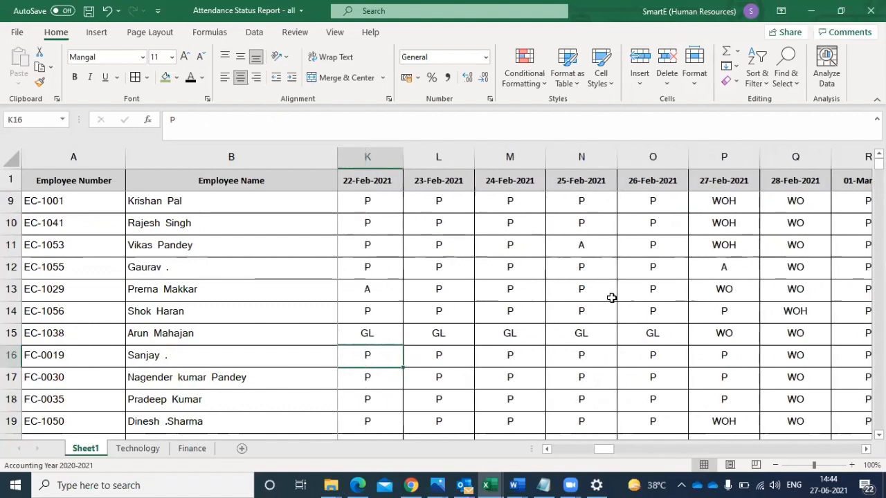
pyautogui.press('Left')
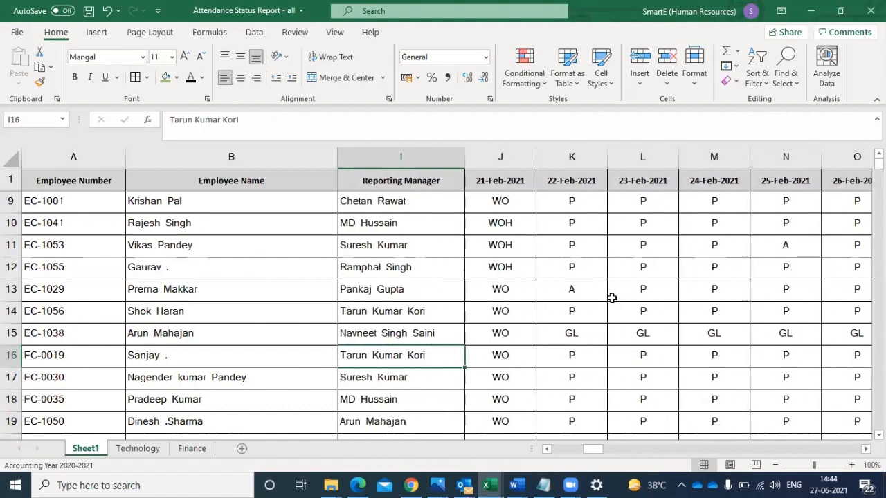
# - Examine row 16's daily attendance codes from 21-Feb-2021 forward to its counts and Total, looking for an uncounted code
pyautogui.press('Right')
pyautogui.press('Right')
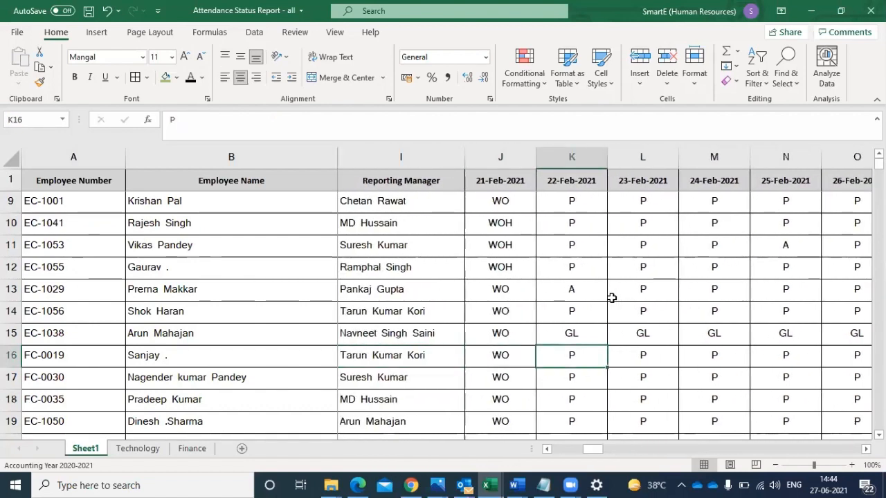
pyautogui.press('Right')
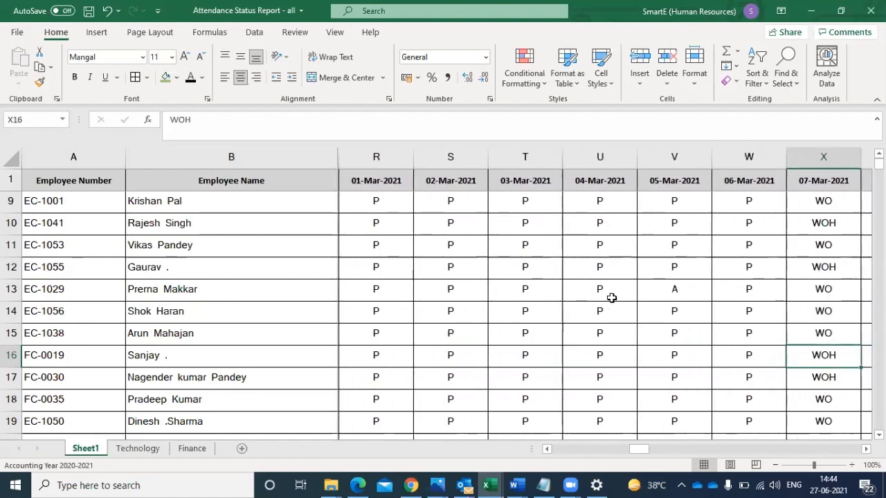
pyautogui.press('Right')
pyautogui.press('Right')
pyautogui.press('Right')
pyautogui.press('Right')
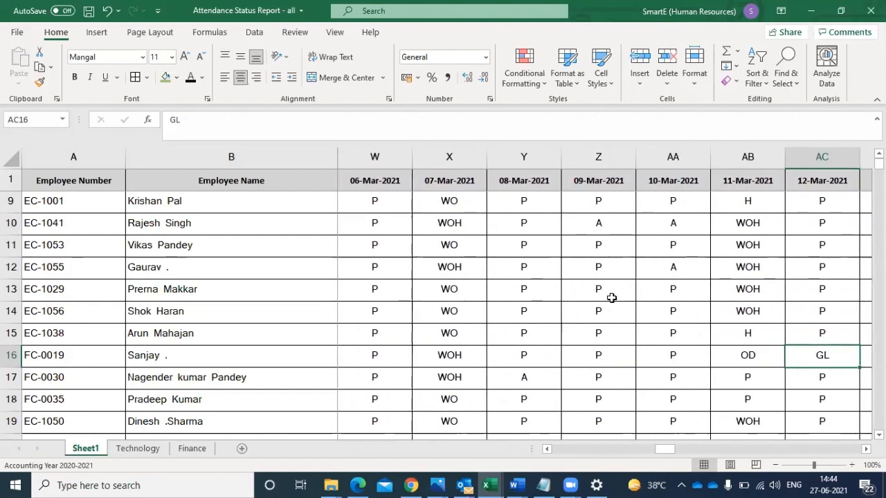
pyautogui.press('Right')
pyautogui.press('Right')
pyautogui.press('Right')
pyautogui.press('Right')
pyautogui.press('Right')
pyautogui.press('Right')
pyautogui.press('Right')
pyautogui.press('Right')
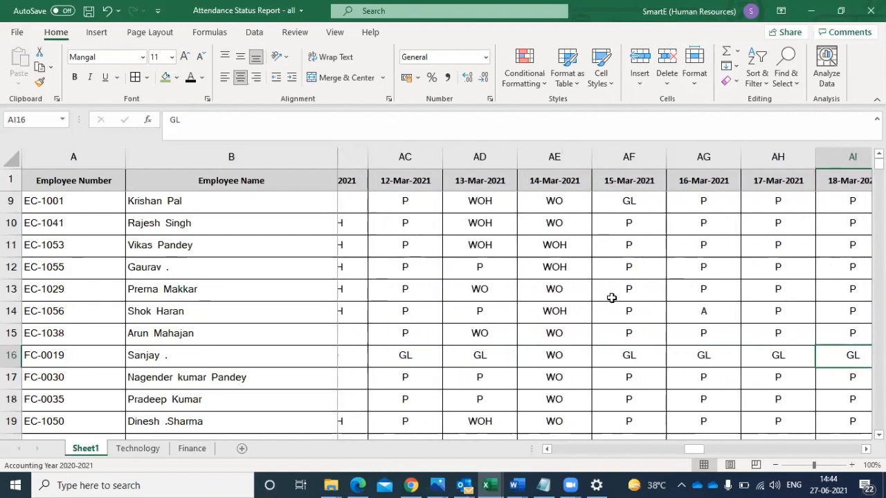
pyautogui.press('Right')
pyautogui.press('Right')
pyautogui.press('Right')
pyautogui.press('Right')
pyautogui.press('Right')
pyautogui.press('Right')
pyautogui.press('Right')
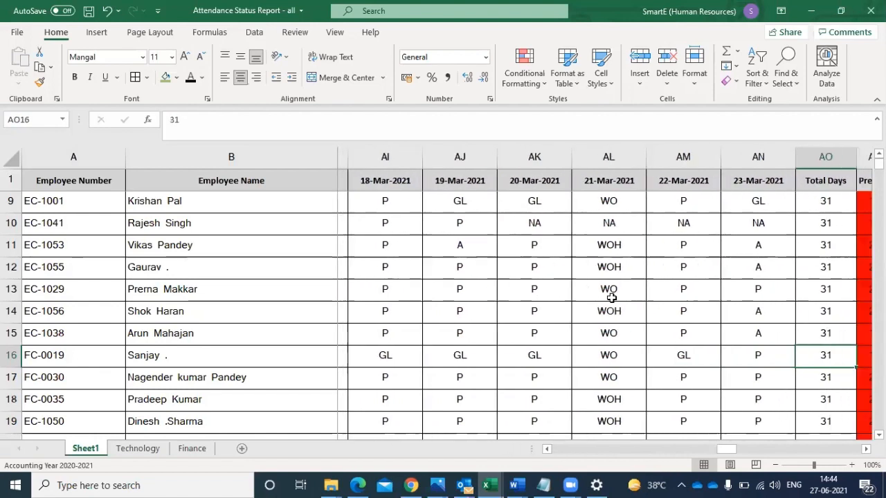
pyautogui.press('Right')
pyautogui.press('Right')
pyautogui.press('Right')
pyautogui.press('Right')
pyautogui.press('Right')
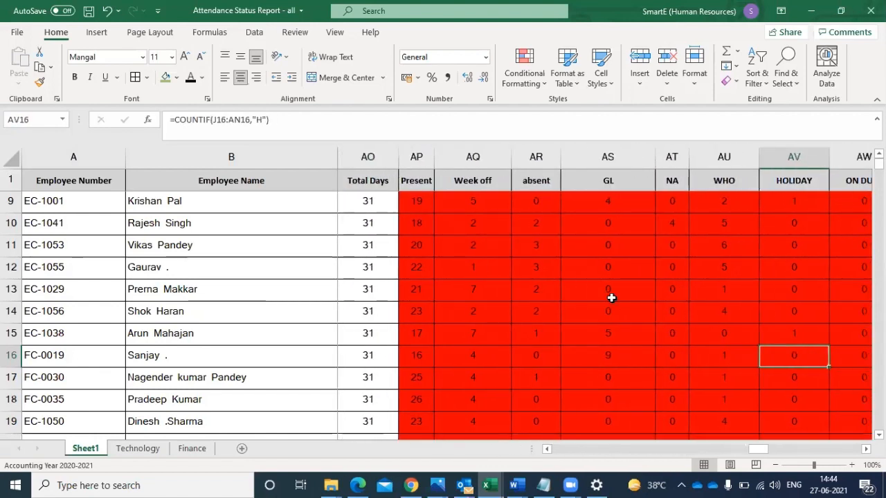
pyautogui.press('Left')
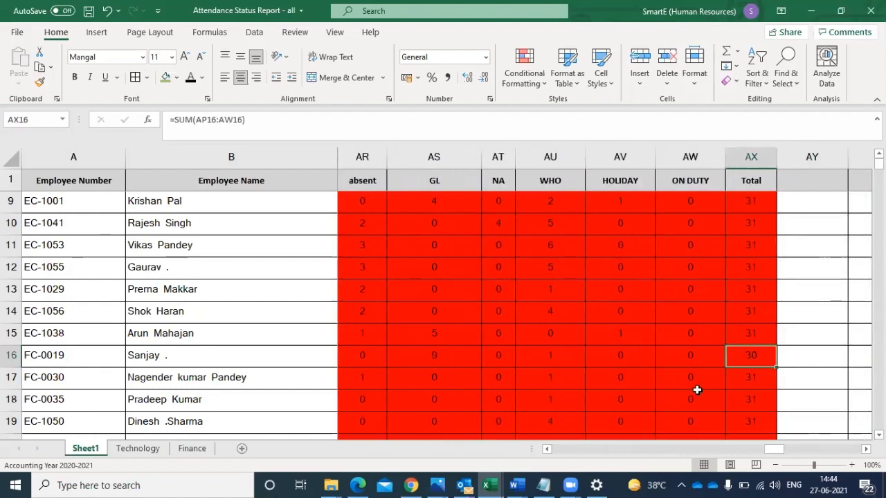
# - Refill the sum formula in the Total column from AX13 down to row 174
pyautogui.click(754, 289)
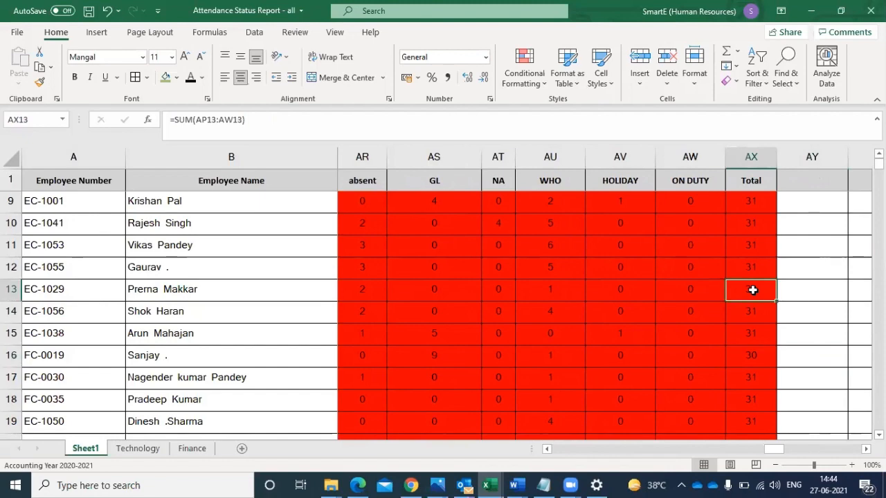
pyautogui.moveTo(775, 300); pyautogui.dragTo(777, 389)
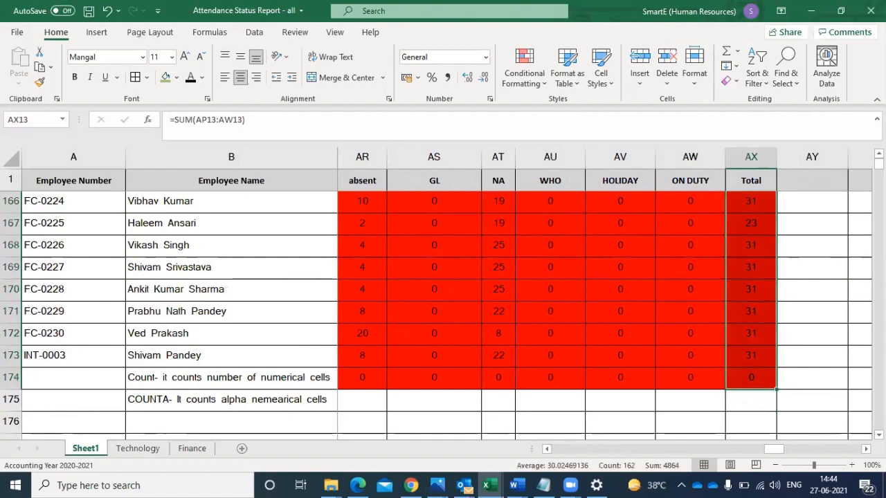
pyautogui.scroll(7, 443, 298)
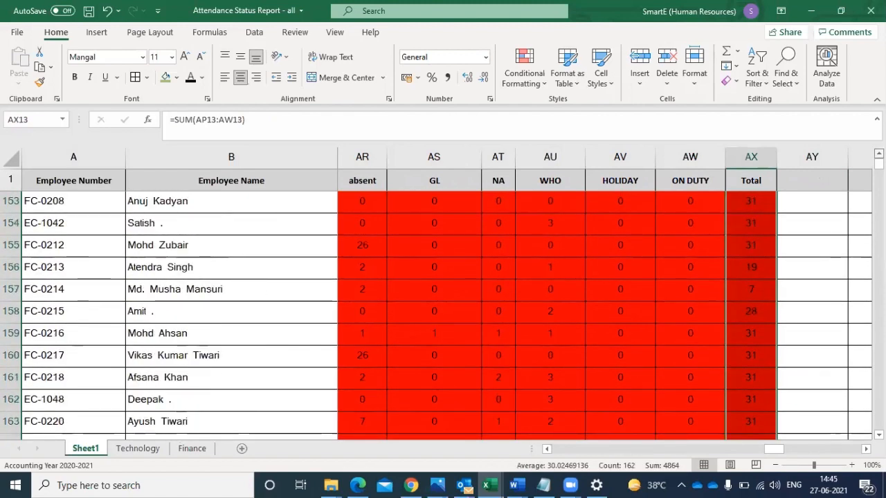
pyautogui.scroll(11, 443, 298)
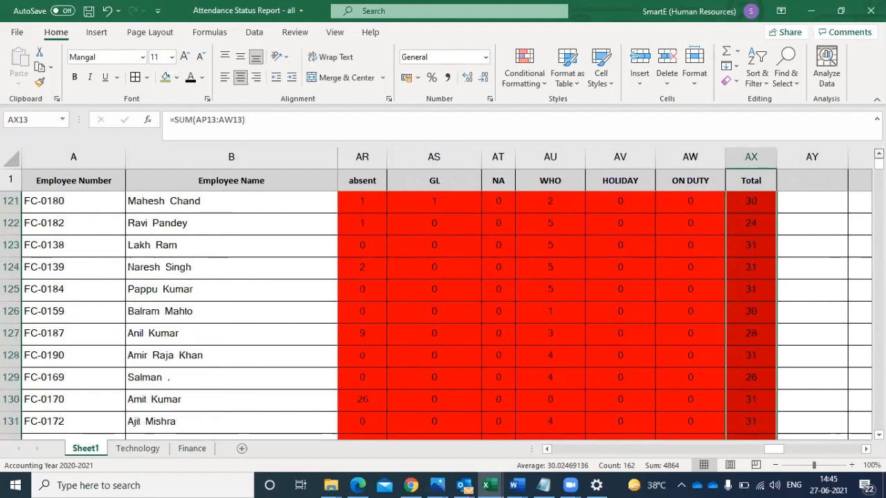
pyautogui.scroll(11, 443, 297)
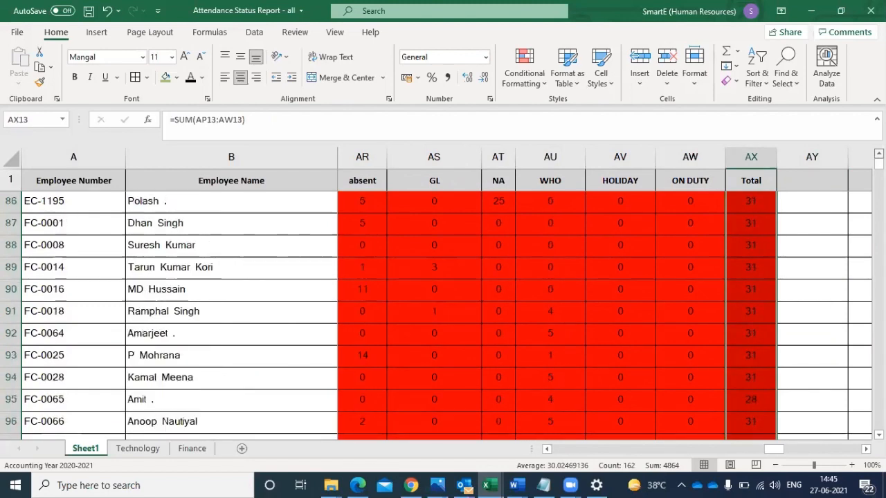
pyautogui.scroll(6, 442, 297)
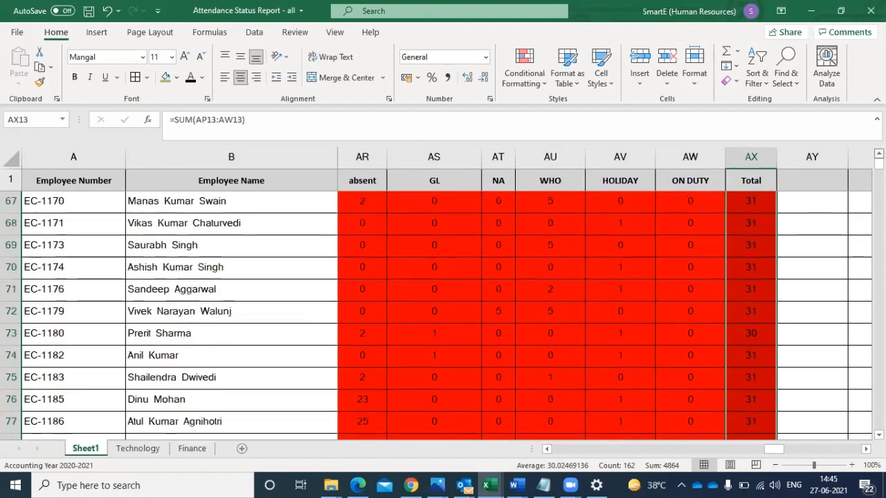
pyautogui.scroll(11, 442, 298)
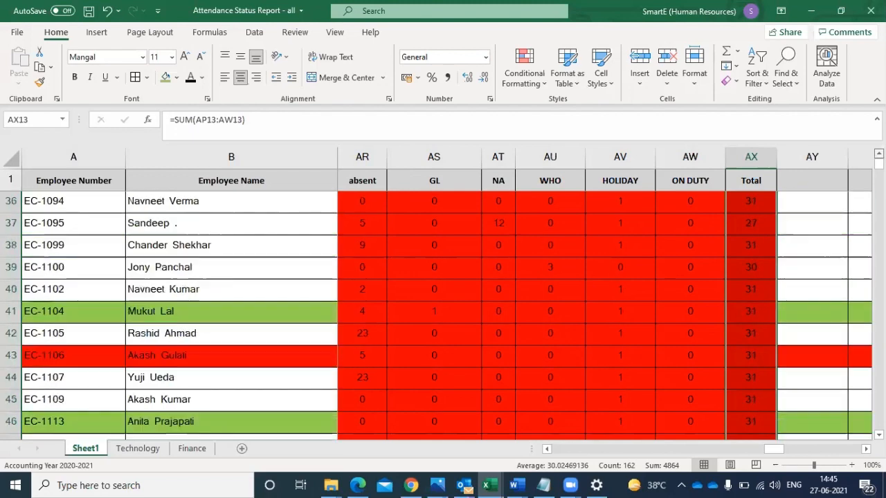
pyautogui.scroll(8, 443, 297)
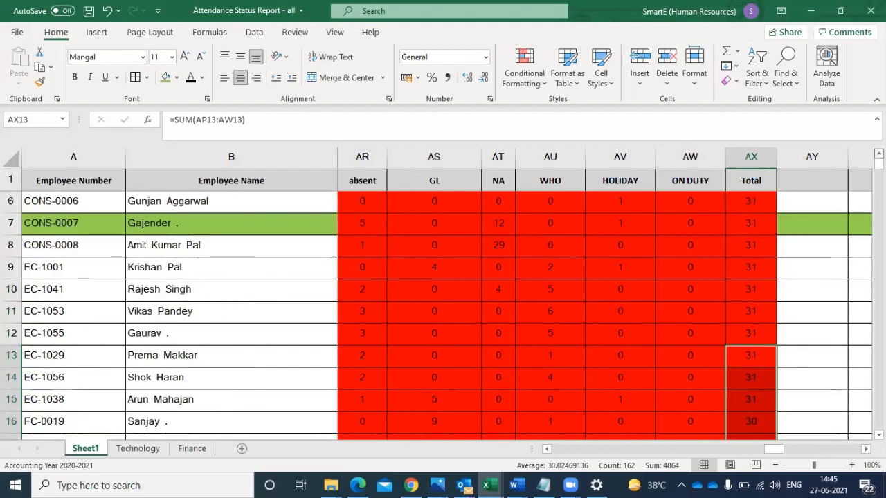
# - Recheck the totals in column AX from row 3 down to row 17 against the total days
pyautogui.click(759, 217)
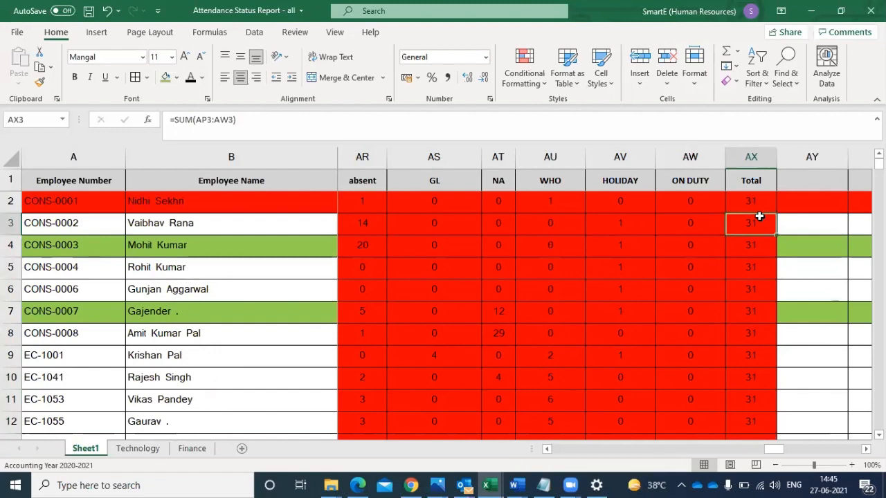
pyautogui.press('Down')
pyautogui.press('Down')
pyautogui.press('Down')
pyautogui.press('Down')
pyautogui.press('Down')
pyautogui.press('Down')
pyautogui.press('Down')
pyautogui.press('Down')
pyautogui.press('Down')
pyautogui.press('Down')
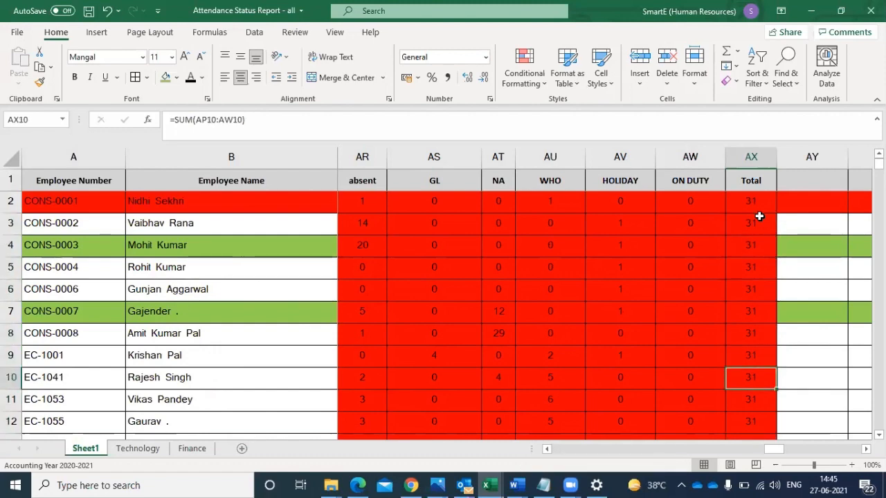
pyautogui.press('Down')
pyautogui.press('Down')
pyautogui.press('Down')
pyautogui.press('Down')
pyautogui.press('Down')
pyautogui.press('Down')
pyautogui.press('Up')
pyautogui.press('Up')
pyautogui.press('Up')
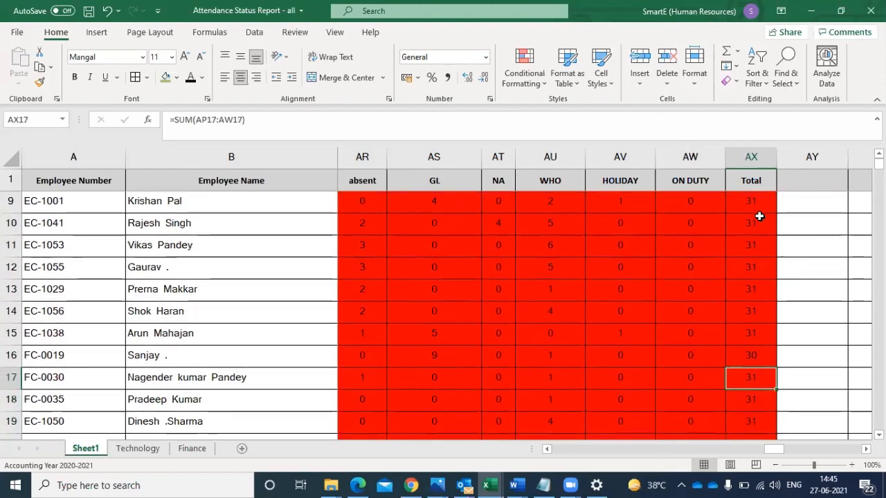
# - Trace row 16 back from its Total through the counts and each daily code to 21-Feb-2021, checking for a code left out
pyautogui.press('Left')
pyautogui.press('Left')
pyautogui.press('Left')
pyautogui.press('Left')
pyautogui.press('Left')
pyautogui.press('Left')
pyautogui.press('Left')
pyautogui.press('Left')
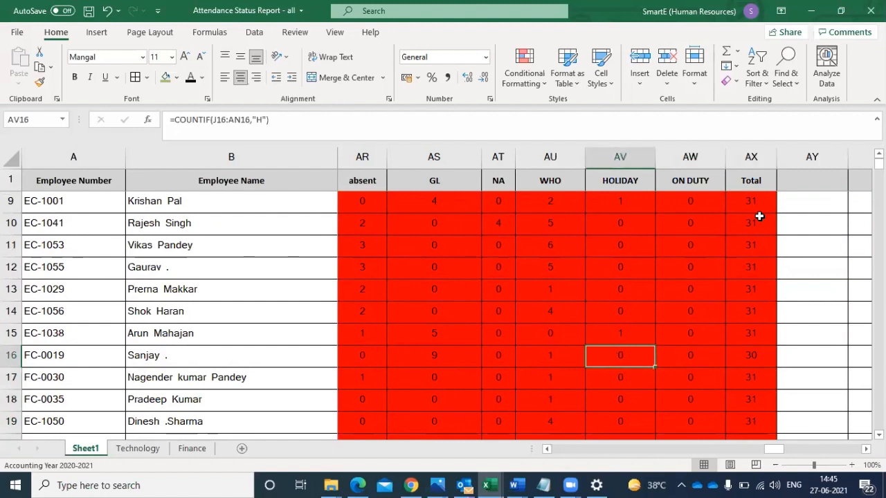
pyautogui.press('Left')
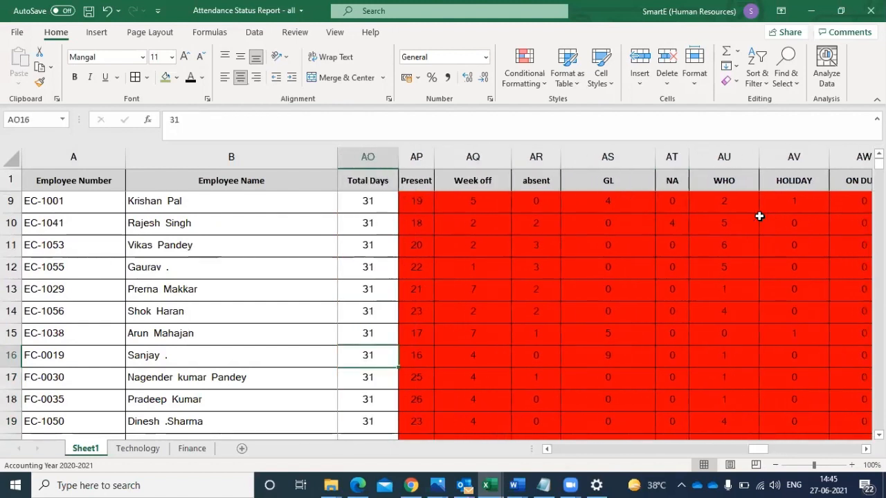
pyautogui.press('Left')
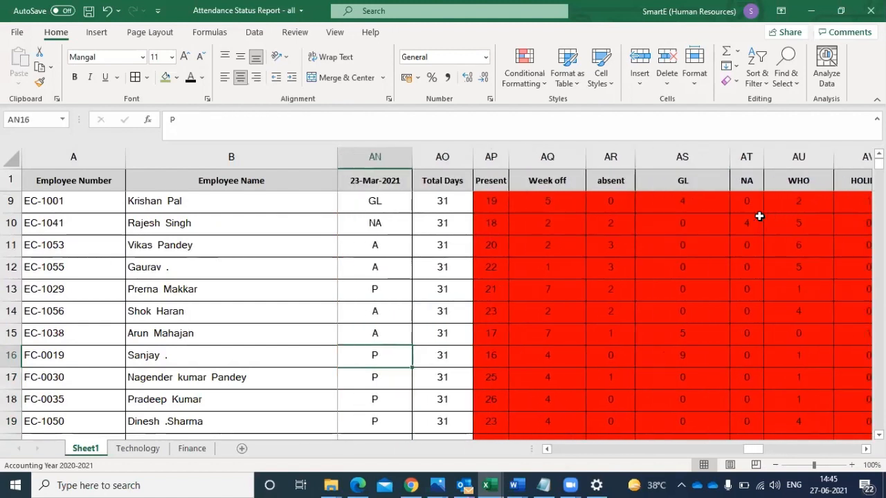
pyautogui.press('Left')
pyautogui.press('Left')
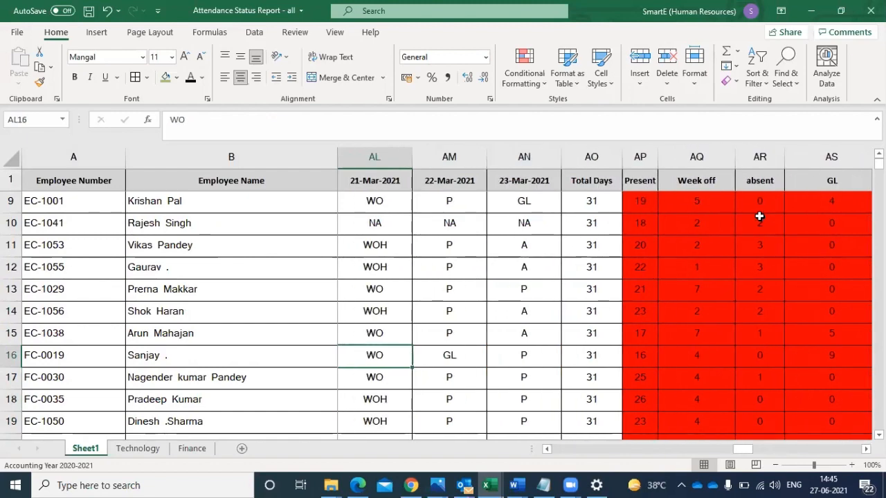
pyautogui.press('Left')
pyautogui.press('Left')
pyautogui.press('Left')
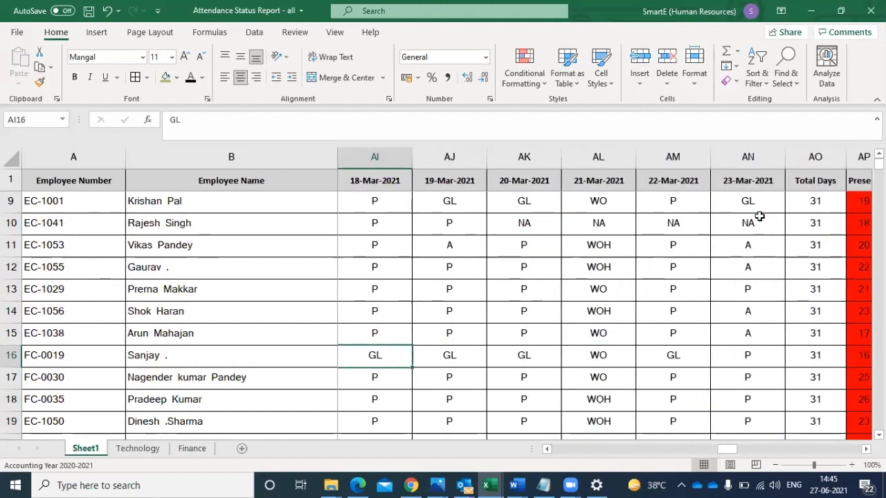
pyautogui.press('Left')
pyautogui.press('Left')
pyautogui.press('Left')
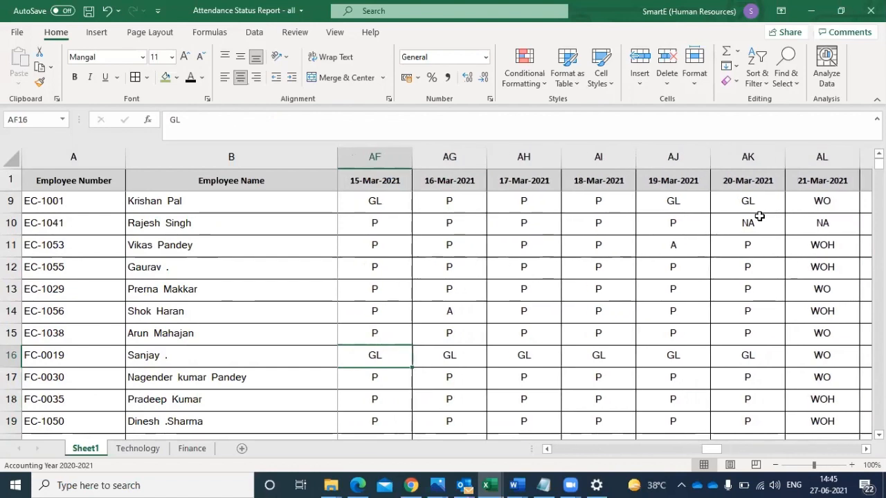
pyautogui.press('Left')
pyautogui.press('Left')
pyautogui.press('Left')
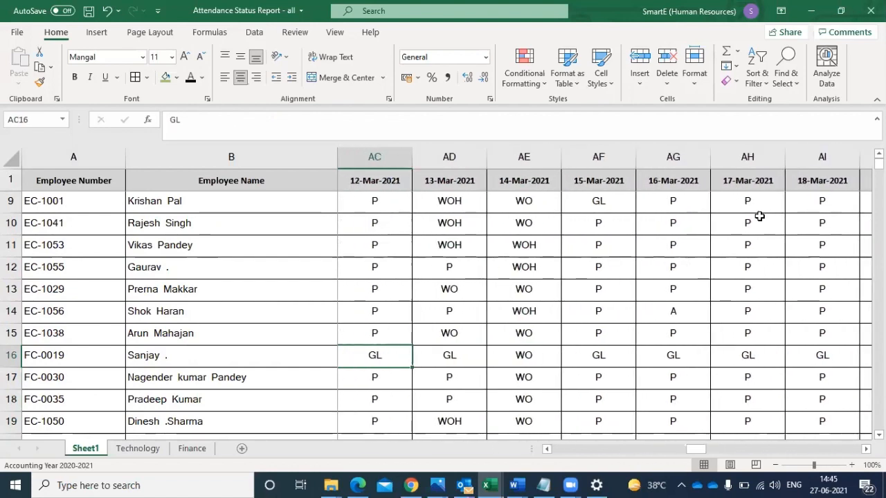
pyautogui.press('Left')
pyautogui.press('Left')
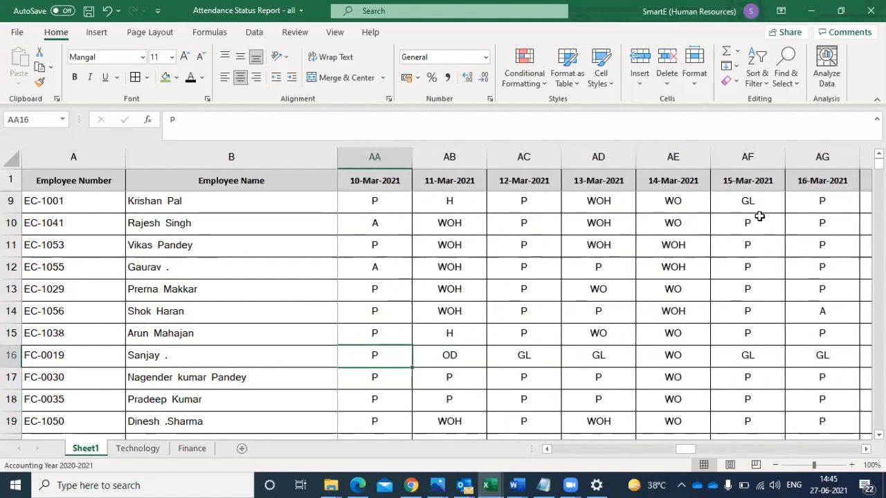
pyautogui.press('Left')
pyautogui.press('Left')
pyautogui.press('Left')
pyautogui.press('Left')
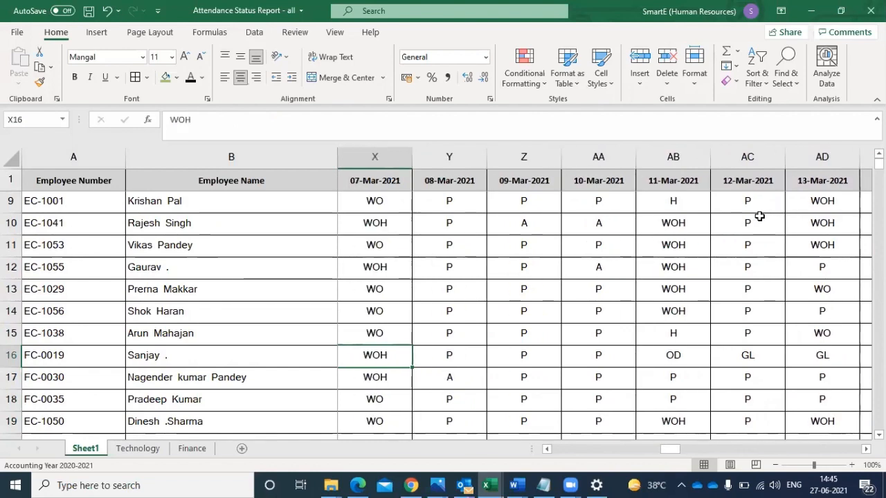
pyautogui.press('Left')
pyautogui.press('Left')
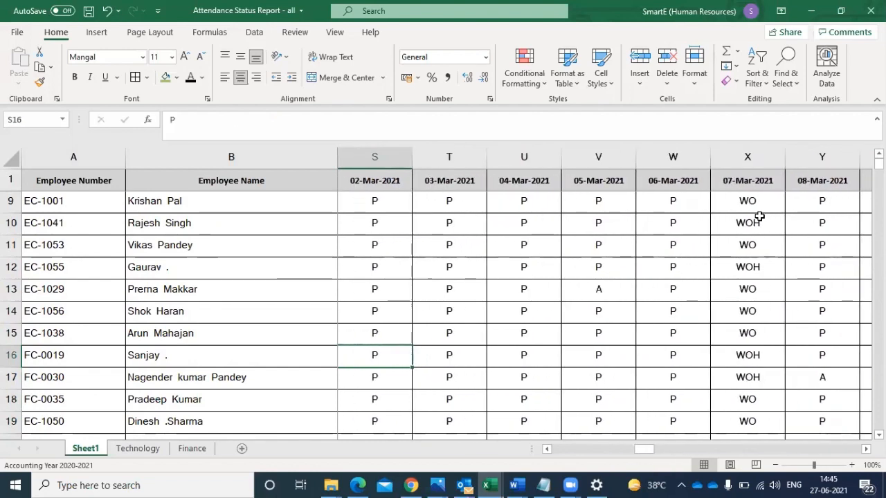
pyautogui.press('Left')
pyautogui.press('Left')
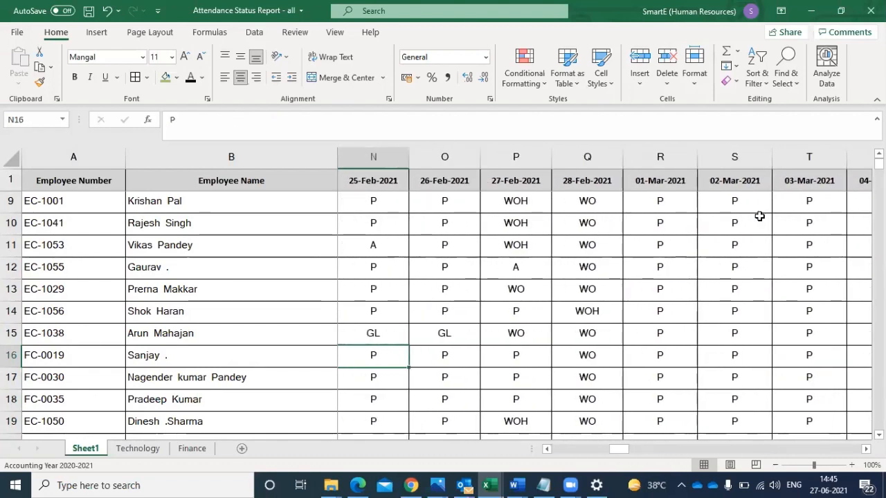
pyautogui.press('Left')
pyautogui.press('Left')
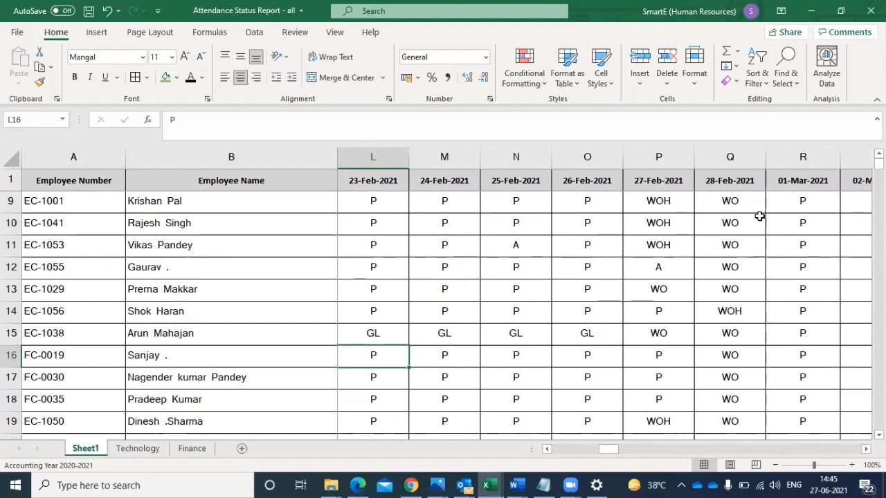
pyautogui.press('Left')
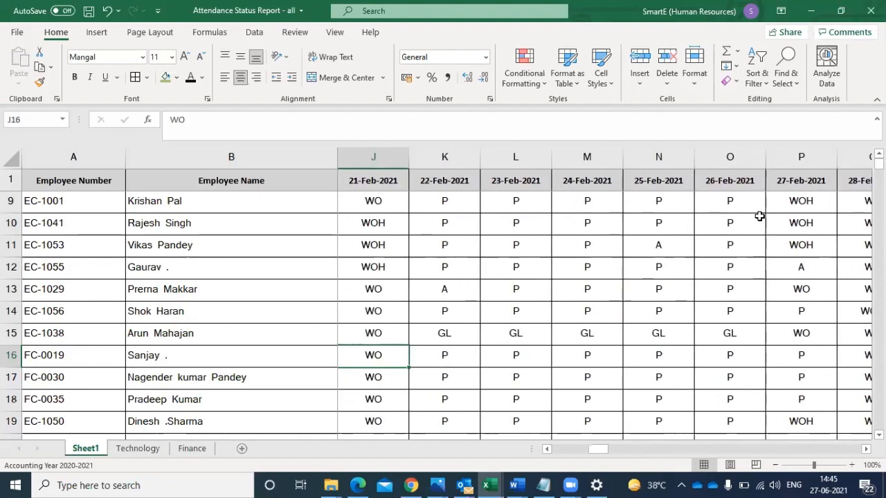
pyautogui.press('Left')
# - Review row 16's daily attendance codes from 21-Feb-2021 through 23-Mar-2021 and its category counts up to the Total
pyautogui.press('Right')
pyautogui.press('Right')
pyautogui.press('Right')
pyautogui.press('Right')
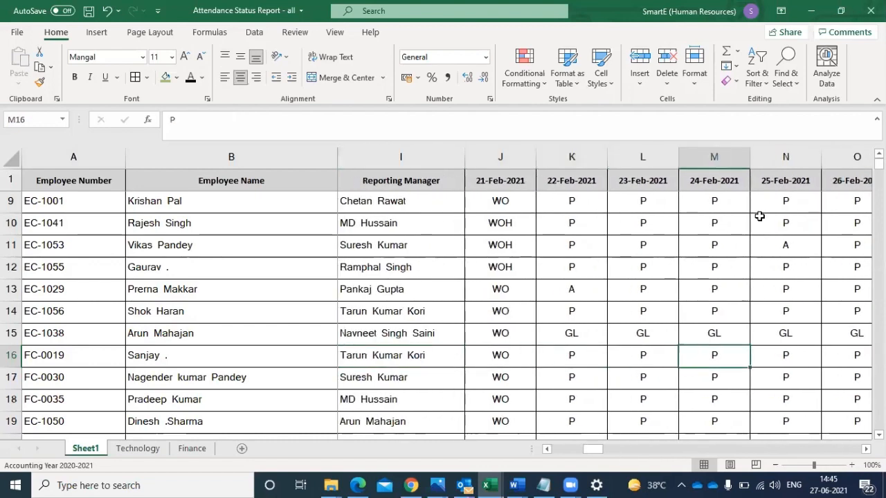
pyautogui.press('Right')
pyautogui.press('Right')
pyautogui.press('Right')
pyautogui.press('Right')
pyautogui.press('Right')
pyautogui.press('Right')
pyautogui.press('Right')
pyautogui.press('Right')
pyautogui.press('Right')
pyautogui.press('Right')
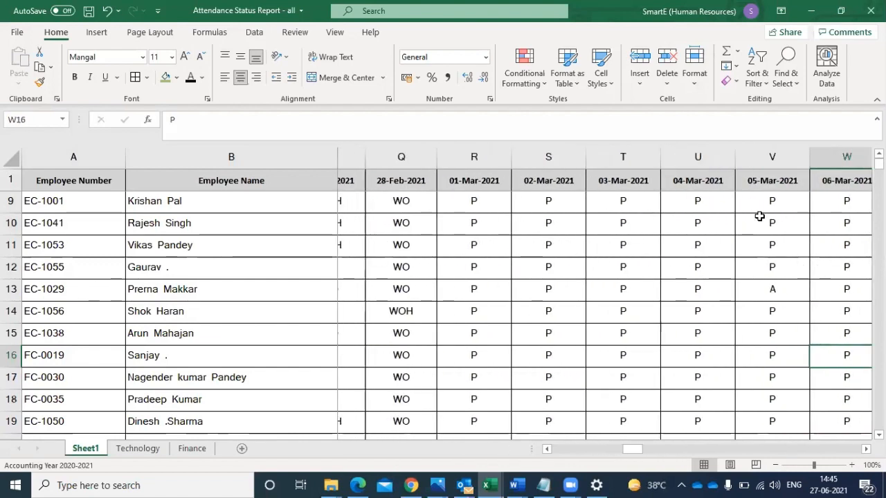
pyautogui.press('Right')
pyautogui.press('Right')
pyautogui.press('Right')
pyautogui.press('Right')
pyautogui.press('Right')
pyautogui.press('Right')
pyautogui.press('Right')
pyautogui.press('Right')
pyautogui.press('Right')
pyautogui.press('Right')
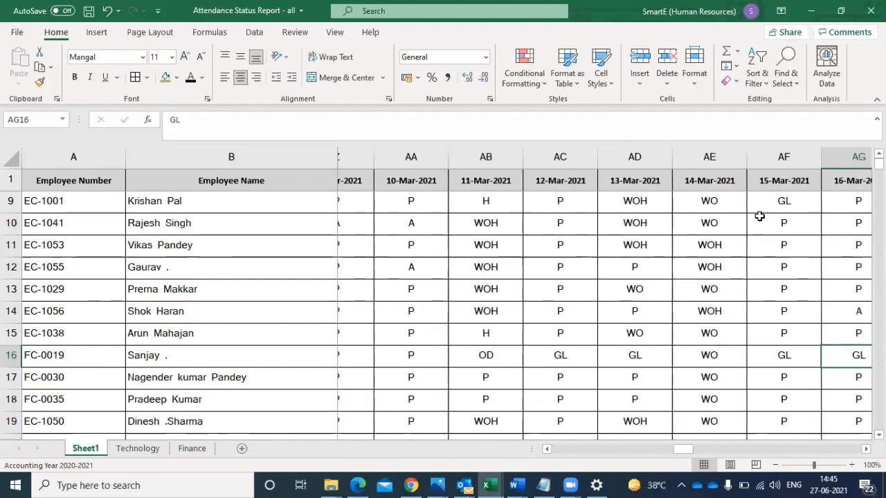
pyautogui.press('Right')
pyautogui.press('Right')
pyautogui.press('Right')
pyautogui.press('Right')
pyautogui.press('Right')
pyautogui.press('Right')
pyautogui.press('Right')
pyautogui.press('Right')
pyautogui.press('Right')
pyautogui.press('Right')
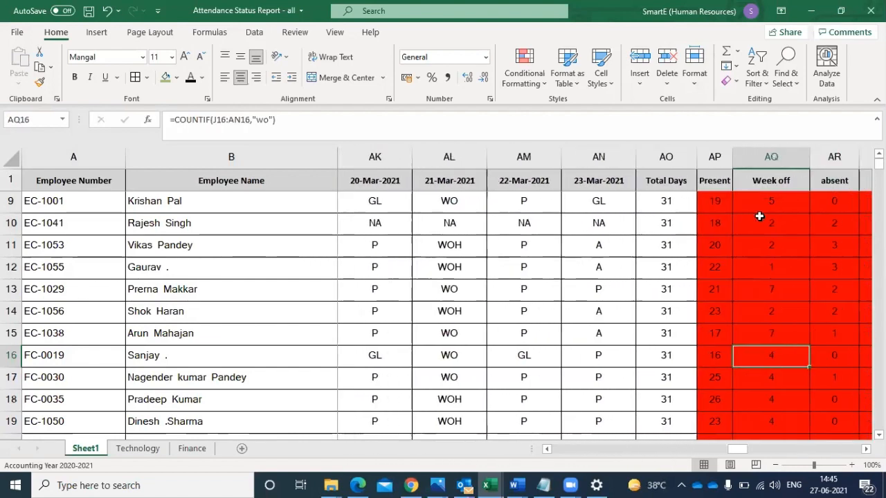
pyautogui.press('Right')
pyautogui.press('Right')
pyautogui.press('Right')
pyautogui.press('Right')
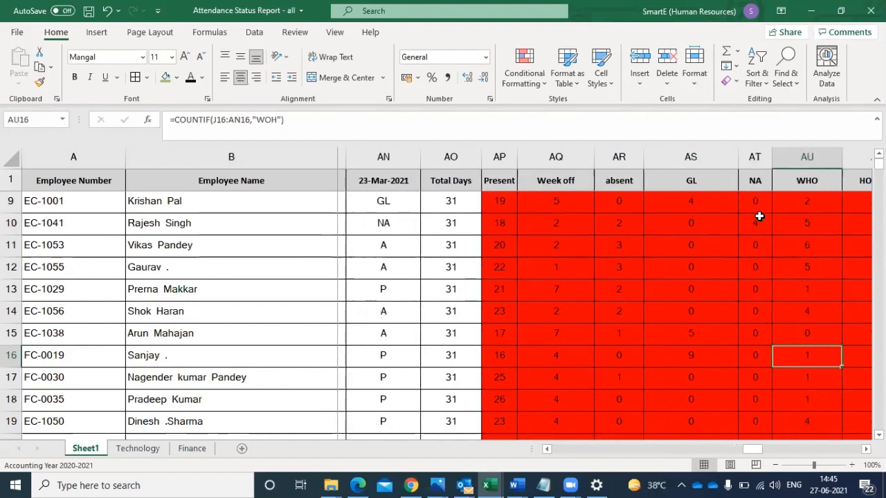
pyautogui.press('Right')
pyautogui.press('Right')
pyautogui.press('Right')
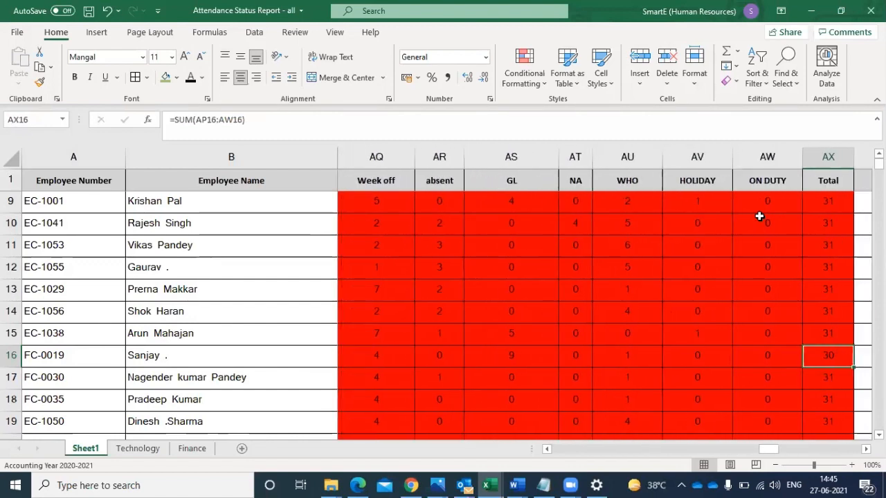
# - Inspect the formulas behind row 16's counts, from ON DUTY in AW16 back to Week off in AQ16
pyautogui.press('Left')
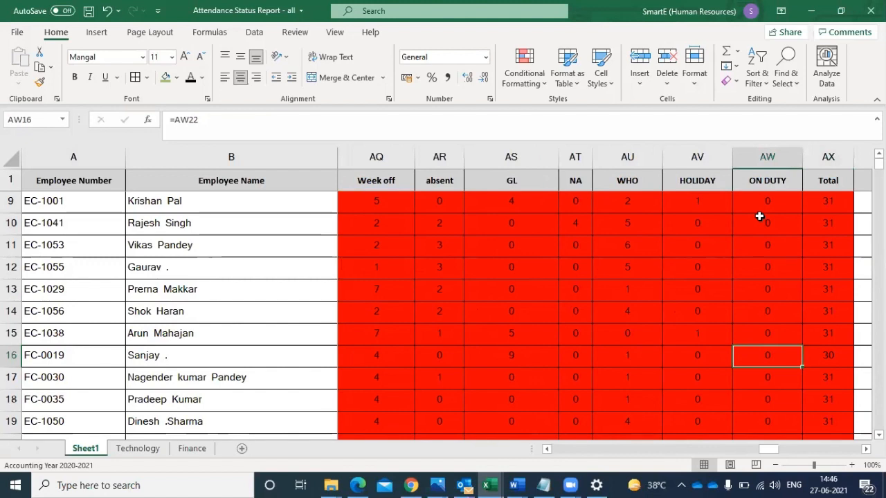
pyautogui.press('Left')
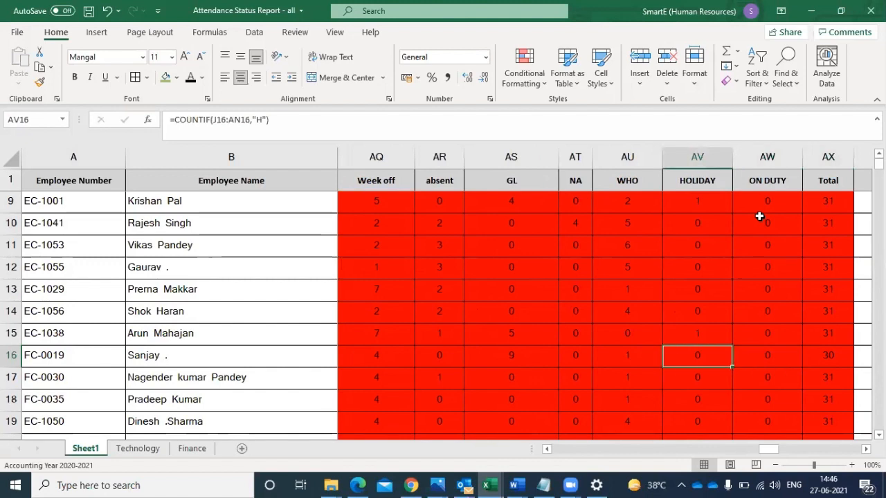
pyautogui.press('Left')
pyautogui.press('Left')
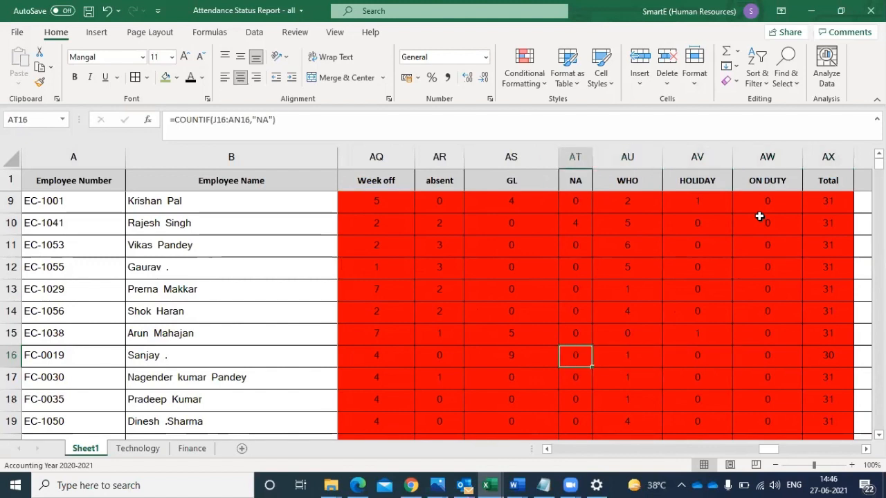
pyautogui.press('Right')
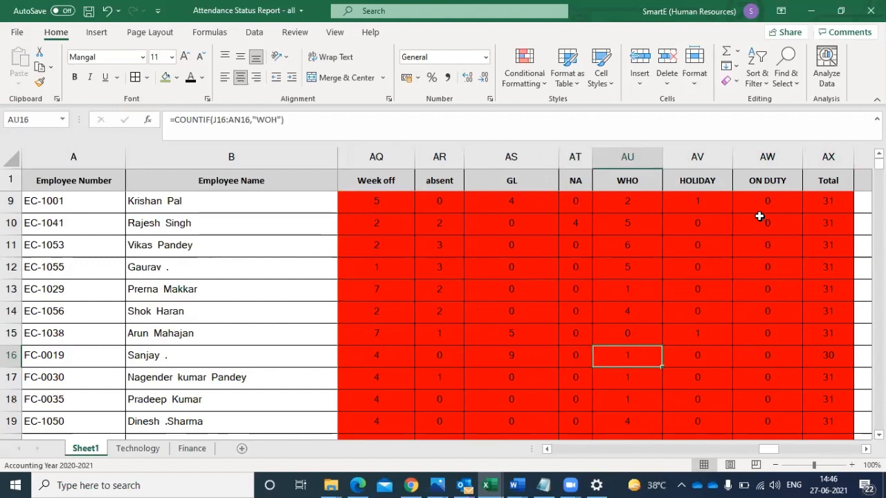
pyautogui.press('Left')
pyautogui.press('Left')
pyautogui.press('Left')
pyautogui.press('Left')
pyautogui.press('Left')
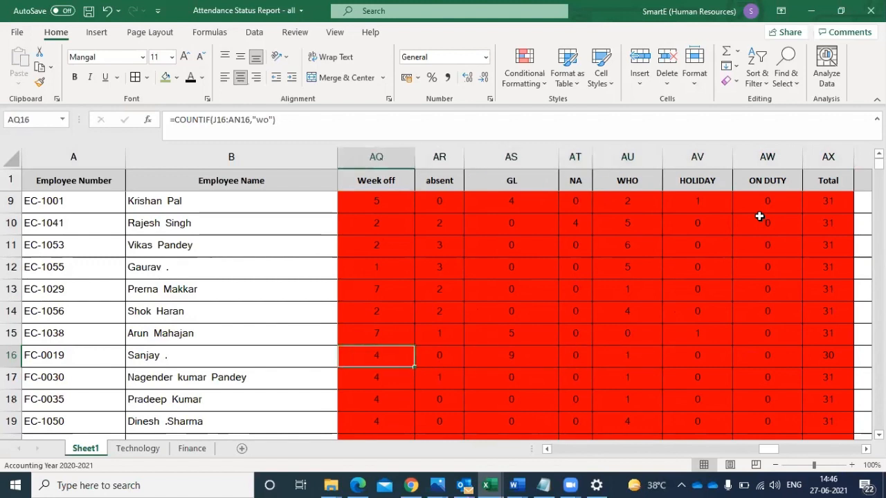
pyautogui.press('Right')
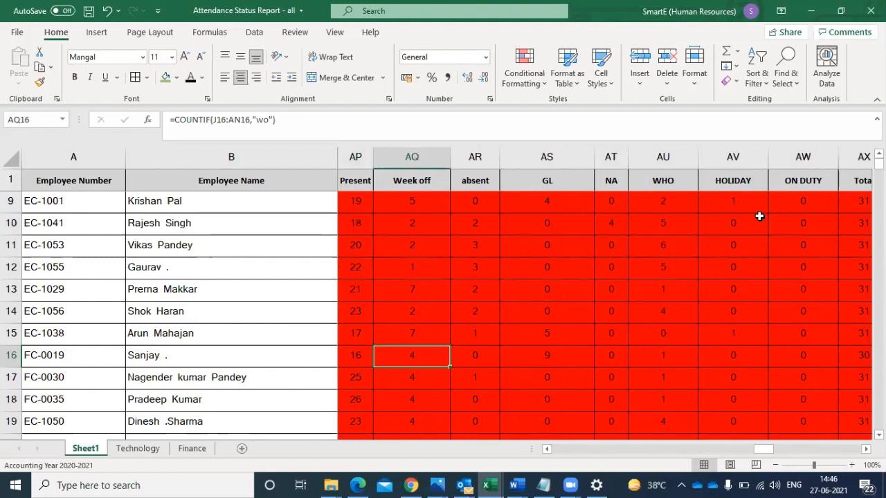
# - Compare row 16's daily codes for 21-Mar to 23-Mar-2021 with its Present, Week off, absent and GL counts
pyautogui.press('Left')
pyautogui.press('Left')
pyautogui.press('Left')
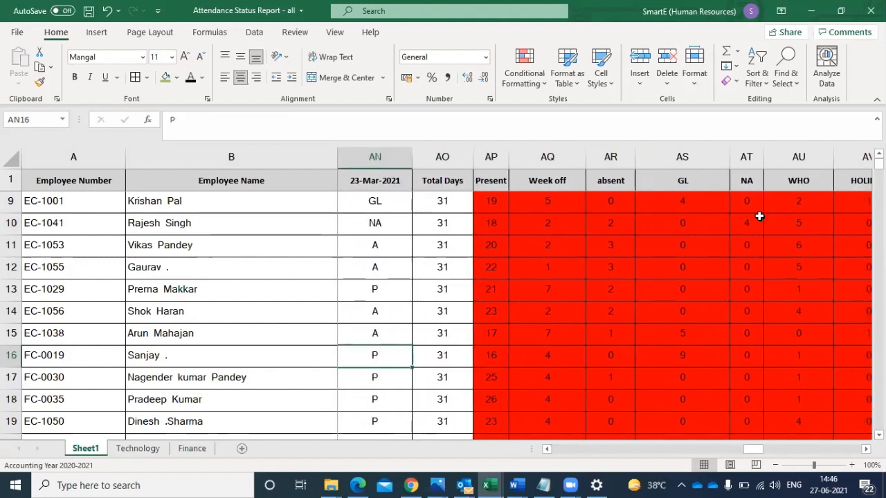
pyautogui.press('Left')
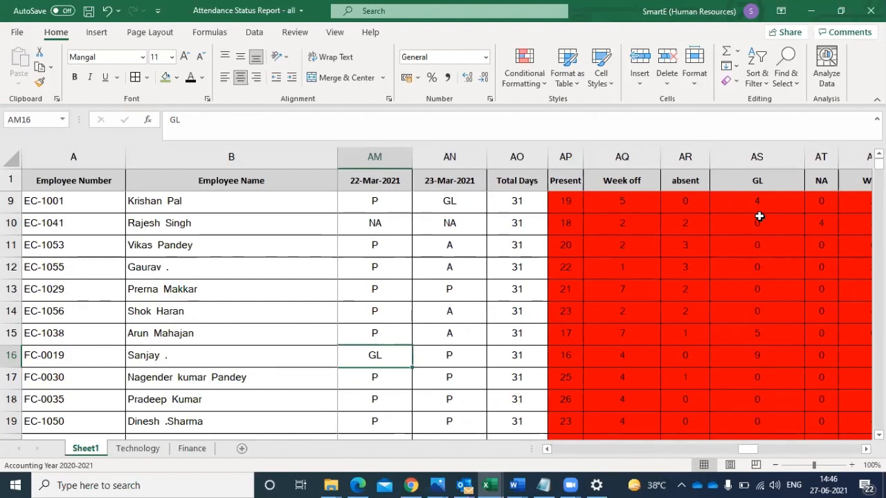
pyautogui.press('Left')
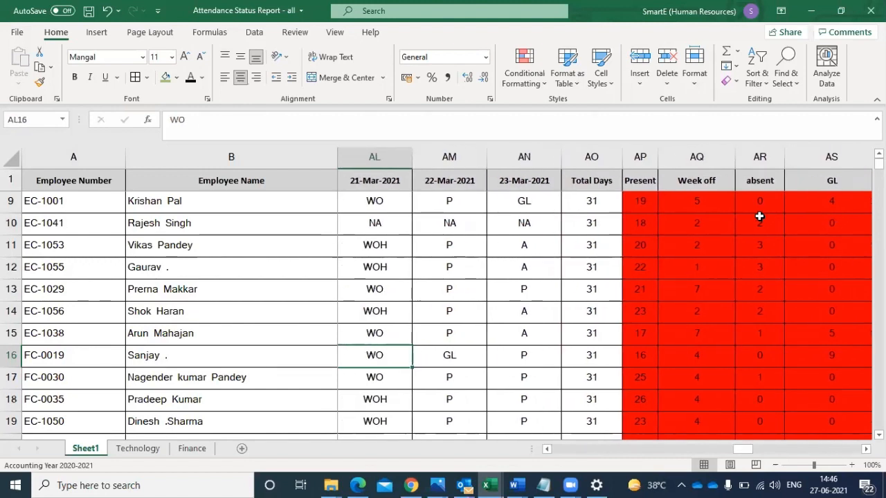
pyautogui.press('Right')
pyautogui.press('Right')
pyautogui.press('Right')
pyautogui.press('Right')
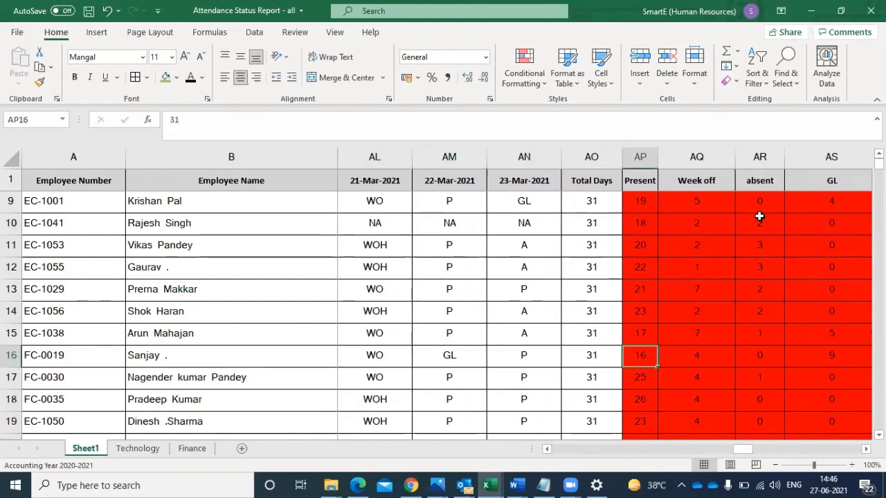
pyautogui.press('Right')
pyautogui.press('Right')
pyautogui.press('Right')
pyautogui.press('Left')
pyautogui.press('Left')
pyautogui.press('Left')
pyautogui.press('Left')
pyautogui.press('Left')
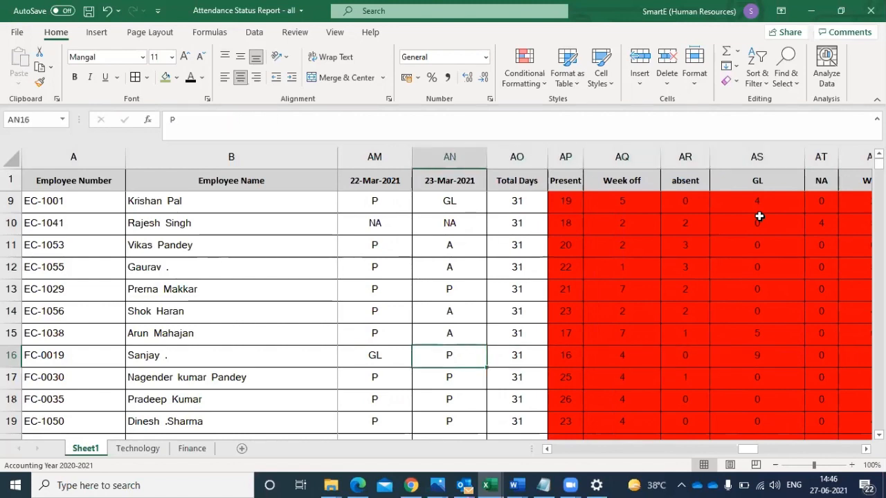
# - Check row 16's daily codes backward from 22-Mar-2021 to 09-Mar-2021 for a code missing from the counts
pyautogui.press('Left')
pyautogui.press('Left')
pyautogui.press('Left')
pyautogui.press('Left')
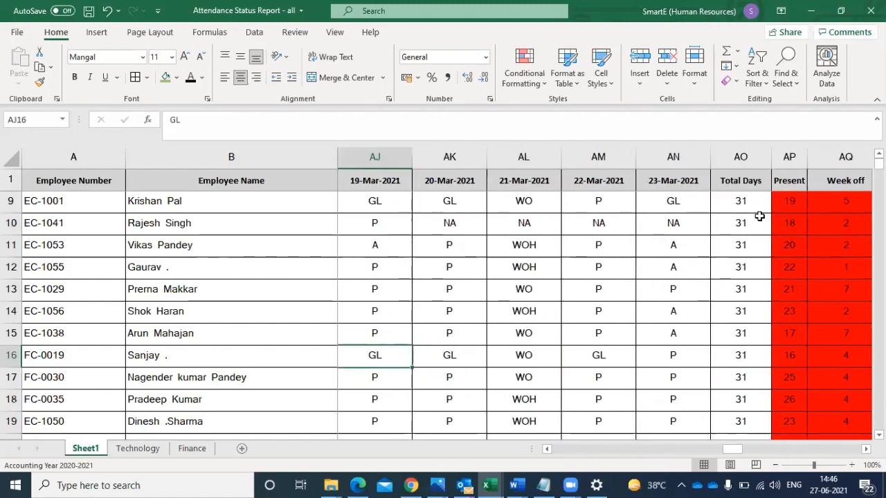
pyautogui.press('Left')
pyautogui.press('Left')
pyautogui.press('Left')
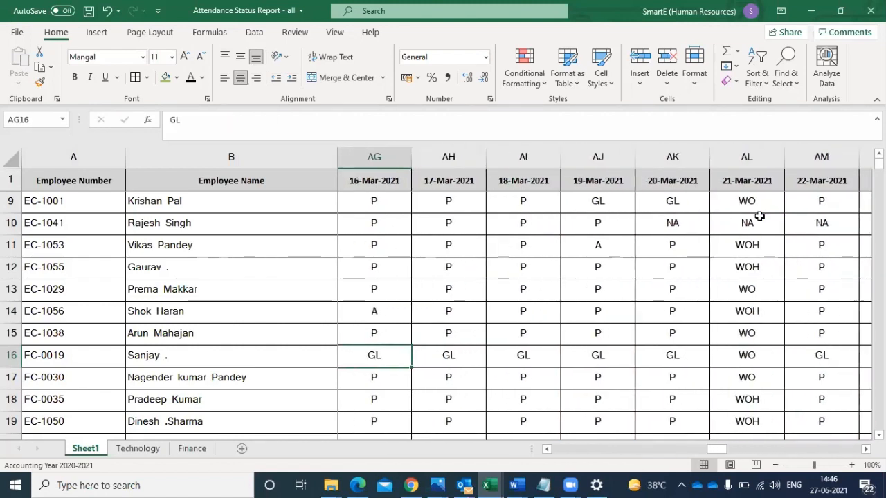
pyautogui.press('Left')
pyautogui.press('Left')
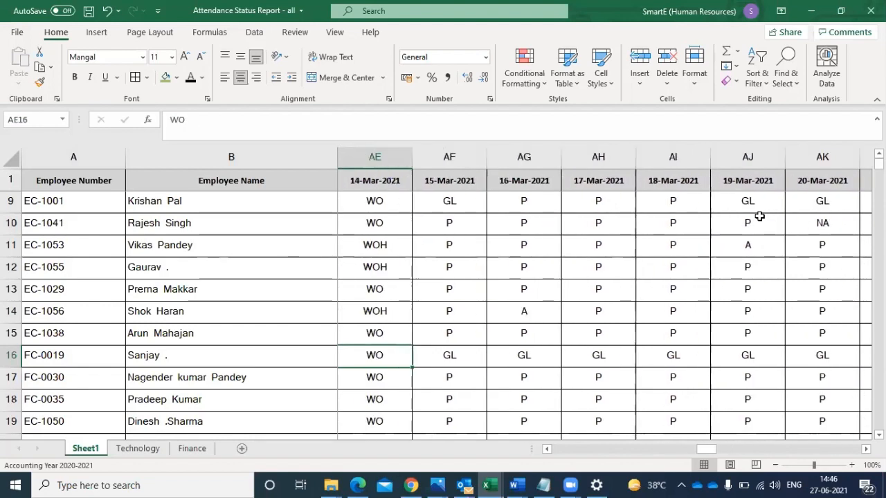
pyautogui.press('Left')
pyautogui.press('Left')
pyautogui.press('Left')
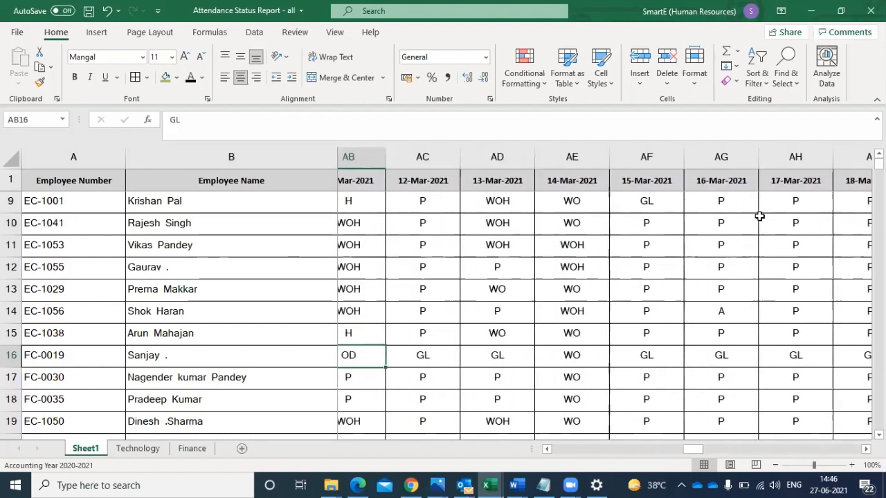
pyautogui.press('Left')
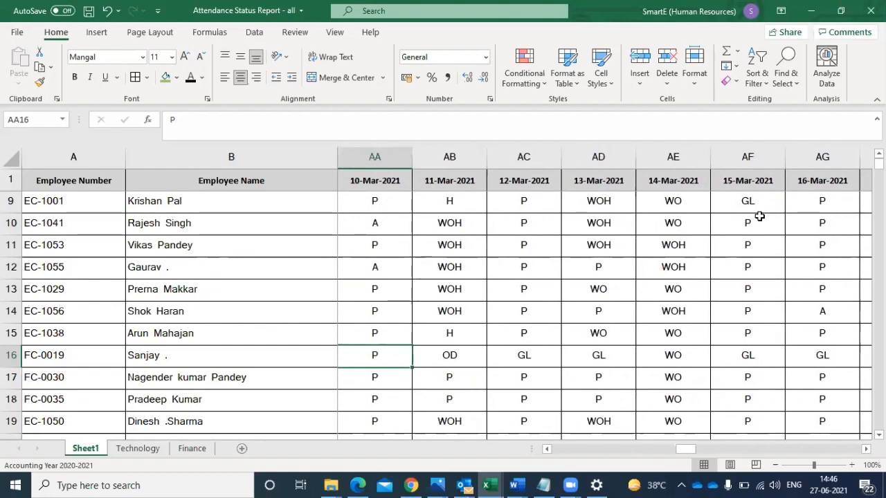
pyautogui.press('Left')
# - Follow row 16 forward from 10-Mar-2021 to the ON DUTY count in AW16 and examine its formula
pyautogui.press('Right')
pyautogui.press('Right')
pyautogui.press('Right')
pyautogui.press('Right')
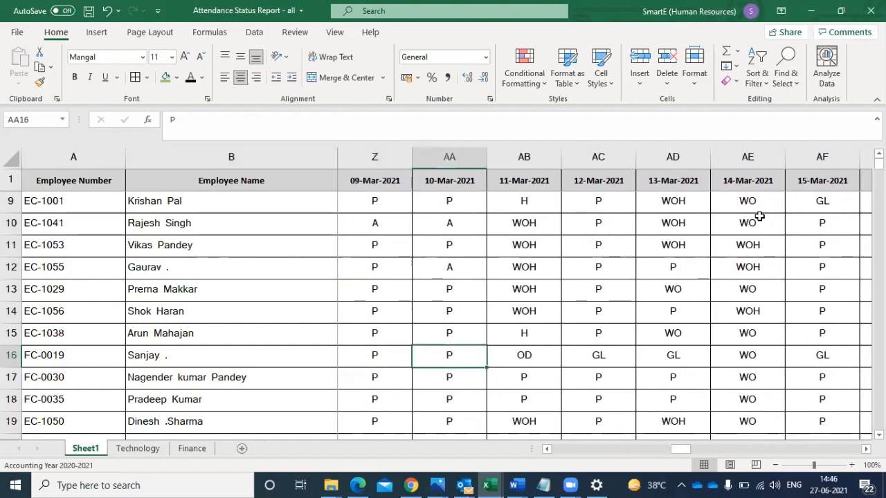
pyautogui.press('Right')
pyautogui.press('Right')
pyautogui.press('Right')
pyautogui.press('Right')
pyautogui.press('Right')
pyautogui.press('Right')
pyautogui.press('Right')
pyautogui.press('Right')
pyautogui.press('Right')
pyautogui.press('Right')
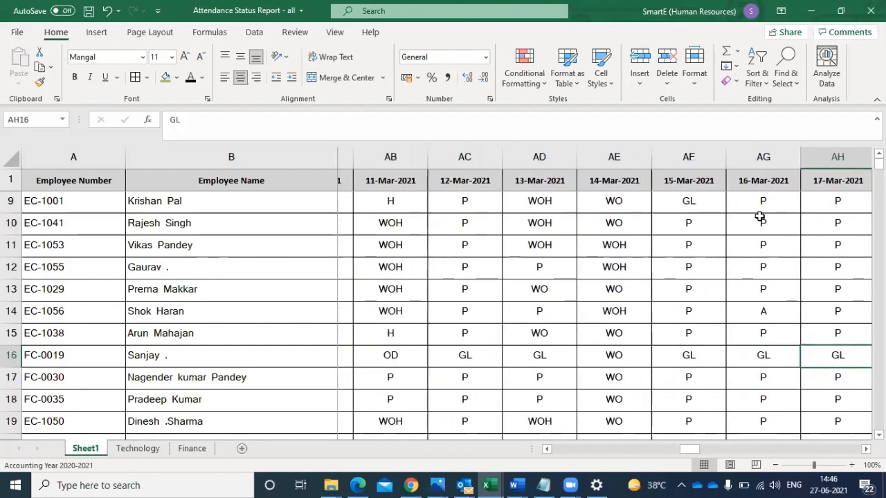
pyautogui.press('Right')
pyautogui.press('Right')
pyautogui.press('Right')
pyautogui.press('Right')
pyautogui.press('Right')
pyautogui.press('Right')
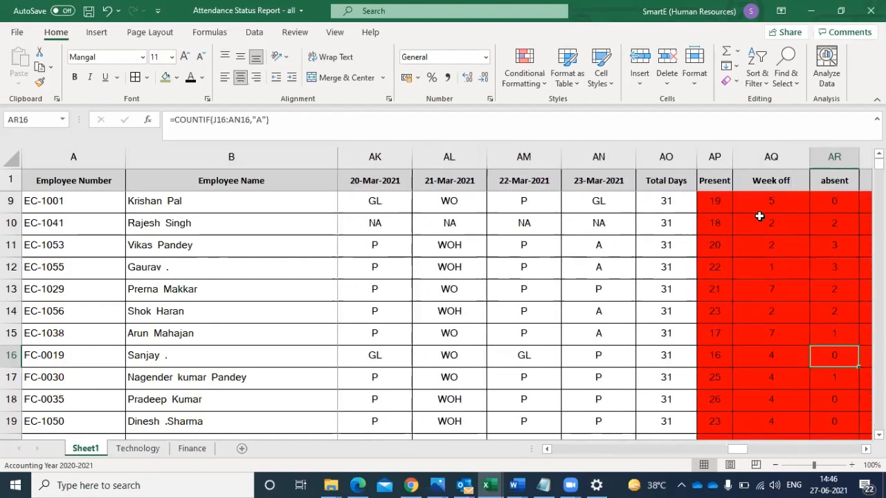
pyautogui.press('Right')
pyautogui.press('Right')
pyautogui.press('Right')
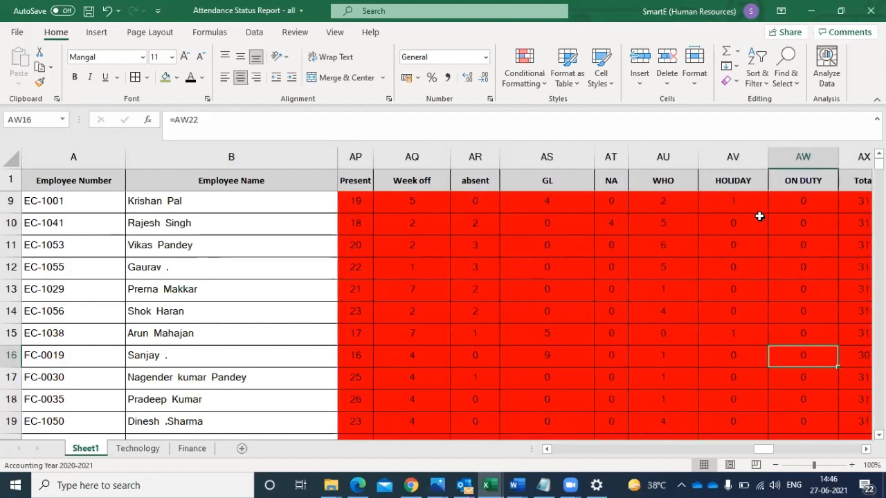
# - Clear the incorrect reference formula from the first ON DUTY cell, AW2
pyautogui.click(841, 325)
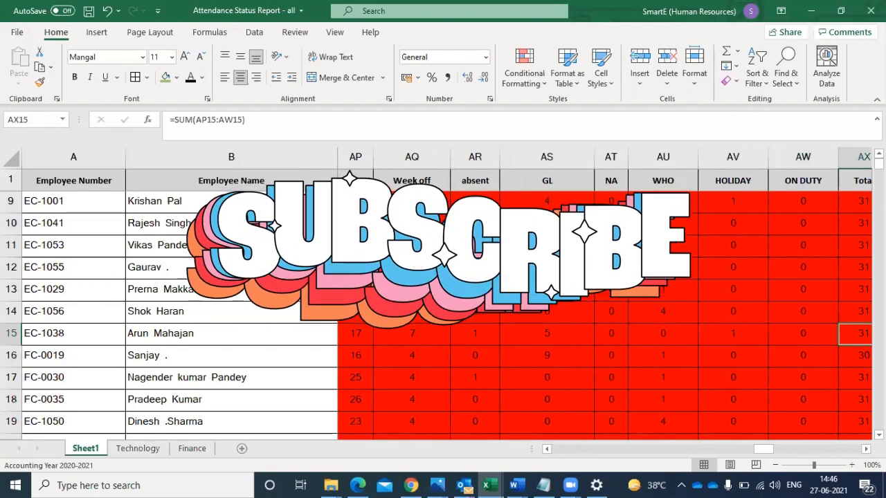
pyautogui.scroll(3, 841, 325)
pyautogui.moveTo(879, 164)
pyautogui.mouseDown()
pyautogui.moveTo(879, 172)
pyautogui.moveTo(879, 164)
pyautogui.mouseUp()
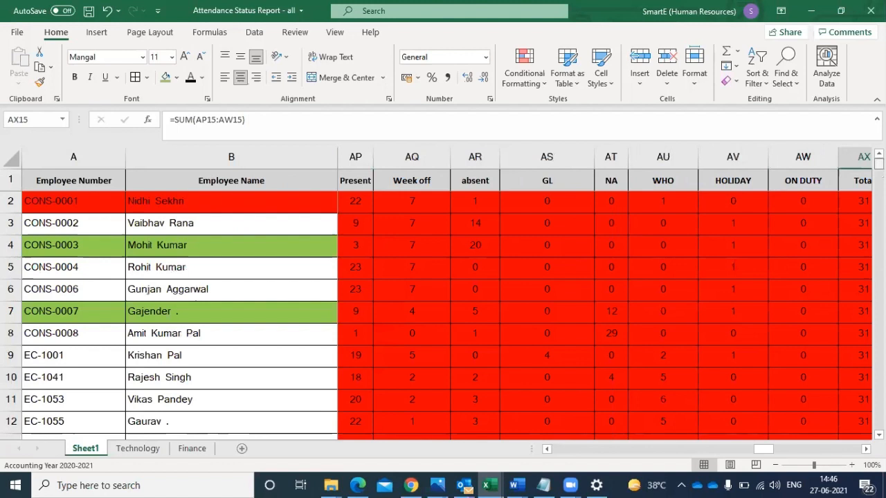
pyautogui.click(805, 197)
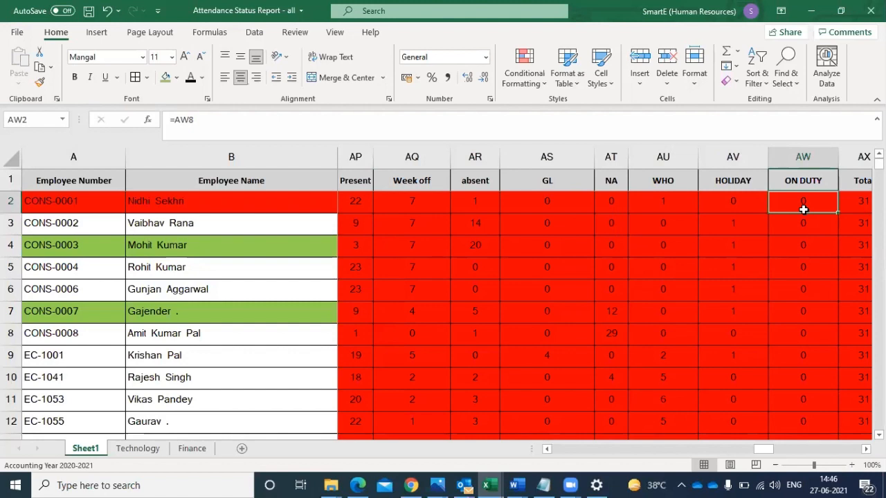
pyautogui.write('=')
pyautogui.press('Escape')
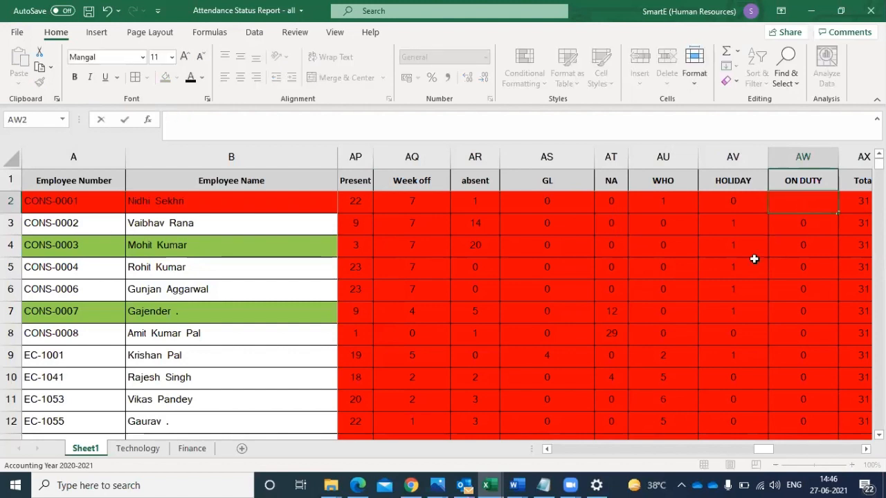
pyautogui.click(753, 261)
# - Copy the COUNTIF formula text, without its equals sign, from the first HOLIDAY cell, AV2
pyautogui.click(735, 200)
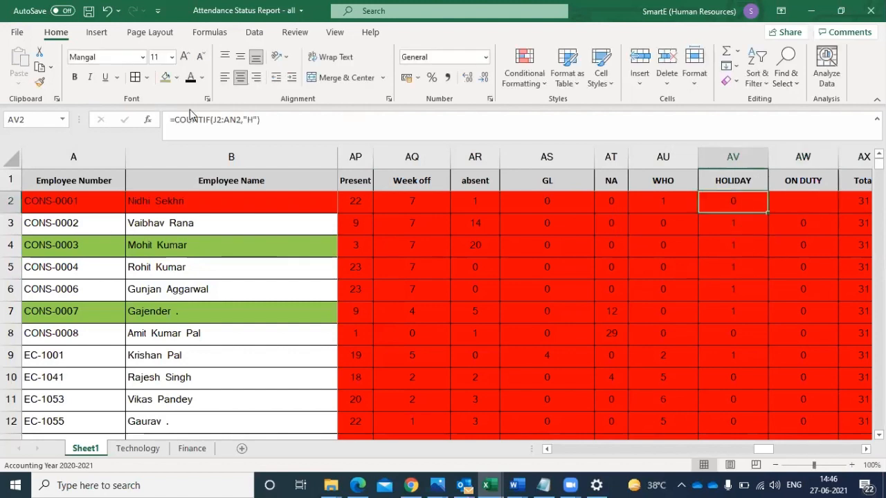
pyautogui.moveTo(173, 119); pyautogui.dragTo(275, 127)
pyautogui.hotkey('ctrl', 'c')
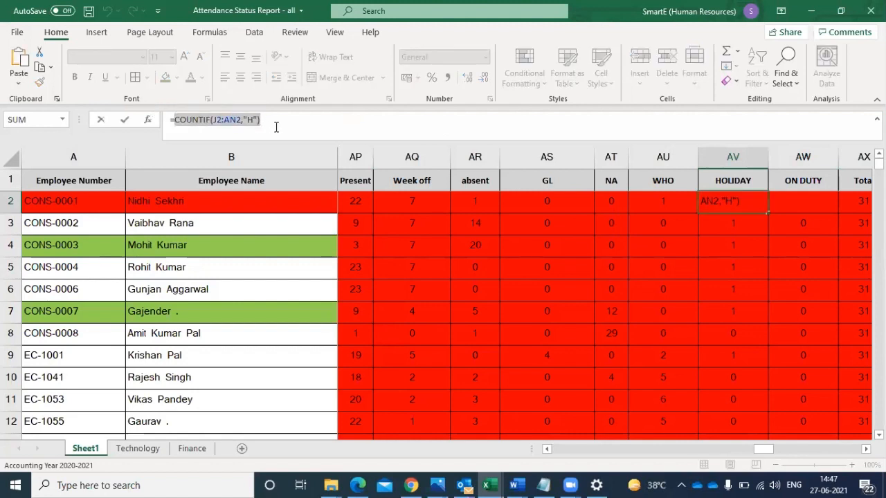
pyautogui.press('Return')
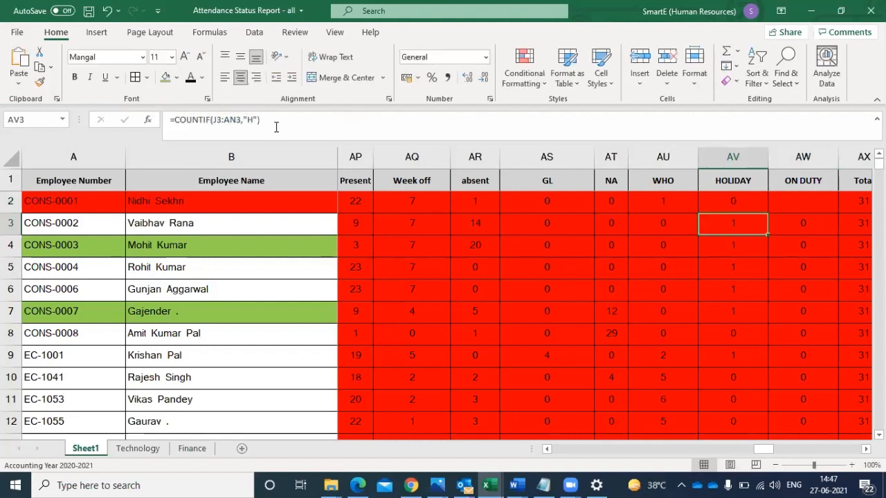
# - Enter =COUNTIF(J2:AN2,"OD") in AW2 by reusing the copied HOLIDAY formula and replacing its criterion with OD
pyautogui.click(793, 203)
pyautogui.doubleClick(793, 204)
pyautogui.write('=')
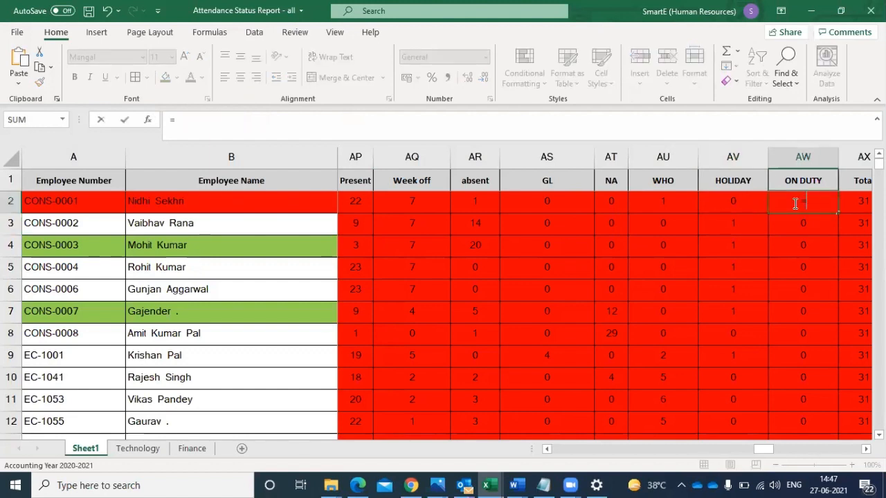
pyautogui.hotkey('ctrl', 'v')
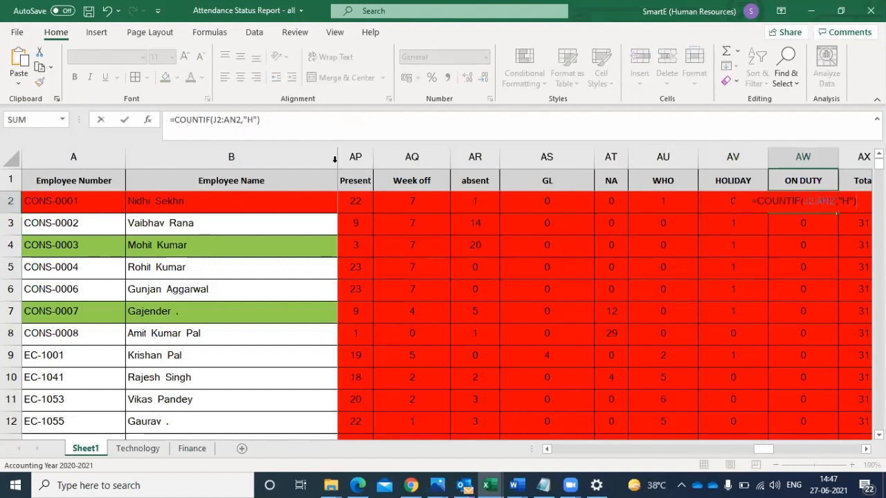
pyautogui.click(254, 121)
pyautogui.press('BackSpace')
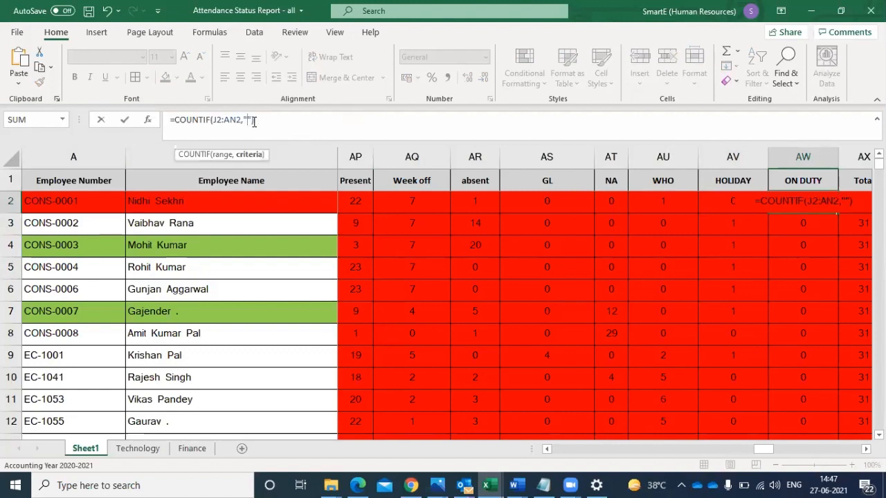
pyautogui.write('OD')
pyautogui.press('Return')
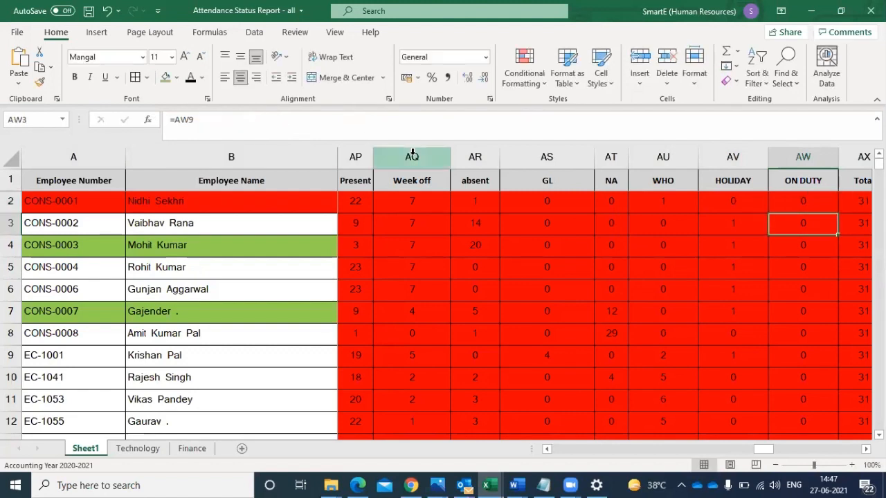
# - Fill the AW2 formula down the ON DUTY column through row 174, keeping the attendance report in view
pyautogui.click(793, 194)
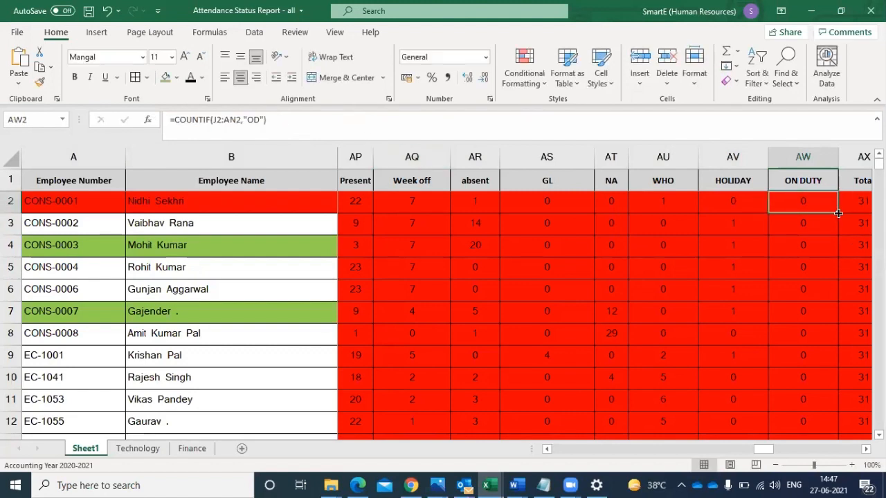
pyautogui.moveTo(837, 213); pyautogui.dragTo(813, 392)
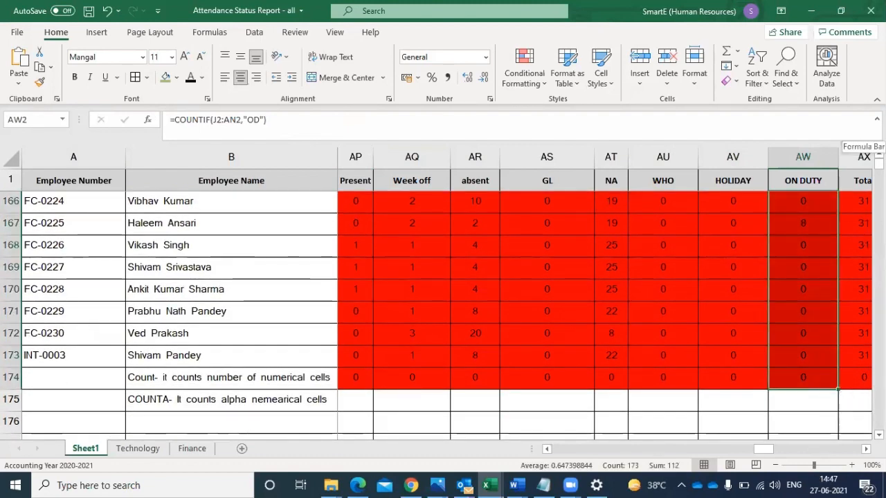
pyautogui.click(811, 11)
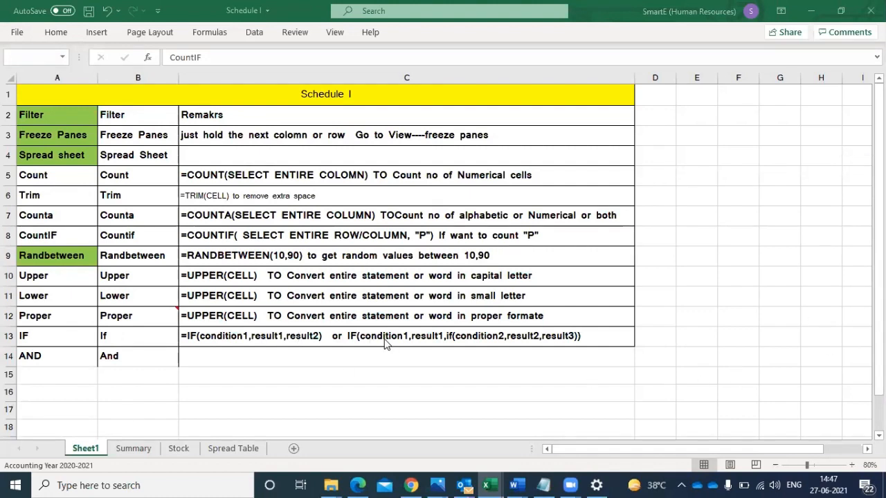
pyautogui.hotkey('alt', 'Tab')
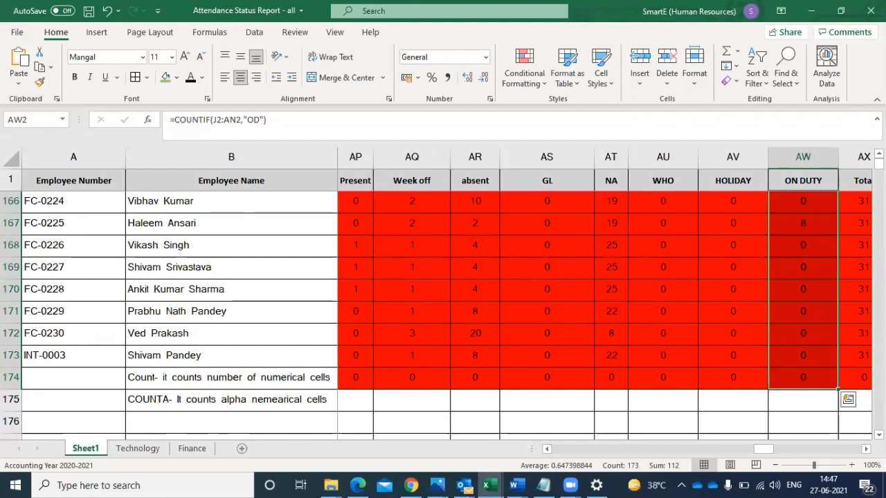
# - Review the Total column upward from row 174 to row 61 for totals that differ from the total days
pyautogui.scroll(-1, 443, 311)
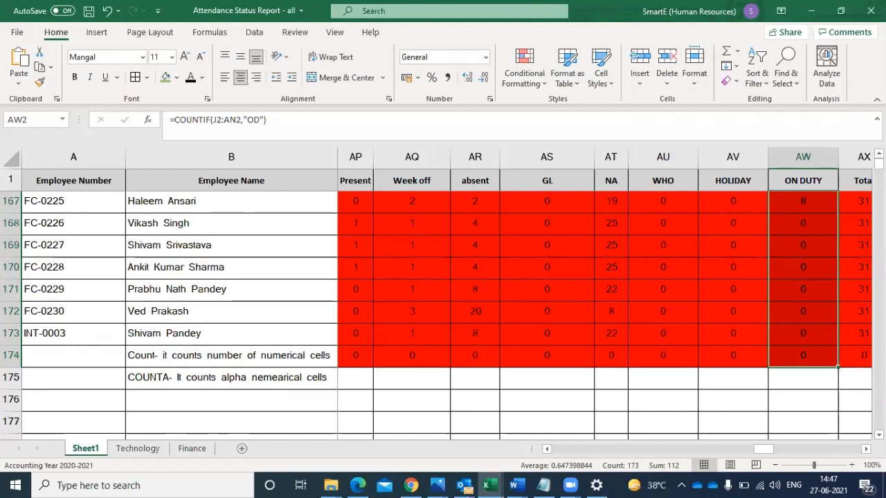
pyautogui.scroll(1, 443, 311)
pyautogui.scroll(4, 443, 311)
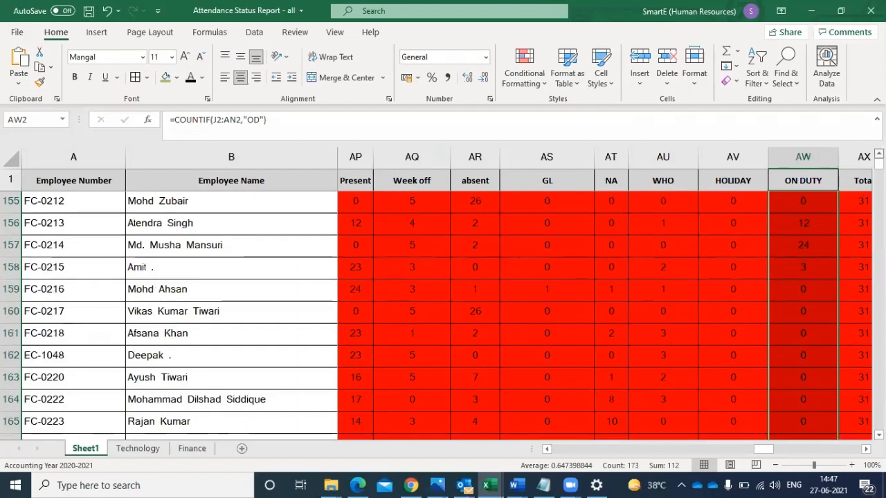
pyautogui.scroll(5, 442, 311)
pyautogui.scroll(5, 443, 312)
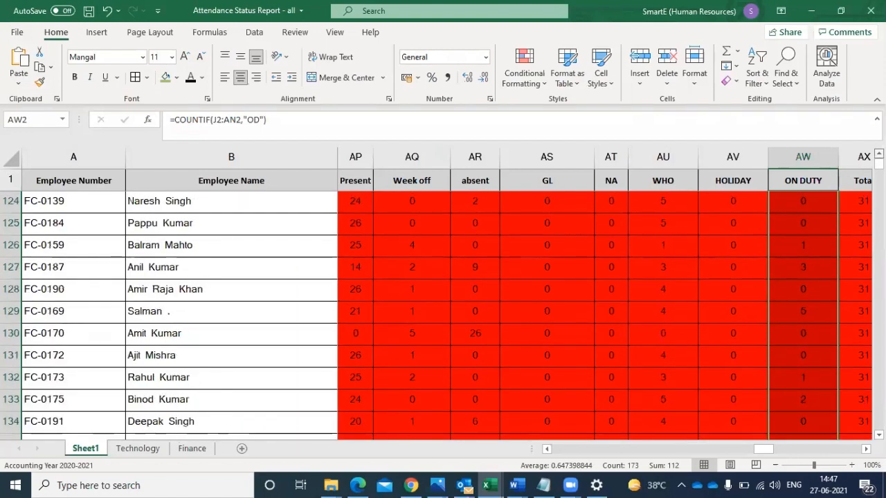
pyautogui.scroll(6, 443, 312)
pyautogui.scroll(5, 443, 311)
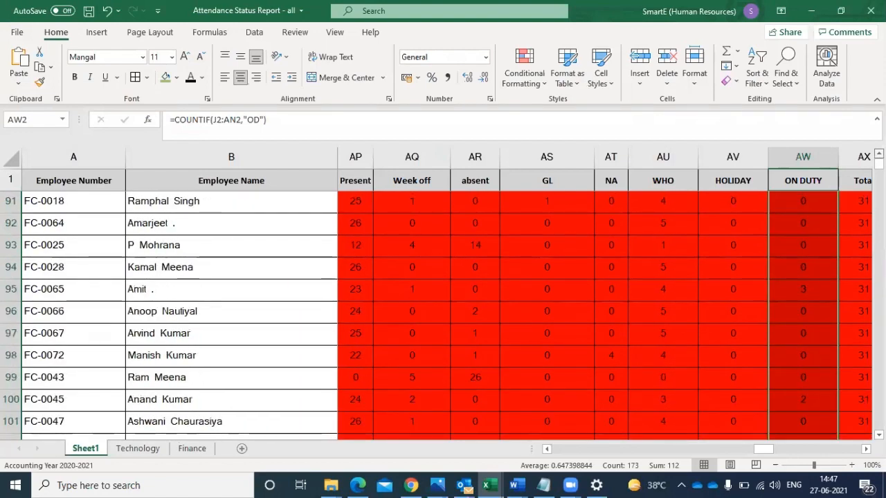
pyautogui.scroll(5, 443, 311)
pyautogui.scroll(5, 864, 326)
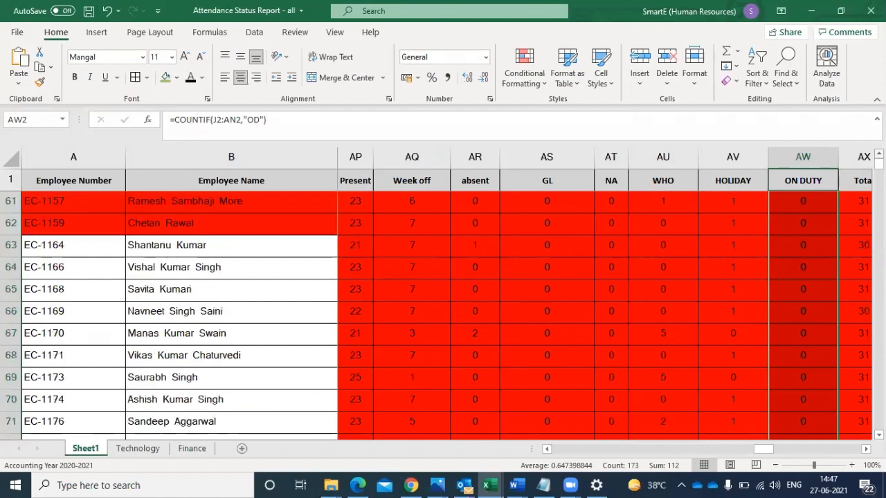
# - Examine the total in AX66 and check row 66's daily codes backward from 23-Mar-2021 to 11-Mar-2021 for an uncounted code
pyautogui.click(858, 312)
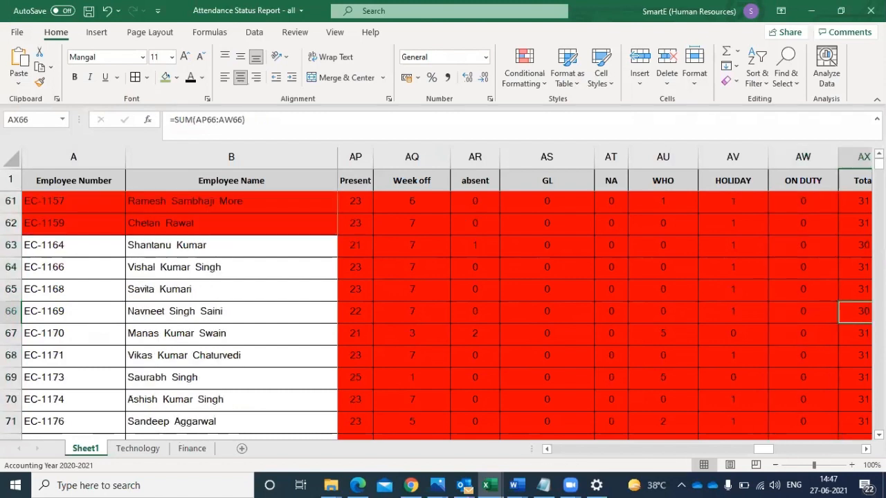
pyautogui.click(547, 312)
pyautogui.press('Left')
pyautogui.press('Left')
pyautogui.press('Left')
pyautogui.press('Left')
pyautogui.press('Left')
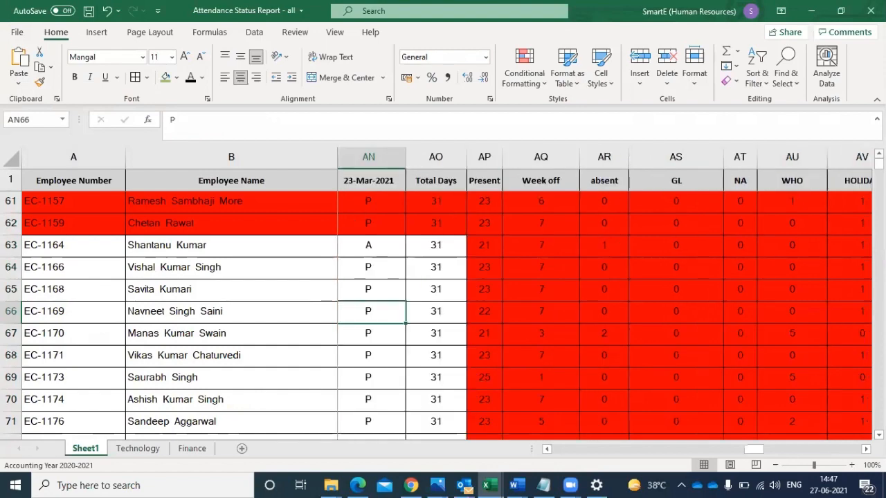
pyautogui.press('Left')
pyautogui.press('Left')
pyautogui.press('Left')
pyautogui.press('Left')
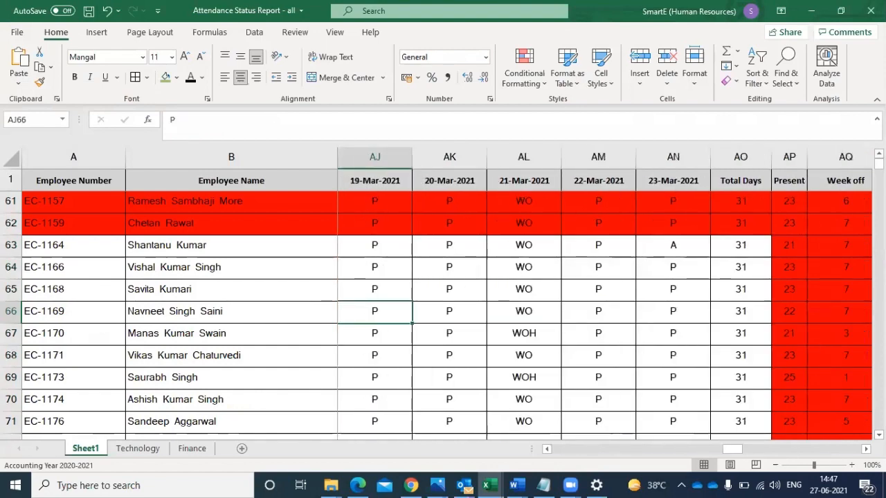
pyautogui.press('Left')
pyautogui.press('Left')
pyautogui.press('Left')
pyautogui.press('Left')
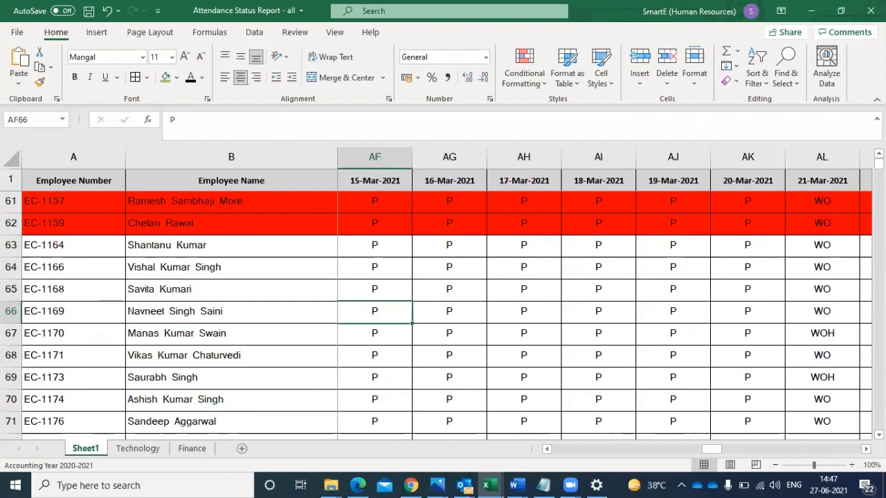
pyautogui.press('Left')
pyautogui.press('Left')
pyautogui.press('Left')
pyautogui.press('Left')
pyautogui.press('Right')
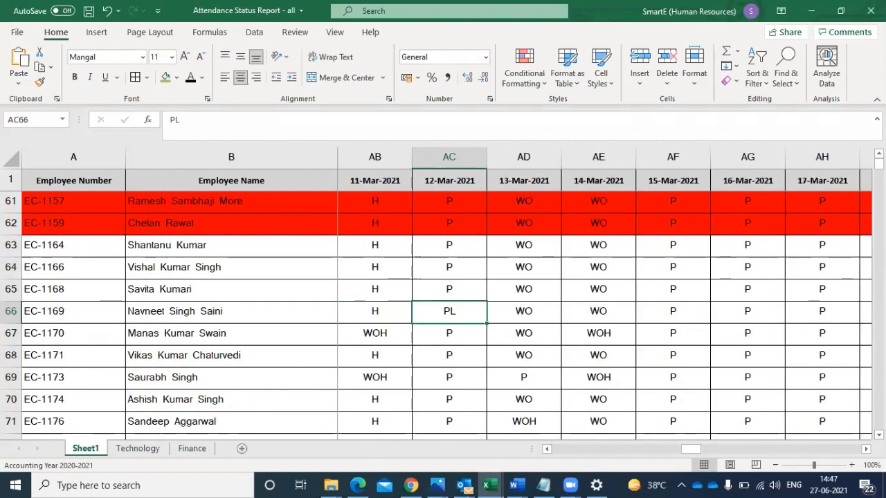
# - Follow row 66 forward from 12-Mar-2021 to its WHO, HOLIDAY and ON DUTY counts and compare the codes they cover
pyautogui.press('Right')
pyautogui.press('Right')
pyautogui.press('Right')
pyautogui.press('Right')
pyautogui.press('Right')
pyautogui.press('Right')
pyautogui.press('Right')
pyautogui.press('Right')
pyautogui.press('Right')
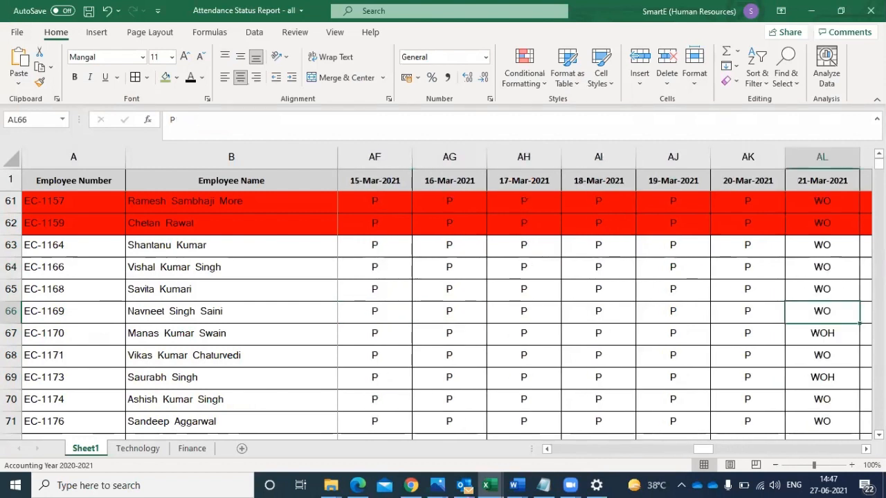
pyautogui.press('Right')
pyautogui.press('Right')
pyautogui.press('Right')
pyautogui.press('Right')
pyautogui.press('Right')
pyautogui.press('Right')
pyautogui.press('Right')
pyautogui.press('Right')
pyautogui.press('Right')
pyautogui.press('Right')
pyautogui.press('Right')
pyautogui.press('Right')
pyautogui.press('Right')
pyautogui.press('Right')
pyautogui.press('Right')
pyautogui.press('Right')
pyautogui.press('Right')
pyautogui.press('Right')
pyautogui.press('Left')
pyautogui.press('Left')
pyautogui.press('Left')
pyautogui.press('Left')
pyautogui.press('Left')
pyautogui.press('Left')
pyautogui.press('Left')
pyautogui.press('Left')
pyautogui.press('Left')
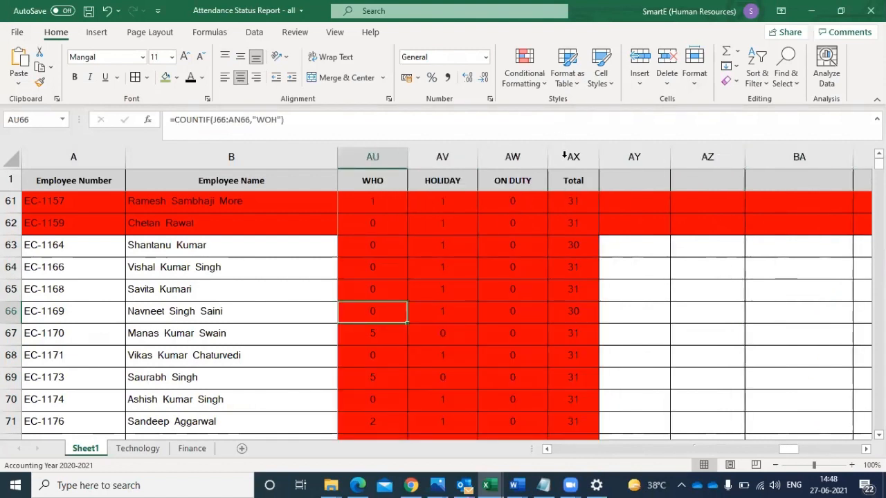
# - Insert a blank column between ON DUTY and Total
pyautogui.click(565, 155)
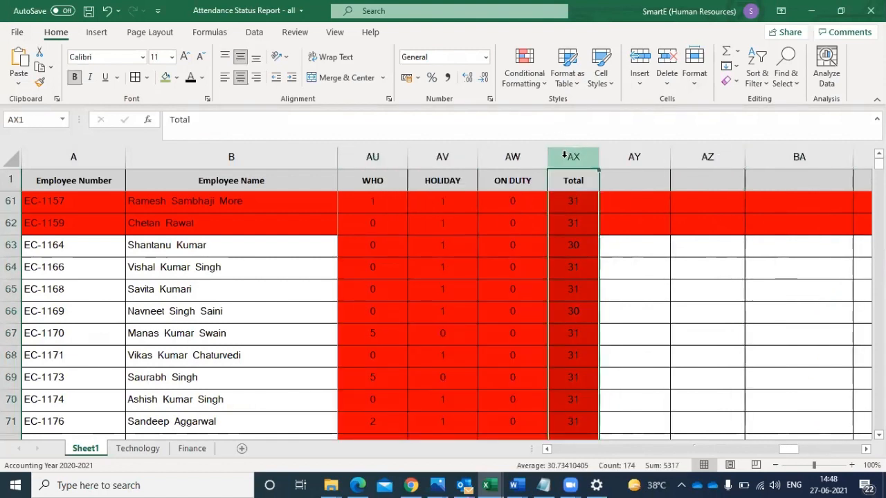
pyautogui.rightClick(566, 158)
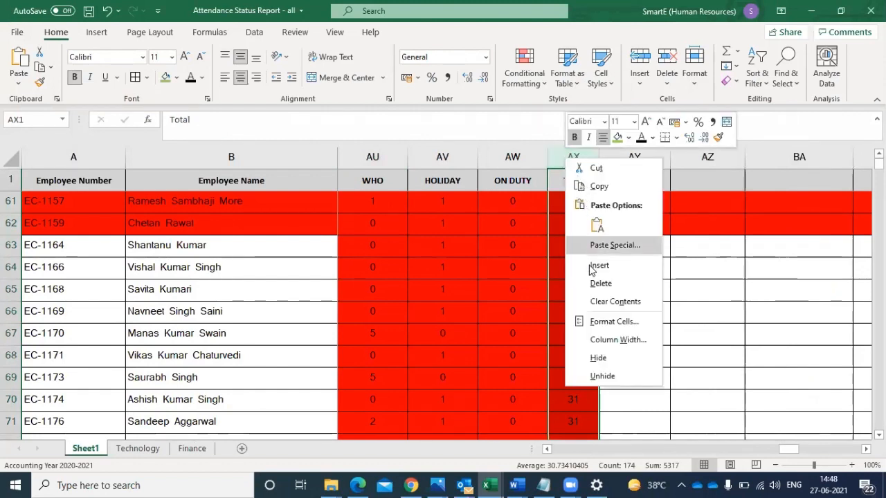
pyautogui.press('Escape')
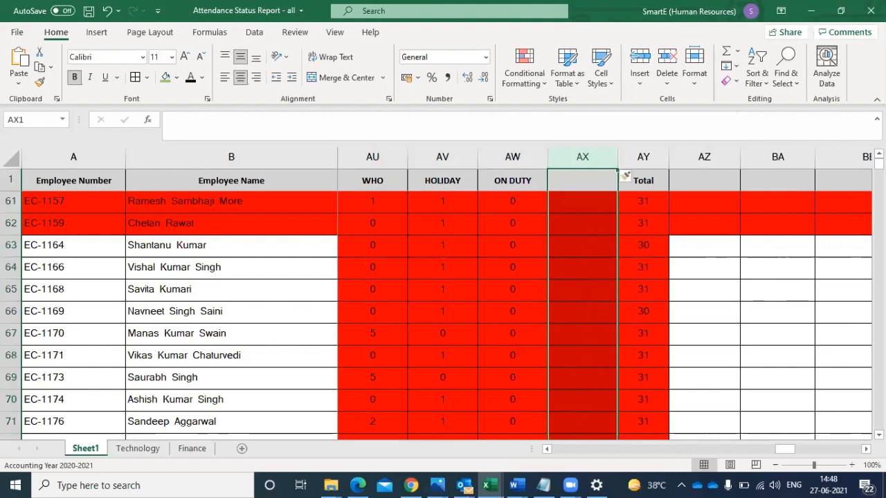
# - Enter PL as the heading of the new column in AX1
pyautogui.scroll(3, 443, 312)
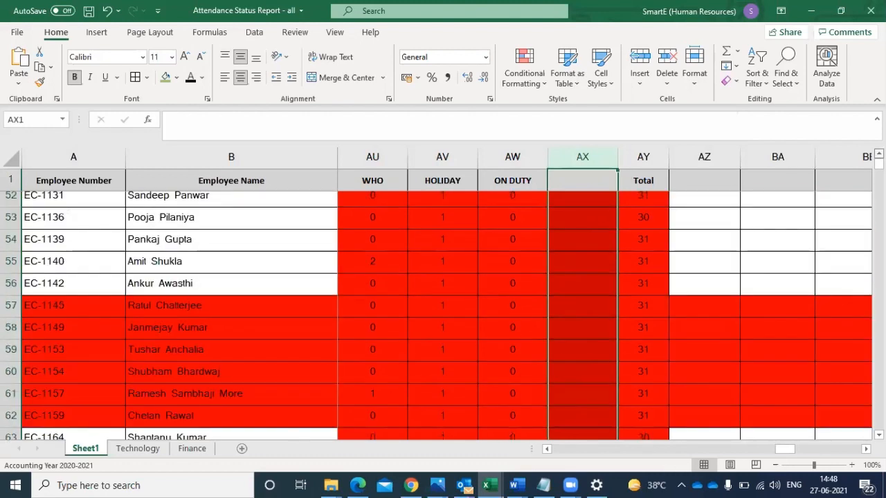
pyautogui.scroll(4, 443, 311)
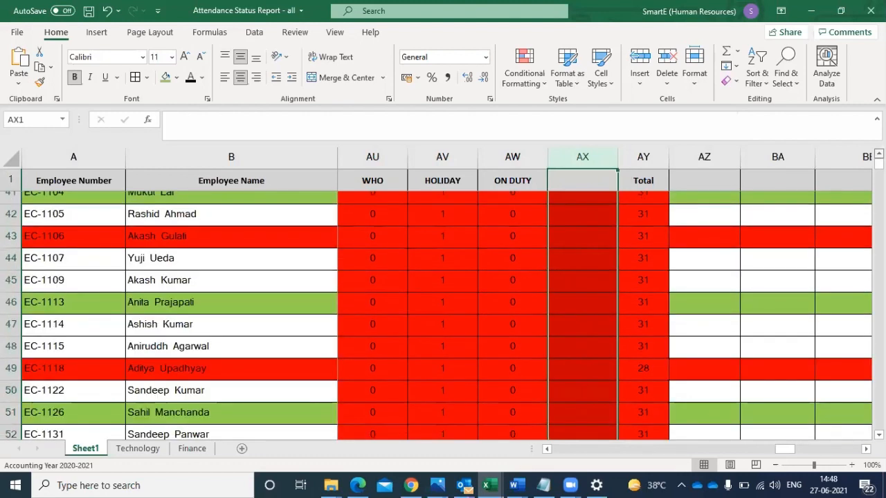
pyautogui.scroll(1, 443, 311)
pyautogui.scroll(4, 443, 311)
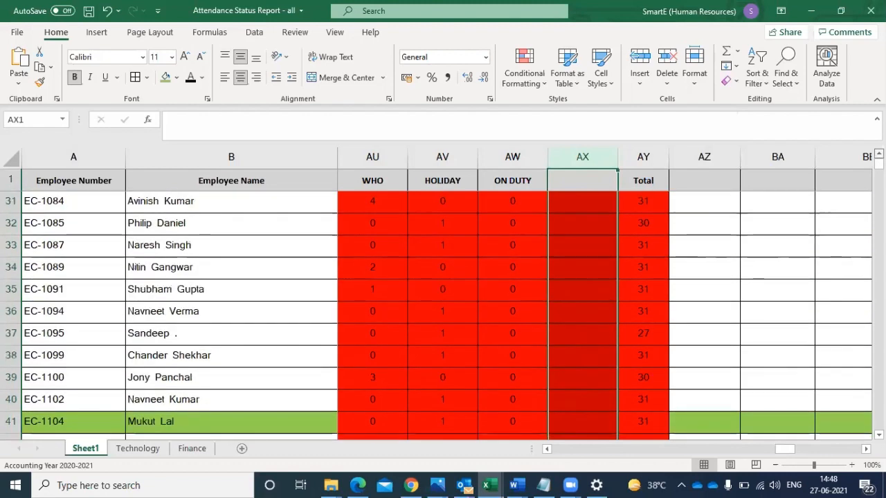
pyautogui.scroll(2, 442, 312)
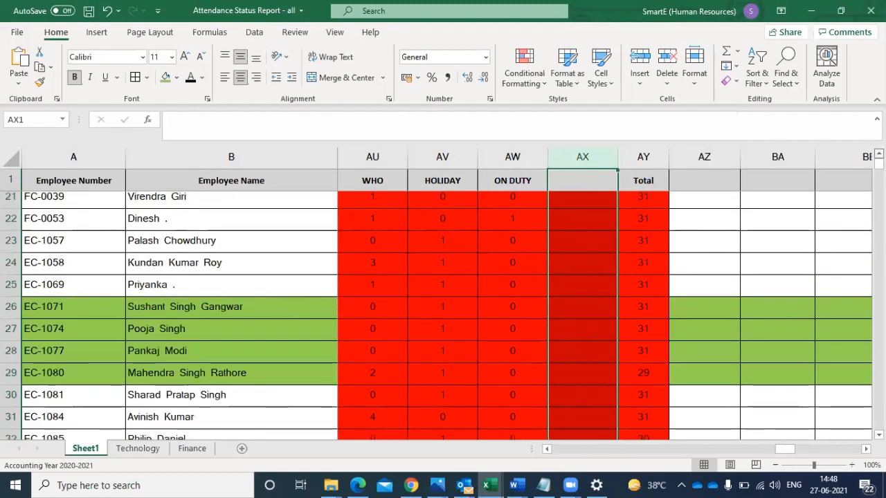
pyautogui.scroll(1, 442, 312)
pyautogui.scroll(1, 443, 311)
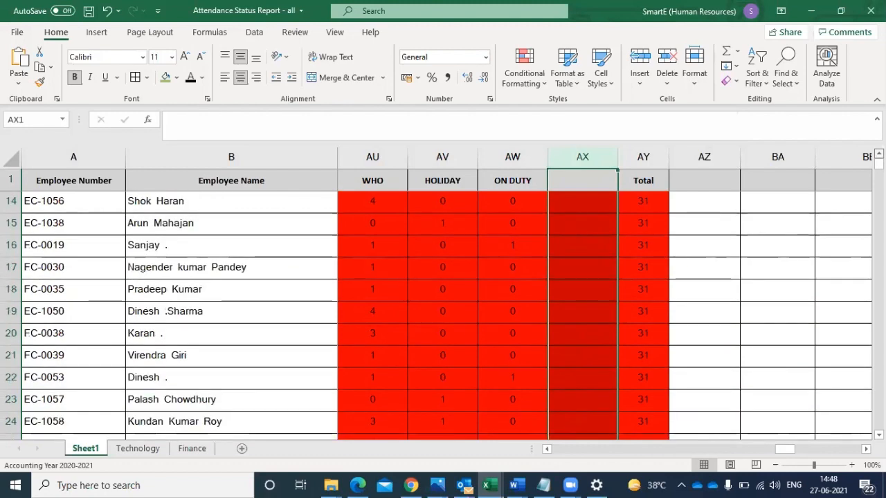
pyautogui.scroll(4, 442, 311)
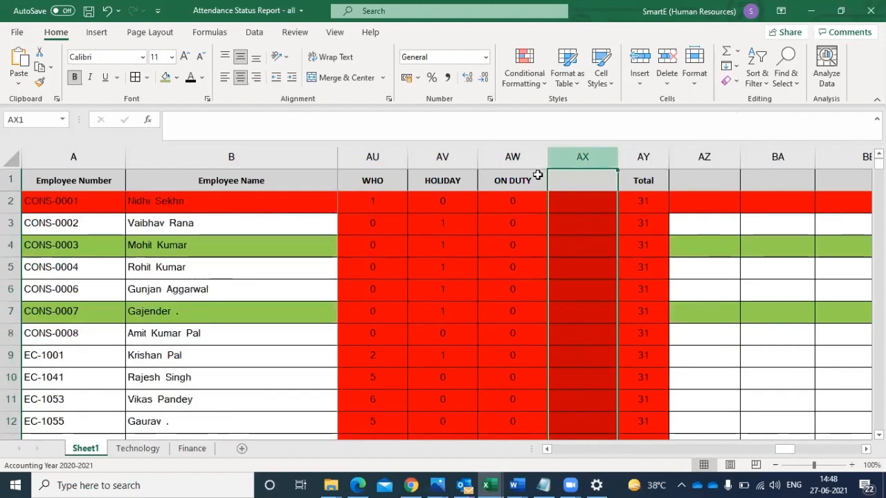
pyautogui.click(571, 186)
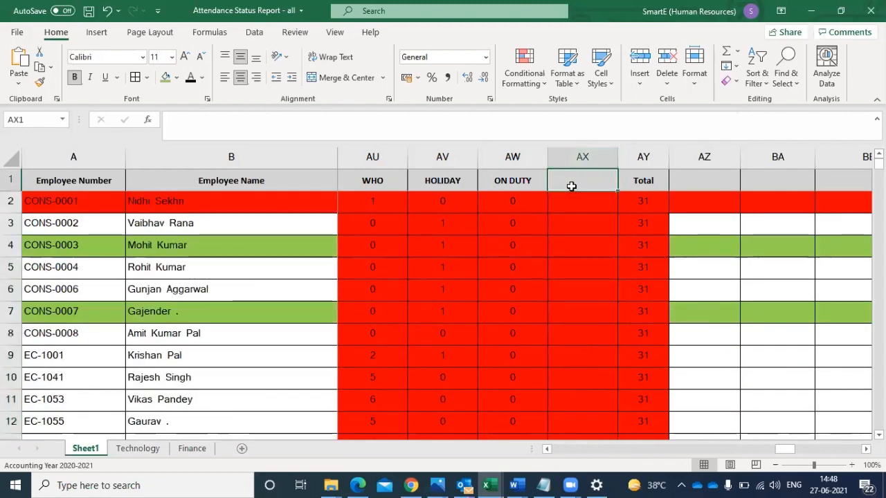
pyautogui.write('PL')
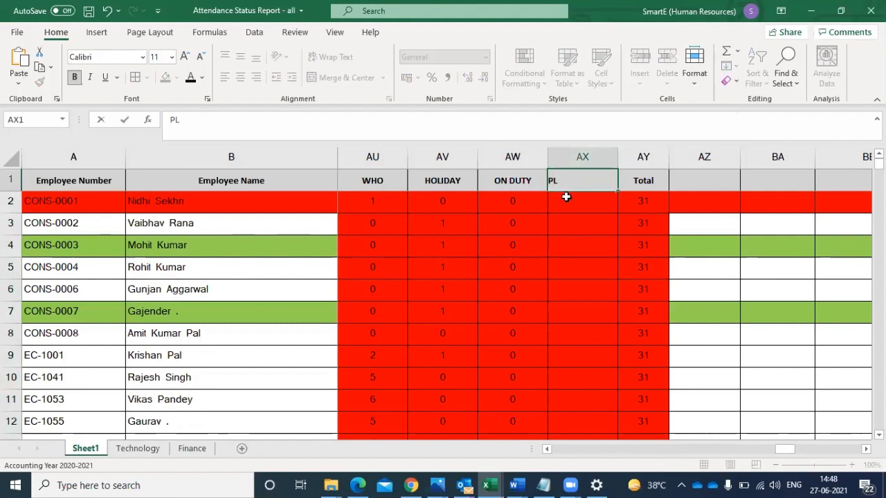
# - Enter =COUNTIF(J2:AN2,"PL") in AX2 and fill it down the PL column
pyautogui.click(566, 197)
pyautogui.write('=')
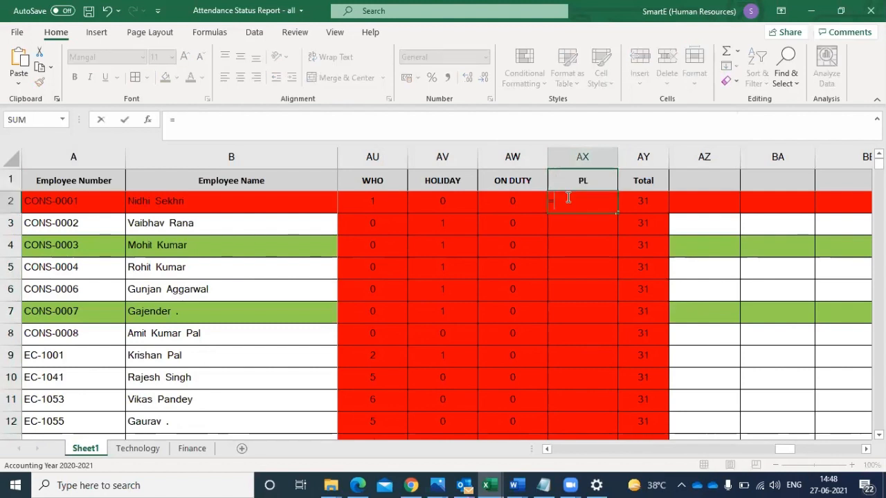
pyautogui.write('COUNTIF(J2:AN2,"H")')
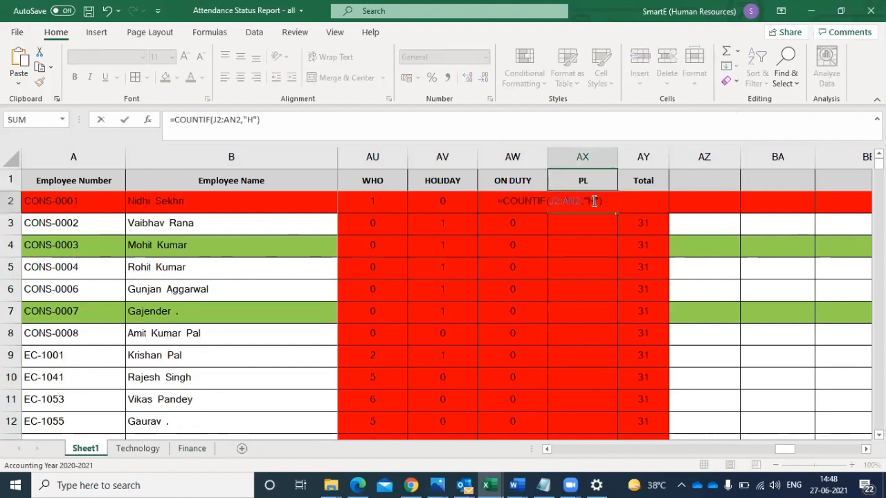
pyautogui.click(593, 200)
pyautogui.press('Delete')
pyautogui.write('P')
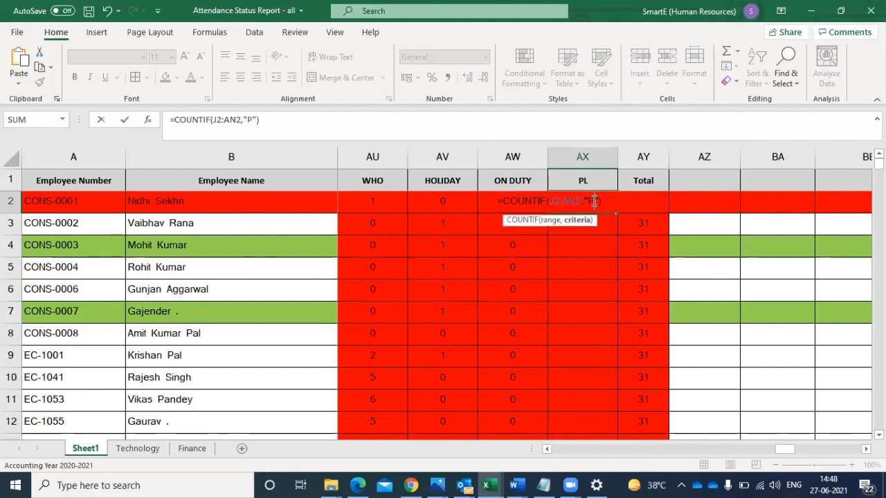
pyautogui.write('L')
pyautogui.hotkey('ctrl', 'Return')
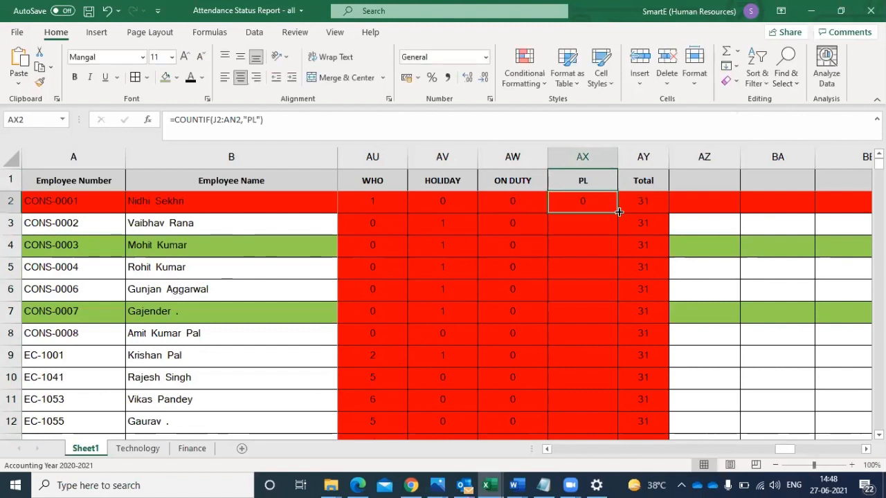
pyautogui.doubleClick(616, 213)
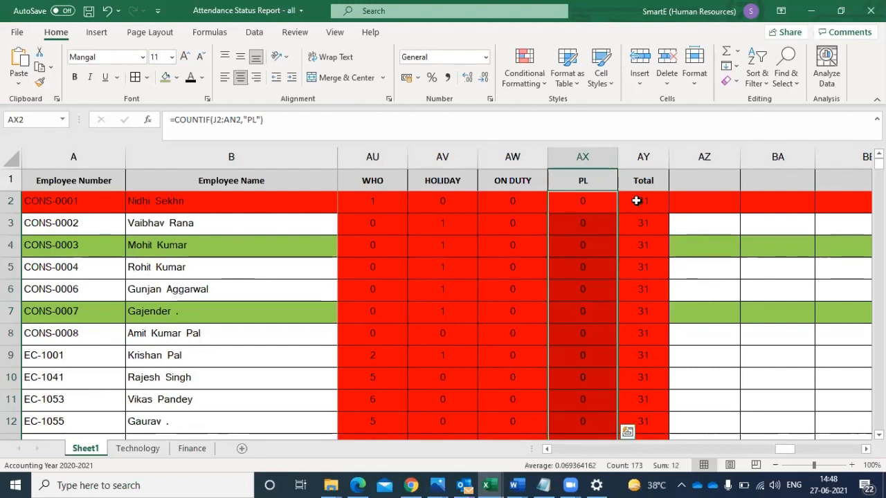
# - Clear the total in AY2 and sum the row's counts again as =SUM(AP2:AX2), including the PL column
pyautogui.click(636, 201)
pyautogui.press('Delete')
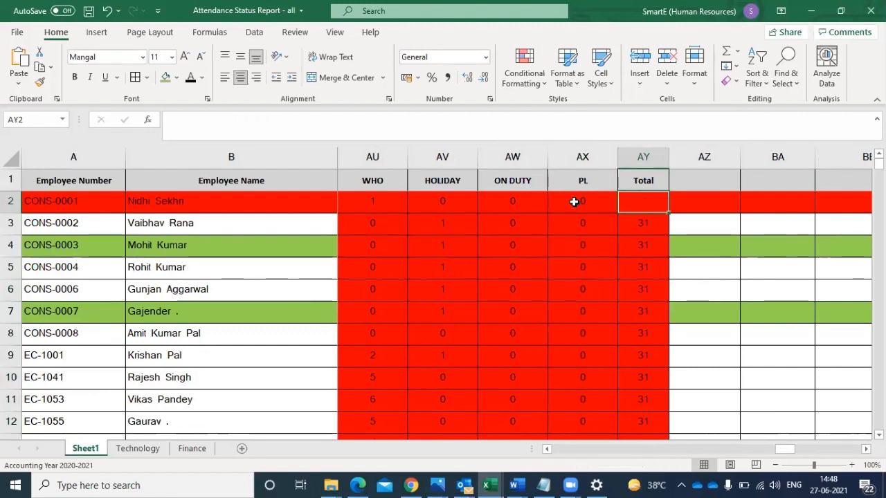
pyautogui.click(597, 201)
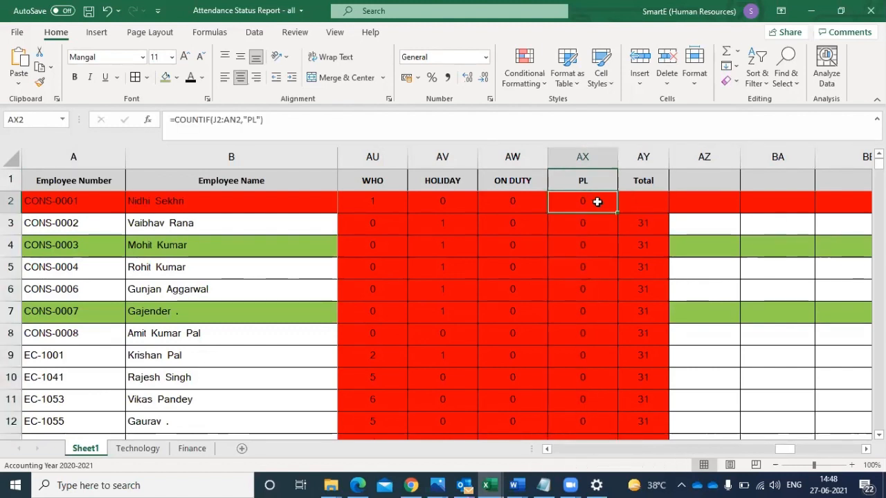
pyautogui.press('Left')
pyautogui.press('Left')
pyautogui.press('Left')
pyautogui.press('Left')
pyautogui.press('Left')
pyautogui.press('Left')
pyautogui.press('Left')
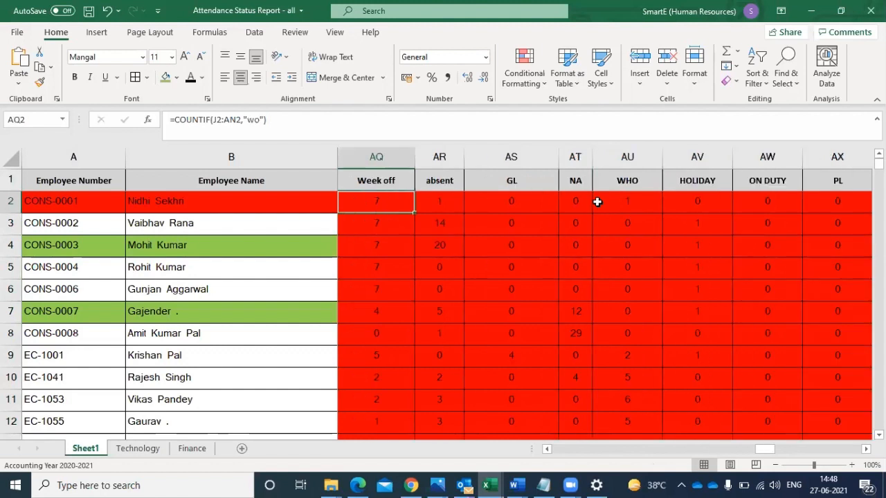
pyautogui.press('Left')
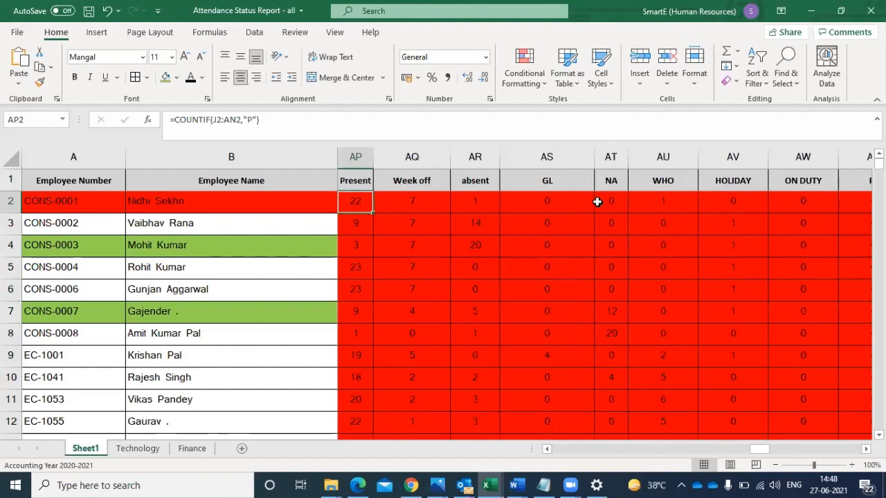
pyautogui.keyDown('shift'); pyautogui.click(597, 201); pyautogui.keyUp('shift')
pyautogui.hotkey('shift', 'Right')
pyautogui.hotkey('shift', 'Right')
pyautogui.hotkey('shift', 'Right')
pyautogui.hotkey('shift', 'Right')
pyautogui.hotkey('shift', 'Right')
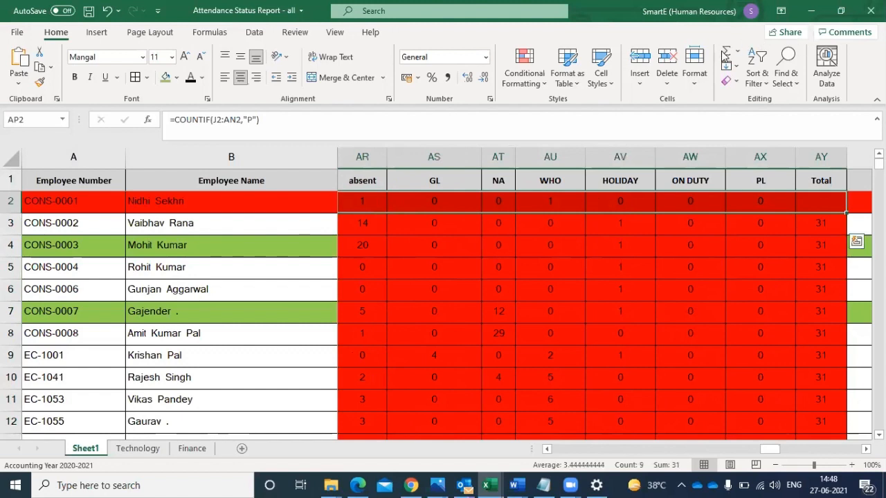
pyautogui.hotkey('alt', '=')
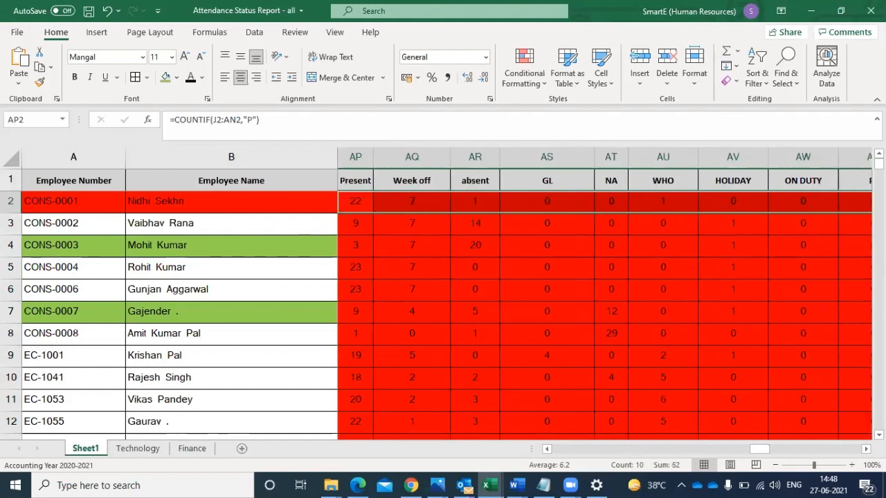
# - Fill the AY2 sum formula down the whole Total column
pyautogui.hscroll(3, 715, 159)
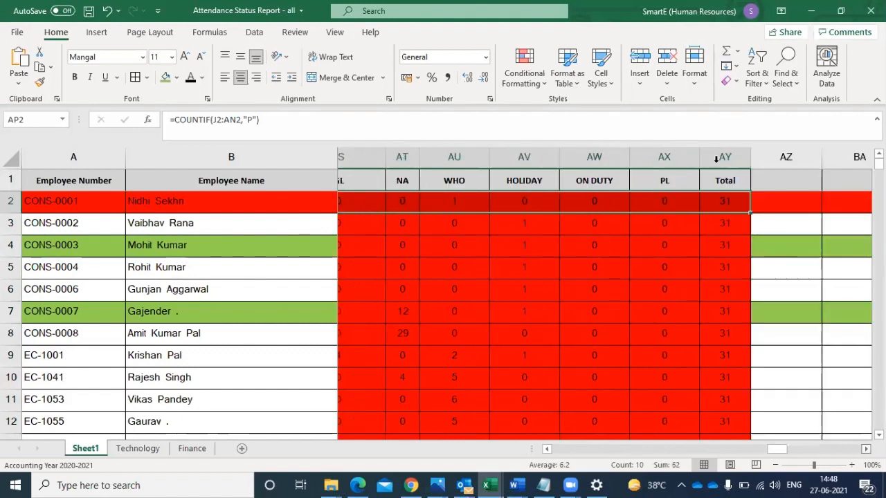
pyautogui.click(701, 211)
pyautogui.doubleClick(702, 213)
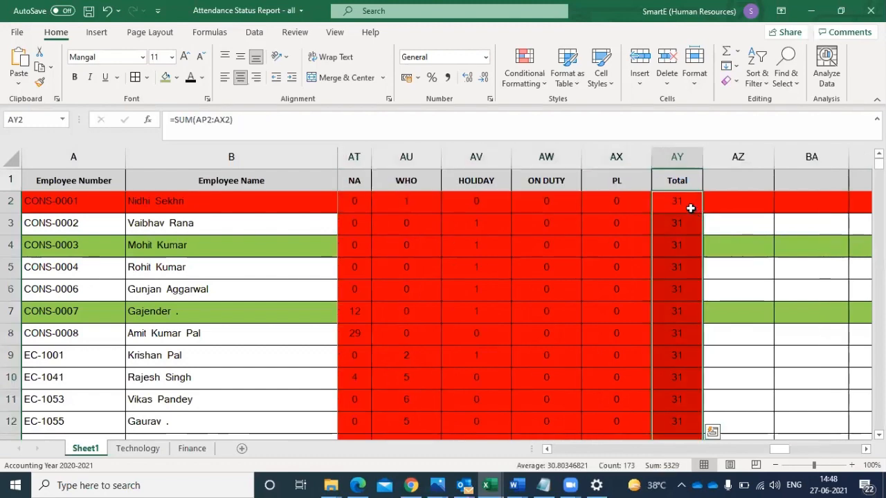
# - Check the Total column downward from AY2 for a row whose total does not match the total days
pyautogui.click(690, 208)
pyautogui.press('Down')
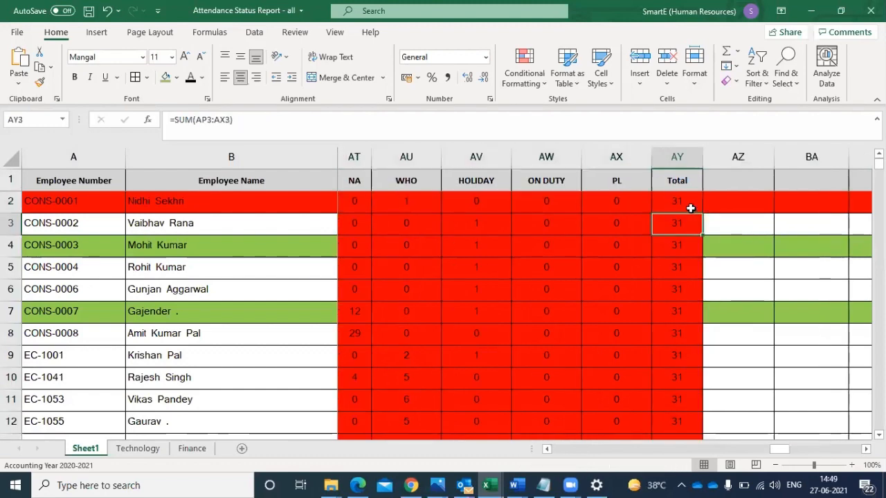
pyautogui.press('Down')
pyautogui.press('Down')
pyautogui.press('Down')
pyautogui.press('Down')
pyautogui.press('Down')
pyautogui.press('Down')
pyautogui.press('Down')
pyautogui.press('Down')
pyautogui.press('Down')
pyautogui.press('Down')
pyautogui.press('Down')
pyautogui.press('Down')
pyautogui.press('Down')
pyautogui.press('Down')
pyautogui.press('Down')
pyautogui.press('Down')
pyautogui.press('Down')
pyautogui.press('Down')
pyautogui.press('Down')
pyautogui.press('Down')
pyautogui.press('Down')
pyautogui.press('Down')
pyautogui.press('Down')
pyautogui.press('Down')
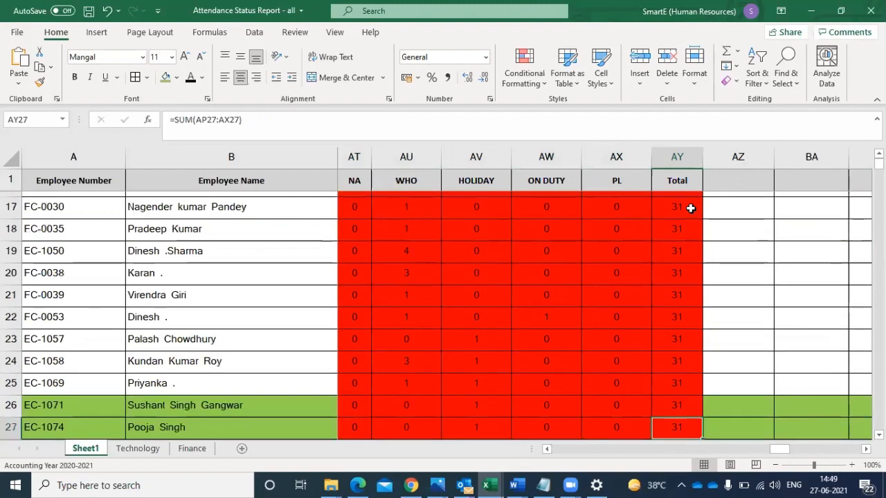
pyautogui.press('Down')
pyautogui.press('Down')
pyautogui.press('Down')
pyautogui.press('Down')
pyautogui.press('Down')
pyautogui.press('Down')
pyautogui.press('Down')
pyautogui.press('Down')
pyautogui.press('Down')
pyautogui.press('Down')
pyautogui.press('Down')
pyautogui.press('Down')
pyautogui.press('Down')
pyautogui.press('Down')
pyautogui.press('Down')
pyautogui.press('Down')
pyautogui.press('Down')
pyautogui.press('Down')
pyautogui.press('Down')
pyautogui.press('Down')
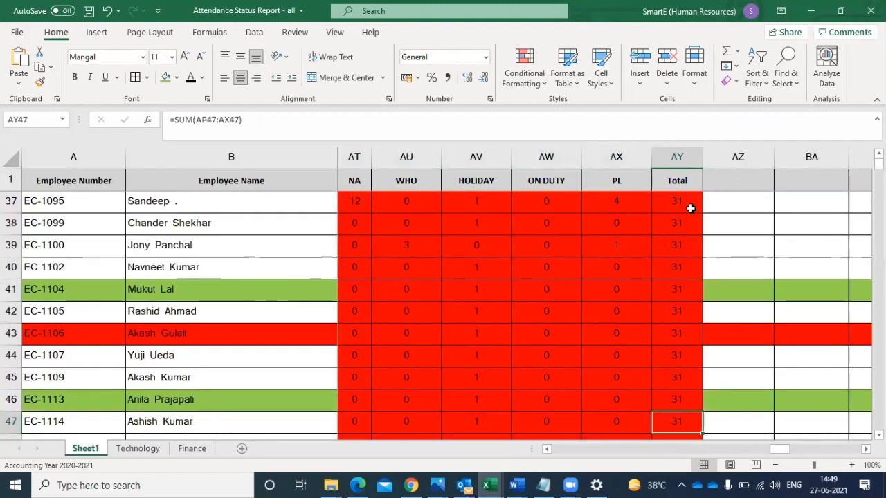
pyautogui.press('Down')
pyautogui.press('Down')
pyautogui.press('Down')
pyautogui.press('Down')
pyautogui.press('Down')
pyautogui.press('Down')
pyautogui.press('Down')
pyautogui.press('Down')
pyautogui.press('Down')
pyautogui.press('Down')
pyautogui.press('Down')
pyautogui.press('Down')
pyautogui.press('Down')
pyautogui.press('Down')
pyautogui.press('Down')
pyautogui.press('Down')
pyautogui.press('Down')
pyautogui.press('Down')
pyautogui.press('Down')
pyautogui.press('Down')
pyautogui.press('Up')
pyautogui.press('Up')
pyautogui.press('Up')
pyautogui.press('Up')
pyautogui.press('Up')
pyautogui.press('Up')
pyautogui.press('Up')
pyautogui.press('Up')
pyautogui.press('Up')
pyautogui.press('Up')
pyautogui.press('Up')
pyautogui.press('Up')
pyautogui.press('Up')
pyautogui.press('Up')
pyautogui.press('Up')
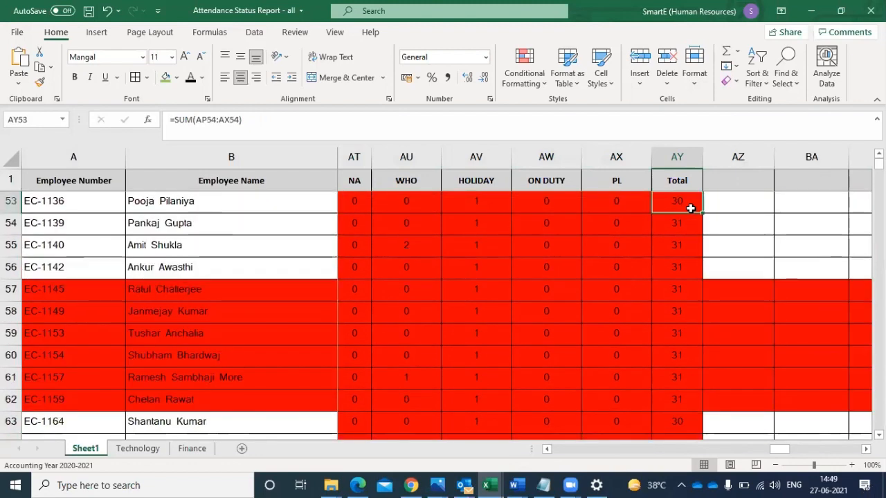
pyautogui.press('Up')
pyautogui.press('Up')
pyautogui.press('Up')
pyautogui.press('Up')
pyautogui.press('Up')
pyautogui.press('Up')
pyautogui.press('Down')
pyautogui.press('Down')
pyautogui.press('Down')
pyautogui.press('Down')
pyautogui.press('Down')
pyautogui.press('Down')
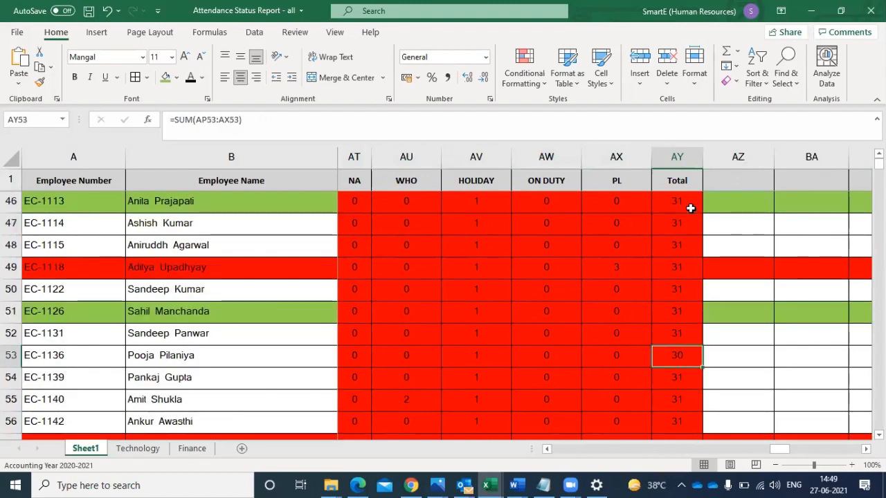
# - Check row 53's counts and daily codes backward from the Total column to 19-Mar-2021 for an uncounted code
pyautogui.press('Left')
pyautogui.press('Left')
pyautogui.press('Left')
pyautogui.press('Left')
pyautogui.press('Left')
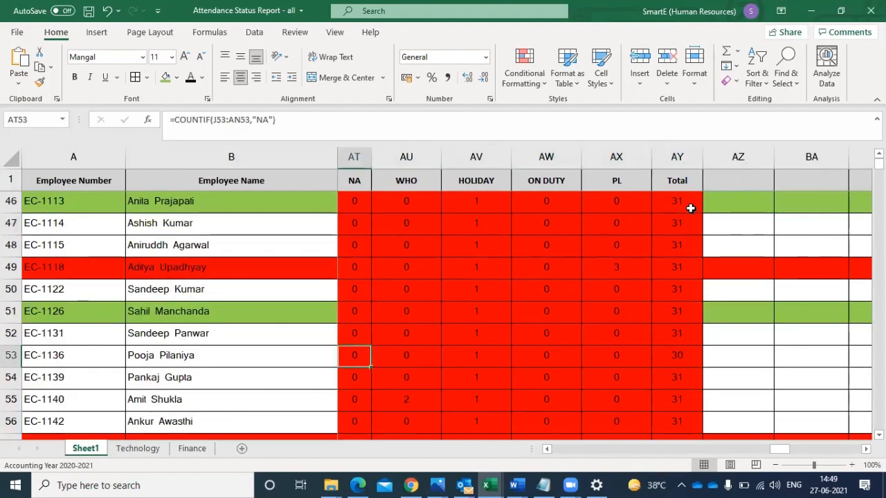
pyautogui.press('Left')
pyautogui.press('Left')
pyautogui.press('Left')
pyautogui.press('Left')
pyautogui.press('Left')
pyautogui.press('Left')
pyautogui.press('Left')
pyautogui.press('Left')
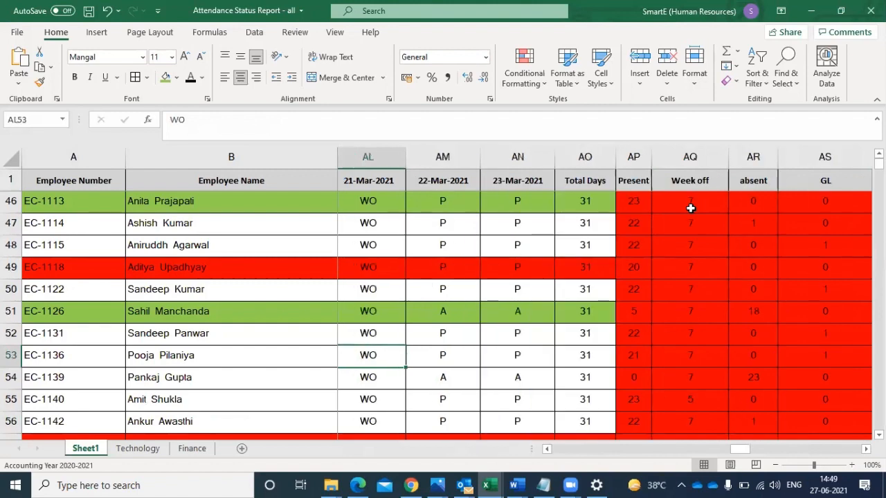
pyautogui.press('Left')
pyautogui.press('Left')
pyautogui.press('Left')
pyautogui.press('Right')
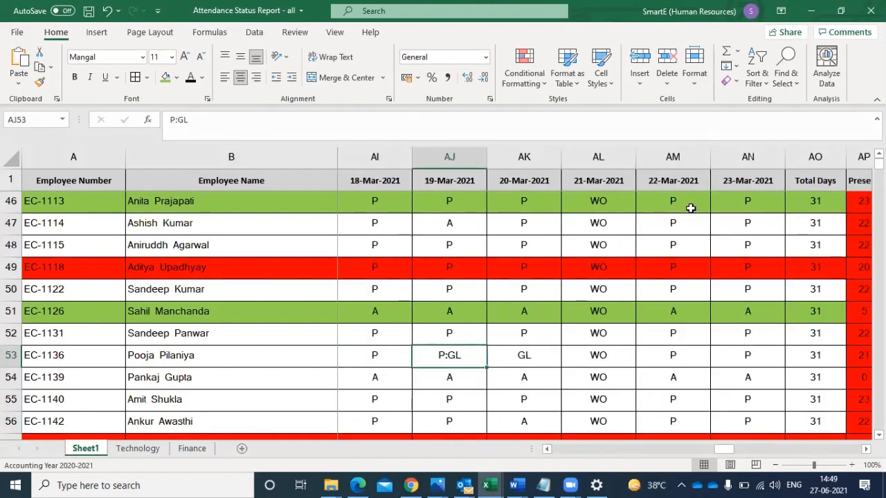
# - Change row 53's code for 19-Mar-2021 in AJ53 to GL
pyautogui.doubleClick(473, 357)
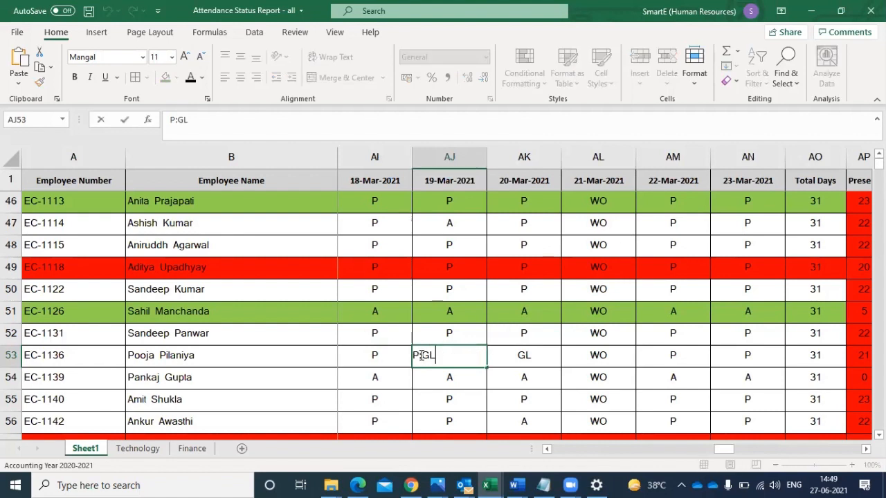
pyautogui.click(421, 357)
pyautogui.press('Delete')
pyautogui.hotkey('ctrl', 'z')
pyautogui.click(421, 356)
pyautogui.write('\\')
pyautogui.press('BackSpace')
pyautogui.press('BackSpace')
pyautogui.press('BackSpace')
pyautogui.press('Return')
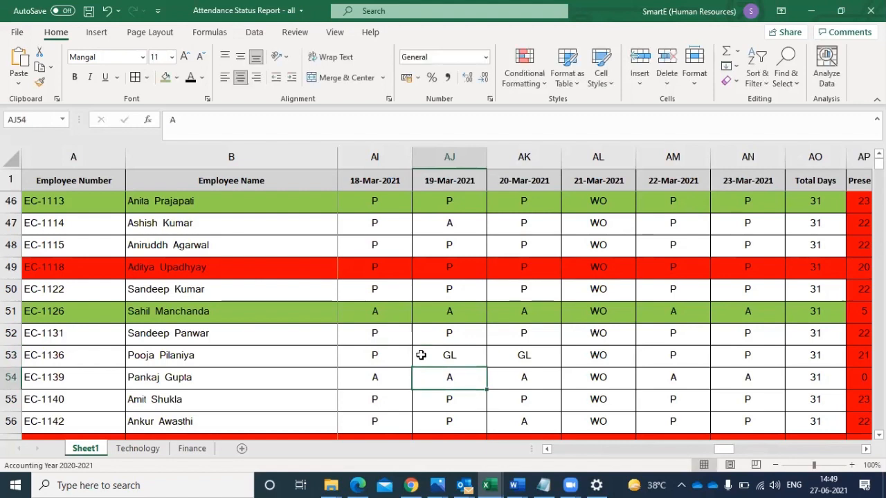
# - Recheck row 53's total in AY53 and examine the totals below it down to row 63
pyautogui.press('Up')
pyautogui.press('Right')
pyautogui.press('Right')
pyautogui.press('Right')
pyautogui.press('Right')
pyautogui.press('Right')
pyautogui.press('Right')
pyautogui.press('Right')
pyautogui.press('Right')
pyautogui.press('Right')
pyautogui.press('Right')
pyautogui.press('Right')
pyautogui.press('Right')
pyautogui.press('Right')
pyautogui.press('Right')
pyautogui.press('Right')
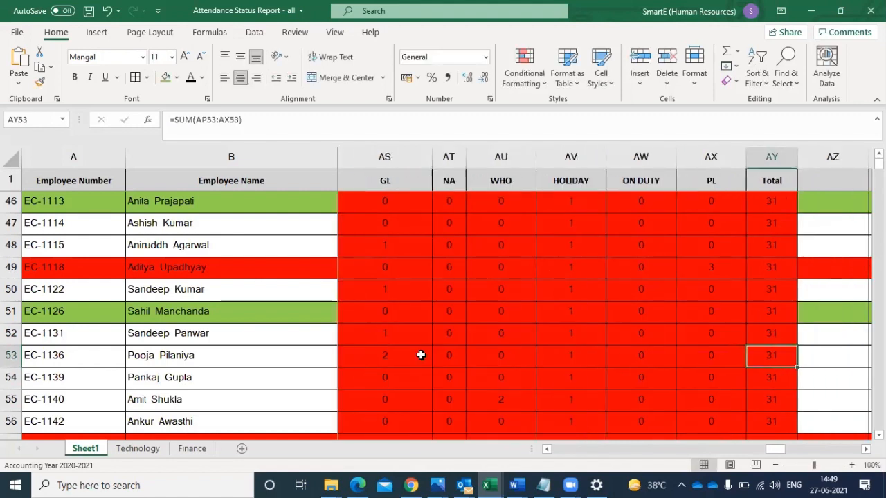
pyautogui.press('Down')
pyautogui.press('Down')
pyautogui.press('Down')
pyautogui.press('Down')
pyautogui.press('Down')
pyautogui.press('Down')
pyautogui.press('Down')
pyautogui.press('Down')
pyautogui.press('Down')
pyautogui.press('Down')
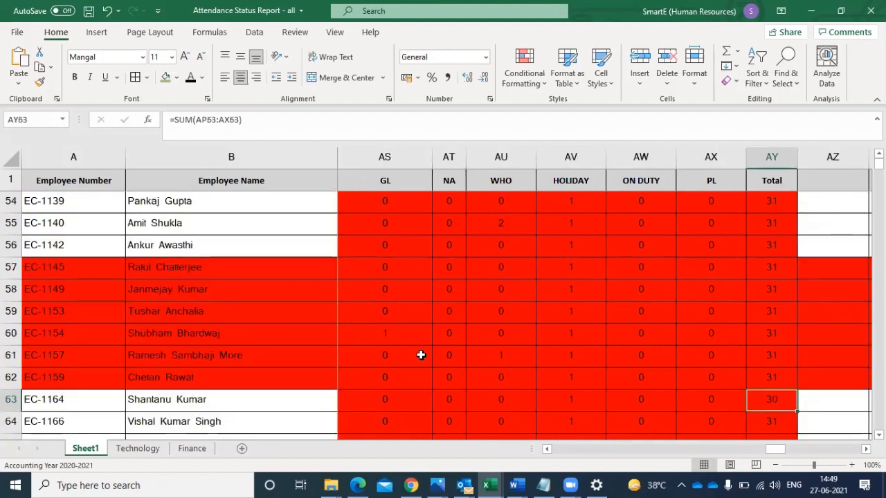
# - Check row 63's counts and daily codes backward from the Total column to early March 2021 for an uncounted code
pyautogui.press('Left')
pyautogui.press('Left')
pyautogui.press('Left')
pyautogui.press('Left')
pyautogui.press('Left')
pyautogui.press('Left')
pyautogui.press('Left')
pyautogui.press('Left')
pyautogui.press('Left')
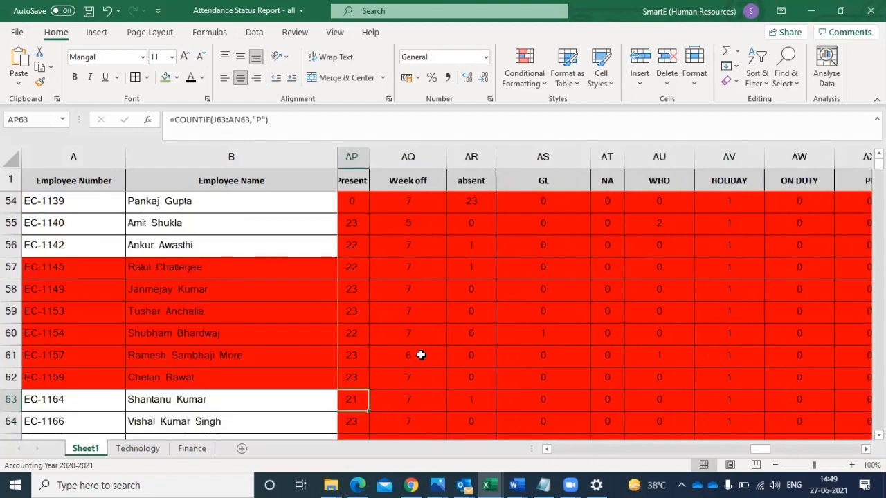
pyautogui.press('Left')
pyautogui.press('Left')
pyautogui.press('Left')
pyautogui.press('Left')
pyautogui.press('Left')
pyautogui.press('Left')
pyautogui.press('Left')
pyautogui.press('Left')
pyautogui.press('Left')
pyautogui.press('Left')
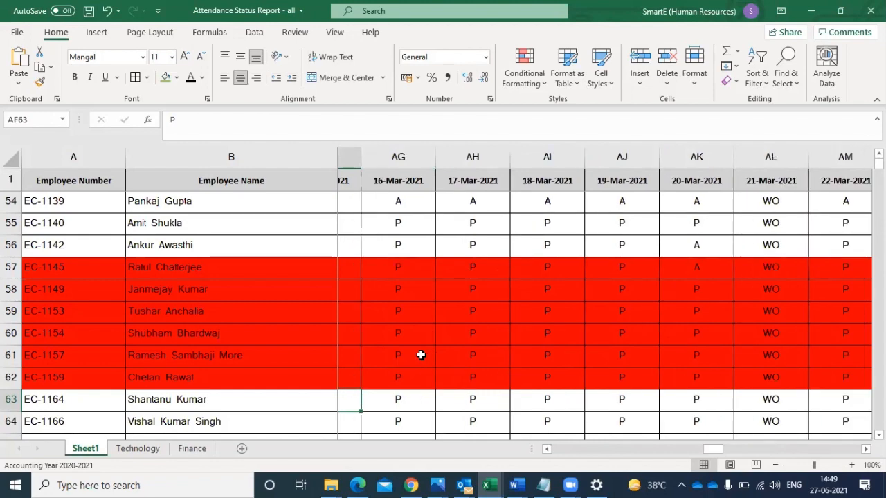
pyautogui.press('Left')
pyautogui.press('Left')
pyautogui.press('Left')
pyautogui.press('Left')
pyautogui.press('Left')
pyautogui.press('Left')
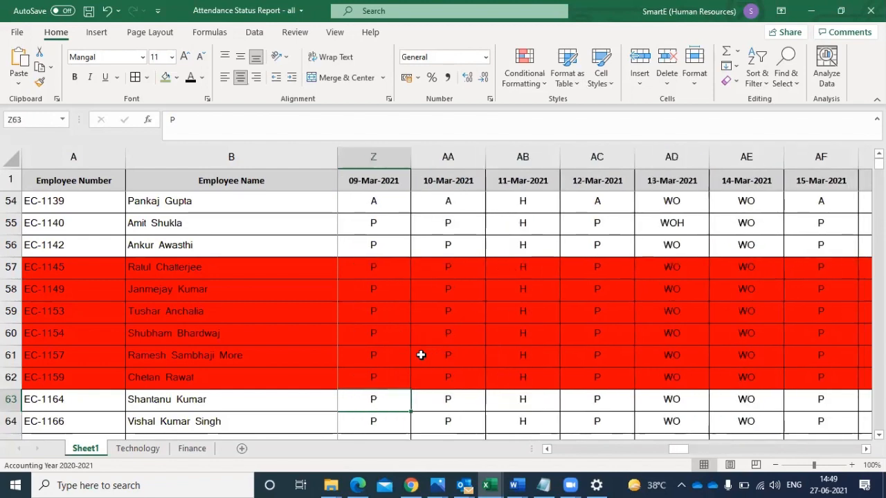
pyautogui.press('Left')
pyautogui.press('Left')
pyautogui.press('Left')
pyautogui.press('Left')
pyautogui.press('Left')
pyautogui.press('Left')
pyautogui.press('Left')
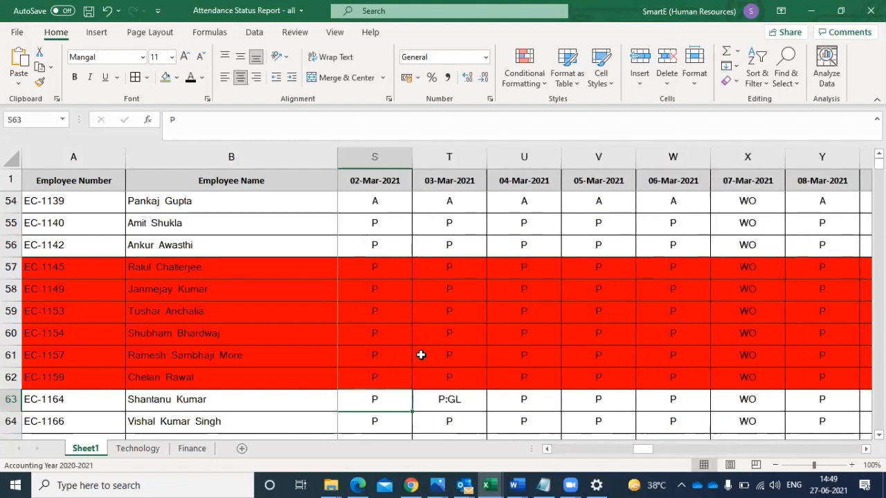
pyautogui.press('Right')
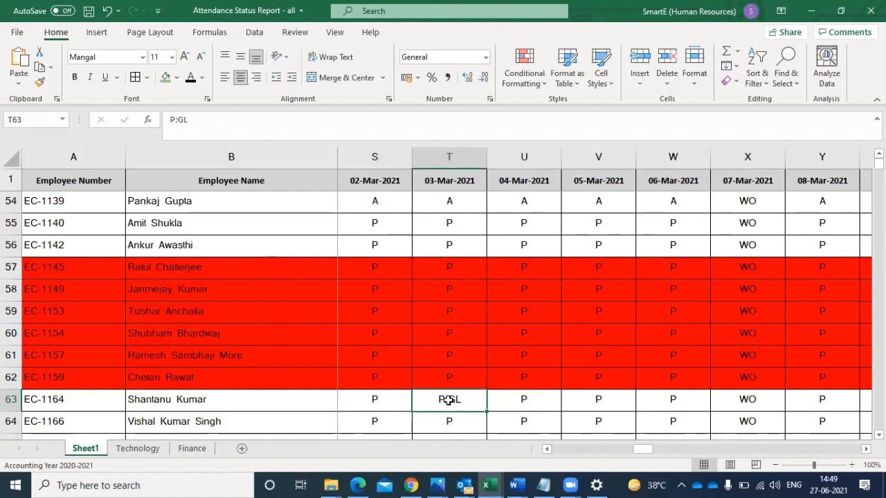
# - Change row 63's code for 03-Mar-2021 in T63 to GL
pyautogui.doubleClick(425, 398)
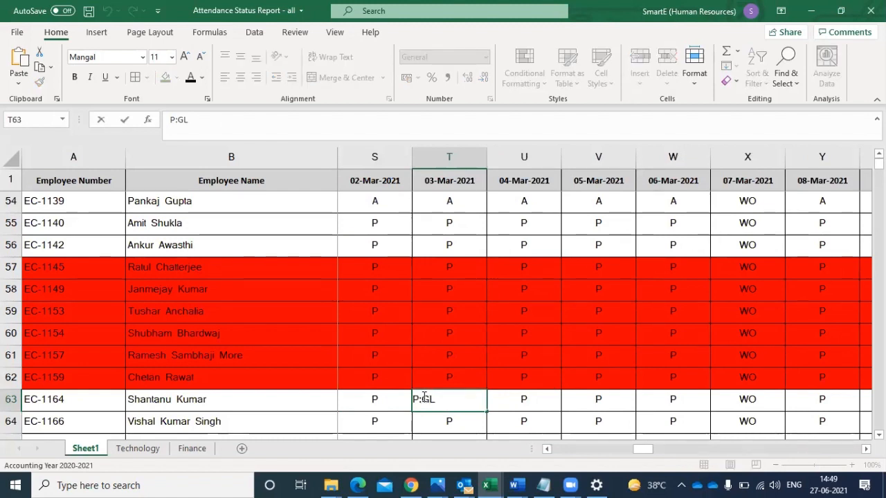
pyautogui.press('BackSpace')
pyautogui.press('BackSpace')
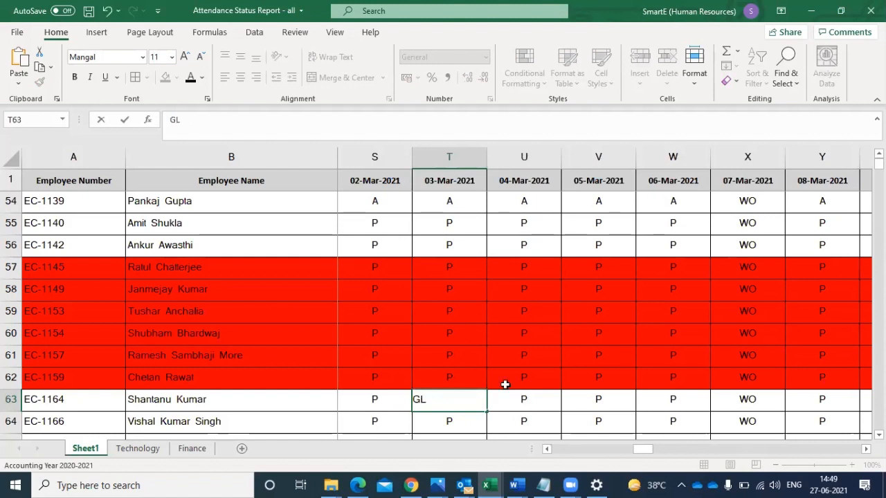
pyautogui.click(570, 385)
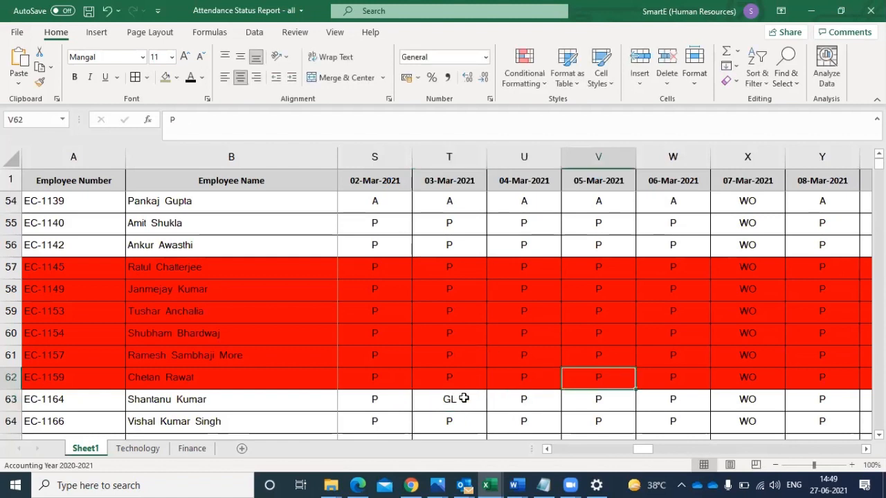
# - Recheck row 63's total in AY63 against its total days, moving across from the corrected 03-Mar-2021 code
pyautogui.click(463, 399)
pyautogui.press('Right')
pyautogui.press('Right')
pyautogui.press('Right')
pyautogui.press('Right')
pyautogui.press('Right')
pyautogui.press('Right')
pyautogui.press('Right')
pyautogui.press('Right')
pyautogui.press('Right')
pyautogui.press('Right')
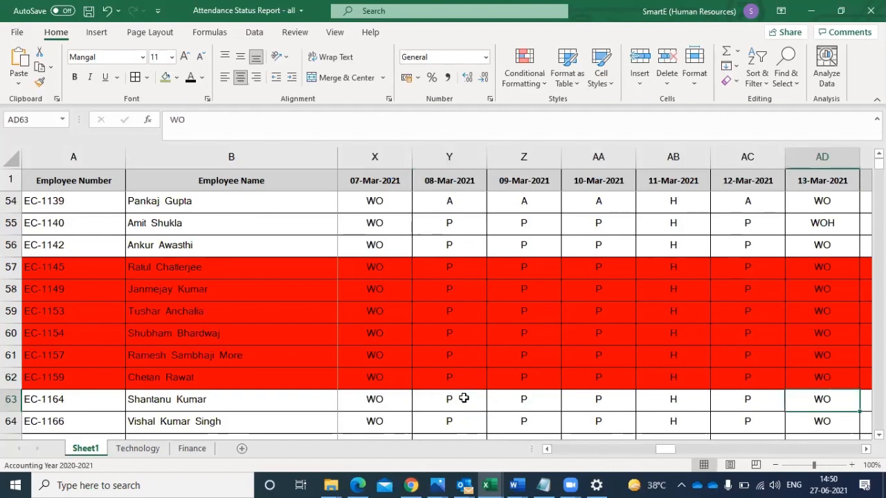
pyautogui.press('Right')
pyautogui.press('Right')
pyautogui.press('Right')
pyautogui.press('Right')
pyautogui.press('Right')
pyautogui.press('Right')
pyautogui.press('Right')
pyautogui.press('Right')
pyautogui.press('Right')
pyautogui.press('Right')
pyautogui.press('Right')
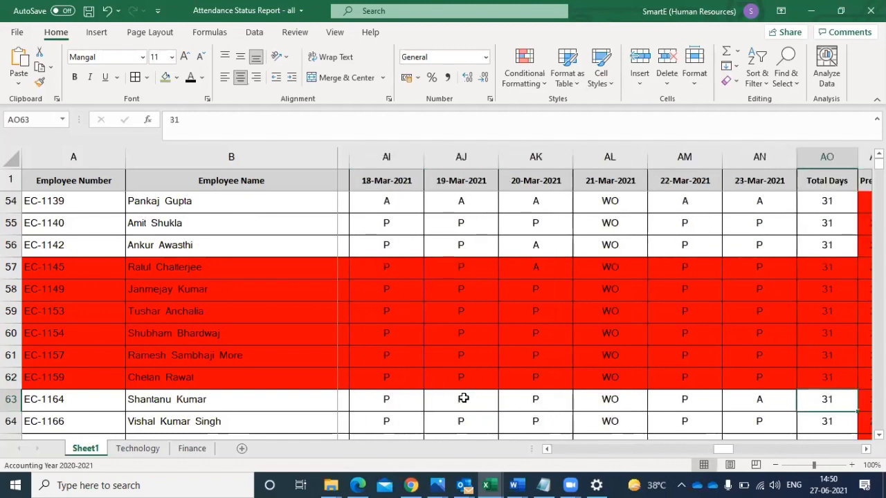
pyautogui.press('Right')
pyautogui.press('Right')
pyautogui.press('Right')
pyautogui.press('Right')
pyautogui.press('Right')
pyautogui.press('Right')
pyautogui.press('Right')
pyautogui.press('Right')
pyautogui.press('Right')
pyautogui.press('Right')
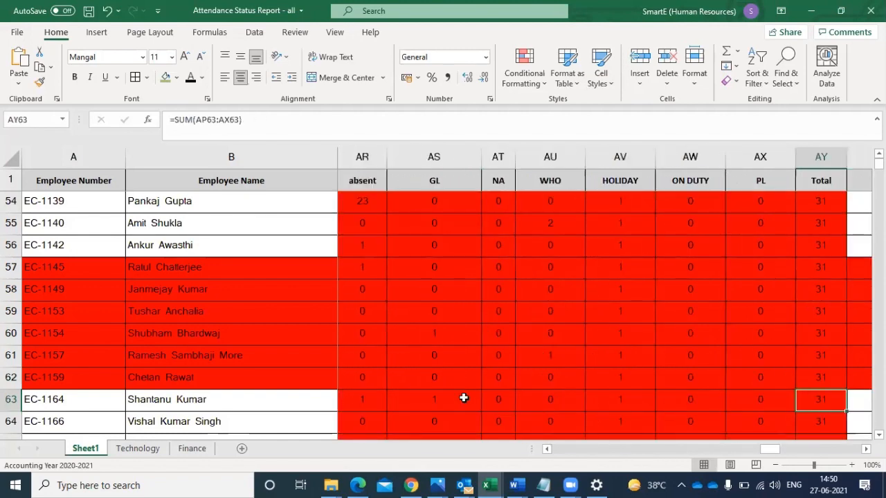
pyautogui.press('Right')
pyautogui.press('Right')
pyautogui.press('Right')
pyautogui.press('Left')
pyautogui.press('Left')
pyautogui.press('Left')
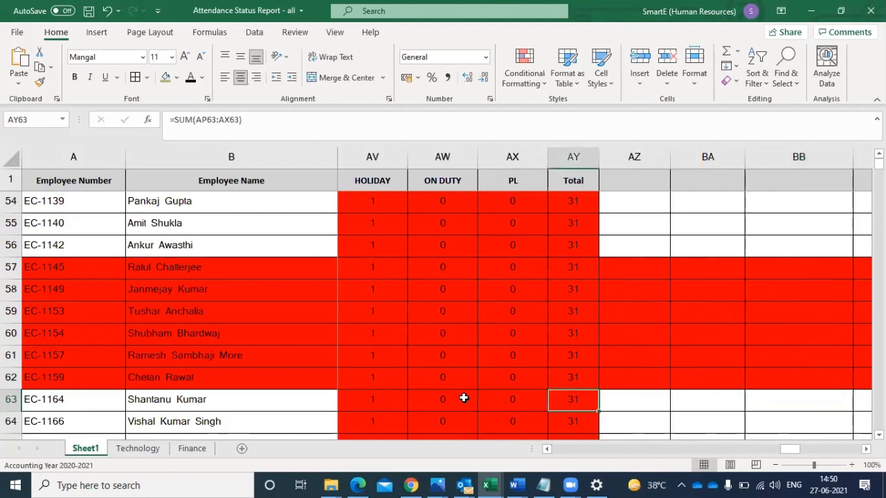
# - Examine the Total column from row 63 down to the end of the employee list for totals that differ from the total days
pyautogui.press('Down')
pyautogui.press('Down')
pyautogui.press('Down')
pyautogui.press('Down')
pyautogui.press('Down')
pyautogui.press('Down')
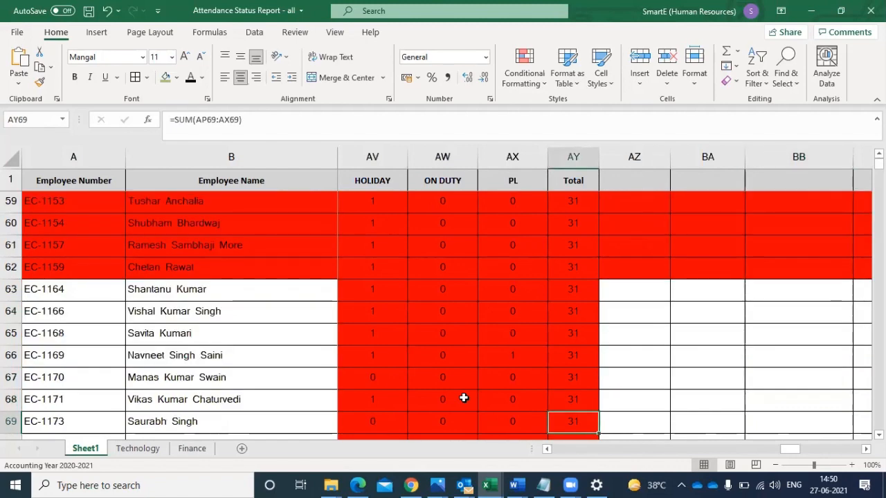
pyautogui.press('Down')
pyautogui.press('Down')
pyautogui.press('Down')
pyautogui.press('Down')
pyautogui.press('Down')
pyautogui.press('Down')
pyautogui.press('Down')
pyautogui.press('Down')
pyautogui.press('Down')
pyautogui.press('Down')
pyautogui.press('Down')
pyautogui.press('Down')
pyautogui.press('Down')
pyautogui.press('Down')
pyautogui.press('Down')
pyautogui.press('Down')
pyautogui.press('Down')
pyautogui.press('Down')
pyautogui.press('Down')
pyautogui.press('Down')
pyautogui.press('Down')
pyautogui.press('Down')
pyautogui.press('Down')
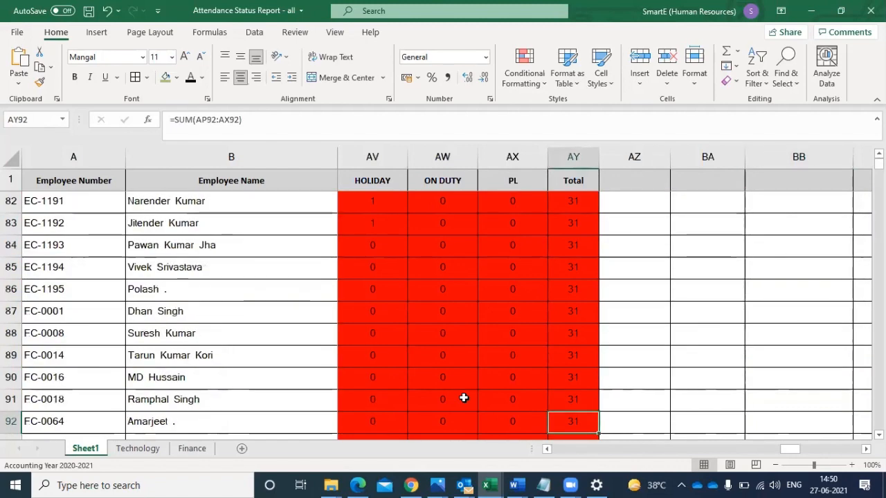
pyautogui.press('Down')
pyautogui.press('Down')
pyautogui.press('Down')
pyautogui.press('Down')
pyautogui.press('Down')
pyautogui.press('Down')
pyautogui.press('Down')
pyautogui.press('Down')
pyautogui.press('Down')
pyautogui.press('Down')
pyautogui.press('Down')
pyautogui.press('Down')
pyautogui.press('Down')
pyautogui.press('Down')
pyautogui.press('Down')
pyautogui.press('Down')
pyautogui.press('Down')
pyautogui.press('Down')
pyautogui.press('Down')
pyautogui.press('Down')
pyautogui.press('Down')
pyautogui.press('Down')
pyautogui.press('Down')
pyautogui.press('Down')
pyautogui.press('Down')
pyautogui.press('Down')
pyautogui.press('Down')
pyautogui.press('Down')
pyautogui.press('Down')
pyautogui.press('Down')
pyautogui.press('Down')
pyautogui.press('Down')
pyautogui.press('Down')
pyautogui.press('Down')
pyautogui.press('Down')
pyautogui.press('Down')
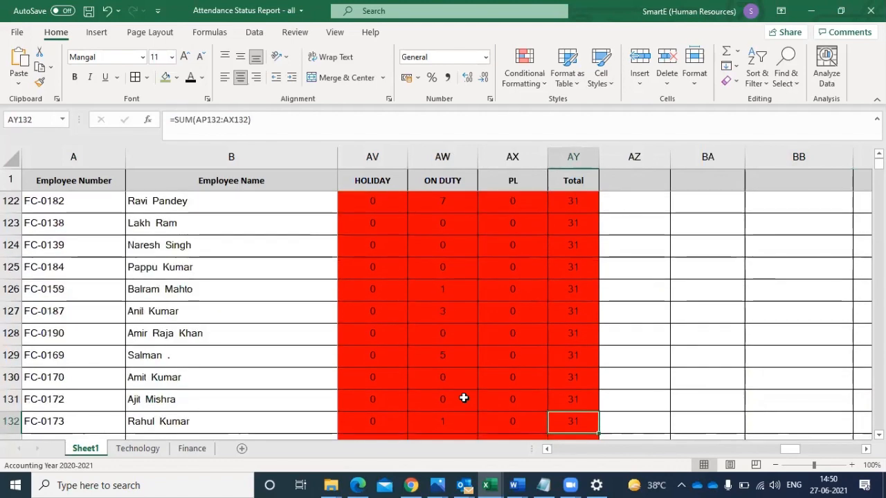
pyautogui.press('Down')
pyautogui.press('Down')
pyautogui.press('Down')
pyautogui.press('Down')
pyautogui.press('Down')
pyautogui.press('Down')
pyautogui.press('Down')
pyautogui.press('Down')
pyautogui.press('Down')
pyautogui.press('Down')
pyautogui.press('Down')
pyautogui.press('Down')
pyautogui.press('Down')
pyautogui.press('Down')
pyautogui.press('Down')
pyautogui.press('Down')
pyautogui.press('Down')
pyautogui.press('Down')
pyautogui.press('Down')
pyautogui.press('Down')
pyautogui.press('Down')
pyautogui.press('Down')
pyautogui.press('Down')
pyautogui.press('Down')
pyautogui.press('Down')
pyautogui.press('Down')
pyautogui.press('Down')
pyautogui.press('Down')
pyautogui.press('Down')
pyautogui.press('Down')
pyautogui.press('Down')
pyautogui.press('Down')
pyautogui.press('Down')
pyautogui.press('Down')
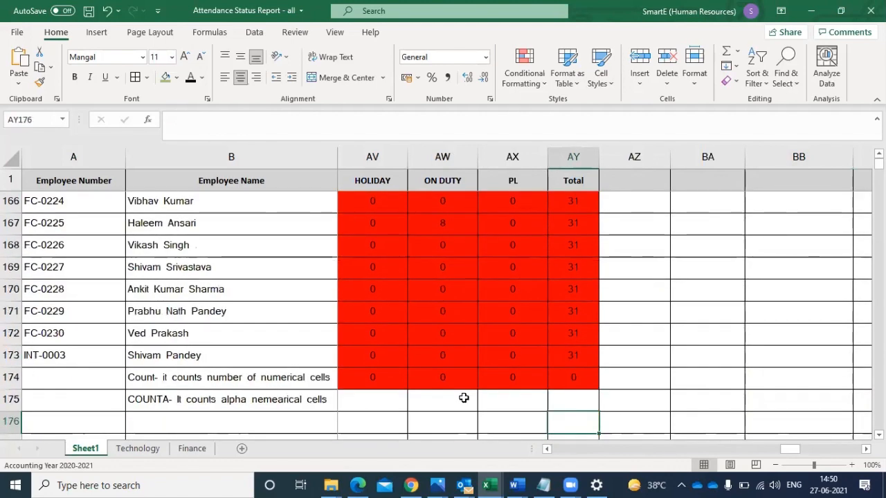
pyautogui.press('Down')
pyautogui.press('Down')
pyautogui.press('Down')
pyautogui.press('Down')
pyautogui.press('Down')
pyautogui.press('Down')
pyautogui.press('Down')
pyautogui.press('Down')
pyautogui.press('Down')
pyautogui.press('Down')
pyautogui.press('Down')
pyautogui.press('Down')
# - Recheck the Total column upward from the end of the list to row 19 for mismatched totals
pyautogui.press('Up')
pyautogui.press('Up')
pyautogui.press('Up')
pyautogui.press('Up')
pyautogui.press('Up')
pyautogui.press('Up')
pyautogui.press('Up')
pyautogui.press('Up')
pyautogui.press('Up')
pyautogui.press('Up')
pyautogui.press('Up')
pyautogui.press('Up')
pyautogui.press('Up')
pyautogui.press('Up')
pyautogui.press('Up')
pyautogui.press('Up')
pyautogui.press('Up')
pyautogui.press('Up')
pyautogui.press('Up')
pyautogui.press('Up')
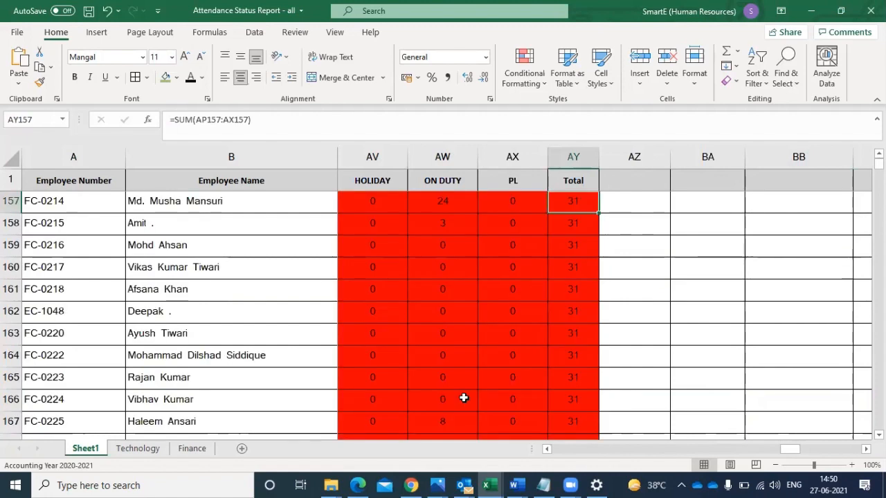
pyautogui.press('Up')
pyautogui.press('Up')
pyautogui.press('Up')
pyautogui.press('Up')
pyautogui.press('Up')
pyautogui.press('Up')
pyautogui.press('Up')
pyautogui.press('Up')
pyautogui.press('Up')
pyautogui.press('Up')
pyautogui.press('Up')
pyautogui.press('Up')
pyautogui.press('Up')
pyautogui.press('Up')
pyautogui.press('Up')
pyautogui.press('Up')
pyautogui.press('Up')
pyautogui.press('Up')
pyautogui.press('Up')
pyautogui.press('Up')
pyautogui.press('Up')
pyautogui.press('Up')
pyautogui.press('Up')
pyautogui.press('Up')
pyautogui.press('Up')
pyautogui.press('Up')
pyautogui.press('Up')
pyautogui.press('Up')
pyautogui.press('Up')
pyautogui.press('Up')
pyautogui.press('Up')
pyautogui.press('Up')
pyautogui.press('Up')
pyautogui.press('Up')
pyautogui.press('Up')
pyautogui.press('Up')
pyautogui.press('Up')
pyautogui.press('Up')
pyautogui.press('Up')
pyautogui.press('Up')
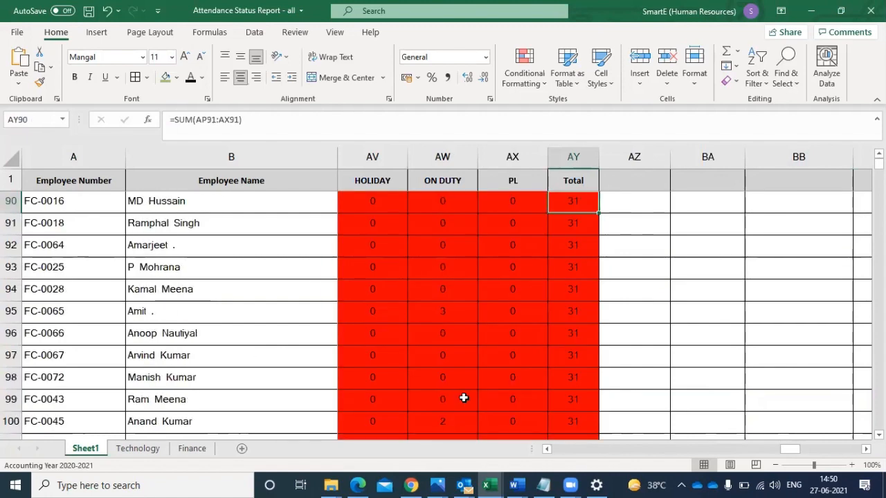
pyautogui.press('Up')
pyautogui.press('Up')
pyautogui.press('Up')
pyautogui.press('Up')
pyautogui.press('Up')
pyautogui.press('Up')
pyautogui.press('Up')
pyautogui.press('Up')
pyautogui.press('Up')
pyautogui.press('Up')
pyautogui.press('Up')
pyautogui.press('Up')
pyautogui.press('Up')
pyautogui.press('Up')
pyautogui.press('Up')
pyautogui.press('Up')
pyautogui.press('Up')
pyautogui.press('Up')
pyautogui.press('Up')
pyautogui.press('Up')
pyautogui.press('Up')
pyautogui.press('Up')
pyautogui.press('Up')
pyautogui.press('Up')
pyautogui.press('Up')
pyautogui.press('Up')
pyautogui.press('Up')
pyautogui.press('Up')
pyautogui.press('Up')
pyautogui.press('Up')
pyautogui.press('Up')
pyautogui.press('Up')
pyautogui.press('Up')
pyautogui.press('Up')
pyautogui.press('Up')
pyautogui.press('Up')
pyautogui.press('Up')
pyautogui.press('Up')
pyautogui.press('Up')
pyautogui.press('Up')
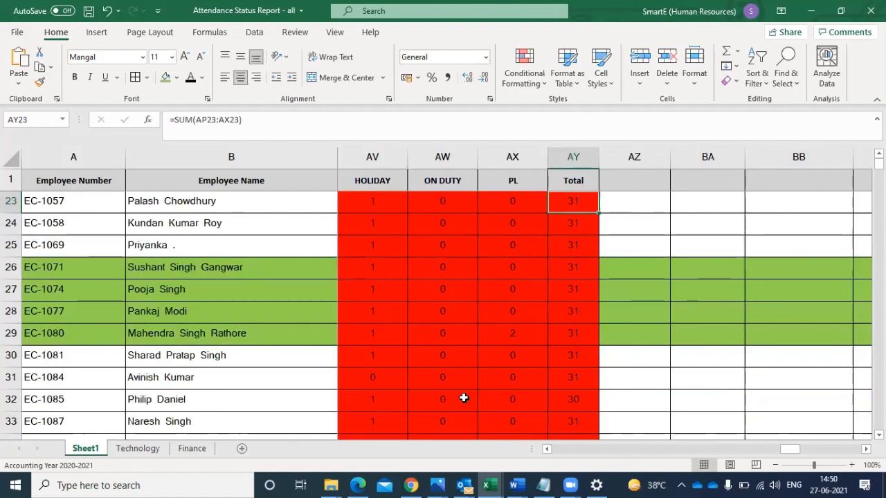
pyautogui.press('Up')
pyautogui.press('Up')
pyautogui.press('Up')
pyautogui.press('Up')
pyautogui.press('Up')
pyautogui.press('Up')
pyautogui.press('Up')
pyautogui.press('Up')
pyautogui.press('Up')
pyautogui.press('Up')
pyautogui.press('Up')
pyautogui.press('Up')
pyautogui.press('Up')
pyautogui.press('Up')
# - Recheck the totals between rows 19 and 43, ending at the Total header in AY1
pyautogui.press('Down')
pyautogui.press('Down')
pyautogui.press('Down')
pyautogui.press('Down')
pyautogui.press('Down')
pyautogui.press('Down')
pyautogui.press('Down')
pyautogui.press('Down')
pyautogui.press('Down')
pyautogui.press('Down')
pyautogui.press('Down')
pyautogui.press('Down')
pyautogui.press('Down')
pyautogui.press('Down')
pyautogui.press('Down')
pyautogui.press('Down')
pyautogui.press('Down')
pyautogui.press('Down')
pyautogui.press('Down')
pyautogui.press('Down')
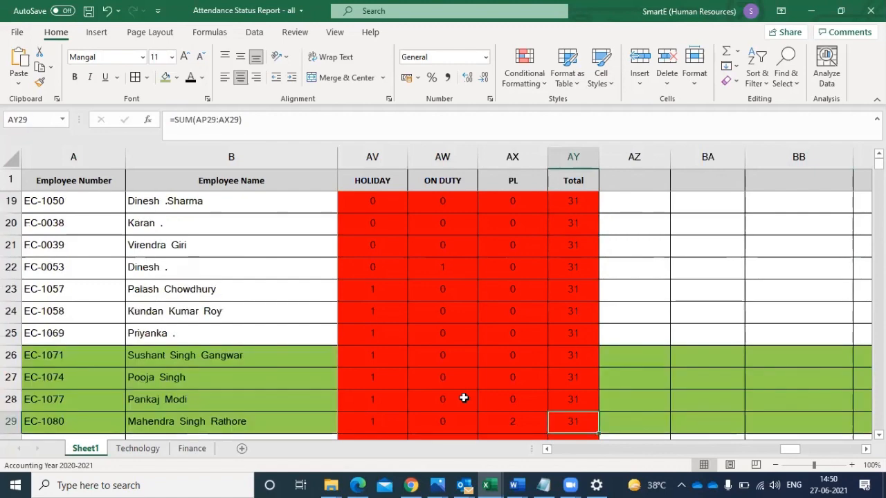
pyautogui.press('Down')
pyautogui.press('Down')
pyautogui.press('Down')
pyautogui.press('Down')
pyautogui.press('Down')
pyautogui.press('Down')
pyautogui.press('Down')
pyautogui.press('Down')
pyautogui.press('Down')
pyautogui.press('Down')
pyautogui.press('Down')
pyautogui.press('Down')
pyautogui.press('Down')
pyautogui.press('Down')
pyautogui.press('Up')
pyautogui.press('Up')
pyautogui.press('Up')
pyautogui.press('Up')
pyautogui.press('Up')
pyautogui.press('Up')
pyautogui.press('Up')
pyautogui.press('Up')
pyautogui.press('Up')
pyautogui.press('Up')
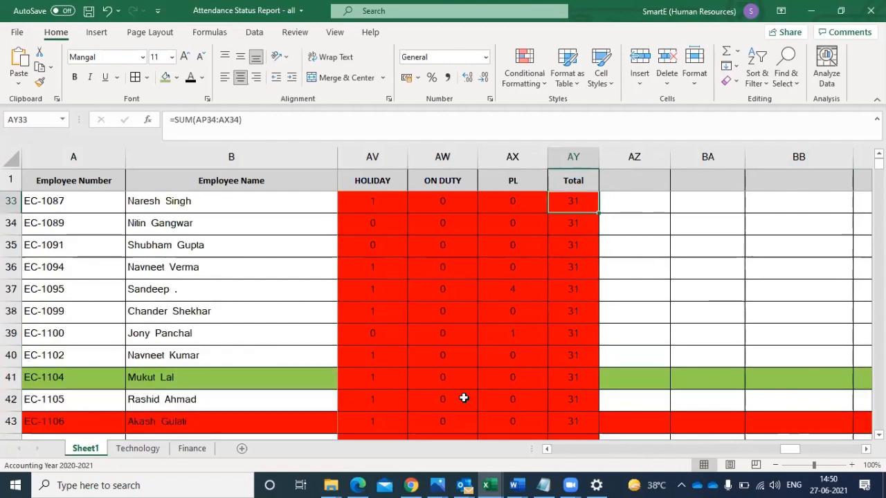
pyautogui.press('Up')
pyautogui.press('Up')
pyautogui.press('Up')
pyautogui.press('Up')
pyautogui.press('Up')
pyautogui.press('Up')
pyautogui.press('Up')
pyautogui.press('Up')
pyautogui.press('Up')
pyautogui.press('Up')
pyautogui.press('Up')
pyautogui.press('Up')
pyautogui.press('Up')
pyautogui.press('Up')
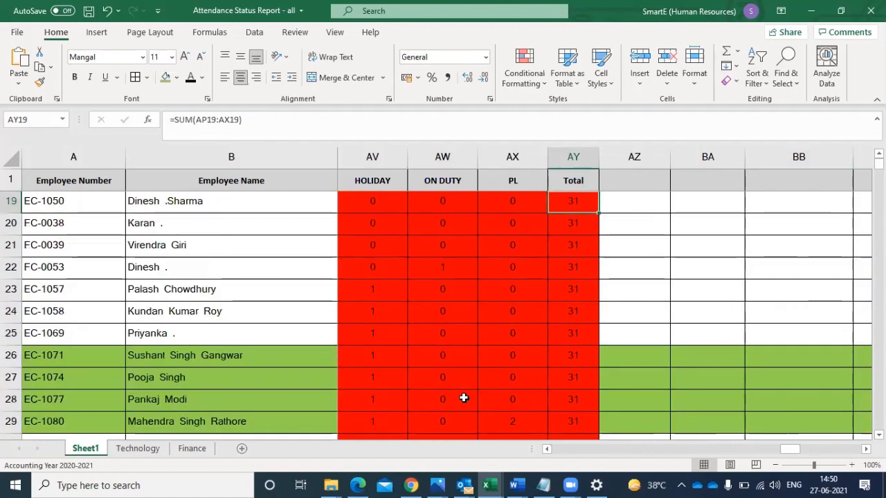
pyautogui.hotkey('ctrl', 'Up')
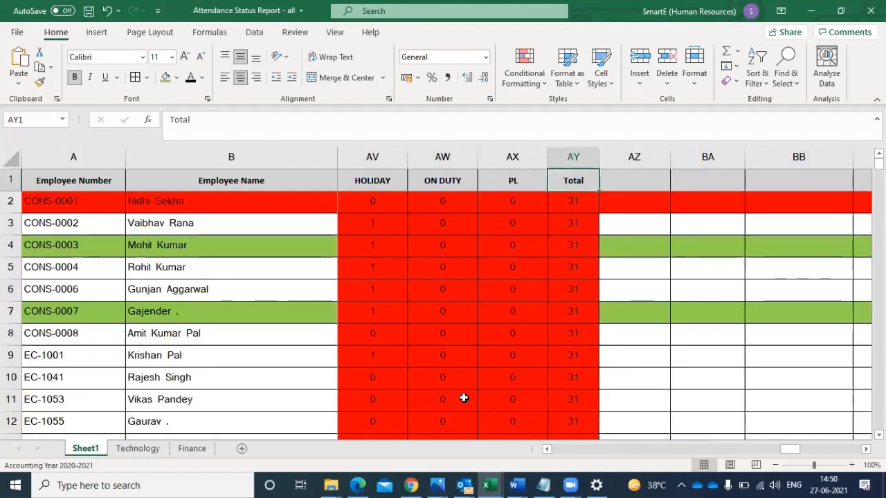
# - Filter the whole sheet by the Total column, excluding 0 and 31 and keeping 30 and blanks
pyautogui.click(12, 165)
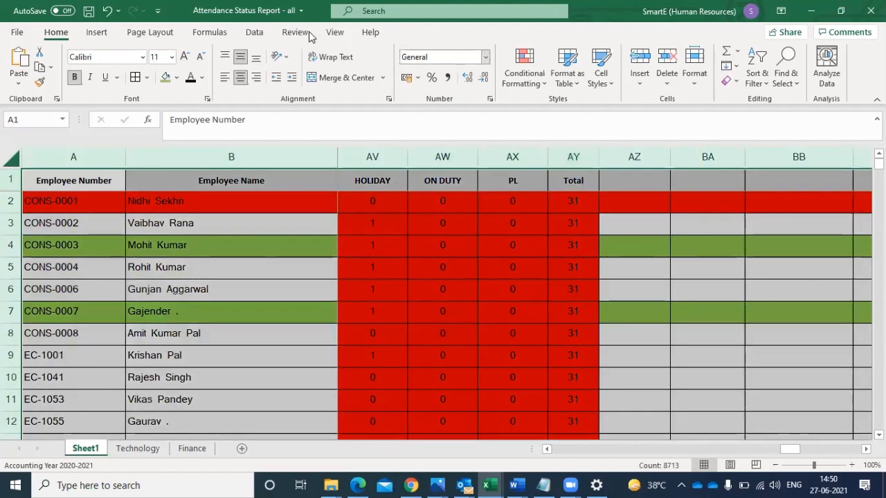
pyautogui.click(267, 35)
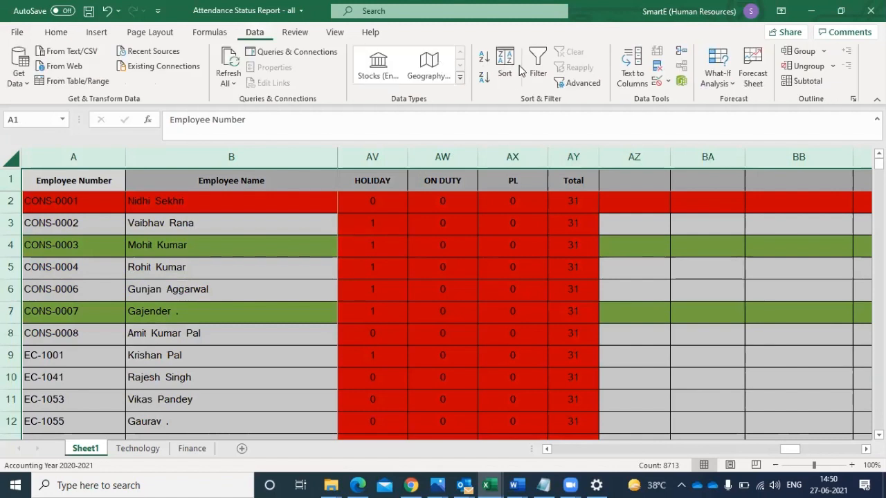
pyautogui.click(538, 69)
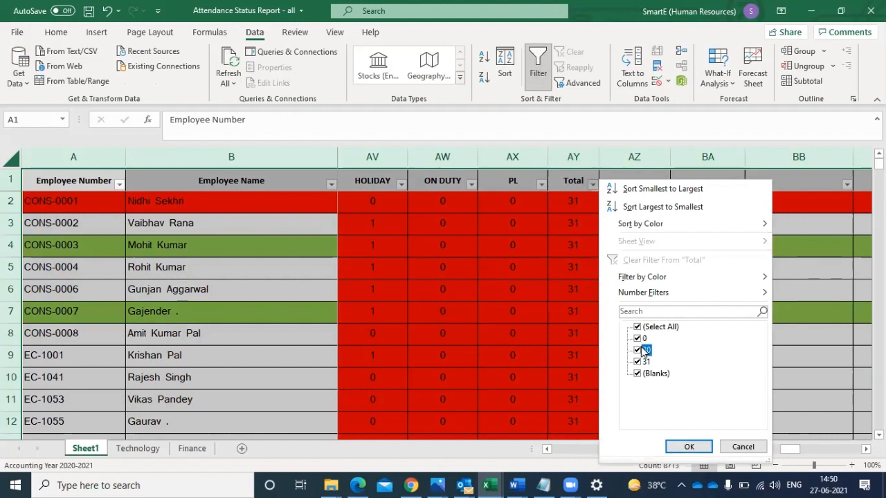
pyautogui.click(637, 350)
pyautogui.click(637, 338)
pyautogui.click(637, 361)
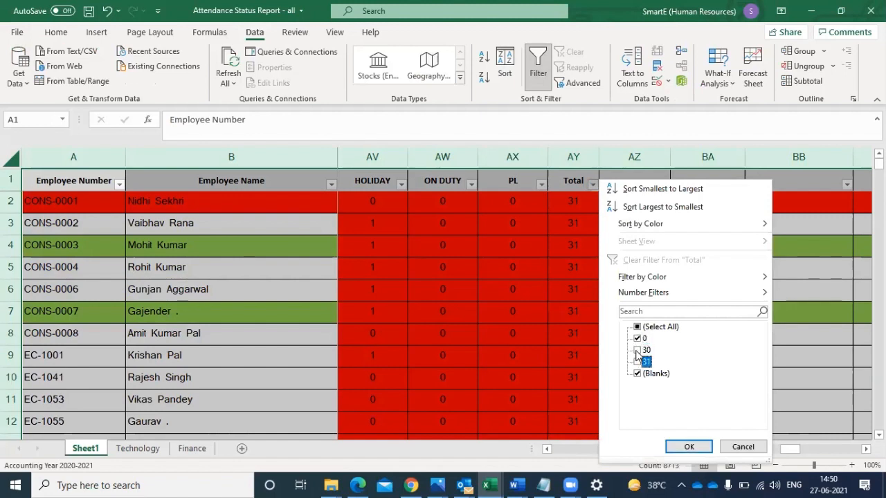
pyautogui.press('space')
pyautogui.click(689, 447)
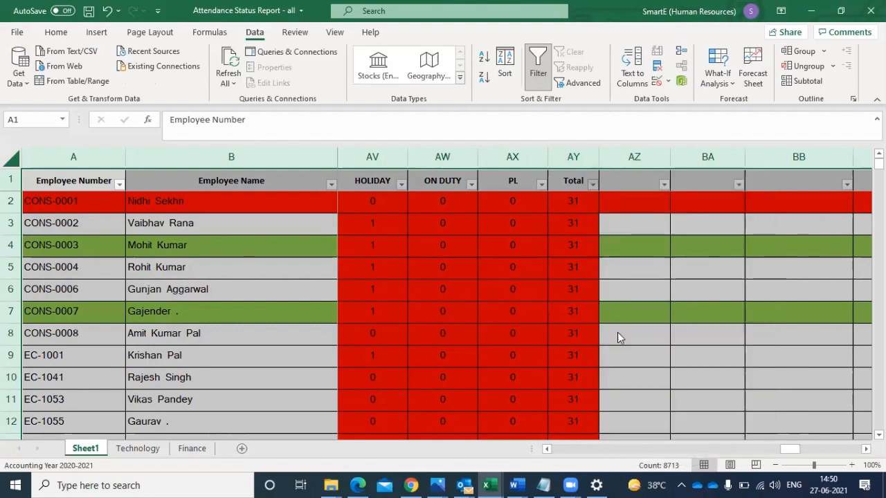
# - Check row 32's counts and daily codes backward from the PL column to 12-Mar-2021 for an uncounted code
pyautogui.click(530, 207)
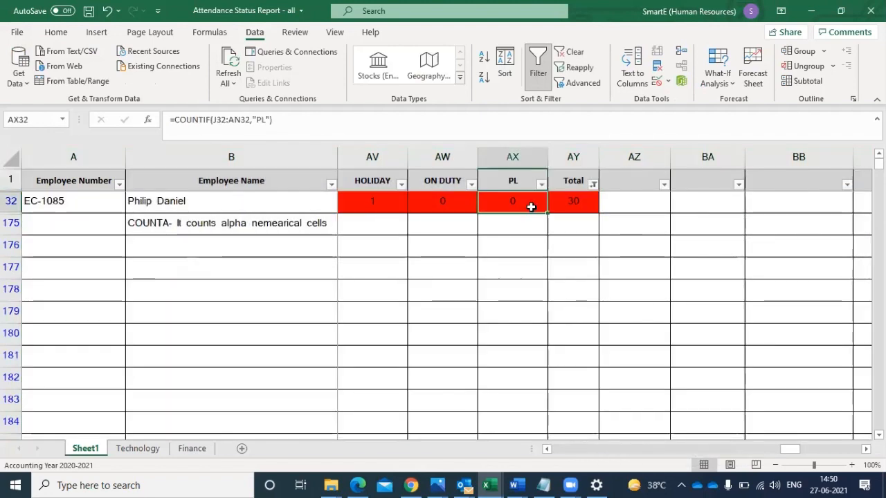
pyautogui.press('Left')
pyautogui.press('Left')
pyautogui.press('Left')
pyautogui.press('Left')
pyautogui.press('Left')
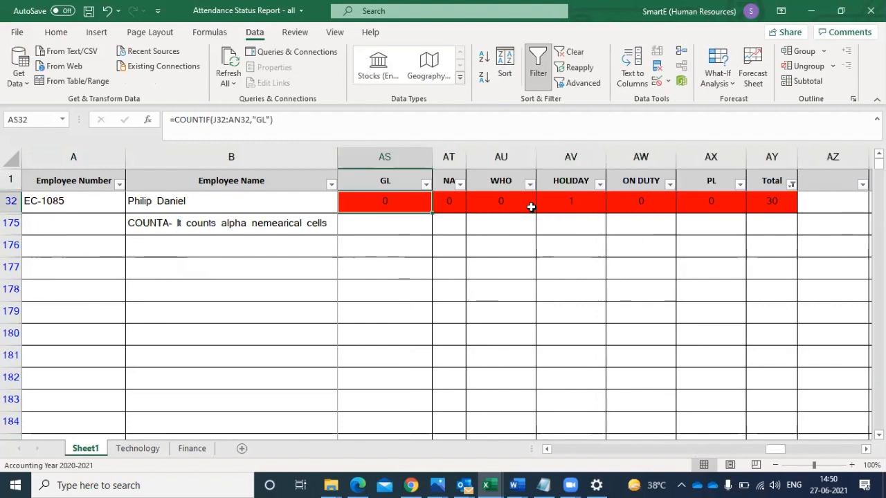
pyautogui.press('Left')
pyautogui.press('Left')
pyautogui.press('Left')
pyautogui.press('Left')
pyautogui.press('Left')
pyautogui.press('Left')
pyautogui.press('Left')
pyautogui.press('Left')
pyautogui.press('Left')
pyautogui.press('Left')
pyautogui.press('Left')
pyautogui.press('Left')
pyautogui.press('Left')
pyautogui.press('Left')
pyautogui.press('Left')
pyautogui.press('Left')
pyautogui.press('Left')
pyautogui.press('Left')
pyautogui.press('Left')
pyautogui.press('Right')
pyautogui.press('Right')
pyautogui.press('Right')
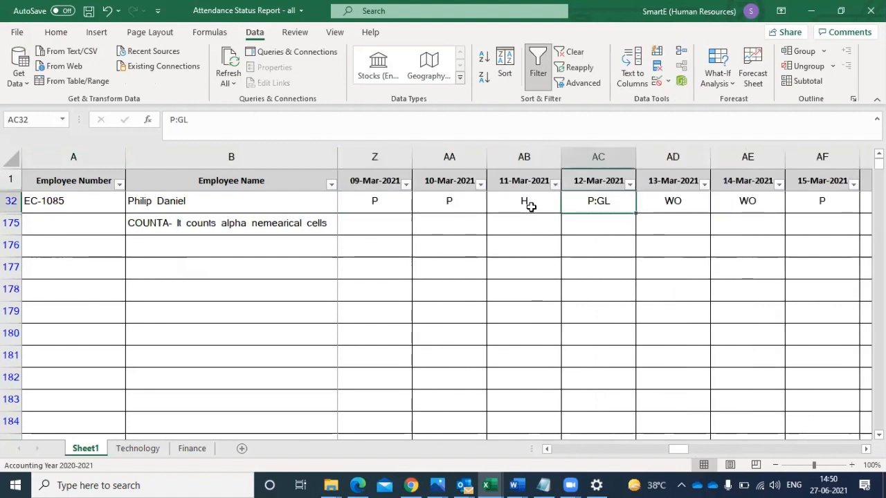
# - Change row 32's code for 12-Mar-2021 in AC32 to GL and remove the filter from the sheet
pyautogui.press('F2')
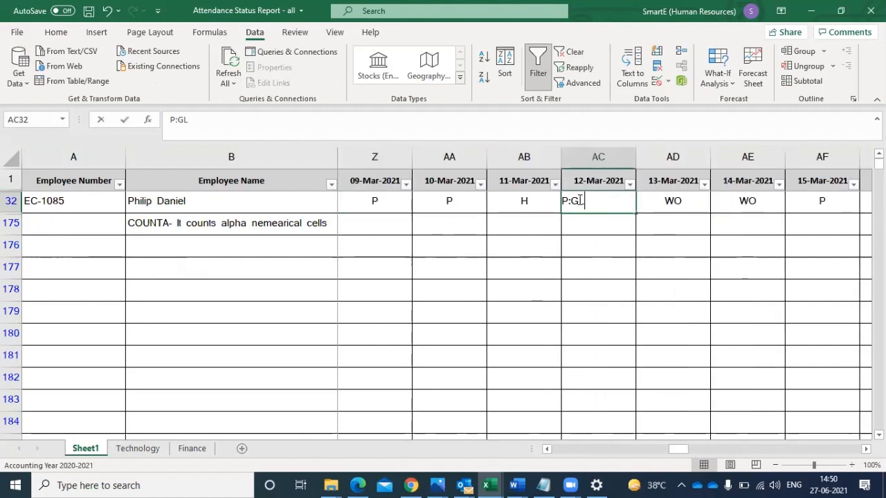
pyautogui.press('Left')
pyautogui.press('Left')
pyautogui.press('BackSpace')
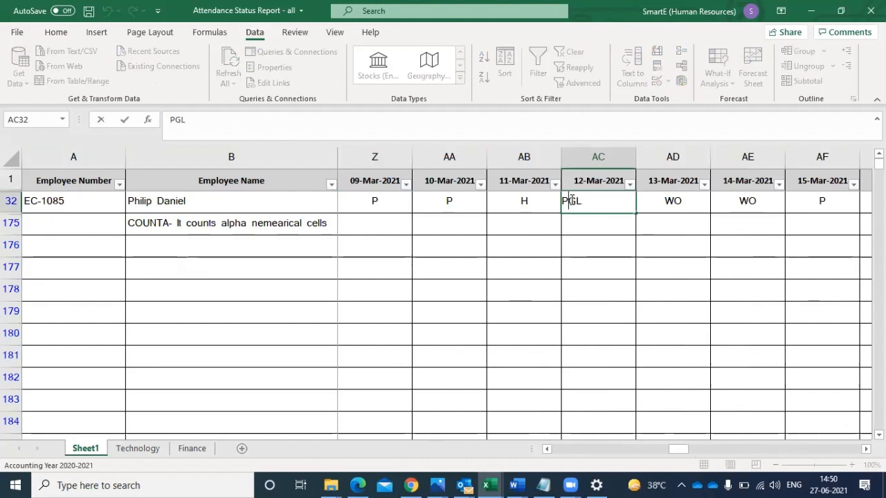
pyautogui.press('BackSpace')
pyautogui.press('Return')
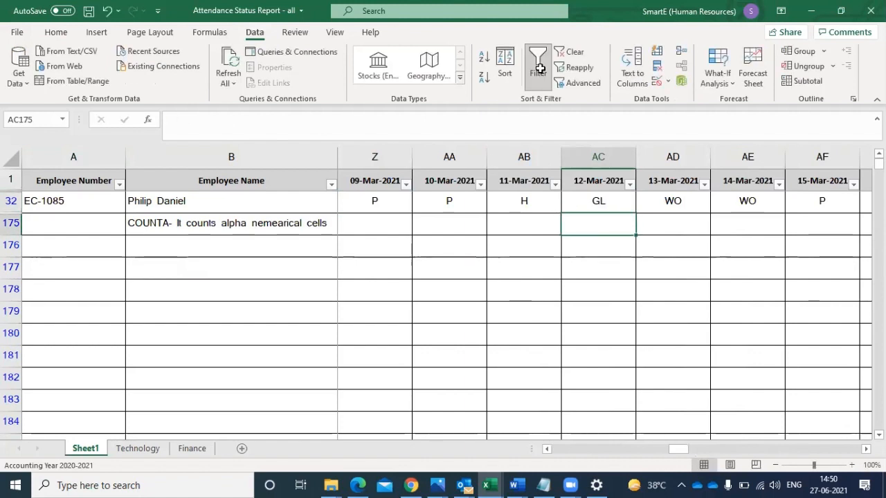
pyautogui.click(538, 69)
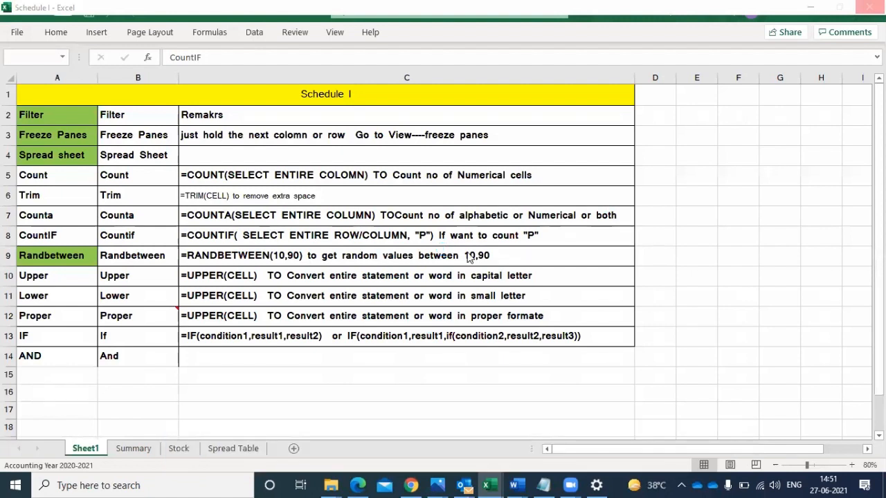
pyautogui.click(490, 485)
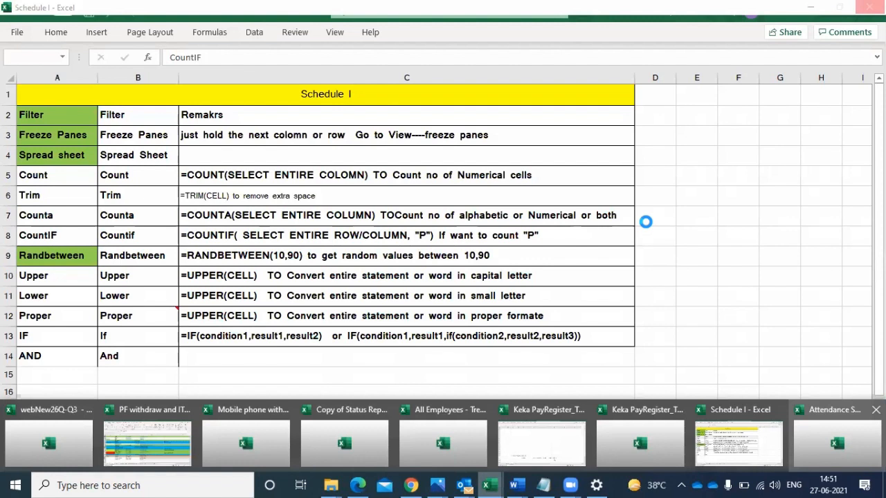
pyautogui.click(631, 248)
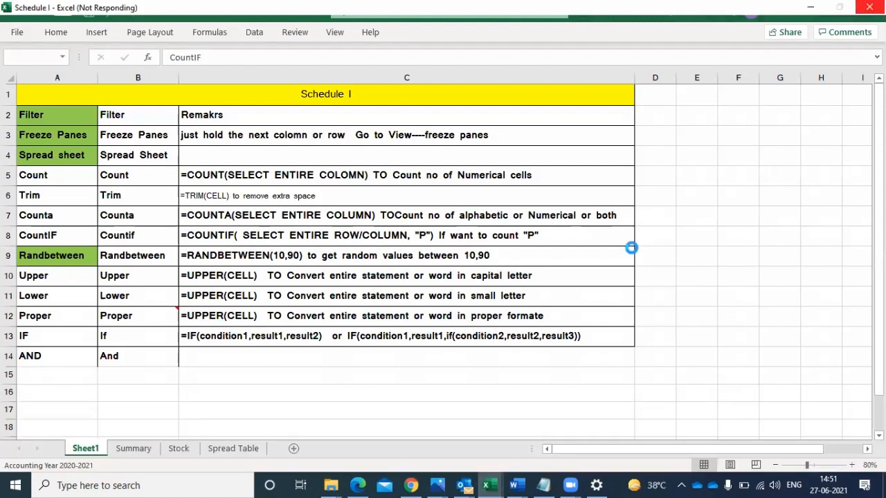
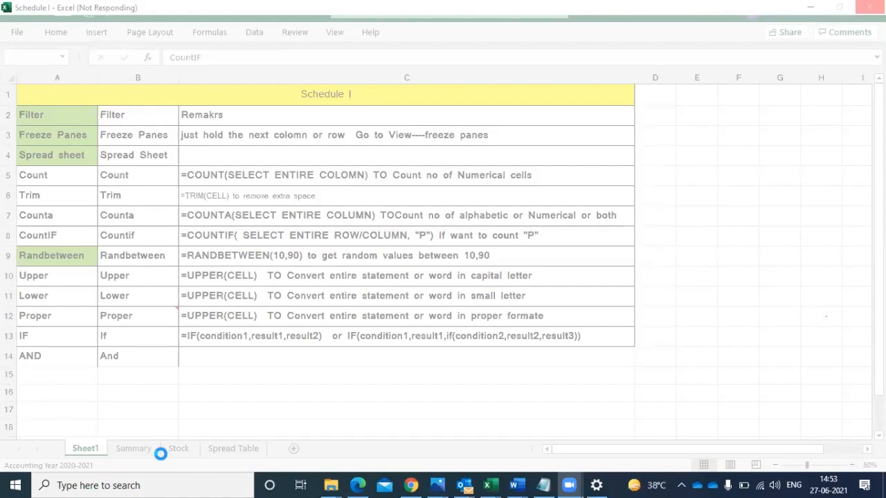
# - Minimize the unresponsive Schedule I workbook and try to bring up the open Keka PayRegister workbook
pyautogui.click(309, 242)
pyautogui.click(59, 278)
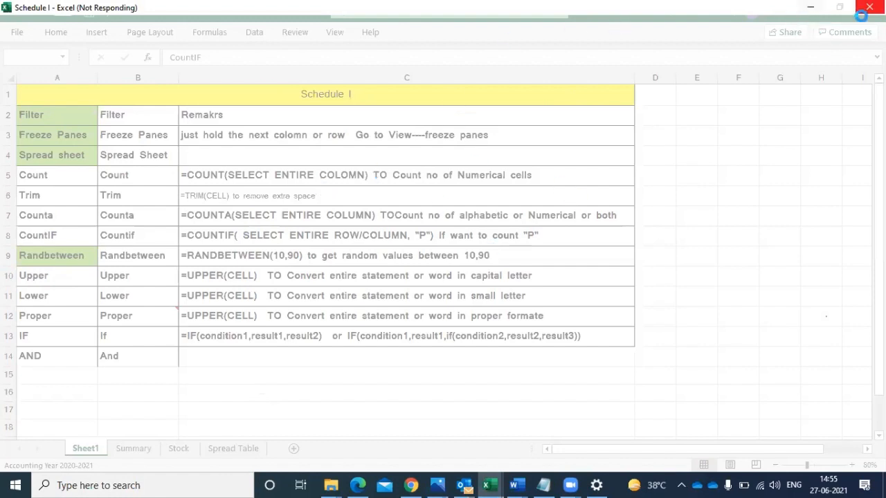
pyautogui.click(811, 8)
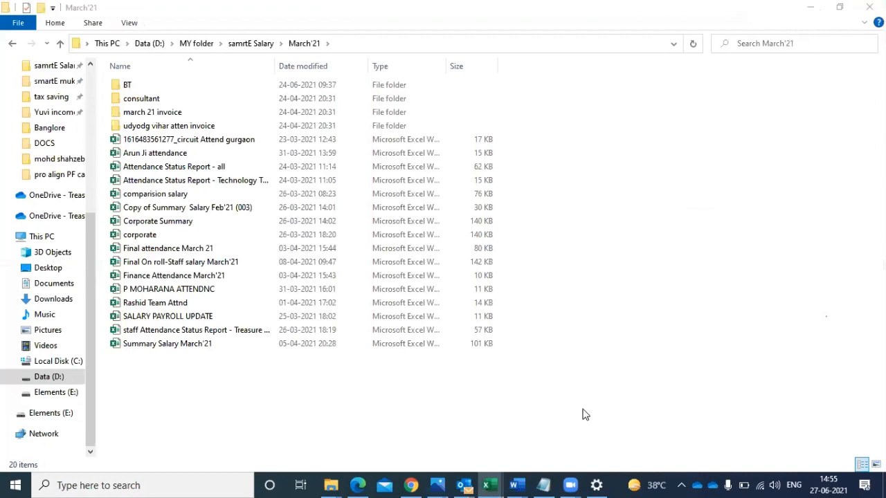
pyautogui.click(490, 485)
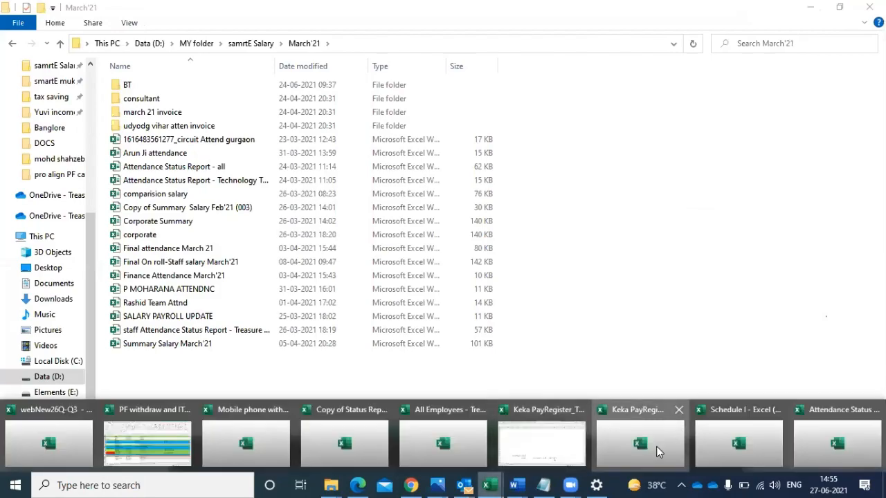
pyautogui.click(656, 446)
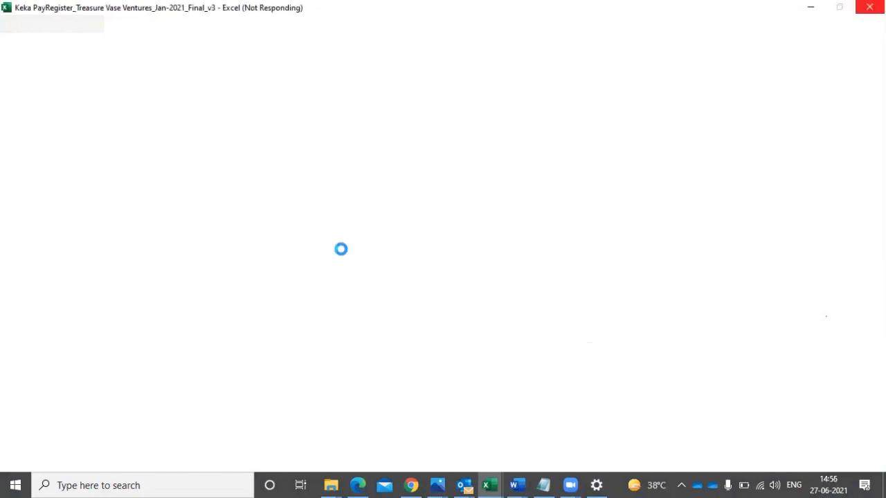
pyautogui.hotkey('ctrl', 'shift', 'Escape')
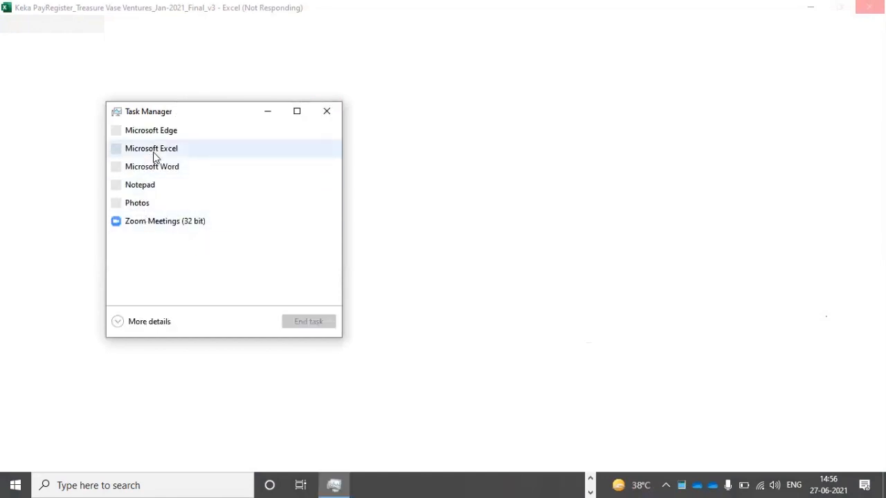
pyautogui.click(136, 325)
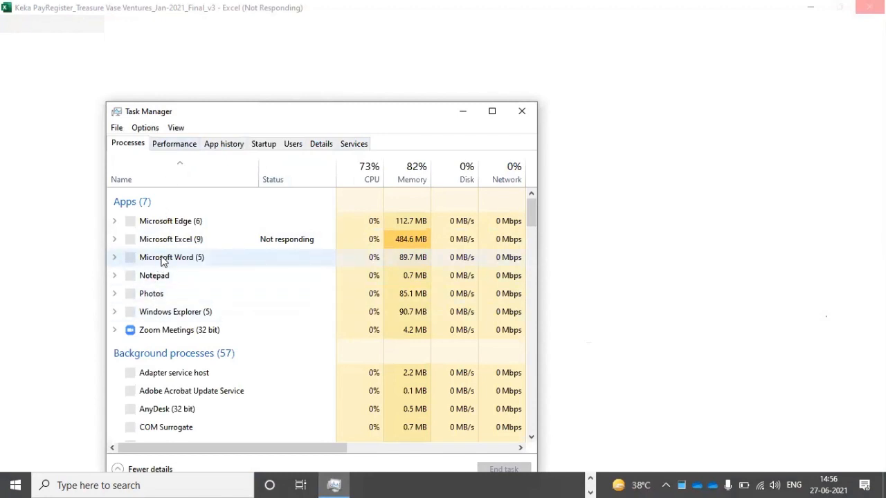
pyautogui.click(188, 242)
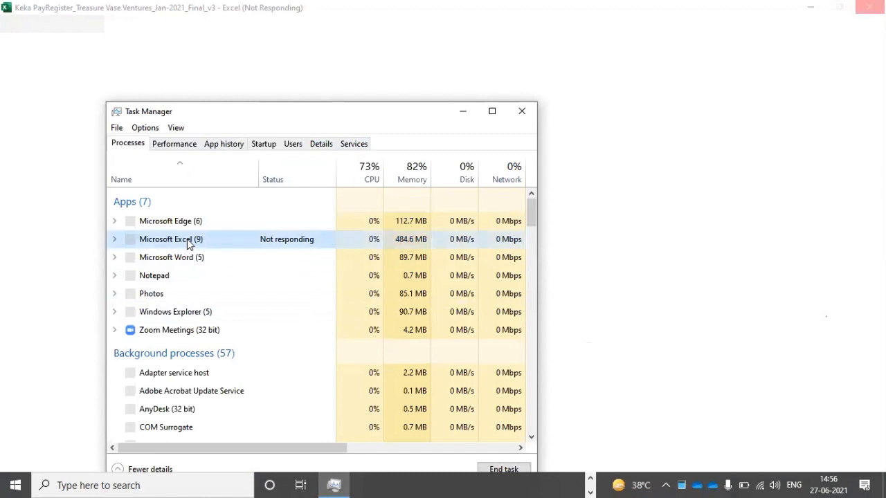
pyautogui.rightClick(187, 239)
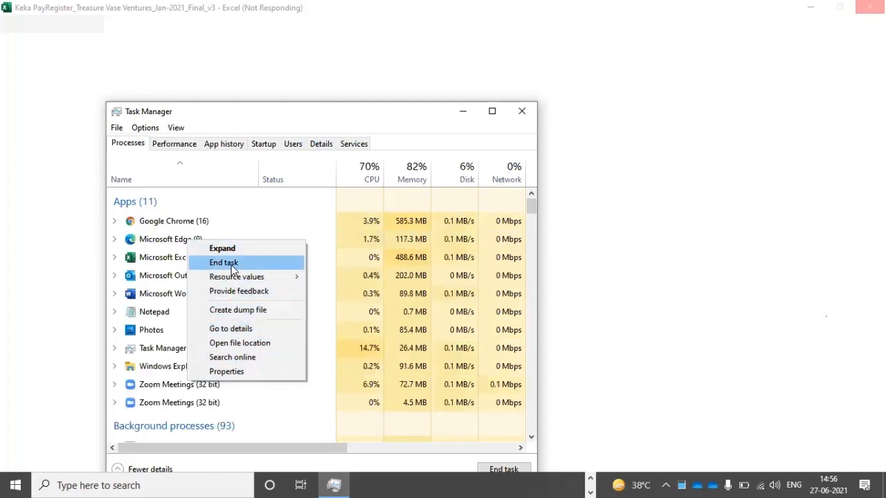
pyautogui.click(283, 218)
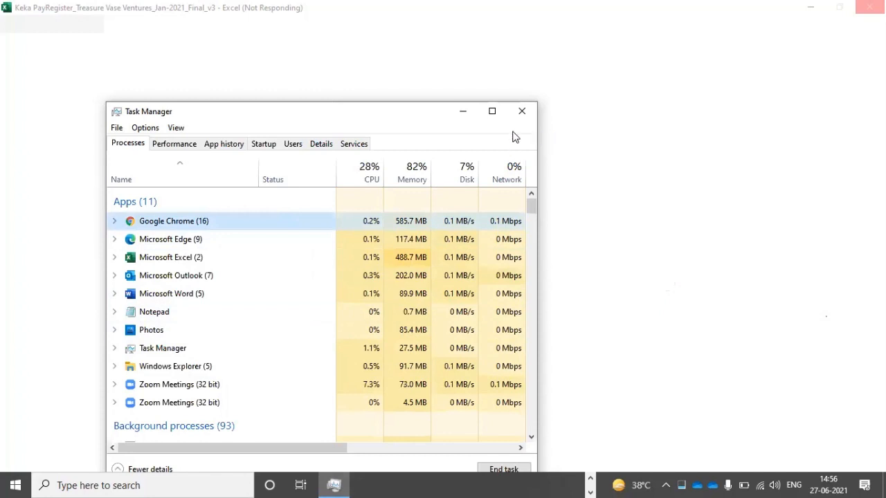
pyautogui.click(524, 113)
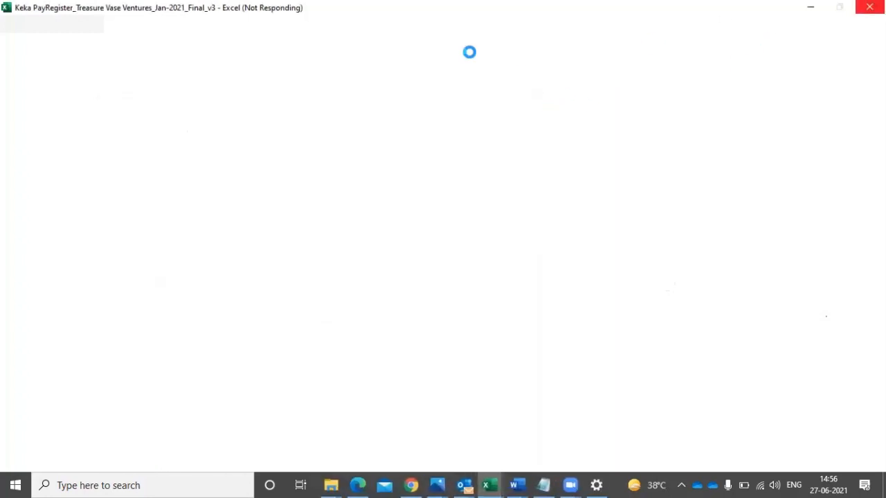
# - Try to switch to the other open Keka PayRegister workbook and to the Attendance Status Report
pyautogui.click(489, 481)
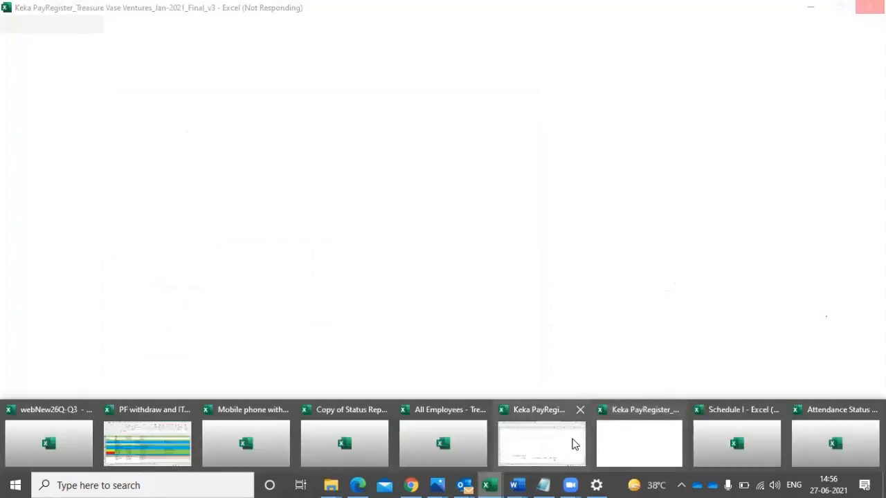
pyautogui.click(575, 444)
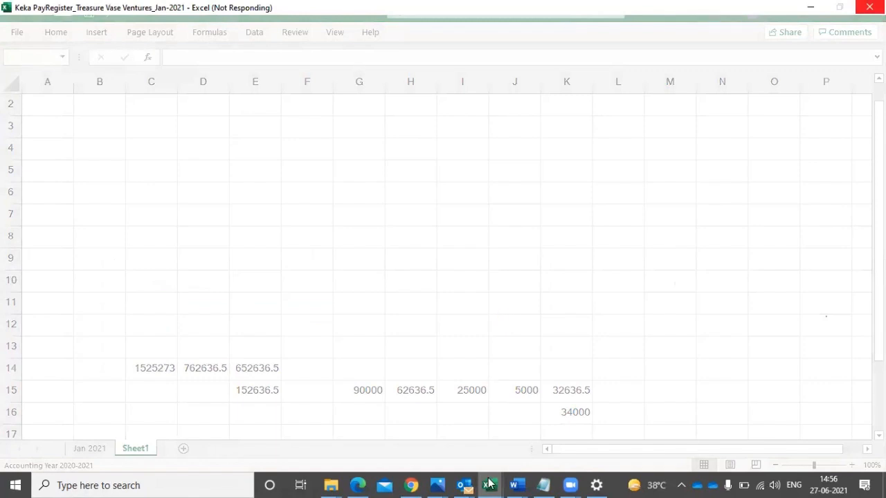
pyautogui.moveTo(489, 485)
pyautogui.click(810, 443)
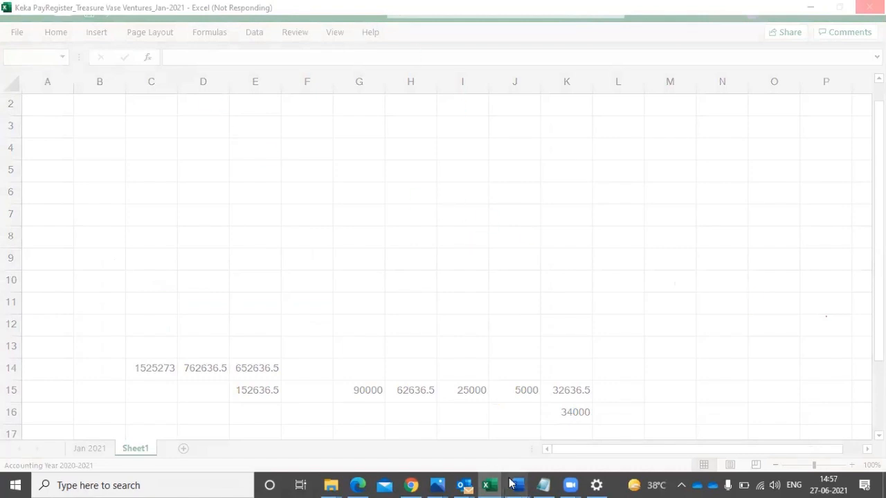
pyautogui.click(490, 483)
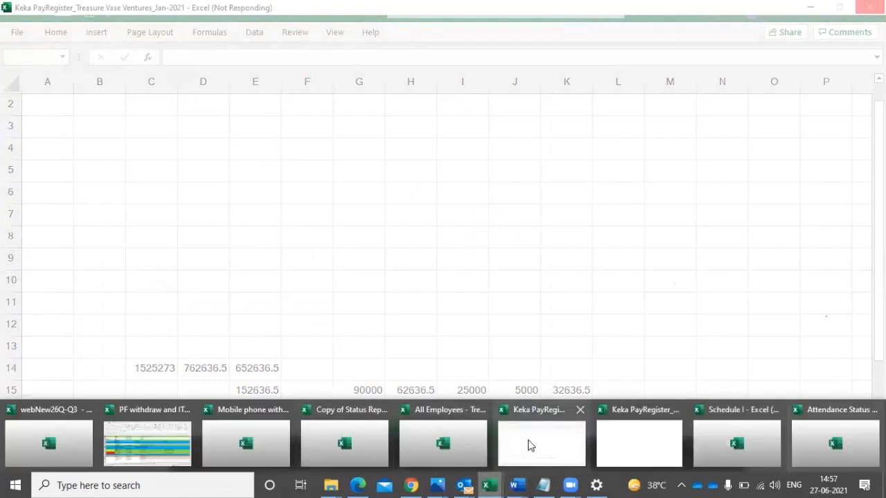
pyautogui.click(530, 445)
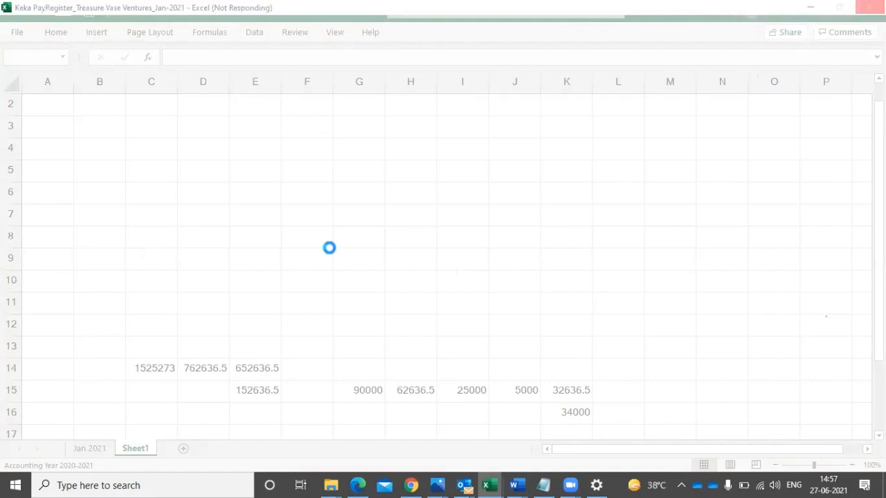
# - End the unresponsive Microsoft Excel task in Task Manager and close Task Manager
pyautogui.hotkey('ctrl', 'shift', 'Escape')
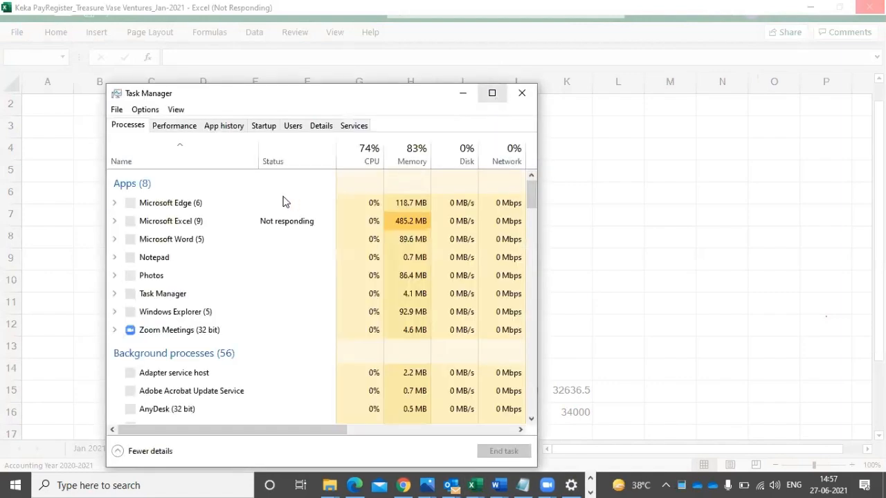
pyautogui.click(234, 224)
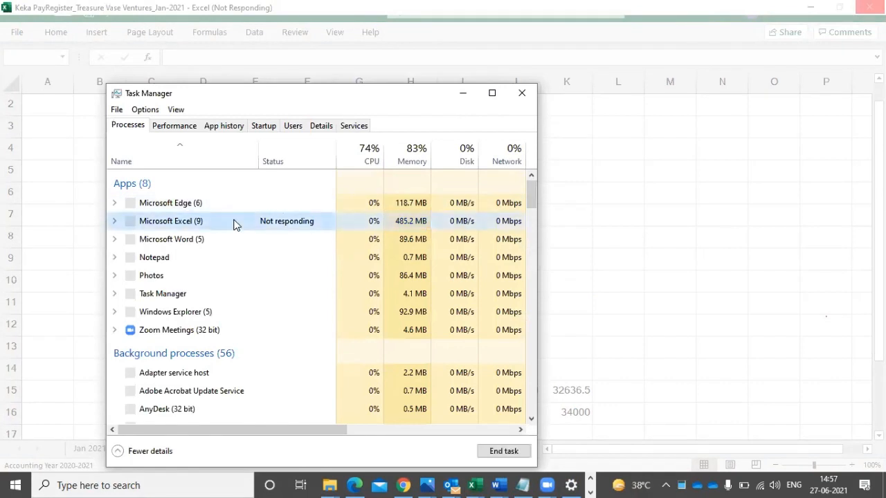
pyautogui.rightClick(234, 224)
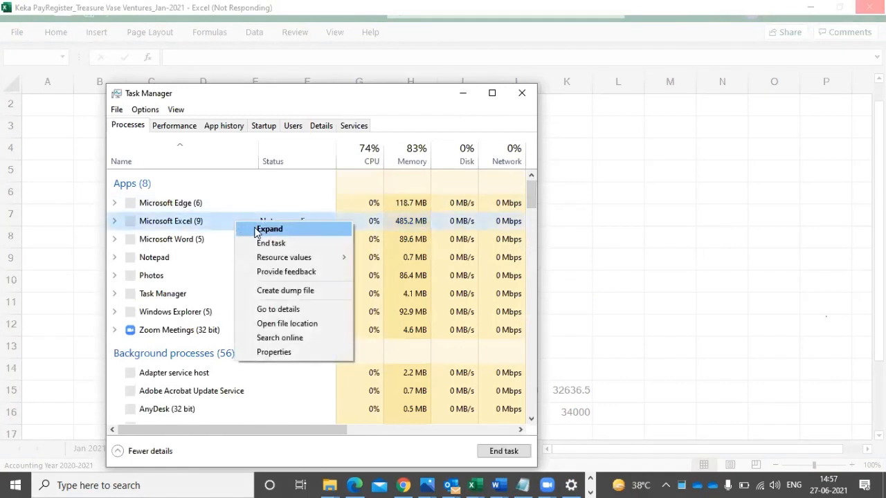
pyautogui.click(270, 243)
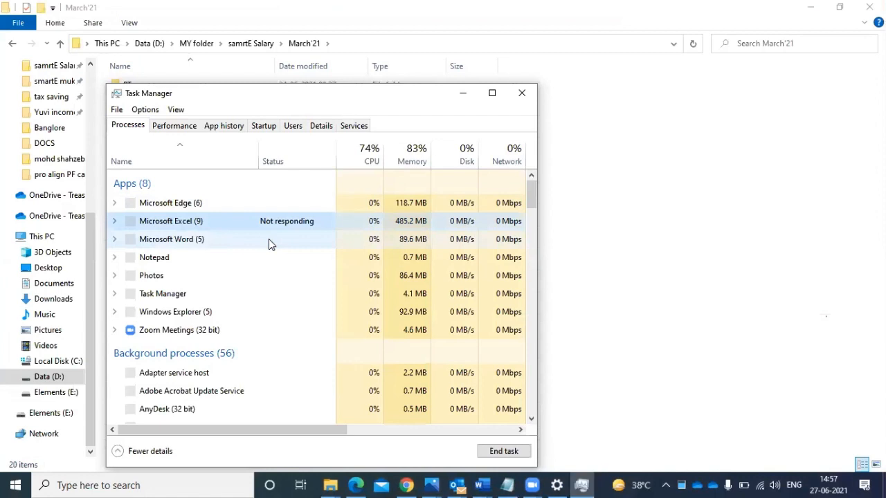
pyautogui.click(525, 95)
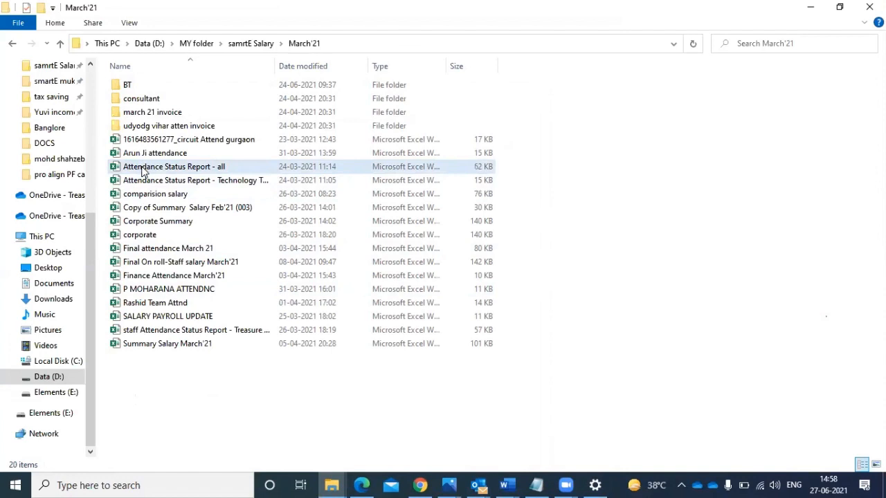
# - Open the Summary Salary March'21 workbook from the March'21 folder and open the Attendance Status Report from Document Recovery
pyautogui.doubleClick(194, 343)
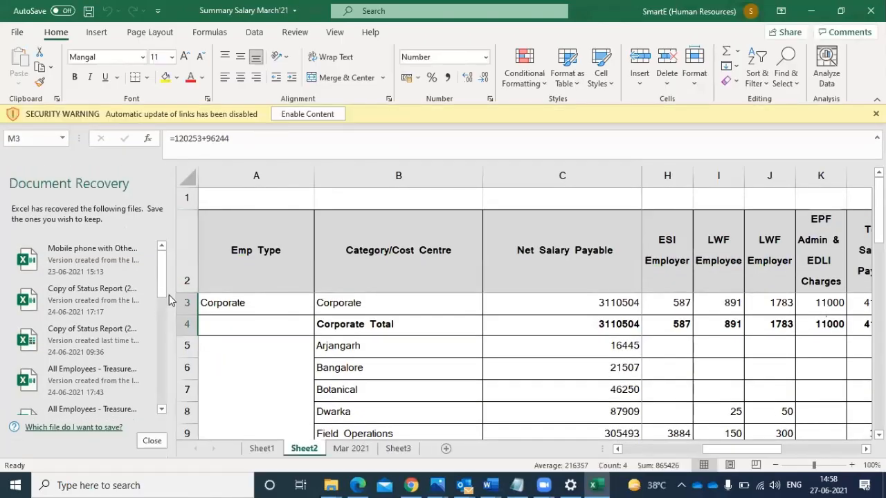
pyautogui.moveTo(158, 299); pyautogui.dragTo(156, 410)
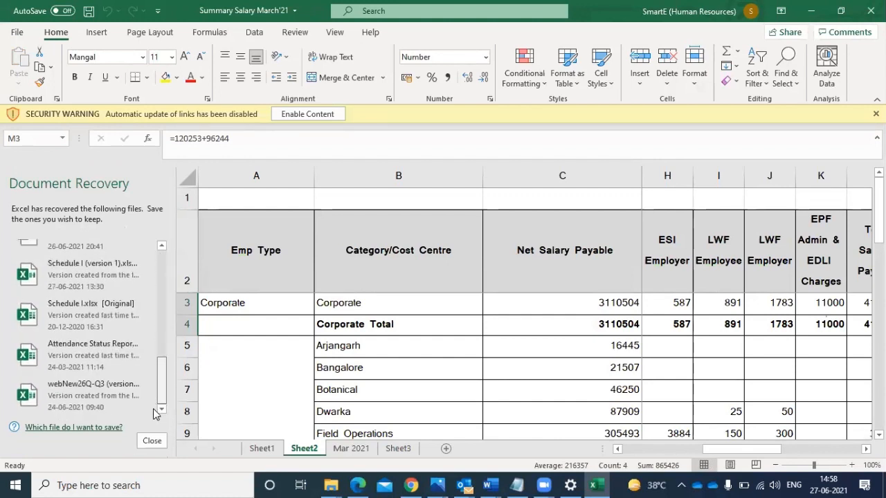
pyautogui.click(91, 346)
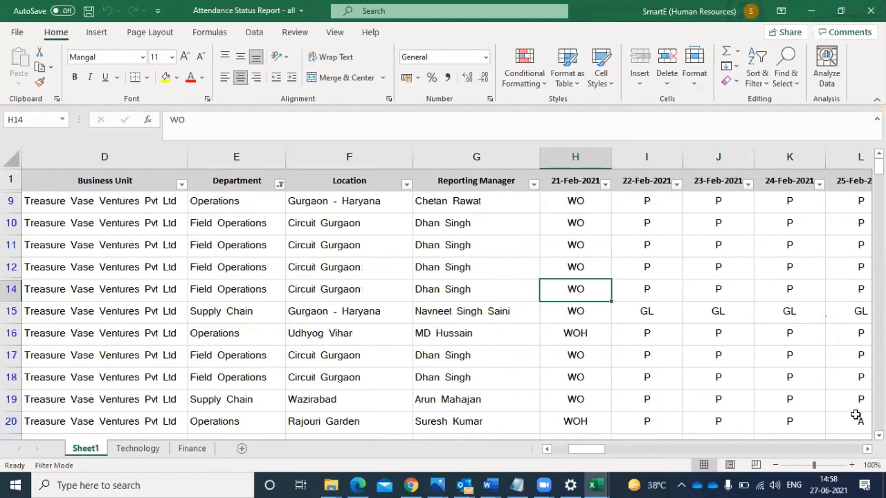
# - Check the recovered Attendance Status Report from the daily codes across to its summary columns for the earlier COUNTIF work
pyautogui.hscroll(3, 443, 297)
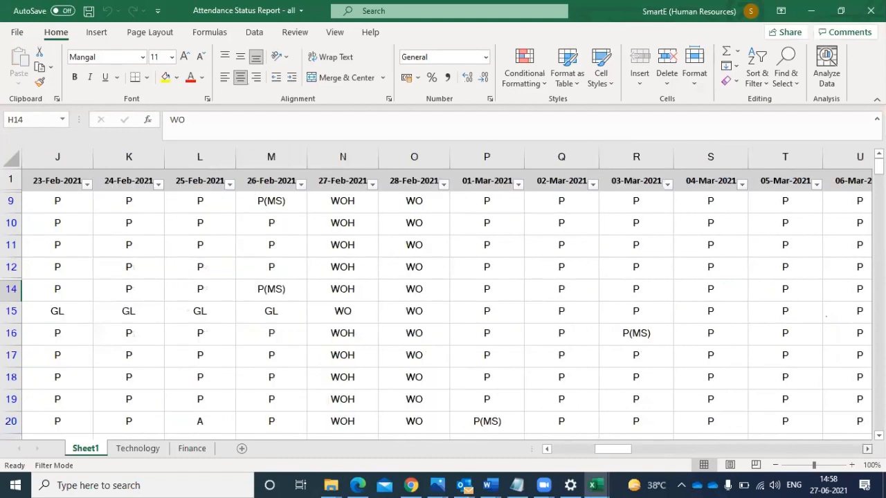
pyautogui.hscroll(7, 443, 297)
pyautogui.hscroll(8, 443, 297)
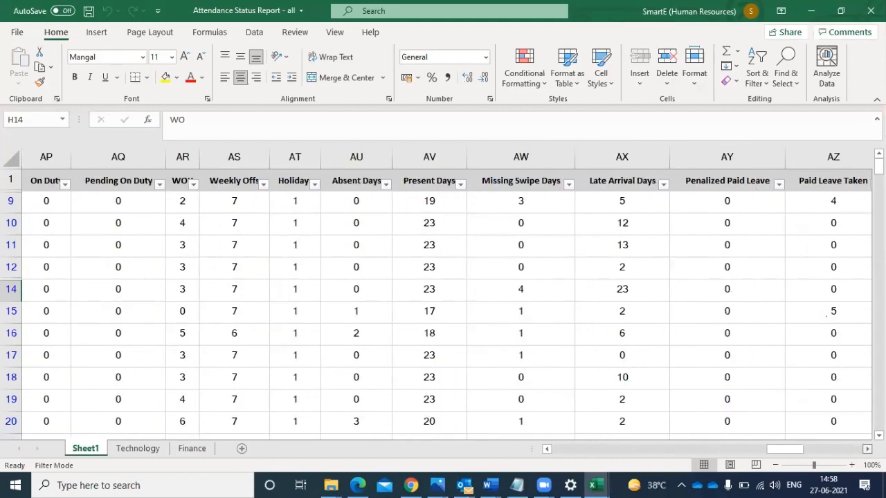
pyautogui.hscroll(8, 443, 297)
pyautogui.hscroll(3, 473, 252)
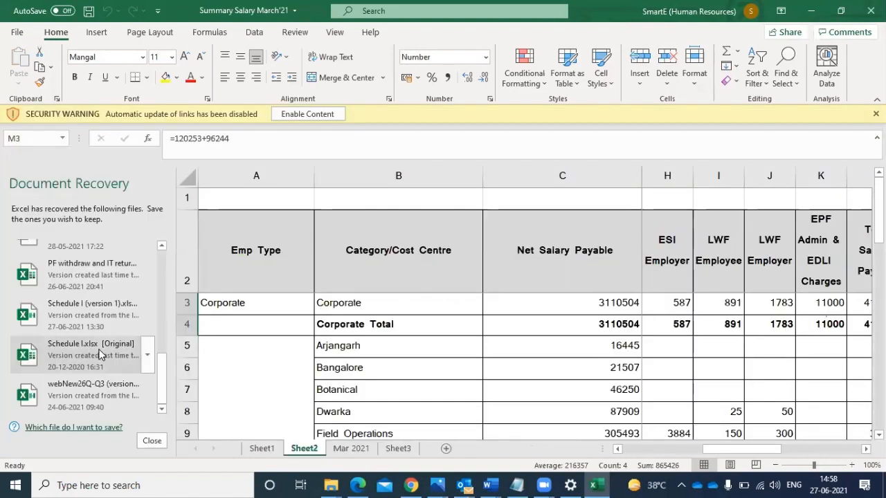
# - Look through the recovered files in Document Recovery up to the Mobile phone workbook and back down to webNew26Q-Q3
pyautogui.click(165, 247)
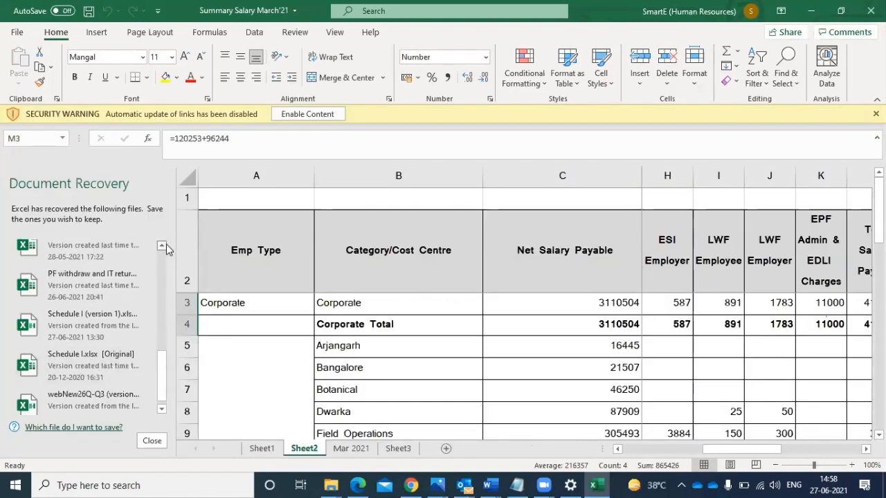
pyautogui.click(162, 245)
pyautogui.click(161, 246)
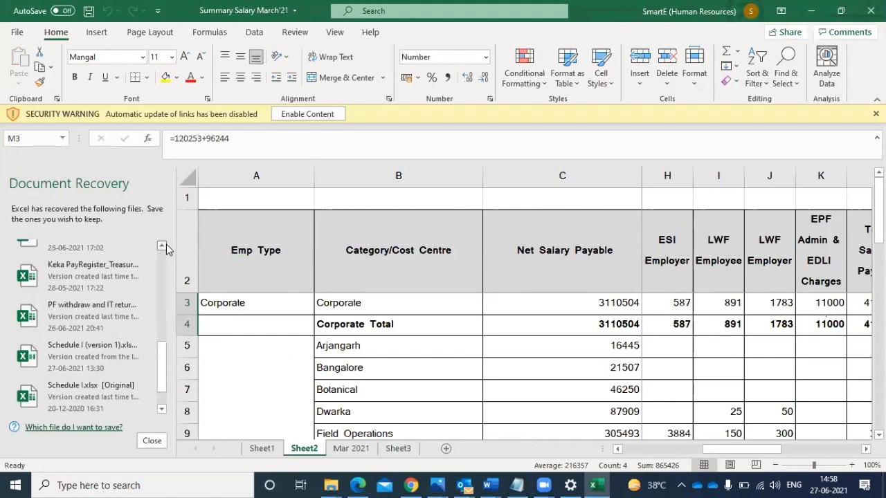
pyautogui.click(161, 246)
pyautogui.click(161, 245)
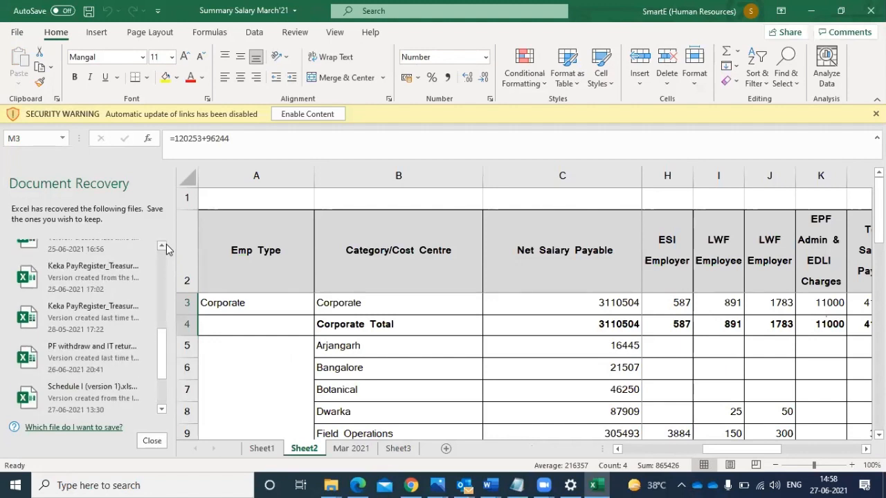
pyautogui.click(161, 245)
pyautogui.click(162, 246)
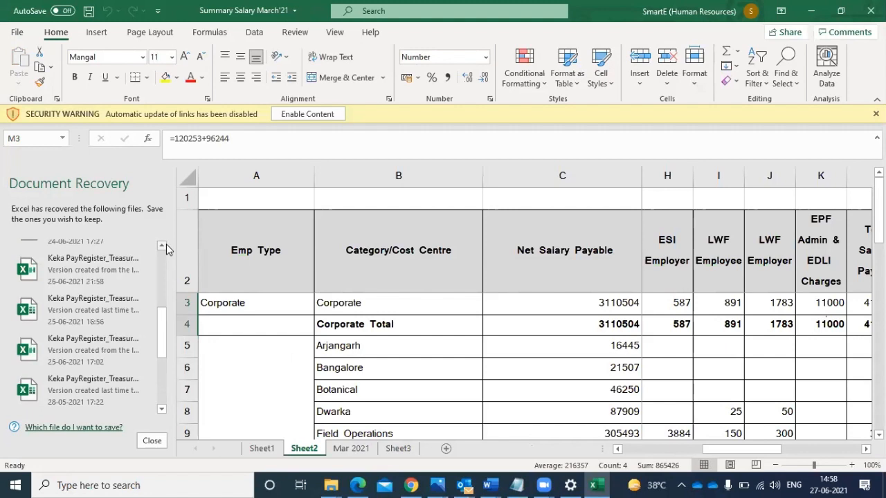
pyautogui.click(161, 245)
pyautogui.click(162, 245)
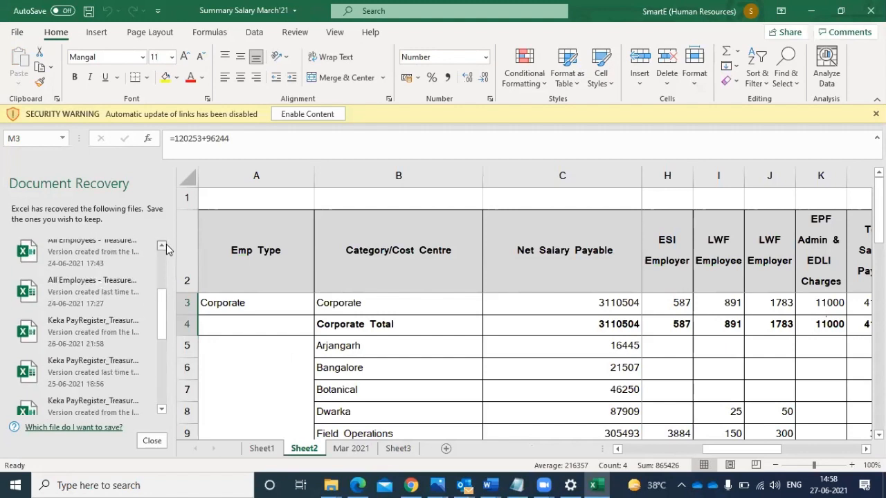
pyautogui.click(161, 245)
pyautogui.click(161, 246)
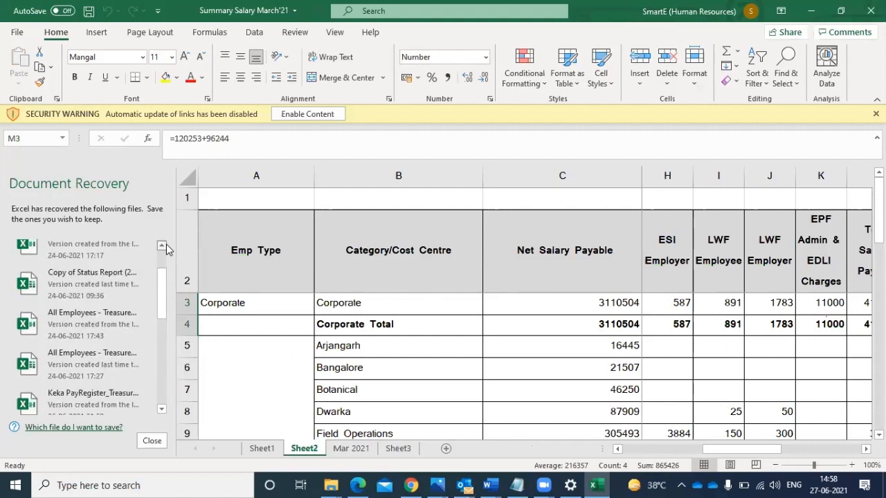
pyautogui.click(162, 246)
pyautogui.click(162, 245)
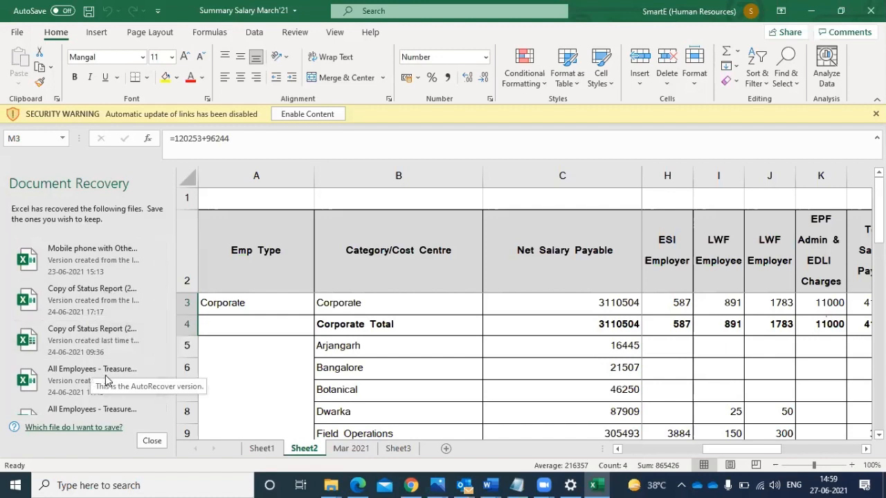
pyautogui.click(162, 409)
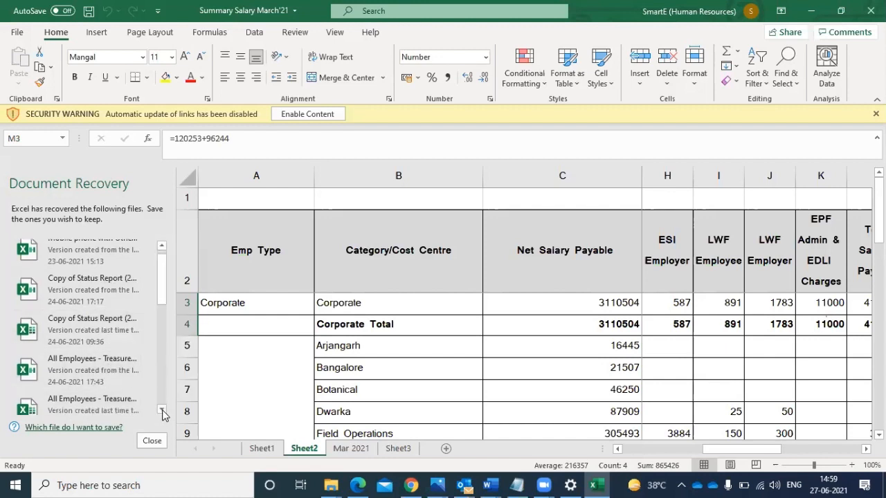
pyautogui.click(162, 412)
pyautogui.click(162, 412)
pyautogui.click(163, 412)
pyautogui.click(162, 412)
pyautogui.click(162, 411)
pyautogui.click(163, 411)
pyautogui.click(163, 412)
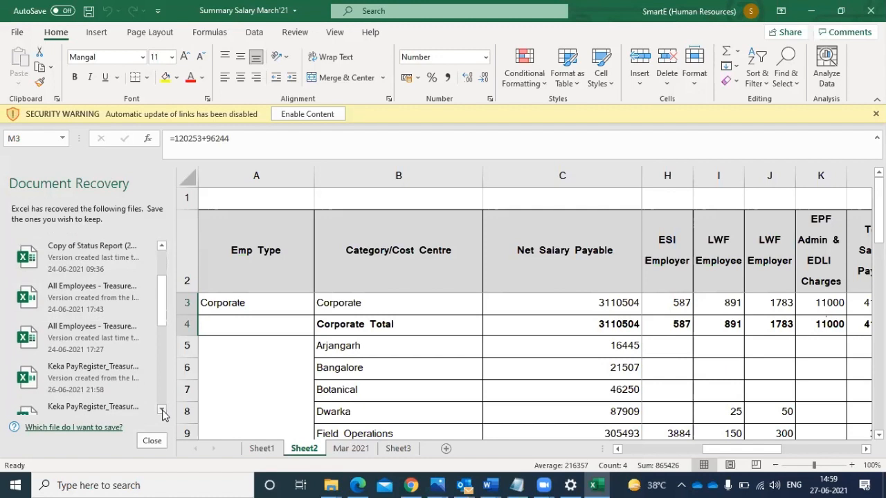
pyautogui.click(163, 412)
pyautogui.click(163, 412)
pyautogui.click(163, 411)
pyautogui.click(163, 411)
pyautogui.click(163, 412)
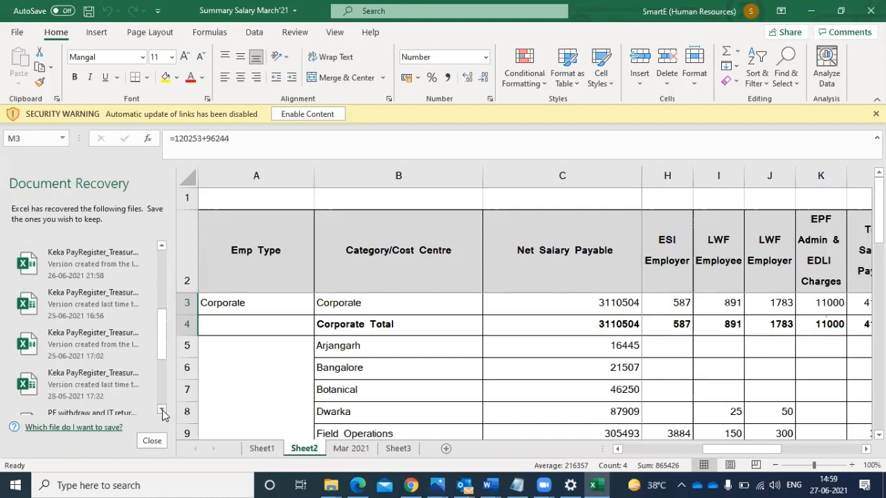
pyautogui.click(163, 412)
pyautogui.click(162, 411)
pyautogui.click(163, 412)
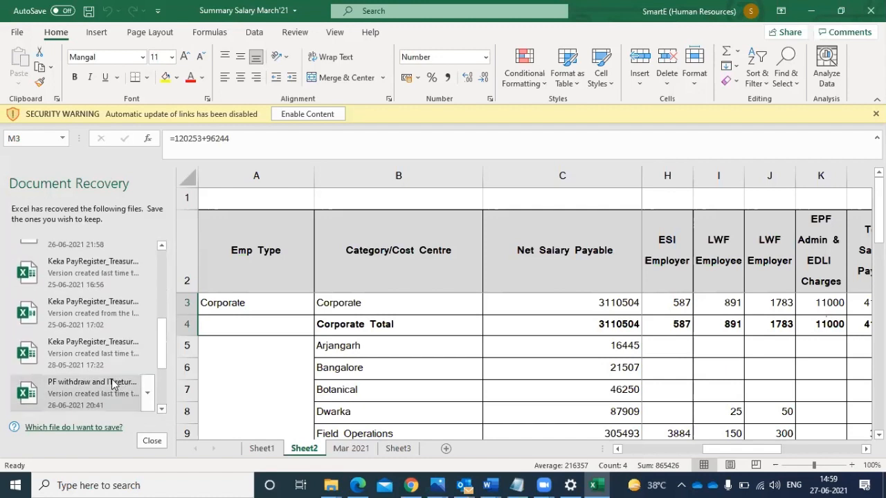
pyautogui.click(162, 411)
pyautogui.click(162, 412)
pyautogui.click(163, 412)
pyautogui.click(163, 412)
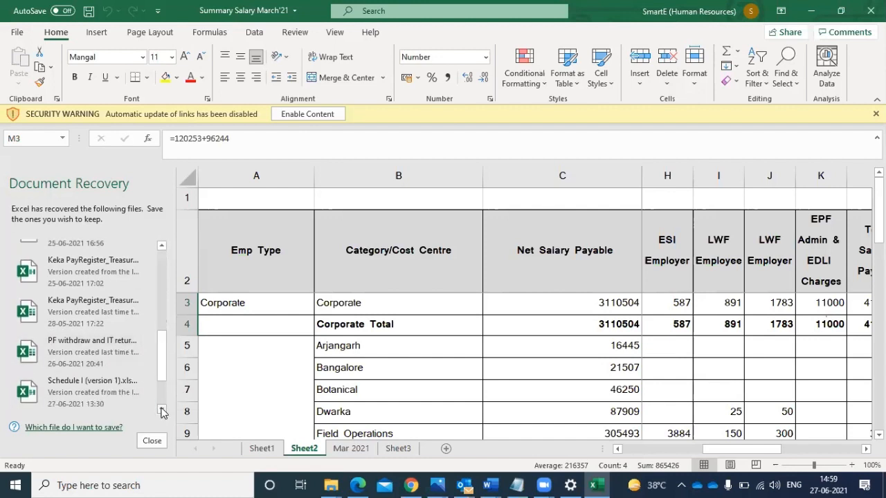
pyautogui.click(163, 411)
pyautogui.click(162, 411)
pyautogui.click(162, 411)
pyautogui.click(162, 412)
pyautogui.click(163, 411)
pyautogui.click(162, 411)
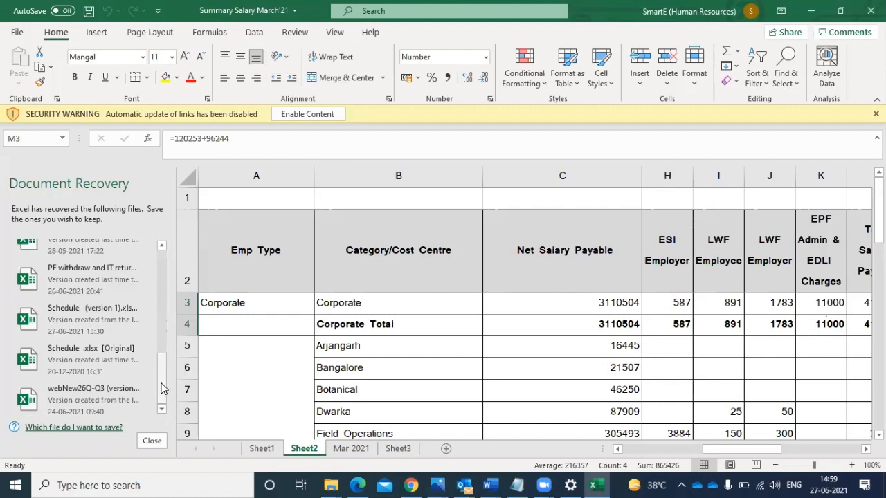
# - Open the PF withdraw and IT return details workbook from Document Recovery and save it
pyautogui.moveTo(162, 387); pyautogui.dragTo(162, 357)
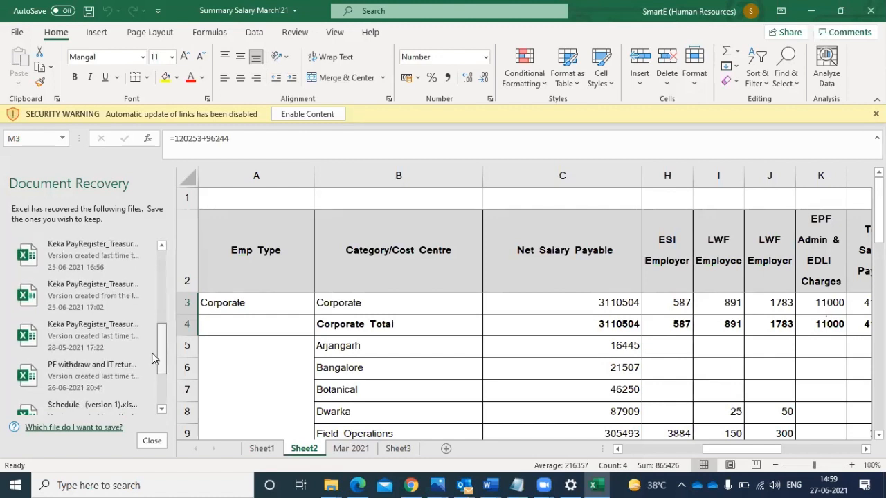
pyautogui.click(99, 371)
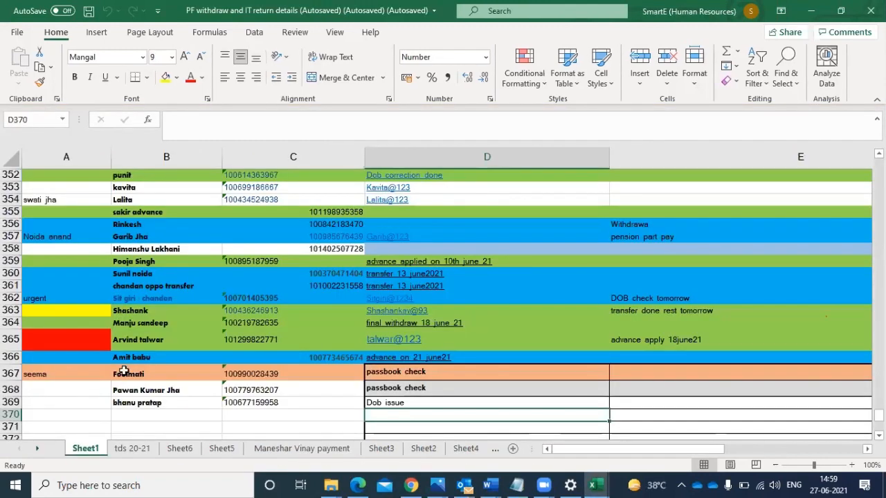
pyautogui.click(173, 392)
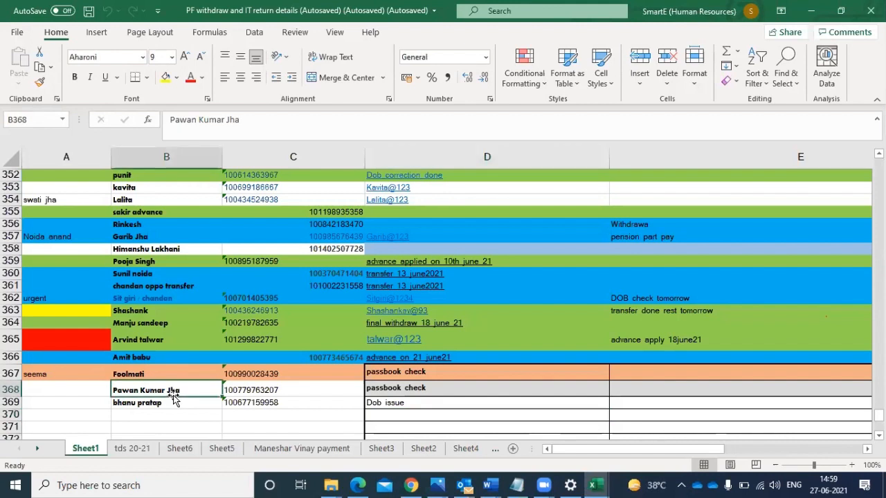
pyautogui.click(189, 414)
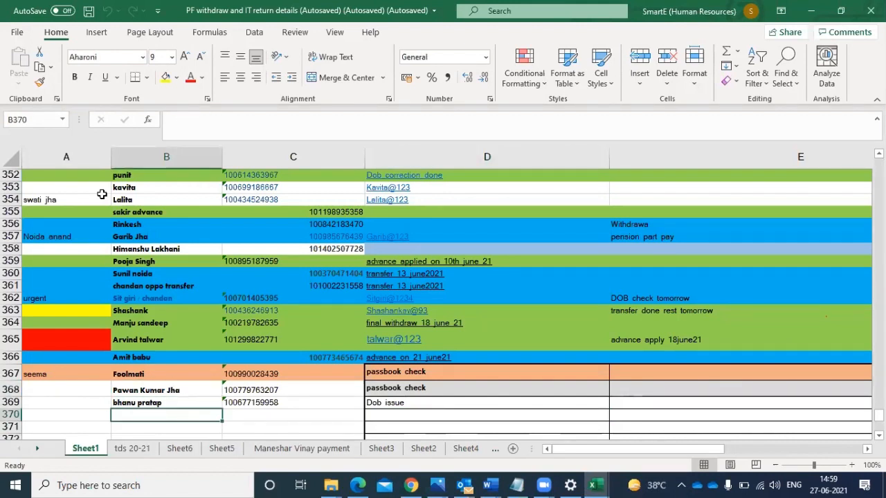
pyautogui.click(88, 12)
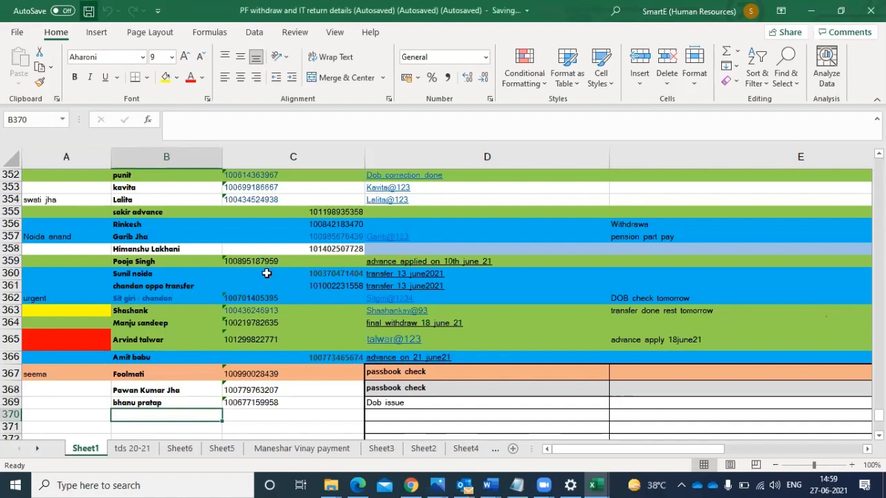
# - Select the UAN in cell C369 of Sheet1 and switch to the EPFO member portal page in Chrome
pyautogui.click(261, 402)
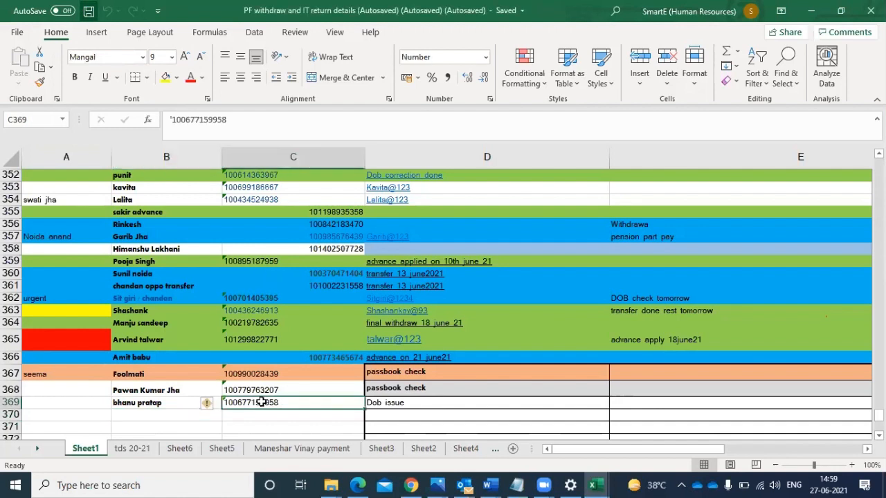
pyautogui.click(412, 485)
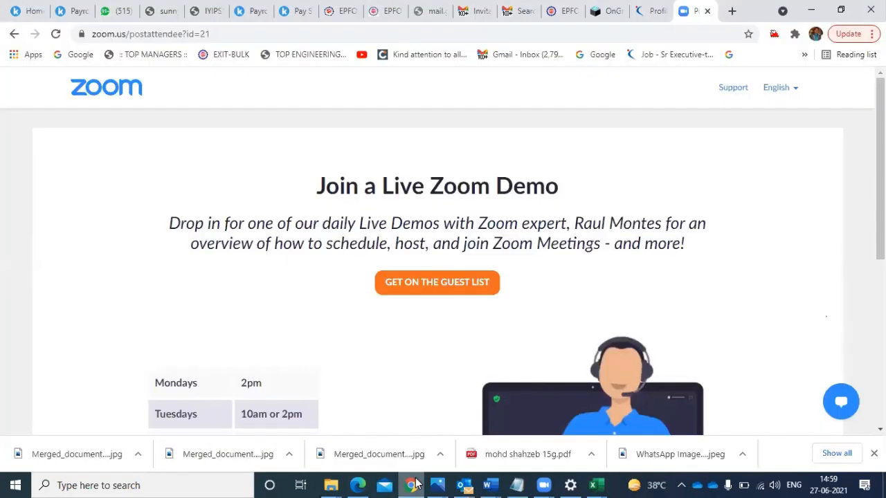
pyautogui.click(339, 11)
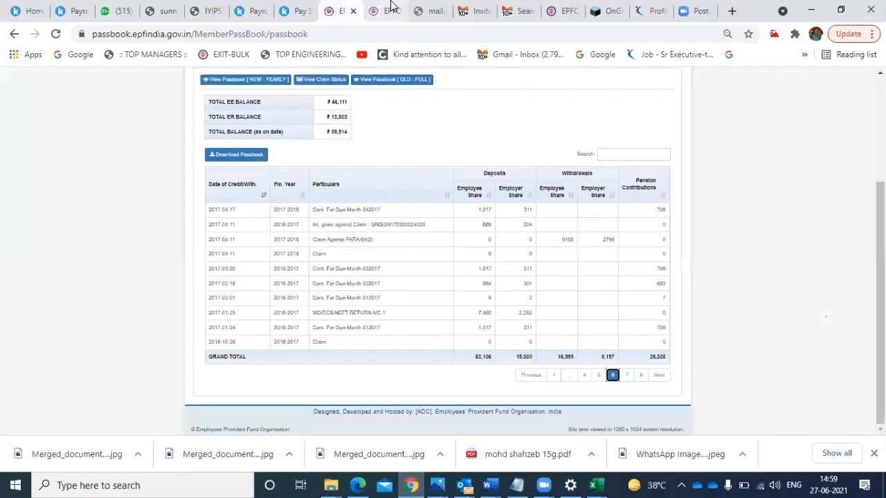
pyautogui.click(389, 8)
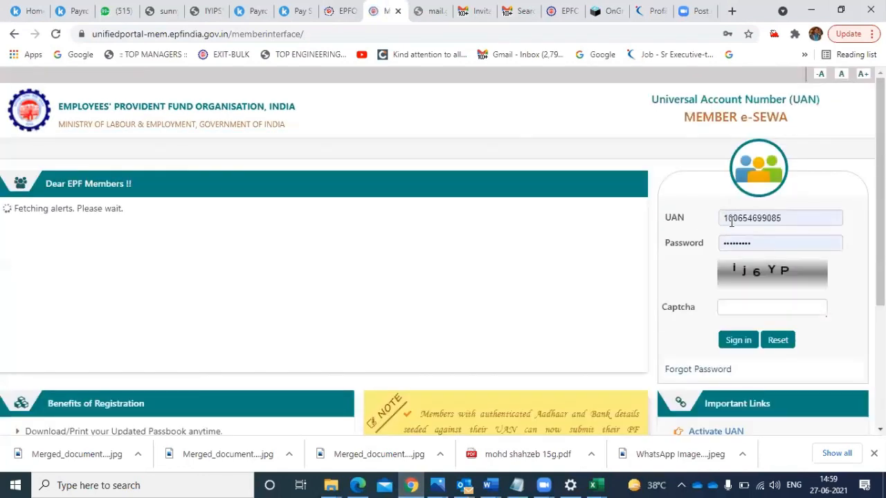
pyautogui.click(731, 220)
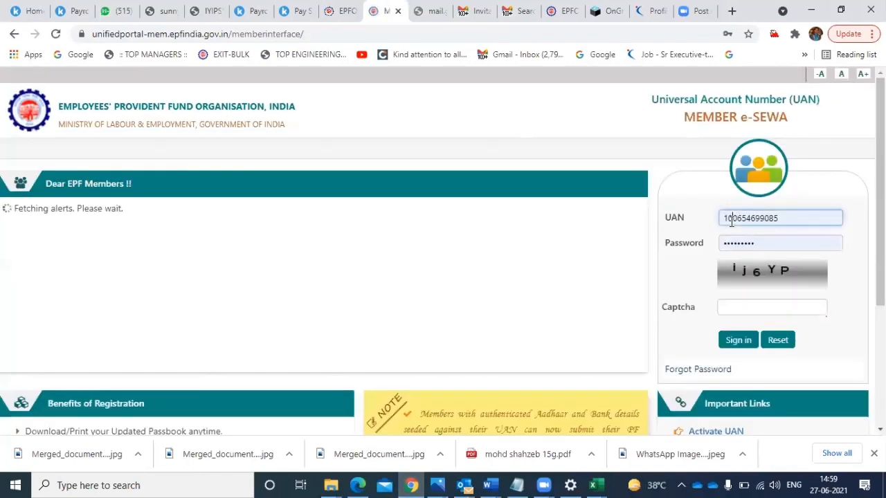
pyautogui.click(731, 220)
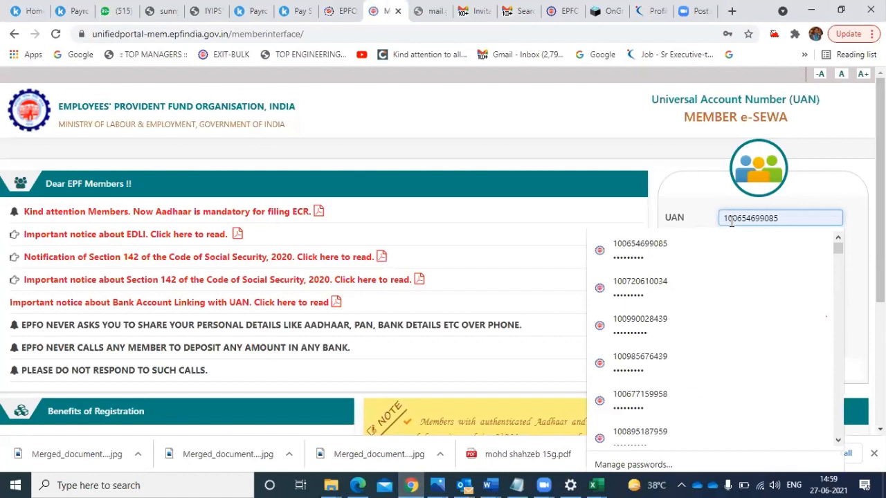
pyautogui.hotkey('ctrl', 'a')
pyautogui.press('BackSpace')
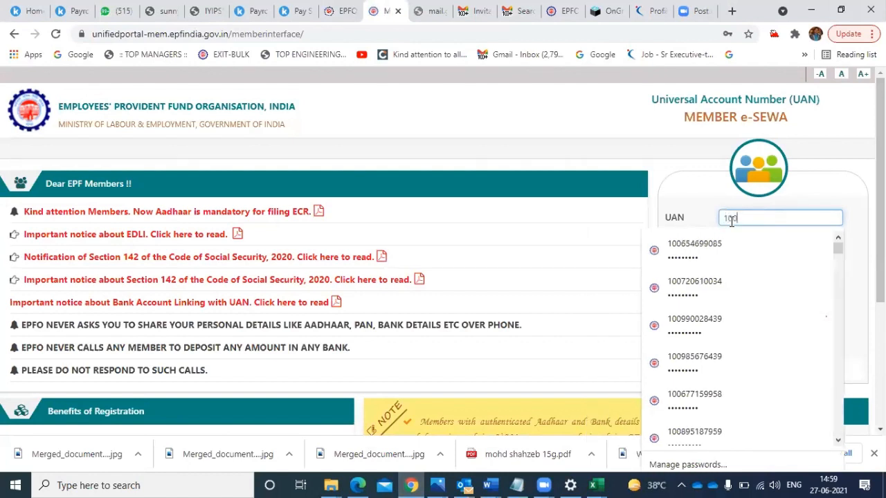
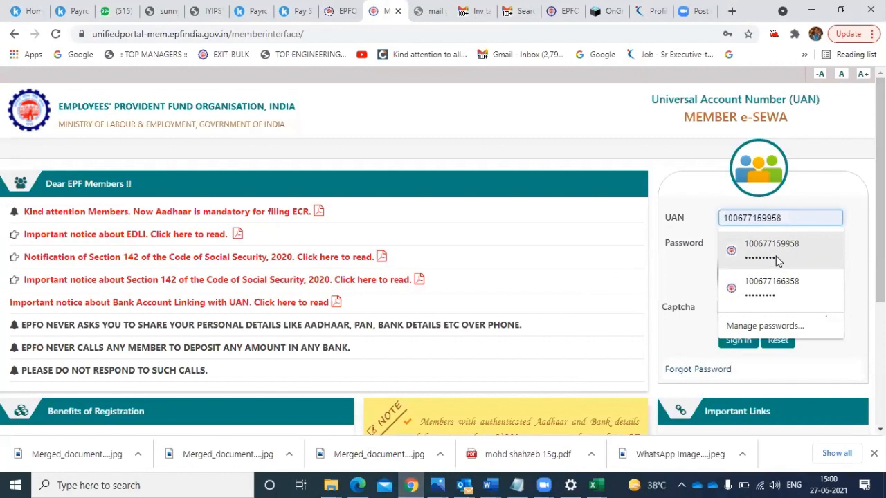
pyautogui.click(776, 256)
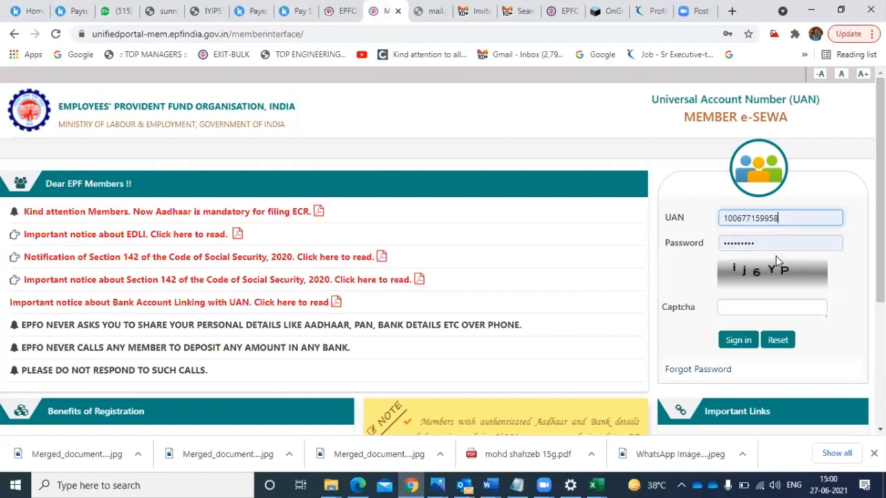
# - Enter the captcha code shown on the EPFO member sign-in form
pyautogui.click(753, 307)
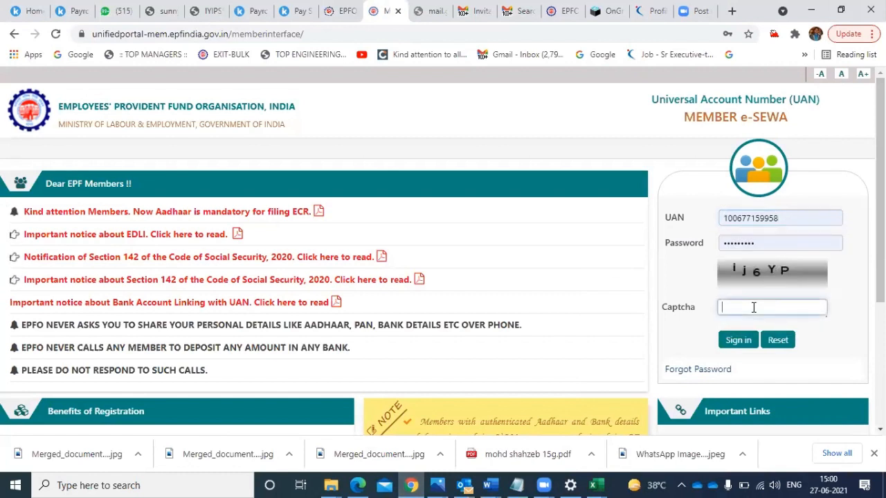
pyautogui.write('ij6YP')
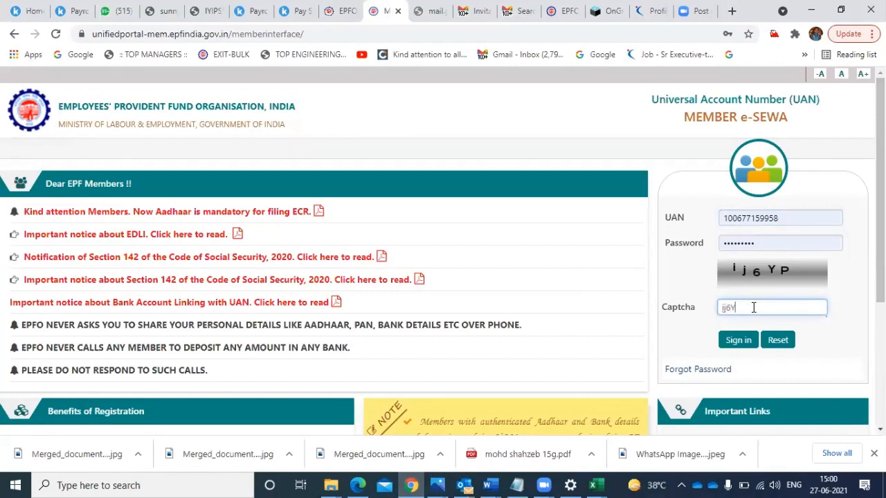